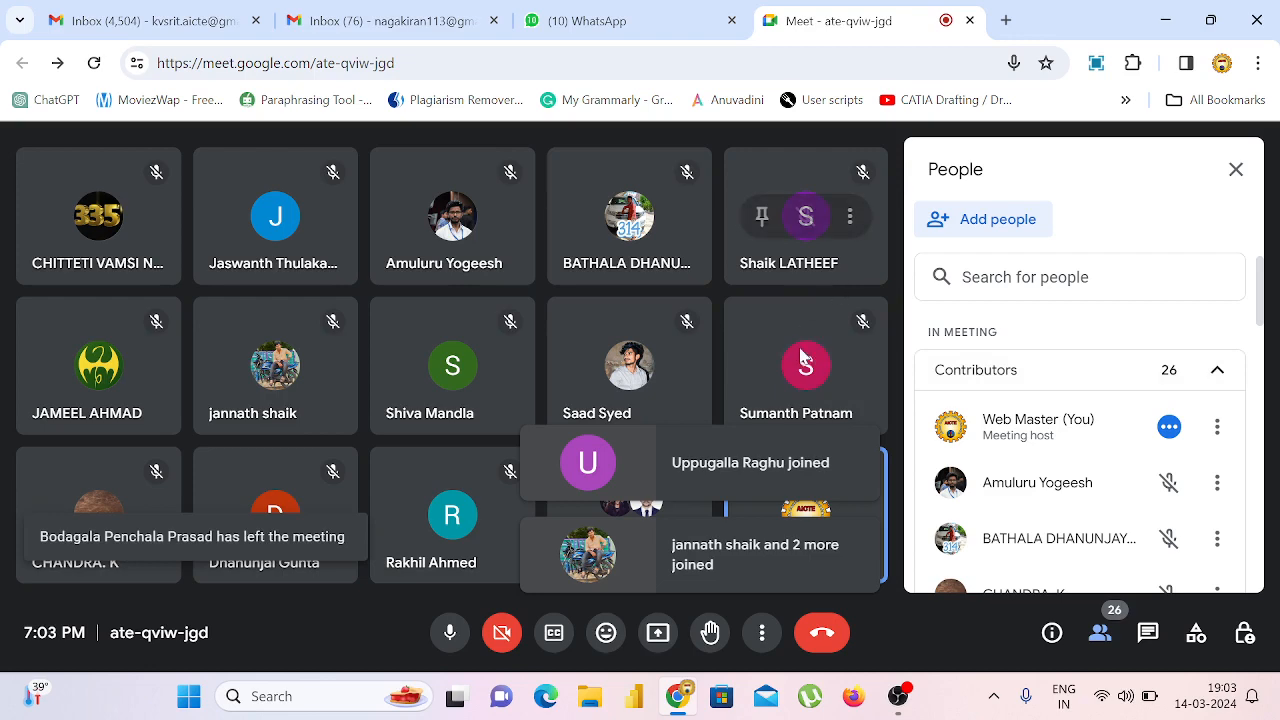
Step: Present the entire screen in the meeting and admit the two people waiting to join
{"action": "left_click", "coordinate": [660, 633]}
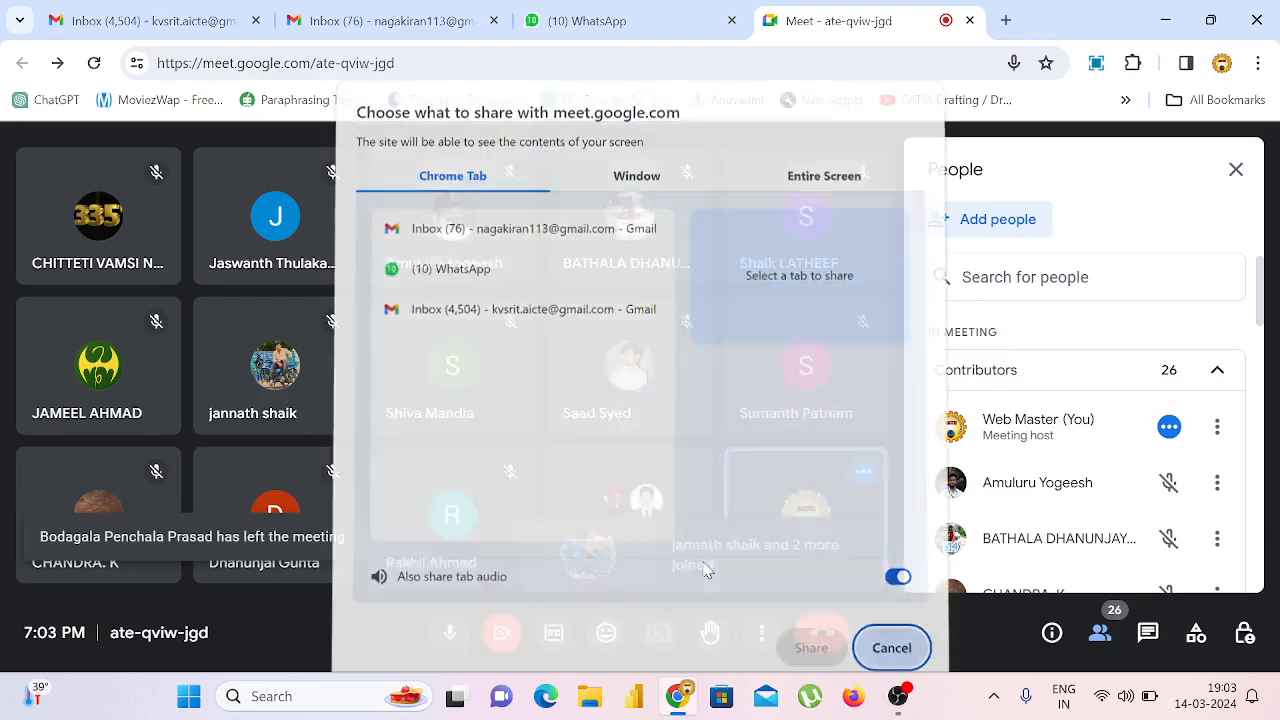
{"action": "left_click", "coordinate": [836, 190]}
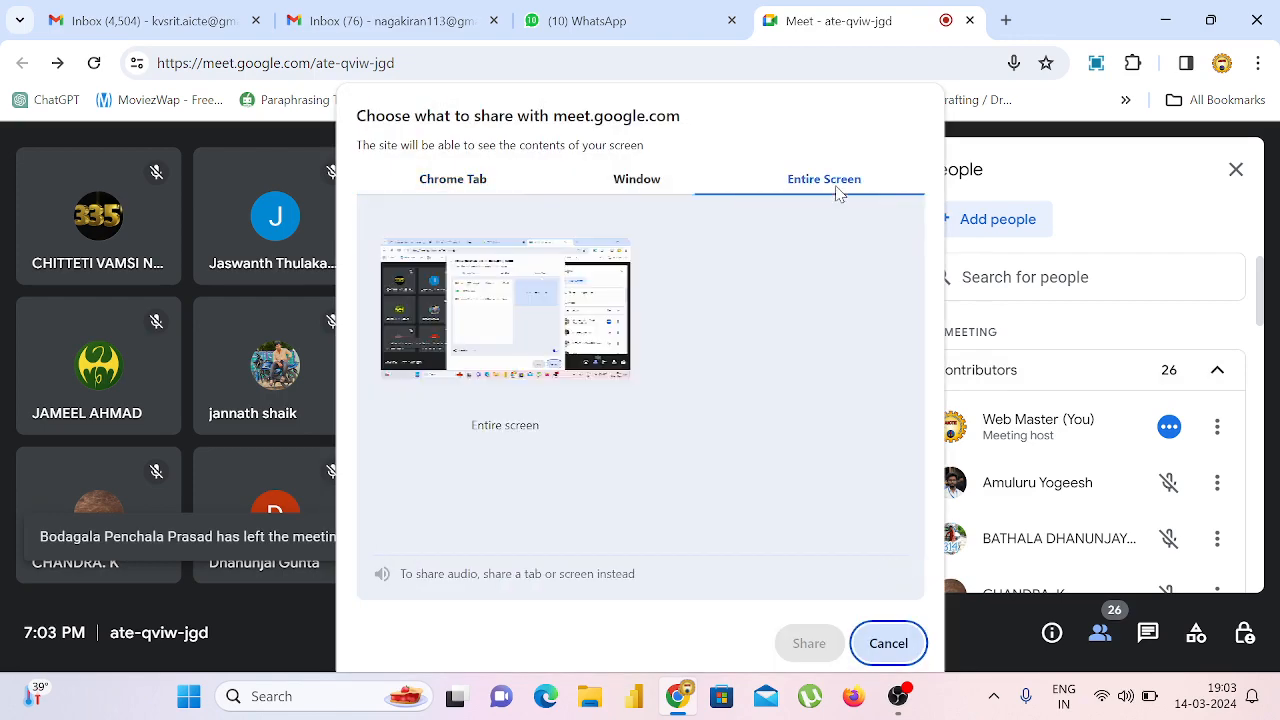
{"action": "left_click", "coordinate": [617, 303]}
{"action": "left_click", "coordinate": [808, 645]}
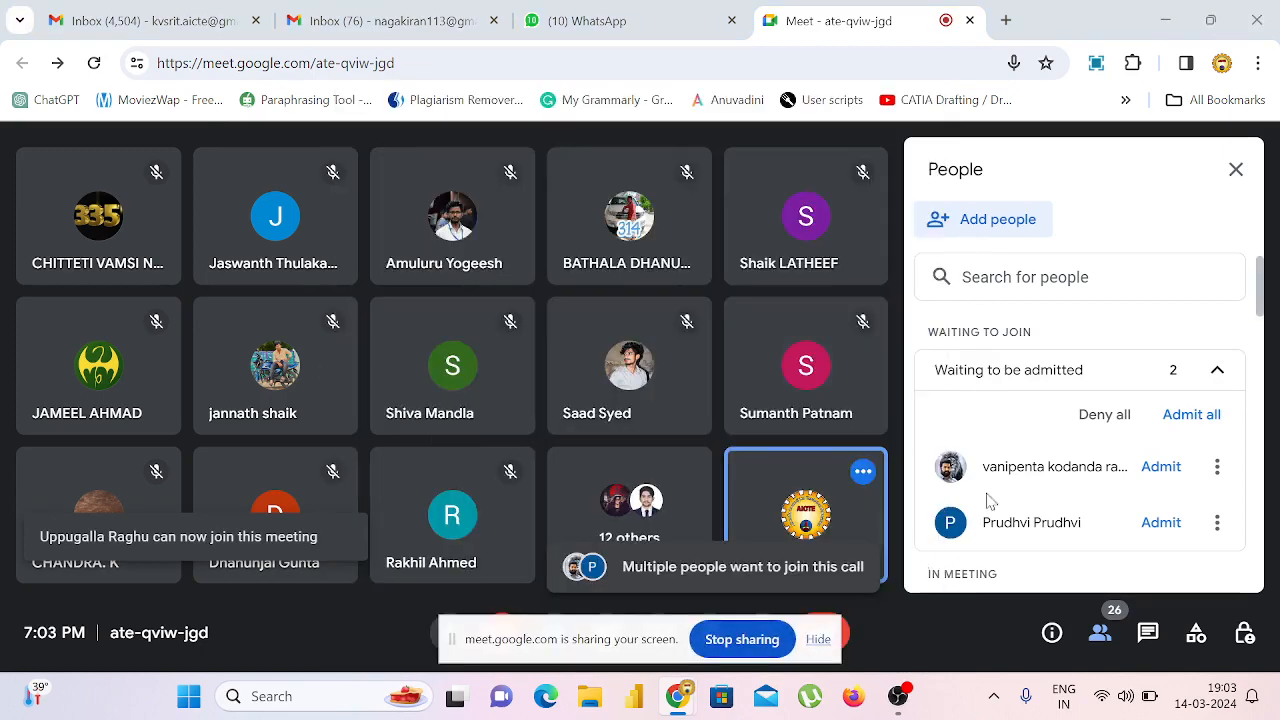
{"action": "left_click", "coordinate": [1148, 470]}
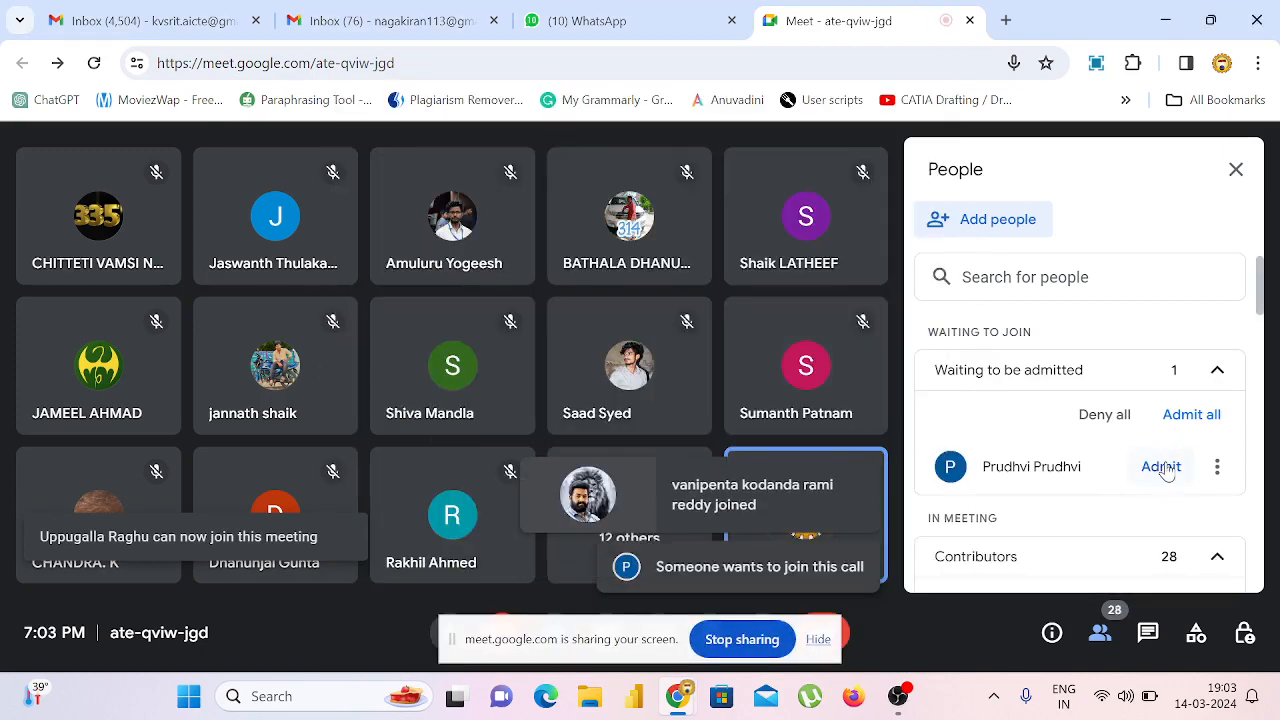
{"action": "left_click", "coordinate": [1160, 467]}
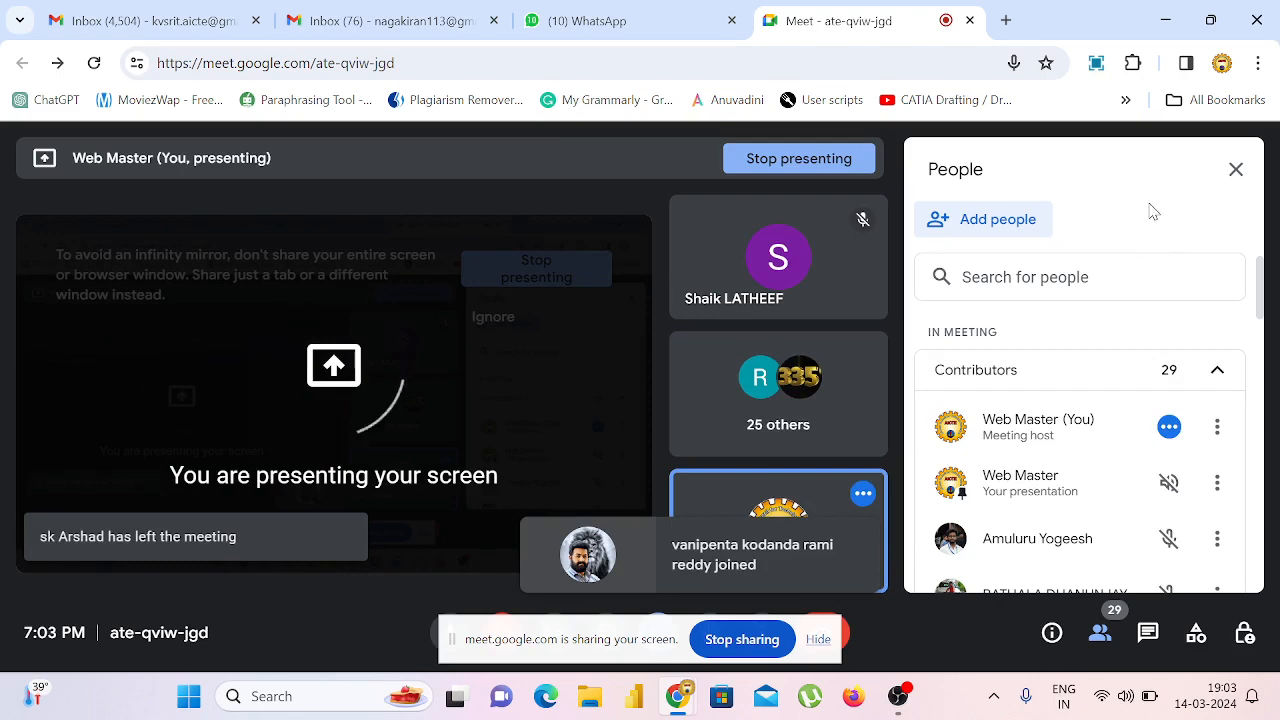
Step: Minimize the browser window and launch CATIA V5R21 from the desktop
{"action": "left_click", "coordinate": [1165, 20]}
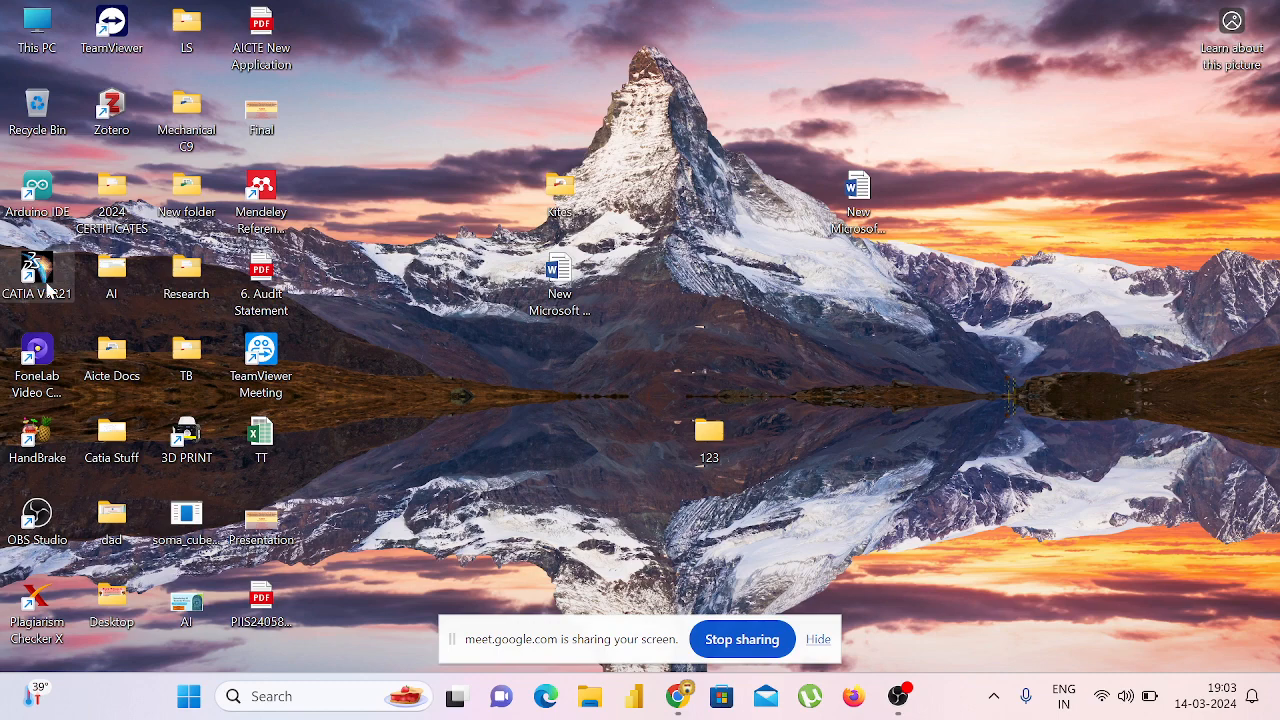
{"action": "left_click", "coordinate": [905, 285]}
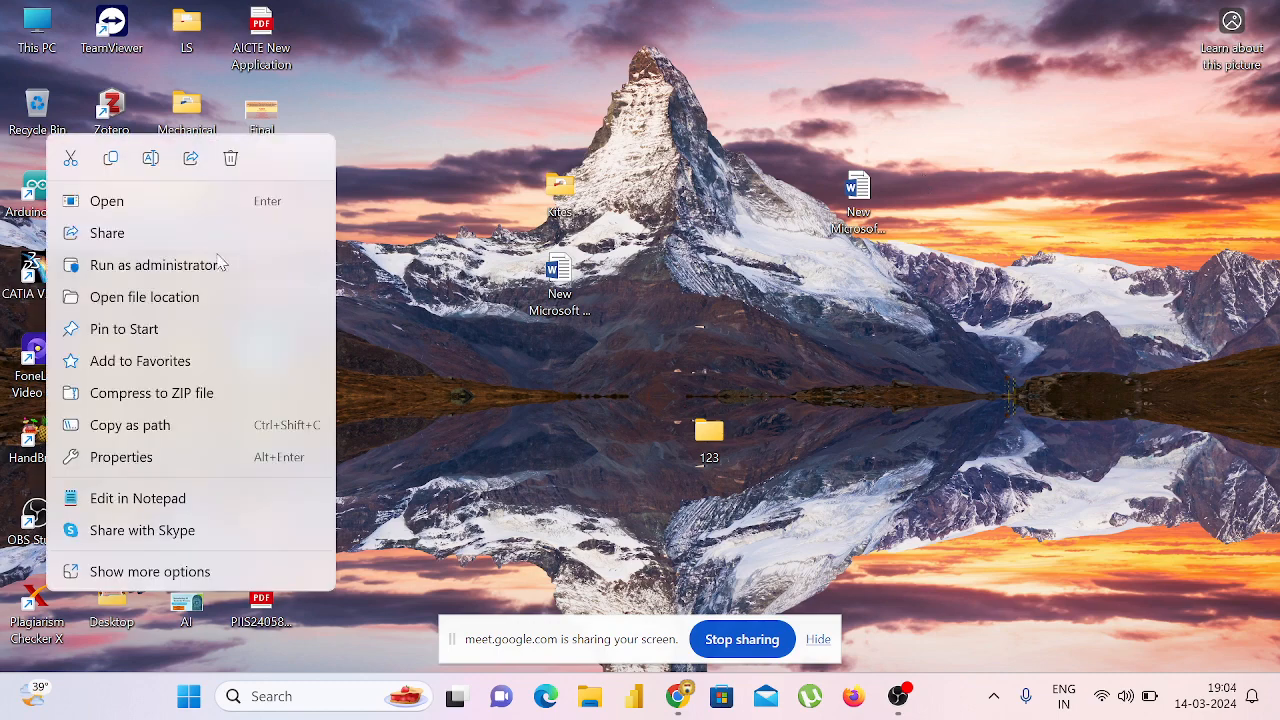
{"action": "left_click", "coordinate": [150, 201]}
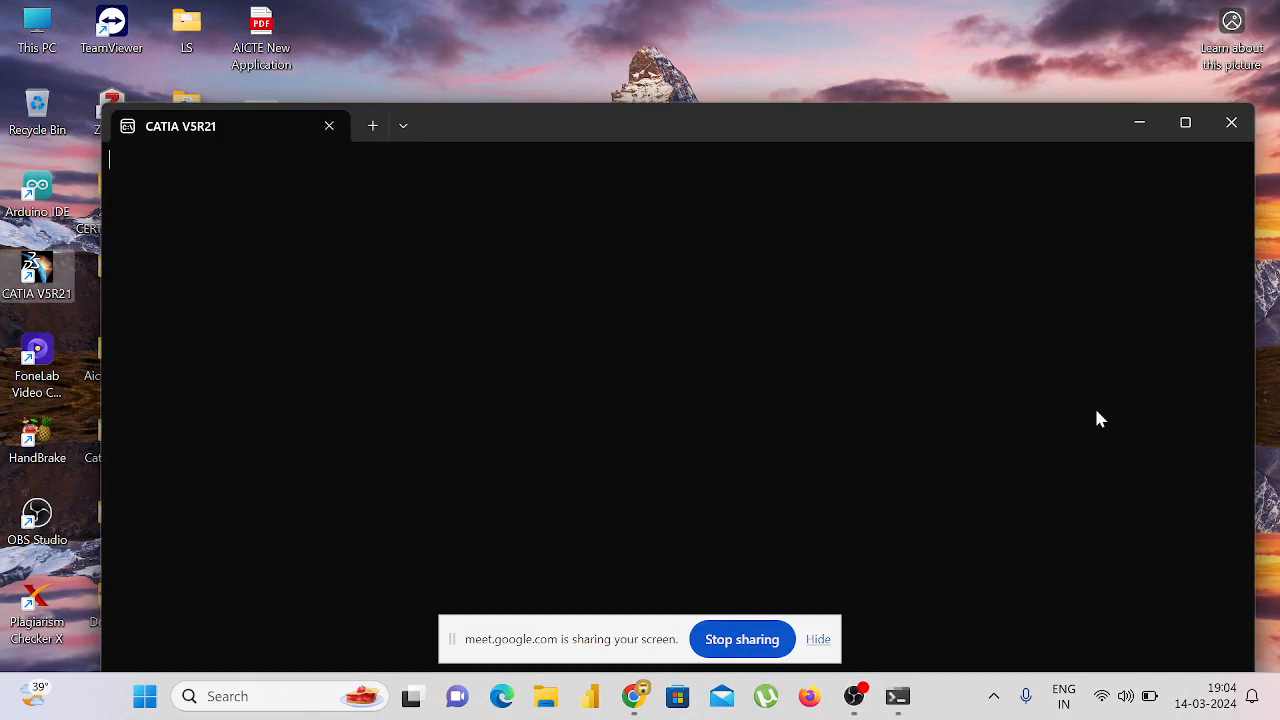
Step: Switch back to Google Meet while CATIA loads, admit the waiting participant and look through the participant list
{"action": "mouse_move", "coordinate": [643, 695]}
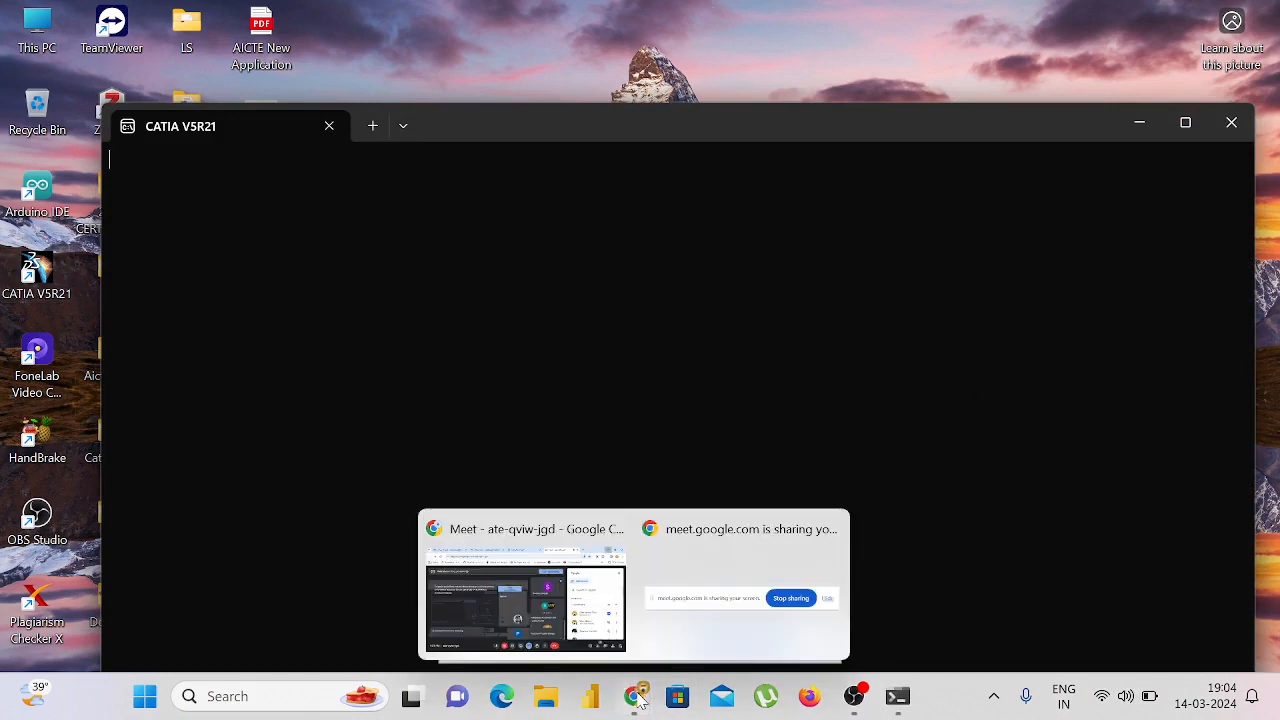
{"action": "left_click", "coordinate": [582, 634]}
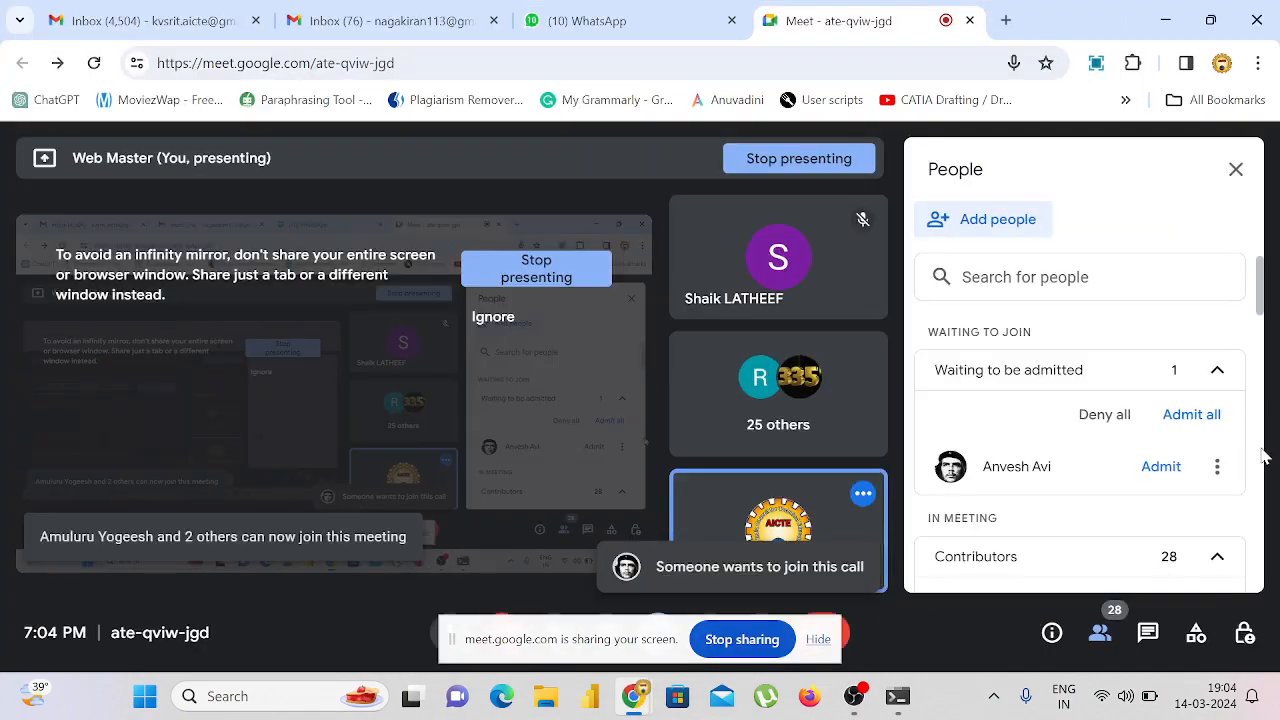
{"action": "left_click", "coordinate": [1161, 467]}
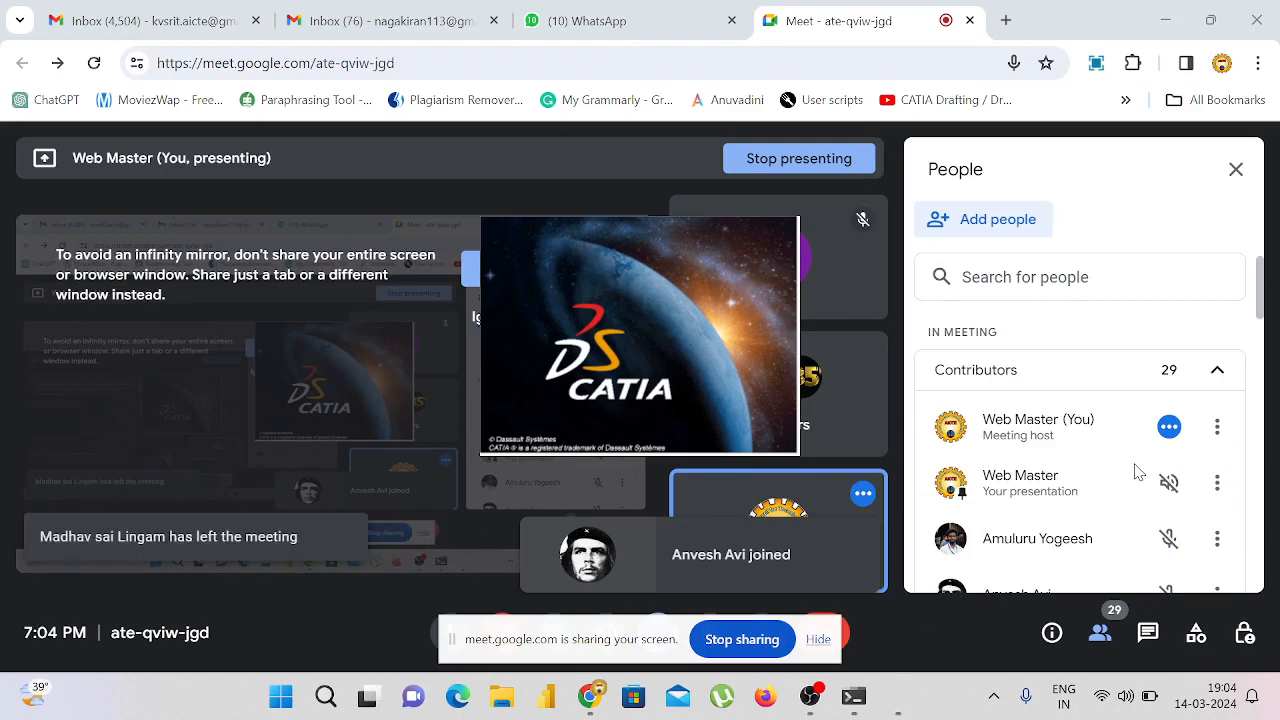
{"action": "scroll", "coordinate": [1137, 472], "scroll_direction": "down", "scroll_amount": 10}
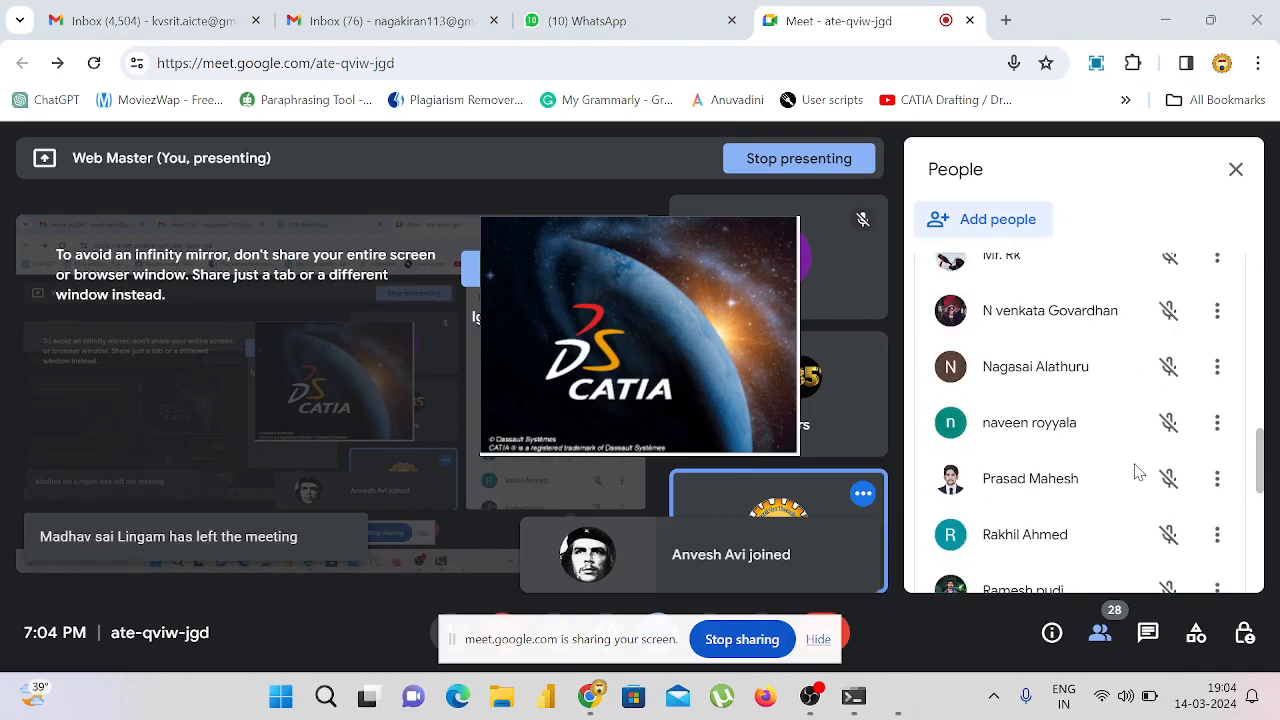
{"action": "scroll", "coordinate": [1137, 472], "scroll_direction": "down", "scroll_amount": 5}
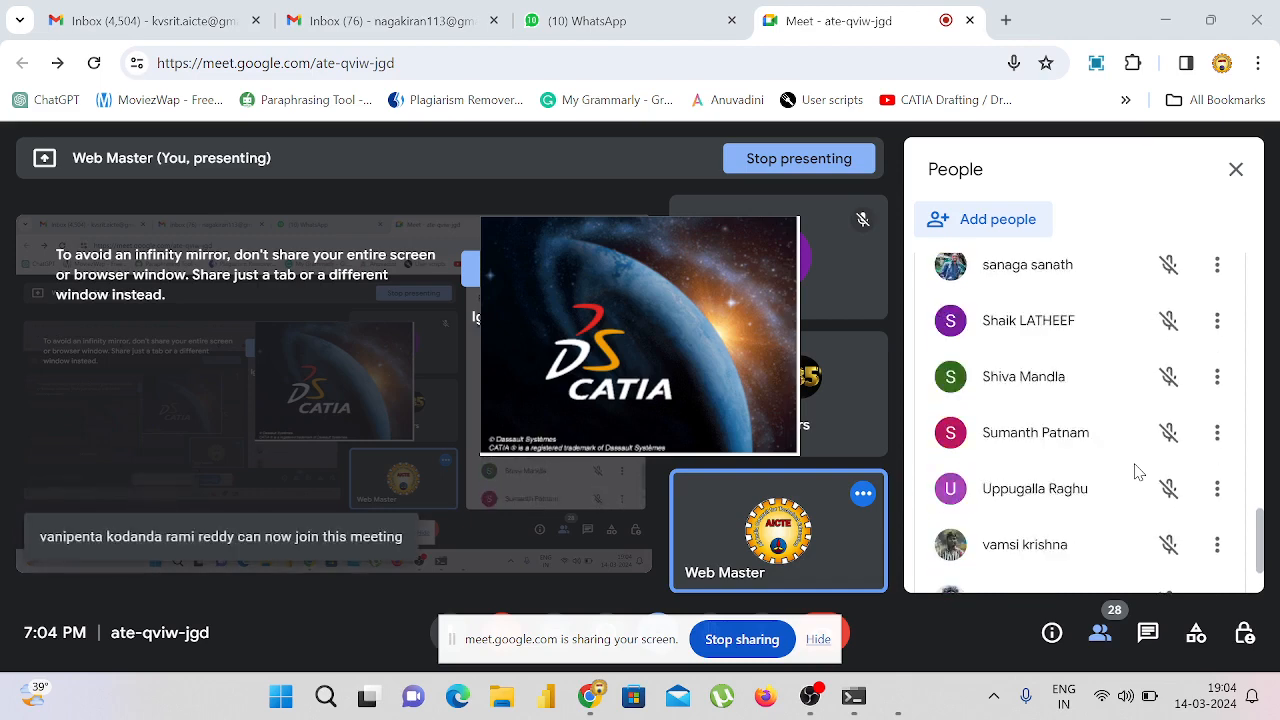
{"action": "scroll", "coordinate": [1137, 472], "scroll_direction": "up", "scroll_amount": 5}
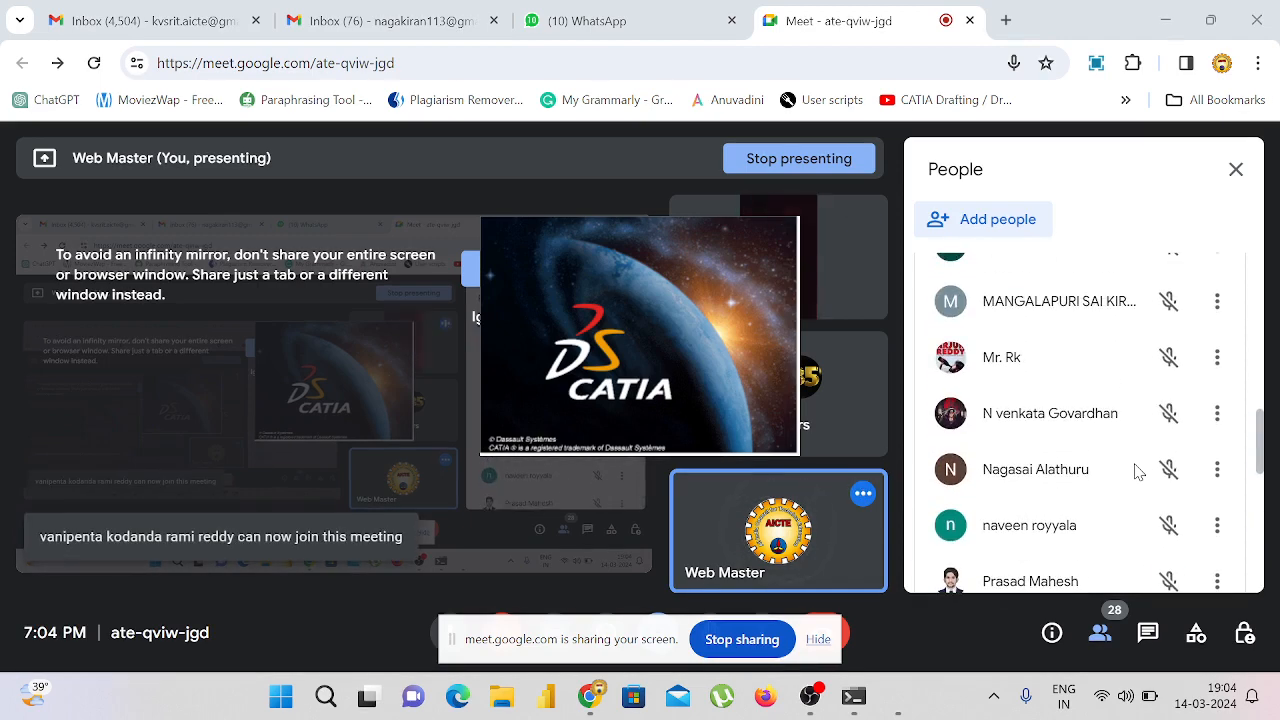
{"action": "scroll", "coordinate": [1137, 472], "scroll_direction": "down", "scroll_amount": 5}
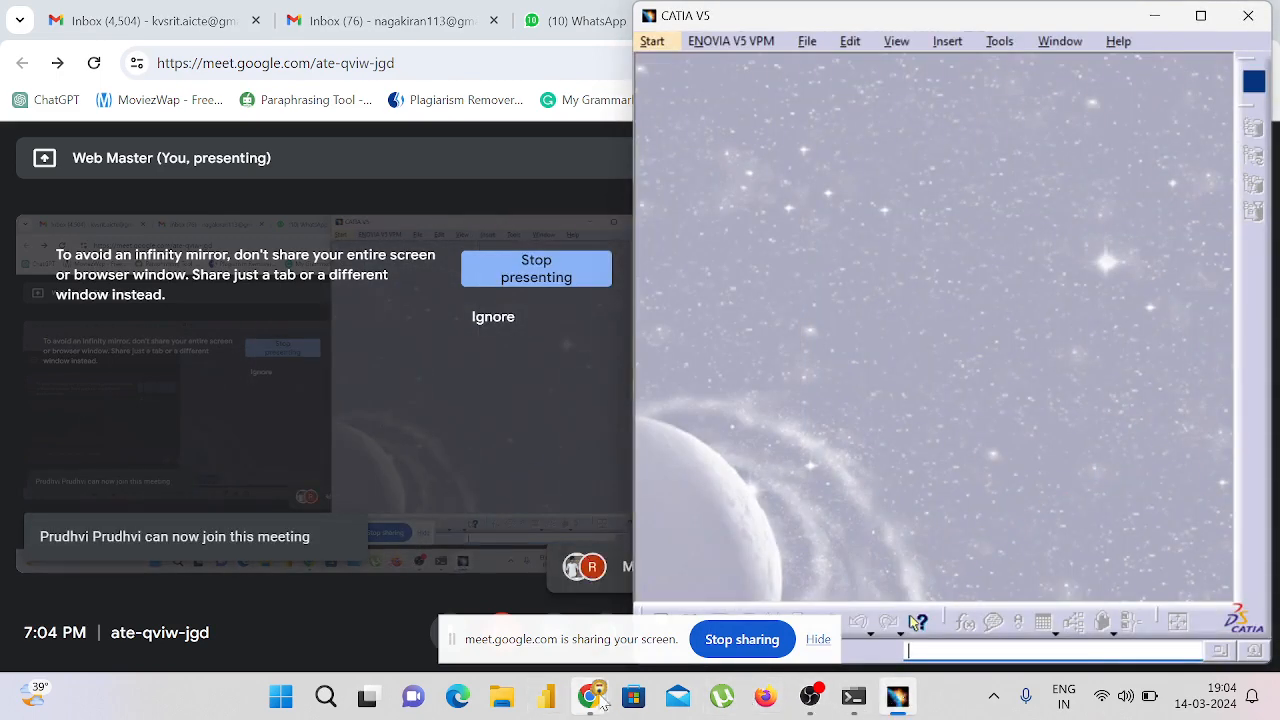
Step: Bring the Google Meet window to the front and admit all waiting participants at once
{"action": "mouse_move", "coordinate": [604, 699]}
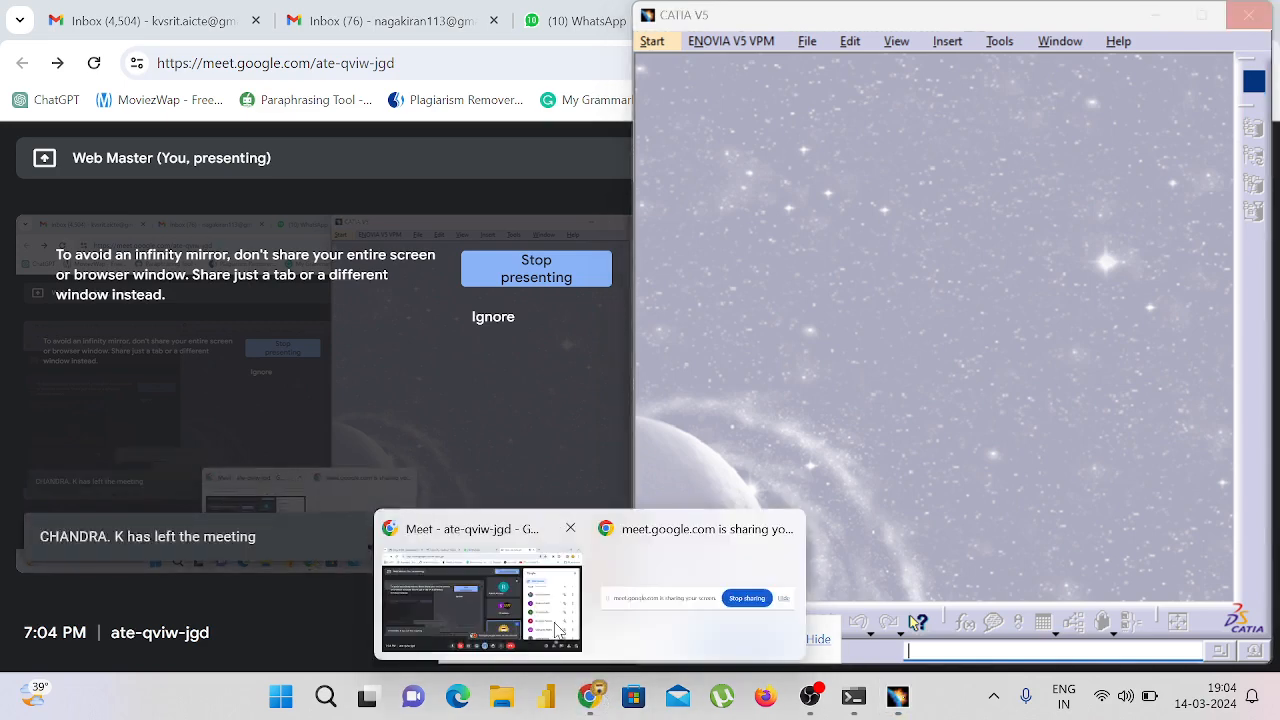
{"action": "left_click", "coordinate": [557, 629]}
{"action": "scroll", "coordinate": [1051, 429], "scroll_direction": "up", "scroll_amount": 6}
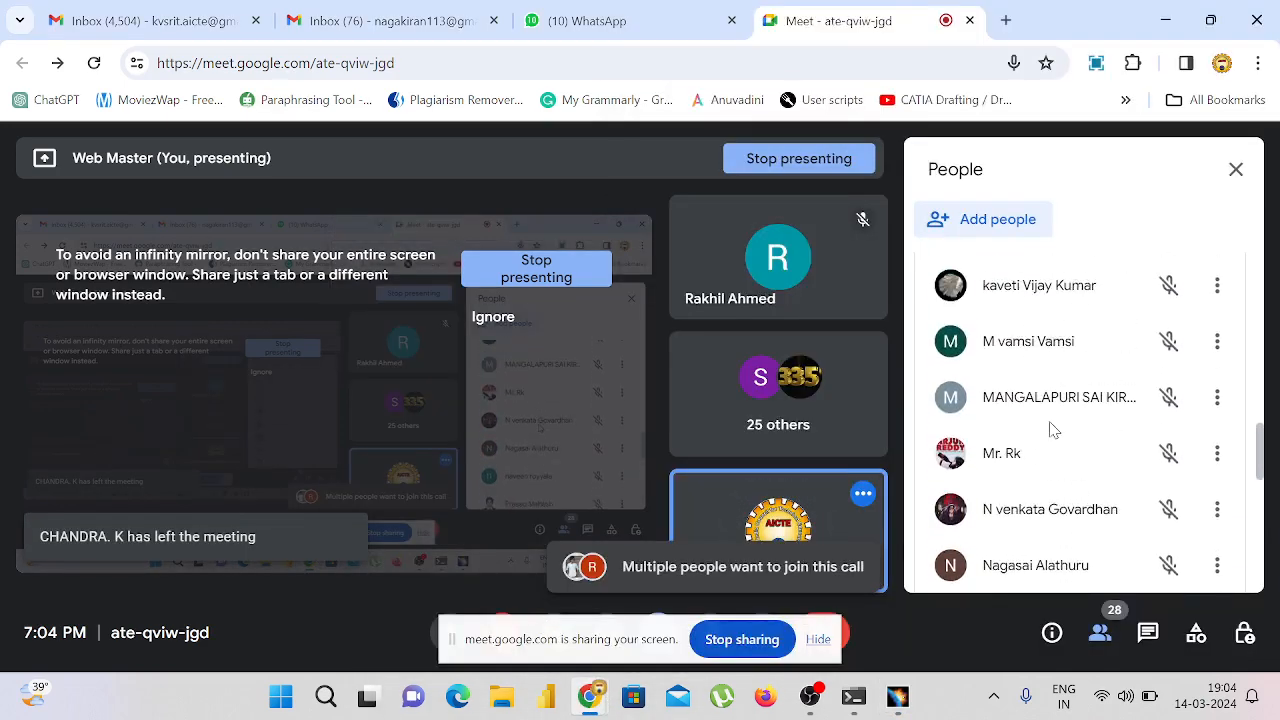
{"action": "scroll", "coordinate": [1051, 429], "scroll_direction": "up", "scroll_amount": 10}
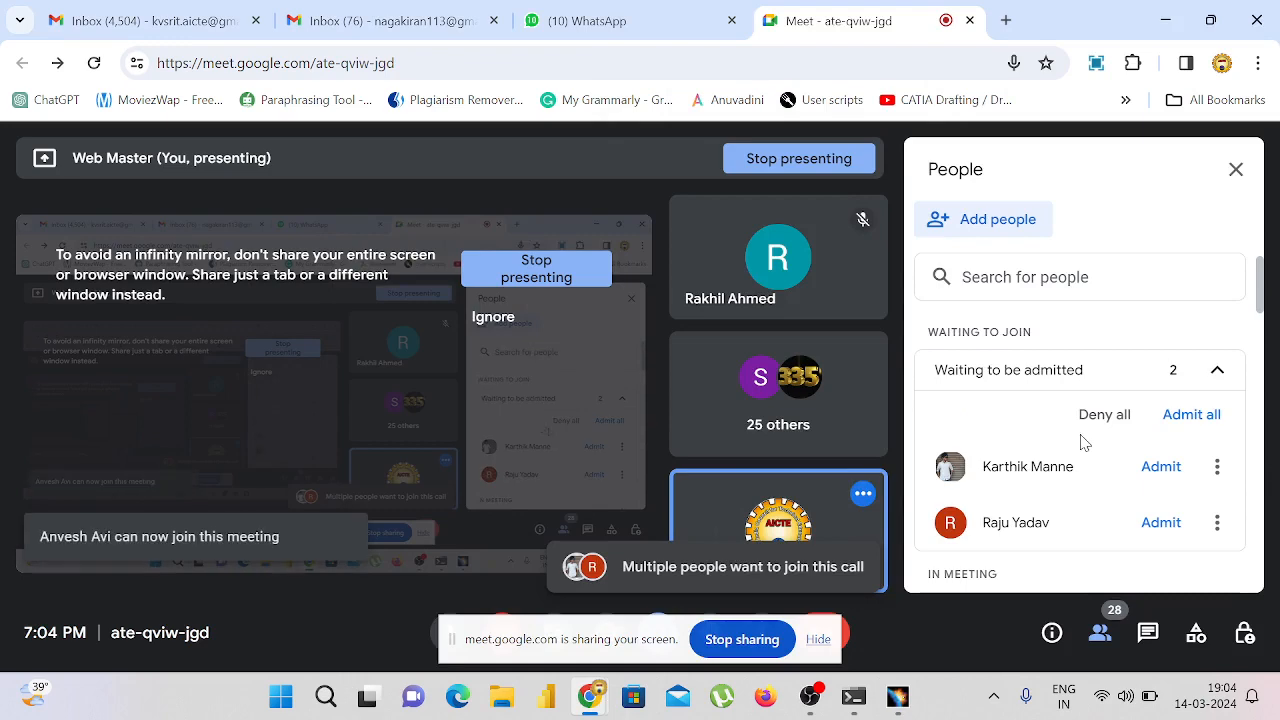
{"action": "left_click", "coordinate": [1201, 428]}
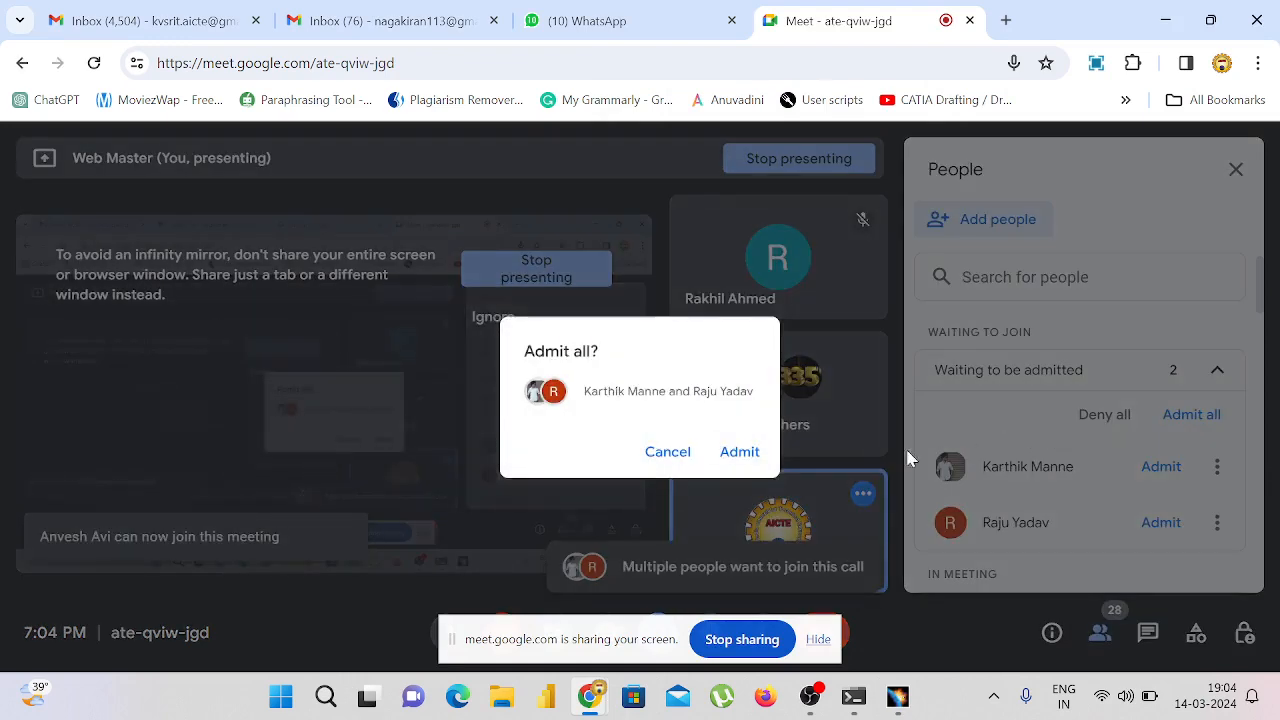
{"action": "left_click", "coordinate": [742, 452]}
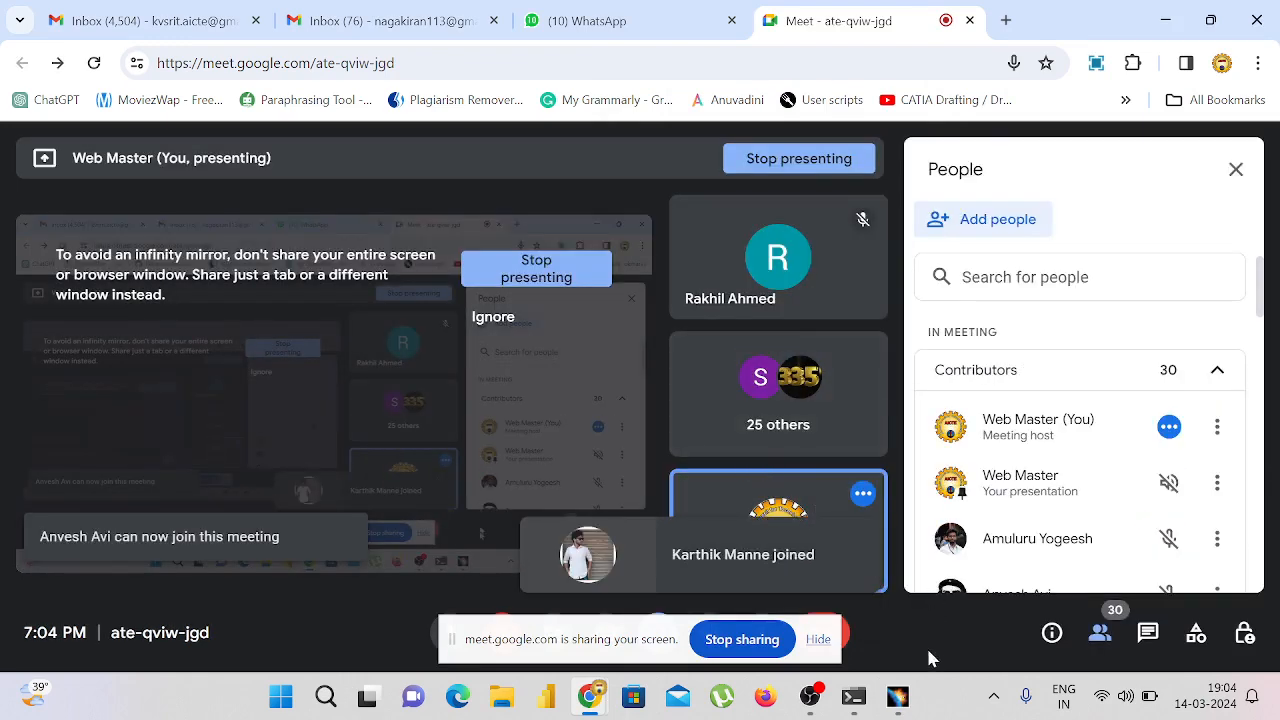
Step: Switch to CATIA V5 and maximize its window
{"action": "left_click", "coordinate": [899, 700]}
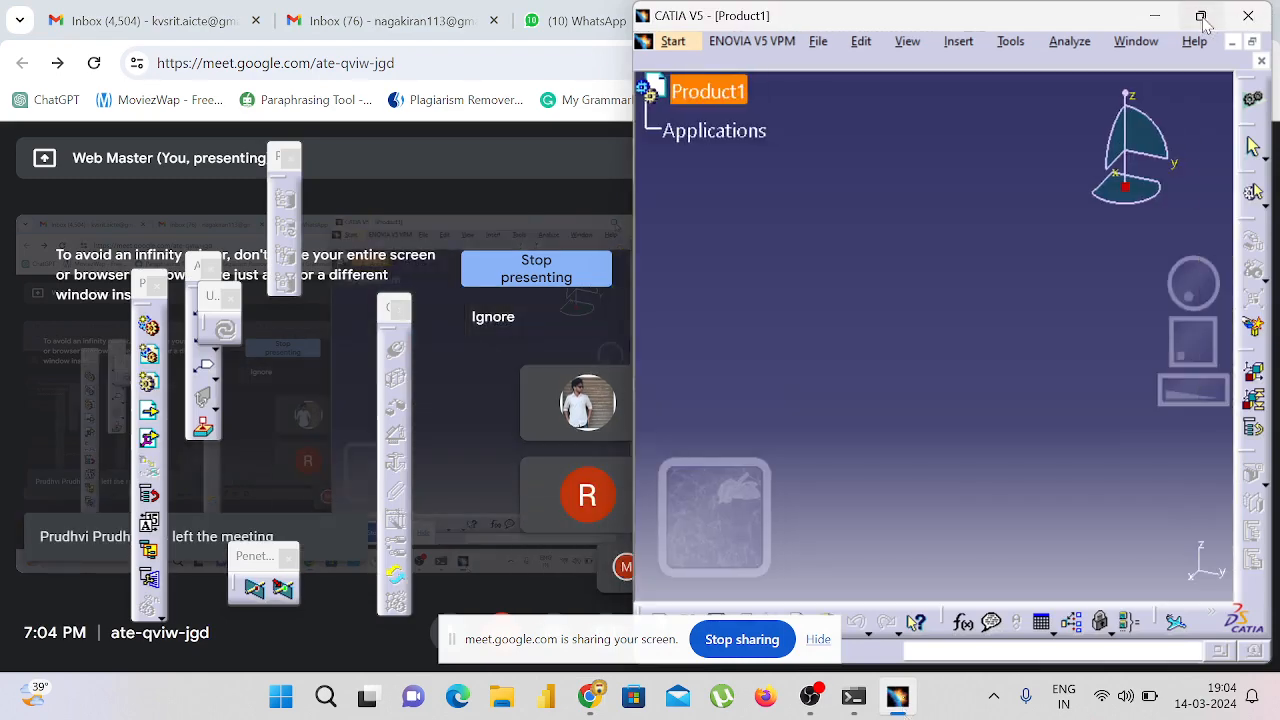
{"action": "left_click", "coordinate": [1203, 20]}
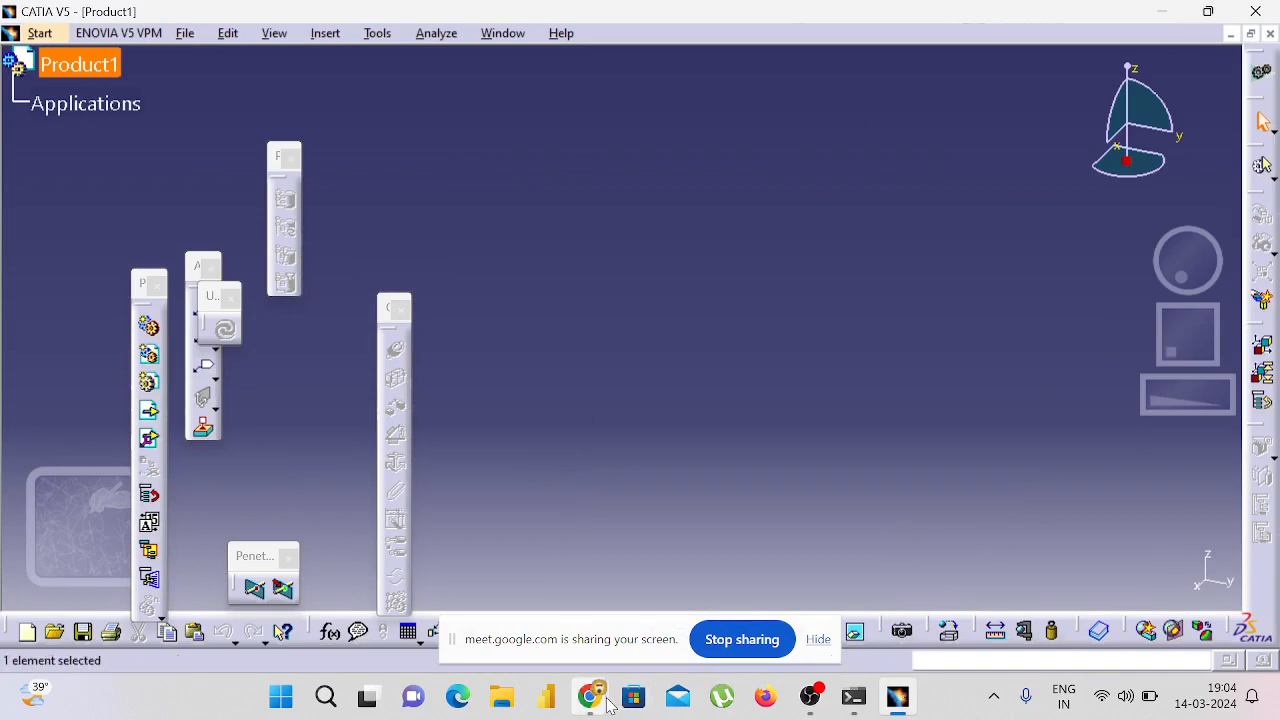
Step: Return to Google Meet, admit each participant waiting to join and hide the screen-sharing notification bar
{"action": "mouse_move", "coordinate": [610, 706]}
{"action": "left_click", "coordinate": [548, 625]}
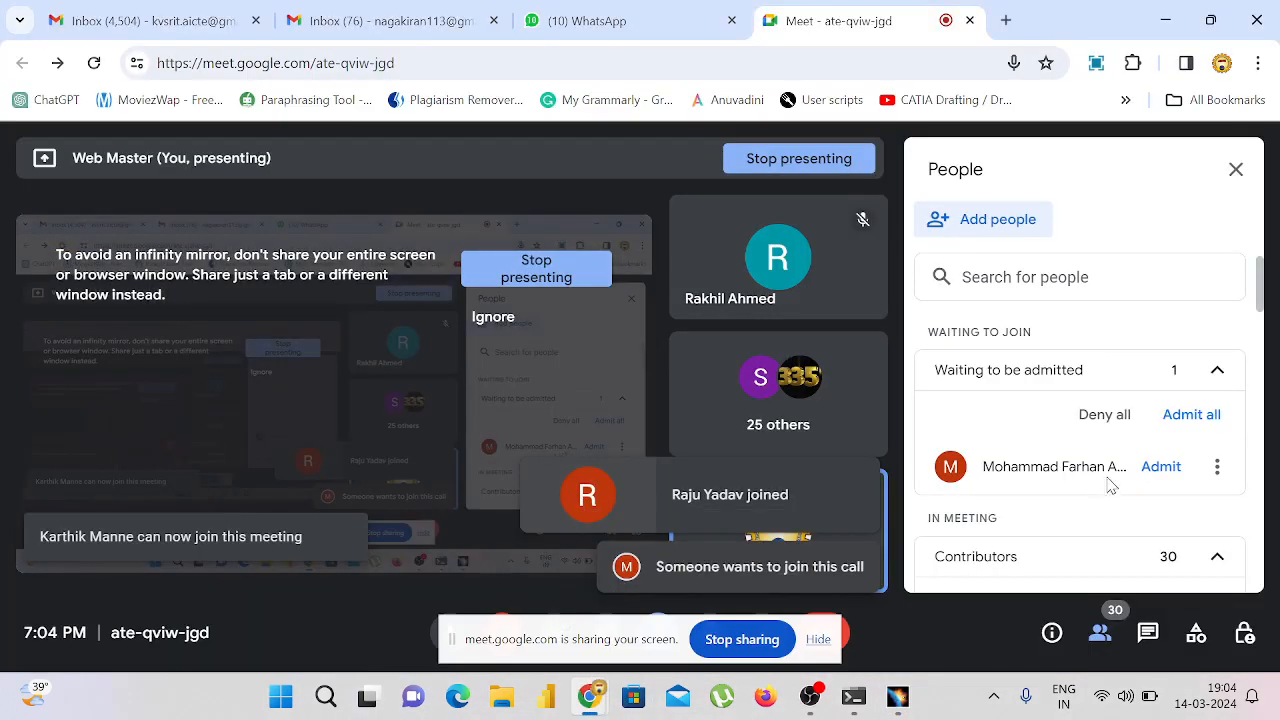
{"action": "left_click", "coordinate": [1160, 468]}
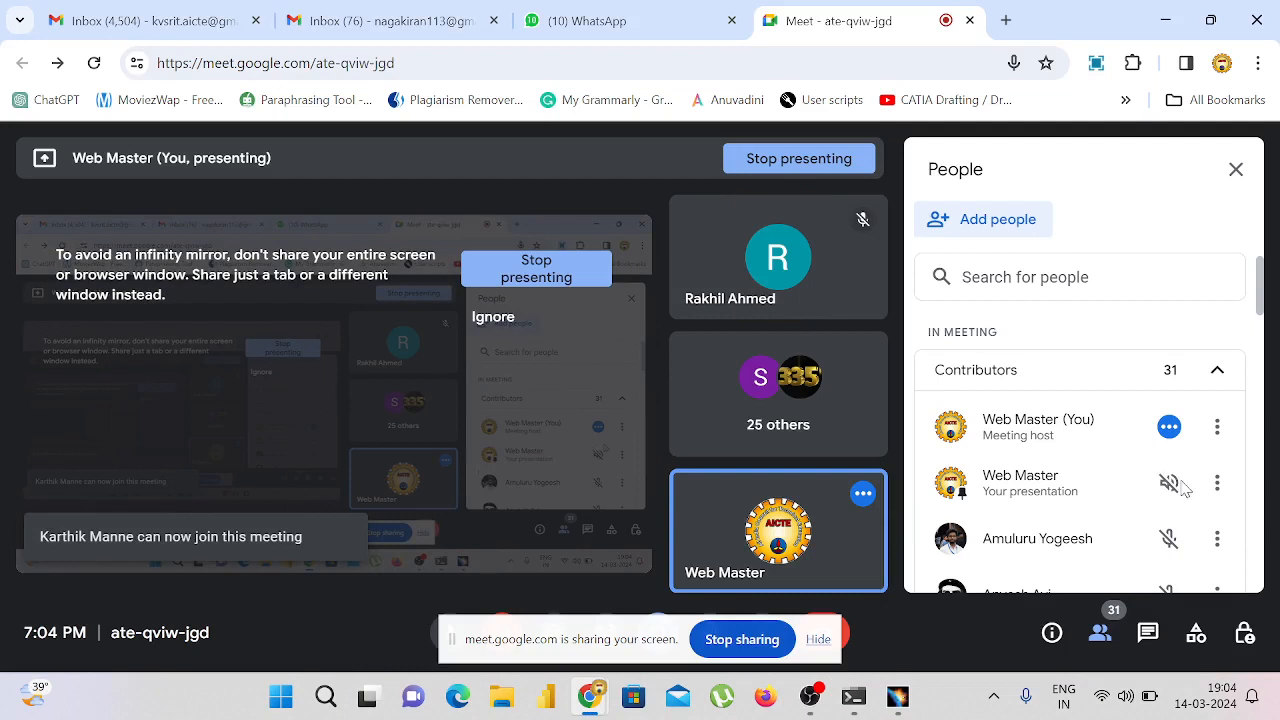
{"action": "left_click", "coordinate": [816, 641]}
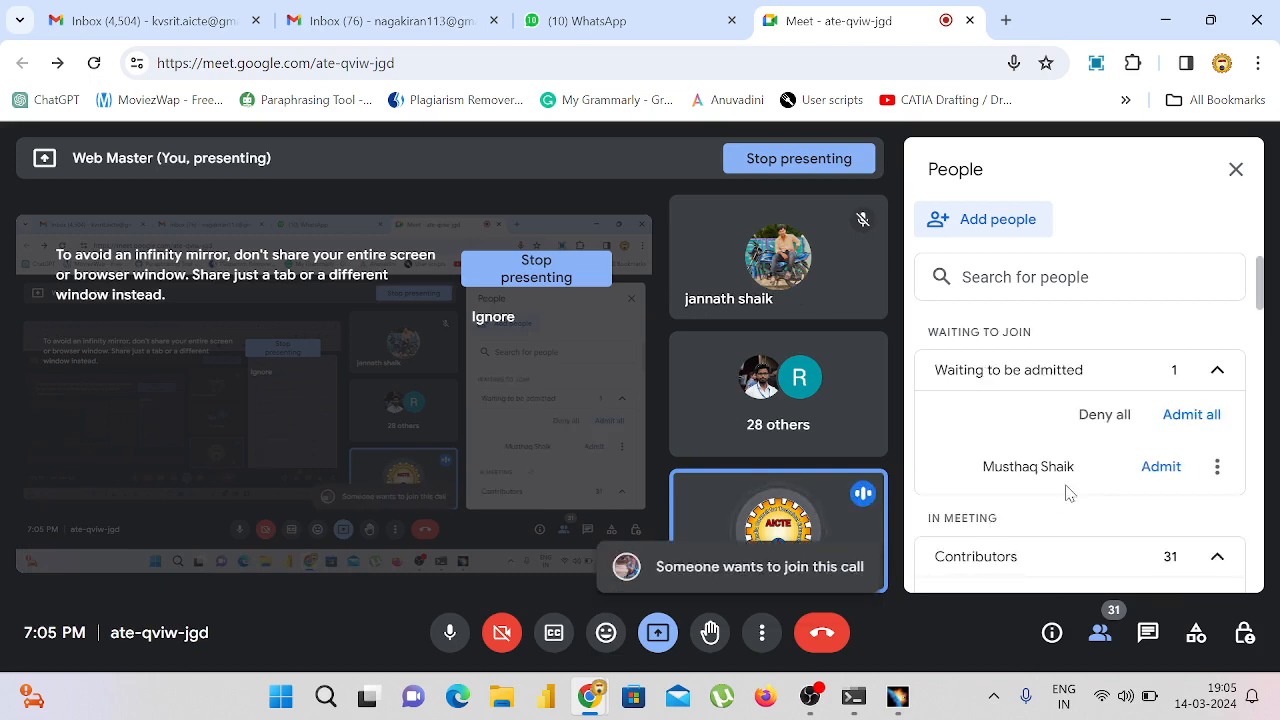
{"action": "left_click", "coordinate": [1158, 466]}
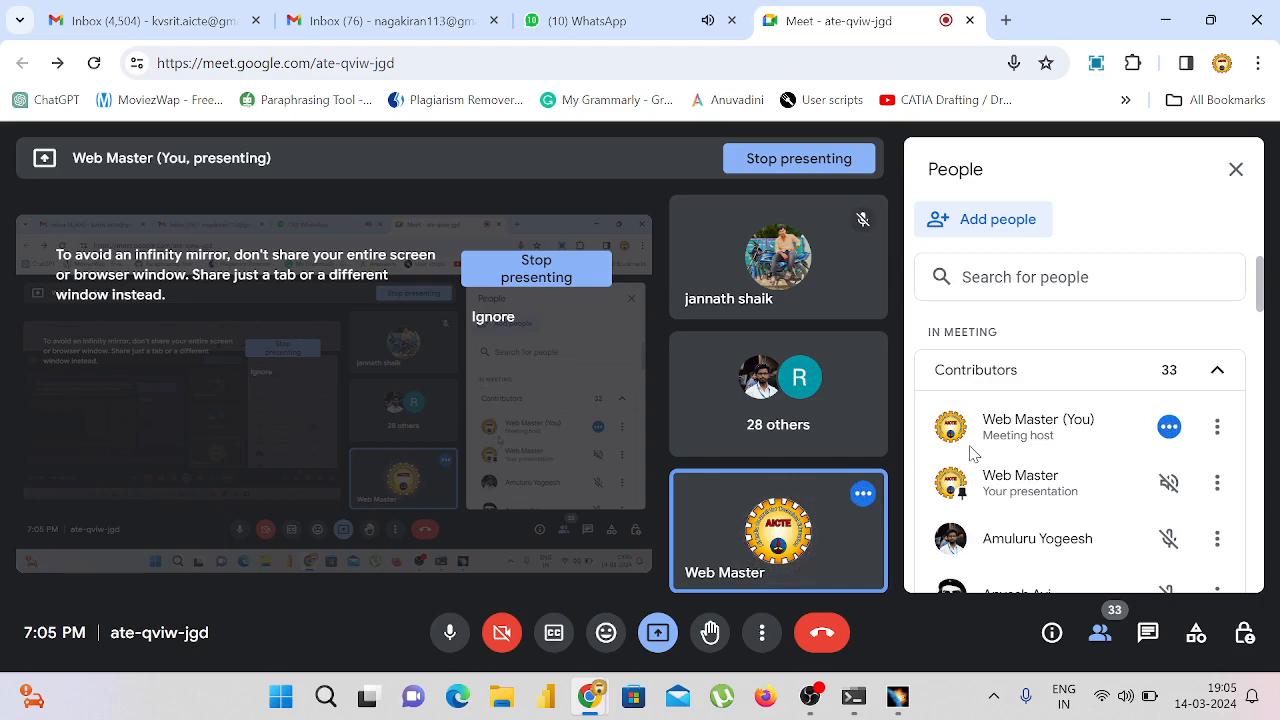
Step: Switch to CATIA V5 and start the Generative Sheetmetal Design workbench from the Mechanical Design group
{"action": "left_click", "coordinate": [897, 697]}
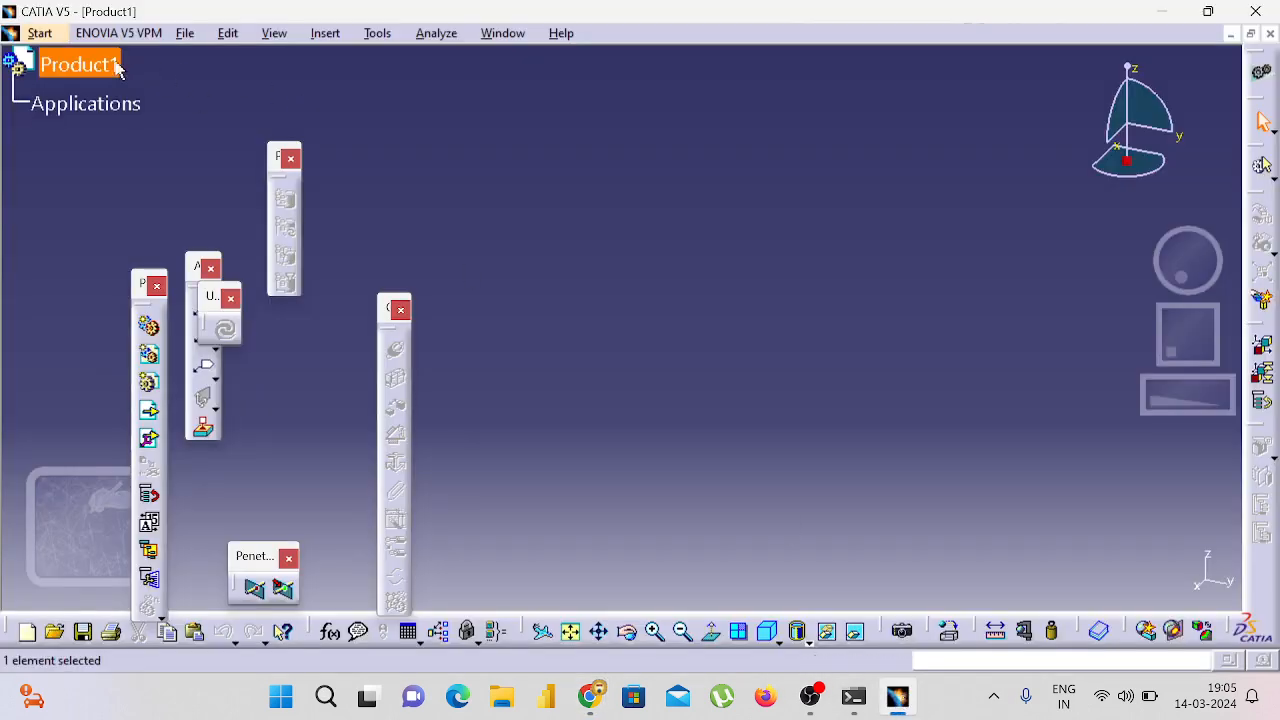
{"action": "left_click", "coordinate": [45, 36]}
{"action": "mouse_move", "coordinate": [60, 80]}
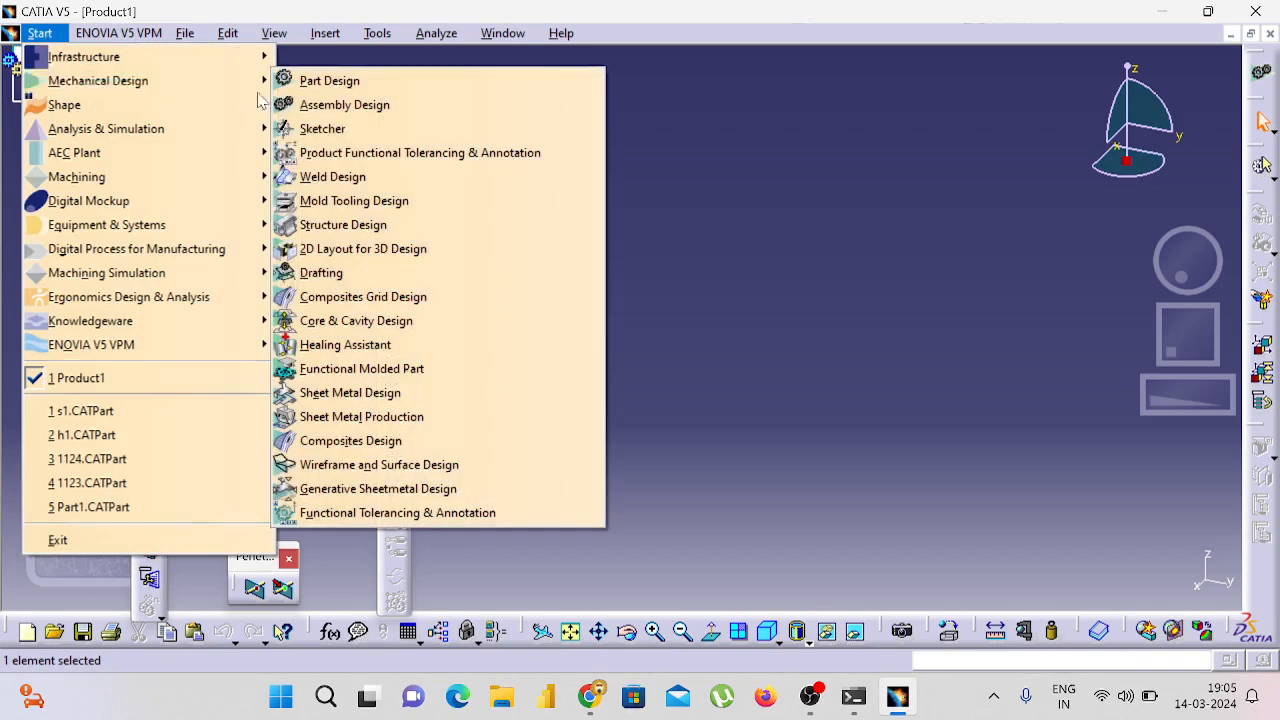
{"action": "left_click", "coordinate": [380, 489]}
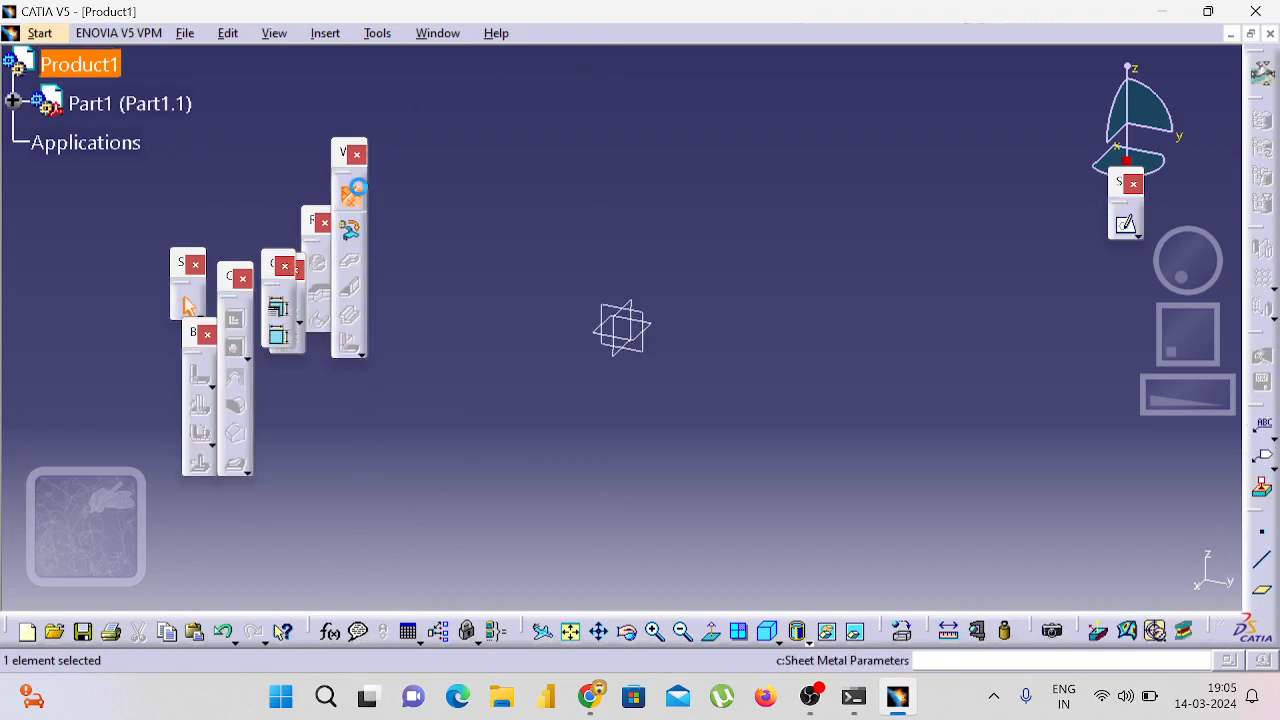
Step: Accept sheet metal parameters of 2 mm thickness and 4 mm default bend radius, and open a sketch on the xy plane
{"action": "left_click", "coordinate": [186, 305]}
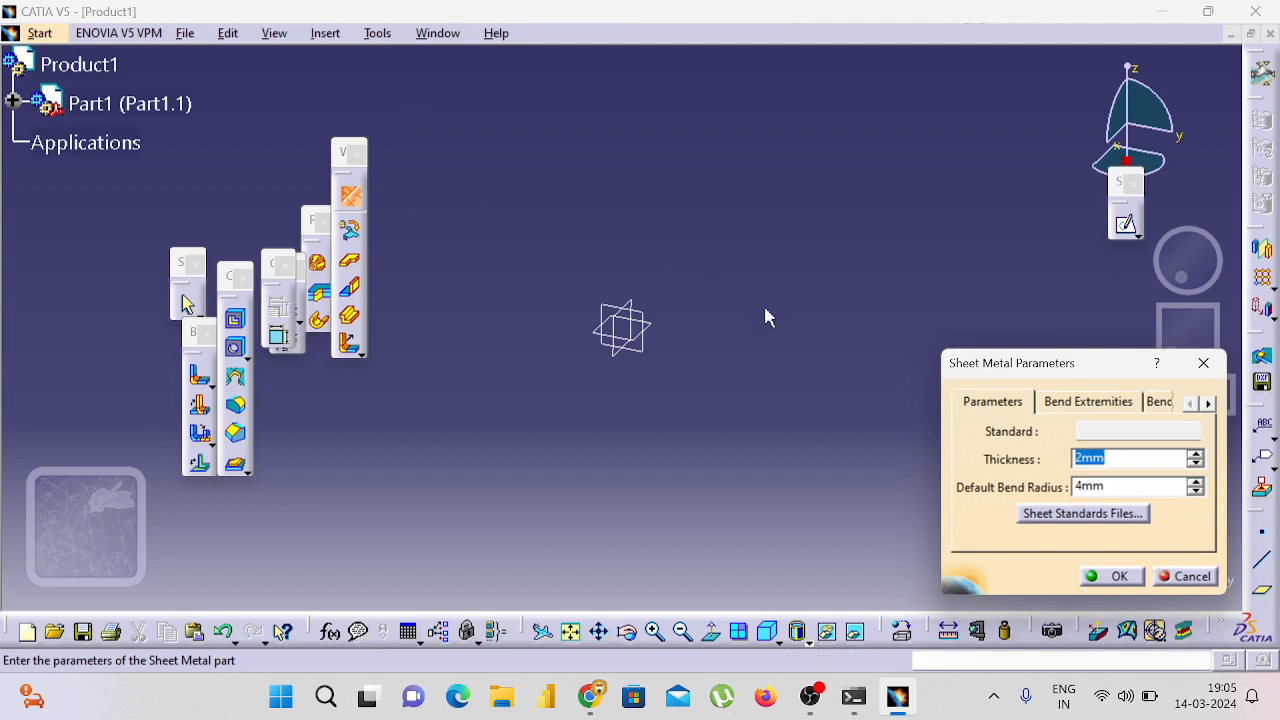
{"action": "left_click", "coordinate": [1127, 576]}
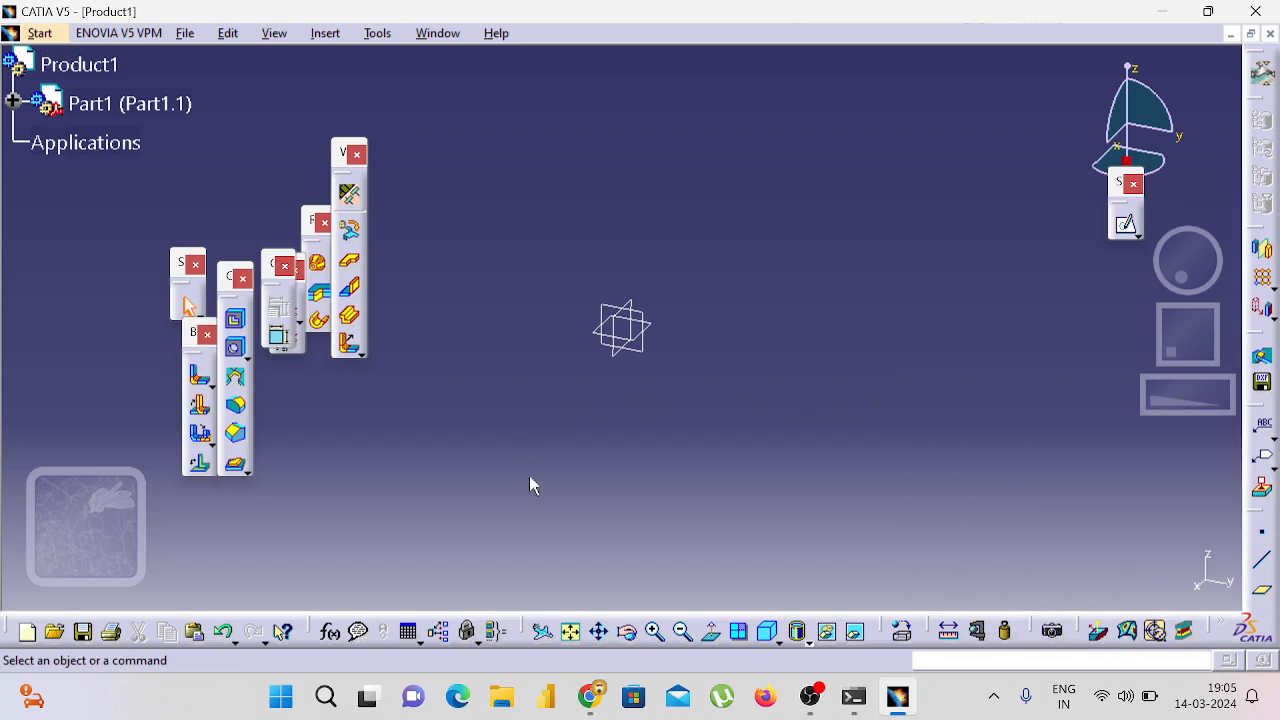
{"action": "left_click", "coordinate": [660, 330]}
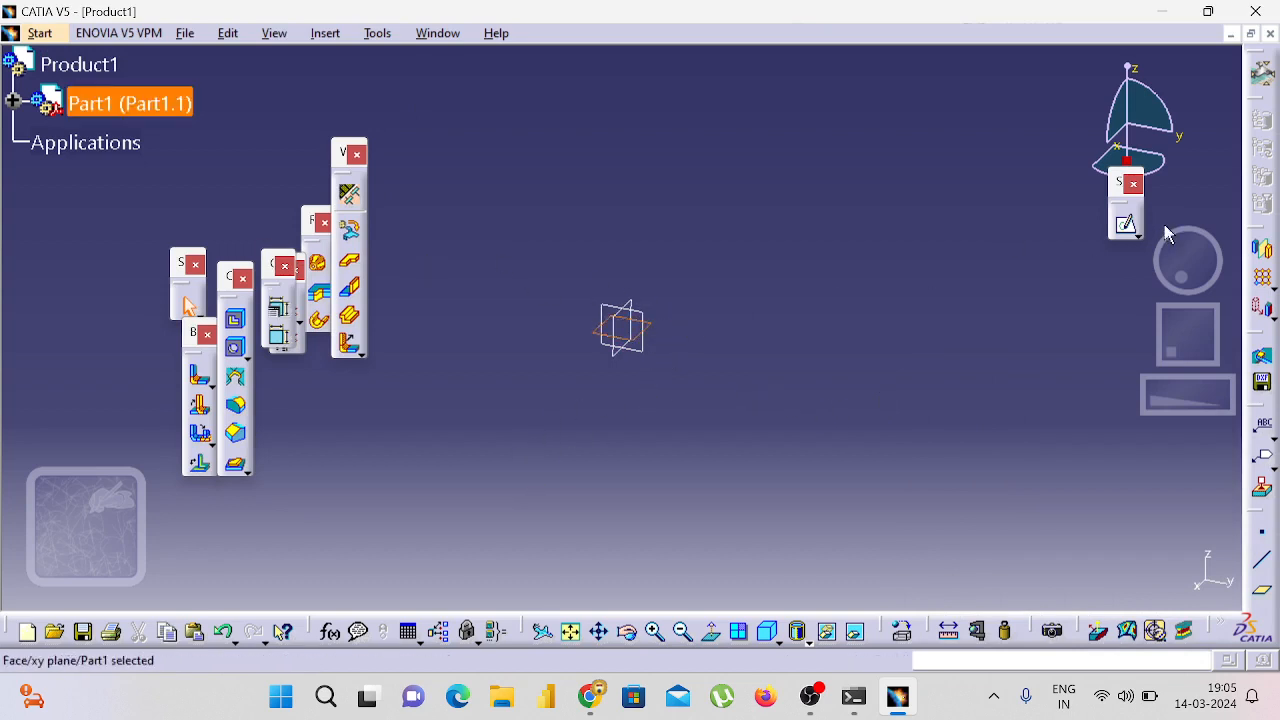
{"action": "left_click", "coordinate": [1126, 225]}
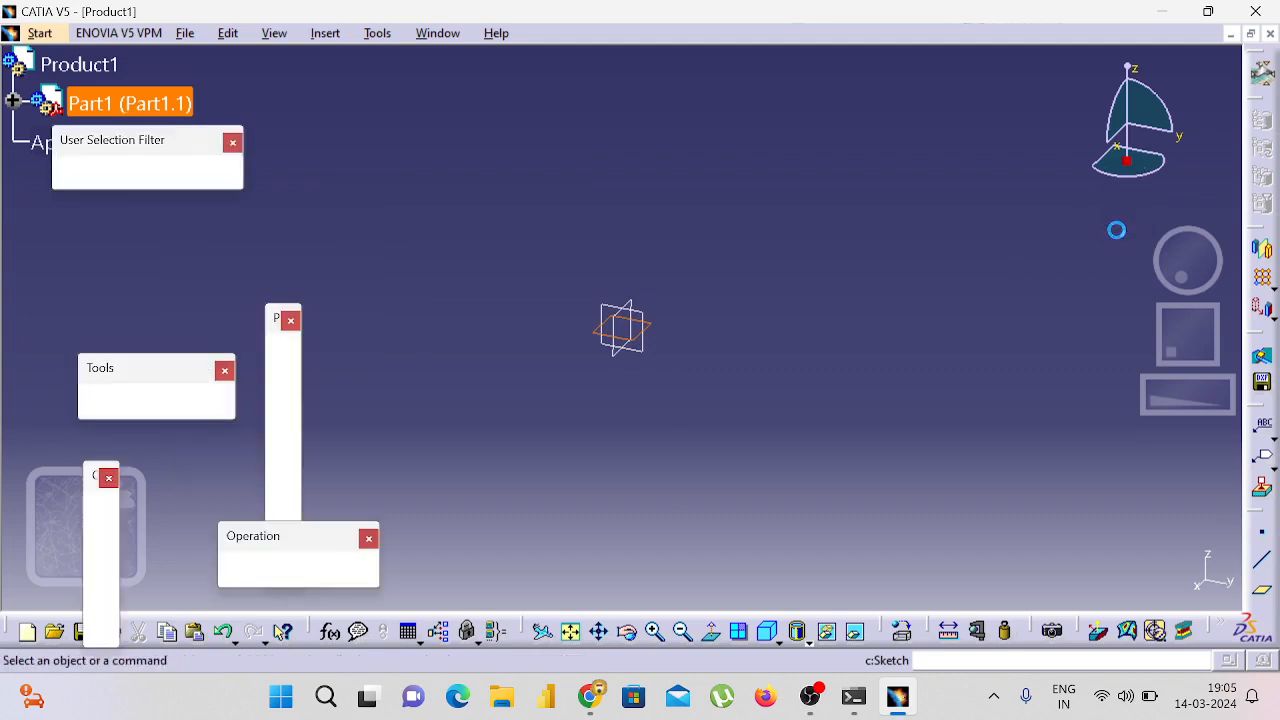
Step: Switch to Google Meet, admit the participant waiting to join, and return to CATIA V5
{"action": "mouse_move", "coordinate": [590, 695]}
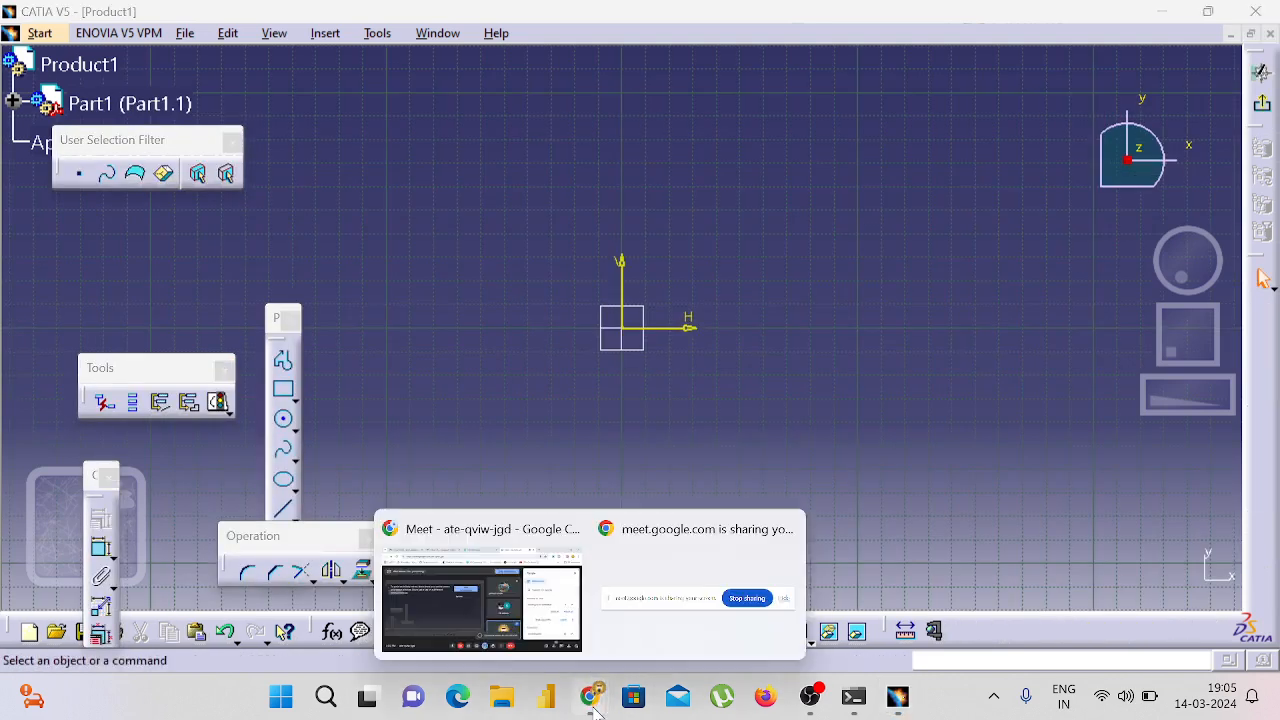
{"action": "left_click", "coordinate": [507, 597]}
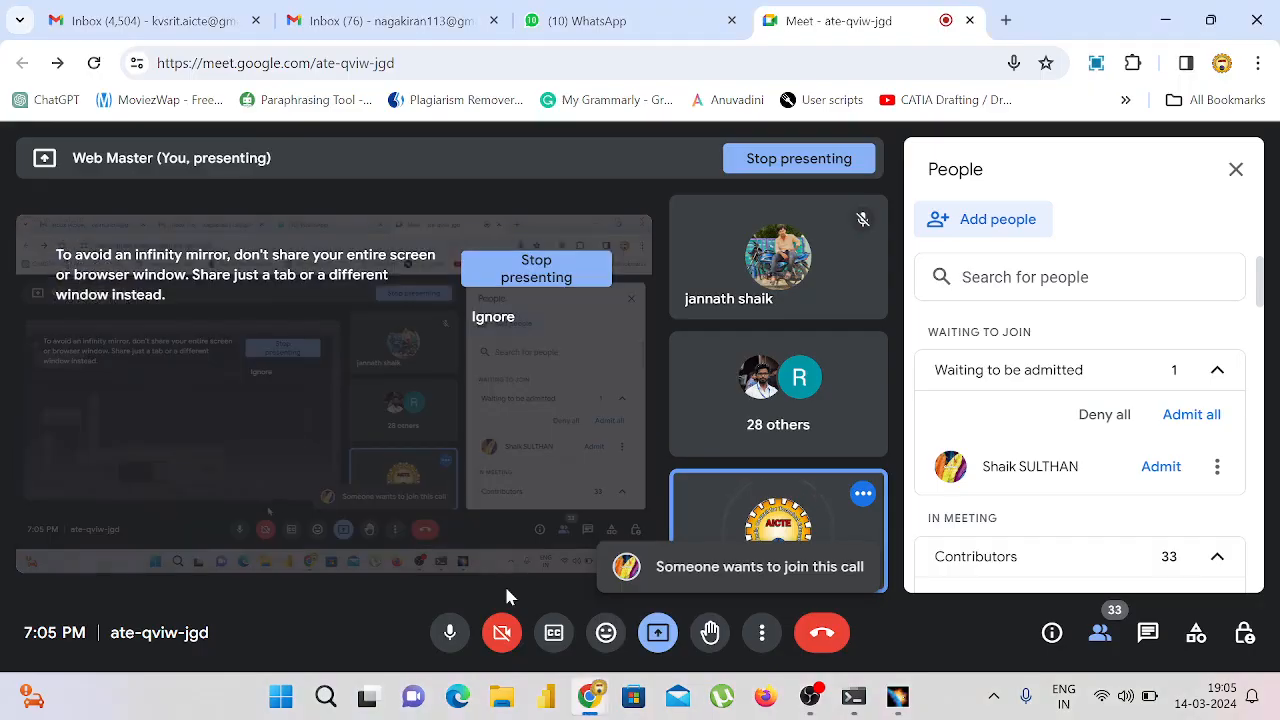
{"action": "left_click", "coordinate": [1140, 467]}
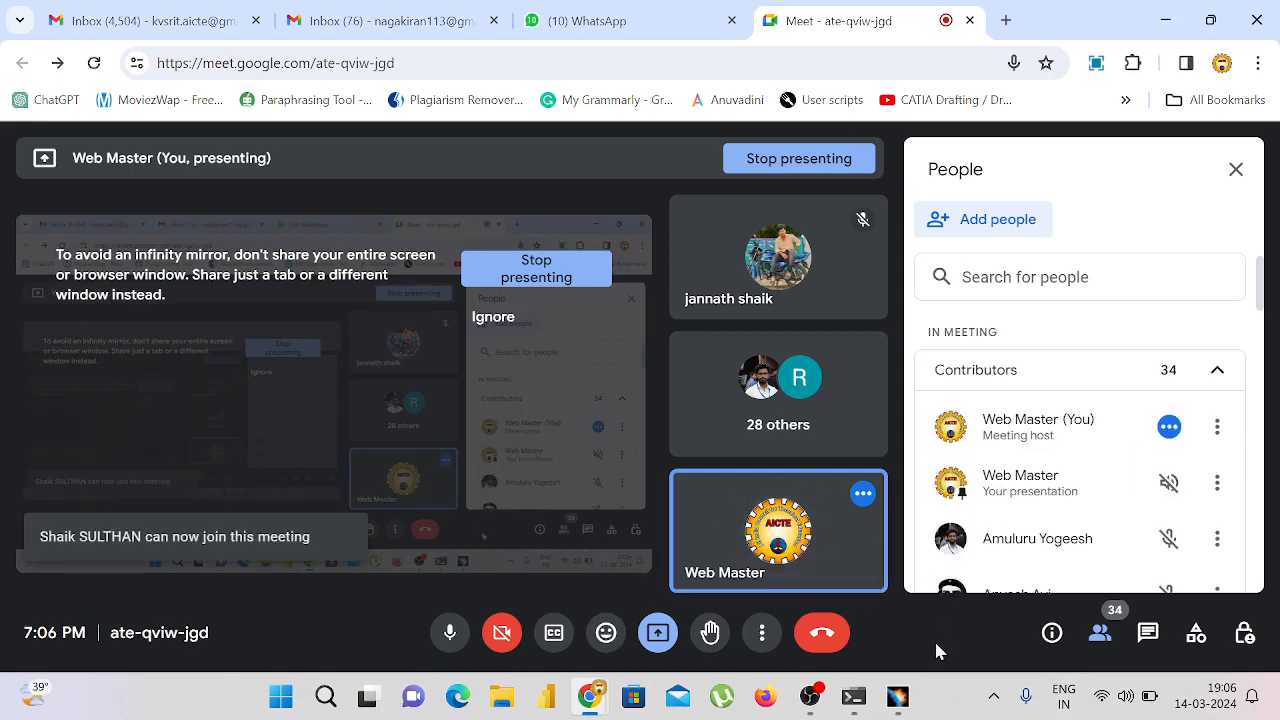
{"action": "left_click", "coordinate": [897, 696]}
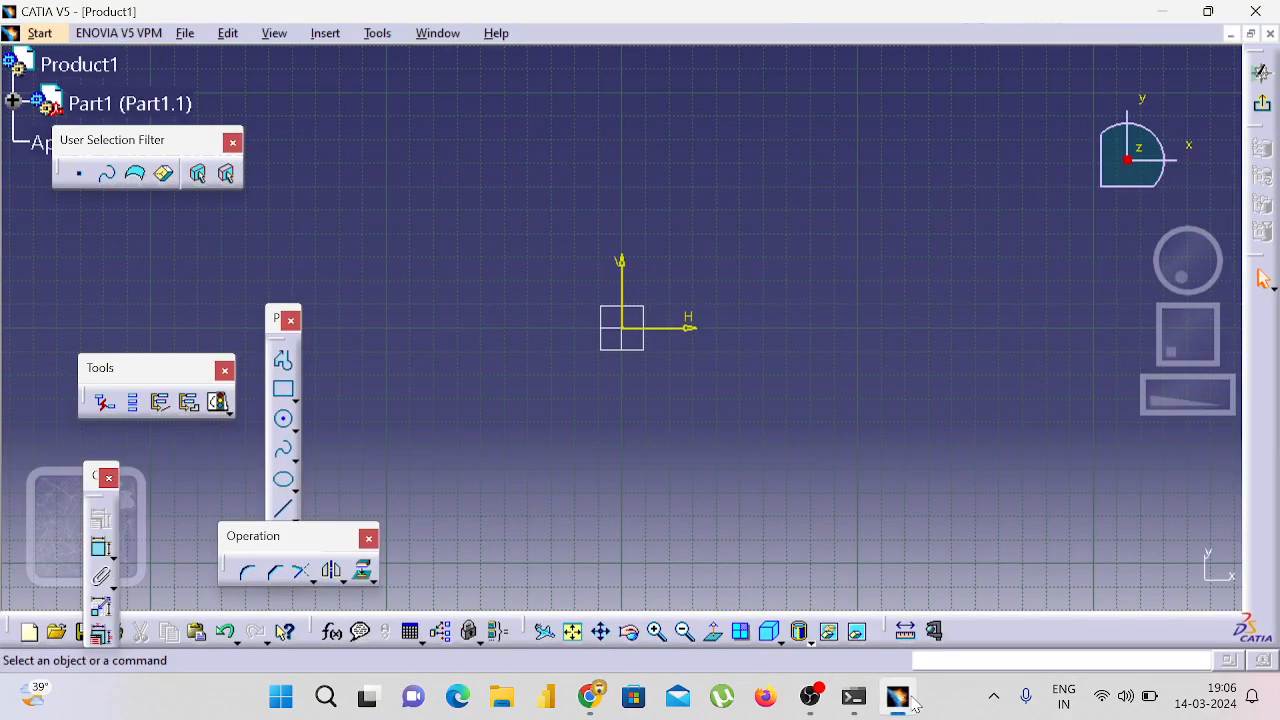
Step: Sketch a centered rectangle about 260 mm wide around the sketch origin
{"action": "left_click", "coordinate": [296, 400]}
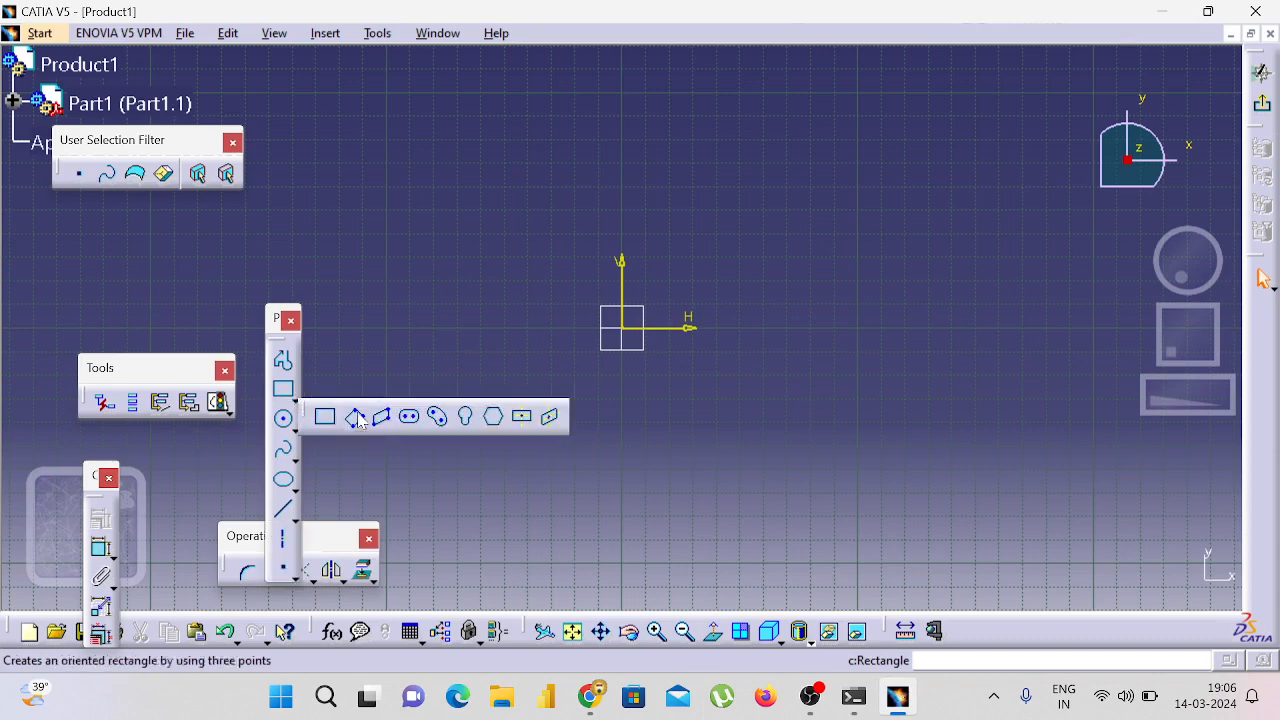
{"action": "left_click", "coordinate": [530, 422]}
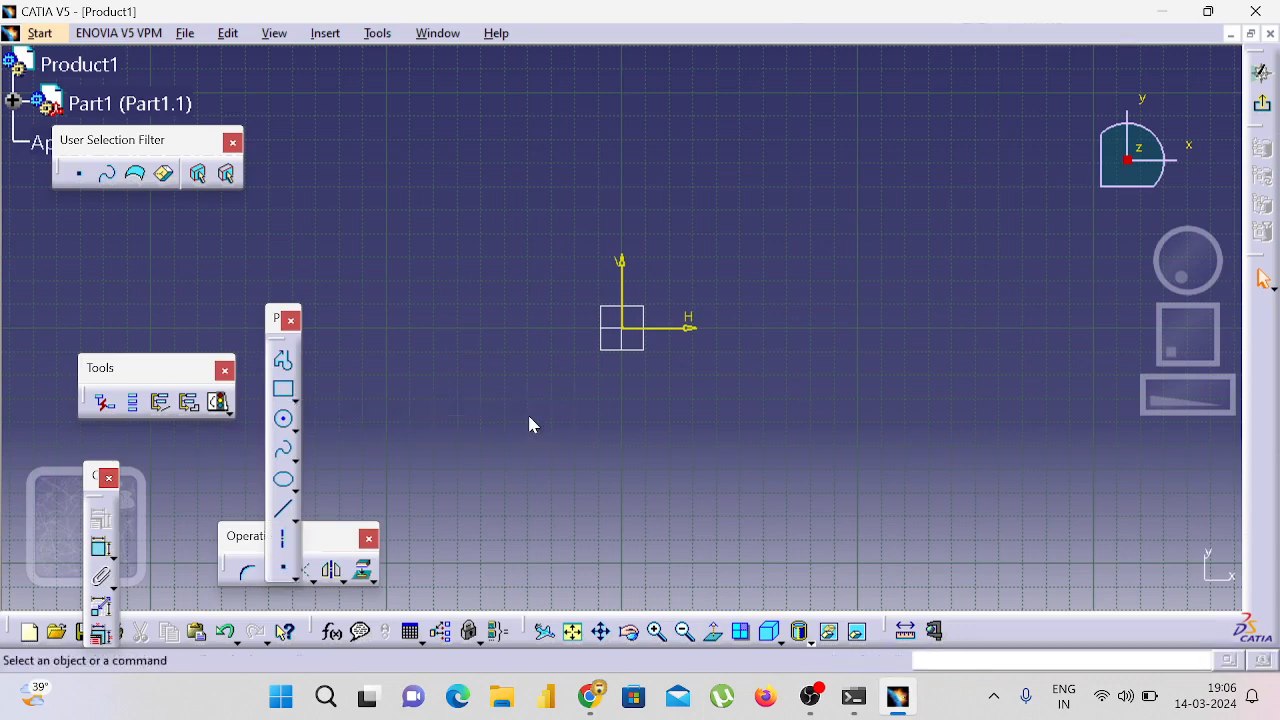
{"action": "left_click", "coordinate": [620, 326]}
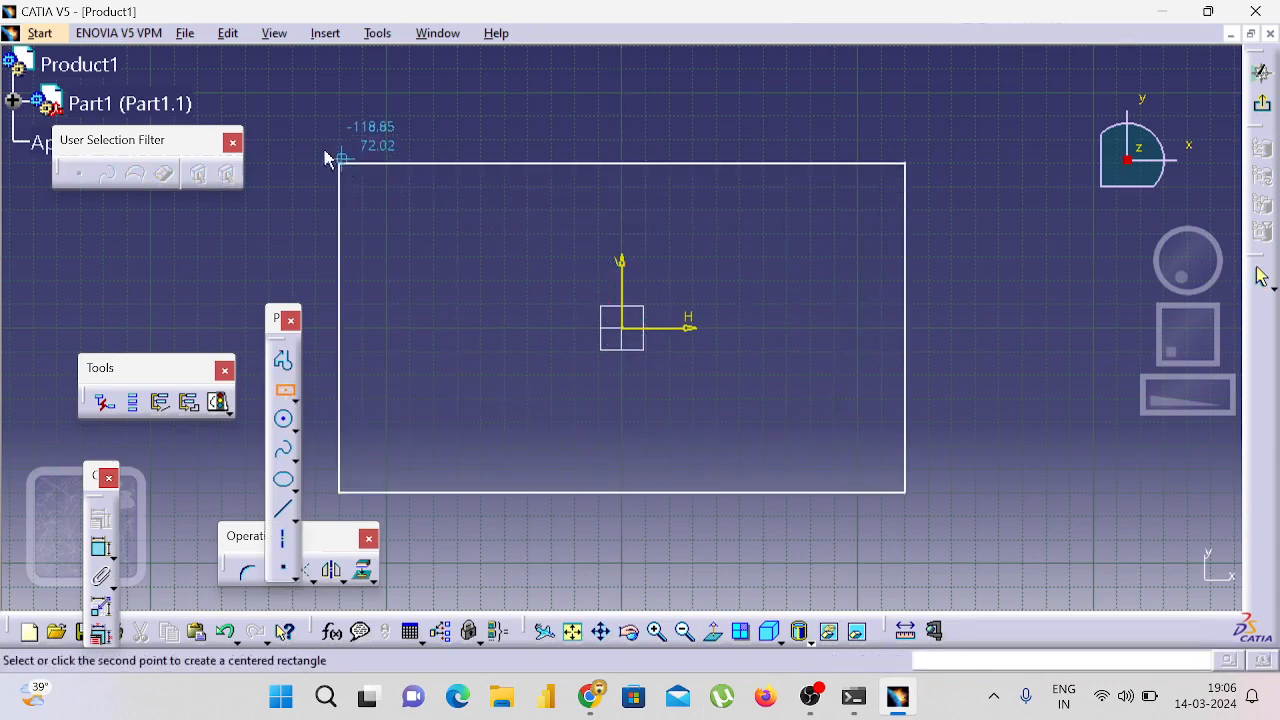
{"action": "left_click", "coordinate": [316, 117]}
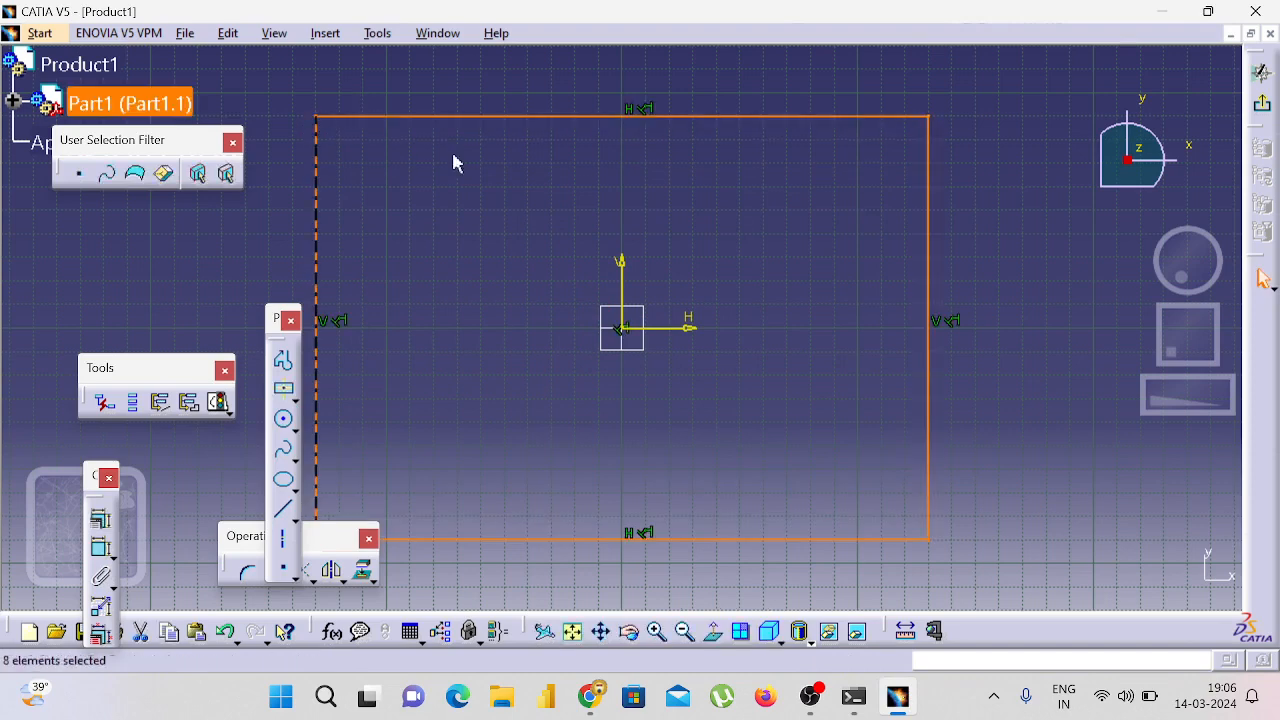
Step: Dimension the rectangle's horizontal side and set its length to 300 mm
{"action": "left_click", "coordinate": [100, 548]}
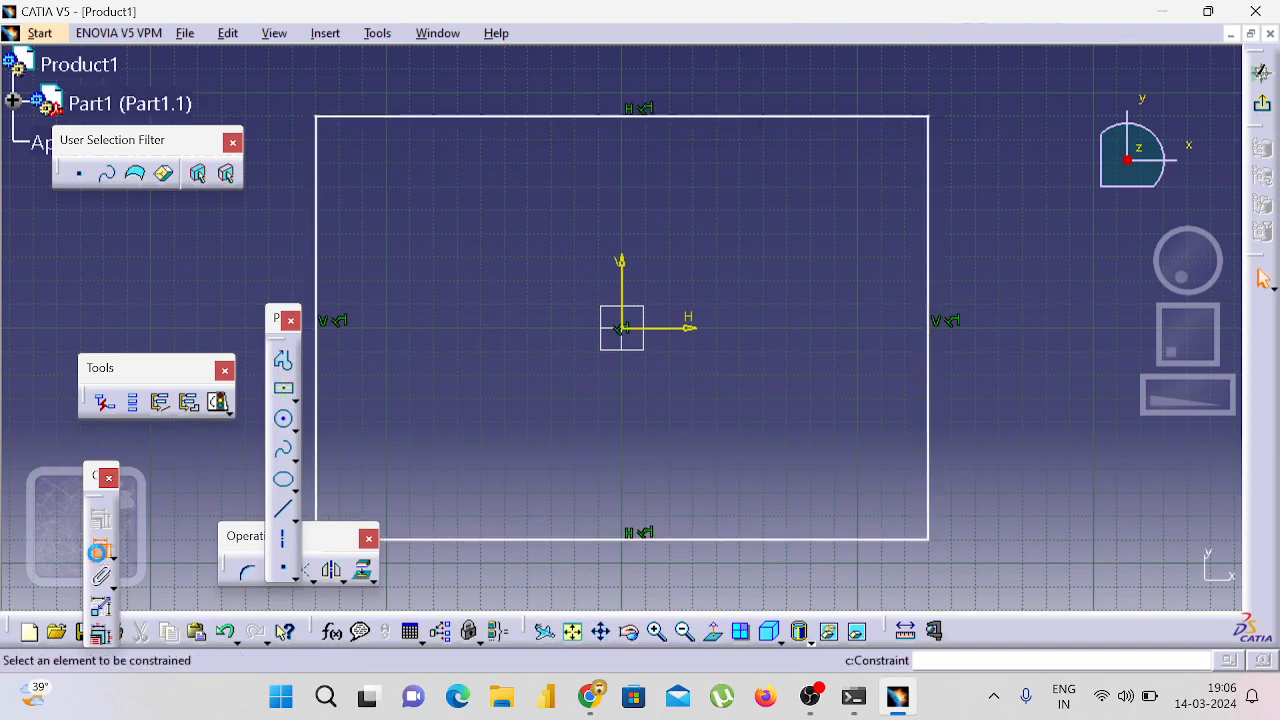
{"action": "left_click", "coordinate": [458, 541]}
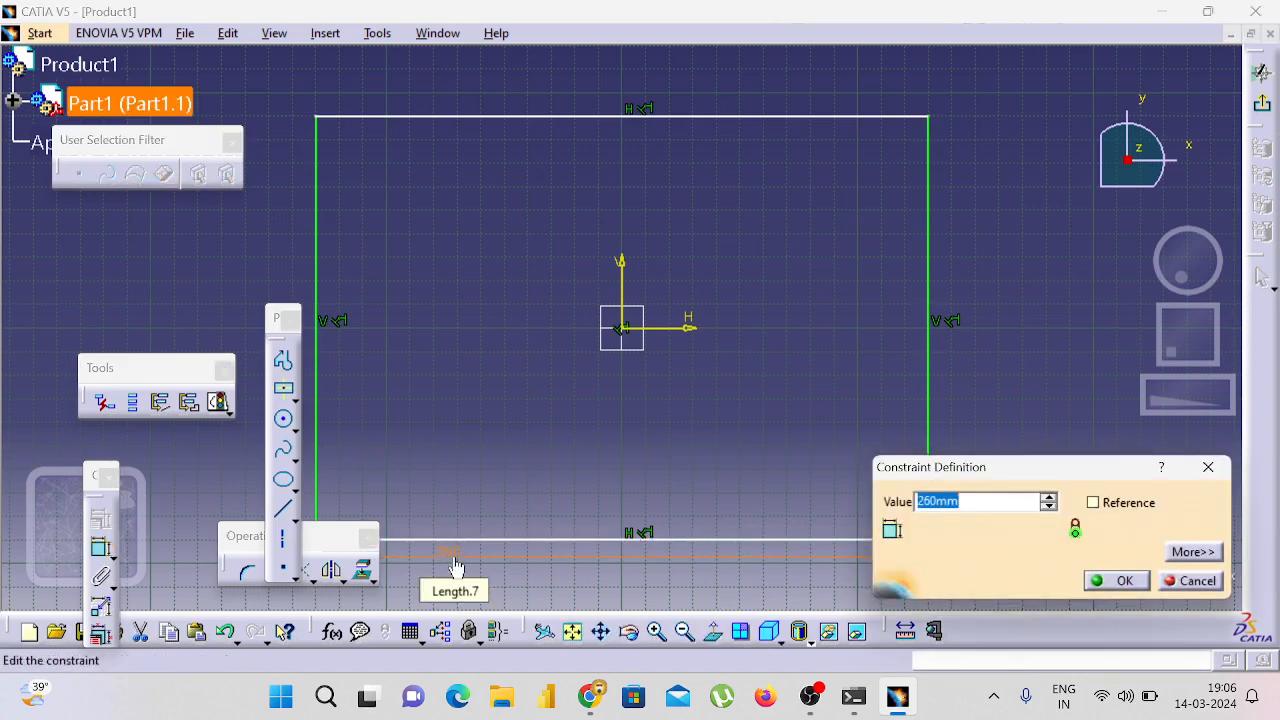
{"action": "type", "text": "300"}
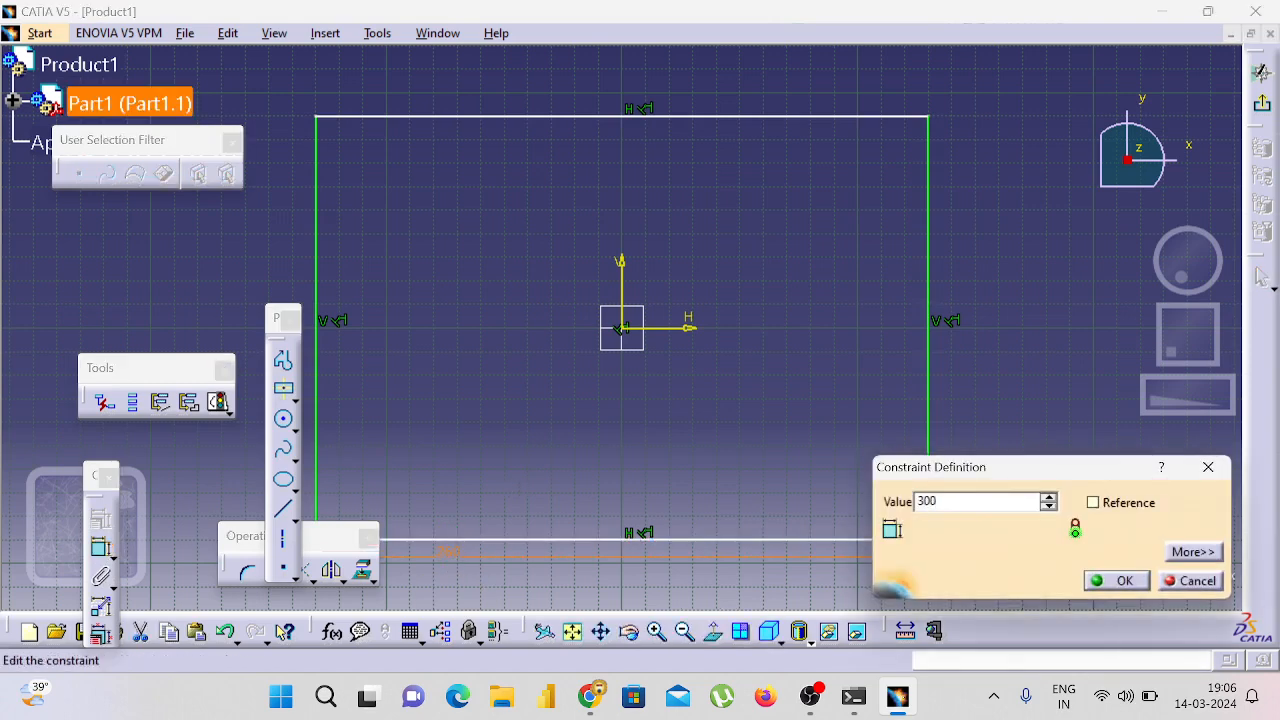
{"action": "key", "text": "Return"}
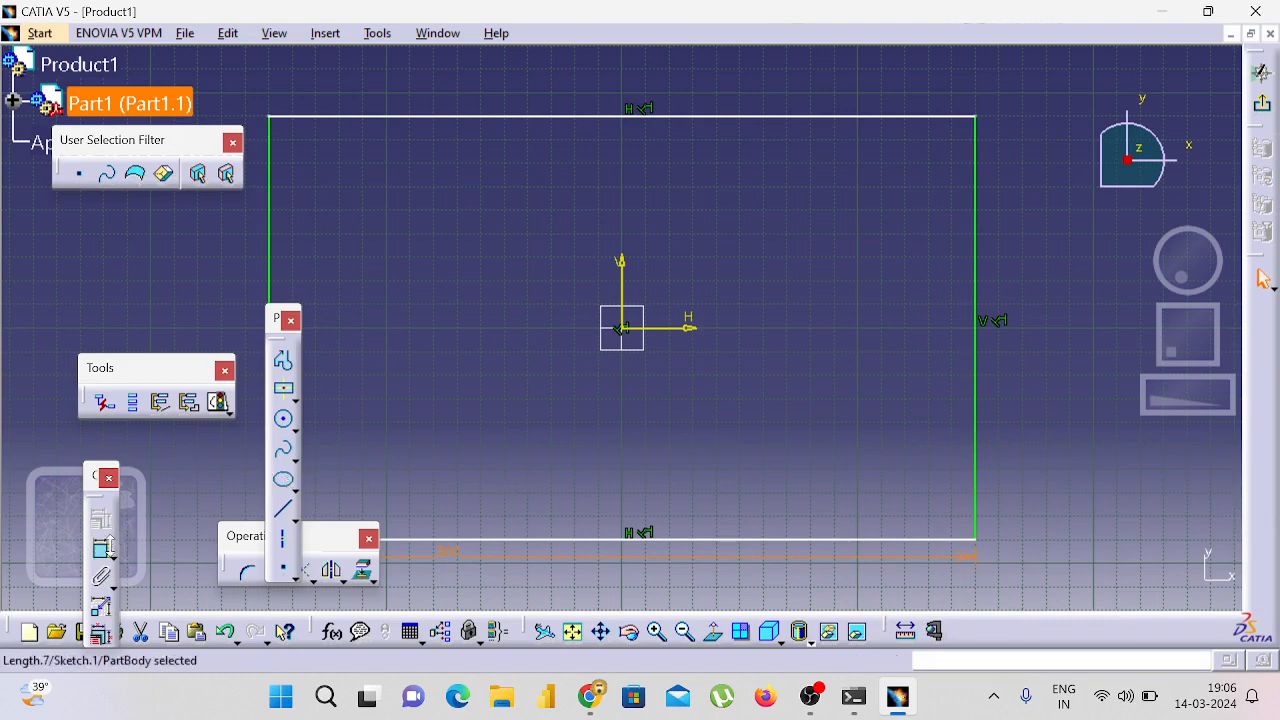
Step: Dimension the rectangle's vertical side and set its length to 200 mm
{"action": "left_click", "coordinate": [101, 548]}
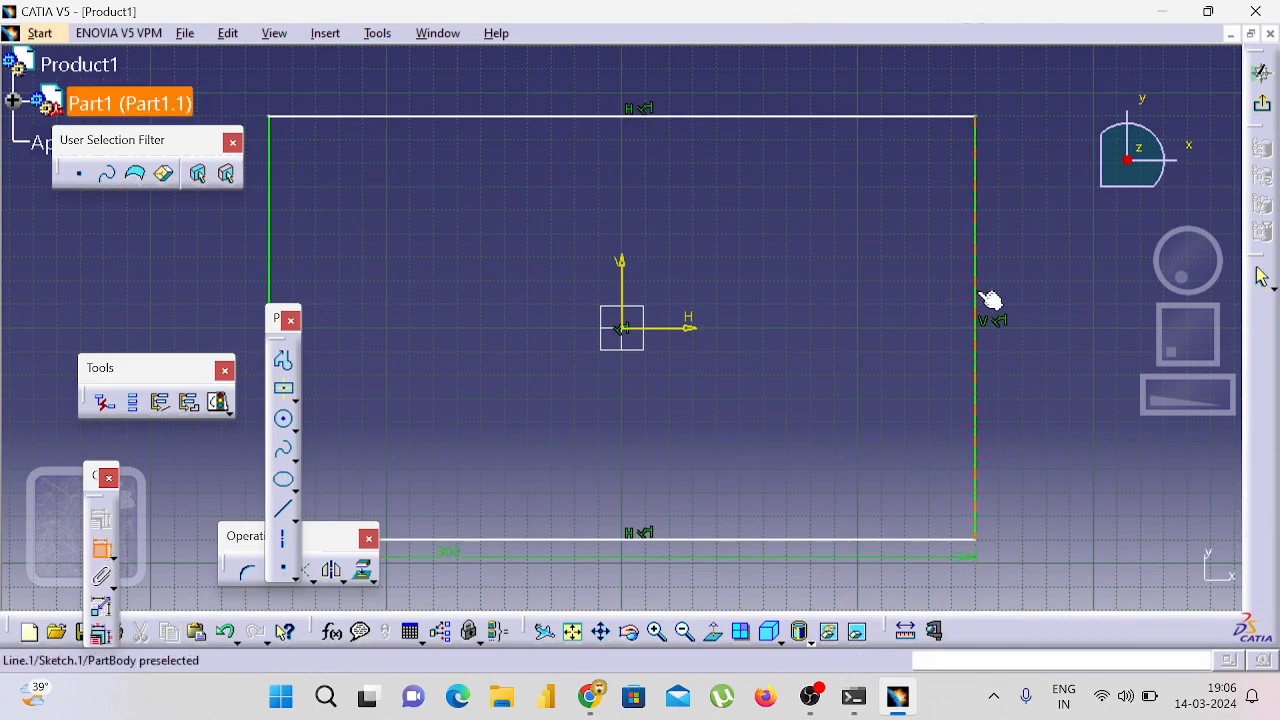
{"action": "left_click", "coordinate": [988, 297]}
{"action": "left_click", "coordinate": [1013, 284]}
{"action": "double_click", "coordinate": [1013, 286]}
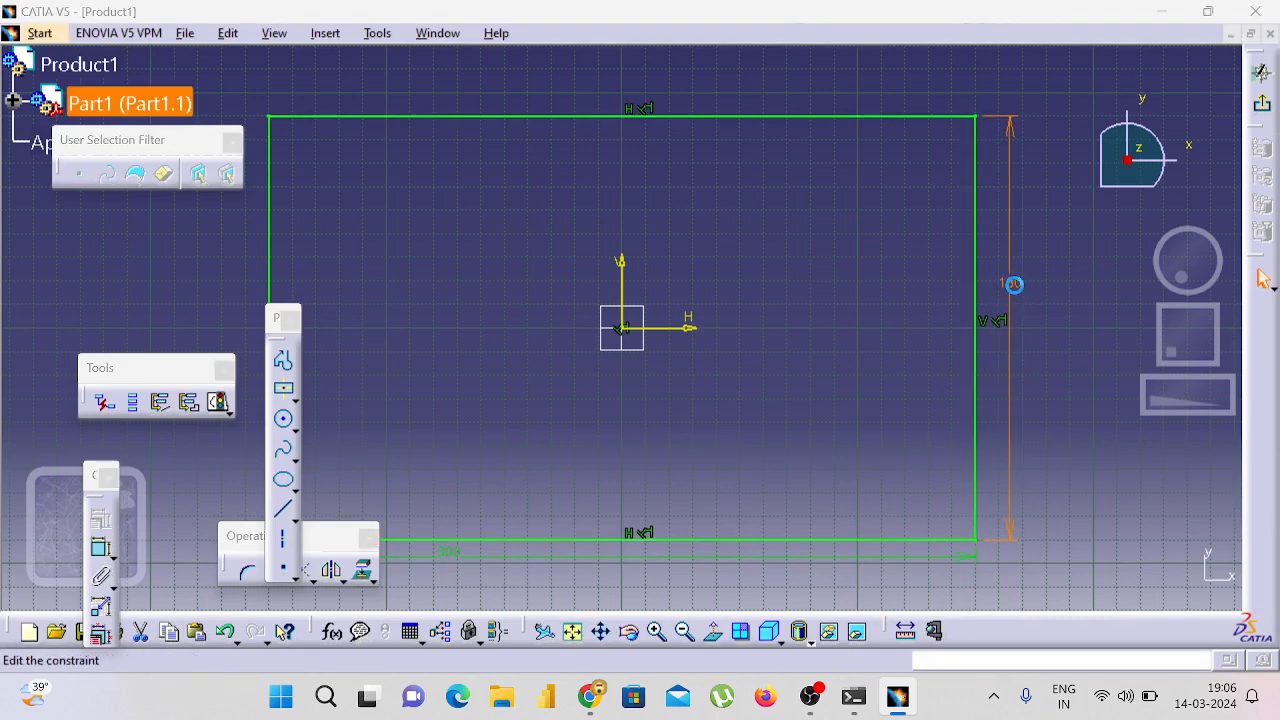
{"action": "type", "text": "200"}
{"action": "key", "text": "Return"}
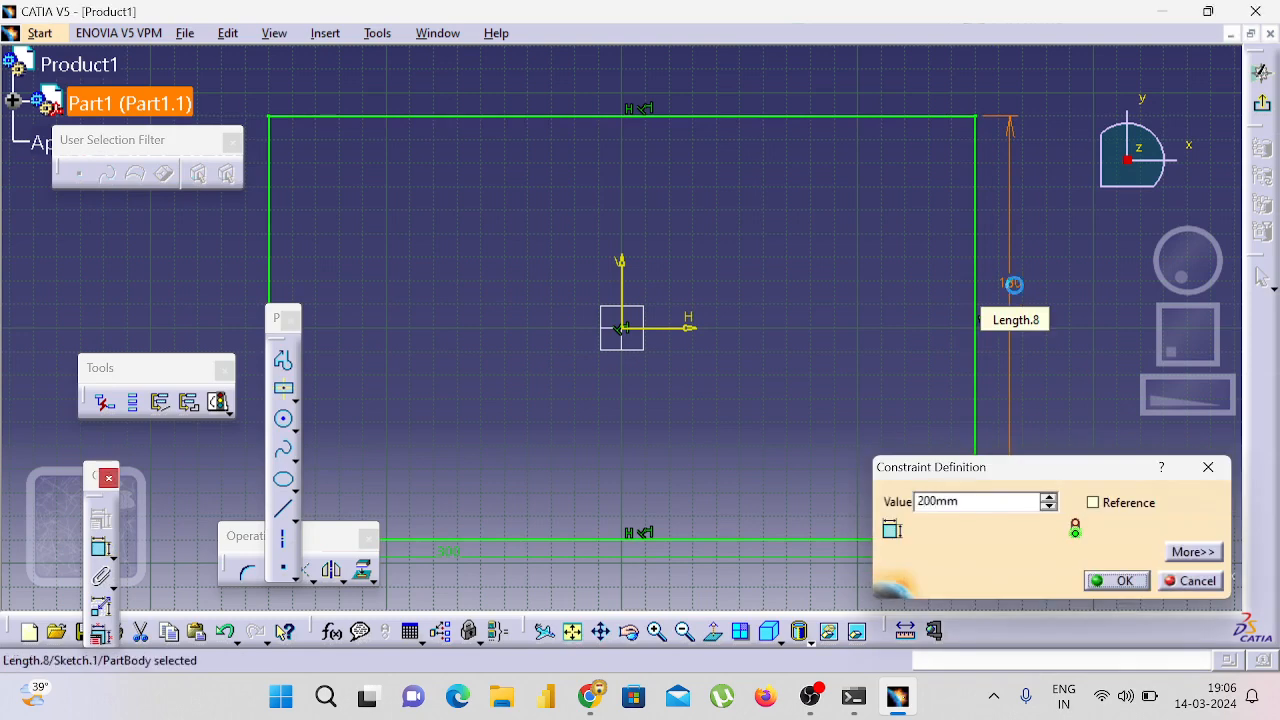
Step: Exit the sketch and create a sheet metal wall from the rectangular profile
{"action": "left_click", "coordinate": [1261, 106]}
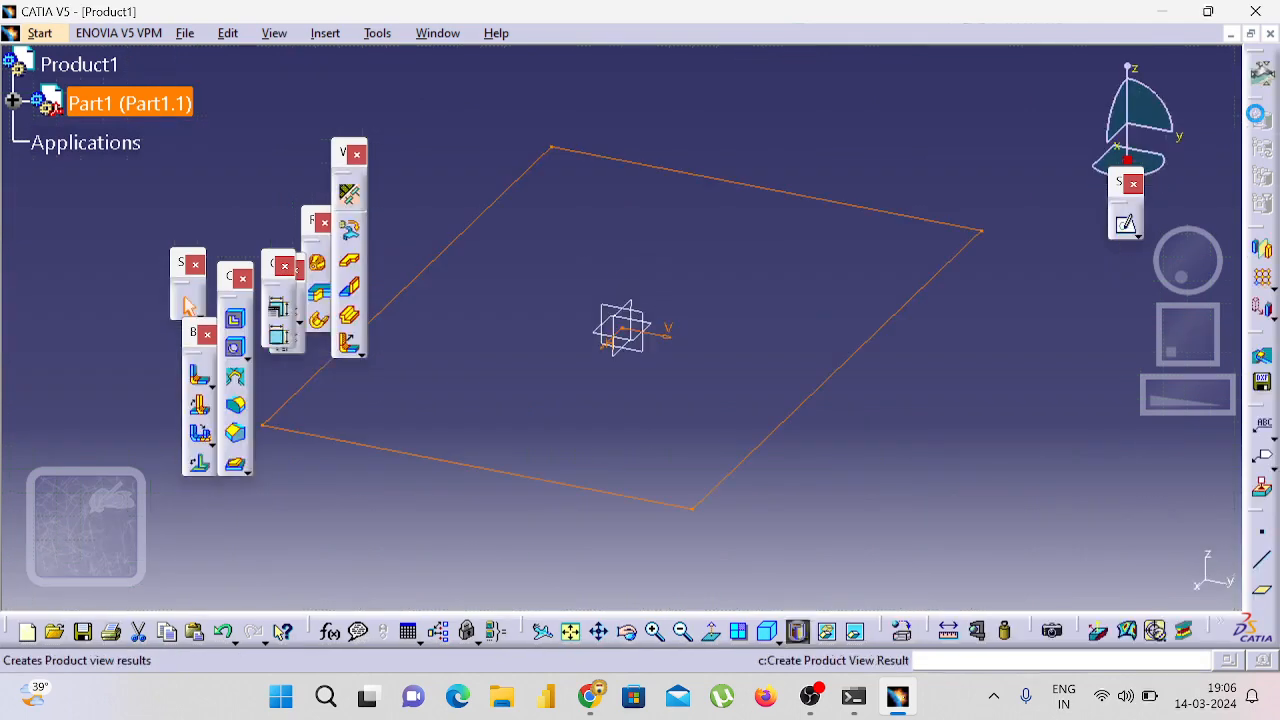
{"action": "left_click", "coordinate": [351, 264]}
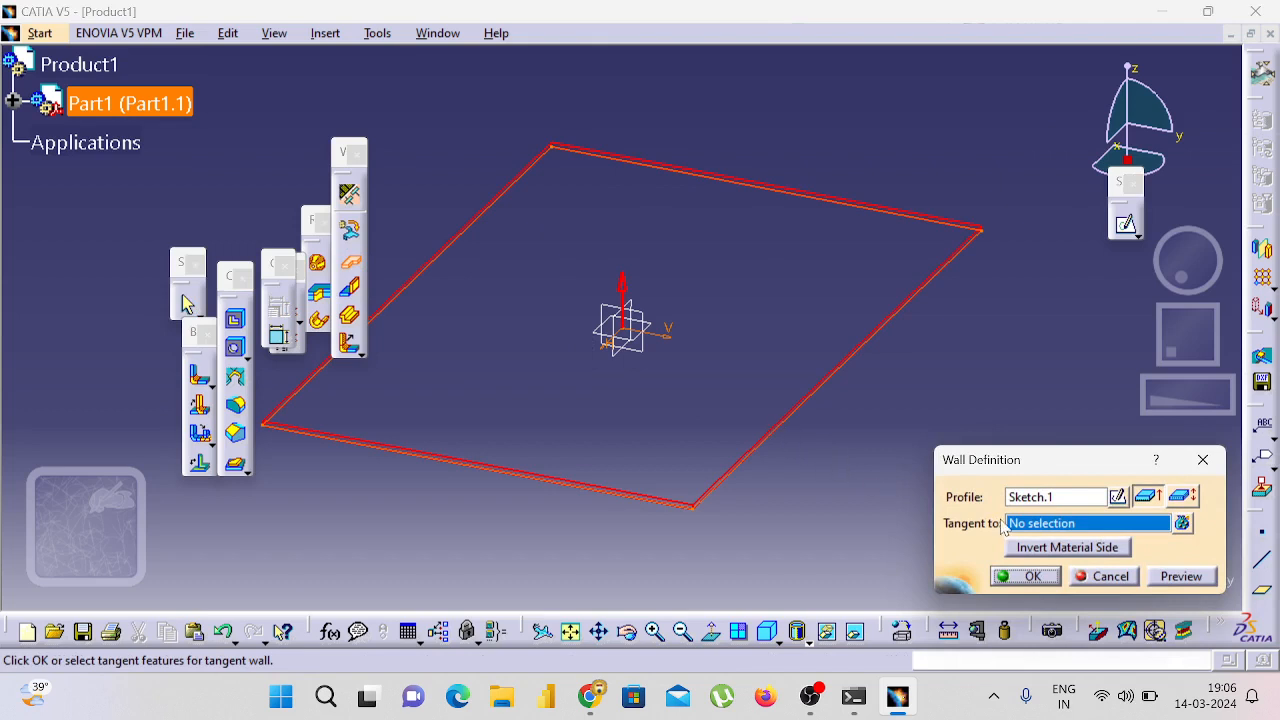
{"action": "left_click", "coordinate": [1045, 575]}
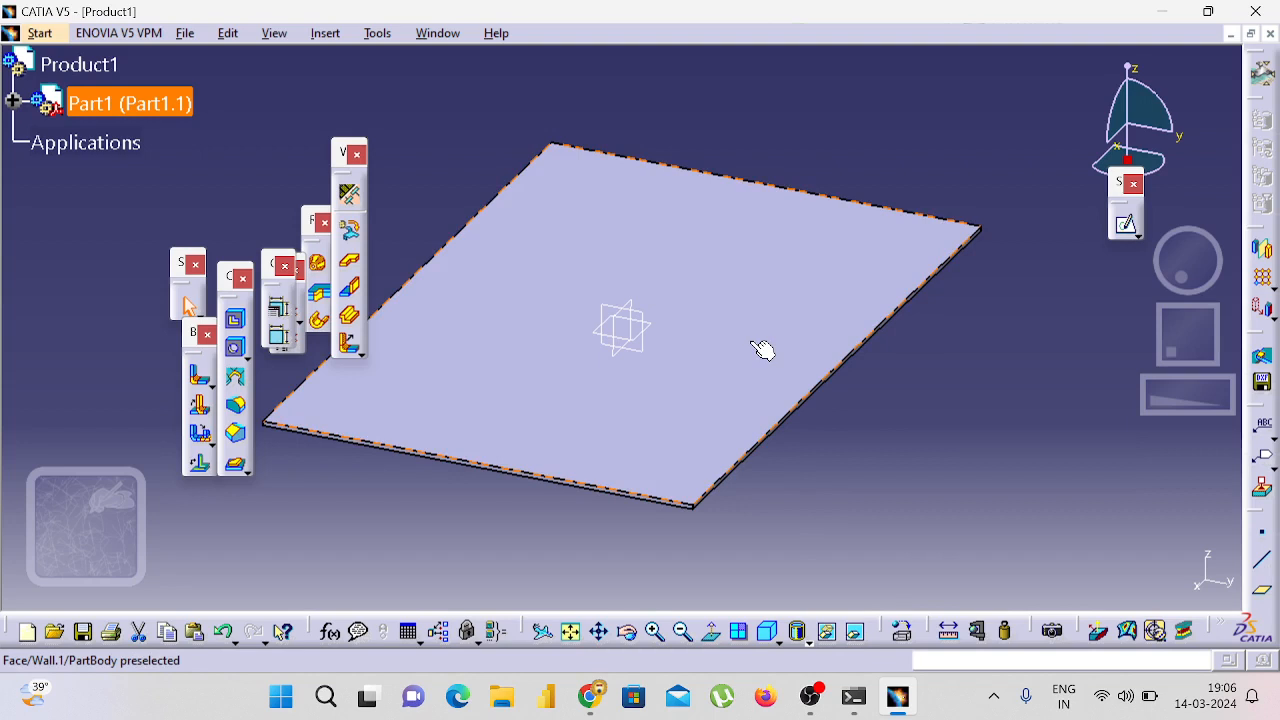
{"action": "left_click", "coordinate": [397, 421]}
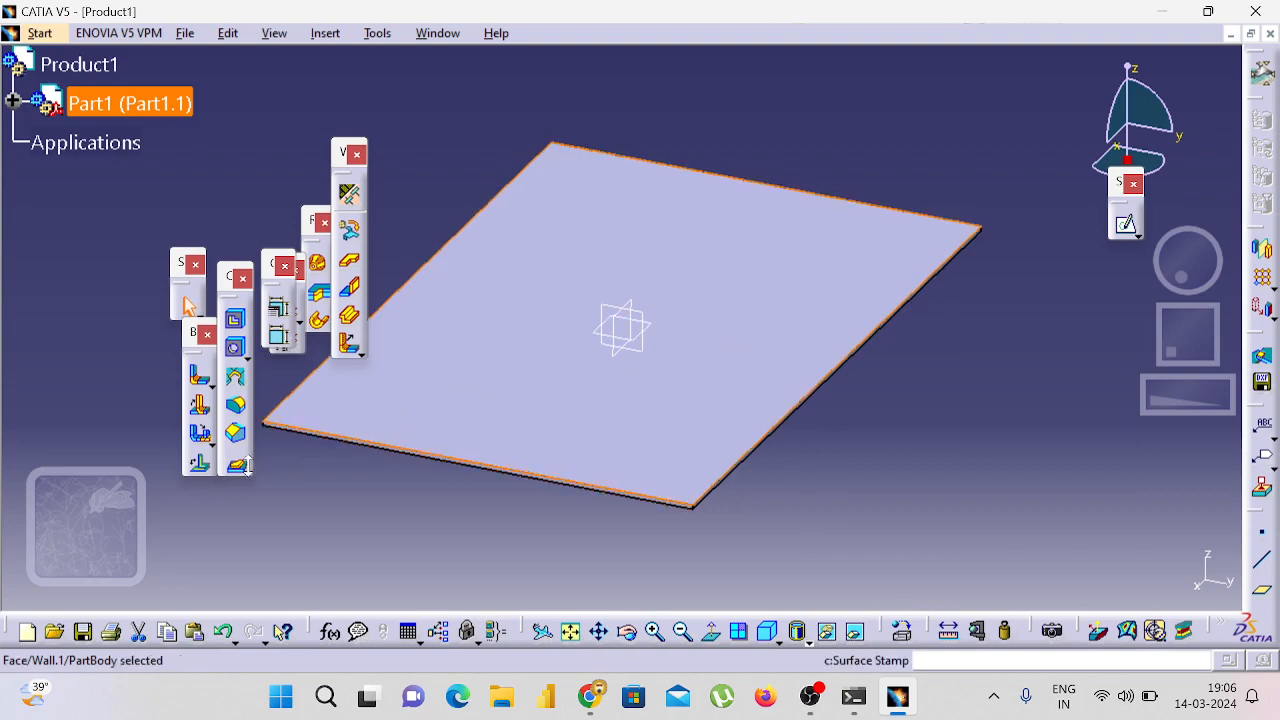
{"action": "left_click", "coordinate": [244, 465]}
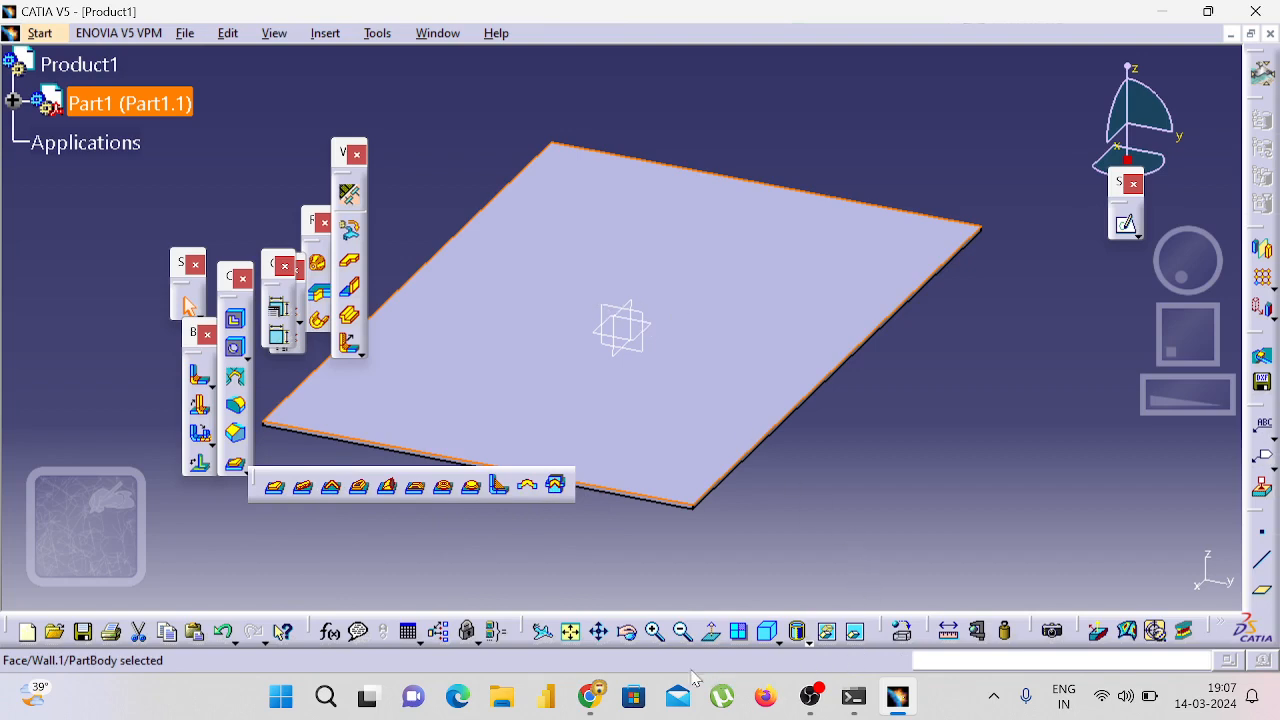
Step: Go to Google Meet, let the newly waiting participant in, and switch back to CATIA V5
{"action": "mouse_move", "coordinate": [590, 697]}
{"action": "left_click", "coordinate": [561, 594]}
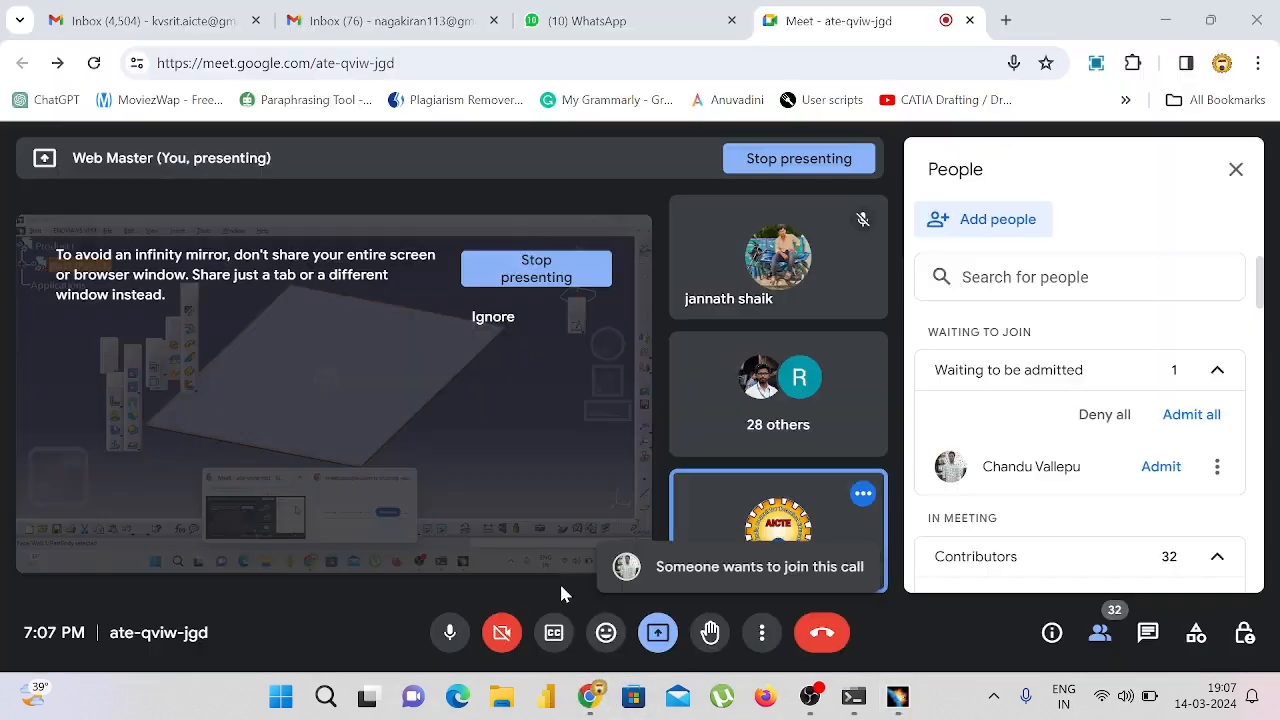
{"action": "left_click", "coordinate": [1157, 467]}
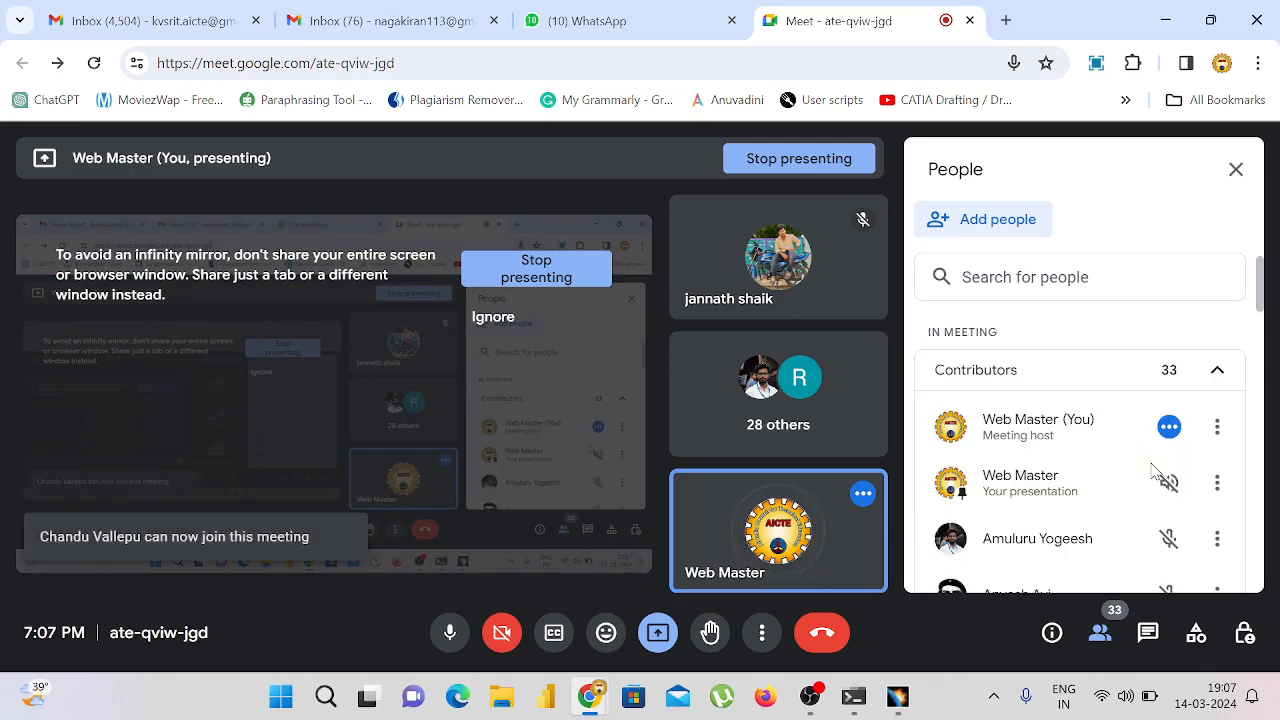
{"action": "left_click", "coordinate": [898, 697]}
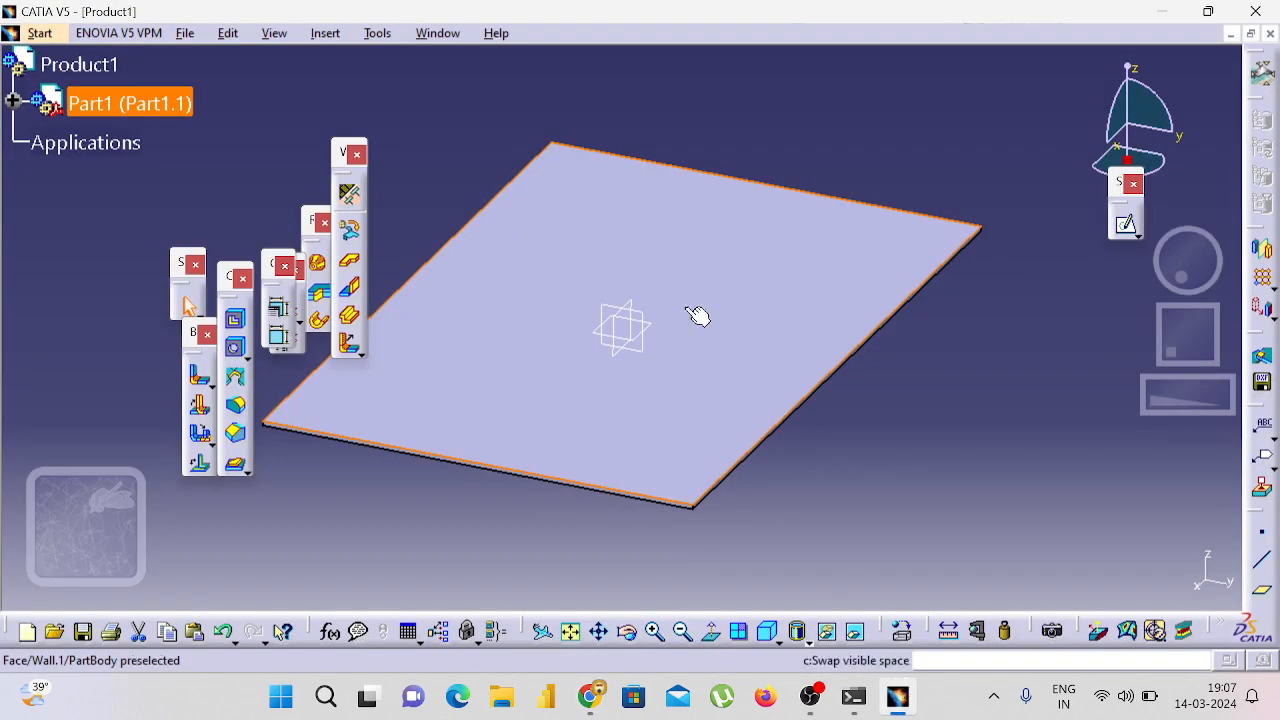
Step: Start a Surface Stamp and open a new profile sketch on the wall's upper face
{"action": "left_click", "coordinate": [236, 465]}
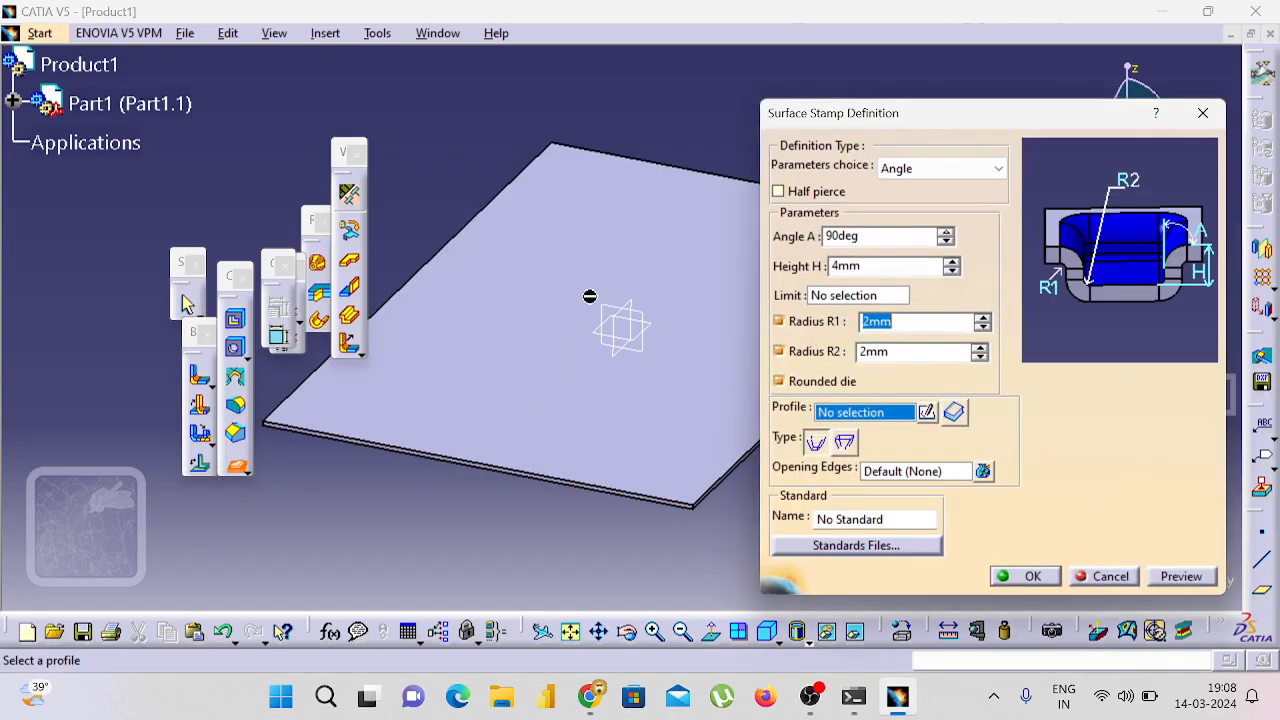
{"action": "left_click", "coordinate": [927, 412]}
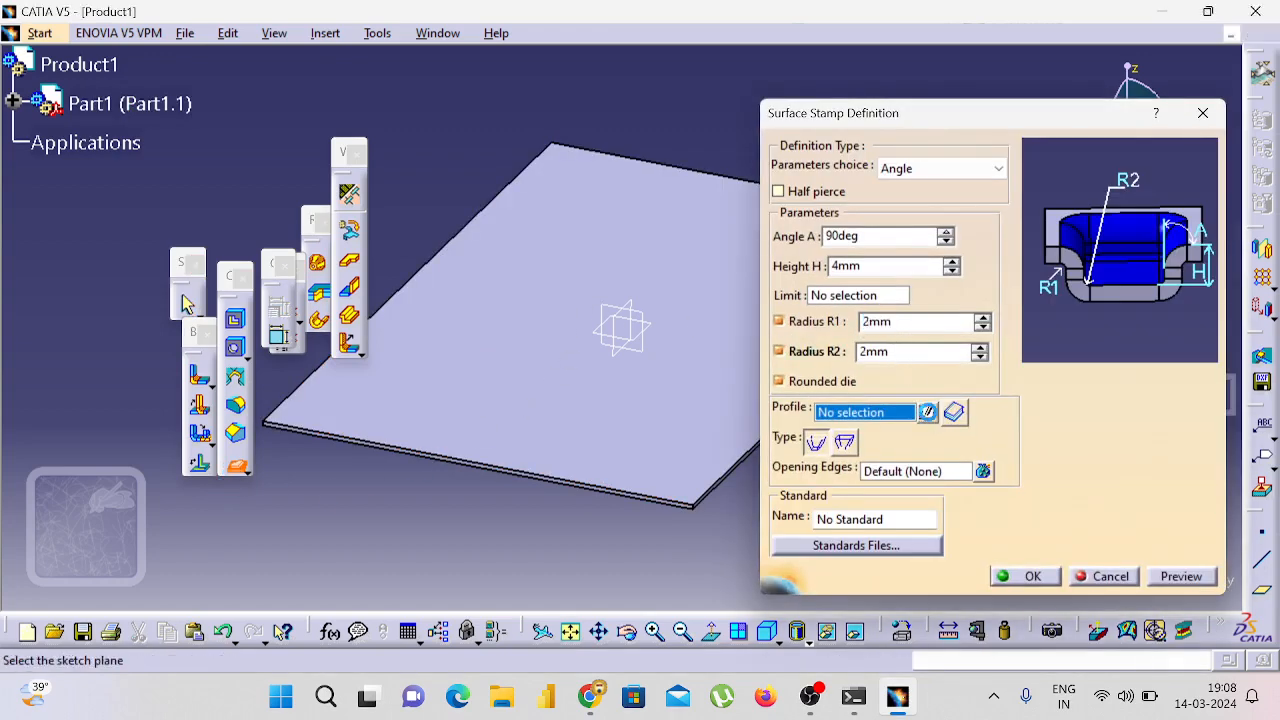
{"action": "left_click", "coordinate": [585, 290]}
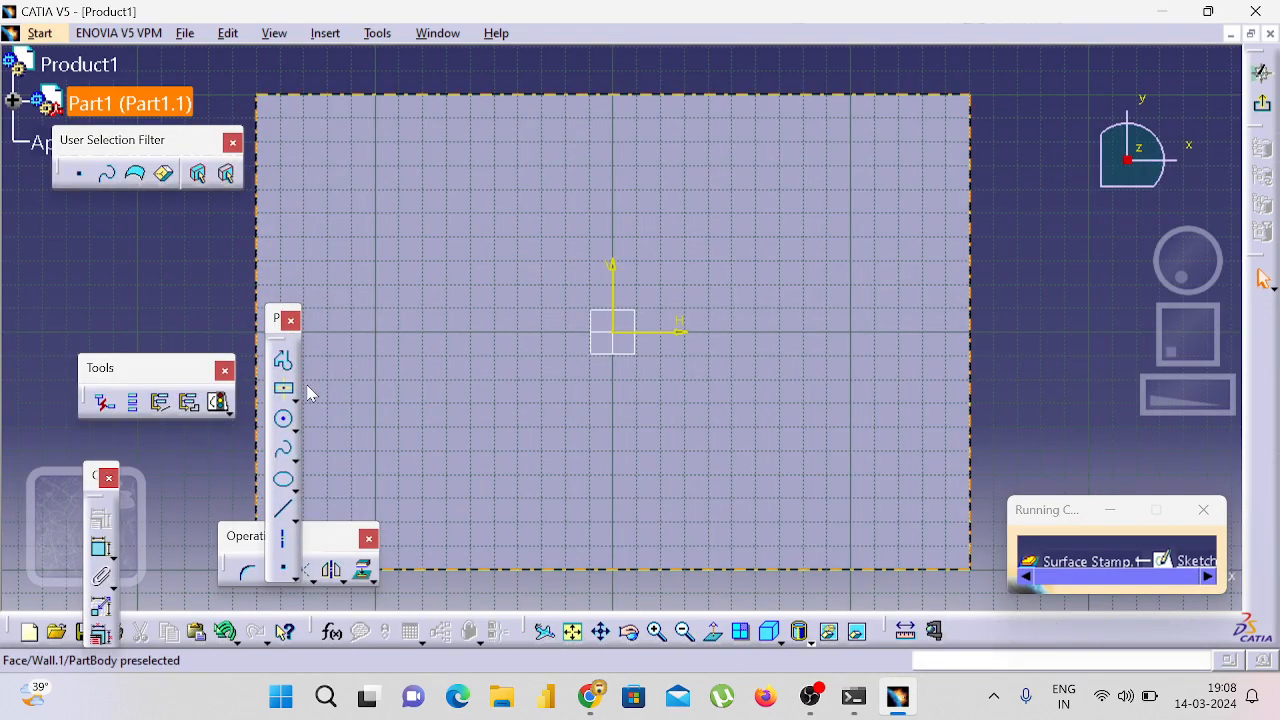
Step: Sketch a centered rectangle about 40 by 20 mm near the wall's upper-left corner and exit the sketch to use it as the stamp profile
{"action": "left_click", "coordinate": [297, 398]}
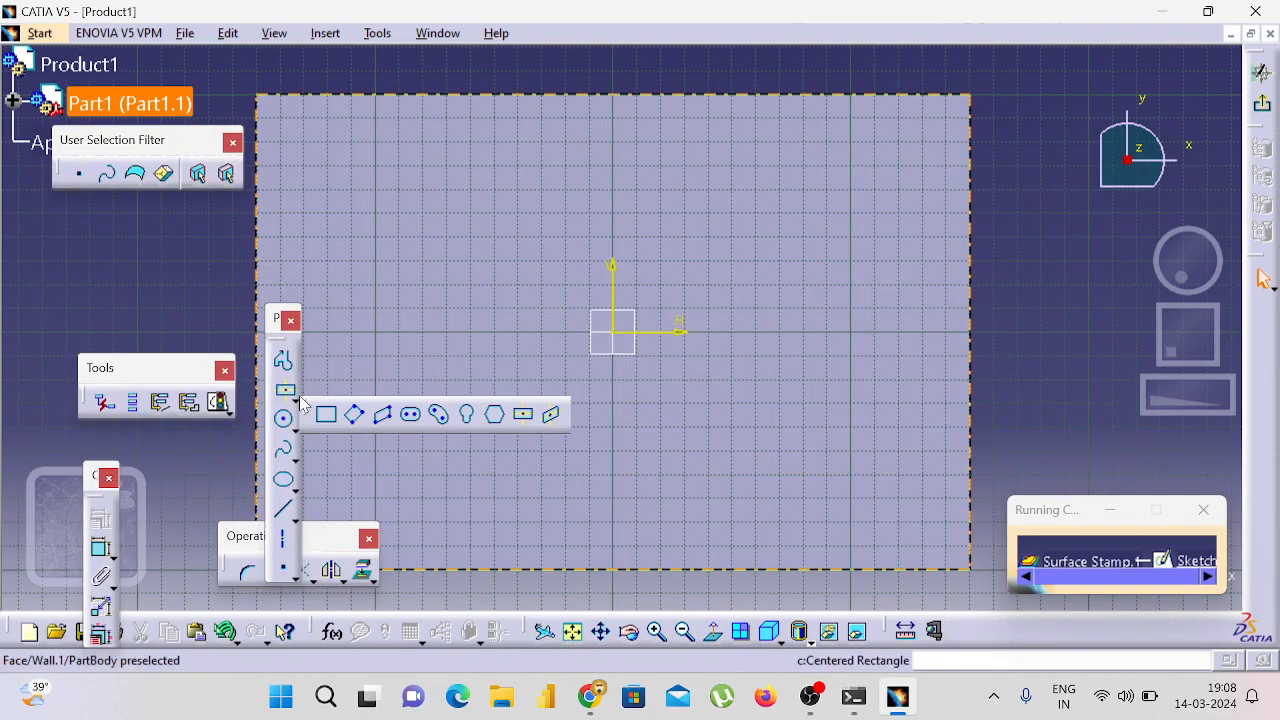
{"action": "left_click", "coordinate": [523, 413]}
{"action": "left_click", "coordinate": [340, 150]}
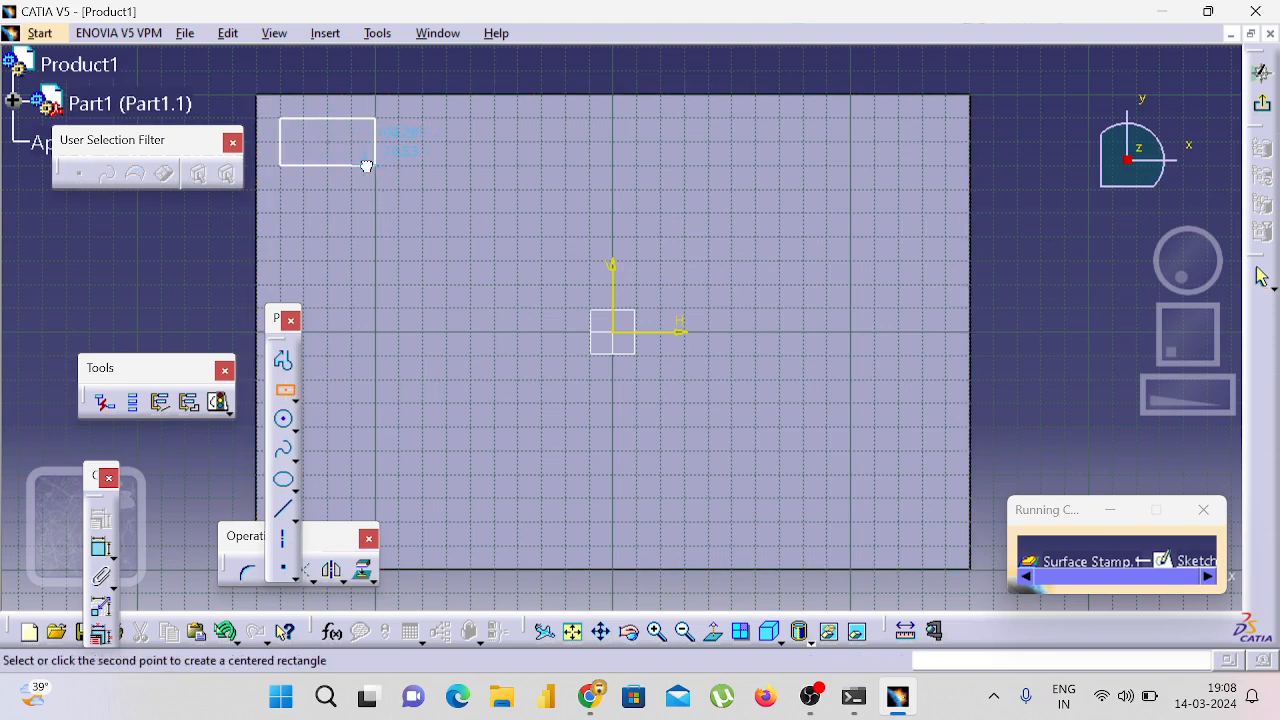
{"action": "left_click", "coordinate": [367, 166]}
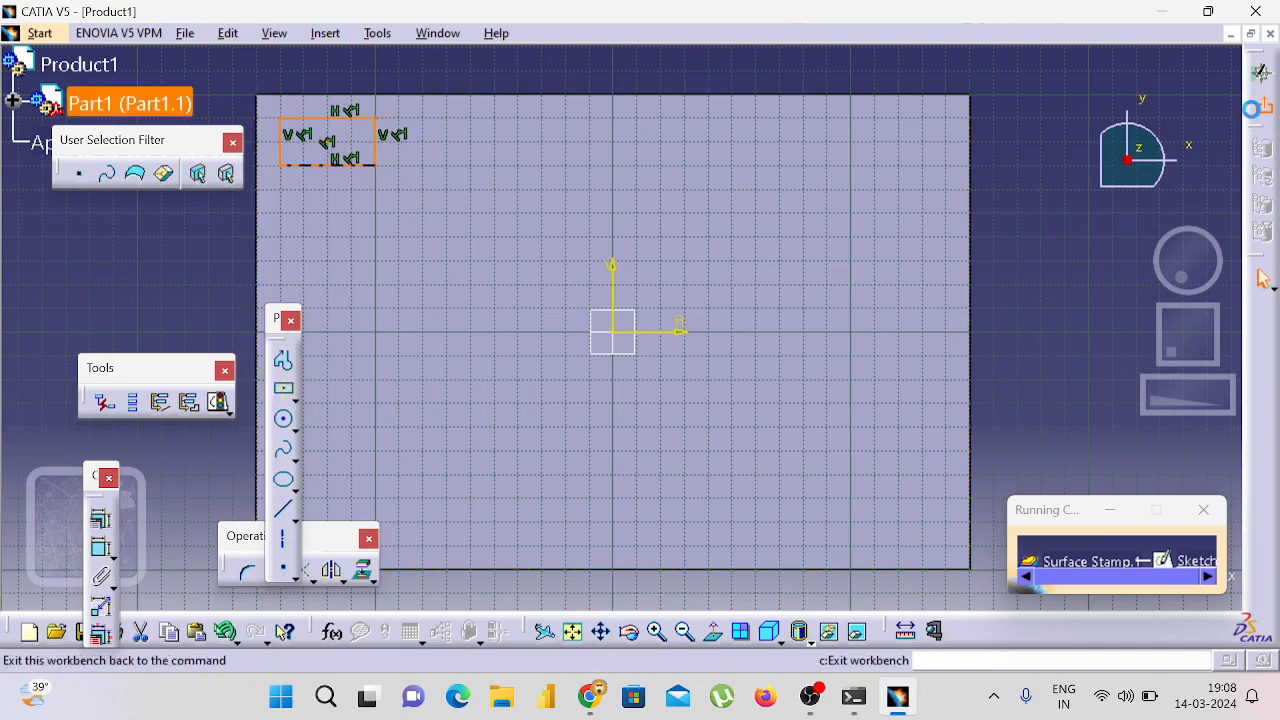
{"action": "left_click", "coordinate": [1262, 103]}
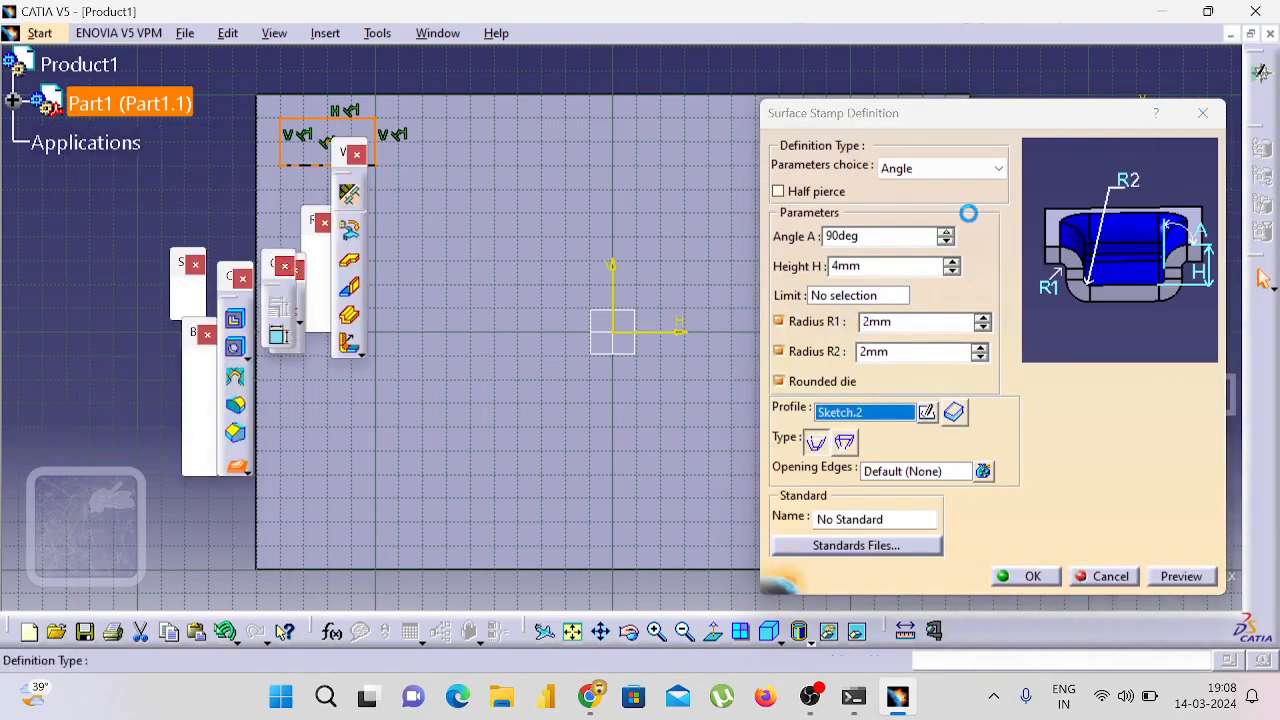
{"action": "mouse_move", "coordinate": [602, 521]}
{"action": "middle_mouse_down"}
{"action": "mouse_move", "coordinate": [406, 506]}
{"action": "mouse_move", "coordinate": [340, 517]}
{"action": "middle_mouse_up"}
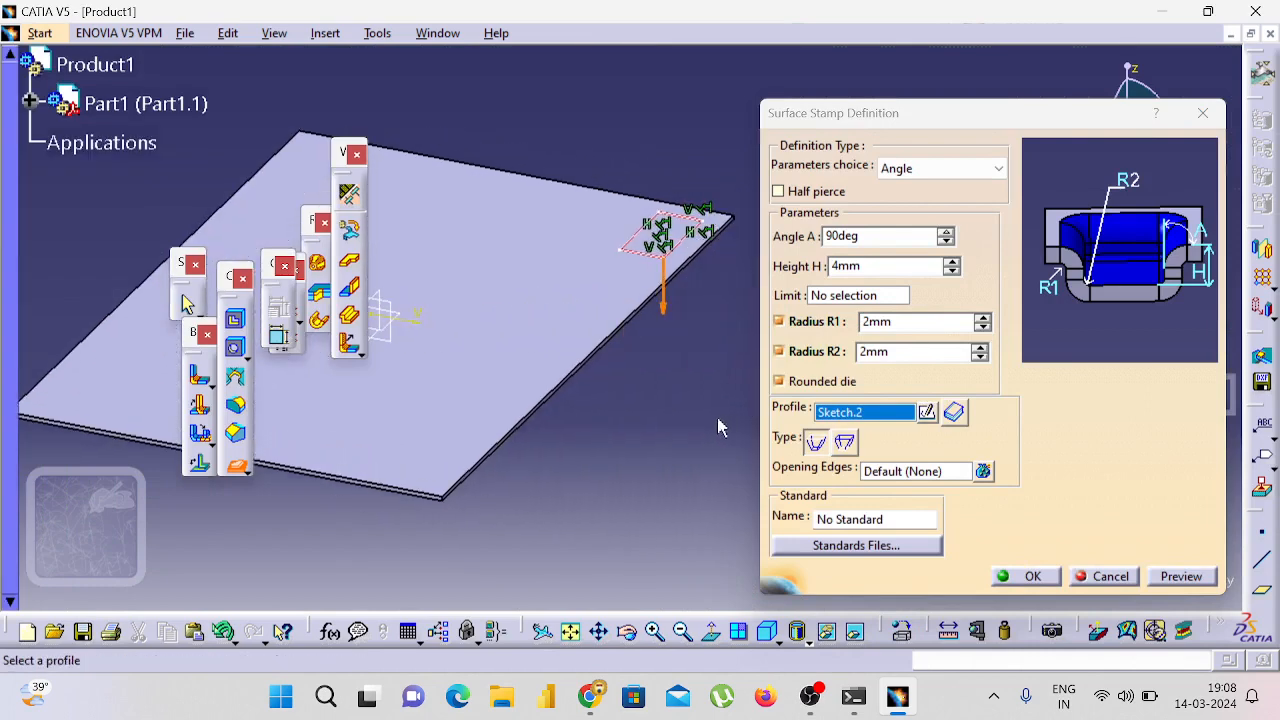
{"action": "middle_click_drag", "start_coordinate": [718, 427], "coordinate": [609, 377]}
{"action": "left_click_drag", "start_coordinate": [621, 386], "coordinate": [675, 415]}
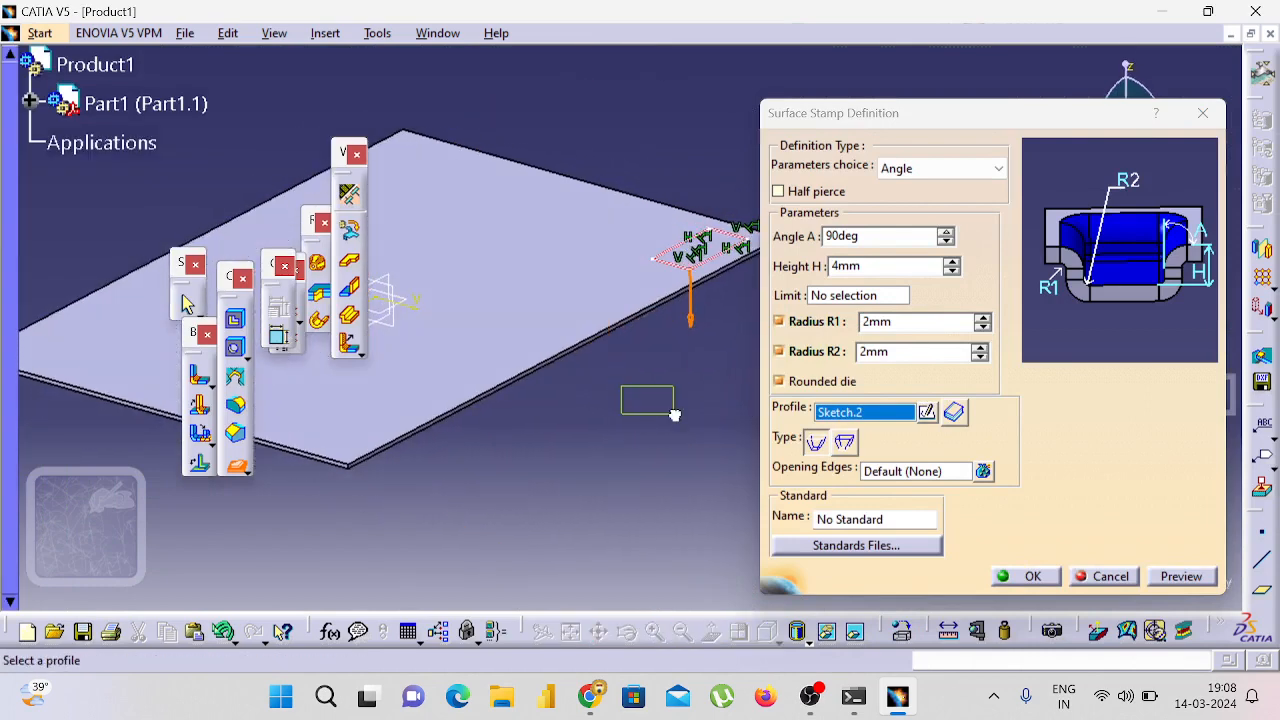
{"action": "mouse_move", "coordinate": [675, 415]}
{"action": "middle_mouse_down"}
{"action": "mouse_move", "coordinate": [560, 420]}
{"action": "mouse_move", "coordinate": [486, 371]}
{"action": "mouse_move", "coordinate": [591, 363]}
{"action": "middle_mouse_up"}
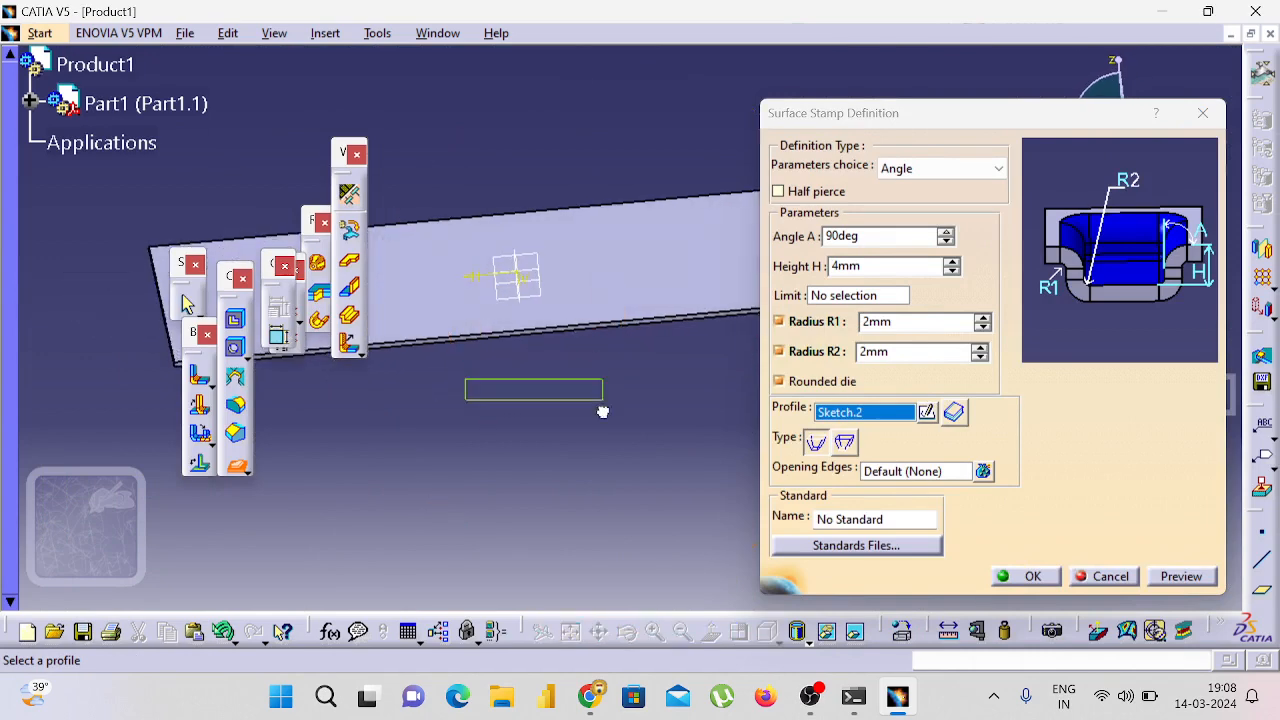
{"action": "left_click_drag", "start_coordinate": [602, 411], "coordinate": [600, 516]}
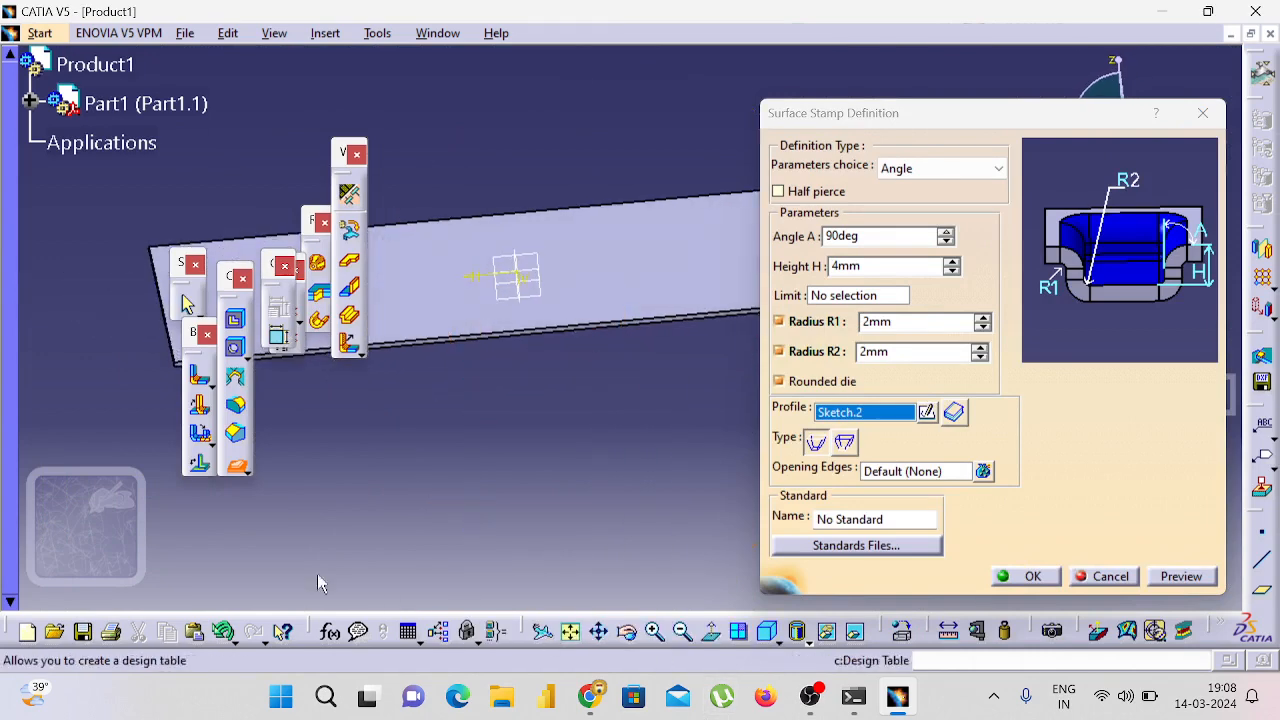
{"action": "scroll", "coordinate": [469, 469], "scroll_direction": "down", "scroll_amount": 2}
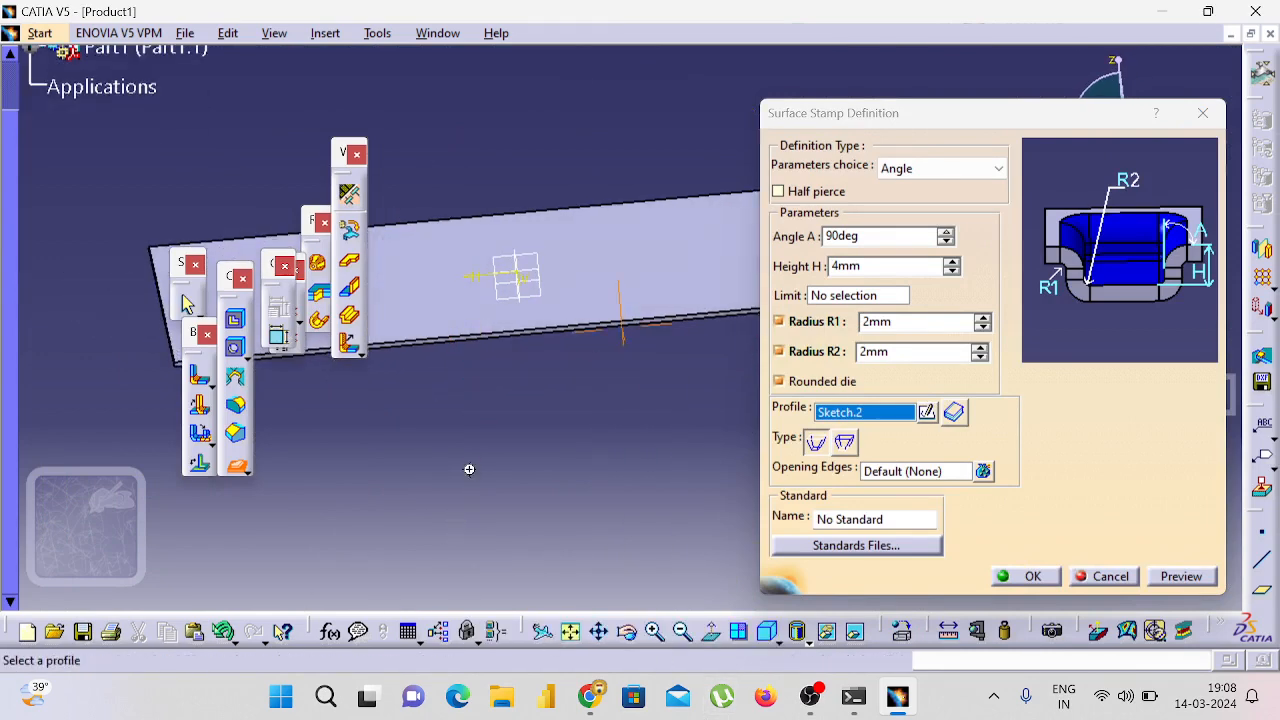
Step: Set the surface stamp's height H to 14 mm
{"action": "scroll", "coordinate": [490, 458], "scroll_direction": "up", "scroll_amount": 2}
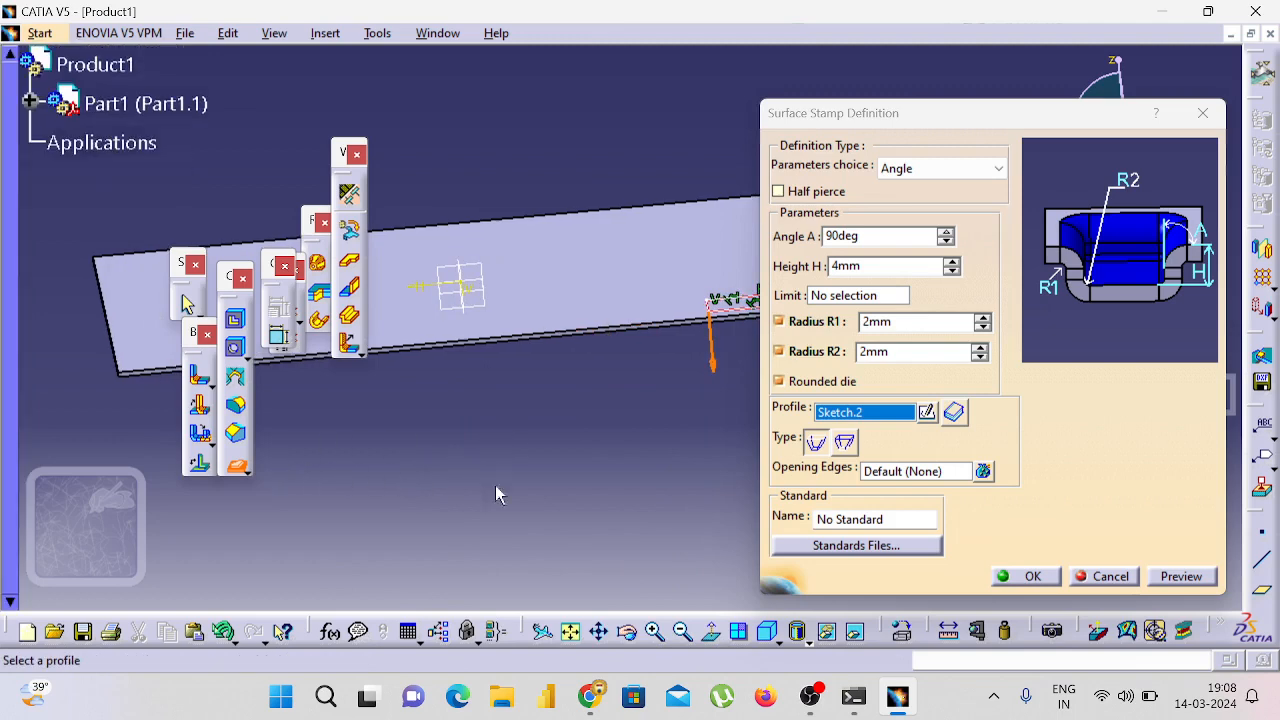
{"action": "left_click", "coordinate": [682, 631]}
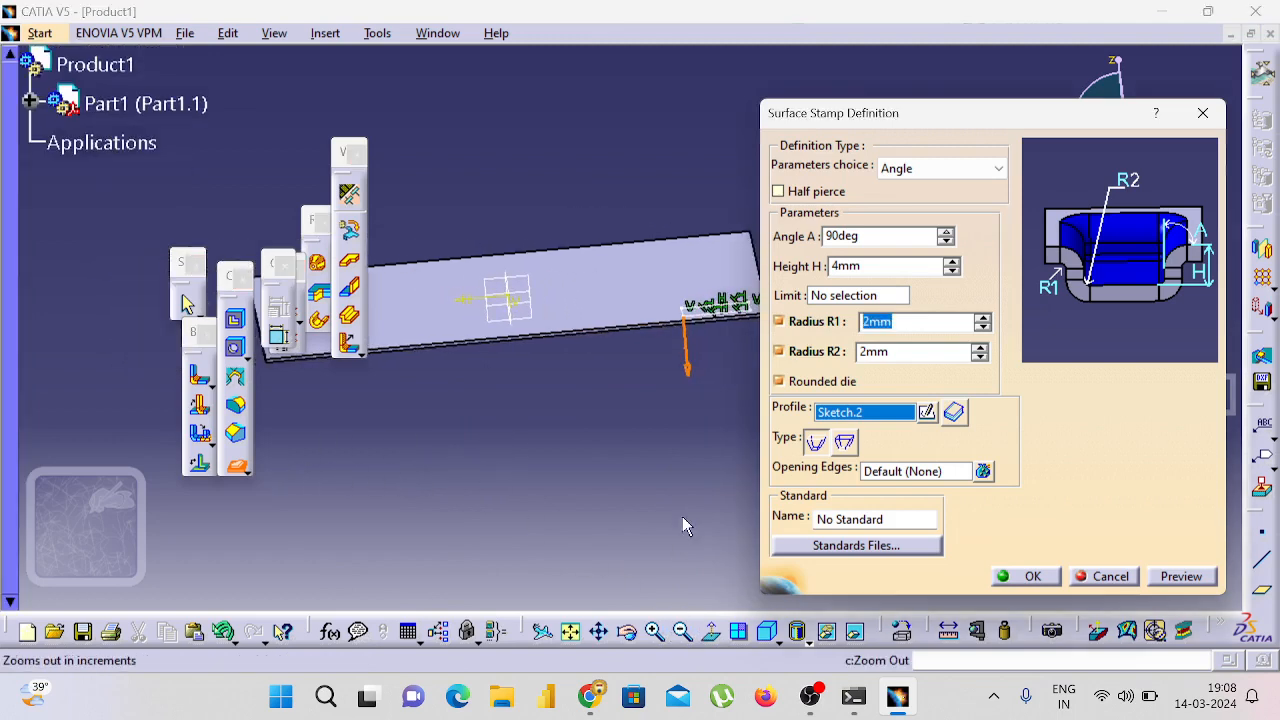
{"action": "left_click", "coordinate": [654, 631]}
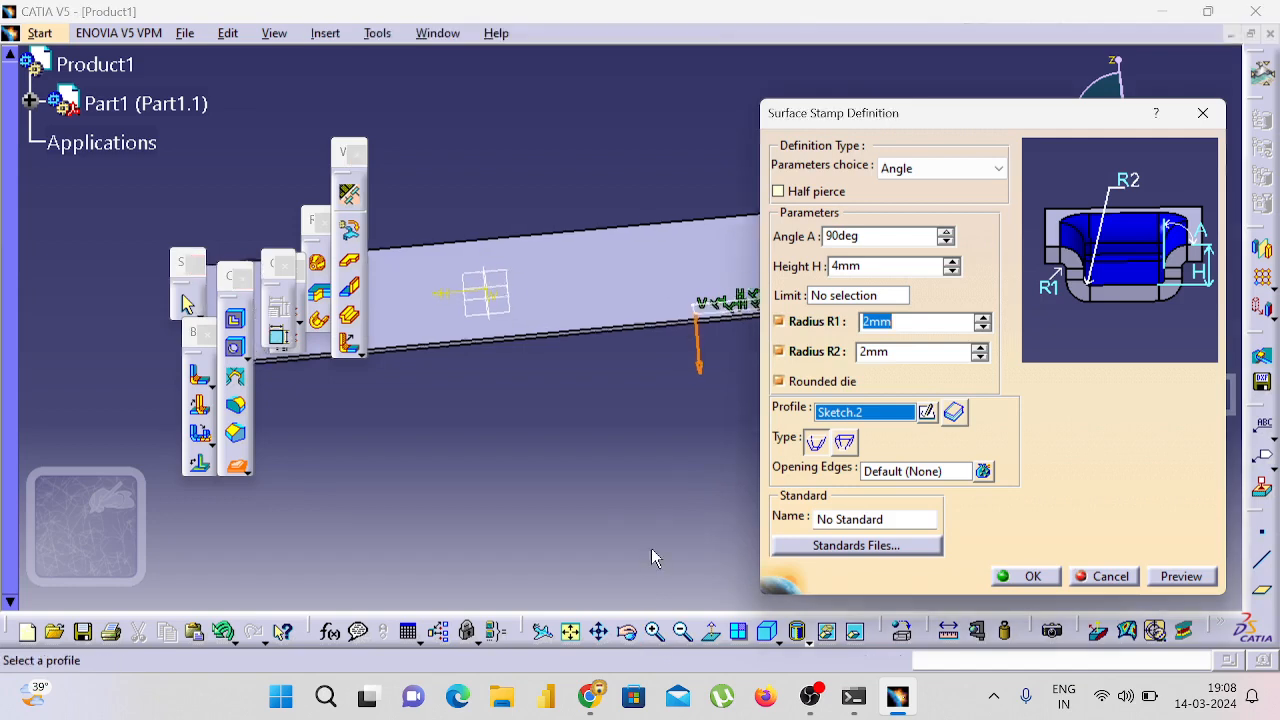
{"action": "middle_click_drag", "start_coordinate": [611, 444], "coordinate": [514, 343]}
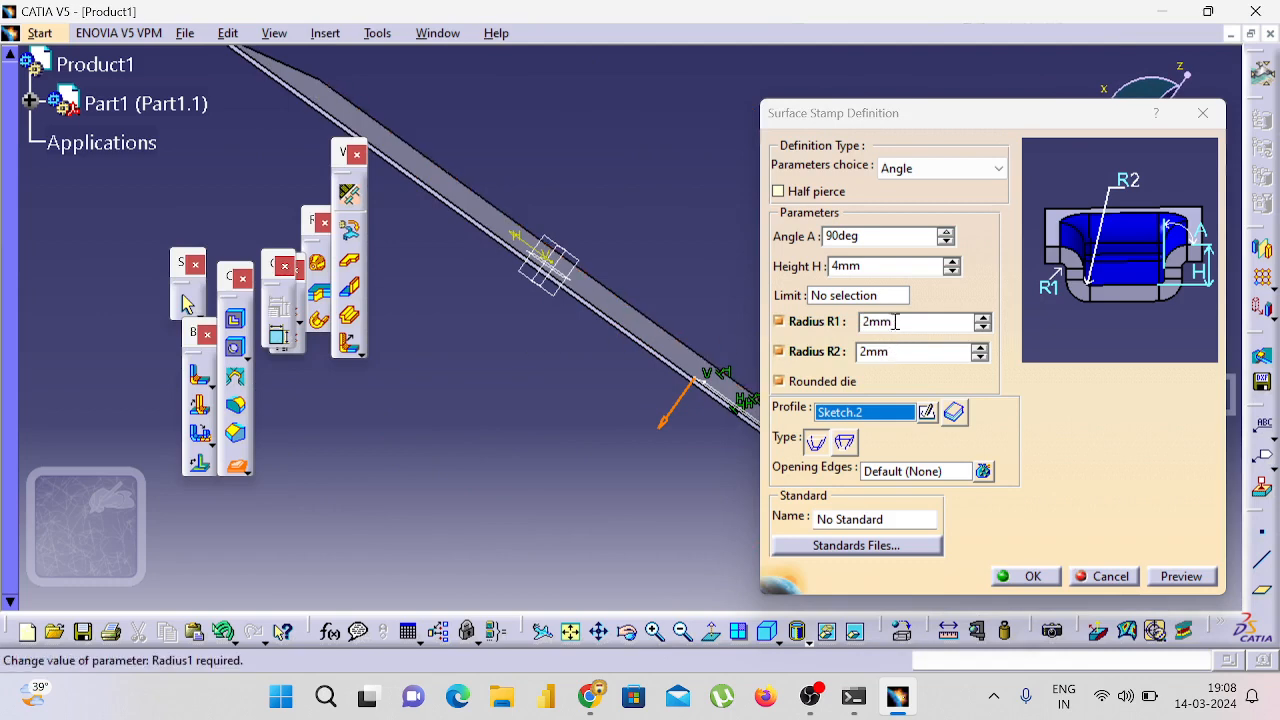
{"action": "left_click", "coordinate": [950, 264]}
{"action": "left_click", "coordinate": [950, 264]}
{"action": "left_click", "coordinate": [950, 264]}
{"action": "left_click", "coordinate": [950, 264]}
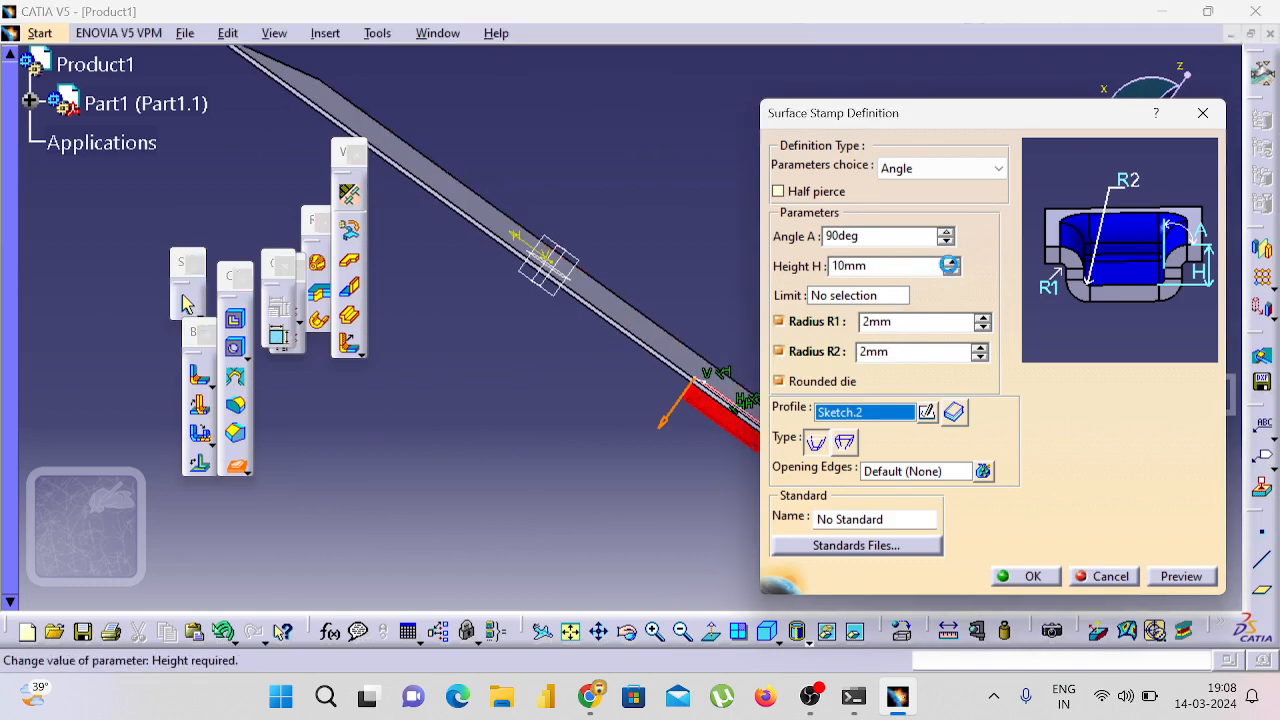
{"action": "left_click", "coordinate": [950, 264]}
{"action": "left_click", "coordinate": [950, 264]}
{"action": "left_click", "coordinate": [950, 264]}
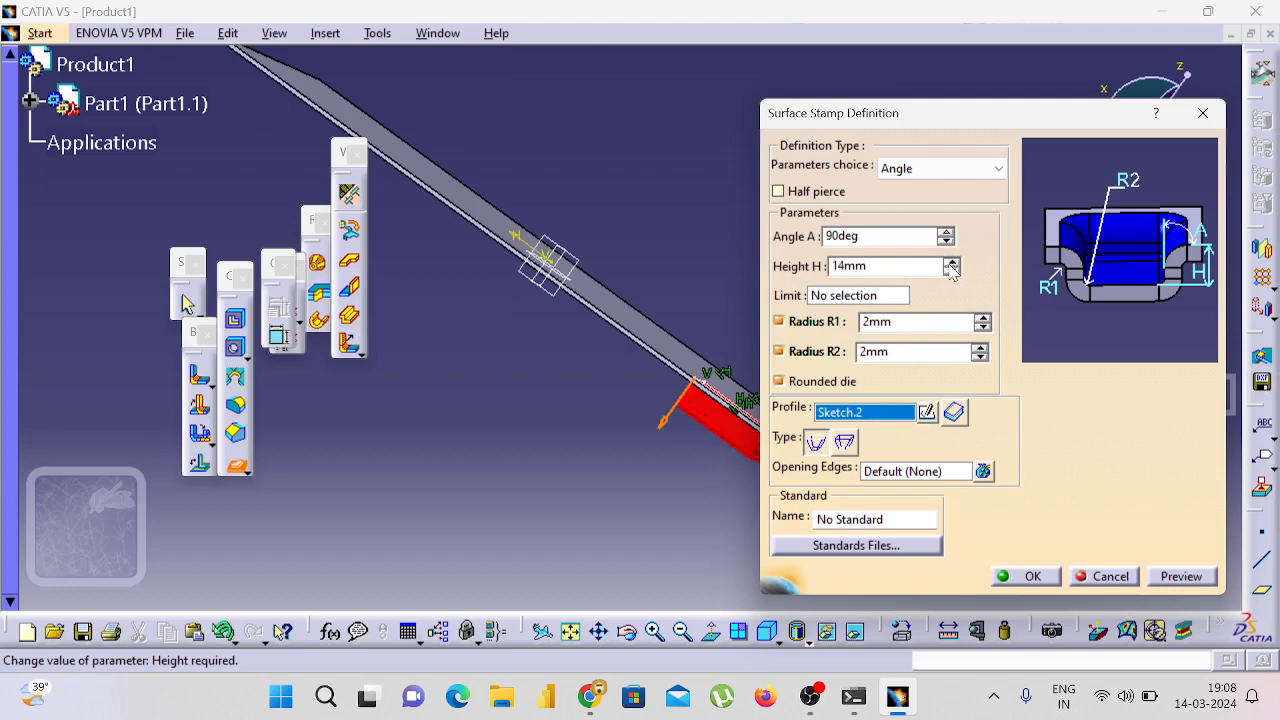
Step: Toggle radii R1 and R2 off and back on, then create the surface stamp on the wall
{"action": "left_click", "coordinate": [806, 323]}
{"action": "left_click", "coordinate": [807, 322]}
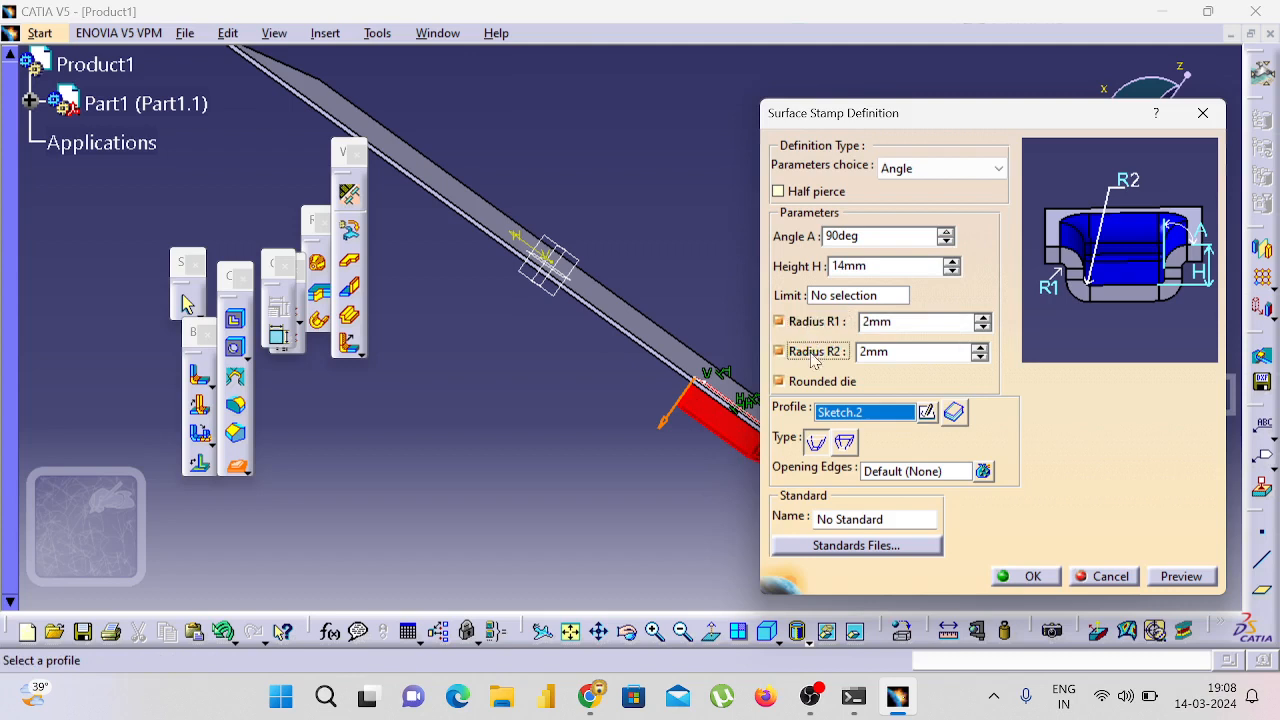
{"action": "left_click", "coordinate": [811, 353]}
{"action": "left_click", "coordinate": [809, 355]}
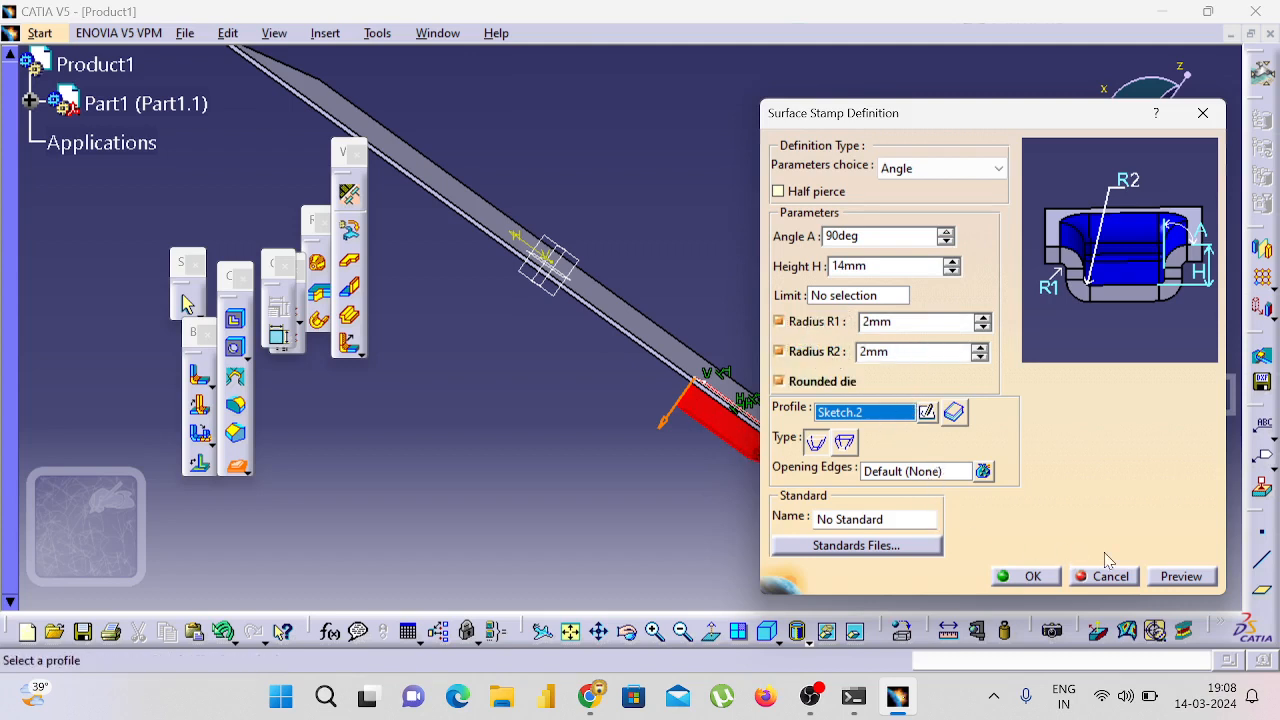
{"action": "left_click", "coordinate": [1180, 580]}
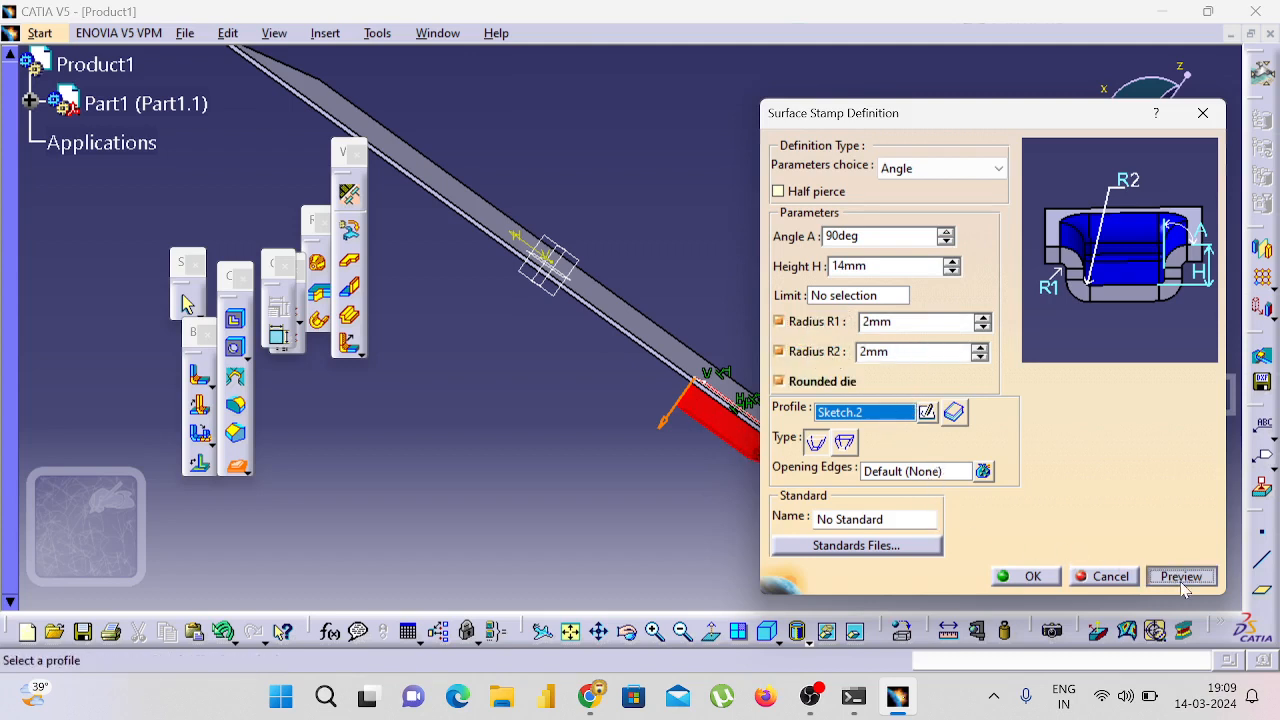
{"action": "left_click", "coordinate": [1030, 577]}
{"action": "middle_click_drag", "start_coordinate": [977, 455], "coordinate": [589, 486]}
{"action": "left_click", "coordinate": [490, 400]}
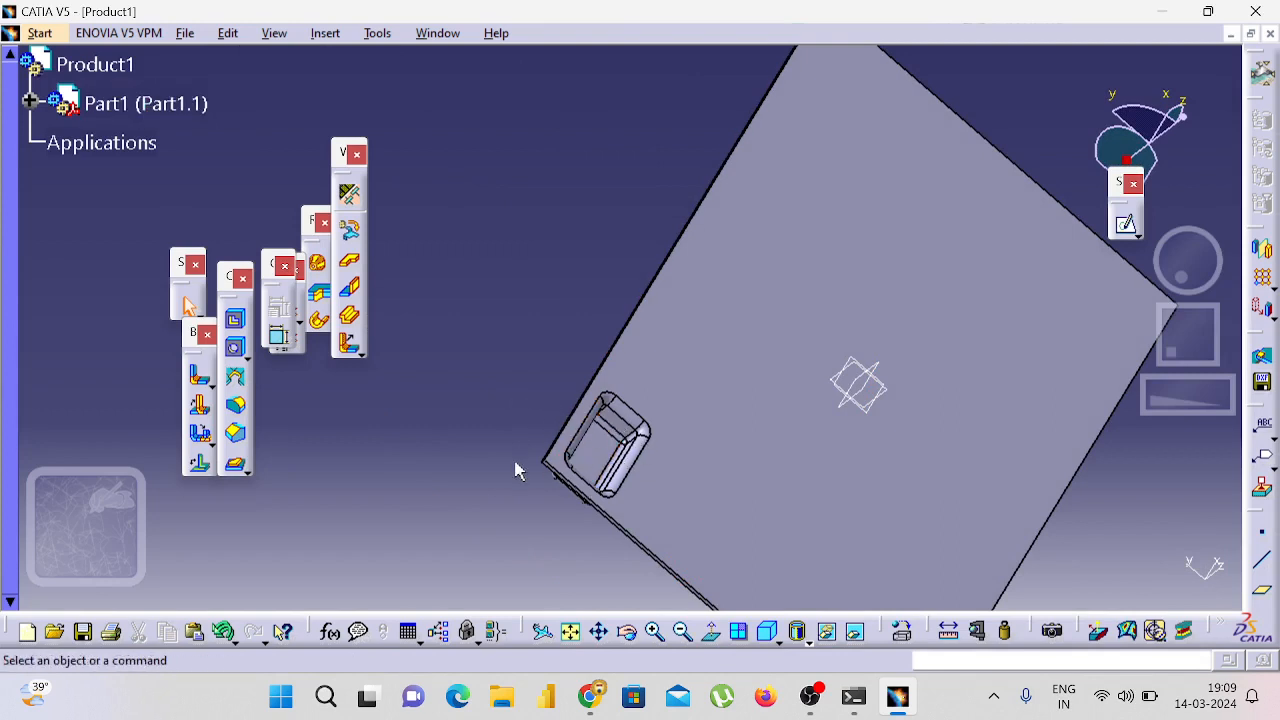
Step: Undo the surface stamp together with its profile sketch
{"action": "key", "text": "ctrl+z"}
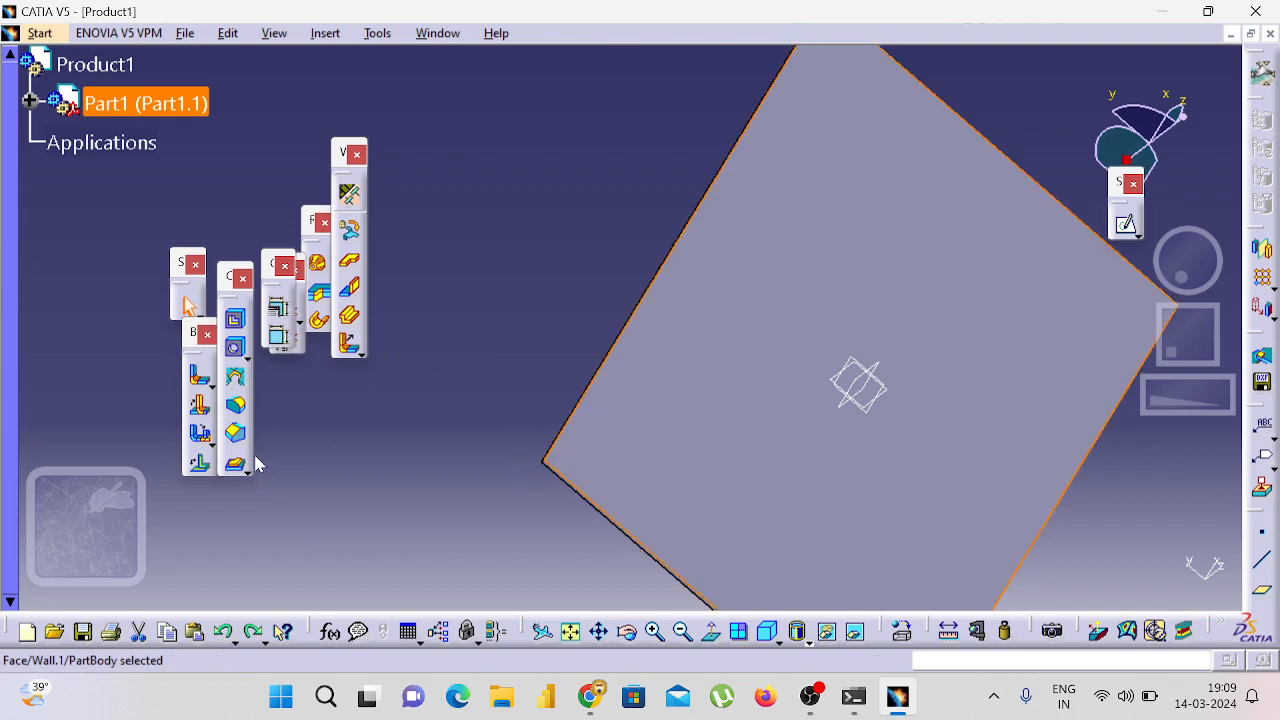
{"action": "left_click", "coordinate": [489, 346]}
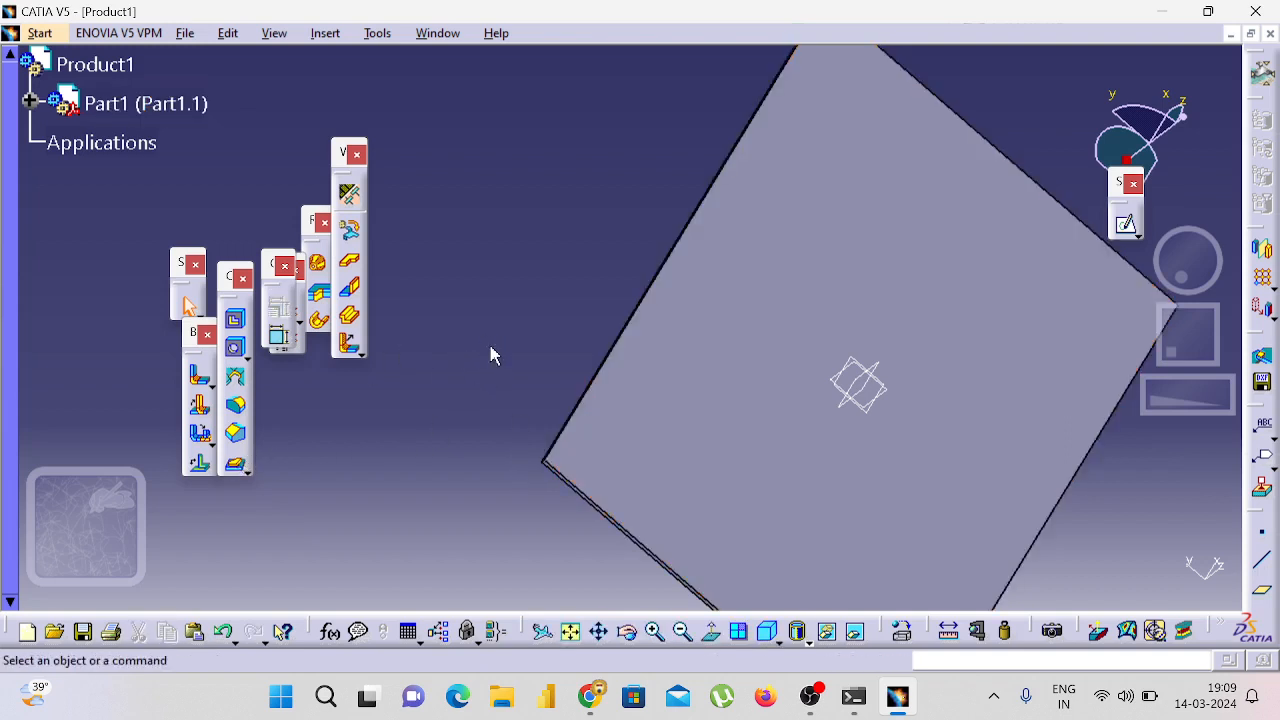
{"action": "scroll", "coordinate": [489, 346], "scroll_direction": "up", "scroll_amount": 3, "text": "ctrl"}
{"action": "scroll", "coordinate": [490, 346], "scroll_direction": "up", "scroll_amount": 3, "text": "ctrl"}
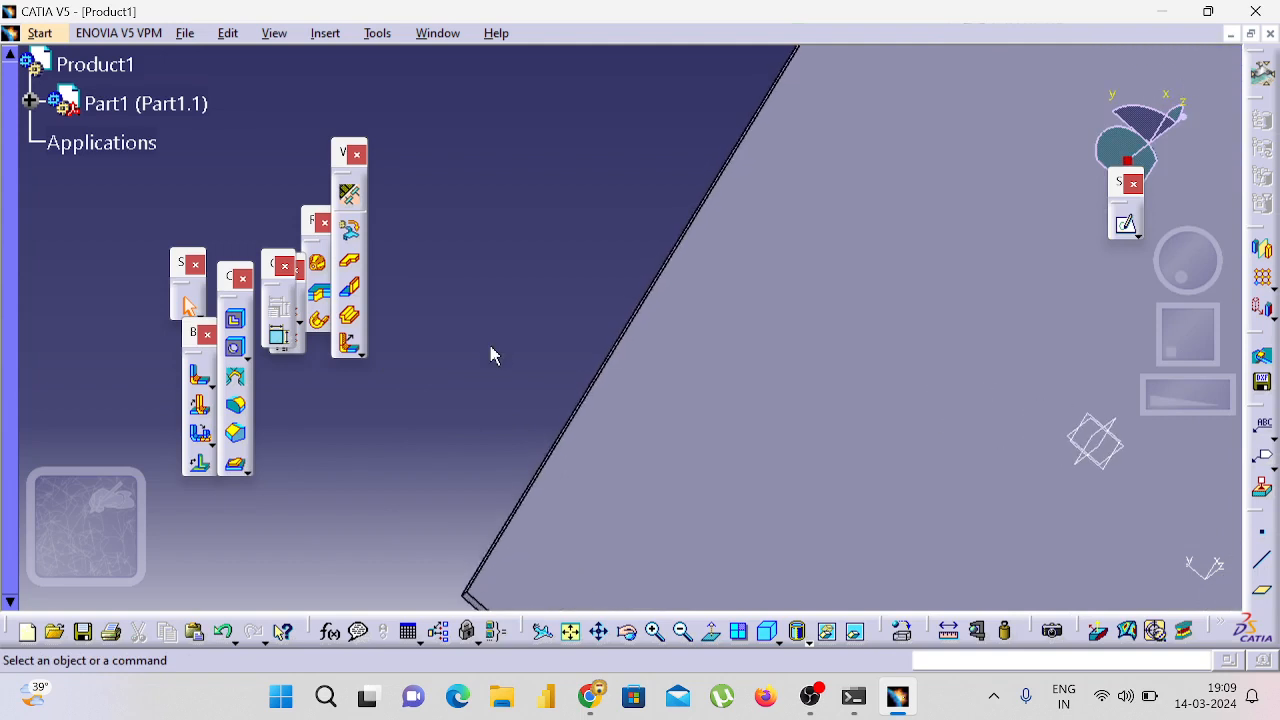
{"action": "scroll", "coordinate": [511, 351], "scroll_direction": "up", "scroll_amount": 3, "text": "ctrl"}
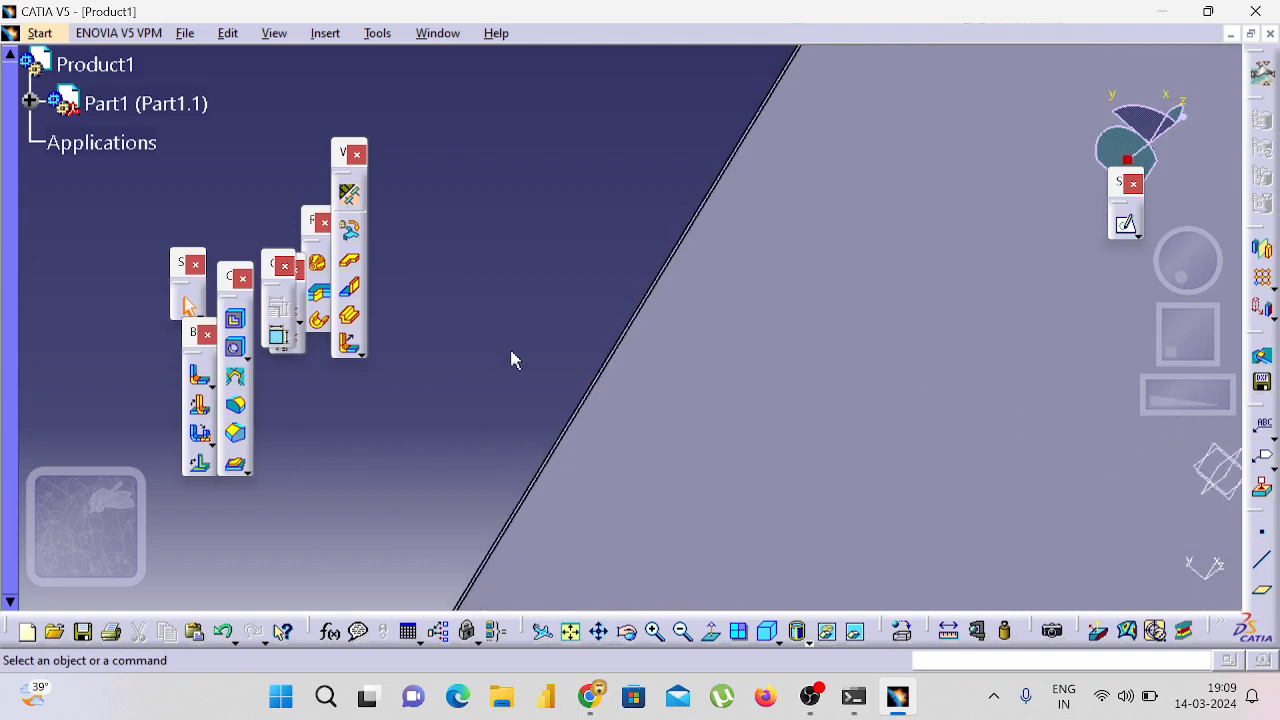
Step: Undo the sheet metal wall and restore it with a redo
{"action": "key", "text": "ctrl+z"}
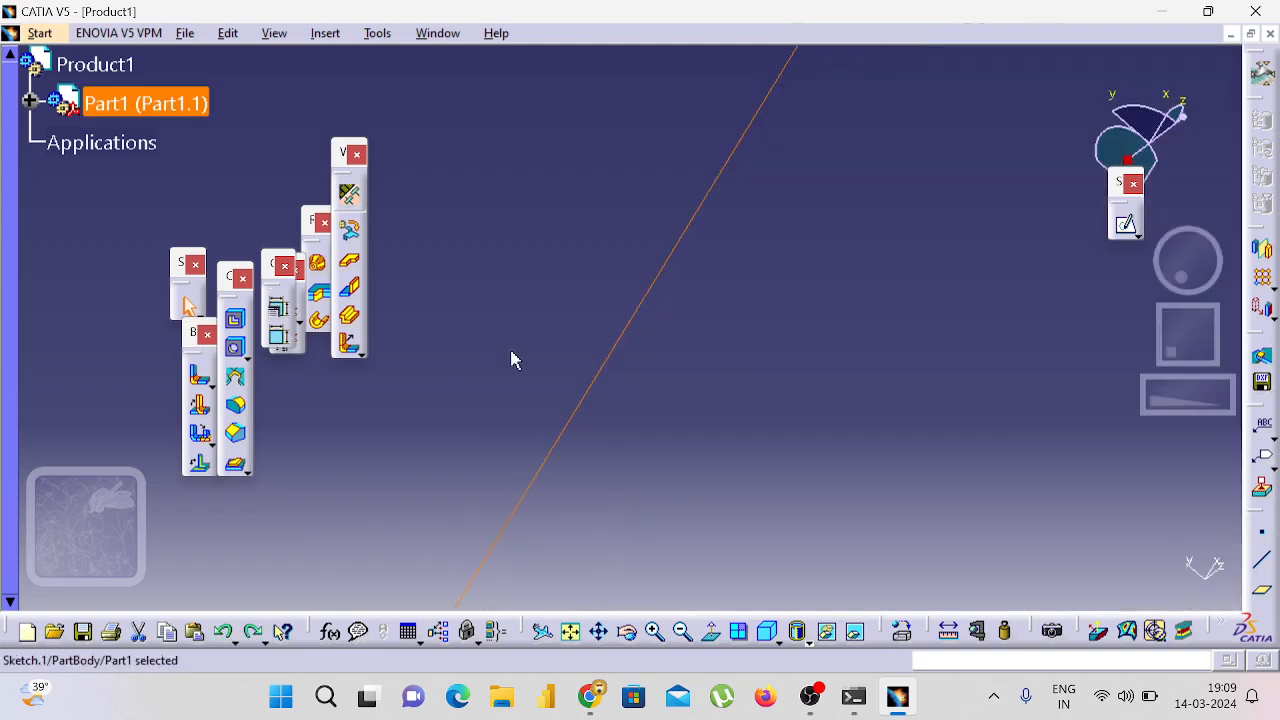
{"action": "key", "text": "ctrl+y"}
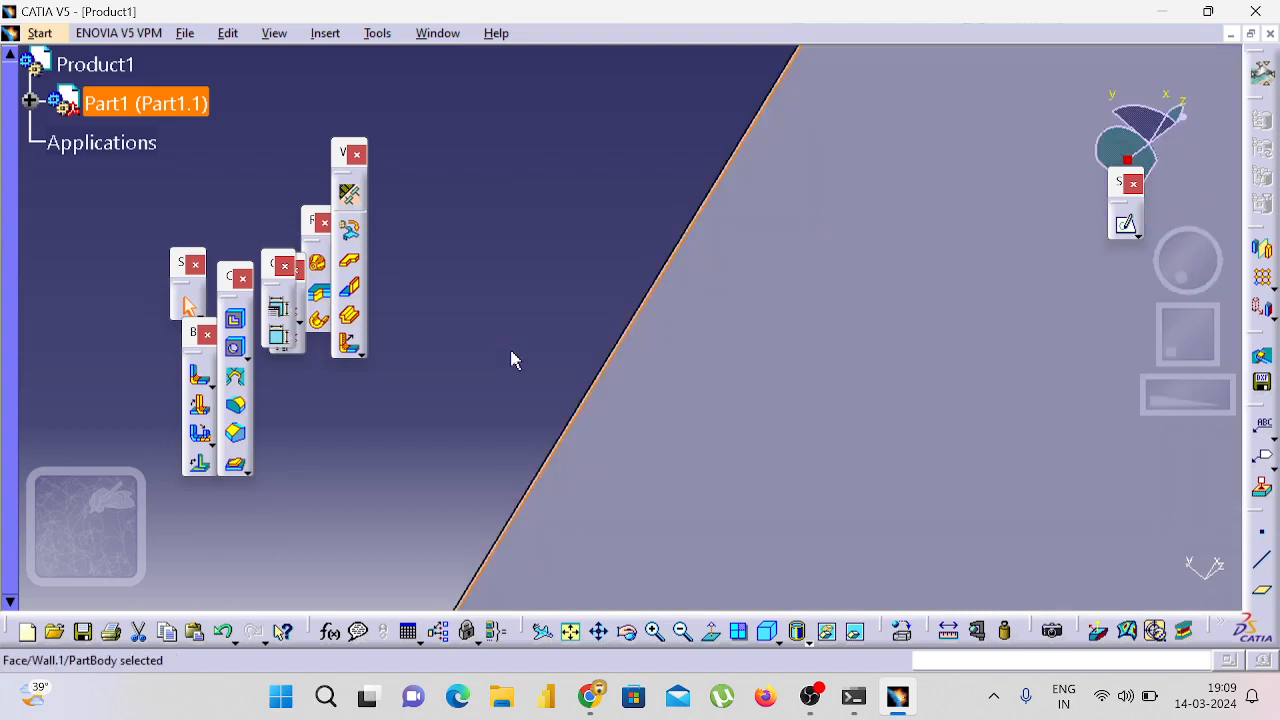
{"action": "left_click", "coordinate": [680, 631]}
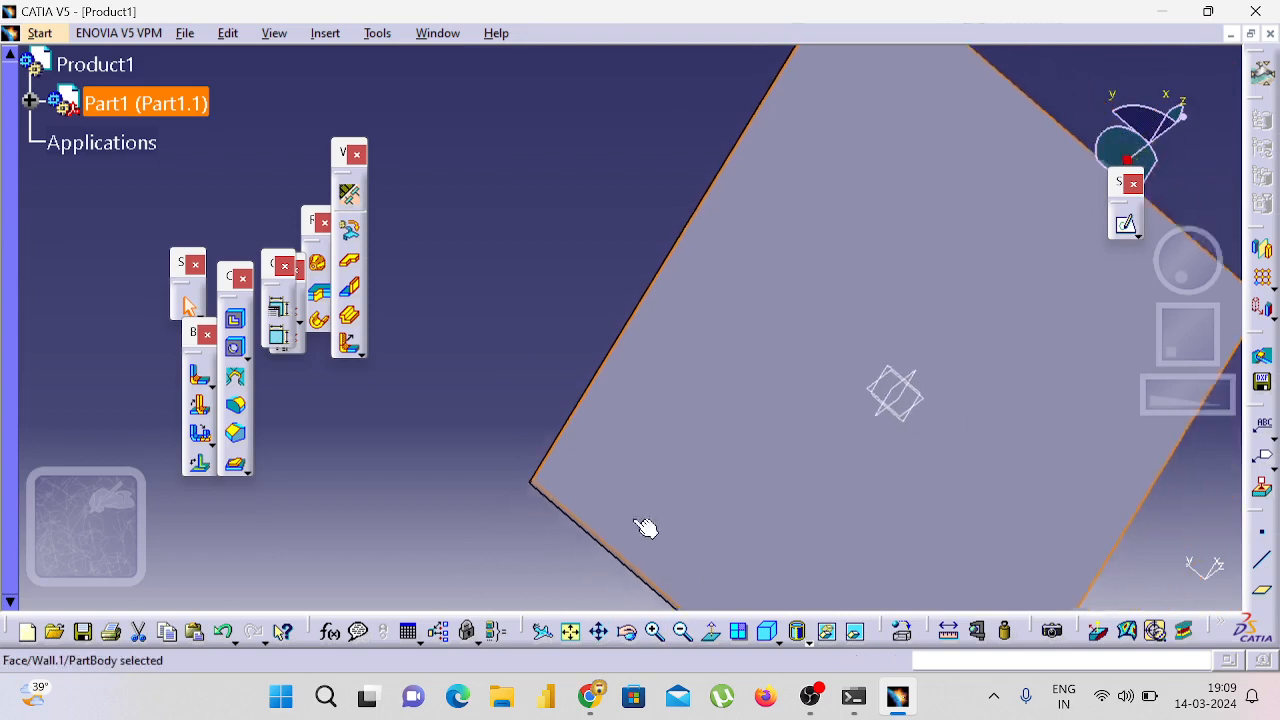
{"action": "left_click", "coordinate": [528, 377]}
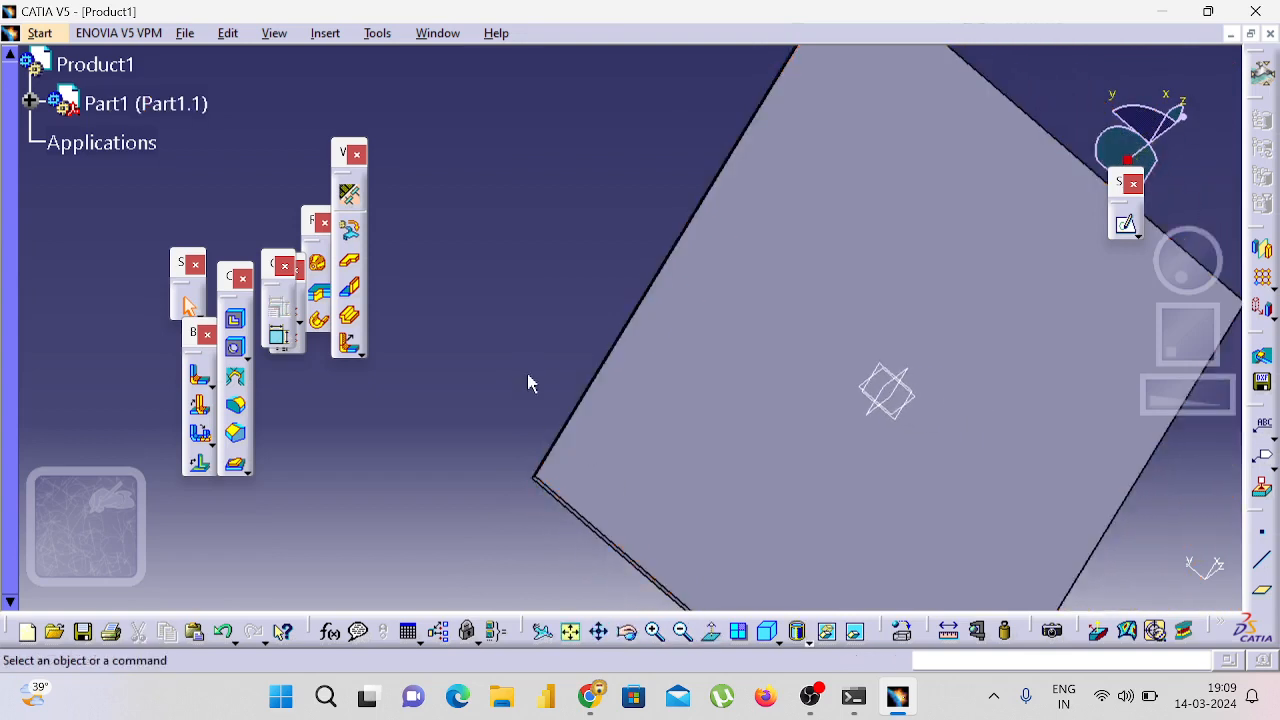
{"action": "left_click", "coordinate": [620, 410]}
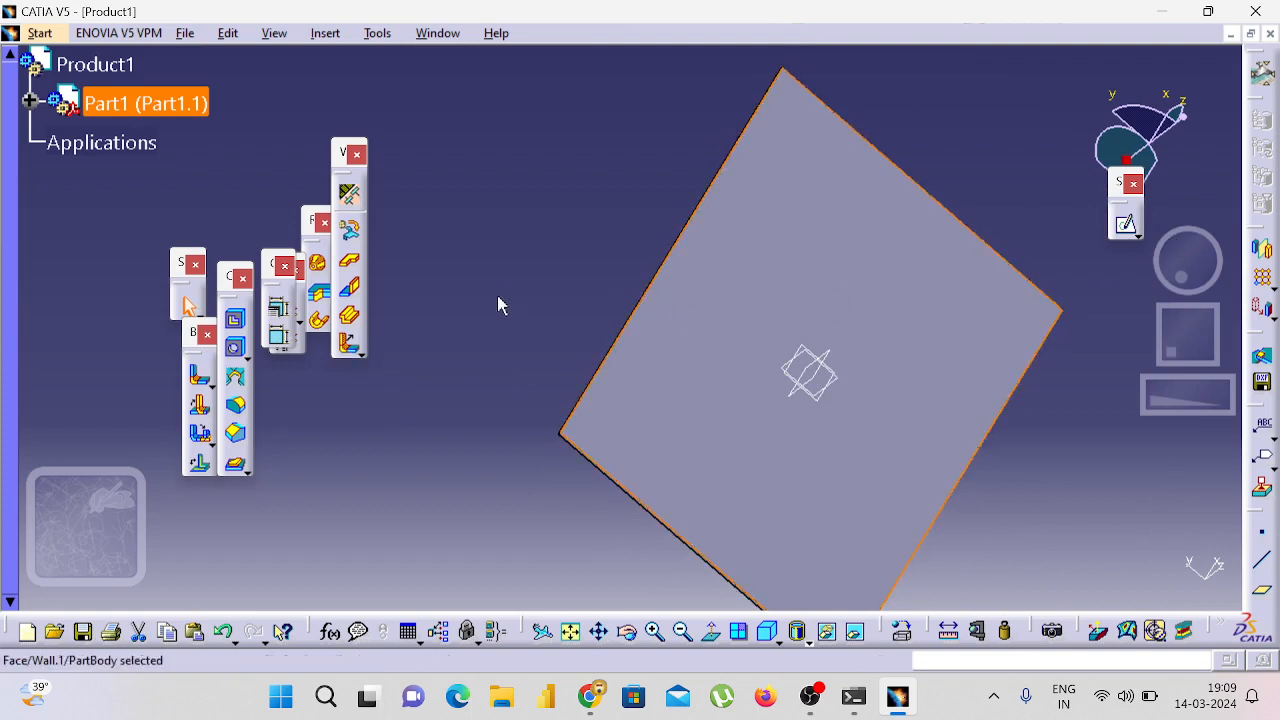
Step: Start a new Surface Stamp and open a profile sketch on the wall's large face
{"action": "left_click", "coordinate": [236, 465]}
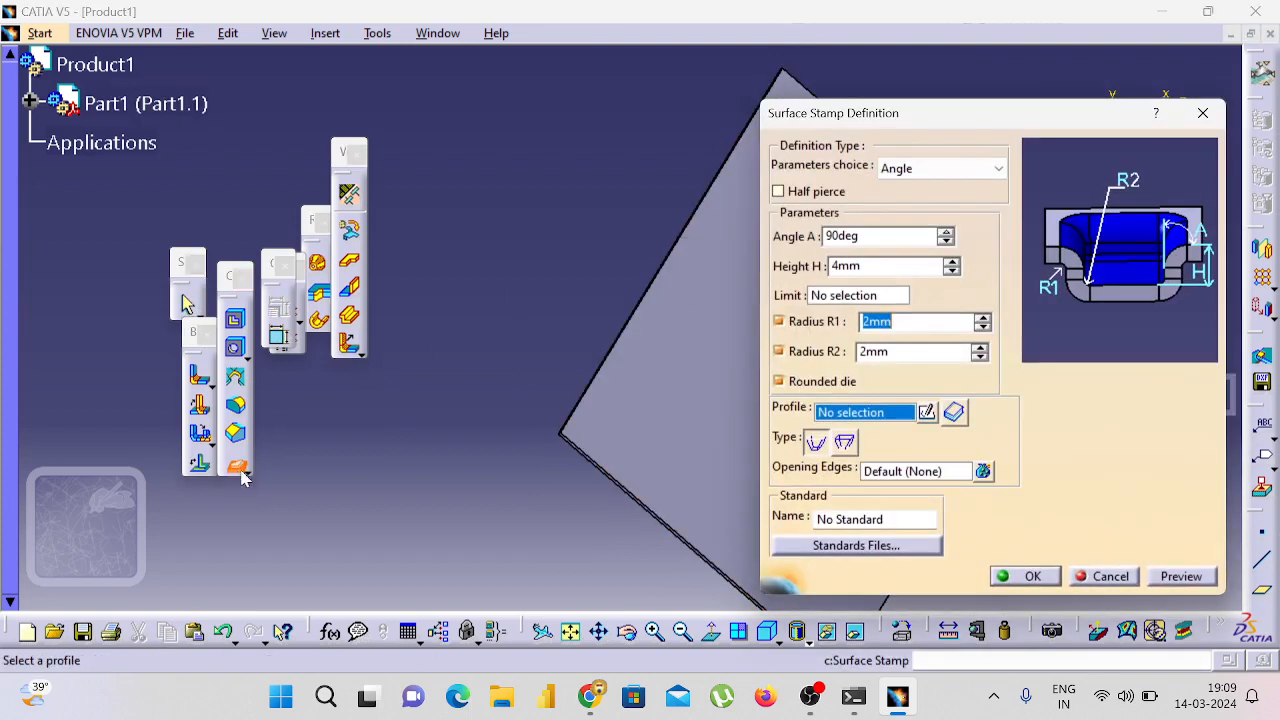
{"action": "left_click", "coordinate": [927, 413]}
{"action": "left_click", "coordinate": [680, 384]}
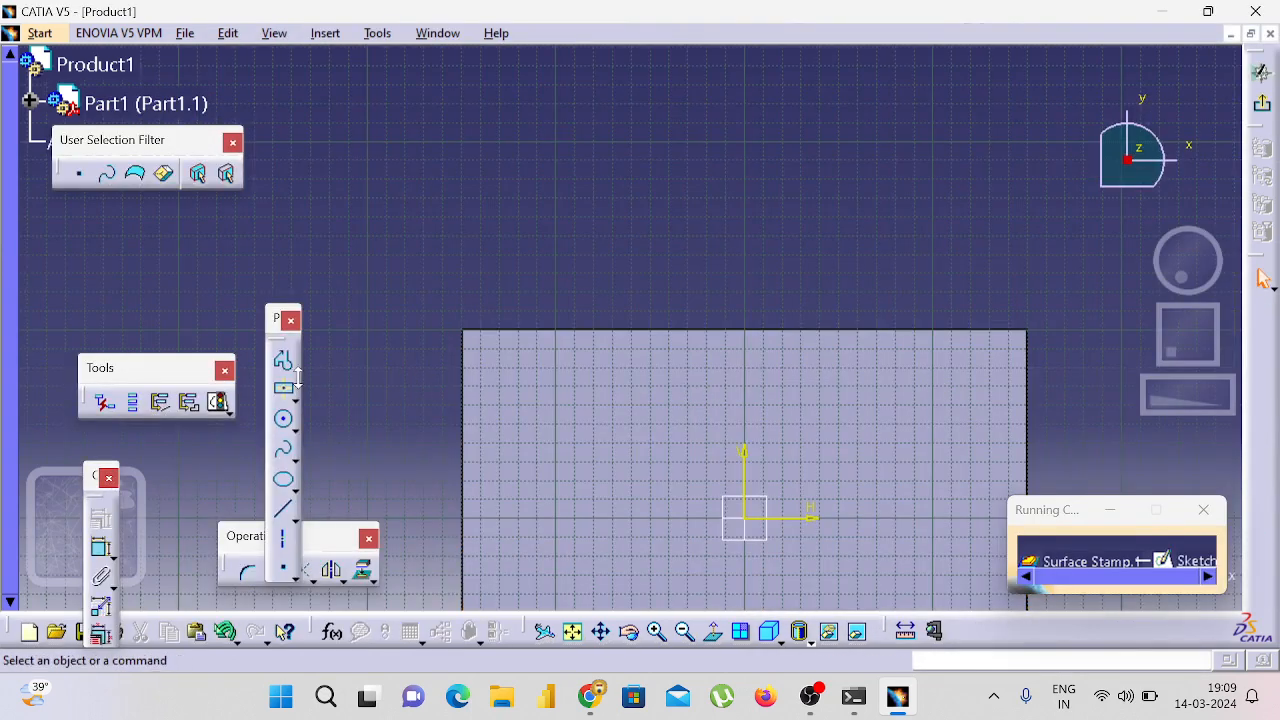
{"action": "left_click", "coordinate": [285, 388]}
{"action": "left_click", "coordinate": [499, 374]}
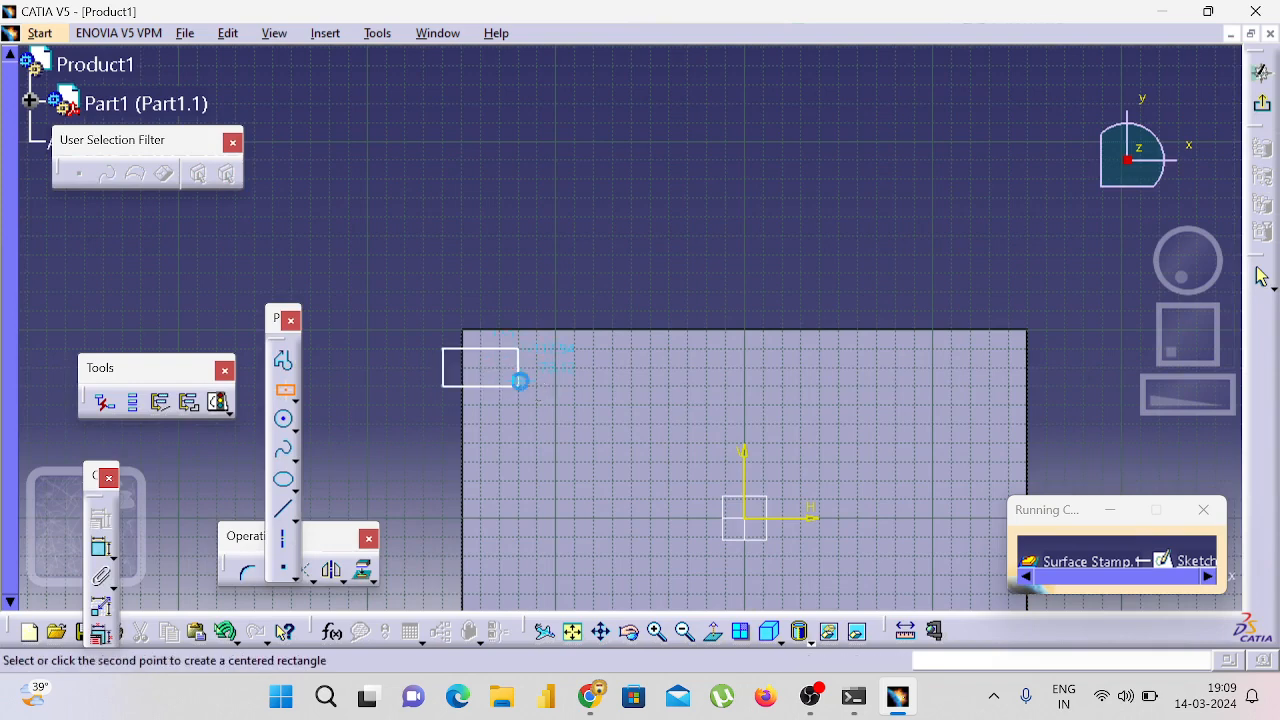
{"action": "key", "text": "Escape"}
{"action": "left_click", "coordinate": [289, 392]}
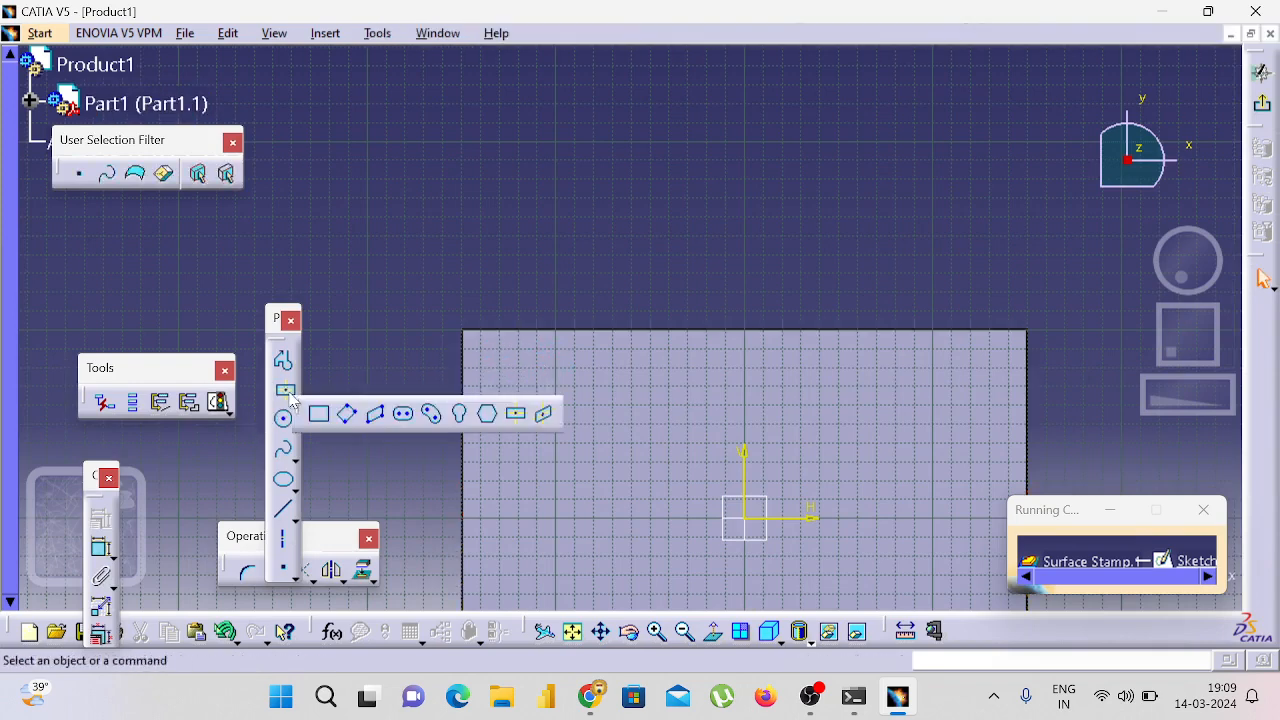
{"action": "left_click", "coordinate": [500, 388]}
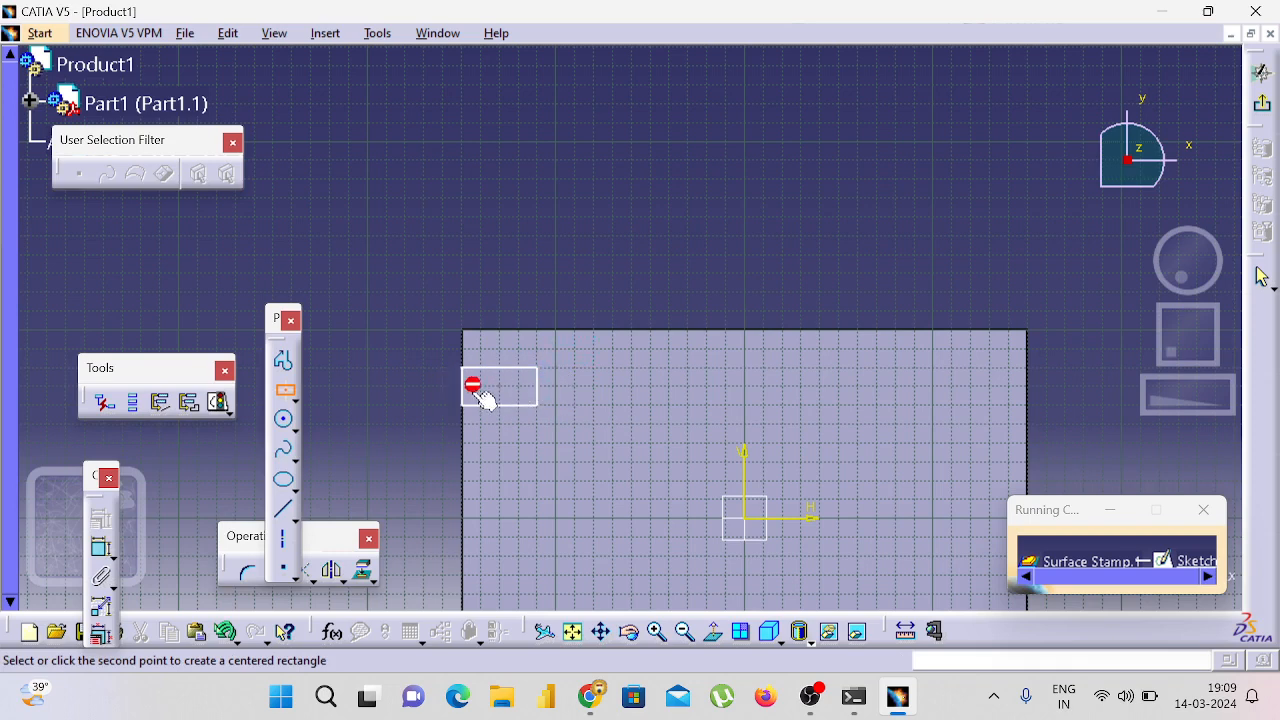
{"action": "key", "text": "Escape"}
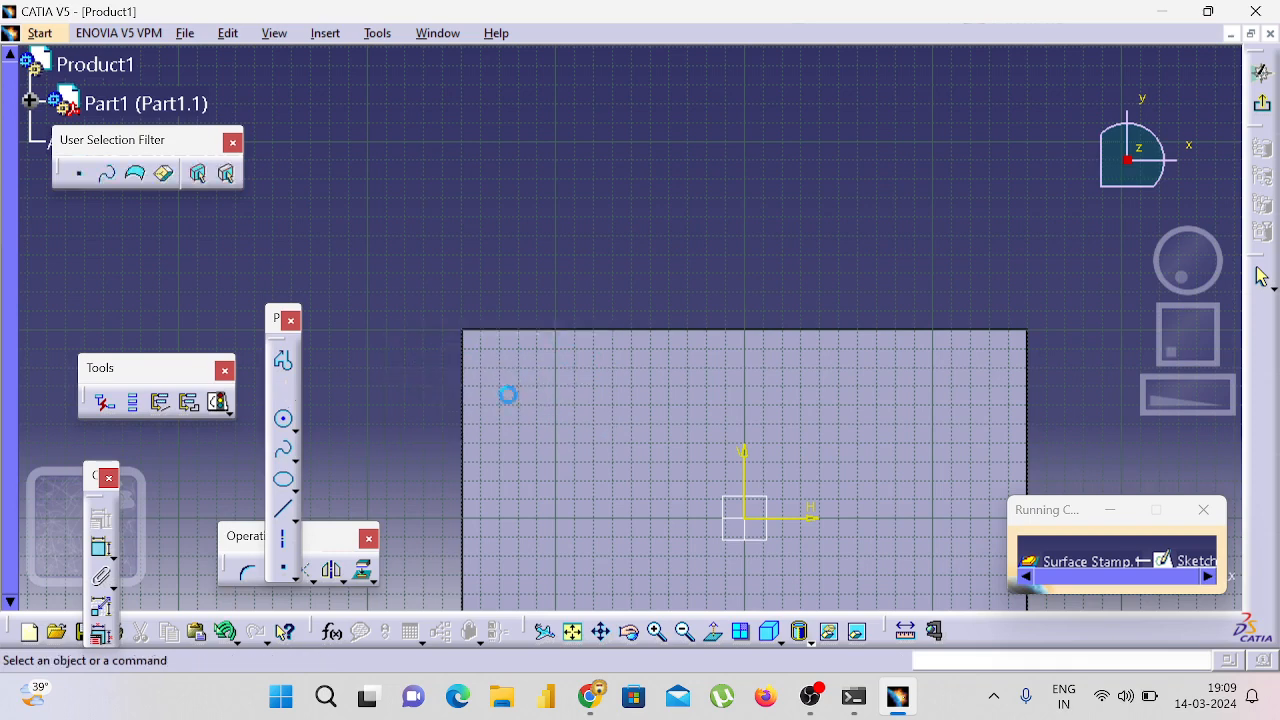
Step: Sketch a centered rectangle about 40 by 20 mm near the wall's upper-left corner and exit the sketch to use it as the stamp profile
{"action": "left_click", "coordinate": [286, 393]}
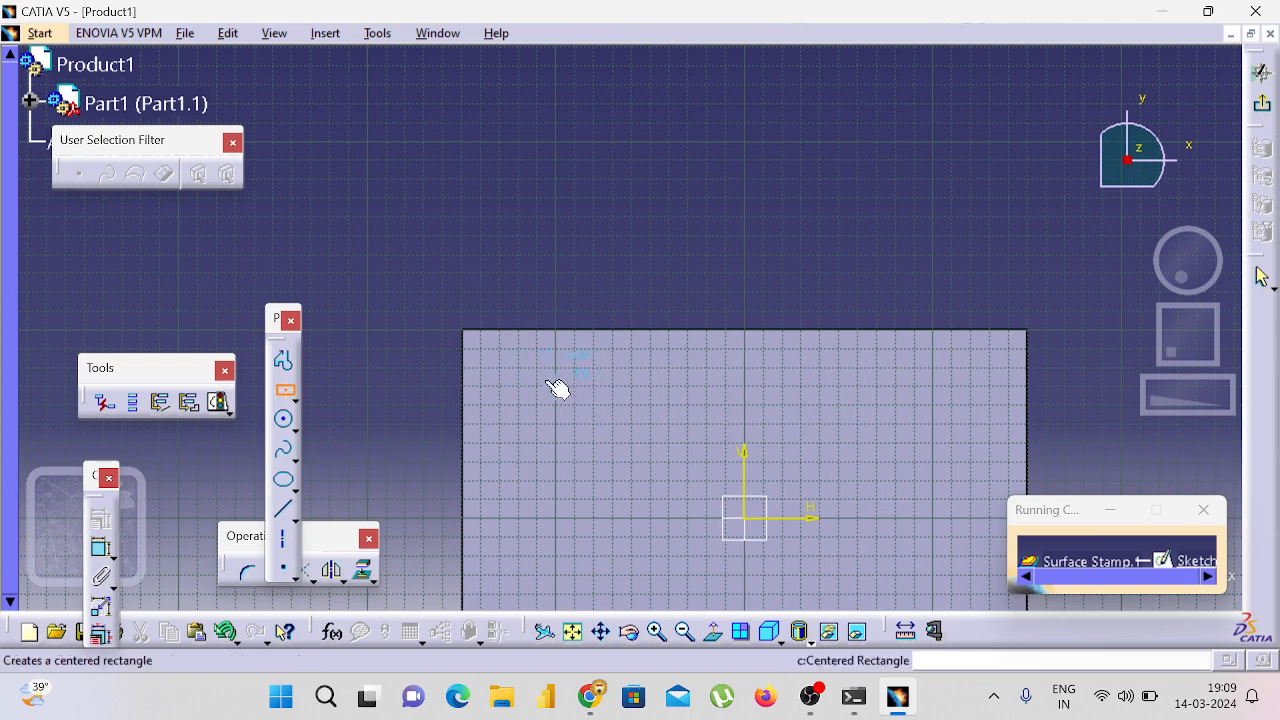
{"action": "left_click", "coordinate": [555, 388]}
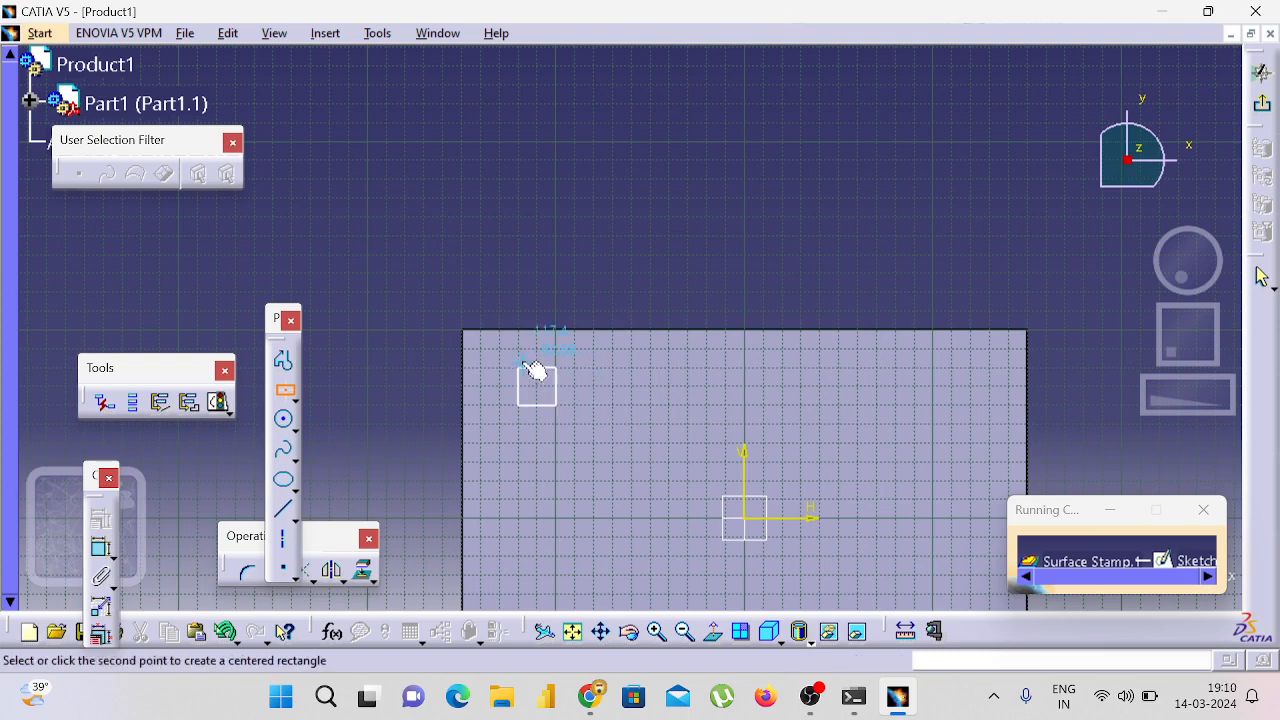
{"action": "left_click", "coordinate": [500, 368]}
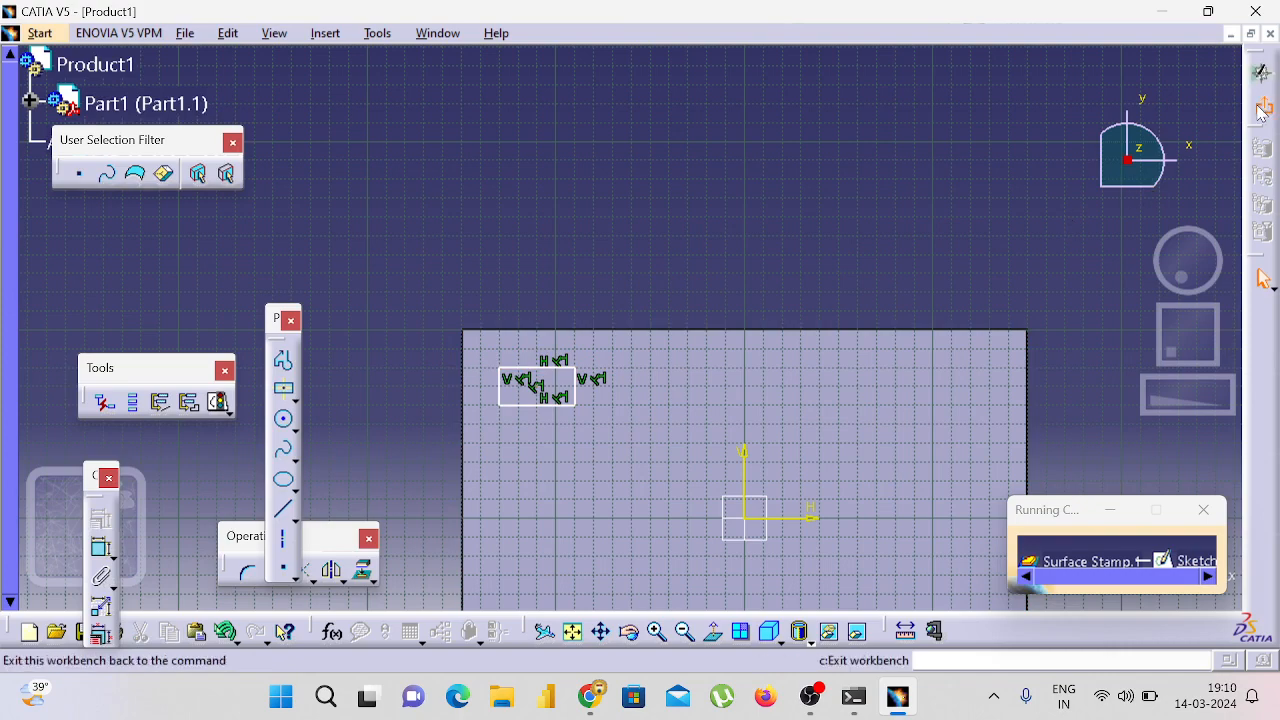
{"action": "left_click", "coordinate": [1262, 73]}
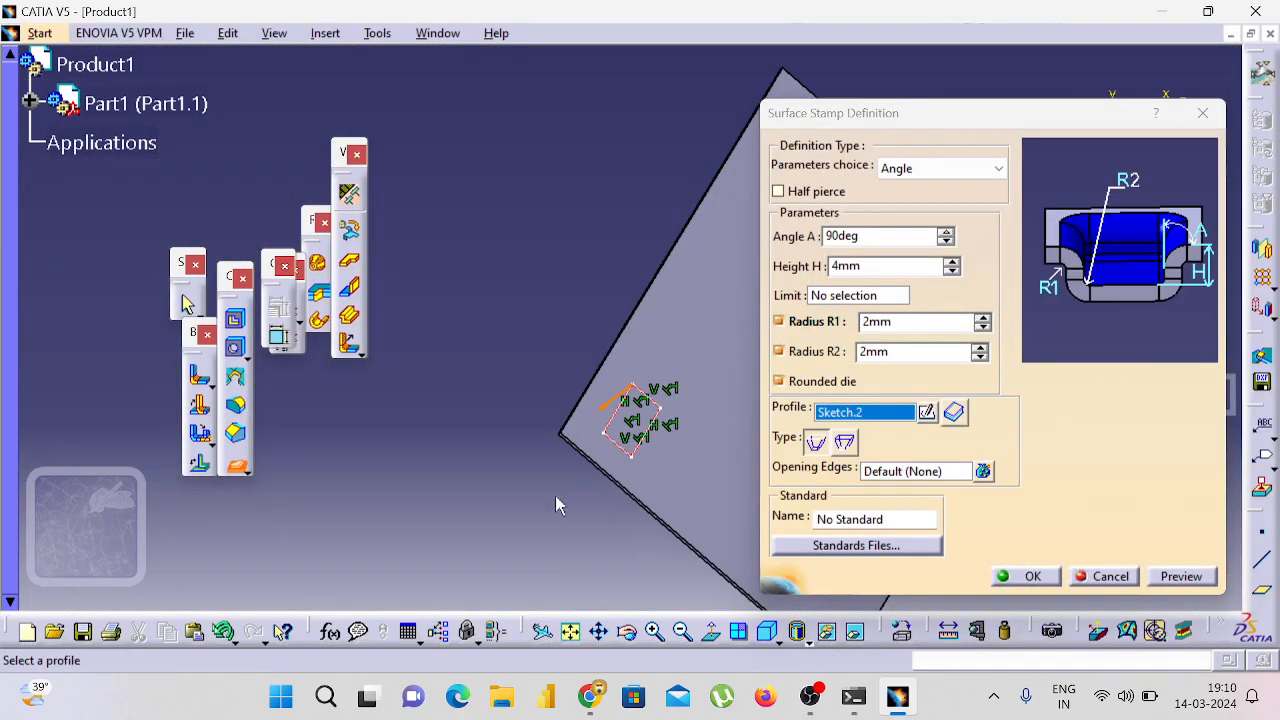
Step: Set the height H of the new surface stamp to 18 mm
{"action": "middle_click_drag", "start_coordinate": [556, 498], "coordinate": [714, 460]}
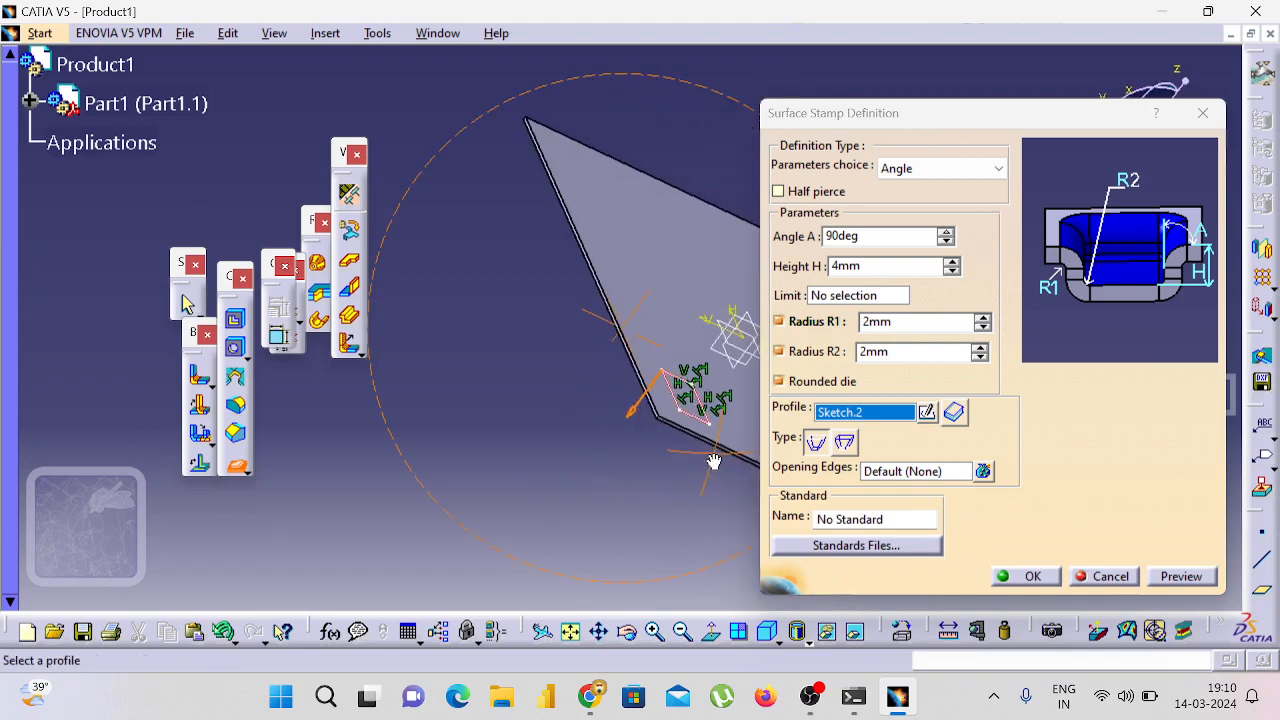
{"action": "left_click", "coordinate": [947, 231]}
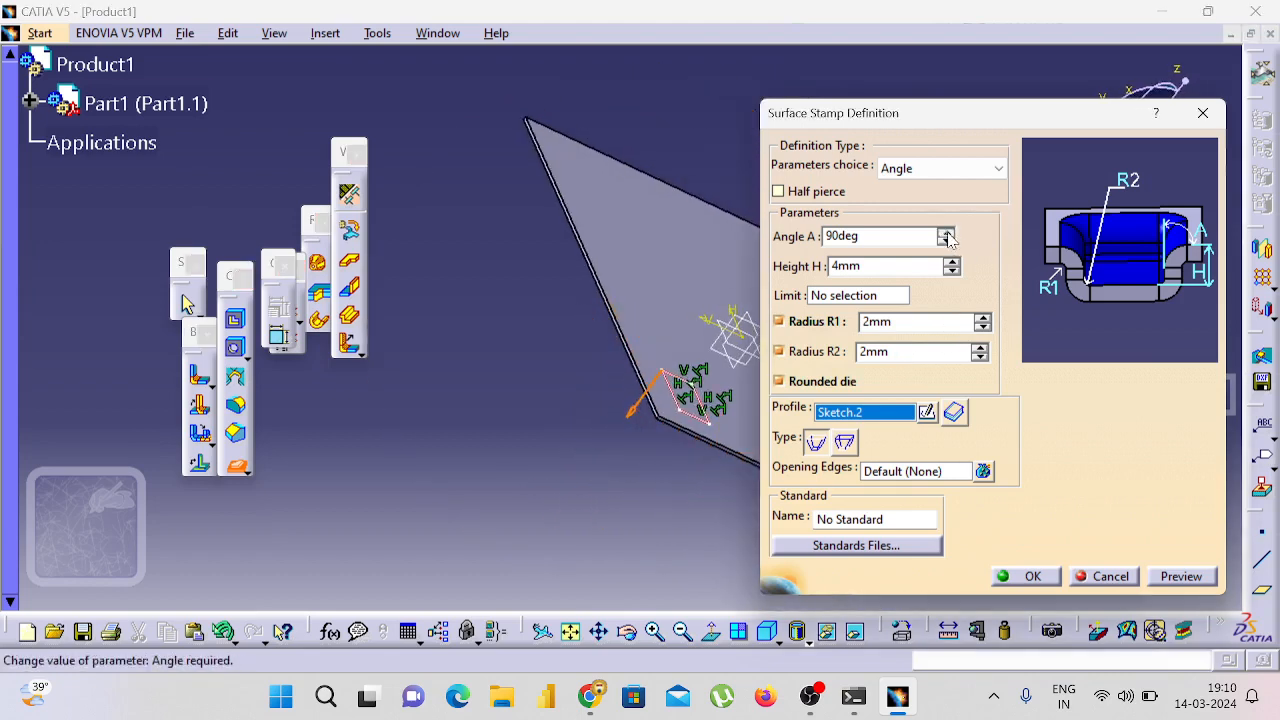
{"action": "left_click", "coordinate": [951, 262]}
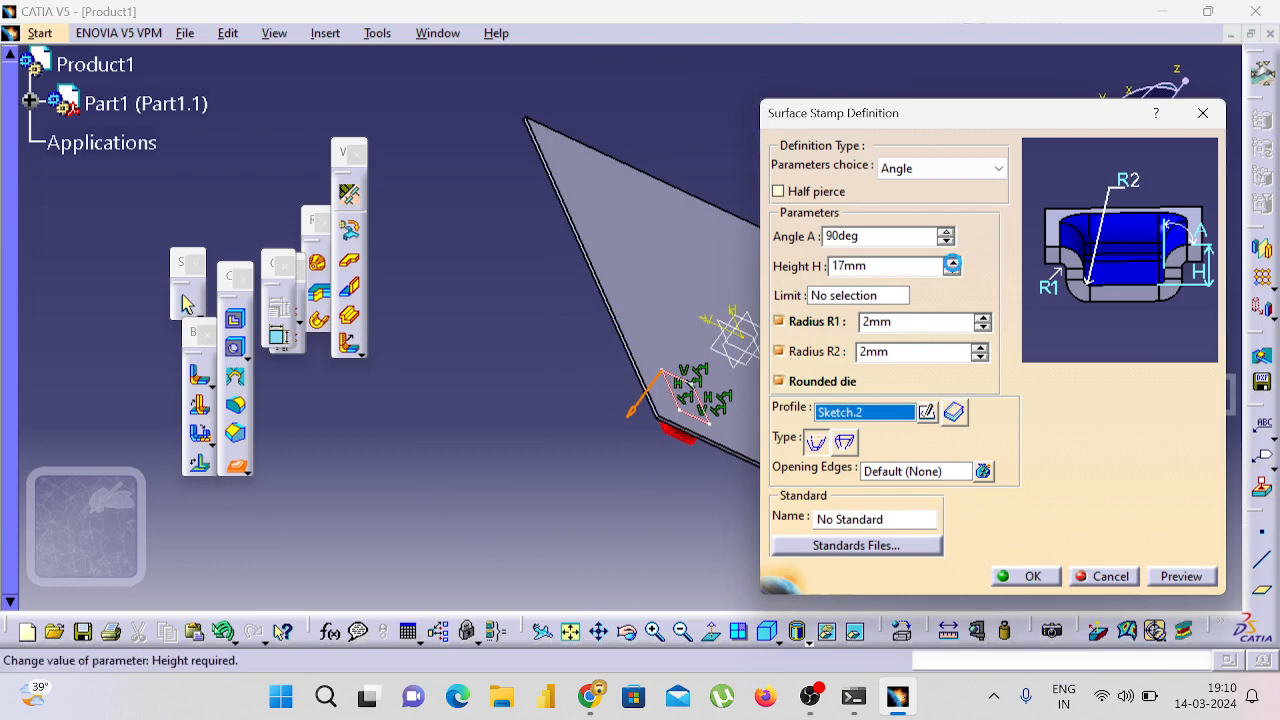
{"action": "left_click", "coordinate": [951, 262]}
{"action": "middle_click_drag", "start_coordinate": [688, 495], "coordinate": [727, 453]}
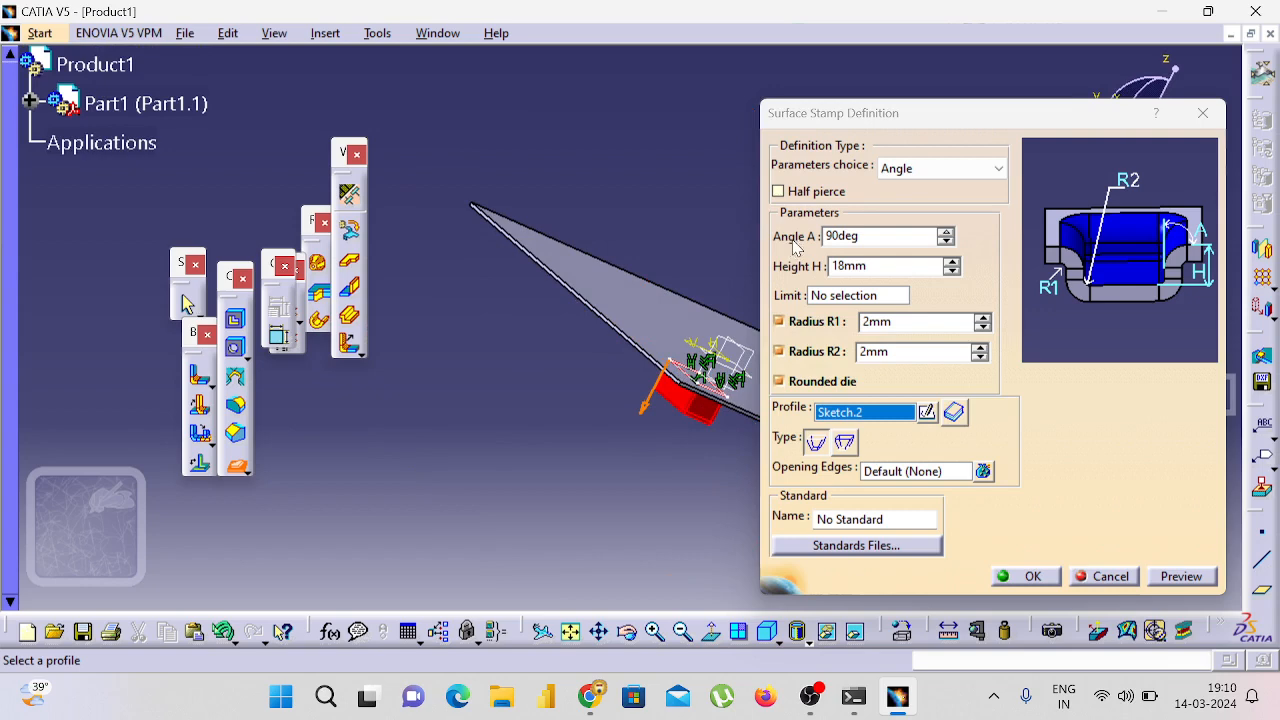
Step: Disable radius R1 and preview the stamp on the wall
{"action": "left_click", "coordinate": [816, 322]}
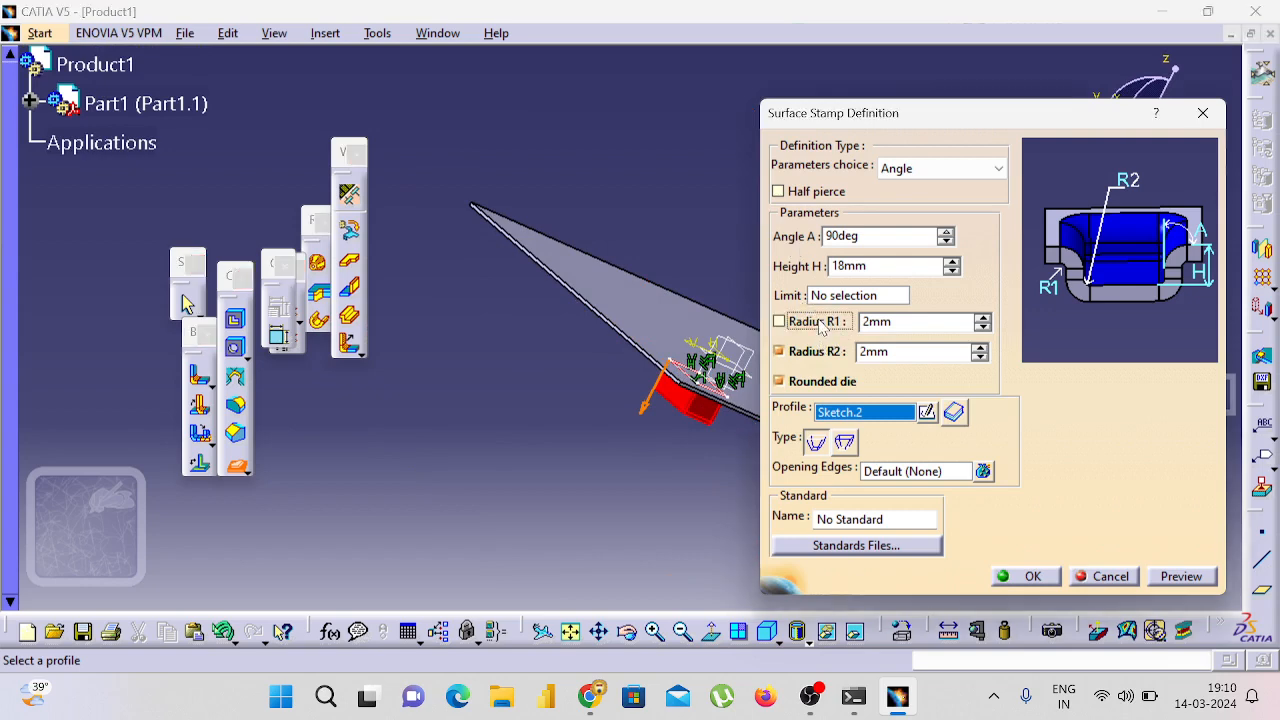
{"action": "left_click", "coordinate": [1181, 584]}
{"action": "scroll", "coordinate": [706, 523], "scroll_direction": "up", "scroll_amount": 1}
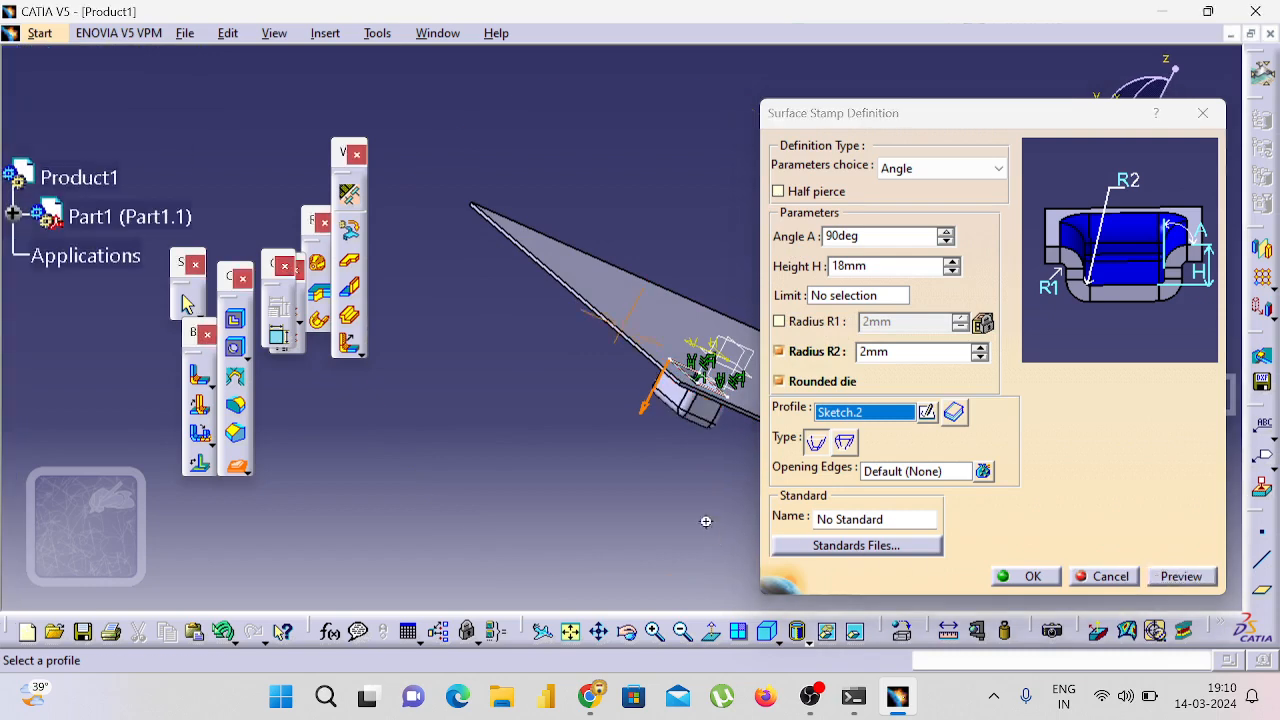
Step: Enable radius R1 again, disable radius R2, and preview the resulting stamp on the wall
{"action": "middle_click_drag", "start_coordinate": [706, 523], "coordinate": [559, 615]}
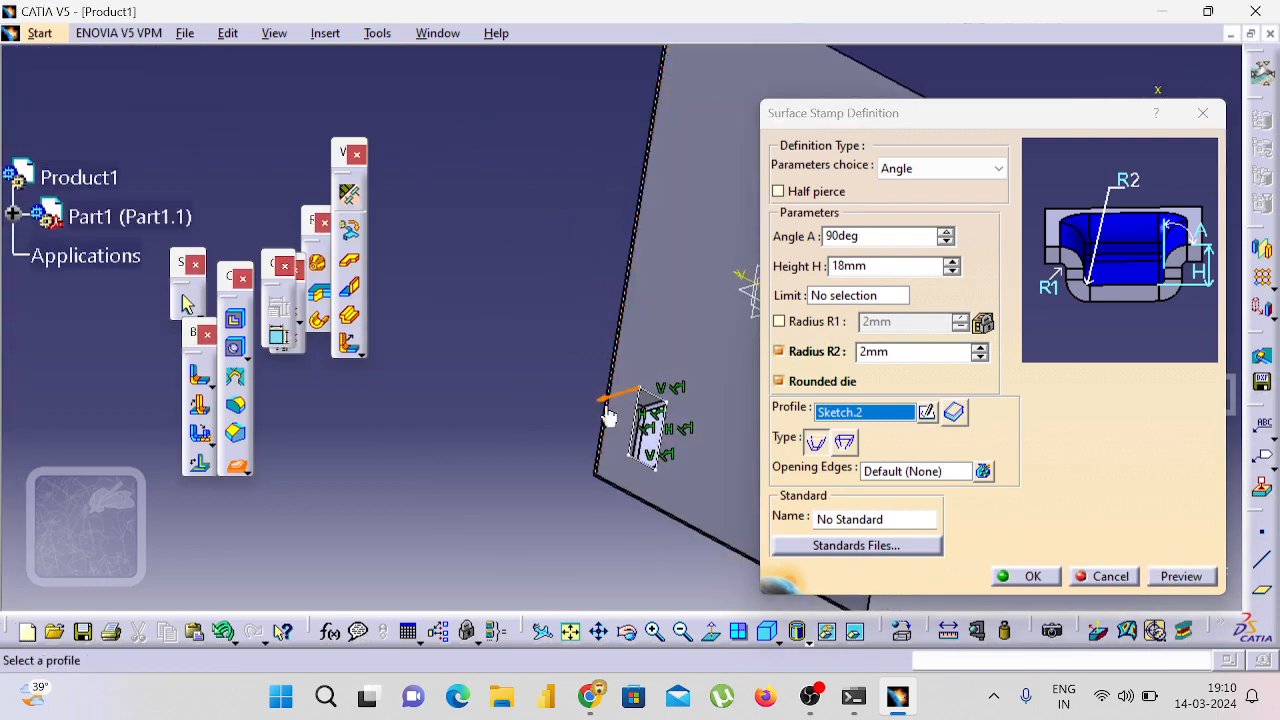
{"action": "left_click", "coordinate": [803, 322]}
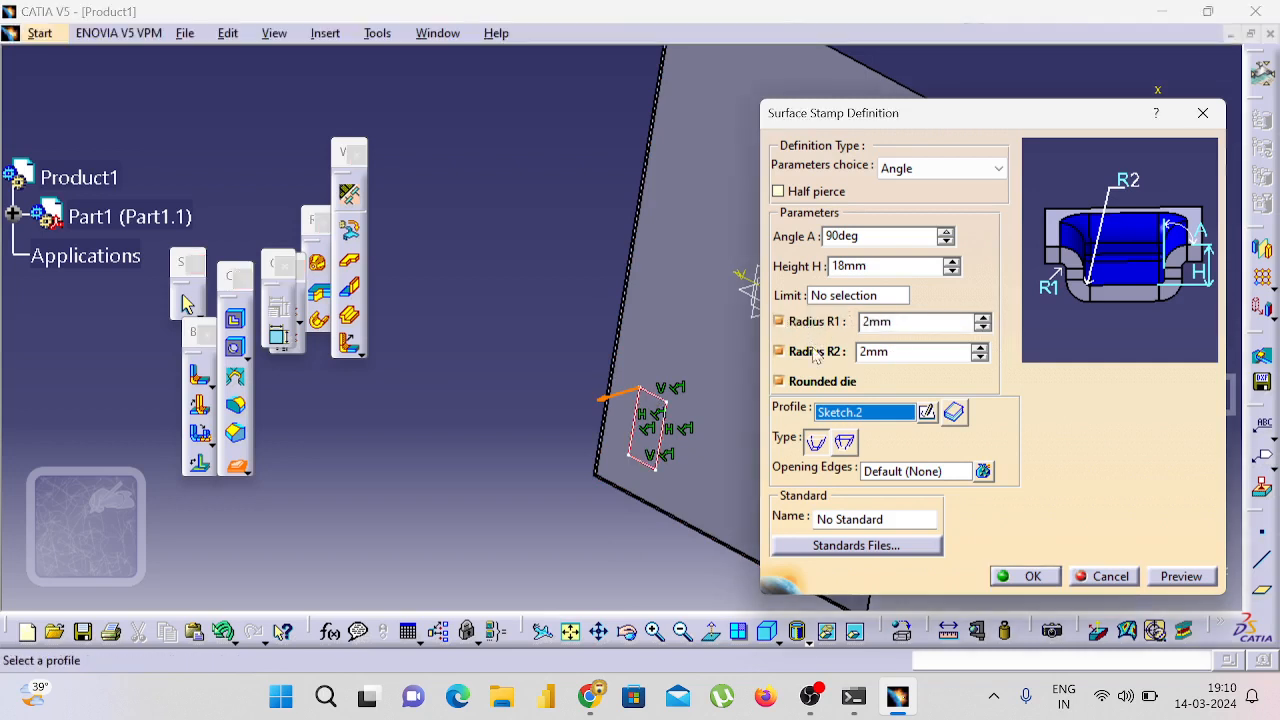
{"action": "left_click", "coordinate": [808, 352]}
{"action": "left_click", "coordinate": [1181, 577]}
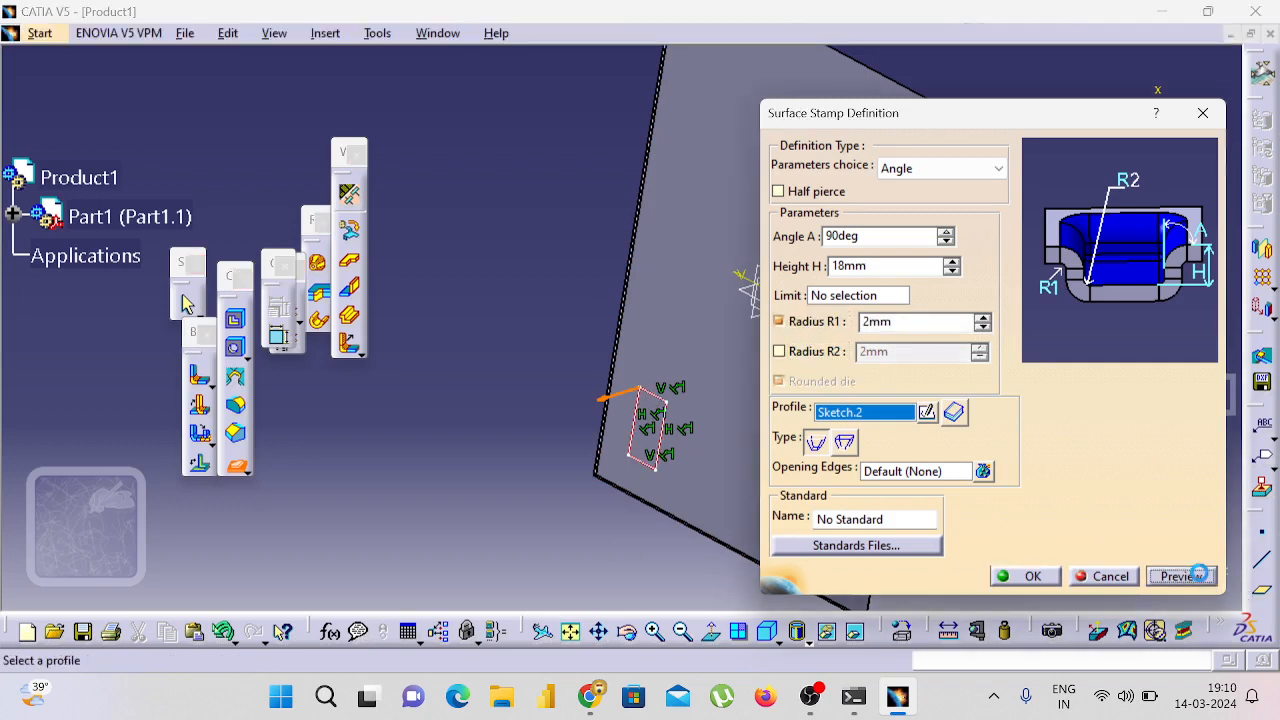
{"action": "middle_click_drag", "start_coordinate": [687, 563], "coordinate": [596, 520]}
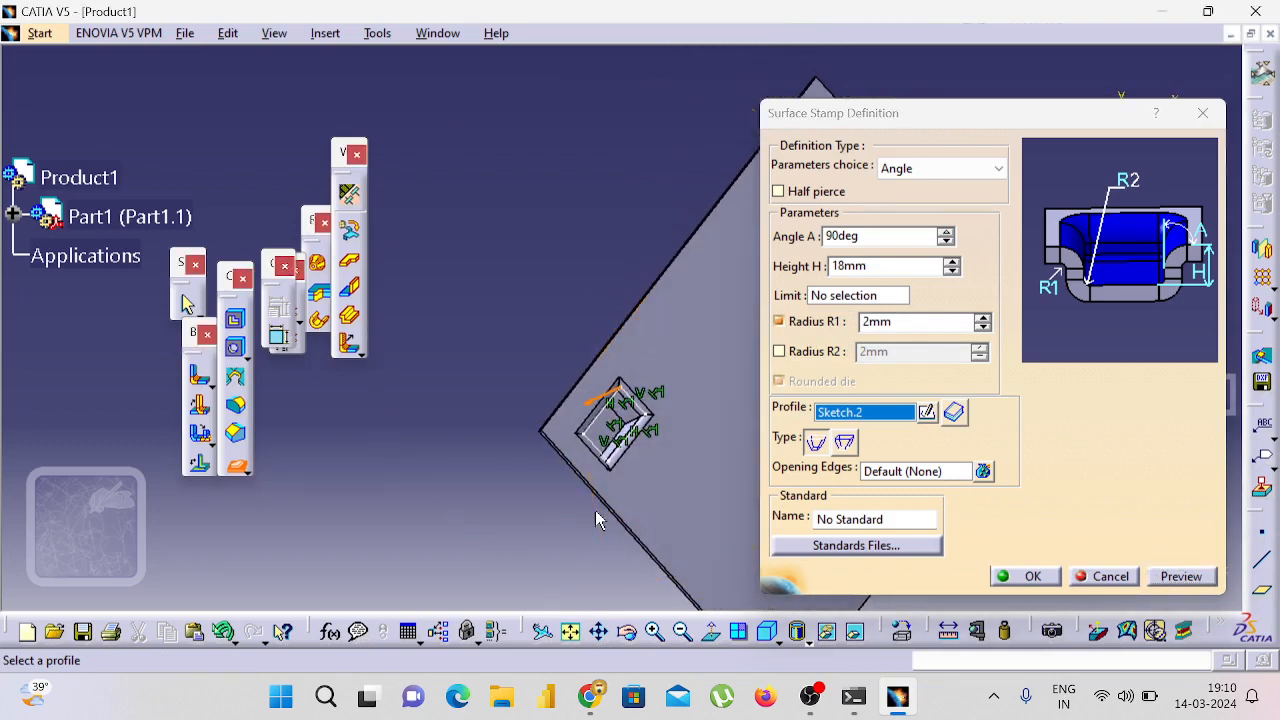
Step: Re-enable radius R2 alongside R1, preview the stamp, and accept the surface stamp definition
{"action": "left_click", "coordinate": [838, 351]}
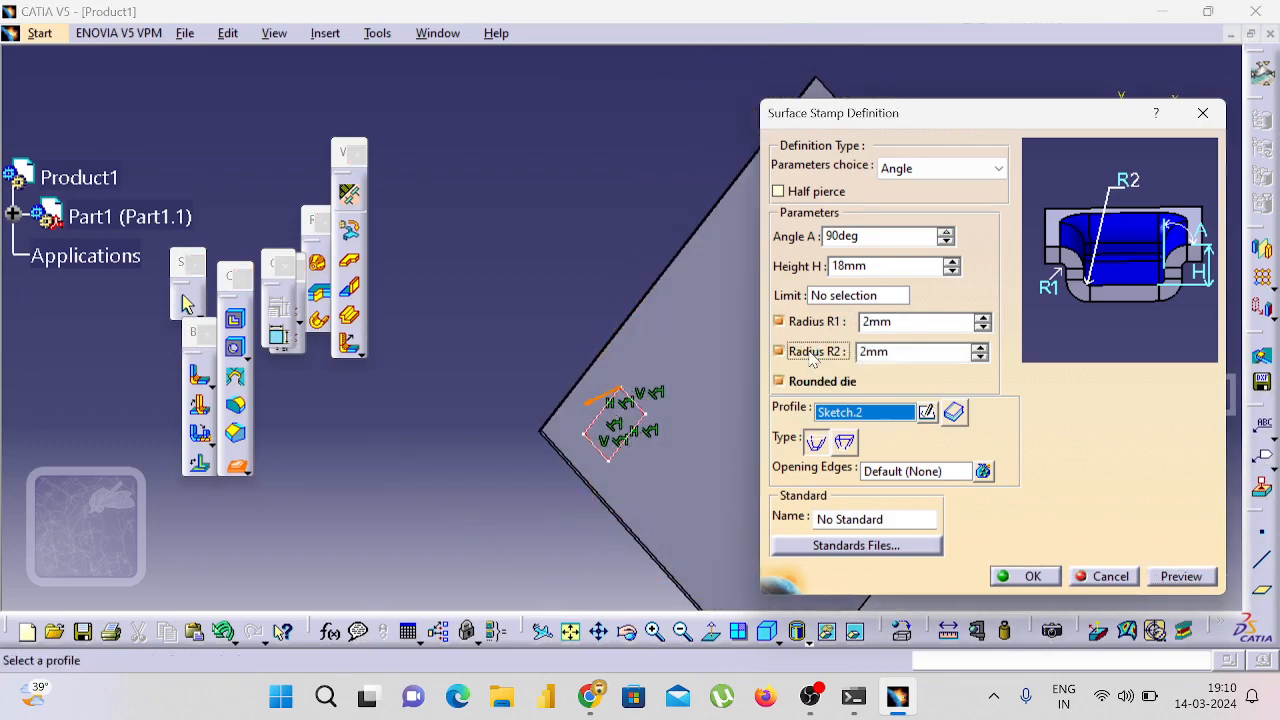
{"action": "left_click", "coordinate": [1172, 578]}
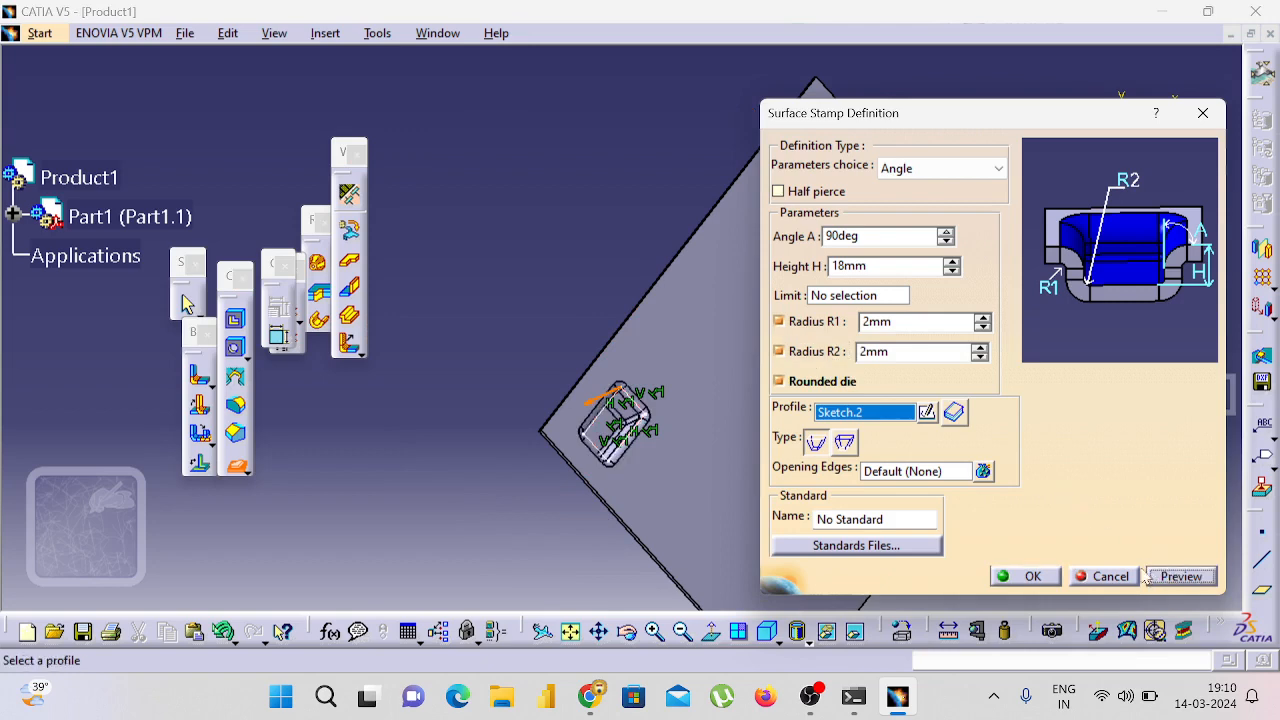
{"action": "left_click", "coordinate": [1027, 576]}
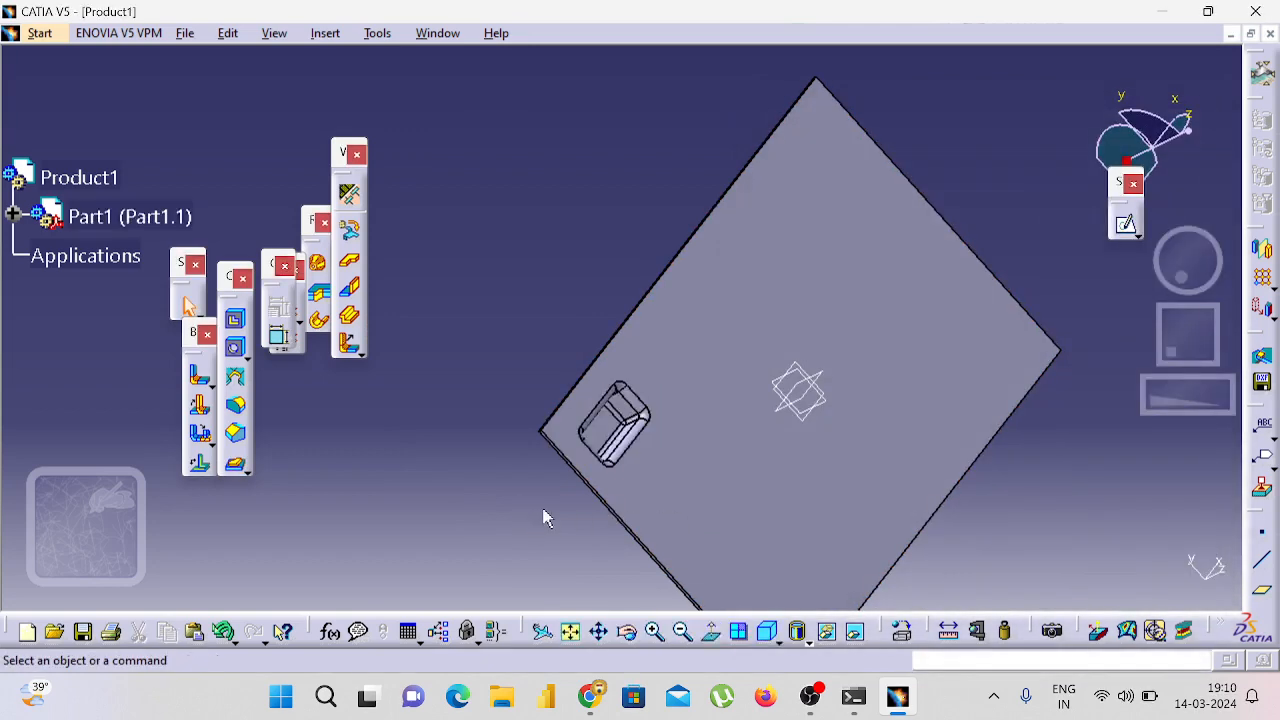
{"action": "middle_click_drag", "start_coordinate": [543, 518], "coordinate": [434, 494]}
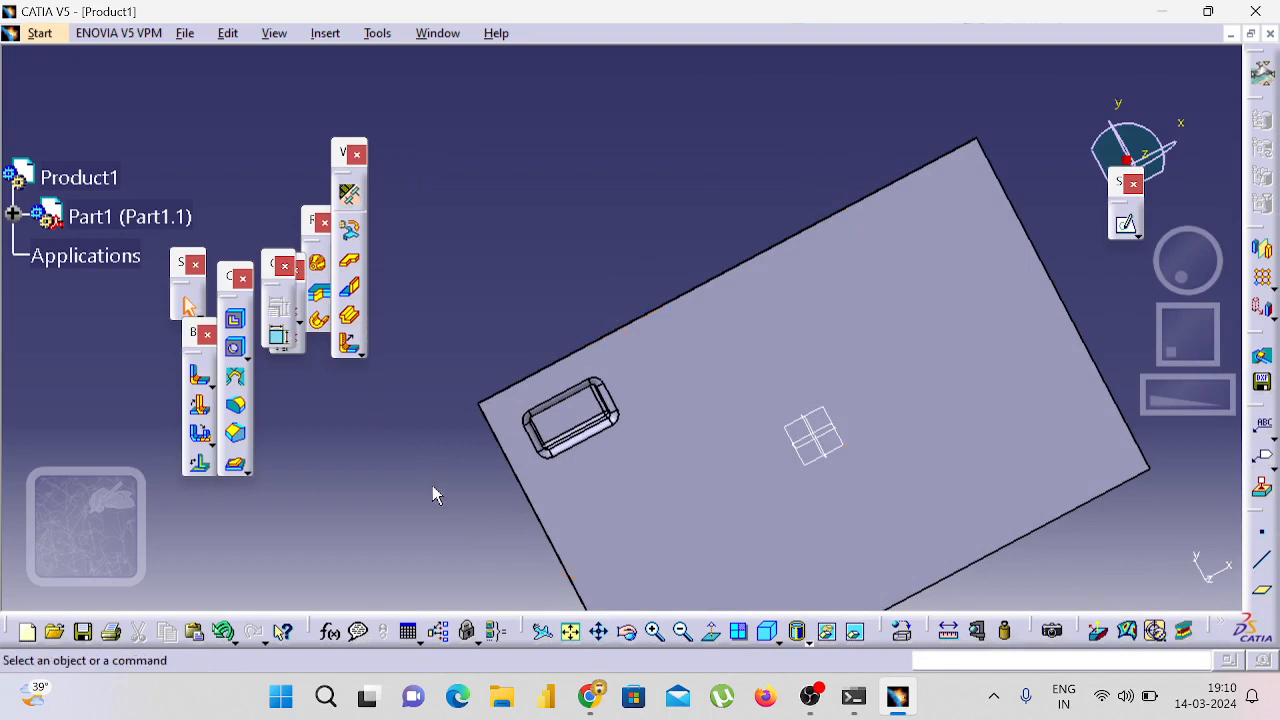
{"action": "left_click", "coordinate": [249, 474]}
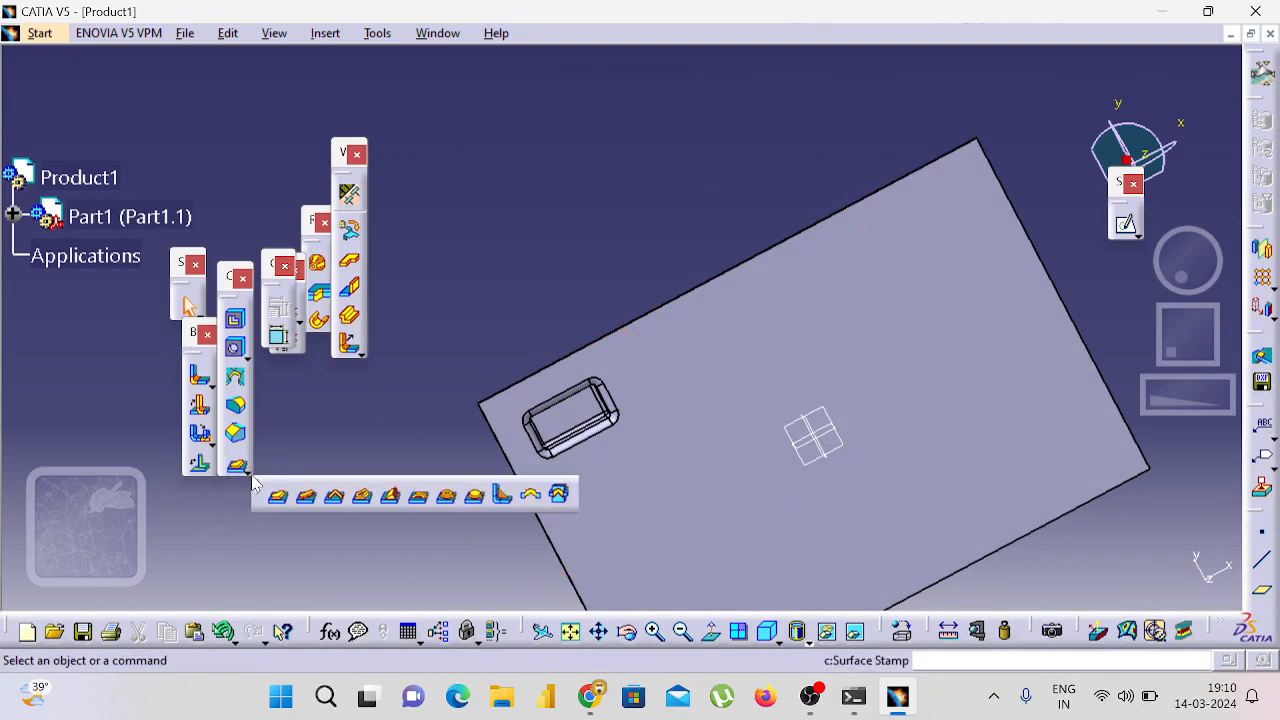
{"action": "left_click", "coordinate": [302, 499]}
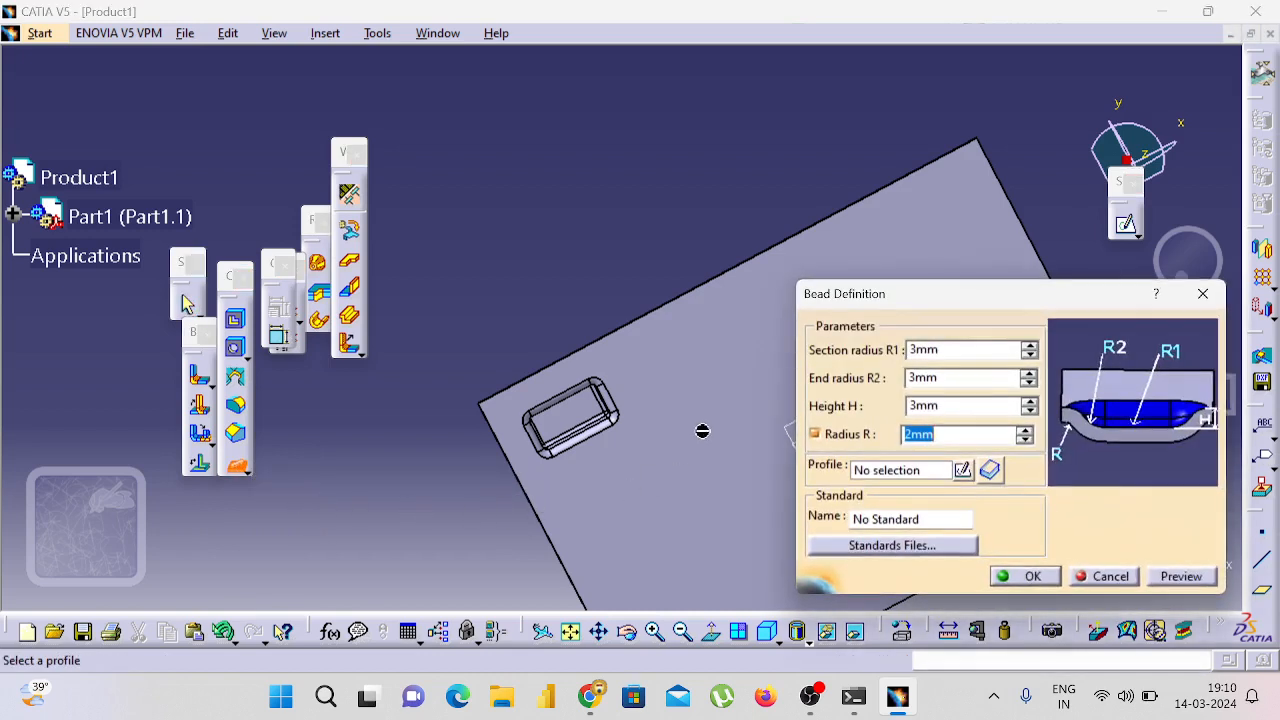
{"action": "key", "text": "Escape"}
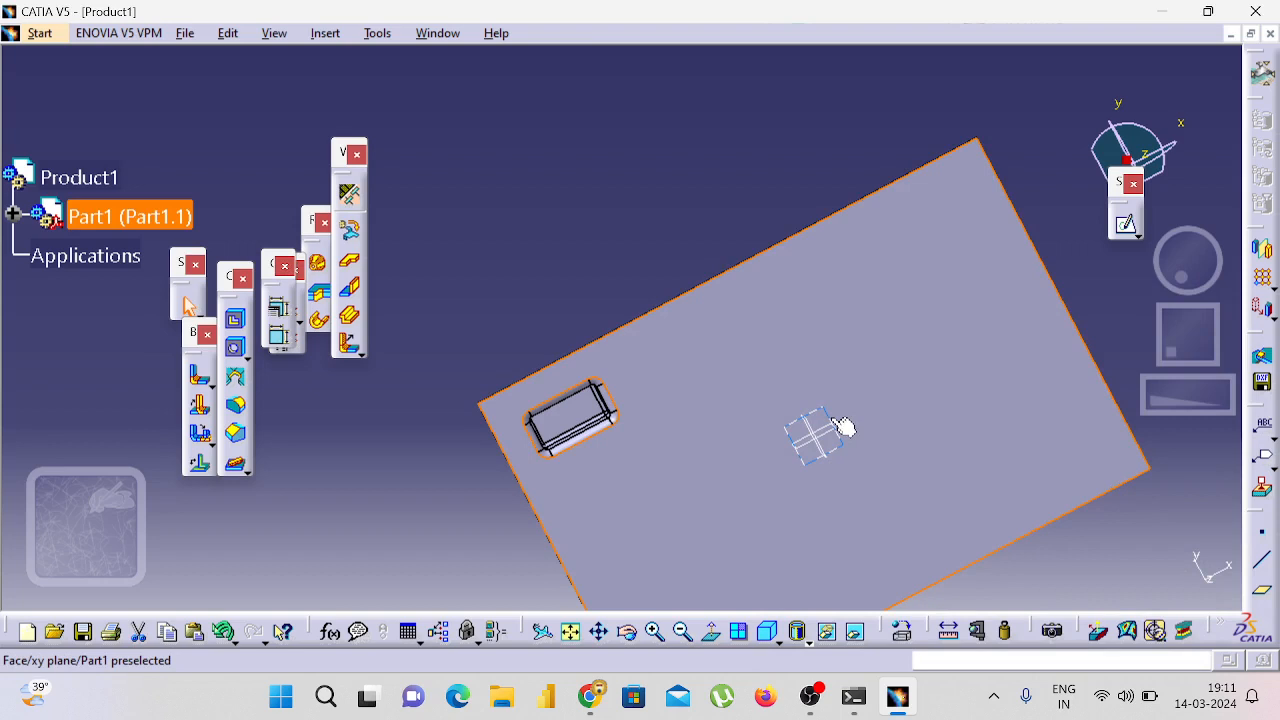
Step: Start a Bead and open its profile sketch on the wall's large face, fitting the whole wall in view
{"action": "left_click", "coordinate": [524, 417]}
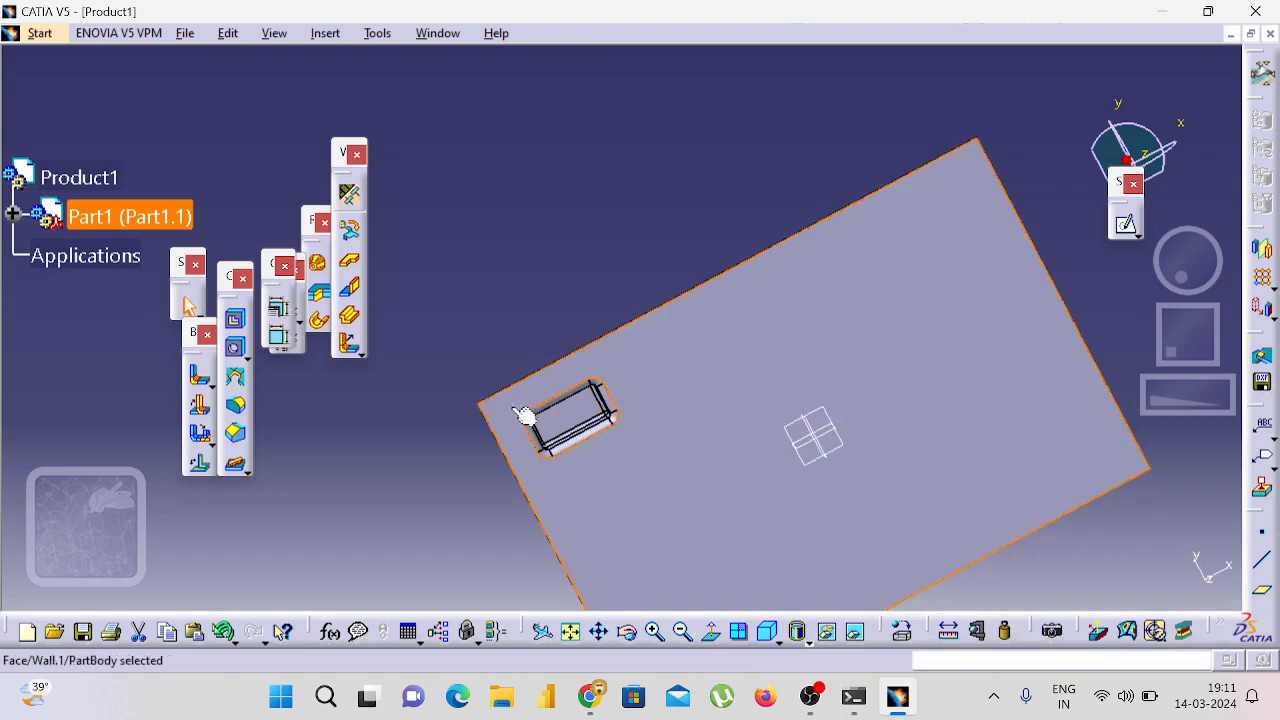
{"action": "left_click", "coordinate": [243, 470]}
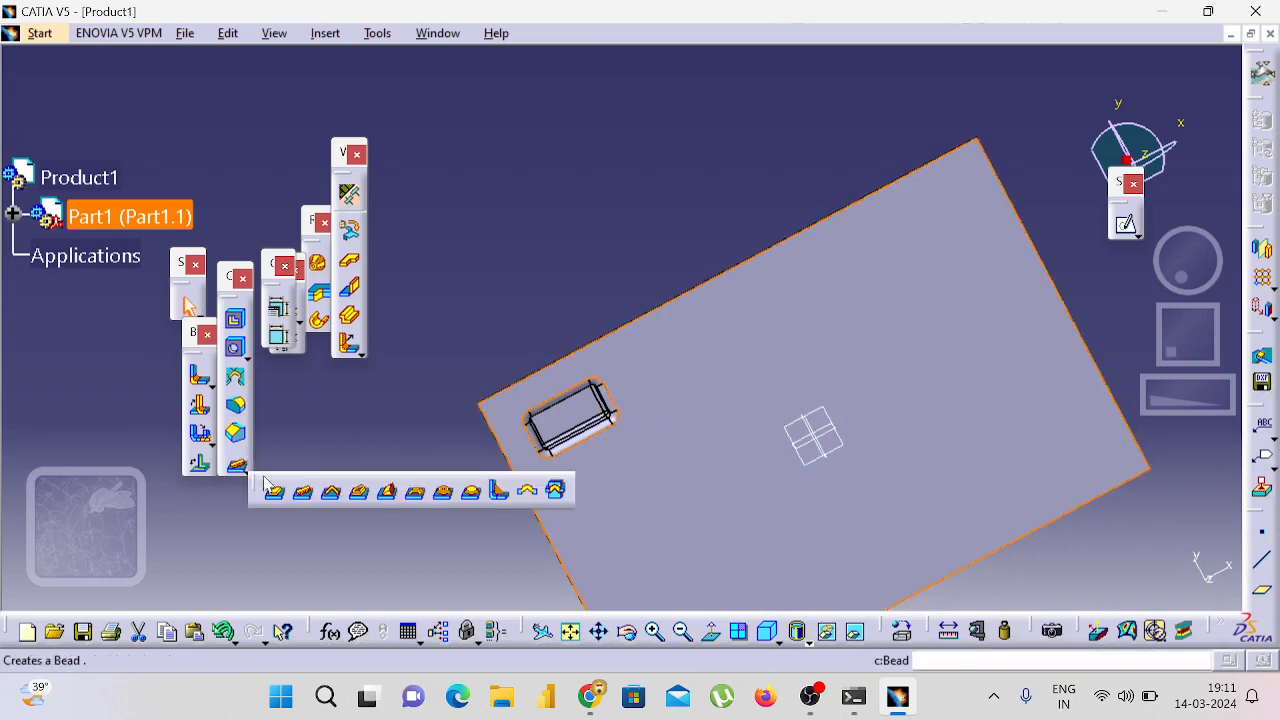
{"action": "left_click", "coordinate": [309, 491]}
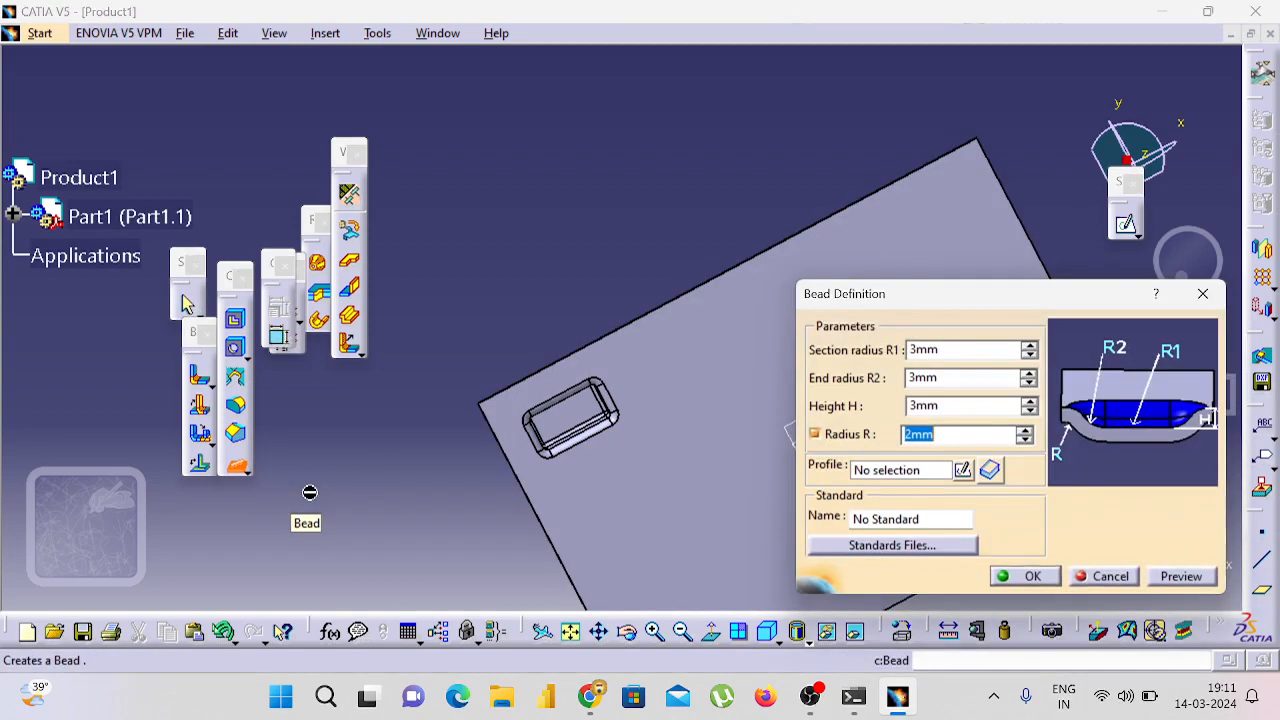
{"action": "left_click", "coordinate": [963, 471]}
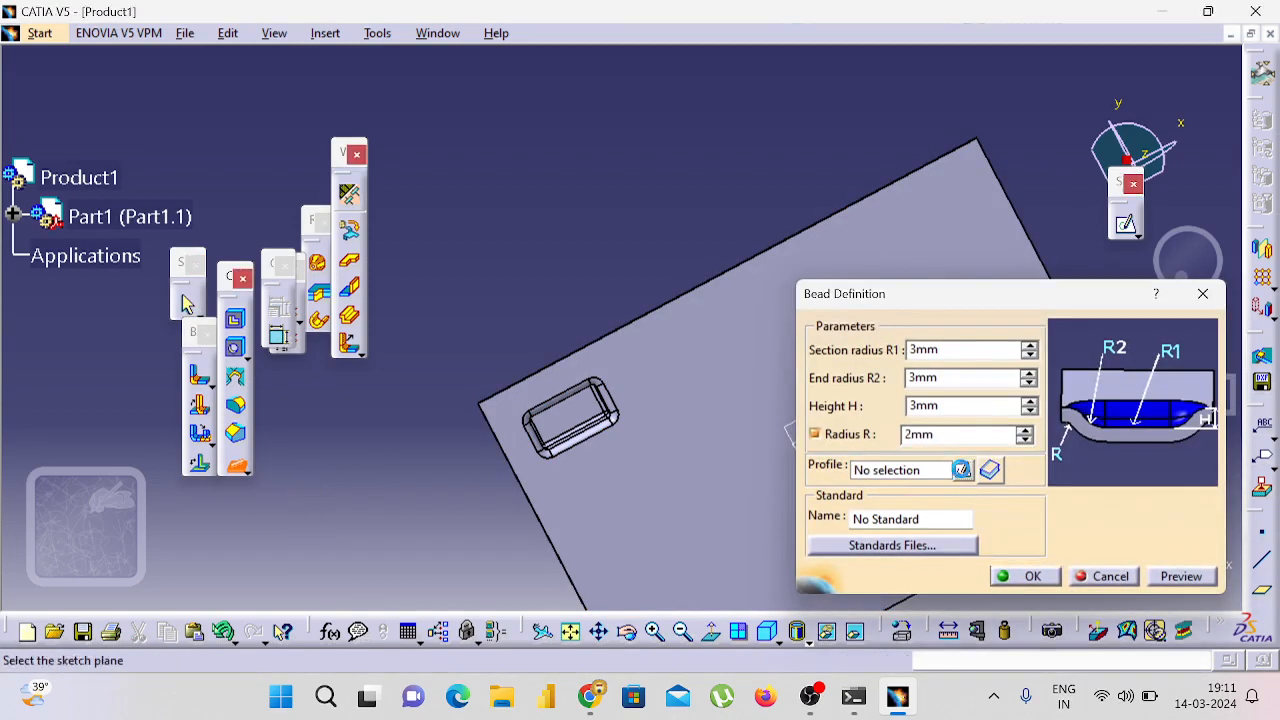
{"action": "left_click", "coordinate": [745, 399]}
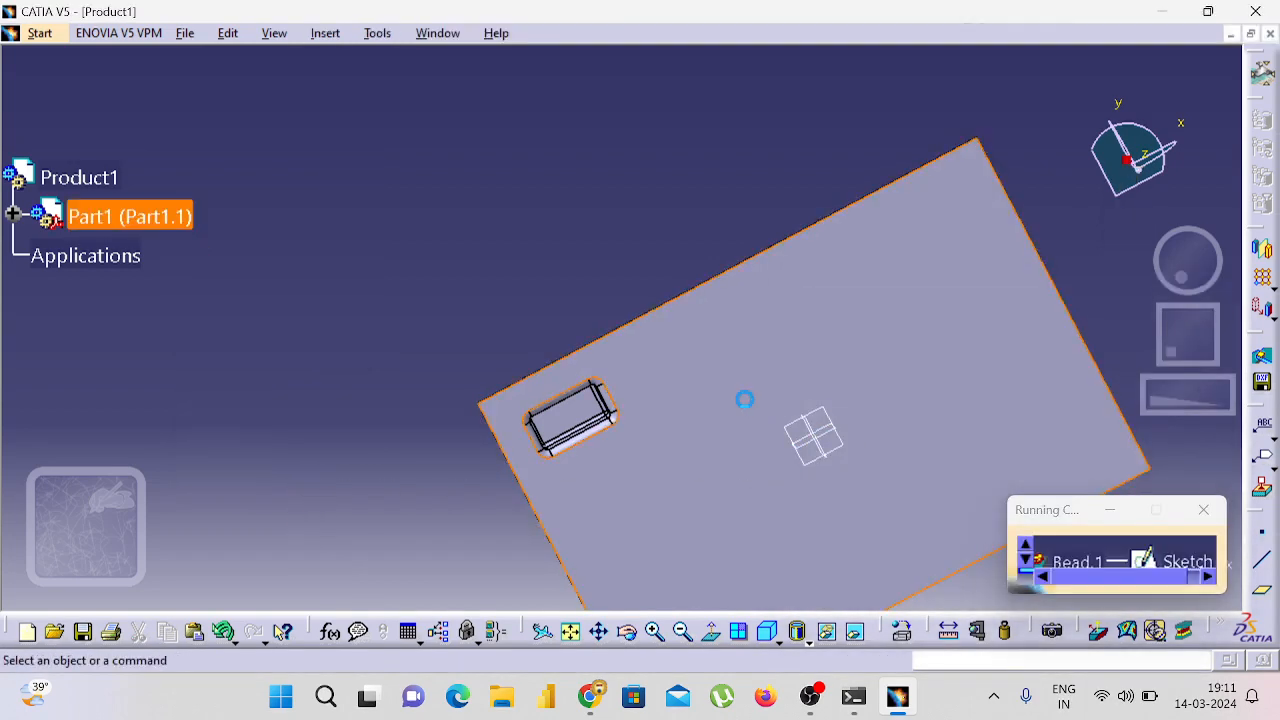
{"action": "left_click", "coordinate": [689, 633]}
{"action": "left_click", "coordinate": [689, 633]}
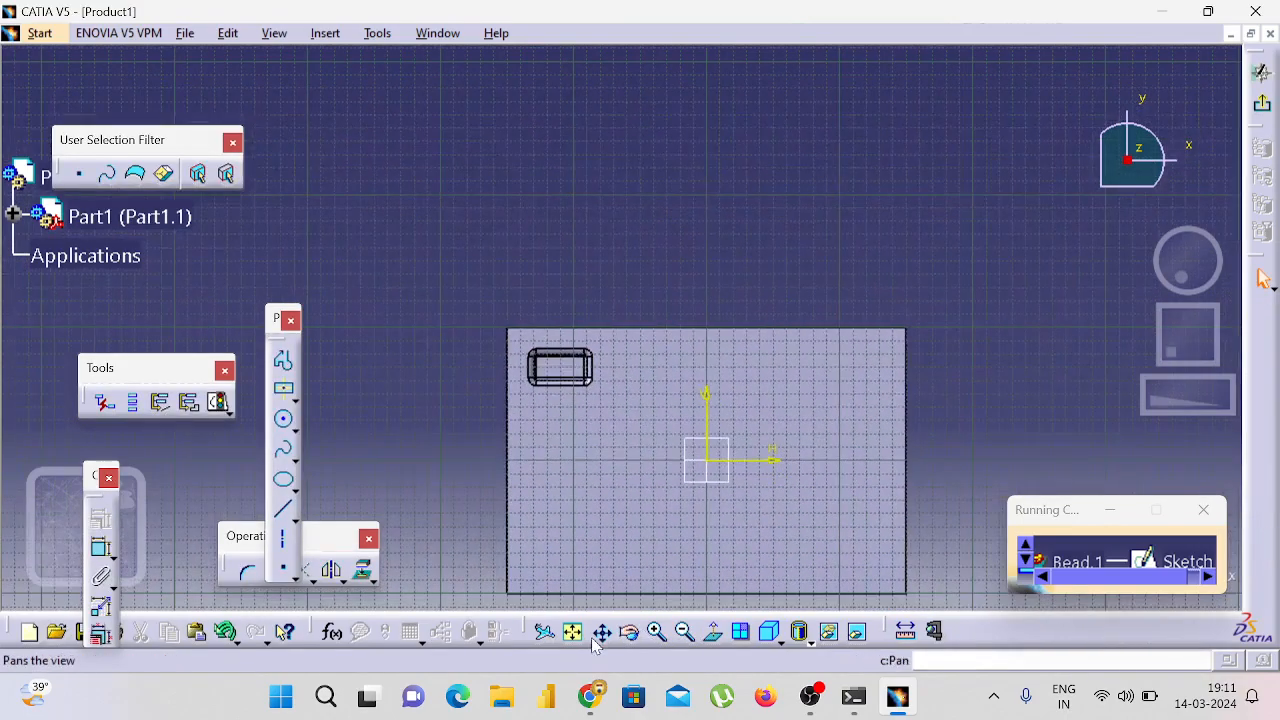
{"action": "left_click", "coordinate": [574, 633]}
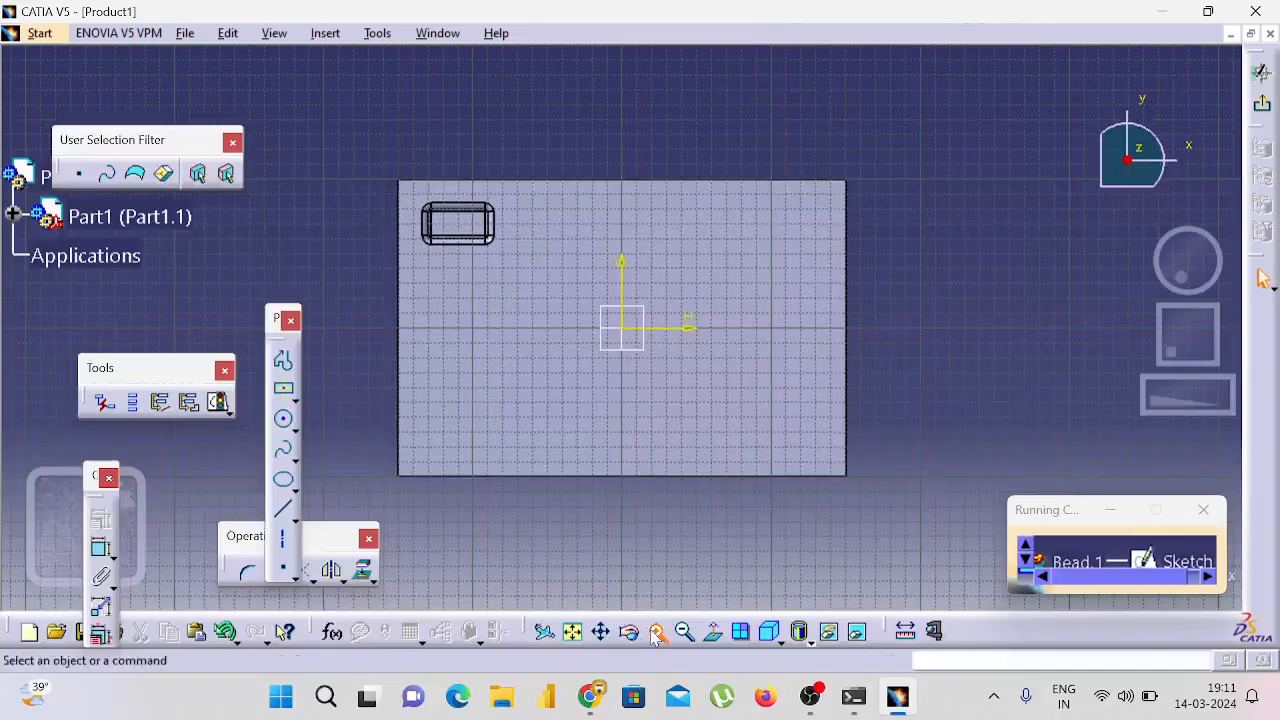
{"action": "left_click", "coordinate": [655, 632]}
{"action": "left_click", "coordinate": [655, 632]}
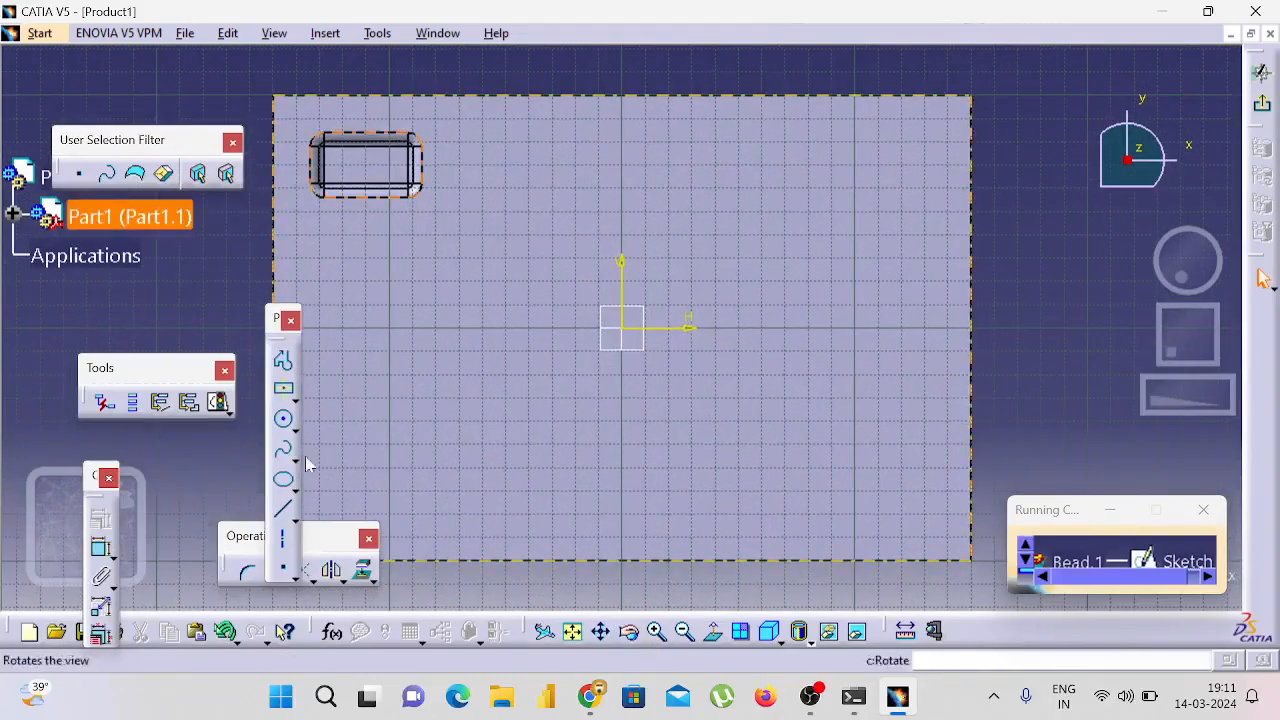
Step: Try a gently curved three-point spline beside the stamp as the bead's profile, and undo it
{"action": "left_click", "coordinate": [285, 455]}
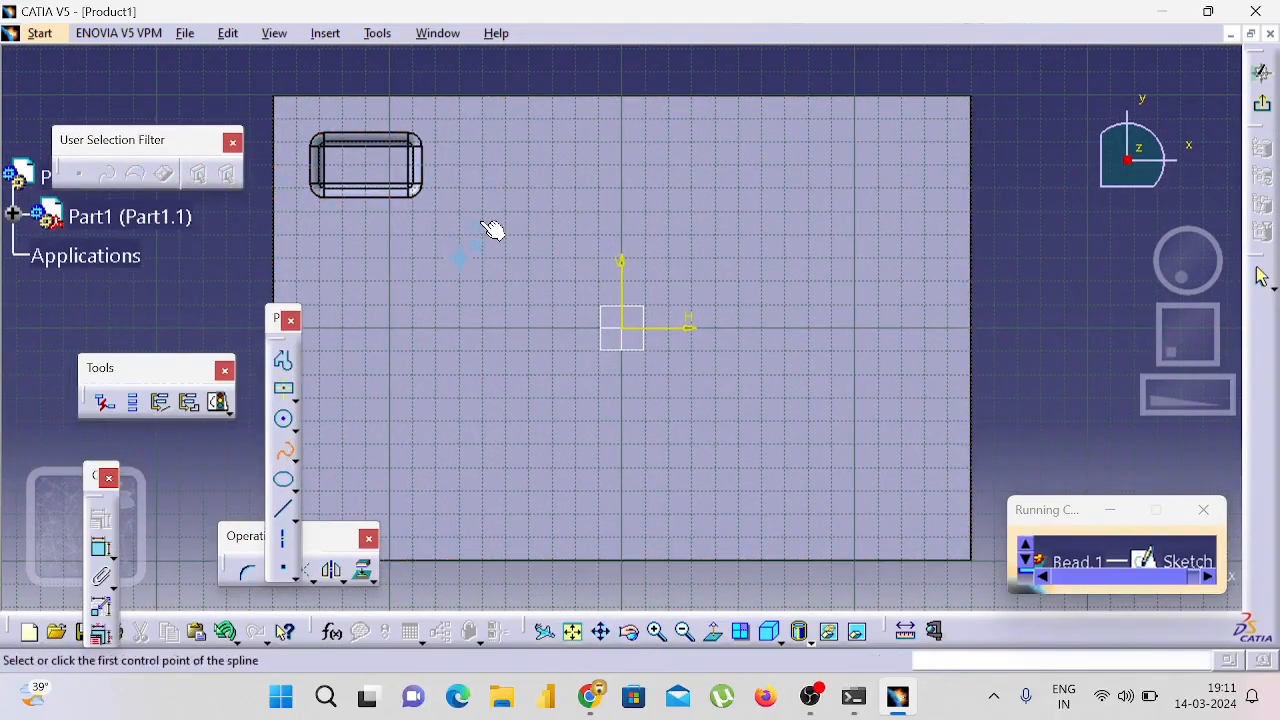
{"action": "left_click", "coordinate": [529, 143]}
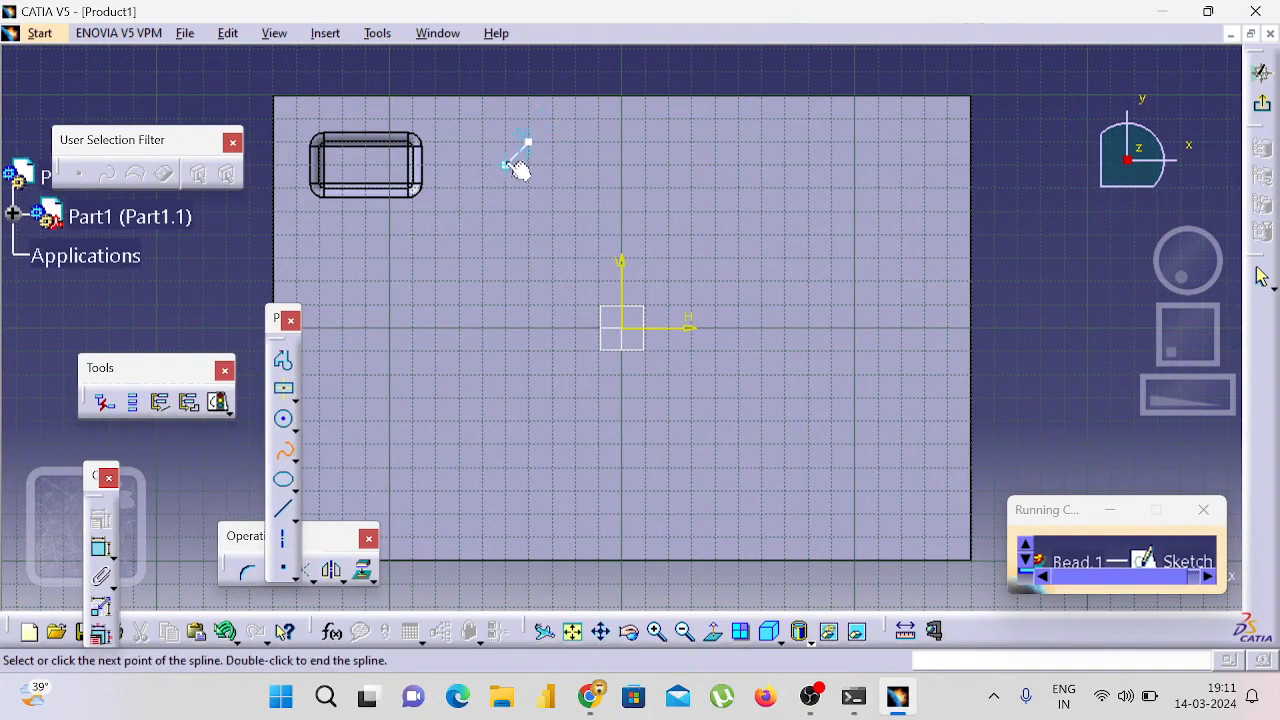
{"action": "left_click", "coordinate": [506, 188]}
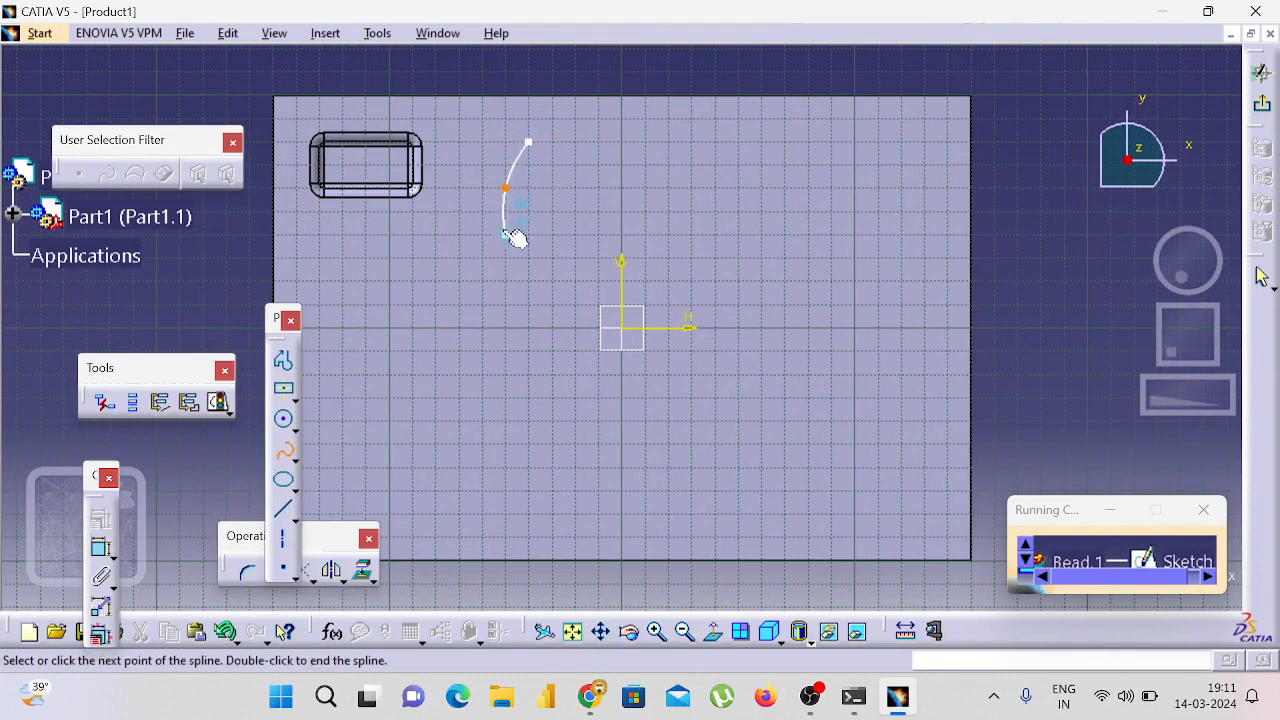
{"action": "left_click", "coordinate": [506, 234]}
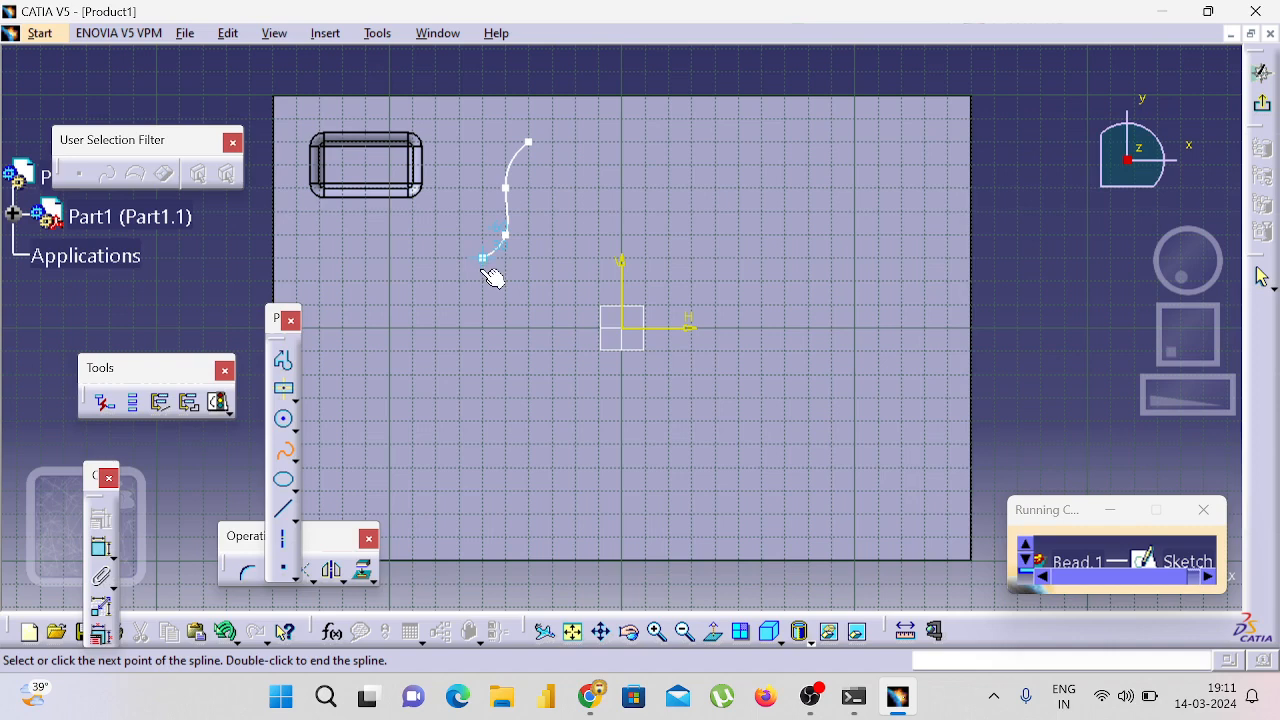
{"action": "double_click", "coordinate": [486, 268]}
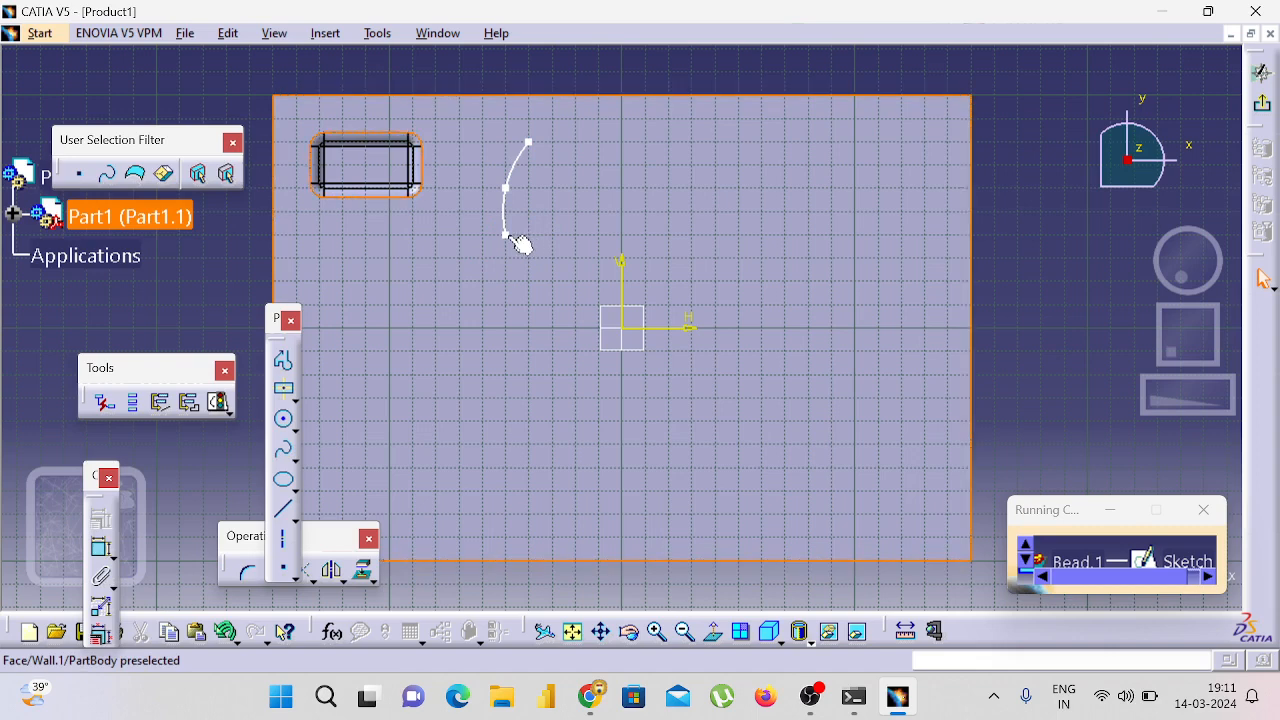
{"action": "mouse_move", "coordinate": [505, 238]}
{"action": "left_mouse_down"}
{"action": "mouse_move", "coordinate": [464, 260]}
{"action": "mouse_move", "coordinate": [460, 237]}
{"action": "mouse_move", "coordinate": [506, 235]}
{"action": "left_mouse_up"}
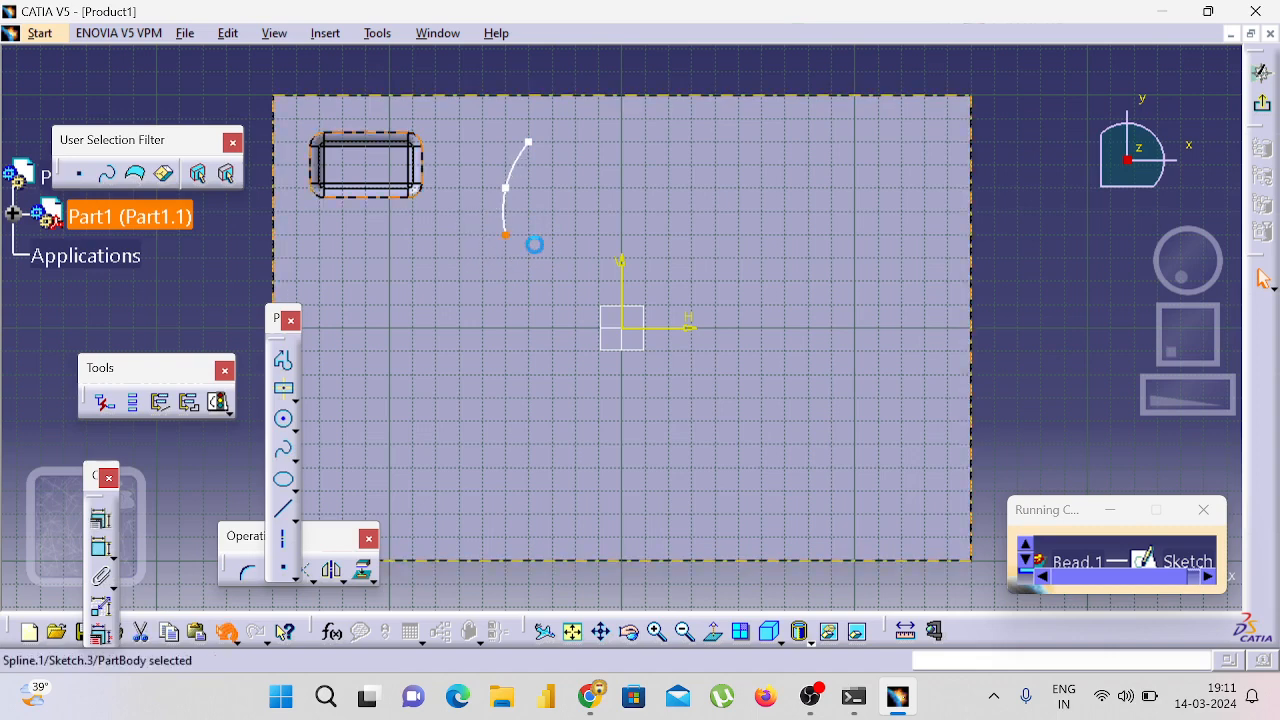
{"action": "key", "text": "ctrl+z"}
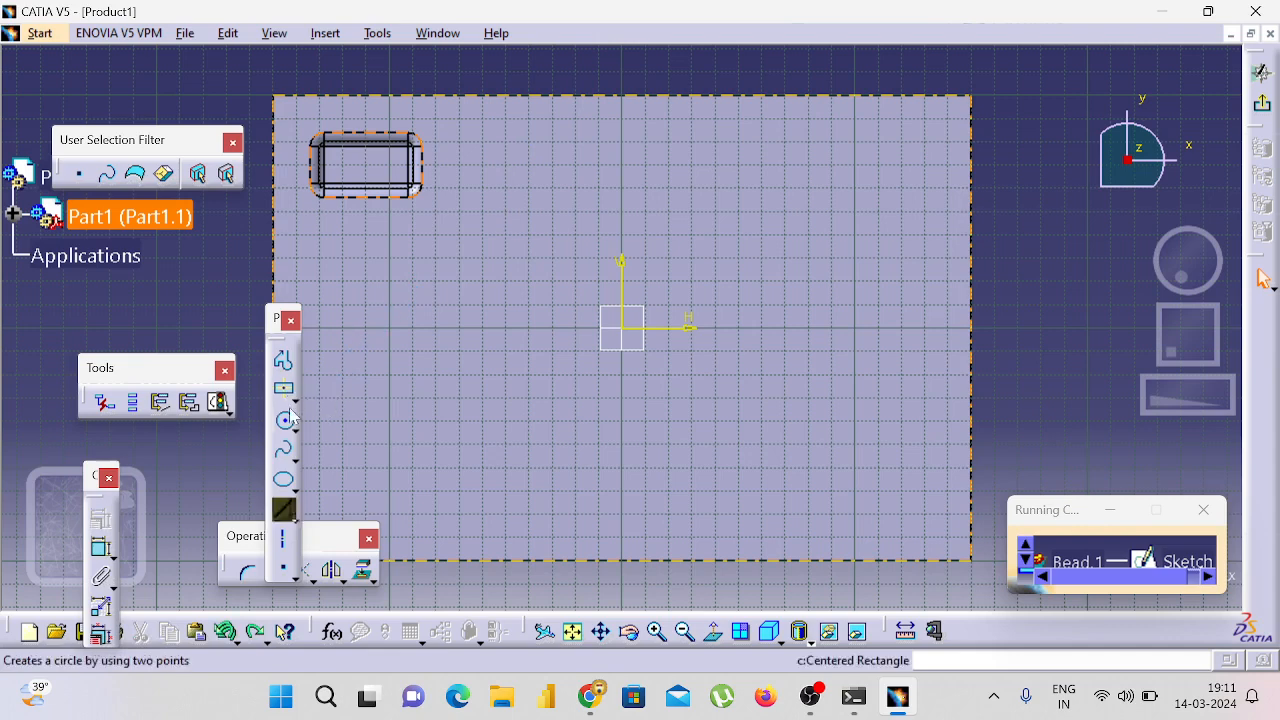
Step: Try a second three-point spline starting closer to the wall's upper edge, and delete it
{"action": "left_click", "coordinate": [284, 449]}
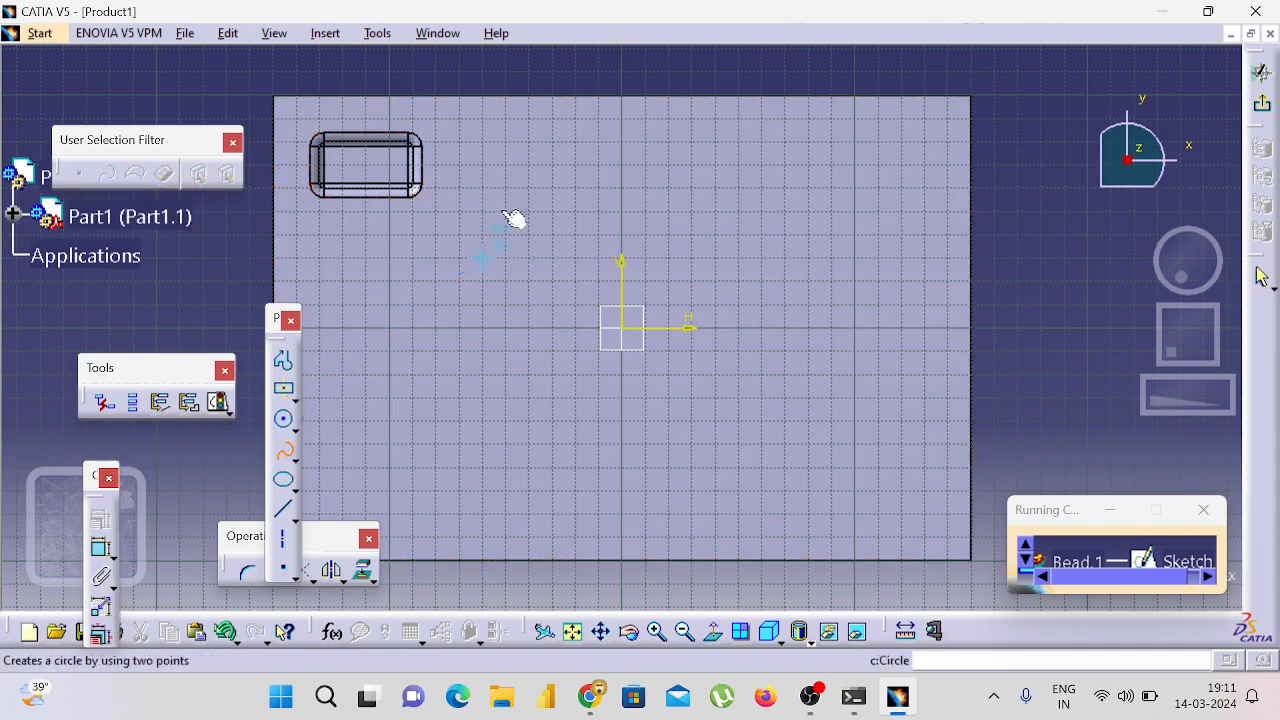
{"action": "left_click", "coordinate": [552, 119]}
{"action": "left_click", "coordinate": [529, 165]}
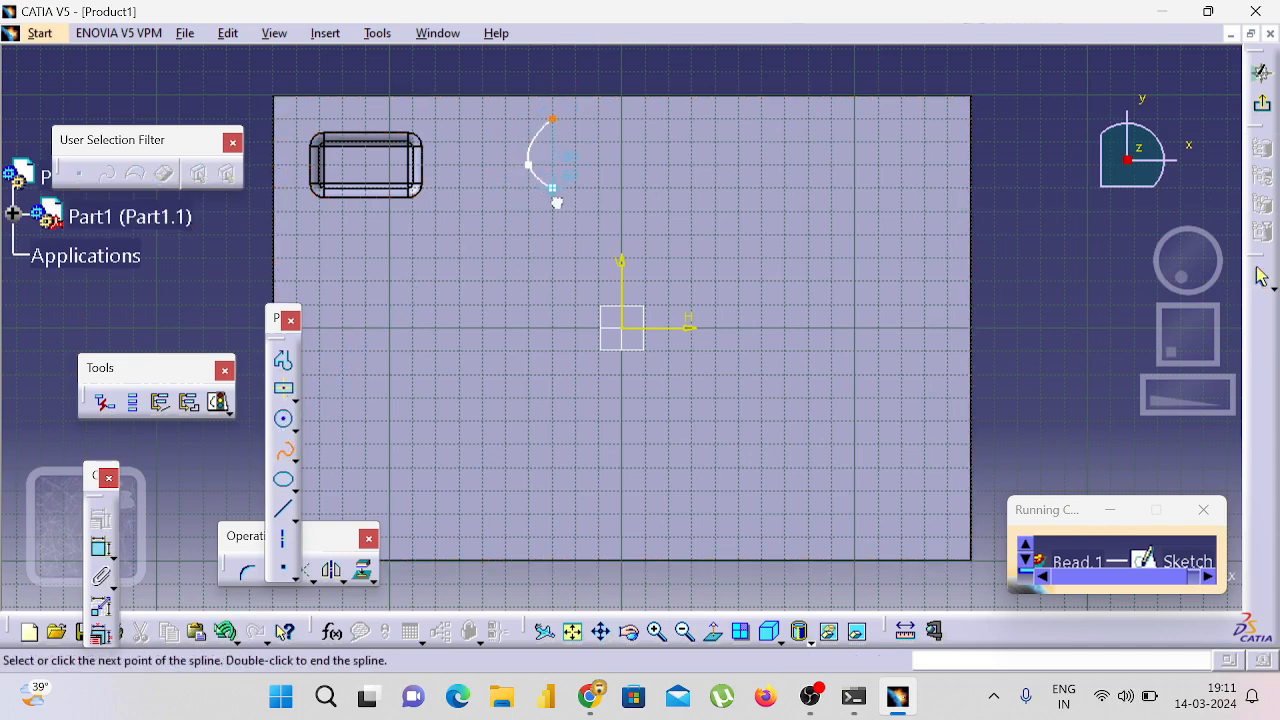
{"action": "left_click", "coordinate": [552, 188]}
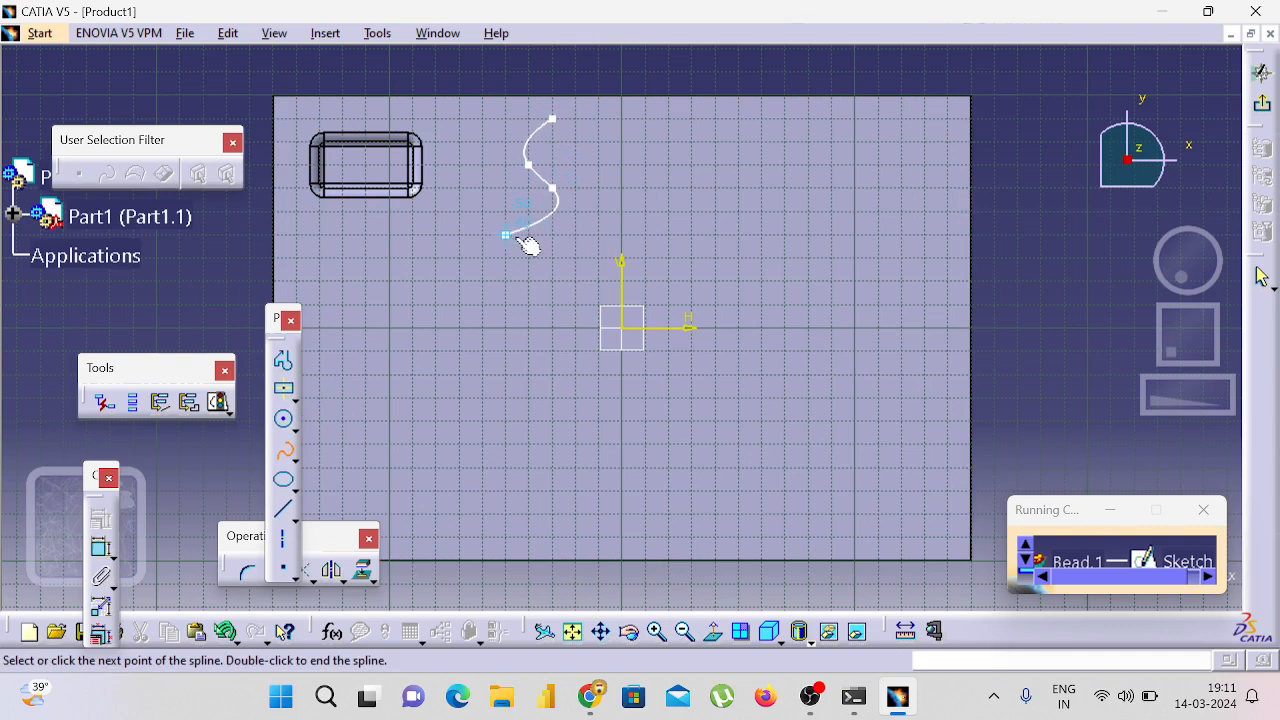
{"action": "key", "text": "Escape"}
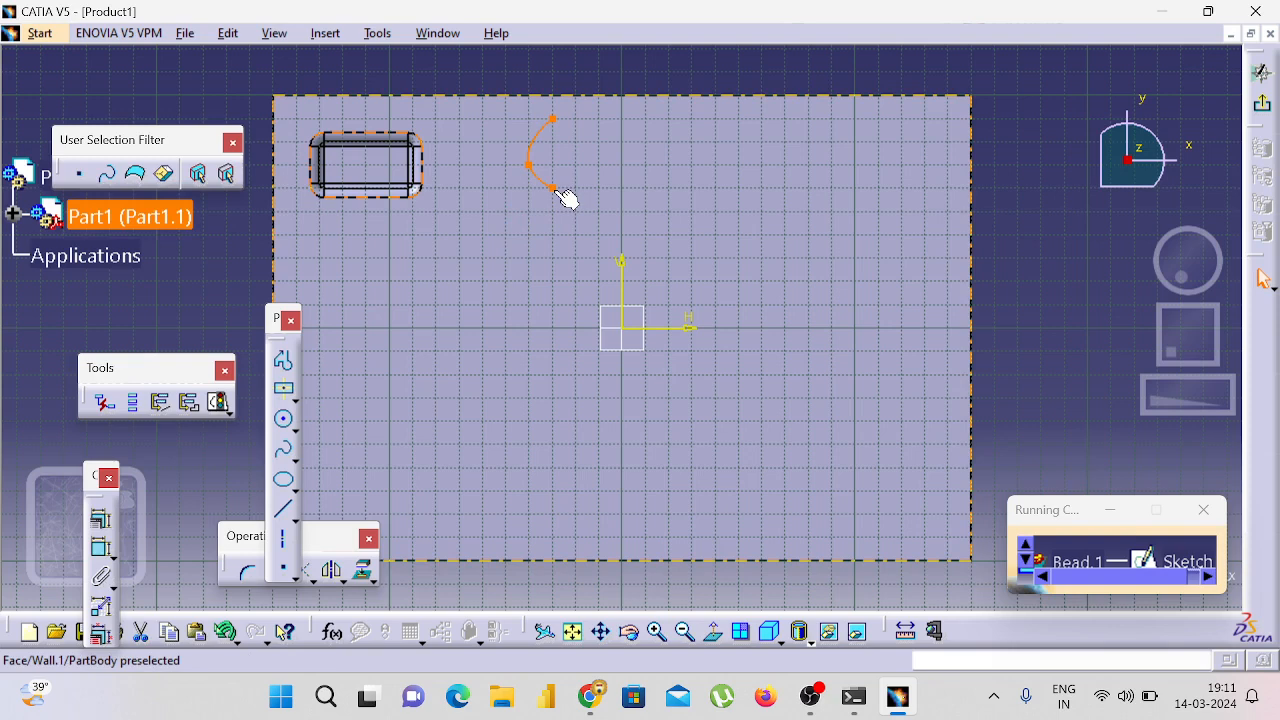
{"action": "key", "text": "Delete"}
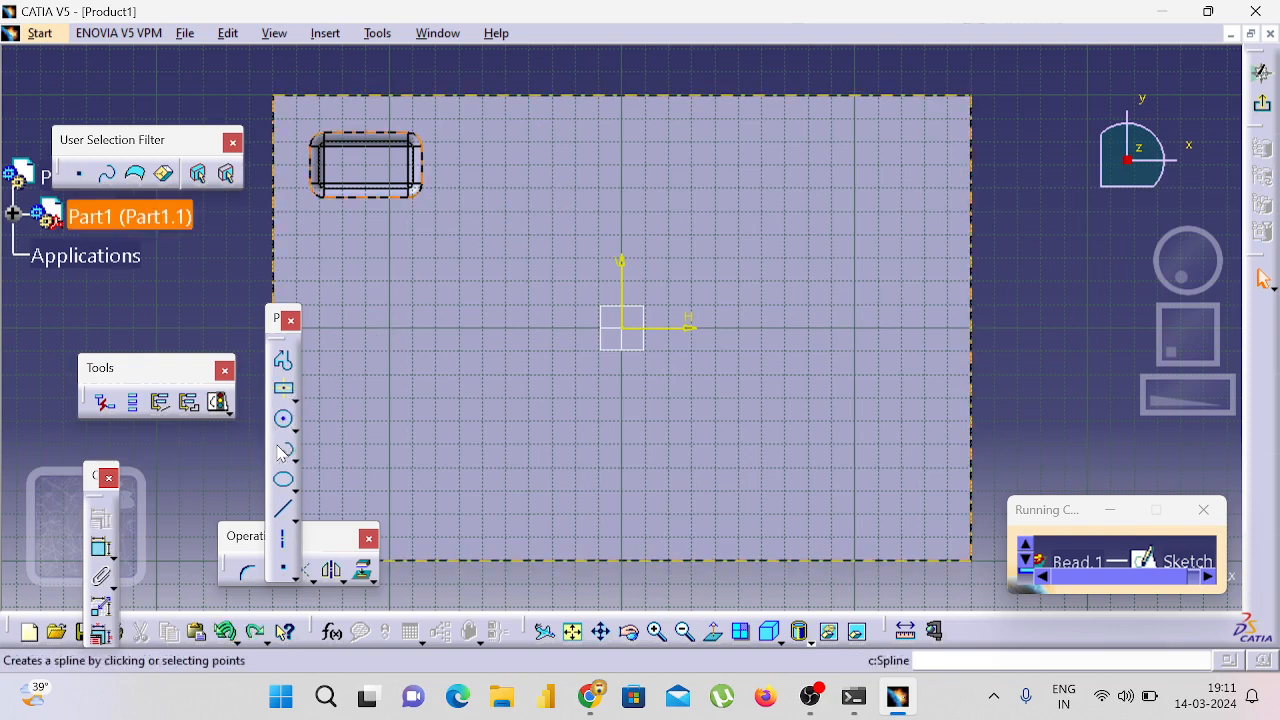
Step: Sketch an S-shaped four-point spline between the stamp and the wall's vertical centerline, and move its upper endpoint closer to the wall's upper edge
{"action": "left_click", "coordinate": [284, 453]}
{"action": "left_click", "coordinate": [548, 143]}
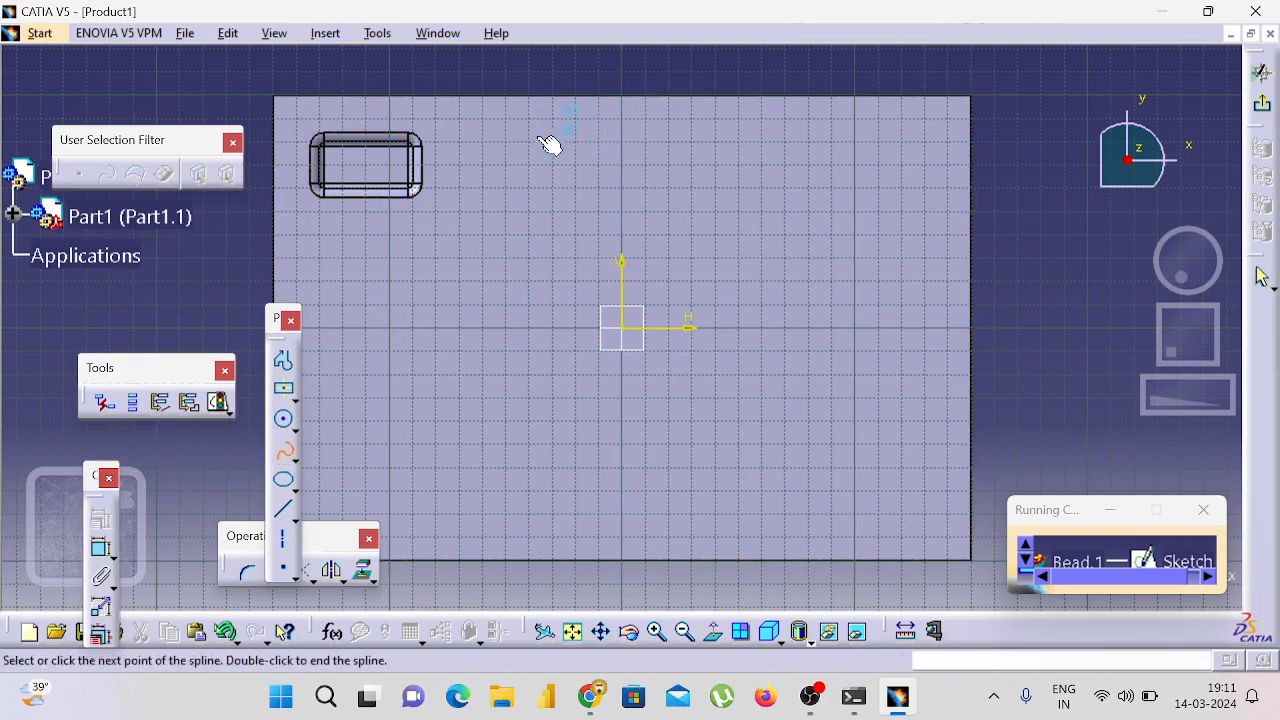
{"action": "left_click", "coordinate": [529, 165]}
{"action": "left_click", "coordinate": [553, 212]}
{"action": "left_click", "coordinate": [506, 258]}
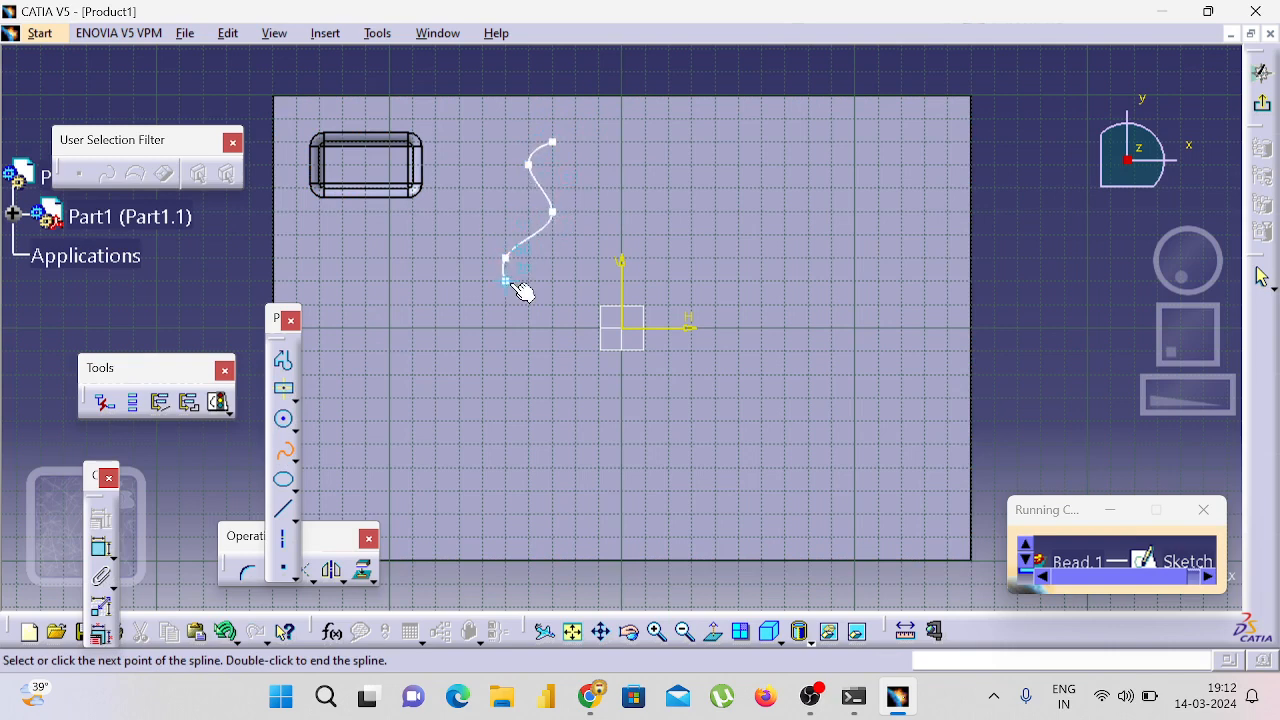
{"action": "double_click", "coordinate": [514, 285]}
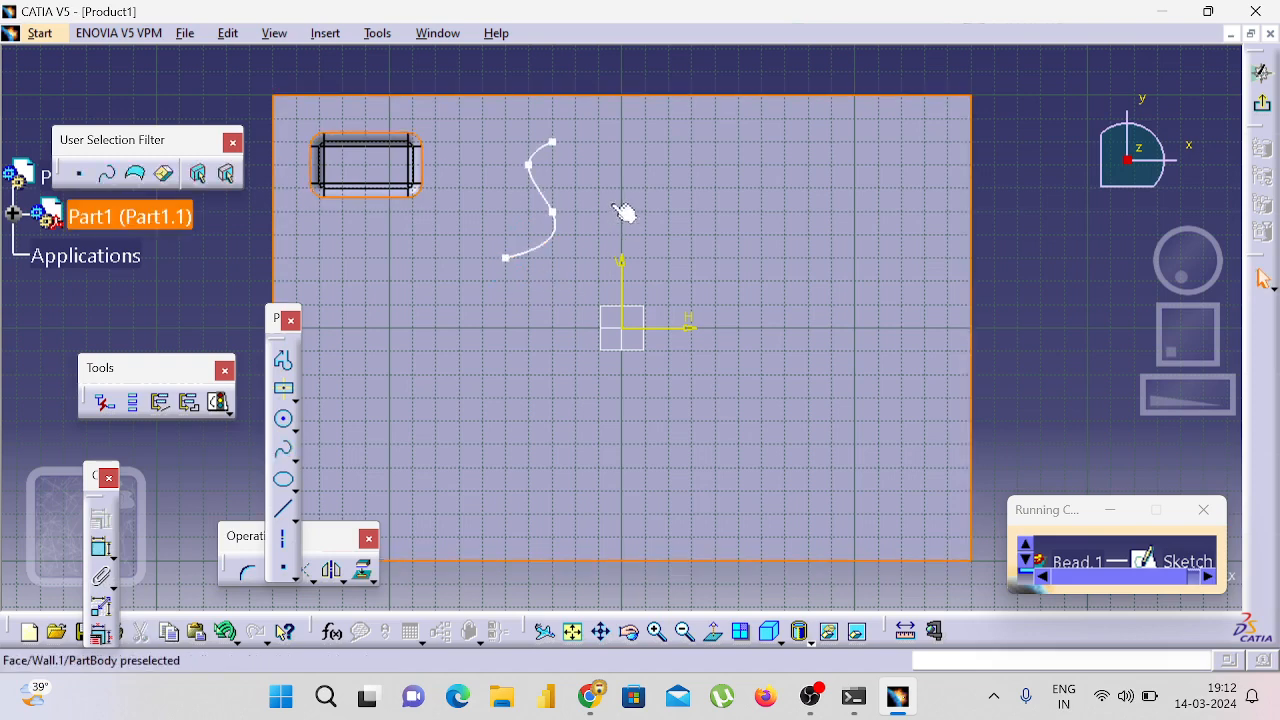
{"action": "left_click_drag", "start_coordinate": [553, 142], "coordinate": [563, 129]}
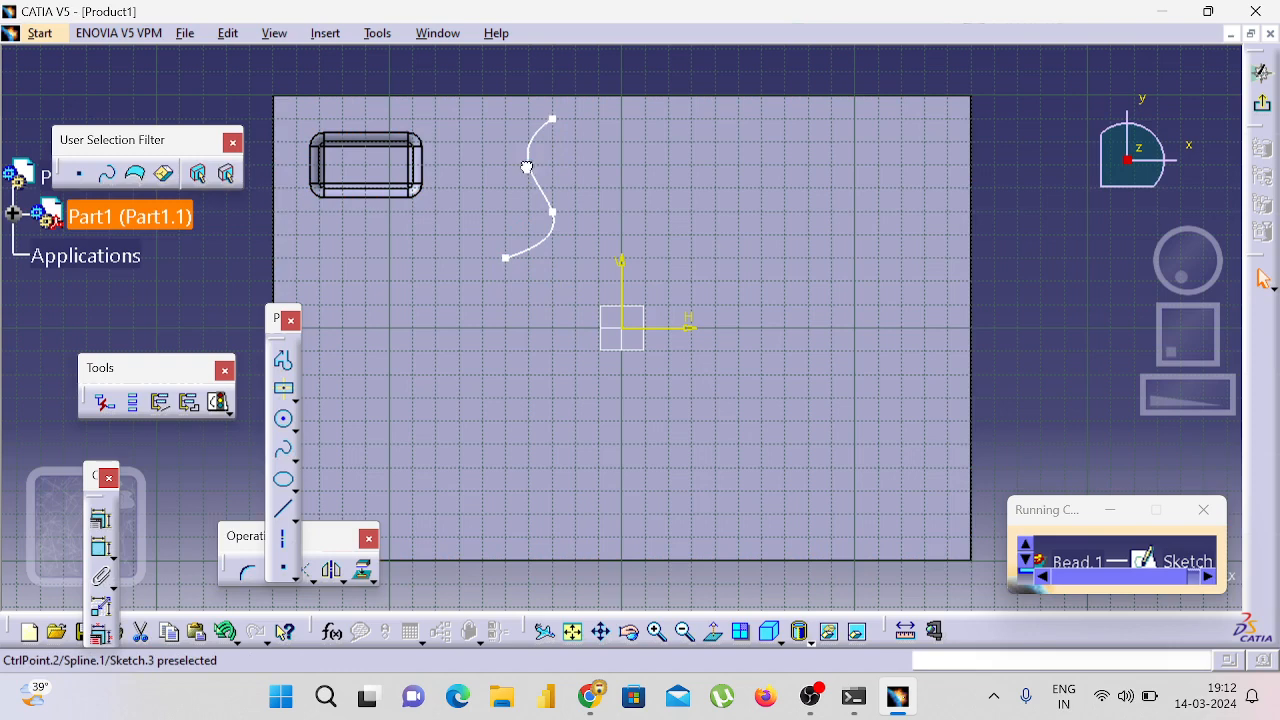
Step: Shift the S-spline's second point closer to the stamp to widen the upper curve, and exit the sketch
{"action": "left_click_drag", "start_coordinate": [527, 168], "coordinate": [506, 165]}
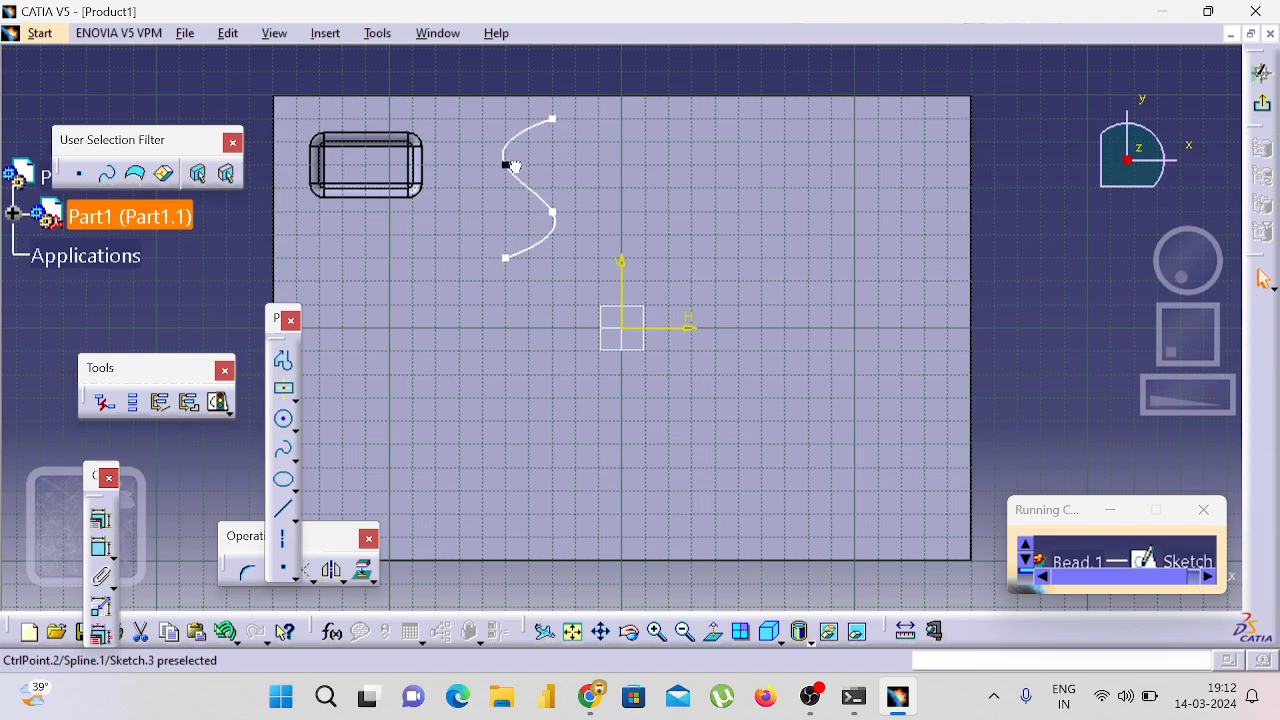
{"action": "left_click", "coordinate": [613, 188]}
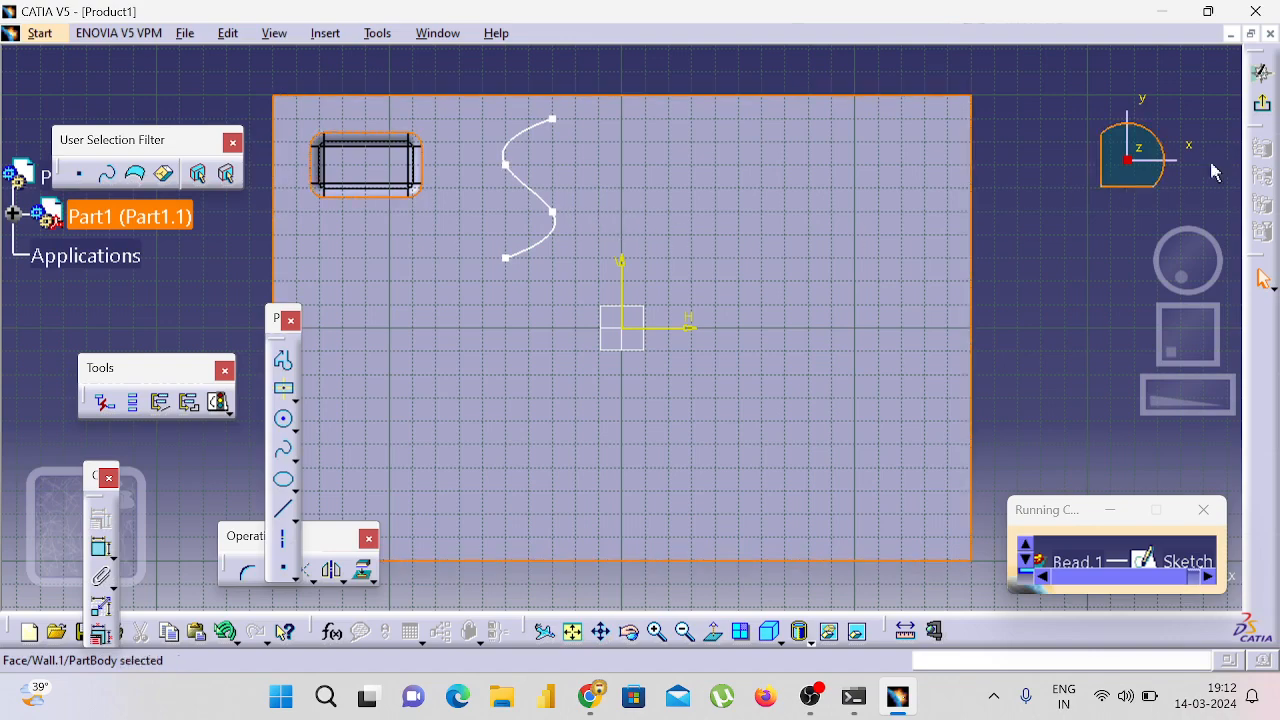
{"action": "left_click", "coordinate": [1262, 103]}
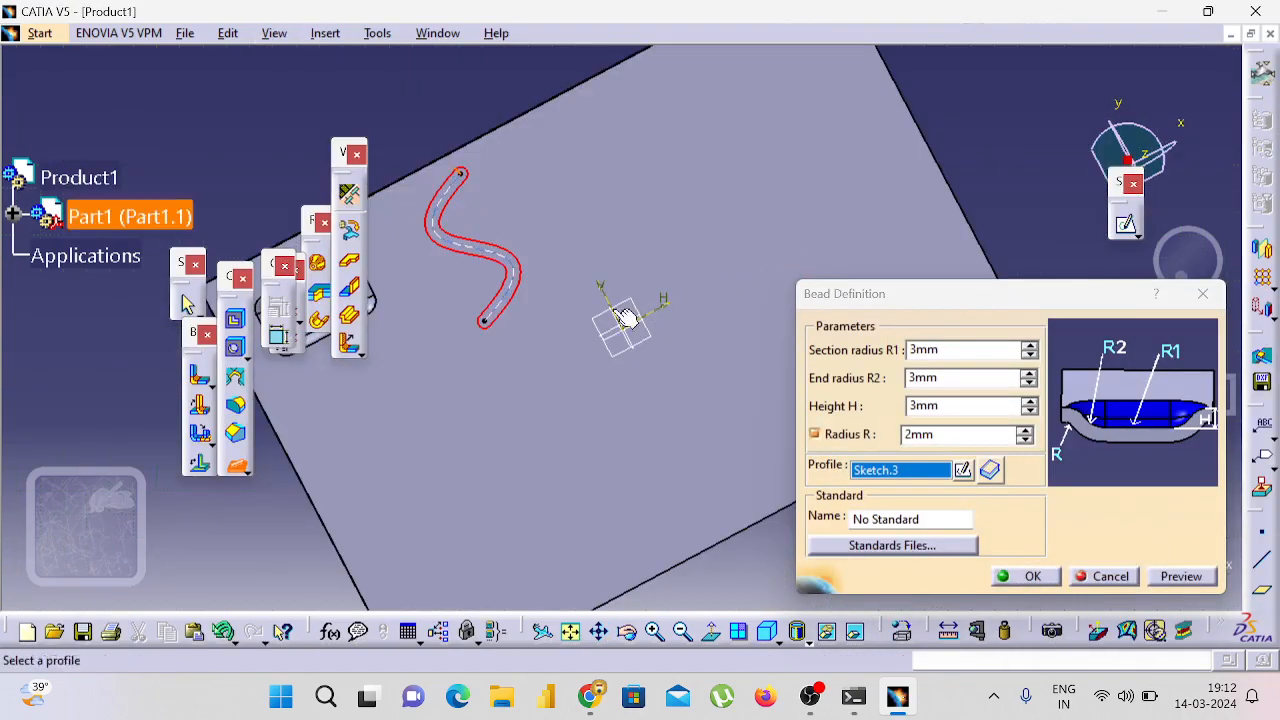
Step: Try the bead with a 5 mm section radius, 4 mm end radius and 4 mm height, and cancel it
{"action": "left_click", "coordinate": [1029, 345]}
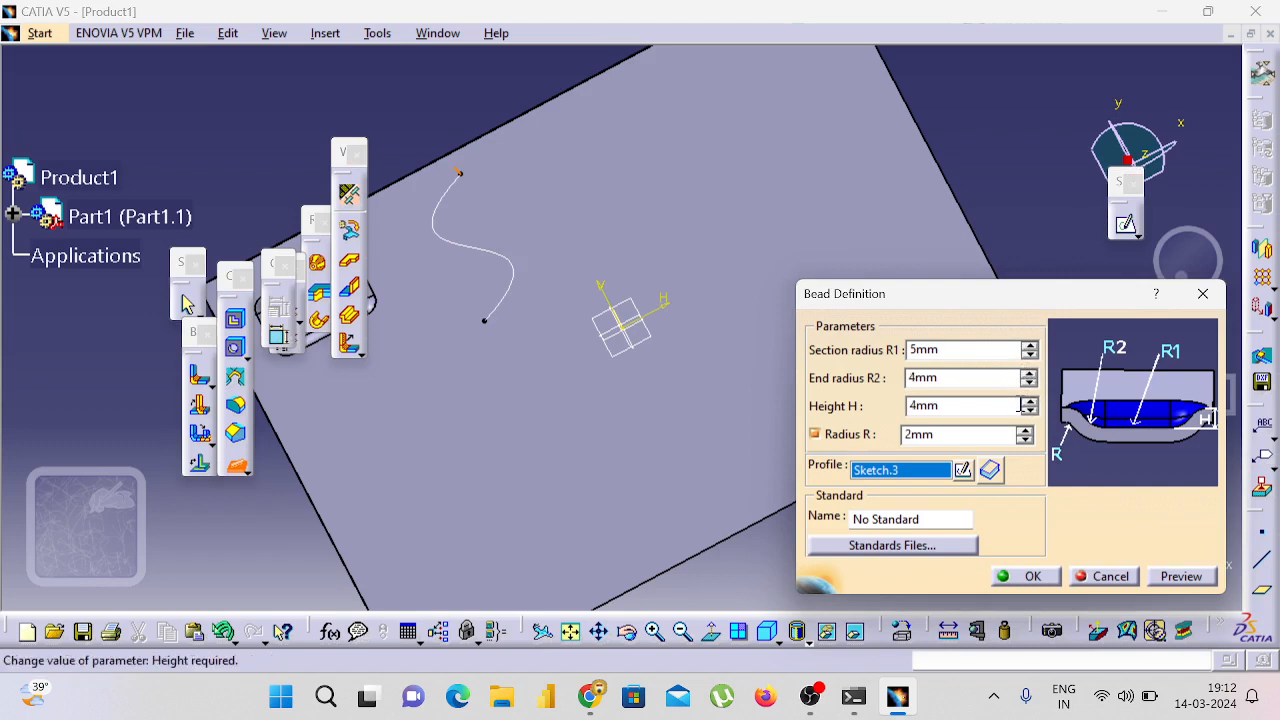
{"action": "left_click", "coordinate": [1181, 576]}
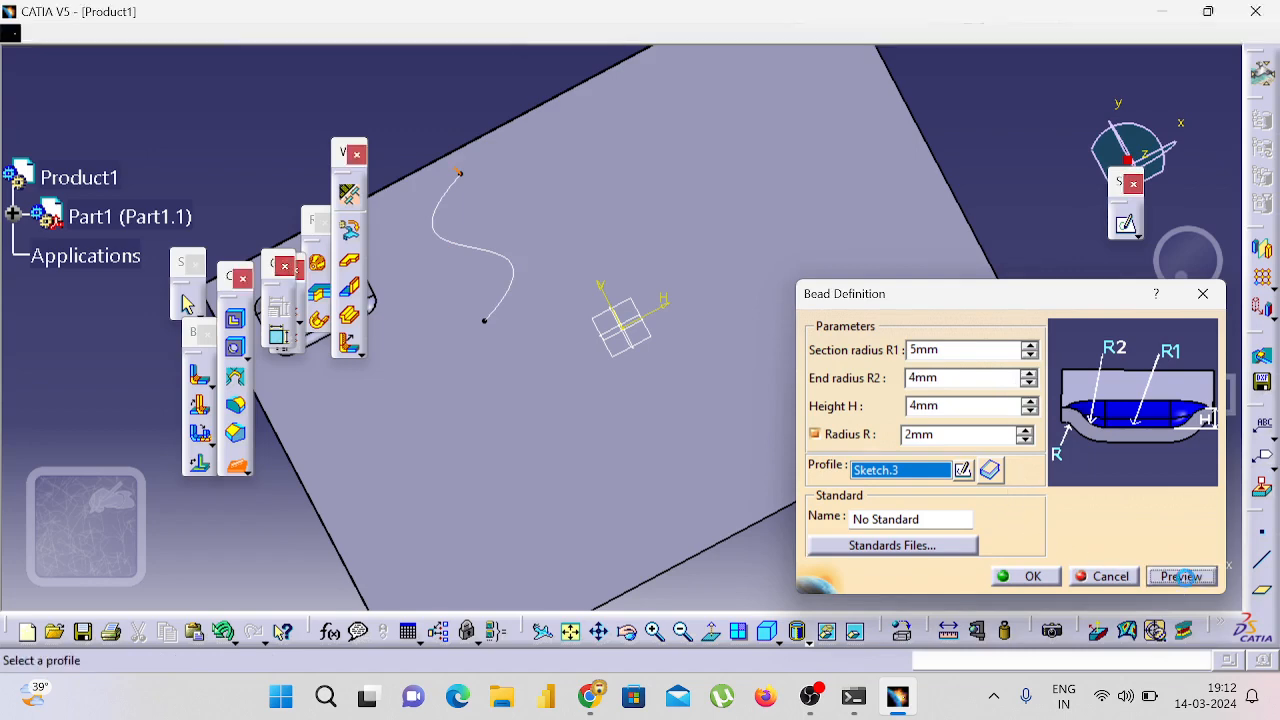
{"action": "left_click", "coordinate": [788, 405]}
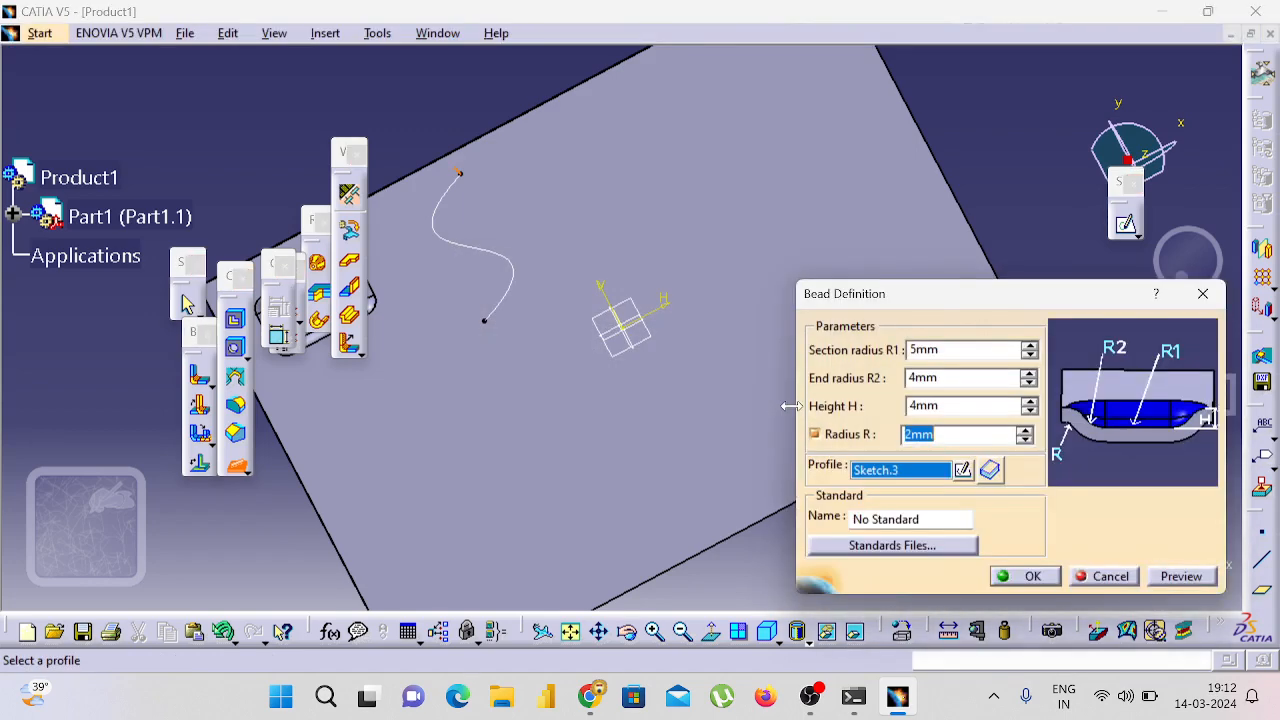
{"action": "left_click", "coordinate": [1203, 293]}
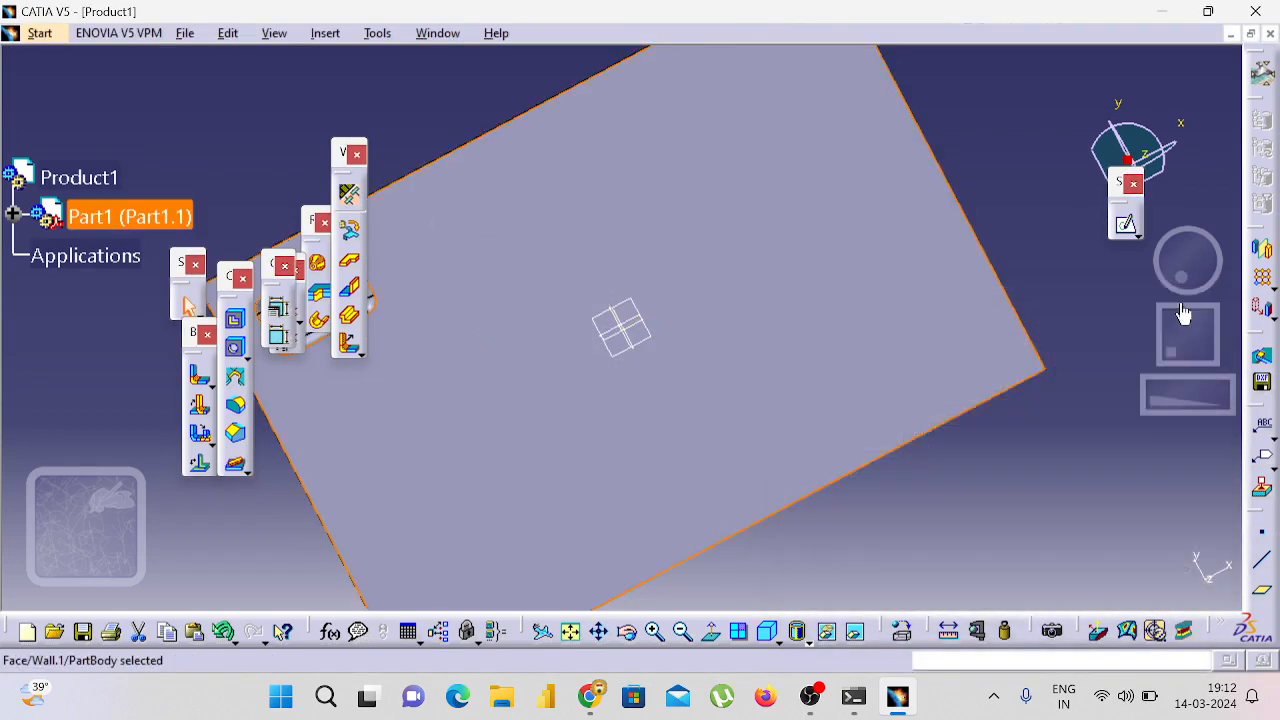
Step: Restart the Bead and open a new profile sketch on the wall's large face
{"action": "left_click", "coordinate": [338, 412]}
{"action": "left_click", "coordinate": [239, 467]}
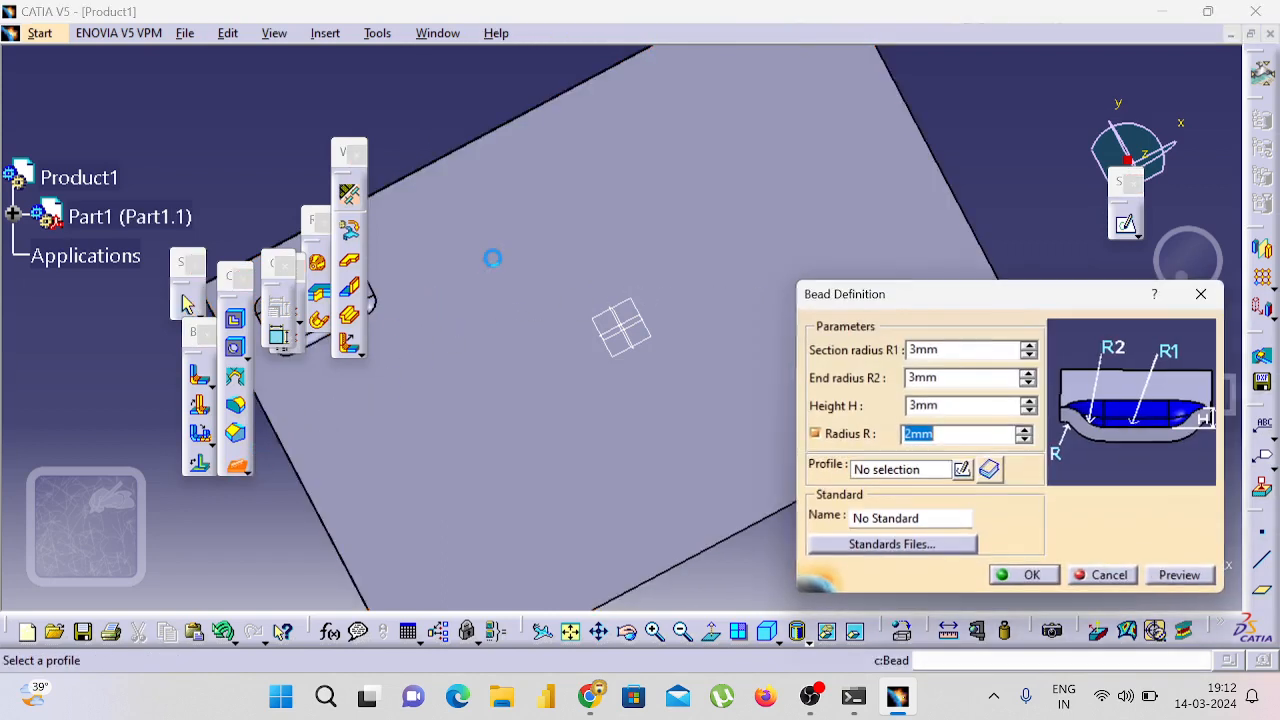
{"action": "left_click", "coordinate": [961, 470]}
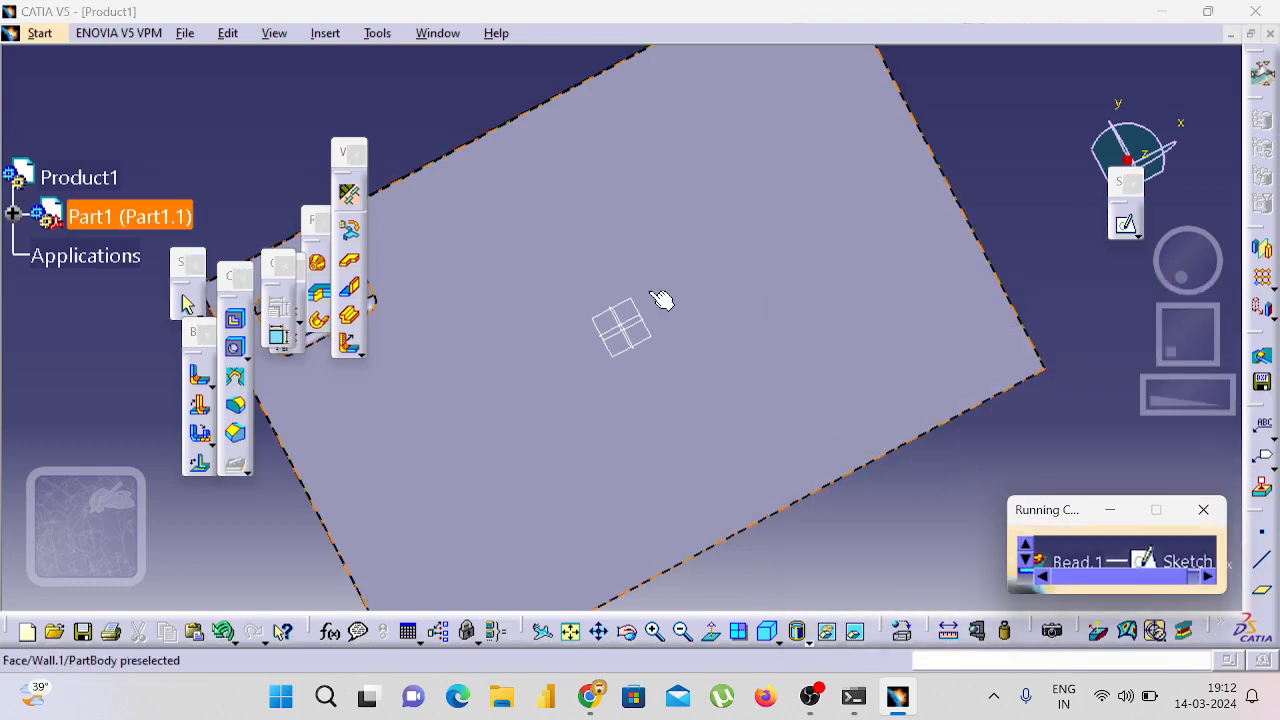
{"action": "left_click", "coordinate": [660, 300]}
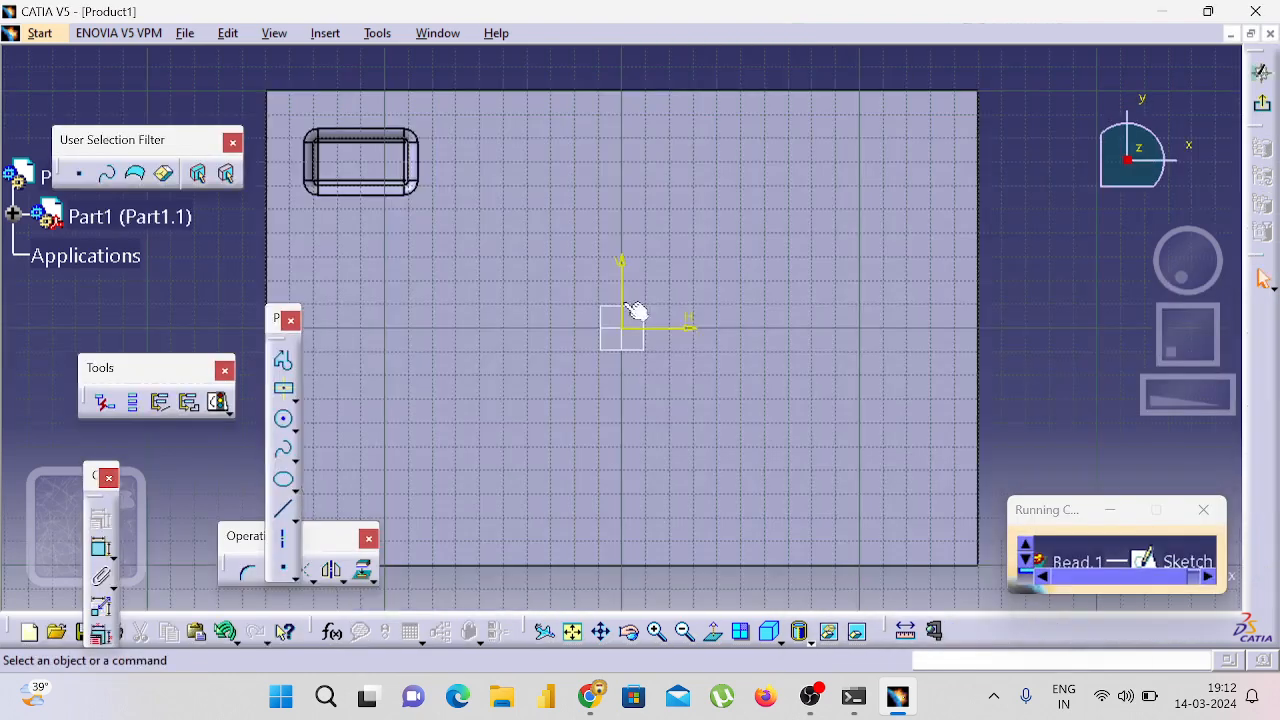
Step: Sketch a wavy five-point spline beside the stamp, running from near the wall's upper edge down past the stamp
{"action": "left_click", "coordinate": [283, 449]}
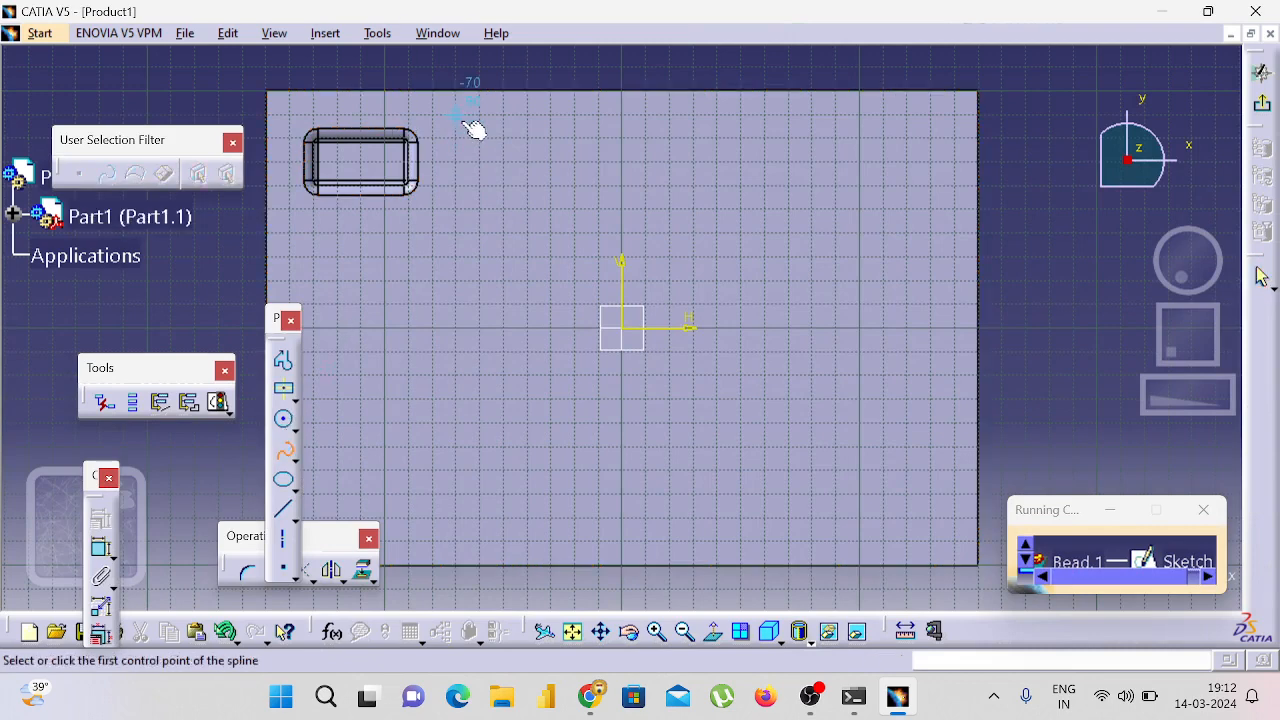
{"action": "left_click", "coordinate": [456, 114]}
{"action": "left_click", "coordinate": [480, 160]}
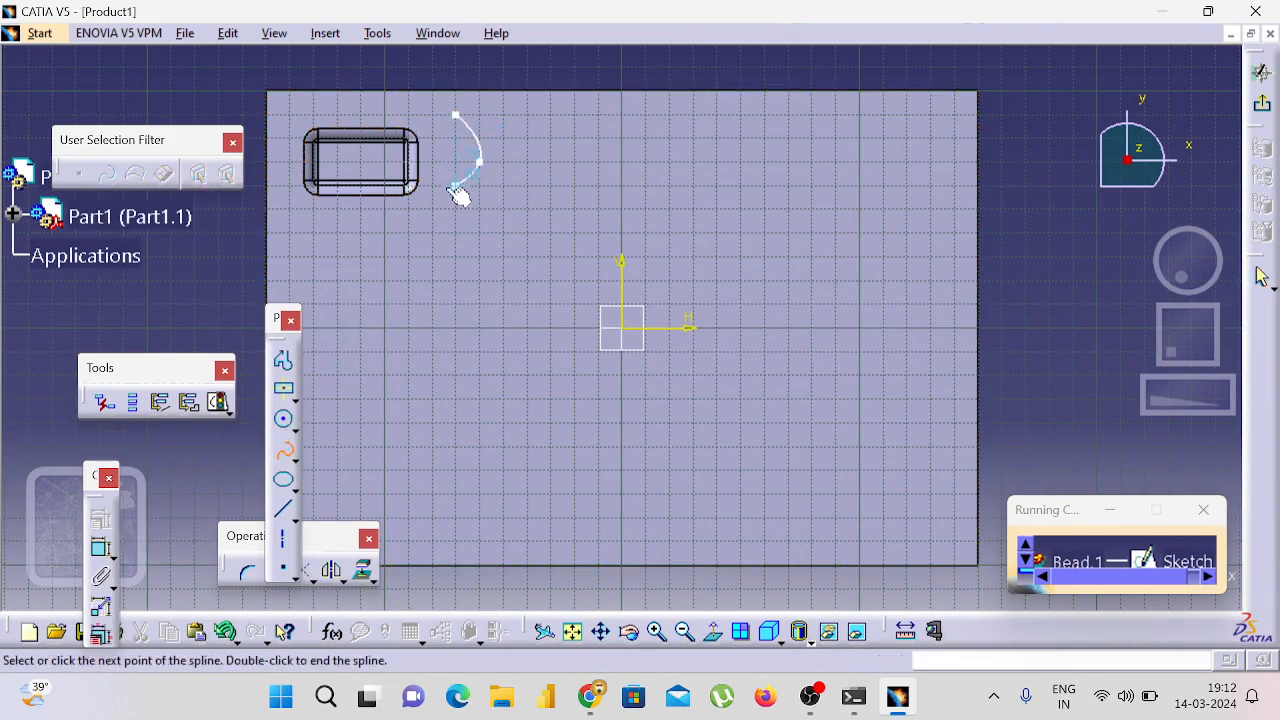
{"action": "left_click", "coordinate": [456, 186]}
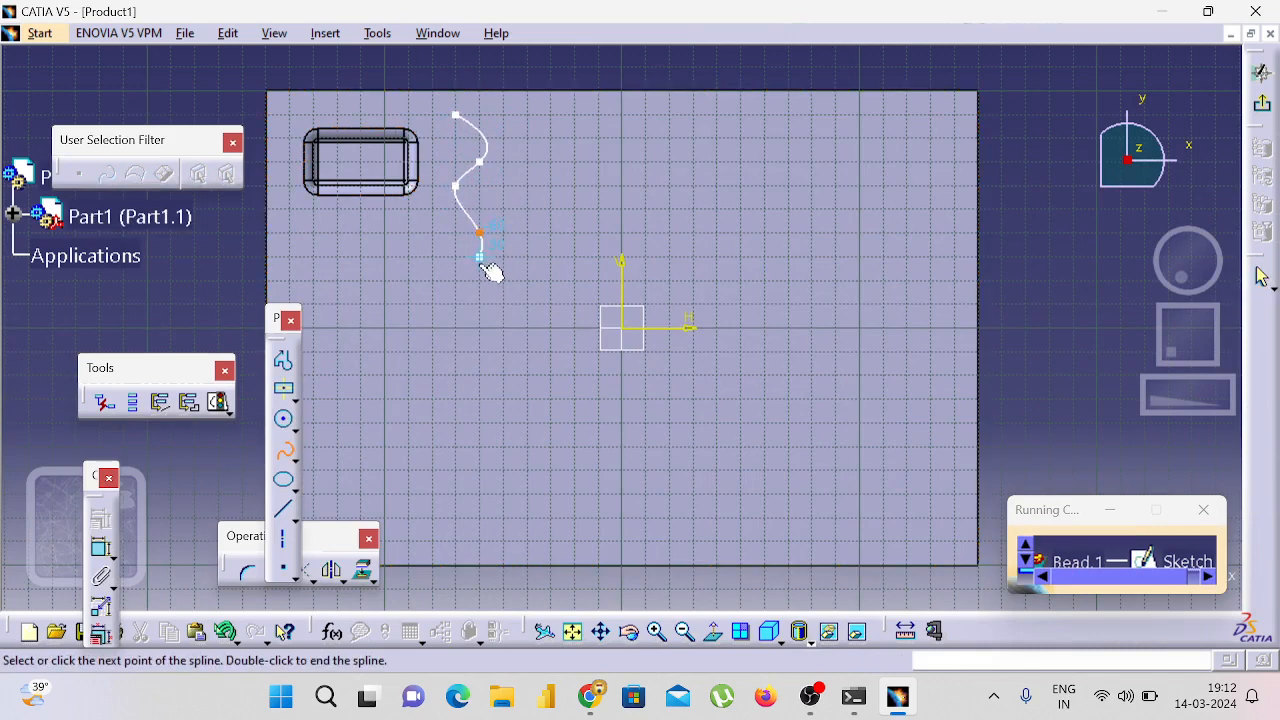
{"action": "left_click", "coordinate": [481, 233]}
{"action": "double_click", "coordinate": [456, 281]}
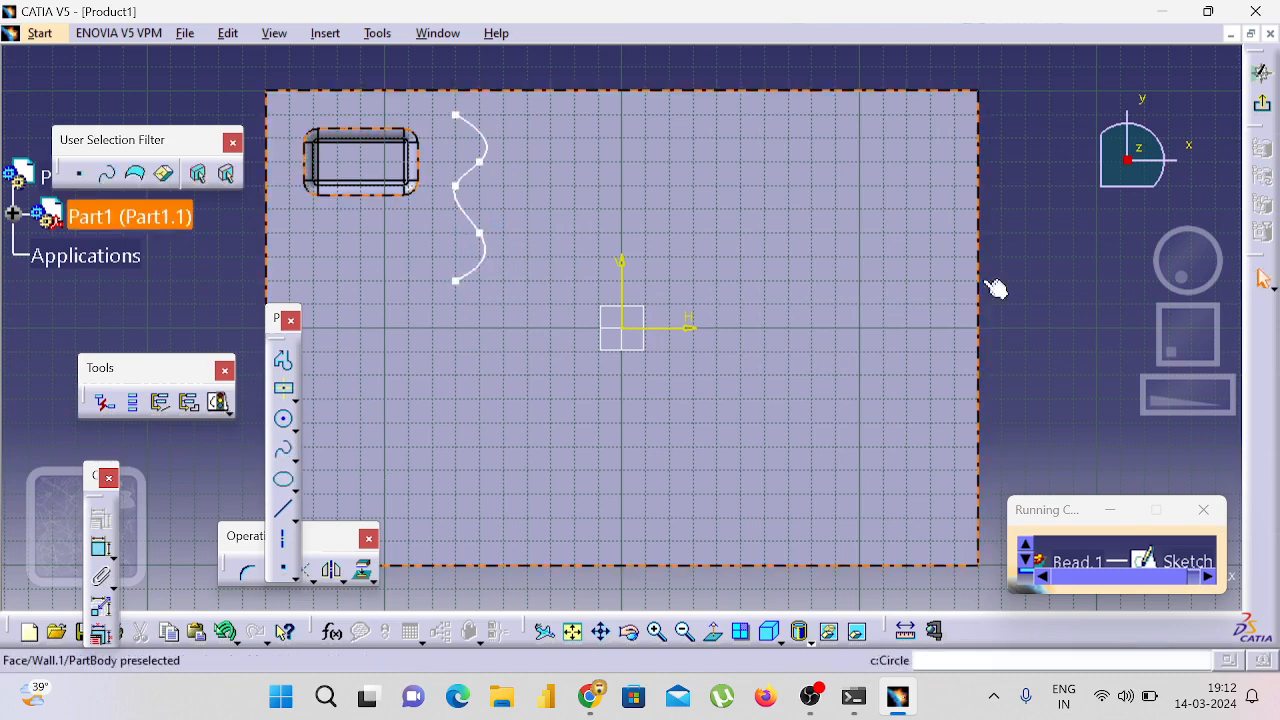
Step: Exit the sketch, preview and create the bead with section radius, end radius and height of 3 mm and radius R of 2 mm
{"action": "left_click", "coordinate": [1260, 105]}
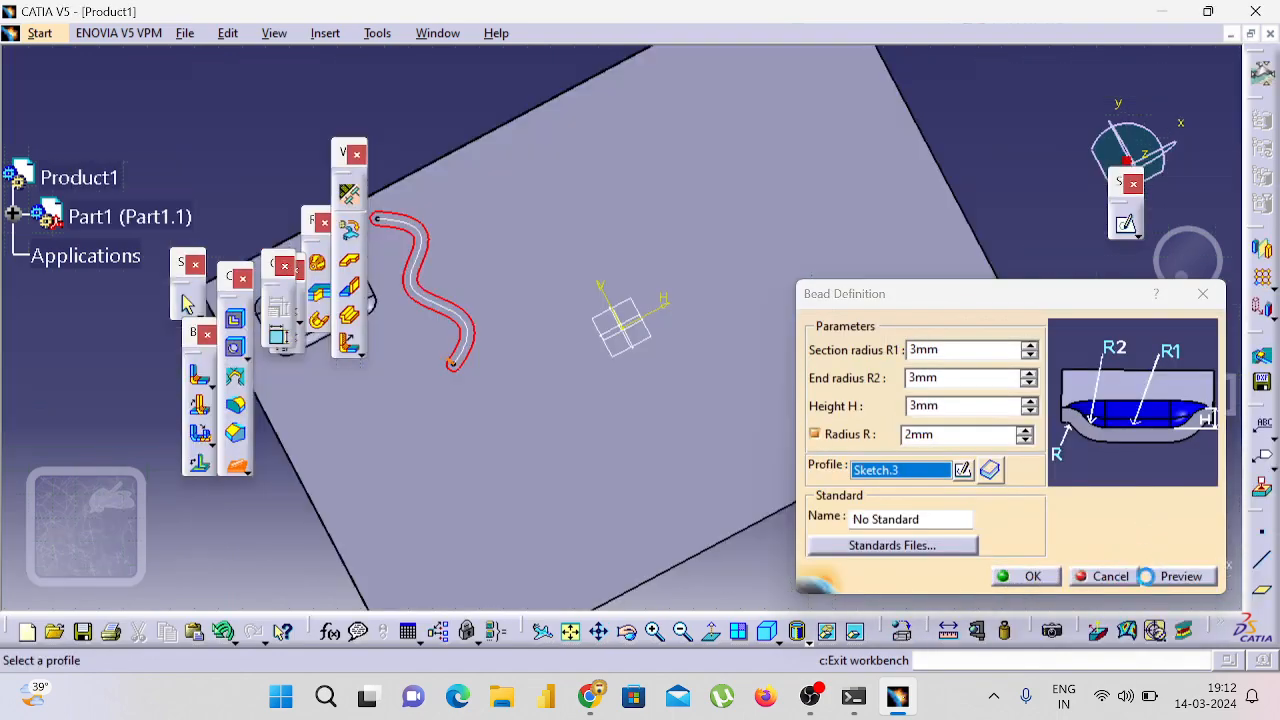
{"action": "left_click", "coordinate": [1182, 577]}
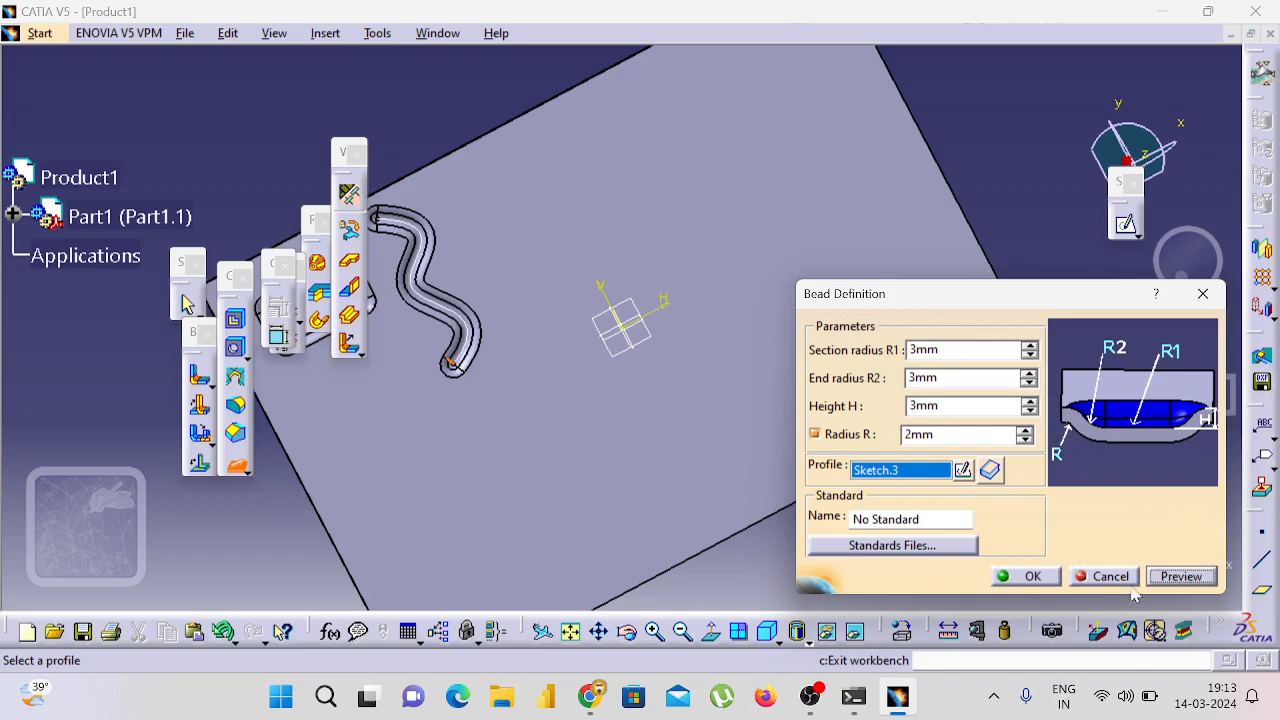
{"action": "left_click", "coordinate": [1038, 578]}
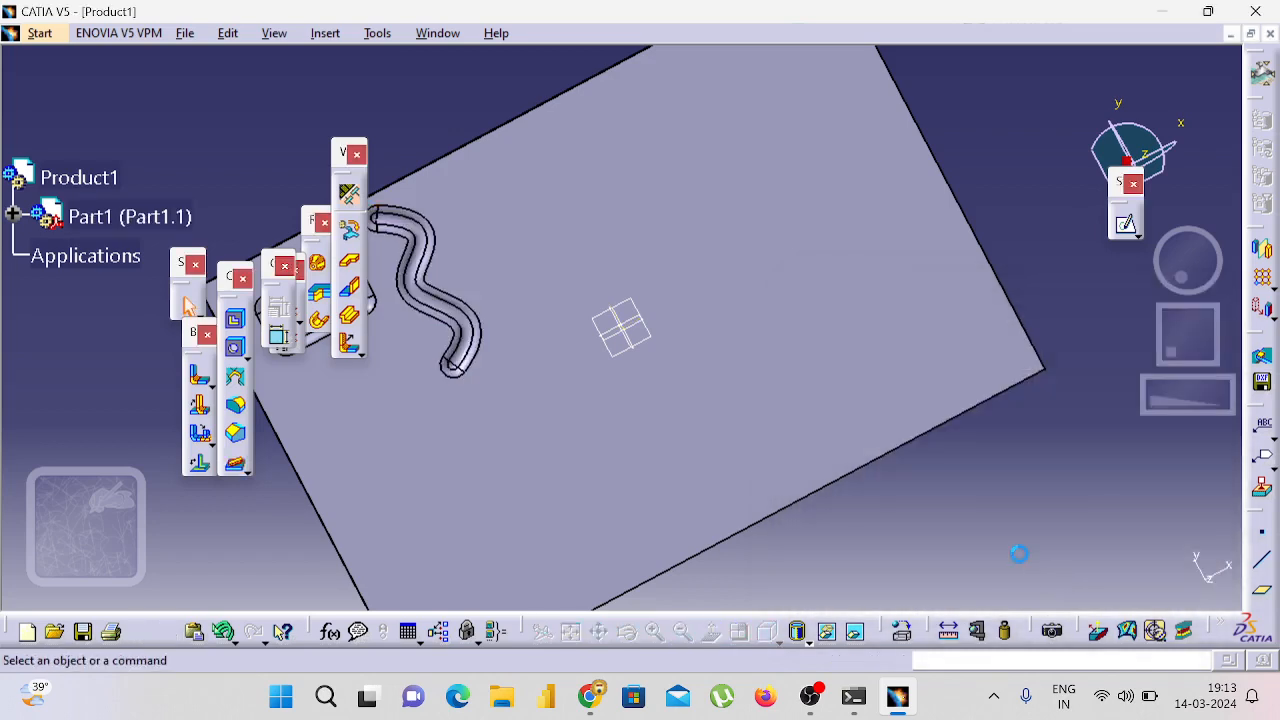
Step: Start a Curve Stamp and open its profile sketch on the wall's large face
{"action": "middle_click_drag", "start_coordinate": [1012, 548], "coordinate": [837, 580]}
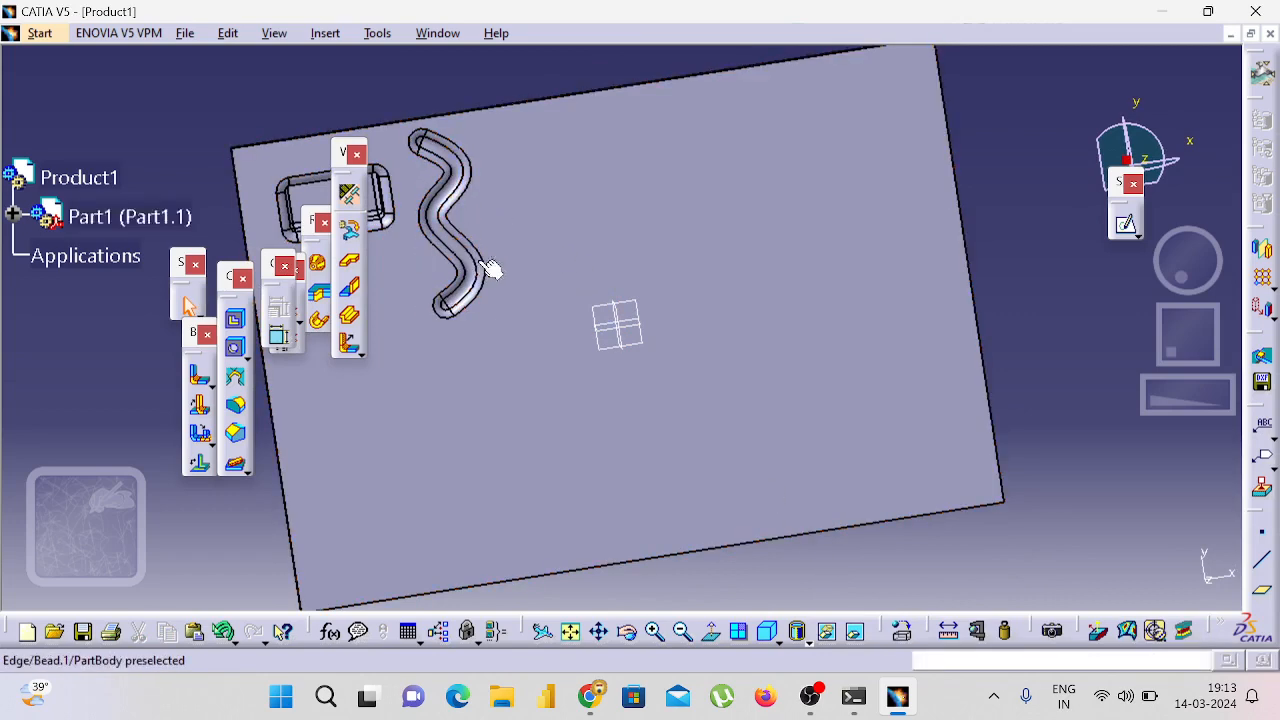
{"action": "middle_click_drag", "start_coordinate": [983, 206], "coordinate": [846, 320]}
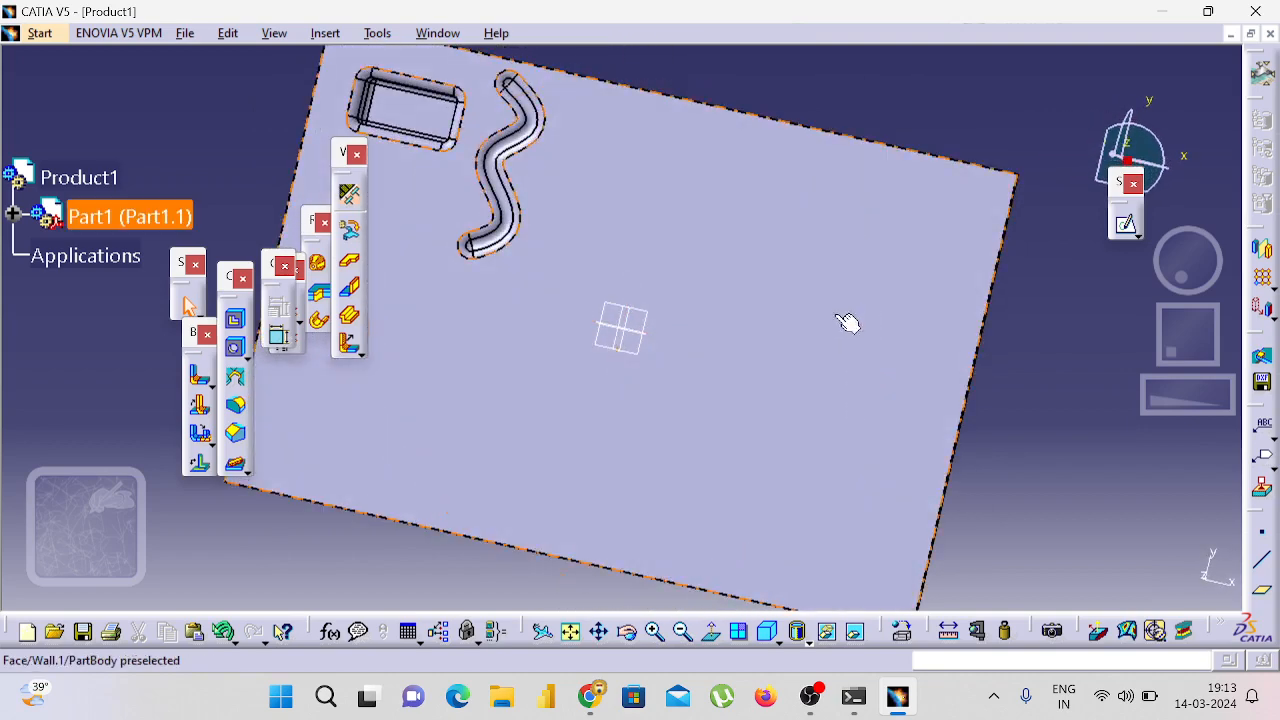
{"action": "left_click", "coordinate": [238, 432]}
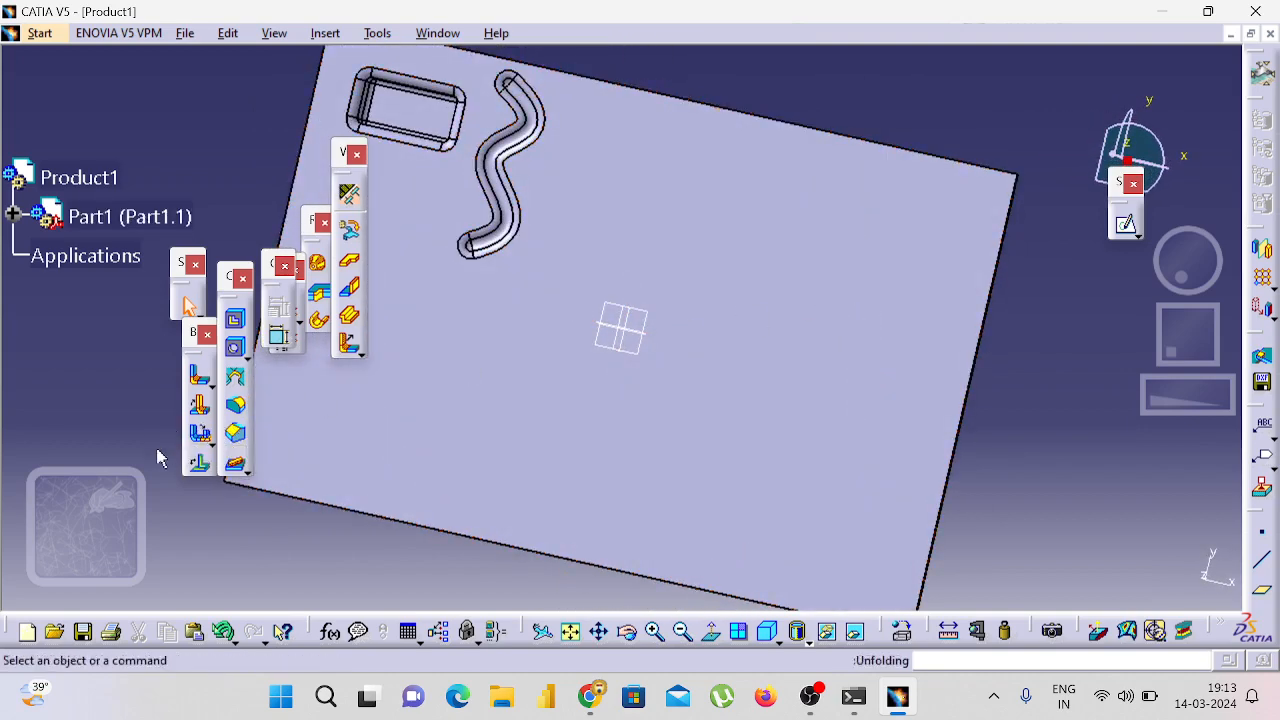
{"action": "left_click", "coordinate": [241, 466]}
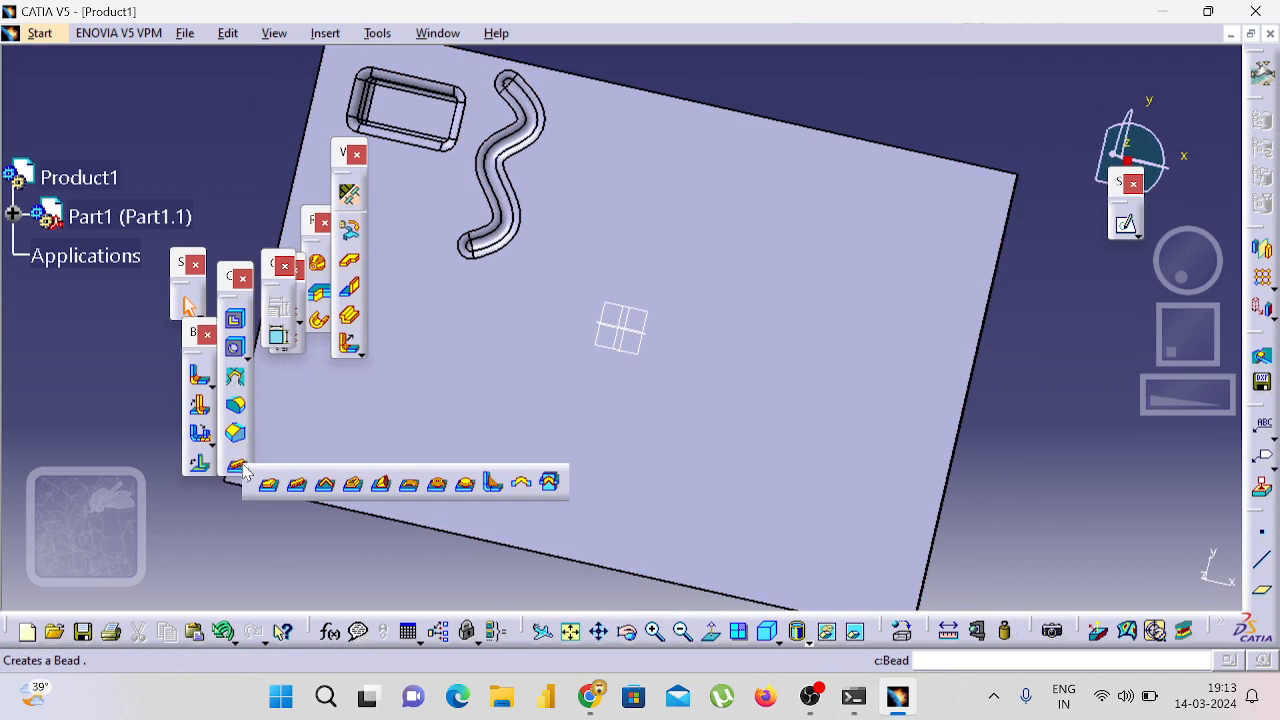
{"action": "left_click", "coordinate": [327, 487]}
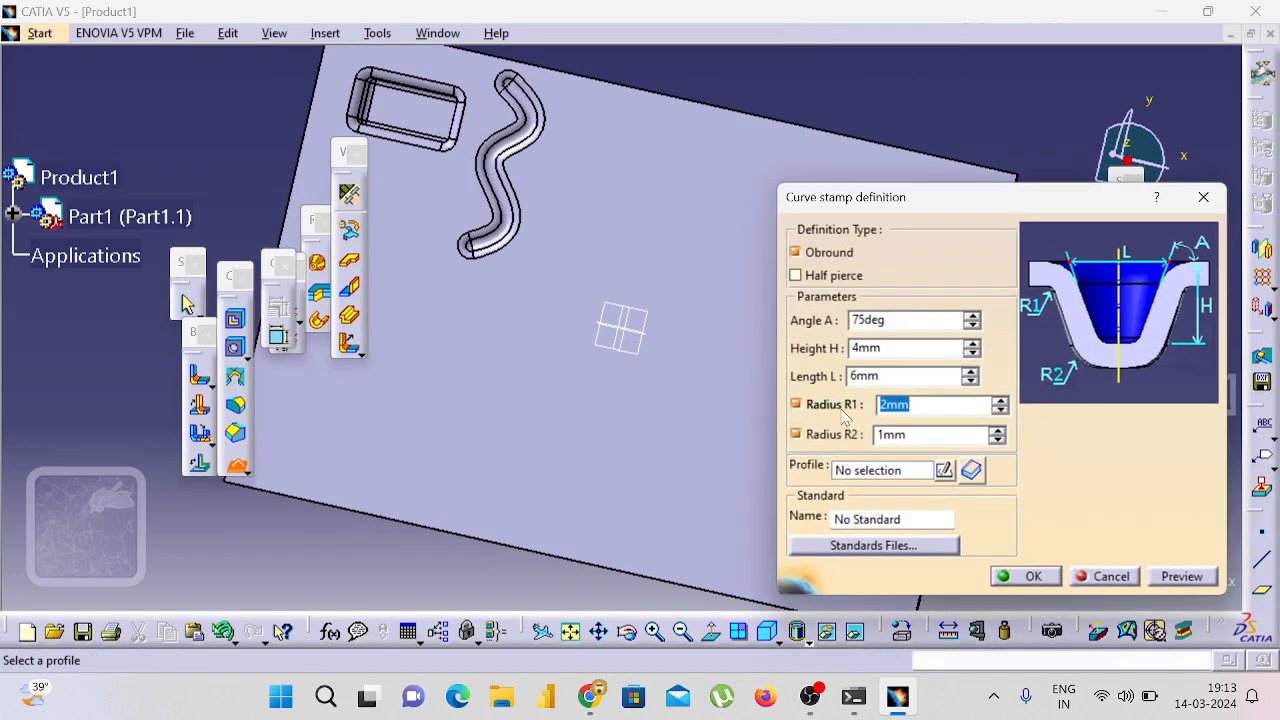
{"action": "left_click", "coordinate": [944, 470]}
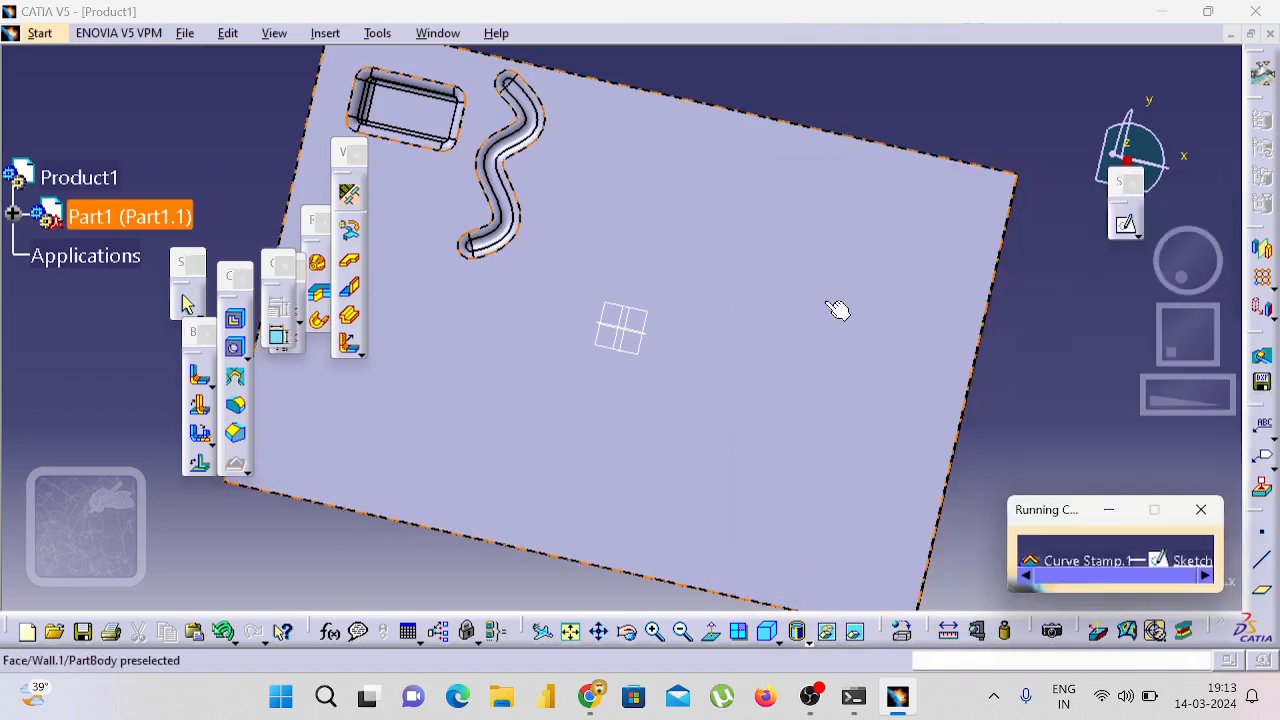
{"action": "left_click", "coordinate": [676, 208]}
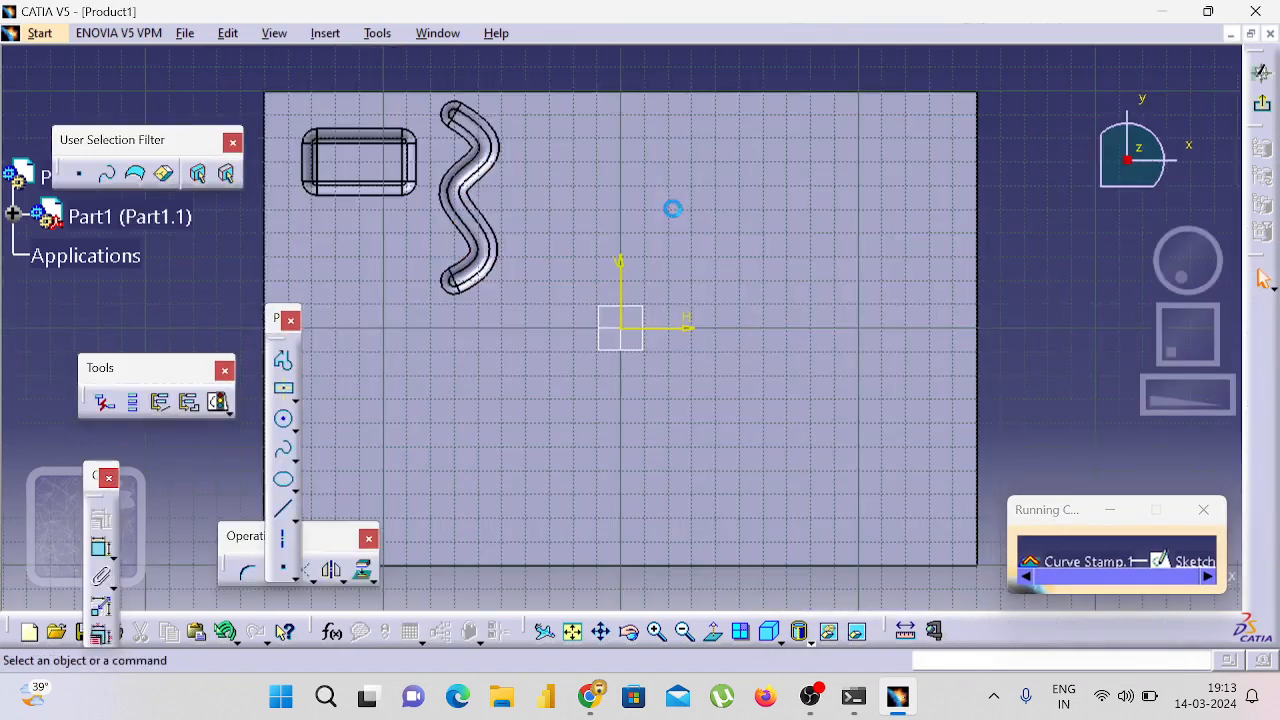
Step: Sketch a center-defined arc between the bead and the wall's vertical centerline, with its open side facing the bead
{"action": "left_click", "coordinate": [292, 426]}
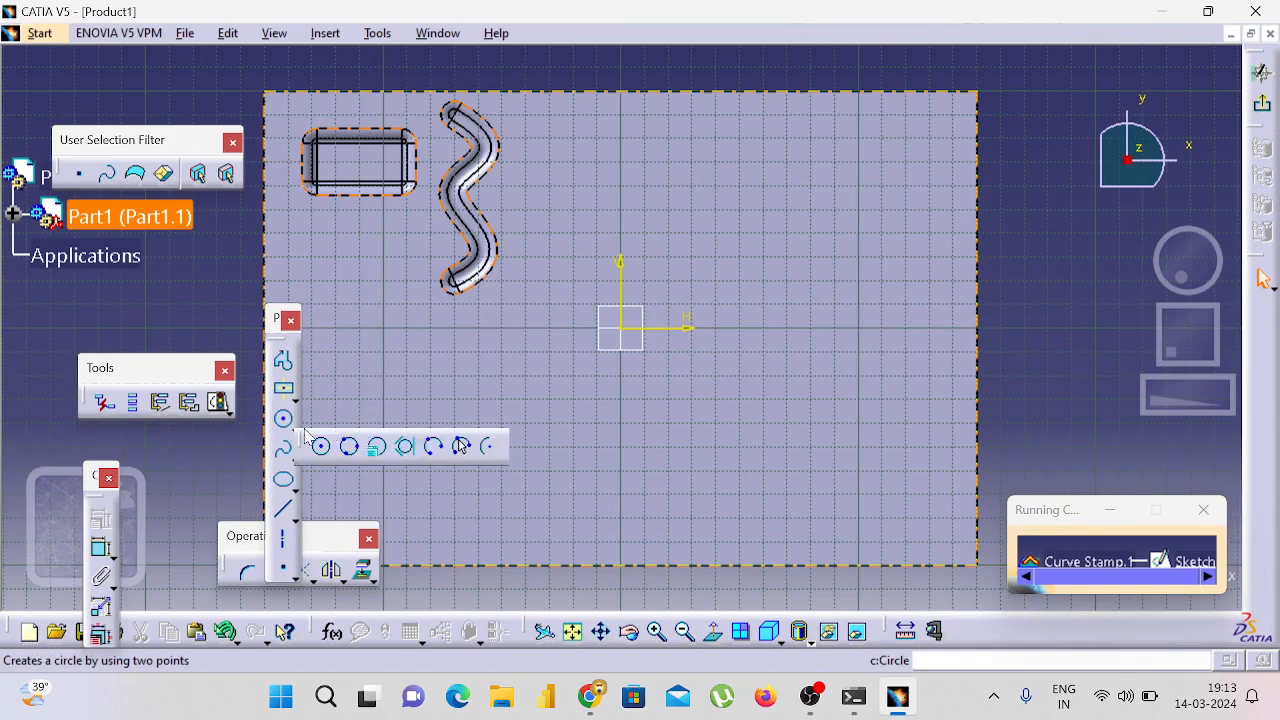
{"action": "left_click", "coordinate": [490, 452]}
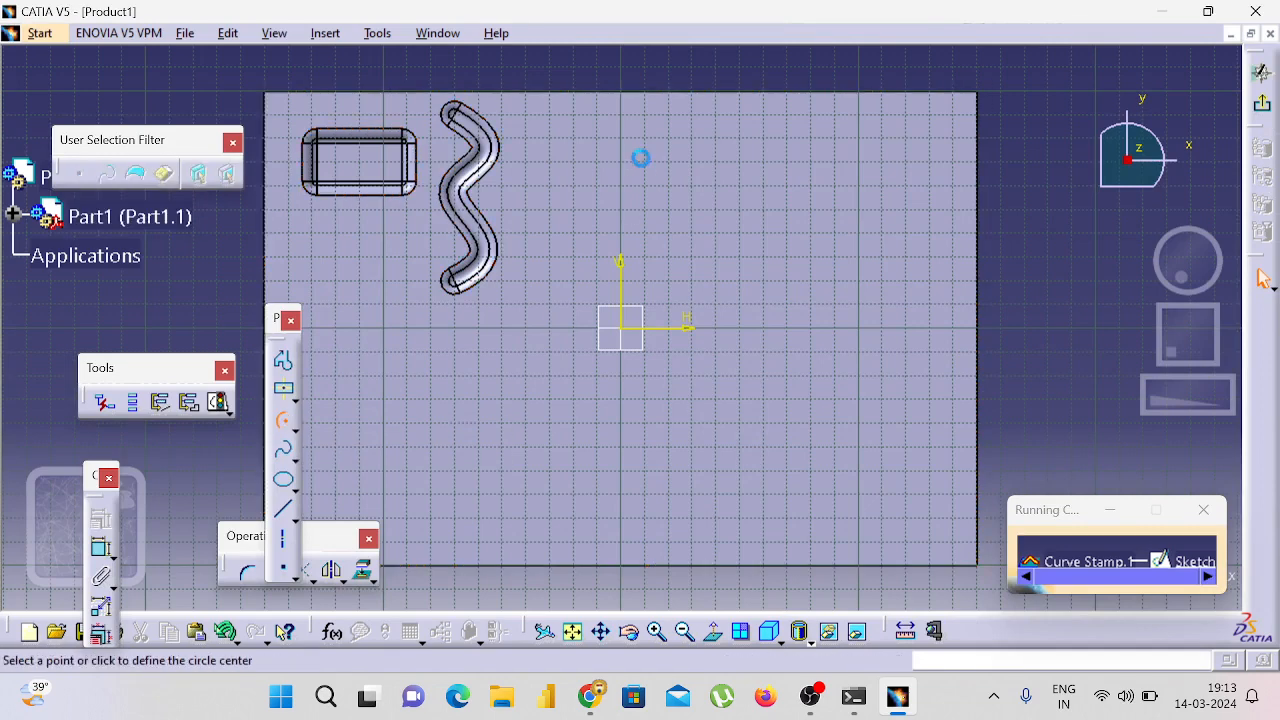
{"action": "left_click", "coordinate": [549, 209]}
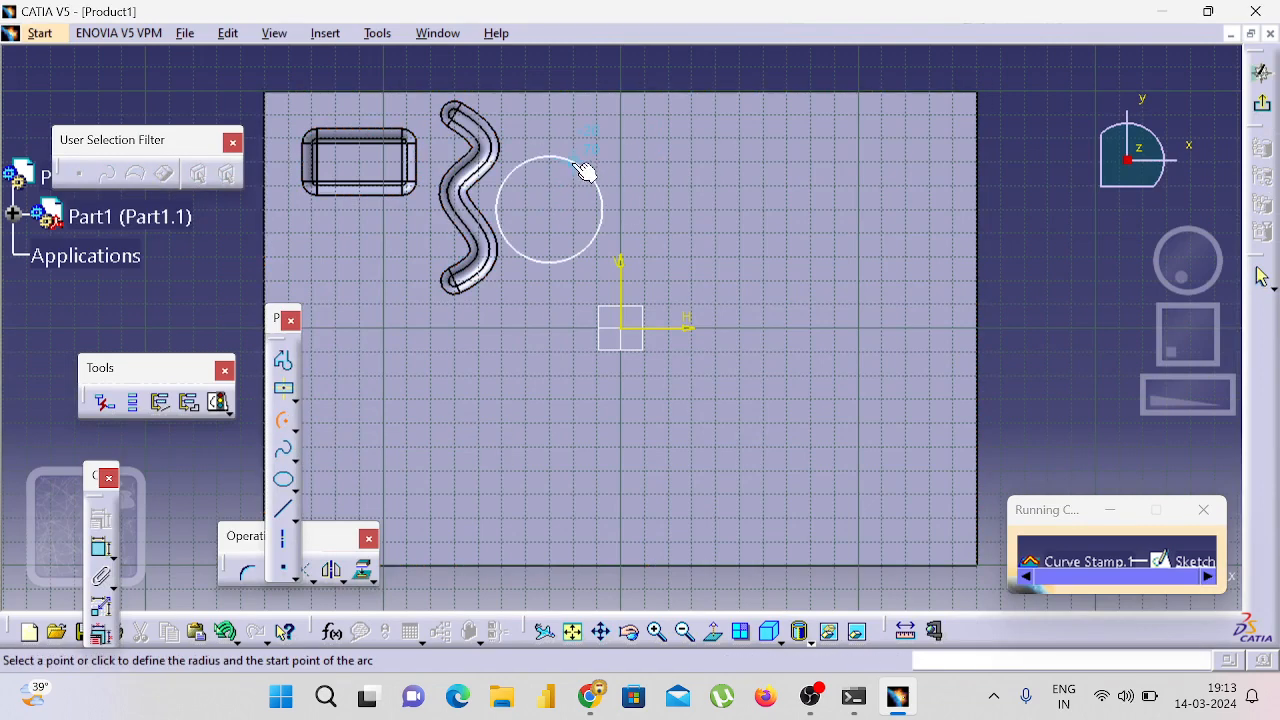
{"action": "left_click", "coordinate": [584, 171]}
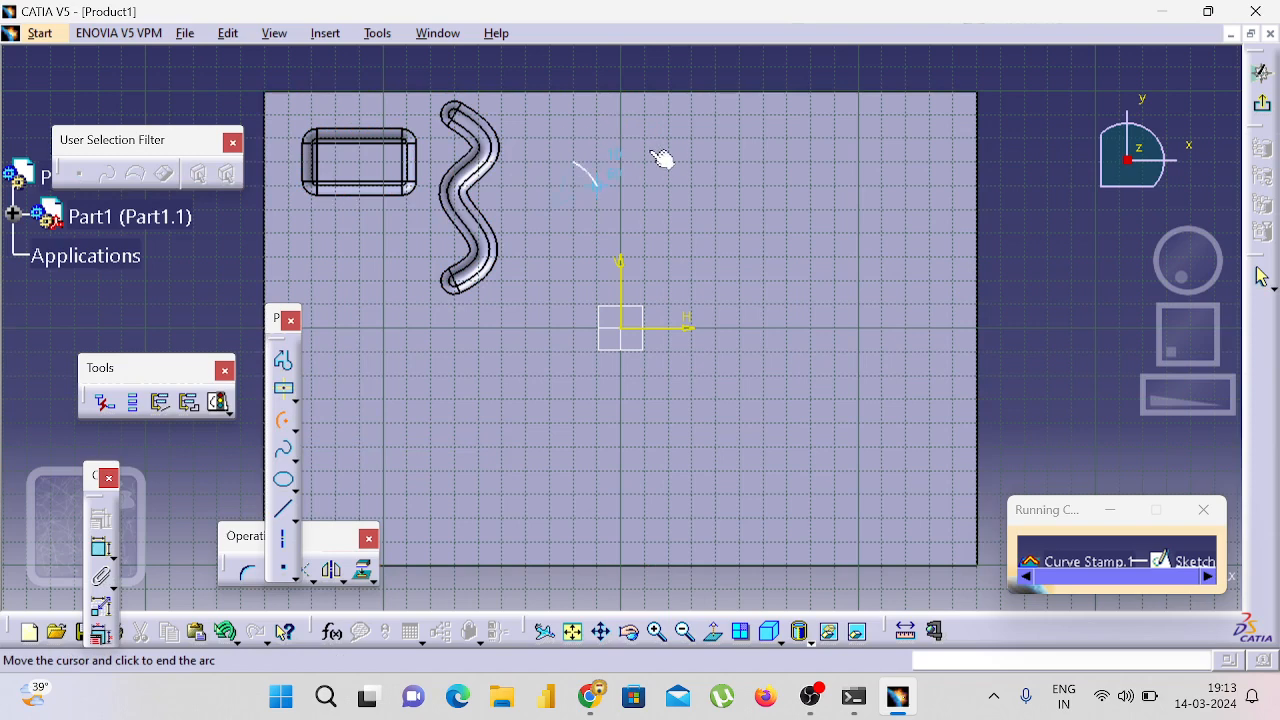
{"action": "left_click", "coordinate": [527, 297]}
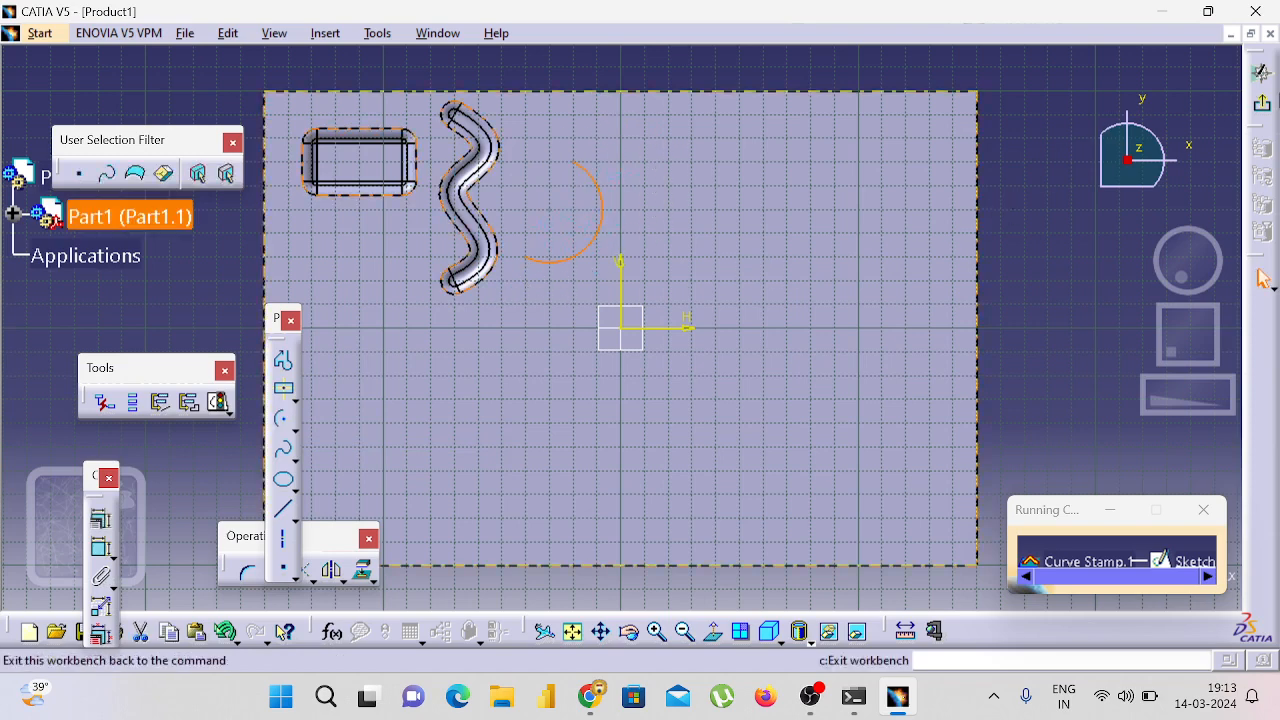
Step: Create the obround curve stamp from the arc with angle 75 deg, height 4 mm, length 6 mm, R1 2 mm and R2 1 mm
{"action": "left_click", "coordinate": [1264, 112]}
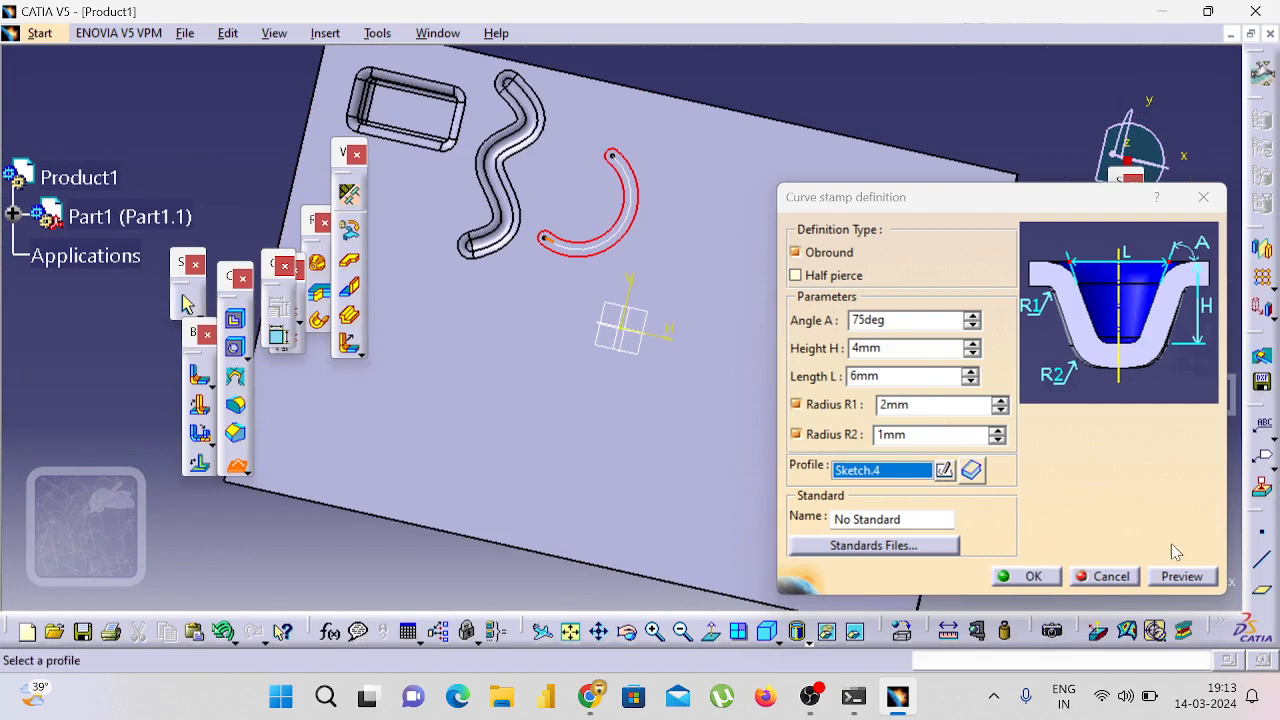
{"action": "left_click", "coordinate": [1195, 577]}
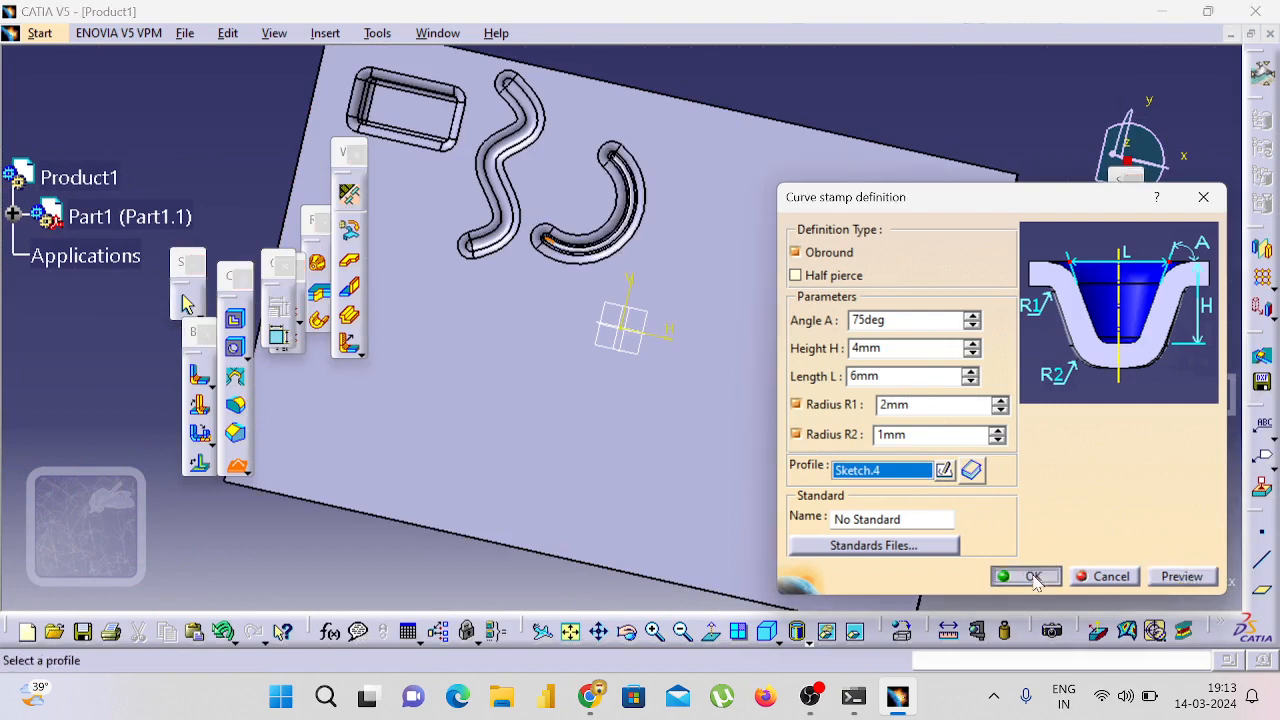
{"action": "left_click", "coordinate": [1033, 578]}
{"action": "left_click", "coordinate": [1083, 314]}
Step: Start a Flanged Cutout and open its profile sketch on the wall's large face
{"action": "middle_click_drag", "start_coordinate": [1084, 314], "coordinate": [926, 314]}
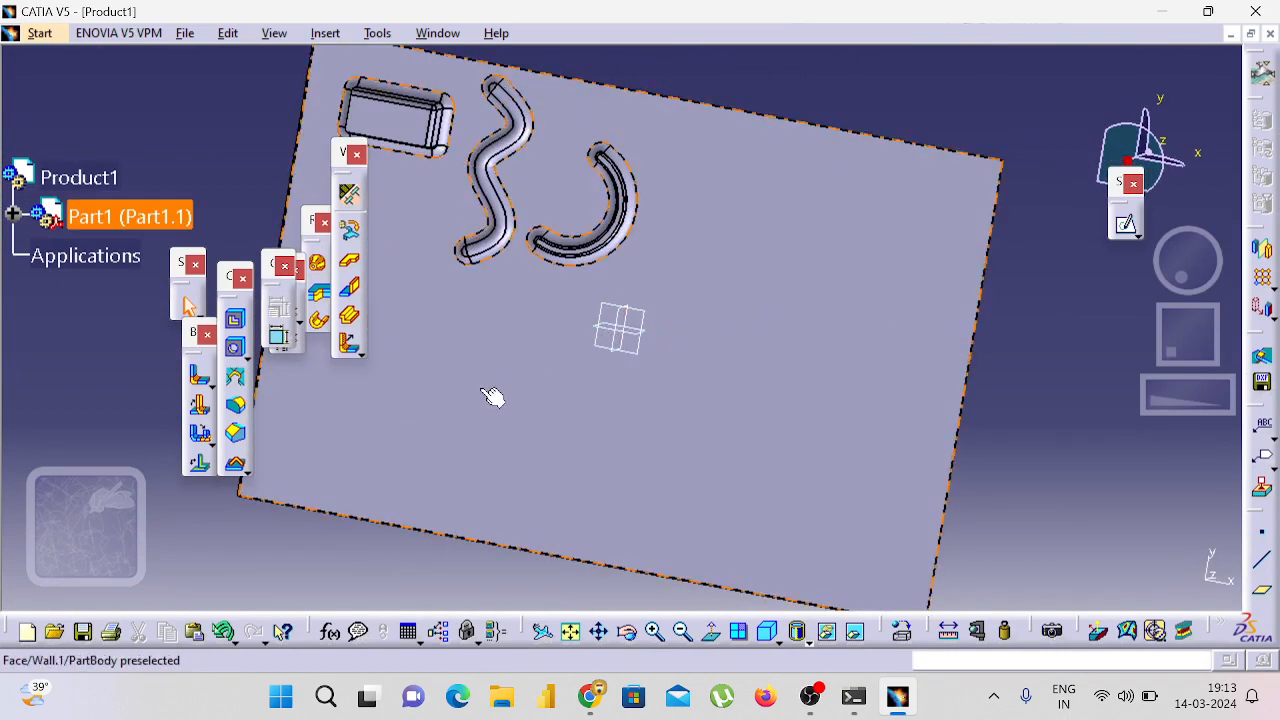
{"action": "left_click", "coordinate": [250, 469]}
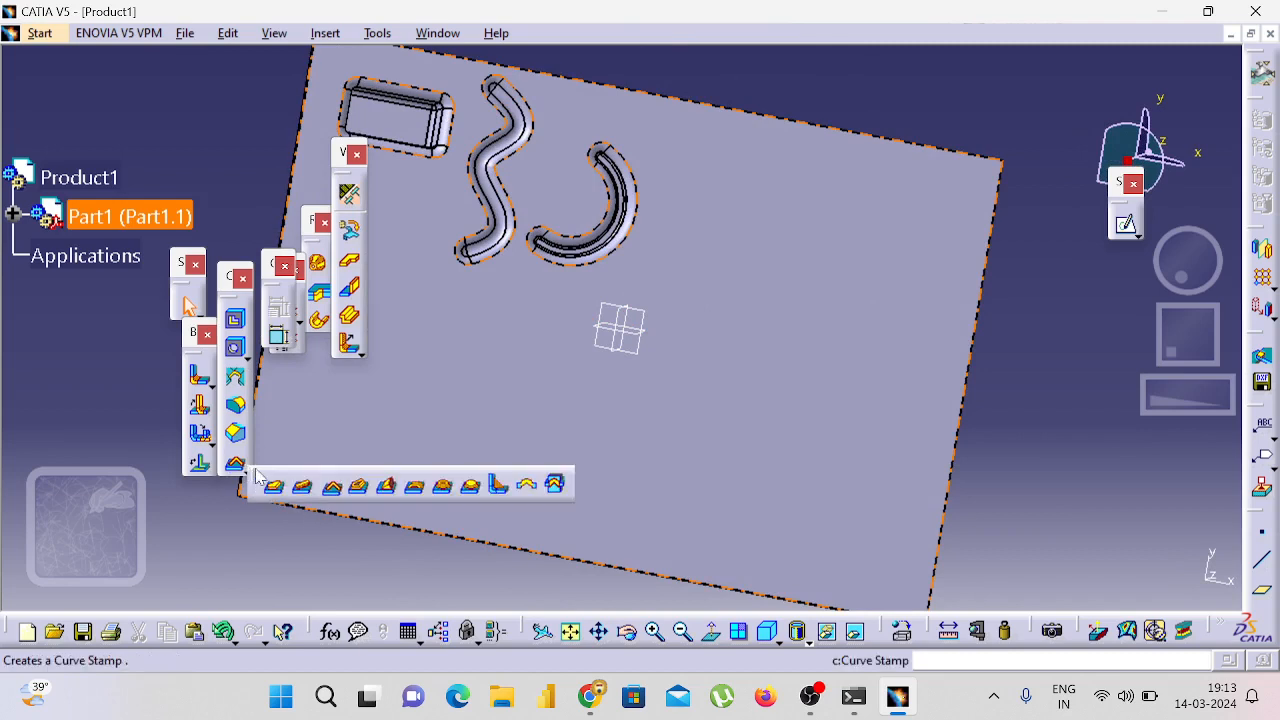
{"action": "left_click", "coordinate": [358, 487]}
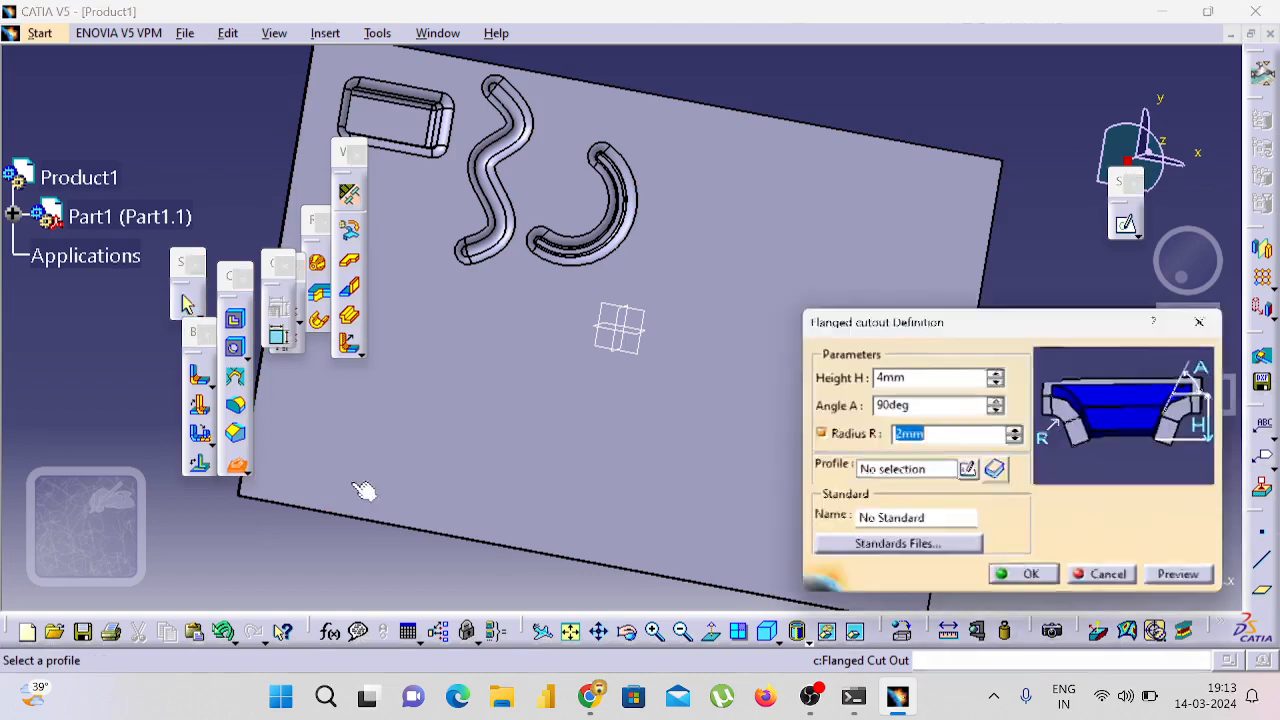
{"action": "left_click", "coordinate": [970, 480]}
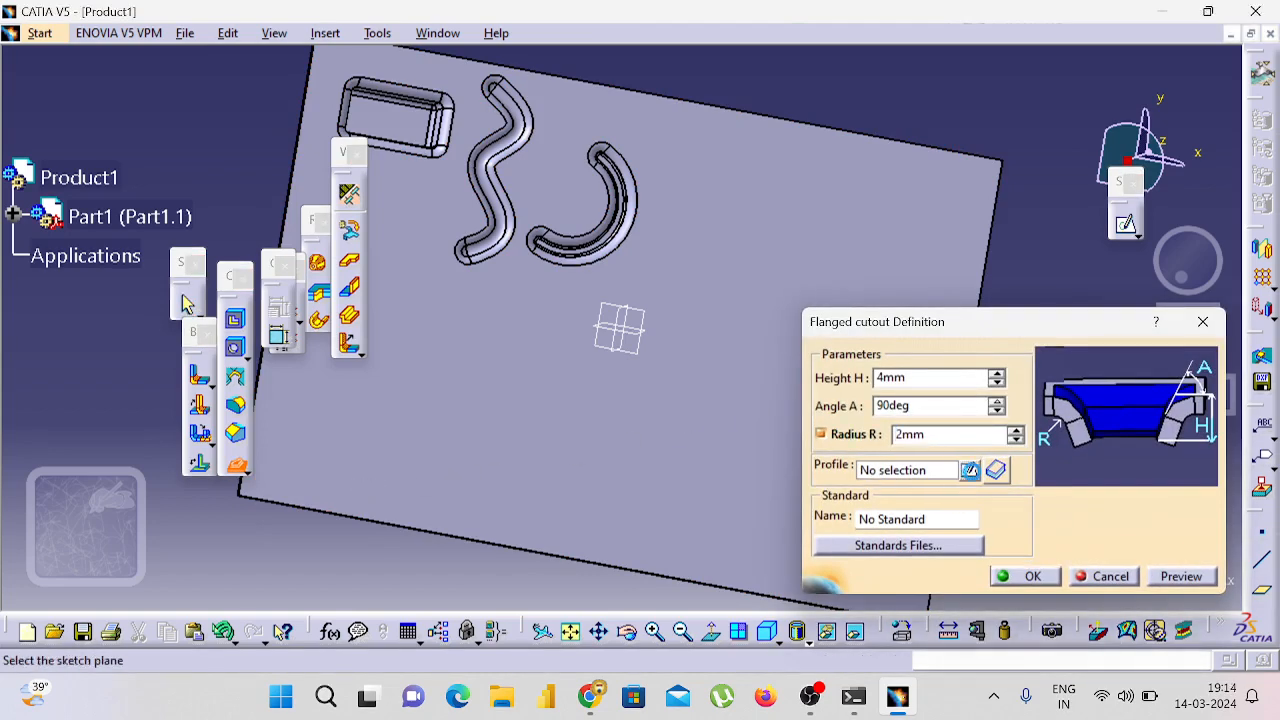
{"action": "left_click", "coordinate": [773, 250]}
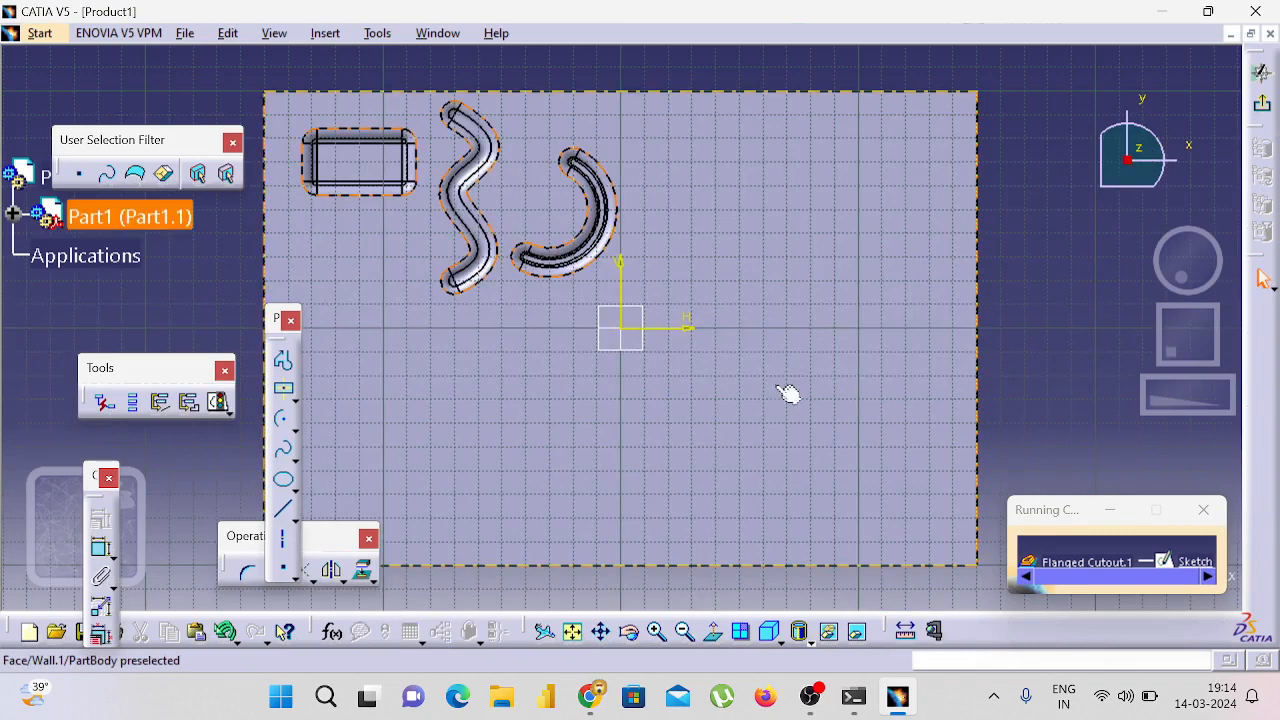
Step: Sketch a circle on the opposite side of the curve stamp from the bead, above the horizontal axis, and exit the sketch
{"action": "left_click", "coordinate": [295, 427]}
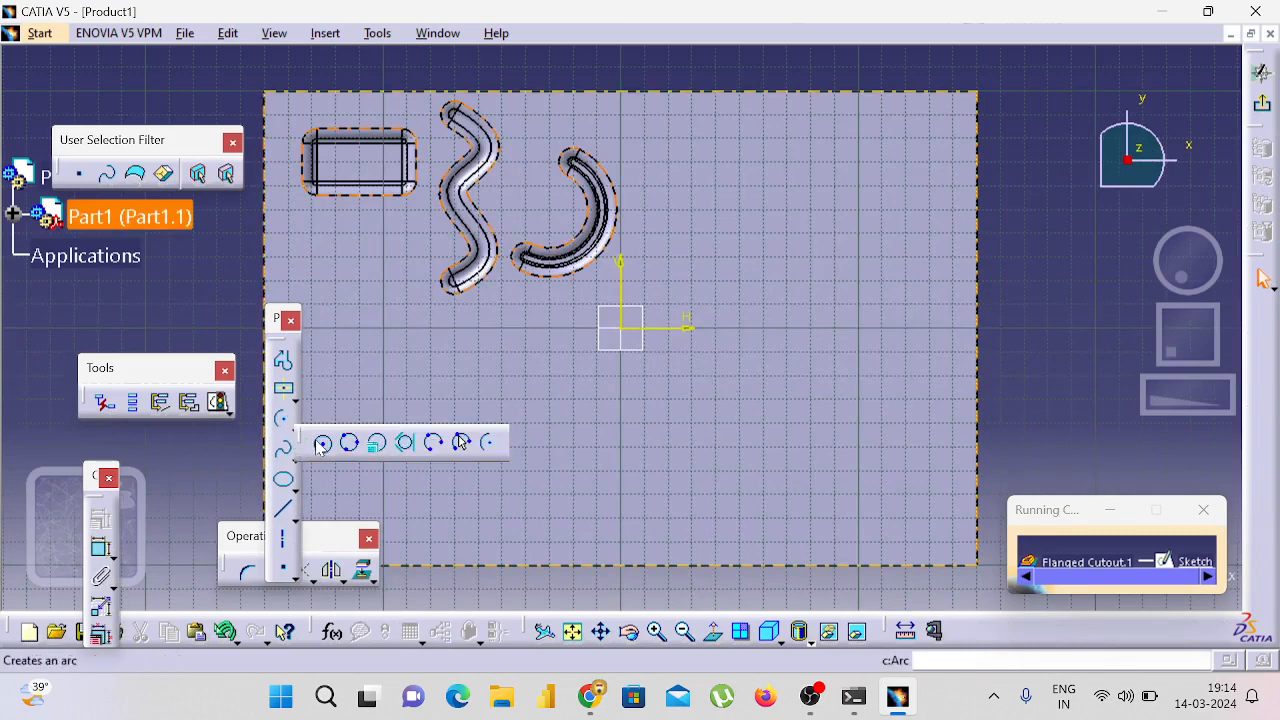
{"action": "left_click", "coordinate": [316, 443]}
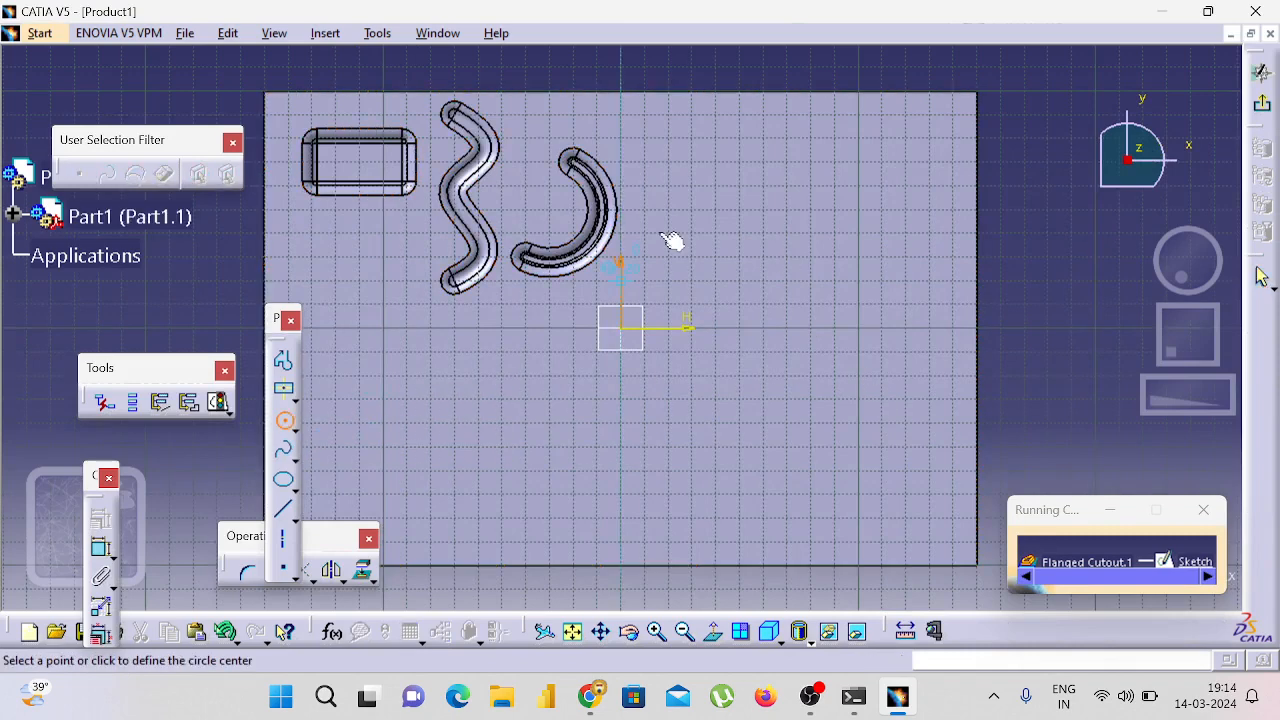
{"action": "left_click", "coordinate": [691, 185]}
{"action": "left_click", "coordinate": [675, 155]}
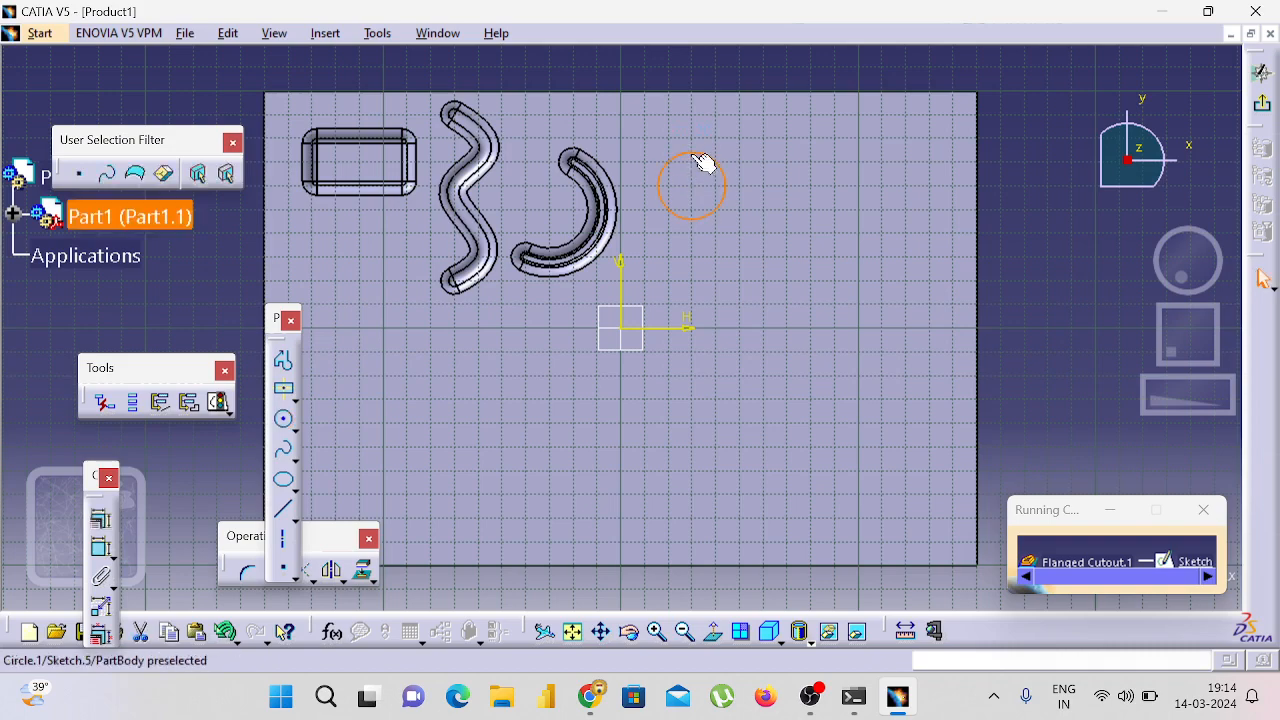
{"action": "left_click", "coordinate": [1261, 104]}
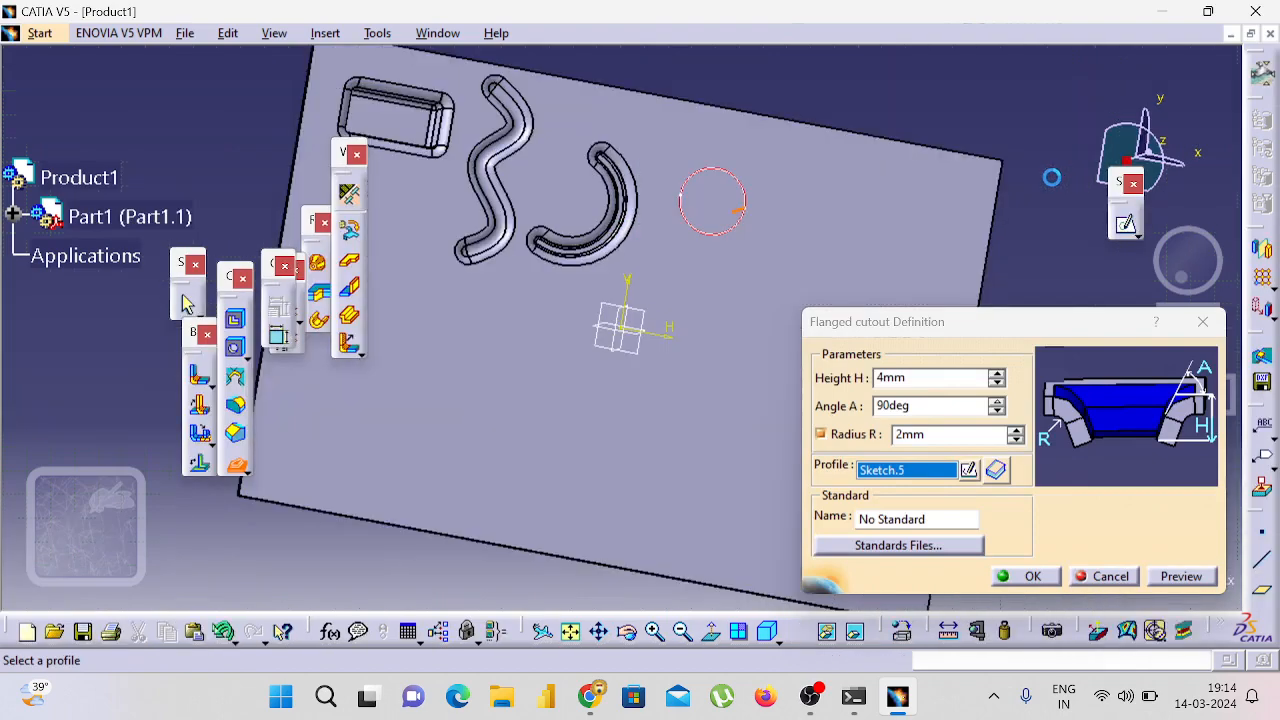
Step: Try to preview the flanged cutout with height 29 mm and radius R 4 mm
{"action": "mouse_move", "coordinate": [1062, 187]}
{"action": "middle_mouse_down"}
{"action": "mouse_move", "coordinate": [700, 300]}
{"action": "mouse_move", "coordinate": [569, 363]}
{"action": "mouse_move", "coordinate": [554, 383]}
{"action": "mouse_move", "coordinate": [569, 383]}
{"action": "middle_mouse_up"}
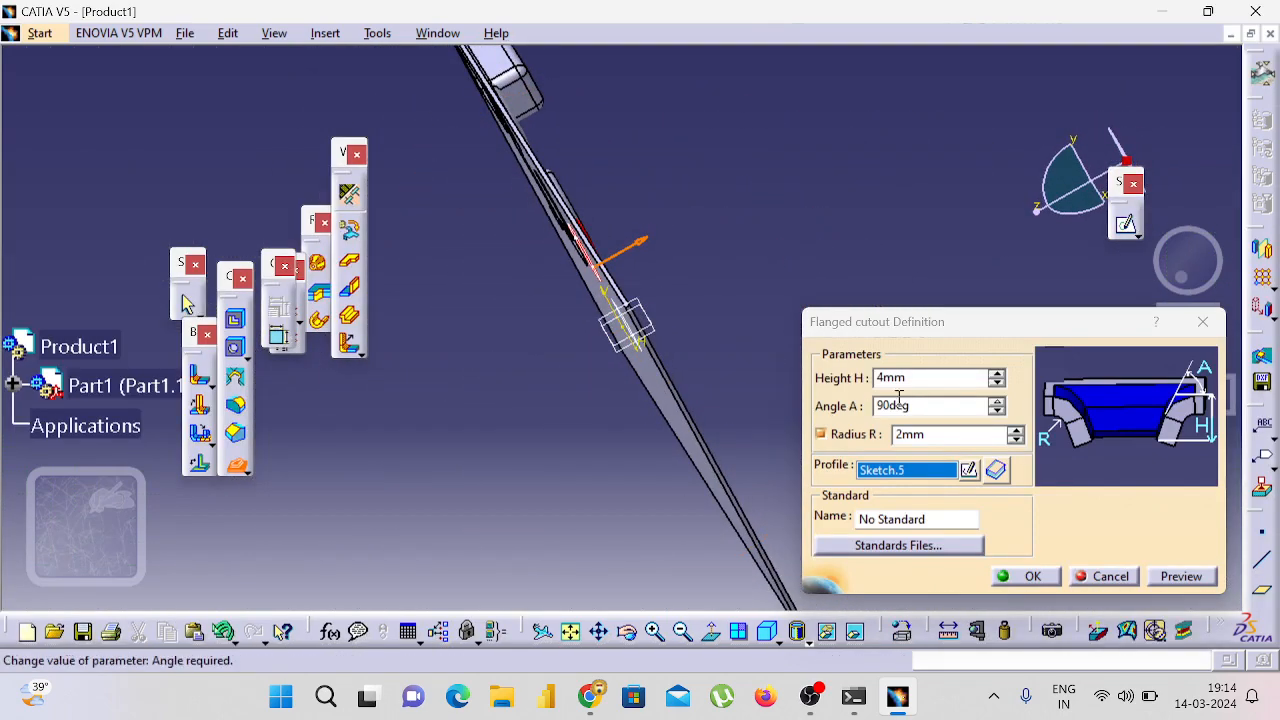
{"action": "left_click", "coordinate": [995, 373]}
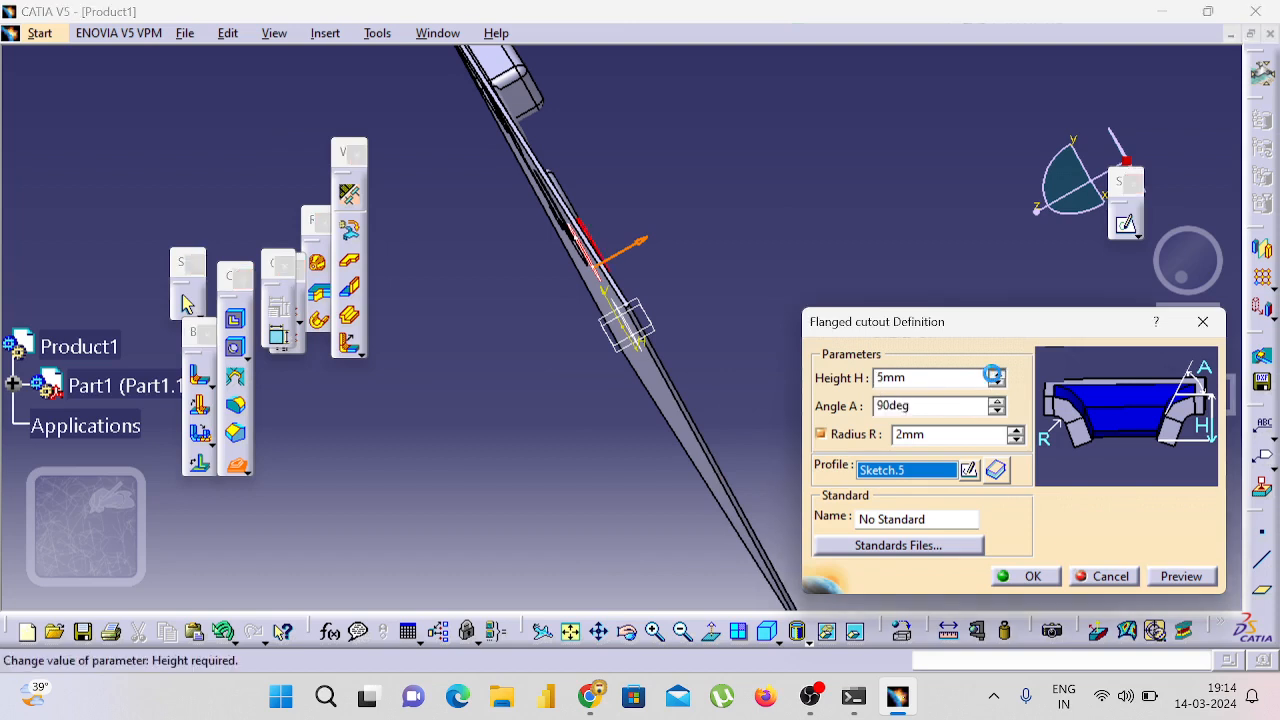
{"action": "left_click", "coordinate": [995, 373]}
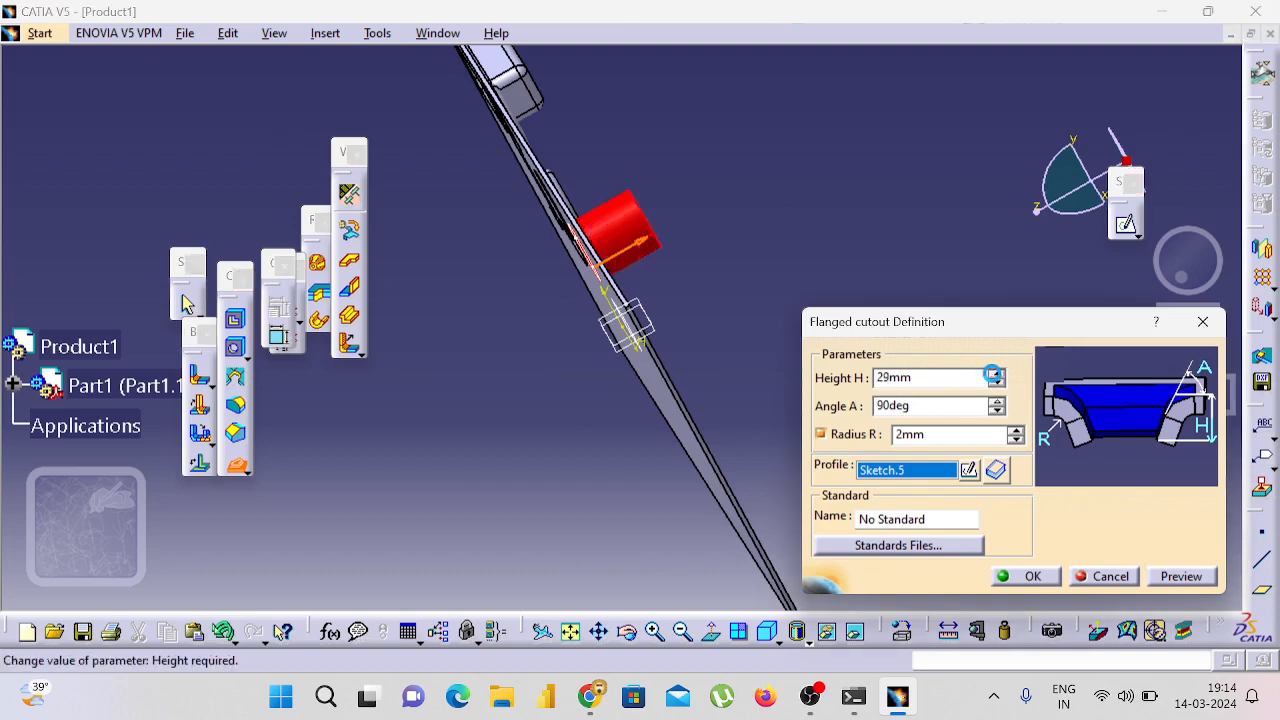
{"action": "left_click", "coordinate": [1015, 430]}
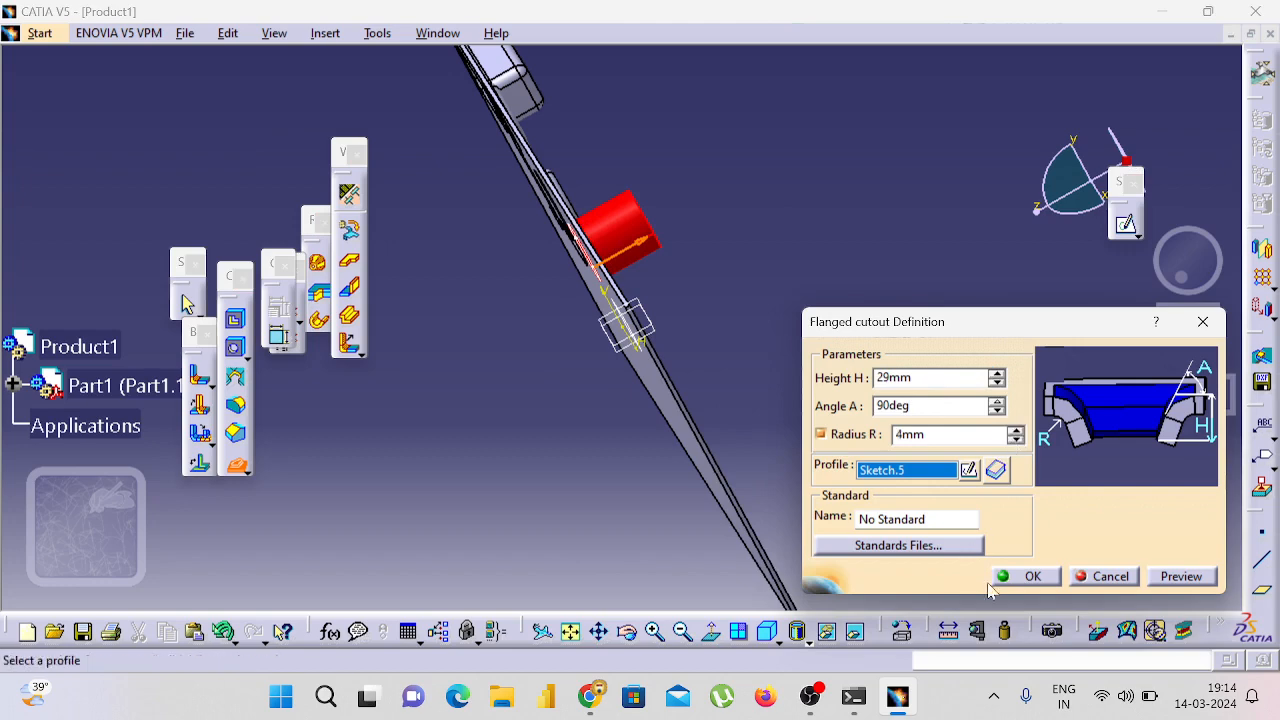
{"action": "left_click", "coordinate": [1180, 577]}
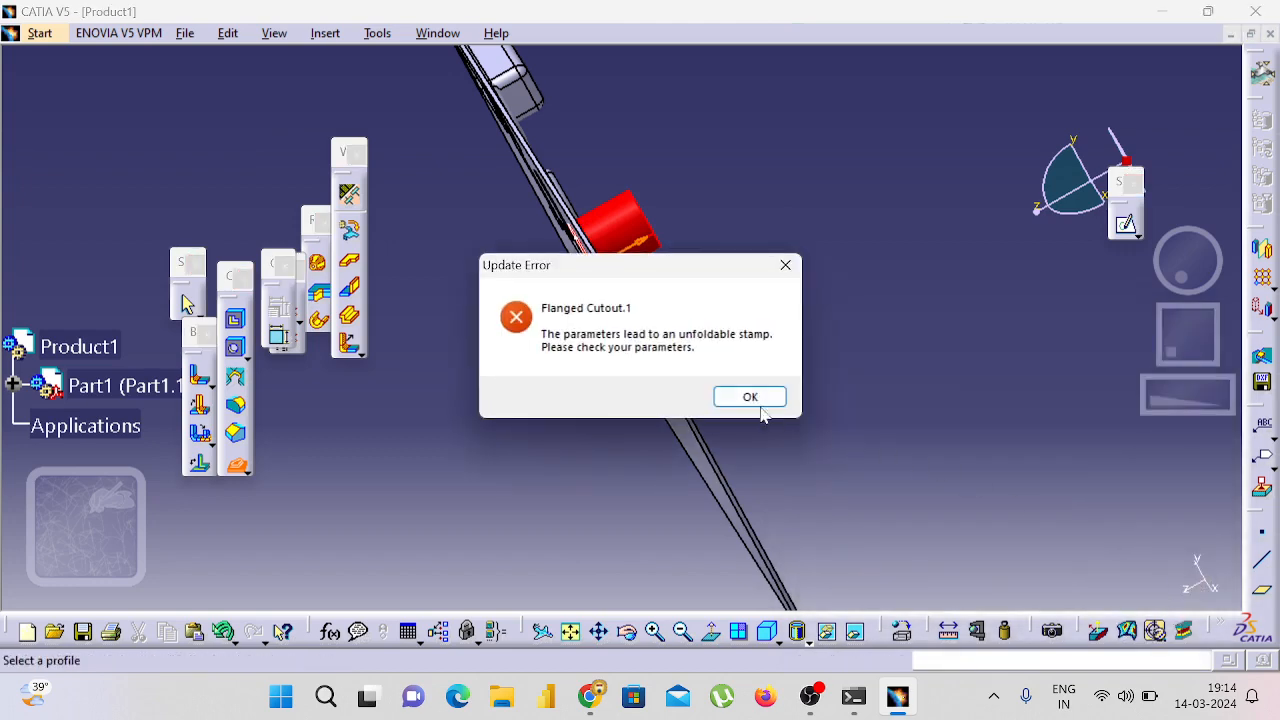
{"action": "left_click", "coordinate": [758, 402]}
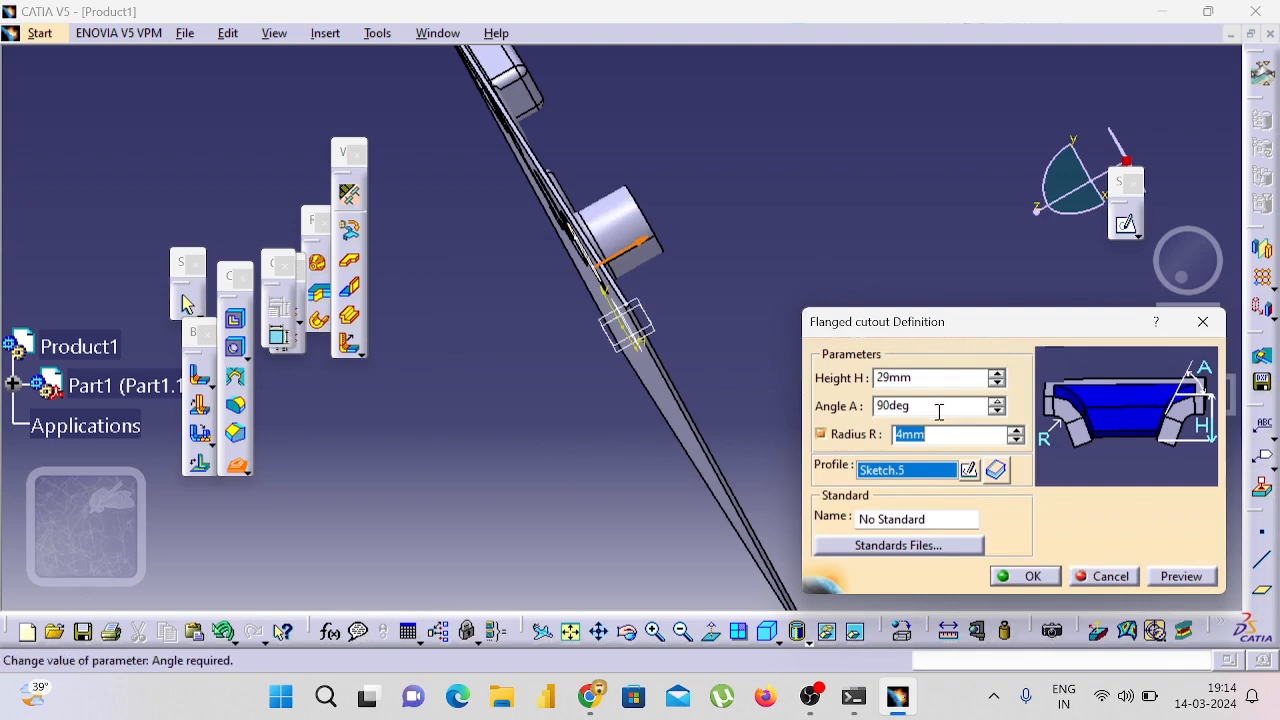
Step: Try to create the flanged cutout with its height reduced to 20 mm
{"action": "left_click_drag", "start_coordinate": [941, 376], "coordinate": [766, 399]}
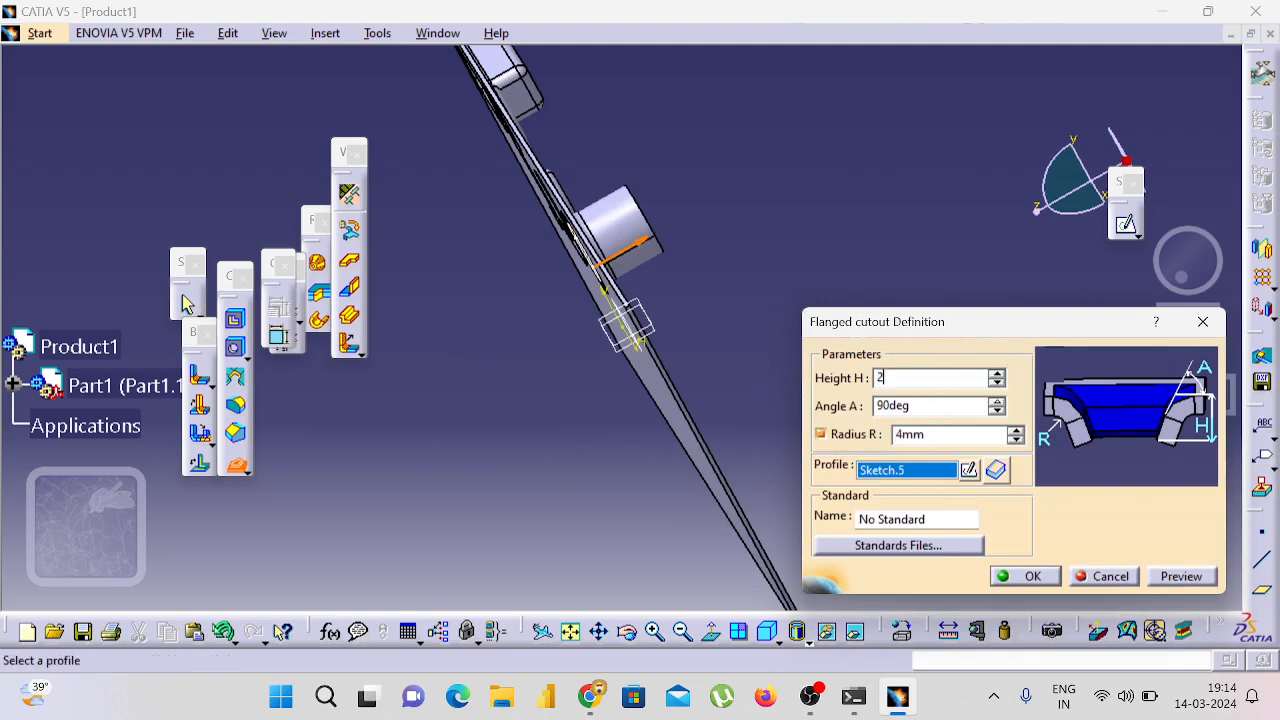
{"action": "left_click", "coordinate": [1183, 576]}
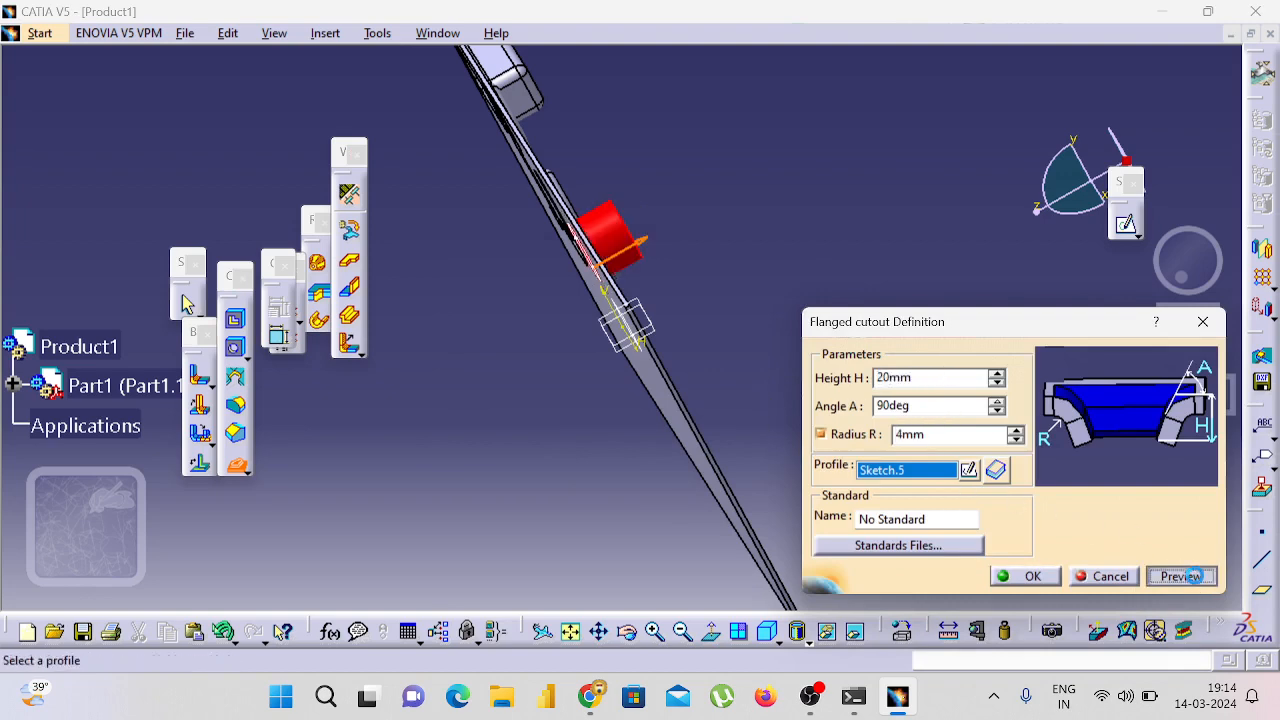
{"action": "left_click", "coordinate": [1045, 579]}
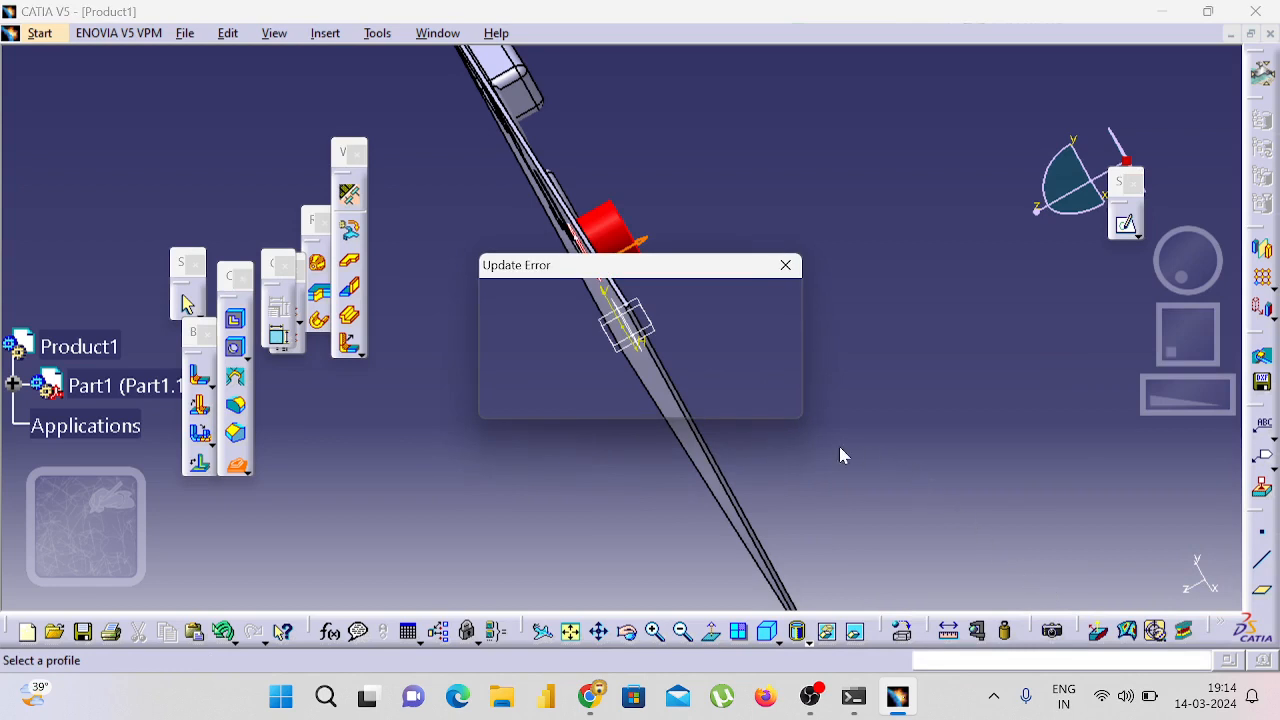
{"action": "left_click", "coordinate": [748, 400]}
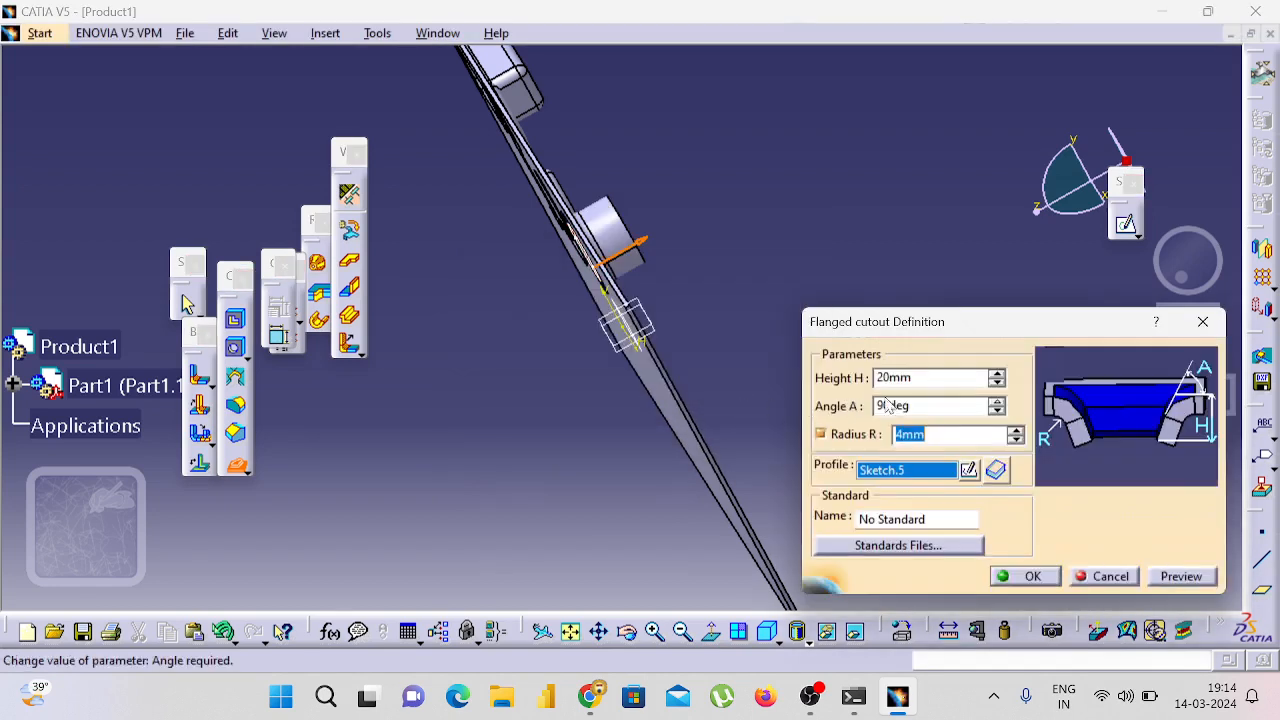
Step: Set the flanged cutout's radius R to 2 mm and try previewing it at 20 mm height
{"action": "left_click_drag", "start_coordinate": [927, 376], "coordinate": [838, 371]}
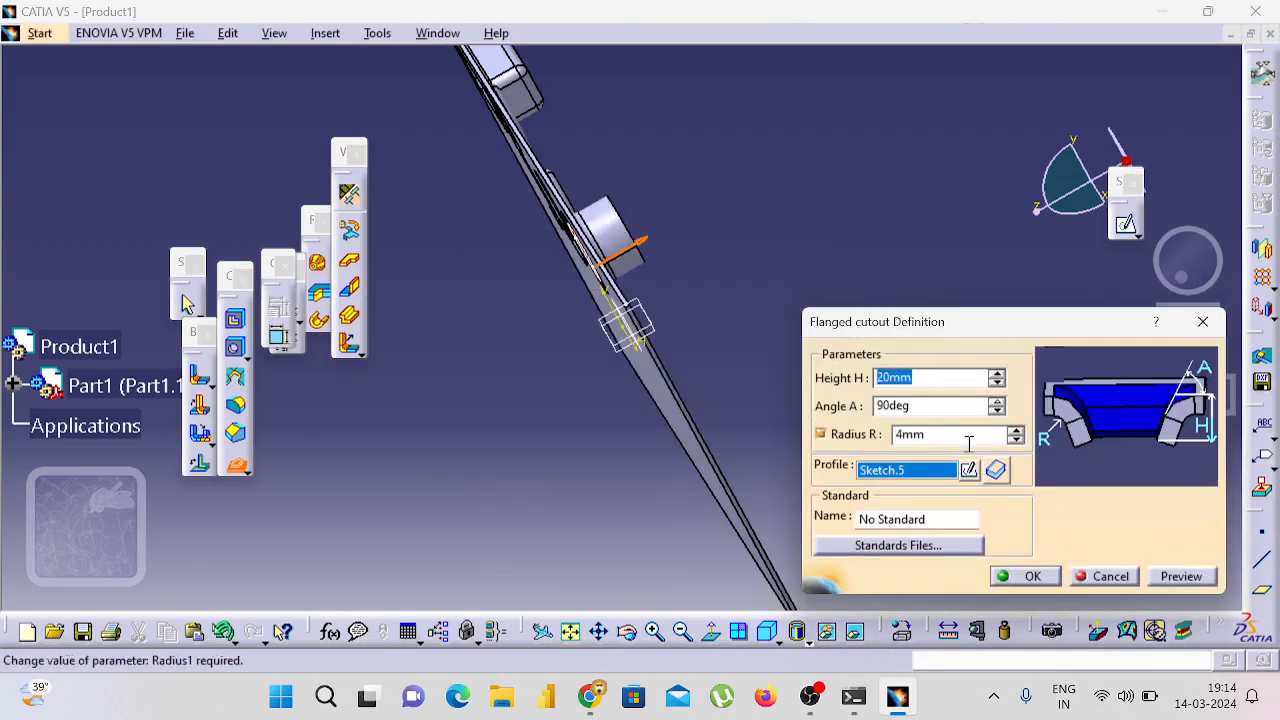
{"action": "left_click_drag", "start_coordinate": [965, 437], "coordinate": [826, 438]}
{"action": "type", "text": "2"}
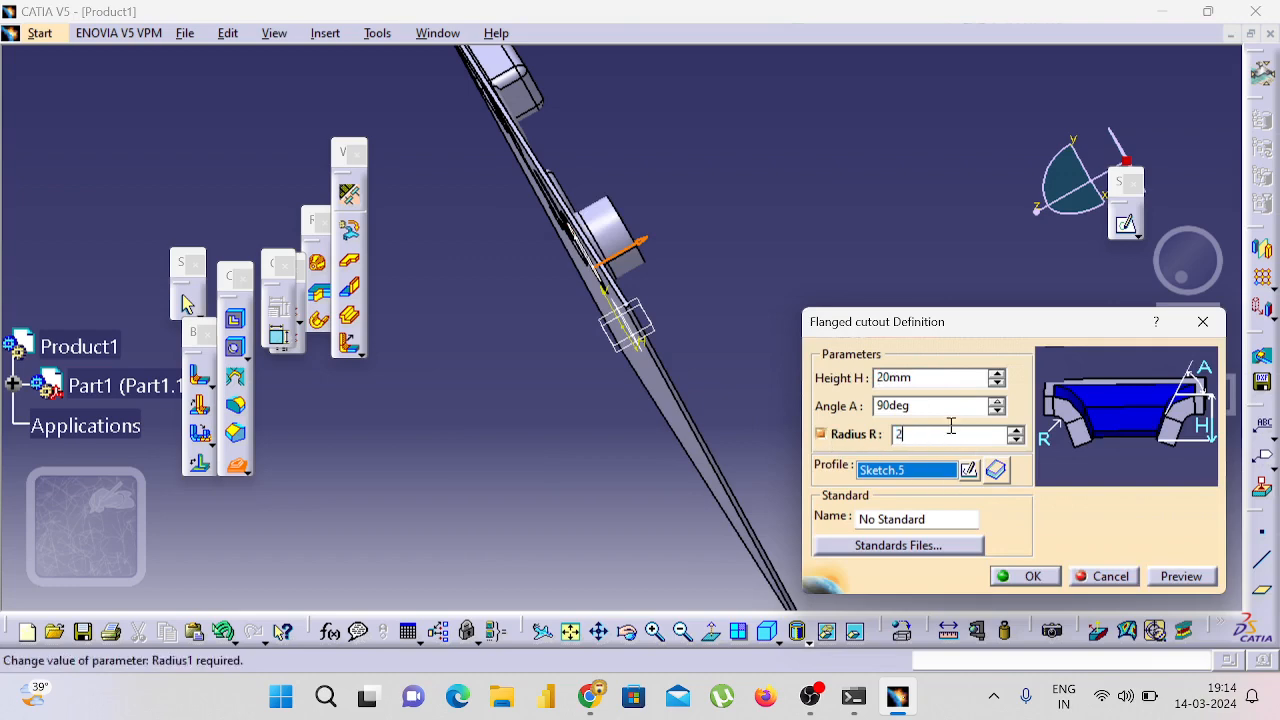
{"action": "left_click", "coordinate": [923, 377]}
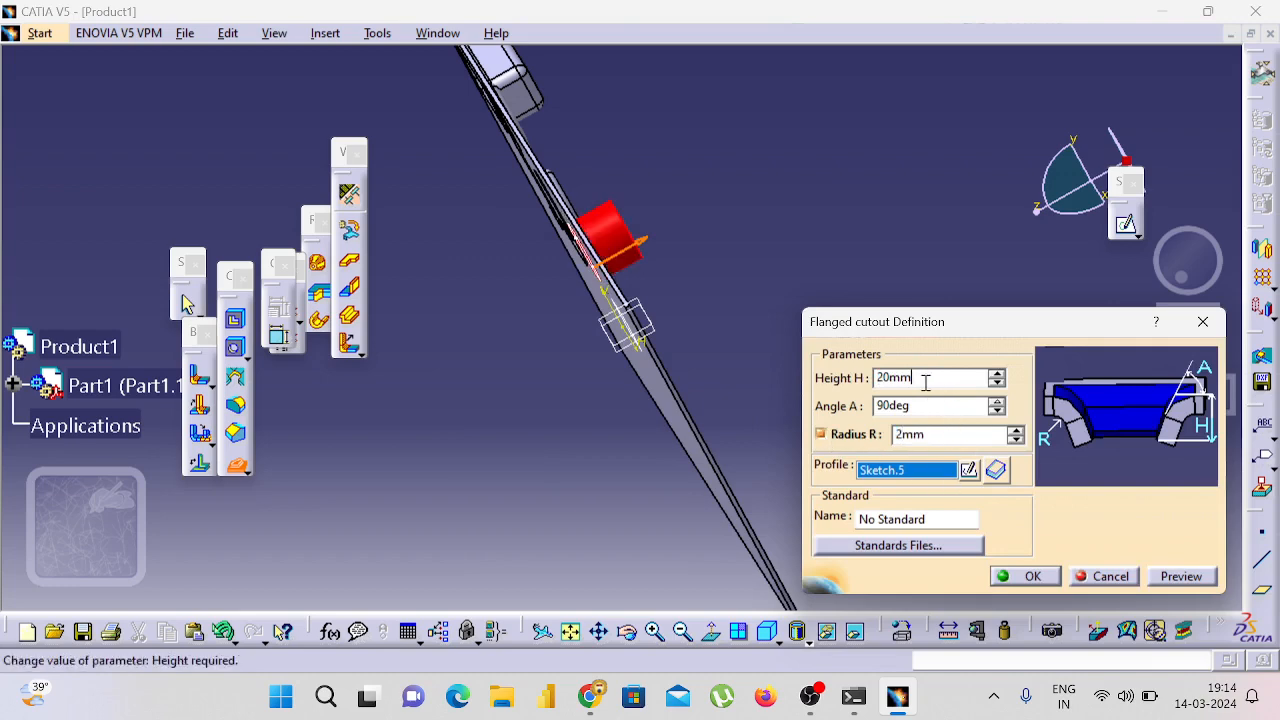
{"action": "left_click", "coordinate": [1181, 576]}
{"action": "left_click", "coordinate": [750, 397]}
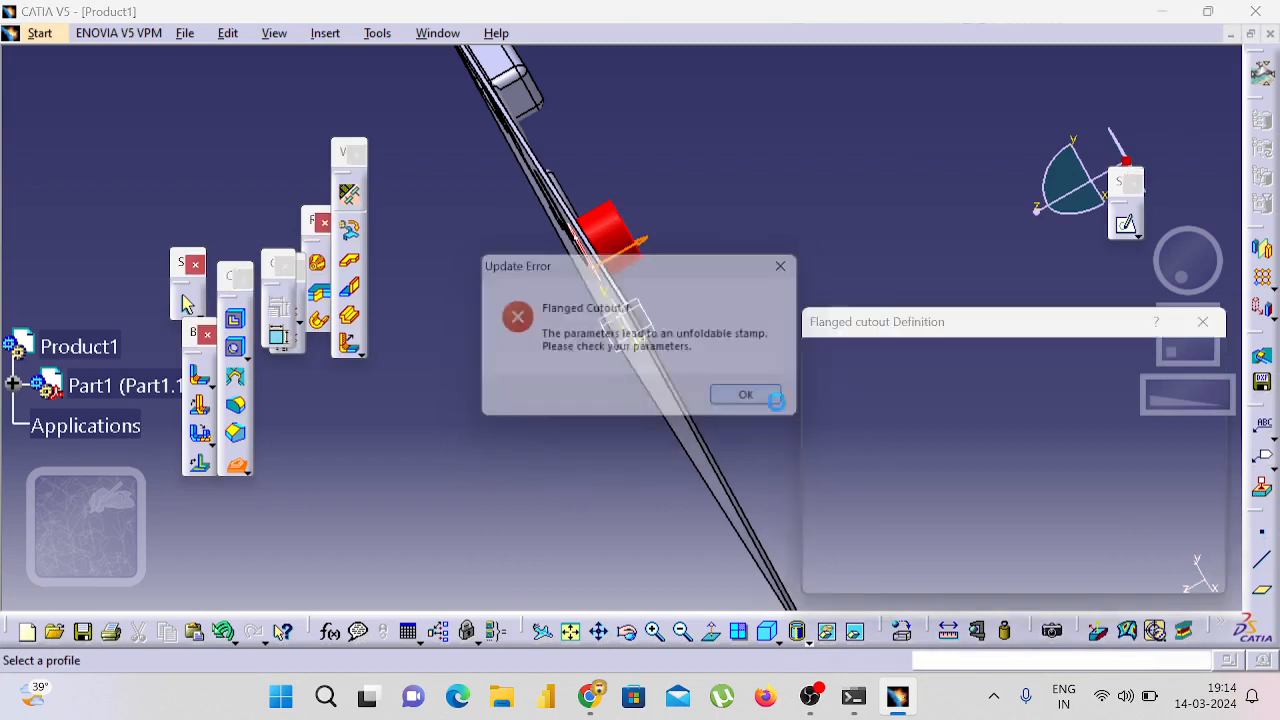
Step: Set the flanged cutout's height to 15 mm, preview it and create the feature
{"action": "left_click_drag", "start_coordinate": [923, 377], "coordinate": [800, 383]}
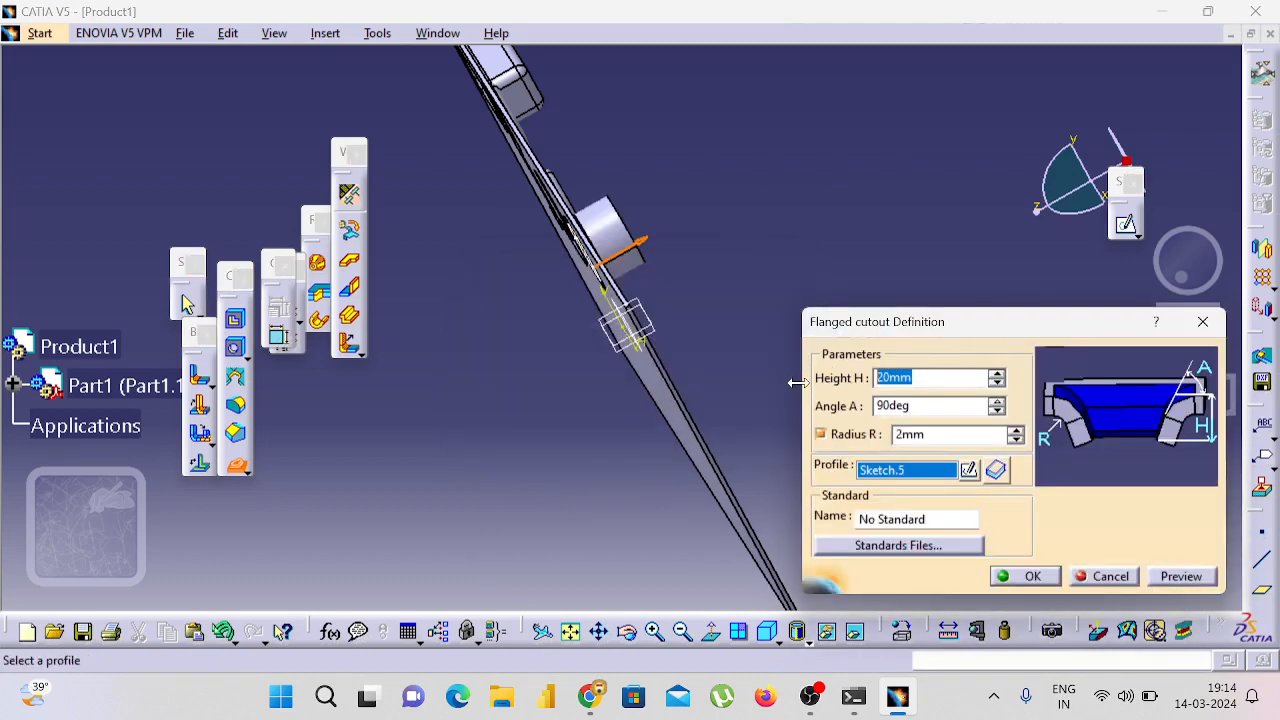
{"action": "type", "text": "15"}
{"action": "left_click", "coordinate": [1176, 577]}
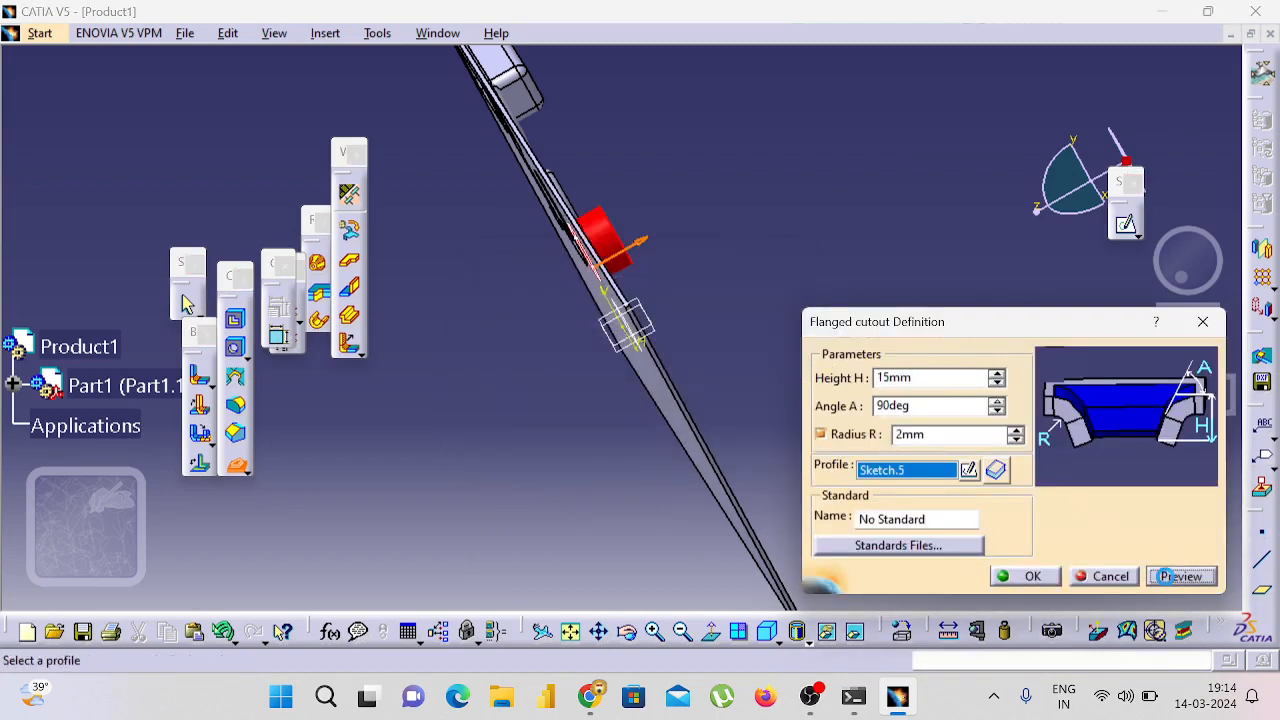
{"action": "left_click", "coordinate": [1022, 576]}
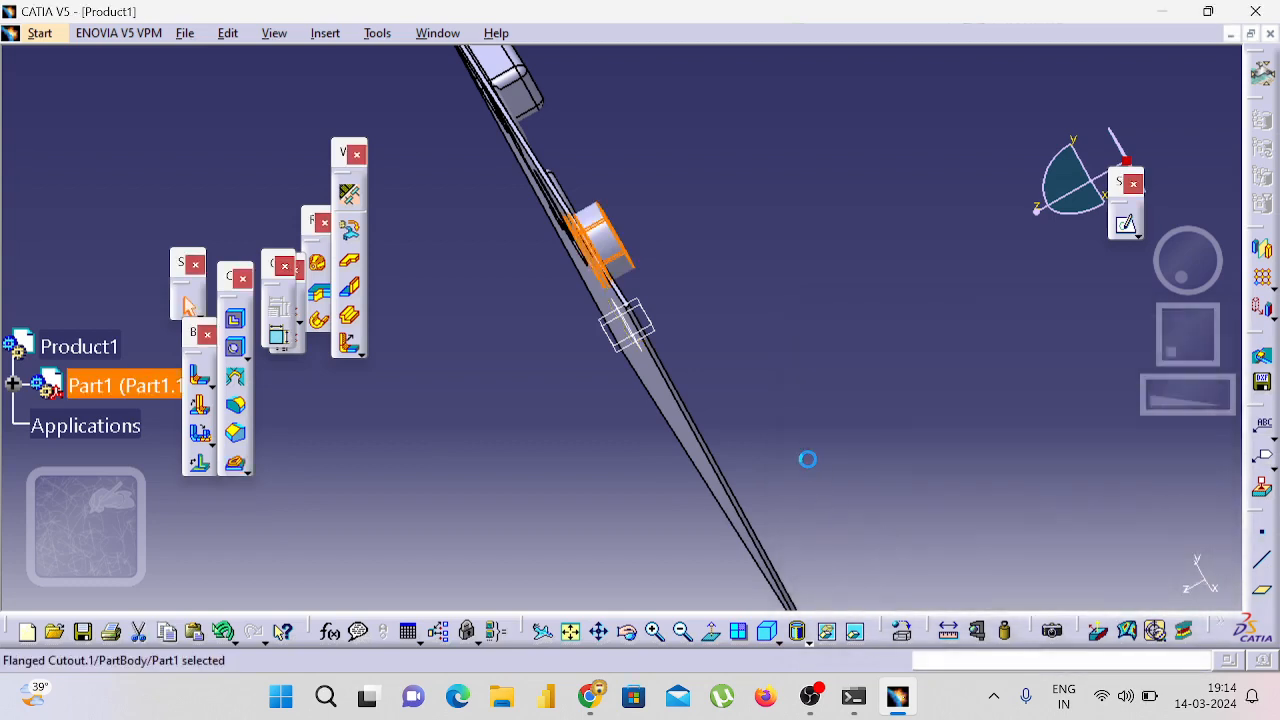
Step: Examine the flanged cutout and the other stamps from both sides of the wall
{"action": "middle_click_drag", "start_coordinate": [808, 456], "coordinate": [443, 131]}
{"action": "middle_click_drag", "start_coordinate": [783, 167], "coordinate": [697, 386]}
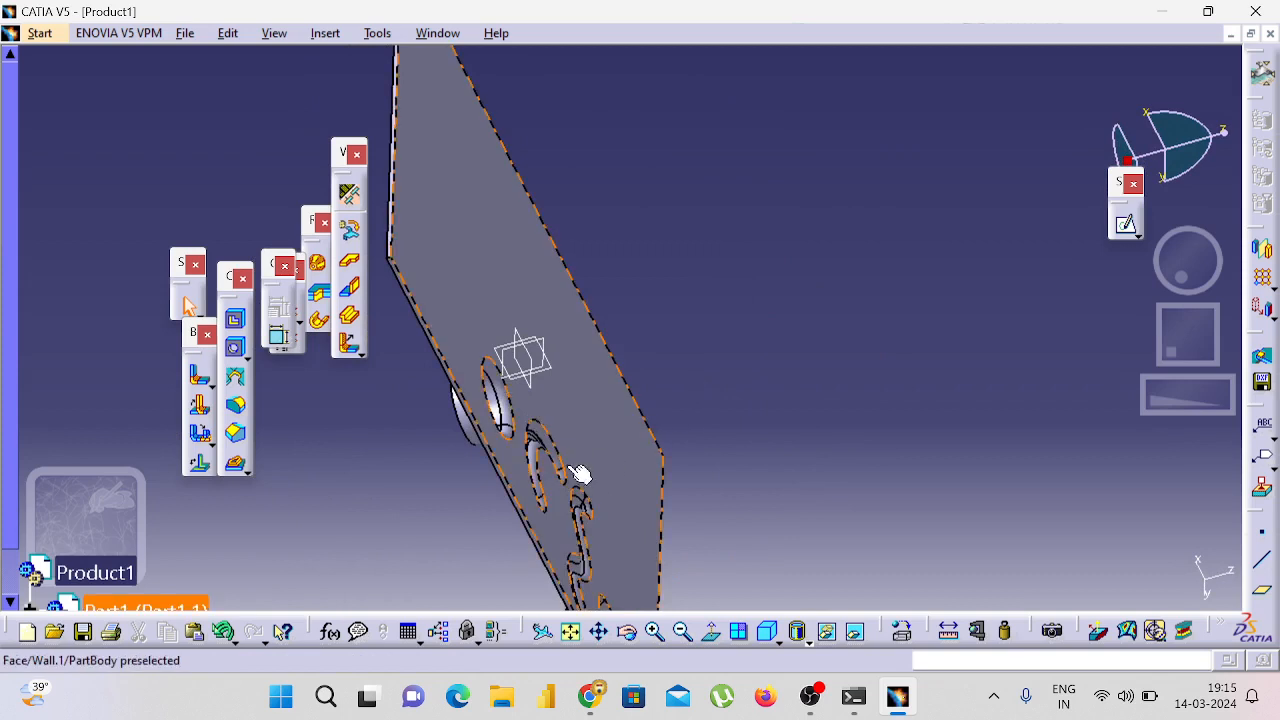
{"action": "mouse_move", "coordinate": [686, 329]}
{"action": "middle_mouse_down"}
{"action": "mouse_move", "coordinate": [681, 319]}
{"action": "mouse_move", "coordinate": [680, 334]}
{"action": "middle_mouse_up"}
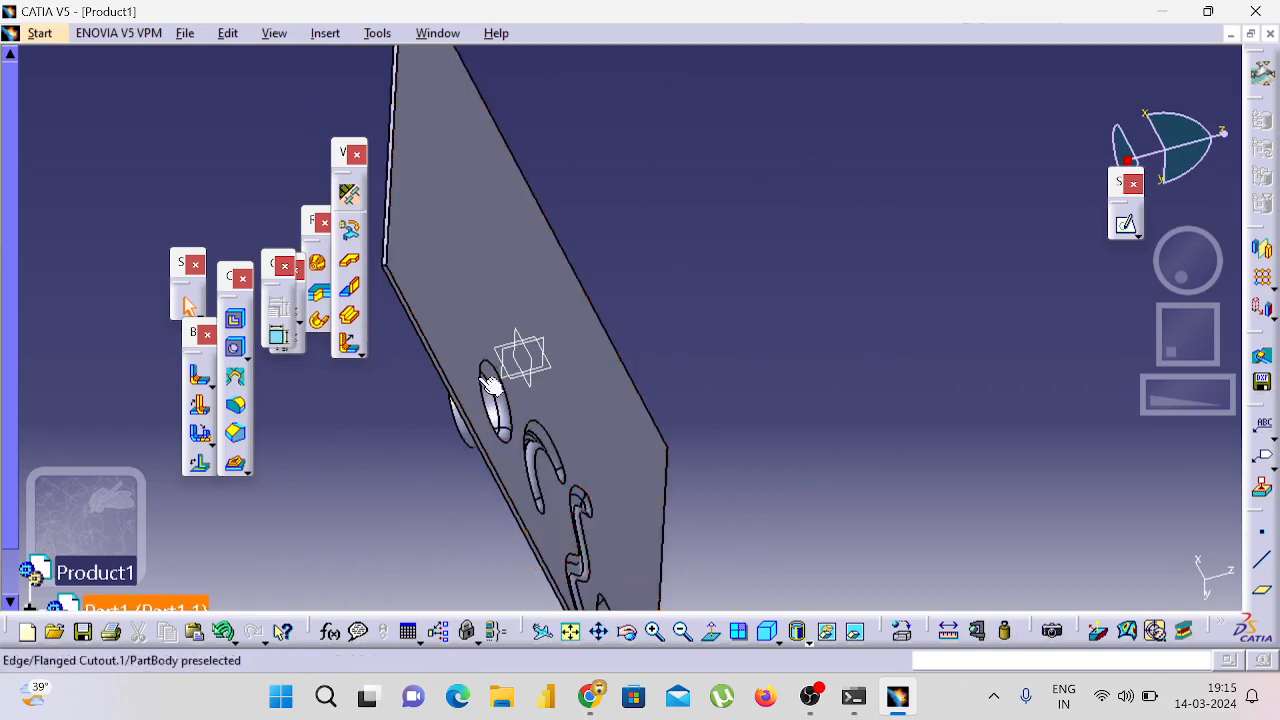
{"action": "left_click", "coordinate": [250, 473]}
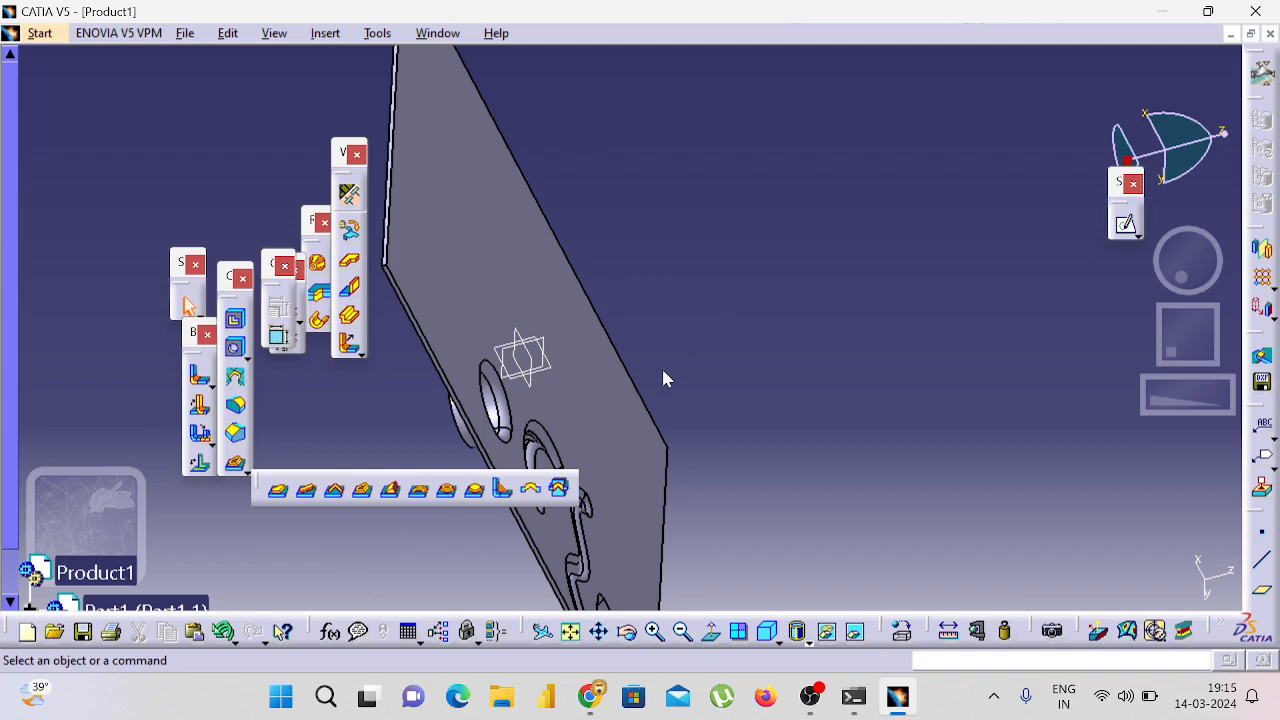
{"action": "middle_click_drag", "start_coordinate": [686, 346], "coordinate": [940, 174]}
{"action": "scroll", "coordinate": [940, 174], "scroll_direction": "down", "scroll_amount": 3}
{"action": "scroll", "coordinate": [1058, 500], "scroll_direction": "up", "scroll_amount": 1}
{"action": "middle_click_drag", "start_coordinate": [1058, 500], "coordinate": [973, 501]}
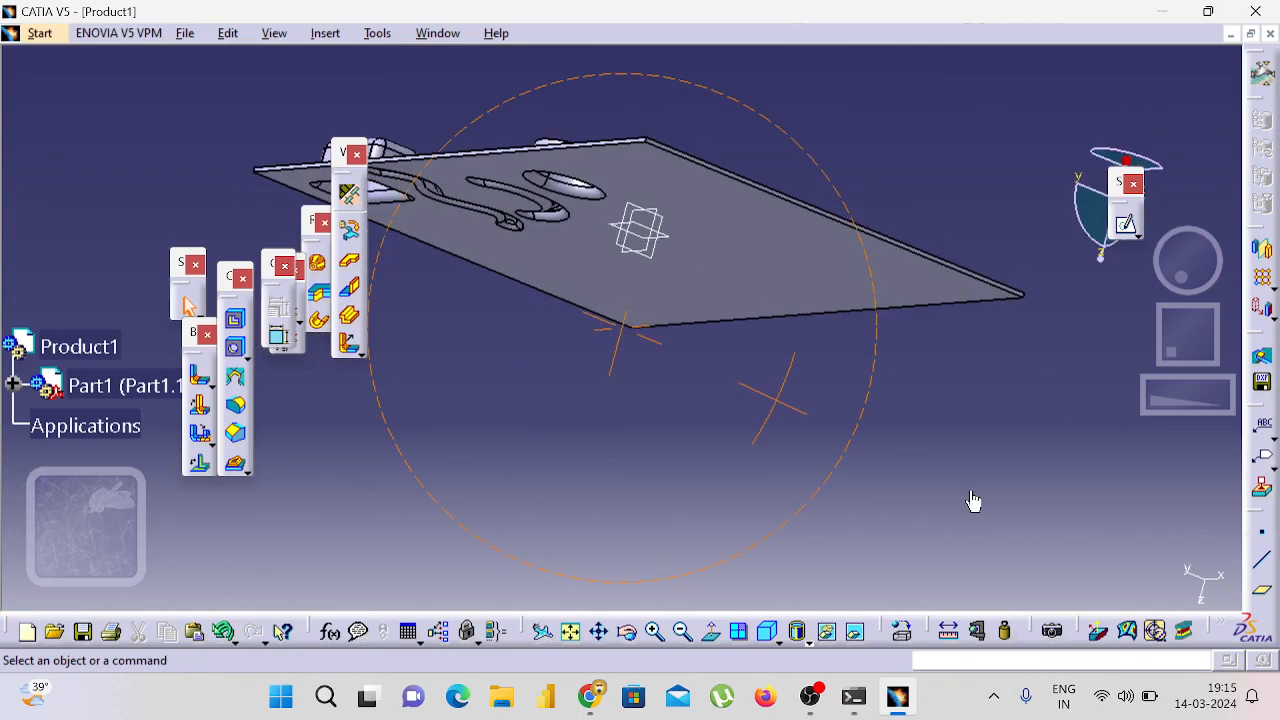
{"action": "middle_click_drag", "start_coordinate": [737, 440], "coordinate": [681, 170]}
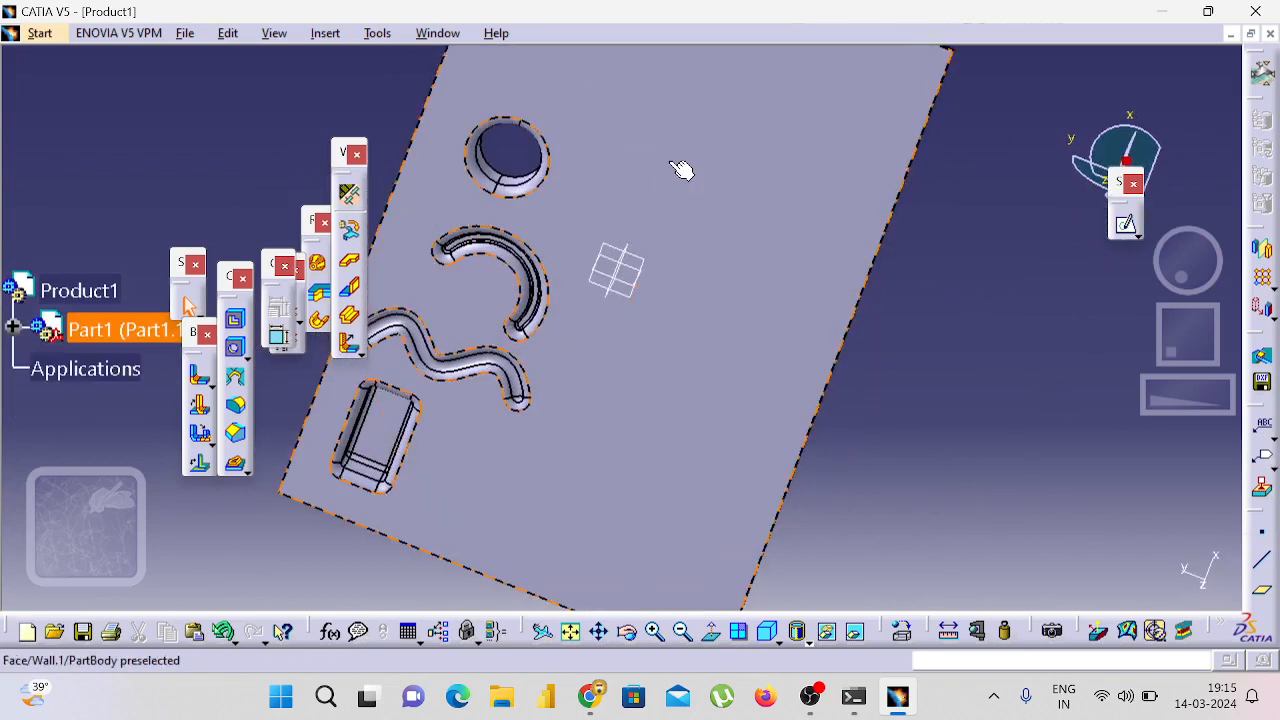
Step: Start a Louver and open its profile sketch on the wall's large face
{"action": "left_click", "coordinate": [247, 474]}
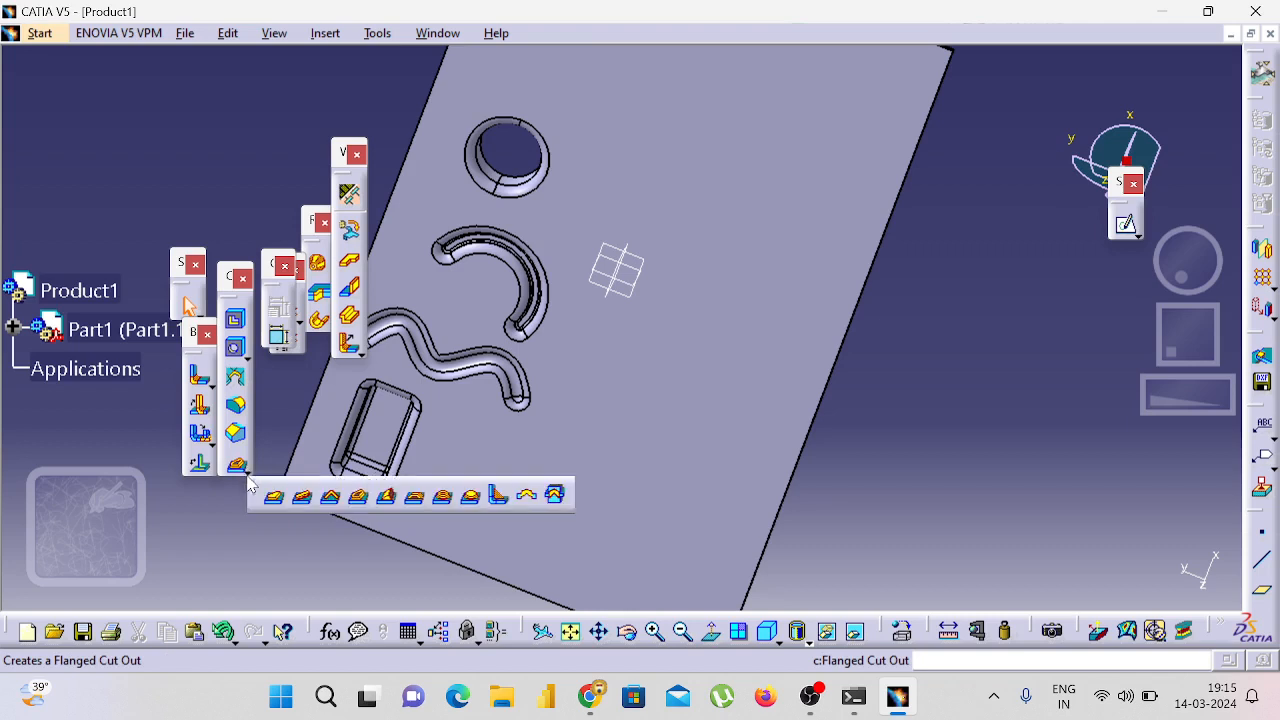
{"action": "left_click", "coordinate": [388, 497]}
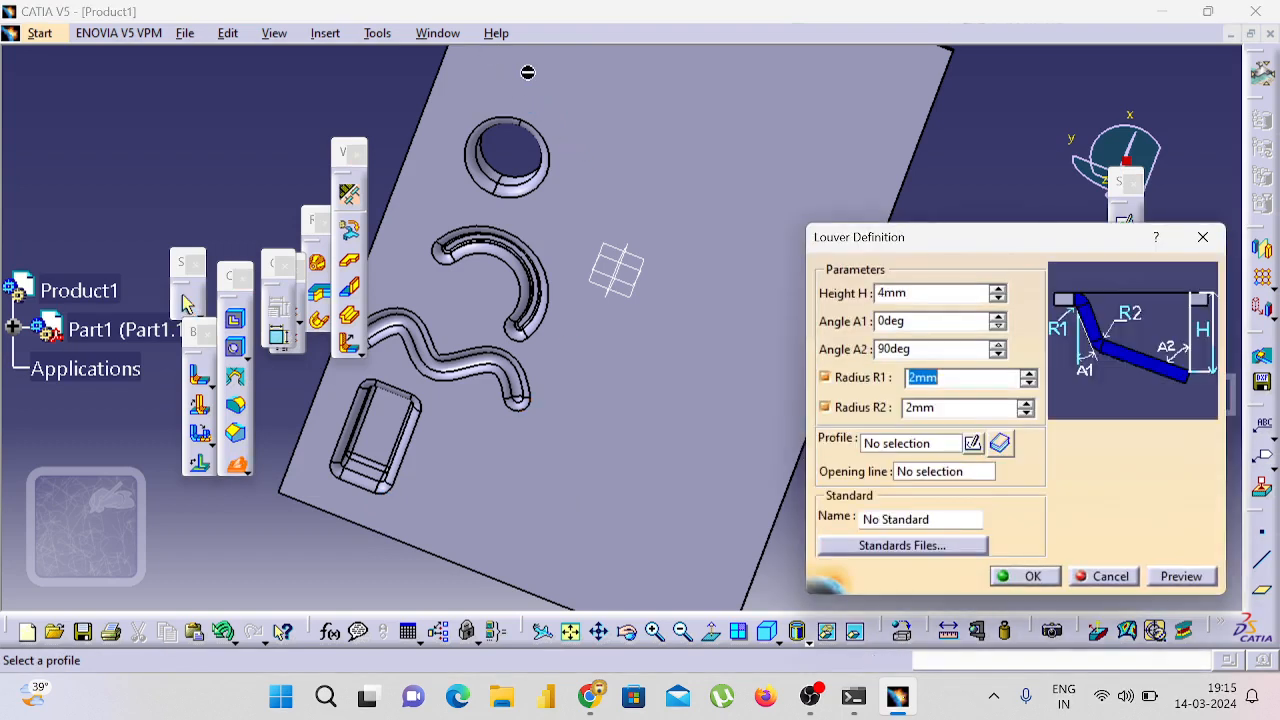
{"action": "left_click", "coordinate": [972, 445]}
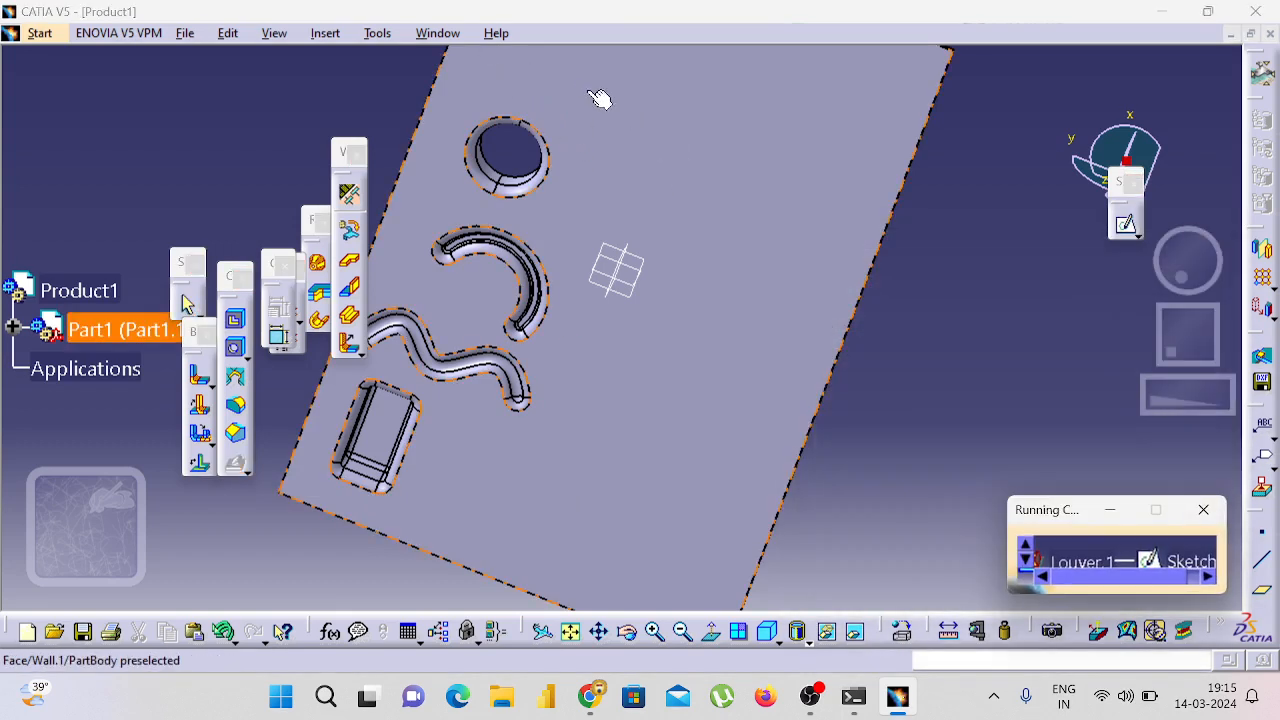
{"action": "left_click", "coordinate": [570, 80]}
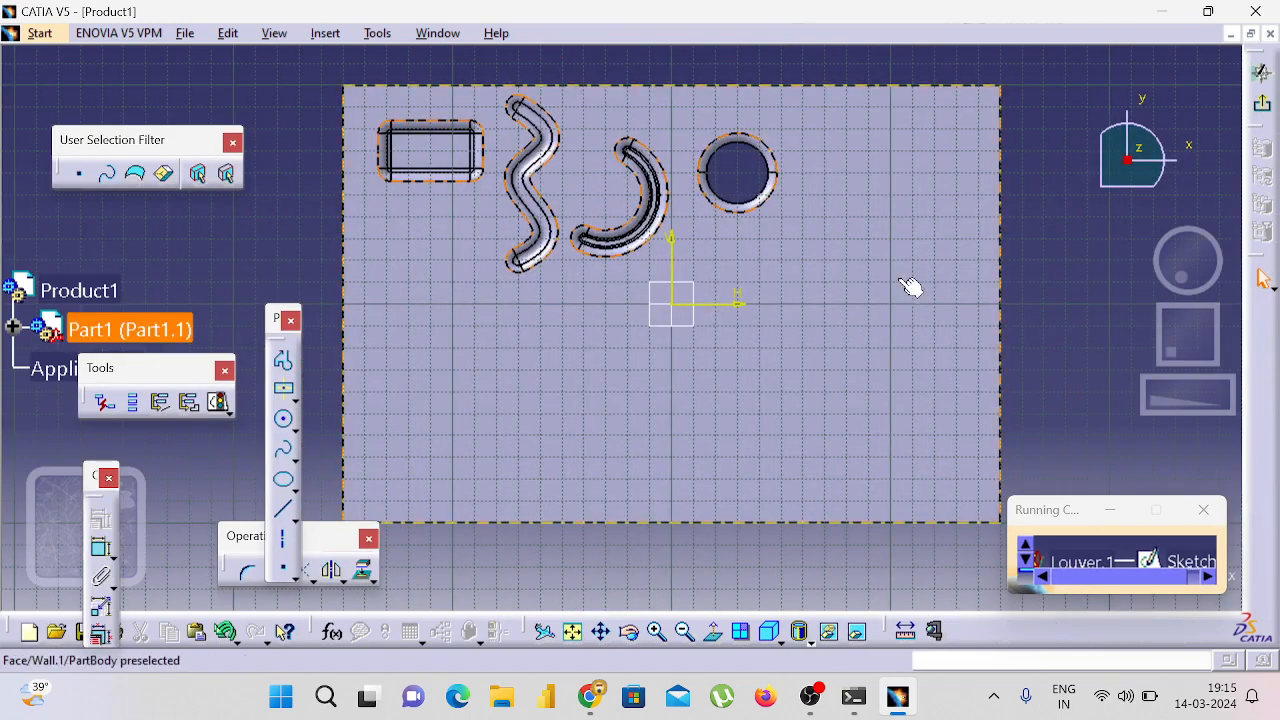
{"action": "left_click", "coordinate": [295, 399]}
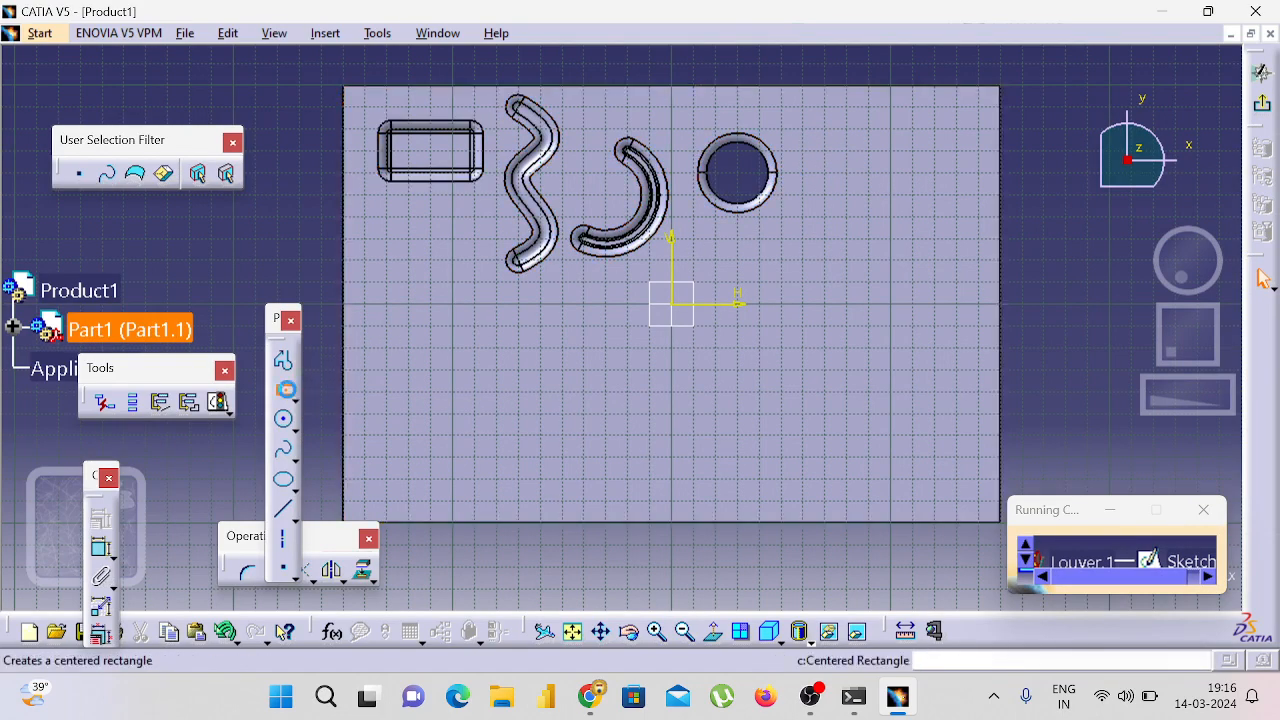
{"action": "left_click", "coordinate": [286, 389]}
{"action": "left_click", "coordinate": [876, 156]}
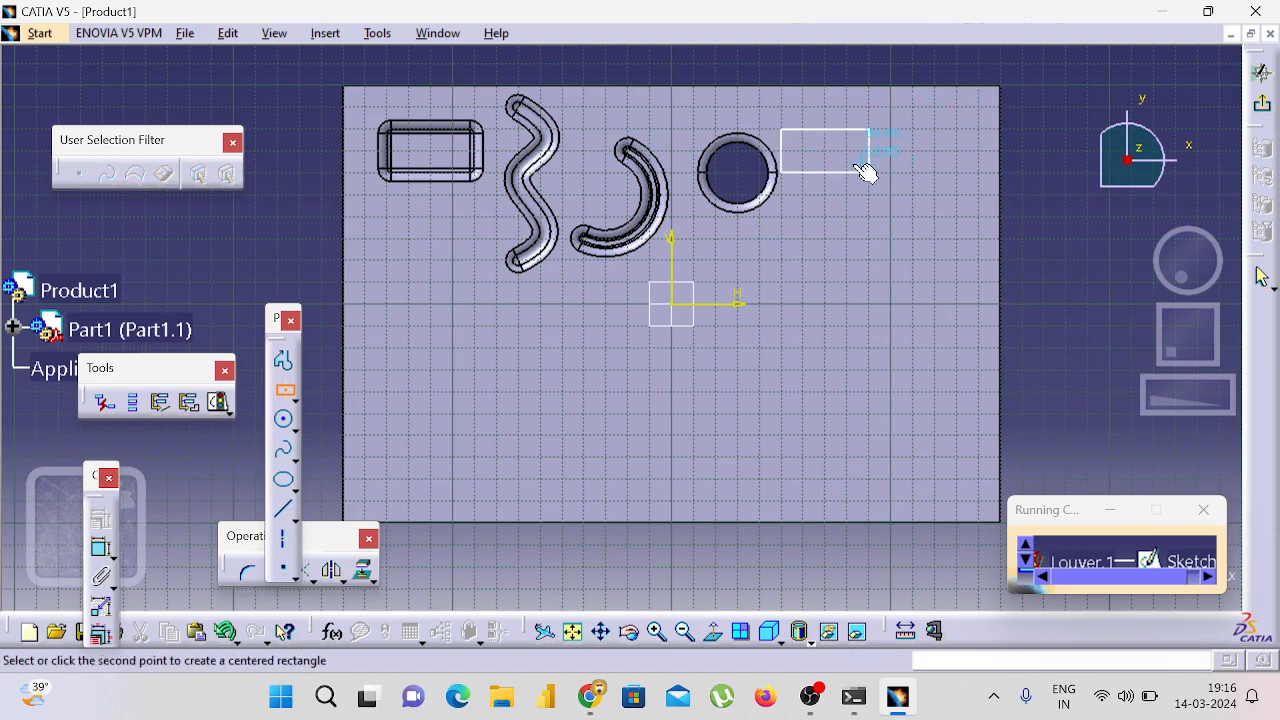
{"action": "key", "text": "Escape"}
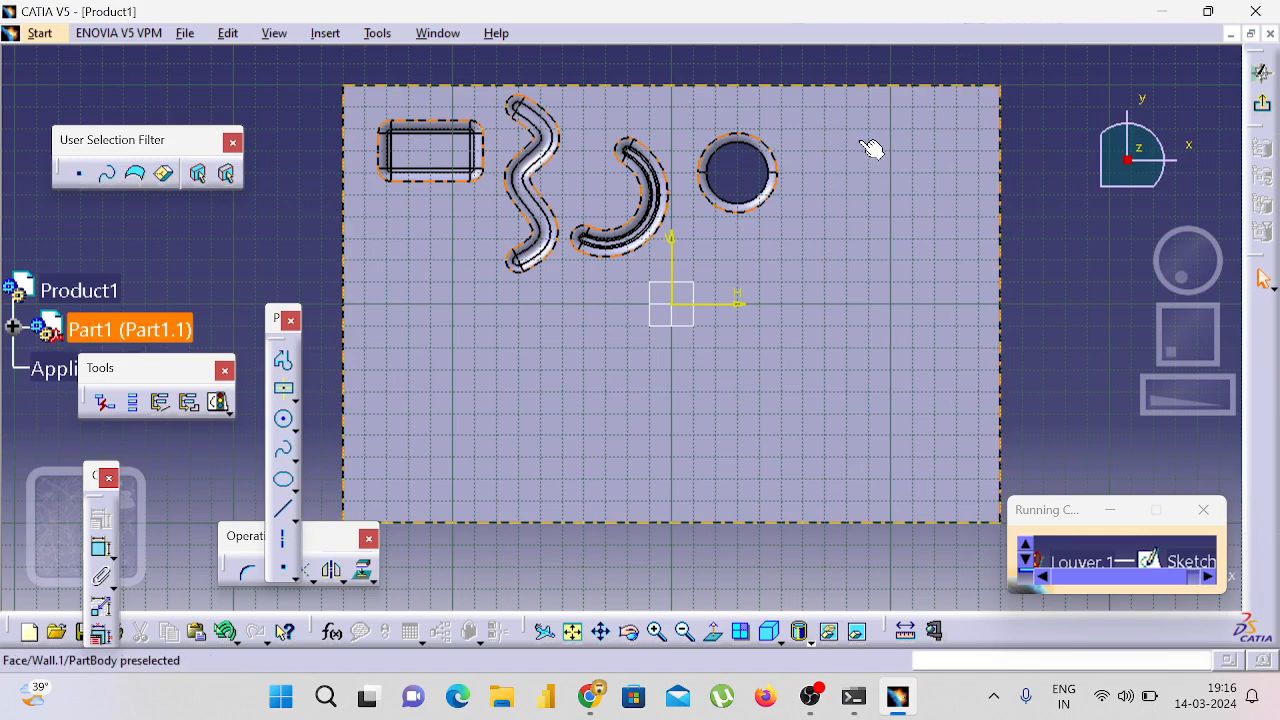
{"action": "left_click", "coordinate": [287, 394]}
{"action": "left_click", "coordinate": [847, 130]}
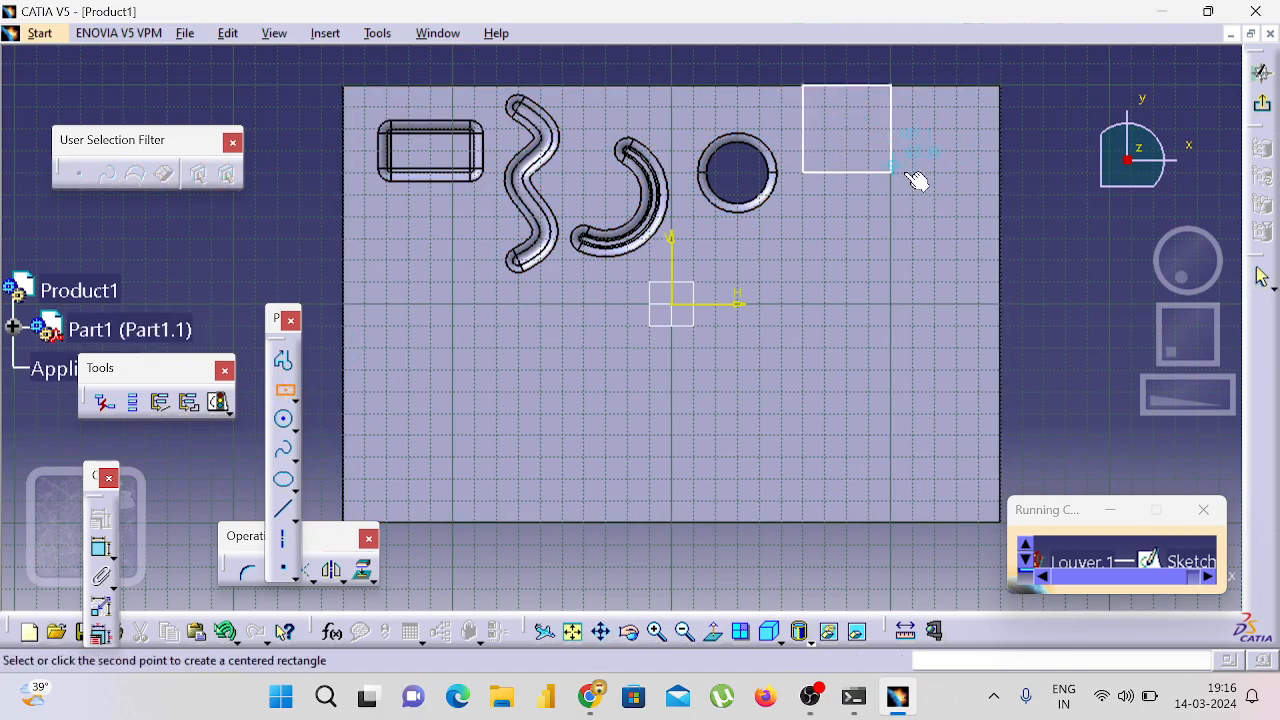
{"action": "key", "text": "Escape"}
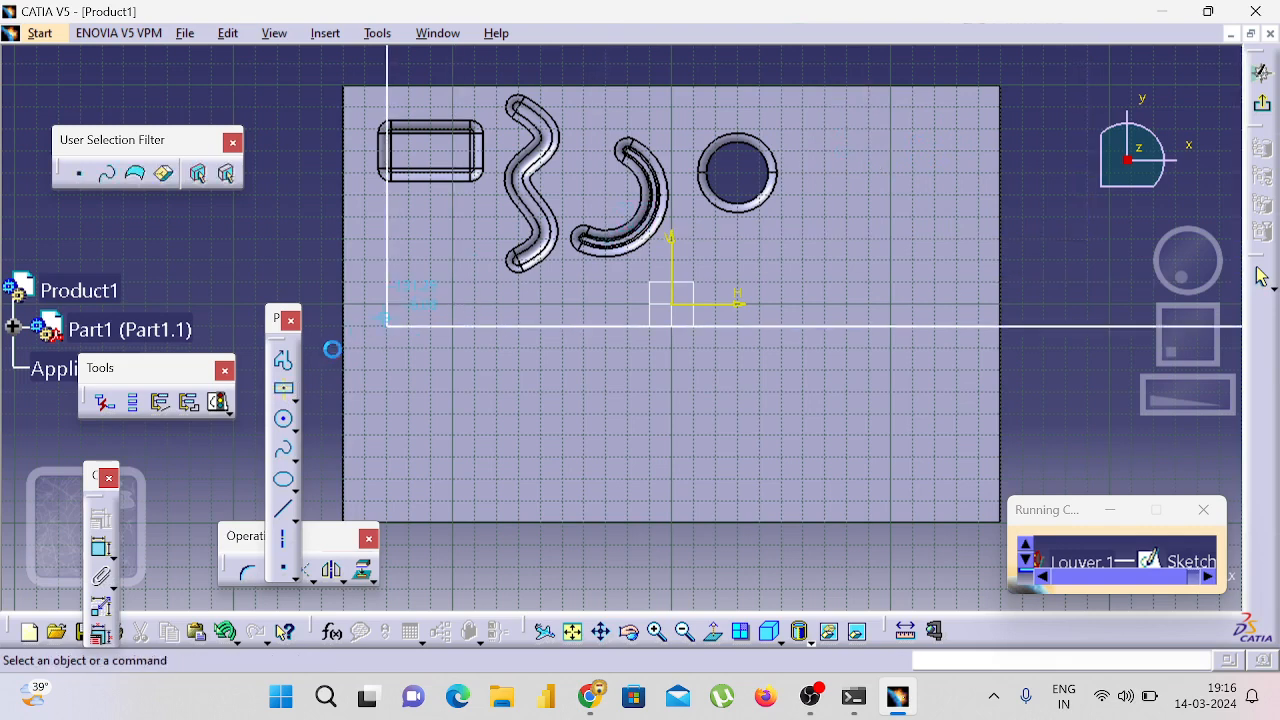
Step: Sketch a centred square as the louver profile between the flanged cutout and the wall's nearest short edge, and exit the sketch
{"action": "left_click", "coordinate": [287, 394]}
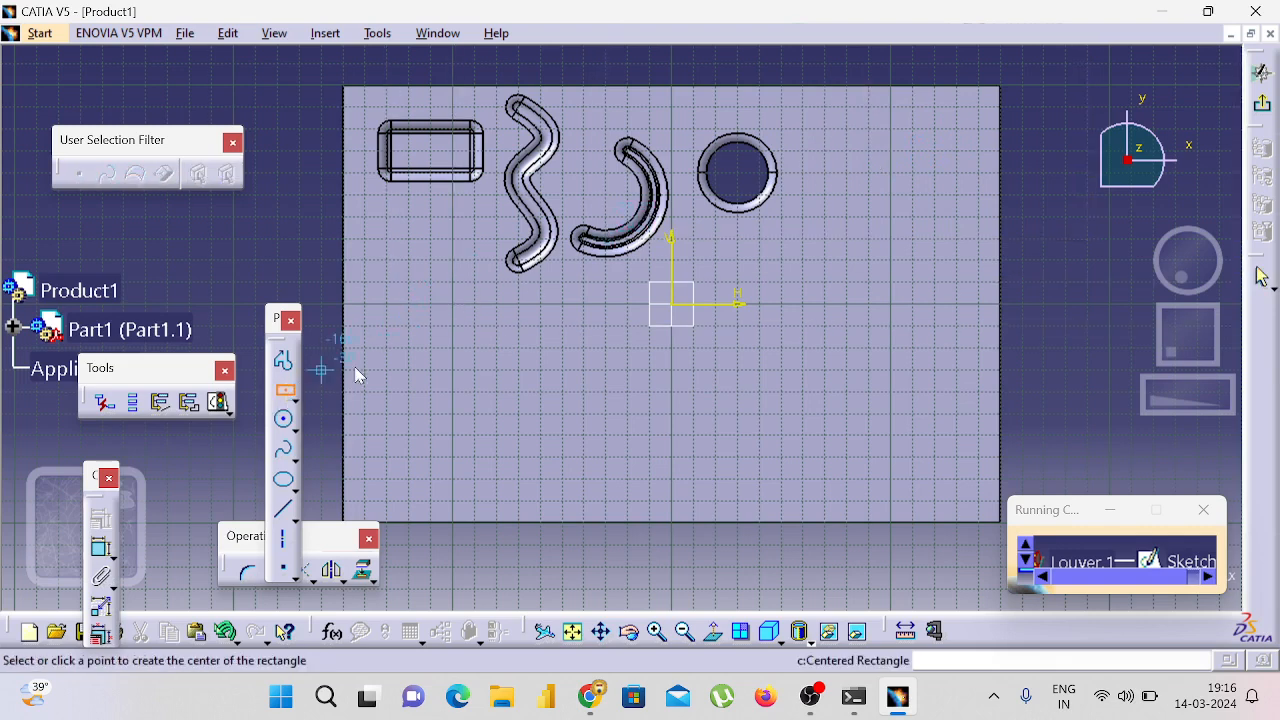
{"action": "left_click", "coordinate": [868, 150]}
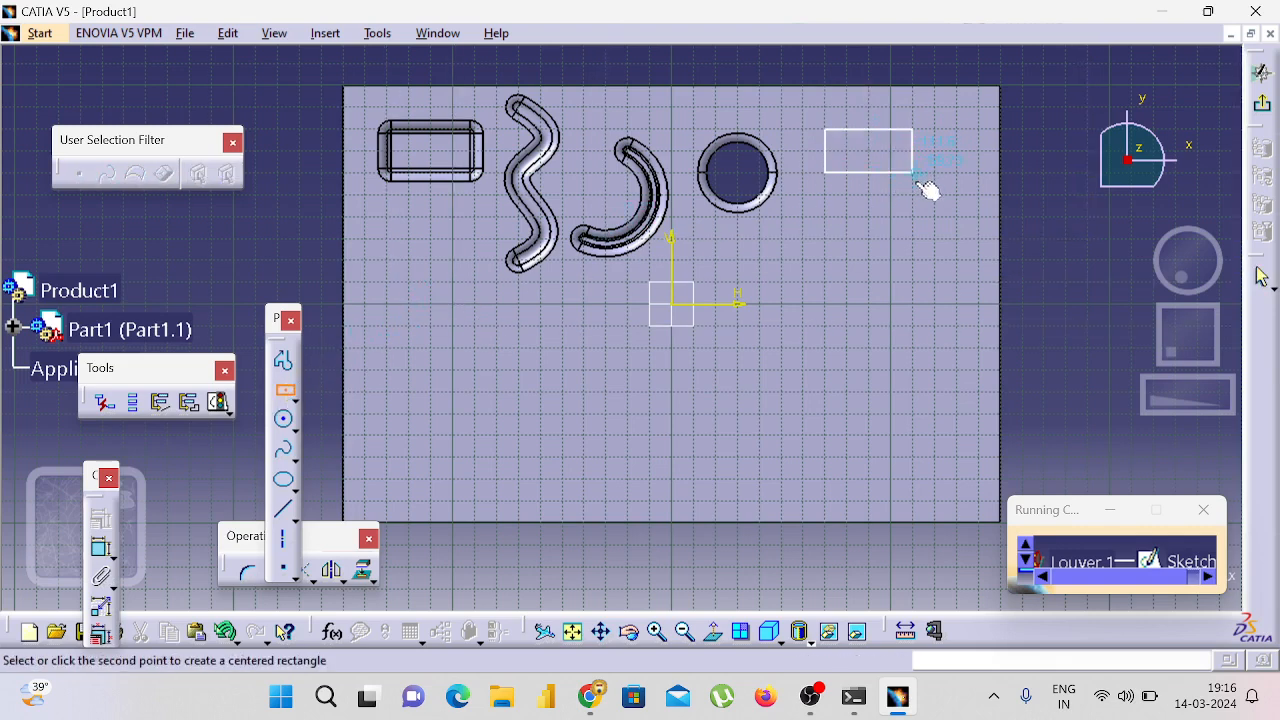
{"action": "left_click", "coordinate": [913, 194]}
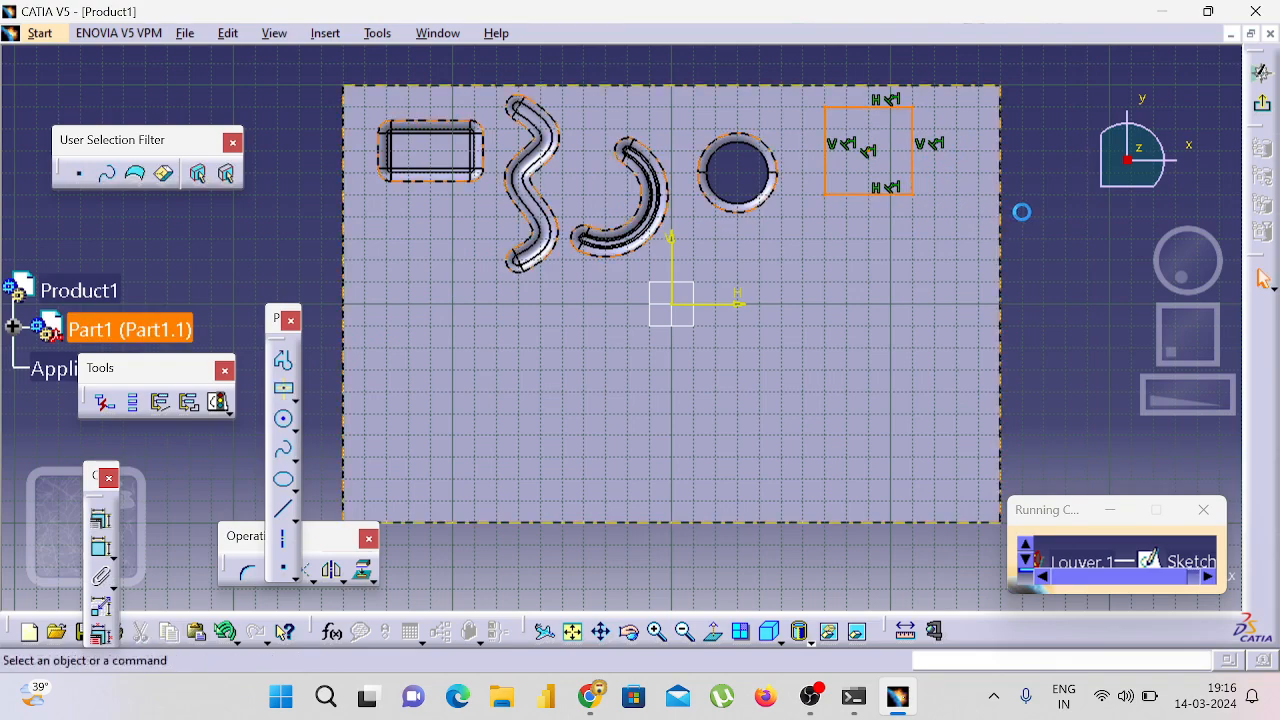
{"action": "left_click", "coordinate": [1261, 103]}
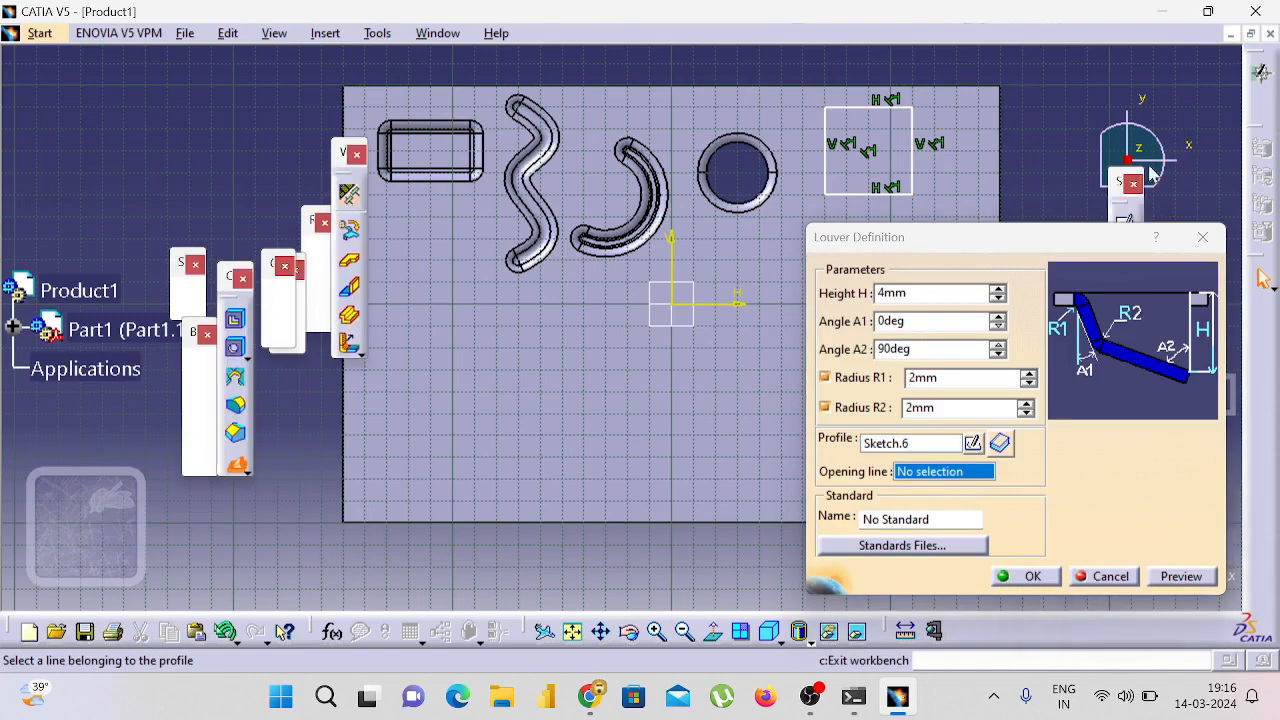
Step: Choose the square profile's edge facing the wall's interior as the louver's opening line
{"action": "scroll", "coordinate": [960, 205], "scroll_direction": "down", "scroll_amount": 5}
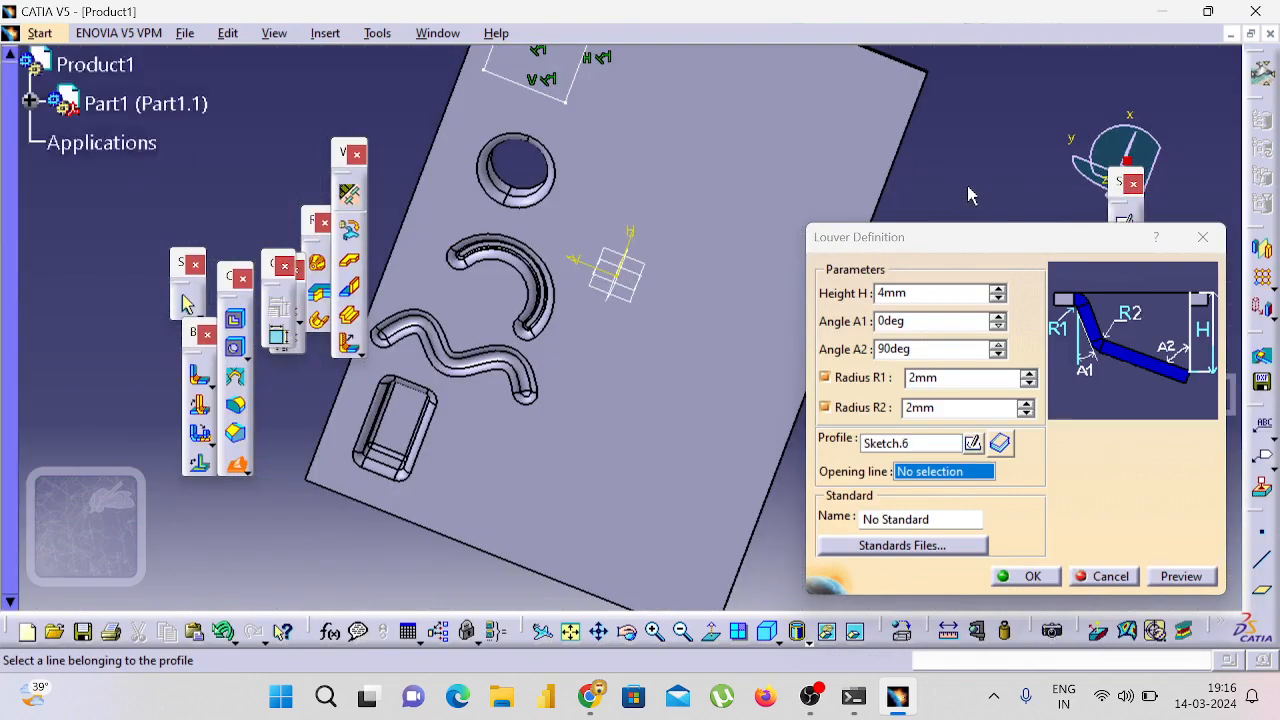
{"action": "middle_click_drag", "start_coordinate": [971, 194], "coordinate": [800, 300]}
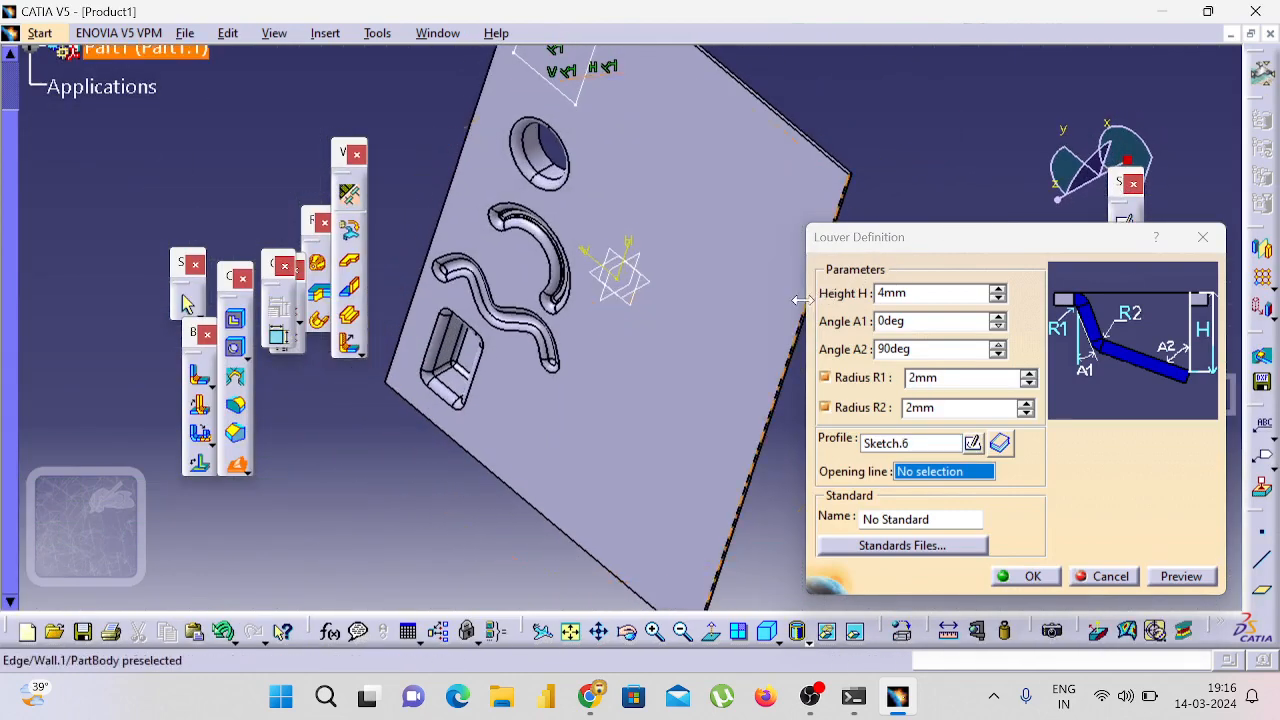
{"action": "left_click", "coordinate": [896, 470]}
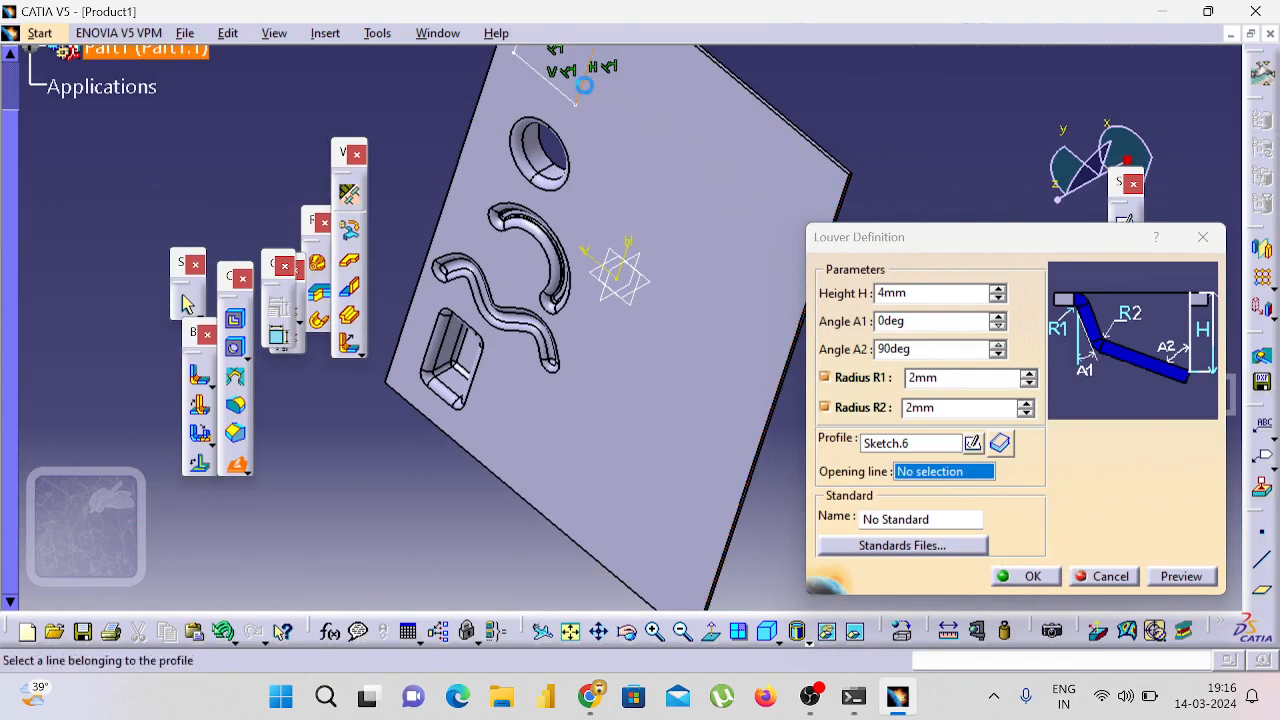
{"action": "left_click", "coordinate": [590, 90]}
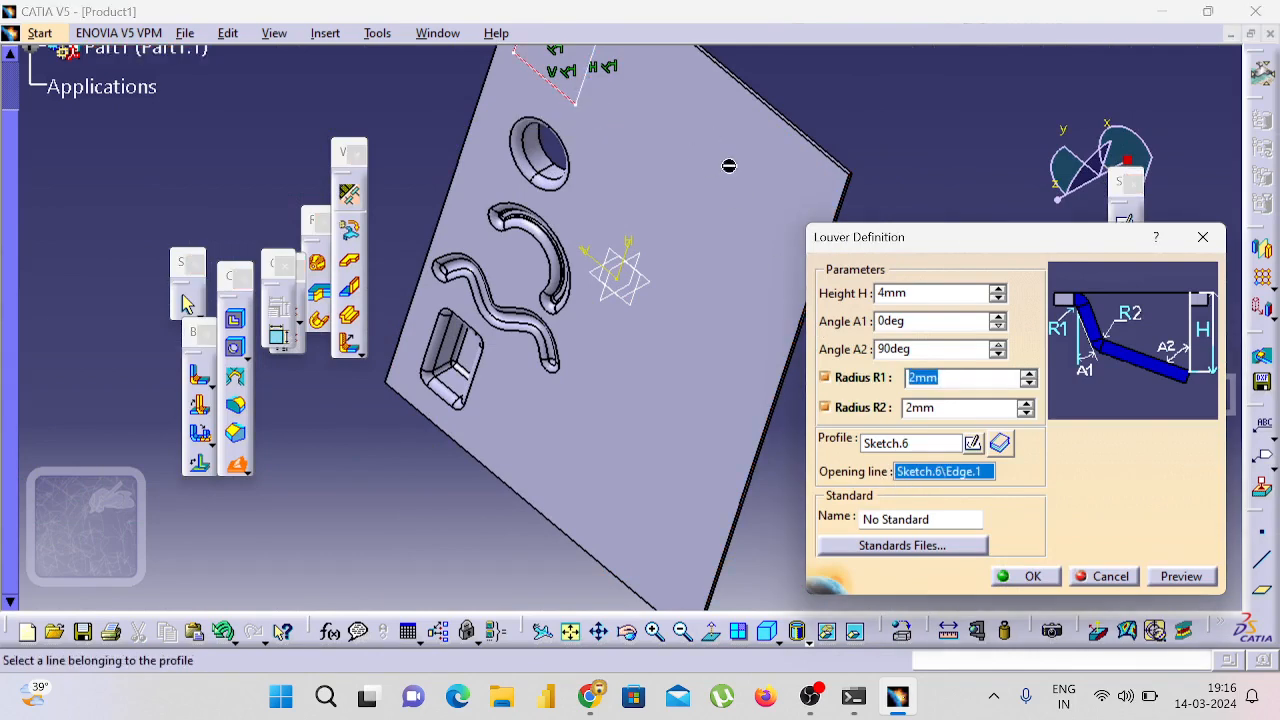
{"action": "left_click", "coordinate": [682, 631]}
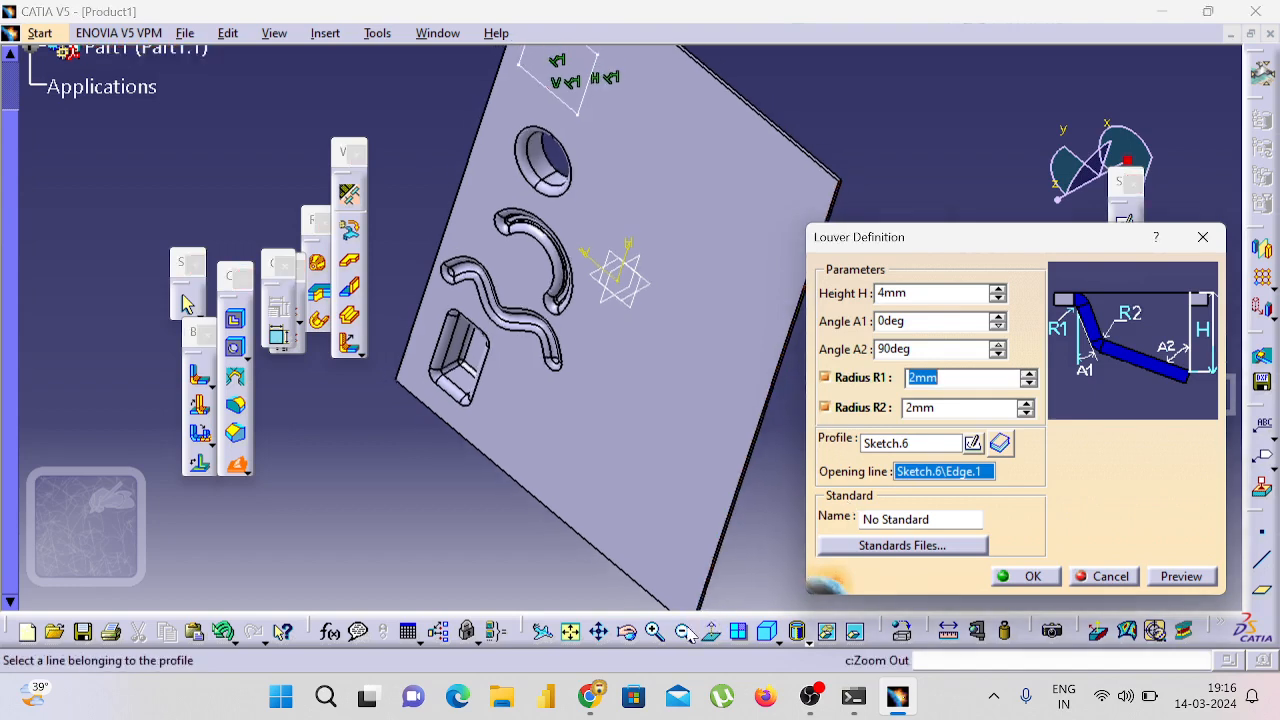
{"action": "left_click", "coordinate": [605, 162]}
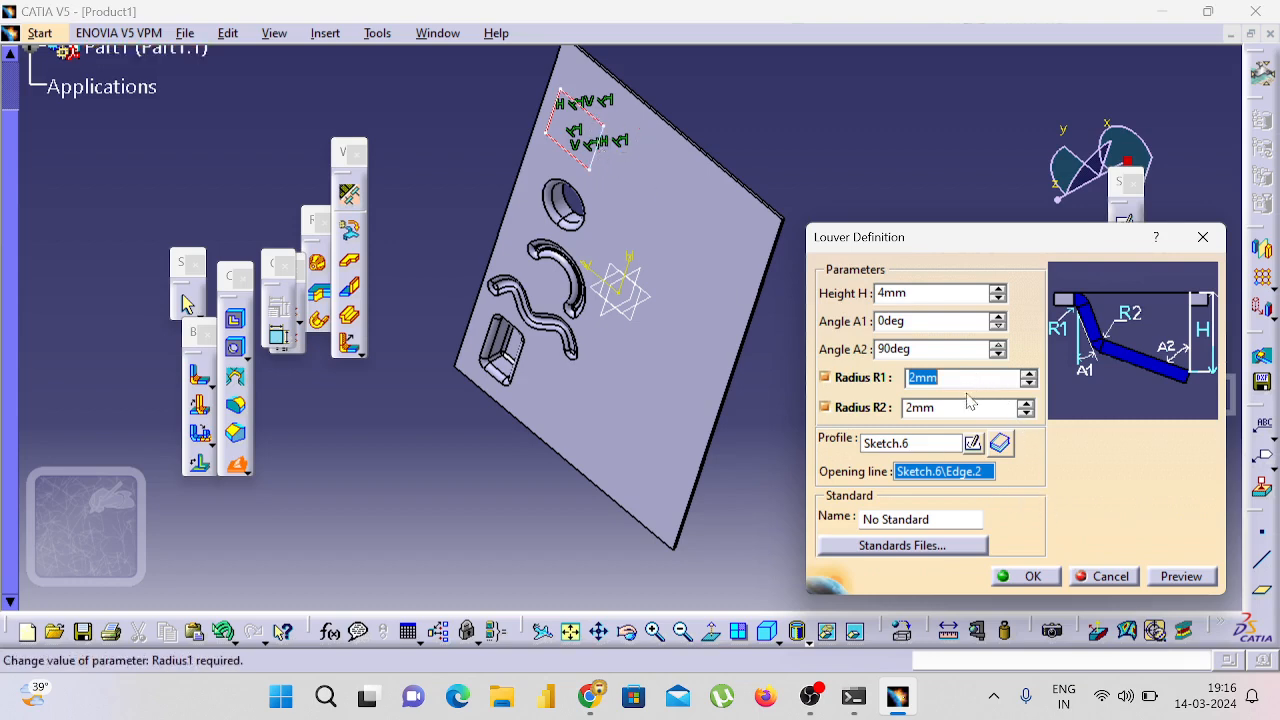
Step: Set the louver's height H to 13 mm, preview it and create the feature
{"action": "left_click", "coordinate": [997, 287]}
{"action": "left_click", "coordinate": [997, 287]}
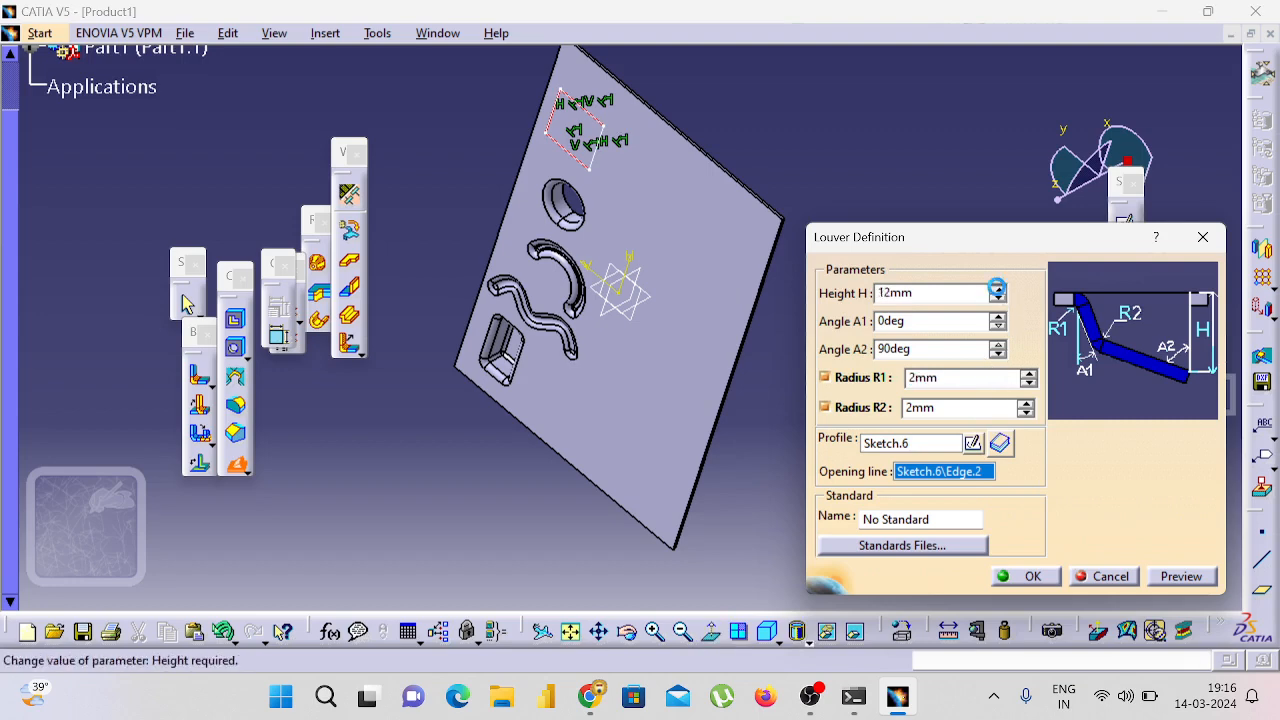
{"action": "middle_click_drag", "start_coordinate": [931, 206], "coordinate": [720, 294]}
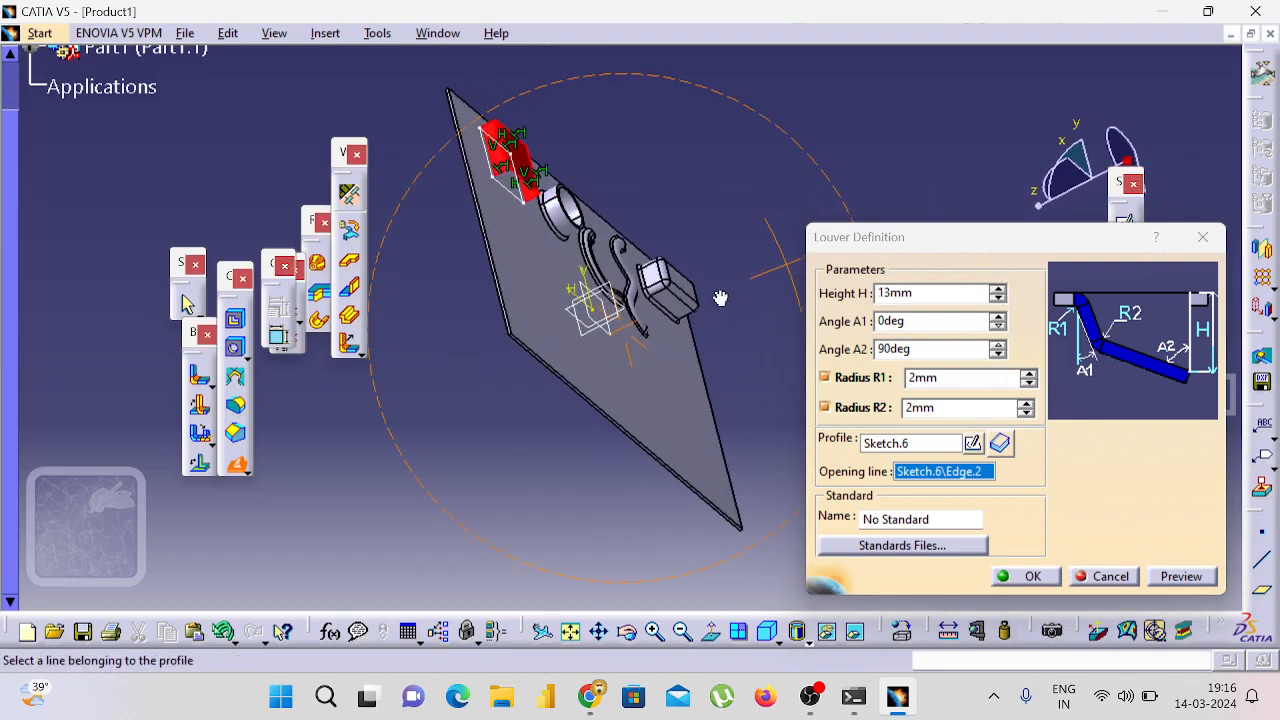
{"action": "left_click", "coordinate": [1182, 577]}
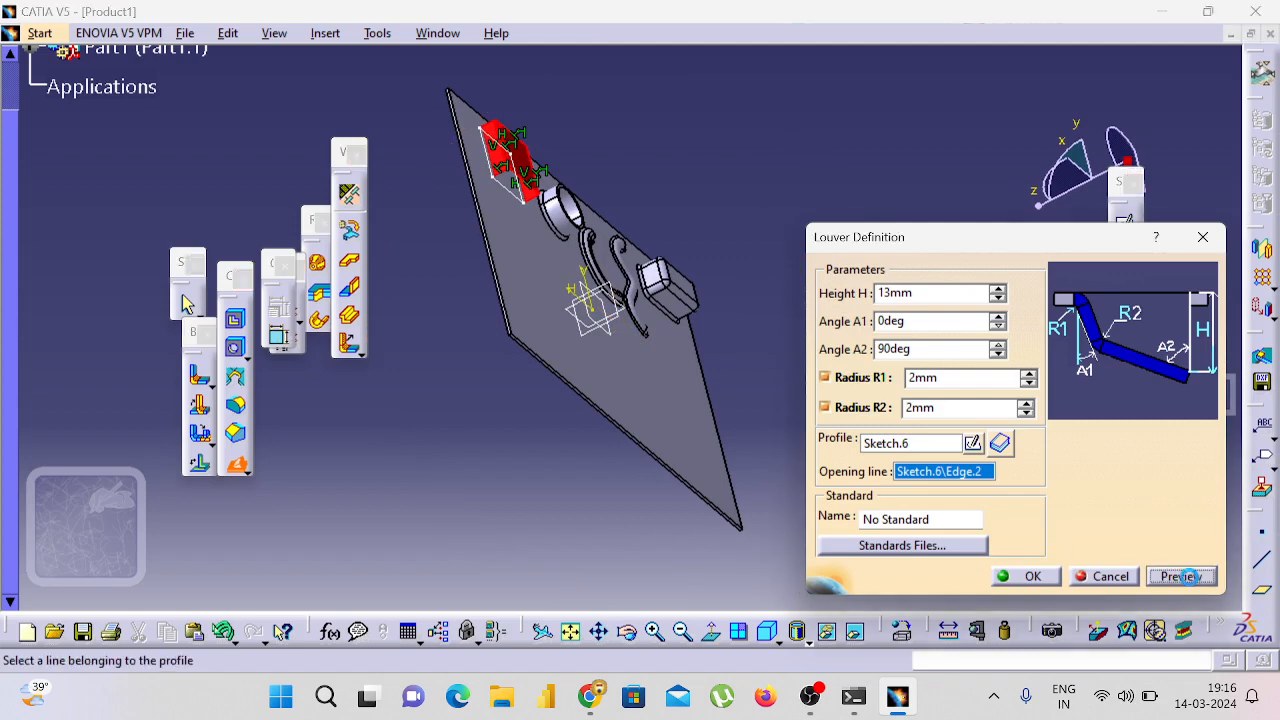
{"action": "left_click", "coordinate": [1033, 577]}
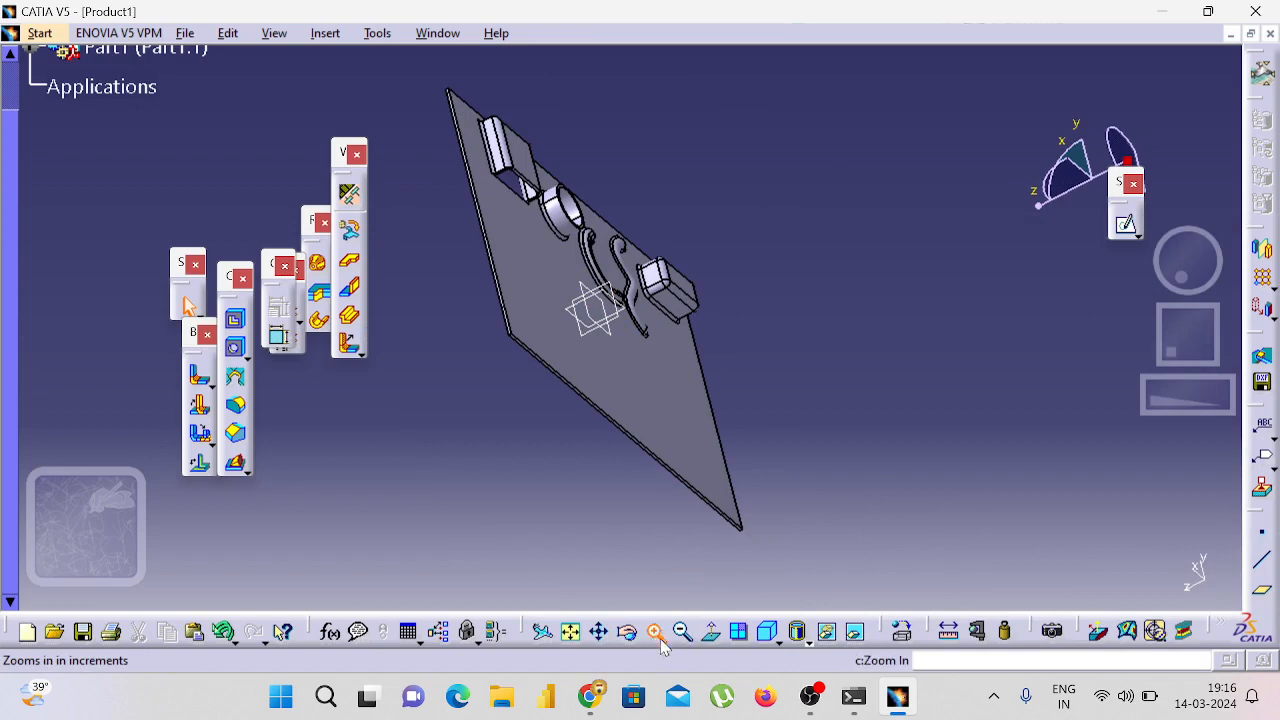
Step: Examine the louver and its opening from both sides of the wall, and review the Louver definition parameters
{"action": "left_click", "coordinate": [655, 631]}
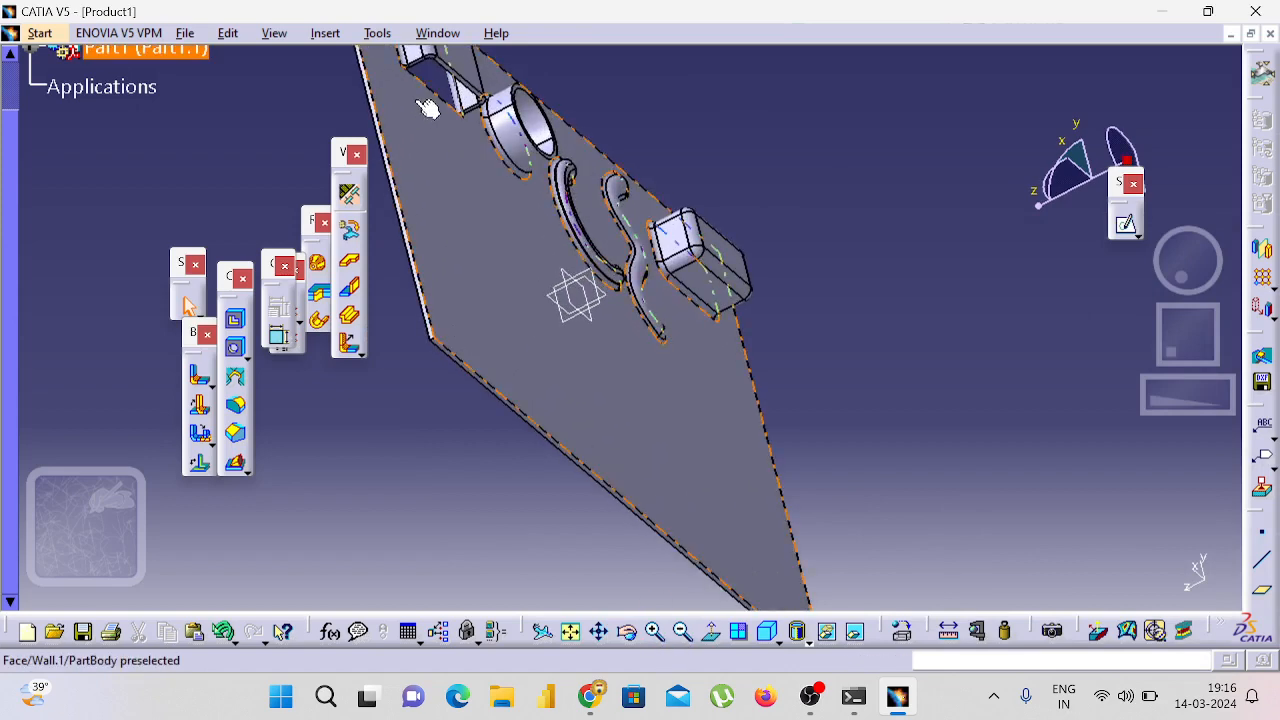
{"action": "middle_click_drag", "start_coordinate": [348, 114], "coordinate": [343, 165]}
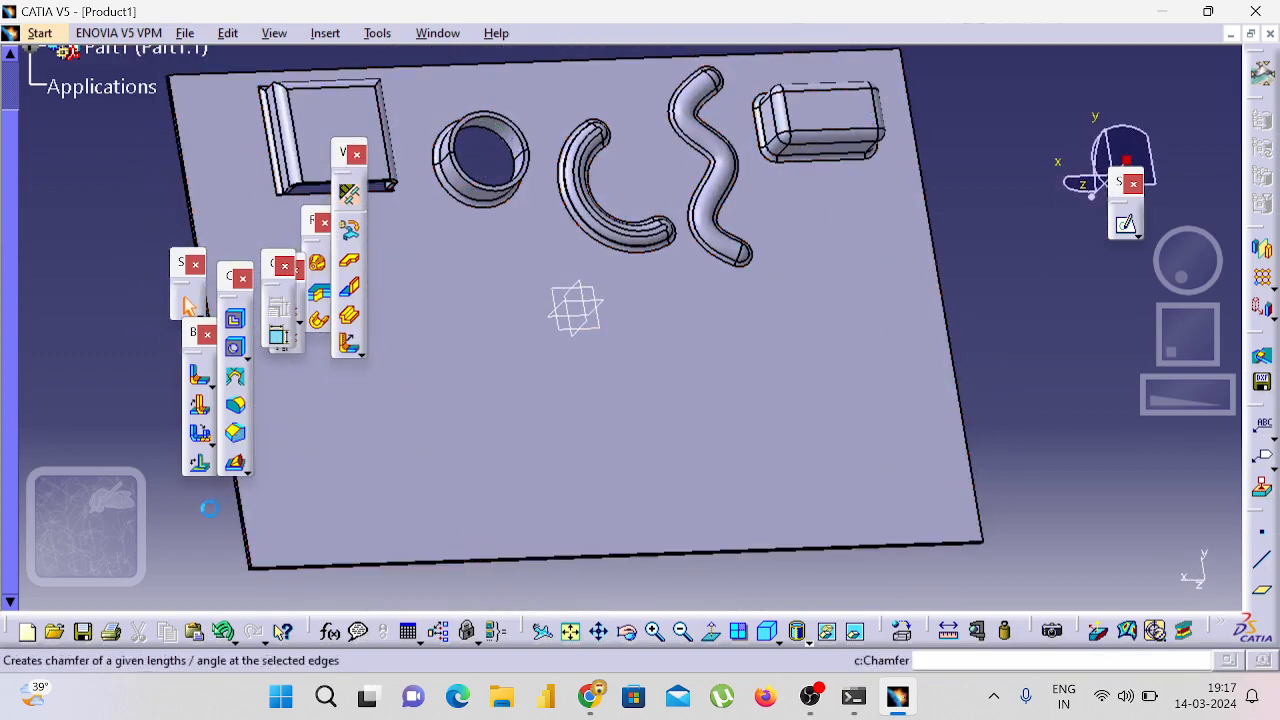
{"action": "middle_click_drag", "start_coordinate": [206, 508], "coordinate": [429, 406]}
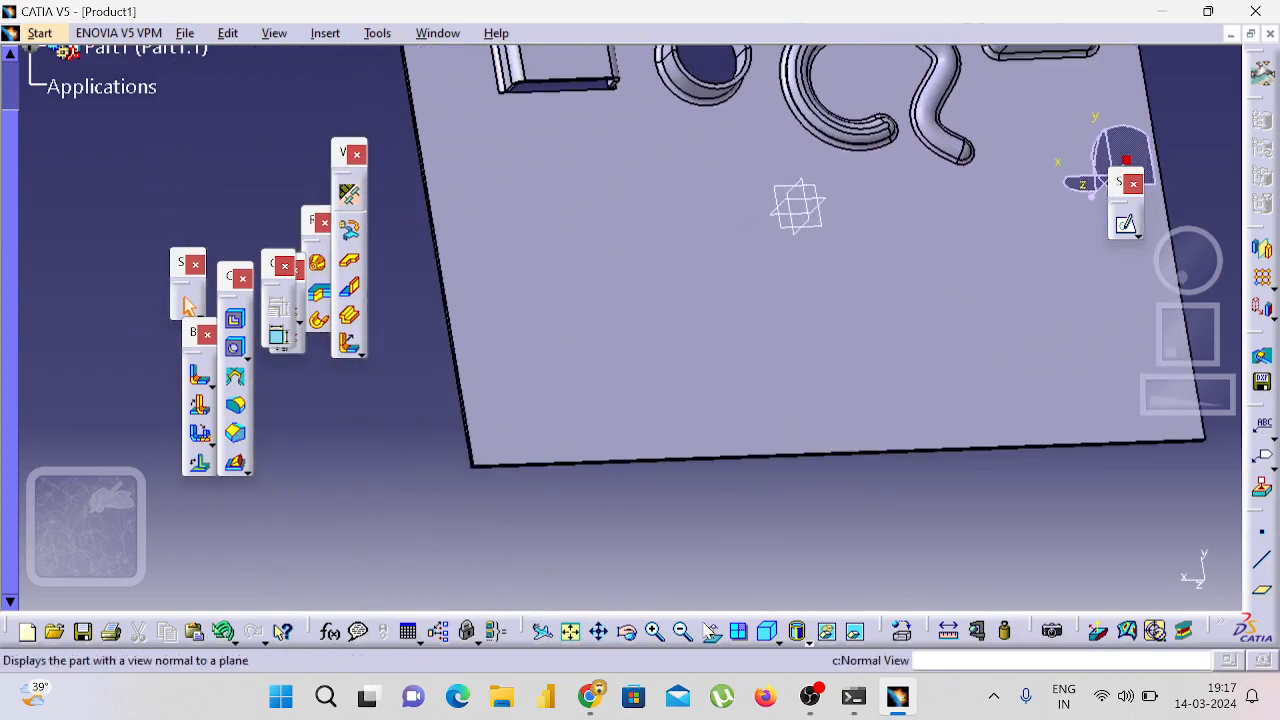
{"action": "left_click", "coordinate": [682, 631]}
{"action": "middle_click_drag", "start_coordinate": [452, 165], "coordinate": [585, 215]}
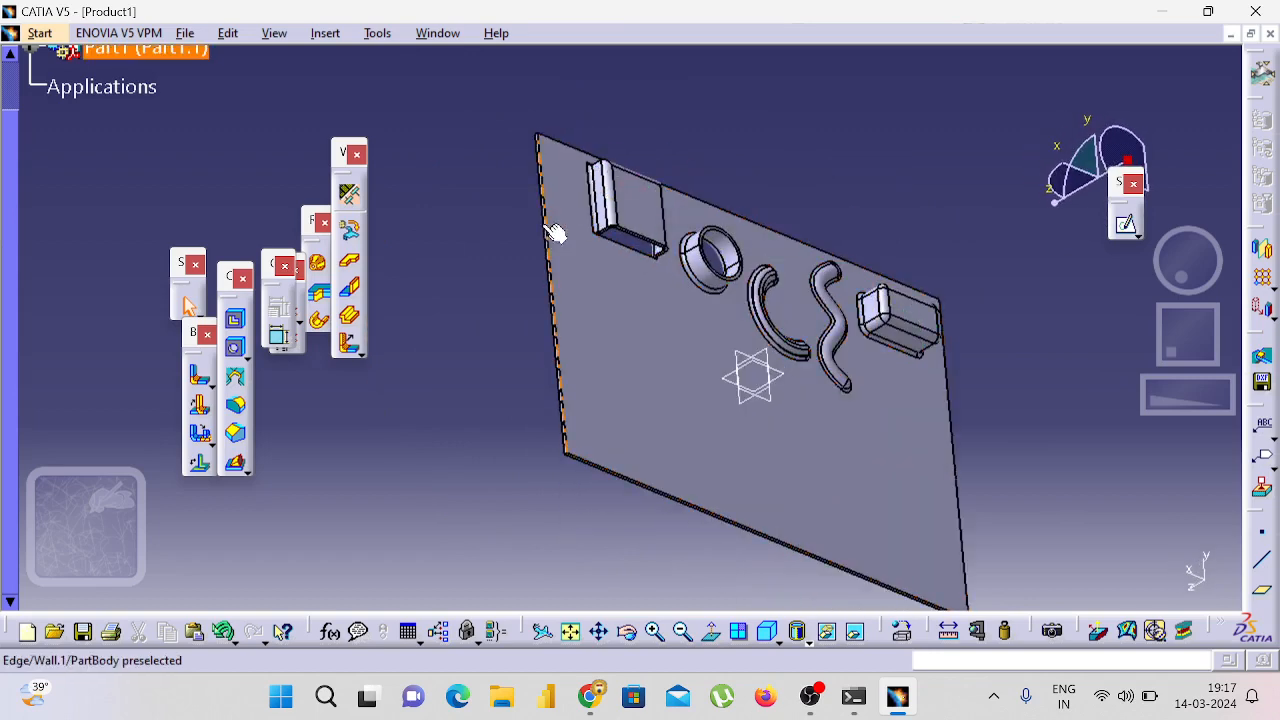
{"action": "middle_click_drag", "start_coordinate": [503, 289], "coordinate": [569, 338]}
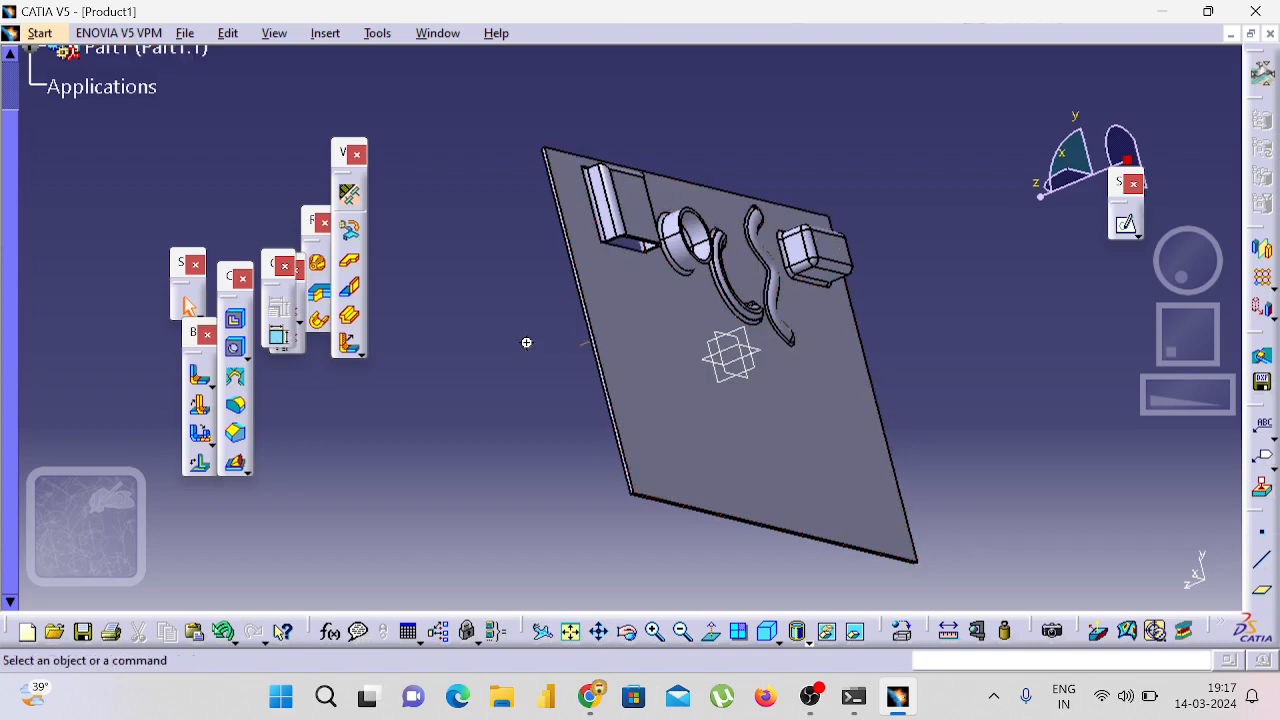
{"action": "middle_click_drag", "start_coordinate": [526, 342], "coordinate": [772, 300]}
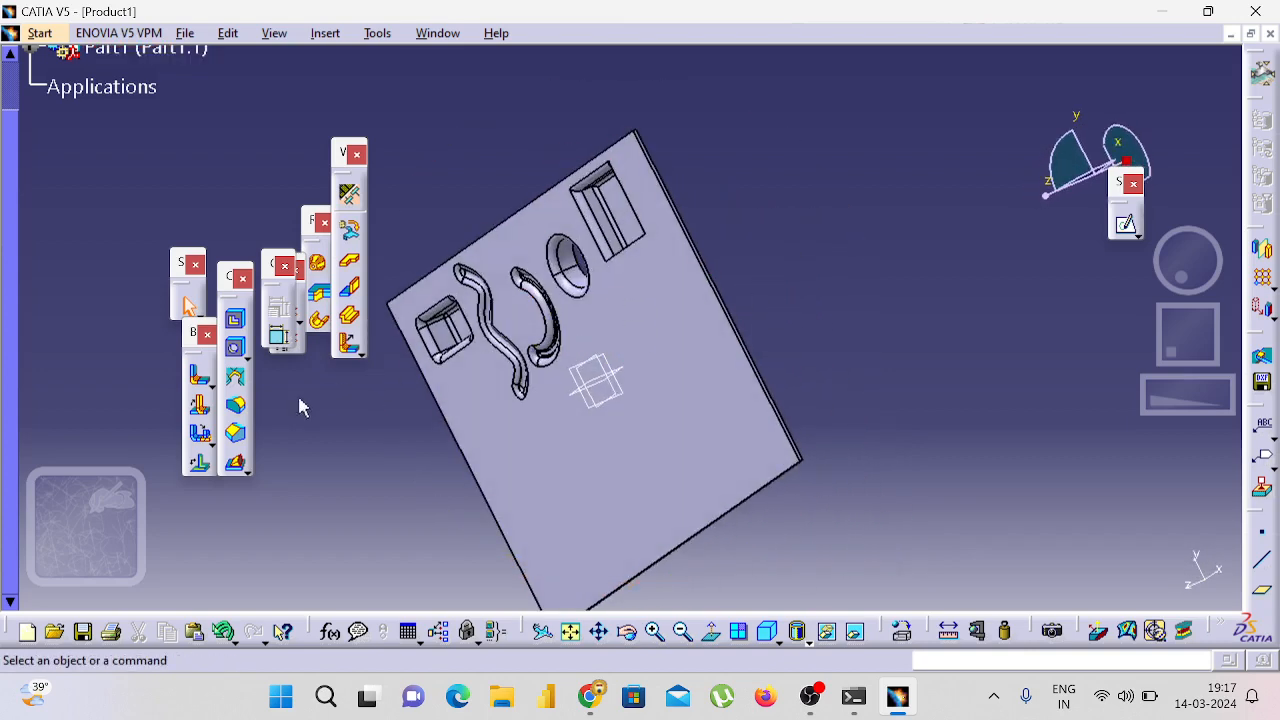
{"action": "left_click", "coordinate": [235, 462]}
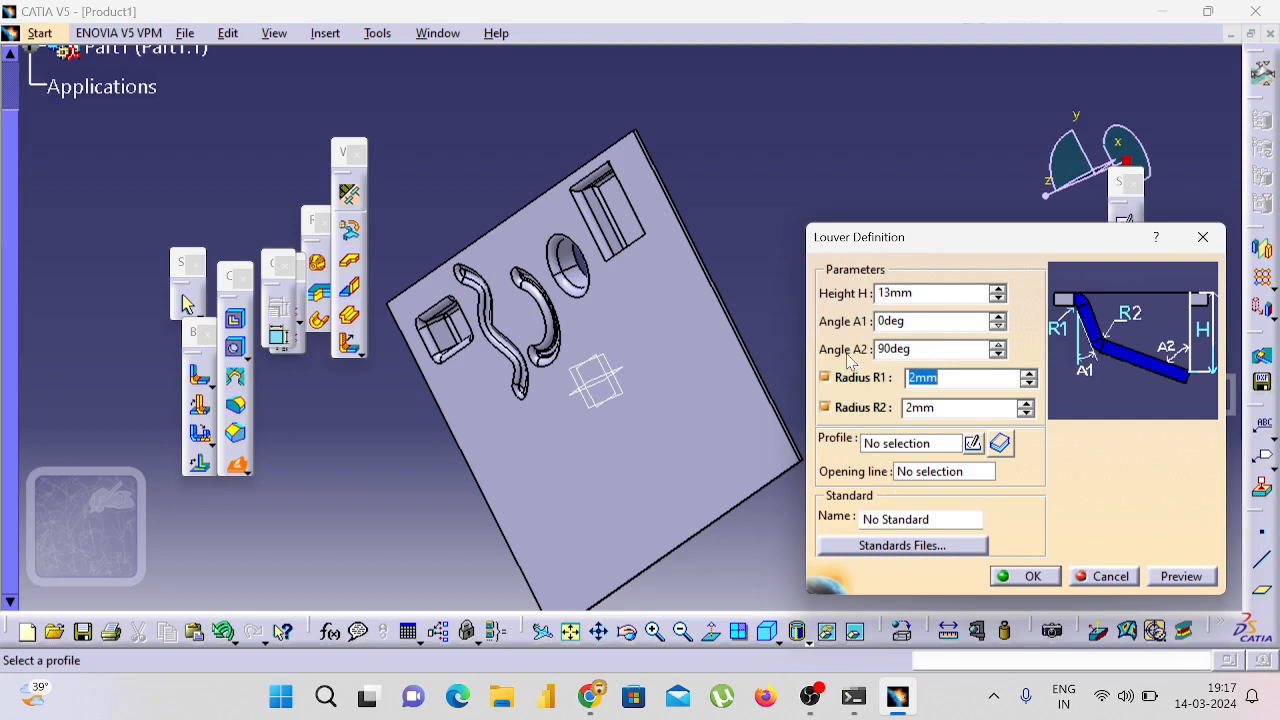
{"action": "key", "text": "Escape"}
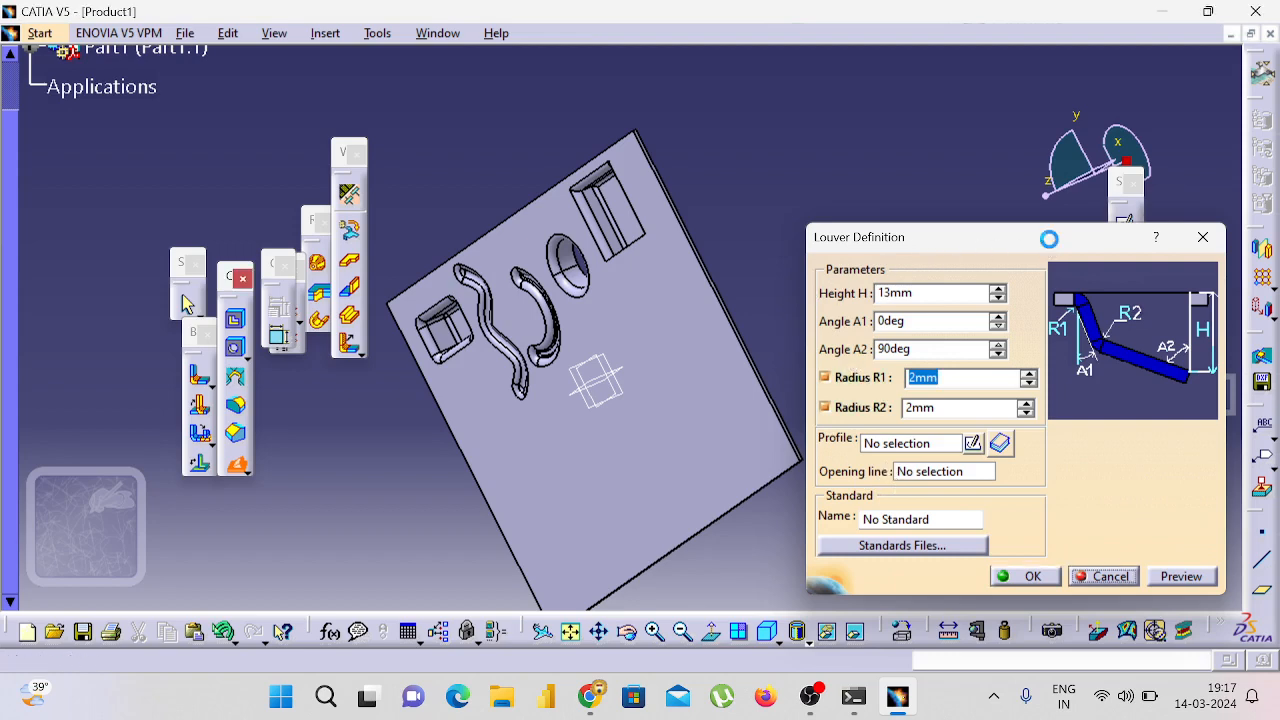
{"action": "middle_click_drag", "start_coordinate": [915, 232], "coordinate": [450, 385]}
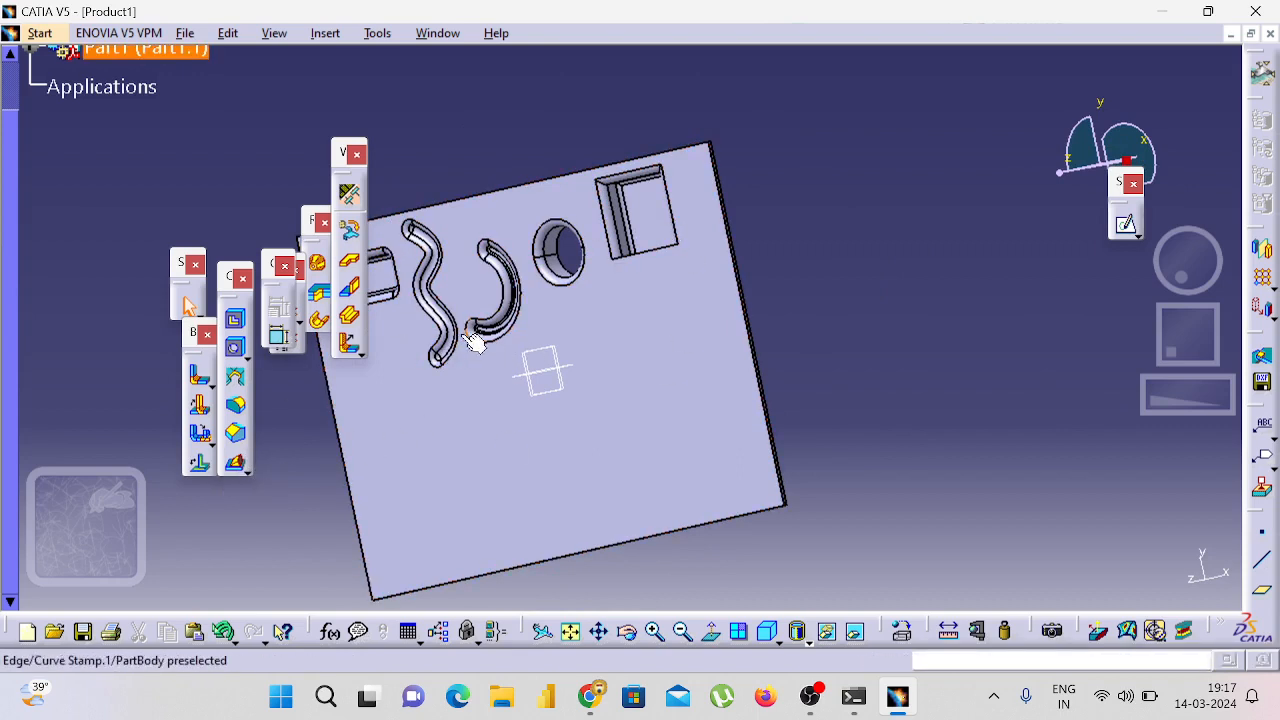
{"action": "left_click", "coordinate": [247, 471]}
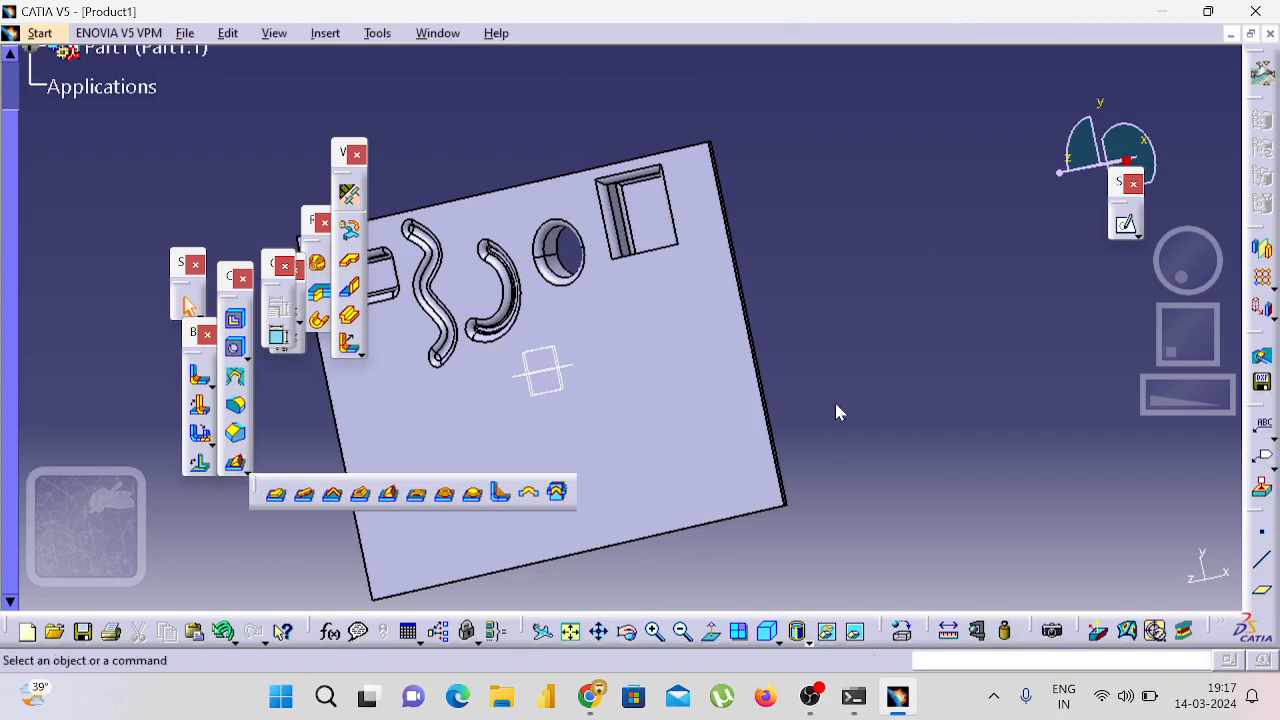
{"action": "left_click", "coordinate": [915, 374]}
Step: Switch to the Google Meet call in Chrome, admit the waiting participant and return to CATIA V5
{"action": "left_click", "coordinate": [598, 697]}
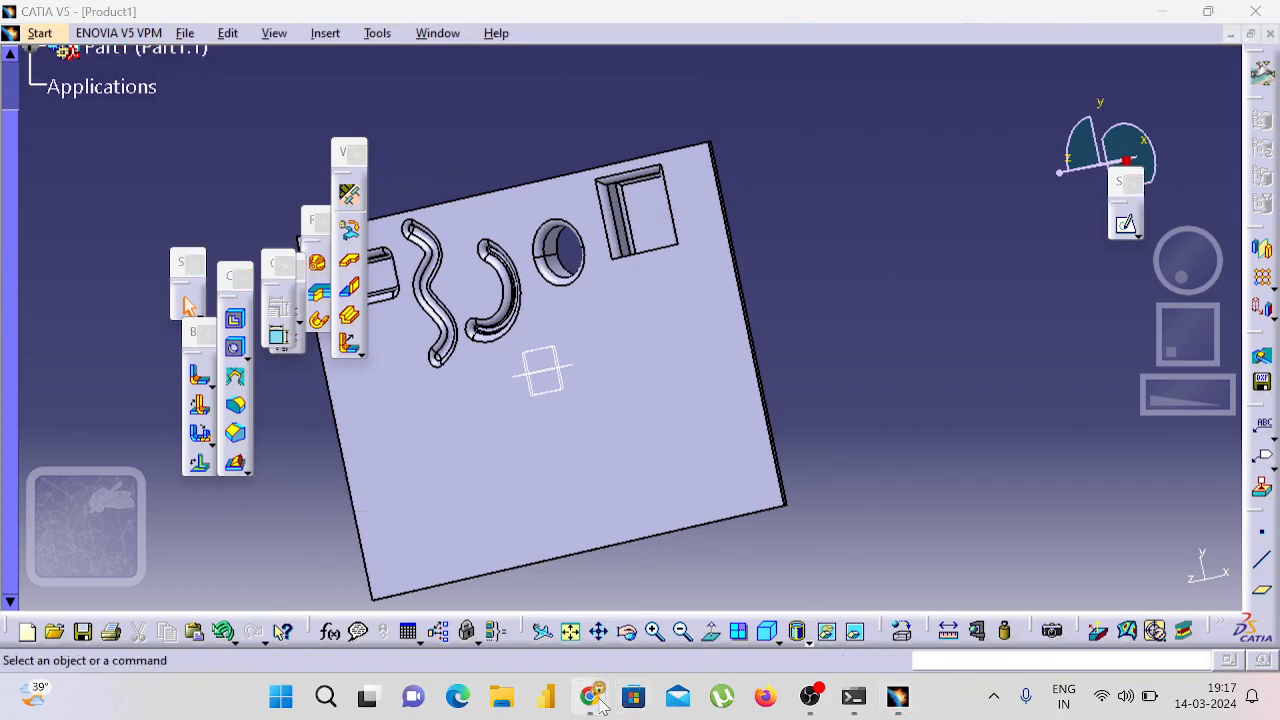
{"action": "left_click", "coordinate": [515, 635]}
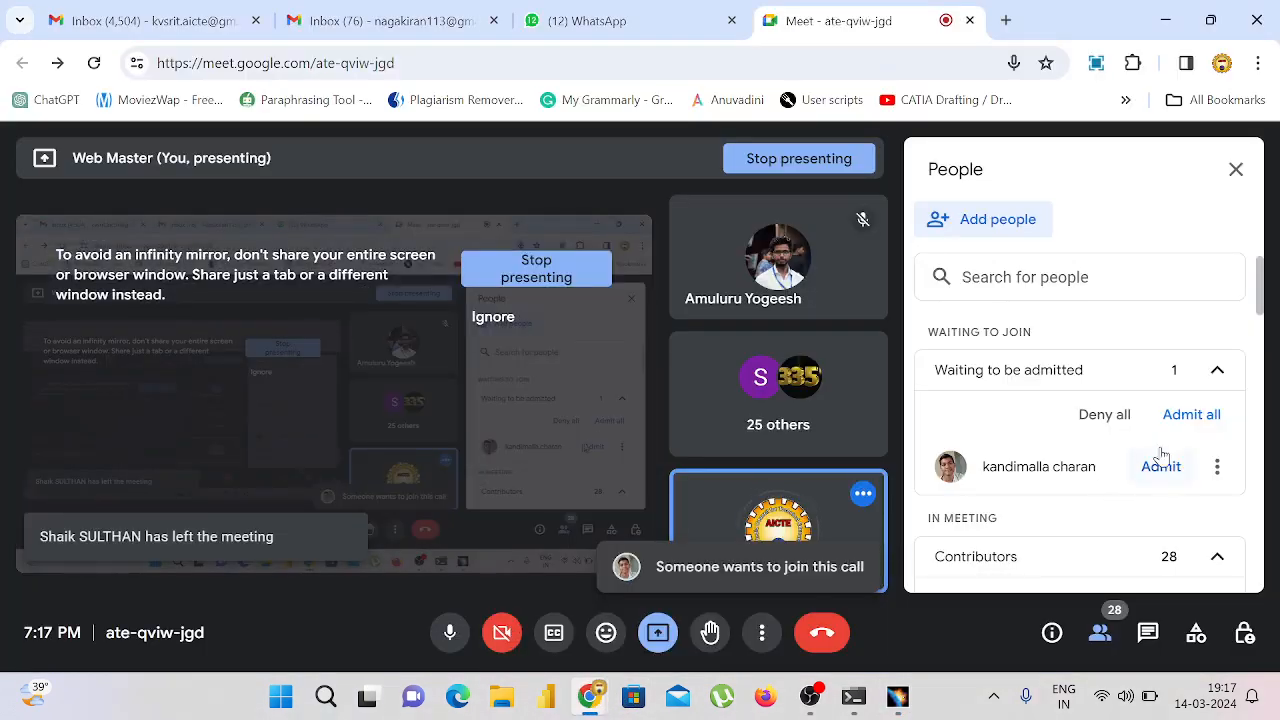
{"action": "left_click", "coordinate": [1184, 464]}
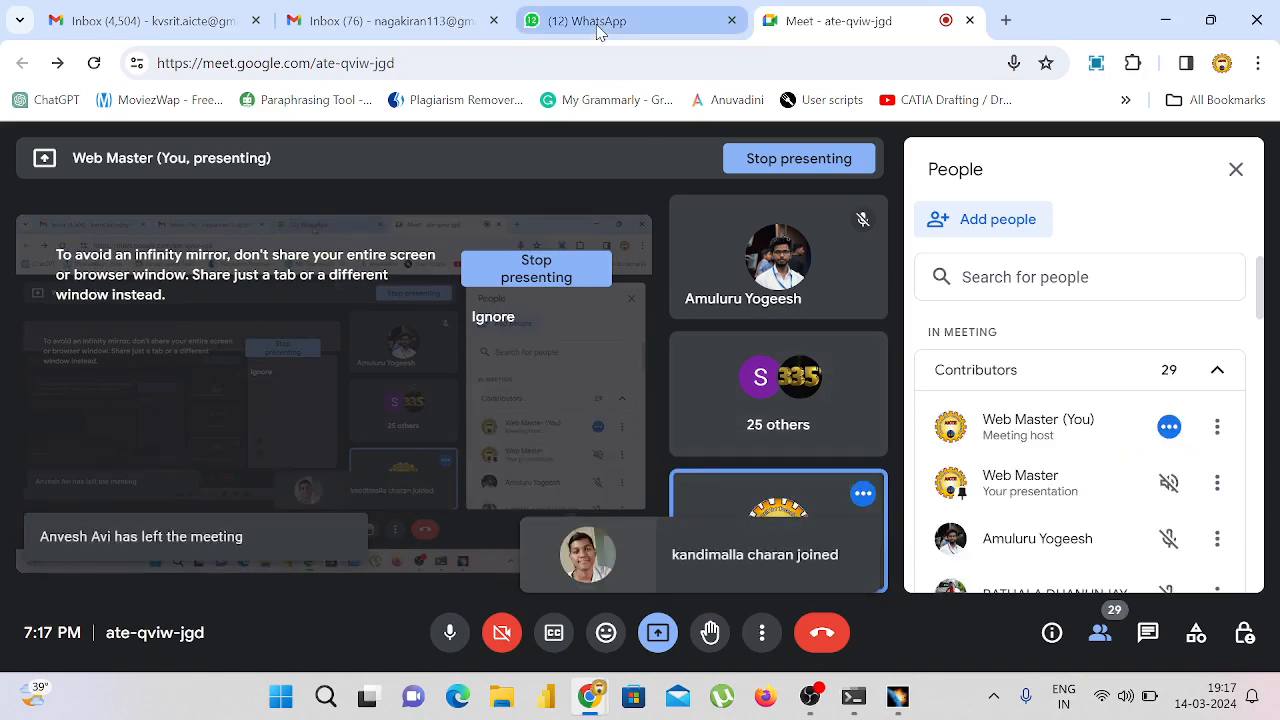
{"action": "left_click", "coordinate": [897, 696]}
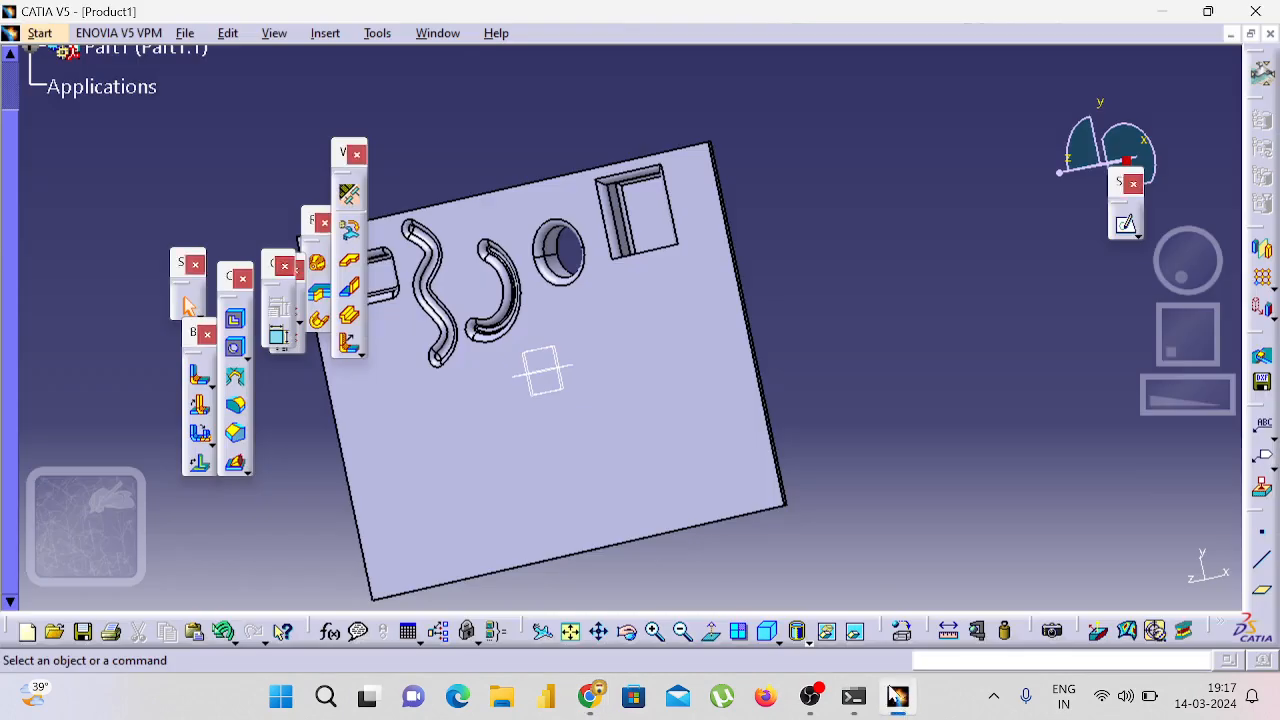
Step: Try to preview a bridge on the wall below the wavy stamp with height H 7 mm and relief None
{"action": "left_click", "coordinate": [246, 470]}
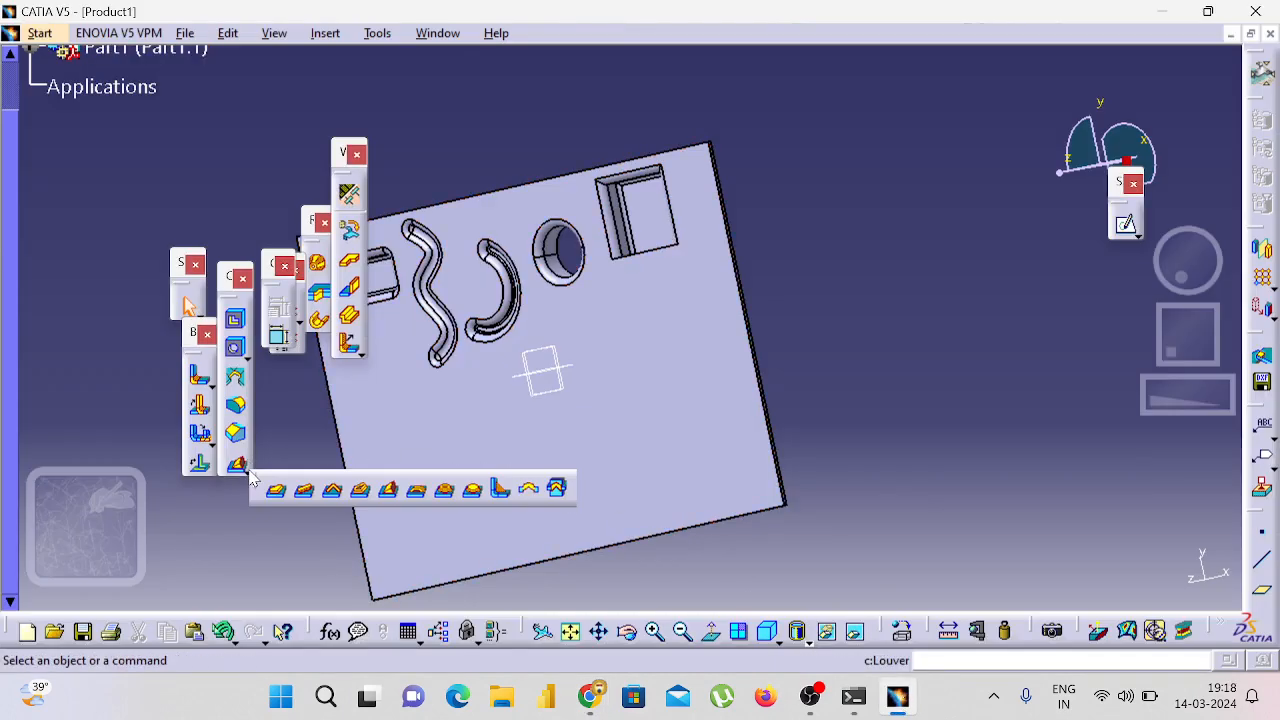
{"action": "left_click", "coordinate": [418, 490]}
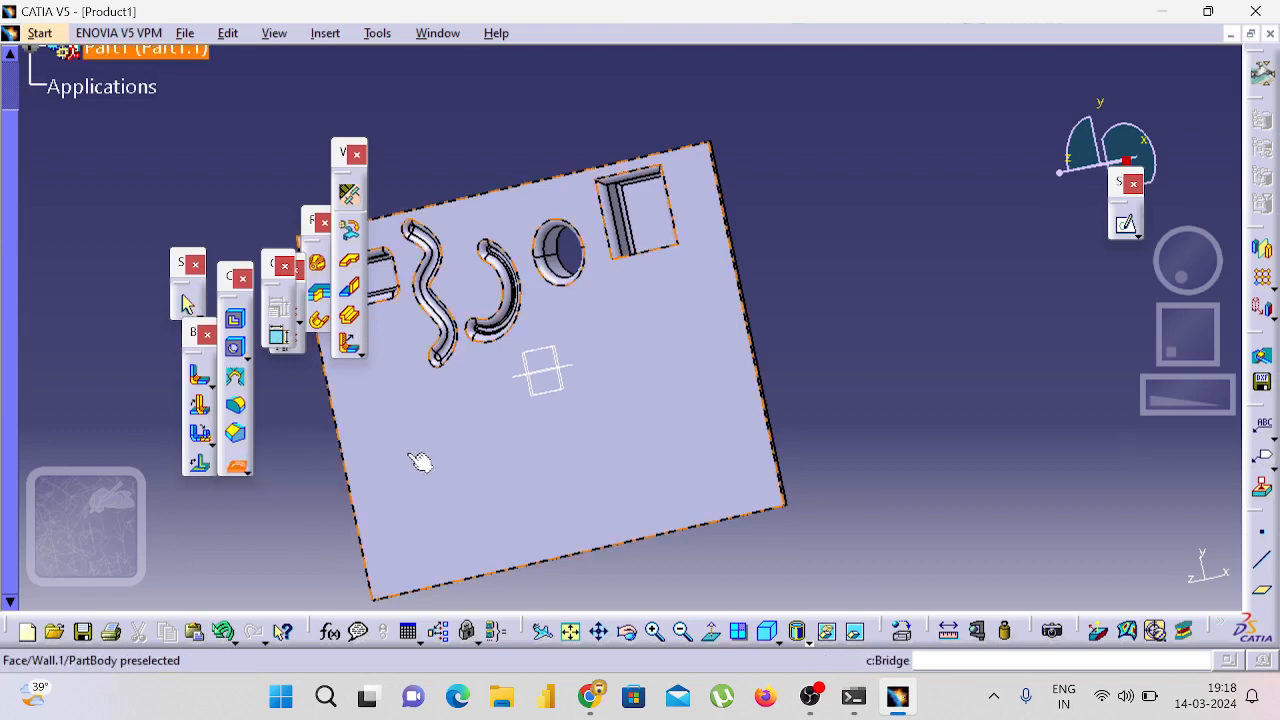
{"action": "left_click", "coordinate": [400, 412]}
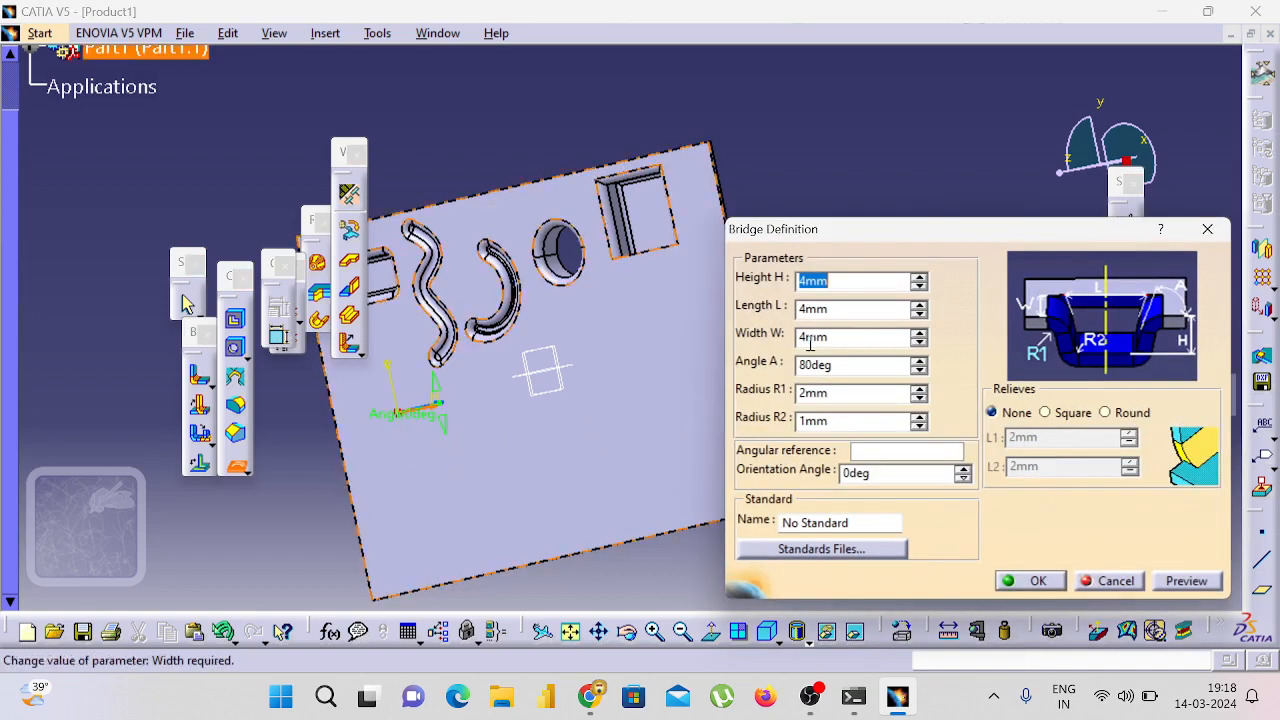
{"action": "left_click", "coordinate": [918, 277]}
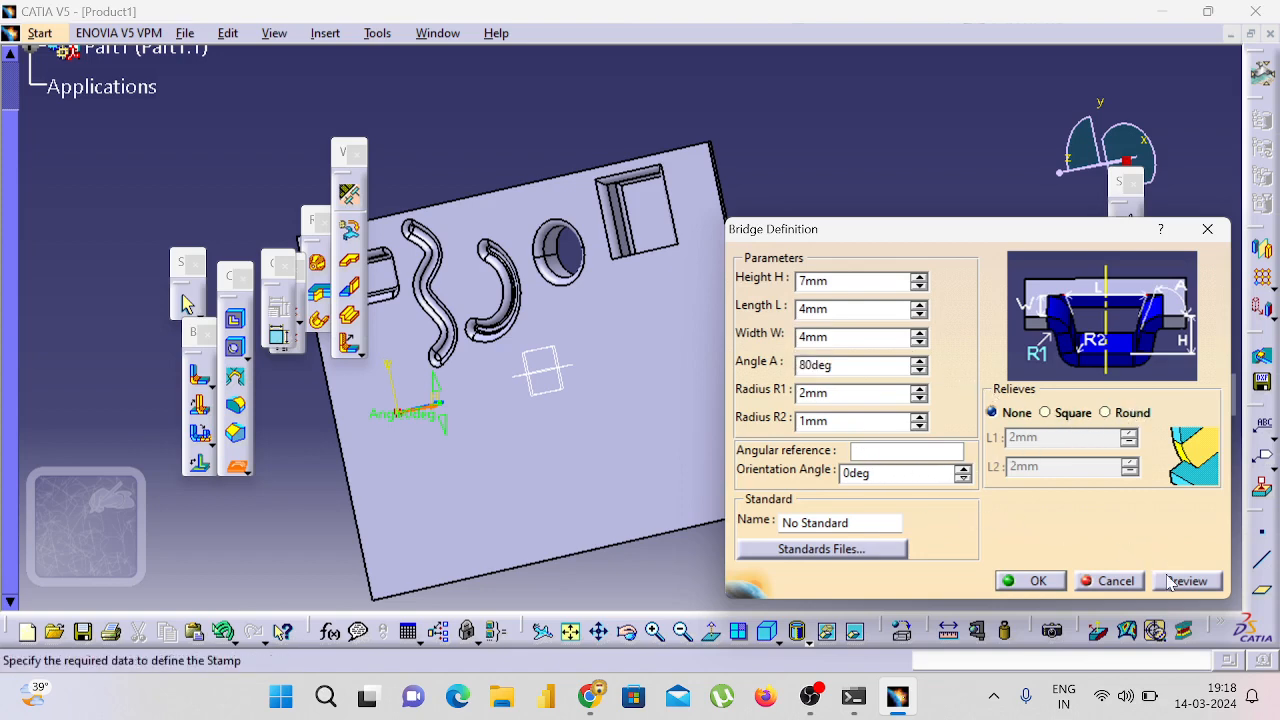
{"action": "left_click", "coordinate": [1068, 418]}
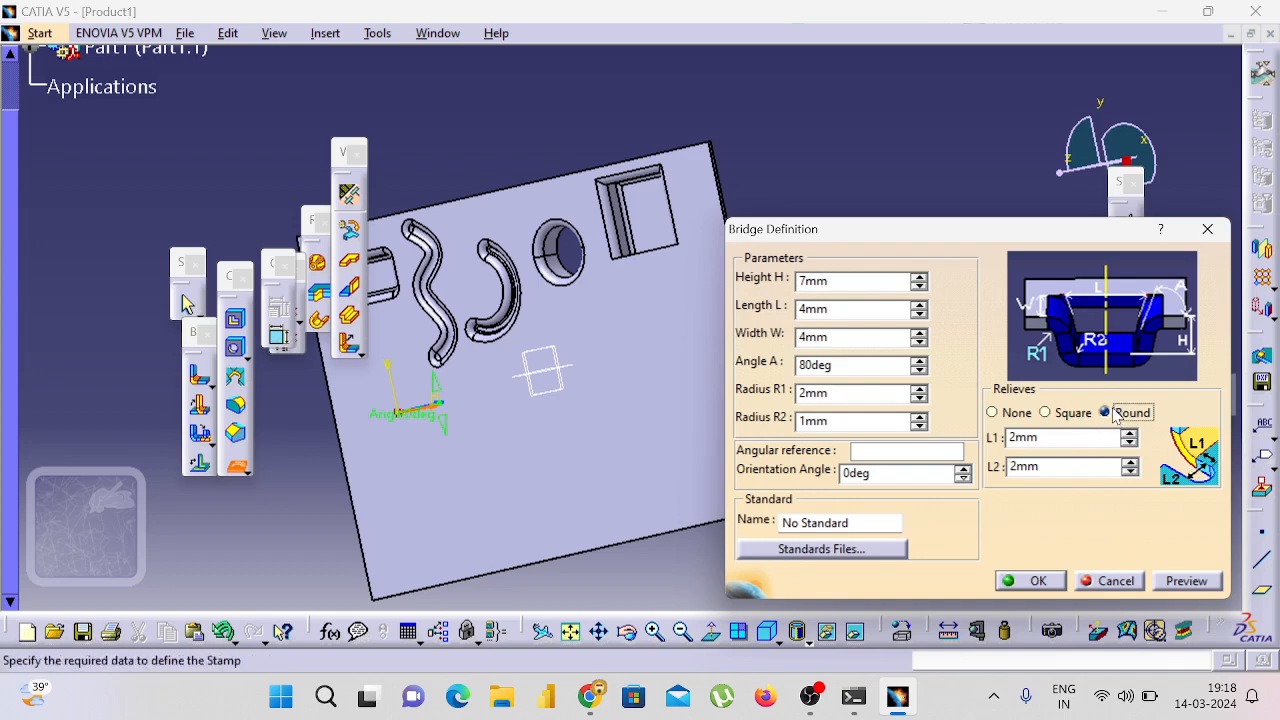
{"action": "left_click", "coordinate": [993, 413]}
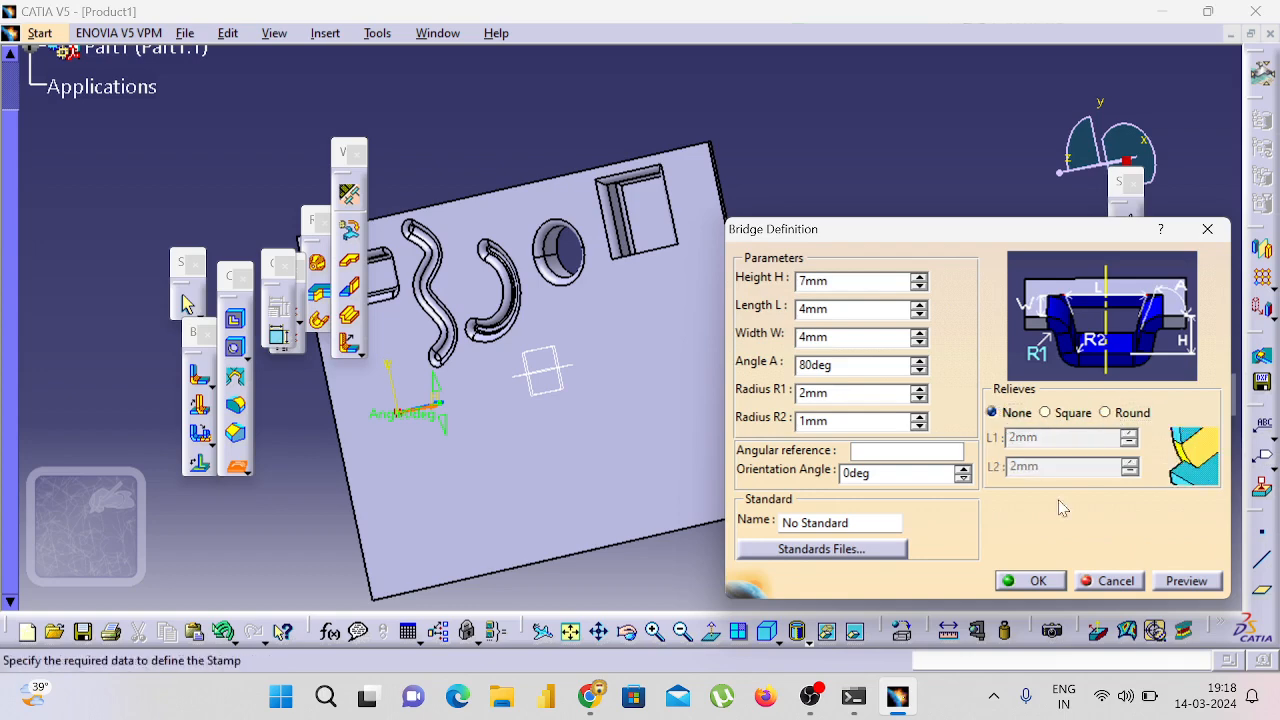
{"action": "left_click", "coordinate": [1182, 586]}
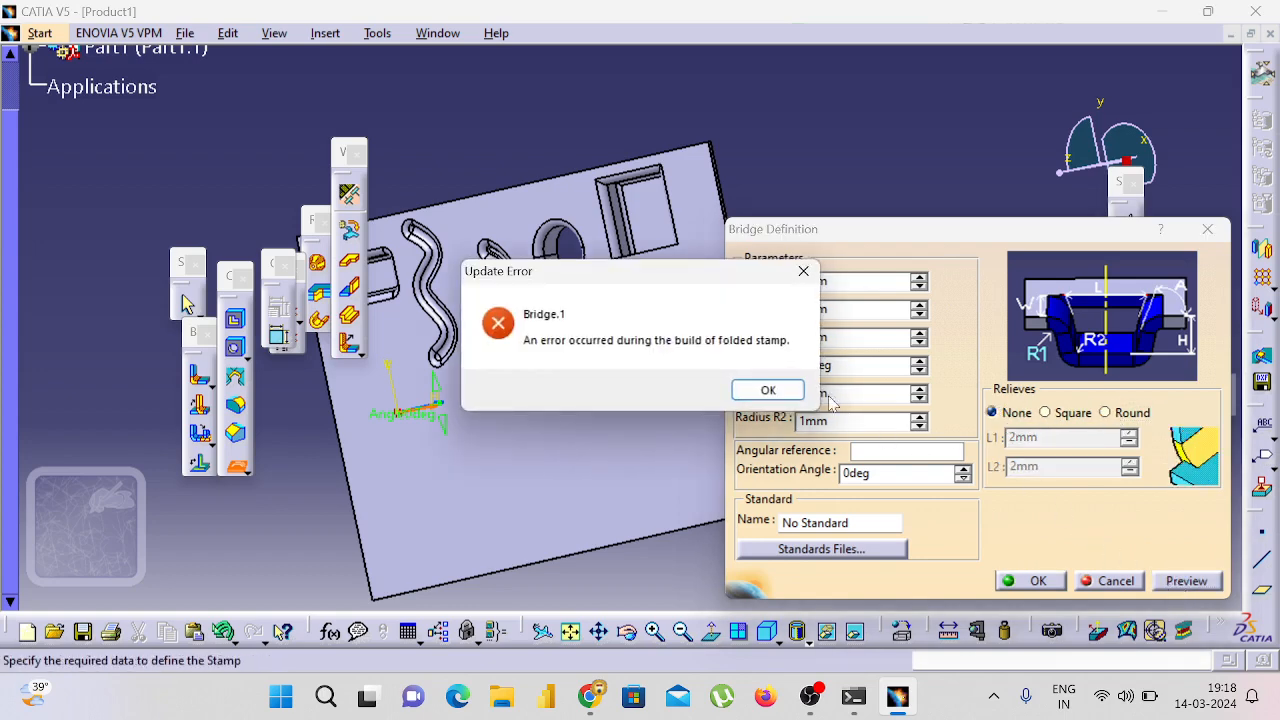
{"action": "left_click", "coordinate": [783, 389]}
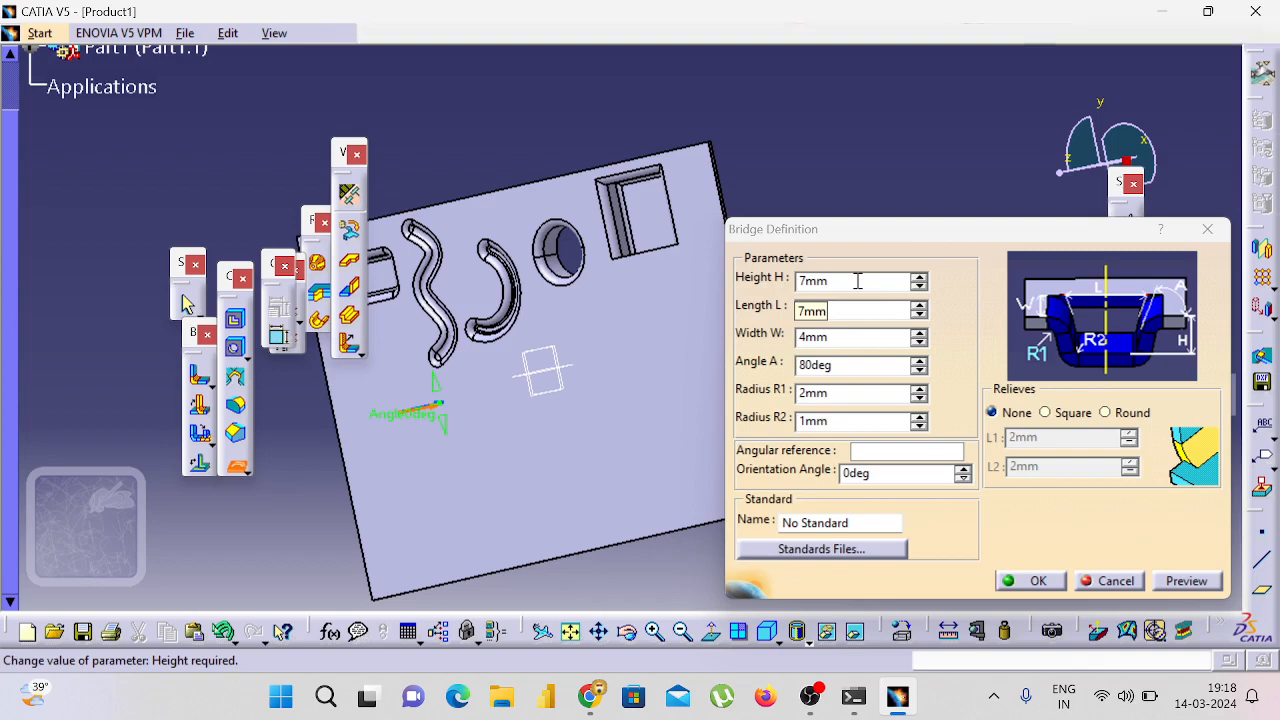
Step: Try previewing the bridge with height H 20 mm and close its definition without creating it
{"action": "double_click", "coordinate": [857, 281]}
{"action": "type", "text": "2"}
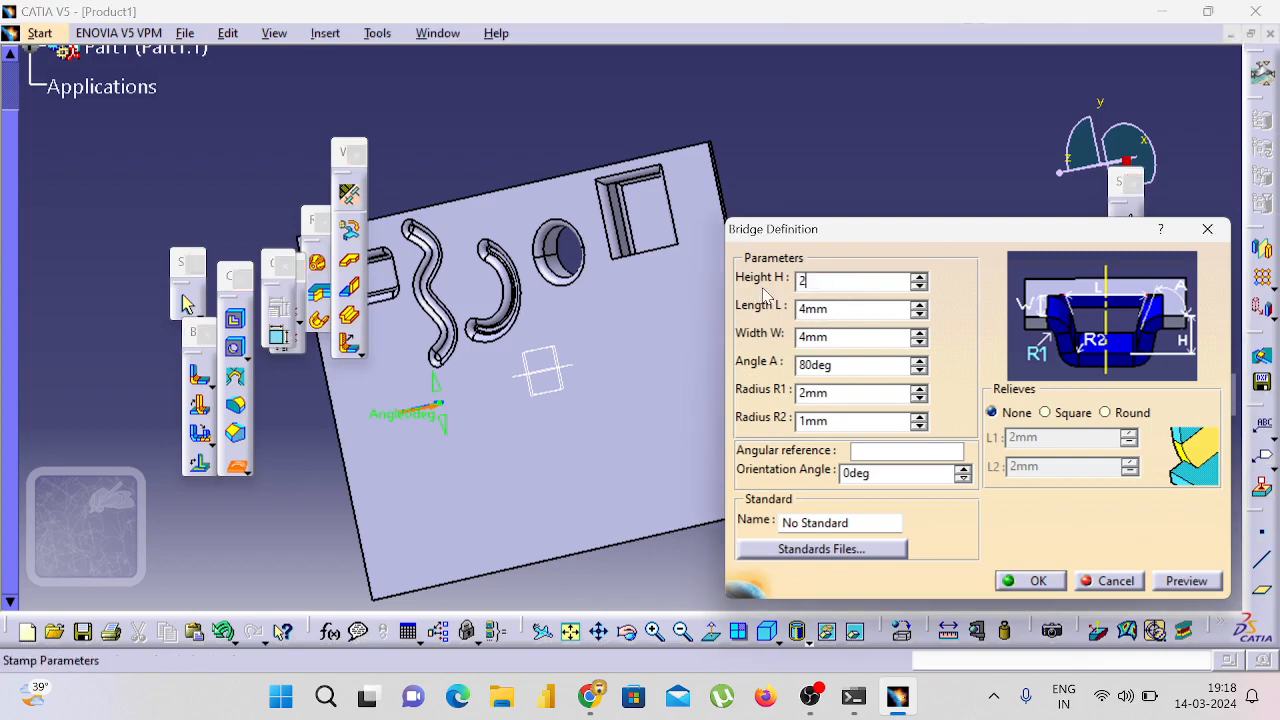
{"action": "type", "text": "0"}
{"action": "left_click", "coordinate": [1155, 590]}
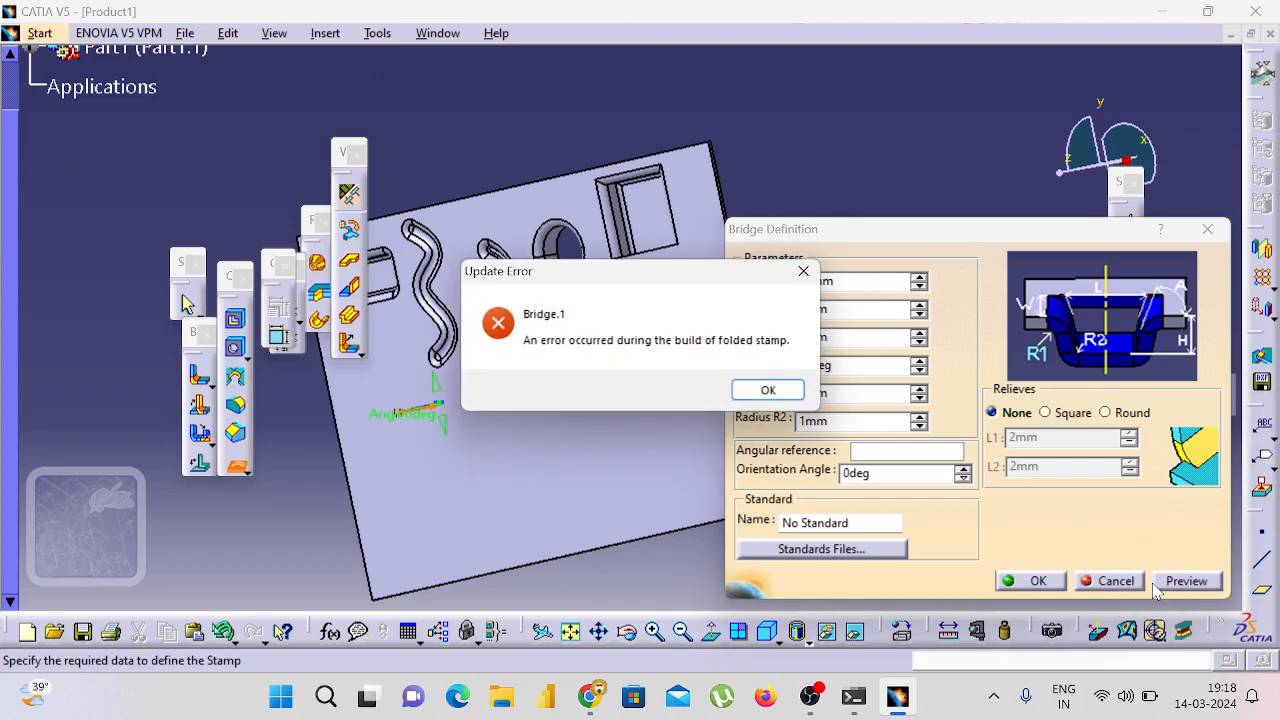
{"action": "left_click", "coordinate": [767, 389]}
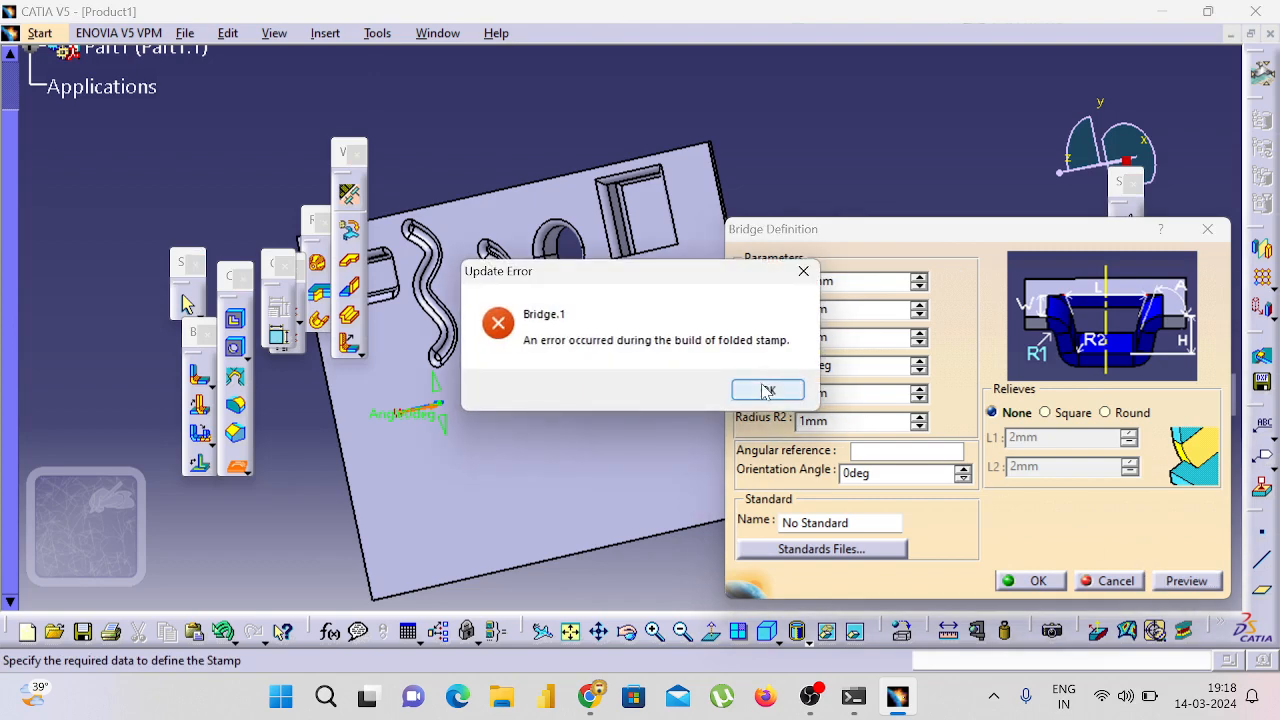
{"action": "left_click", "coordinate": [767, 390]}
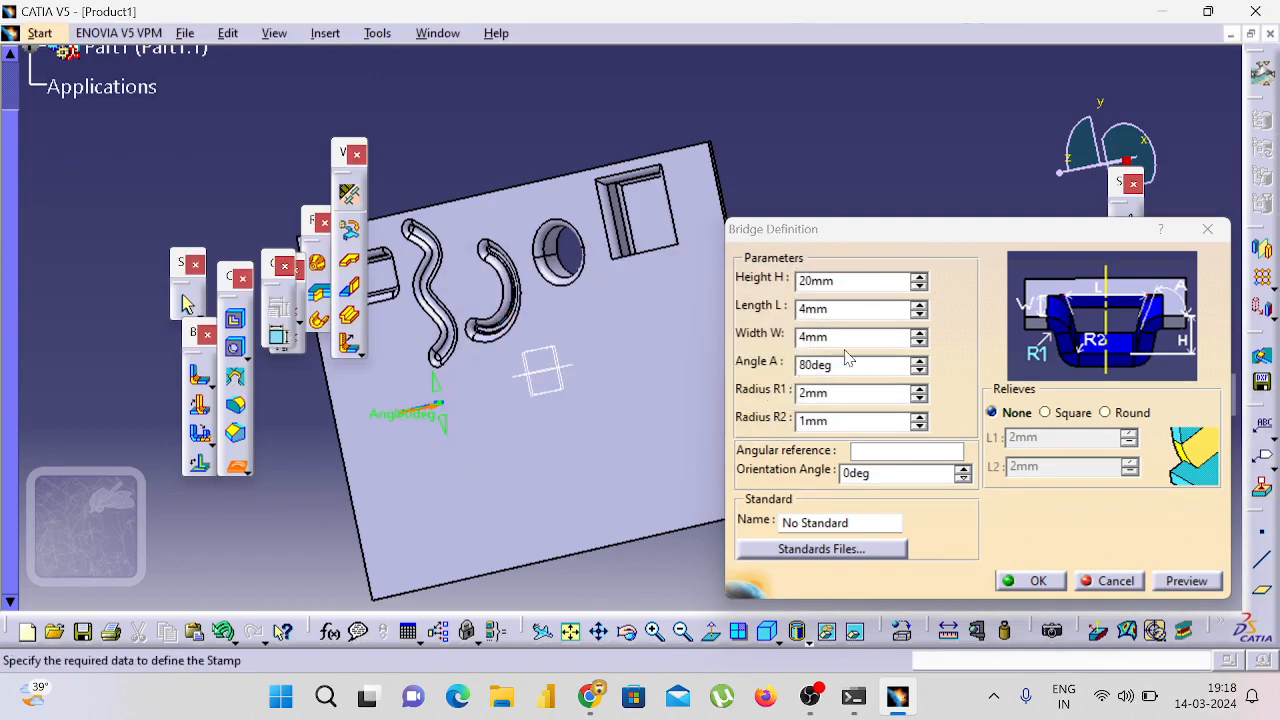
{"action": "left_click", "coordinate": [1208, 229]}
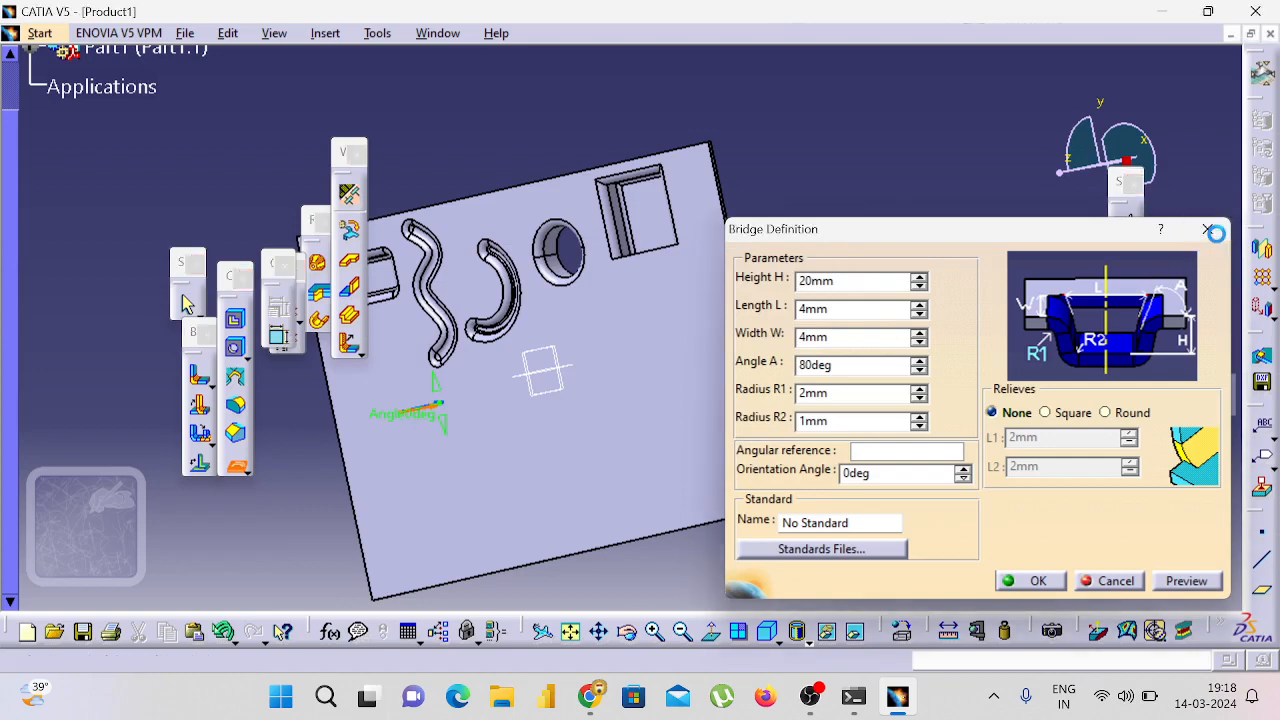
Step: Preview and create a bridge with the default 4 mm height, length and width on the wall below the wavy stamp
{"action": "left_click", "coordinate": [238, 467]}
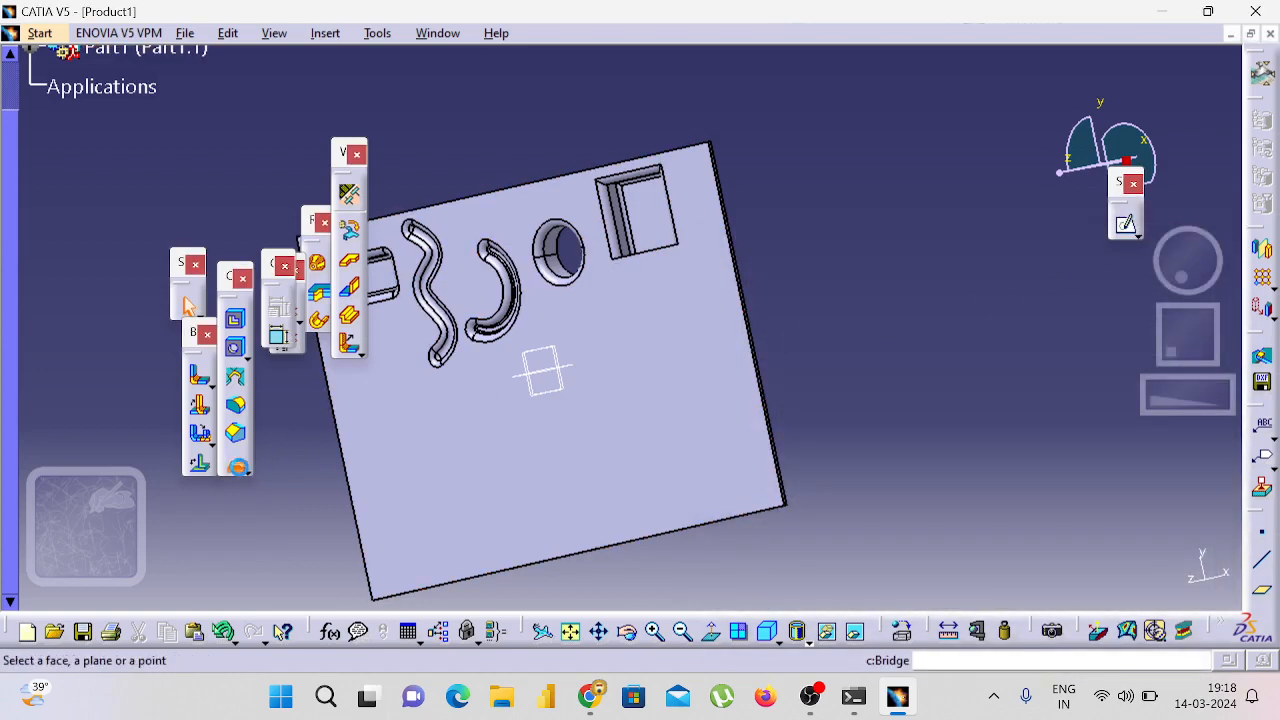
{"action": "left_click", "coordinate": [402, 418]}
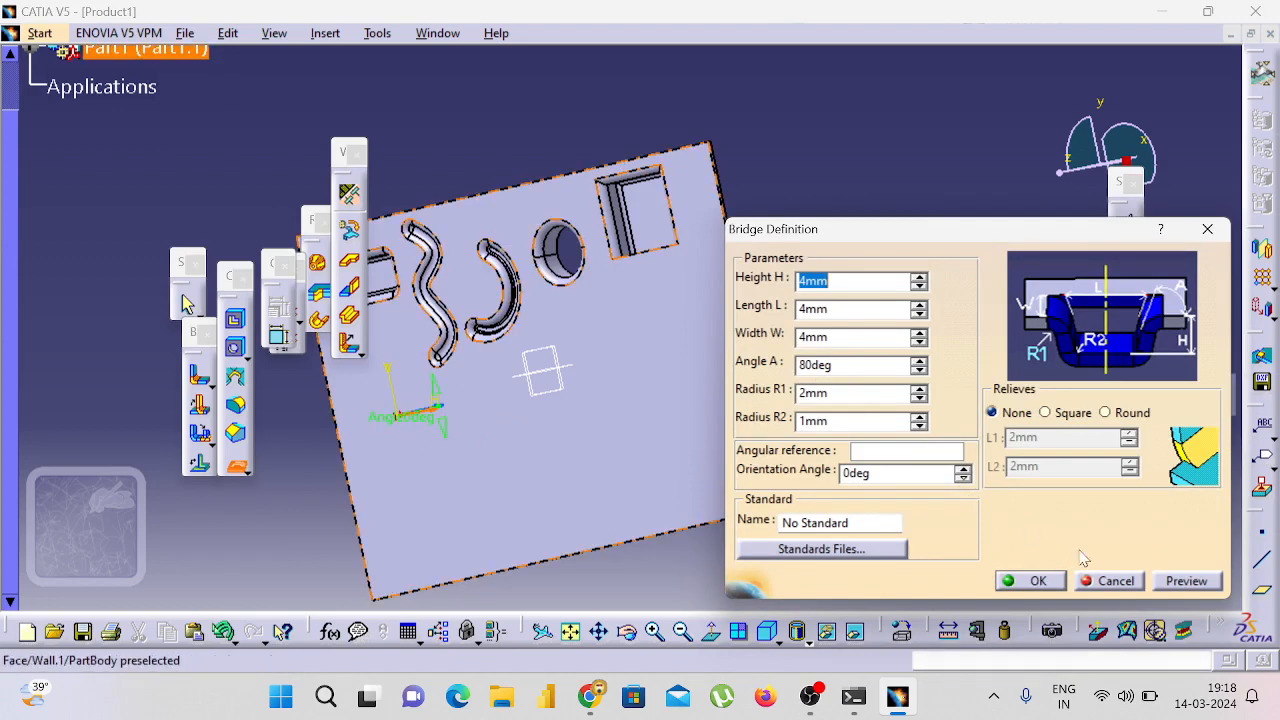
{"action": "left_click", "coordinate": [1186, 581]}
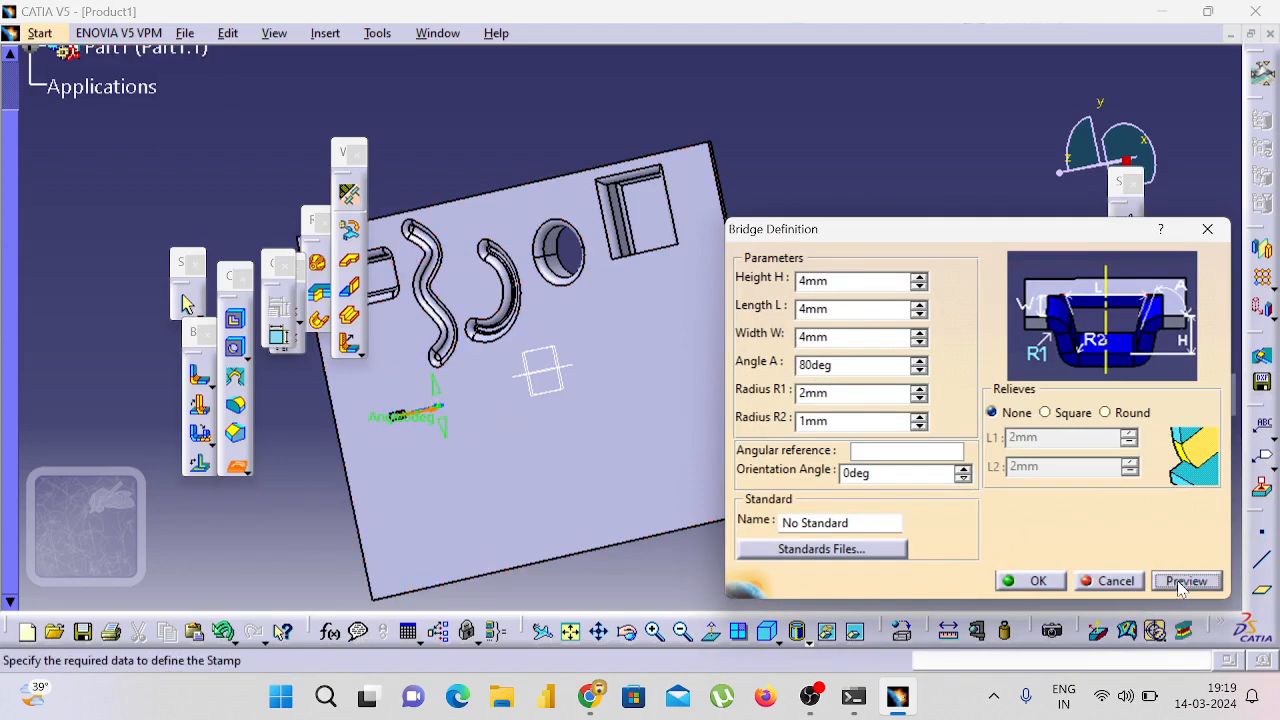
{"action": "left_click", "coordinate": [1057, 581]}
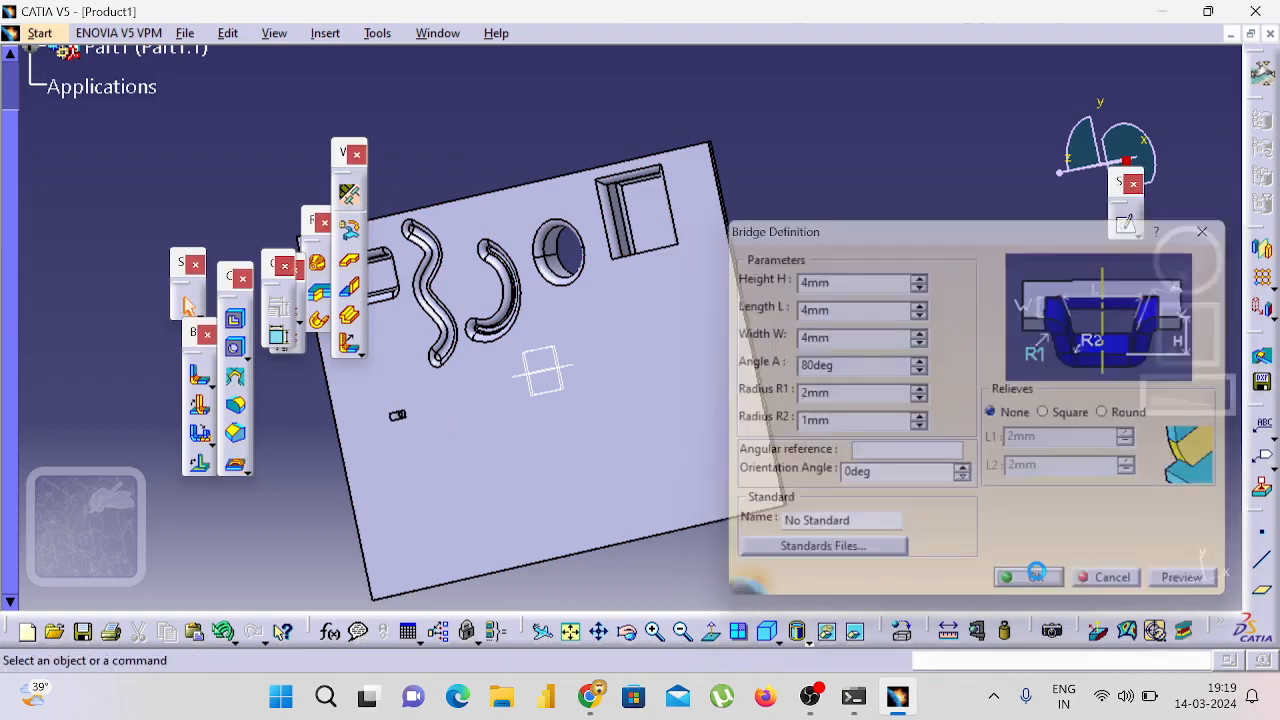
Step: Inspect the small bridge from both sides of the wall and delete it
{"action": "mouse_move", "coordinate": [712, 427]}
{"action": "middle_mouse_down"}
{"action": "mouse_move", "coordinate": [694, 429]}
{"action": "mouse_move", "coordinate": [705, 432]}
{"action": "middle_mouse_up"}
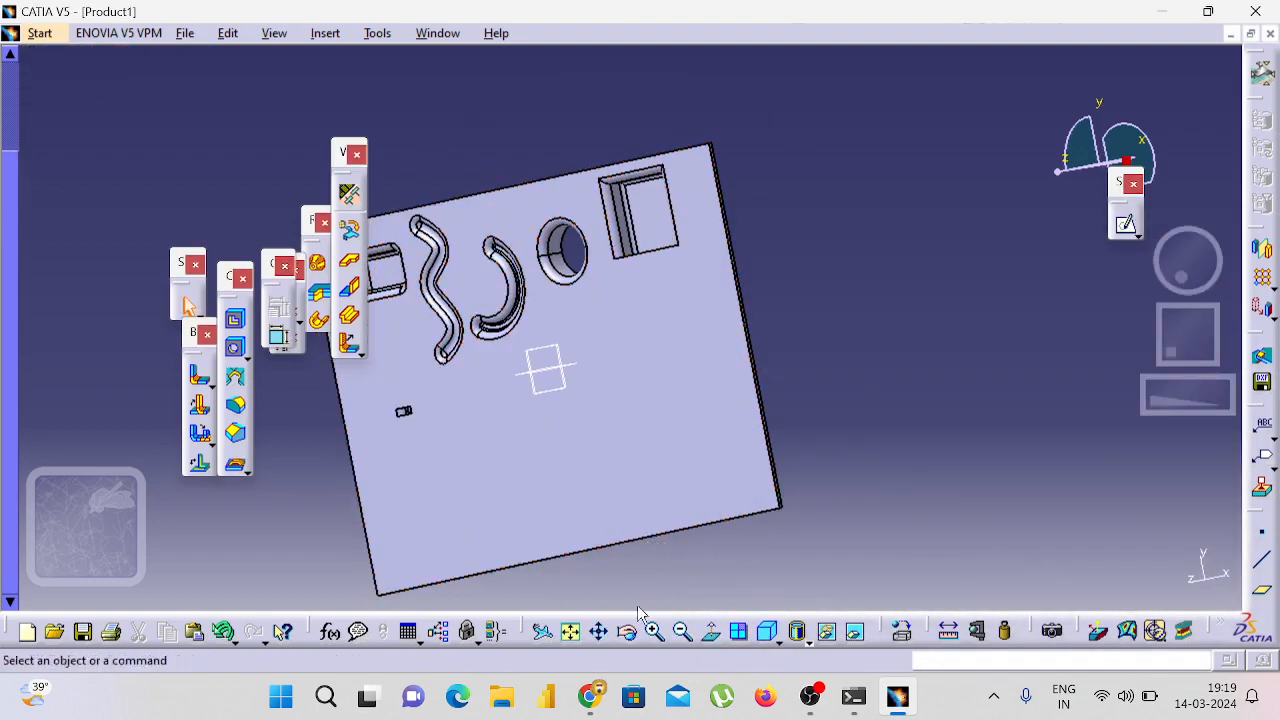
{"action": "left_click", "coordinate": [650, 627]}
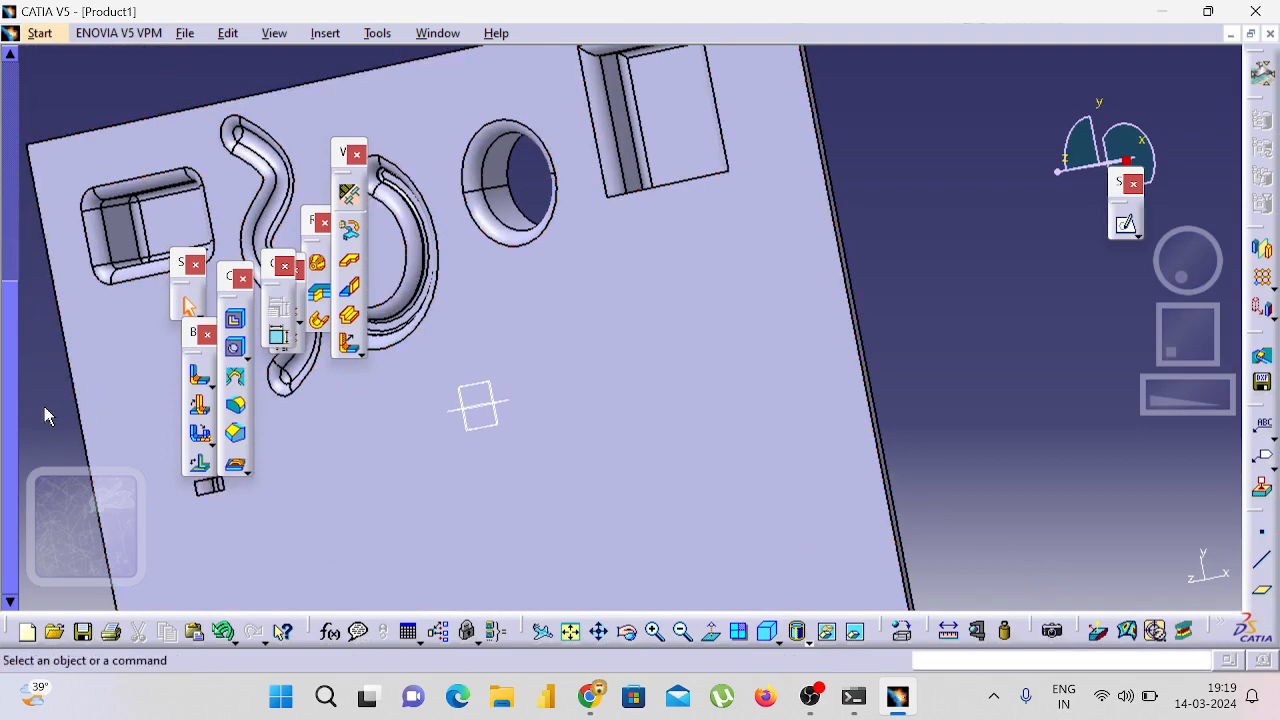
{"action": "middle_click_drag", "start_coordinate": [45, 402], "coordinate": [370, 365]}
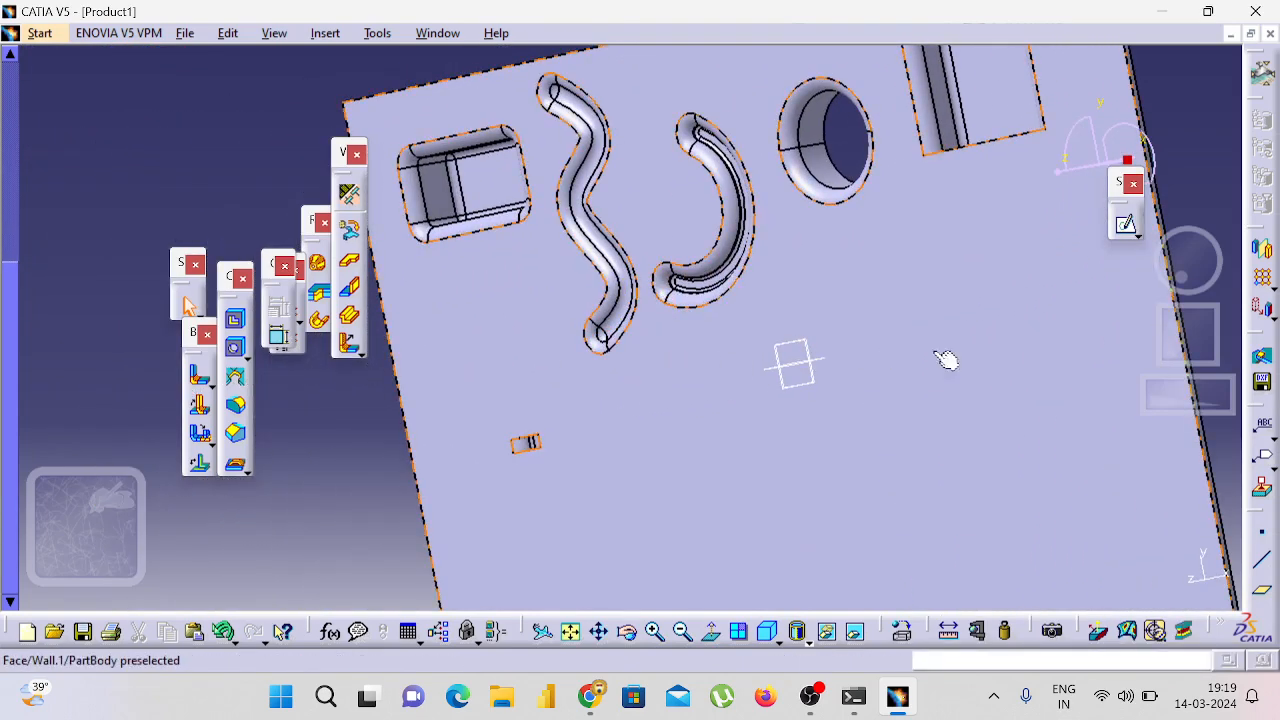
{"action": "middle_click_drag", "start_coordinate": [1188, 207], "coordinate": [798, 414]}
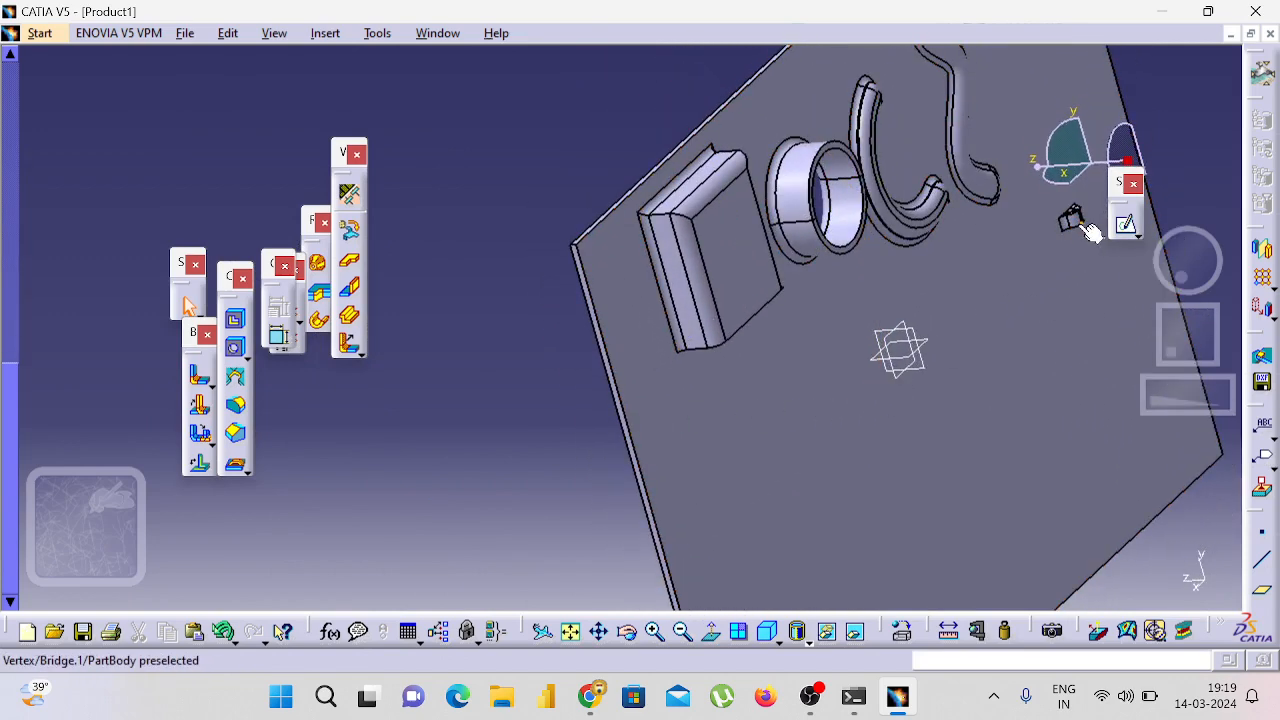
{"action": "middle_click_drag", "start_coordinate": [531, 429], "coordinate": [888, 333]}
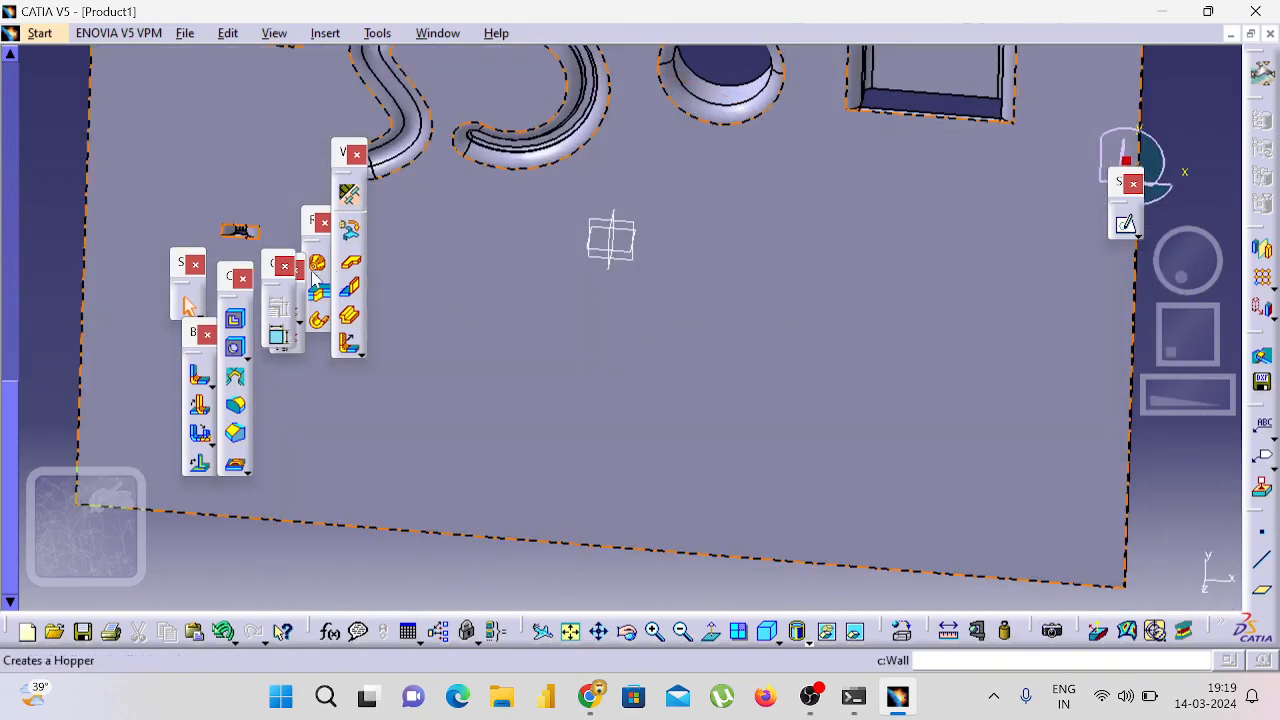
{"action": "right_click", "coordinate": [245, 240]}
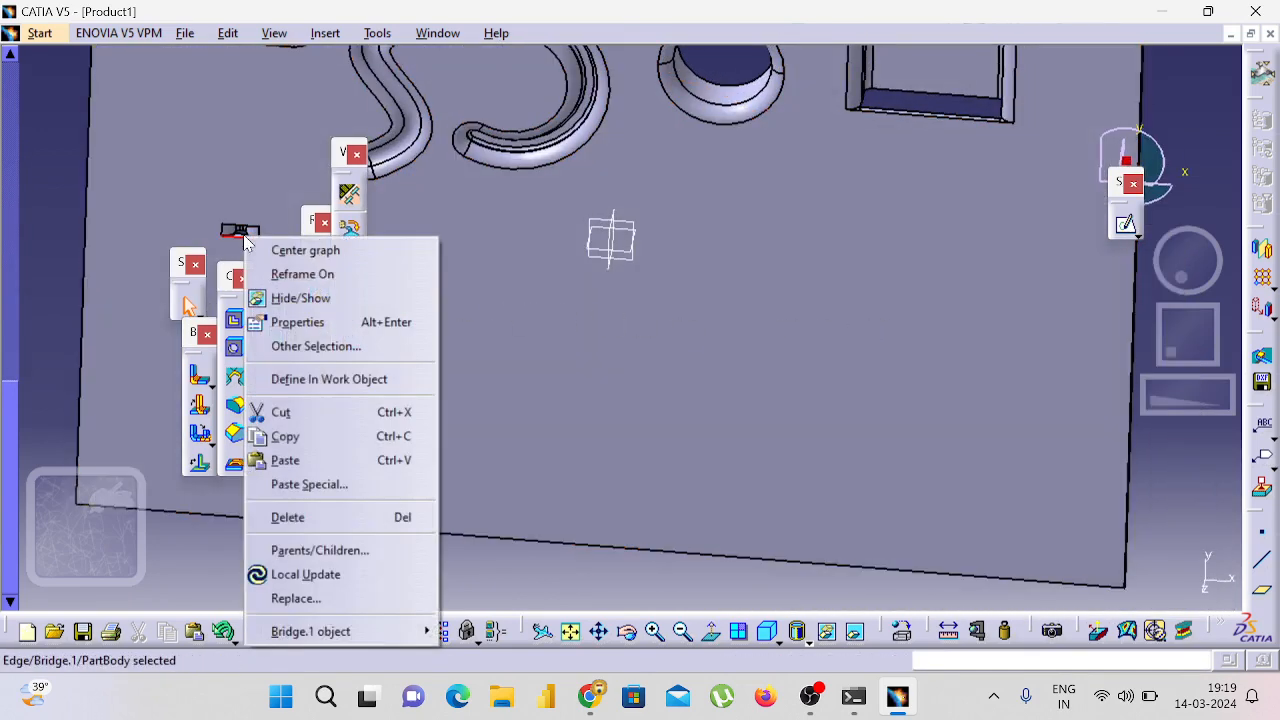
{"action": "left_click", "coordinate": [364, 392]}
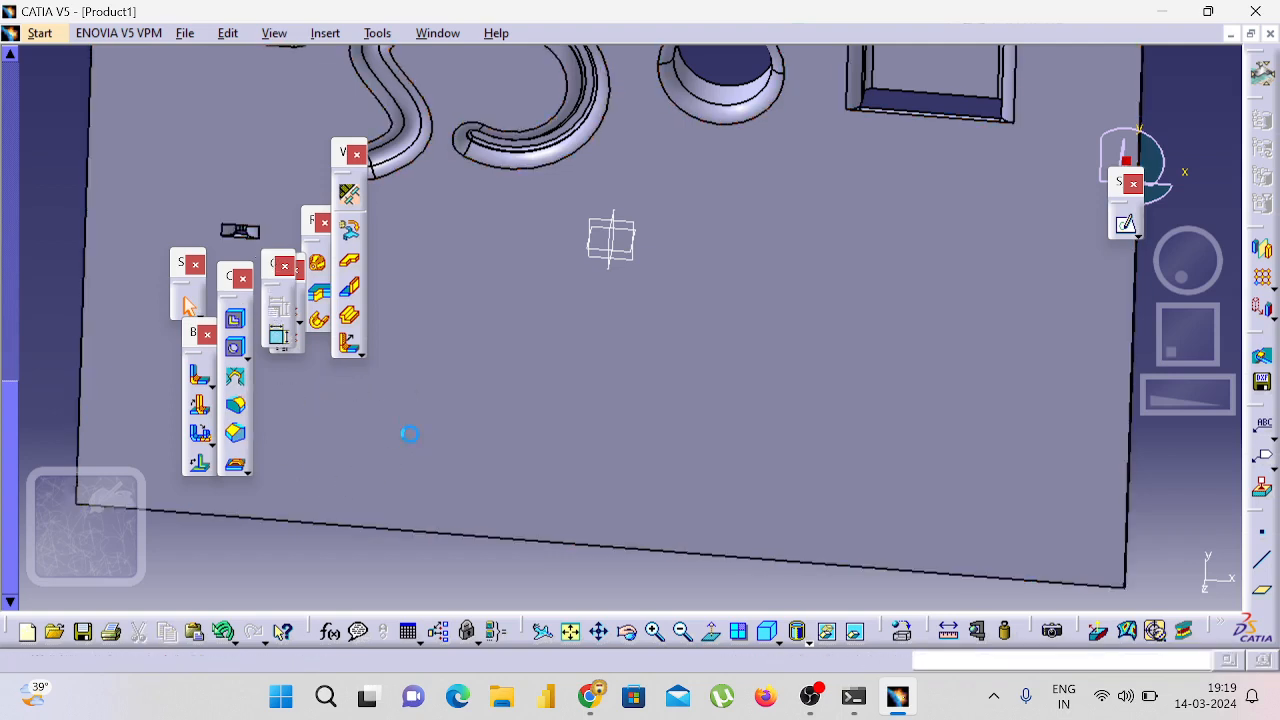
Step: Create a bridge on the wall below the louver with height H 7 mm, length L 5 mm and width W 5 mm
{"action": "left_click", "coordinate": [235, 464]}
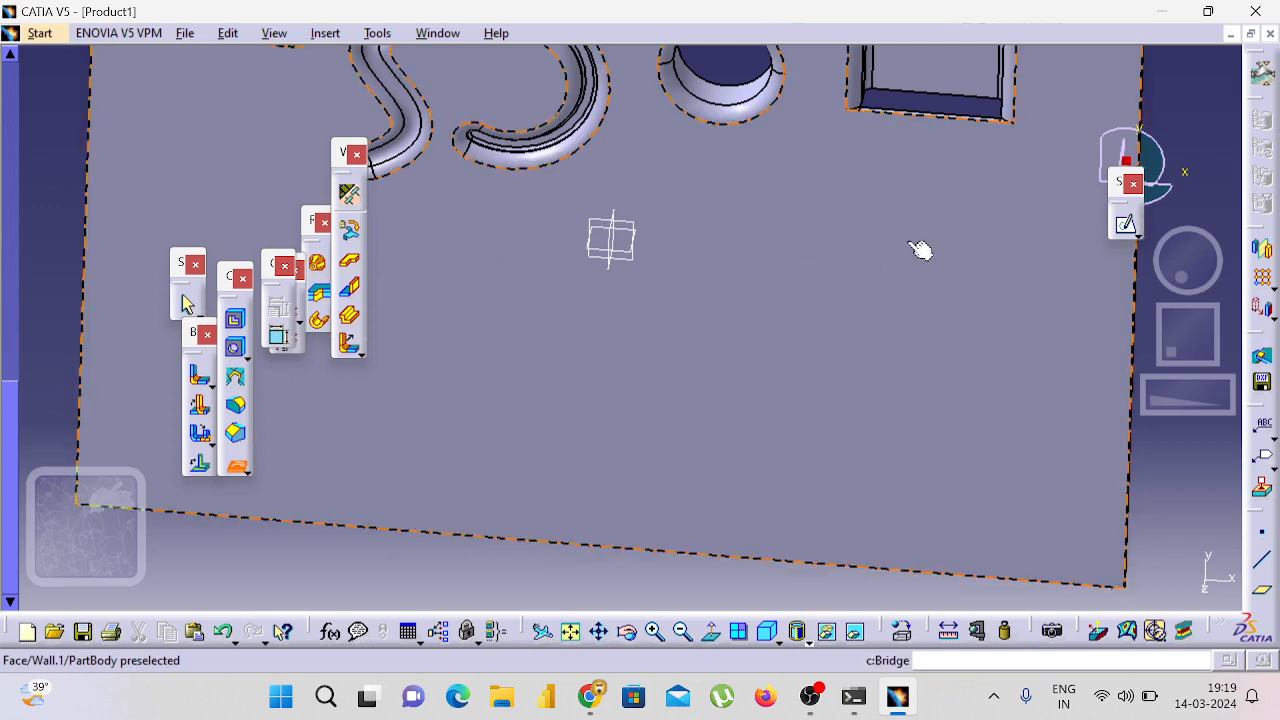
{"action": "left_click", "coordinate": [946, 214]}
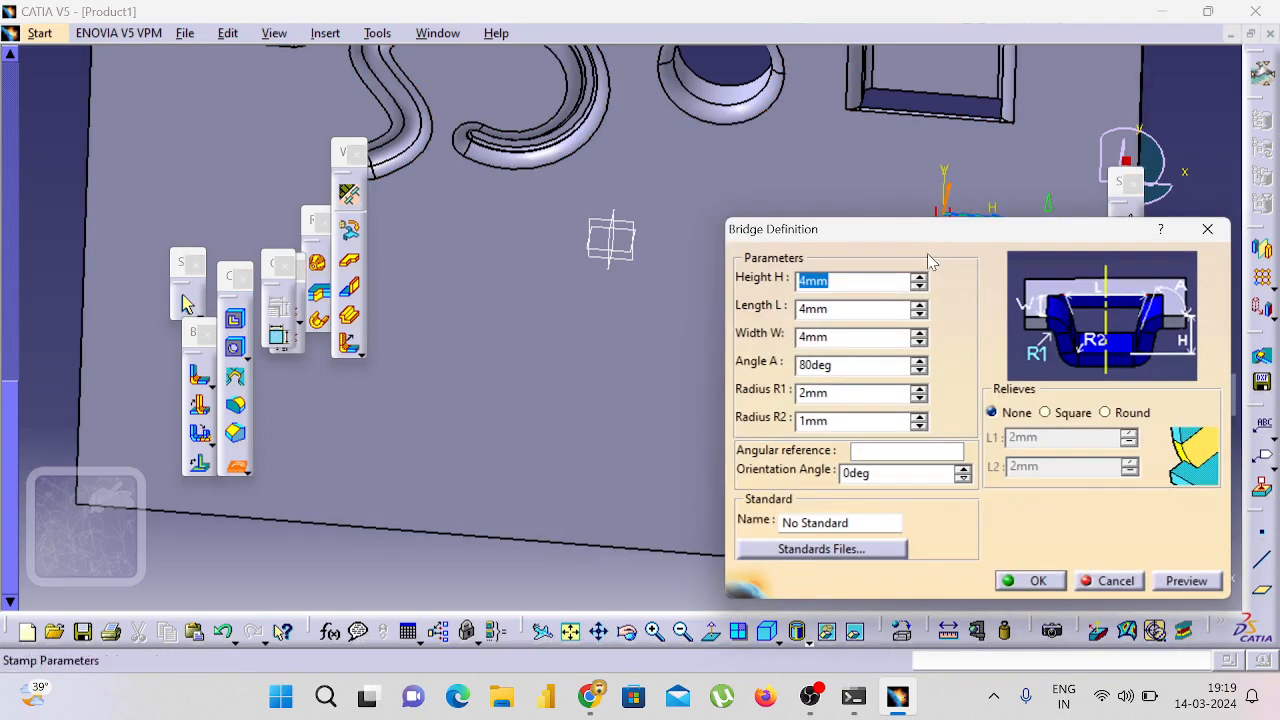
{"action": "double_click", "coordinate": [921, 277]}
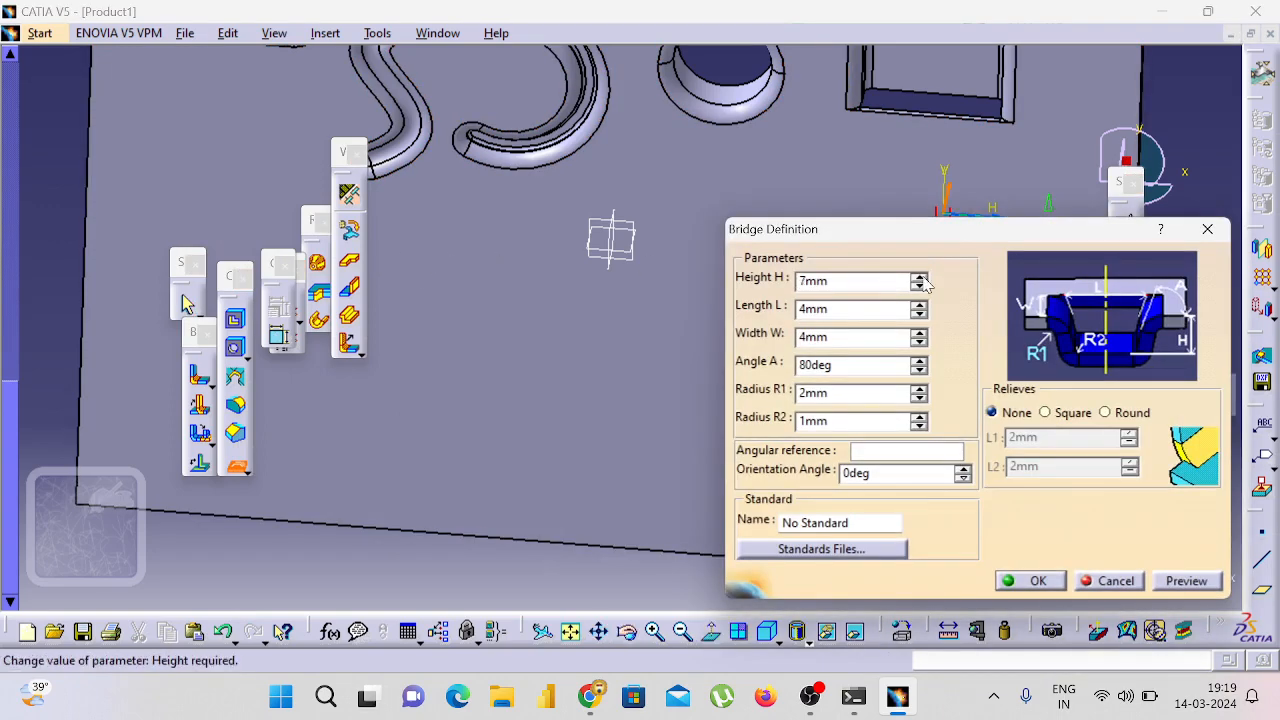
{"action": "left_click", "coordinate": [920, 305]}
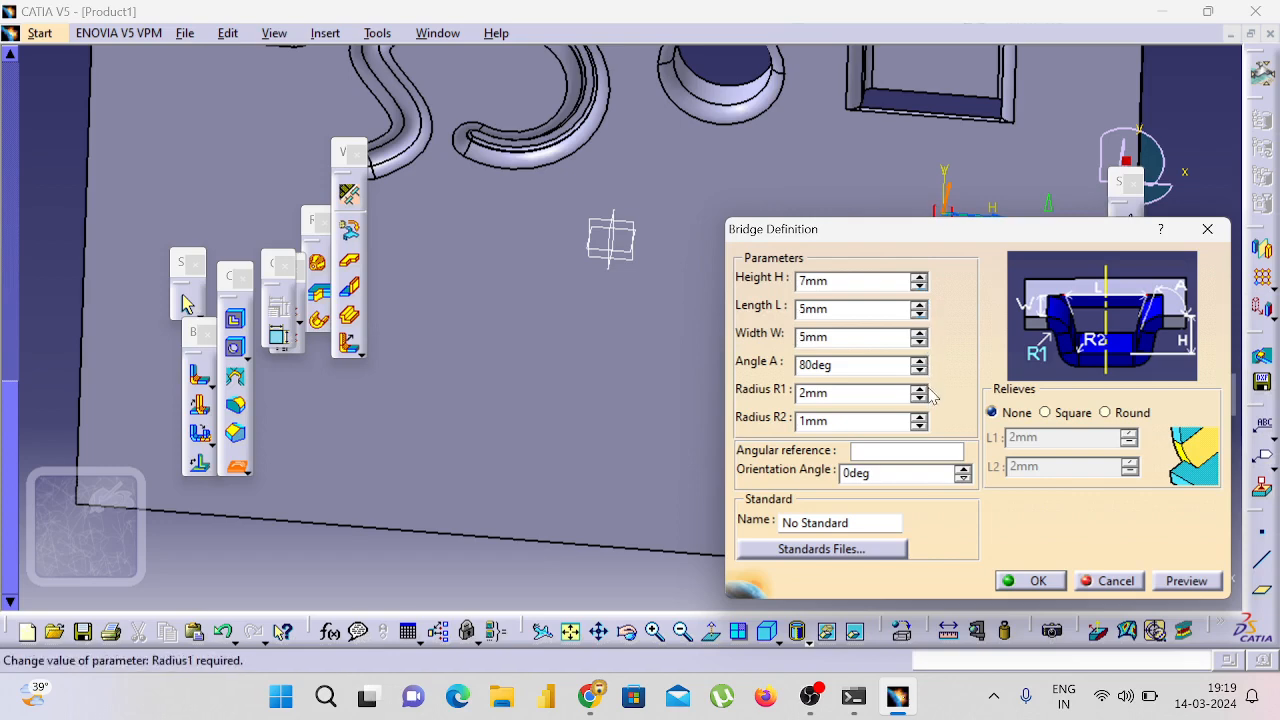
{"action": "left_click", "coordinate": [1218, 582]}
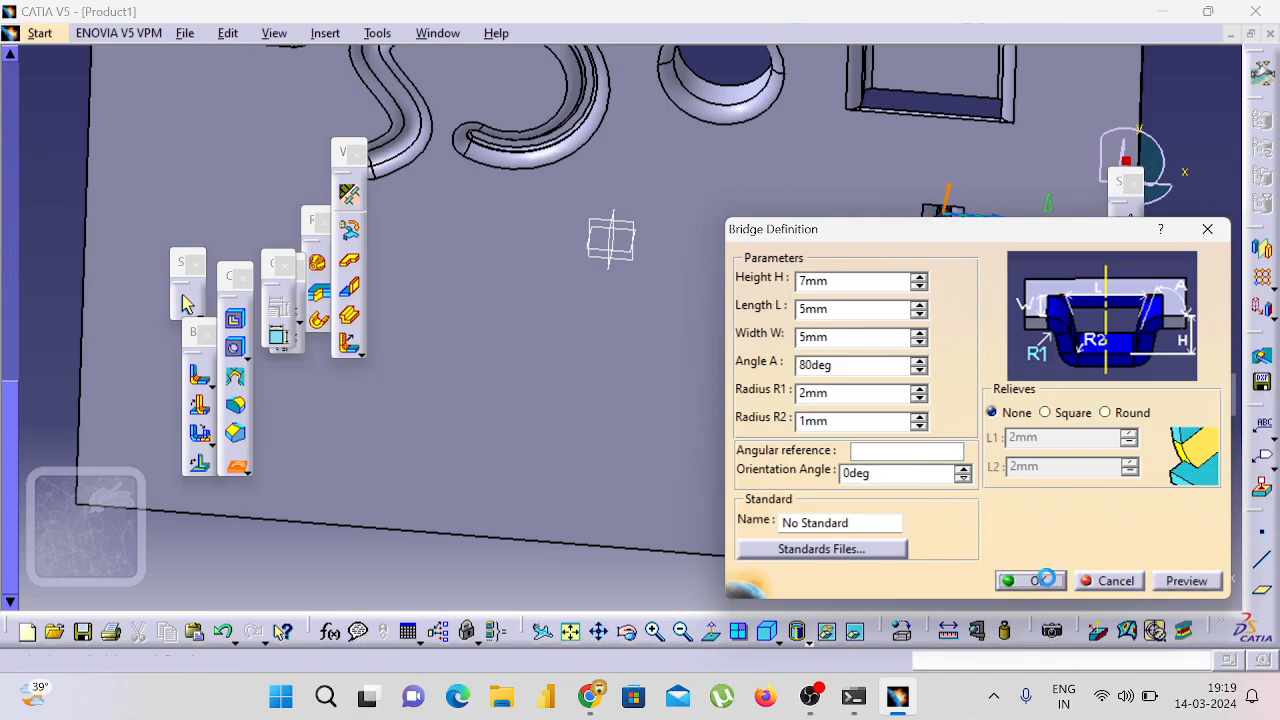
{"action": "left_click", "coordinate": [1030, 581]}
Step: Inspect the new bridge from both sides, undo its creation and keep the louver in place
{"action": "middle_click_drag", "start_coordinate": [1148, 505], "coordinate": [580, 282]}
{"action": "middle_click_drag", "start_coordinate": [902, 343], "coordinate": [692, 318]}
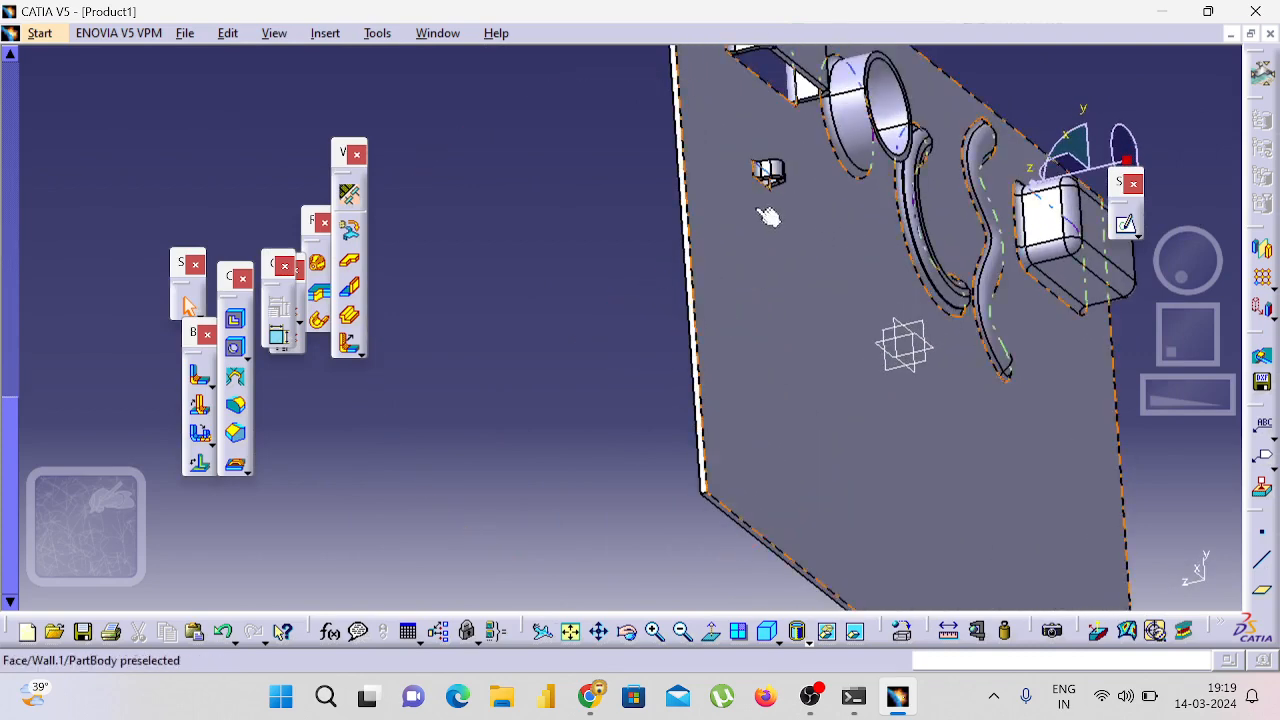
{"action": "middle_click_drag", "start_coordinate": [466, 286], "coordinate": [745, 272]}
{"action": "key", "text": "ctrl+z"}
{"action": "key", "text": "ctrl+z"}
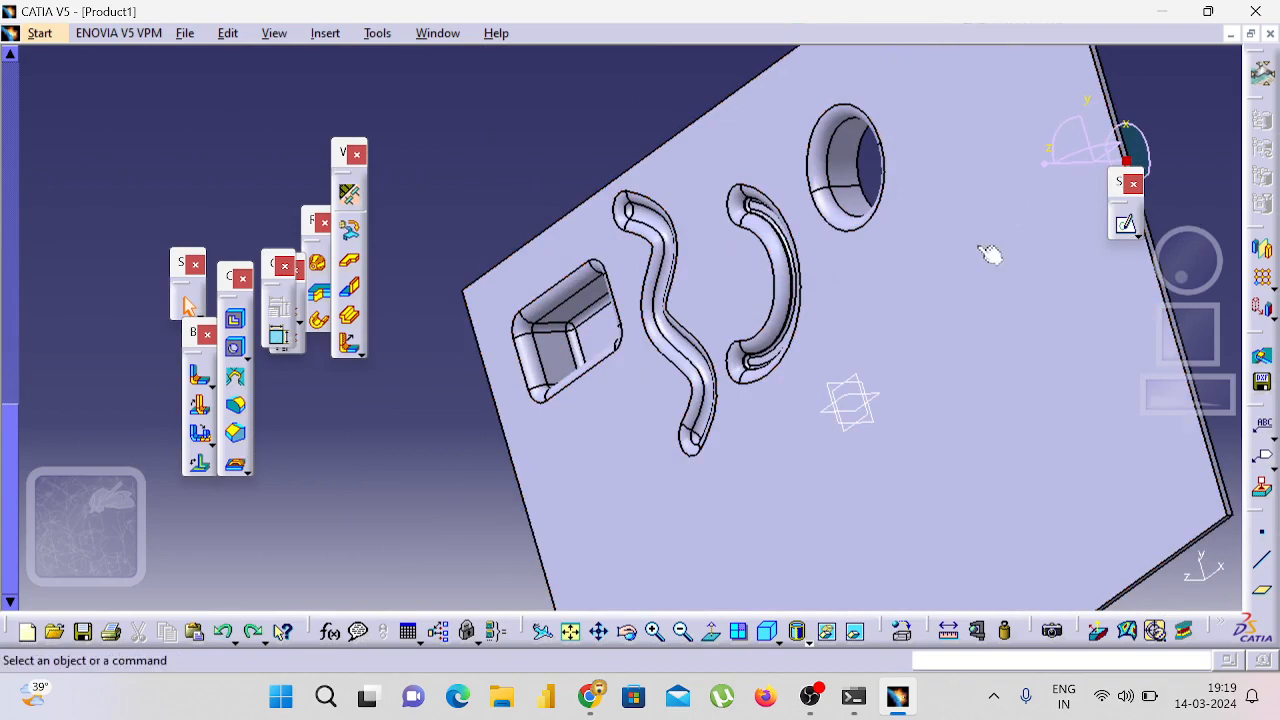
{"action": "key", "text": "ctrl+y"}
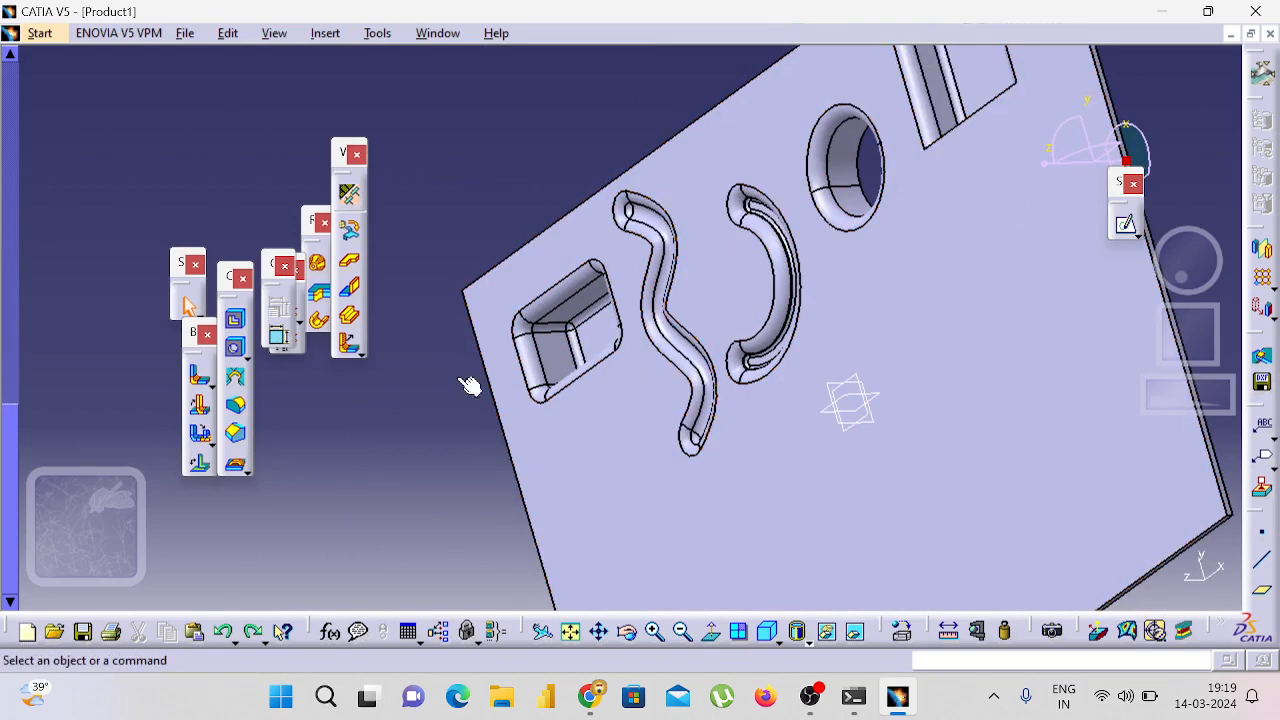
Step: Place a bridge on the wall below the louver with square reliefs and height H 4 mm, and preview it from both sides
{"action": "left_click", "coordinate": [236, 464]}
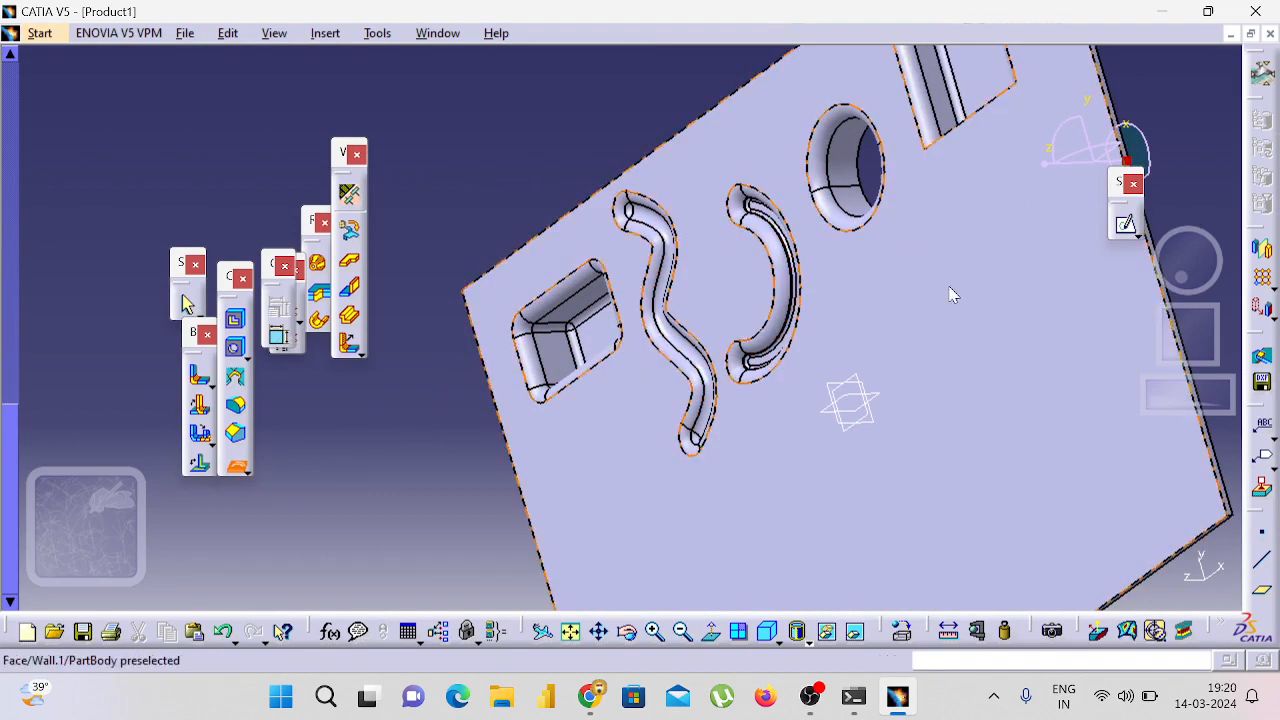
{"action": "left_click", "coordinate": [1012, 242]}
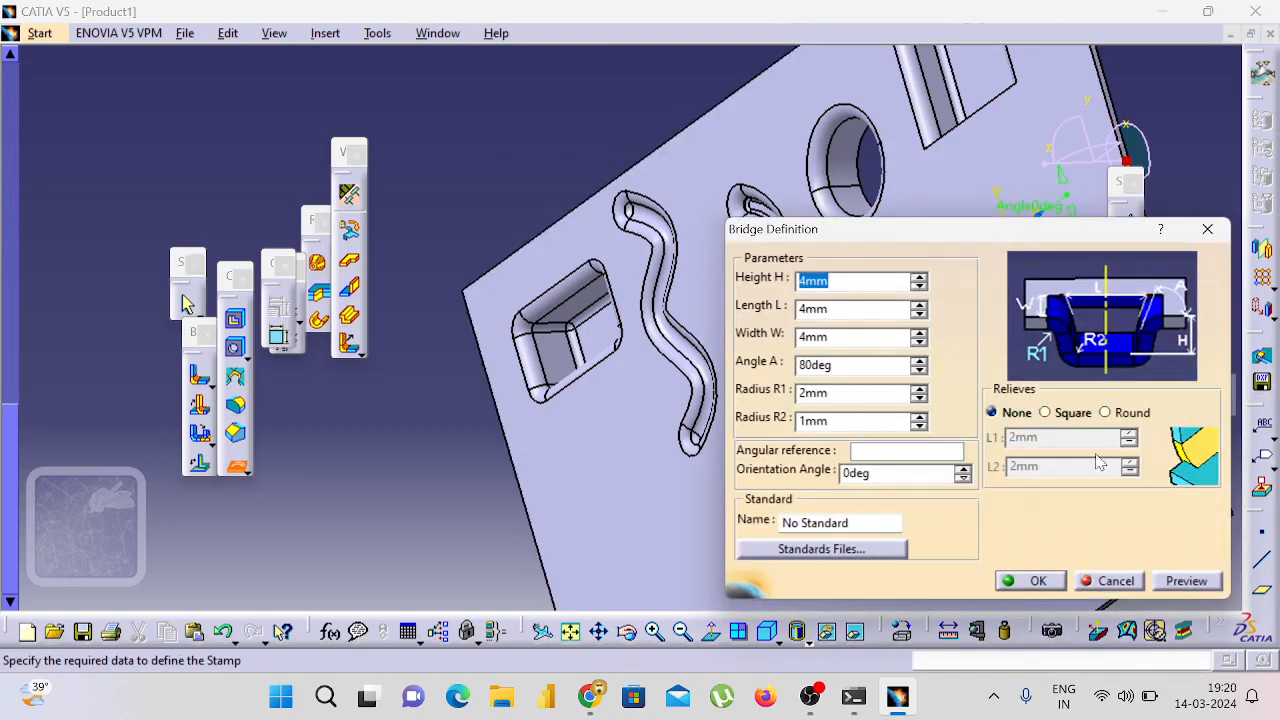
{"action": "left_click", "coordinate": [1045, 412]}
{"action": "left_click", "coordinate": [919, 282]}
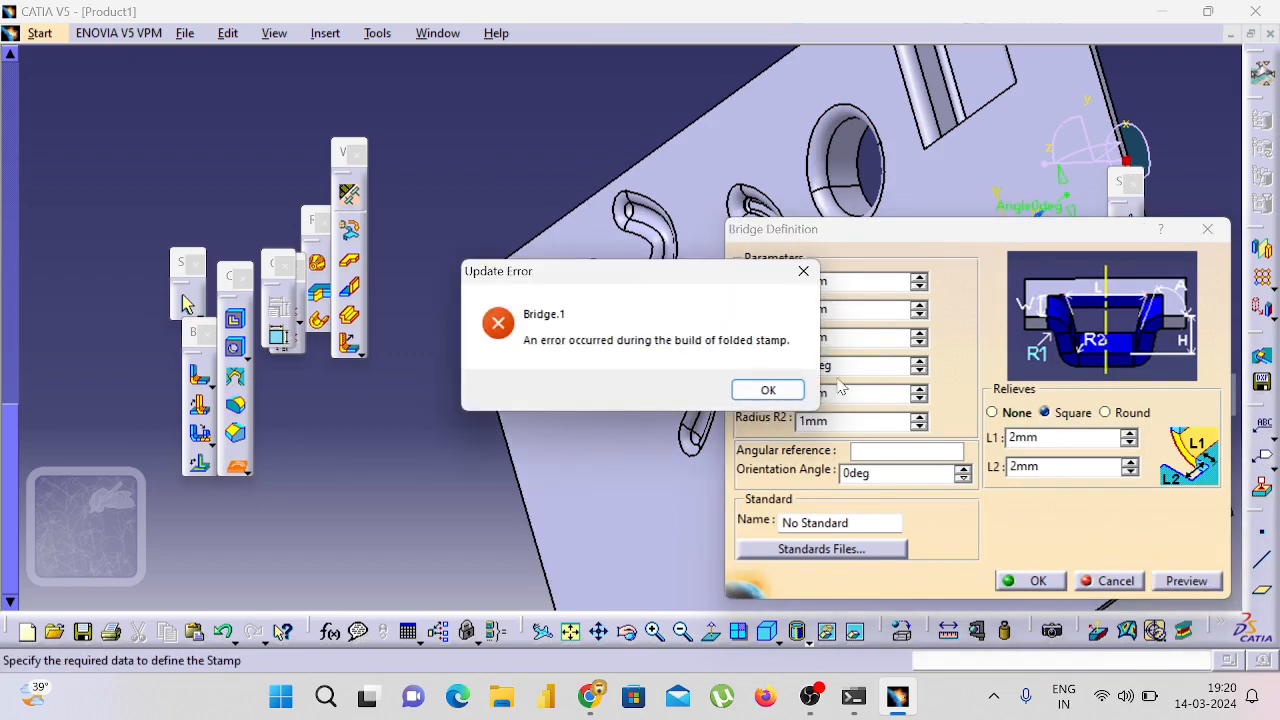
{"action": "left_click", "coordinate": [790, 396]}
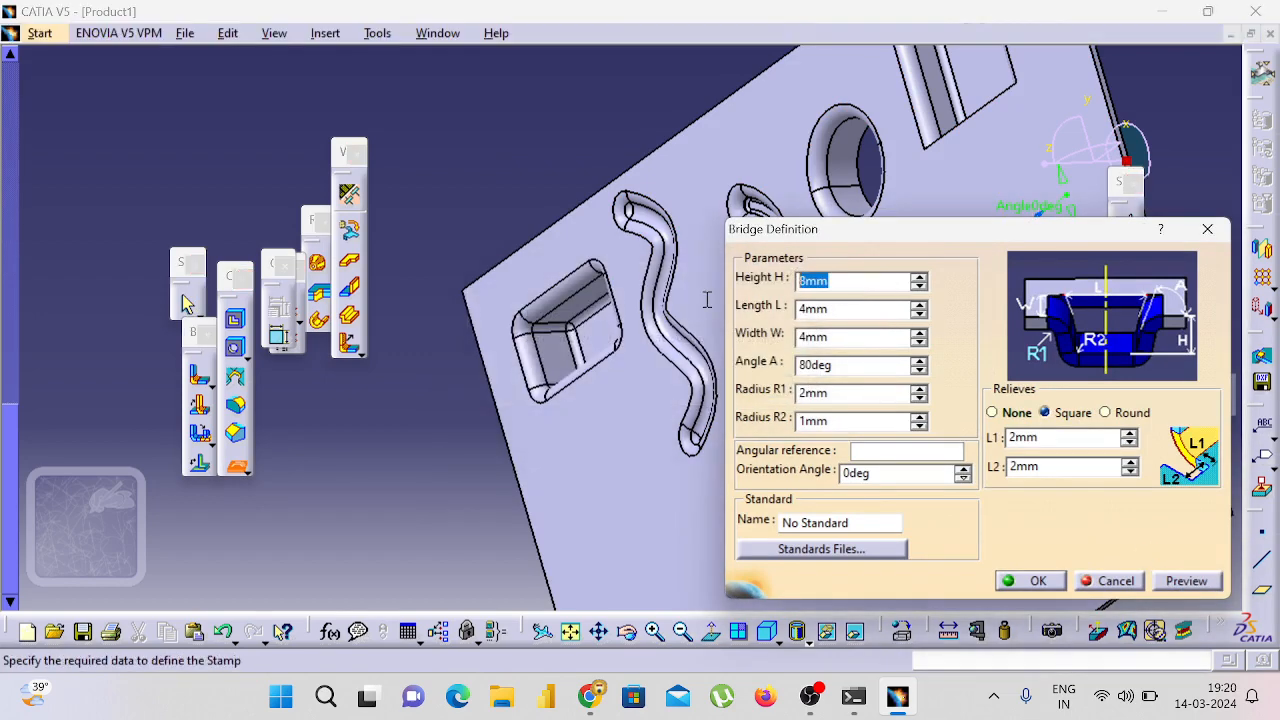
{"action": "type", "text": "4"}
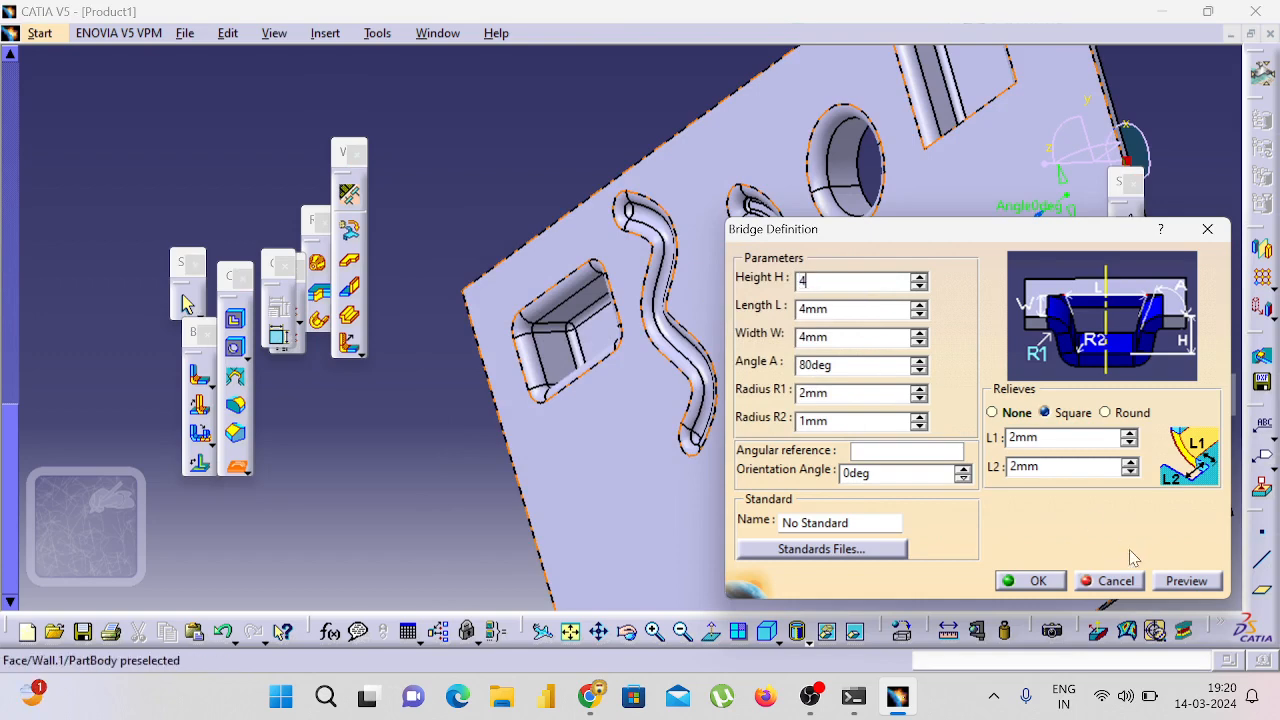
{"action": "left_click", "coordinate": [1180, 581]}
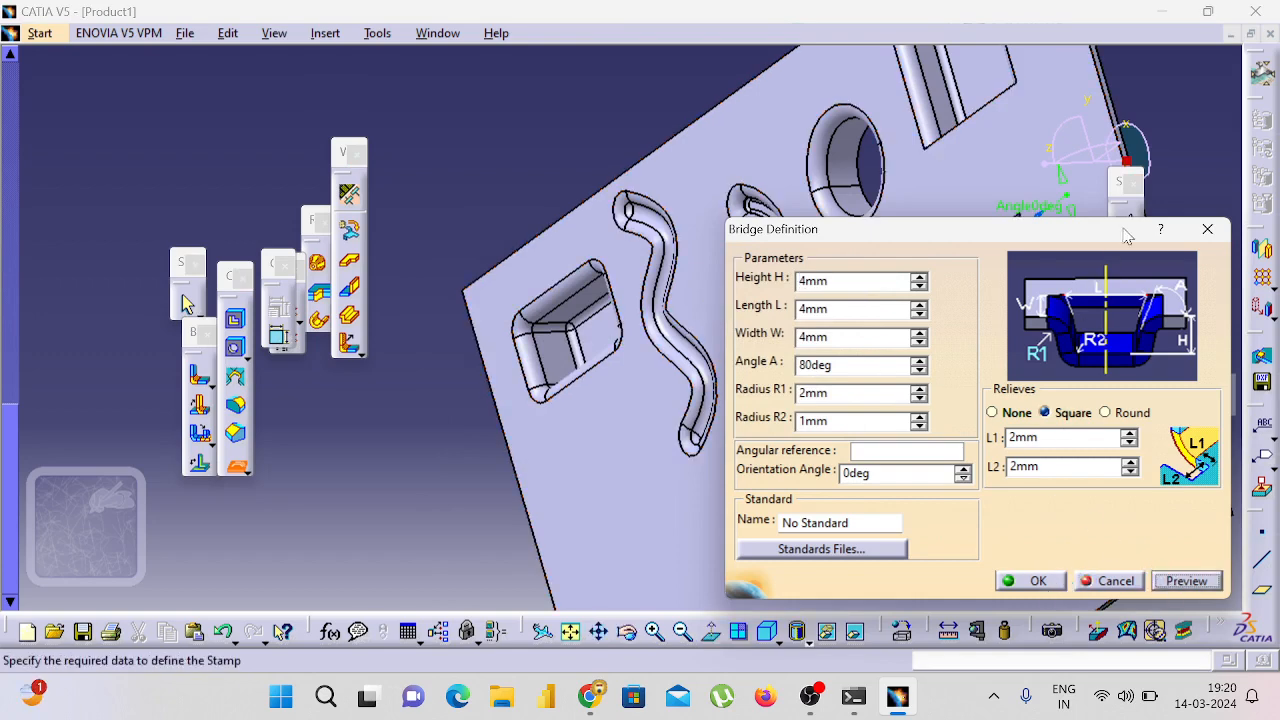
{"action": "middle_click_drag", "start_coordinate": [1171, 190], "coordinate": [1008, 262]}
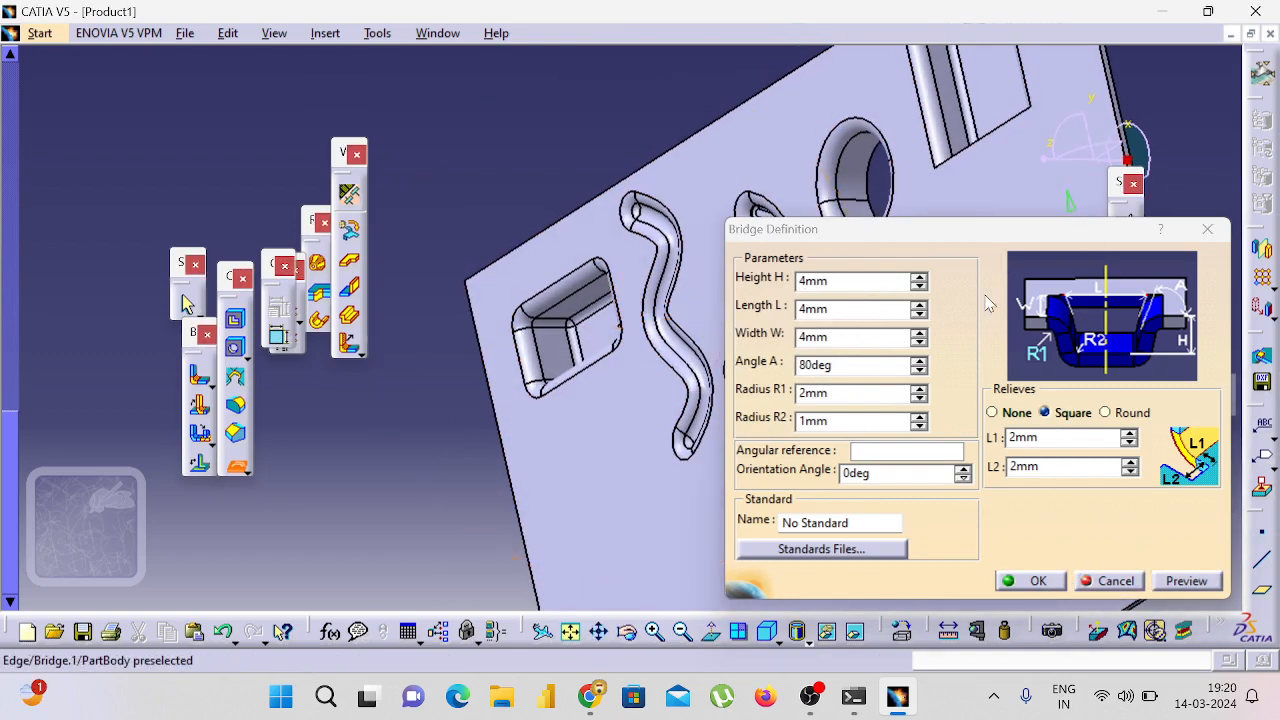
{"action": "middle_click_drag", "start_coordinate": [1169, 129], "coordinate": [560, 350]}
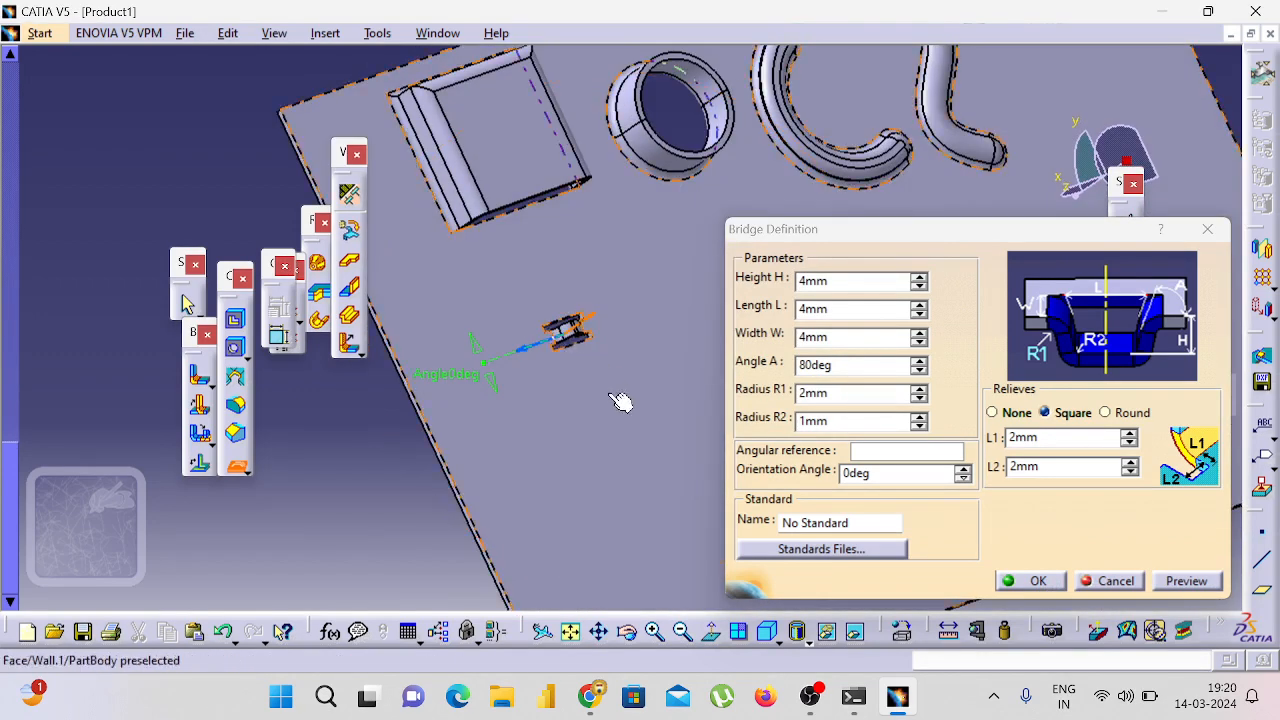
Step: Switch the bridge to round reliefs, create it, and inspect it from both sides of the wall
{"action": "left_click", "coordinate": [1122, 415]}
{"action": "left_click", "coordinate": [1211, 580]}
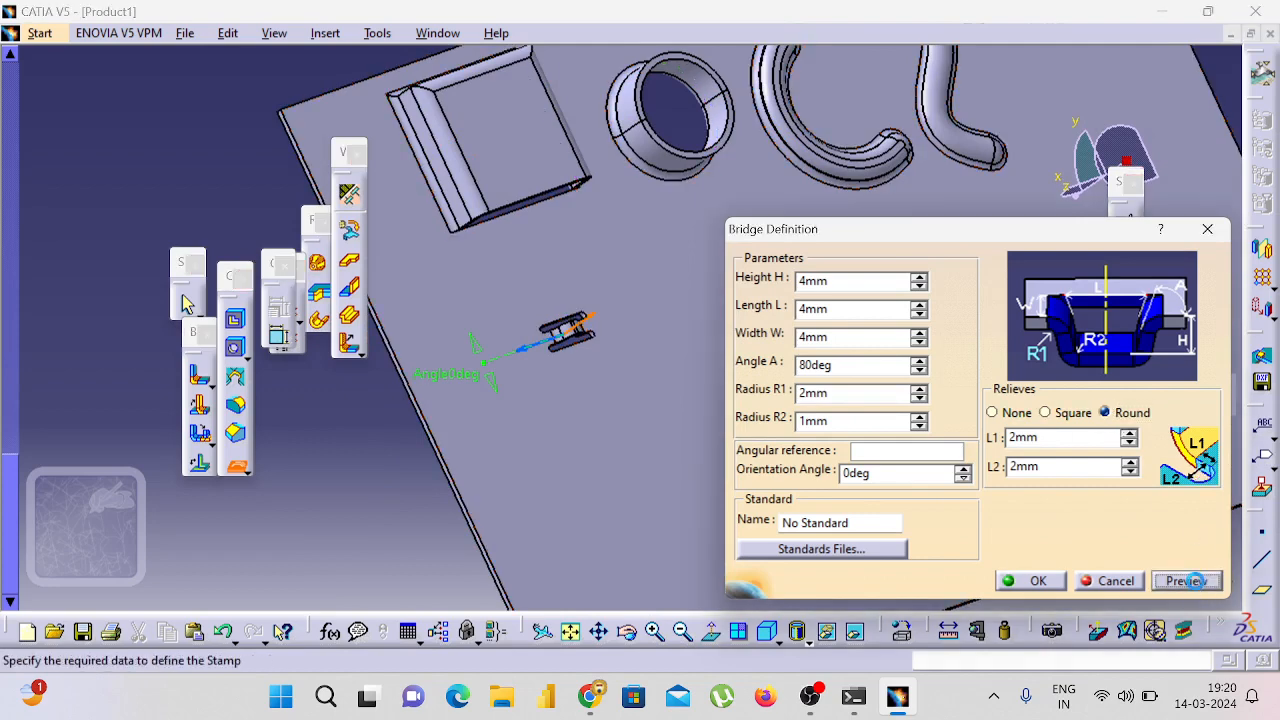
{"action": "left_click", "coordinate": [1058, 581]}
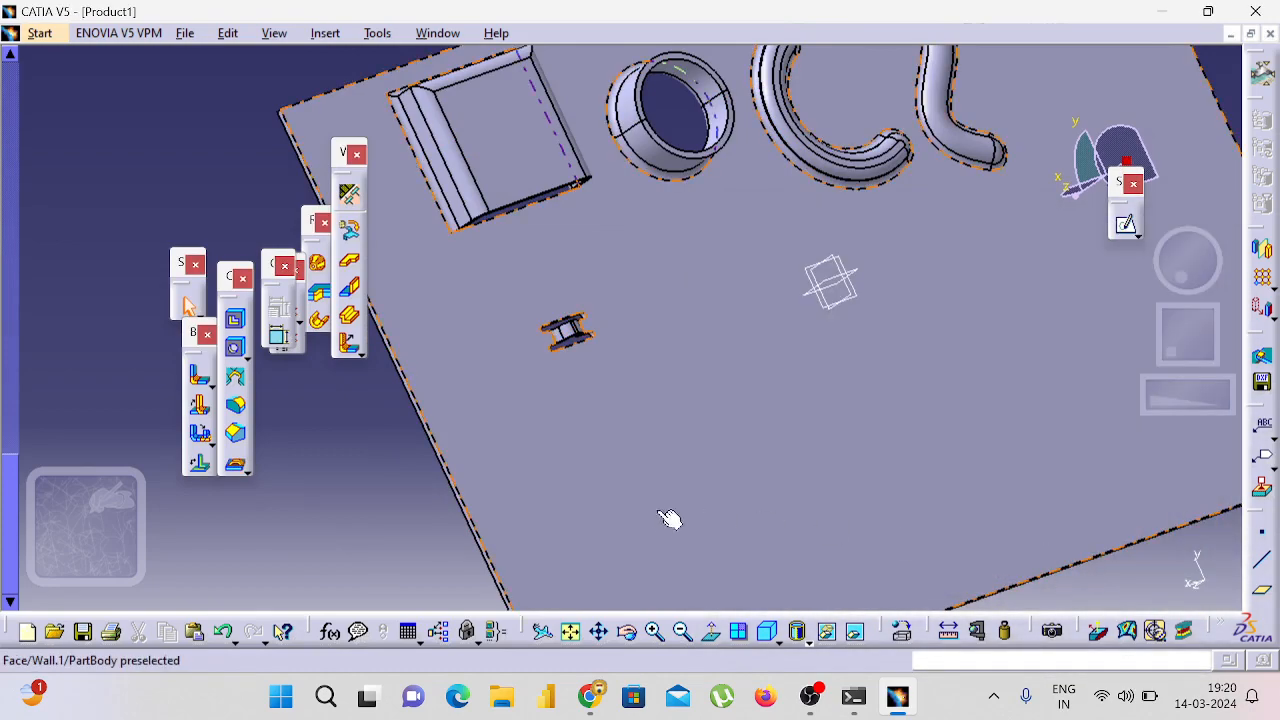
{"action": "left_click", "coordinate": [418, 498]}
{"action": "middle_click_drag", "start_coordinate": [349, 517], "coordinate": [757, 334]}
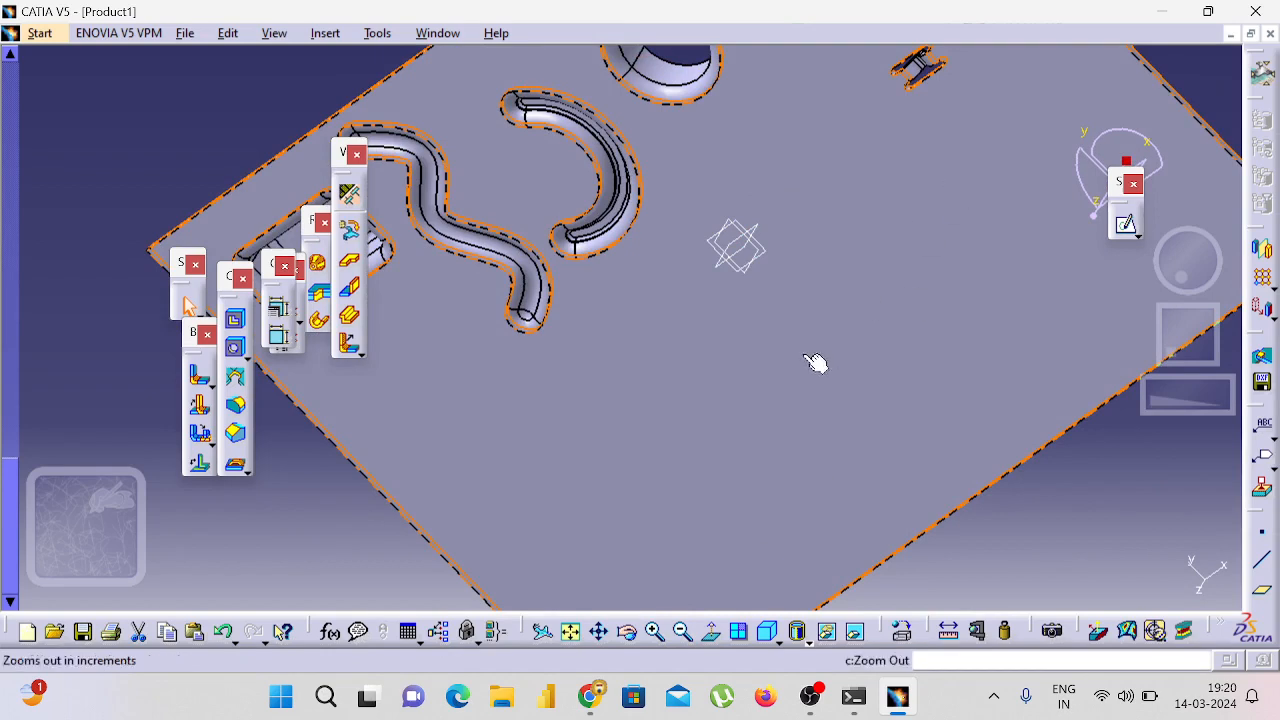
{"action": "left_click", "coordinate": [654, 631]}
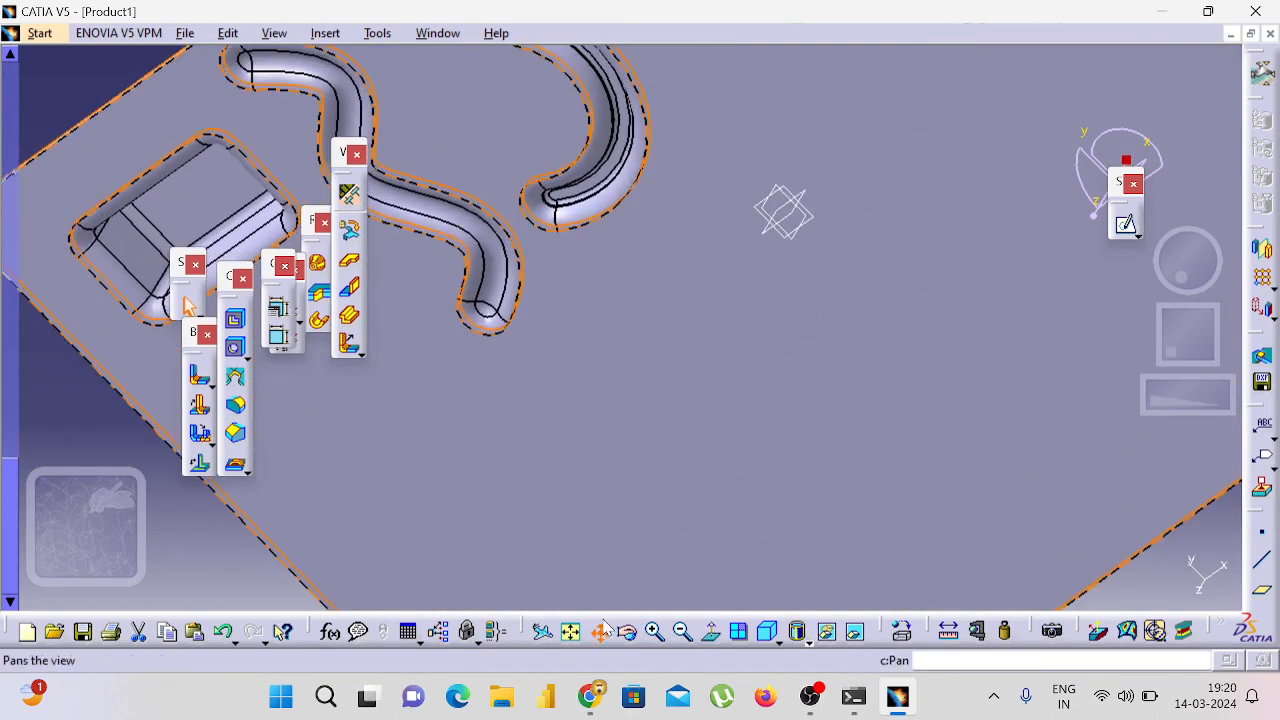
{"action": "left_click", "coordinate": [851, 351]}
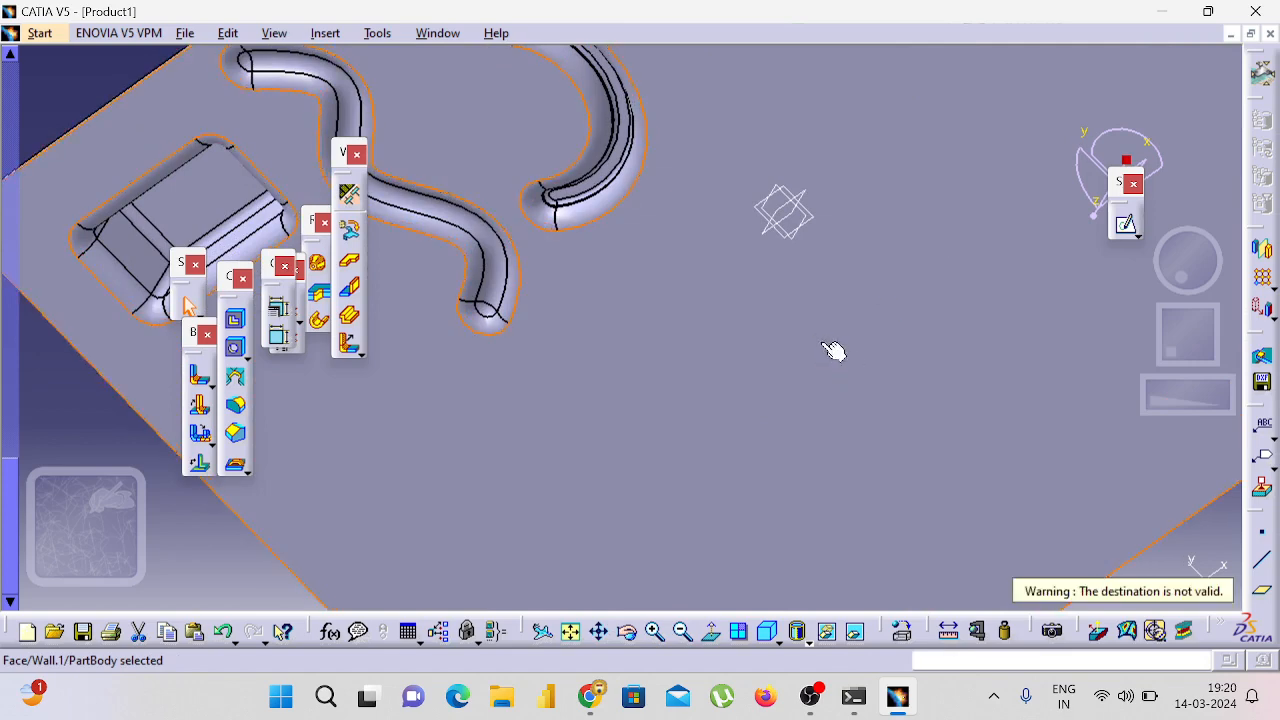
{"action": "middle_click_drag", "start_coordinate": [983, 105], "coordinate": [789, 357]}
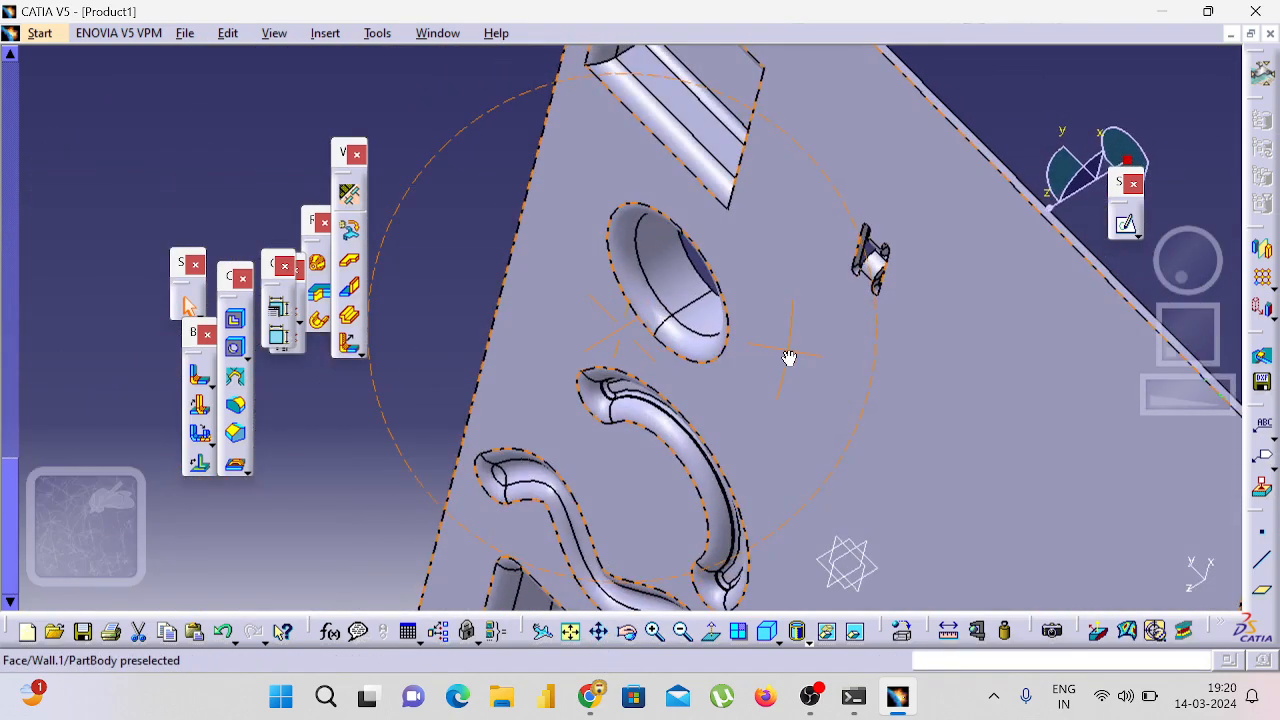
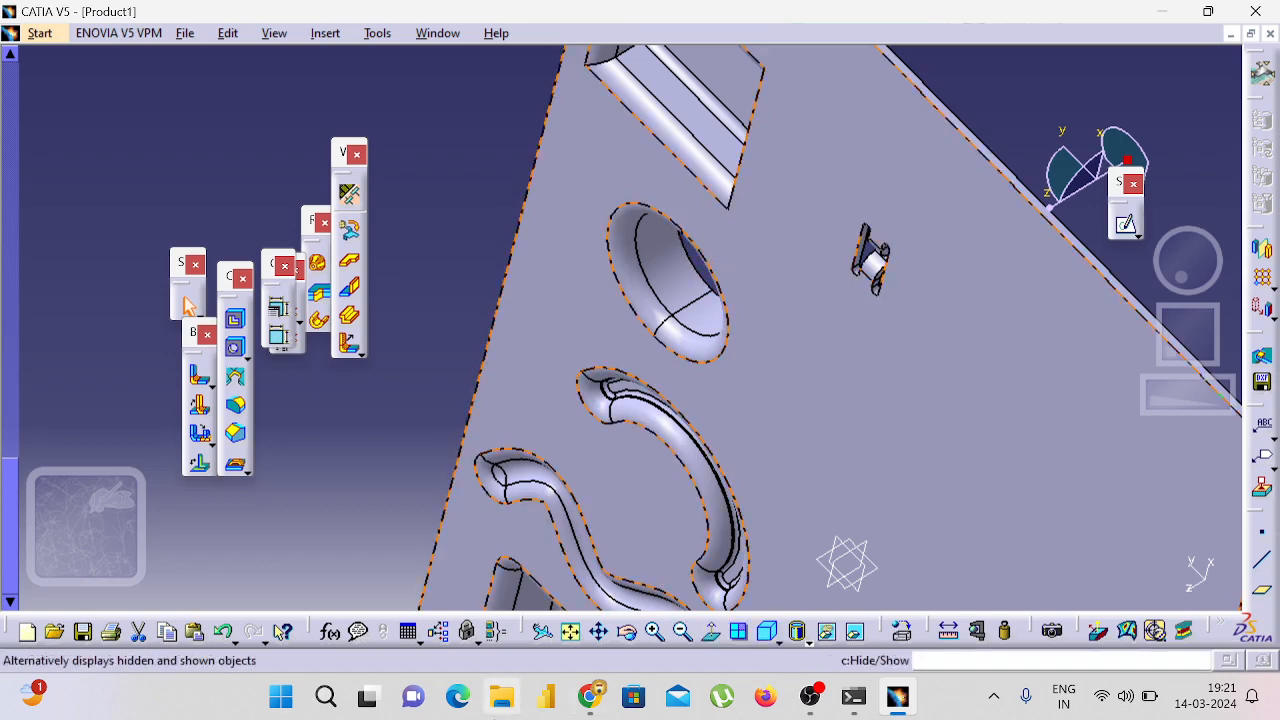
Step: Start a flanged hole on the wall and position its centre between the circular flanged cutout and the bridge
{"action": "left_click", "coordinate": [565, 423]}
{"action": "left_click", "coordinate": [243, 470]}
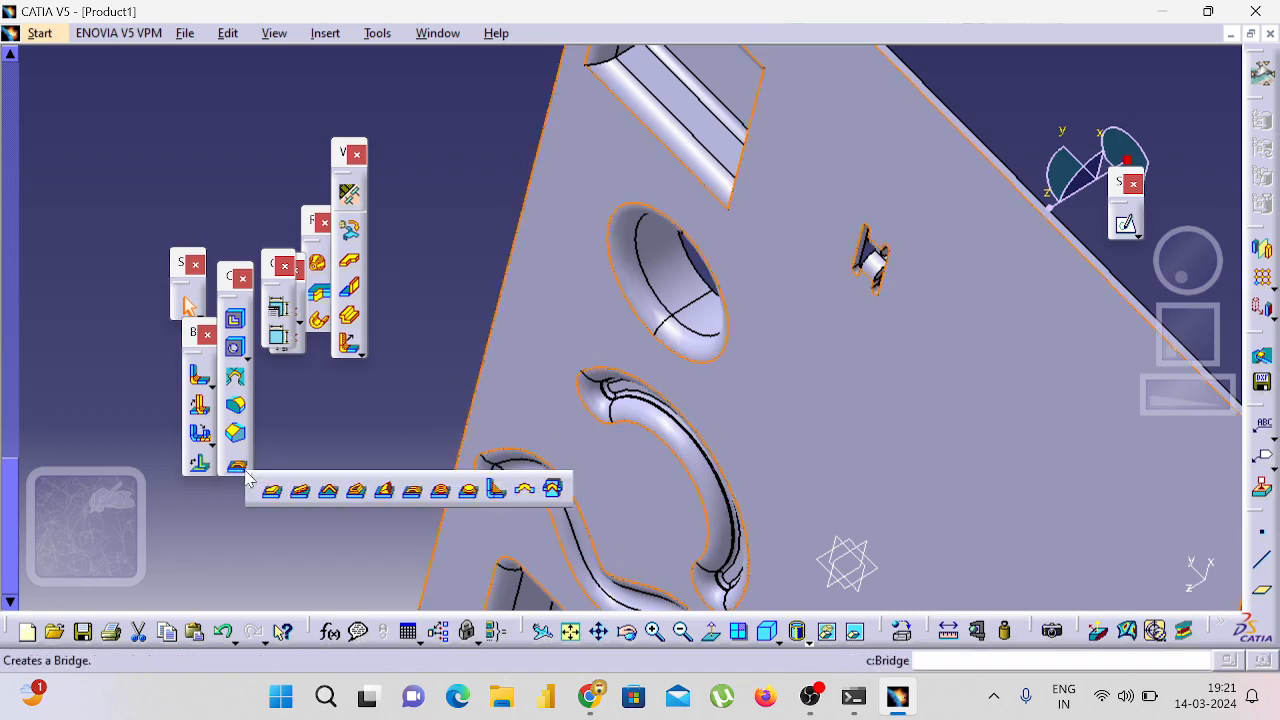
{"action": "left_click", "coordinate": [441, 490]}
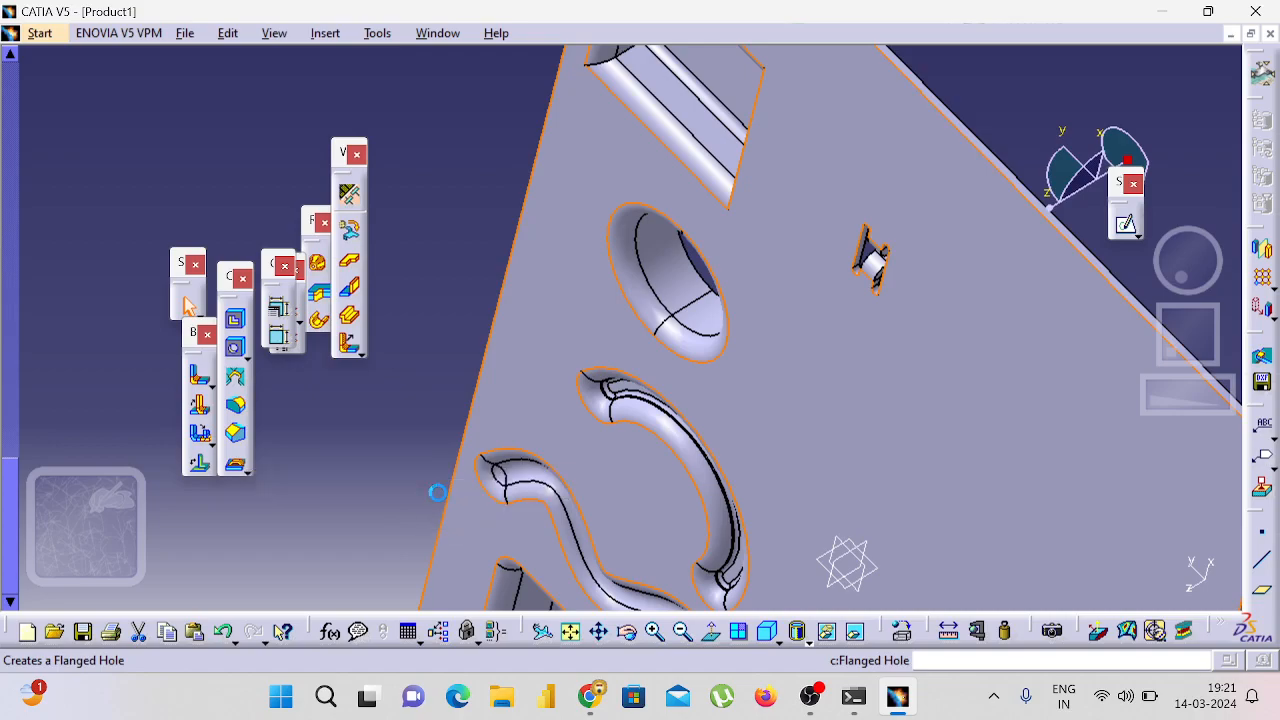
{"action": "left_click", "coordinate": [462, 496]}
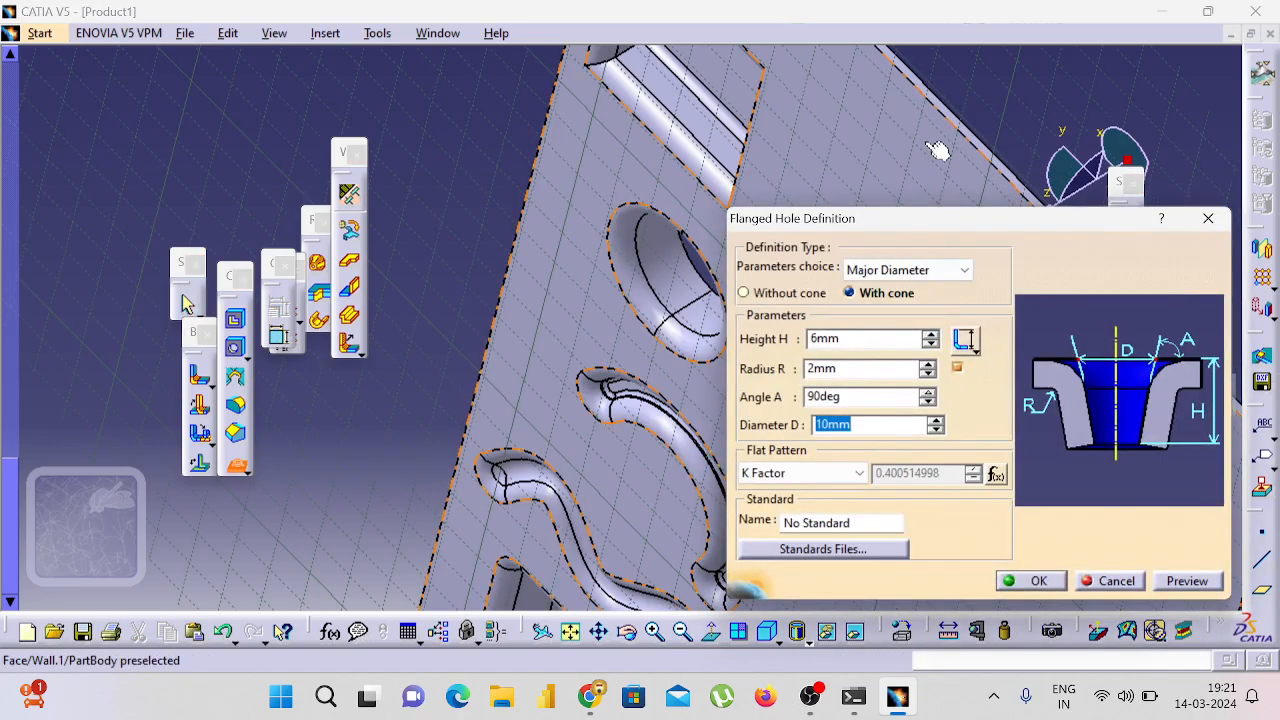
{"action": "middle_click_drag", "start_coordinate": [1055, 87], "coordinate": [1054, 234]}
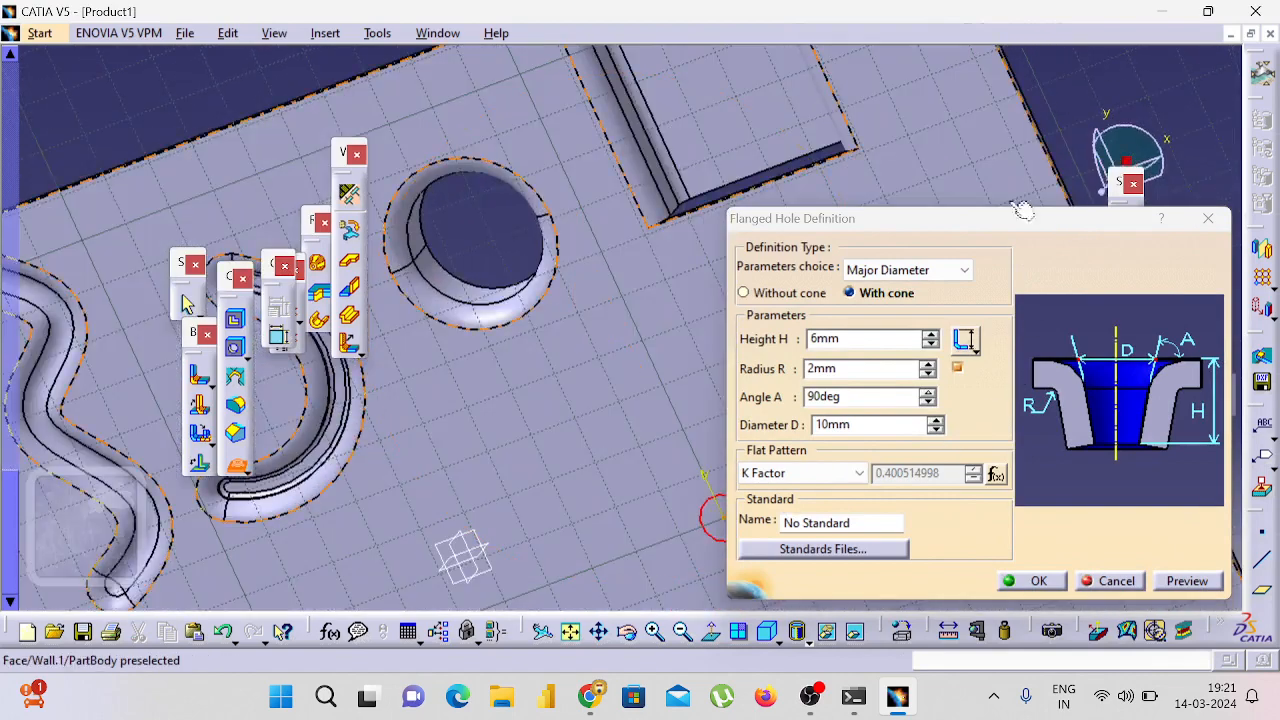
{"action": "left_click", "coordinate": [675, 346]}
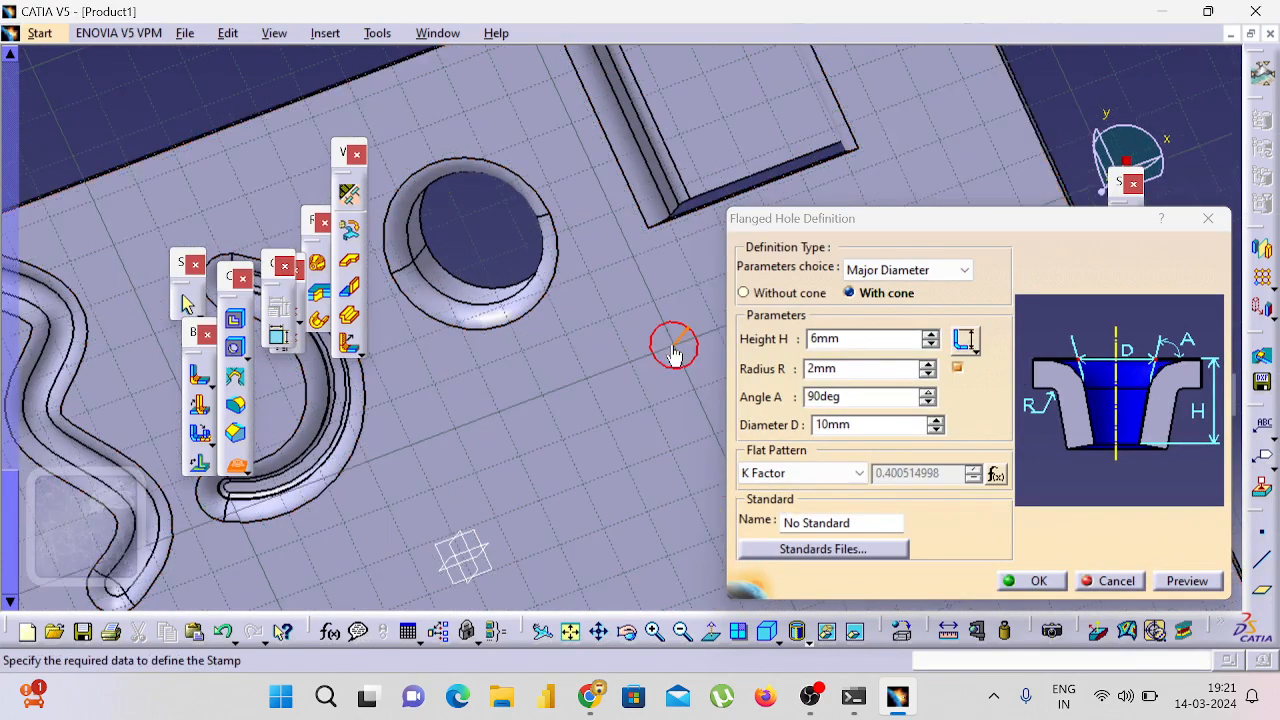
Step: Create the flanged hole with cone, height H 7 mm, radius R 2 mm and major diameter 10 mm, and check both sides
{"action": "left_click", "coordinate": [929, 336]}
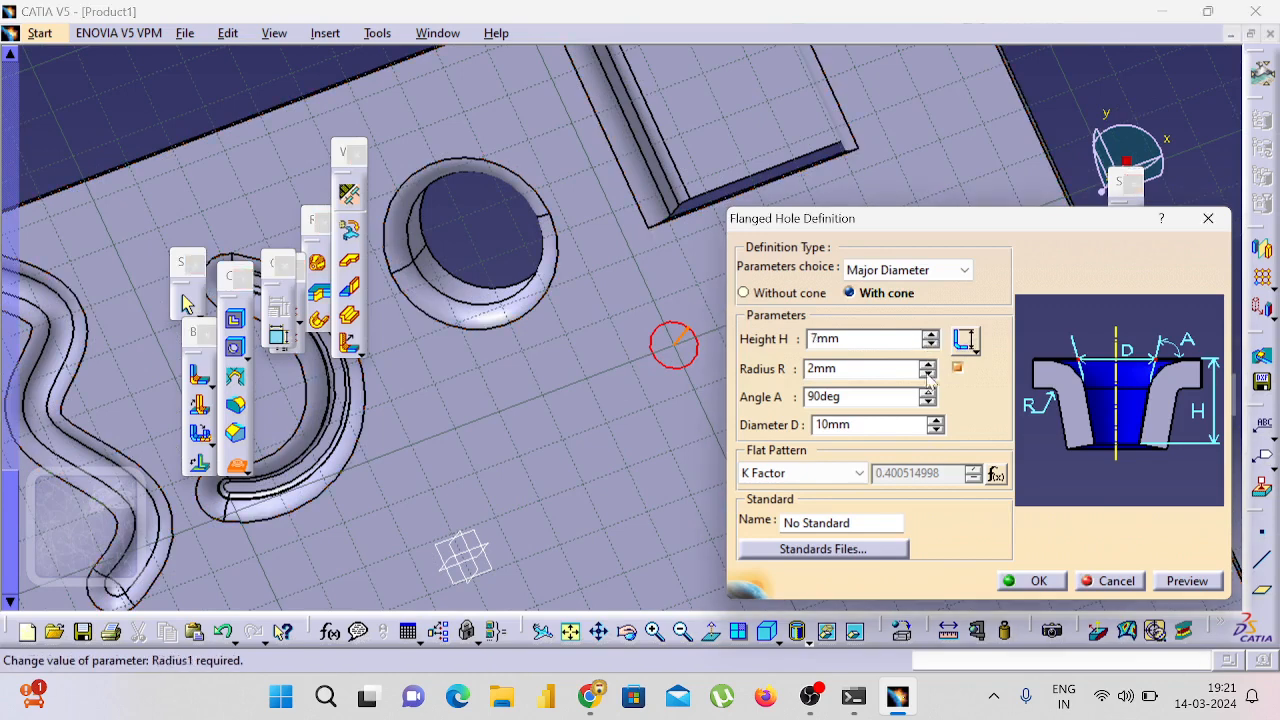
{"action": "left_click", "coordinate": [1185, 580]}
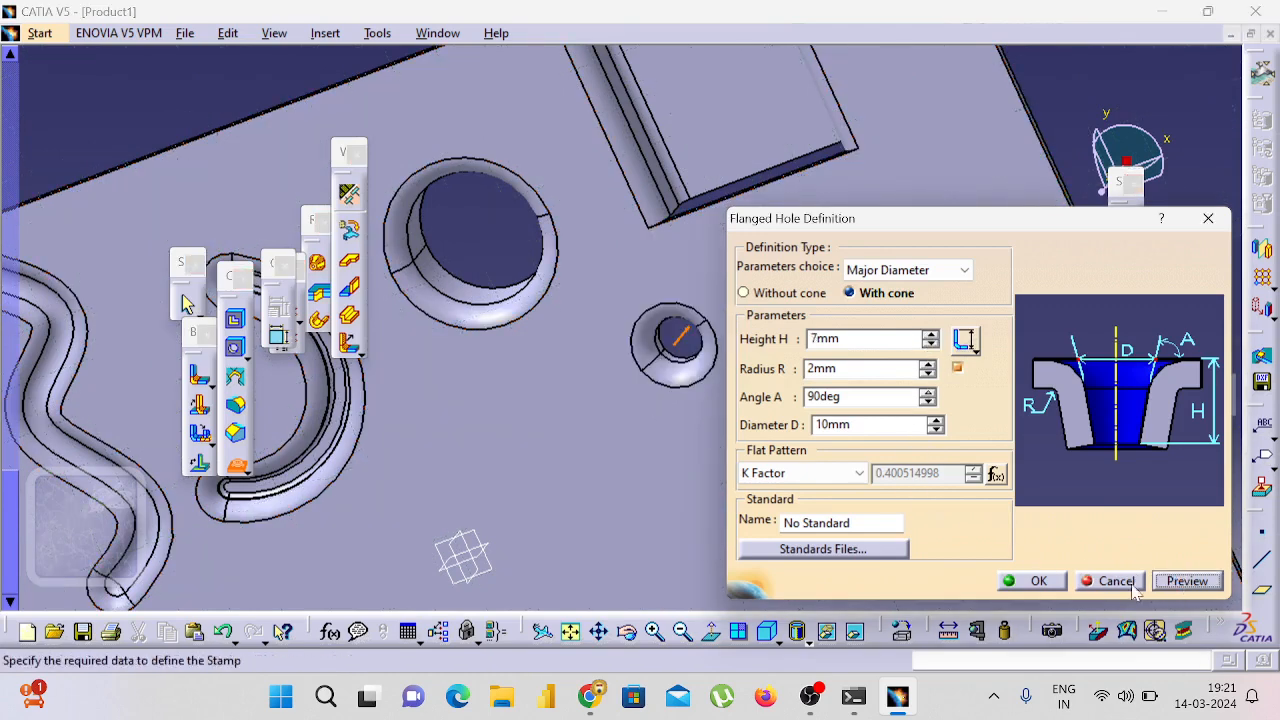
{"action": "left_click", "coordinate": [1037, 586]}
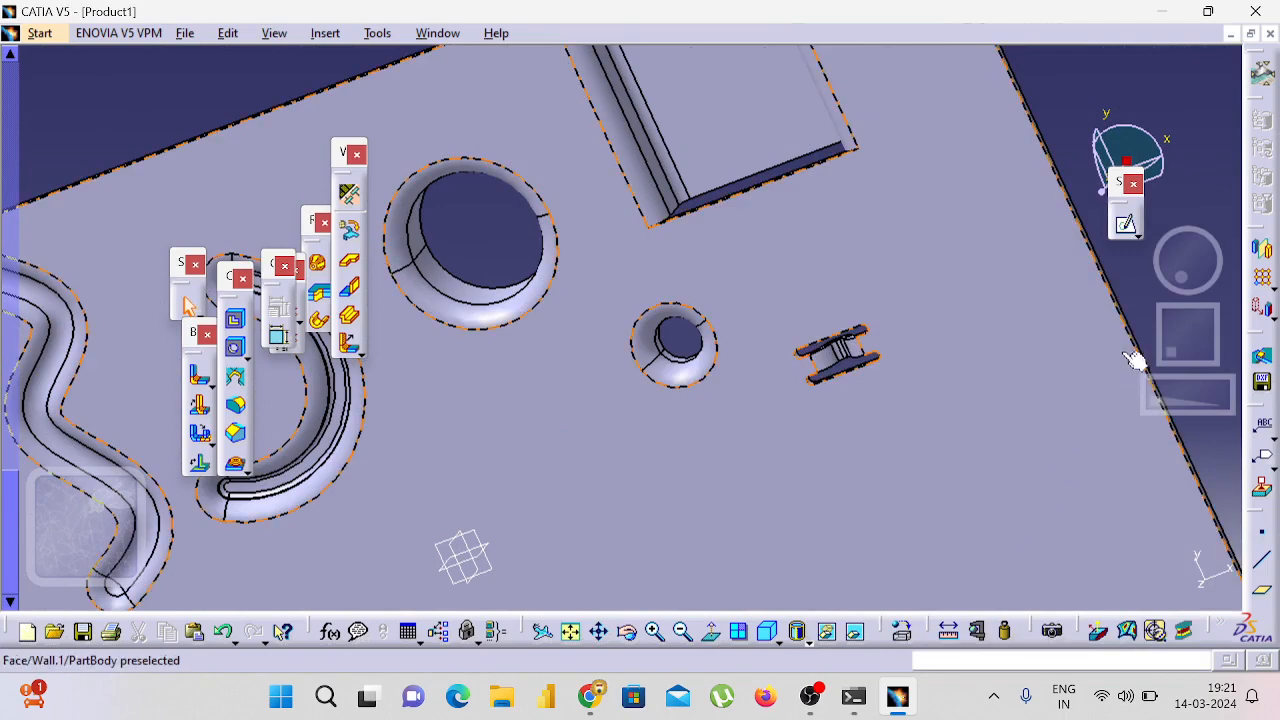
{"action": "middle_click_drag", "start_coordinate": [1125, 302], "coordinate": [450, 472]}
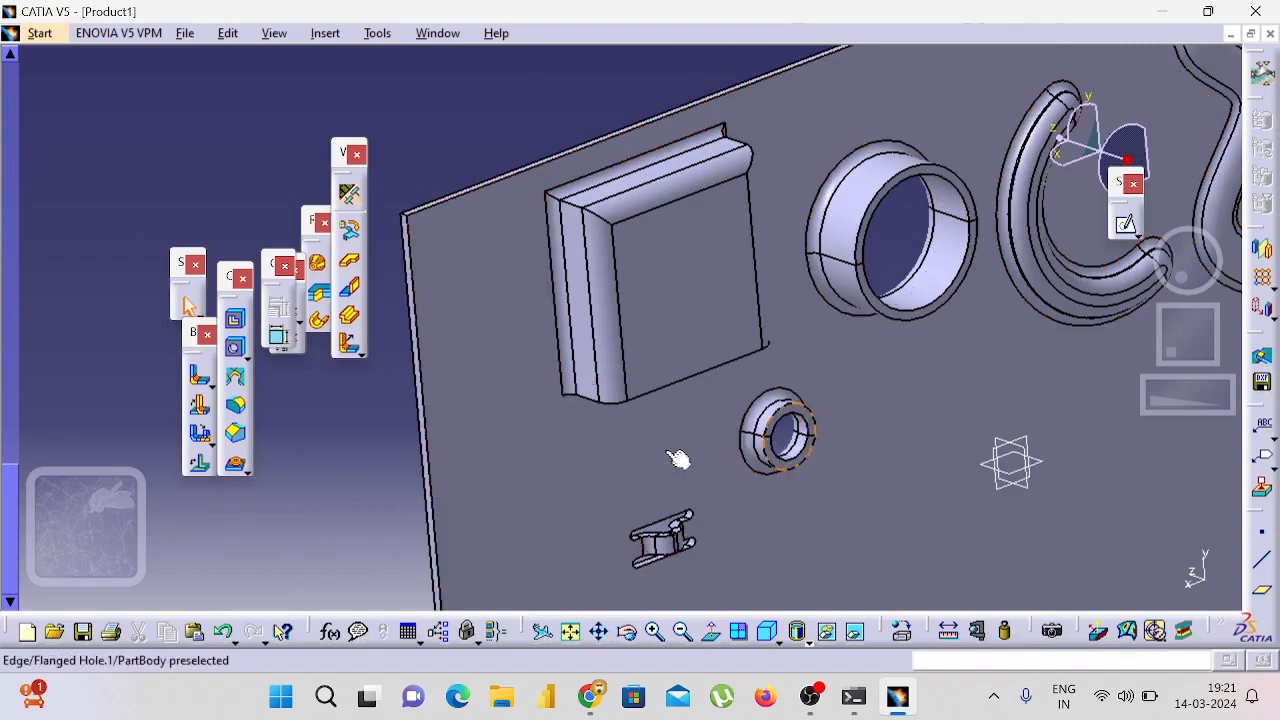
{"action": "middle_click_drag", "start_coordinate": [680, 450], "coordinate": [860, 365]}
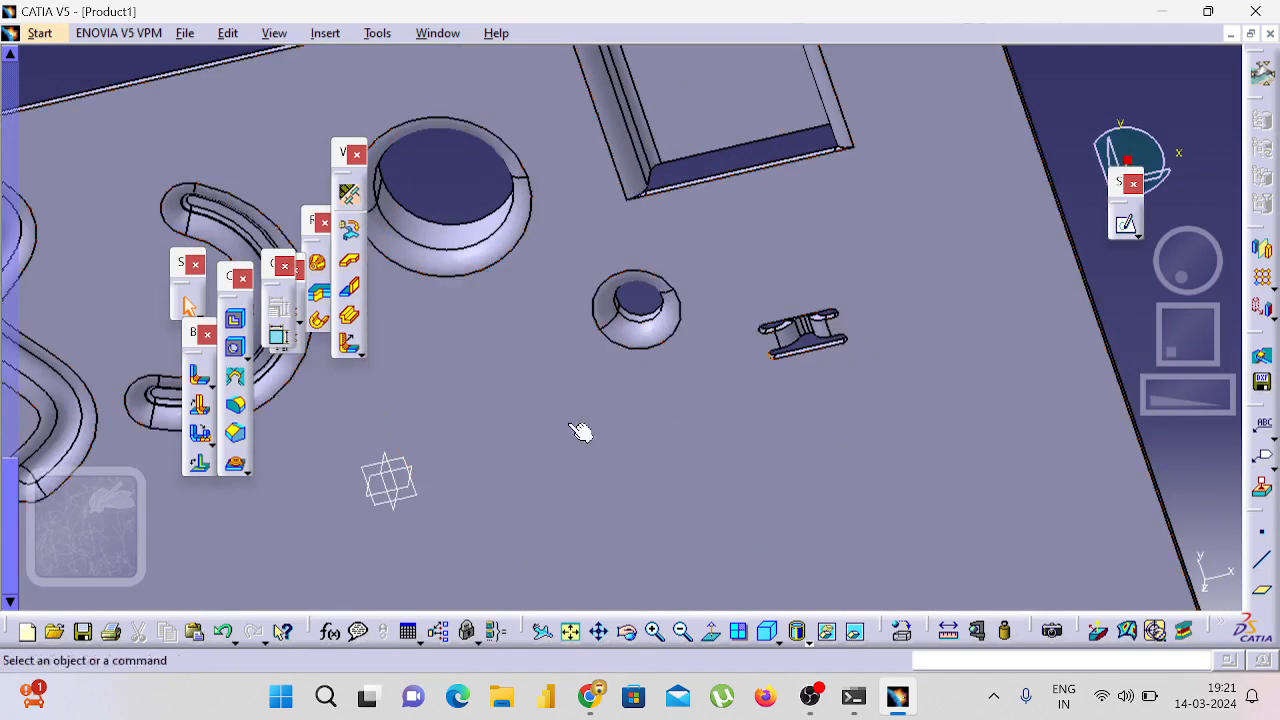
Step: Create a circular stamp on the wall below the curved stamp with height H 7 mm, radii 2 mm, major diameter 10 mm and angle 80 deg
{"action": "left_click", "coordinate": [247, 471]}
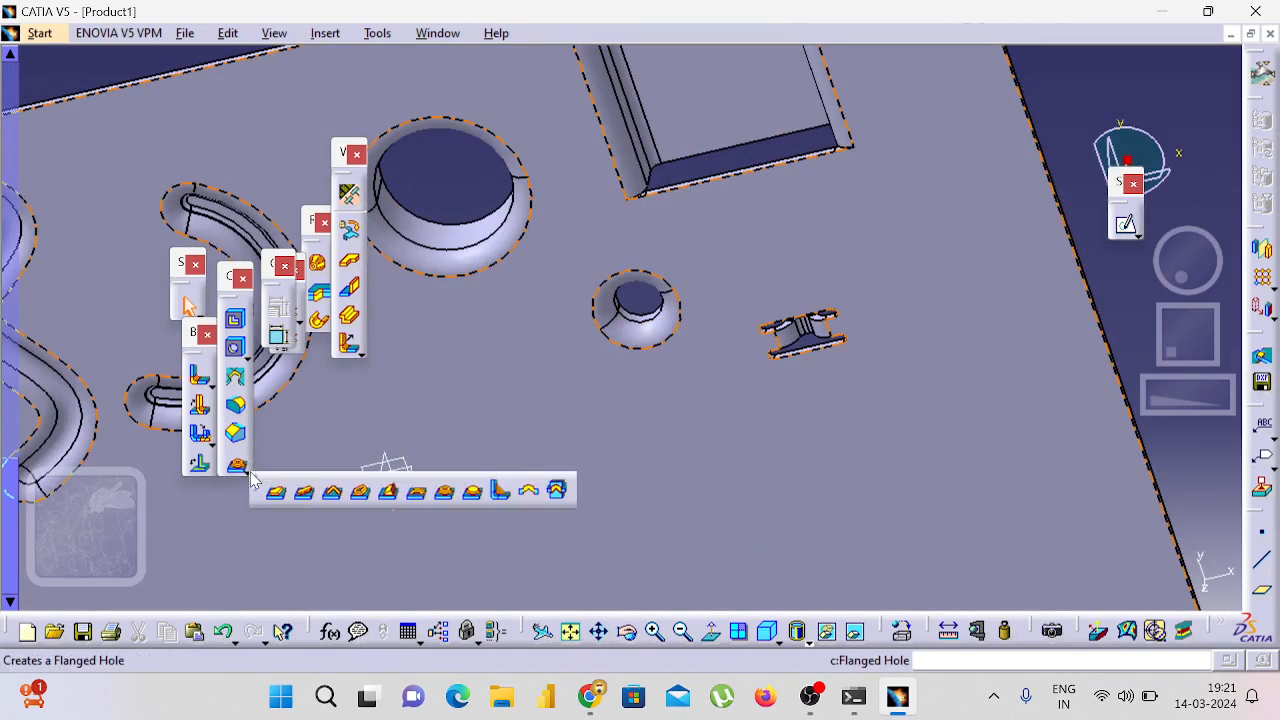
{"action": "left_click", "coordinate": [481, 500]}
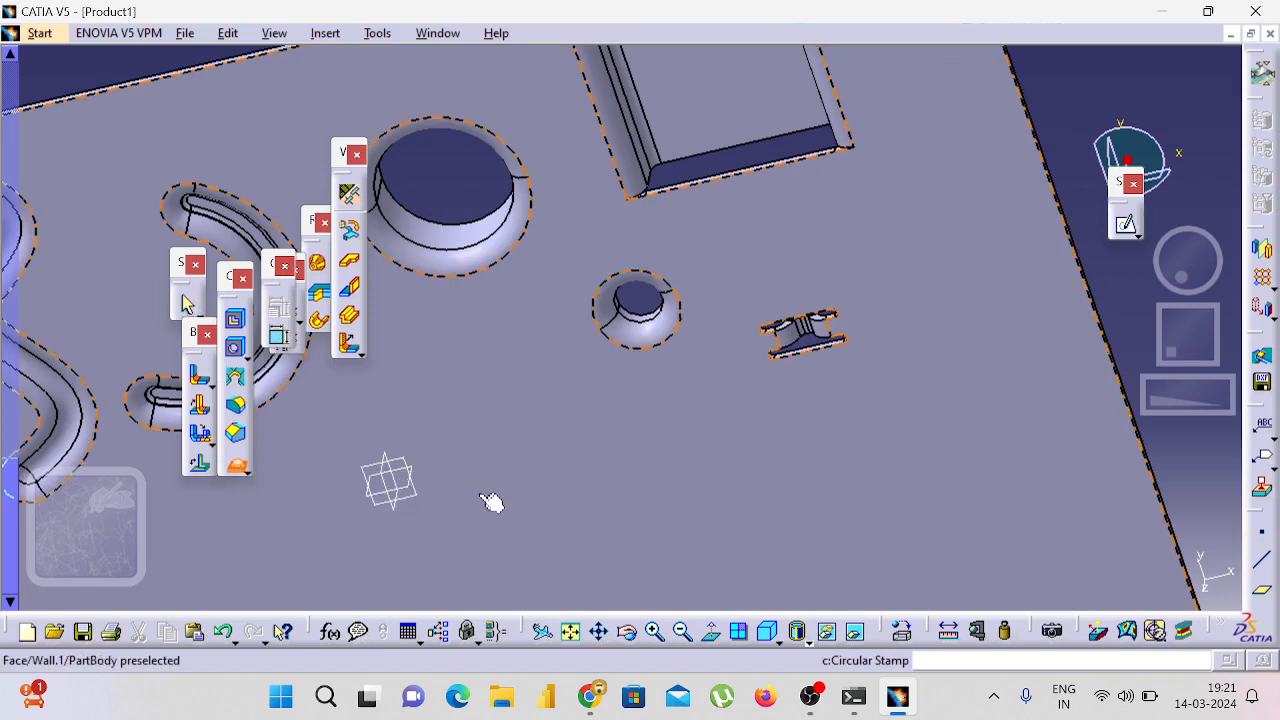
{"action": "left_click", "coordinate": [491, 434]}
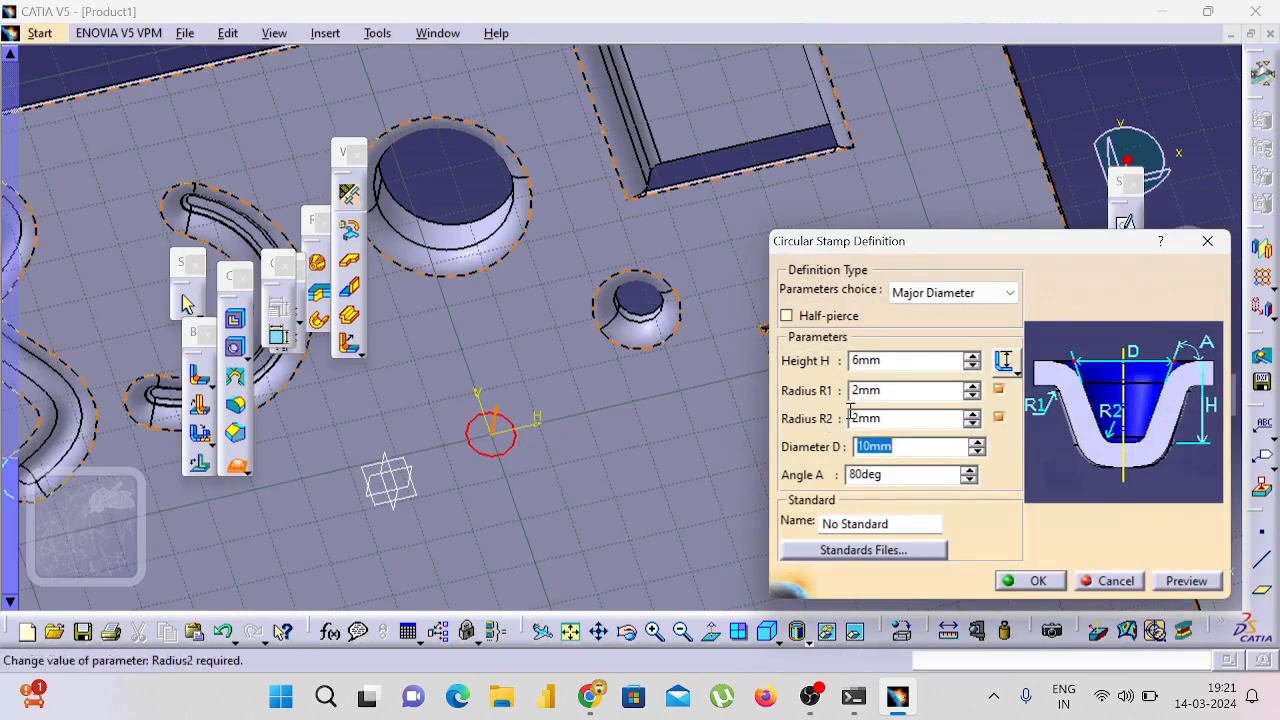
{"action": "left_click", "coordinate": [971, 355]}
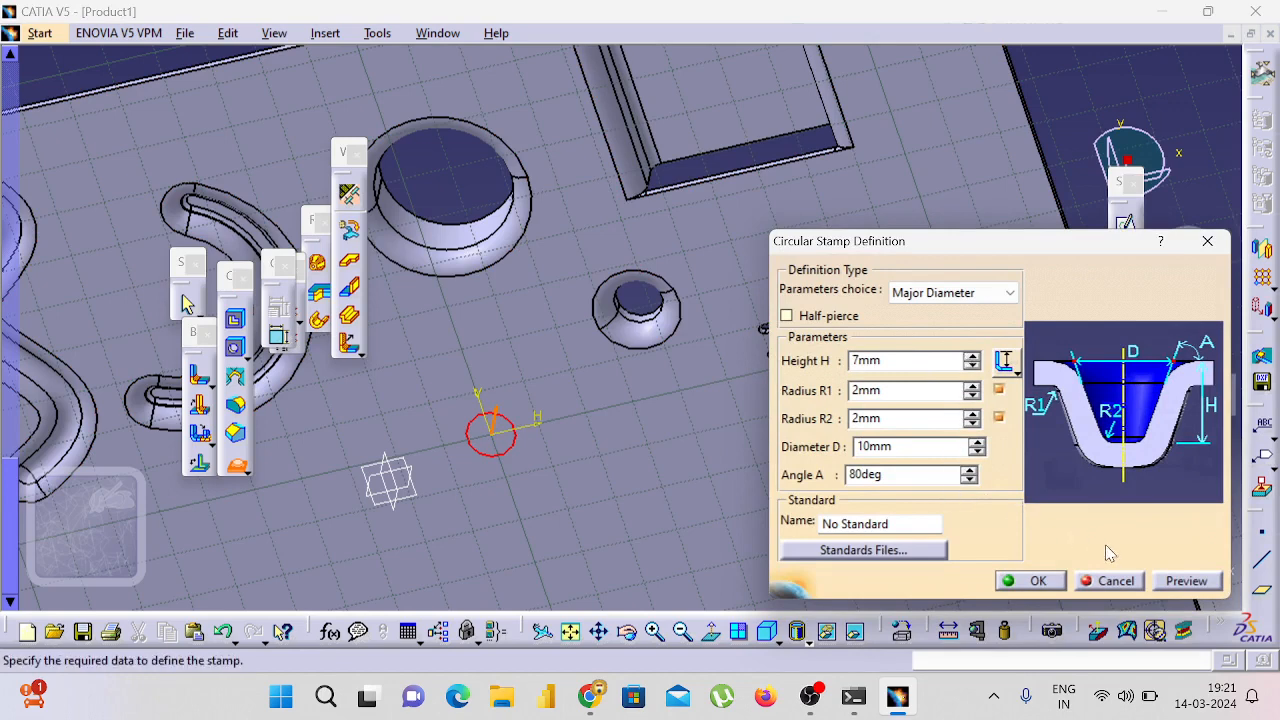
{"action": "left_click", "coordinate": [997, 290]}
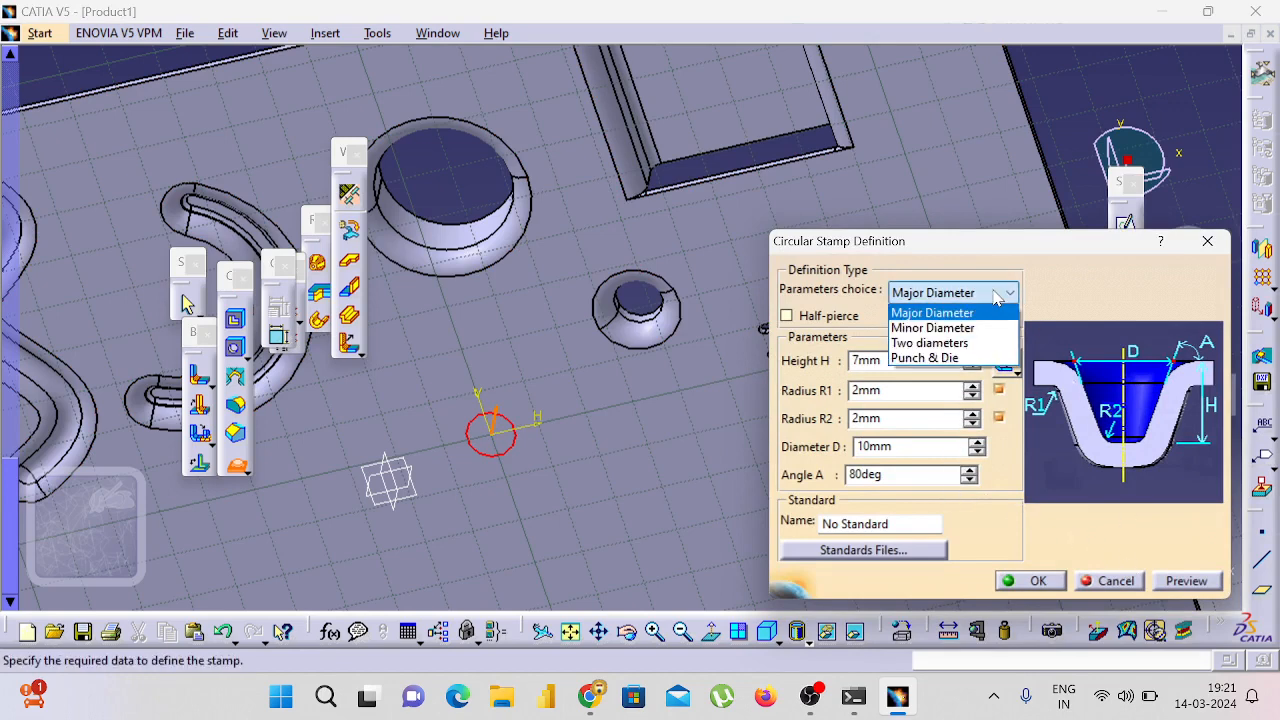
{"action": "left_click", "coordinate": [997, 296]}
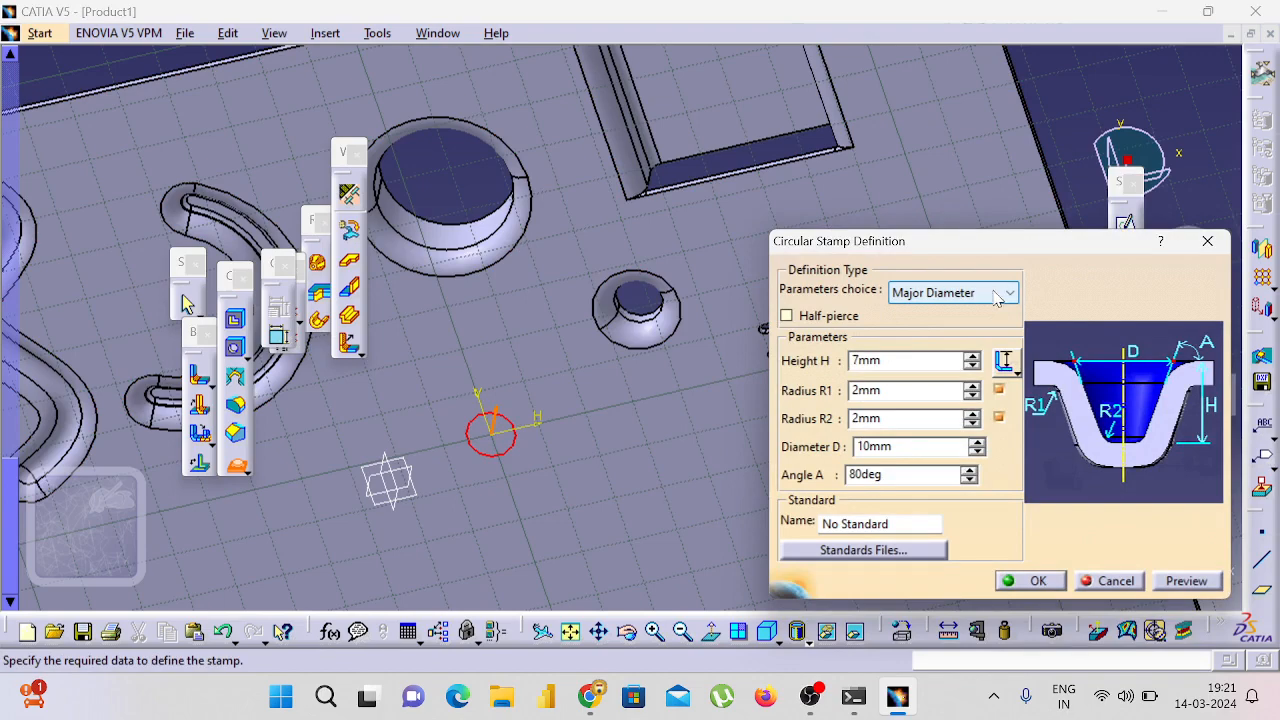
{"action": "left_click", "coordinate": [1180, 581]}
{"action": "left_click", "coordinate": [1030, 581]}
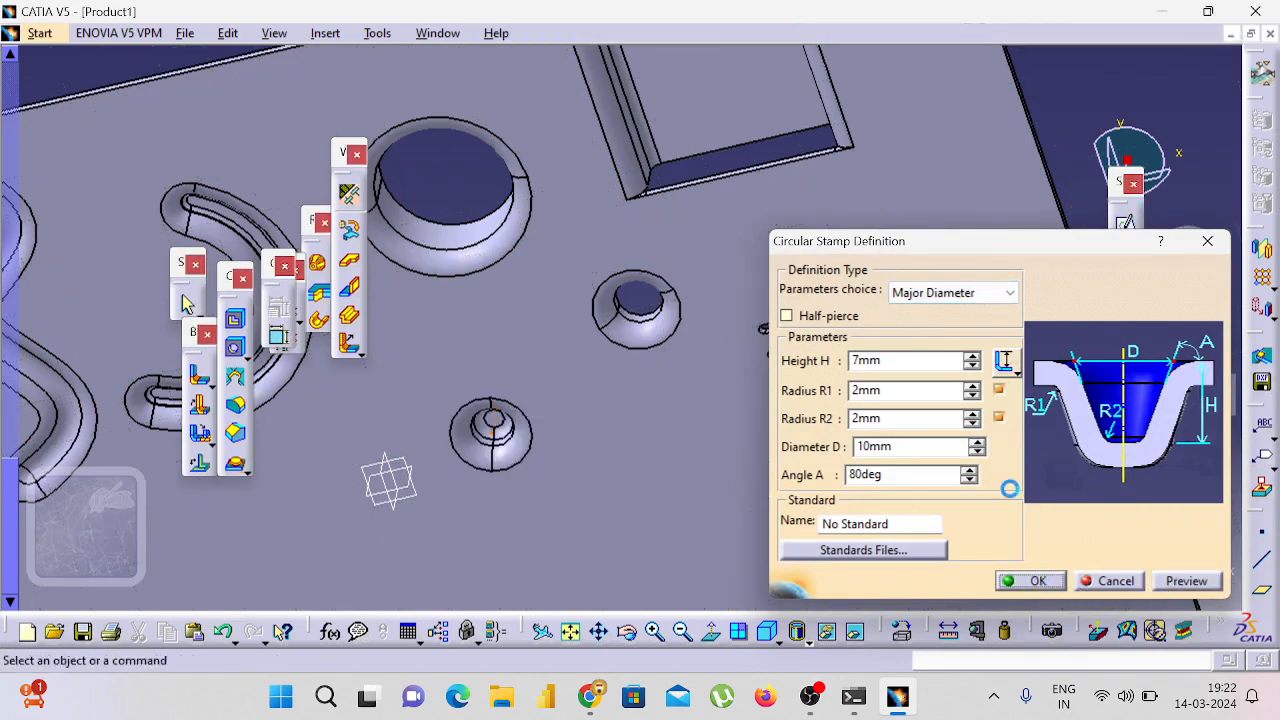
Step: Inspect the circular stamp from both sides of the wall and fit the whole part in view
{"action": "middle_click_drag", "start_coordinate": [1100, 290], "coordinate": [491, 486]}
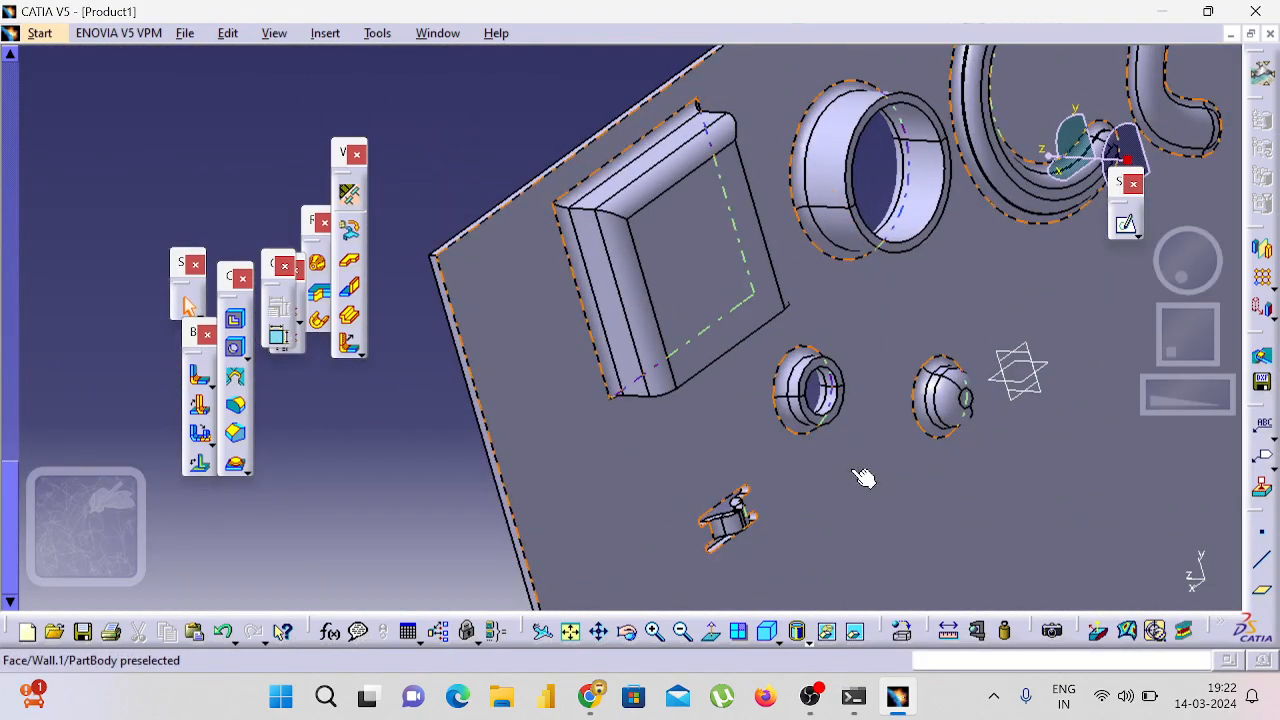
{"action": "middle_click_drag", "start_coordinate": [460, 494], "coordinate": [486, 394]}
{"action": "middle_click", "coordinate": [350, 479]}
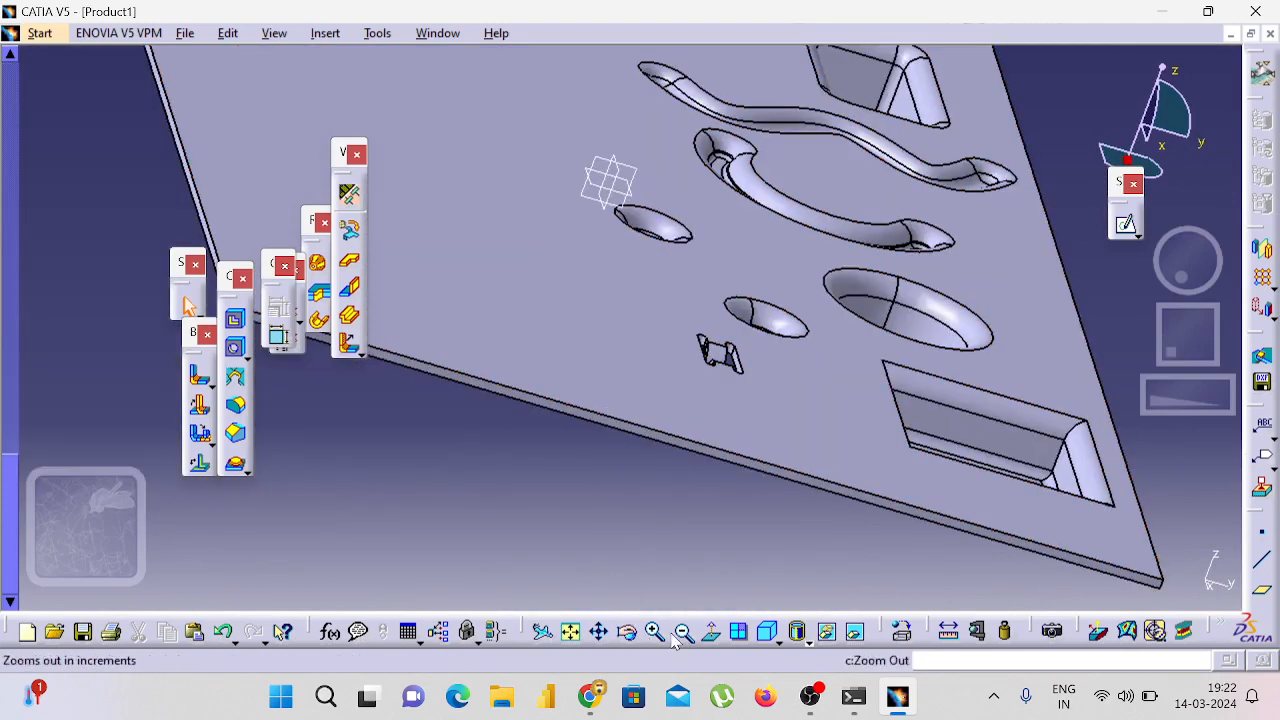
{"action": "left_click", "coordinate": [571, 632]}
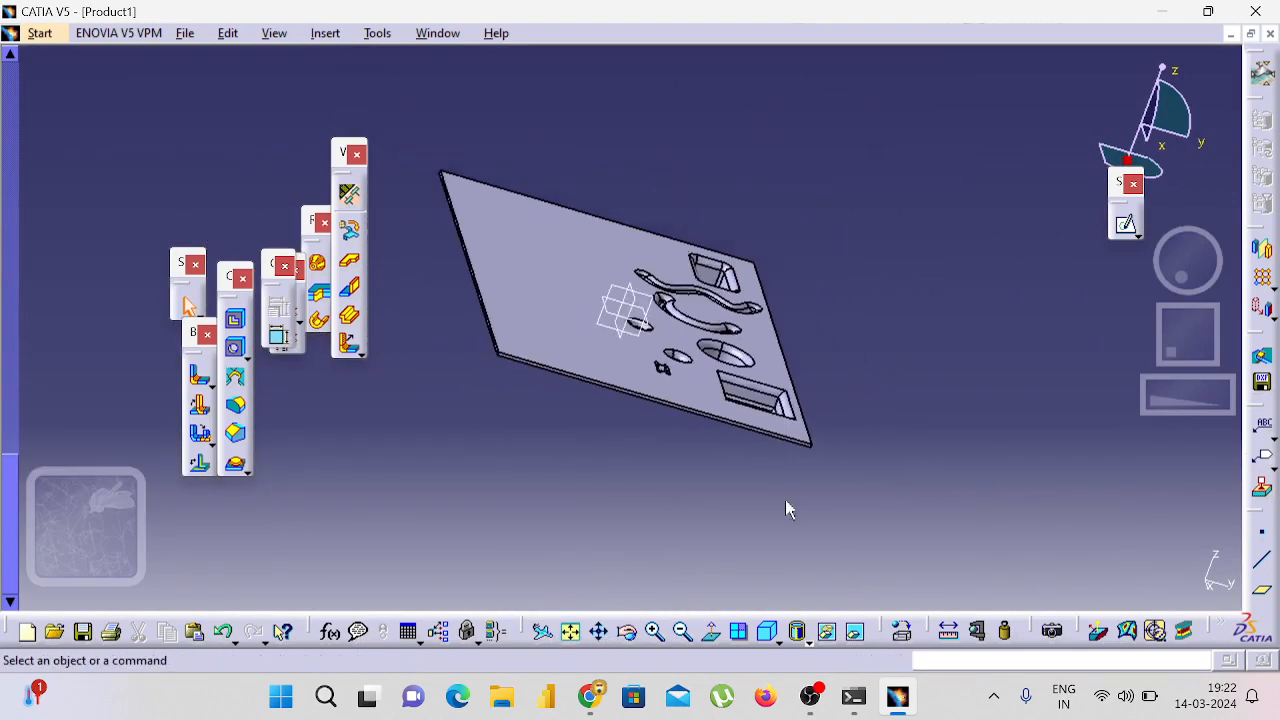
Step: Examine the stamped features from both faces of the wall, with a closer look at the circular stamp, flanged hole and bridge
{"action": "middle_click_drag", "start_coordinate": [785, 499], "coordinate": [177, 420]}
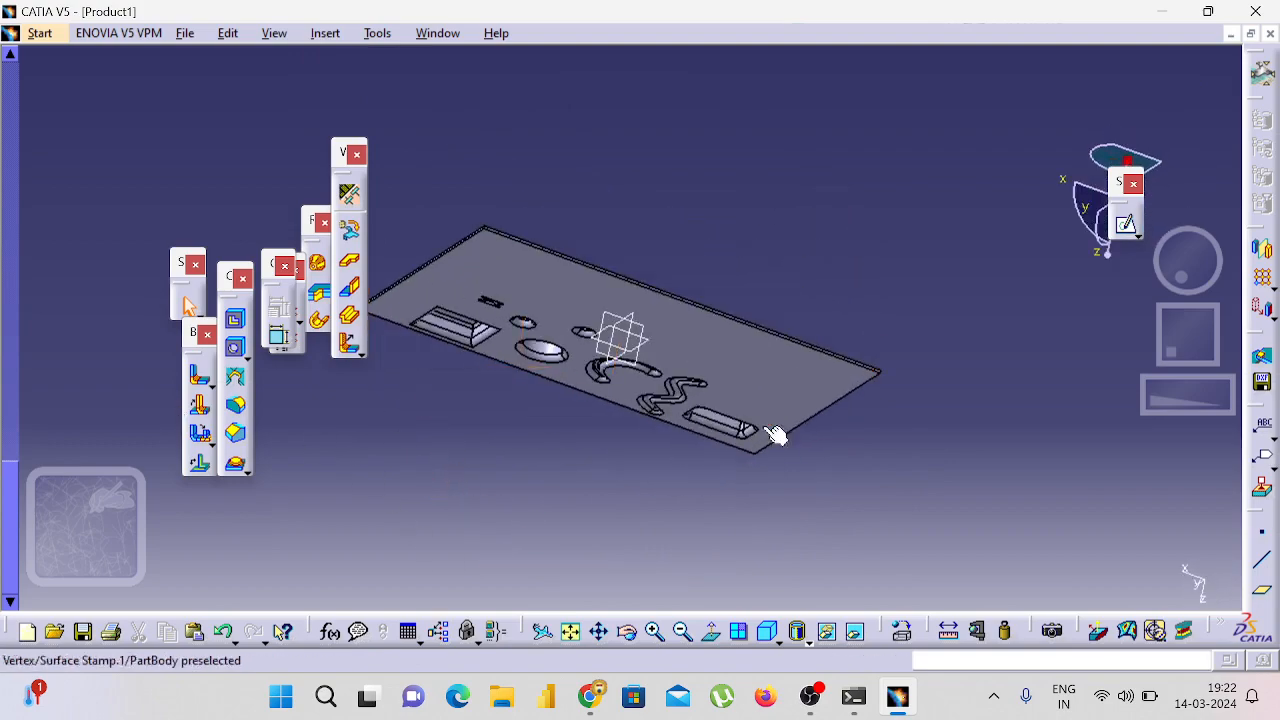
{"action": "middle_click_drag", "start_coordinate": [914, 280], "coordinate": [337, 569]}
{"action": "middle_click_drag", "start_coordinate": [798, 548], "coordinate": [671, 552]}
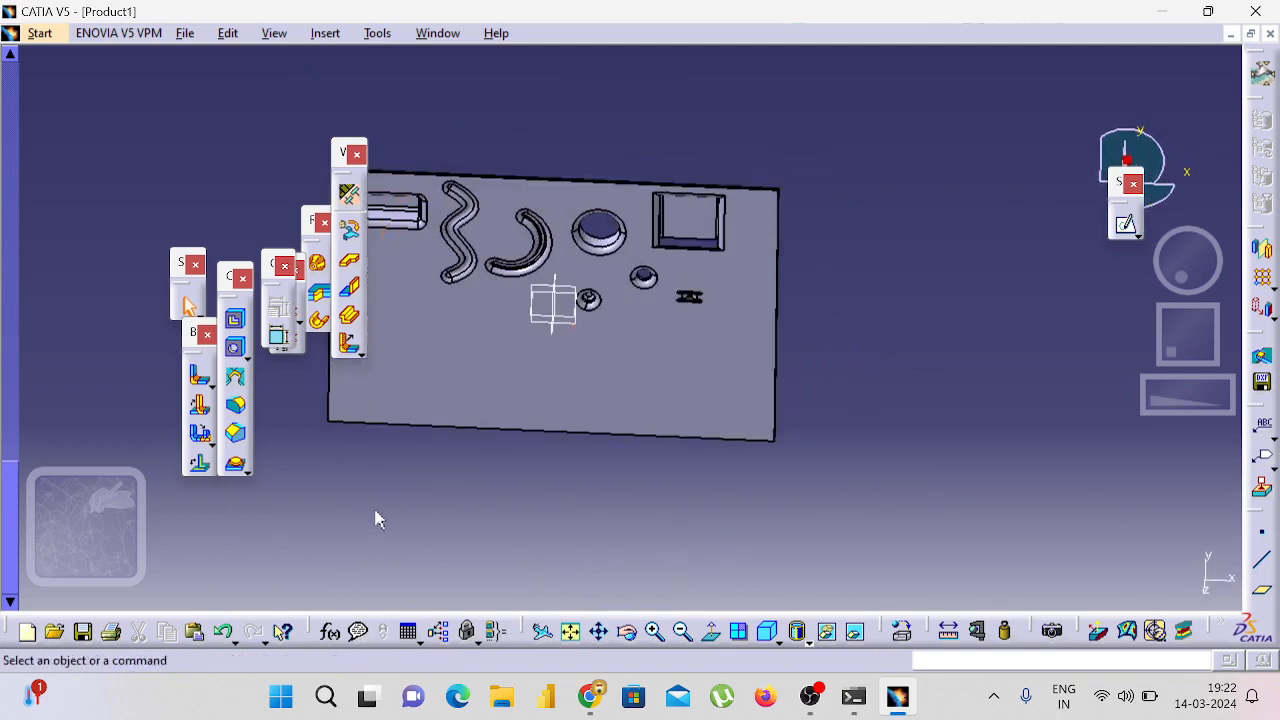
{"action": "left_click", "coordinate": [654, 631]}
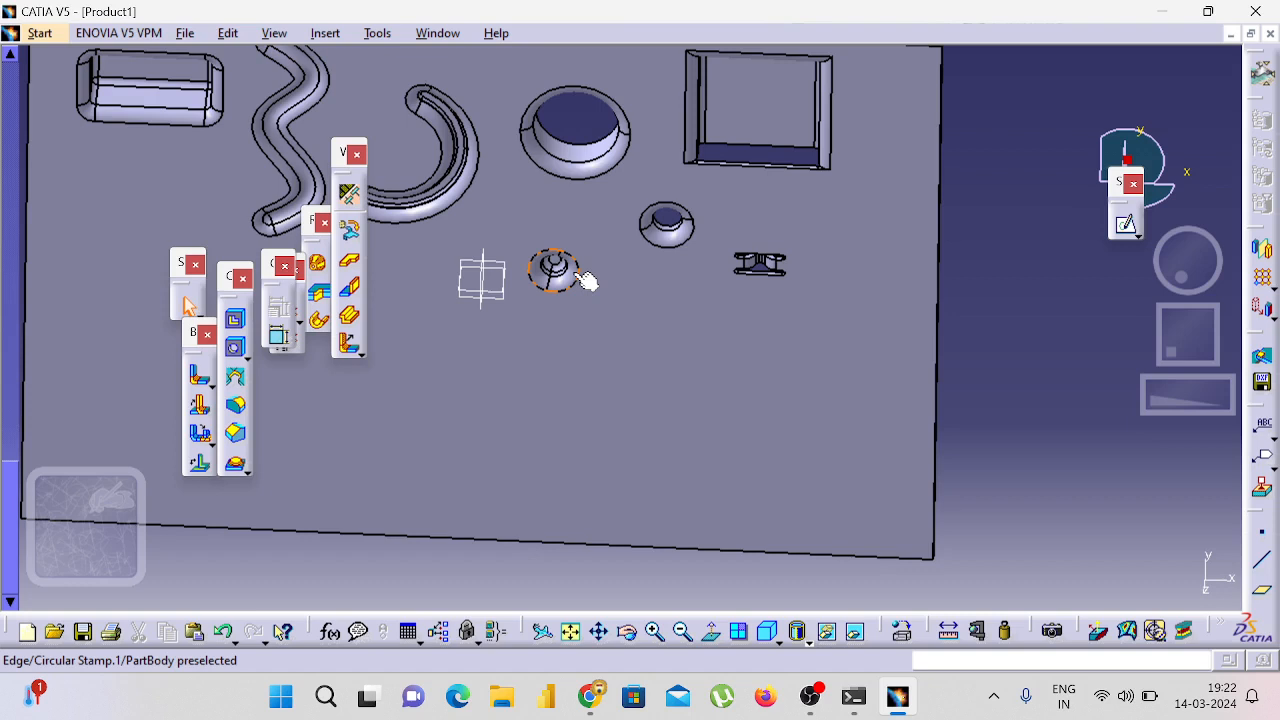
{"action": "left_click", "coordinate": [247, 472]}
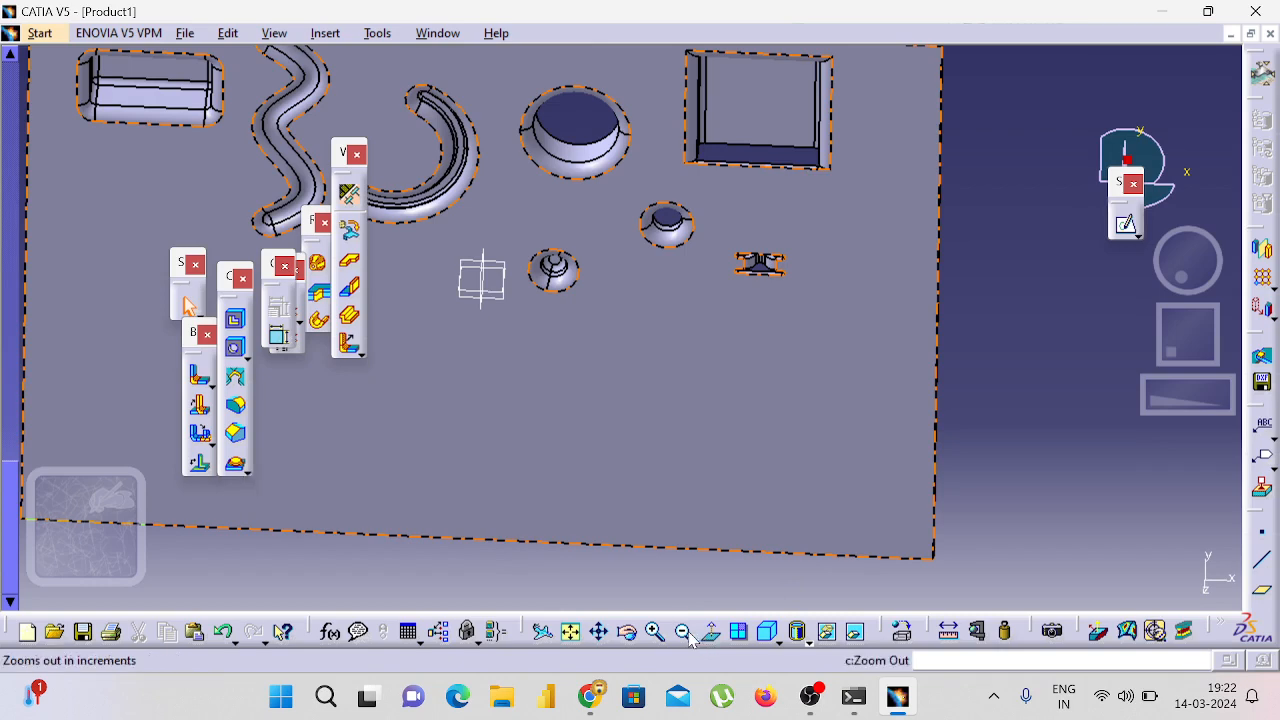
{"action": "left_click", "coordinate": [689, 638]}
{"action": "middle_click_drag", "start_coordinate": [638, 557], "coordinate": [808, 503]}
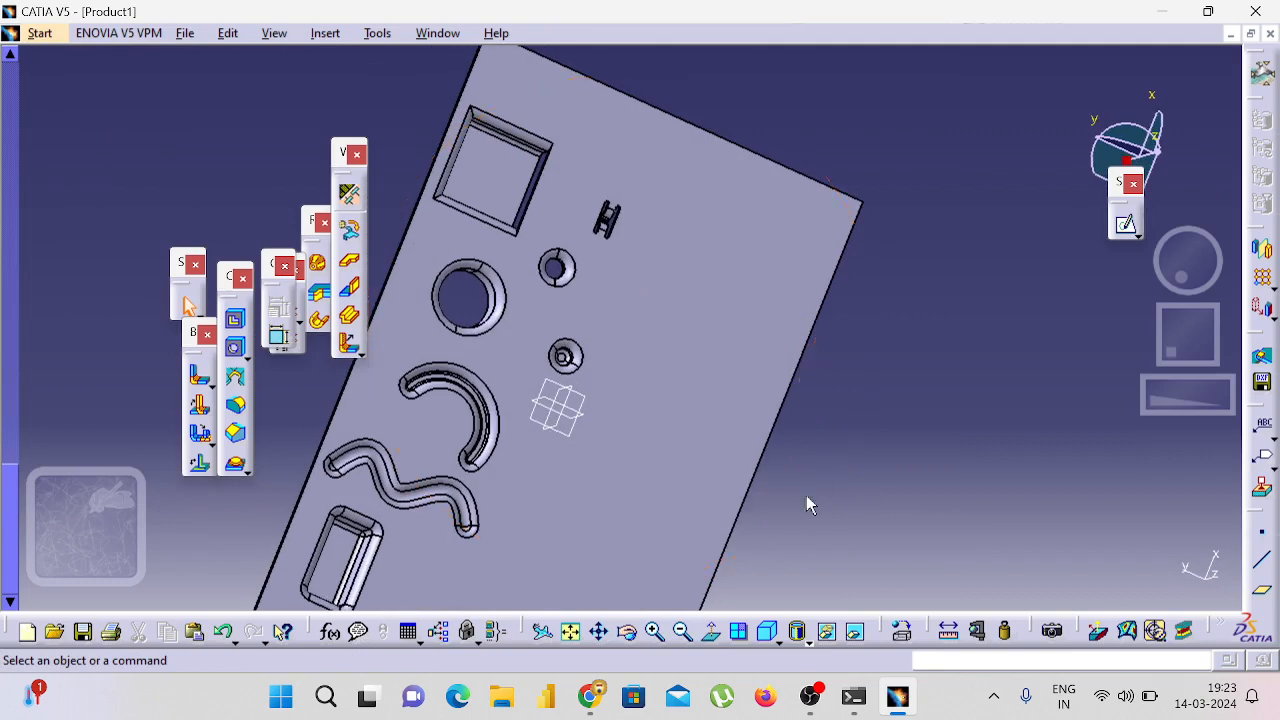
{"action": "middle_click_drag", "start_coordinate": [876, 397], "coordinate": [500, 449]}
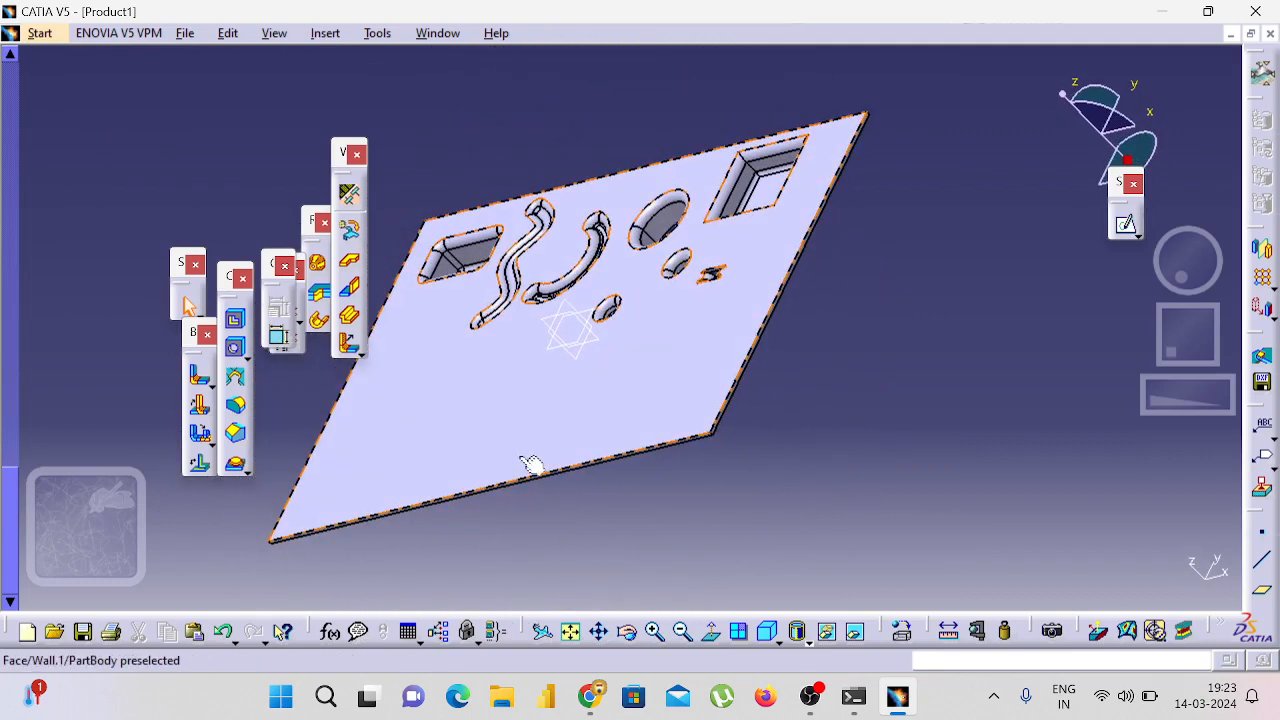
Step: Create a wall on the short edge beside the louver and bridge, with reversed position and height 106 mm
{"action": "left_click", "coordinate": [353, 293]}
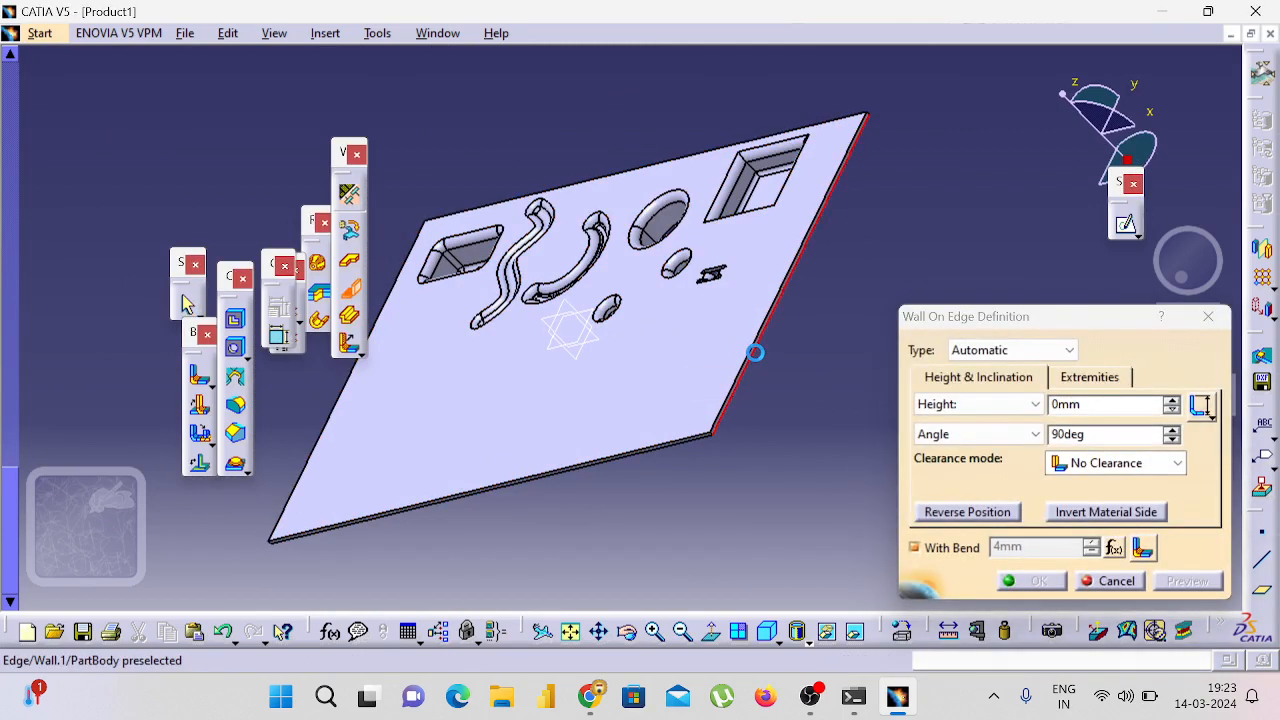
{"action": "left_click", "coordinate": [755, 352]}
{"action": "left_click", "coordinate": [997, 513]}
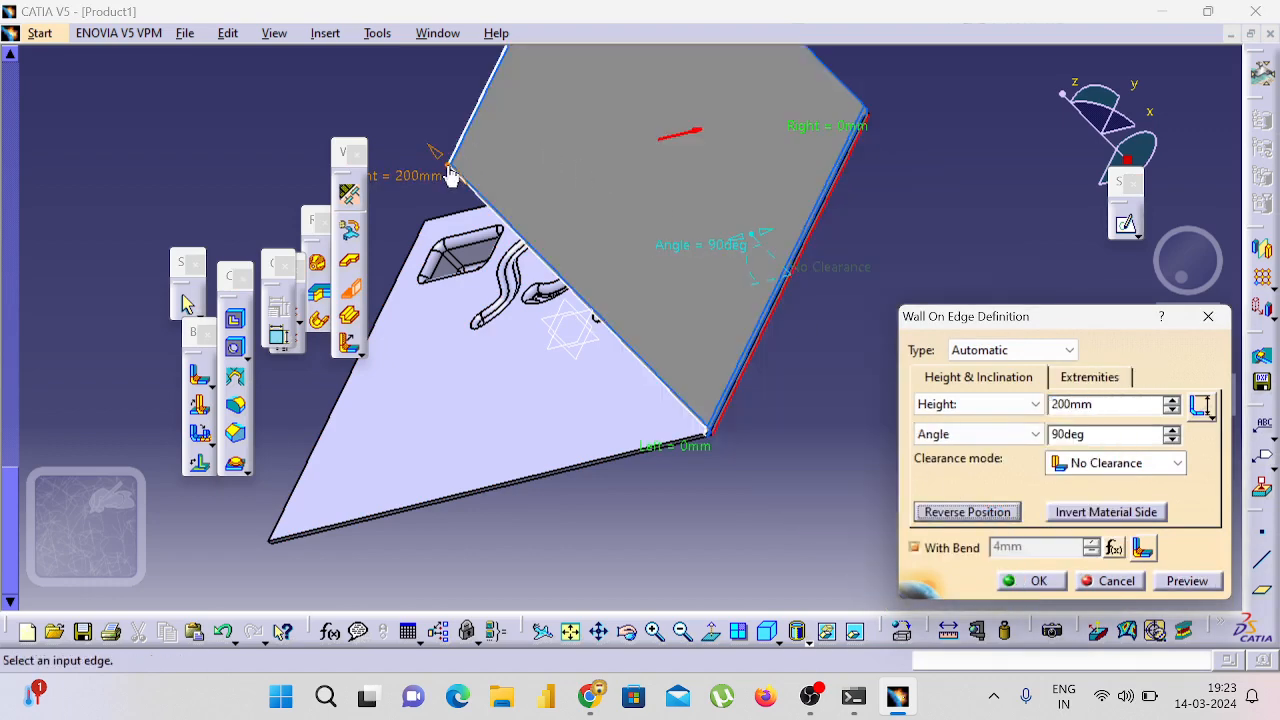
{"action": "left_click_drag", "start_coordinate": [450, 175], "coordinate": [605, 212]}
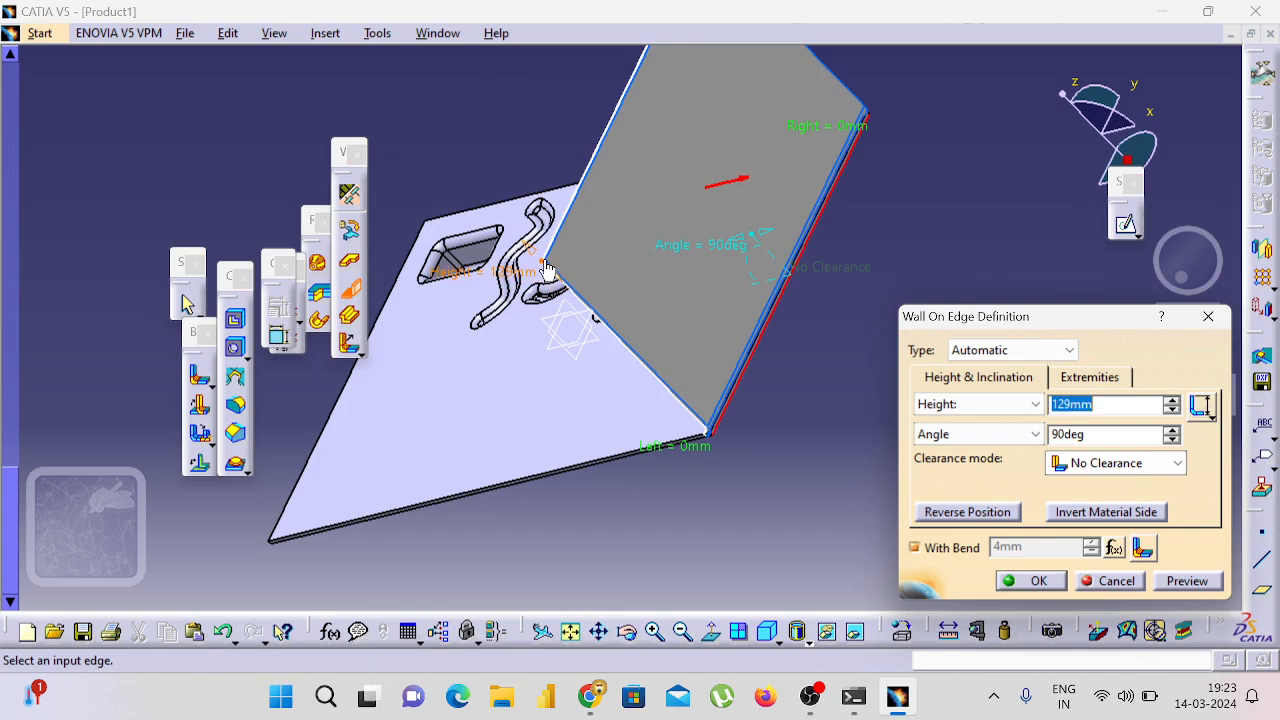
{"action": "left_click_drag", "start_coordinate": [541, 270], "coordinate": [598, 274]}
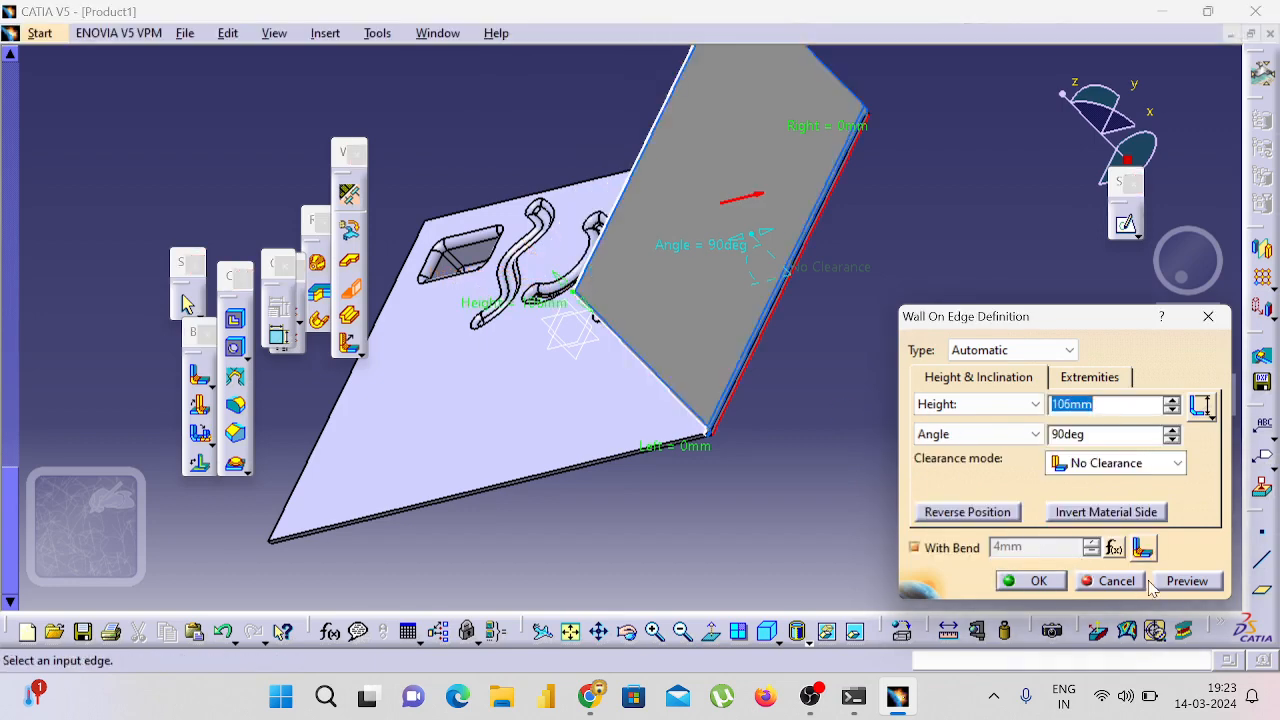
{"action": "left_click", "coordinate": [1183, 587]}
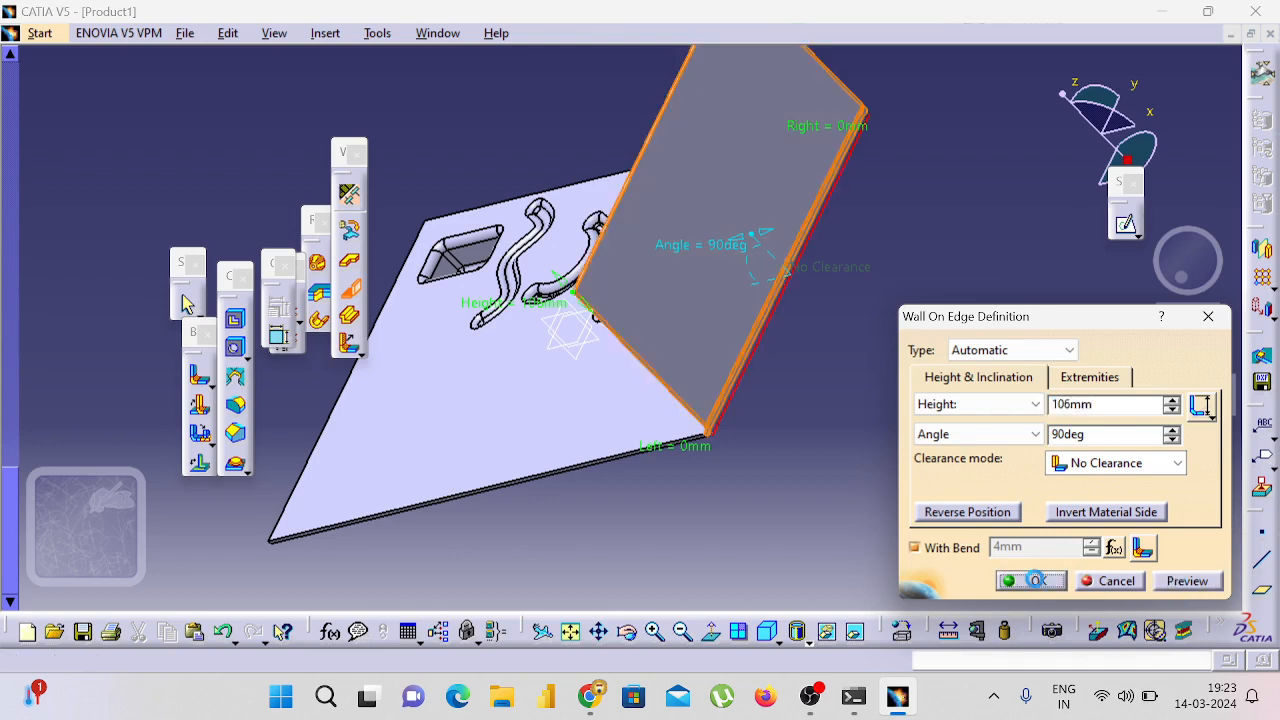
{"action": "left_click", "coordinate": [1038, 583]}
Step: Start a stiffening rib on the outer face of the bend between the two walls and check its placement from inside
{"action": "middle_click_drag", "start_coordinate": [948, 408], "coordinate": [694, 406]}
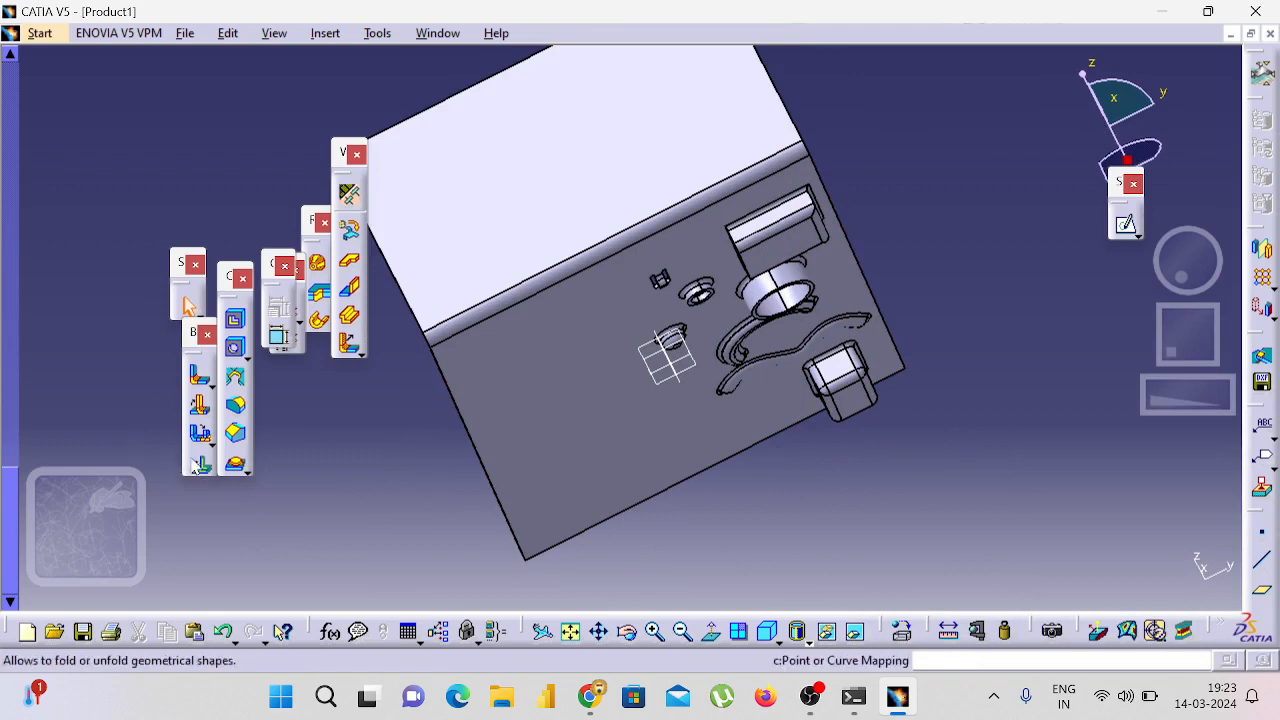
{"action": "left_click", "coordinate": [247, 474]}
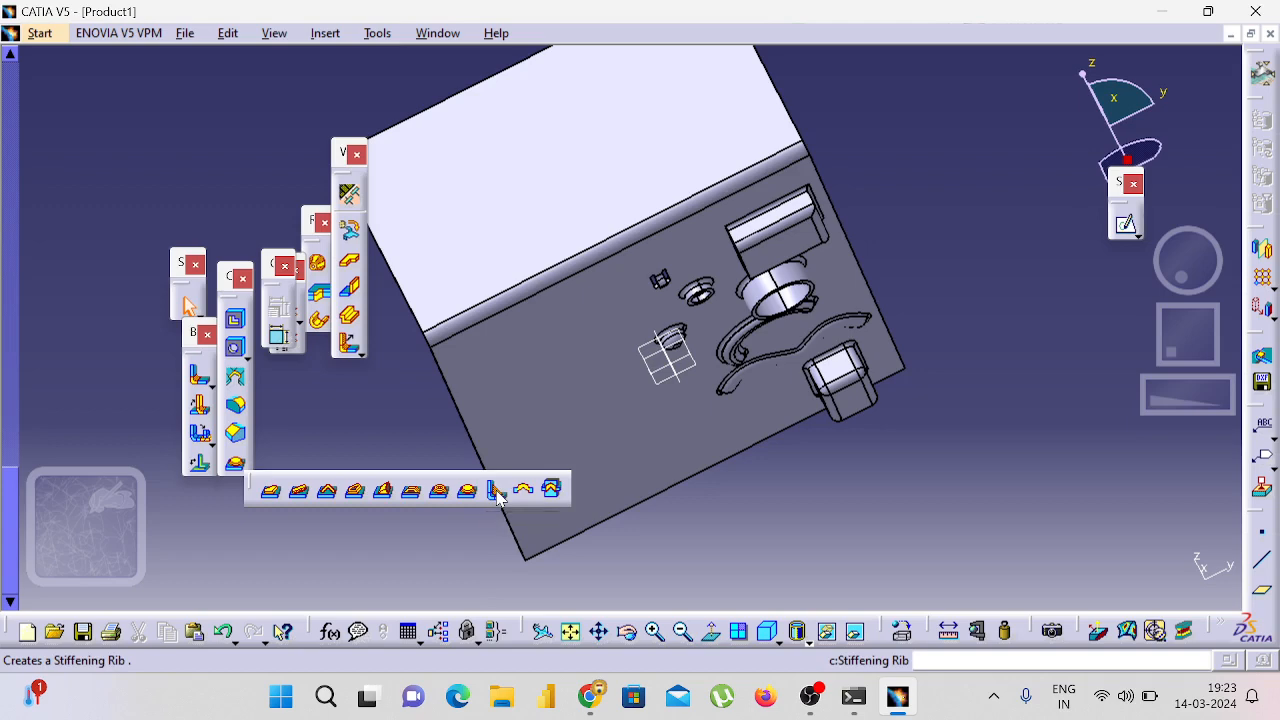
{"action": "left_click", "coordinate": [497, 490]}
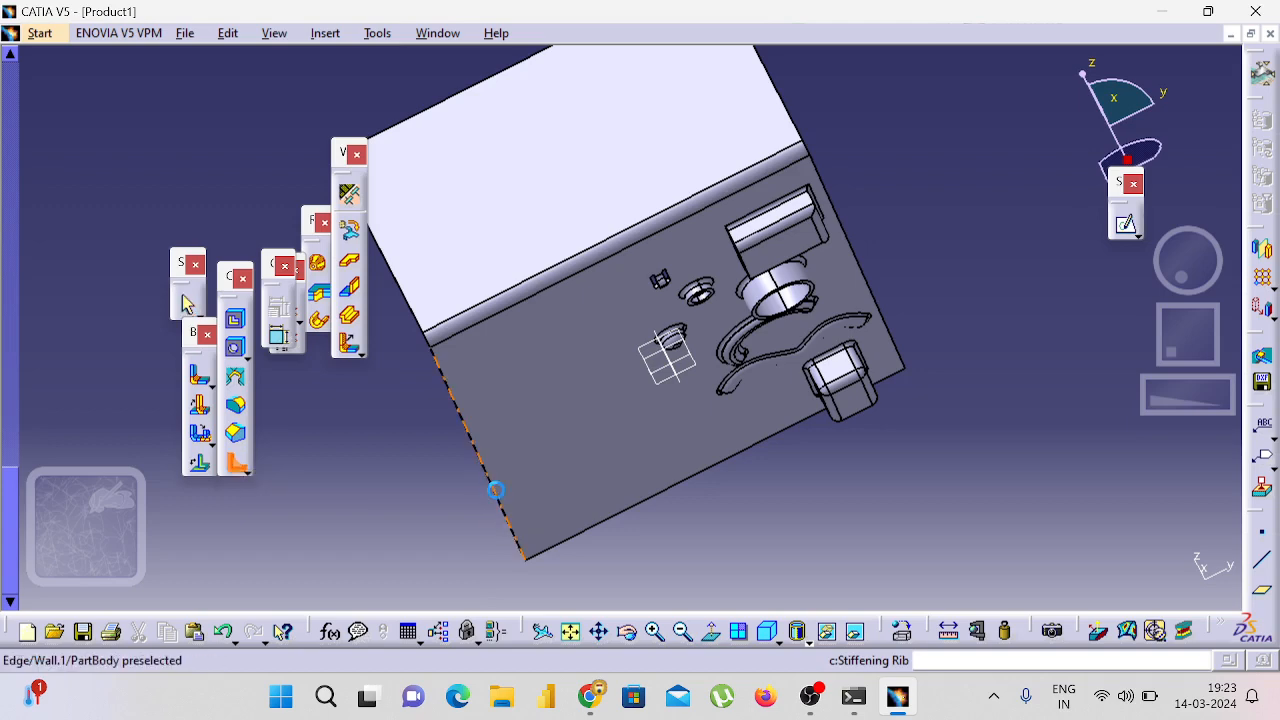
{"action": "left_click", "coordinate": [552, 276]}
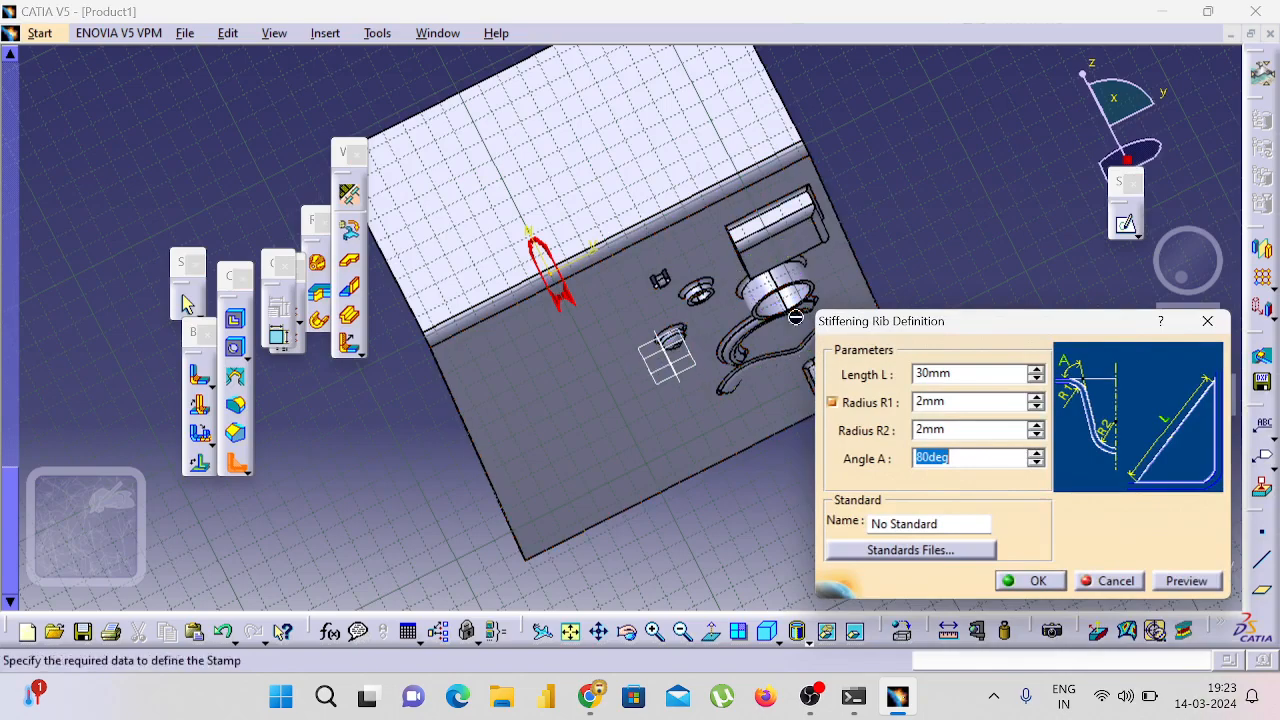
{"action": "middle_click_drag", "start_coordinate": [923, 205], "coordinate": [443, 493]}
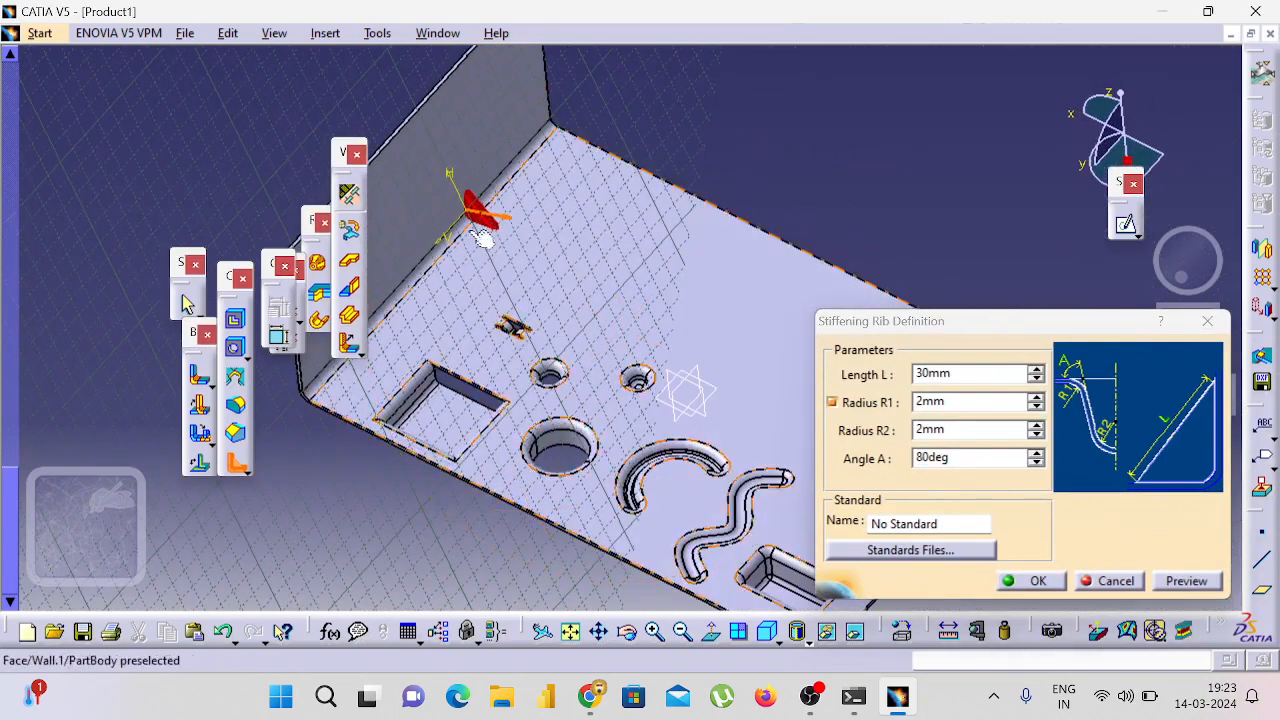
Step: Set the stiffening rib's length to 37 mm, radius R1 to 3 mm and radius R2 to 4 mm, and create it
{"action": "left_click", "coordinate": [1036, 397]}
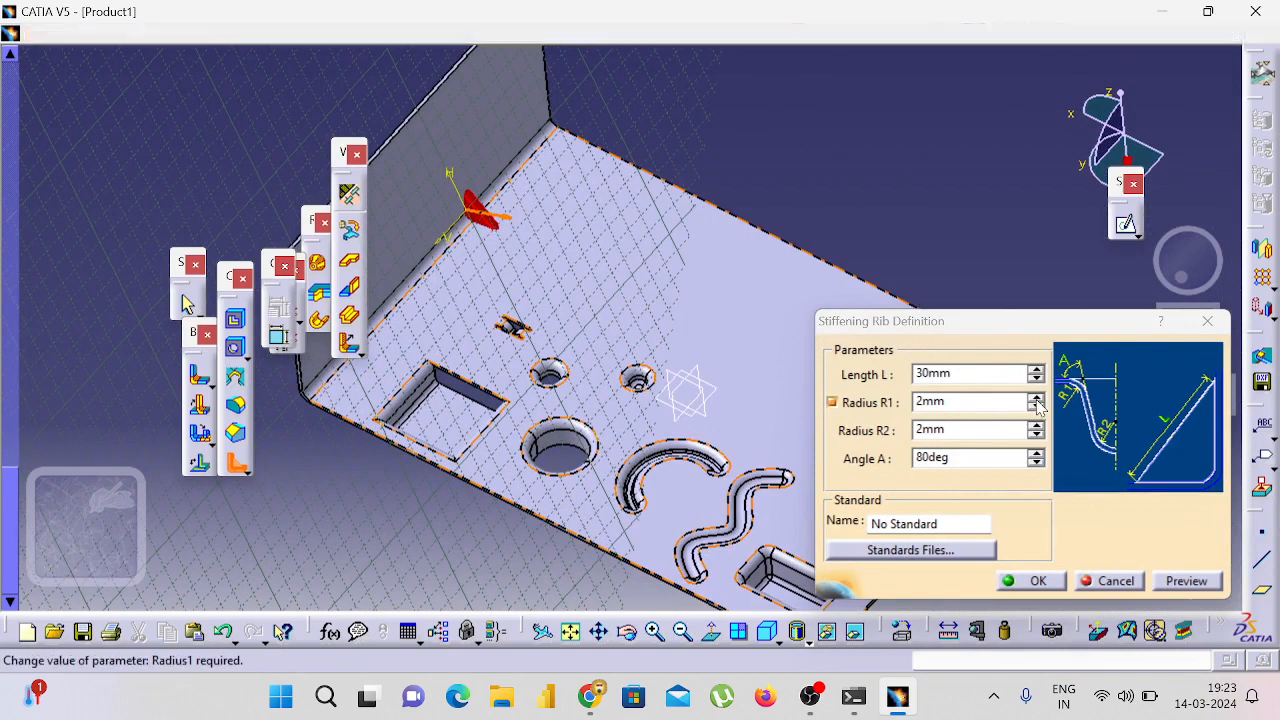
{"action": "left_click", "coordinate": [1035, 424]}
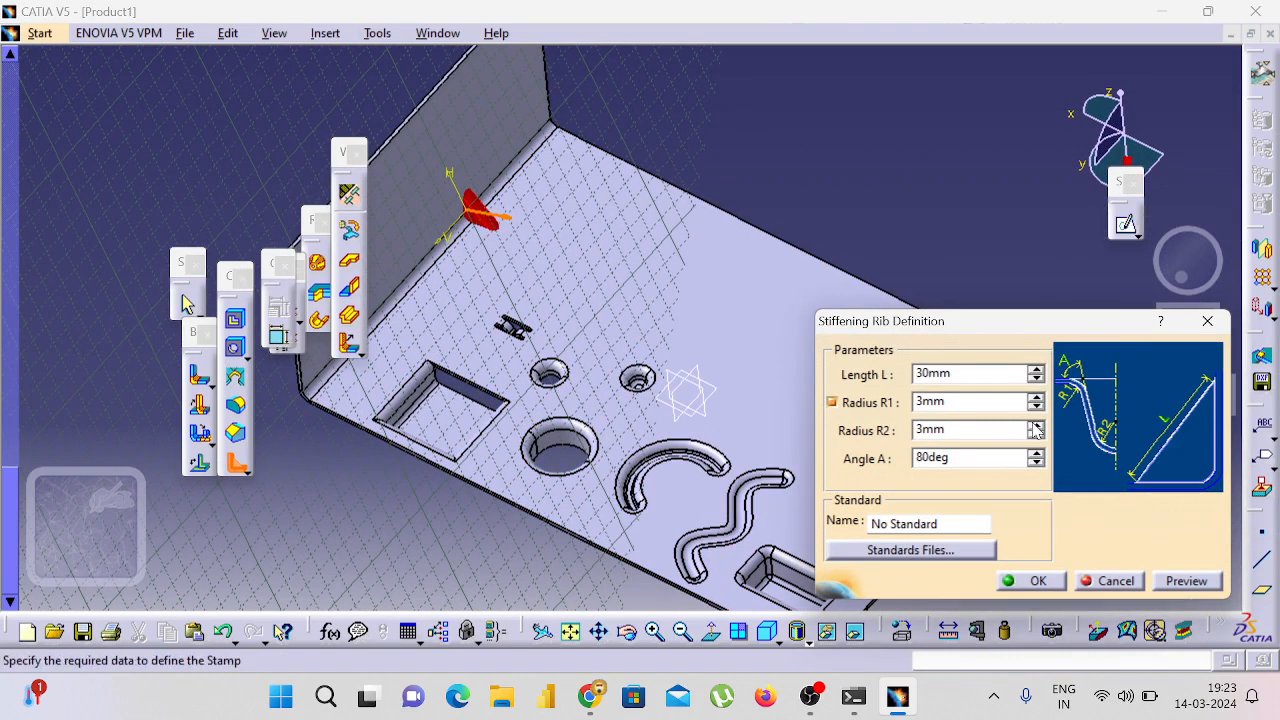
{"action": "left_click", "coordinate": [1035, 424]}
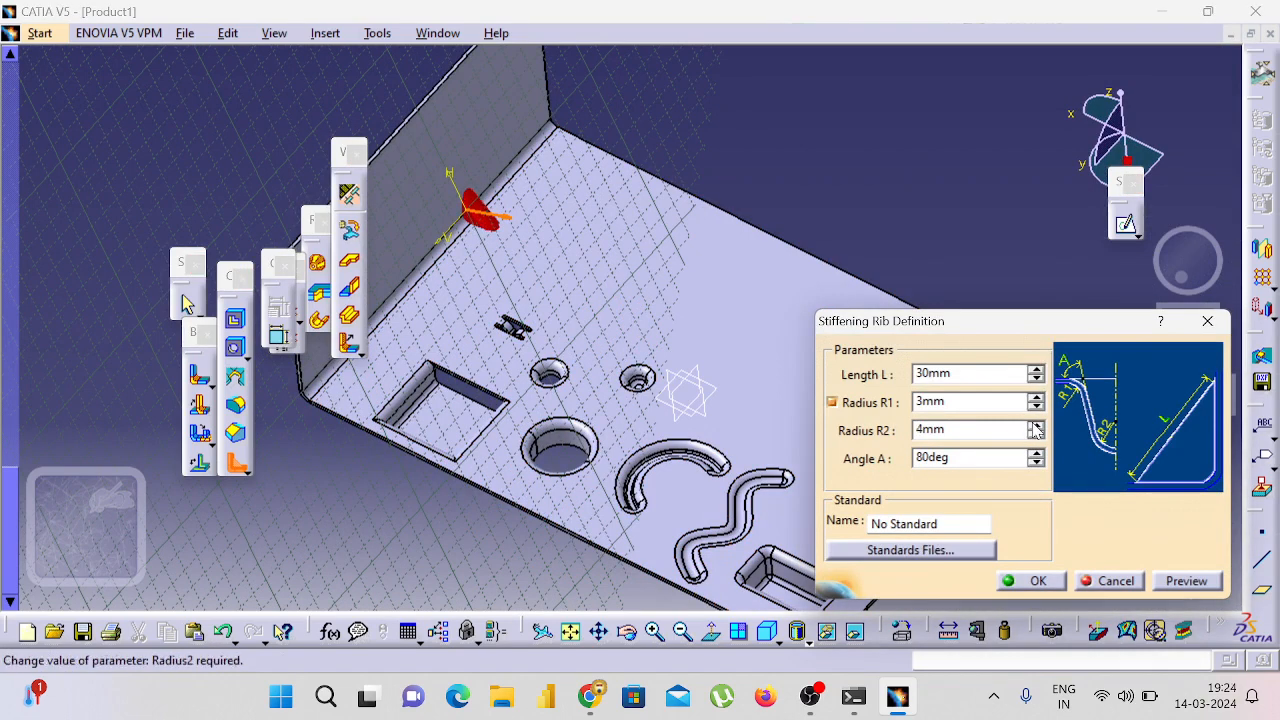
{"action": "left_click", "coordinate": [1035, 369]}
{"action": "left_click", "coordinate": [1035, 369]}
{"action": "left_click", "coordinate": [1035, 369]}
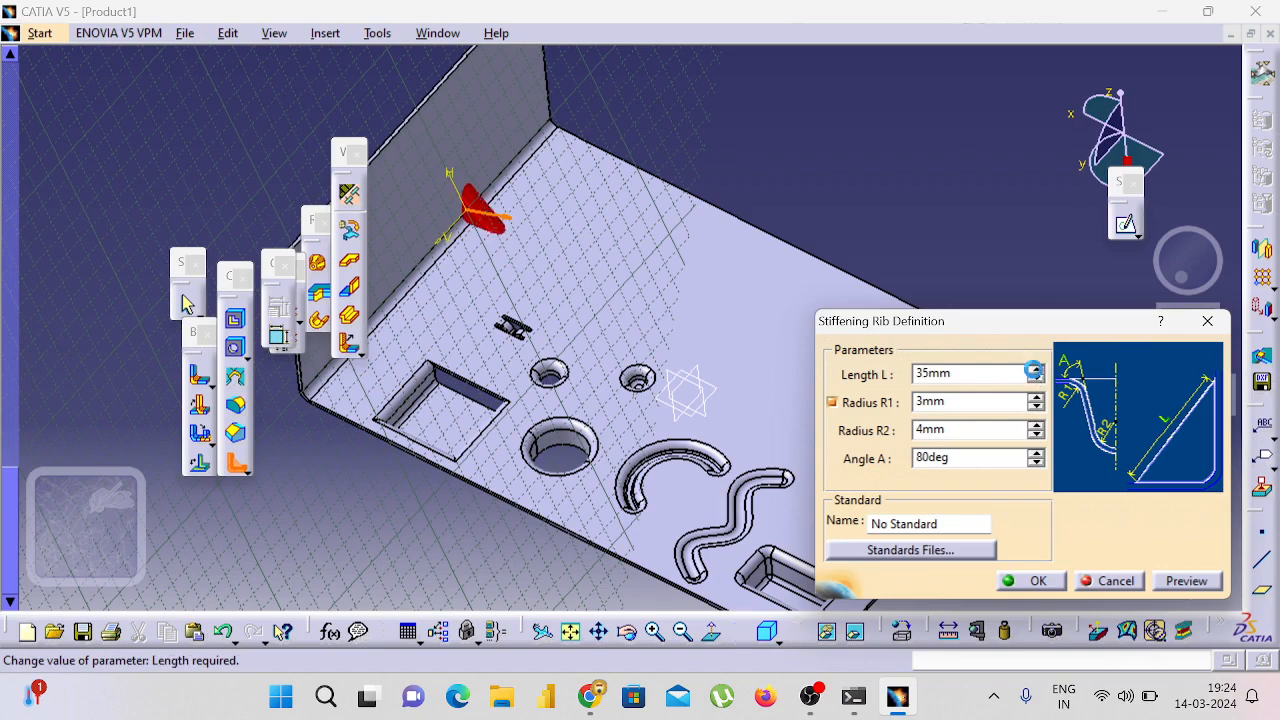
{"action": "left_click", "coordinate": [1035, 369]}
{"action": "left_click", "coordinate": [1035, 369]}
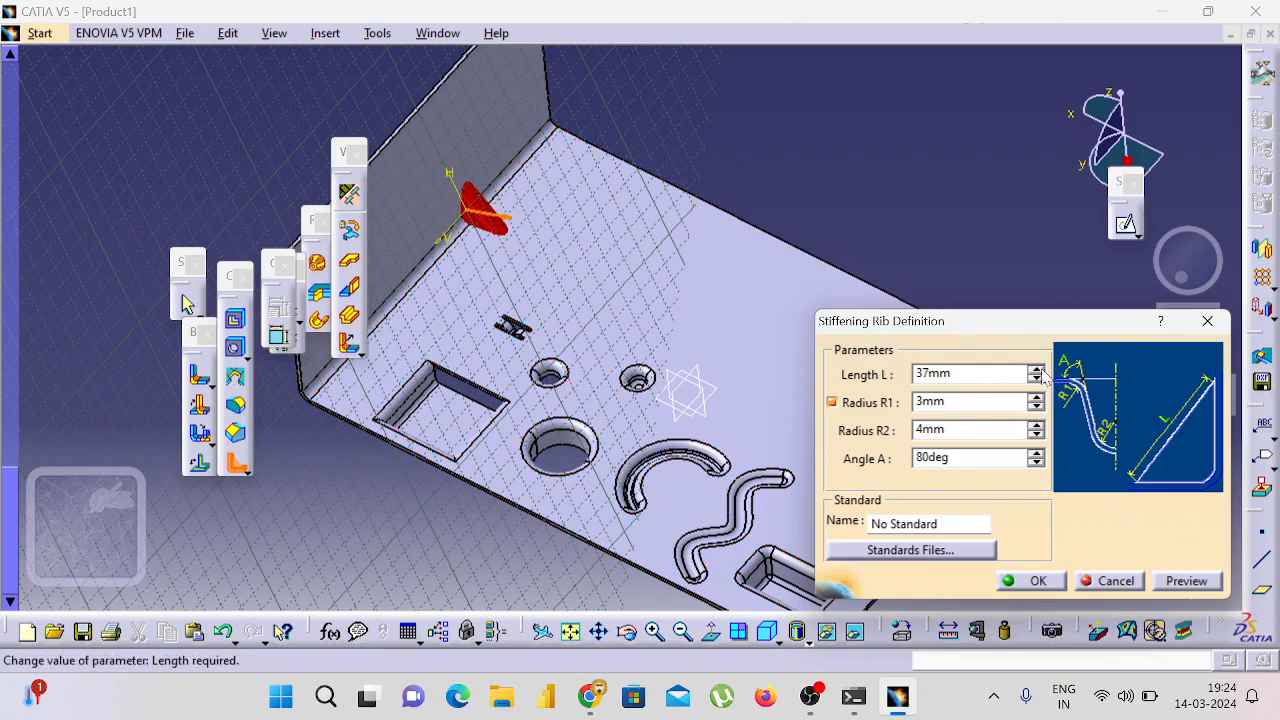
{"action": "left_click", "coordinate": [1186, 581]}
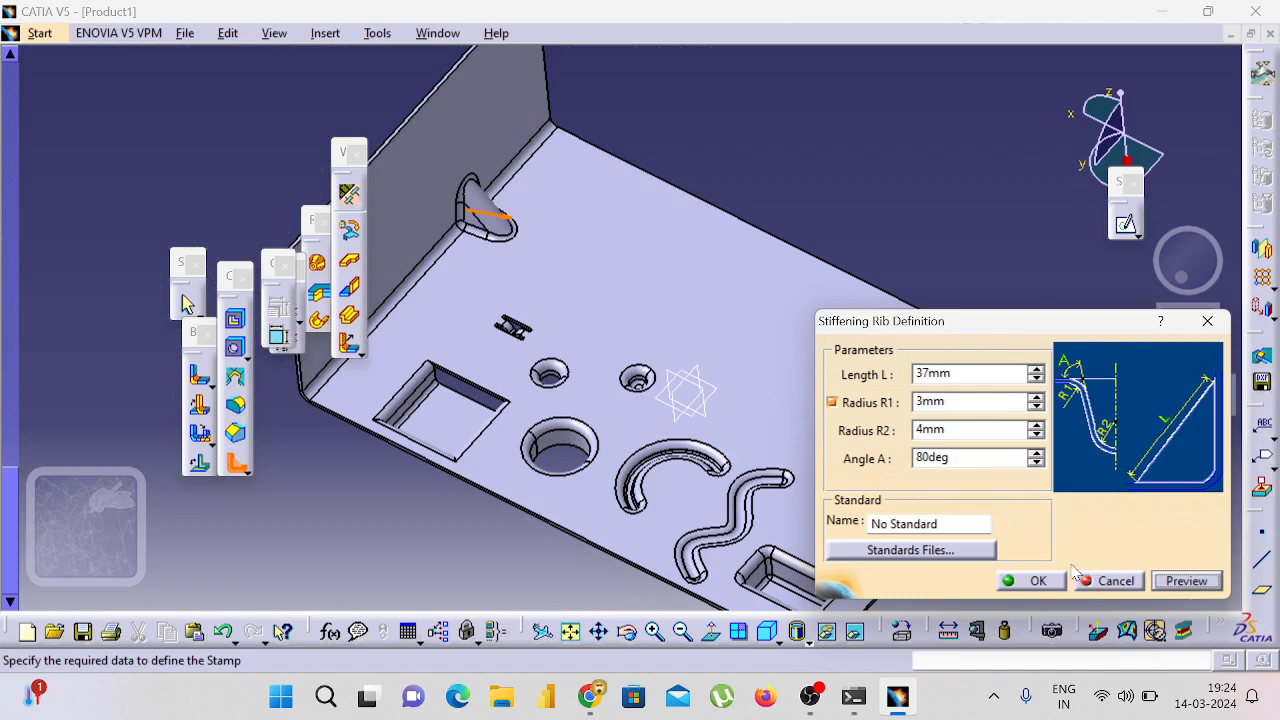
{"action": "left_click", "coordinate": [1035, 581]}
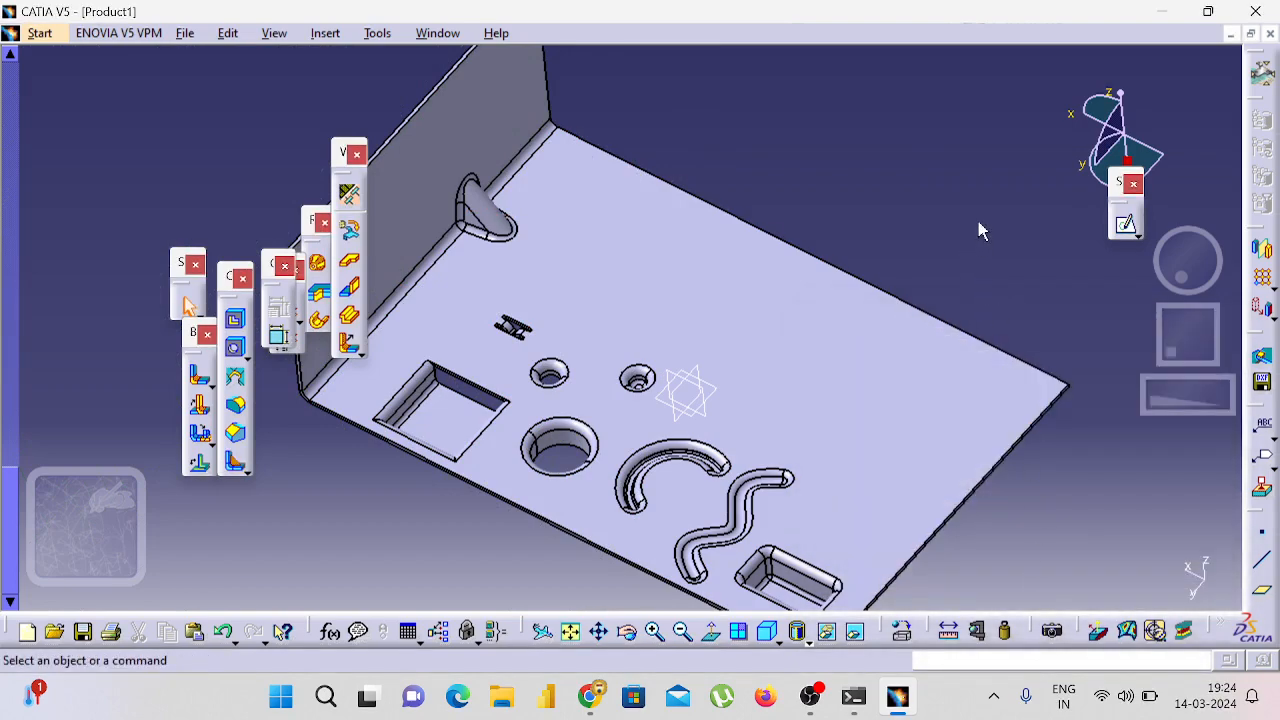
Step: Create a dowel with diameter 10 mm on the base wall, in the free area beside the flanged hole and circular stamp
{"action": "middle_click_drag", "start_coordinate": [978, 221], "coordinate": [560, 470]}
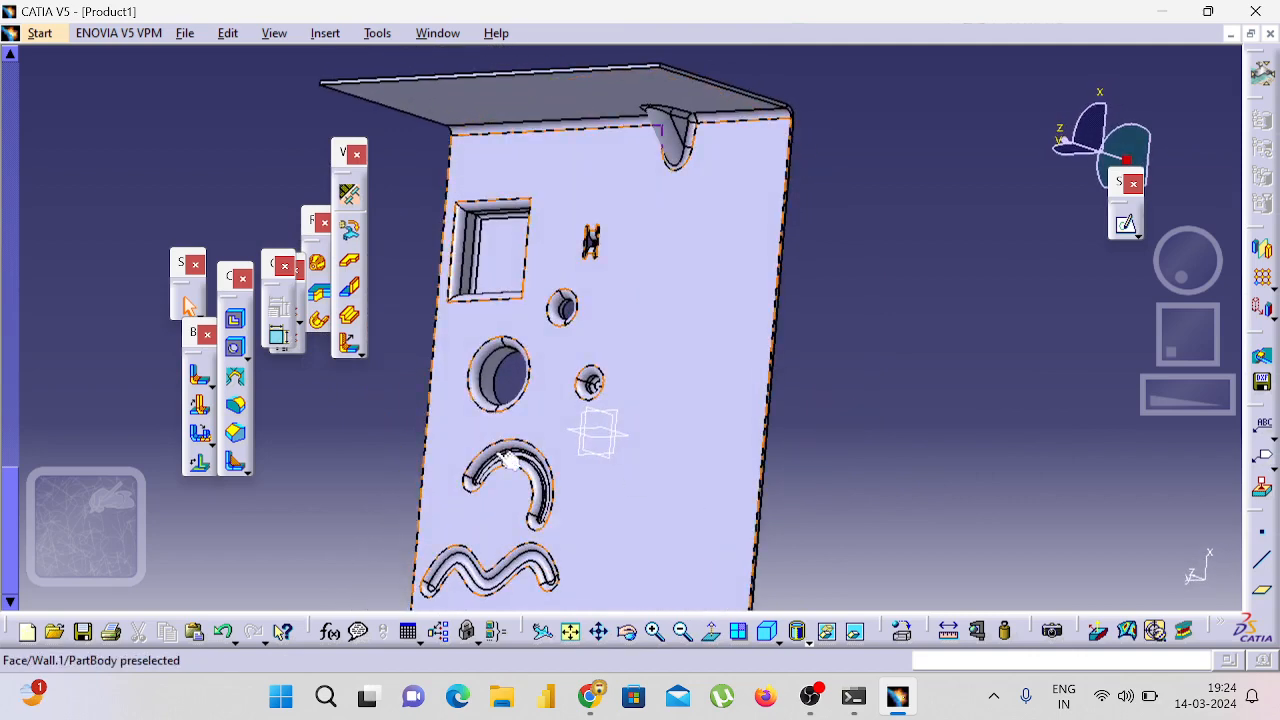
{"action": "left_click", "coordinate": [246, 470]}
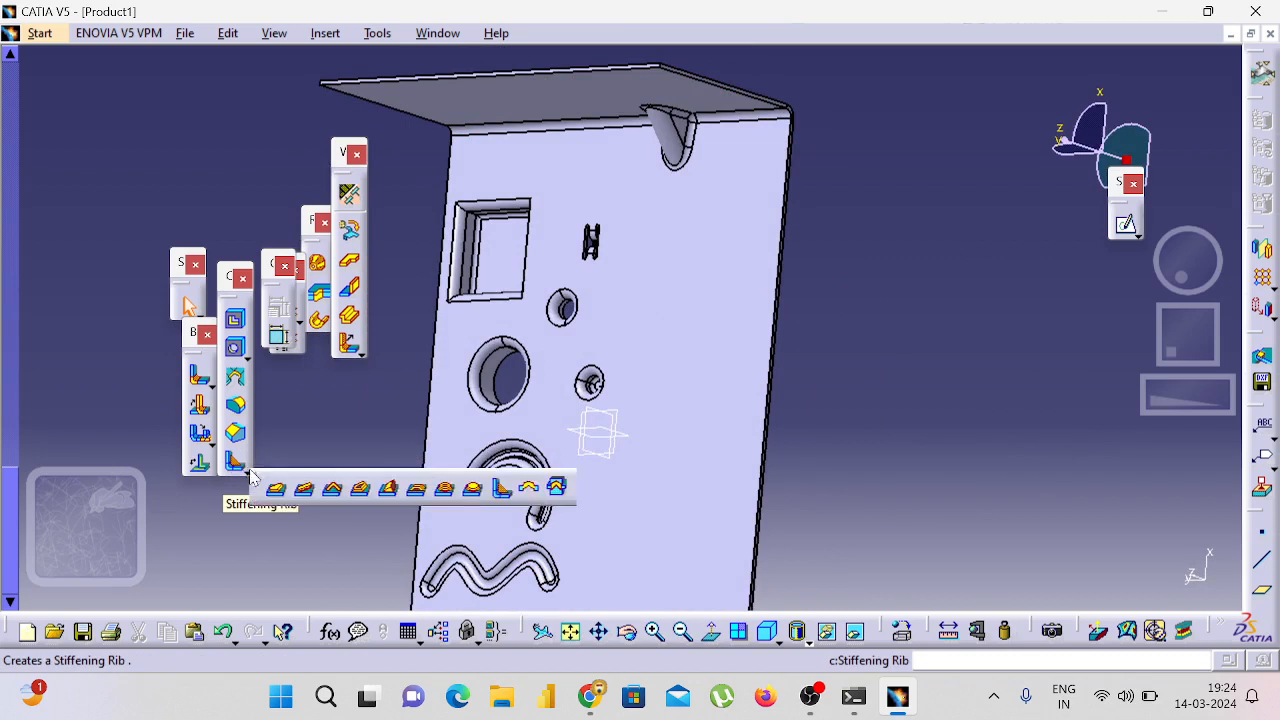
{"action": "left_click", "coordinate": [530, 490]}
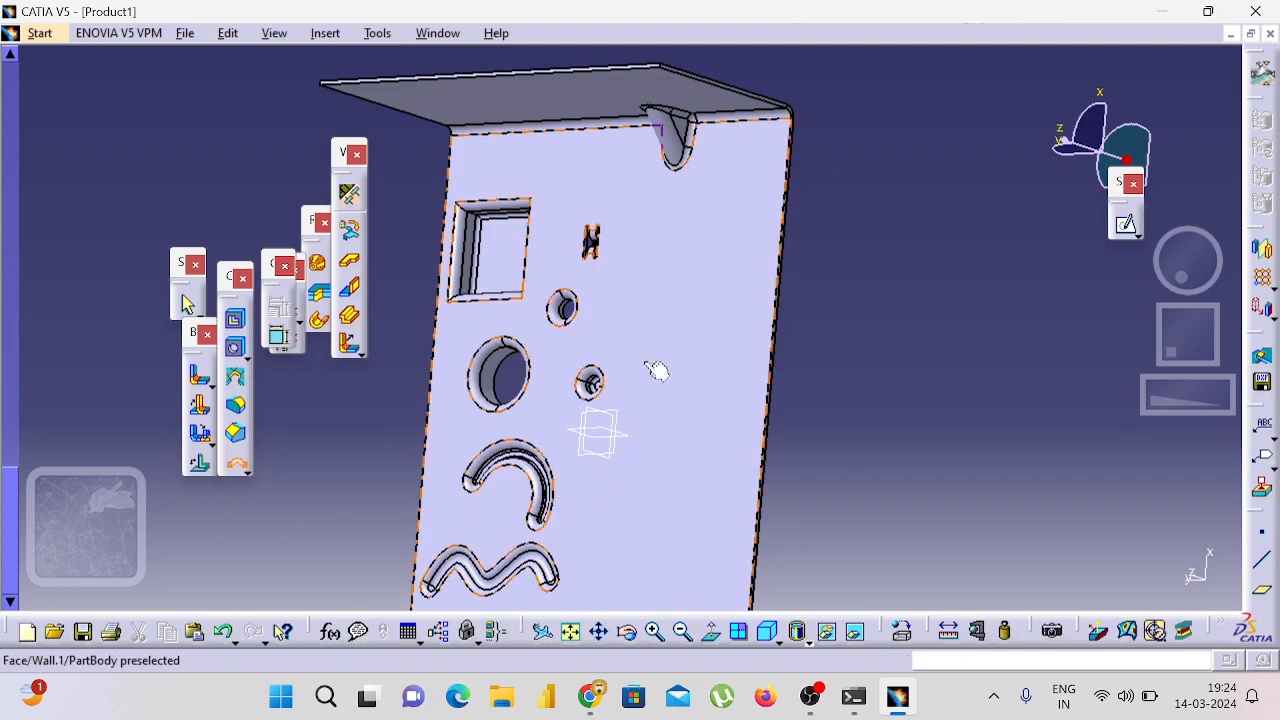
{"action": "left_click", "coordinate": [672, 320]}
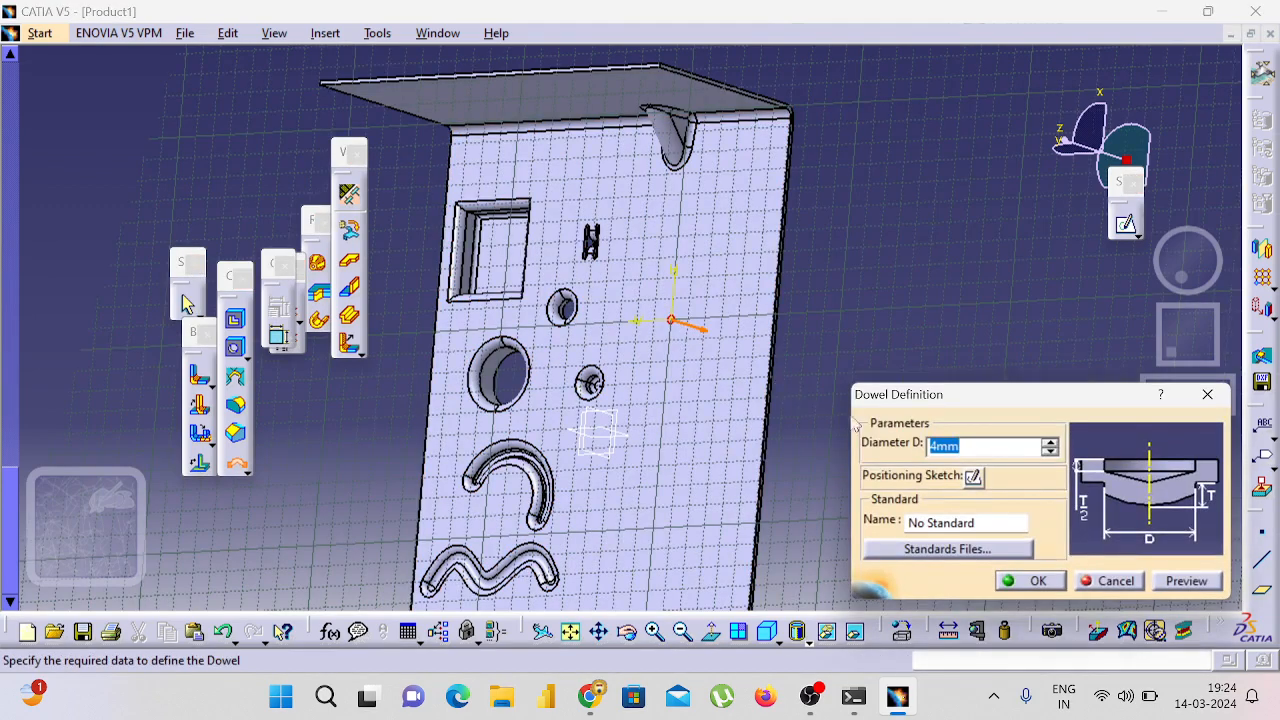
{"action": "left_click", "coordinate": [1050, 446]}
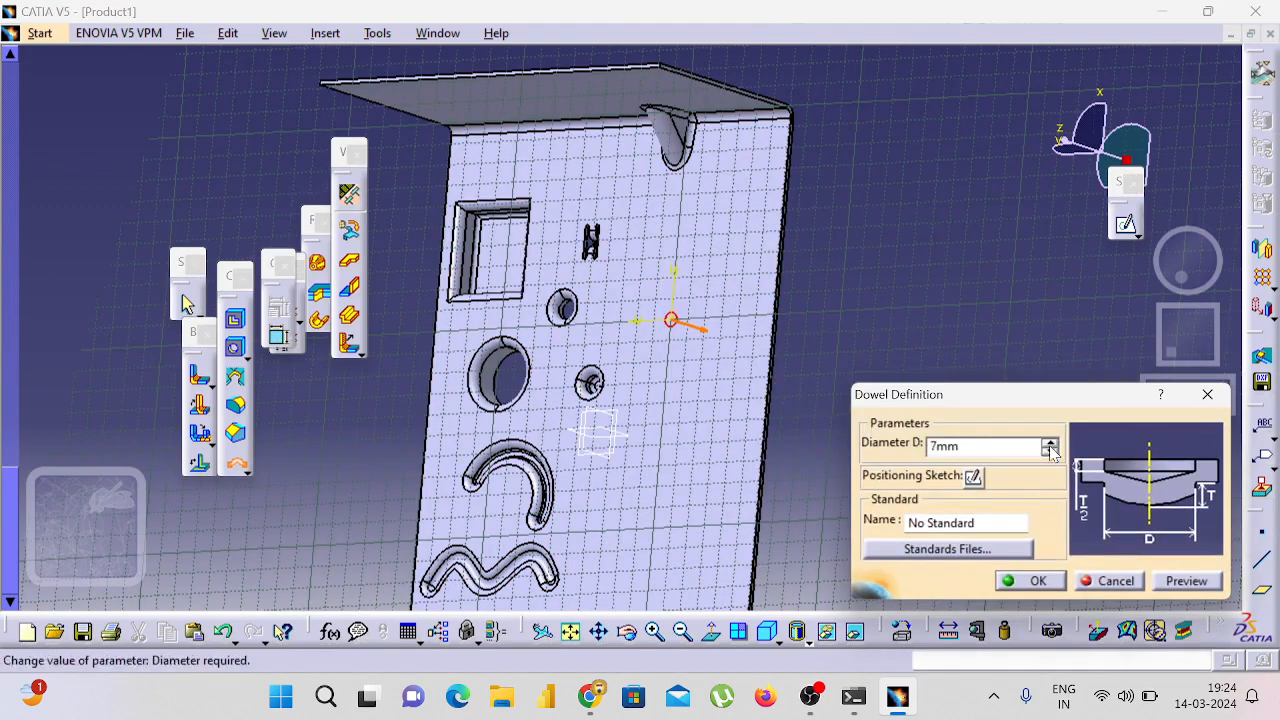
{"action": "left_click", "coordinate": [1050, 446]}
{"action": "left_click", "coordinate": [1050, 446]}
{"action": "left_click", "coordinate": [1050, 446]}
{"action": "left_click", "coordinate": [1184, 582]}
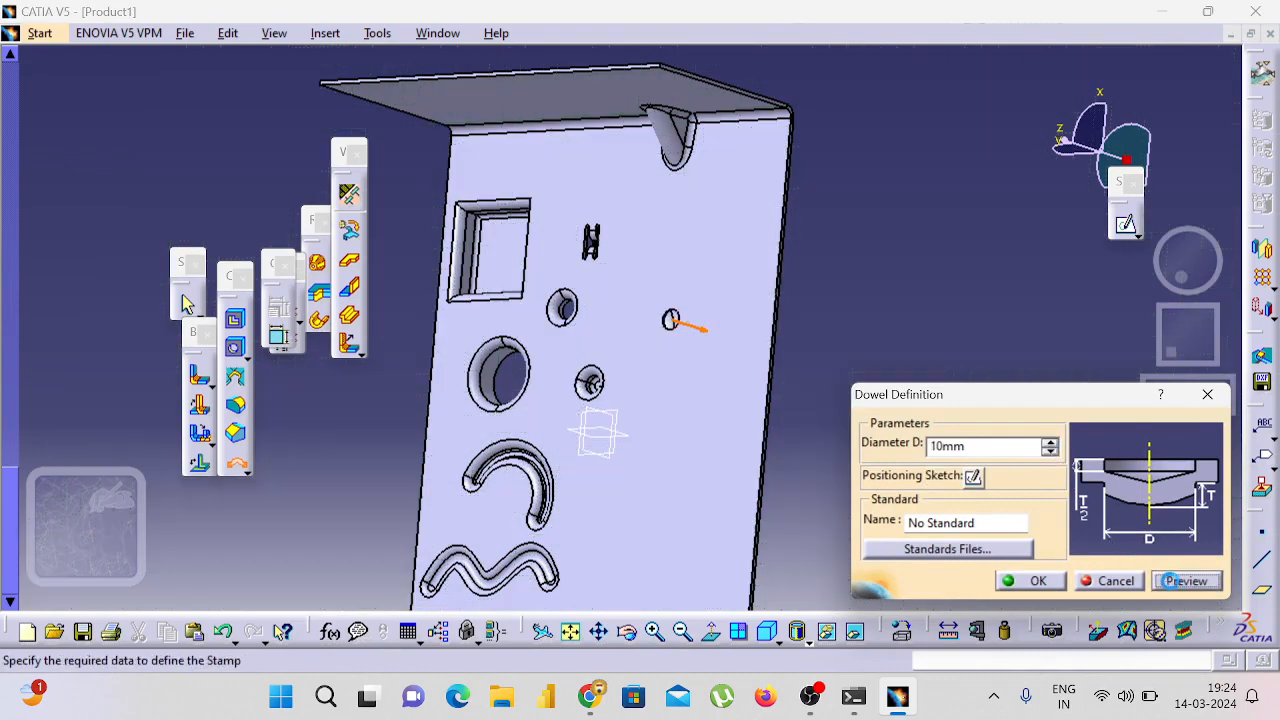
{"action": "left_click", "coordinate": [1030, 581]}
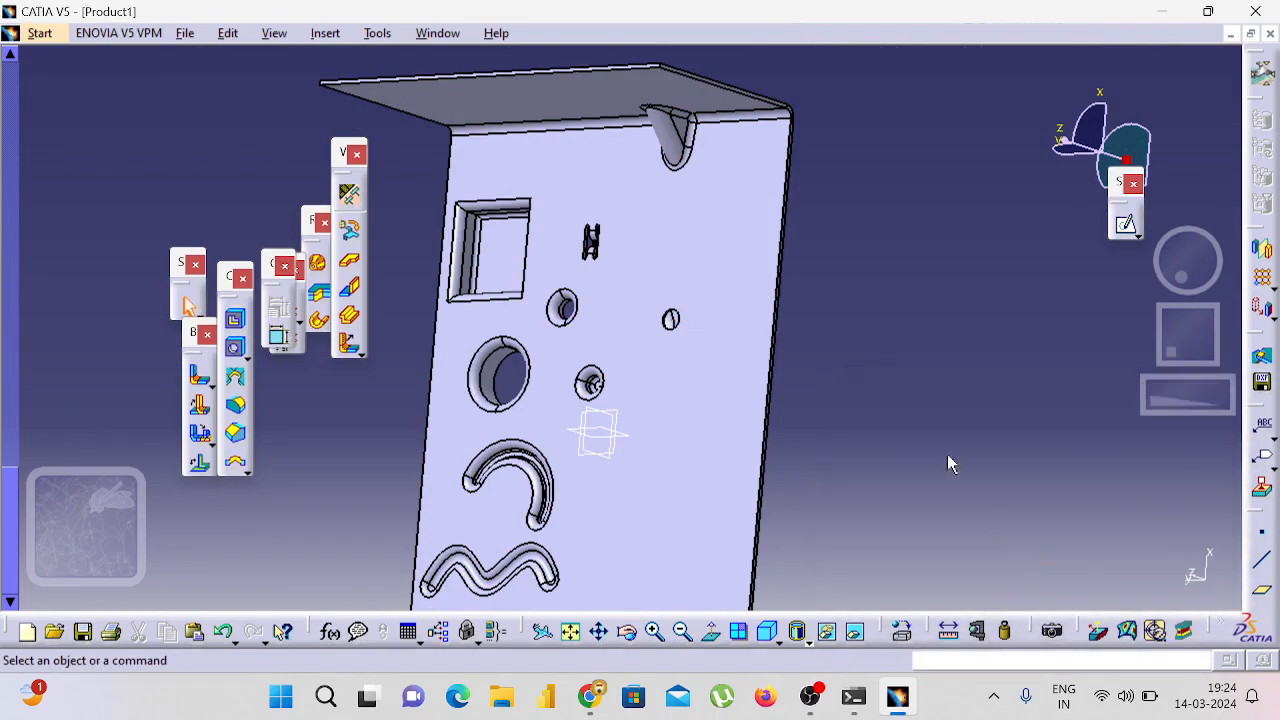
Step: Examine the dowel close up on the wall, and display the stamping commands to find User Stamp
{"action": "middle_click_drag", "start_coordinate": [923, 437], "coordinate": [872, 494]}
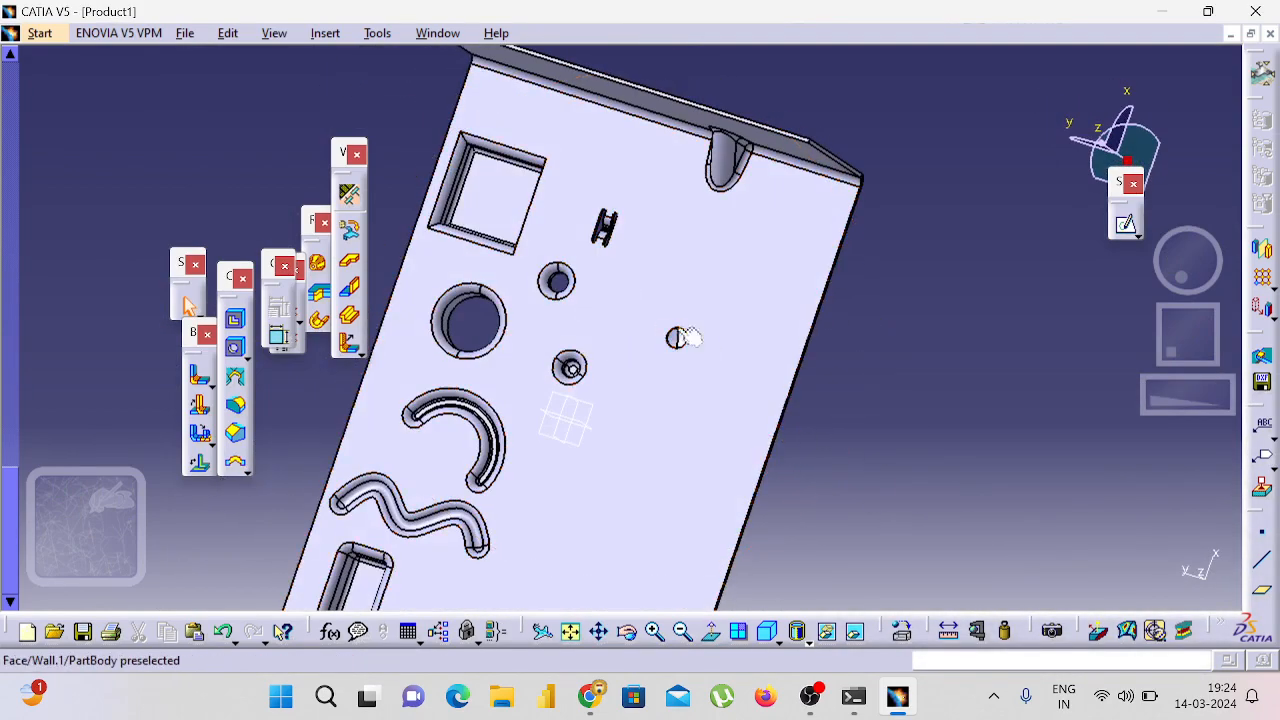
{"action": "left_click", "coordinate": [654, 631]}
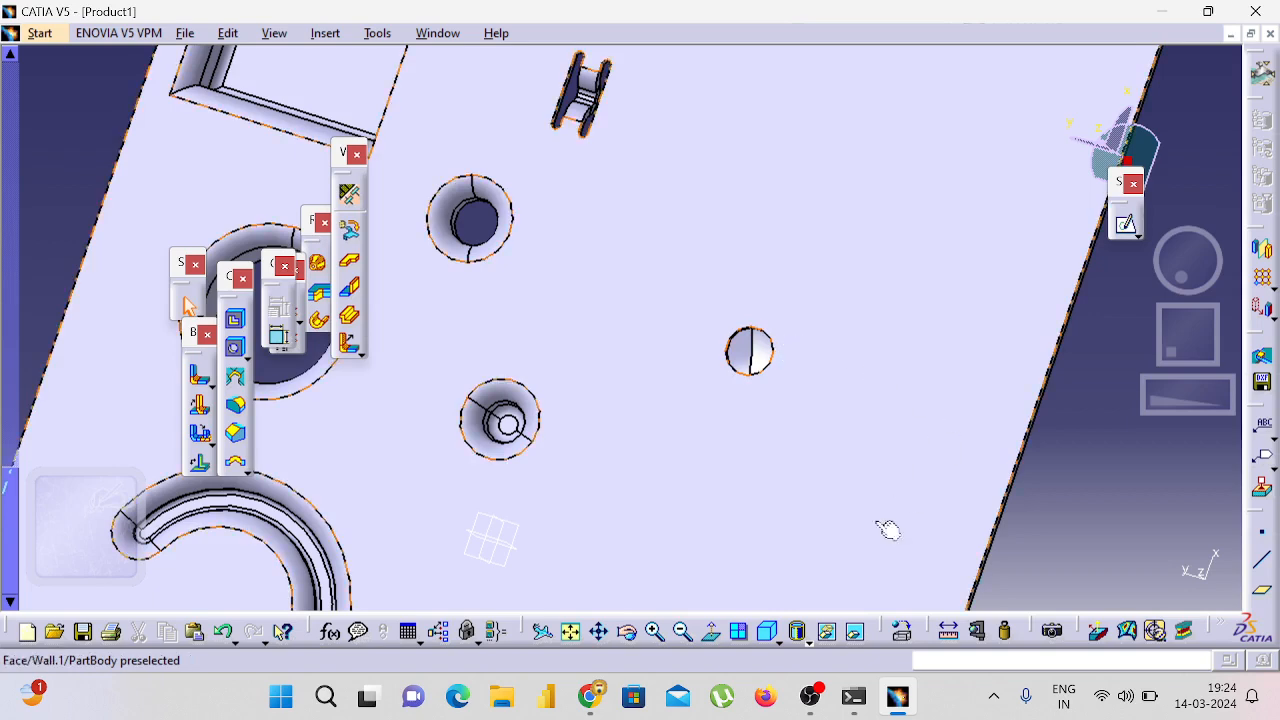
{"action": "left_click", "coordinate": [688, 636]}
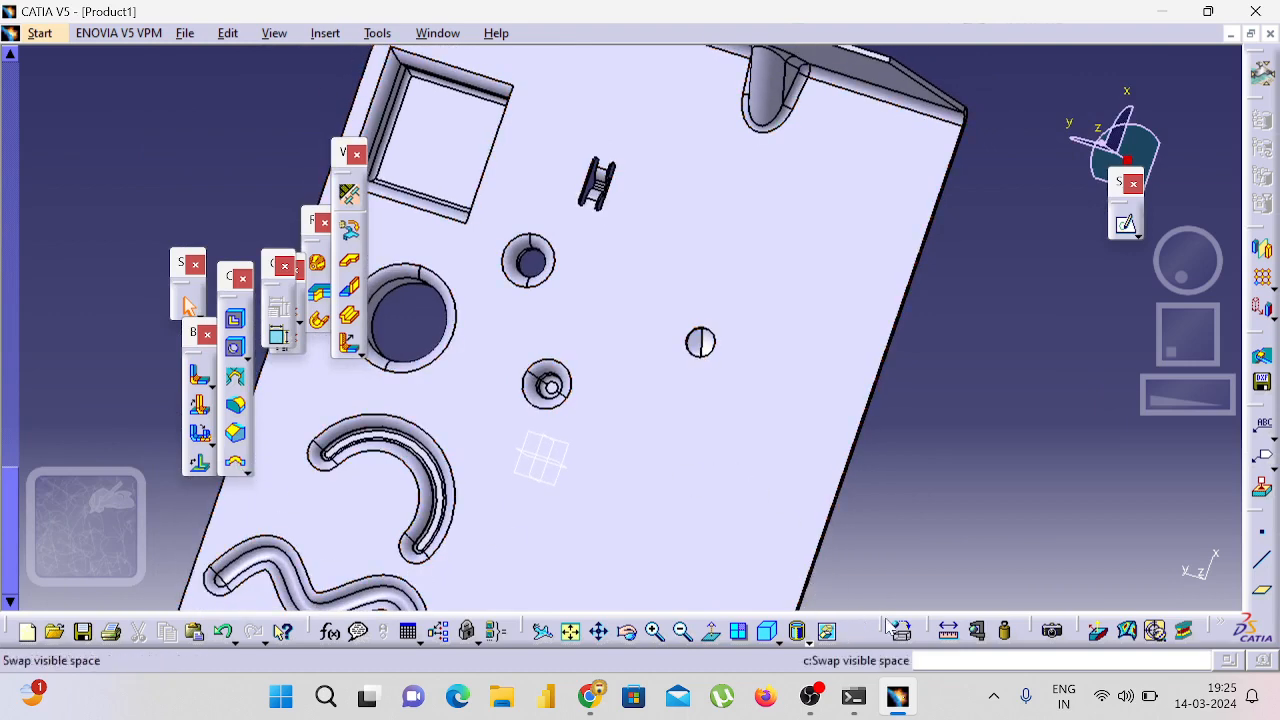
{"action": "left_click", "coordinate": [684, 637]}
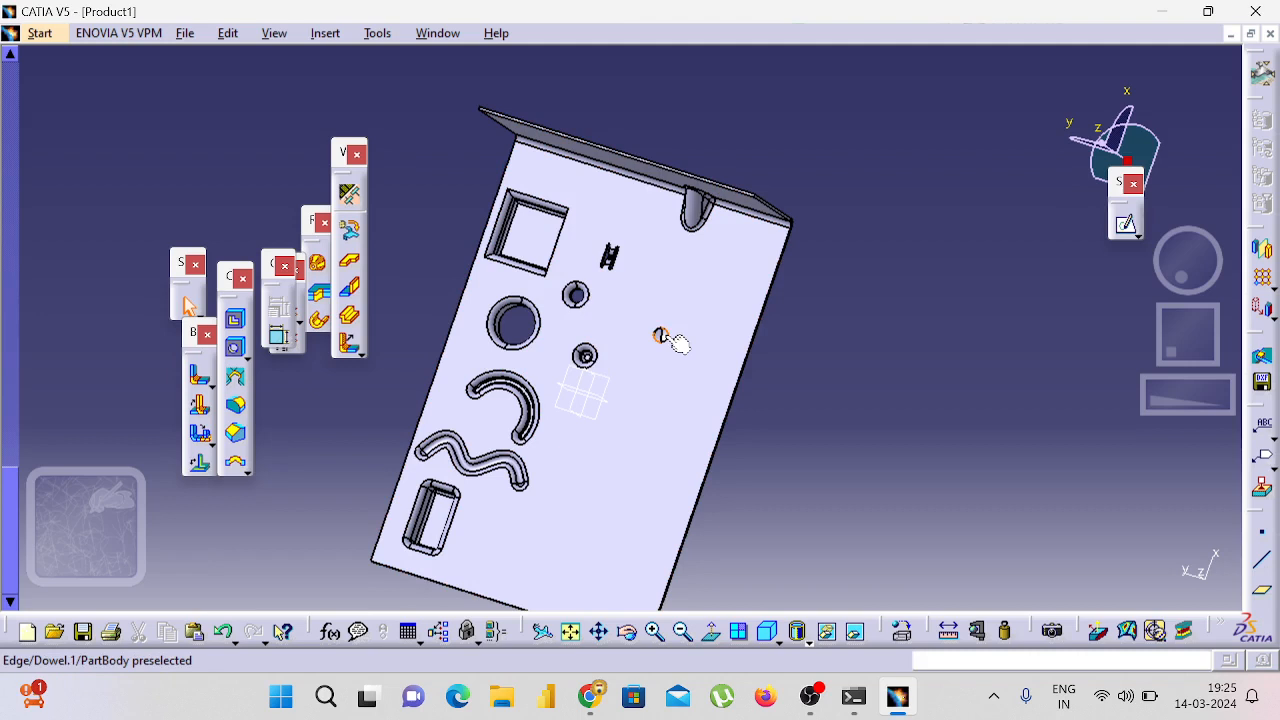
{"action": "left_click", "coordinate": [249, 473]}
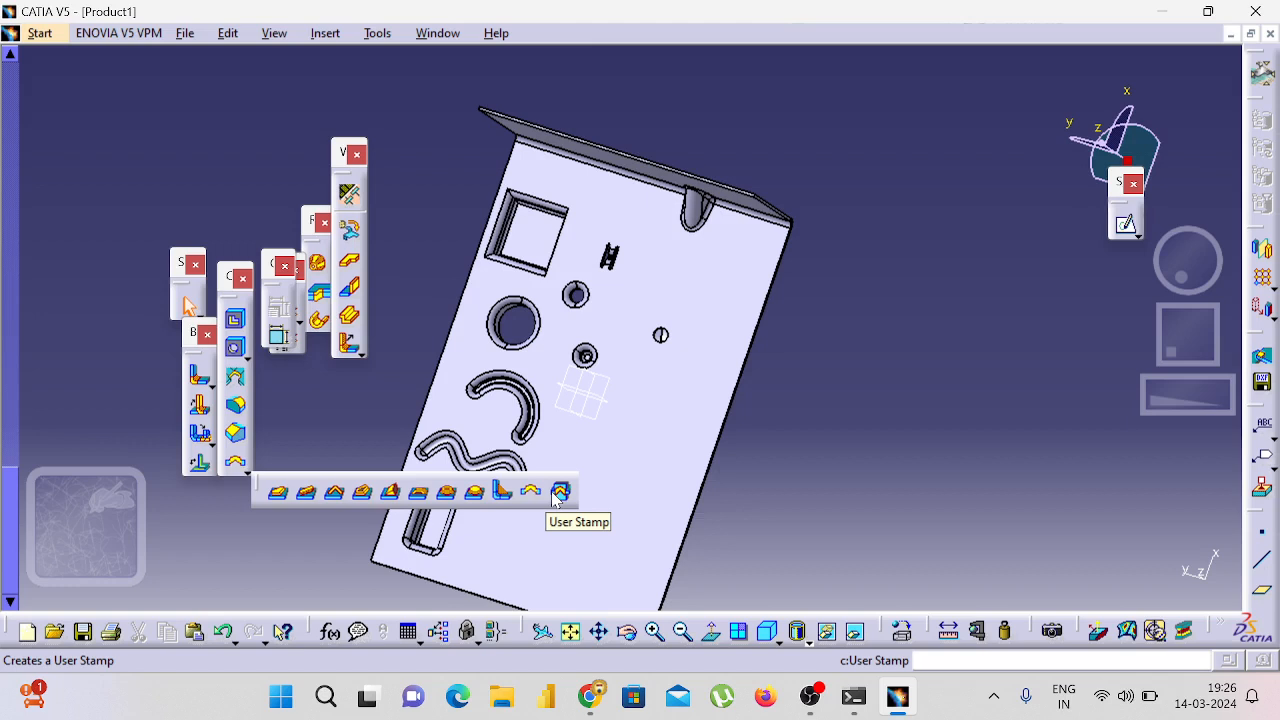
Step: Create a new, empty part document with the default part settings
{"action": "left_click", "coordinate": [188, 35]}
{"action": "left_click", "coordinate": [212, 53]}
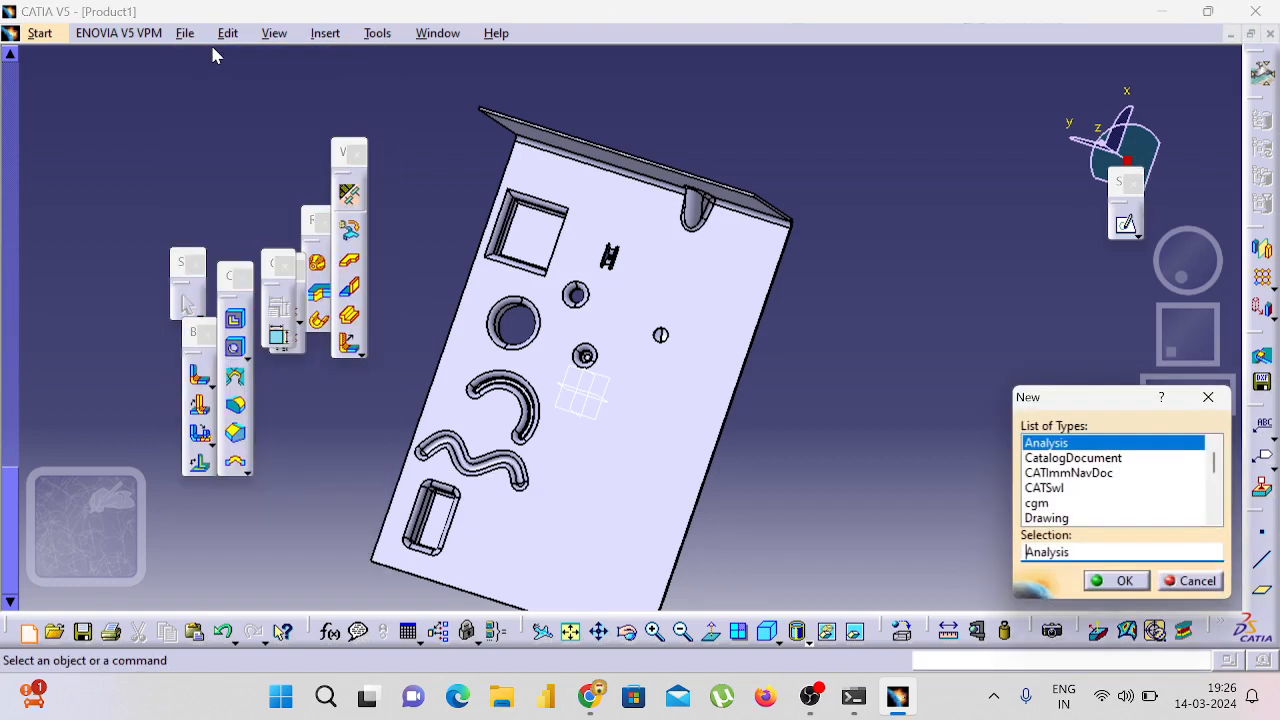
{"action": "type", "text": "p"}
{"action": "key", "text": "Return"}
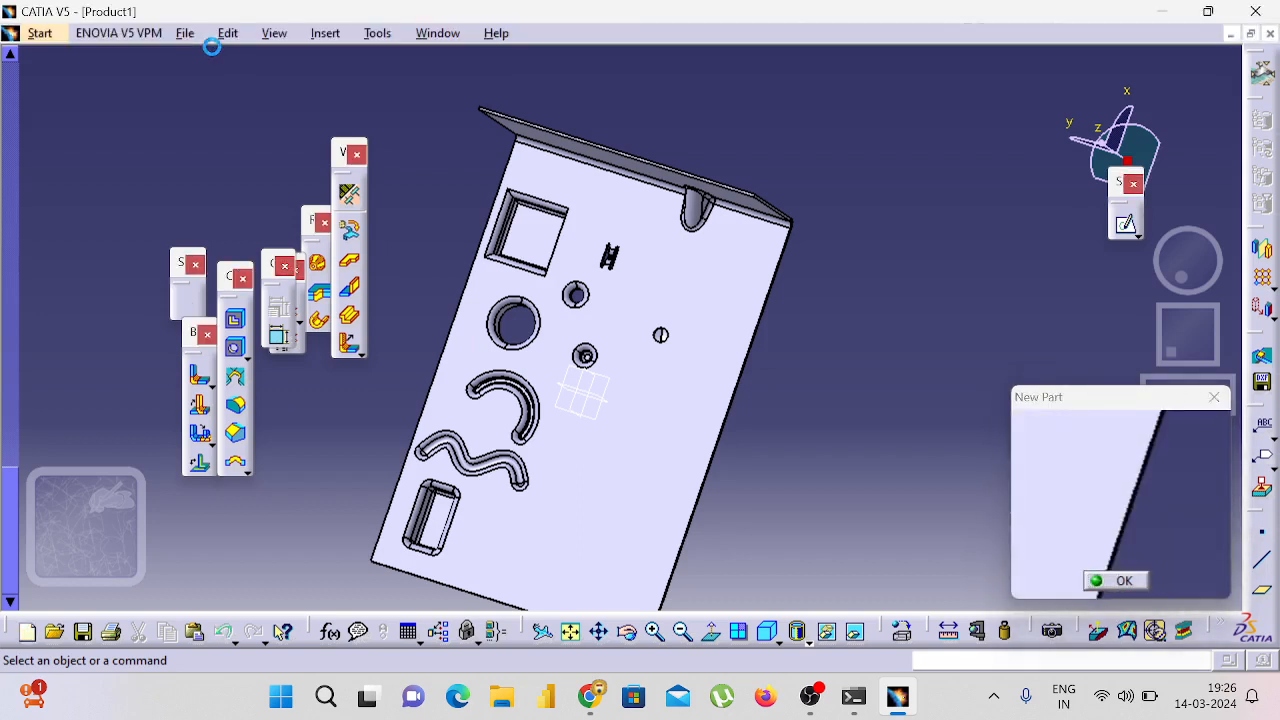
{"action": "key", "text": "Return"}
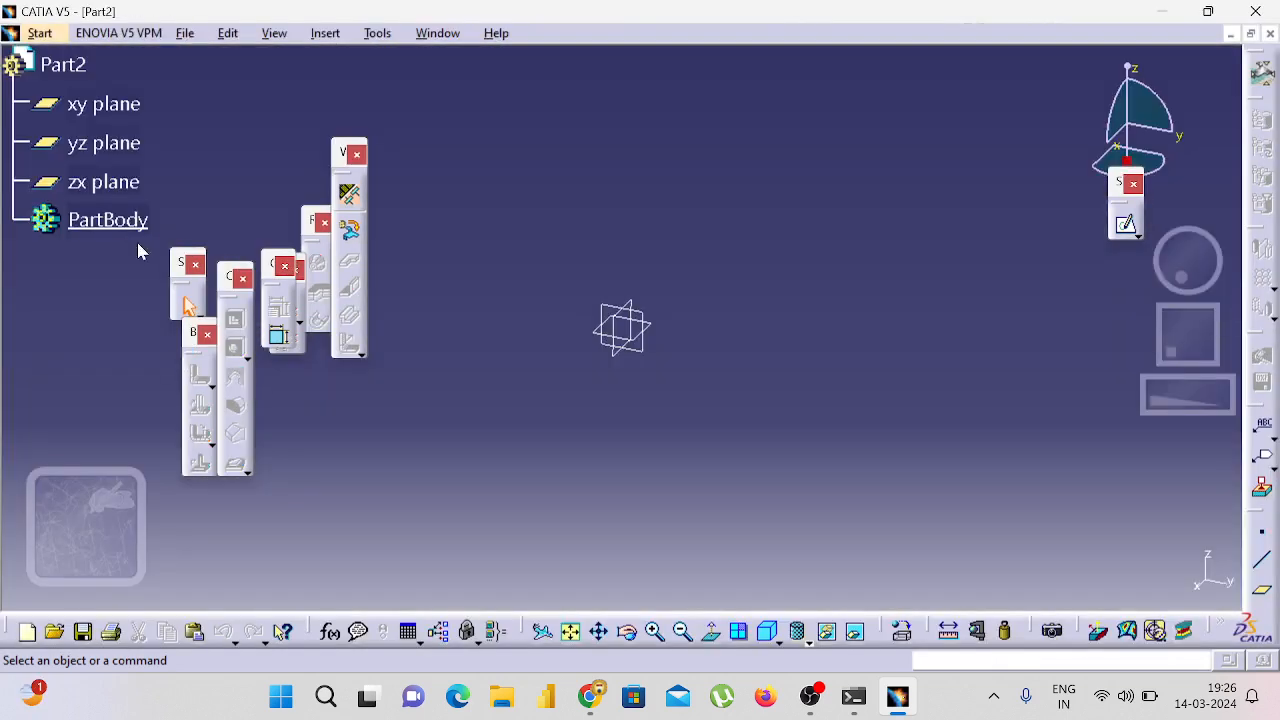
Step: Sketch a circle centred on the origin on the xy plane and finish the sketch
{"action": "left_click", "coordinate": [104, 103]}
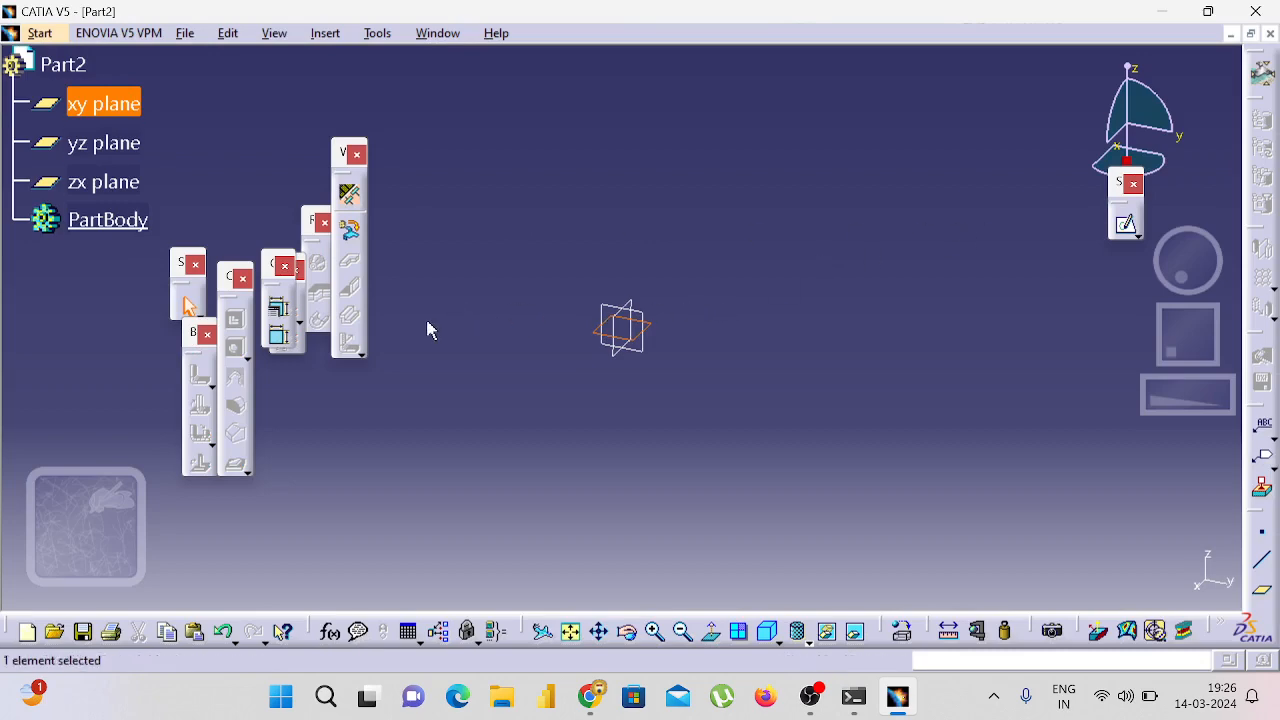
{"action": "left_click", "coordinate": [190, 35]}
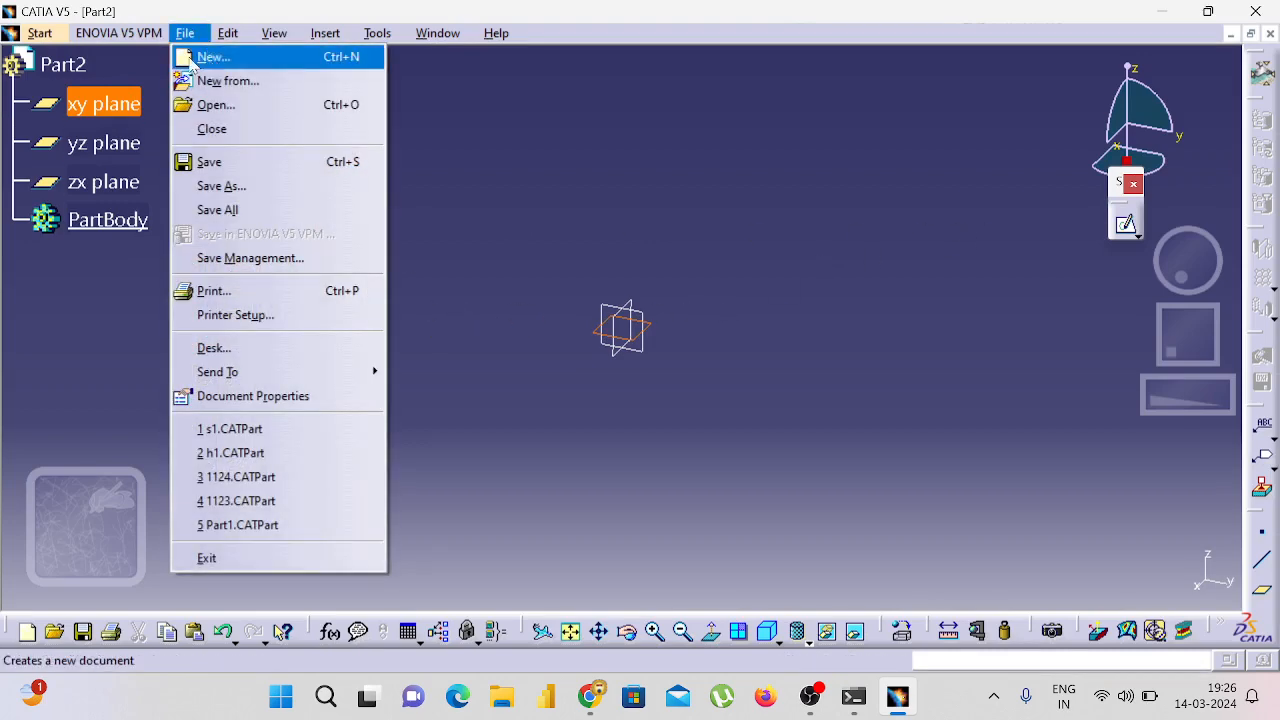
{"action": "mouse_move", "coordinate": [40, 33]}
{"action": "mouse_move", "coordinate": [116, 80]}
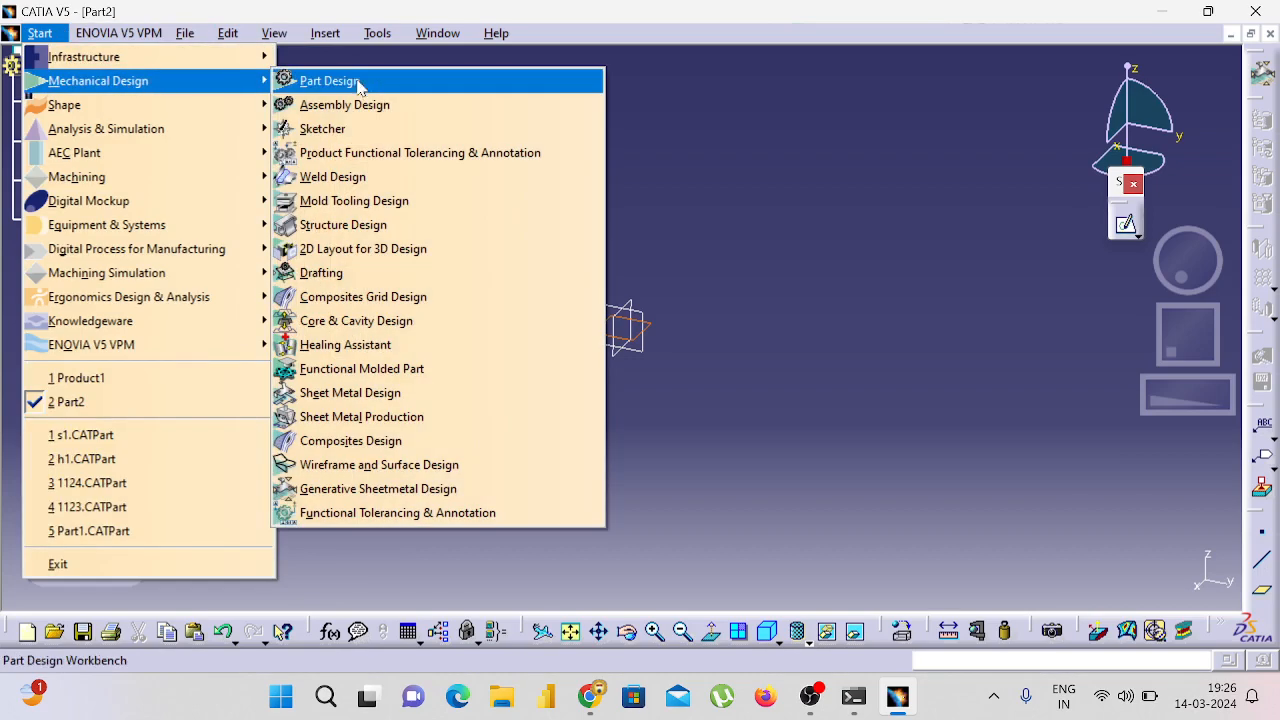
{"action": "left_click", "coordinate": [379, 128]}
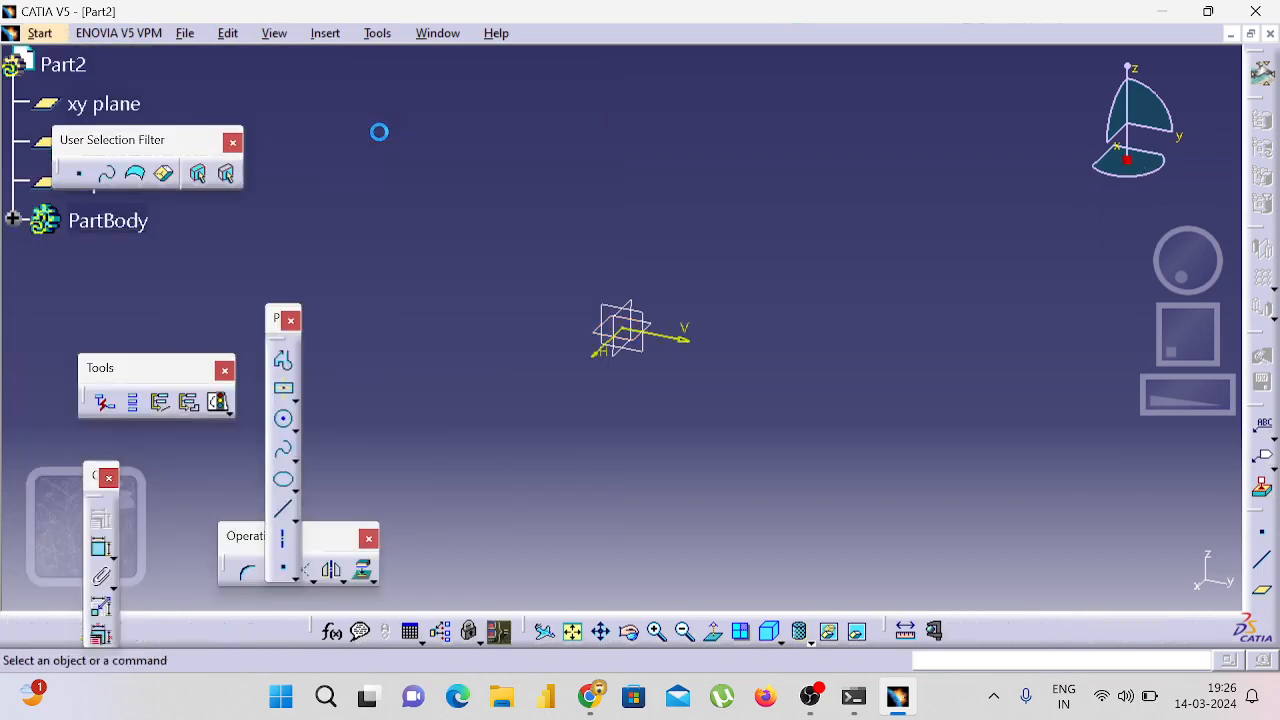
{"action": "left_click", "coordinate": [285, 418]}
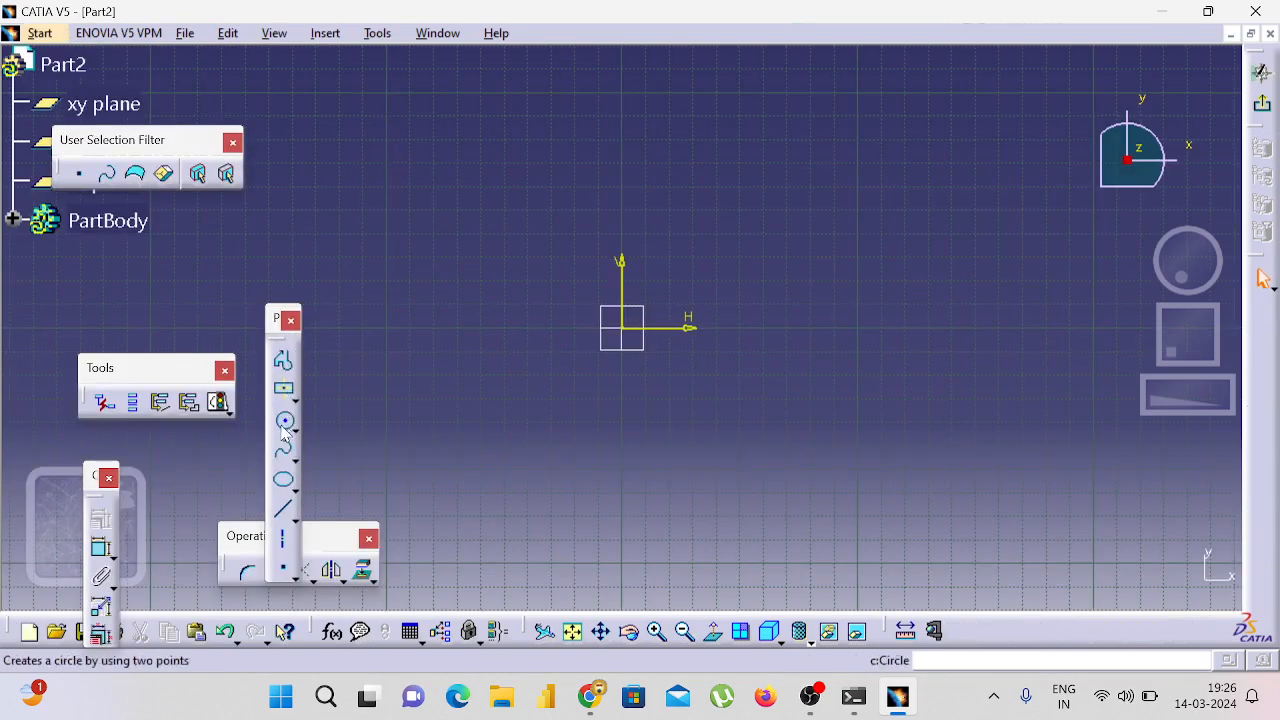
{"action": "left_click", "coordinate": [628, 333]}
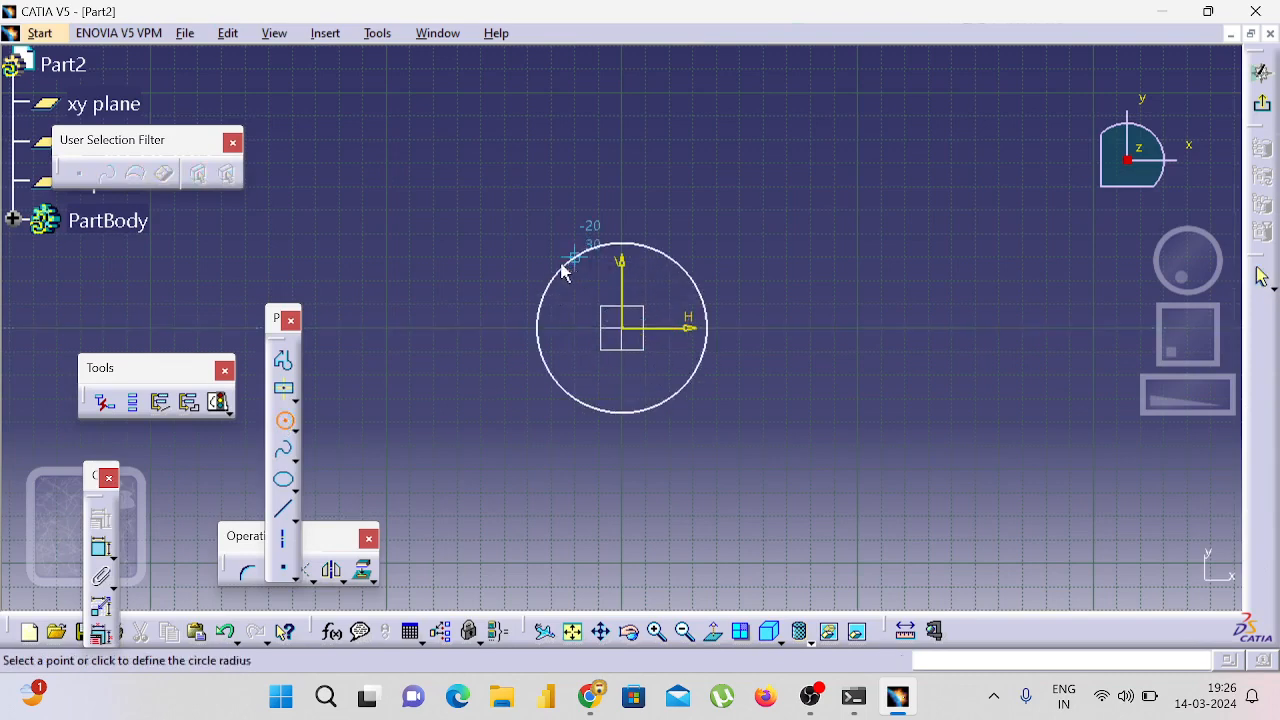
{"action": "left_click", "coordinate": [555, 255]}
{"action": "left_click", "coordinate": [1265, 118]}
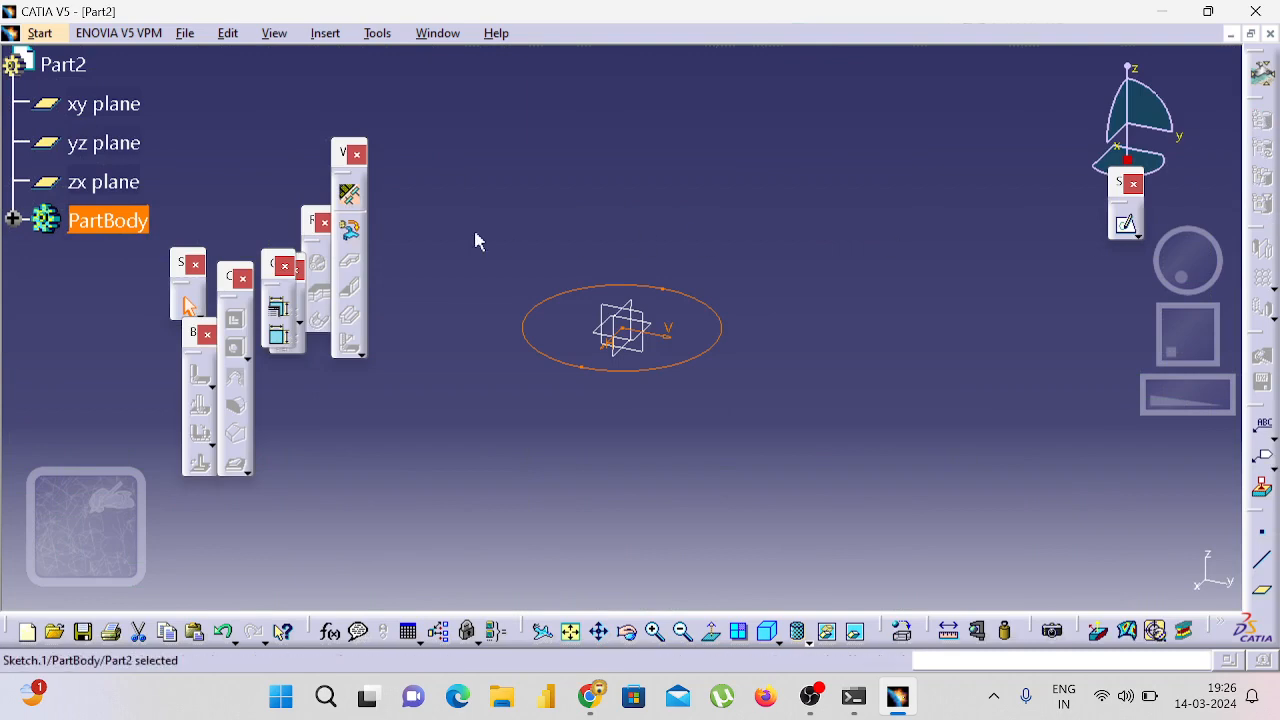
{"action": "left_click", "coordinate": [185, 33]}
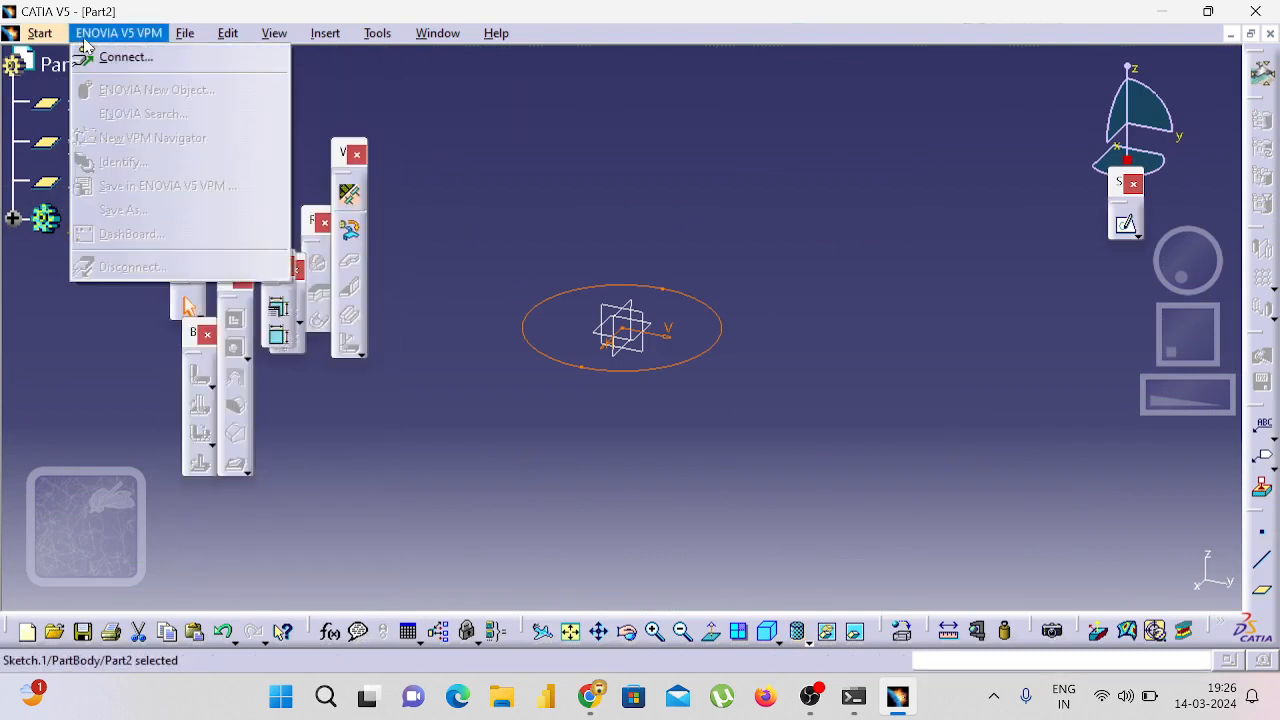
{"action": "mouse_move", "coordinate": [103, 81]}
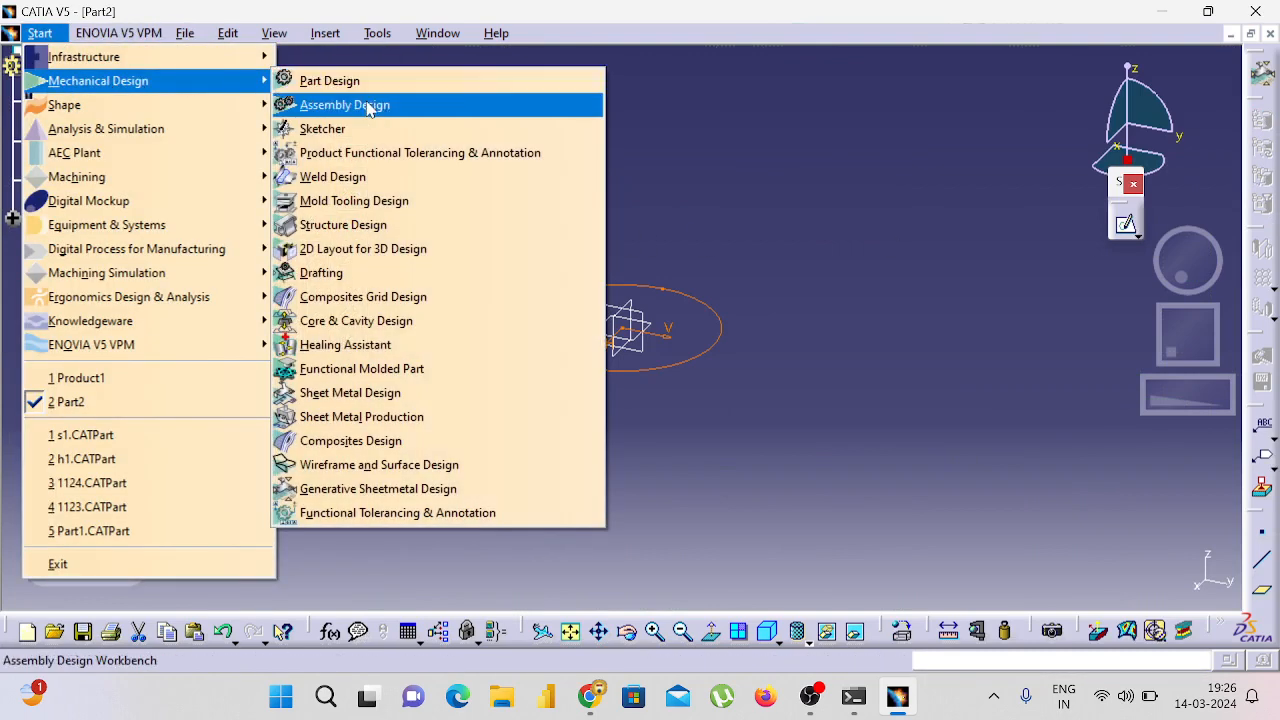
{"action": "left_click", "coordinate": [366, 104]}
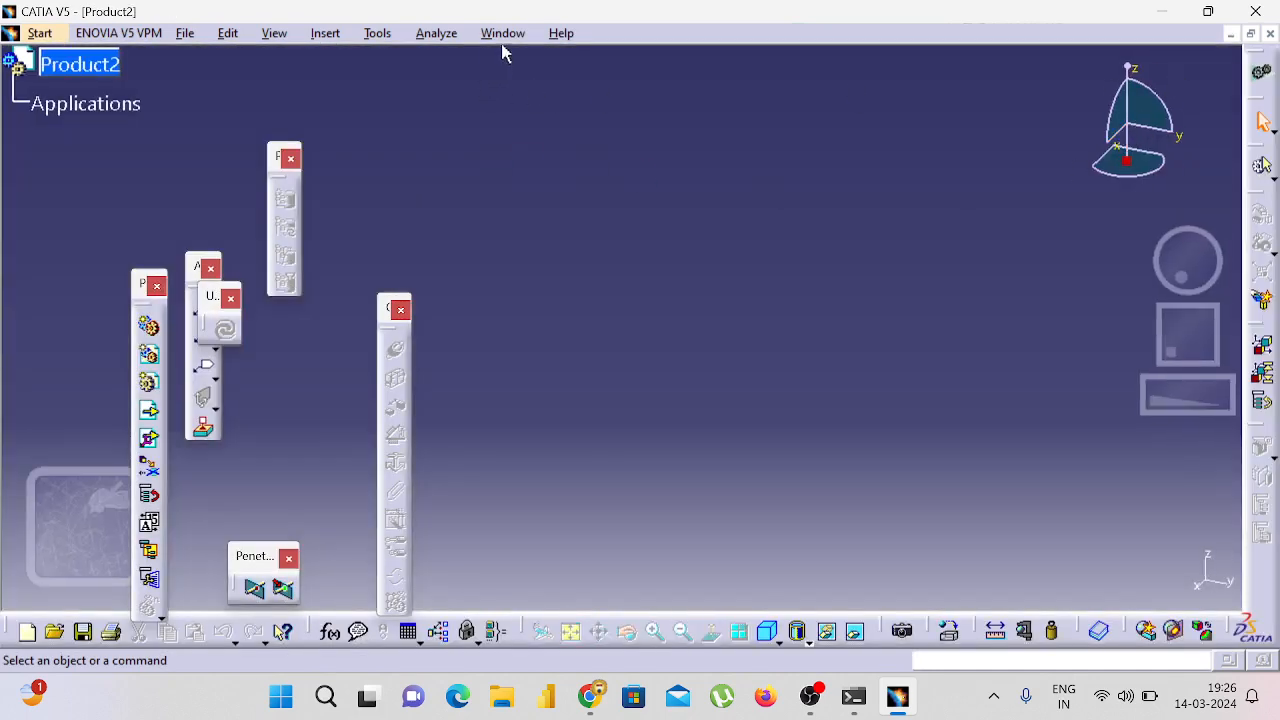
{"action": "left_click", "coordinate": [502, 33]}
{"action": "left_click", "coordinate": [525, 186]}
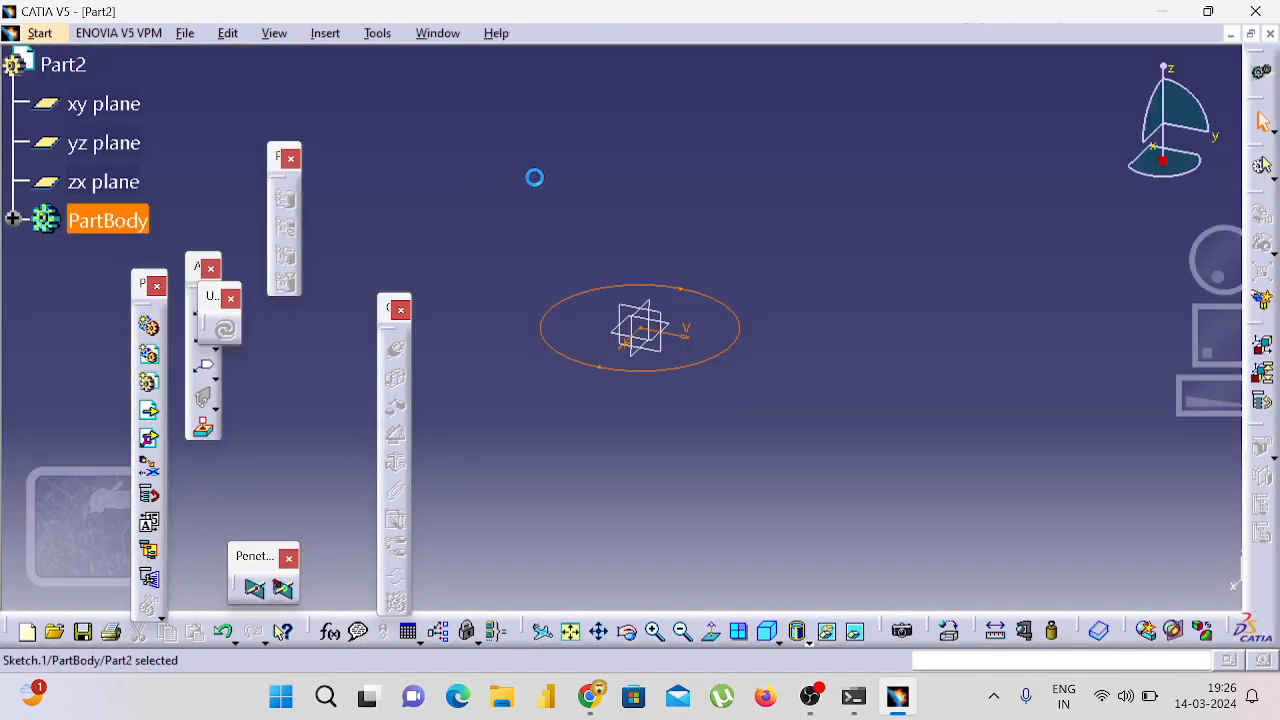
Step: Switch to the Part Design workbench and pad the circle with a length of 50 mm and mirrored extent
{"action": "left_click", "coordinate": [45, 33]}
{"action": "mouse_move", "coordinate": [100, 85]}
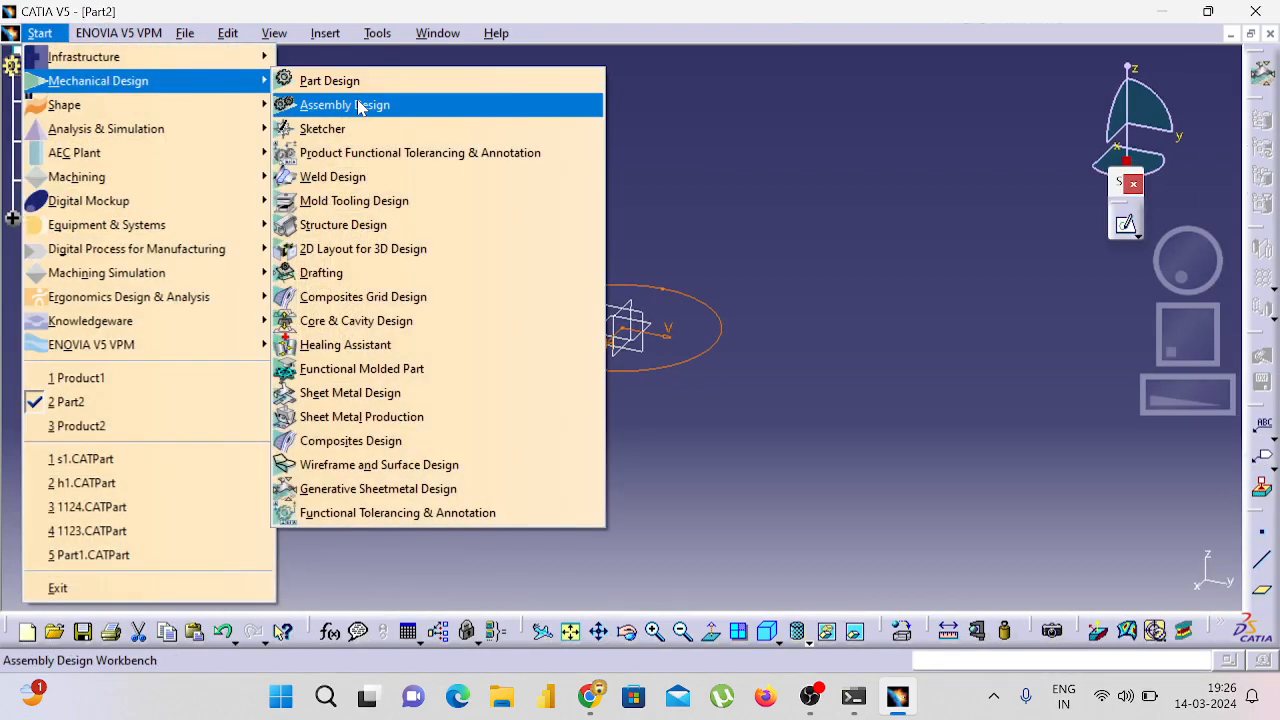
{"action": "left_click", "coordinate": [362, 81]}
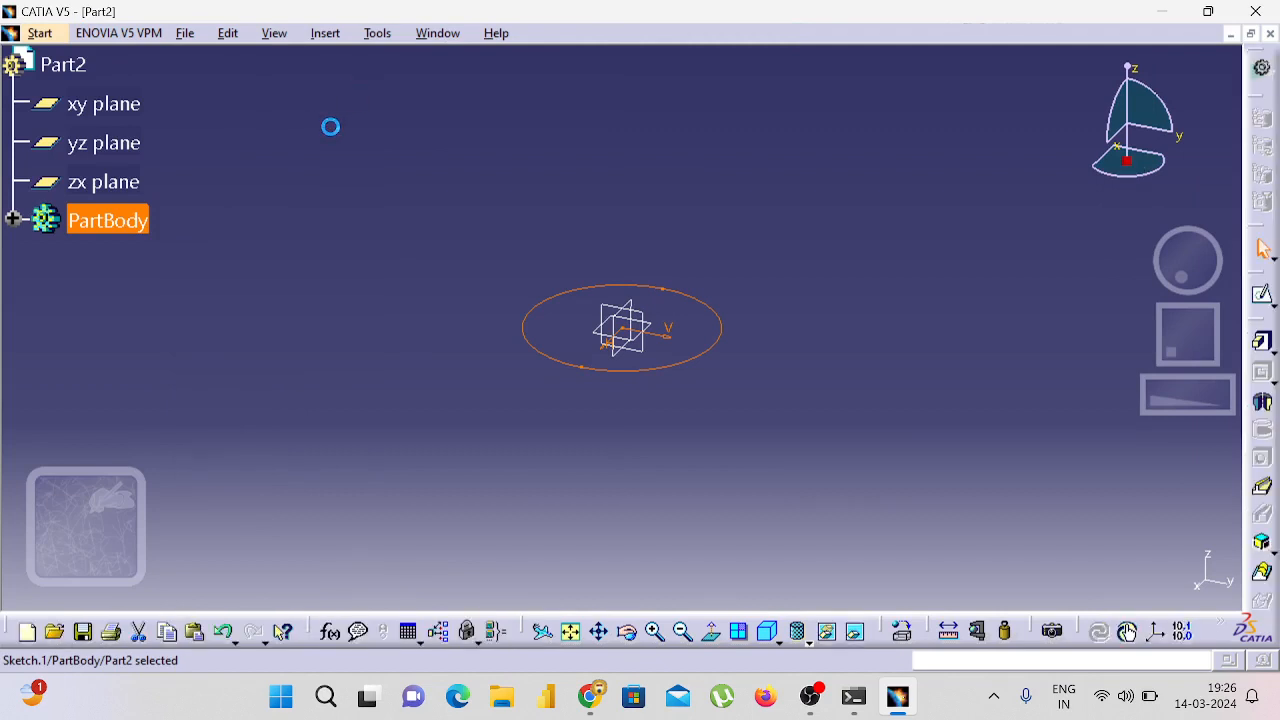
{"action": "left_click", "coordinate": [1260, 341]}
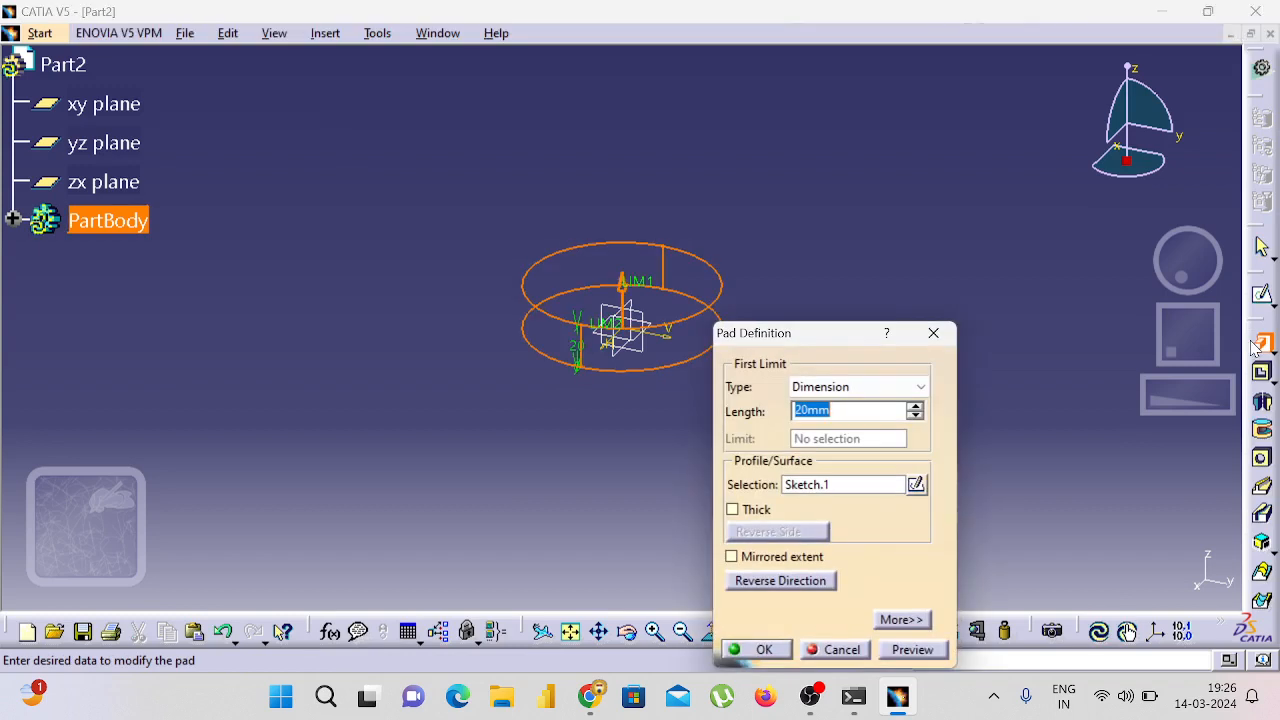
{"action": "left_click", "coordinate": [764, 564]}
{"action": "double_click", "coordinate": [812, 410]}
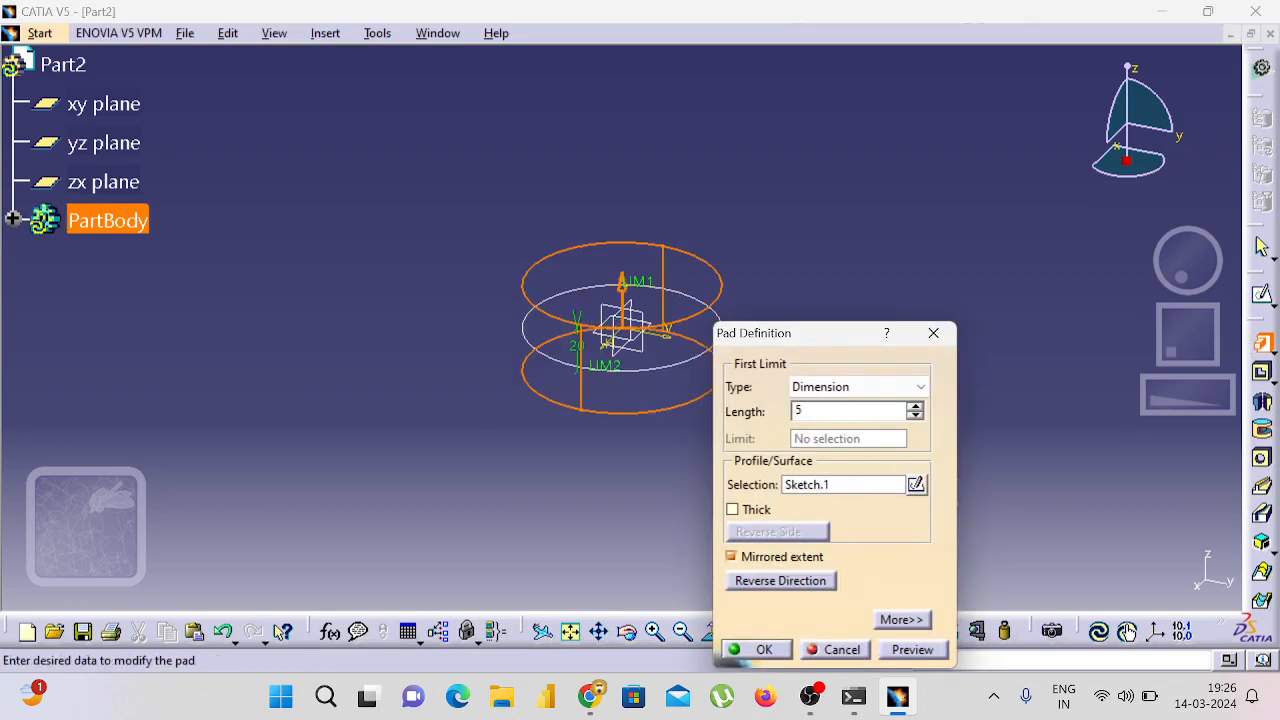
{"action": "type", "text": "50"}
{"action": "key", "text": "Return"}
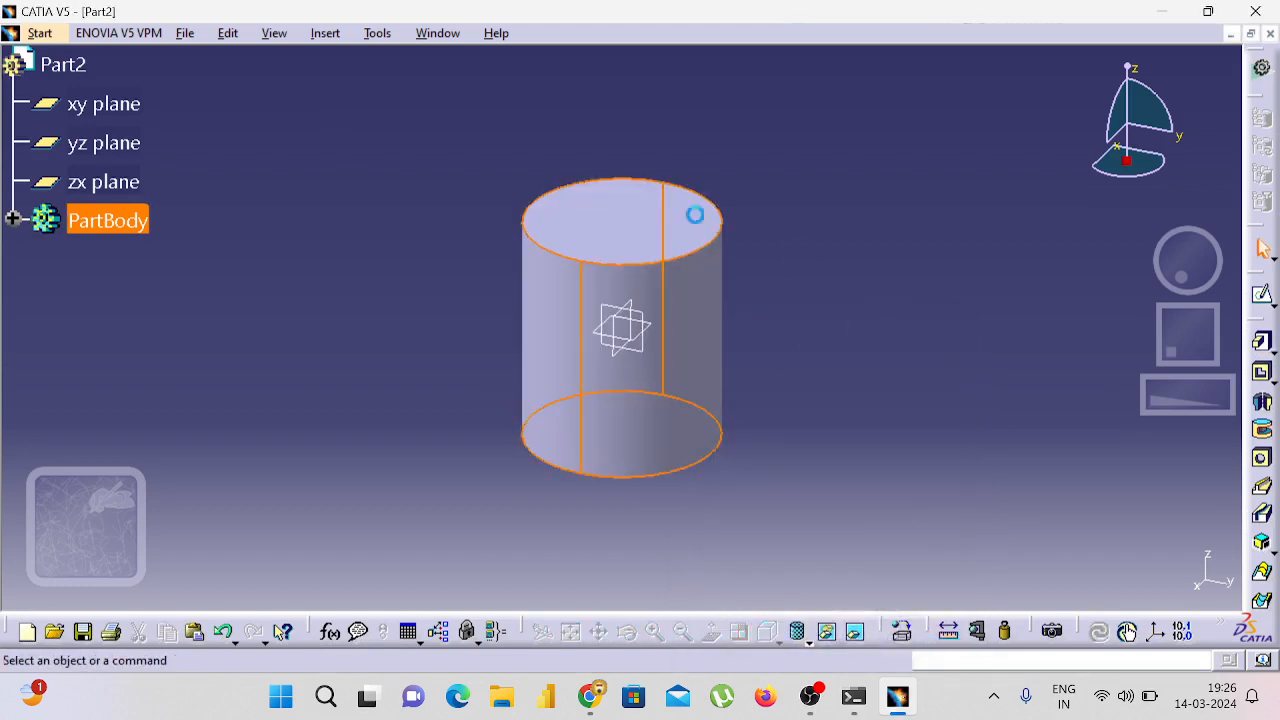
Step: Sketch a centred rectangle on the cylinder's upper face, enclosing the whole circular outline, and finish the sketch
{"action": "left_click", "coordinate": [1263, 297]}
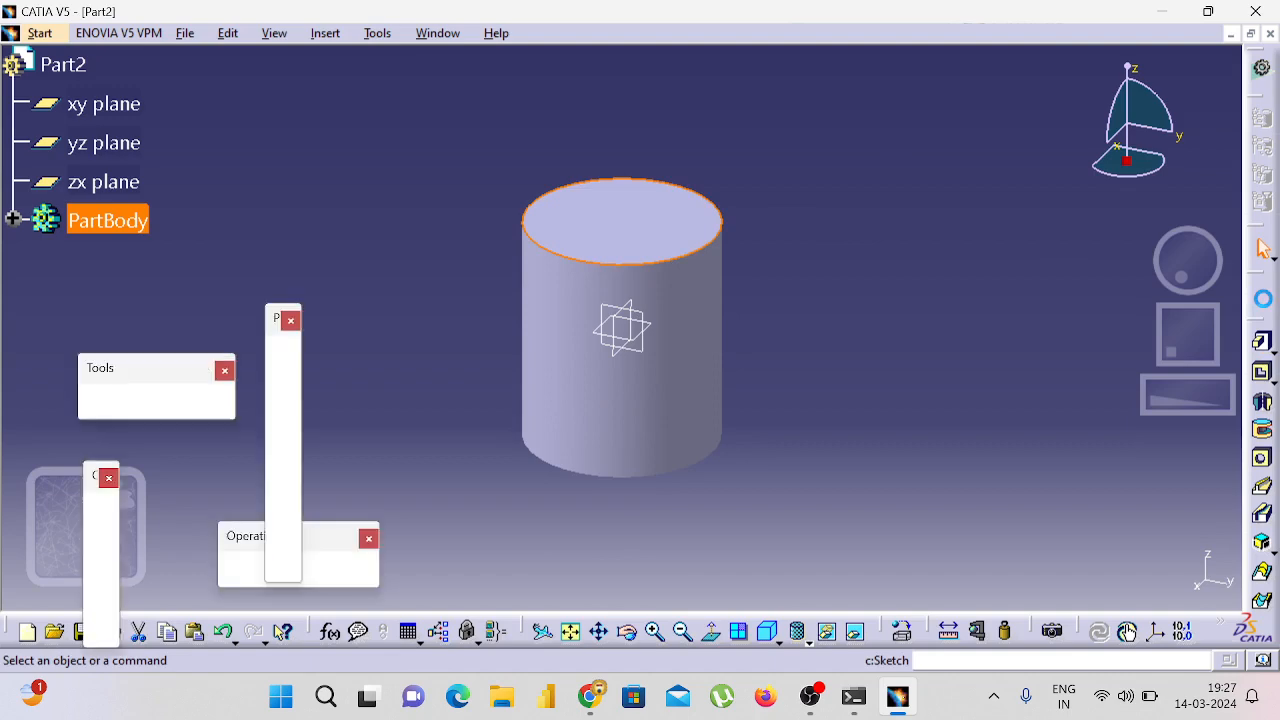
{"action": "left_click", "coordinate": [572, 631]}
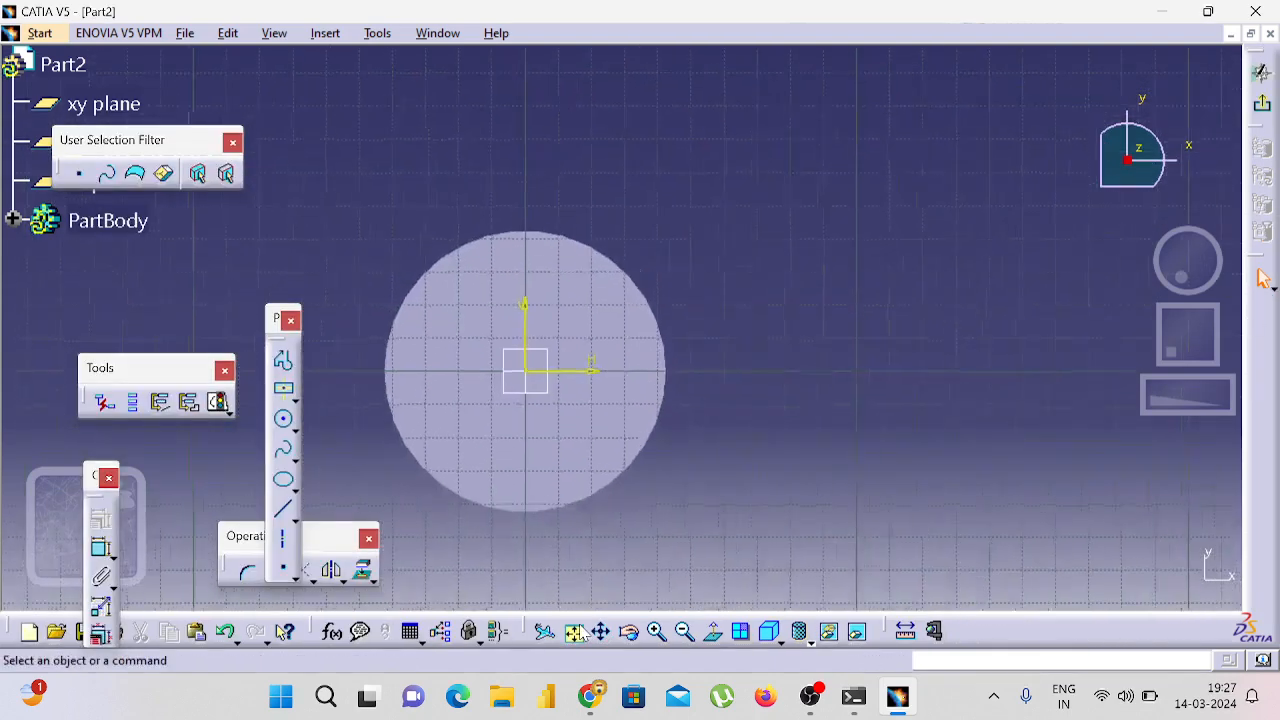
{"action": "left_click", "coordinate": [284, 389]}
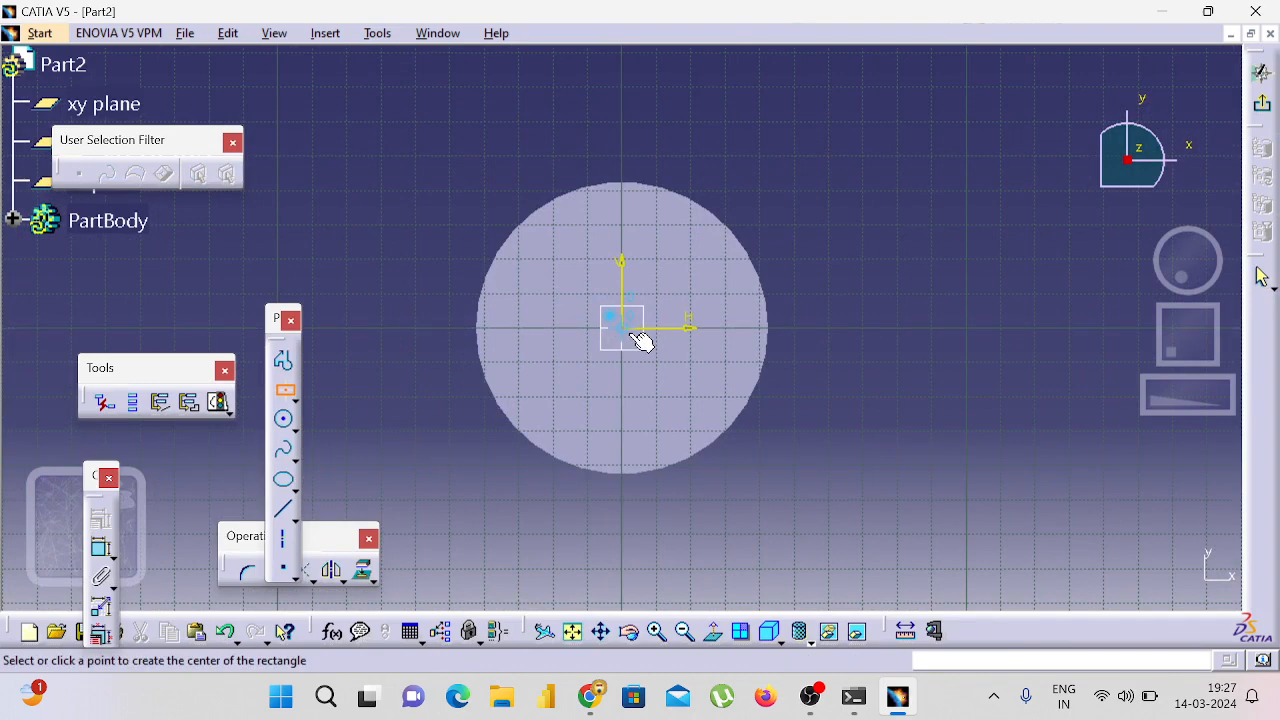
{"action": "left_click", "coordinate": [630, 335]}
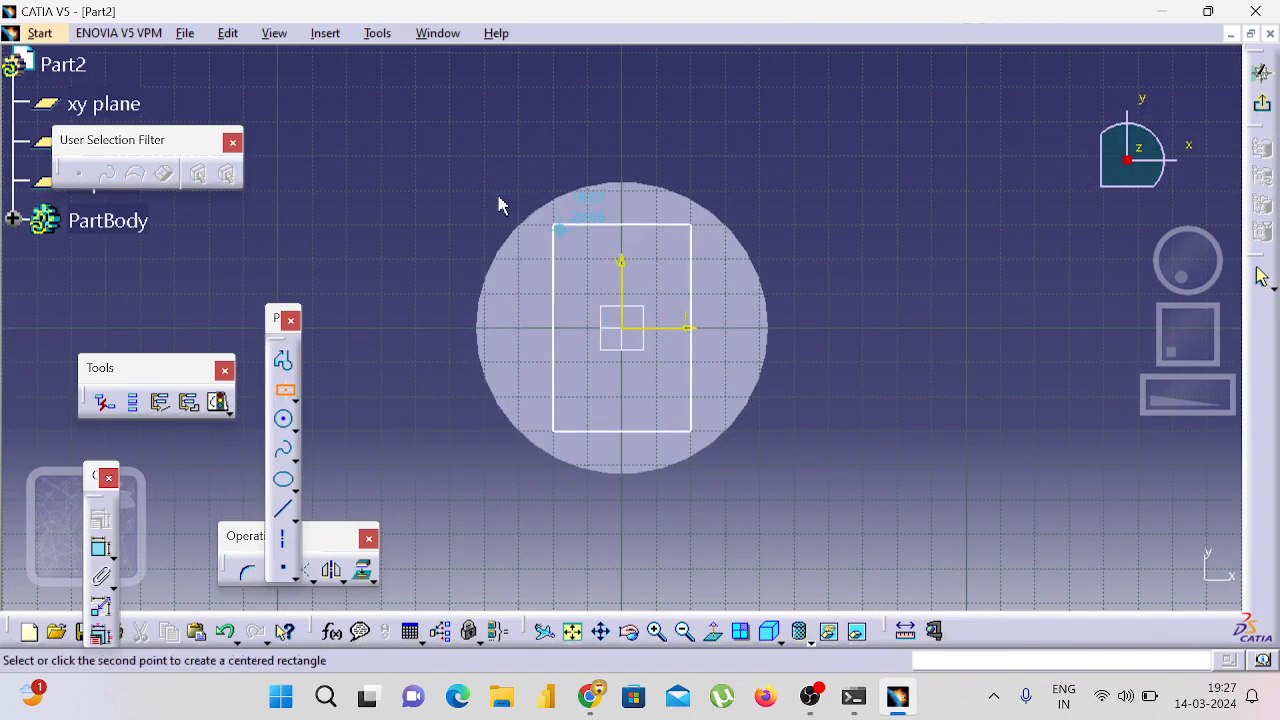
{"action": "left_click", "coordinate": [380, 150]}
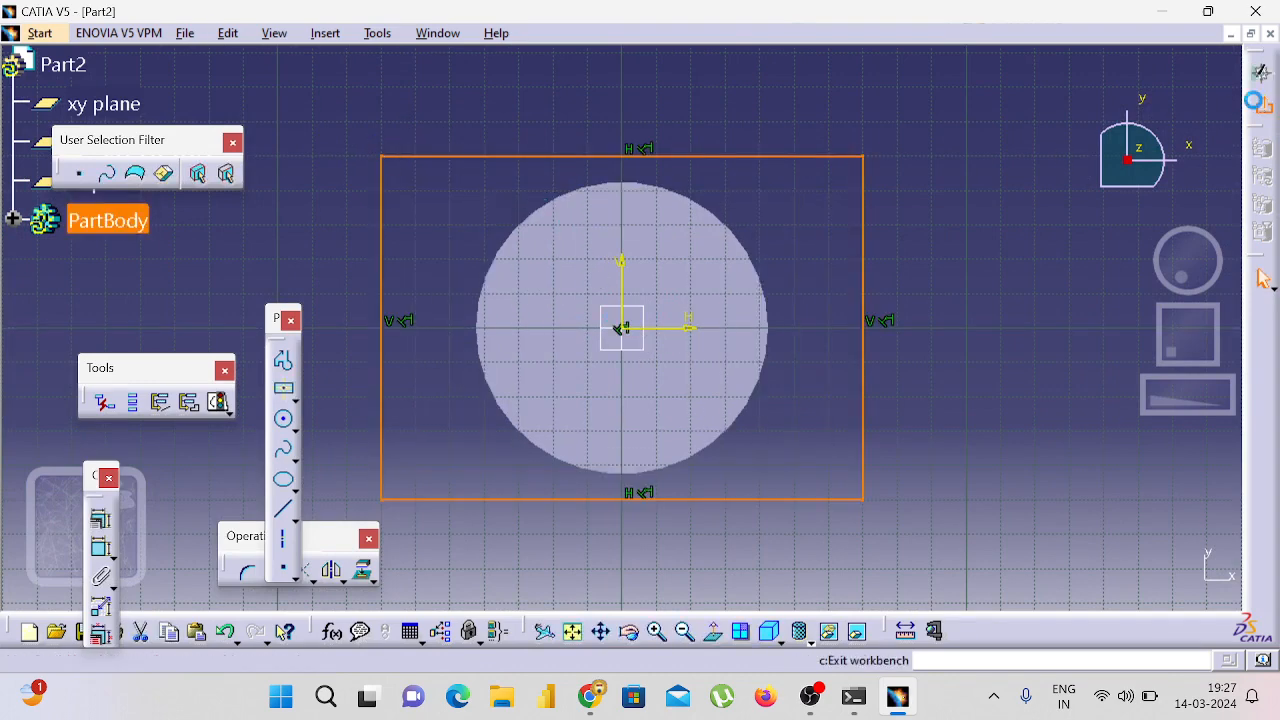
{"action": "left_click", "coordinate": [1262, 278]}
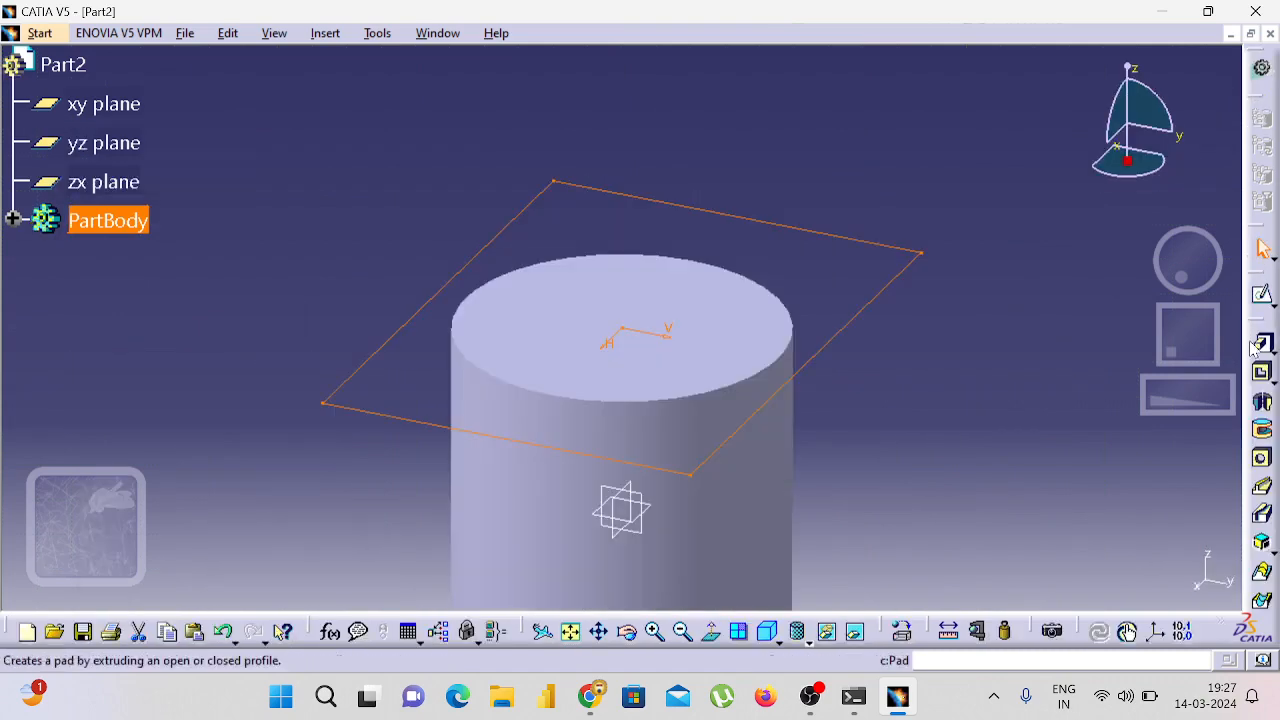
Step: Pad the rectangle 30 mm upward to form a block on top of the cylinder
{"action": "left_click", "coordinate": [1260, 344]}
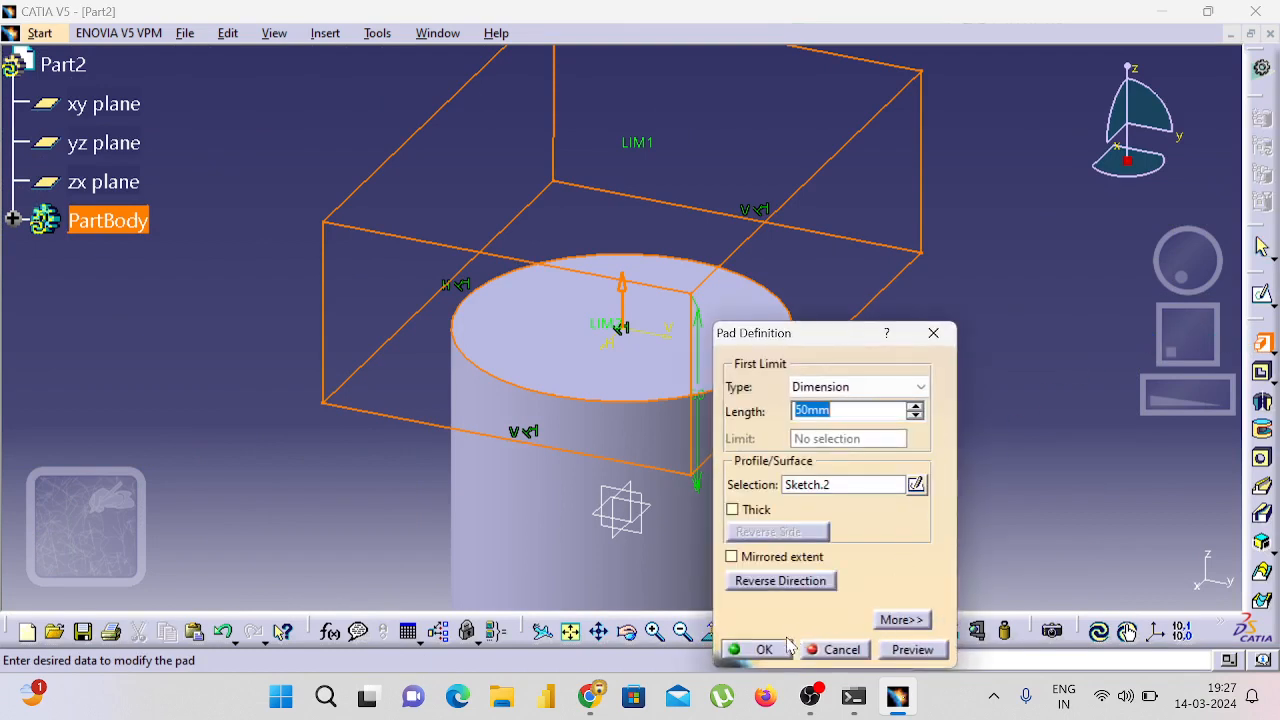
{"action": "type", "text": "30"}
{"action": "left_click", "coordinate": [764, 649]}
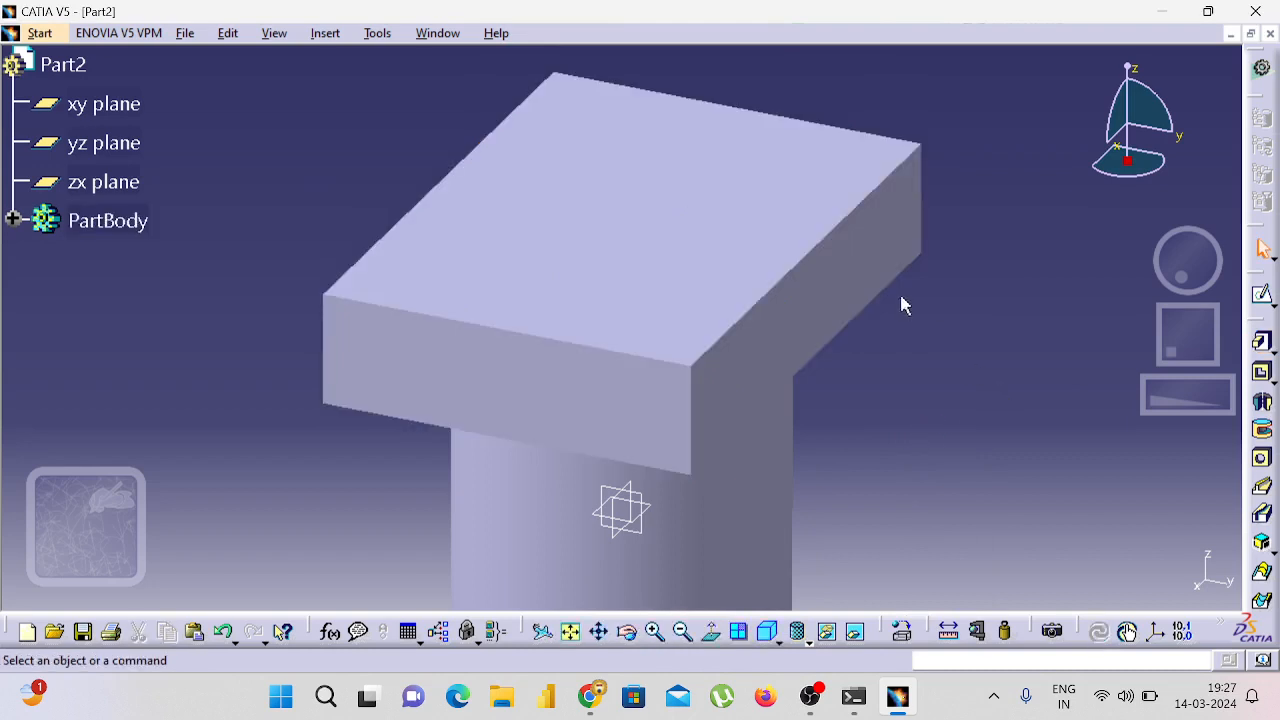
Step: Start a new sketch on the part formed by the cylinder and rectangular block
{"action": "left_click", "coordinate": [1262, 294]}
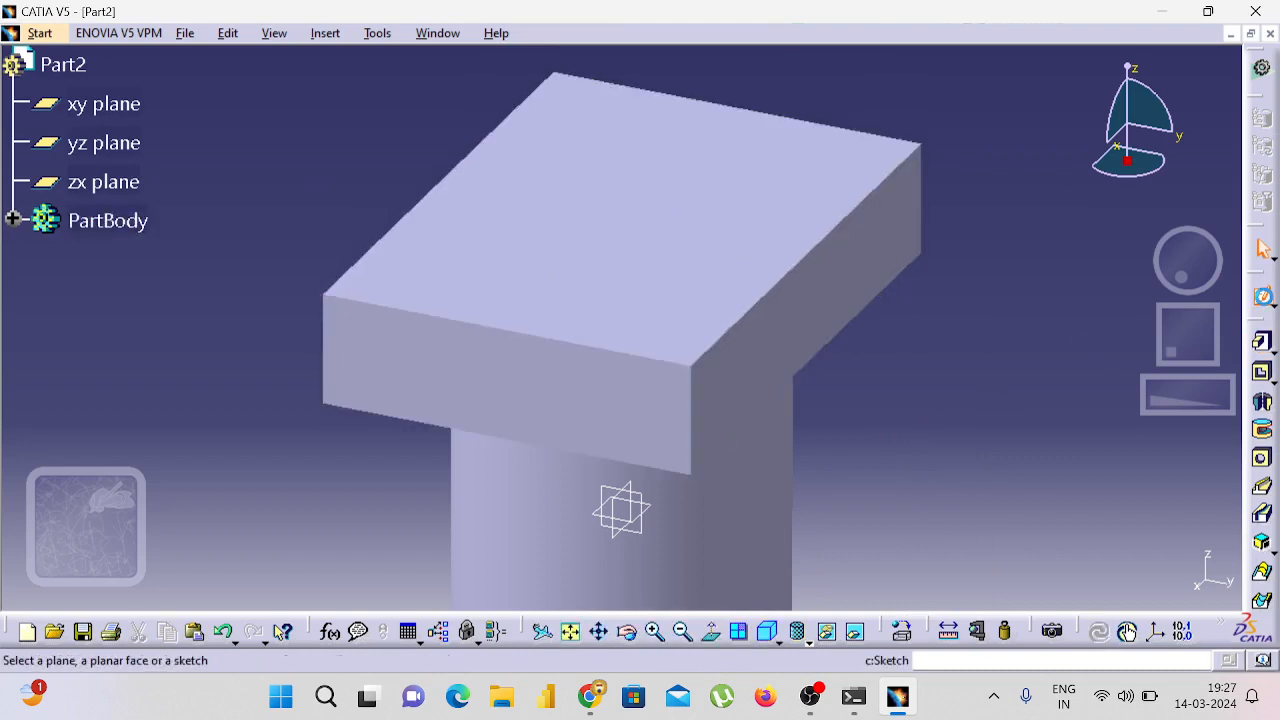
{"action": "left_click", "coordinate": [572, 632]}
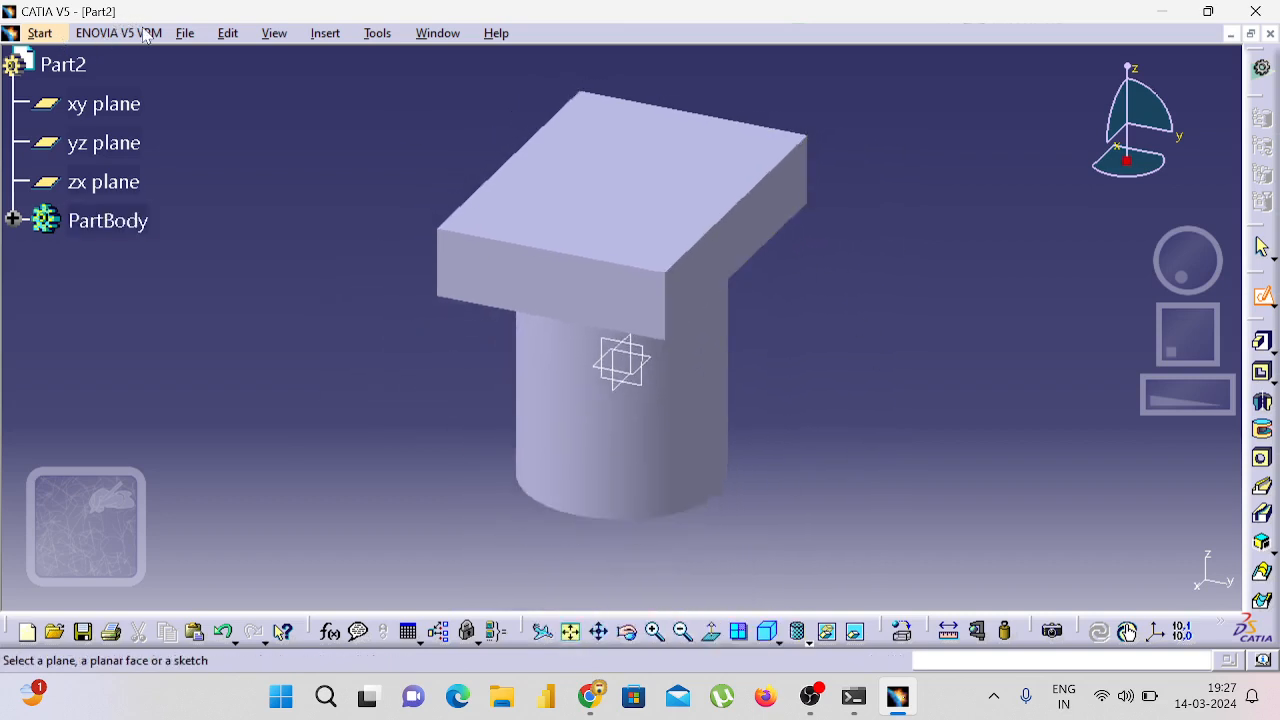
Step: Switch to the Generative Sheetmetal Design workbench and define sheet metal parameters with 2 mm thickness and 4 mm default bend radius
{"action": "left_click", "coordinate": [40, 33]}
{"action": "mouse_move", "coordinate": [100, 80]}
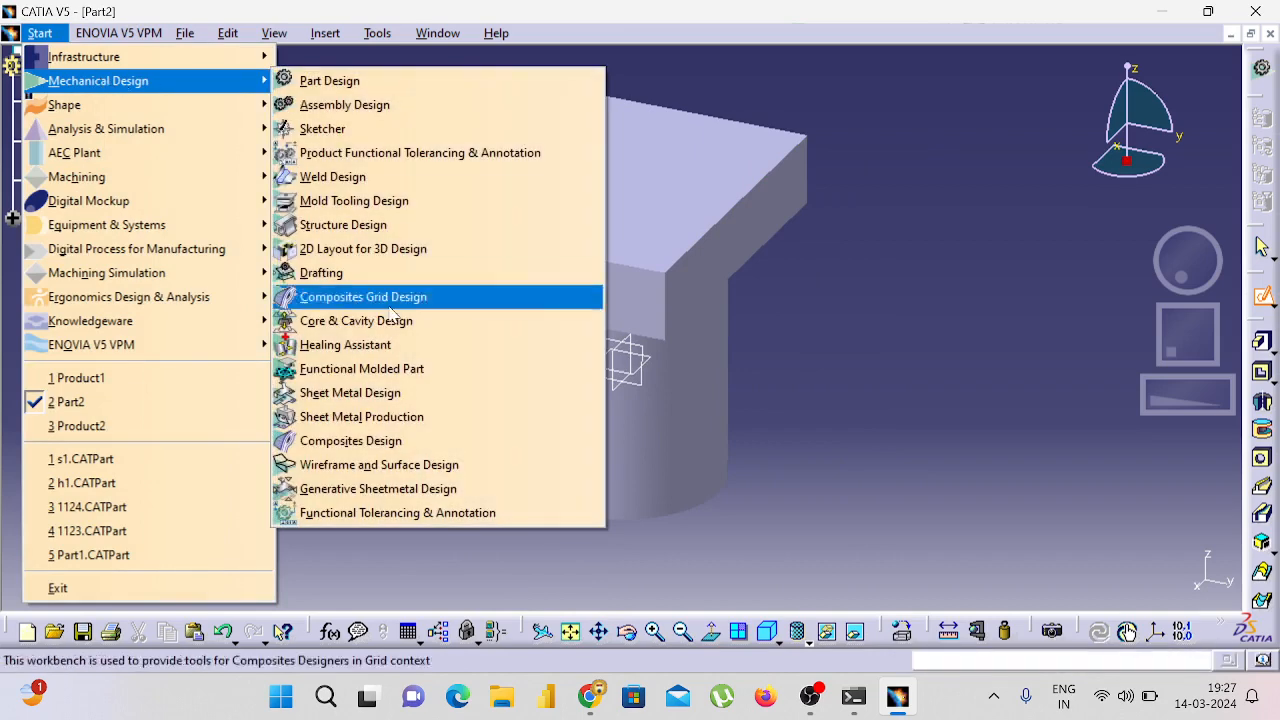
{"action": "left_click", "coordinate": [364, 490]}
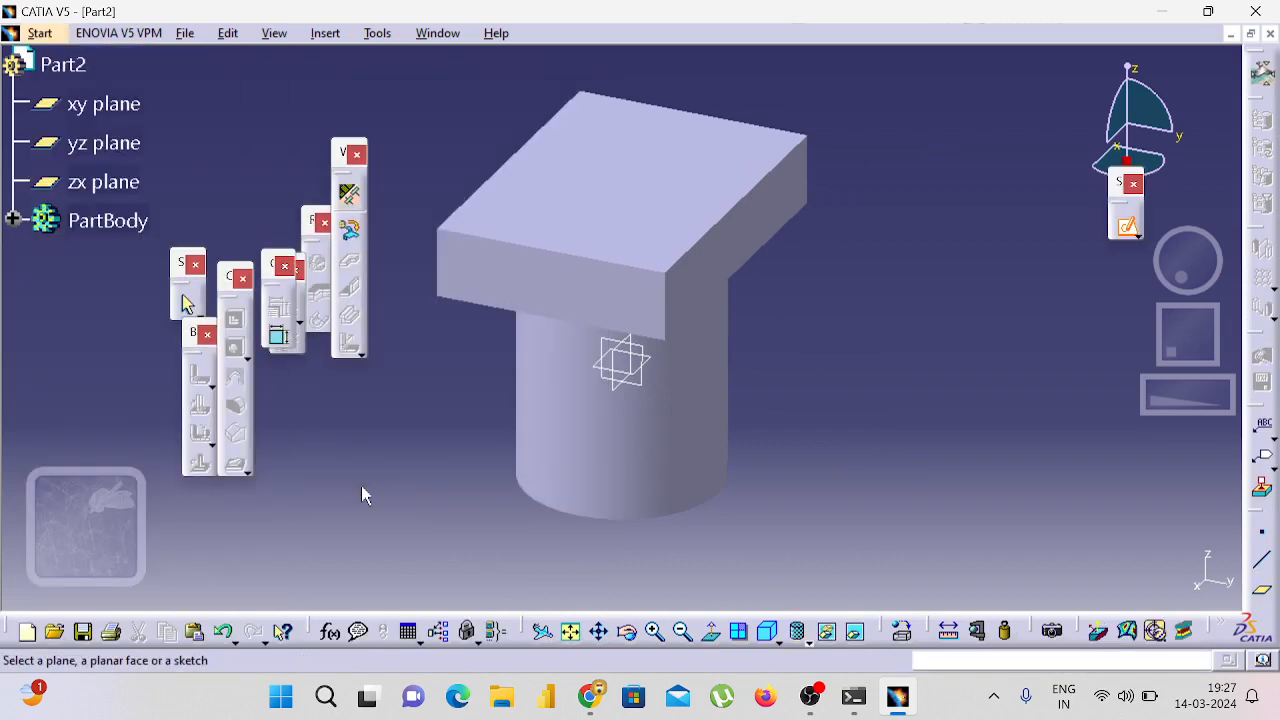
{"action": "left_click", "coordinate": [349, 194]}
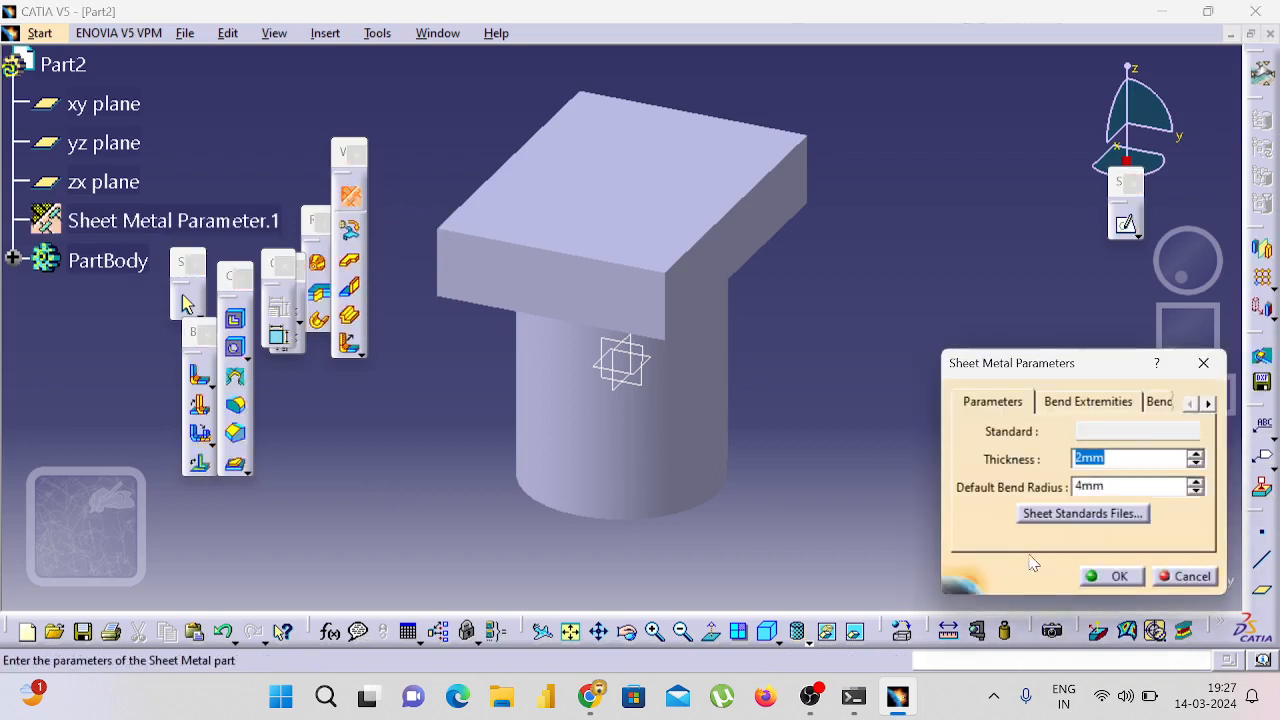
{"action": "left_click", "coordinate": [1110, 578]}
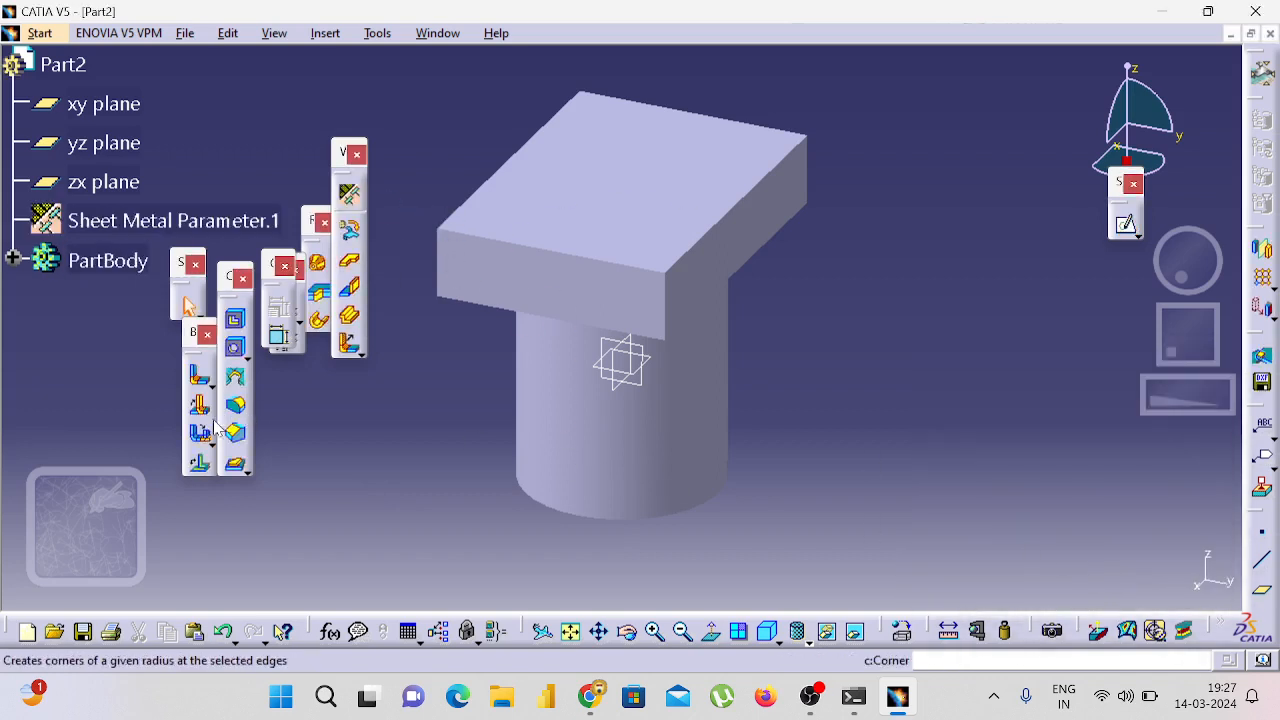
Step: Try to insert a User Stamp feature on the existing solid part
{"action": "left_click", "coordinate": [249, 472]}
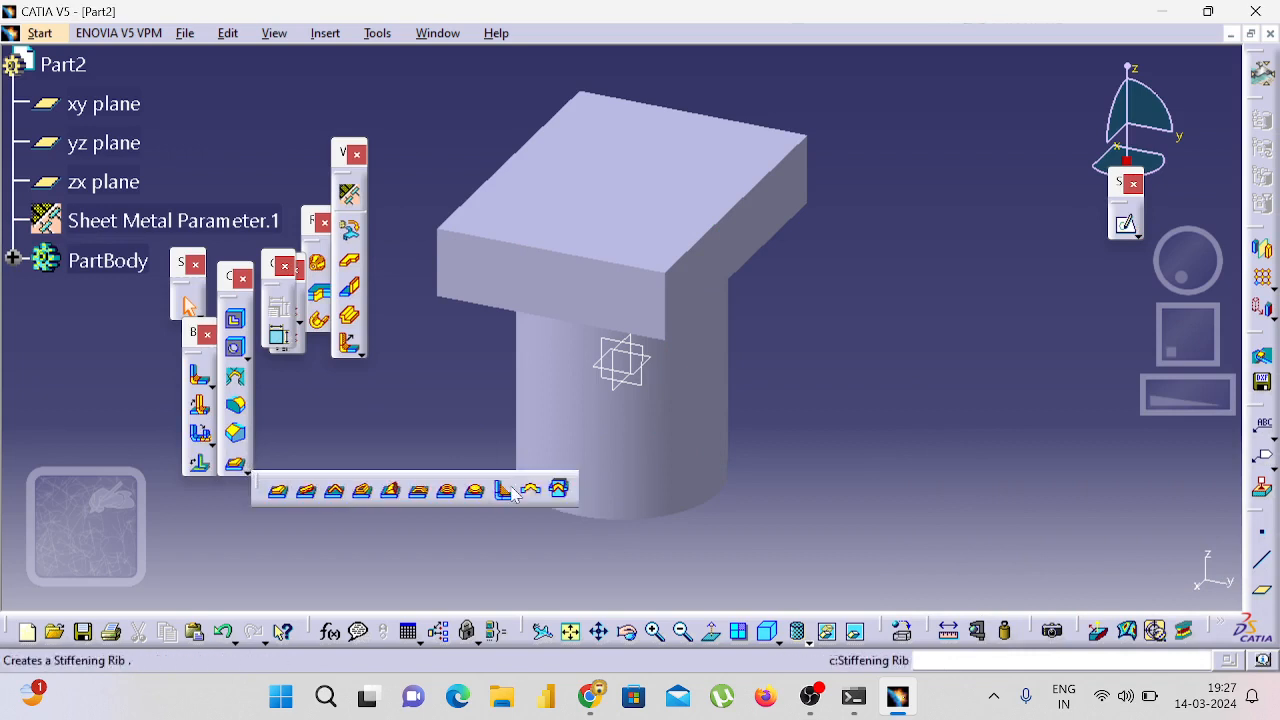
{"action": "left_click", "coordinate": [560, 489]}
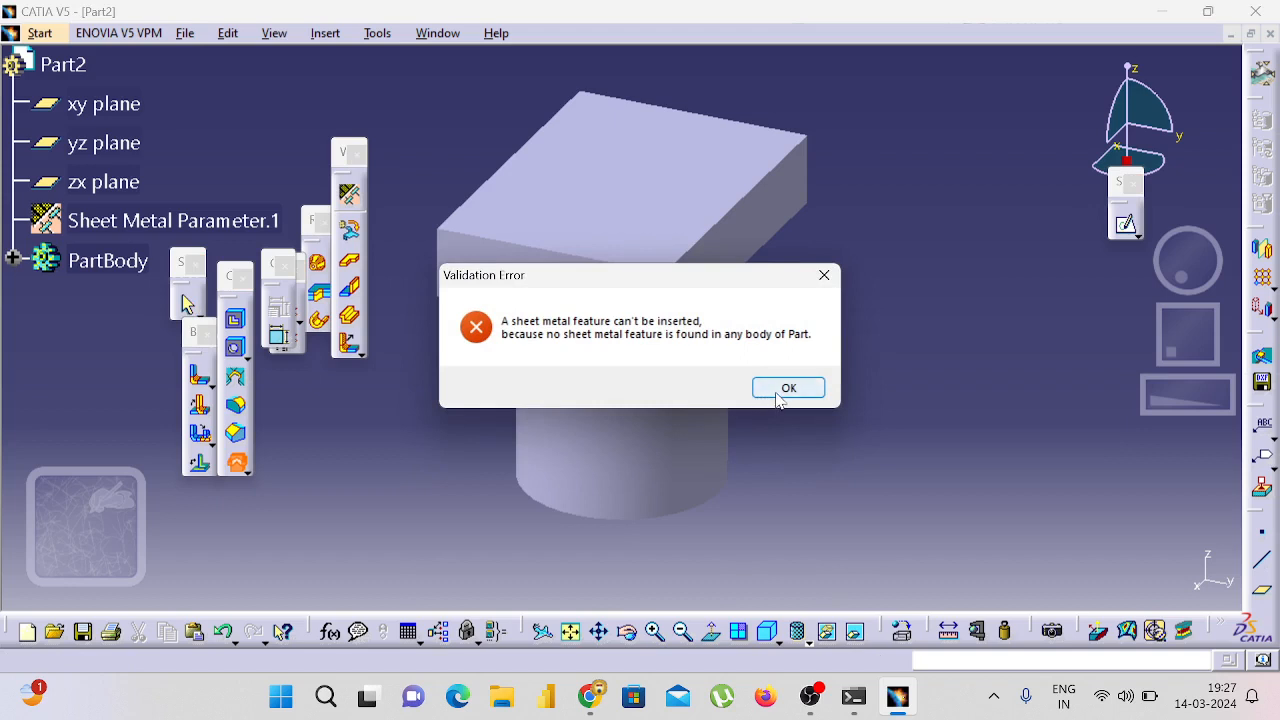
{"action": "left_click", "coordinate": [783, 392]}
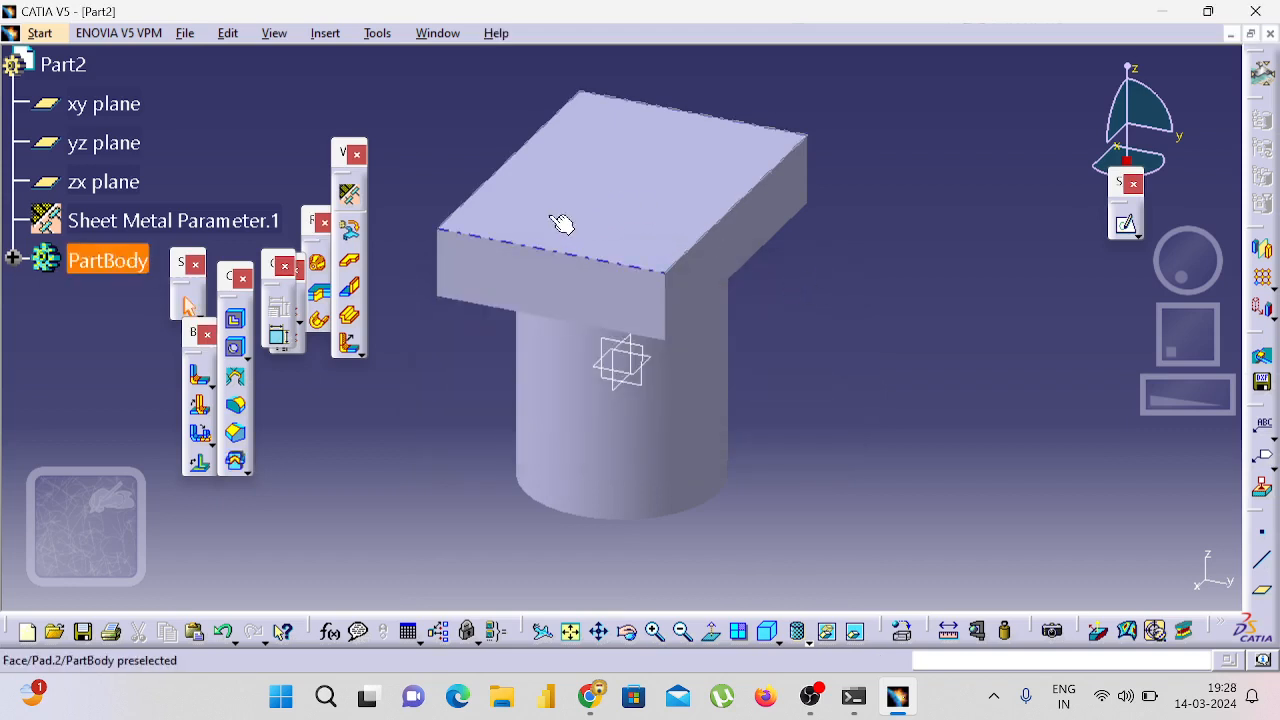
{"action": "left_click", "coordinate": [350, 265]}
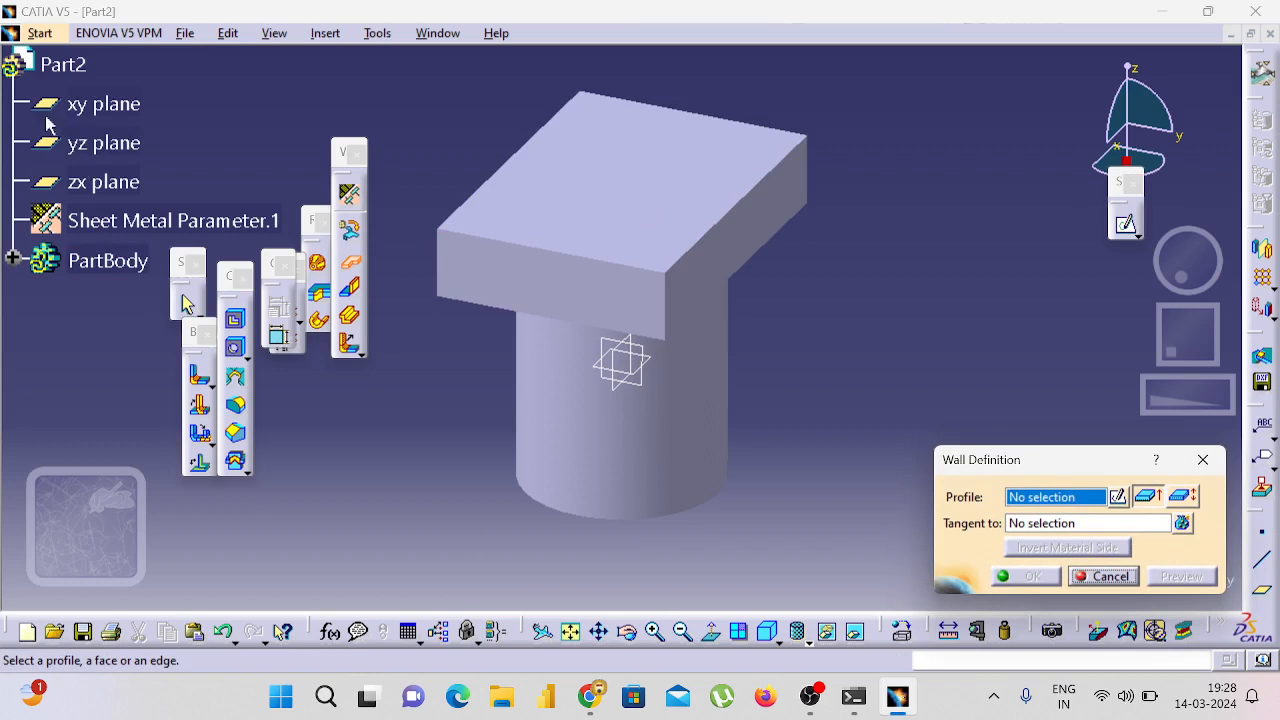
{"action": "left_click", "coordinate": [92, 106]}
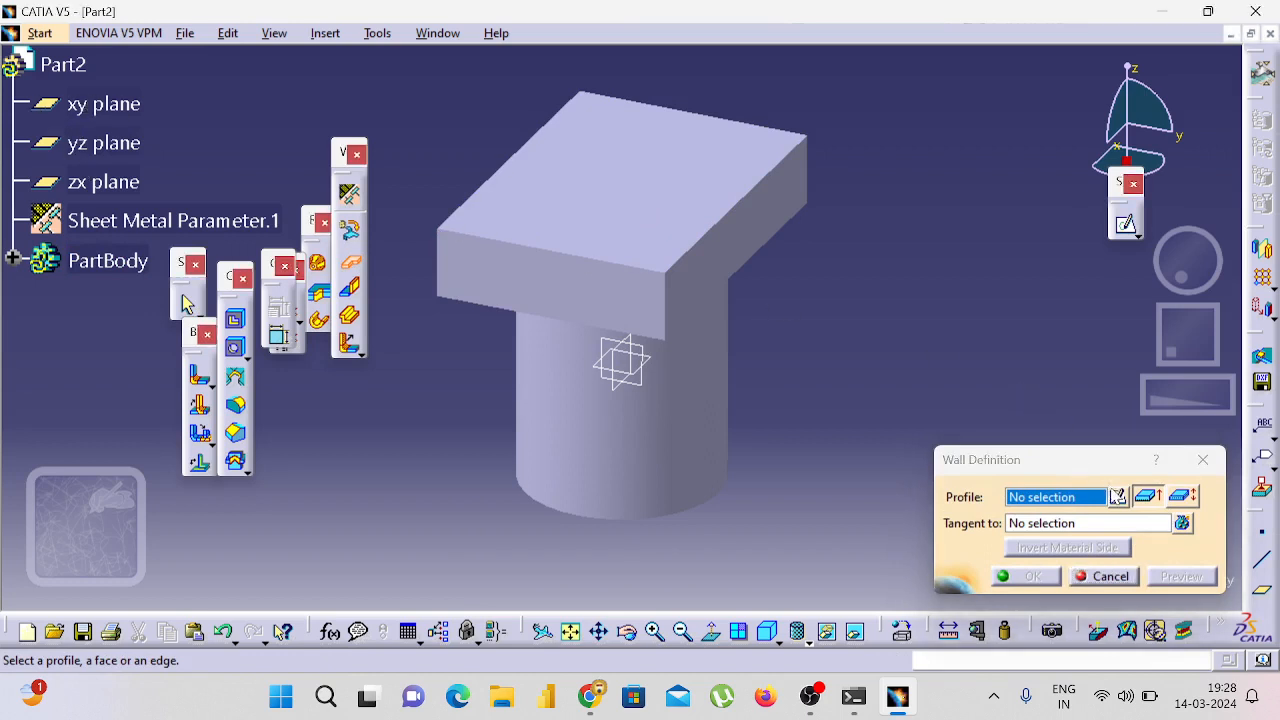
{"action": "left_click", "coordinate": [1117, 497]}
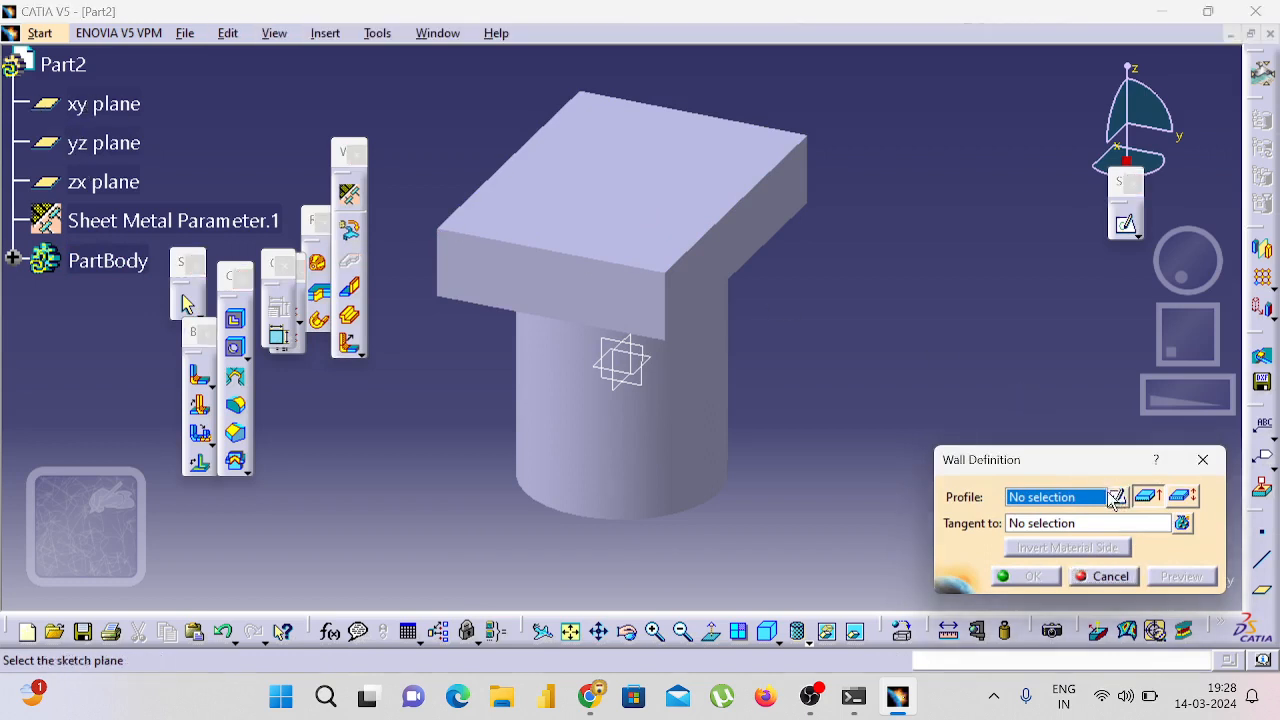
{"action": "left_click", "coordinate": [640, 370]}
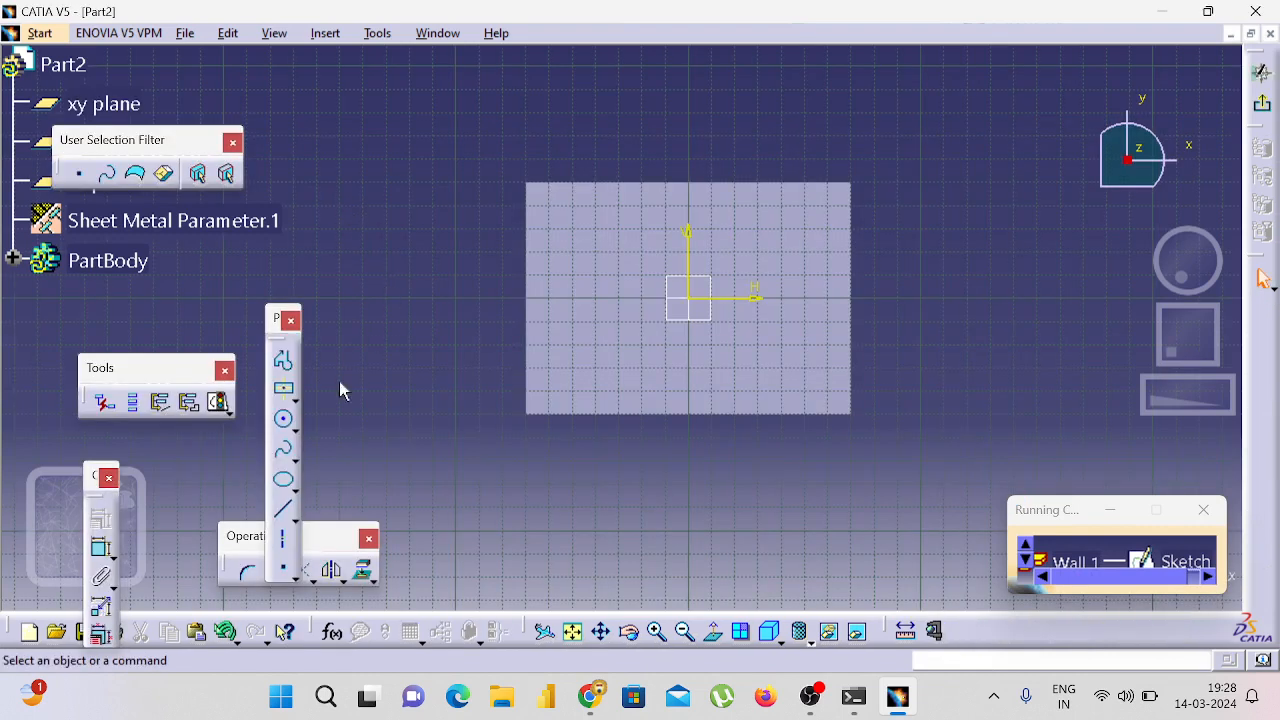
{"action": "left_click", "coordinate": [289, 401]}
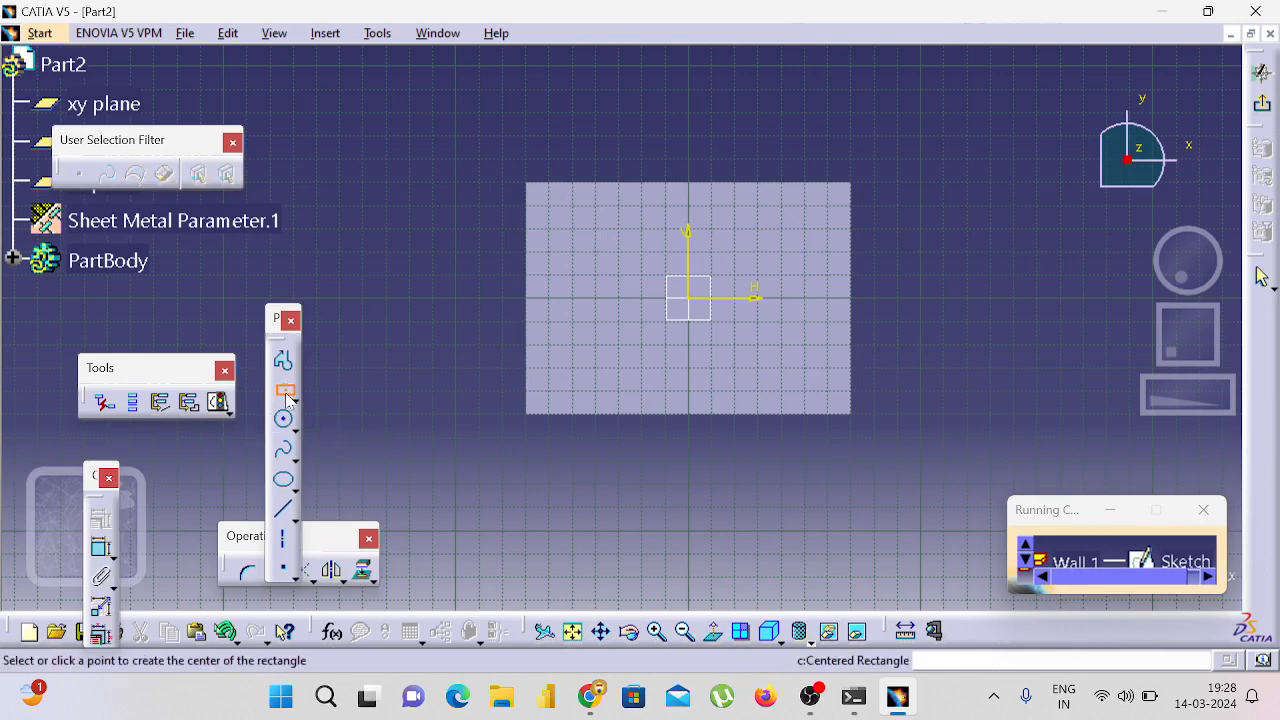
{"action": "left_click", "coordinate": [410, 113]}
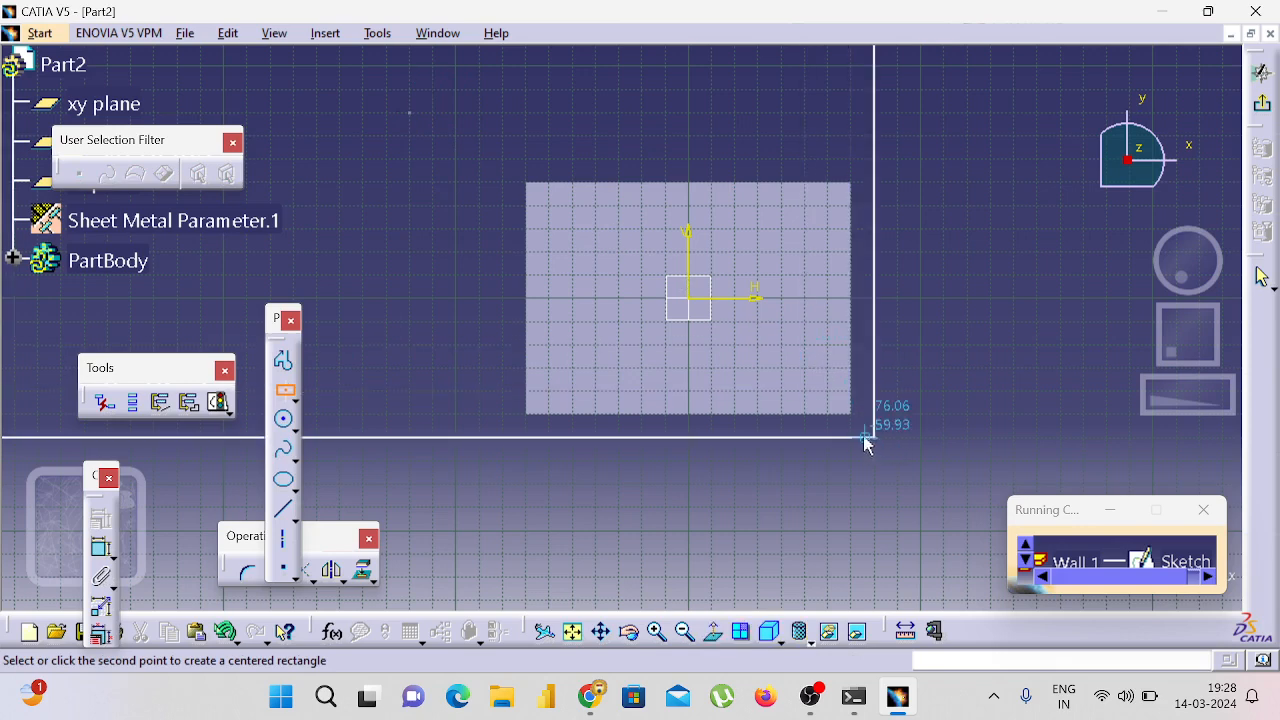
{"action": "key", "text": "Escape"}
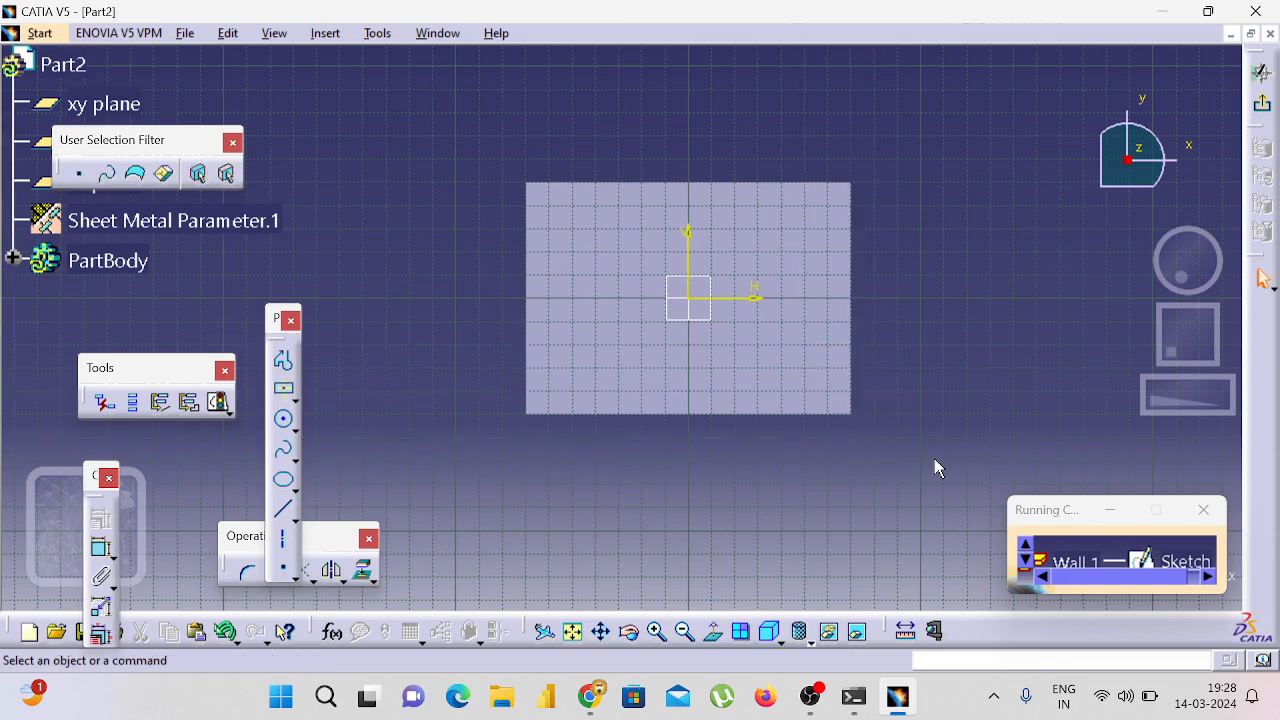
{"action": "left_click", "coordinate": [1204, 510]}
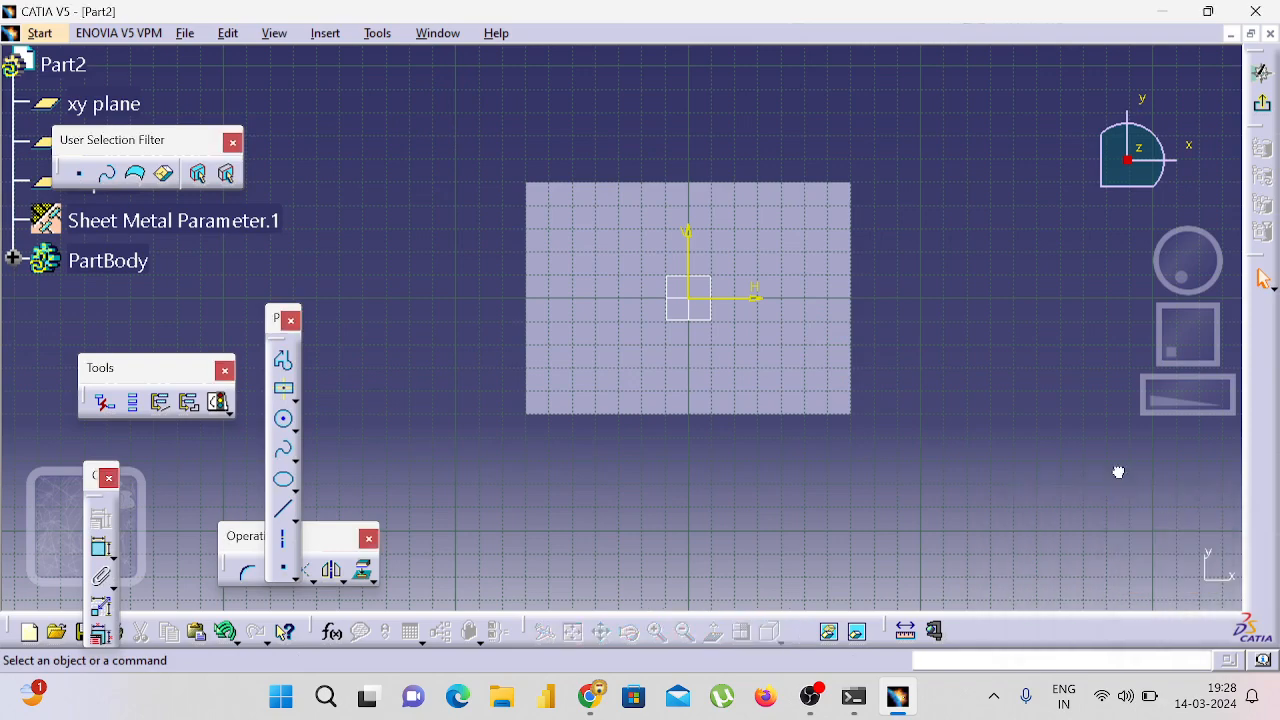
Step: Create a new document of type Part
{"action": "left_click", "coordinate": [185, 33]}
{"action": "left_click", "coordinate": [198, 54]}
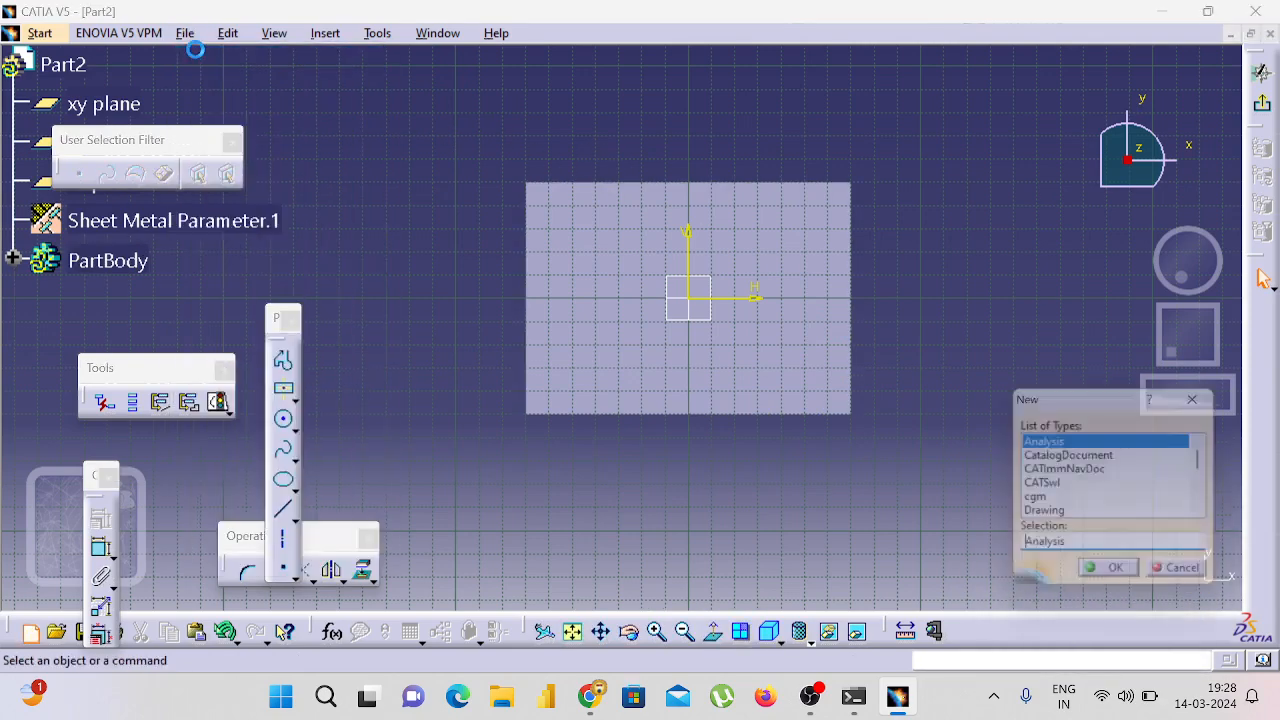
{"action": "type", "text": "Part"}
{"action": "key", "text": "Return"}
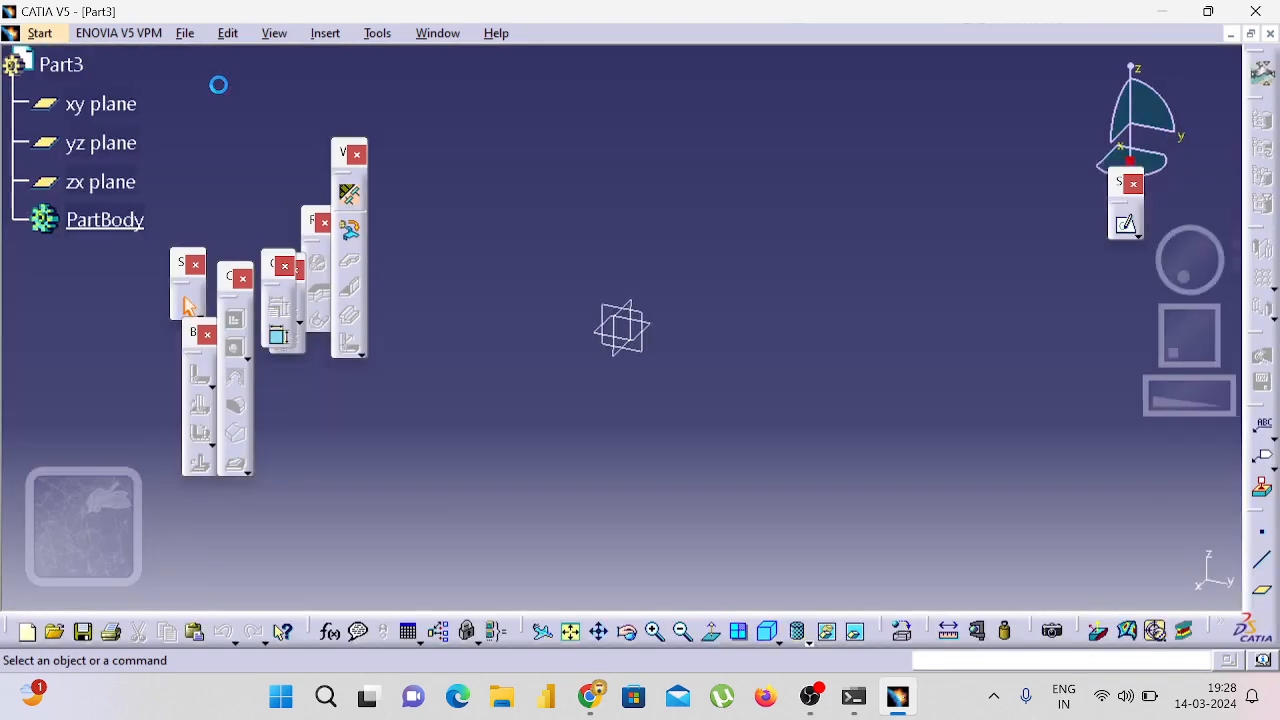
Step: Define the new part's sheet metal parameters with 2 mm thickness and 4 mm default bend radius
{"action": "left_click", "coordinate": [118, 105]}
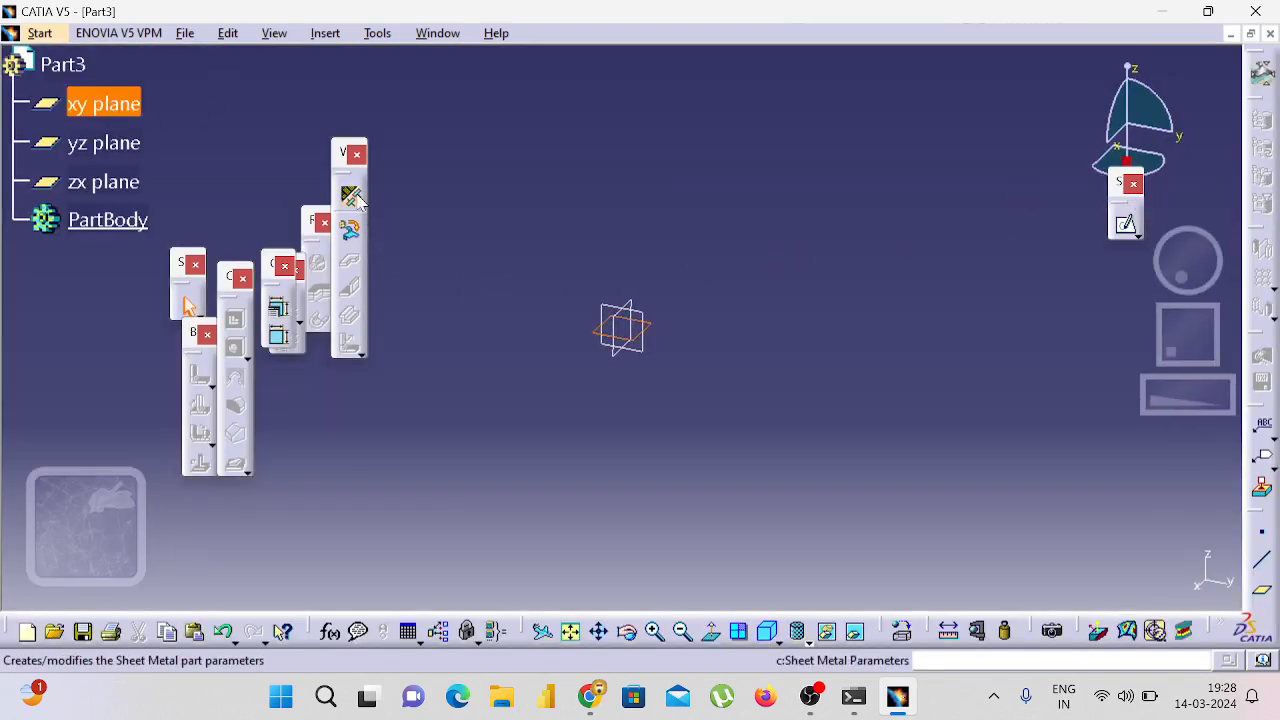
{"action": "left_click", "coordinate": [187, 305]}
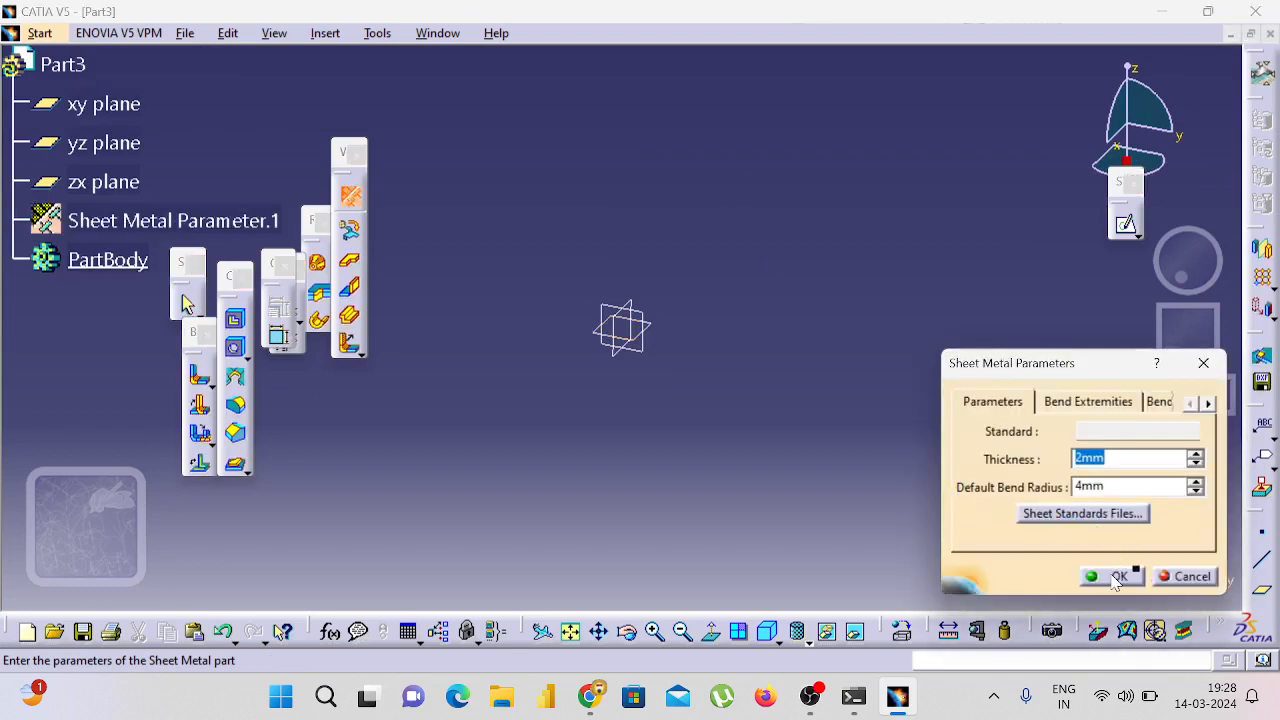
{"action": "left_click", "coordinate": [1115, 578]}
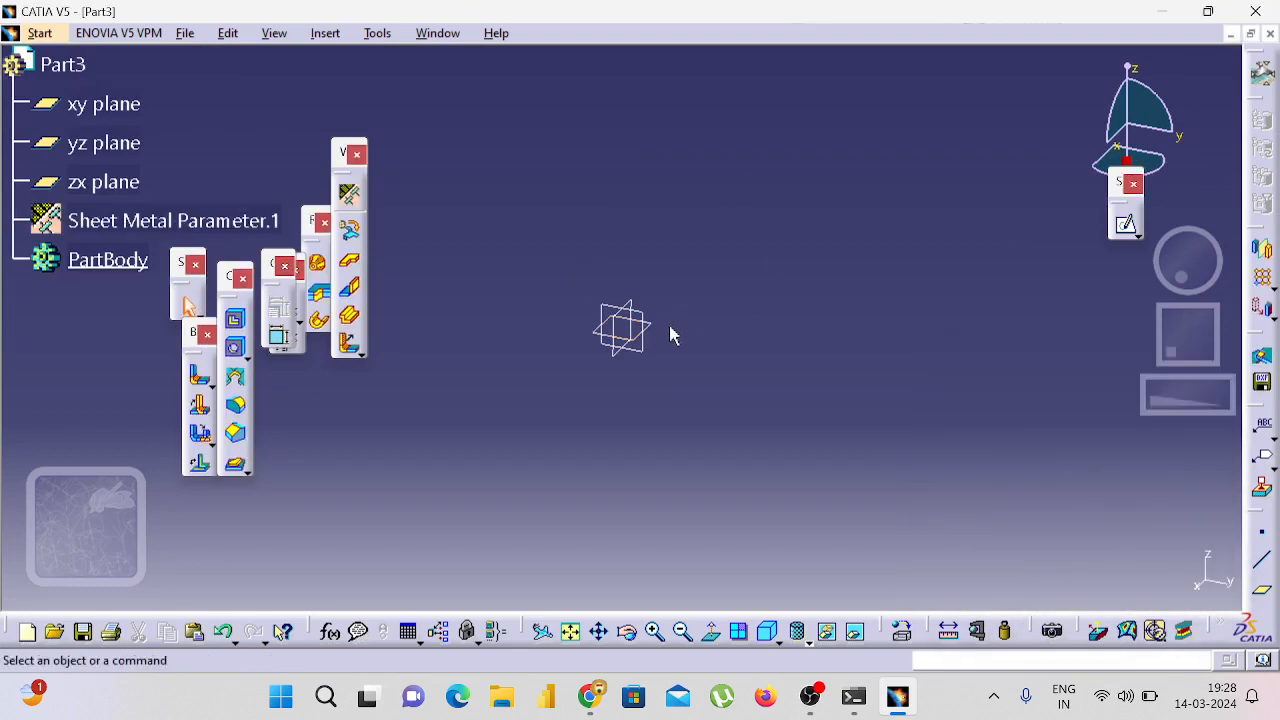
Step: Sketch a centered rectangle around the origin on the xy plane and exit the sketch
{"action": "left_click", "coordinate": [663, 334]}
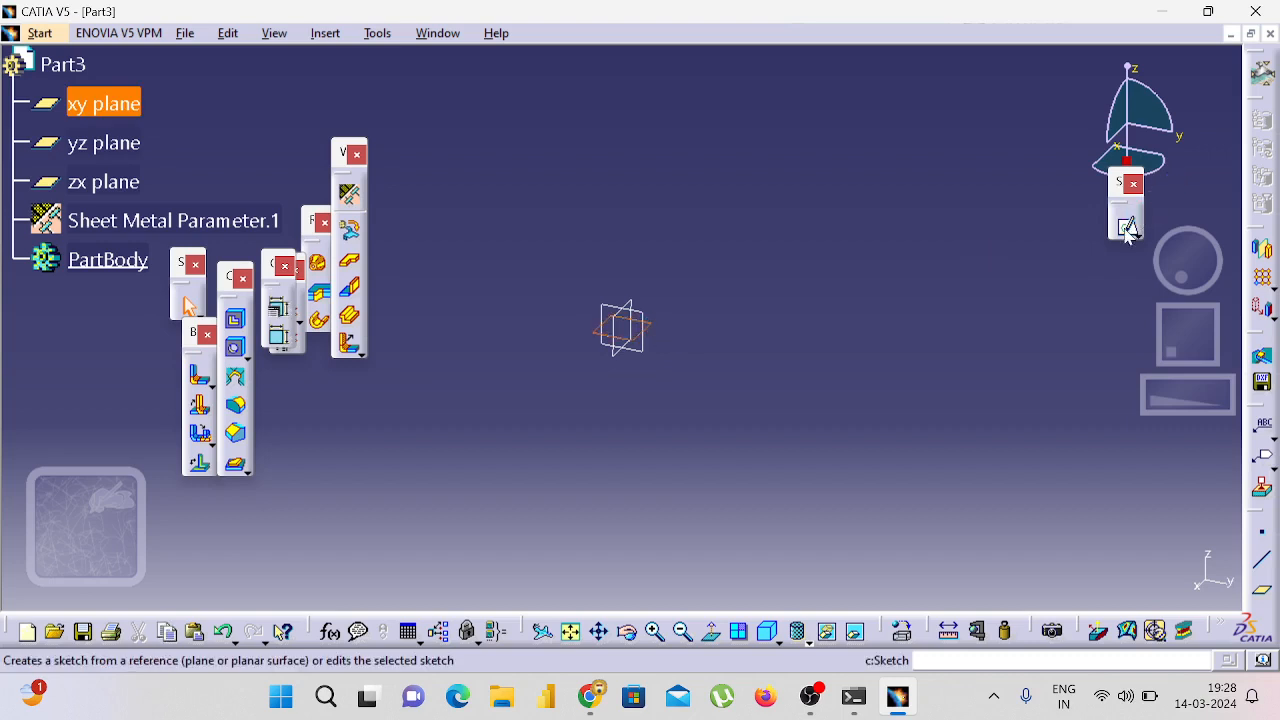
{"action": "left_click", "coordinate": [1126, 229]}
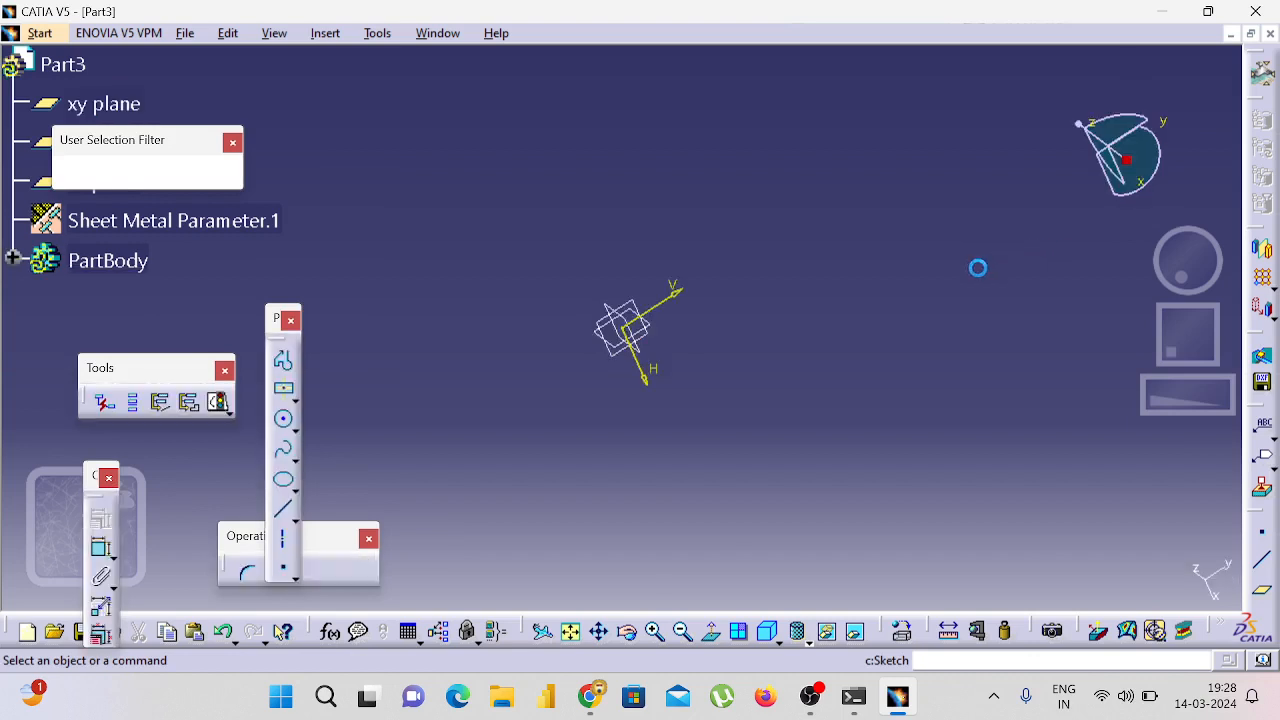
{"action": "left_click", "coordinate": [288, 394]}
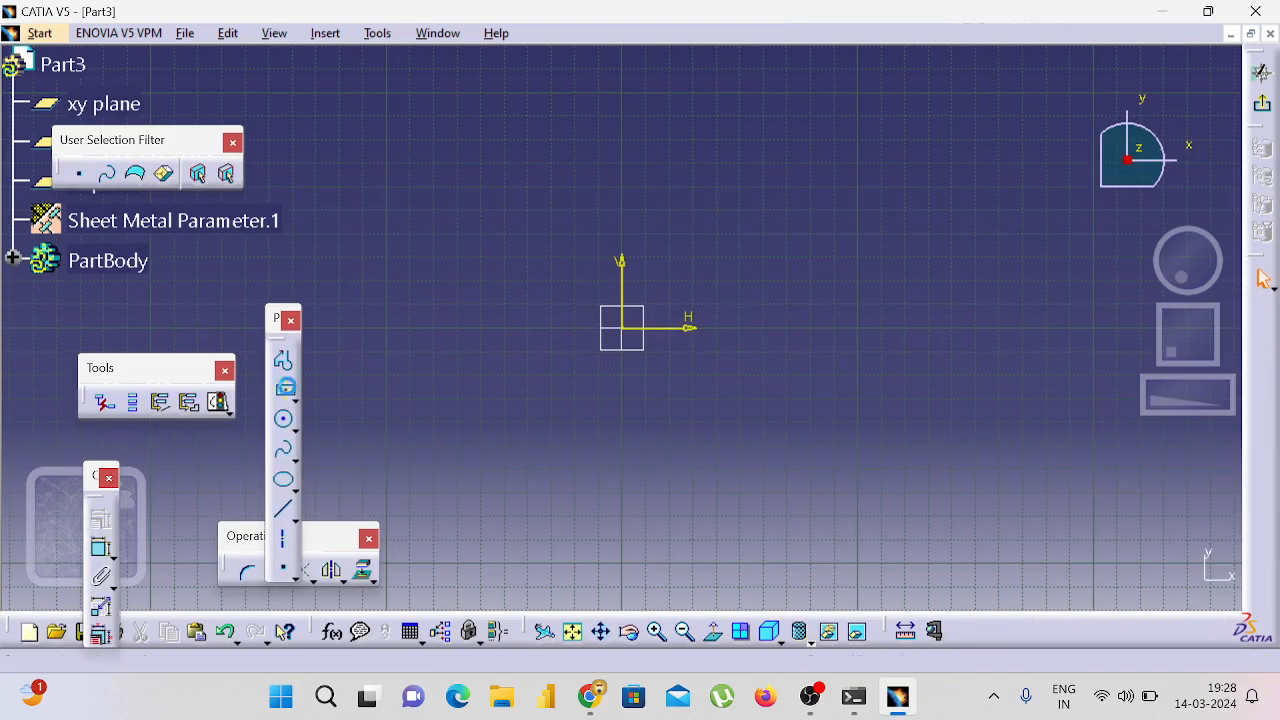
{"action": "left_click", "coordinate": [621, 327]}
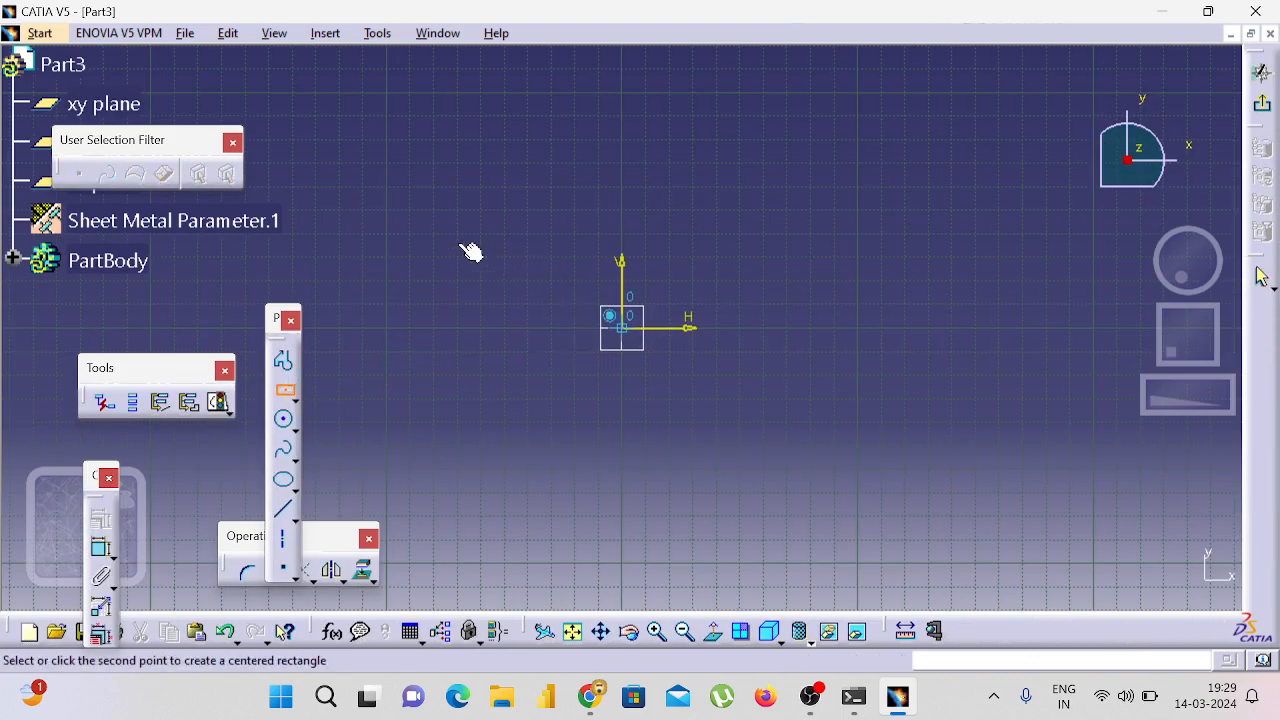
{"action": "left_click", "coordinate": [410, 187]}
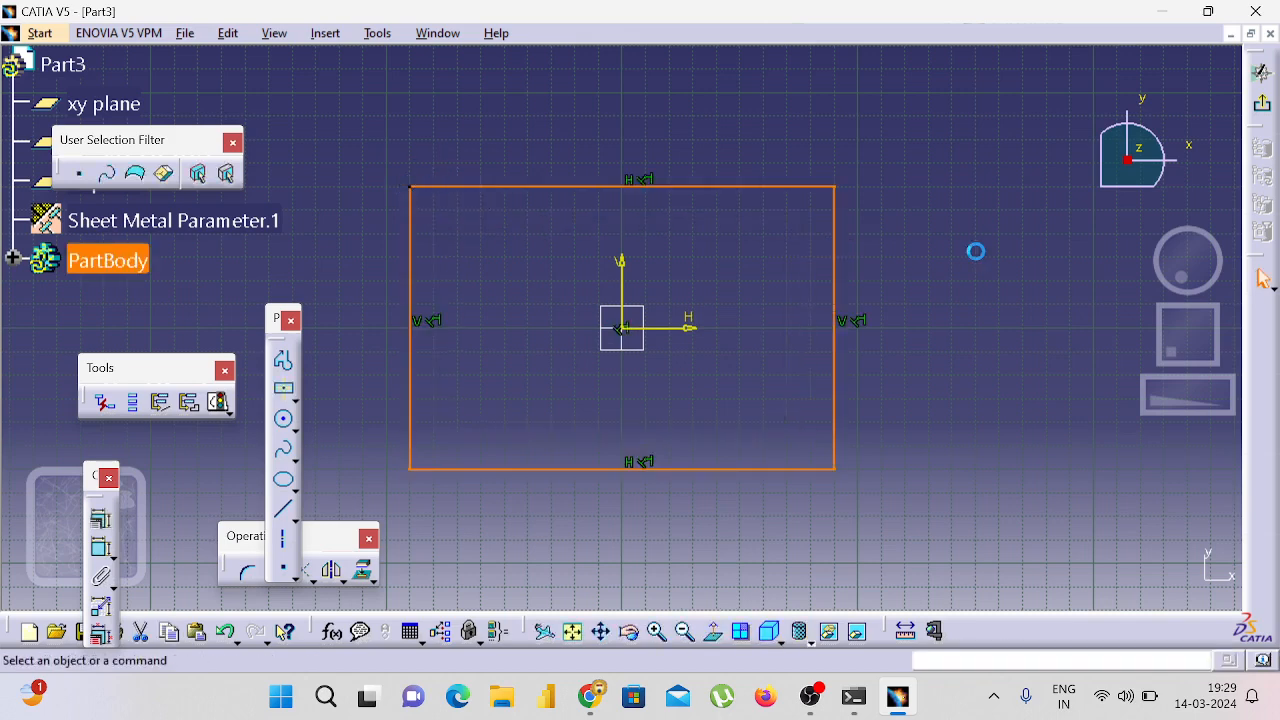
{"action": "left_click", "coordinate": [1040, 225]}
{"action": "left_click", "coordinate": [1265, 107]}
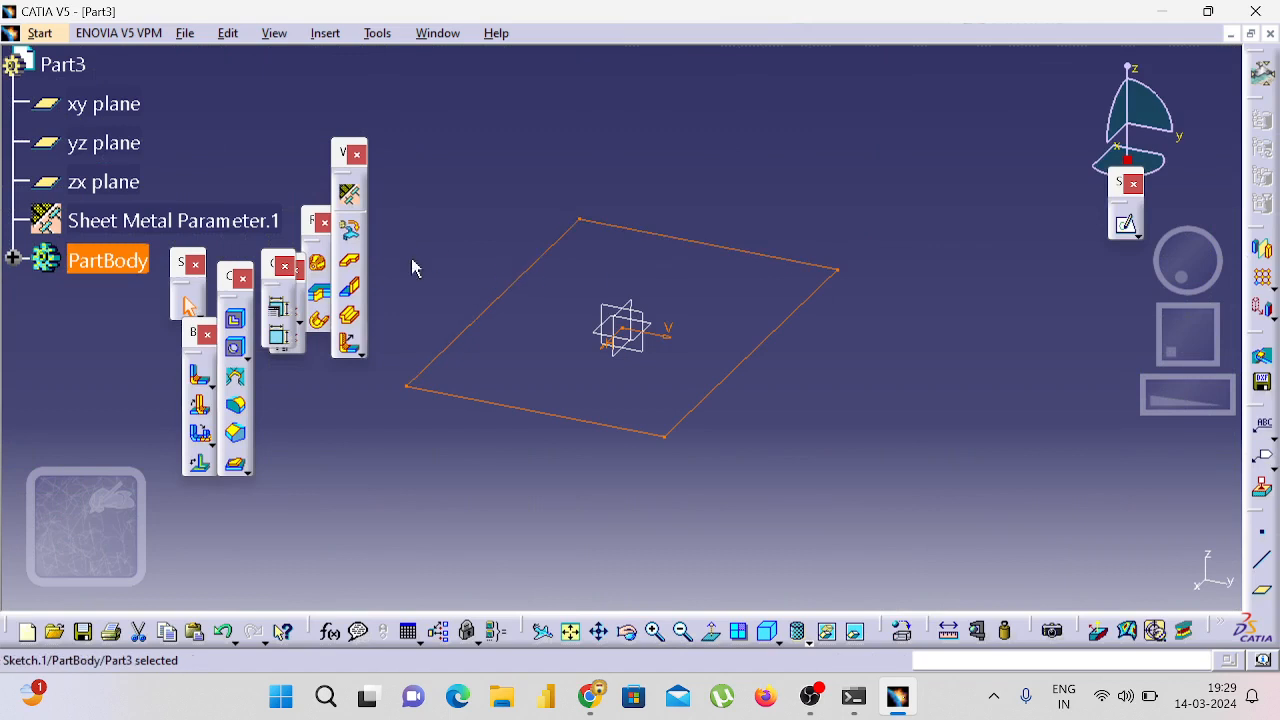
Step: Create a sheet metal Wall from the rectangular sketch
{"action": "left_click", "coordinate": [358, 263]}
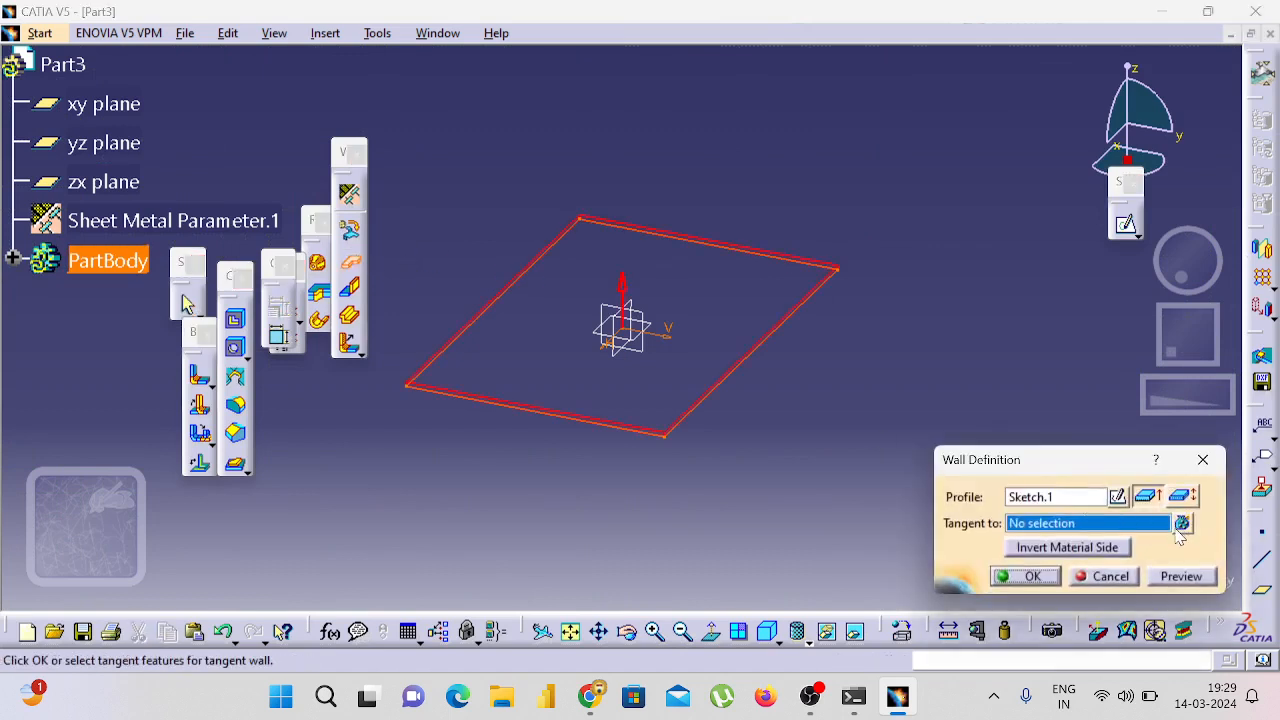
{"action": "left_click", "coordinate": [1027, 577]}
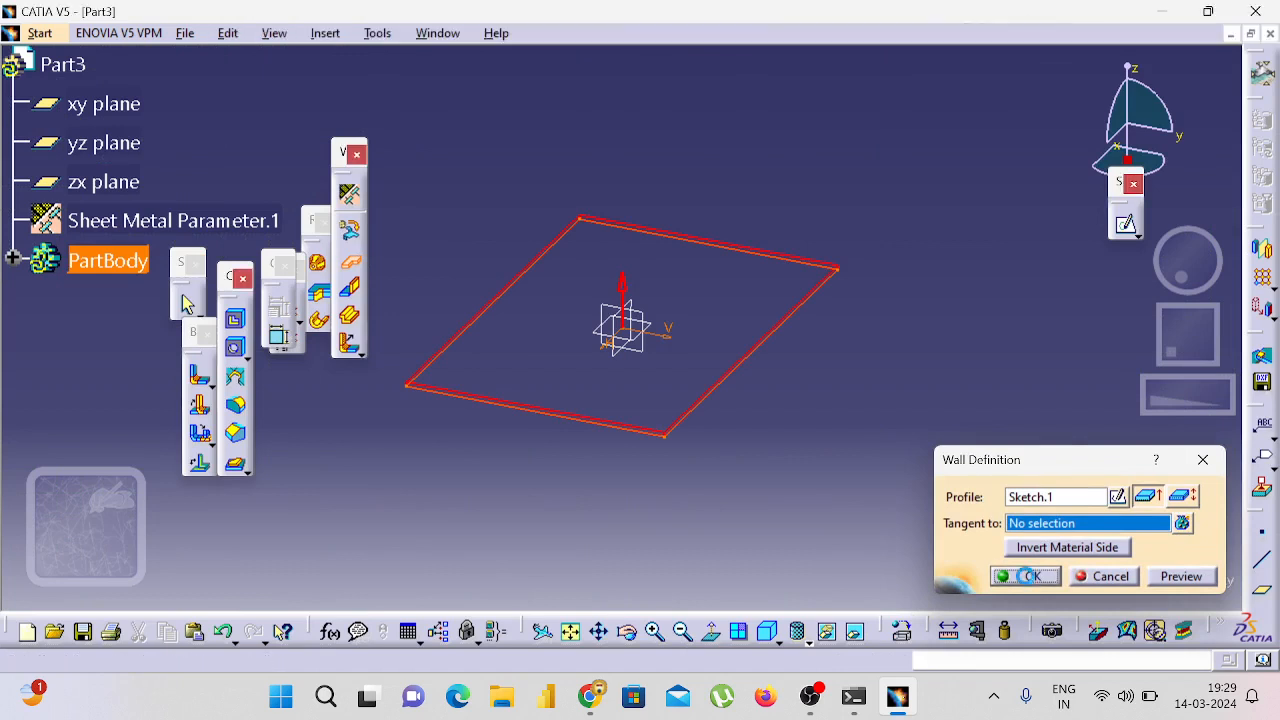
{"action": "left_click", "coordinate": [1000, 462]}
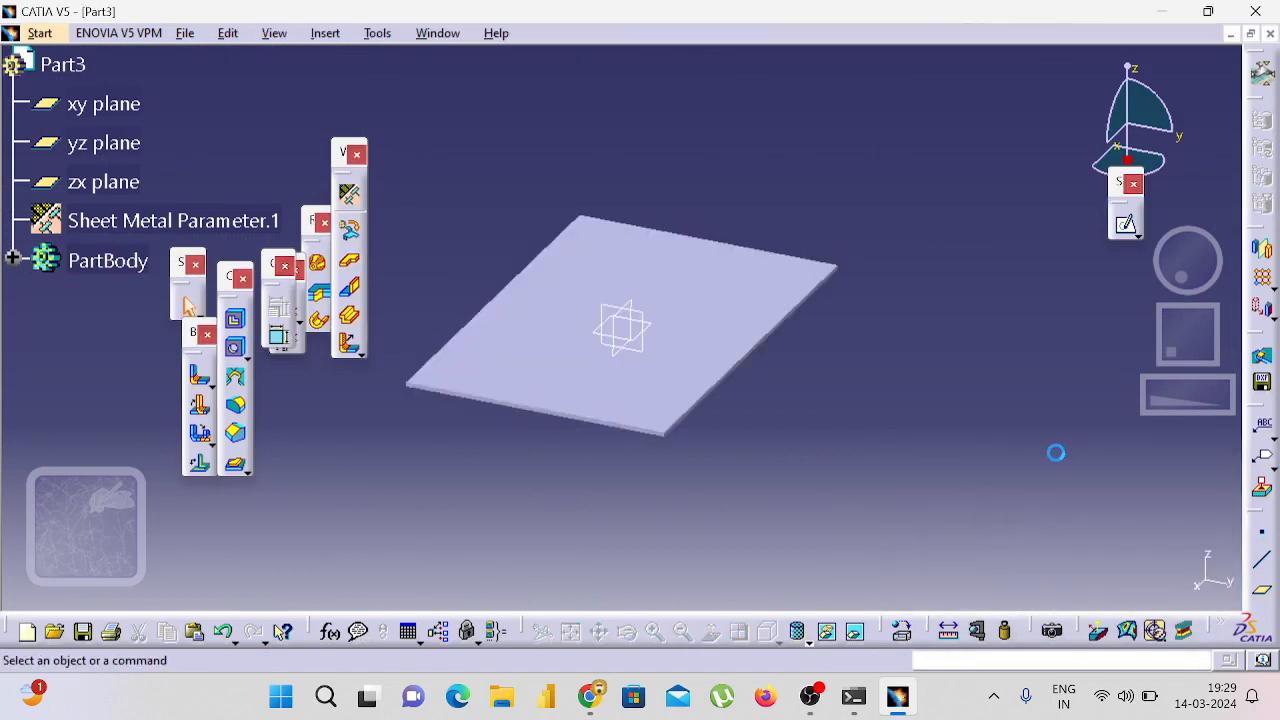
Step: Sketch a circle centered on the origin on the wall's upper face and exit the sketch
{"action": "left_click", "coordinate": [694, 311]}
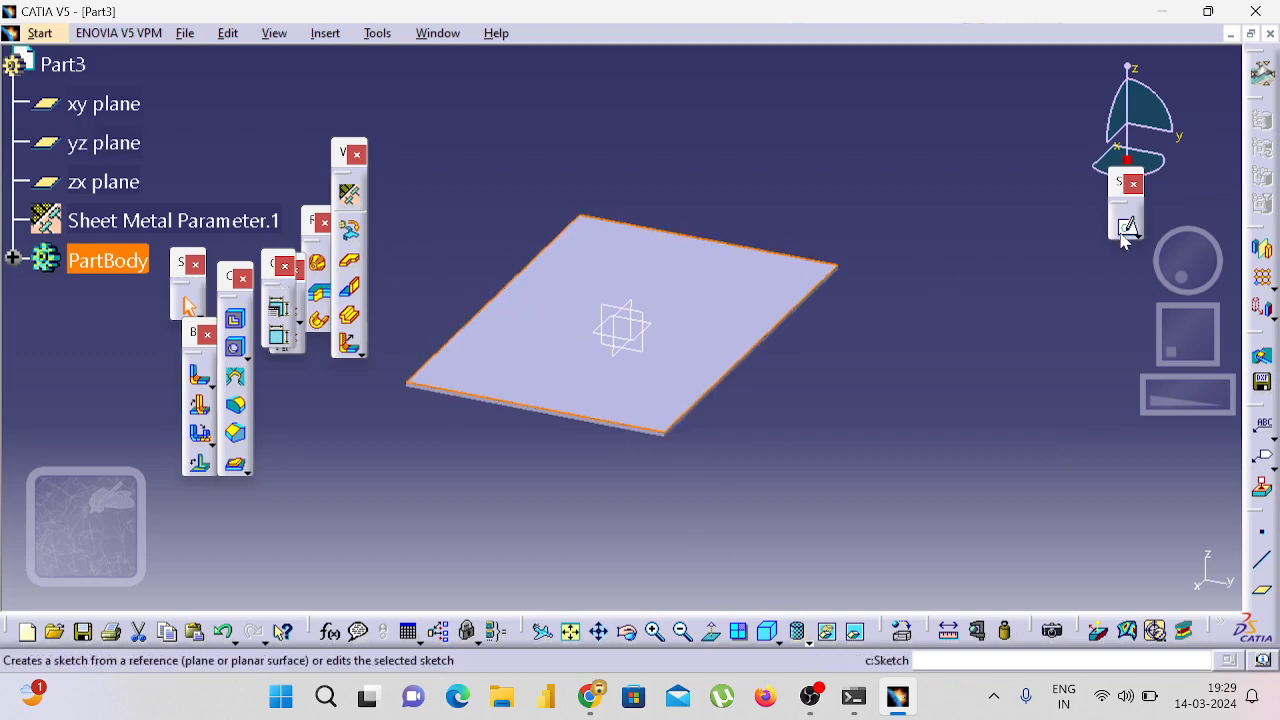
{"action": "left_click", "coordinate": [1122, 226]}
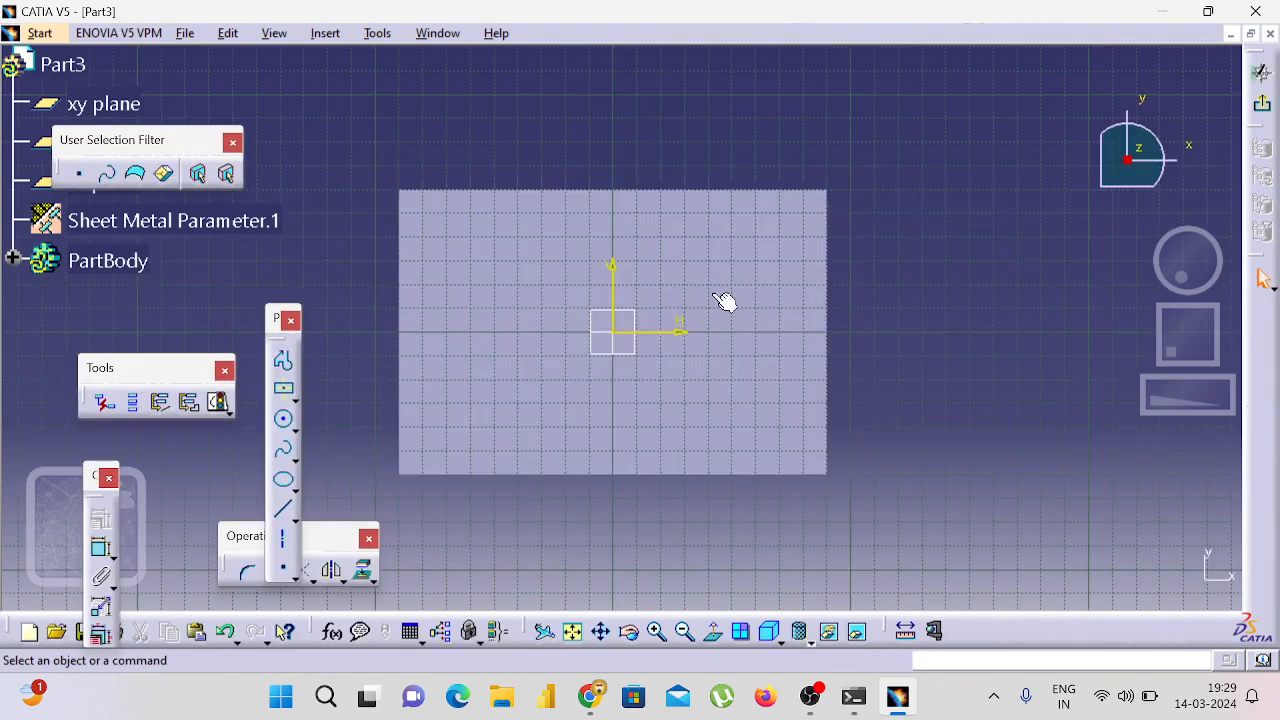
{"action": "left_click", "coordinate": [285, 426]}
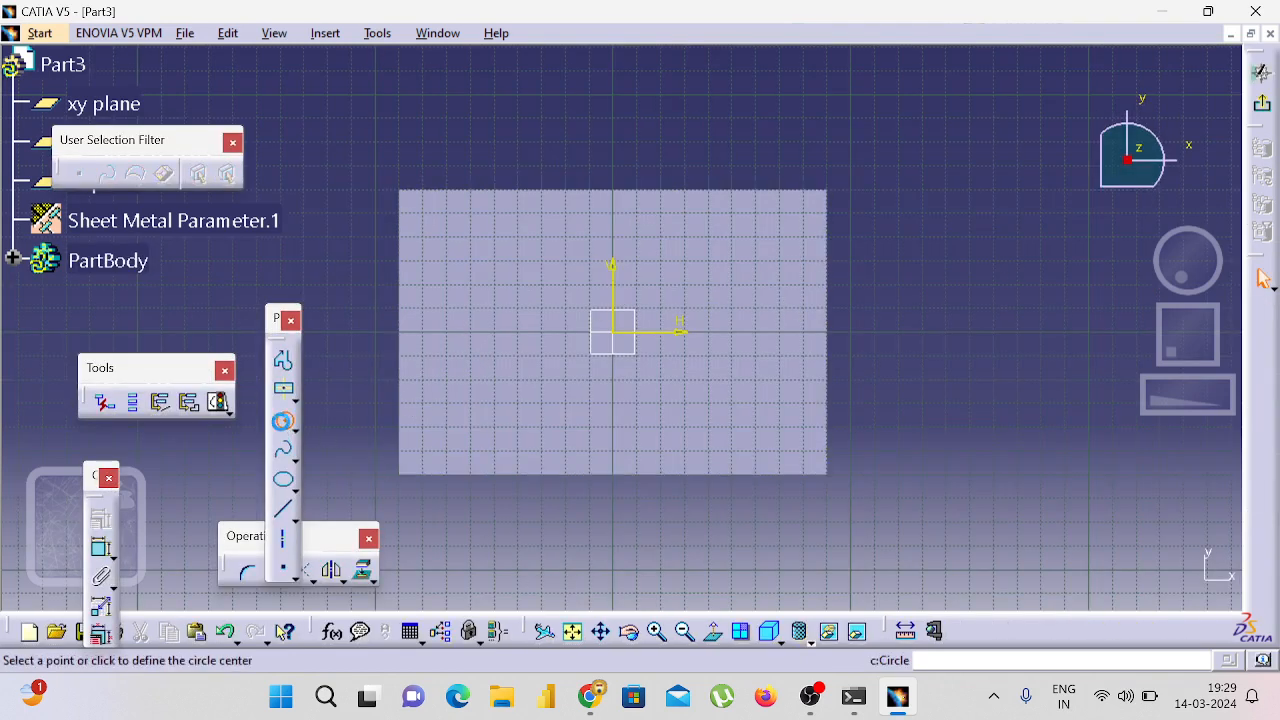
{"action": "left_click", "coordinate": [613, 329]}
{"action": "left_click", "coordinate": [560, 291]}
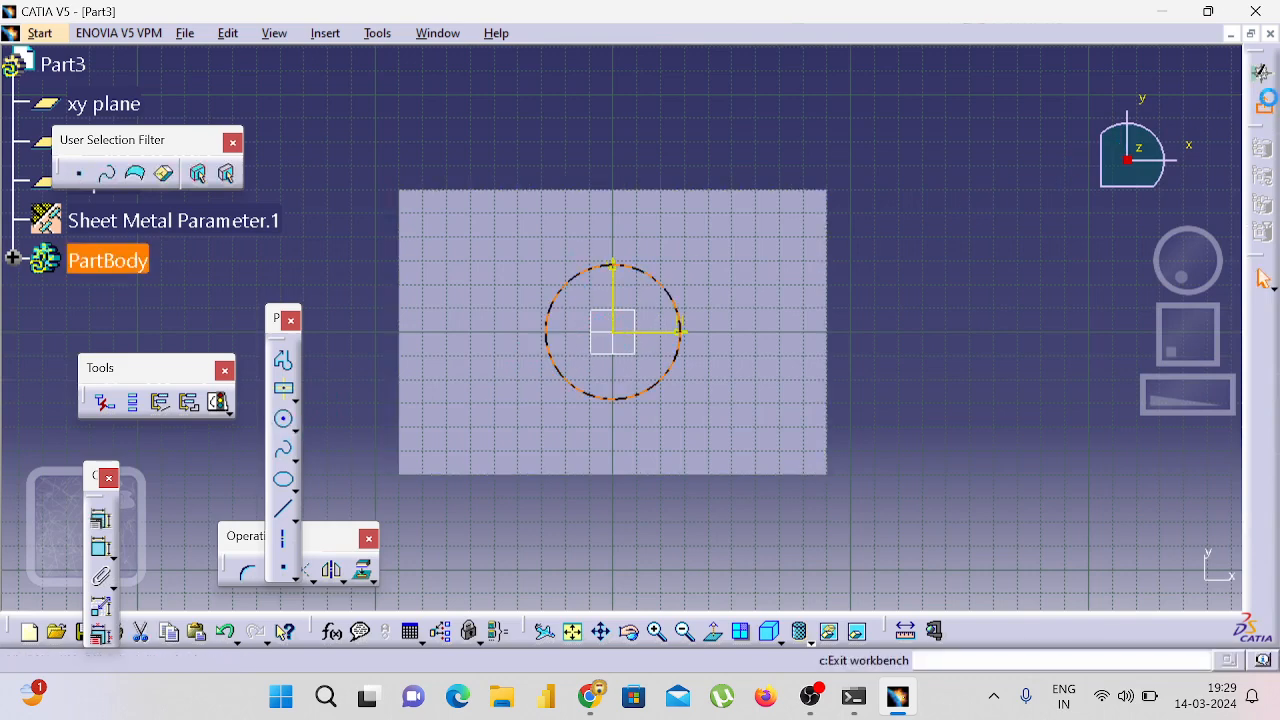
{"action": "left_click", "coordinate": [1263, 279]}
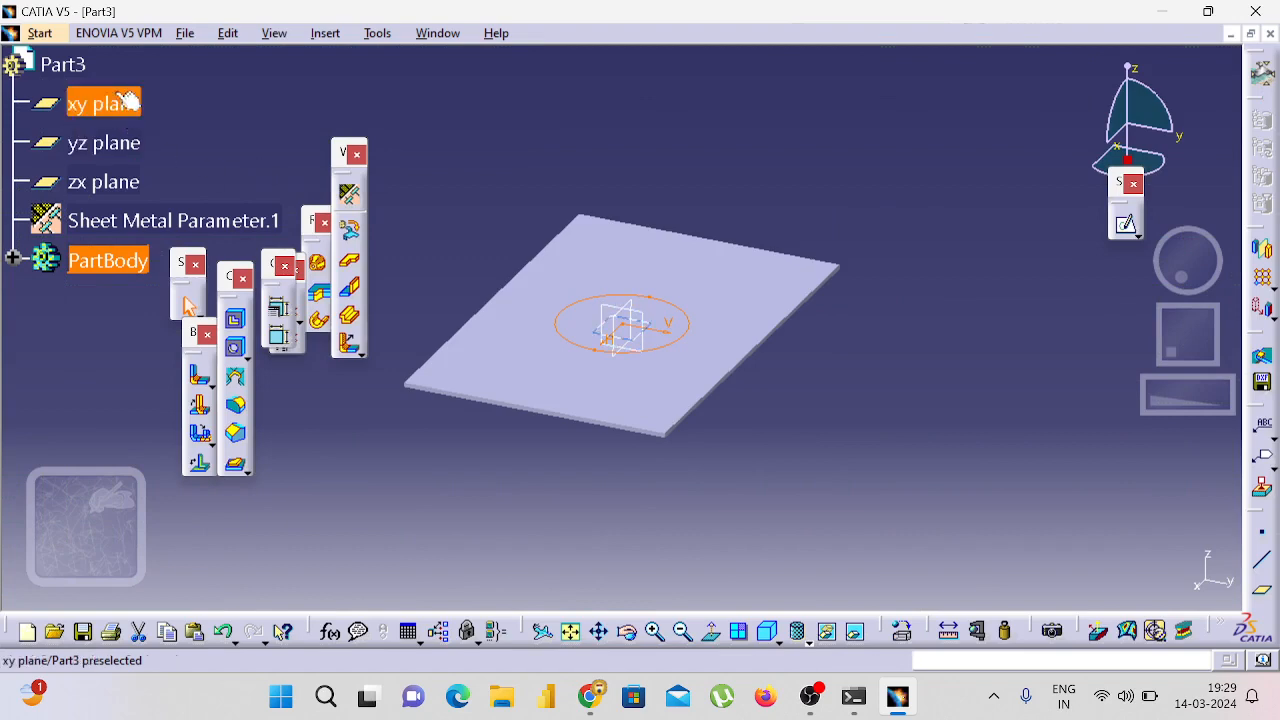
Step: Switch from sheet metal to the Part Design workbench and clear the circle sketch's selection
{"action": "left_click", "coordinate": [45, 33]}
{"action": "mouse_move", "coordinate": [152, 82]}
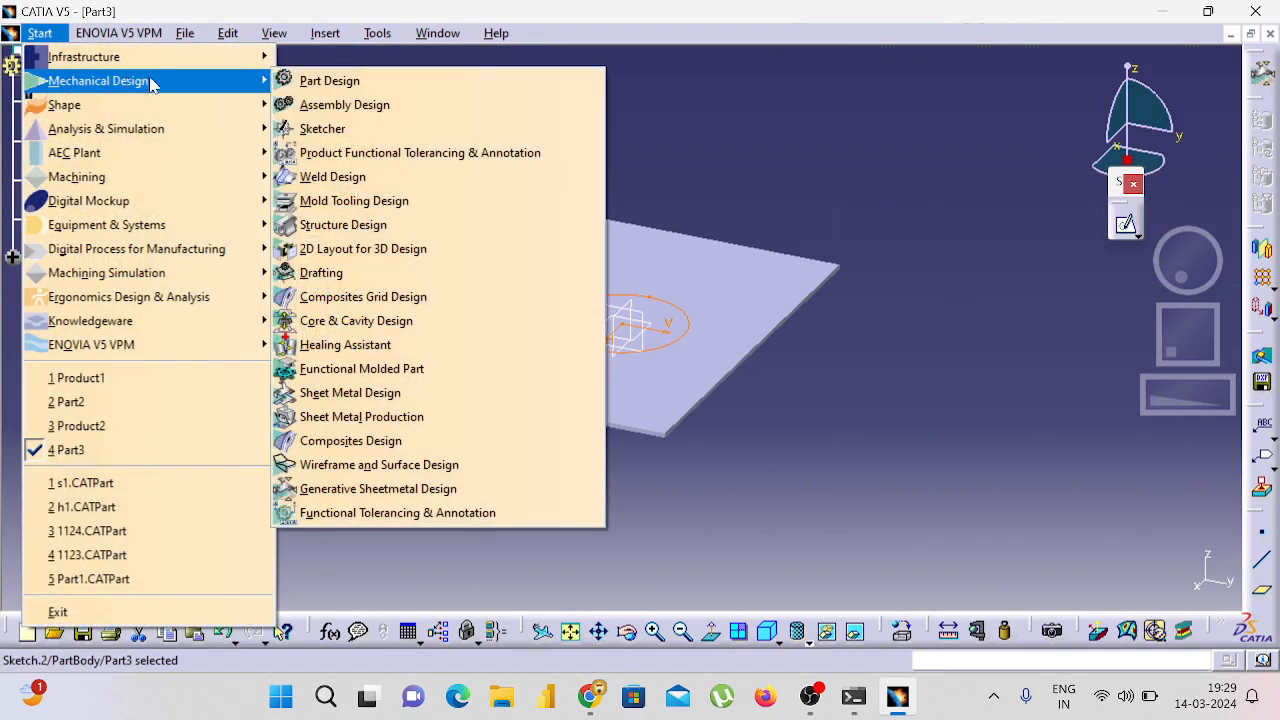
{"action": "left_click", "coordinate": [345, 85]}
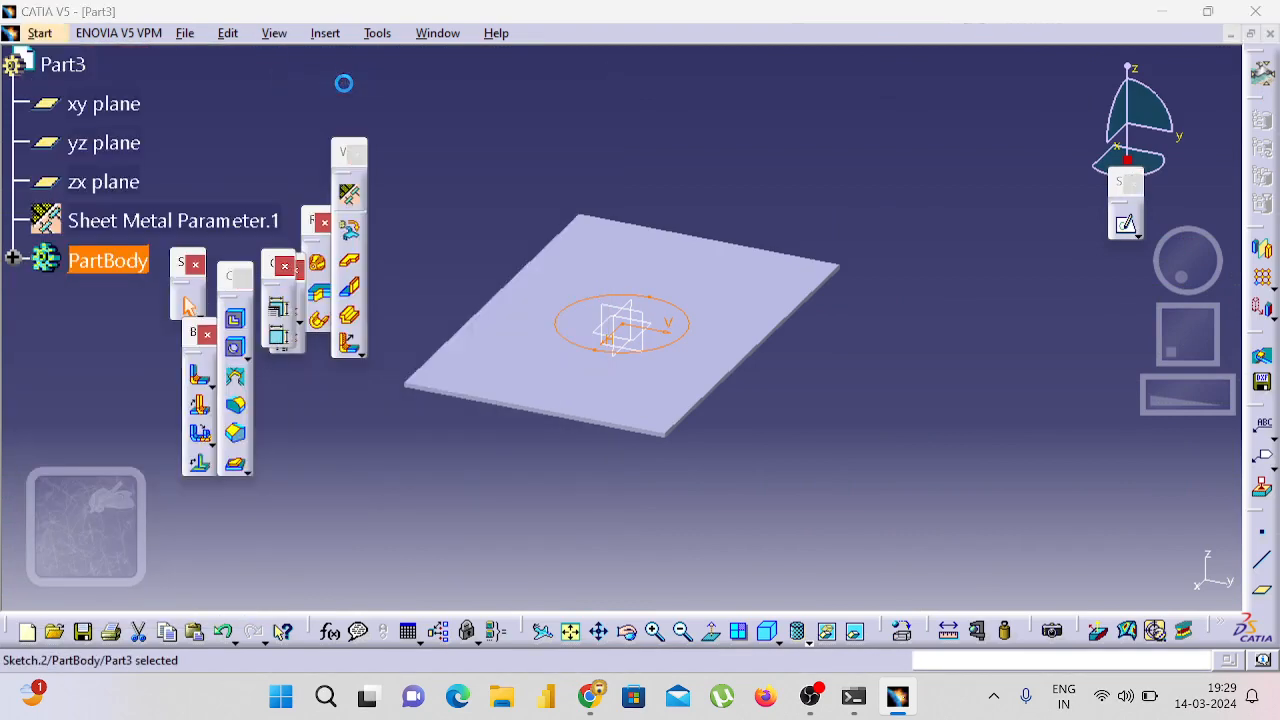
{"action": "left_click", "coordinate": [768, 400]}
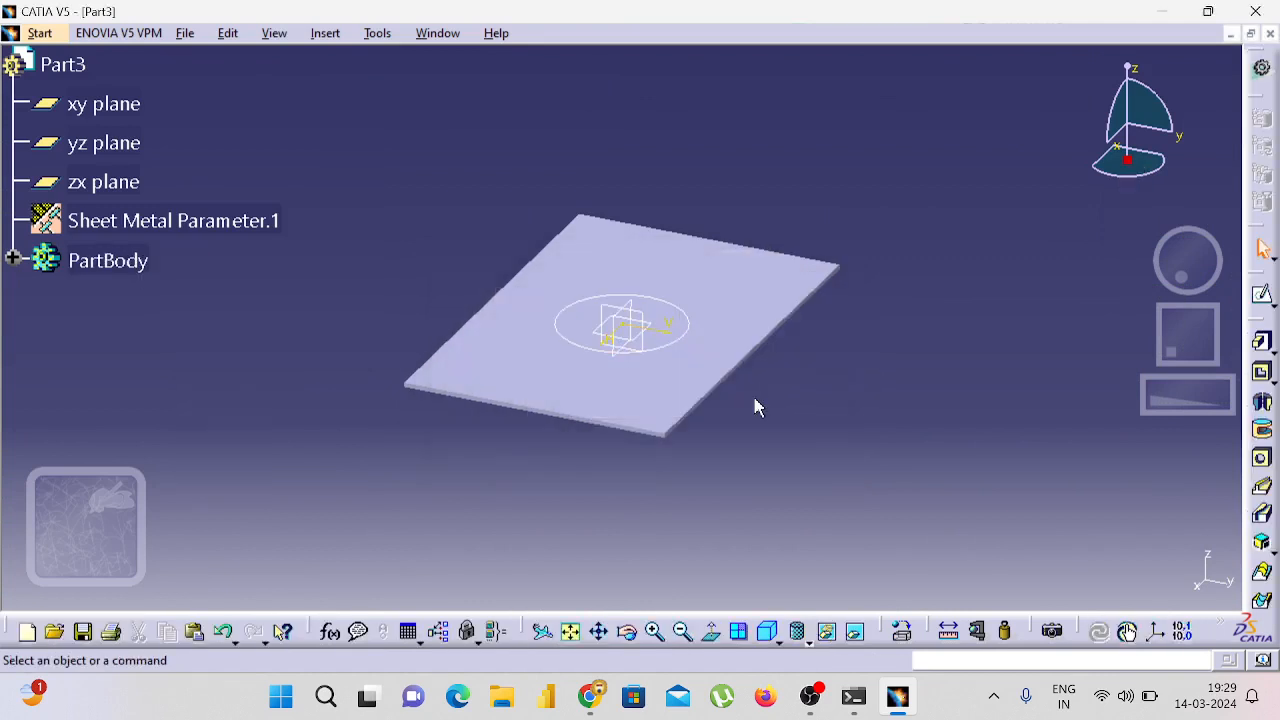
Step: Pad the circle sketch with a length of 53 mm and mirrored extent, forming a cylinder through the wall
{"action": "left_click", "coordinate": [1261, 342]}
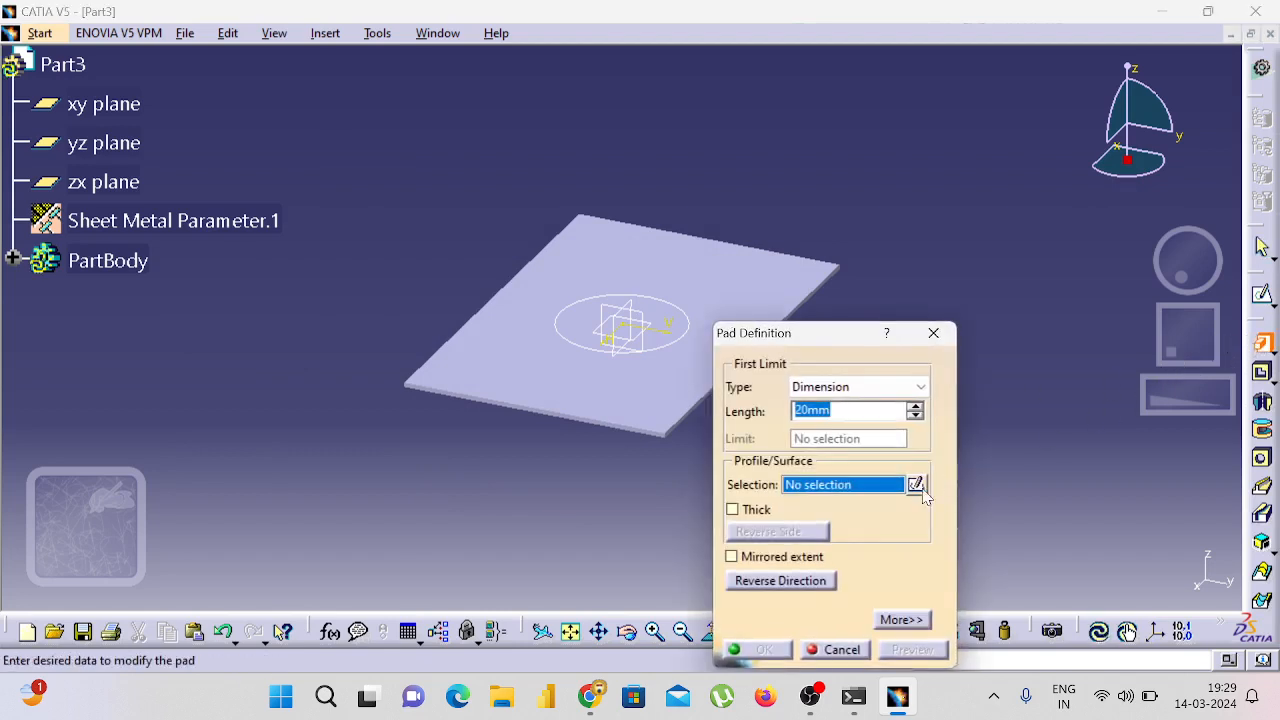
{"action": "left_click", "coordinate": [791, 560]}
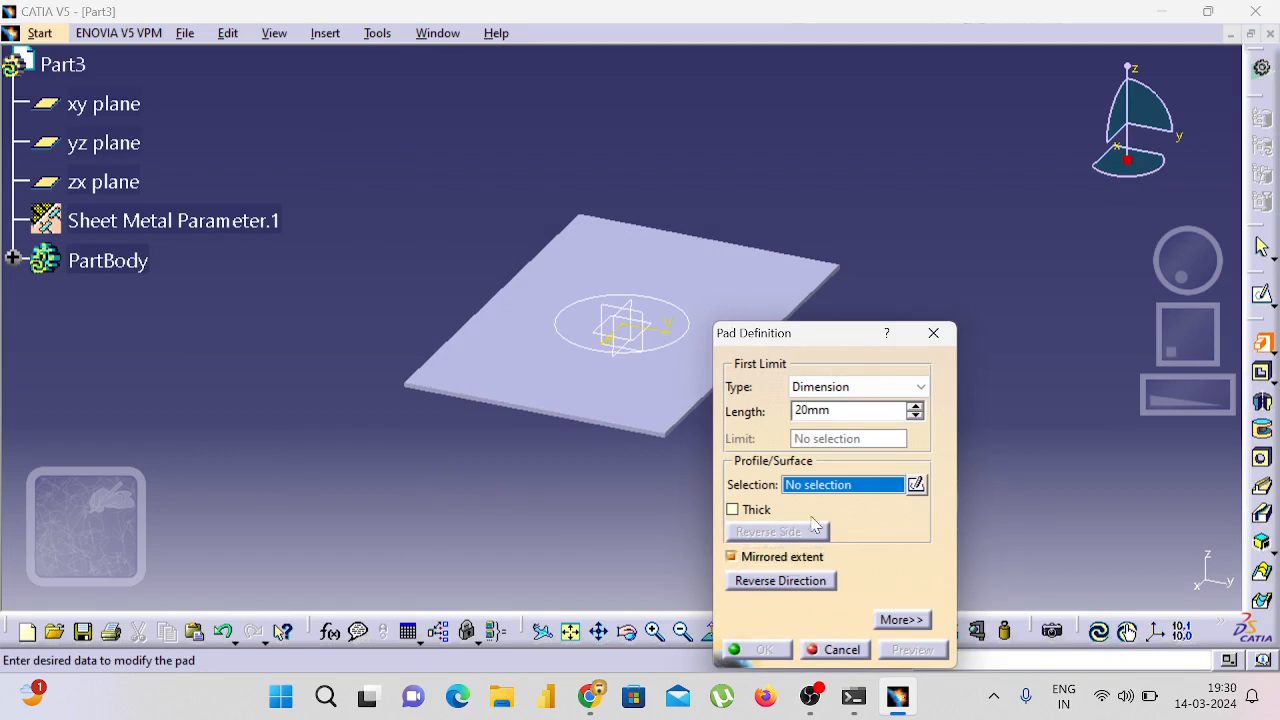
{"action": "left_click_drag", "start_coordinate": [914, 404], "coordinate": [915, 410]}
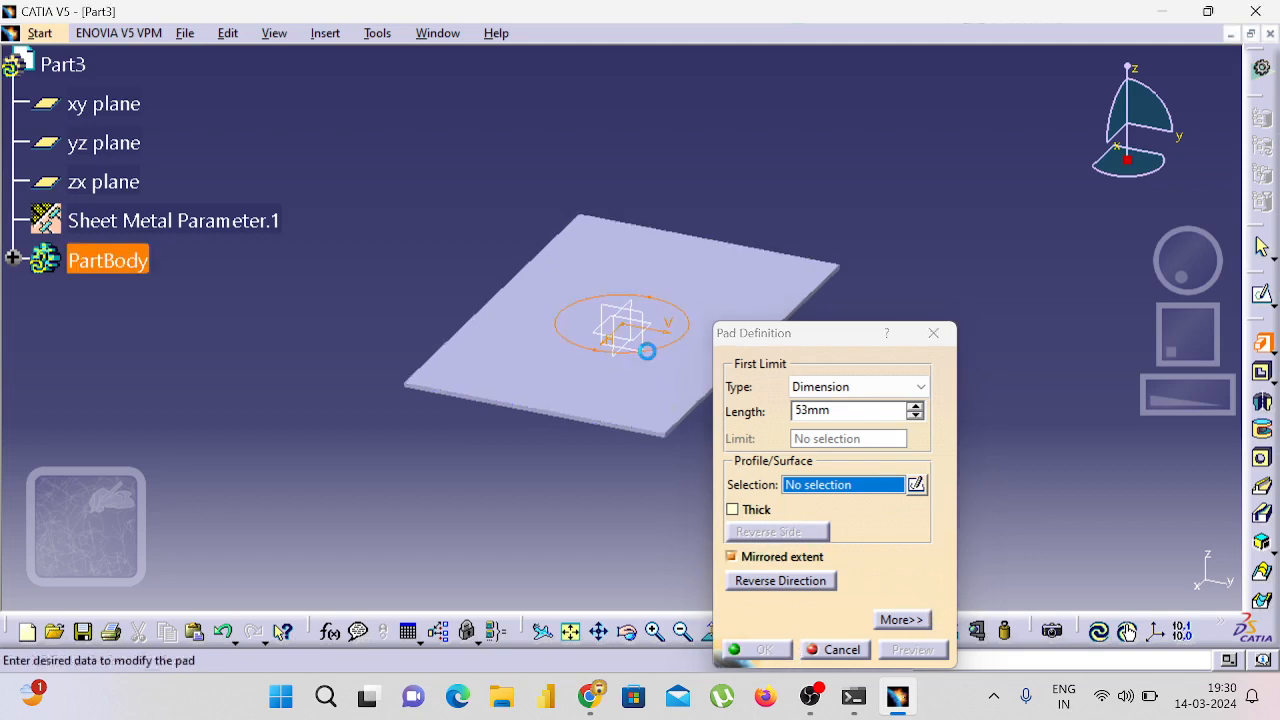
{"action": "left_click", "coordinate": [647, 350]}
{"action": "left_click", "coordinate": [766, 650]}
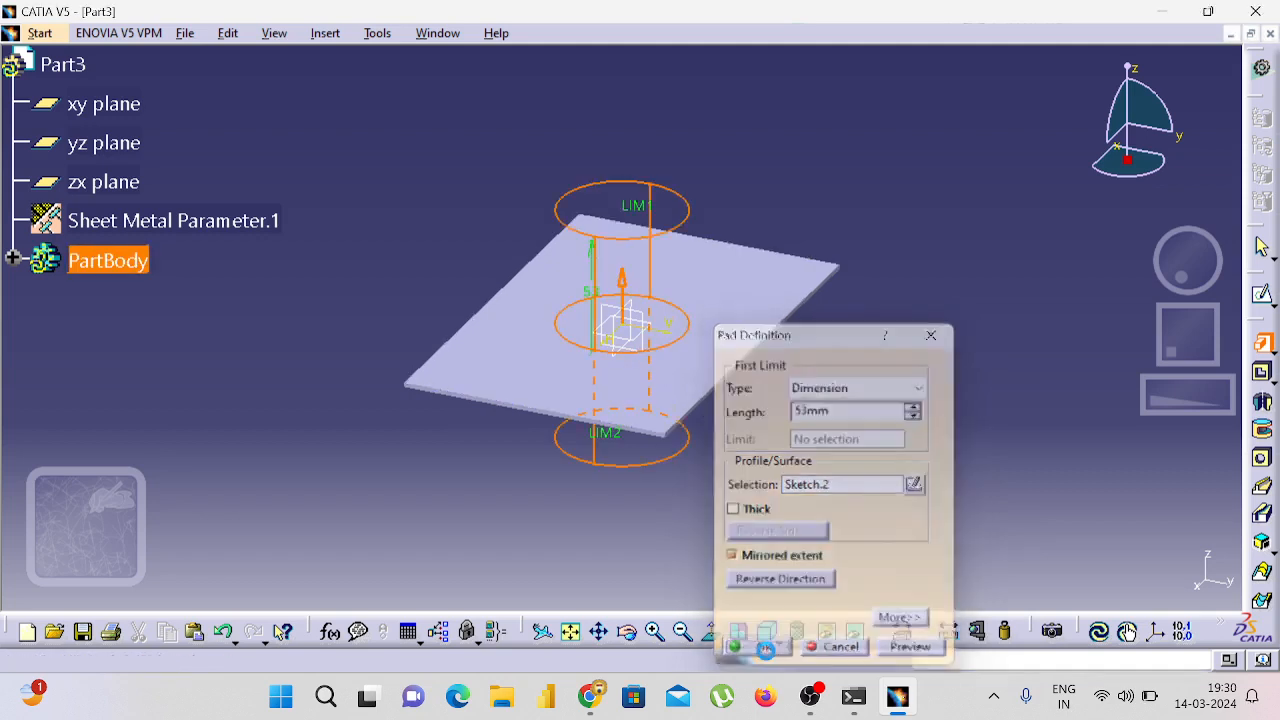
Step: Sketch a centered rectangle around the origin on the cylinder's upper face, larger than the circle, and exit the sketch
{"action": "left_click", "coordinate": [645, 208]}
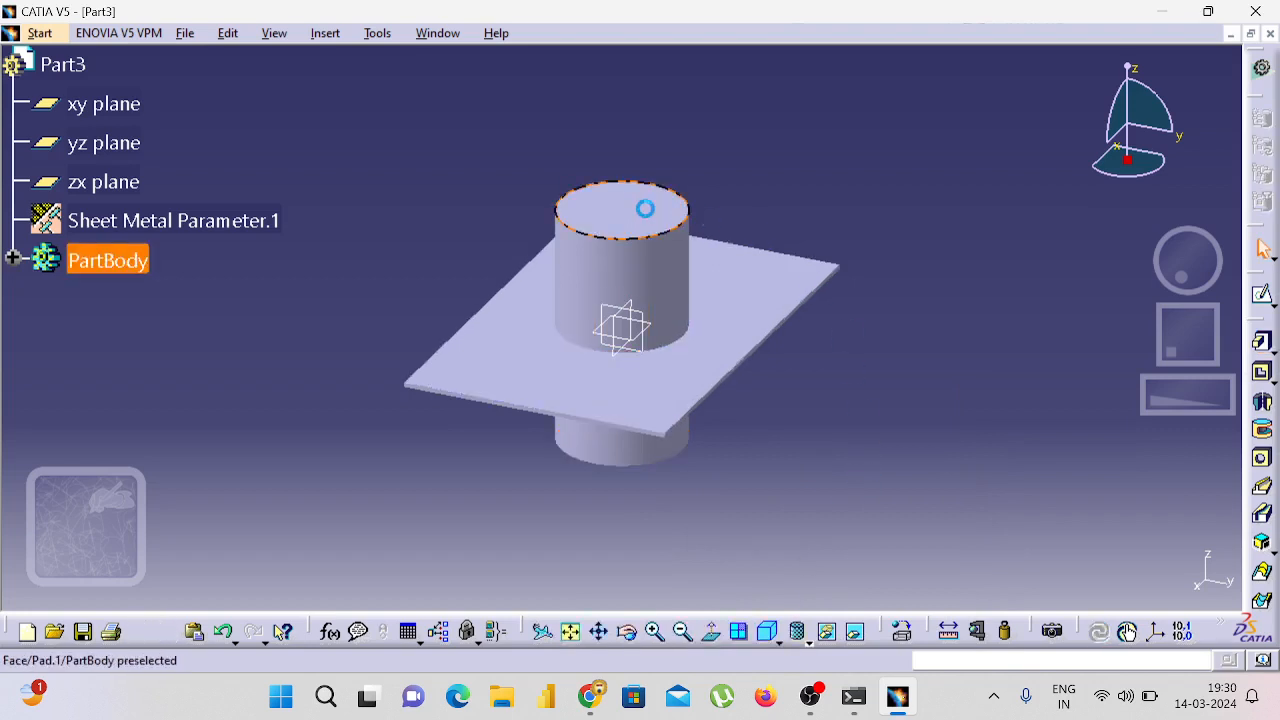
{"action": "left_click", "coordinate": [1251, 294]}
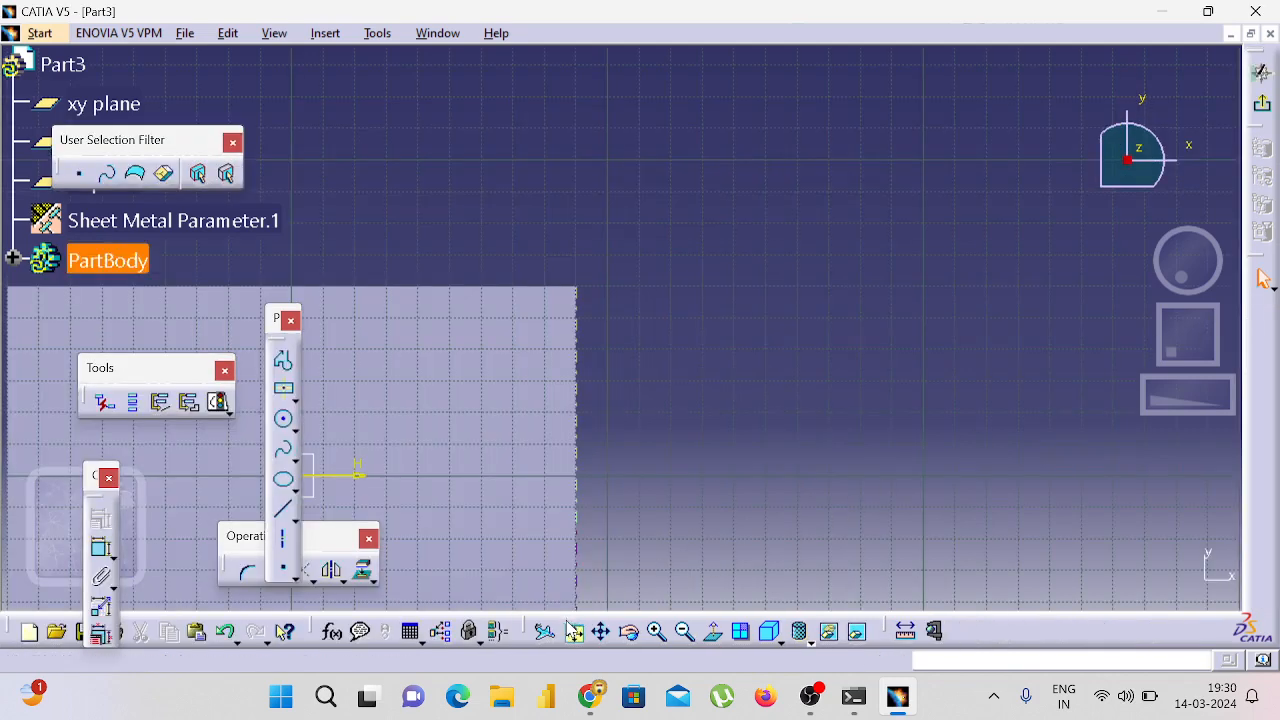
{"action": "left_click", "coordinate": [544, 631]}
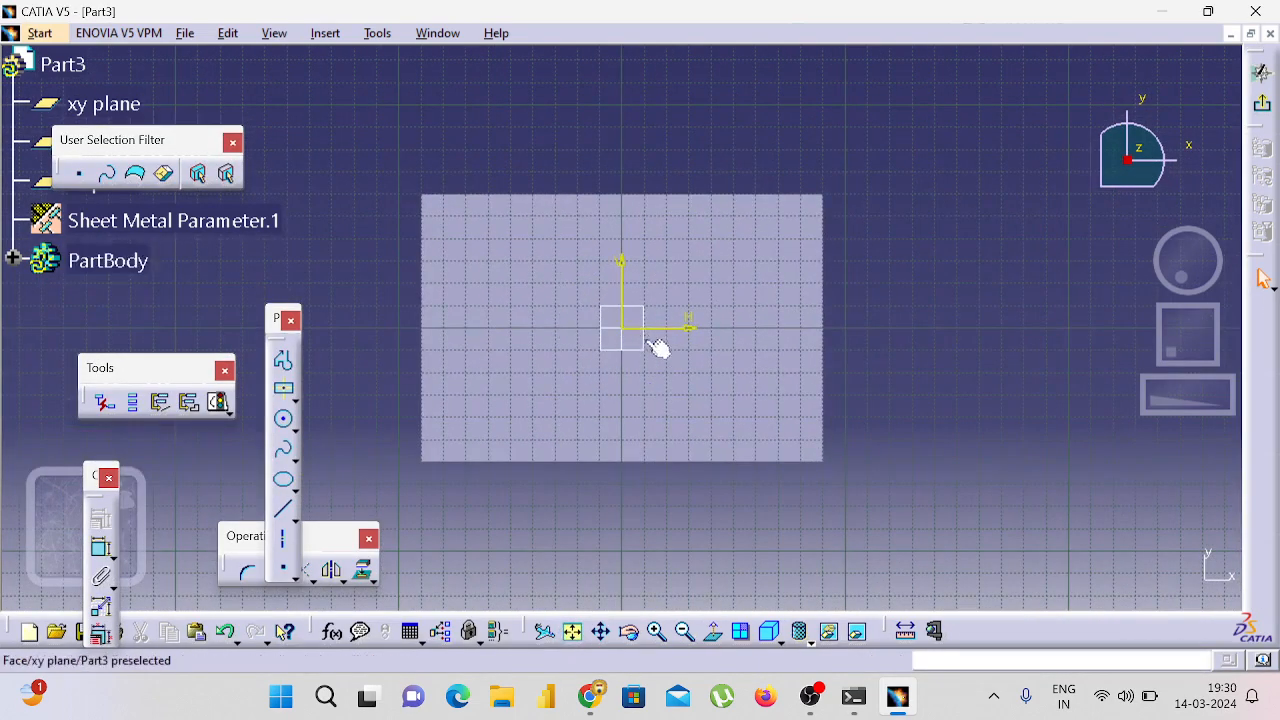
{"action": "left_click", "coordinate": [286, 392]}
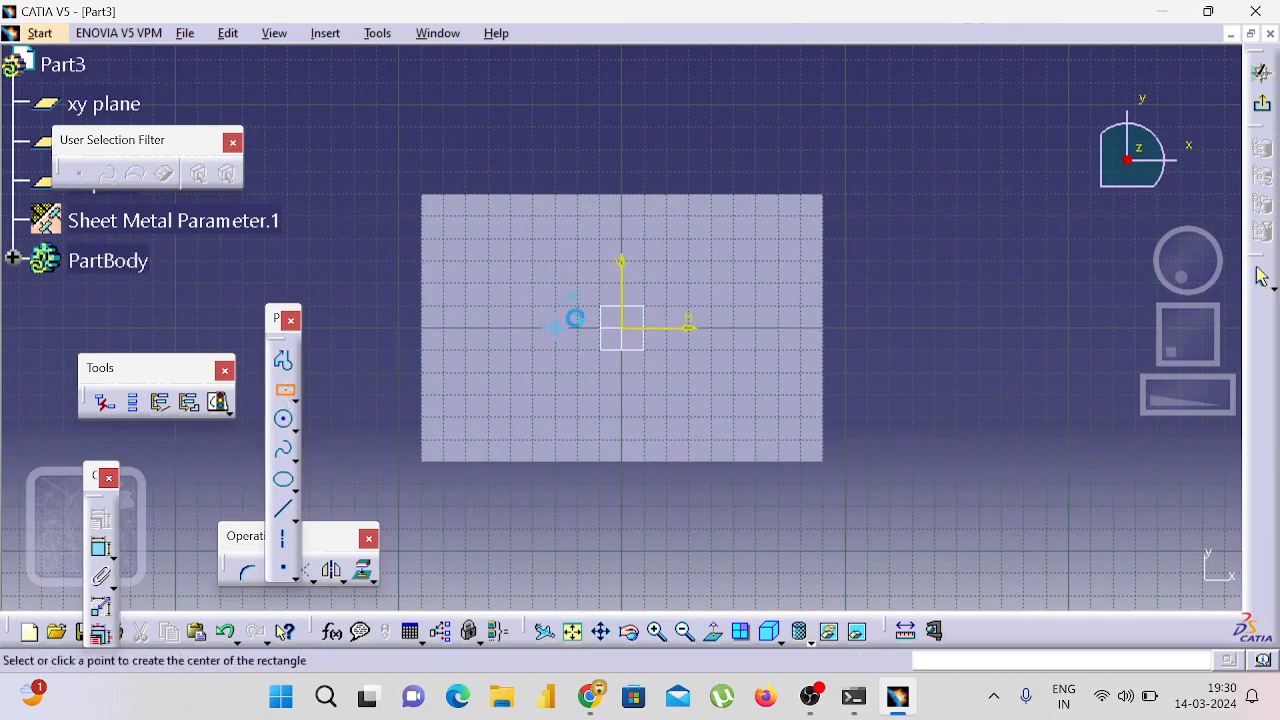
{"action": "left_click", "coordinate": [644, 337]}
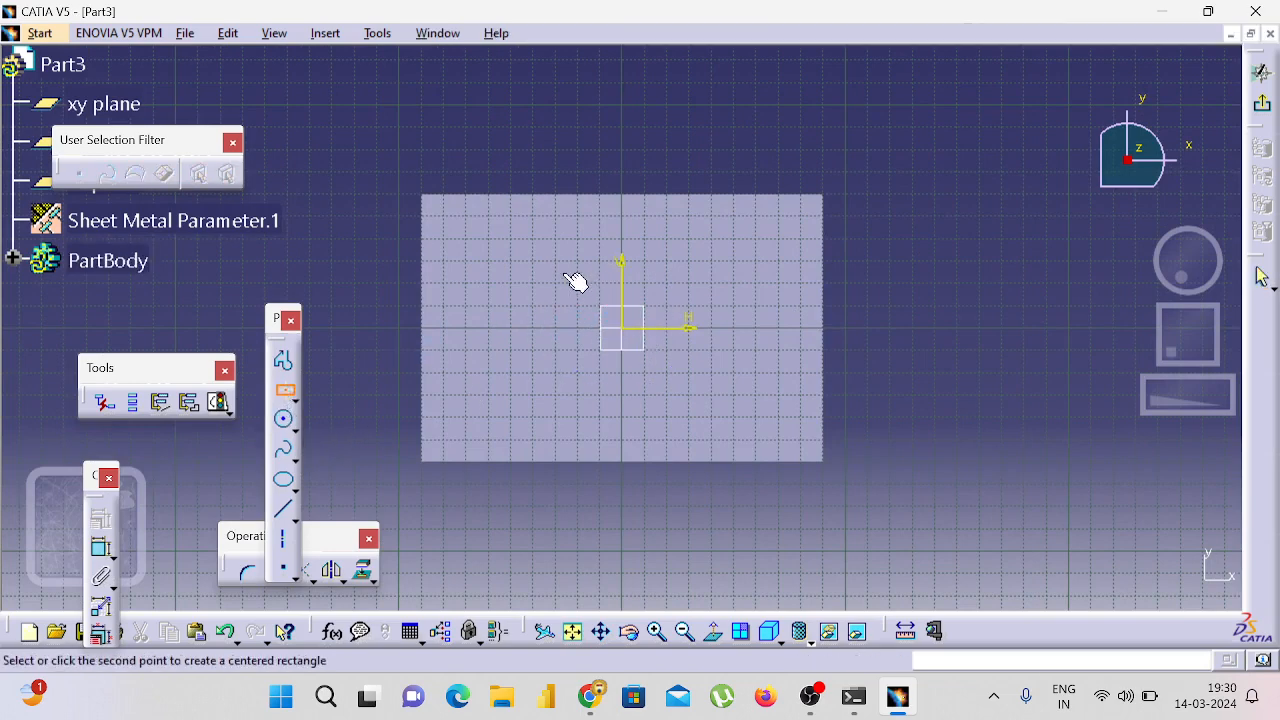
{"action": "left_click", "coordinate": [512, 218]}
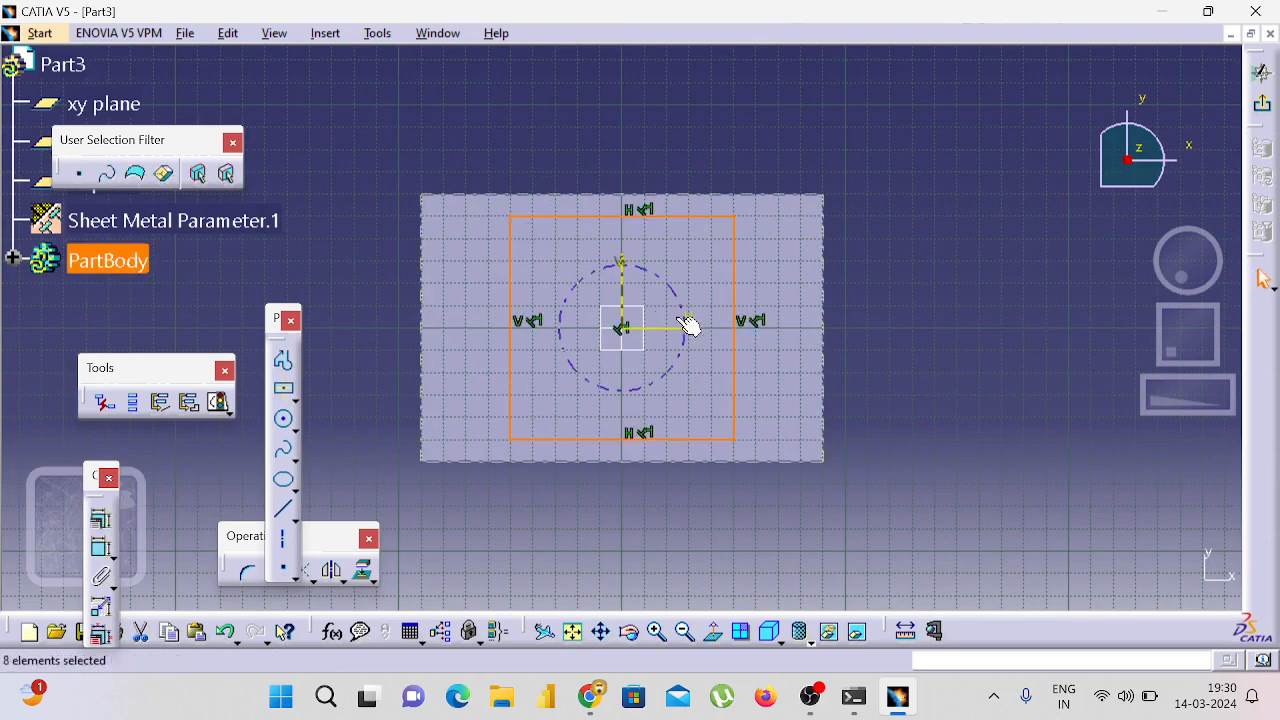
{"action": "left_click", "coordinate": [1258, 106]}
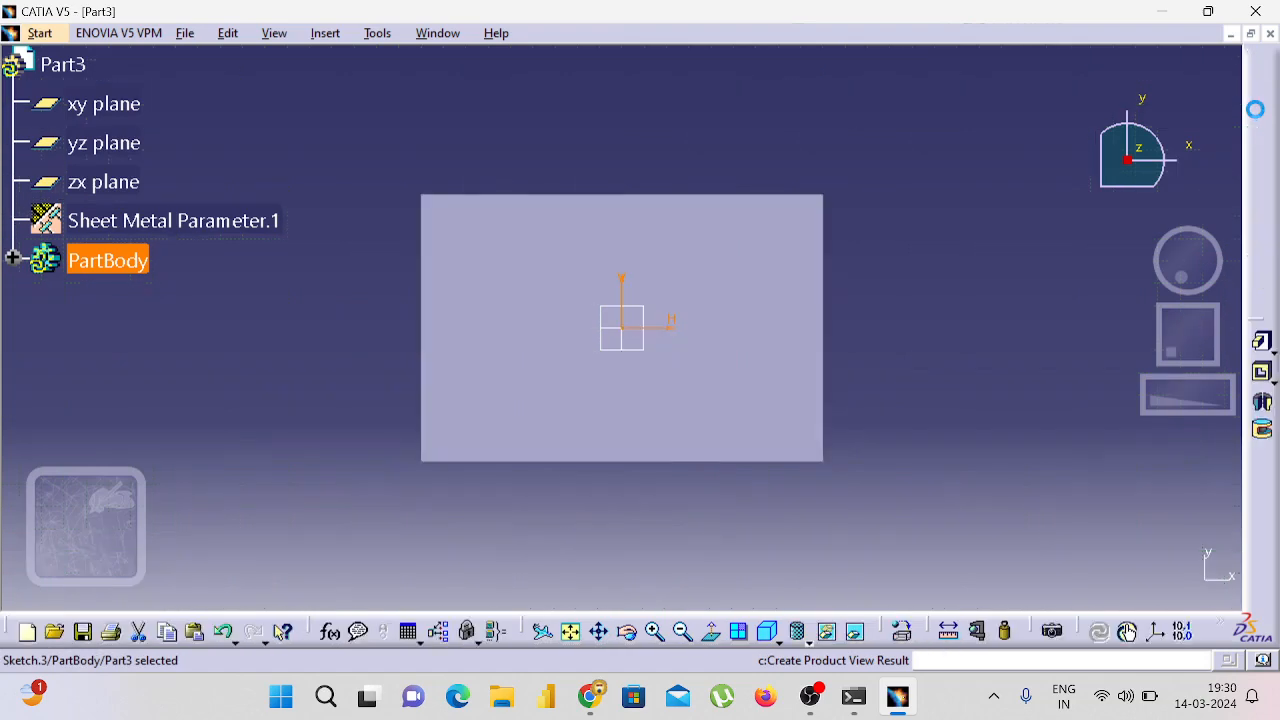
Step: Pad the rectangle sketch 53 mm in the reversed direction, down toward the wall
{"action": "left_click", "coordinate": [1262, 343]}
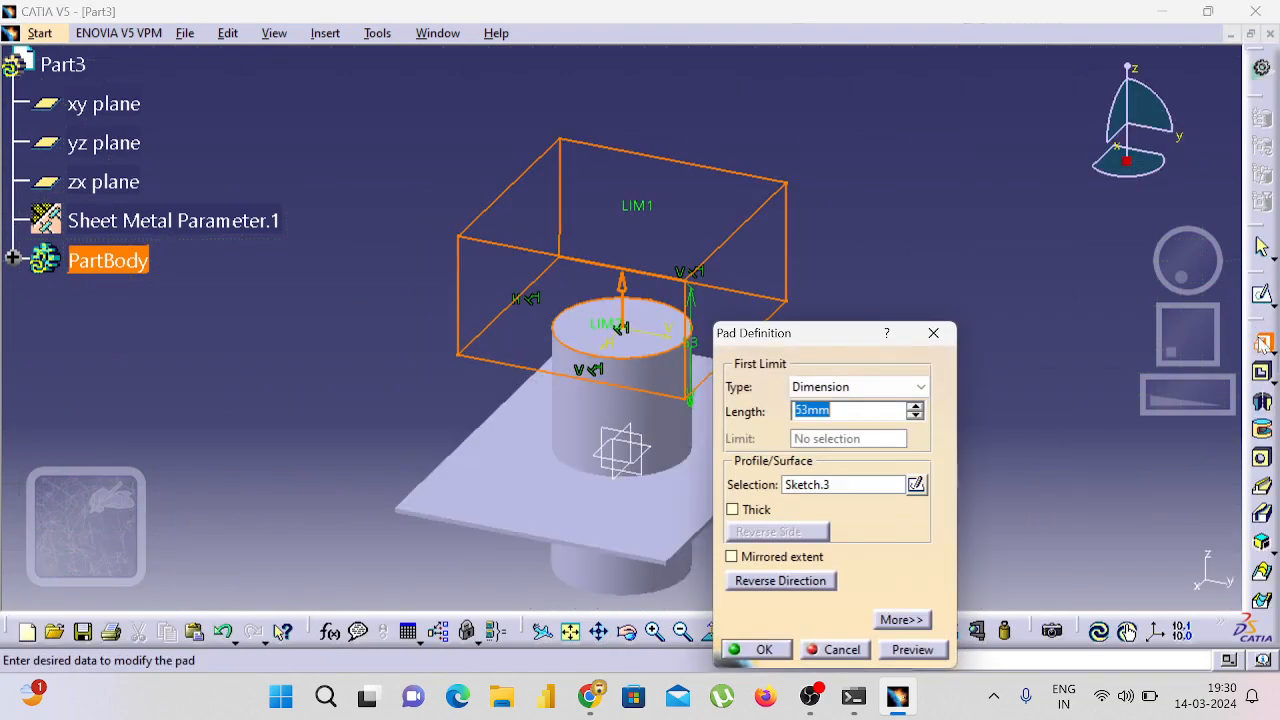
{"action": "left_click", "coordinate": [780, 579]}
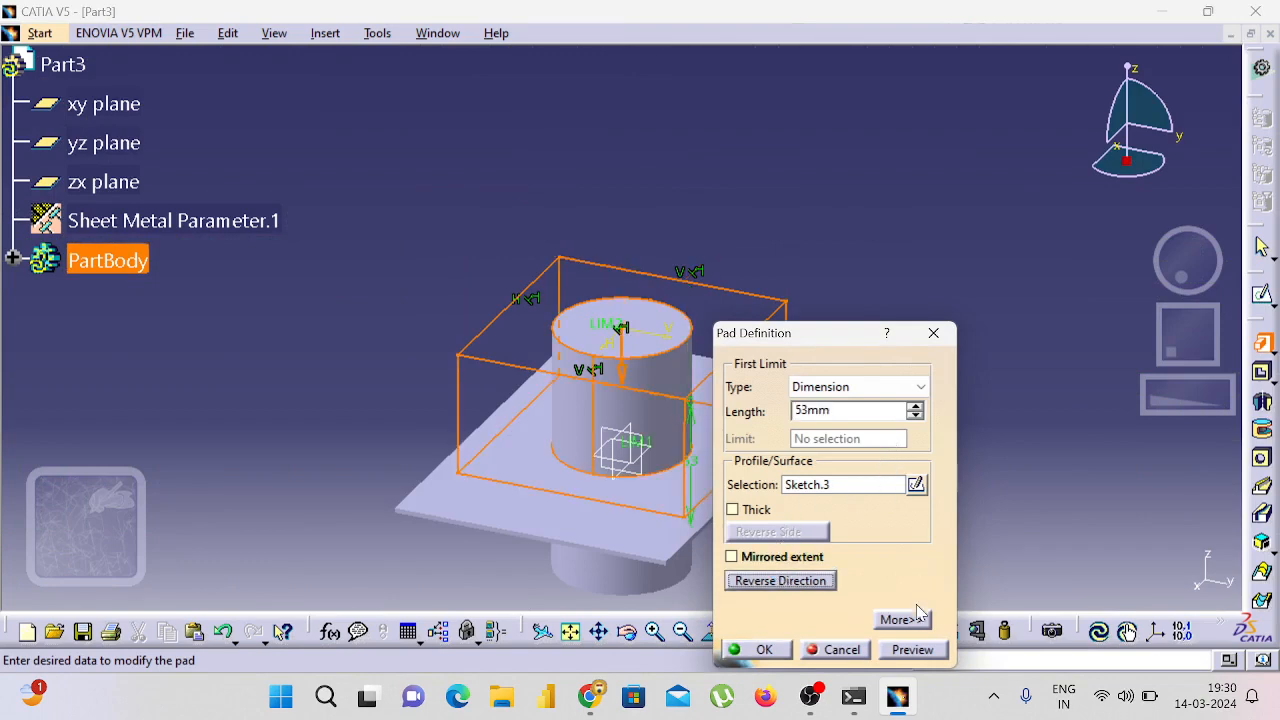
{"action": "left_click", "coordinate": [912, 650]}
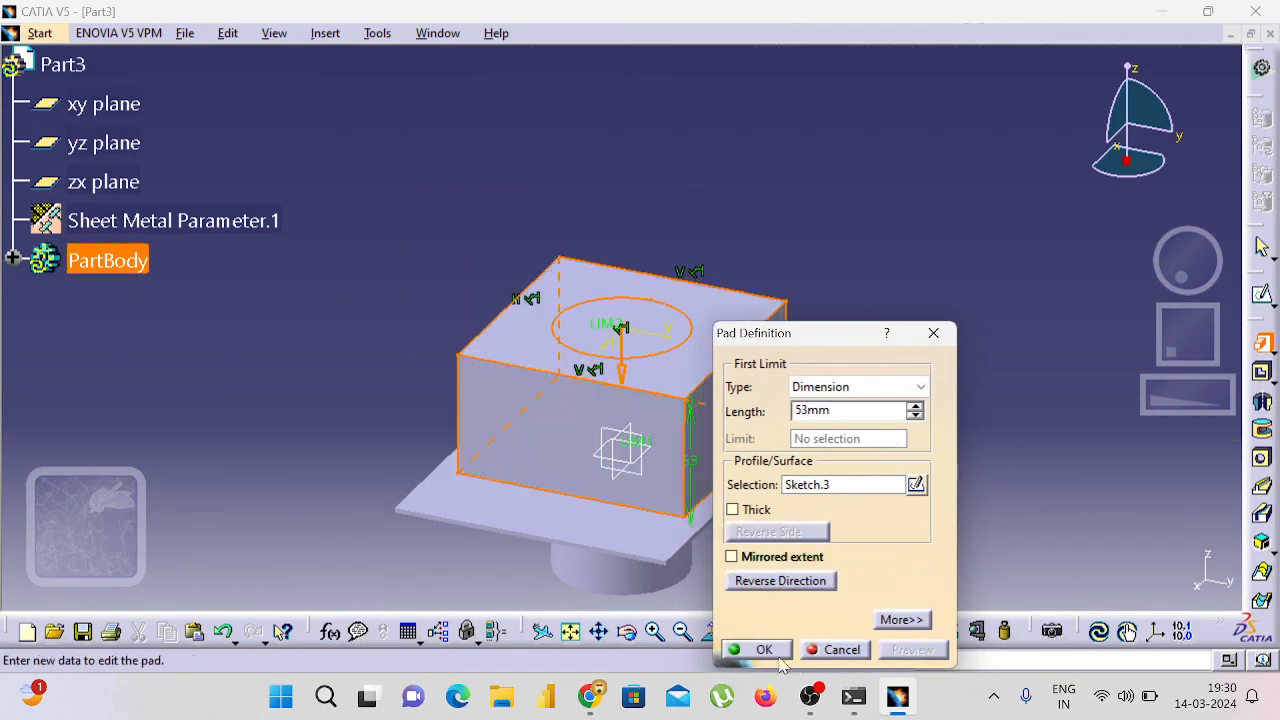
{"action": "left_click", "coordinate": [778, 656]}
{"action": "middle_click_drag", "start_coordinate": [900, 506], "coordinate": [660, 486]}
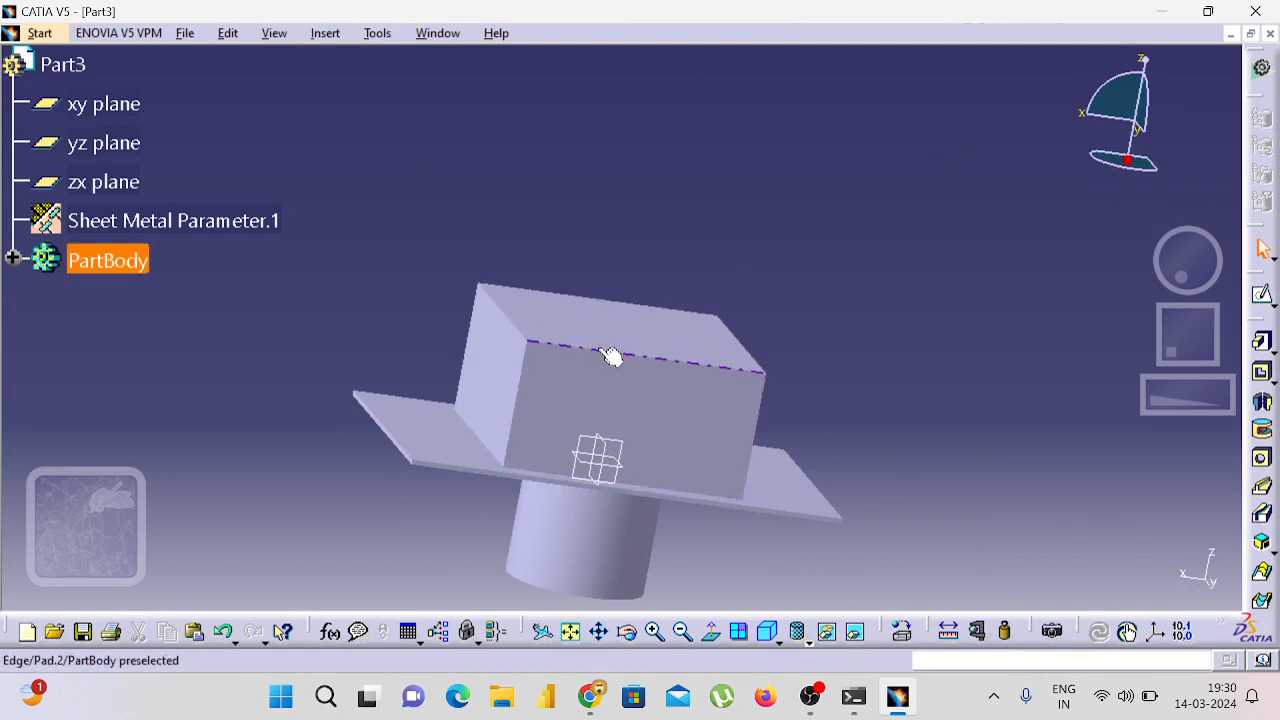
{"action": "left_click", "coordinate": [875, 442]}
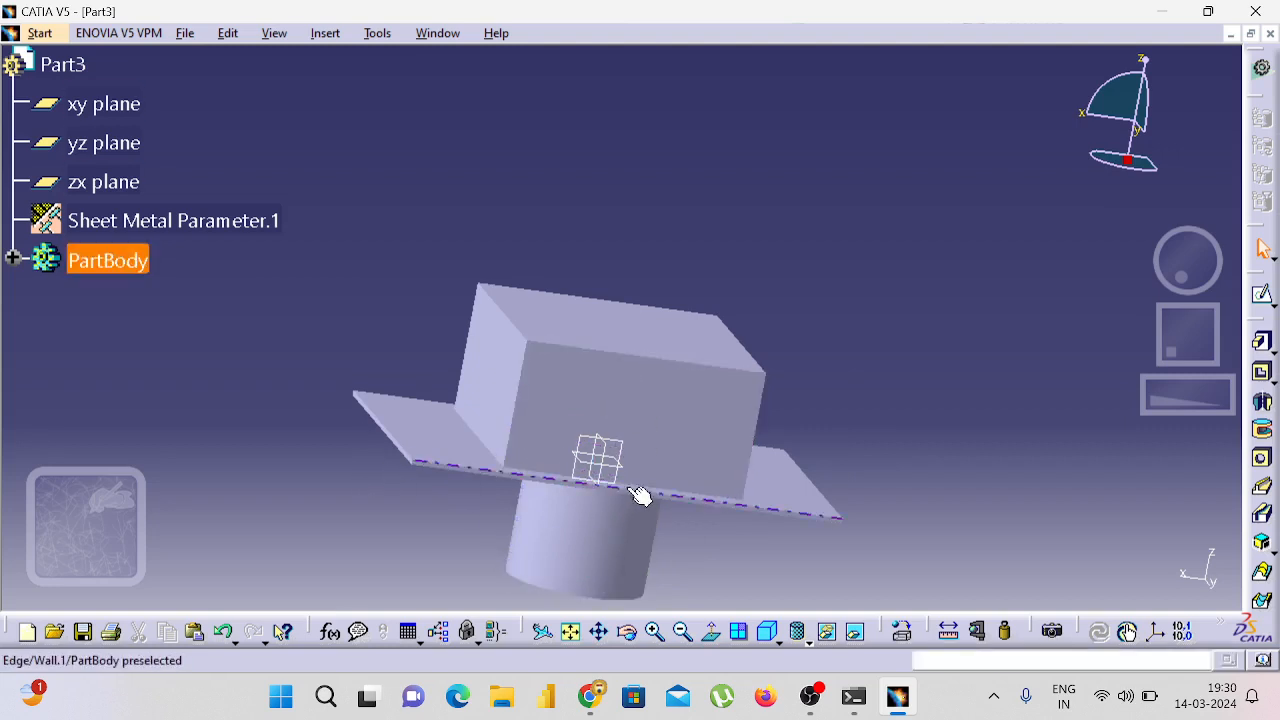
Step: Switch to the Generative Sheetmetal Design workbench
{"action": "left_click", "coordinate": [50, 34]}
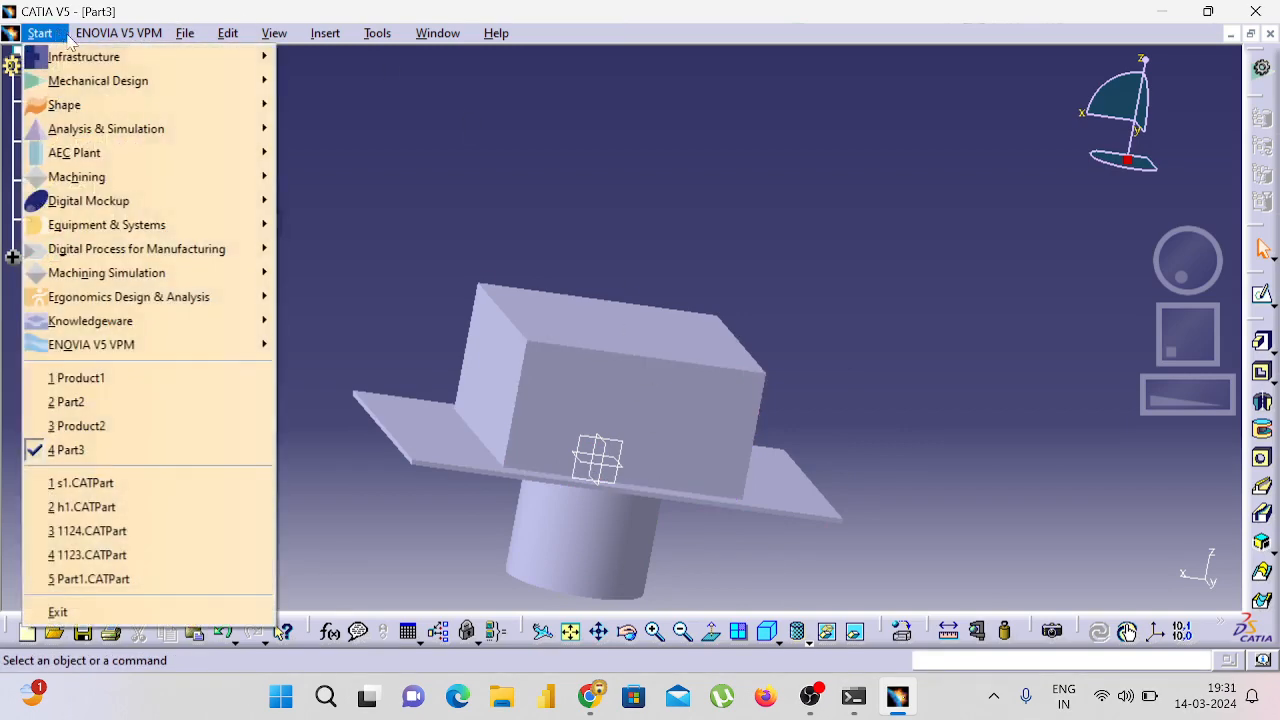
{"action": "mouse_move", "coordinate": [75, 82]}
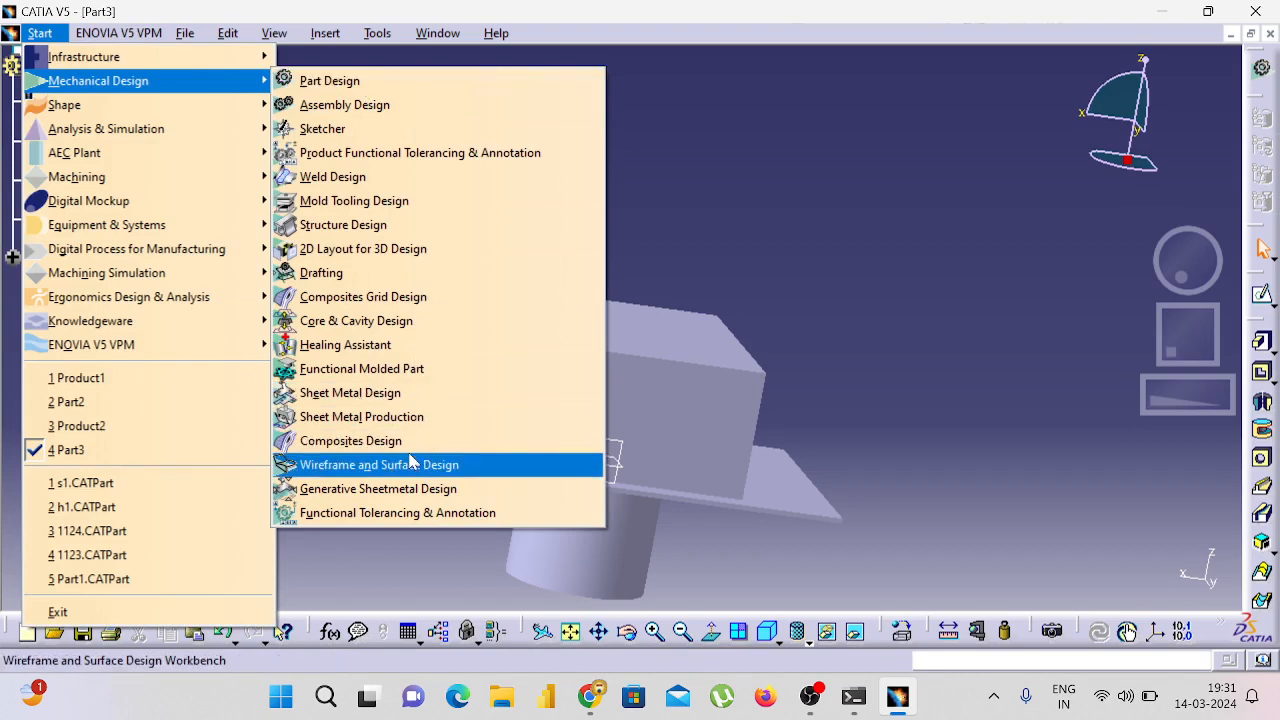
{"action": "left_click", "coordinate": [410, 488]}
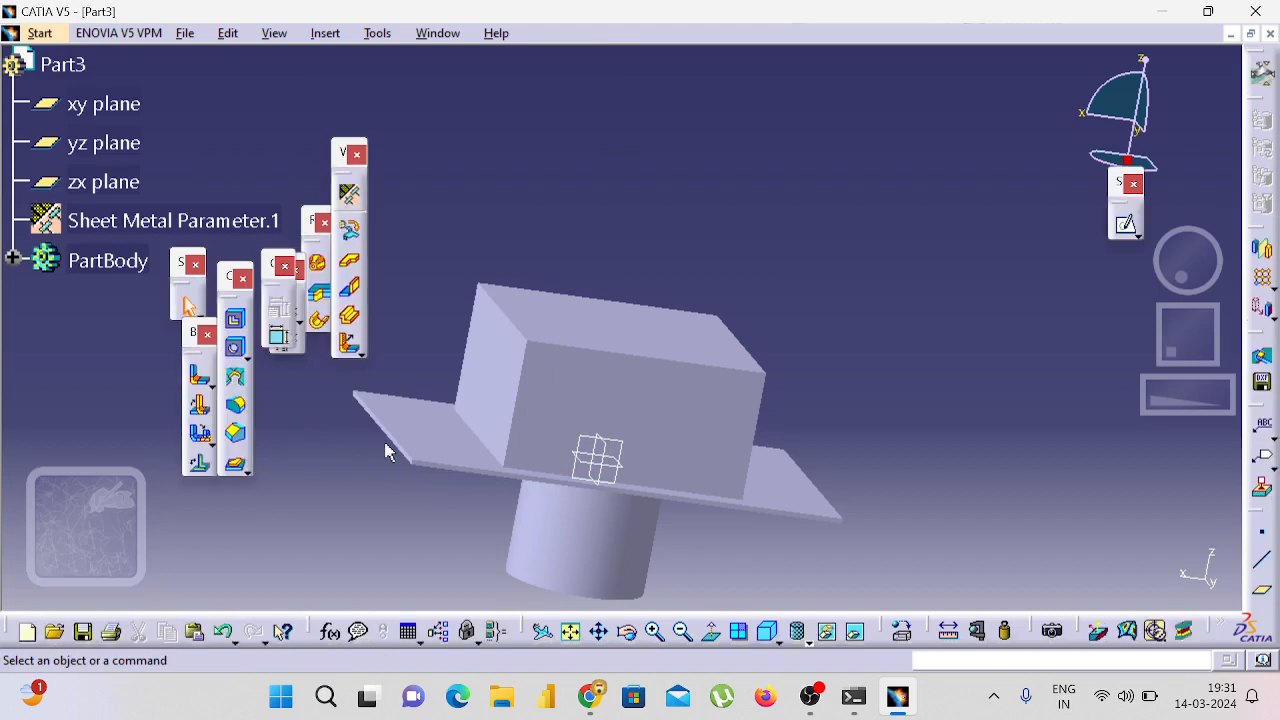
Step: Try to create a User Stamp of type Punch with Wall.1 as the work object, picking a punch body in the model
{"action": "left_click", "coordinate": [247, 472]}
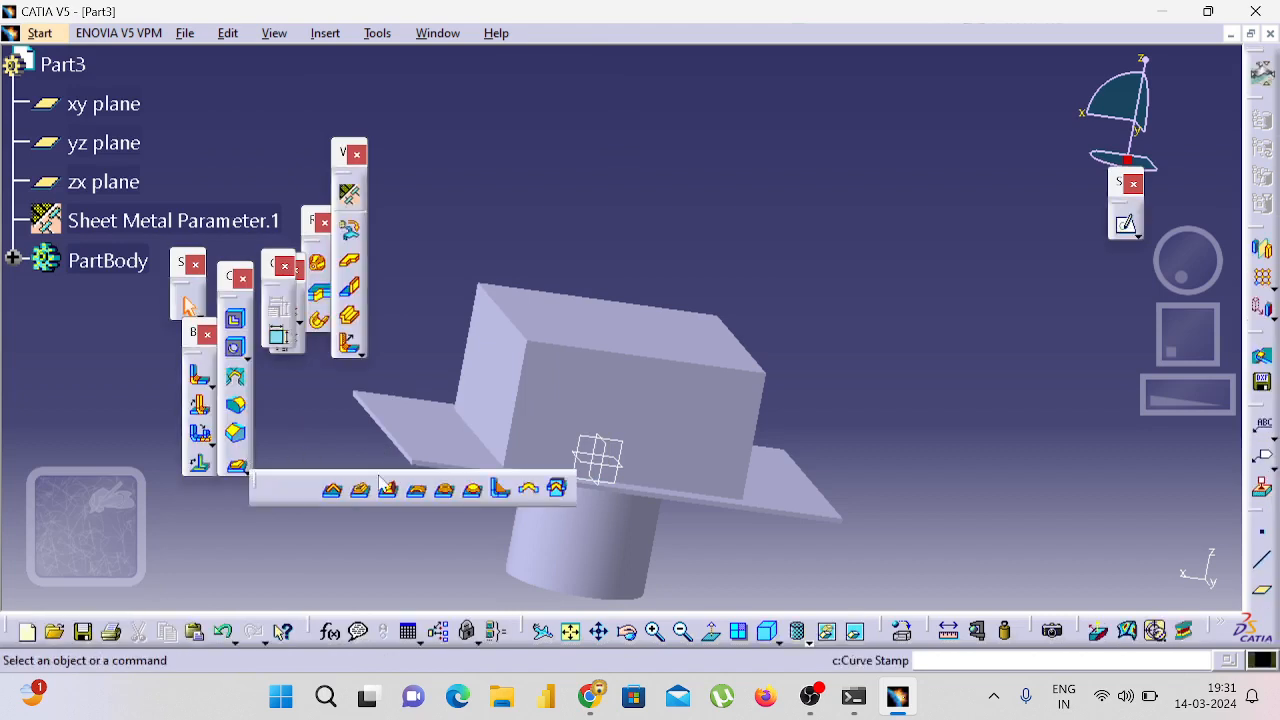
{"action": "left_click", "coordinate": [557, 488]}
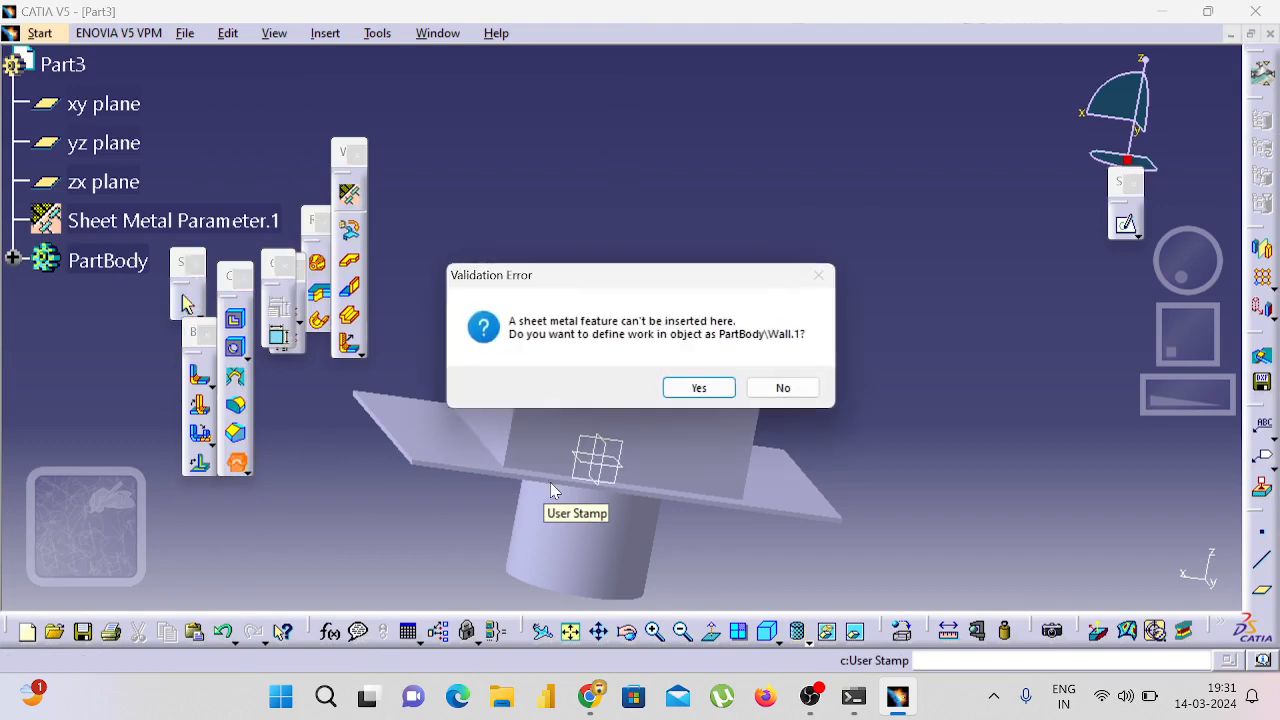
{"action": "left_click", "coordinate": [697, 390]}
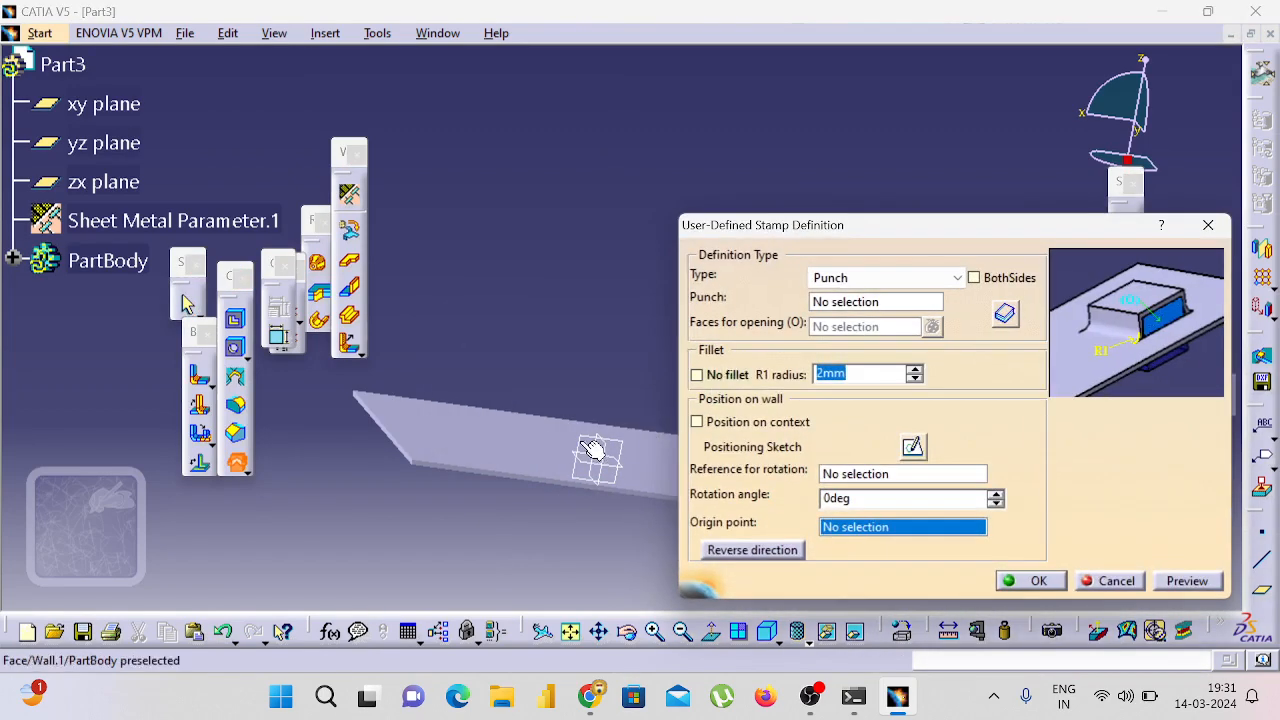
{"action": "middle_click_drag", "start_coordinate": [591, 333], "coordinate": [539, 414]}
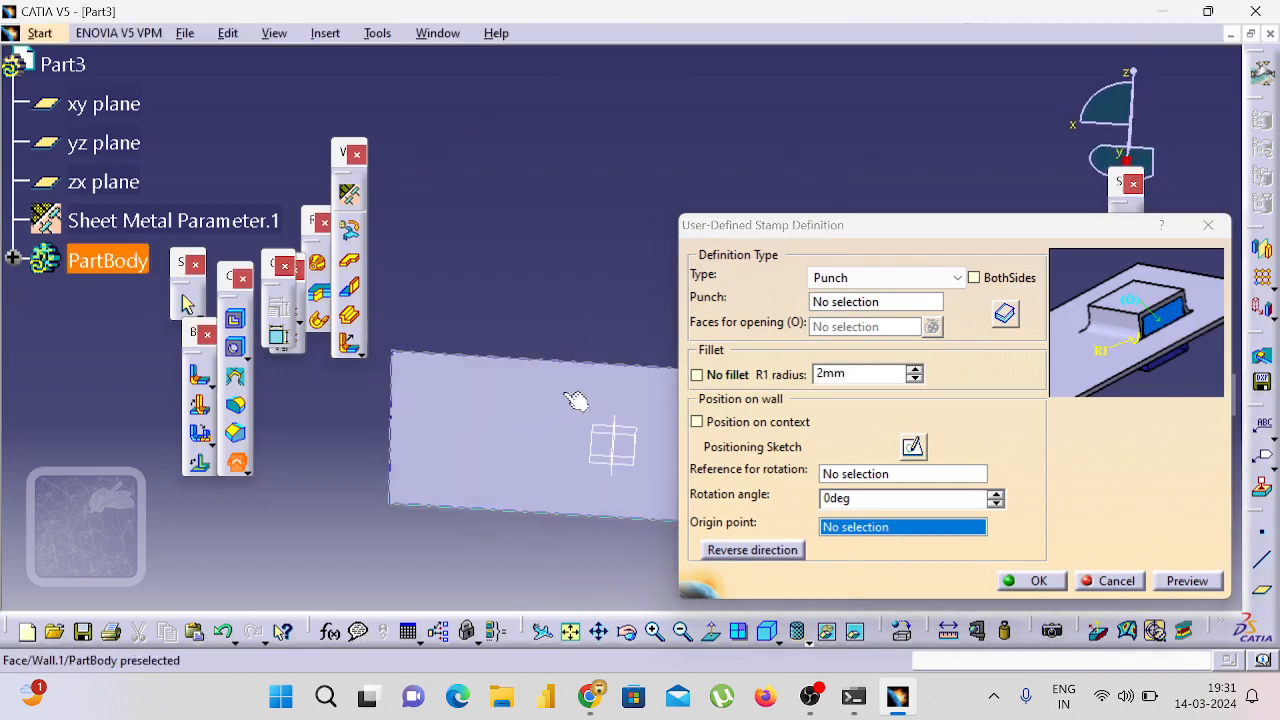
{"action": "left_click", "coordinate": [848, 304]}
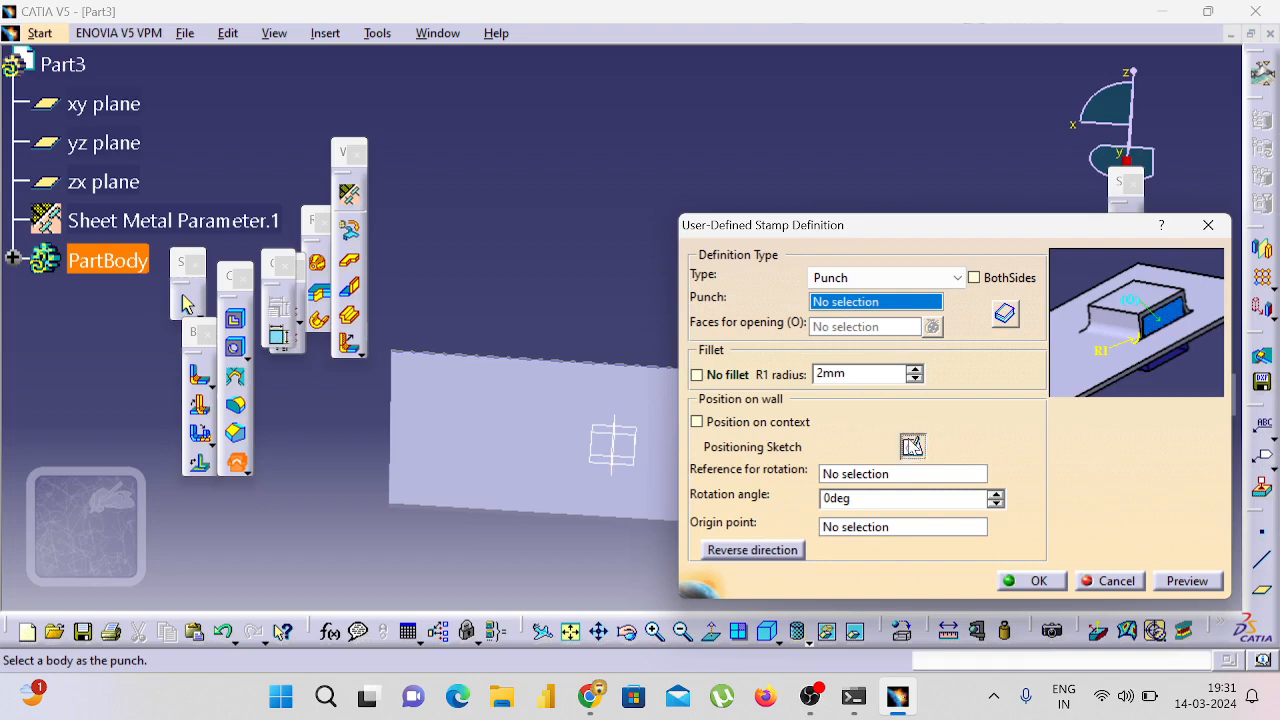
{"action": "left_click", "coordinate": [604, 430]}
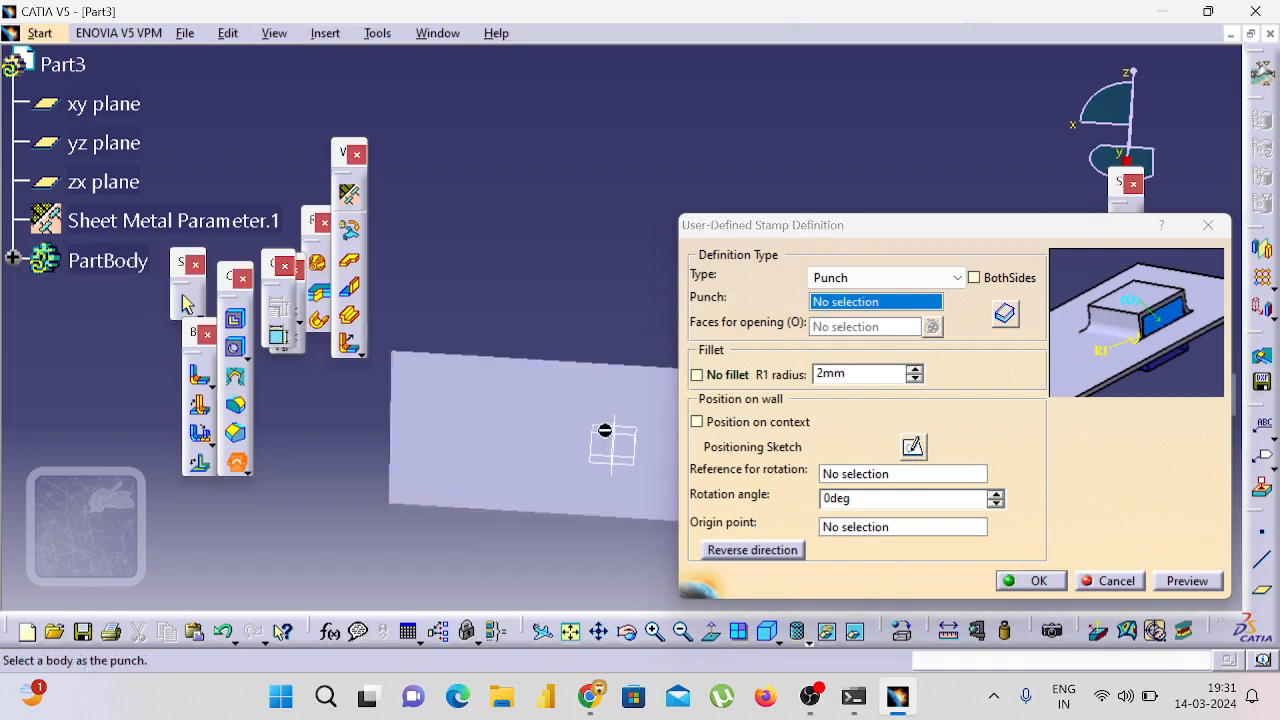
{"action": "middle_click_drag", "start_coordinate": [608, 443], "coordinate": [524, 285]}
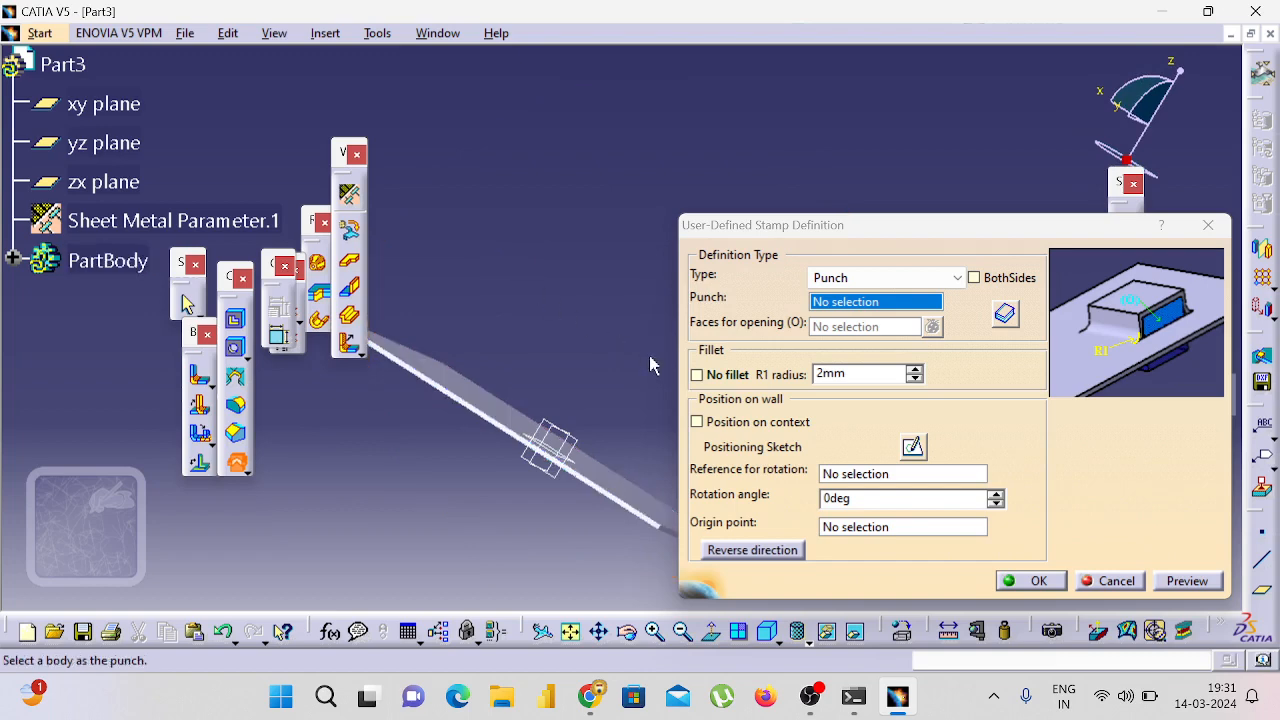
{"action": "left_click", "coordinate": [1106, 578]}
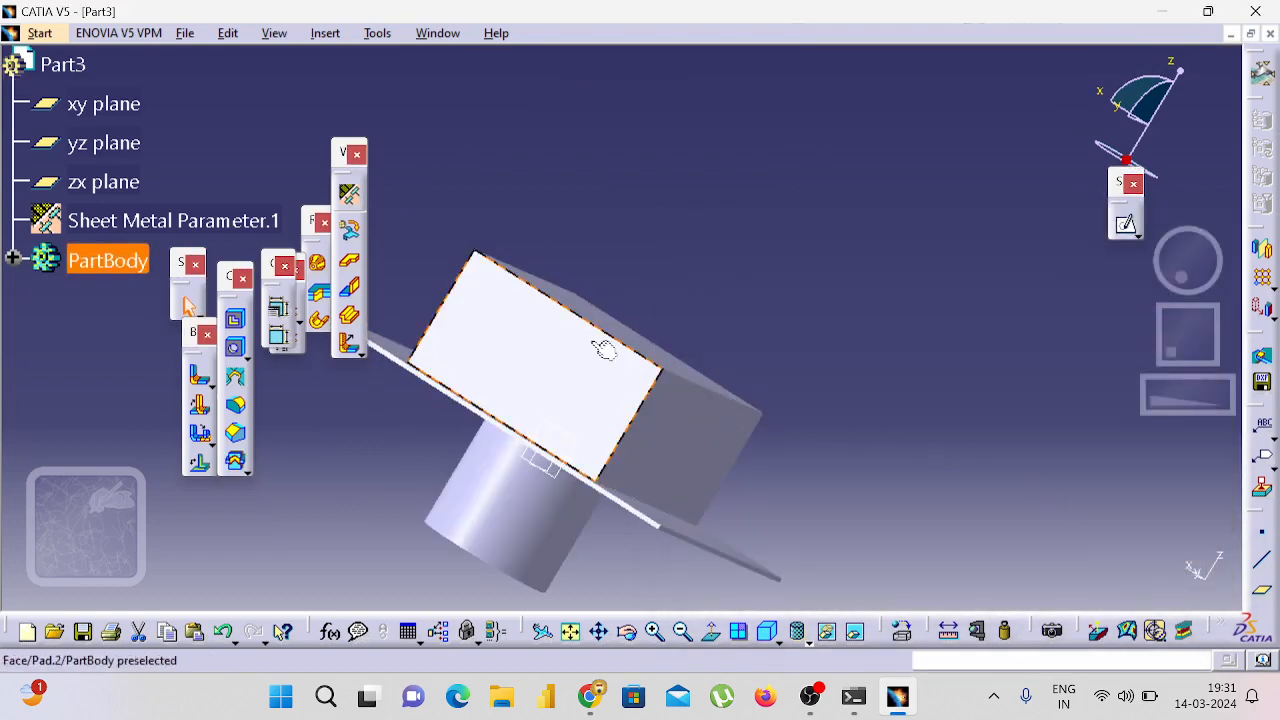
Step: Try to preview a User Stamp on Wall.1 with no punch body selected, and close its definition
{"action": "left_click", "coordinate": [236, 463]}
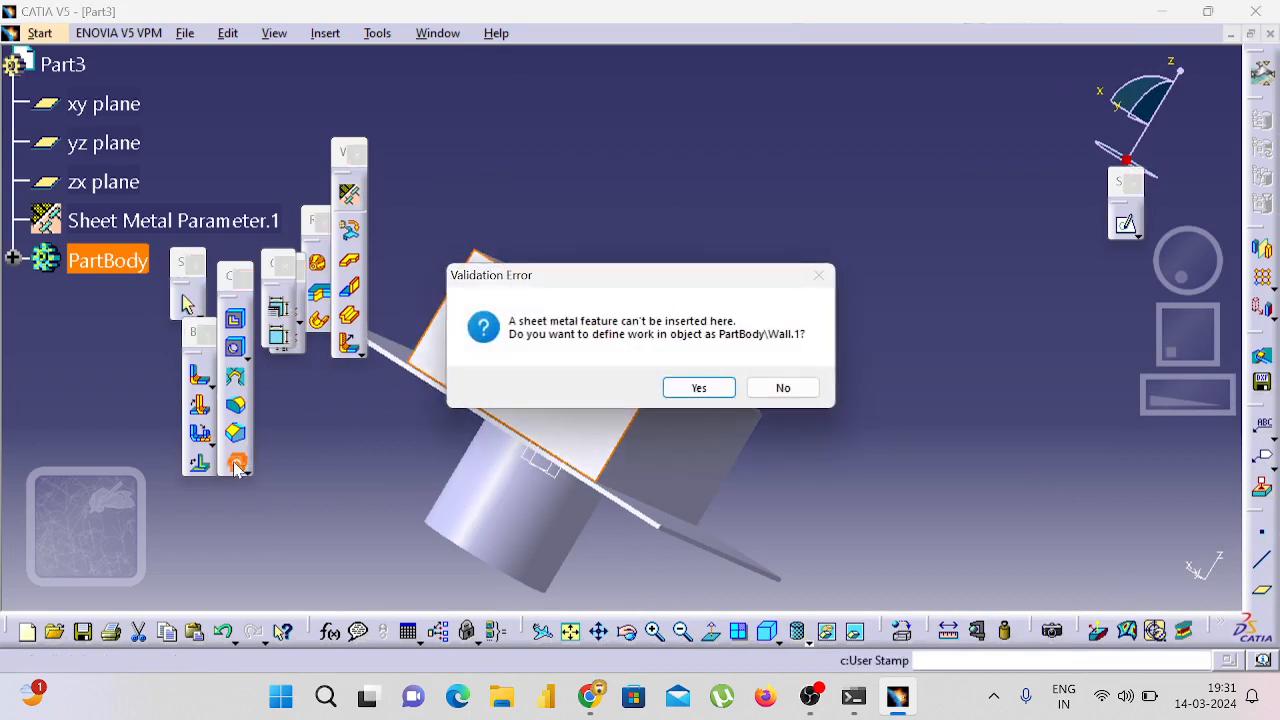
{"action": "left_click", "coordinate": [699, 389]}
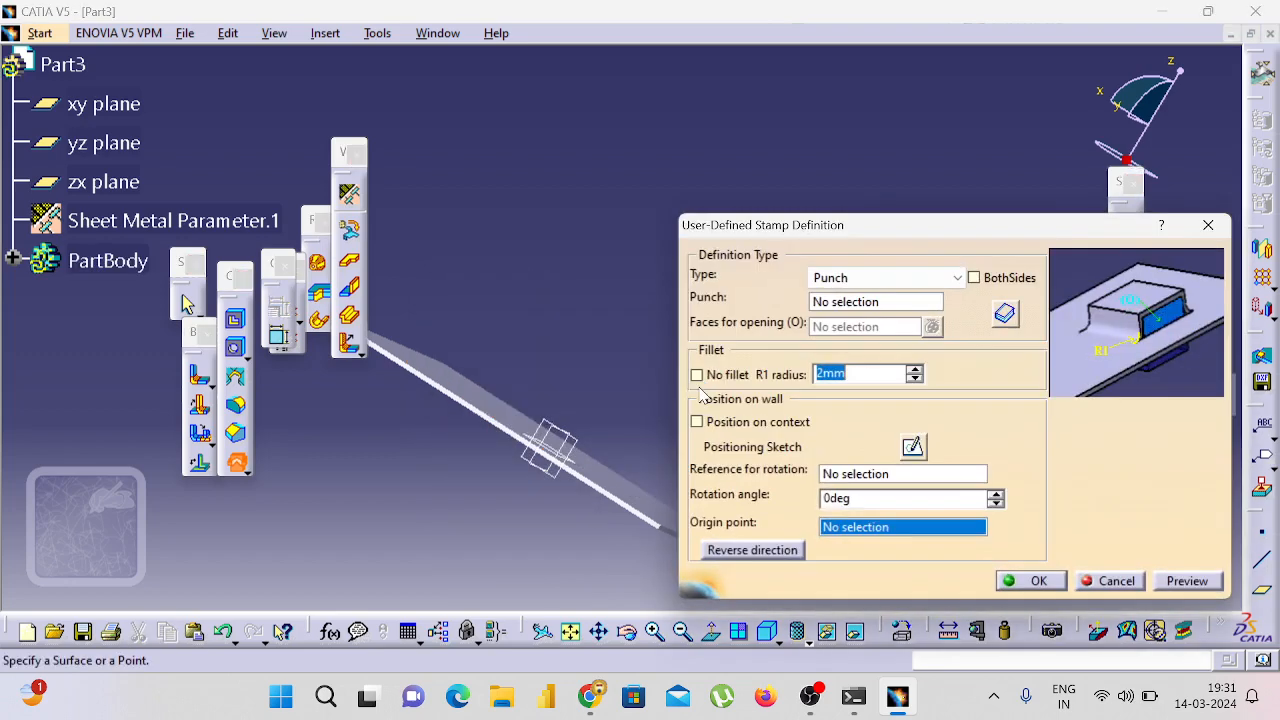
{"action": "left_click", "coordinate": [1180, 582]}
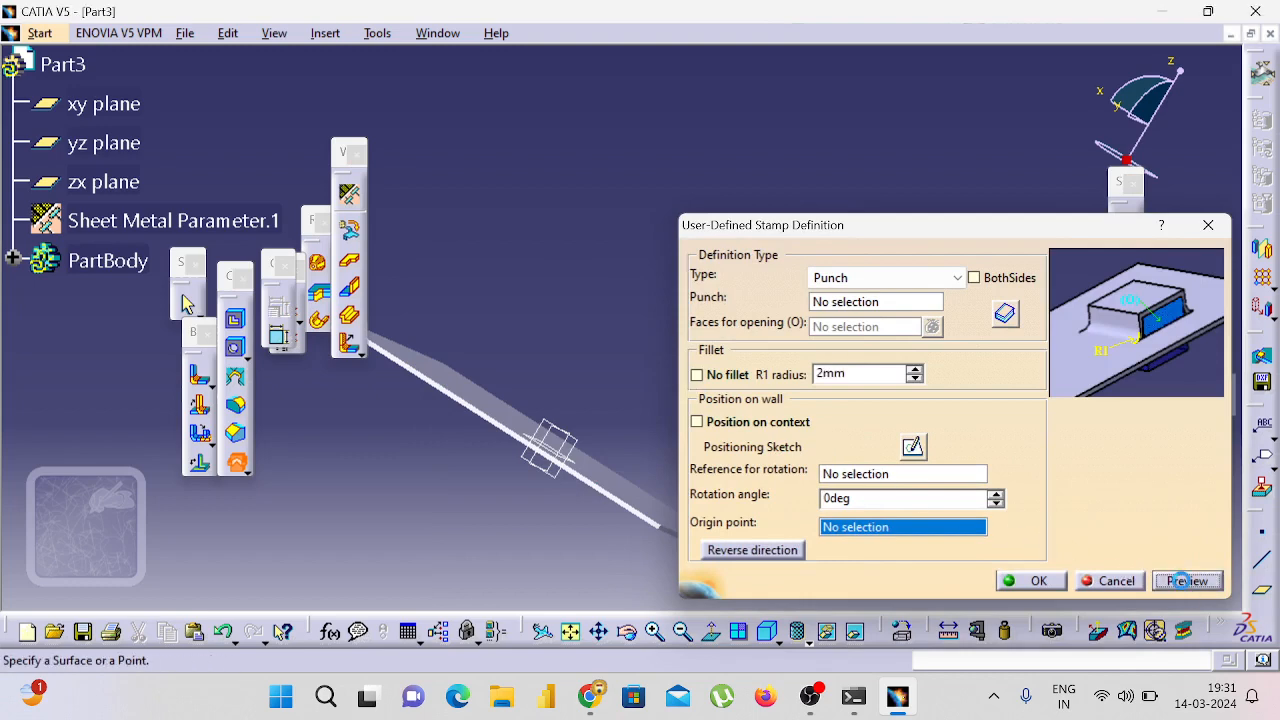
{"action": "left_click", "coordinate": [709, 392]}
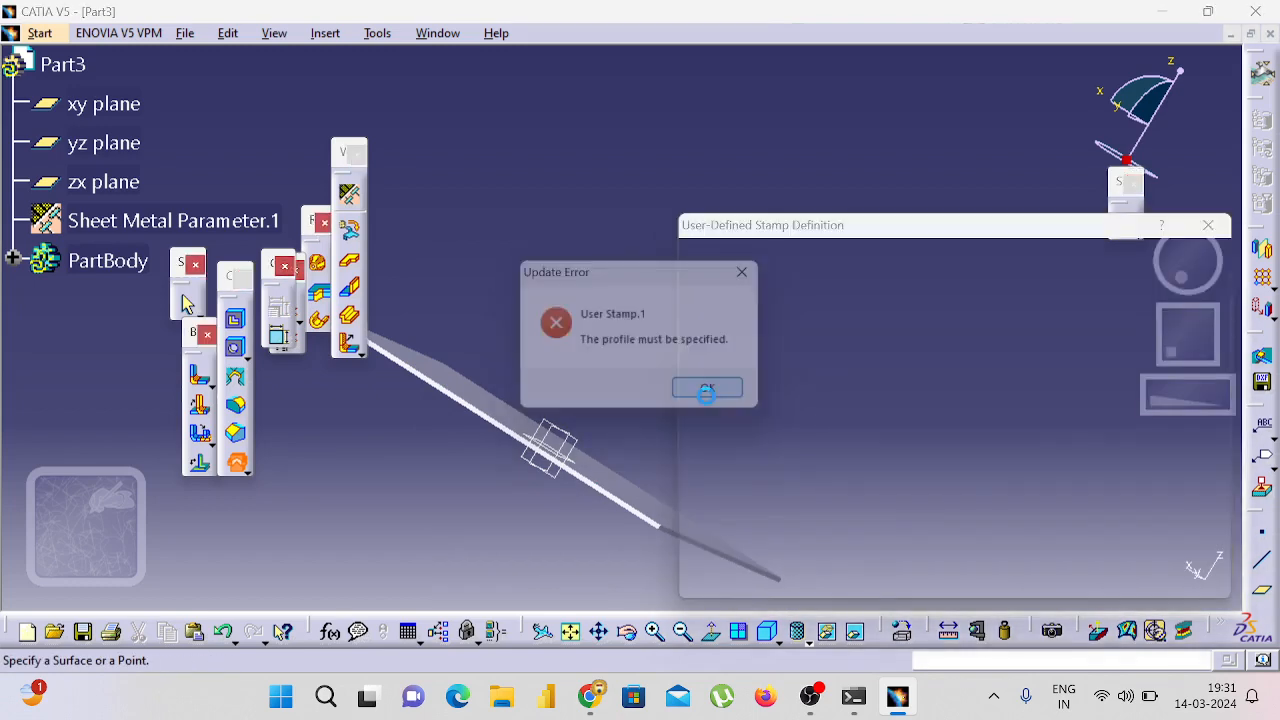
{"action": "left_click", "coordinate": [1205, 225]}
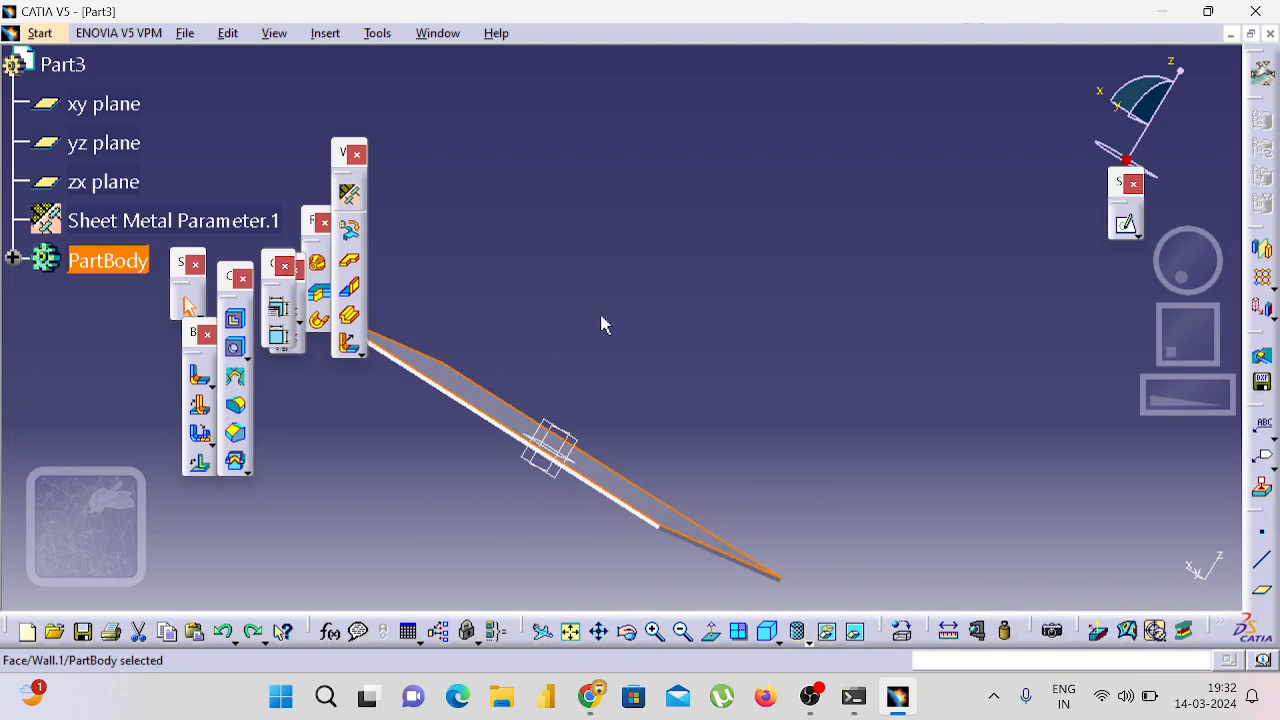
Step: Try to preview a Punch User Stamp on the wall after adding a small circle to its positioning sketch
{"action": "middle_click_drag", "start_coordinate": [601, 324], "coordinate": [507, 401]}
{"action": "left_click", "coordinate": [640, 397]}
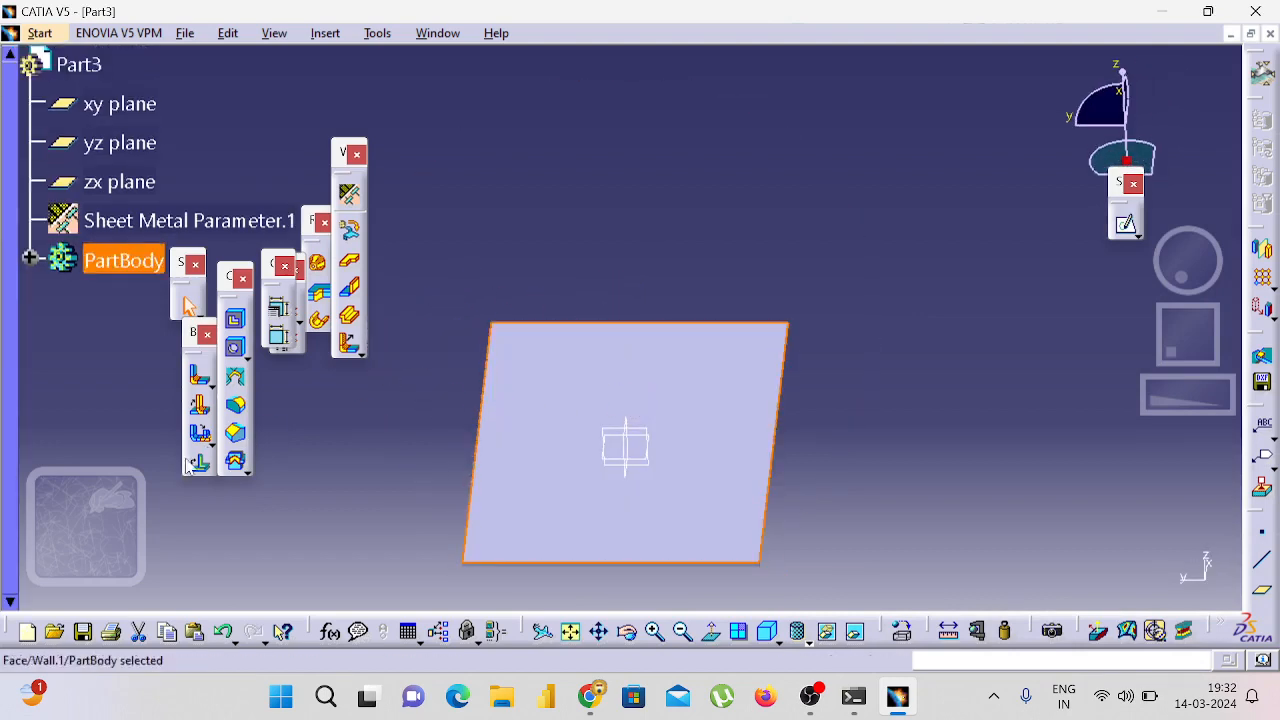
{"action": "left_click", "coordinate": [235, 461]}
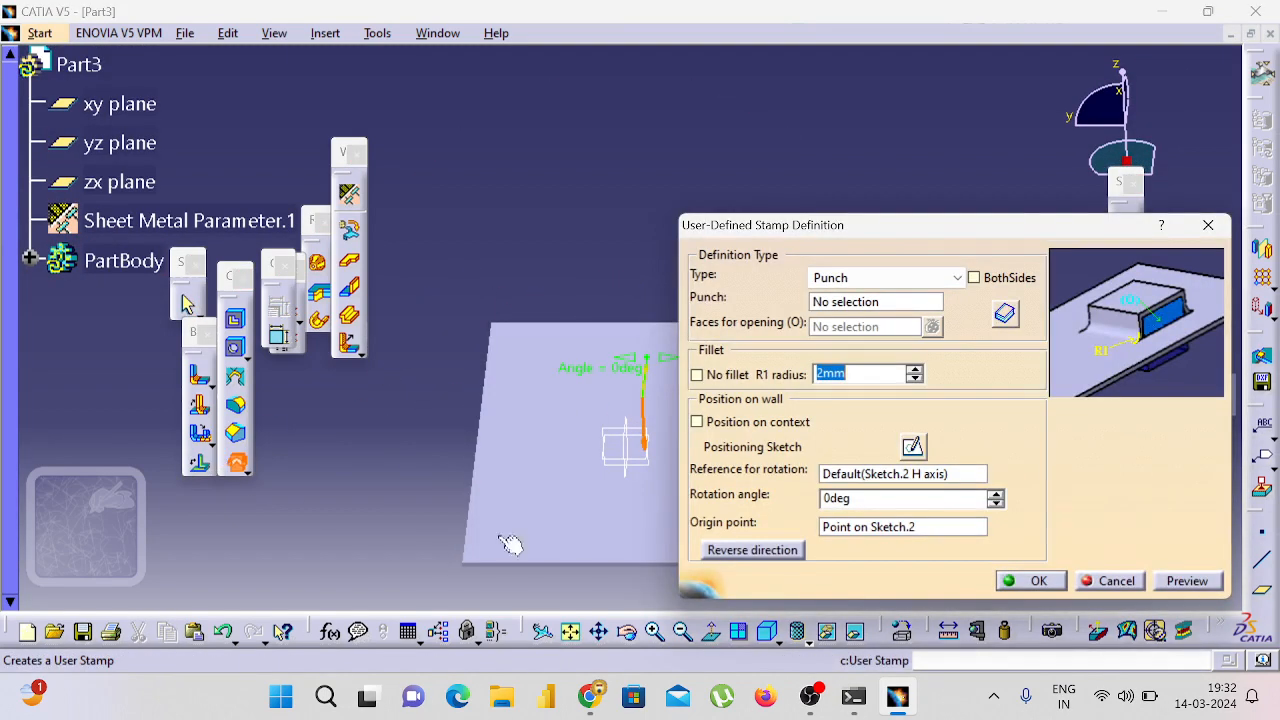
{"action": "left_click", "coordinate": [912, 447]}
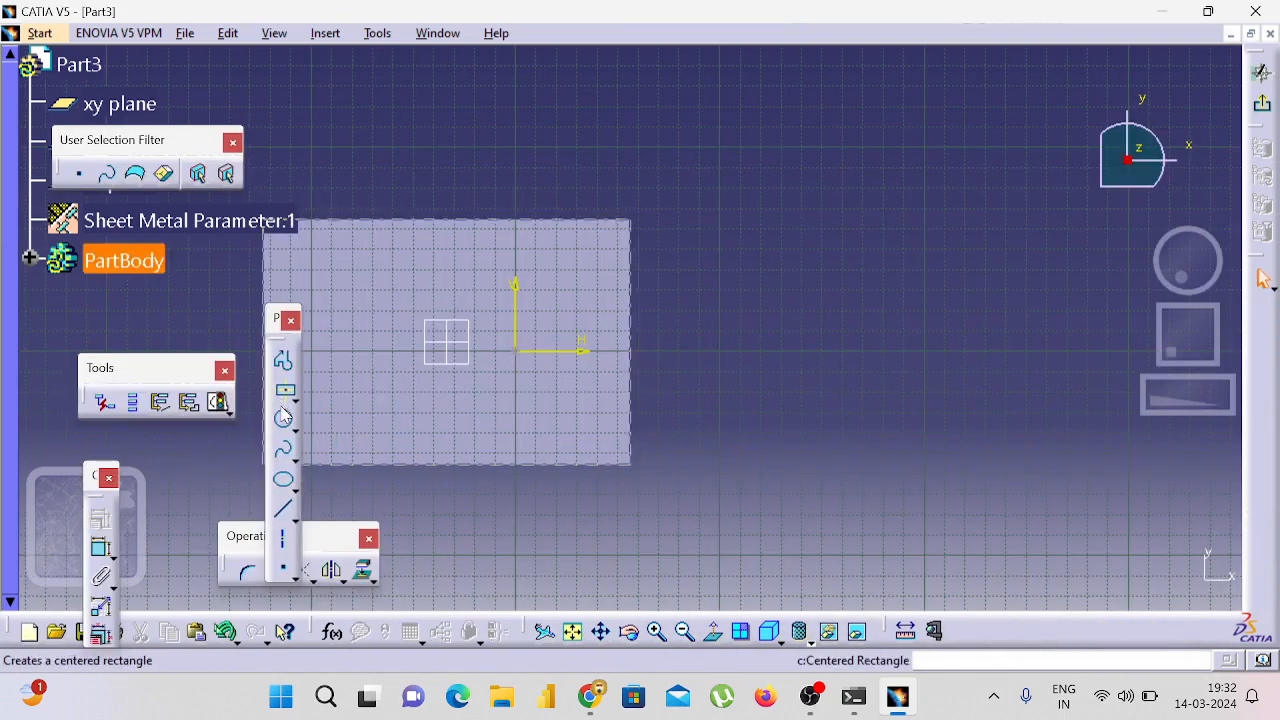
{"action": "left_click", "coordinate": [284, 419]}
{"action": "left_click", "coordinate": [392, 311]}
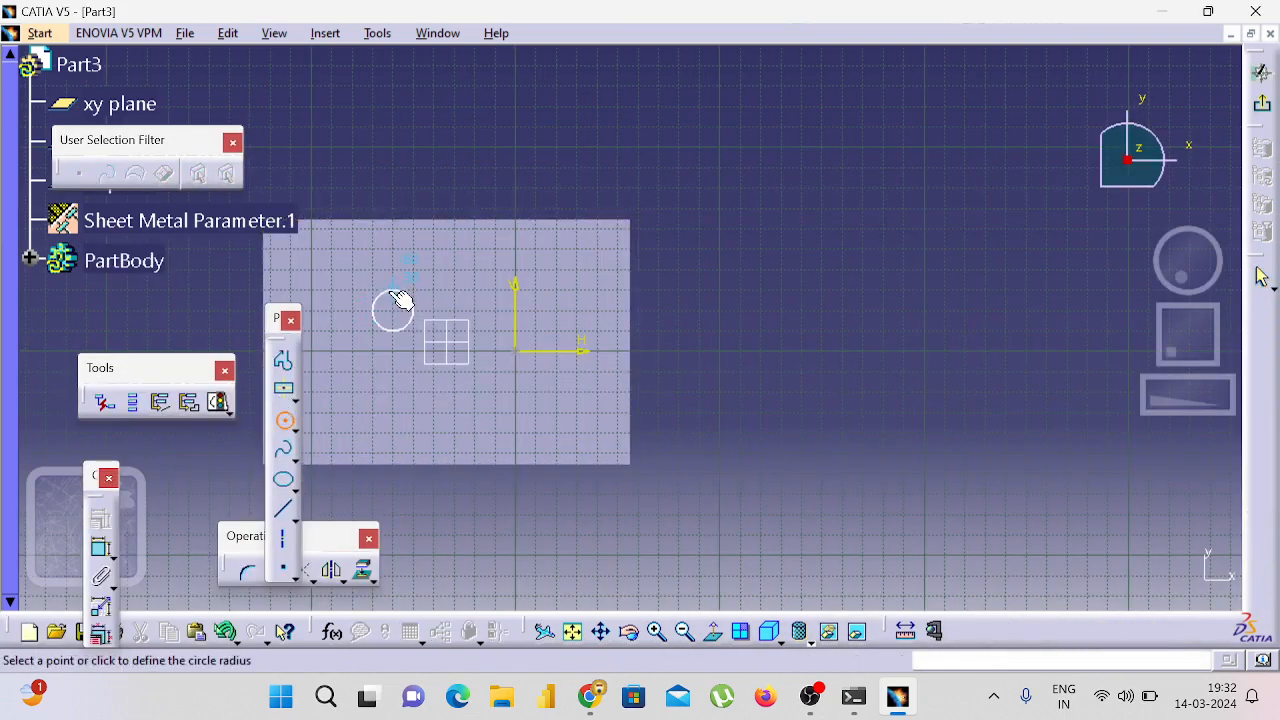
{"action": "left_click", "coordinate": [400, 300]}
{"action": "left_click", "coordinate": [1262, 103]}
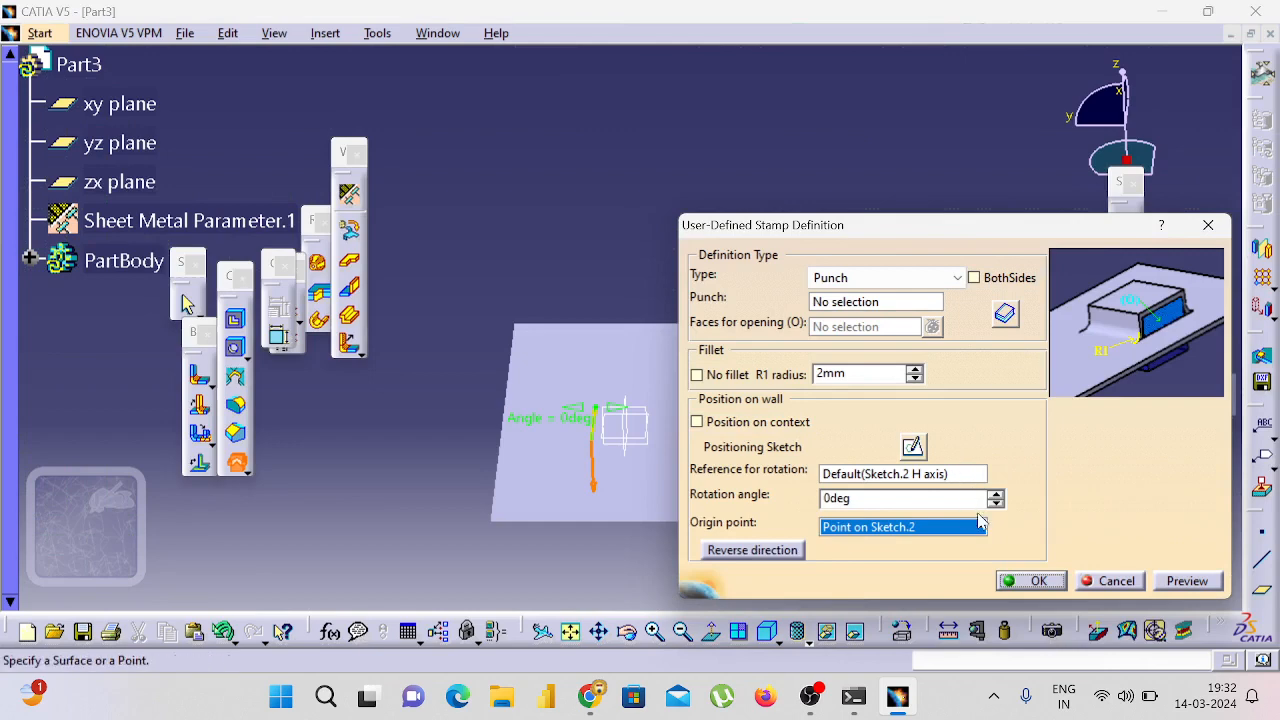
{"action": "left_click", "coordinate": [1187, 583]}
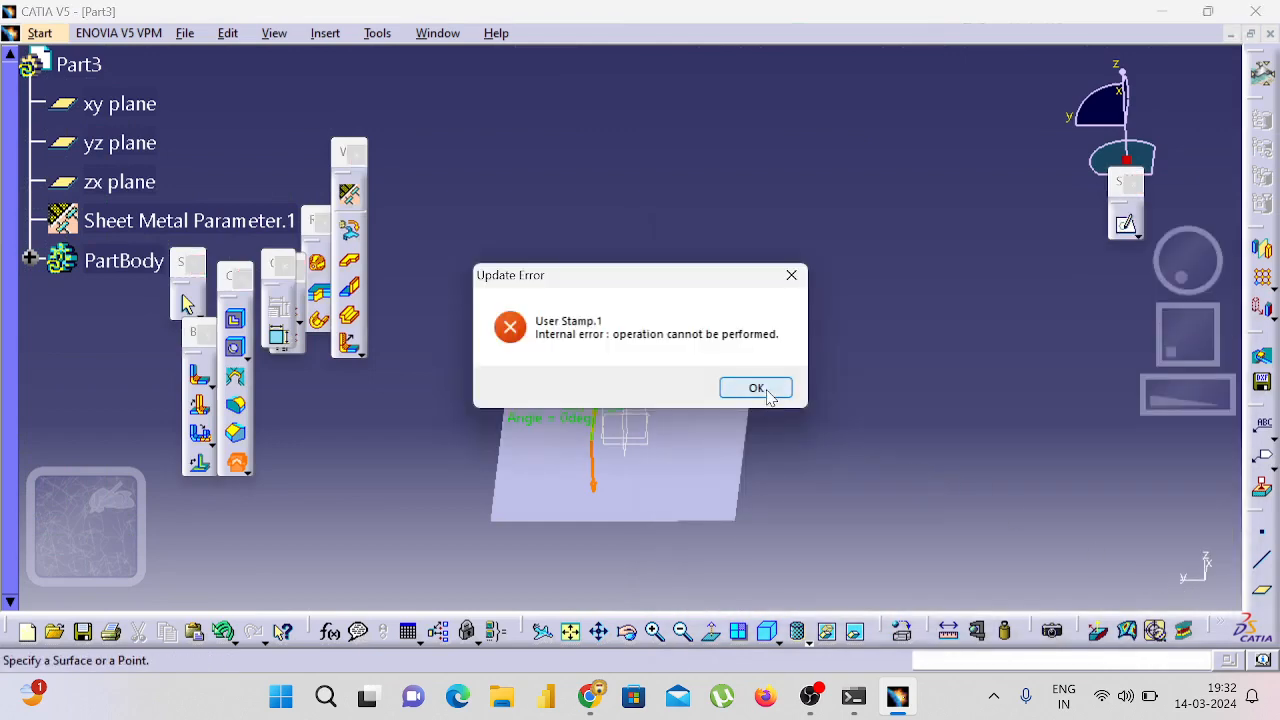
{"action": "left_click", "coordinate": [767, 394]}
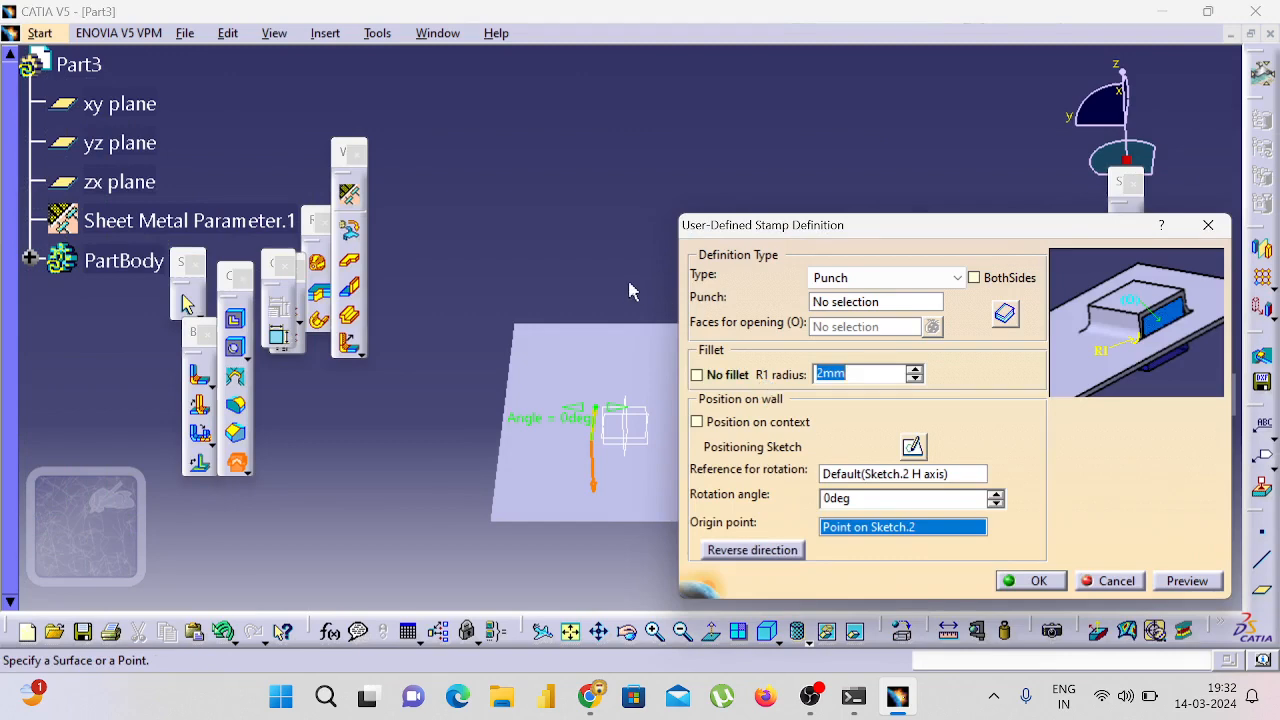
Step: Try to preview the User Stamp with Position on context enabled, and close its definition
{"action": "middle_click_drag", "start_coordinate": [630, 291], "coordinate": [401, 444]}
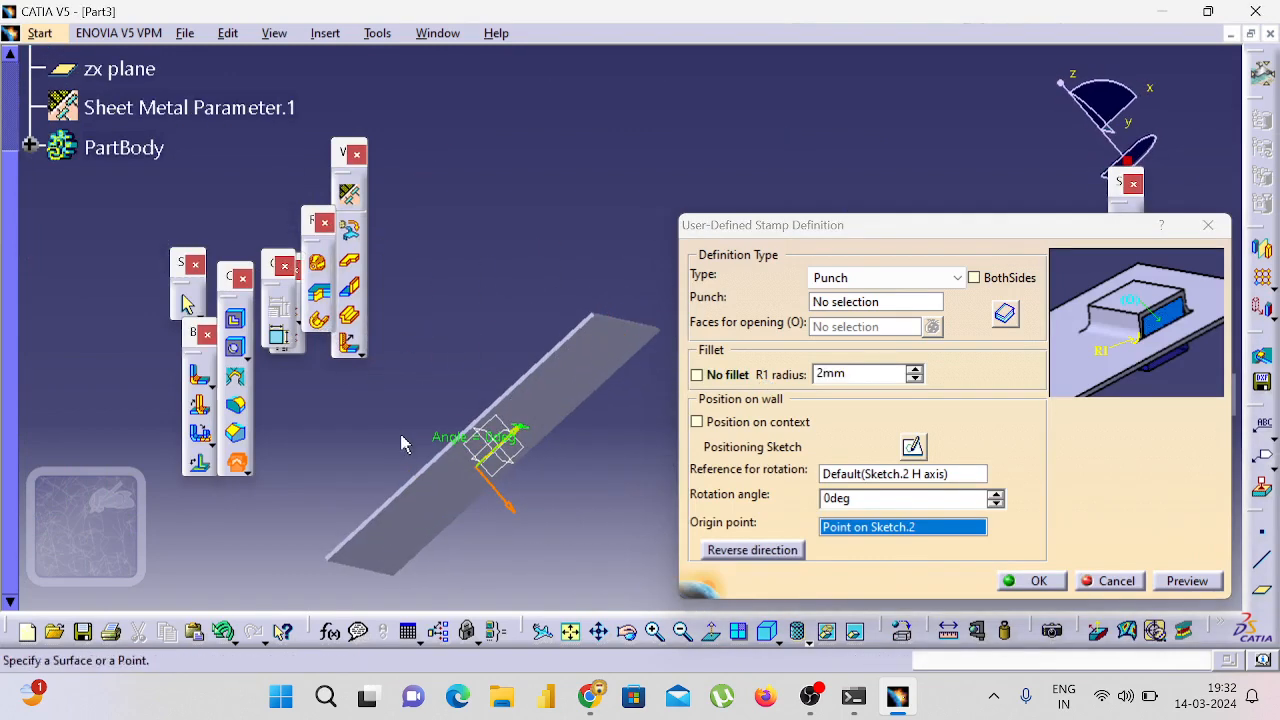
{"action": "scroll", "coordinate": [503, 291], "scroll_direction": "down", "scroll_amount": 2}
{"action": "middle_click_drag", "start_coordinate": [546, 262], "coordinate": [619, 520]}
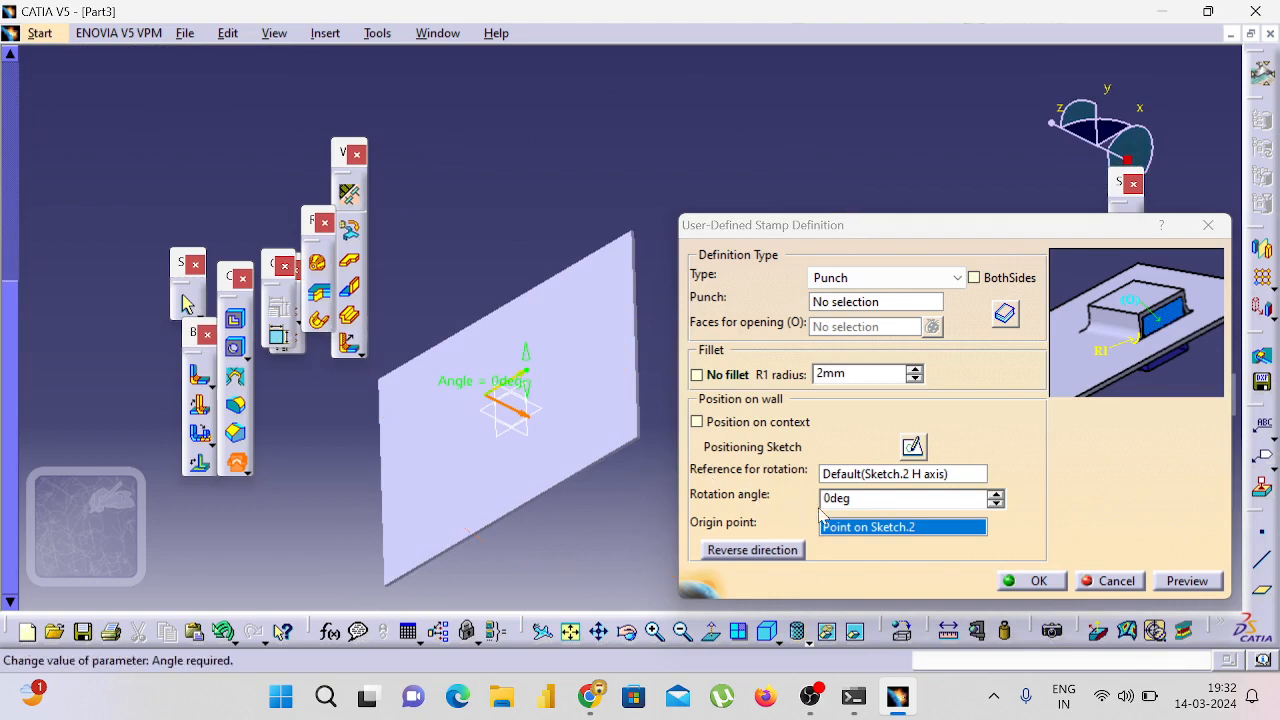
{"action": "left_click", "coordinate": [750, 421]}
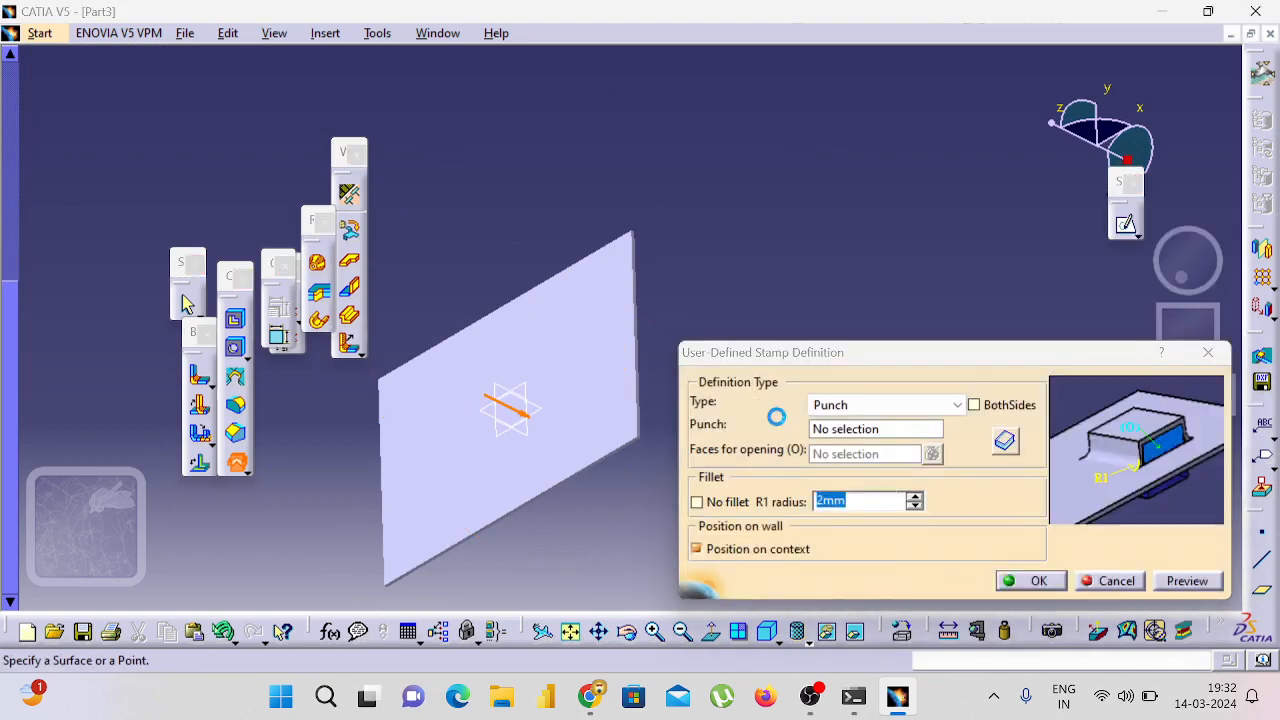
{"action": "left_click", "coordinate": [1156, 584]}
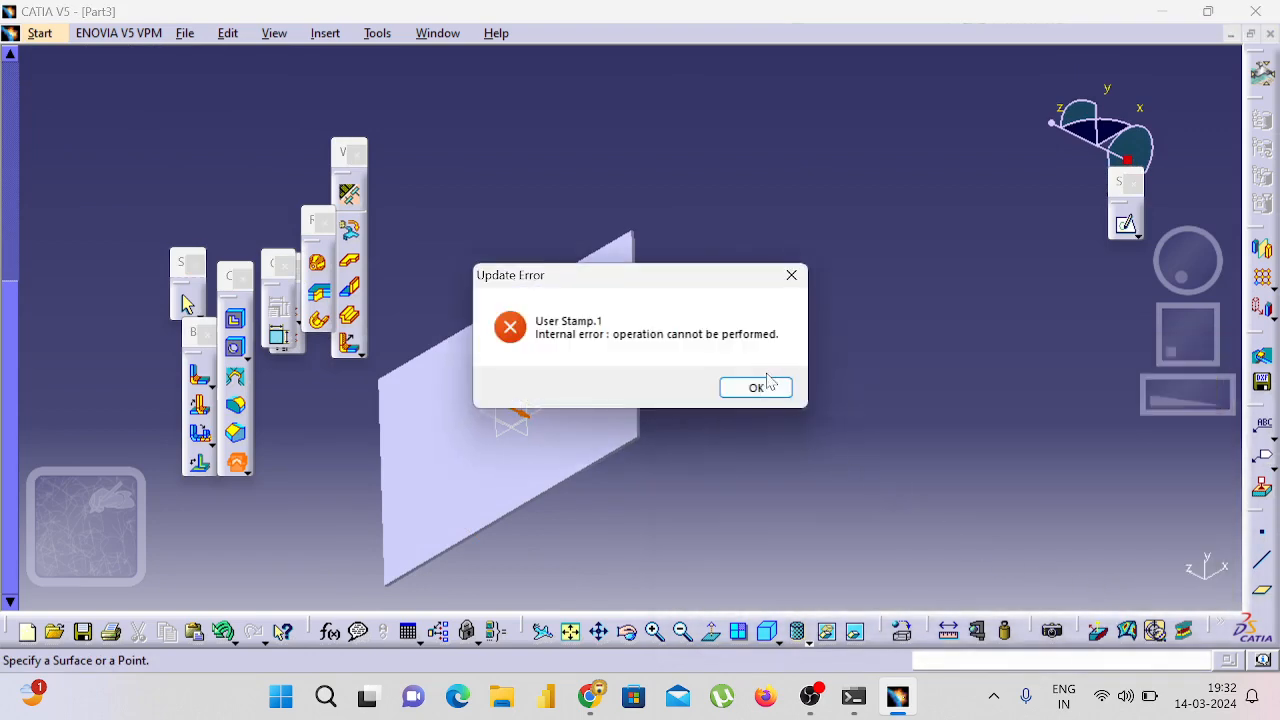
{"action": "left_click", "coordinate": [756, 389]}
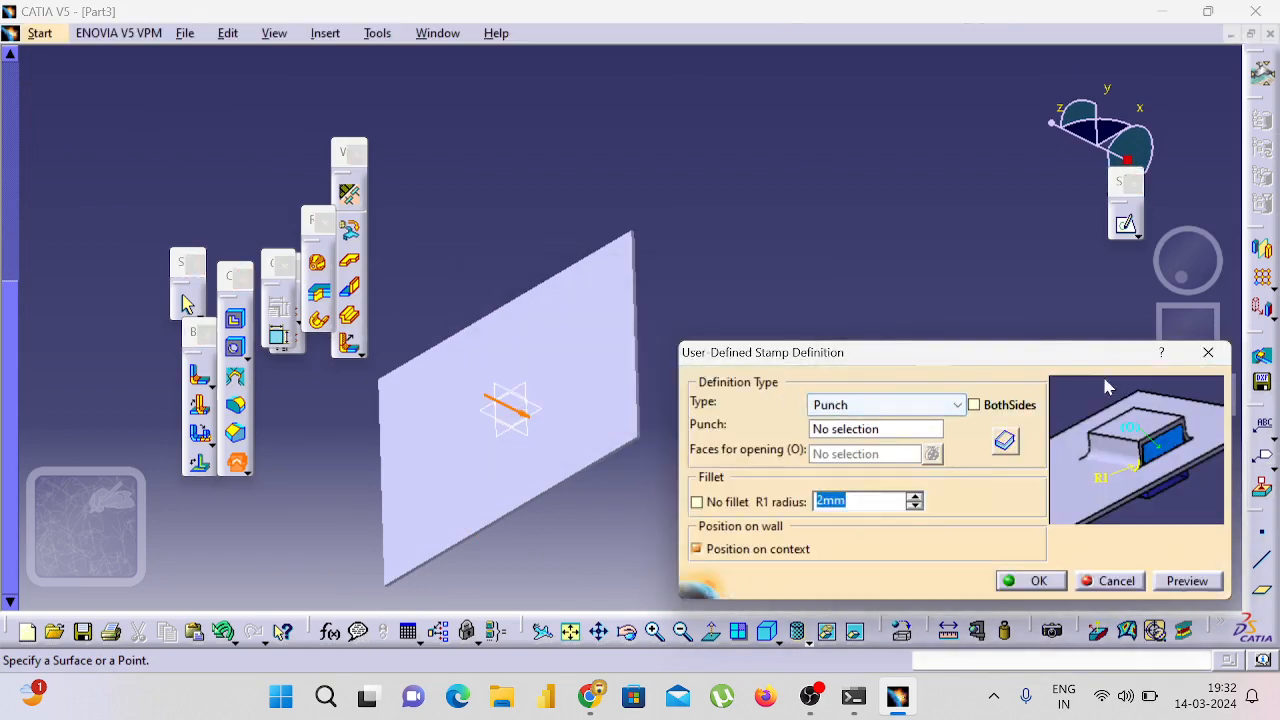
{"action": "left_click", "coordinate": [1205, 360]}
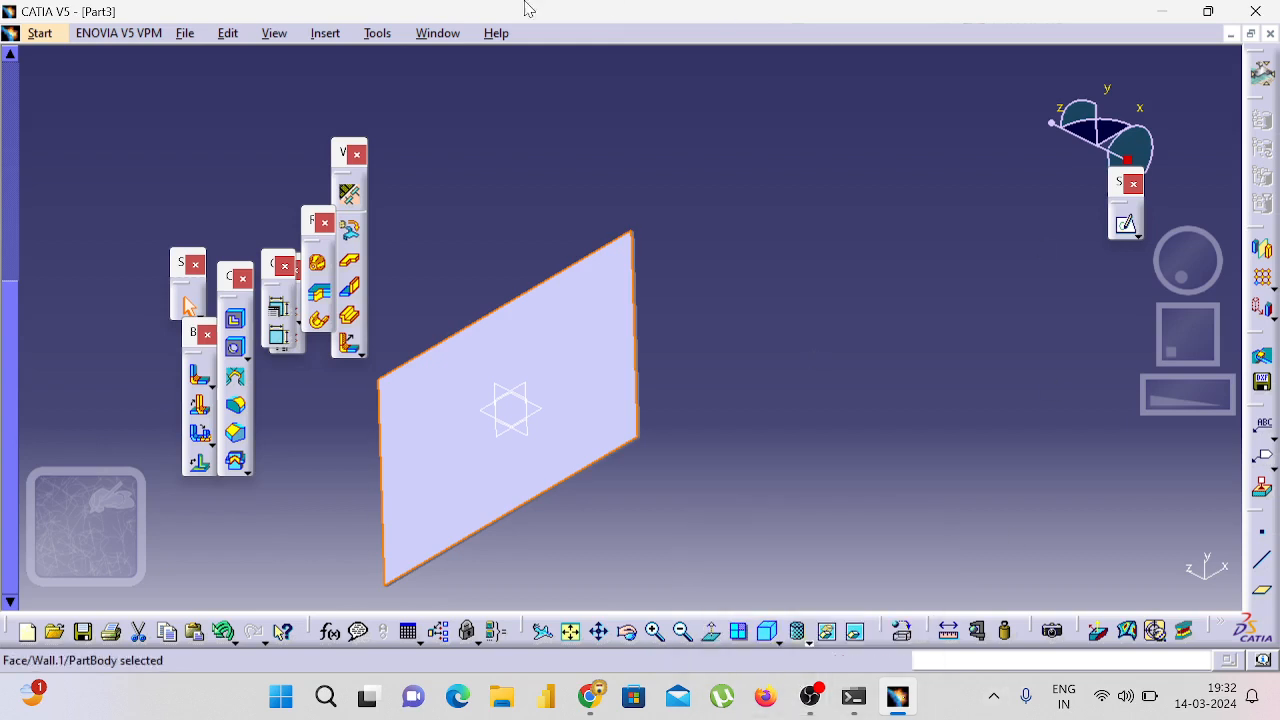
Step: Create a new document of type Part, accepting the default part settings
{"action": "left_click", "coordinate": [185, 33]}
{"action": "left_click", "coordinate": [196, 55]}
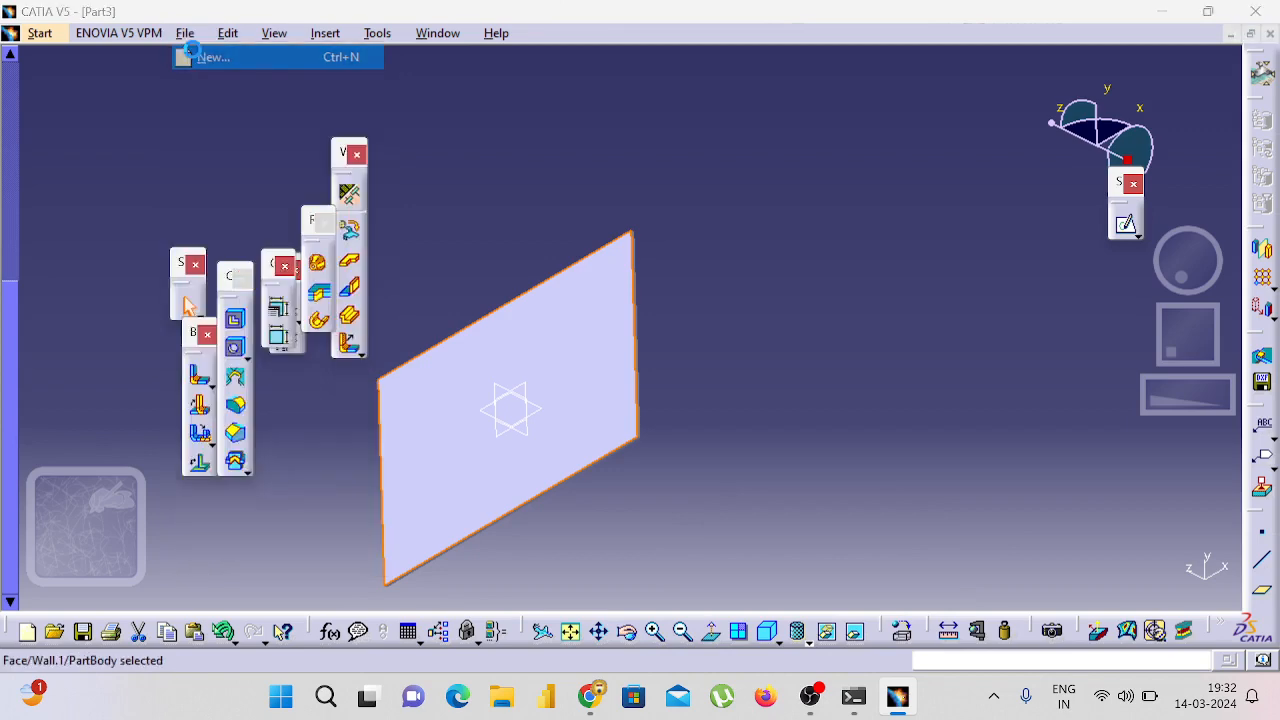
{"action": "type", "text": "Part"}
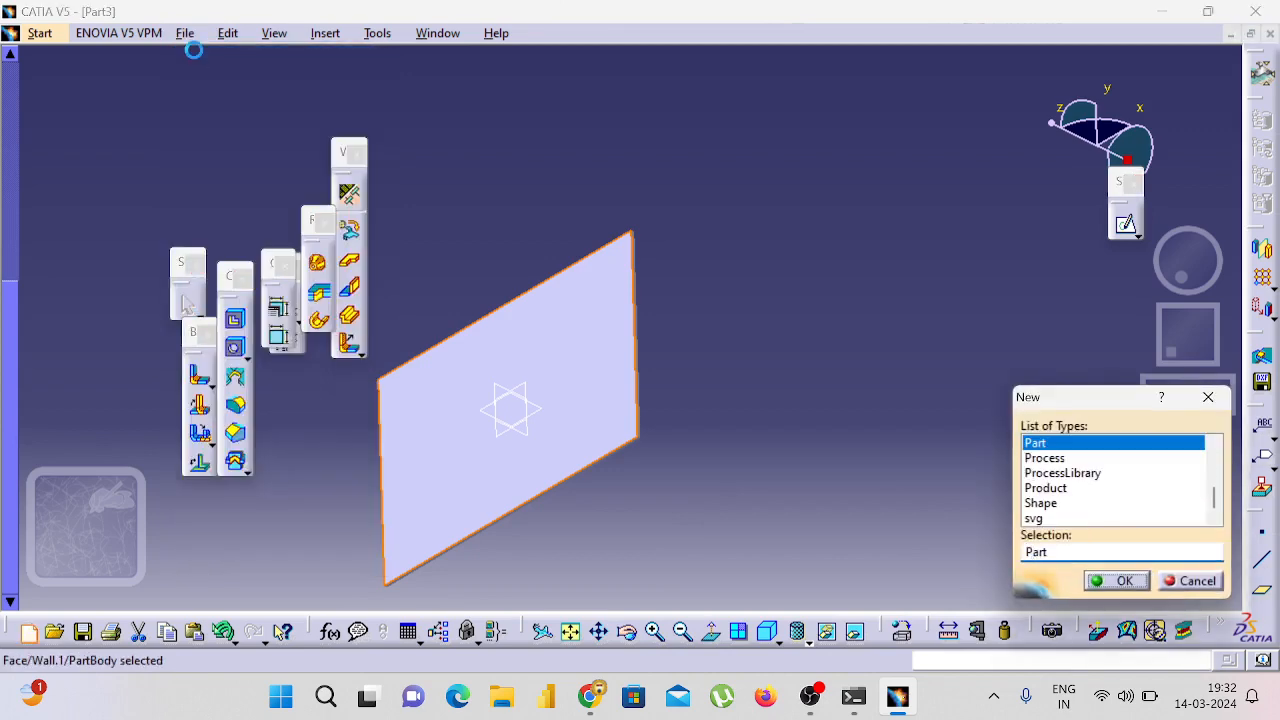
{"action": "key", "text": "Return"}
{"action": "key", "text": "Return"}
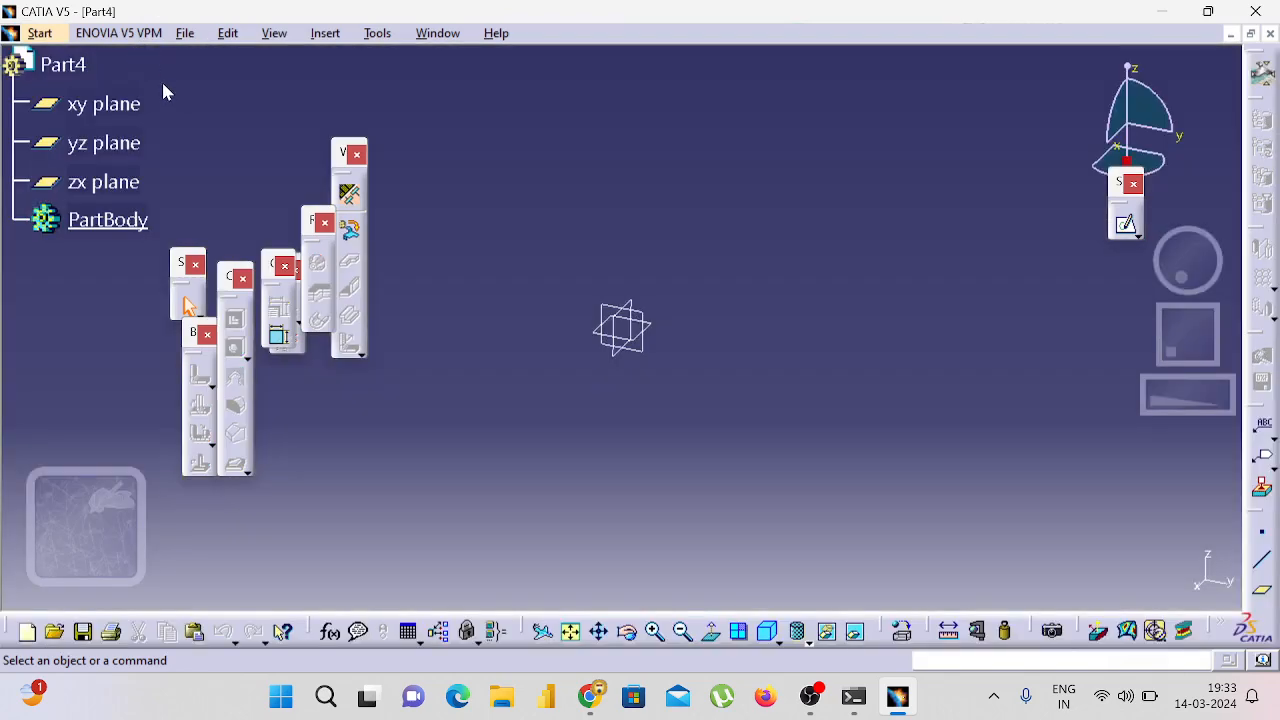
Step: Switch to the Part Design workbench and start a sketch on the xy plane
{"action": "left_click", "coordinate": [42, 33]}
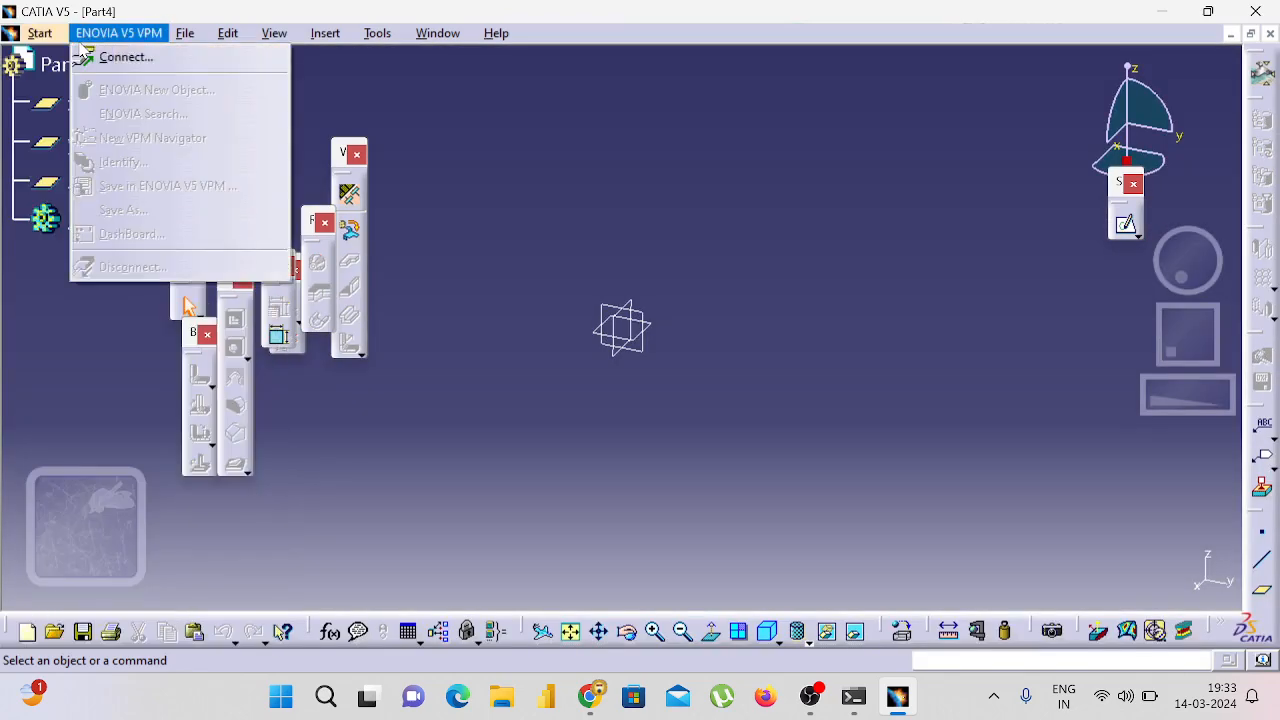
{"action": "mouse_move", "coordinate": [40, 33]}
{"action": "mouse_move", "coordinate": [95, 81]}
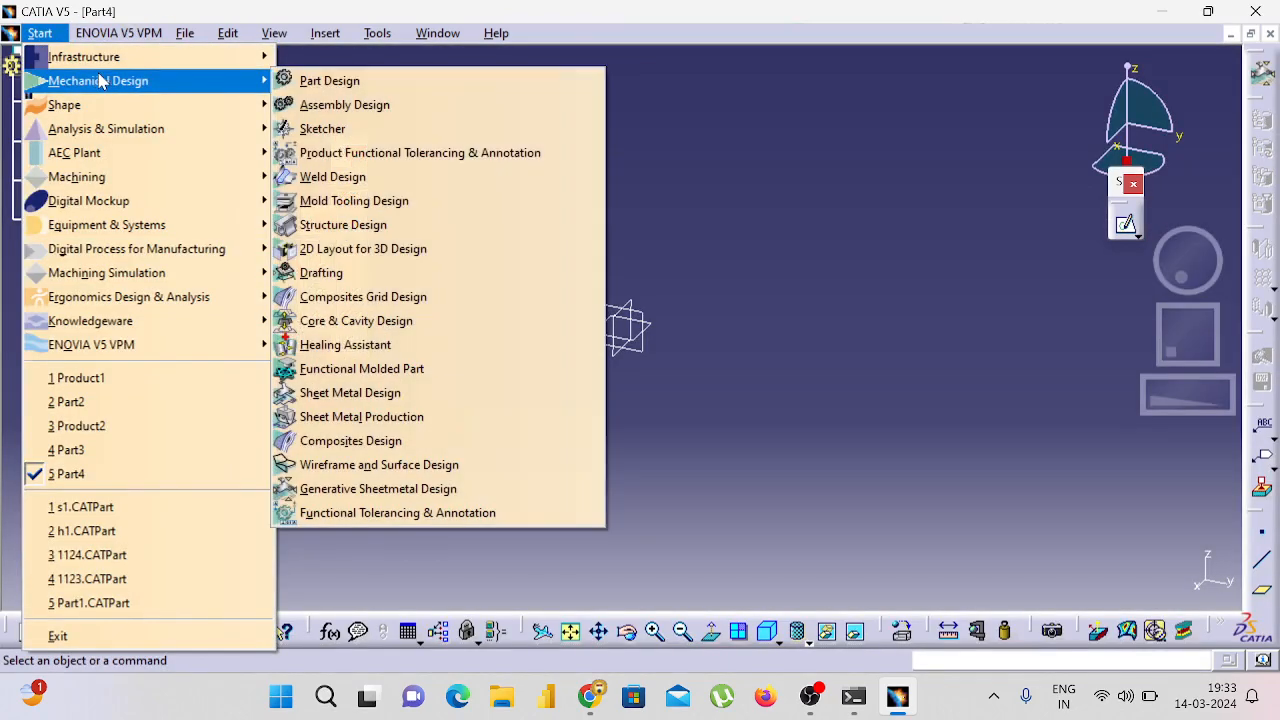
{"action": "left_click", "coordinate": [329, 84]}
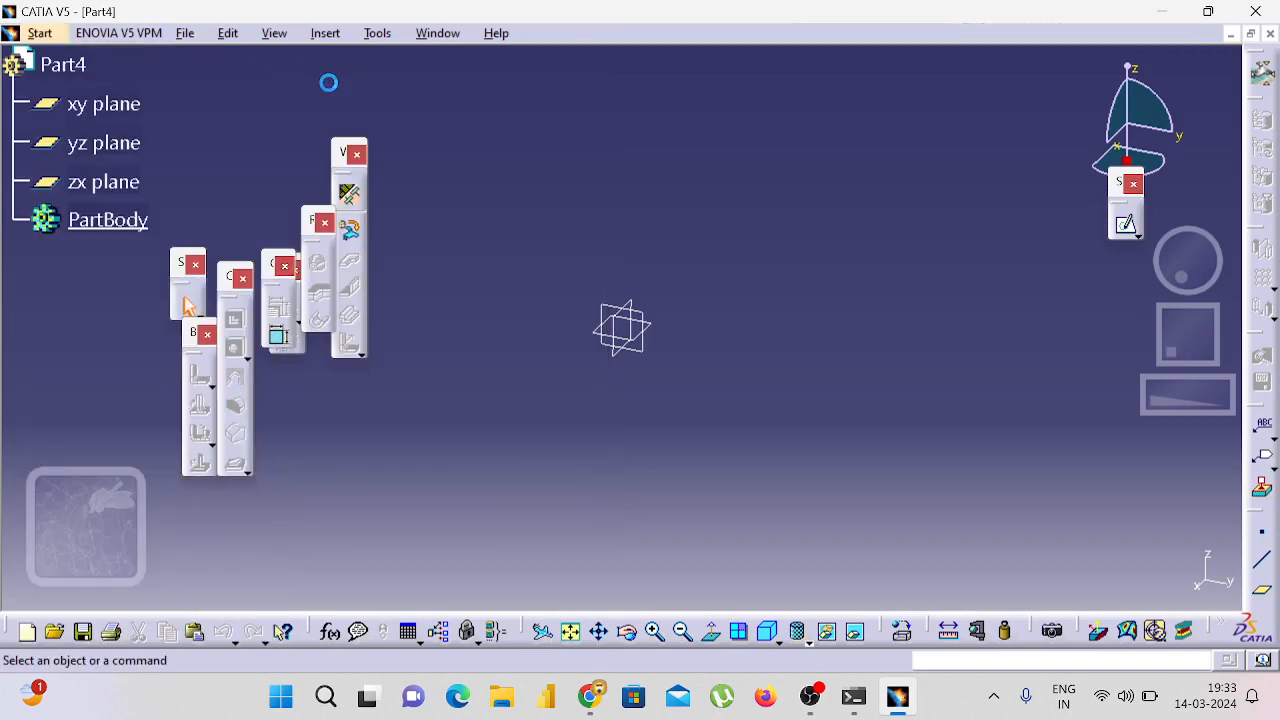
{"action": "left_click", "coordinate": [128, 106]}
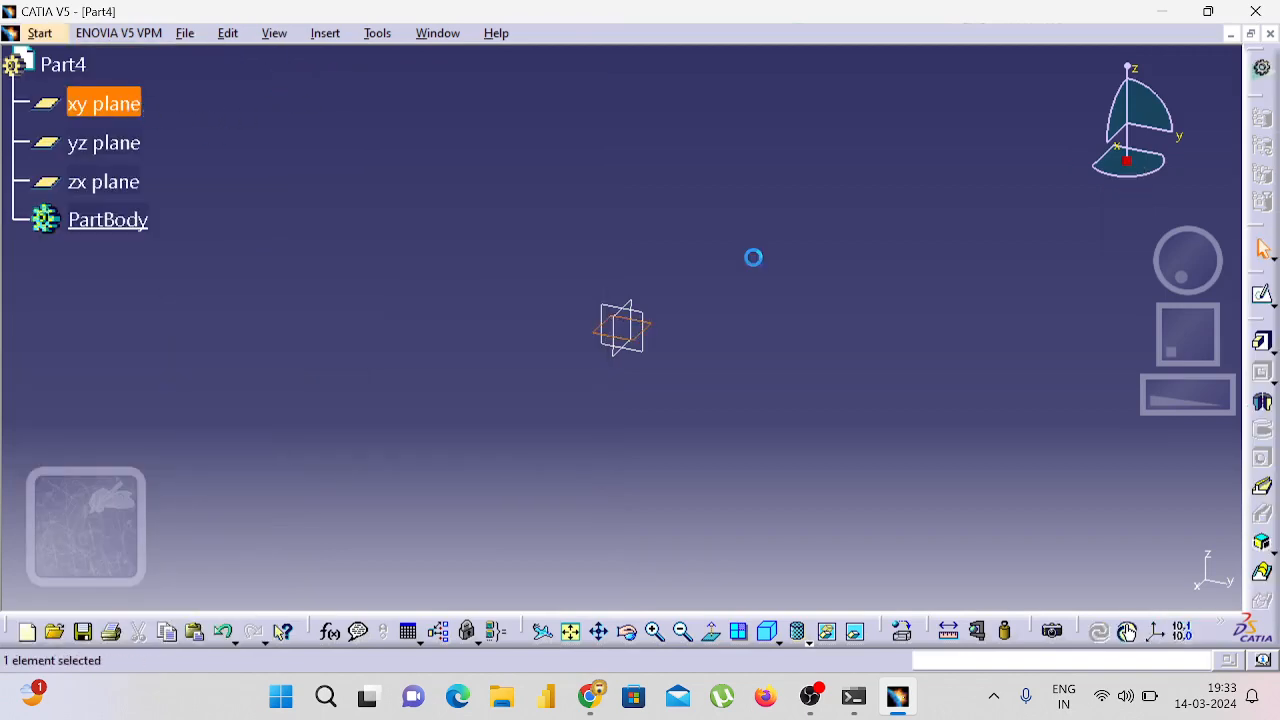
{"action": "left_click", "coordinate": [1262, 294]}
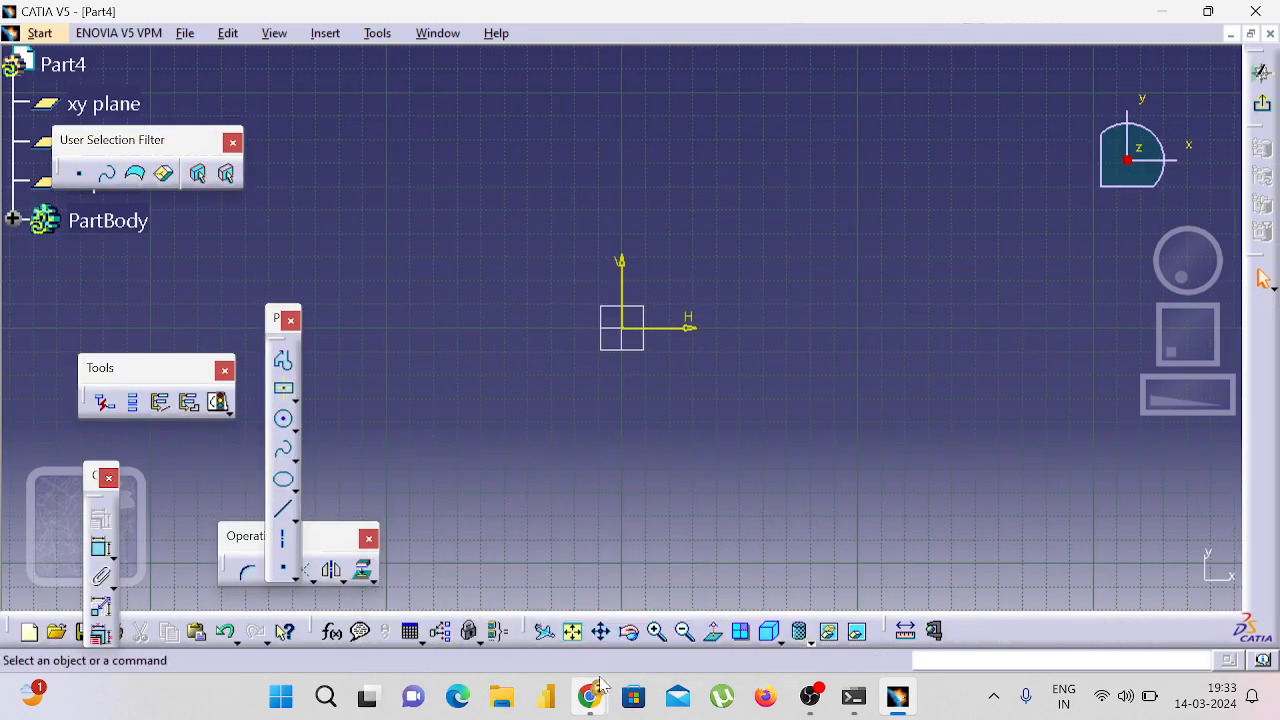
{"action": "key", "text": "super+d"}
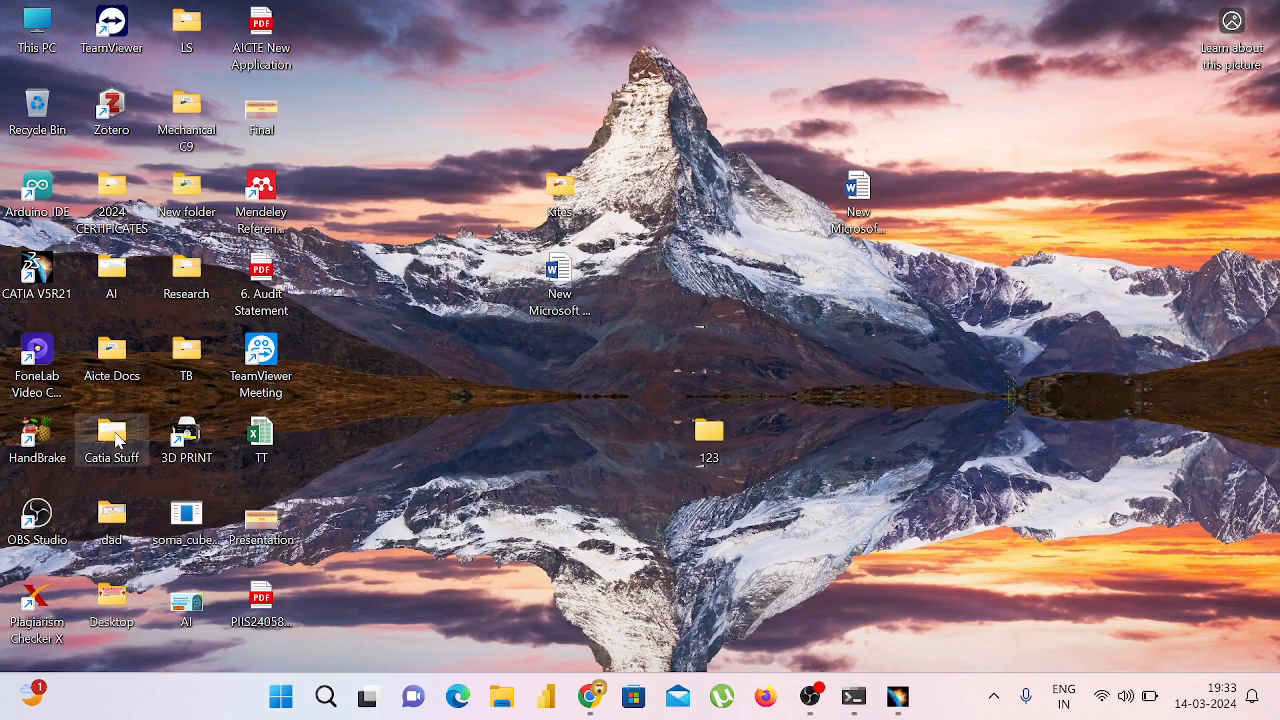
{"action": "double_click", "coordinate": [116, 438]}
{"action": "left_click", "coordinate": [112, 421]}
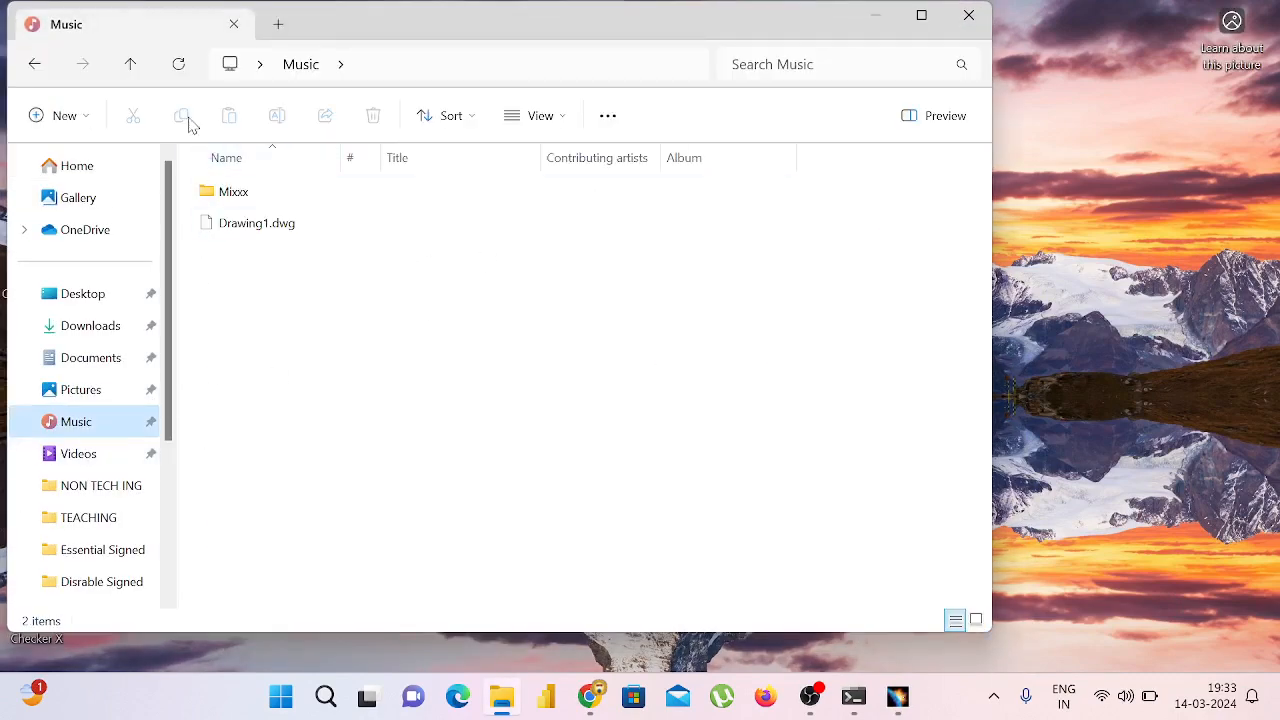
{"action": "left_click", "coordinate": [35, 65]}
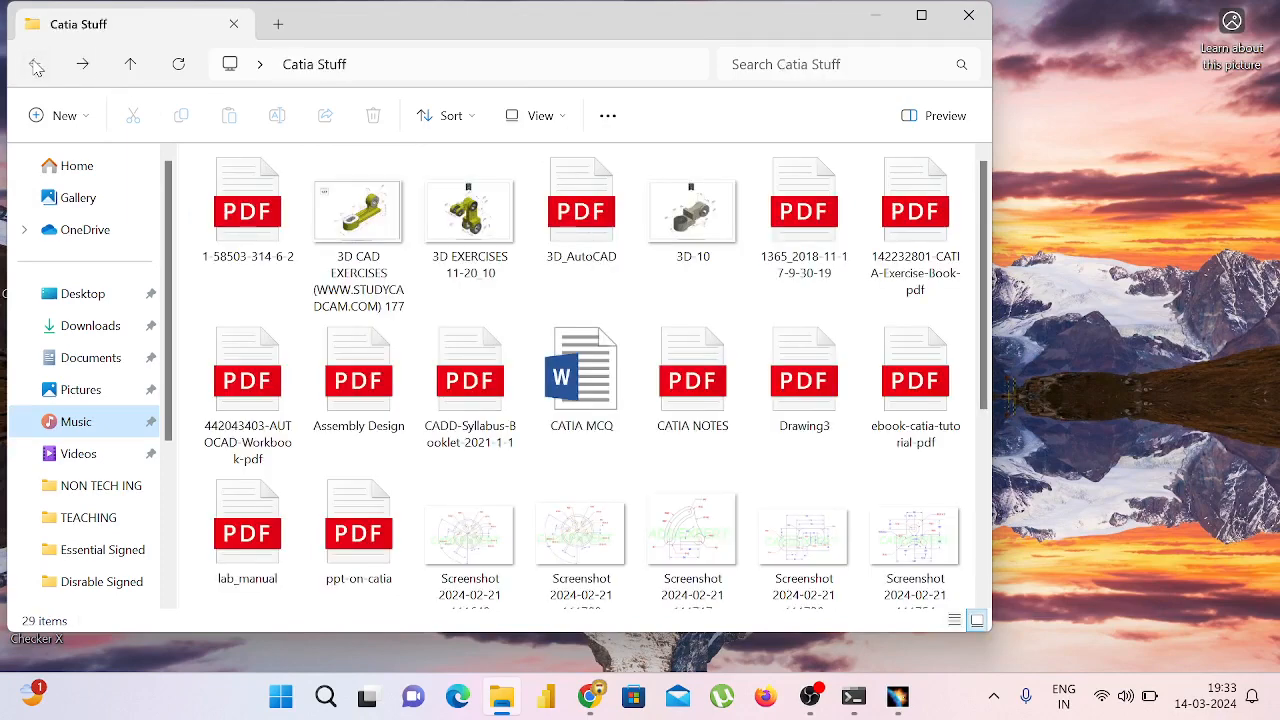
{"action": "double_click", "coordinate": [769, 231]}
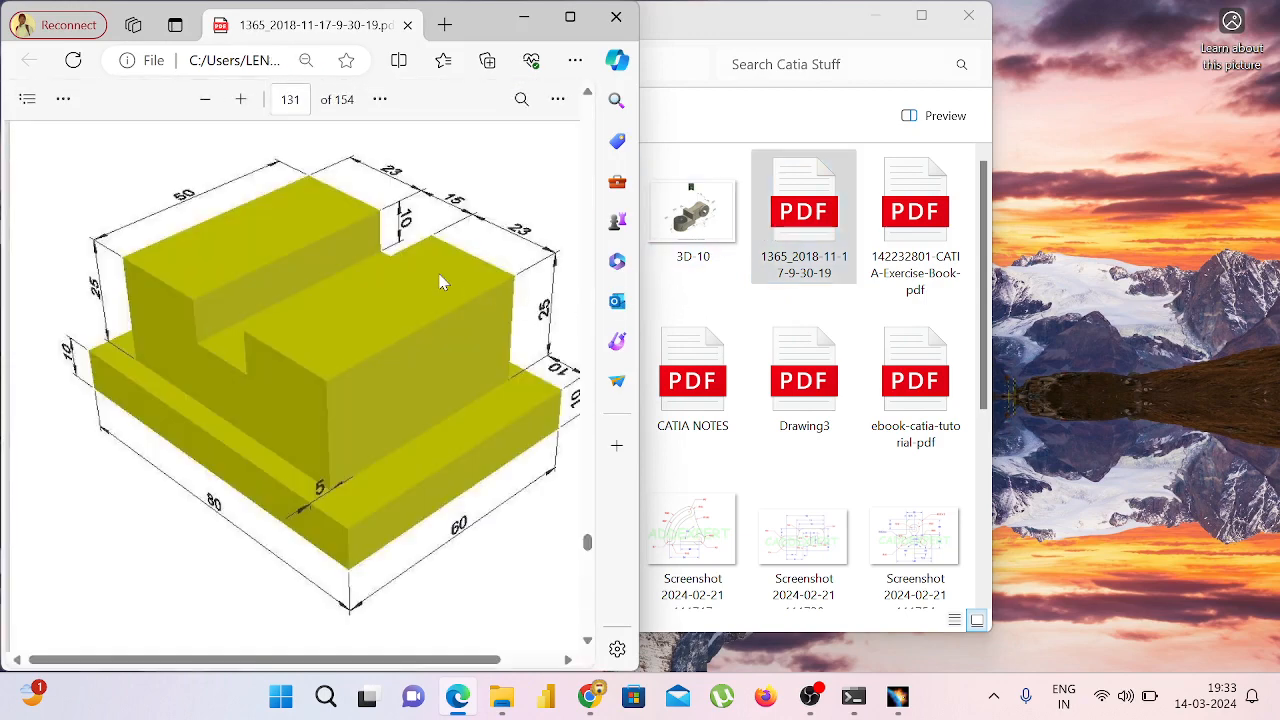
{"action": "scroll", "coordinate": [428, 272], "scroll_direction": "down", "scroll_amount": 8}
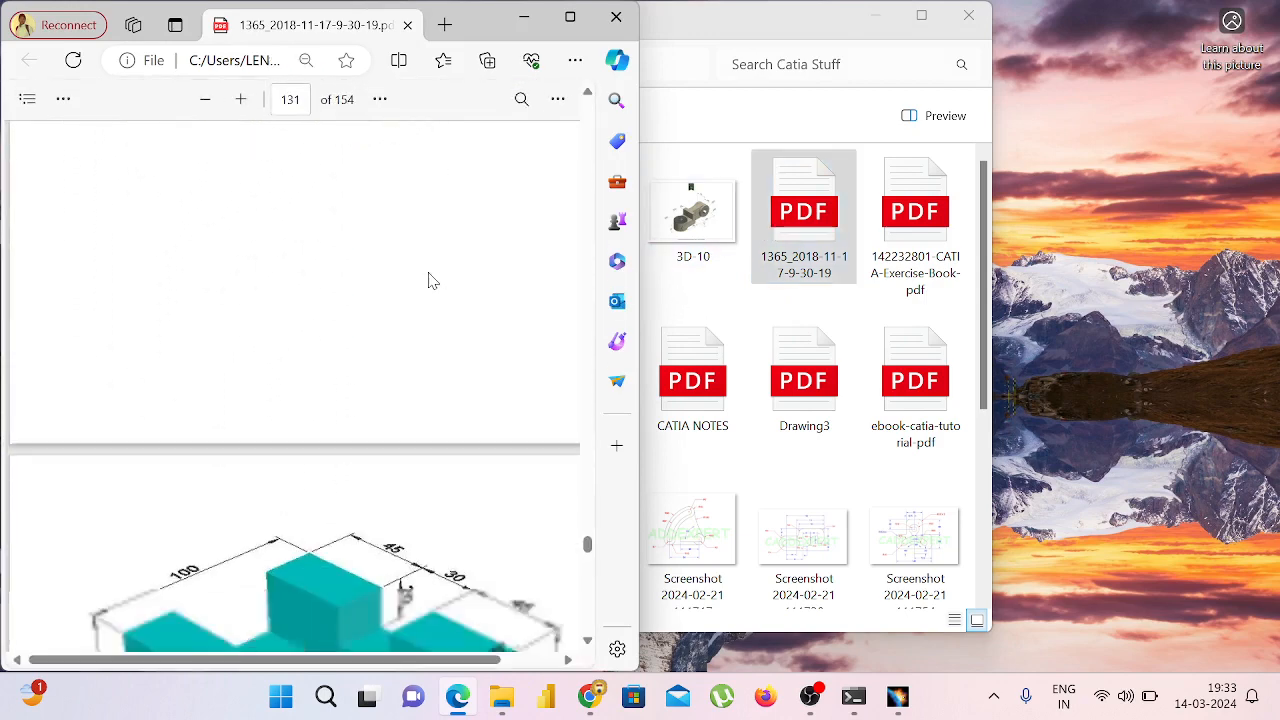
{"action": "scroll", "coordinate": [428, 280], "scroll_direction": "down", "scroll_amount": 3}
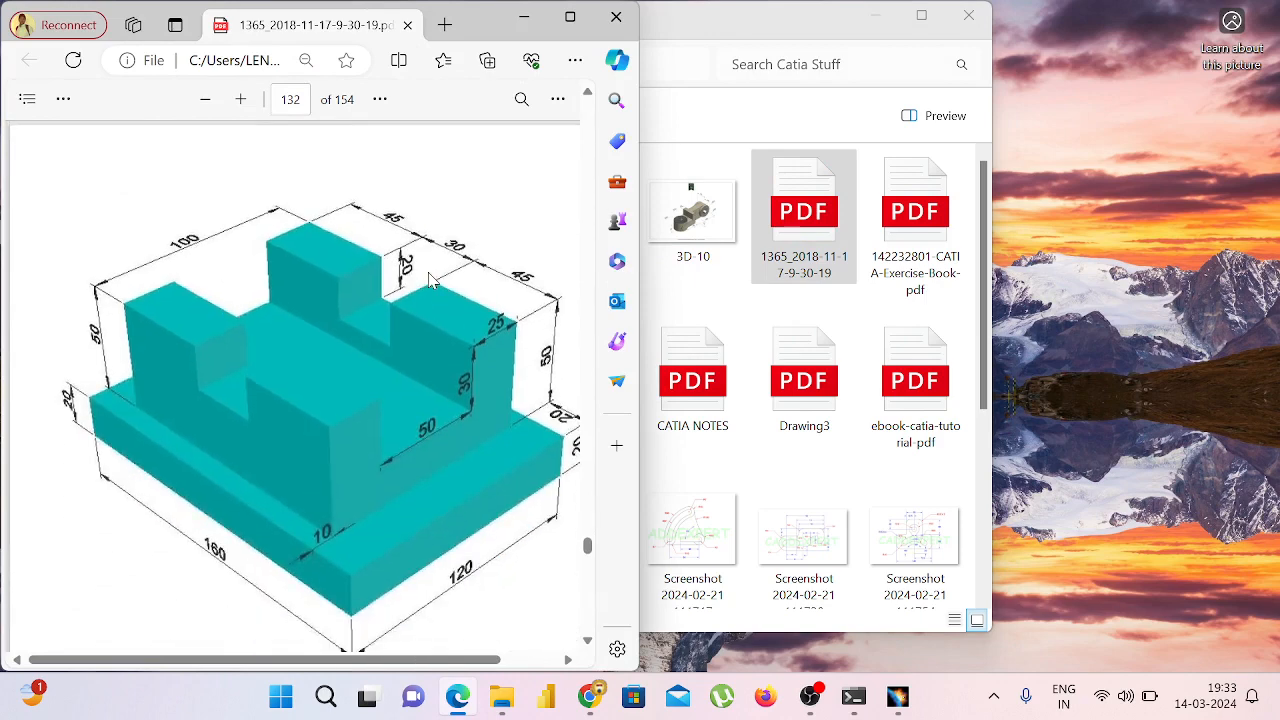
{"action": "scroll", "coordinate": [430, 280], "scroll_direction": "up", "scroll_amount": 2}
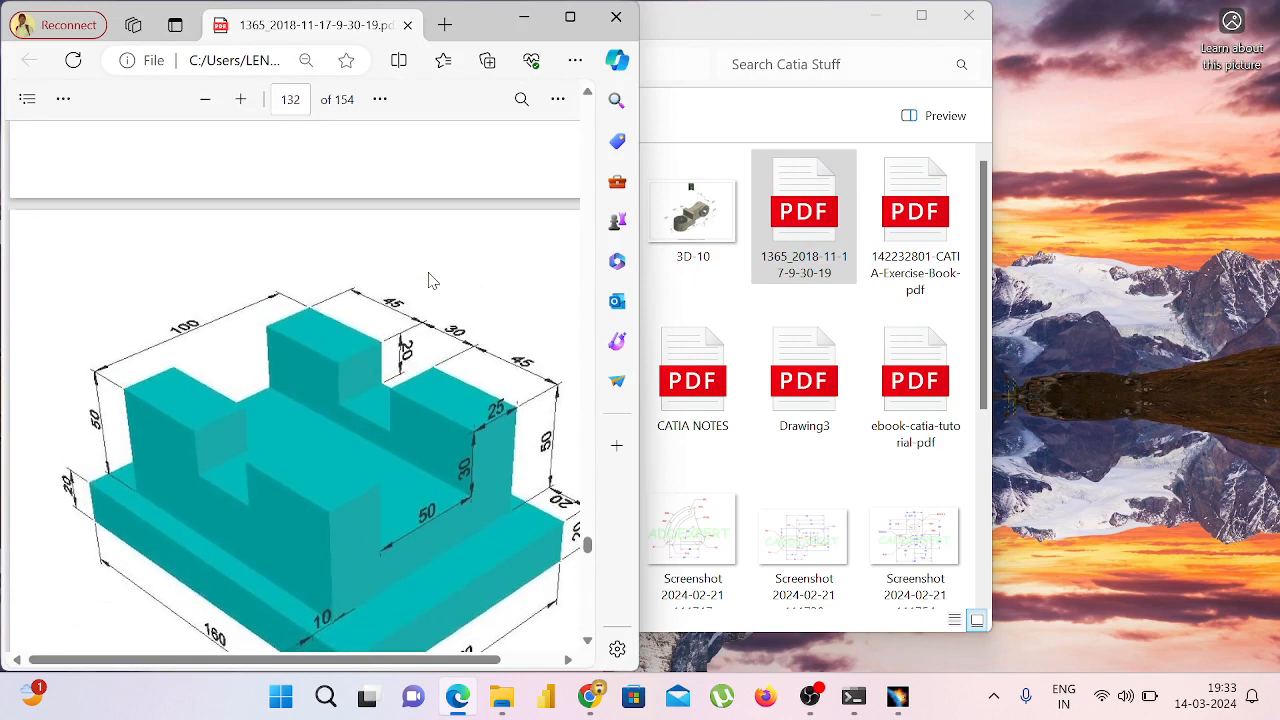
{"action": "scroll", "coordinate": [430, 280], "scroll_direction": "down", "scroll_amount": 2}
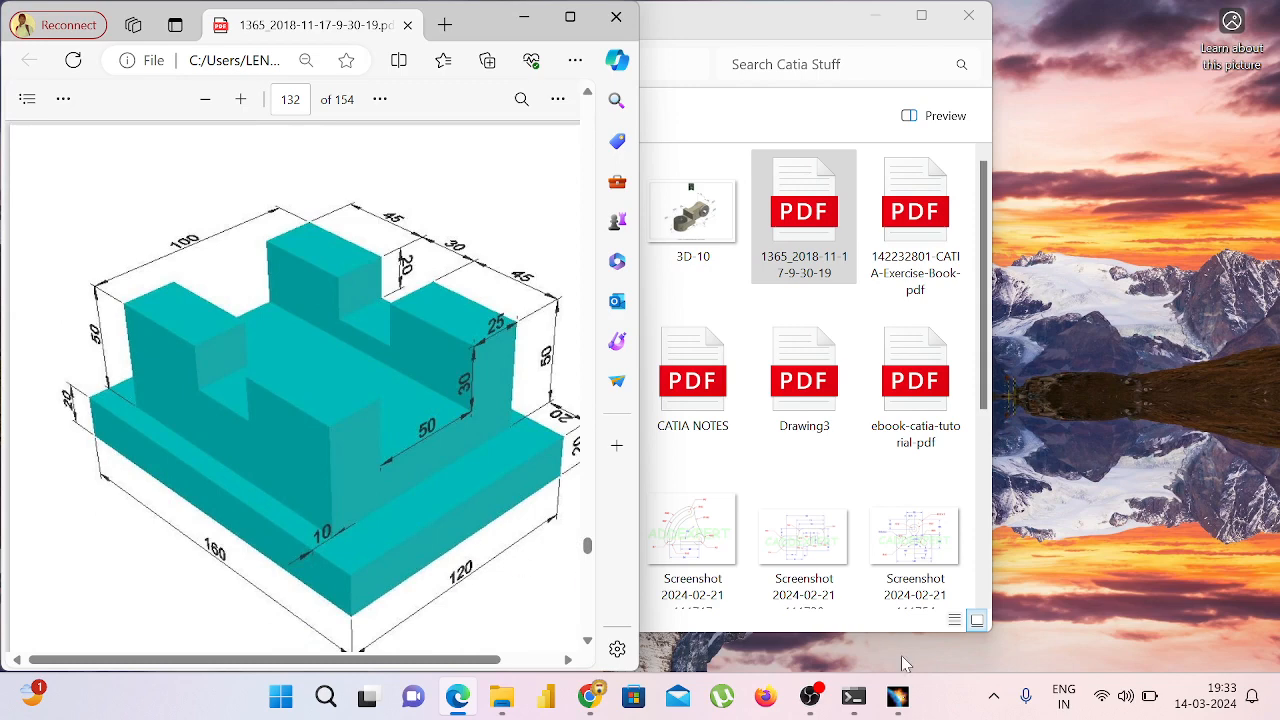
Step: Return to the CATIA sketch and draw a centered rectangle about 220 mm wide on the origin
{"action": "left_click", "coordinate": [893, 705]}
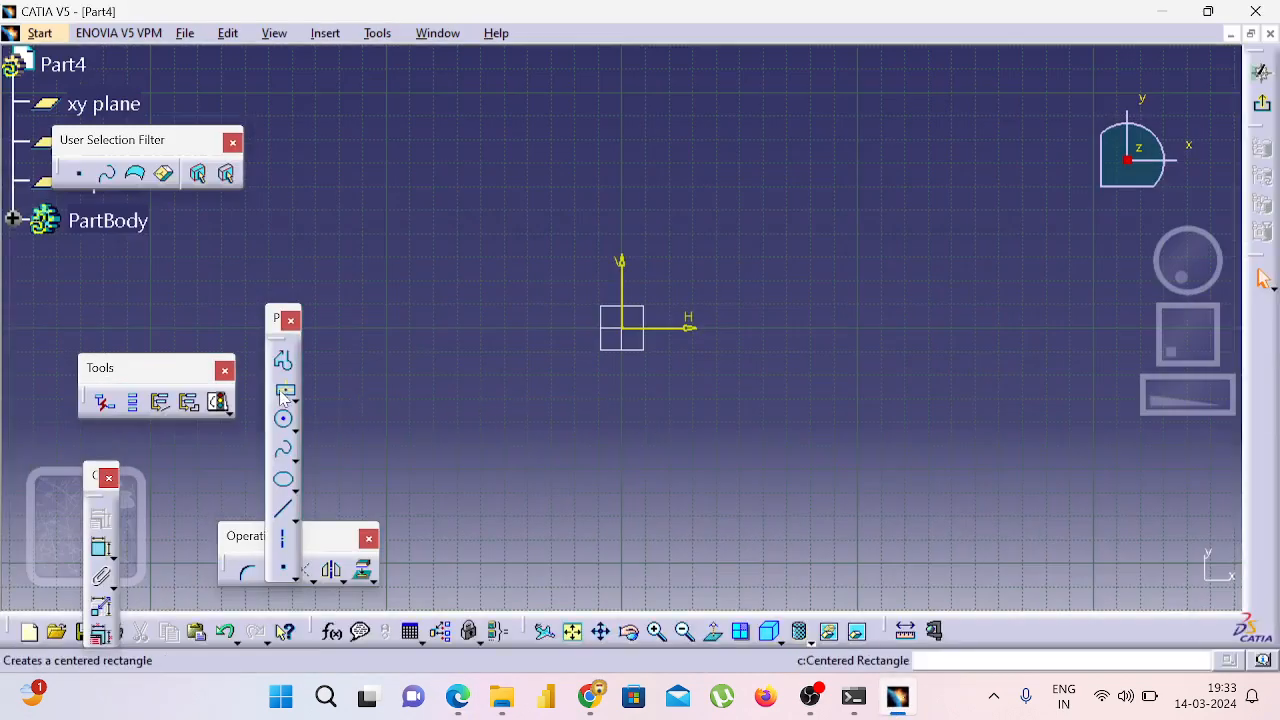
{"action": "left_click", "coordinate": [274, 388]}
{"action": "left_click", "coordinate": [622, 328]}
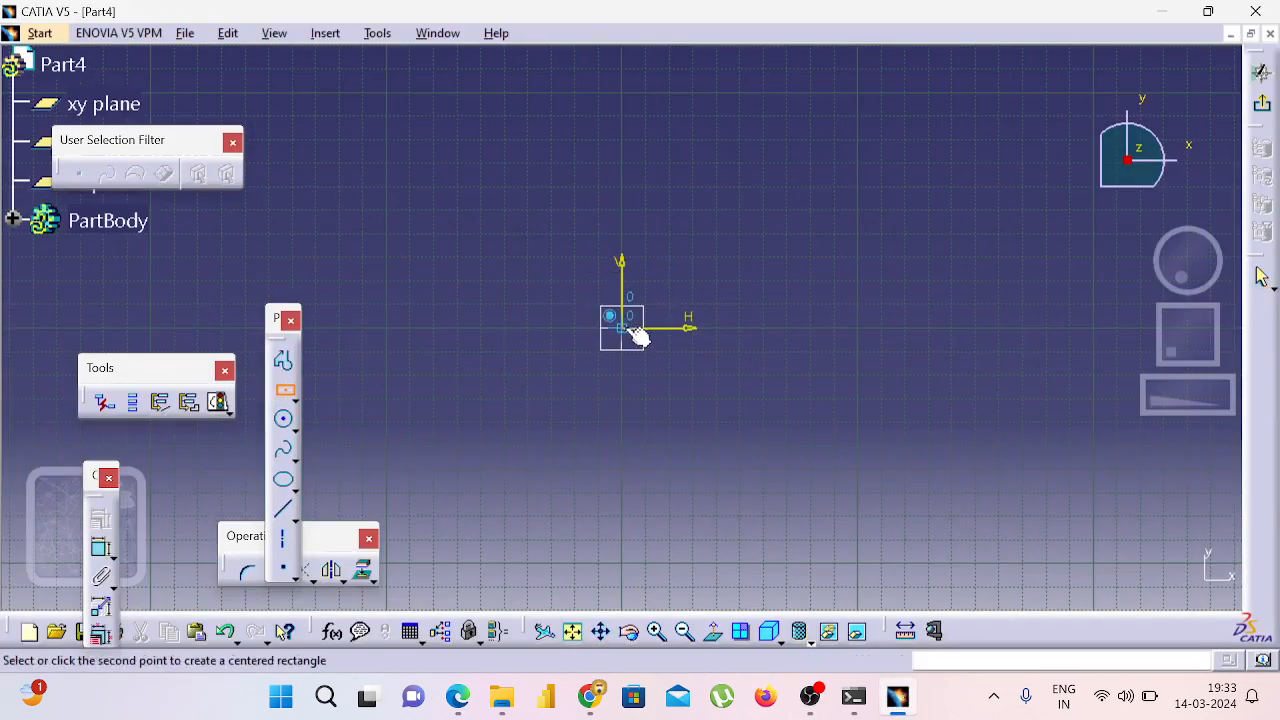
{"action": "left_click", "coordinate": [362, 187]}
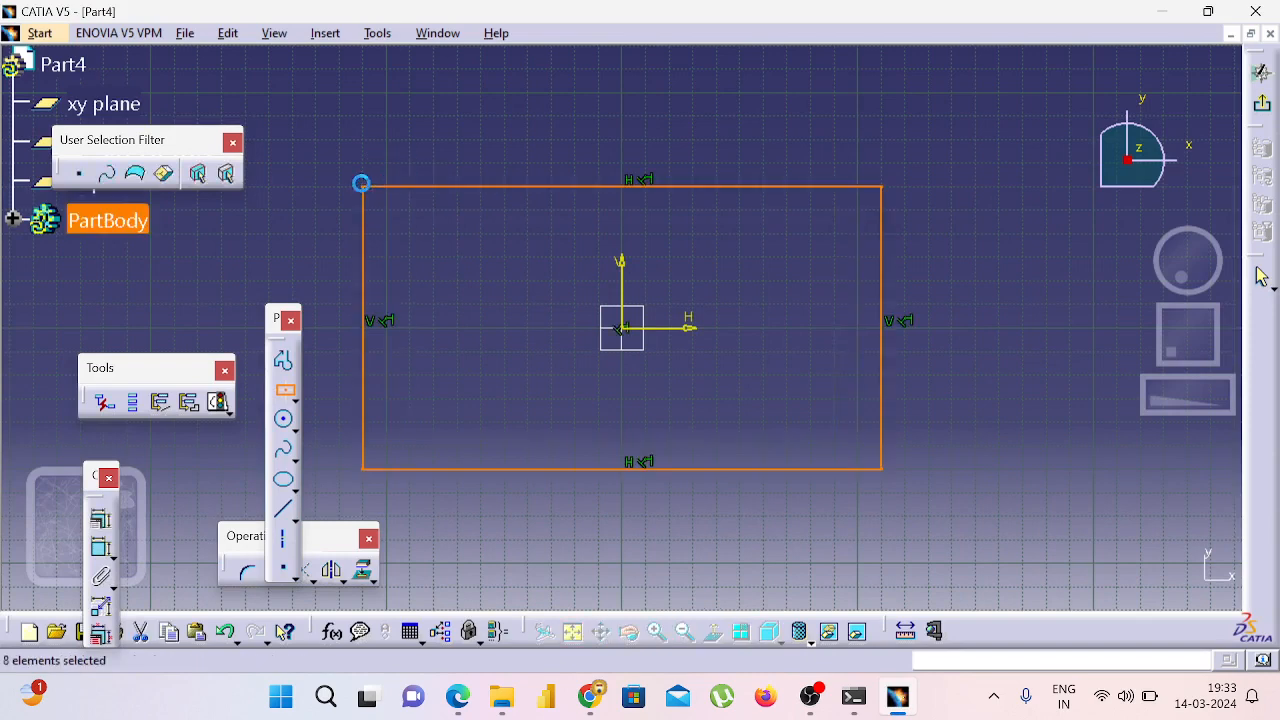
Step: Dimension the rectangle's horizontal side and set its length to 160 mm
{"action": "left_click", "coordinate": [100, 548]}
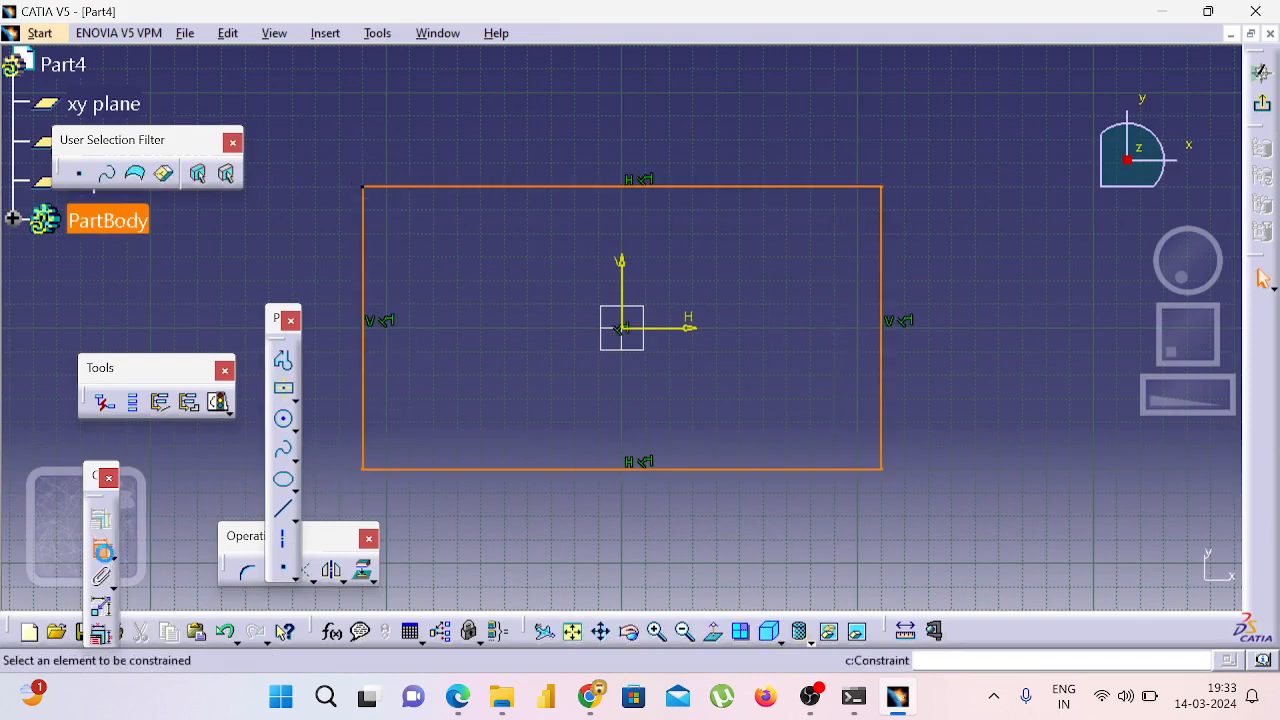
{"action": "left_click", "coordinate": [591, 469]}
{"action": "left_click", "coordinate": [569, 497]}
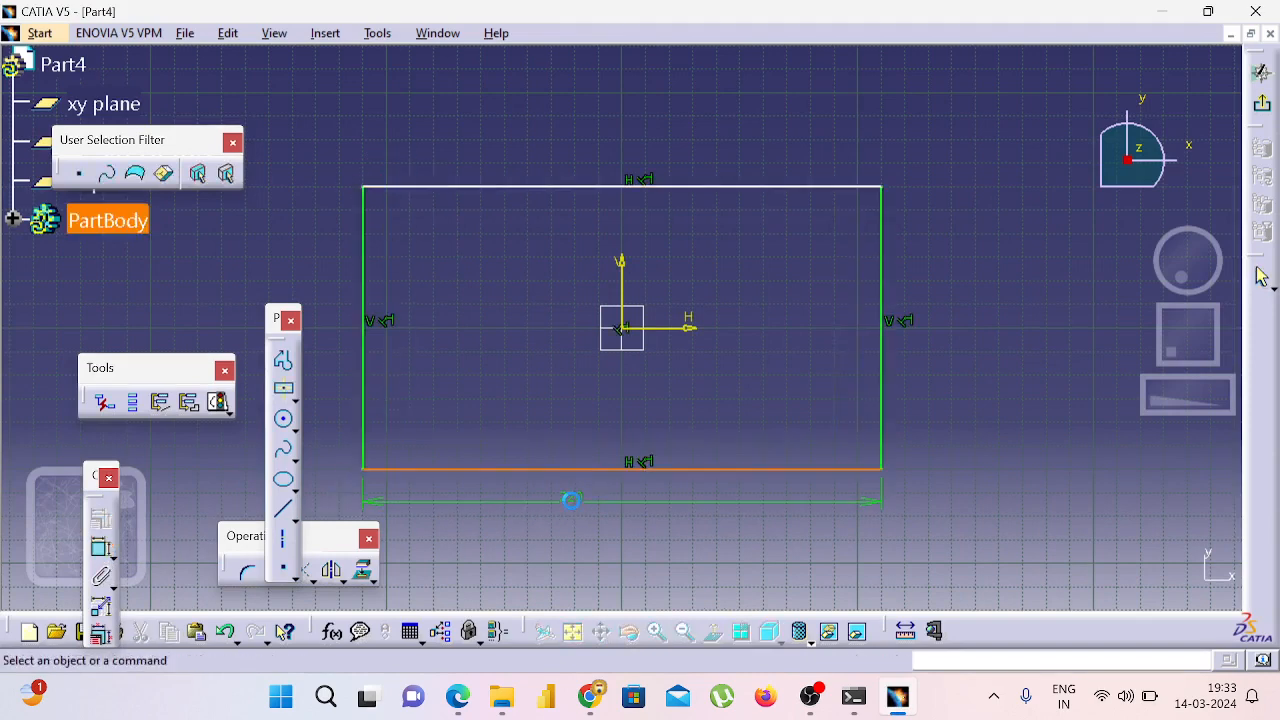
{"action": "double_click", "coordinate": [573, 500]}
{"action": "type", "text": "1"}
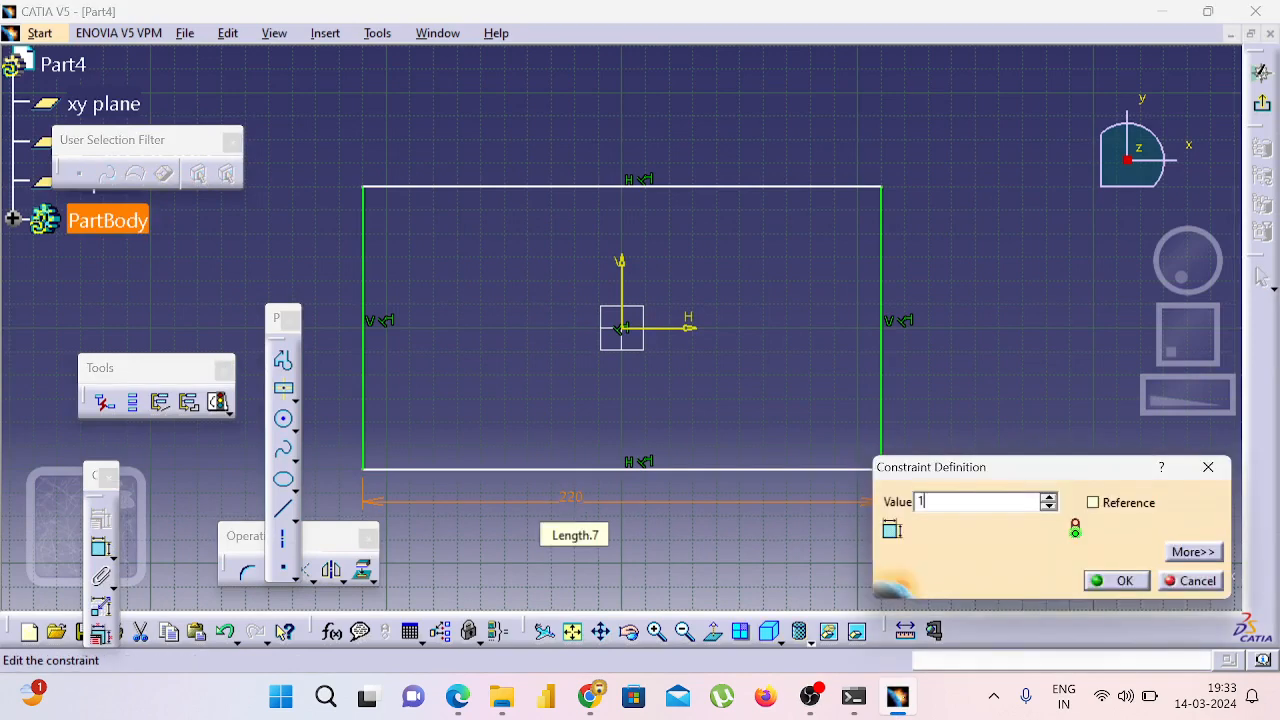
{"action": "type", "text": "60"}
{"action": "key", "text": "Return"}
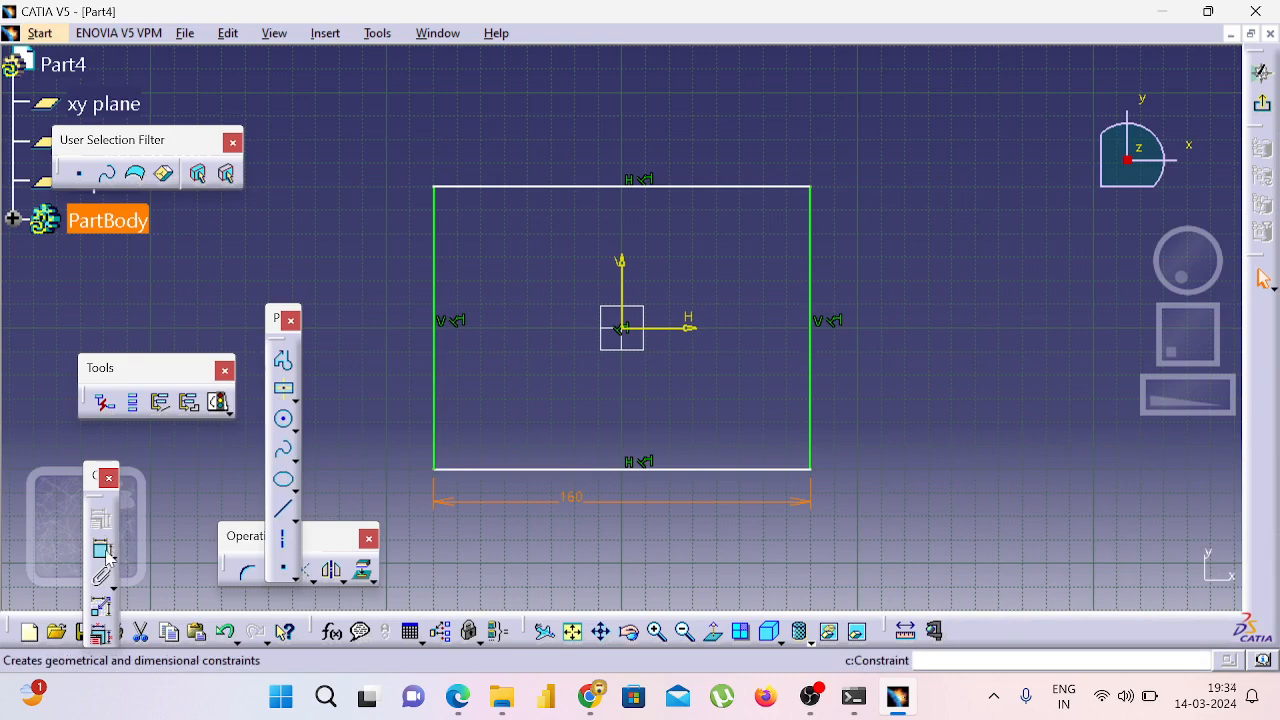
Step: Dimension the rectangle's vertical side and set its length to 120 mm
{"action": "left_click", "coordinate": [101, 548]}
{"action": "left_click", "coordinate": [811, 360]}
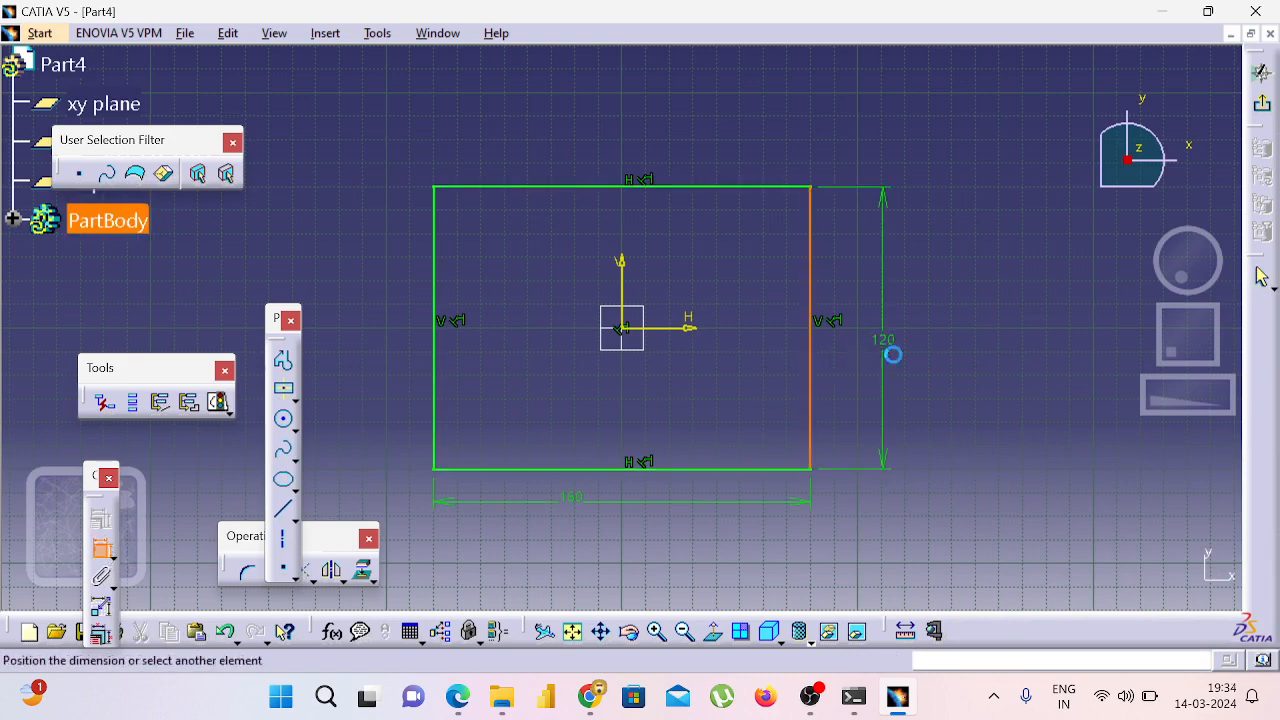
{"action": "left_click", "coordinate": [886, 340]}
{"action": "double_click", "coordinate": [884, 340]}
{"action": "type", "text": "1"}
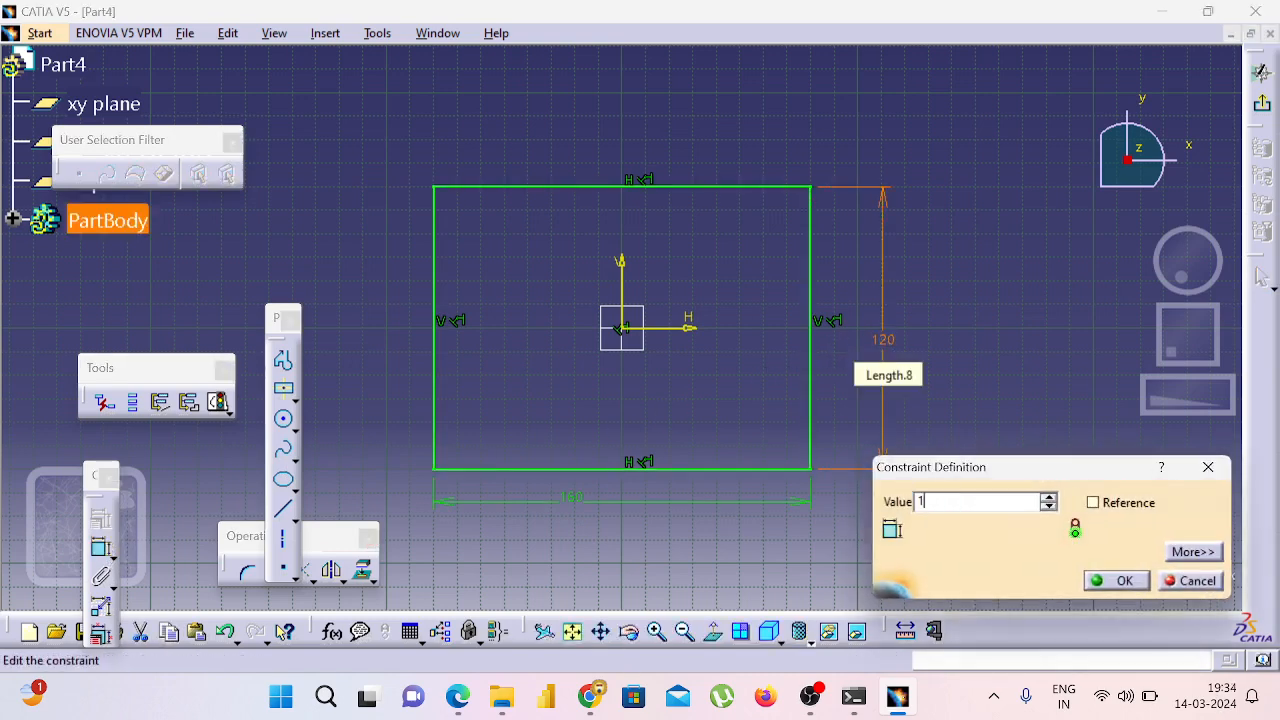
{"action": "type", "text": "20"}
{"action": "key", "text": "Return"}
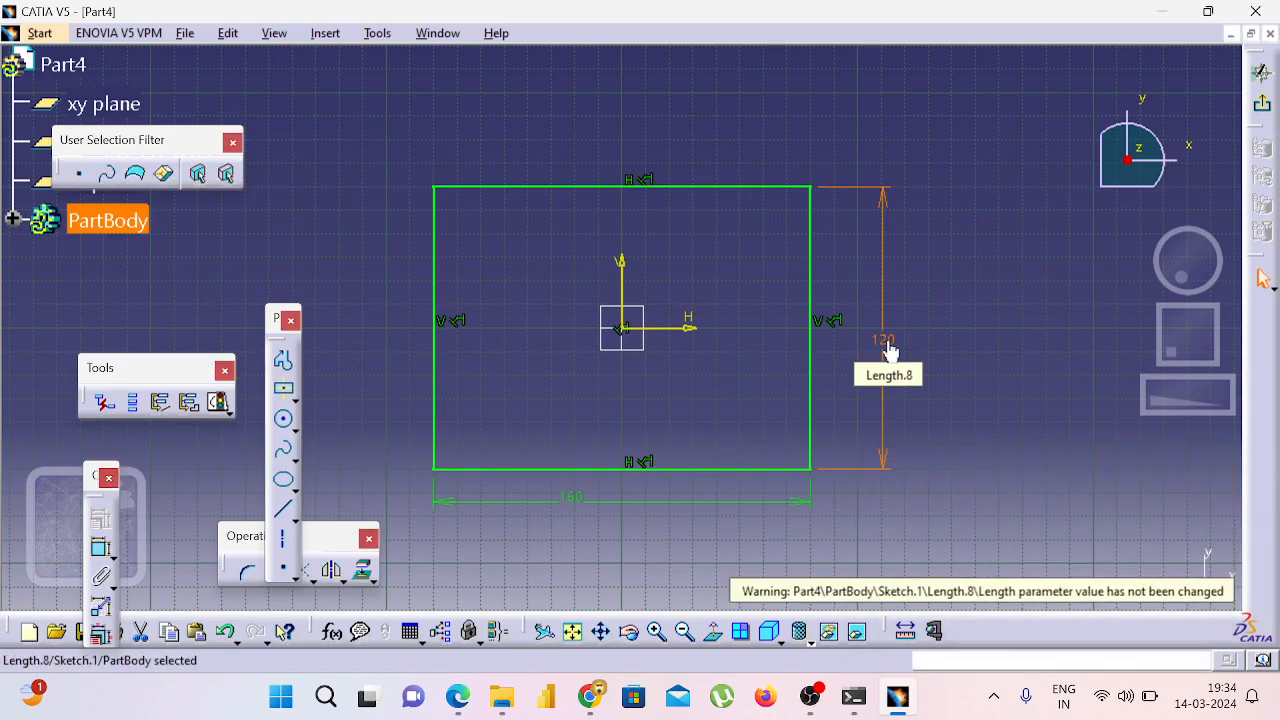
Step: Check the base thickness in the PDF drawing and pad the rectangle sketch by 20 mm
{"action": "key", "text": "alt+Tab"}
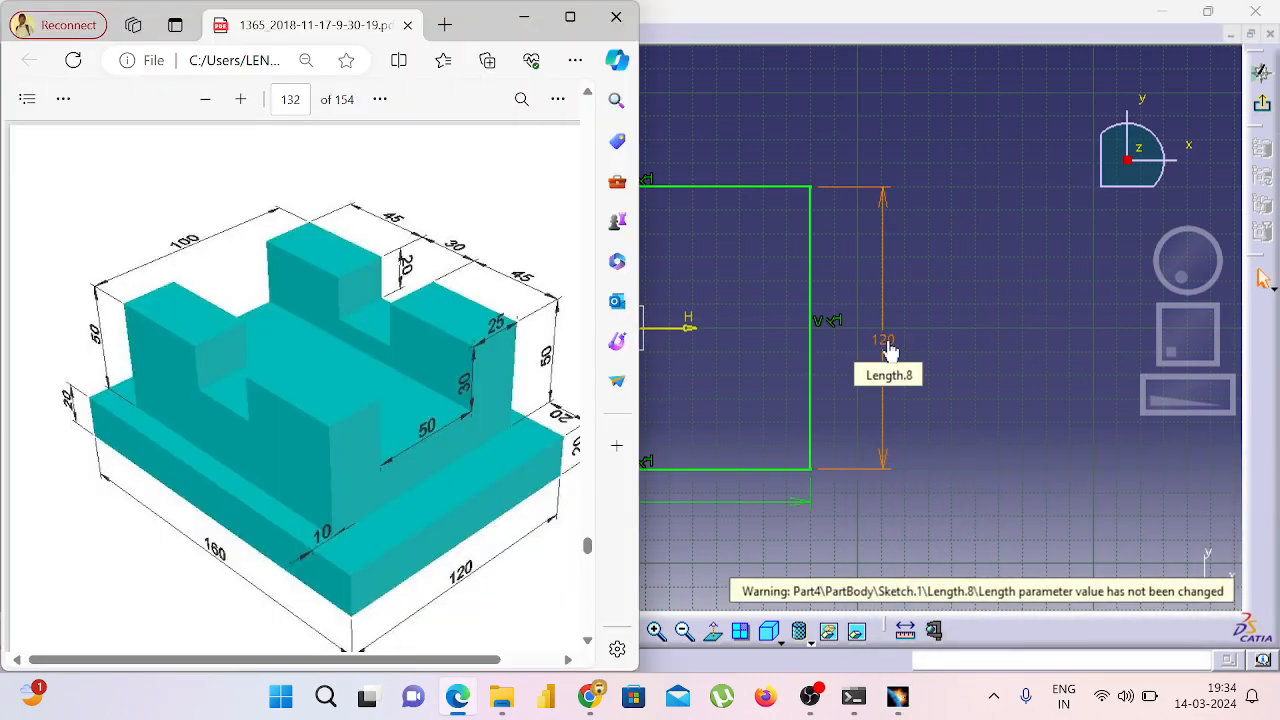
{"action": "key", "text": "alt+Tab"}
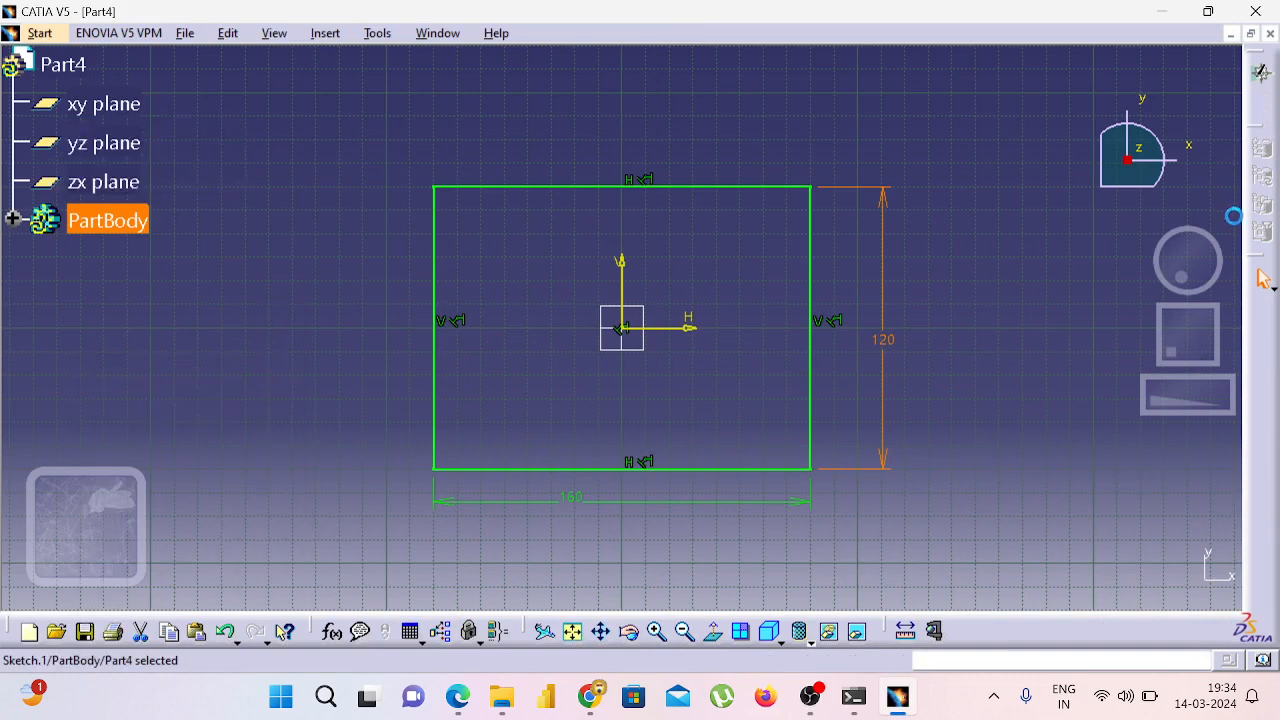
{"action": "left_click", "coordinate": [1260, 342]}
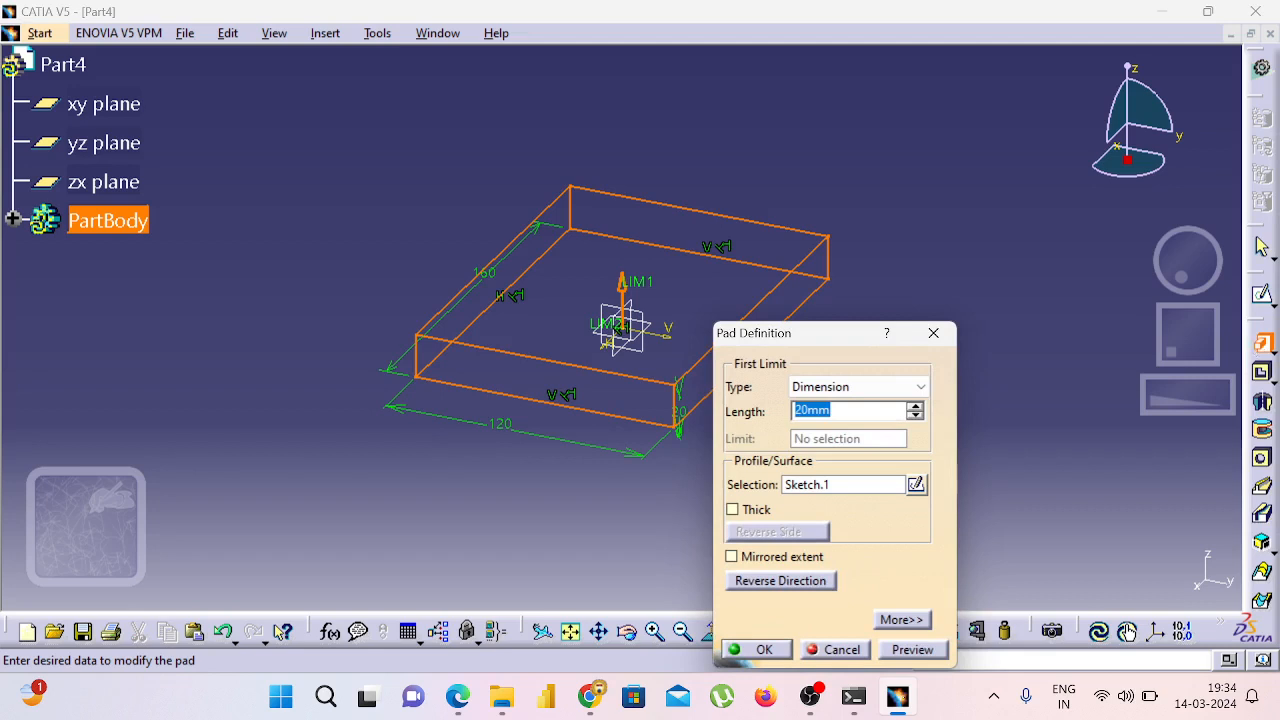
{"action": "type", "text": "20"}
{"action": "key", "text": "Return"}
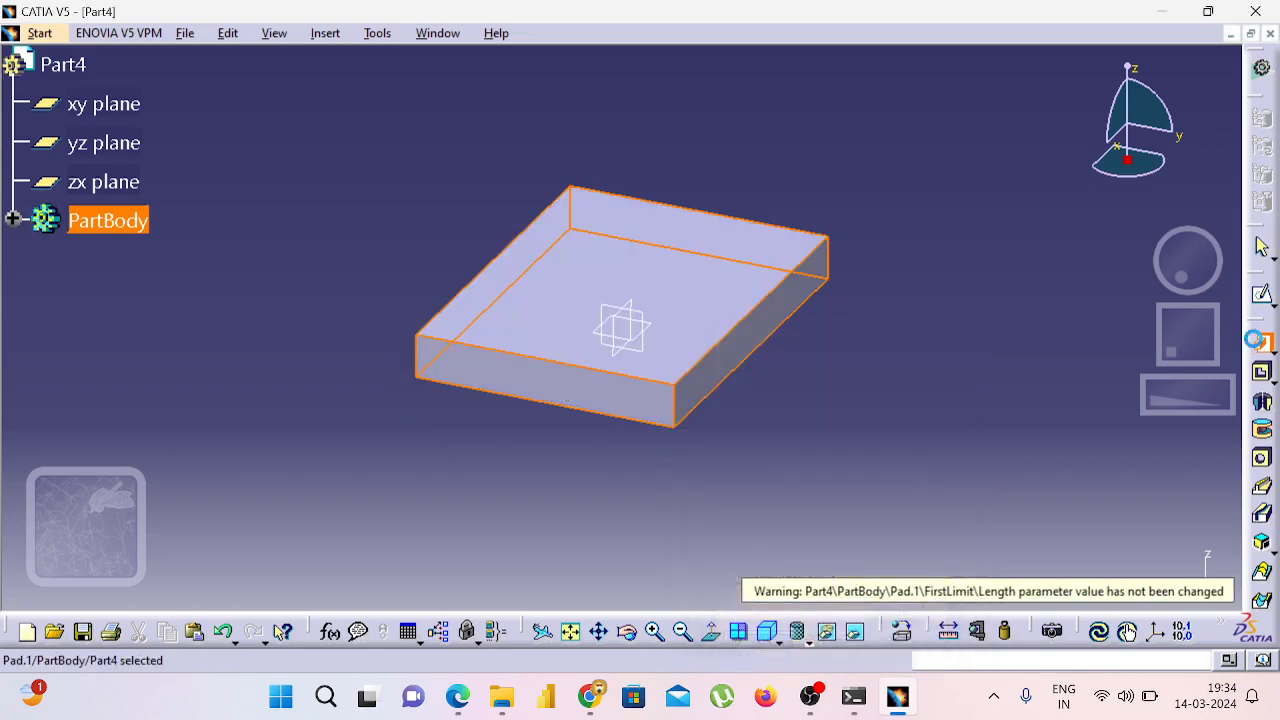
Step: Start a new sketch on the top face of the base pad and fit it in the view
{"action": "left_click", "coordinate": [680, 258]}
{"action": "left_click", "coordinate": [1261, 305]}
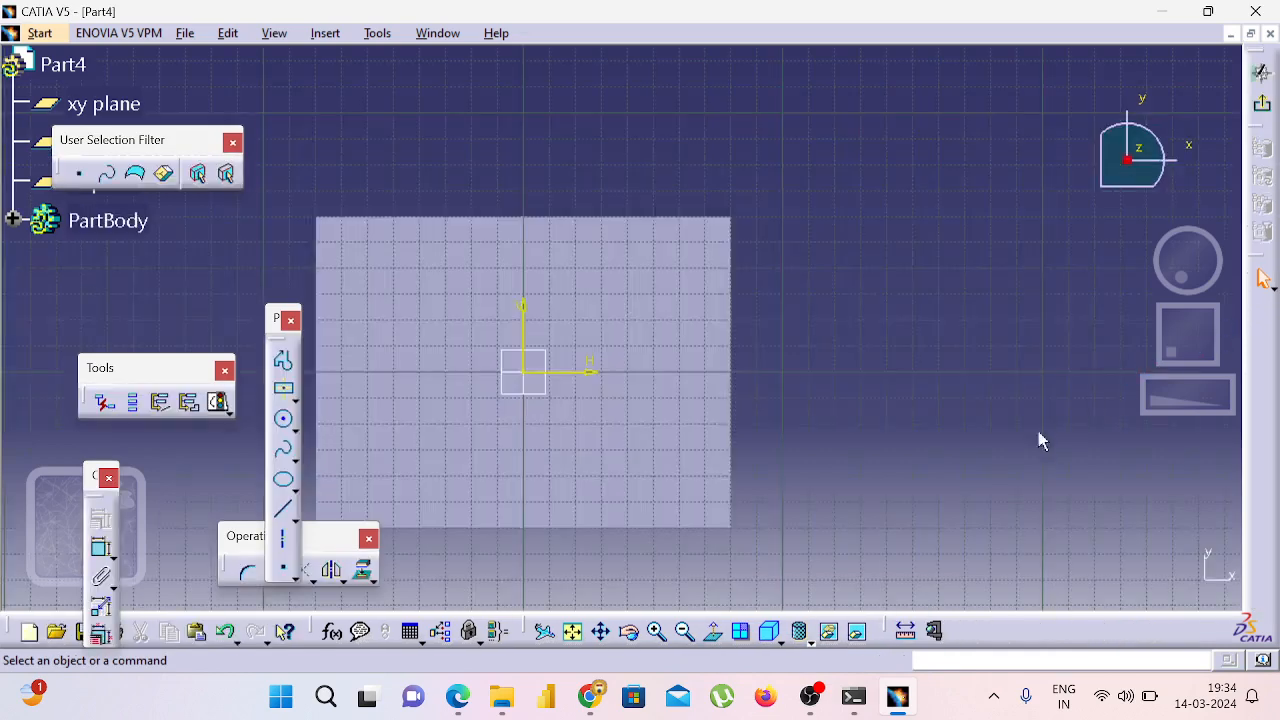
{"action": "left_click", "coordinate": [573, 633]}
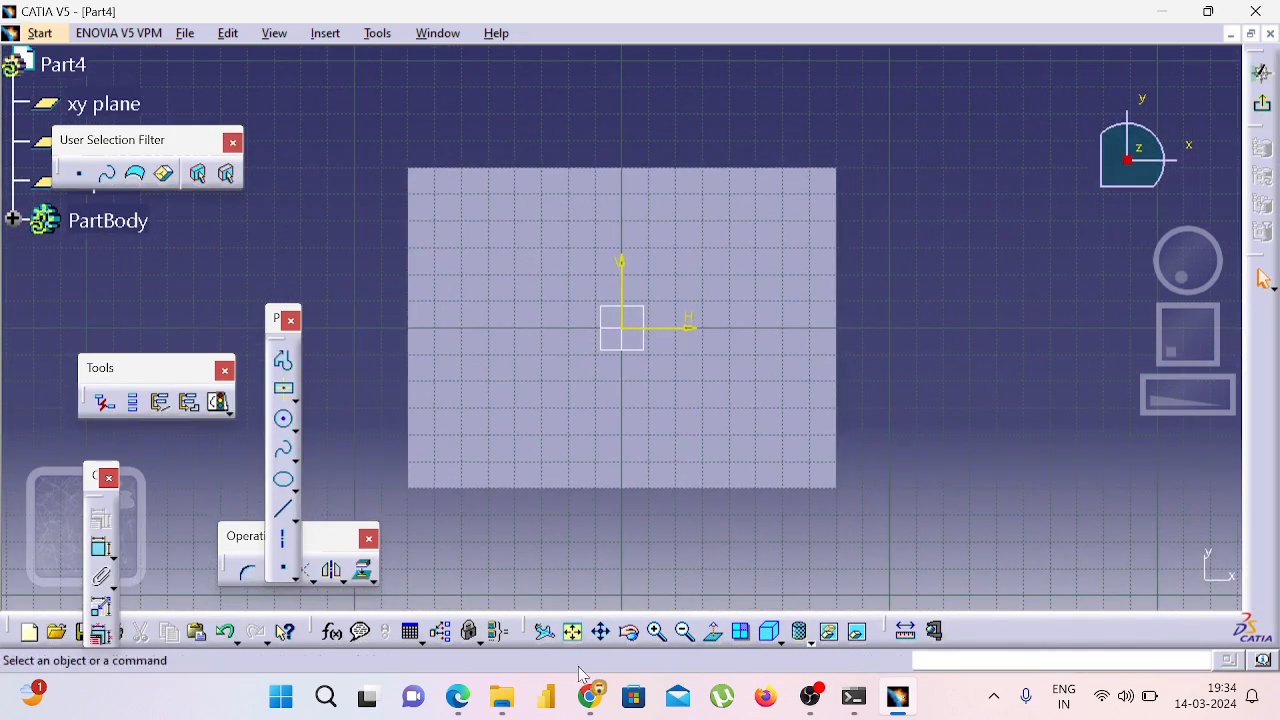
Step: Switch to the Google Meet call, mute and unmute the microphone, and return to CATIA
{"action": "mouse_move", "coordinate": [590, 697]}
{"action": "left_click", "coordinate": [452, 591]}
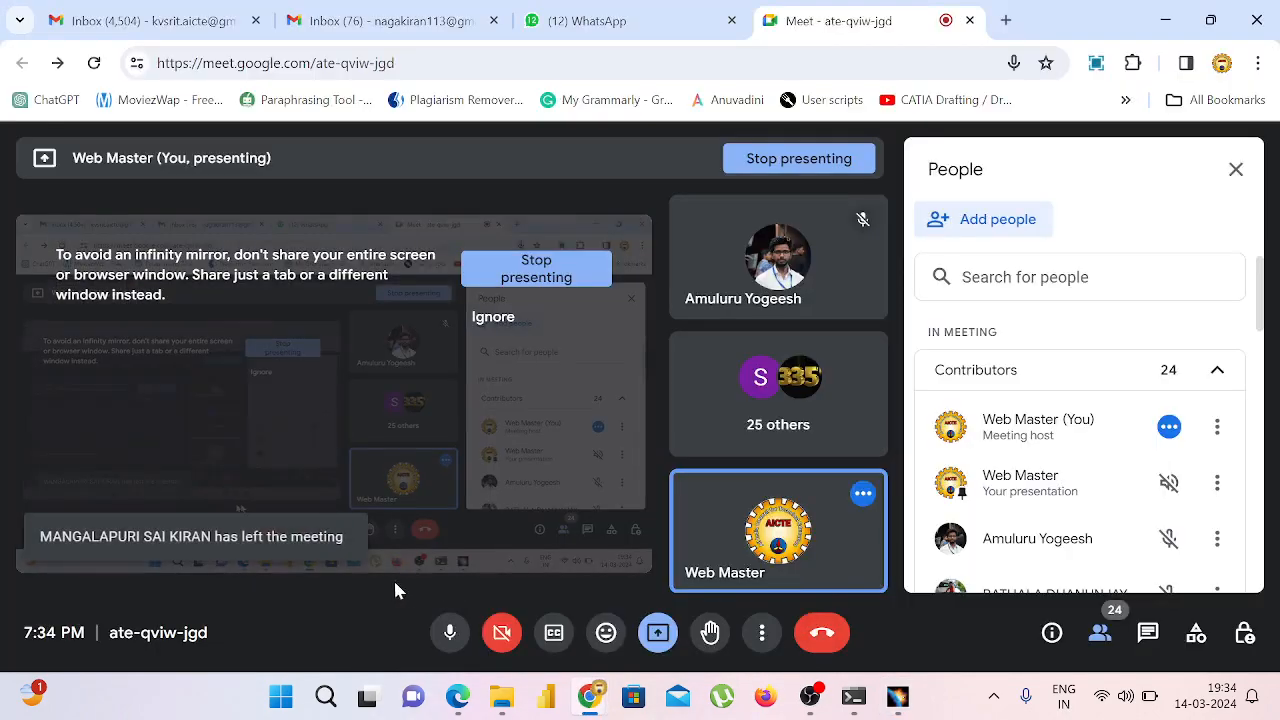
{"action": "left_click", "coordinate": [450, 633]}
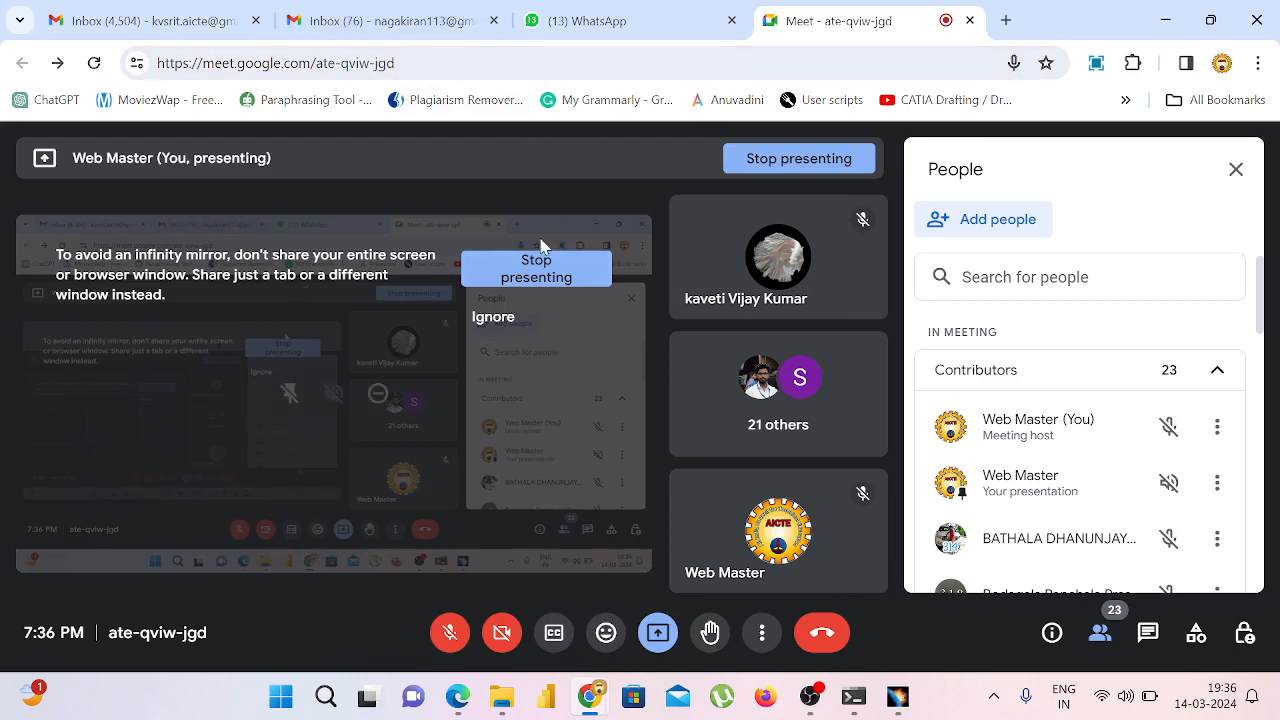
{"action": "left_click", "coordinate": [455, 638]}
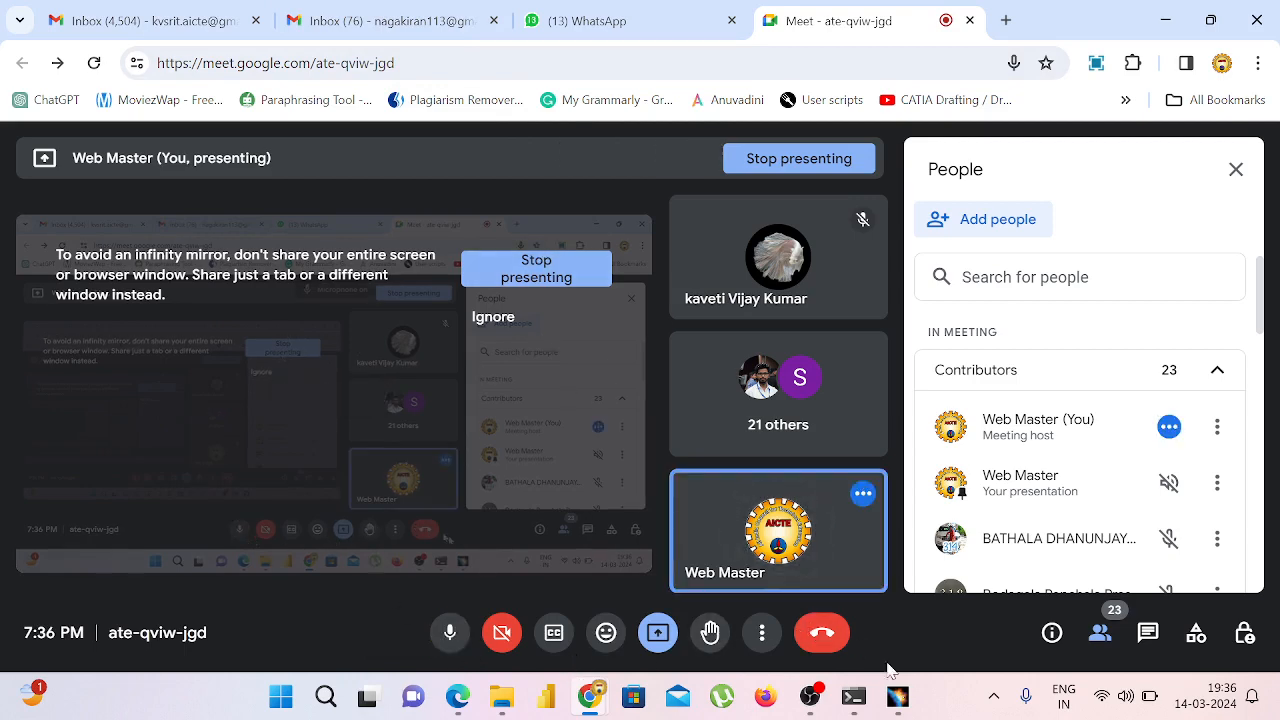
{"action": "left_click", "coordinate": [897, 697]}
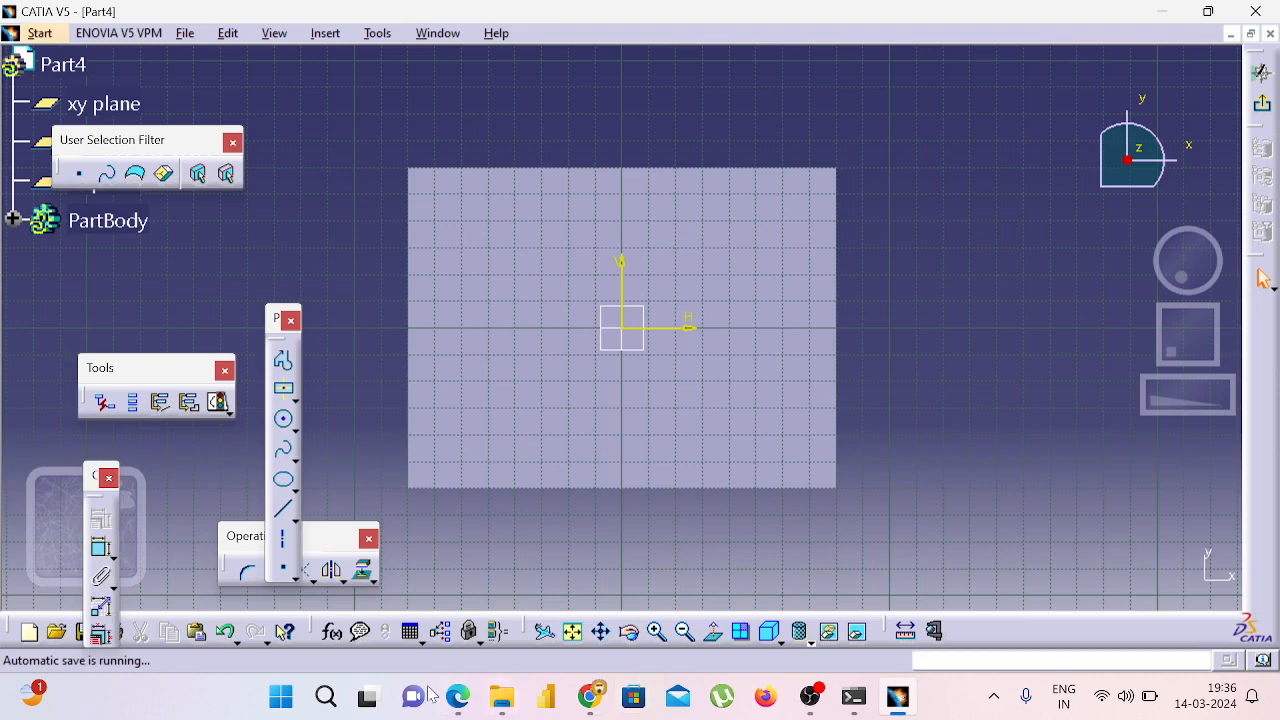
Step: Consult the block drawing and sketch a centered rectangle about 120 by 80 mm on the origin of the top face
{"action": "left_click", "coordinate": [477, 707]}
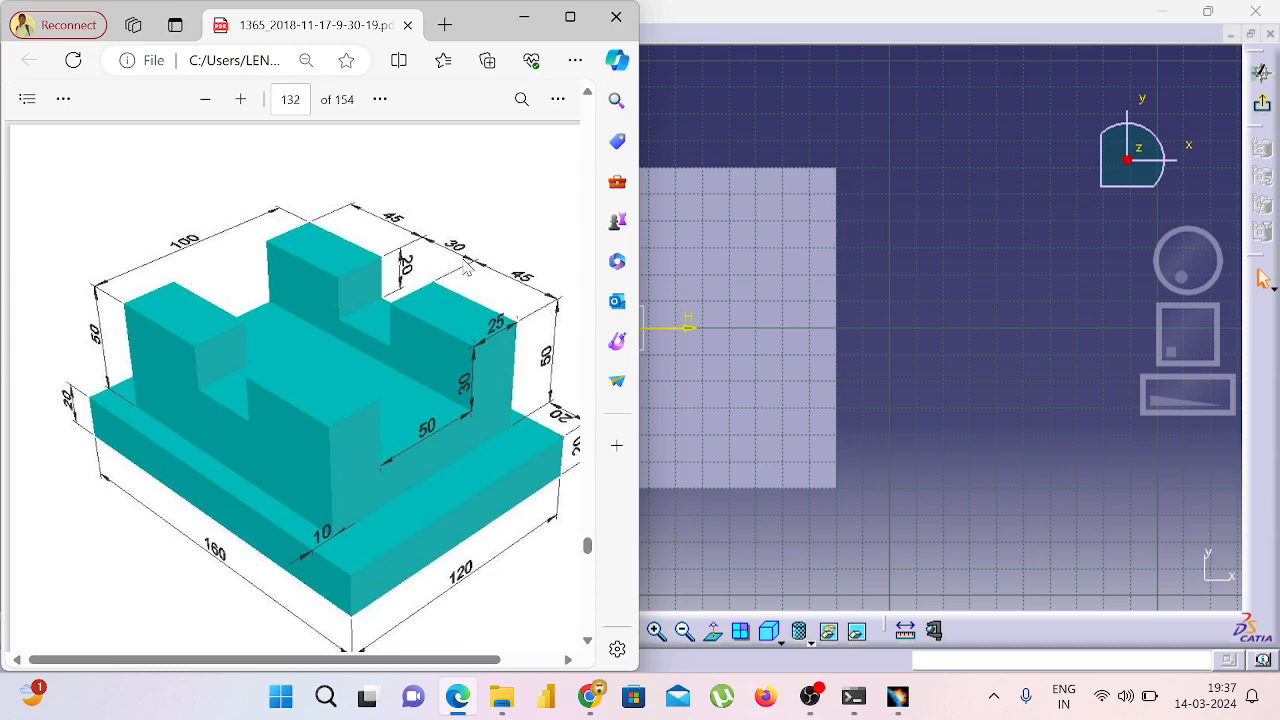
{"action": "left_click", "coordinate": [1037, 263]}
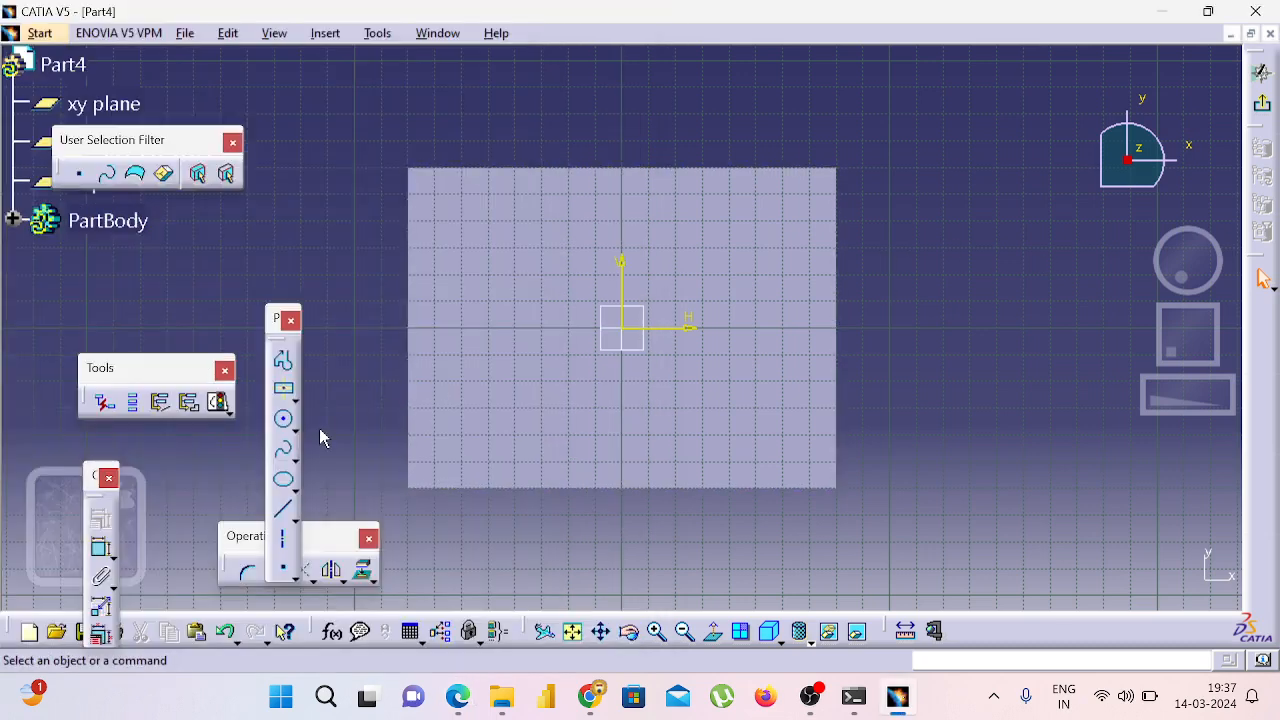
{"action": "left_click", "coordinate": [286, 393]}
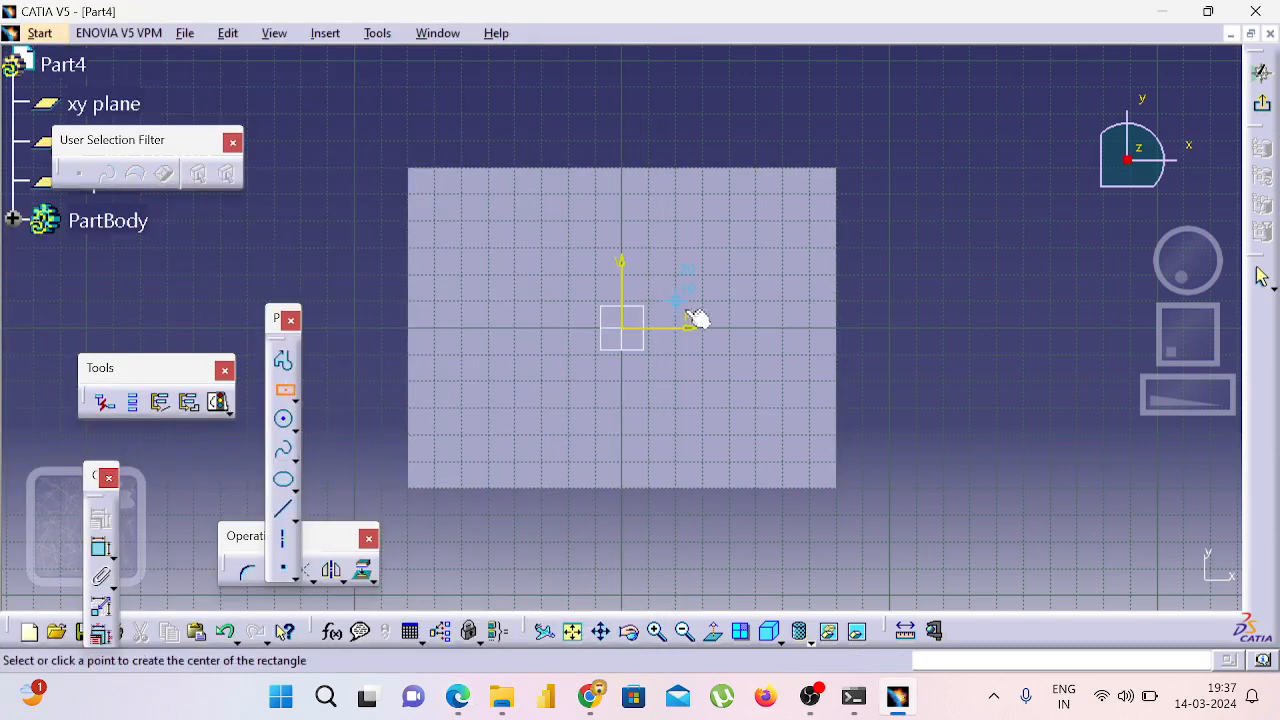
{"action": "left_click", "coordinate": [622, 328]}
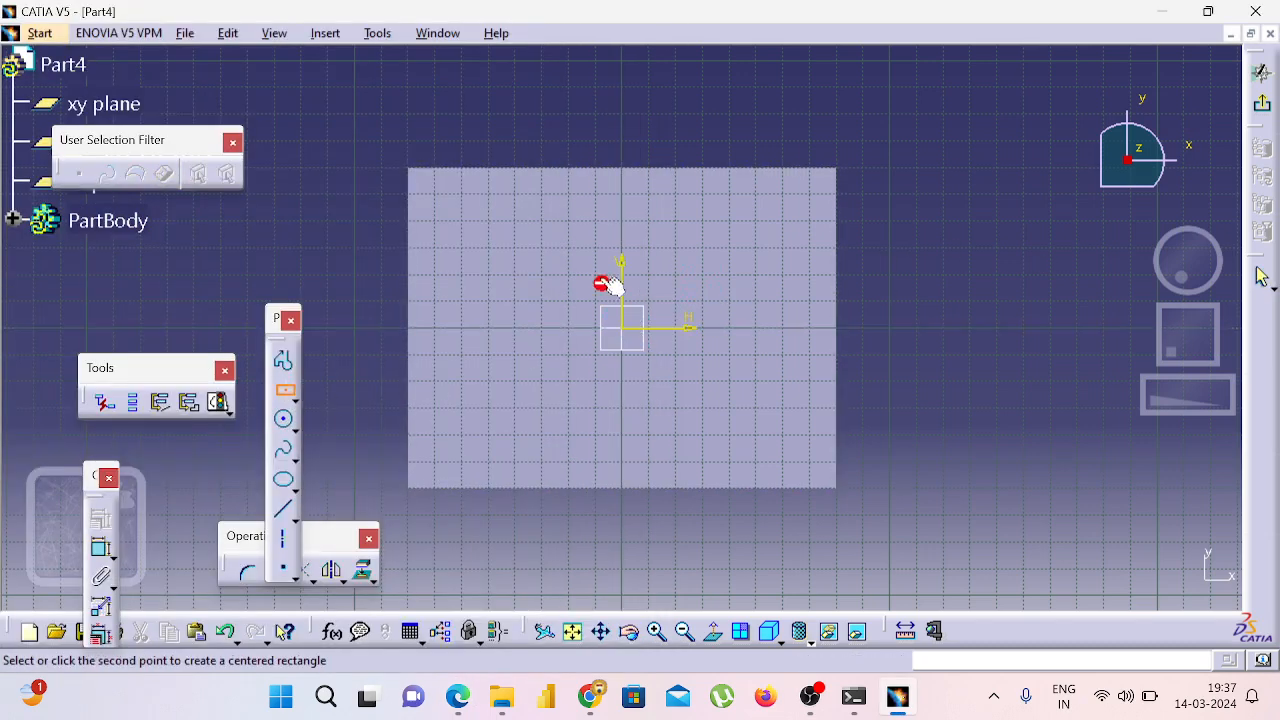
{"action": "left_click", "coordinate": [461, 221]}
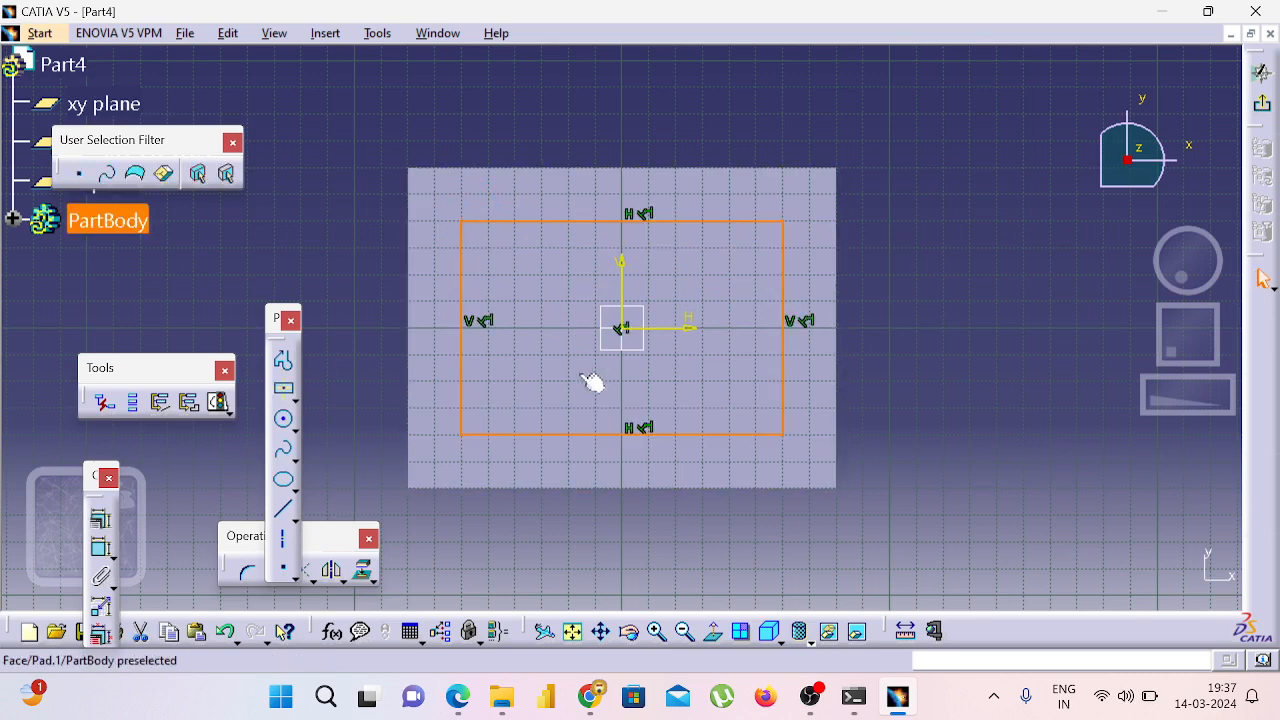
Step: Consult the block drawing and dimension the inner rectangle's vertical side, setting it to 100 mm
{"action": "left_click", "coordinate": [458, 697]}
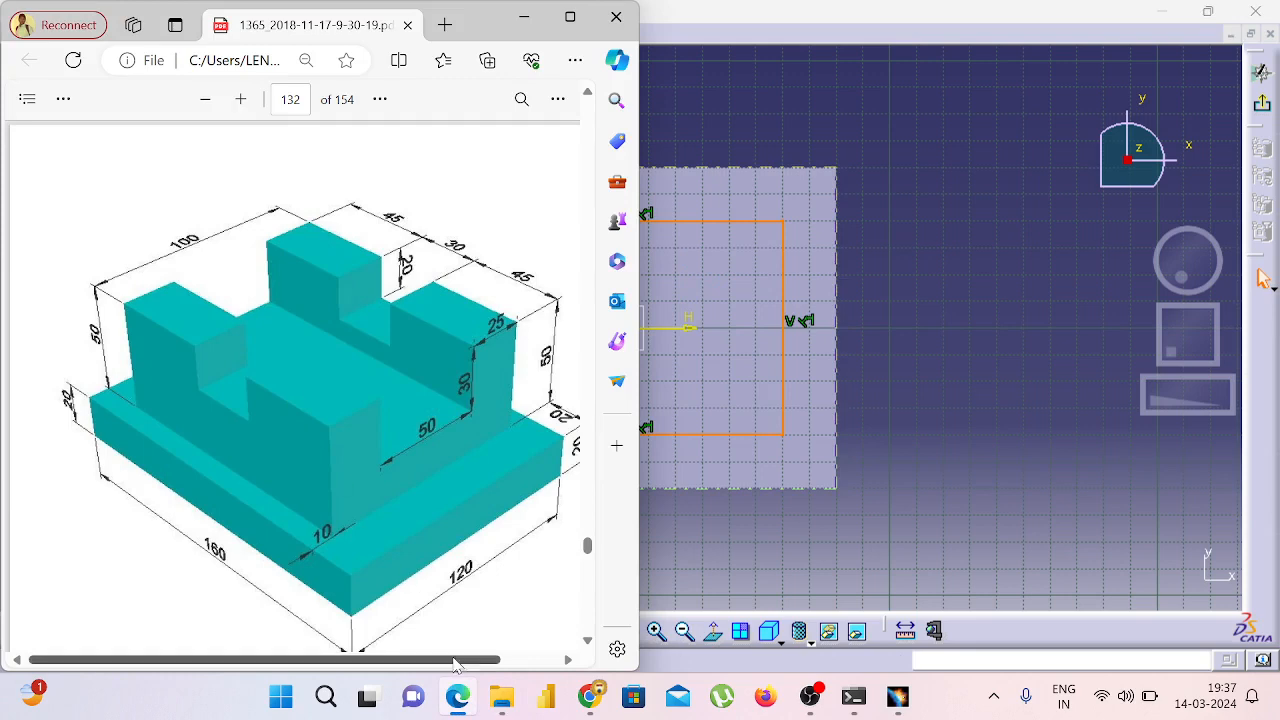
{"action": "left_click", "coordinate": [857, 166]}
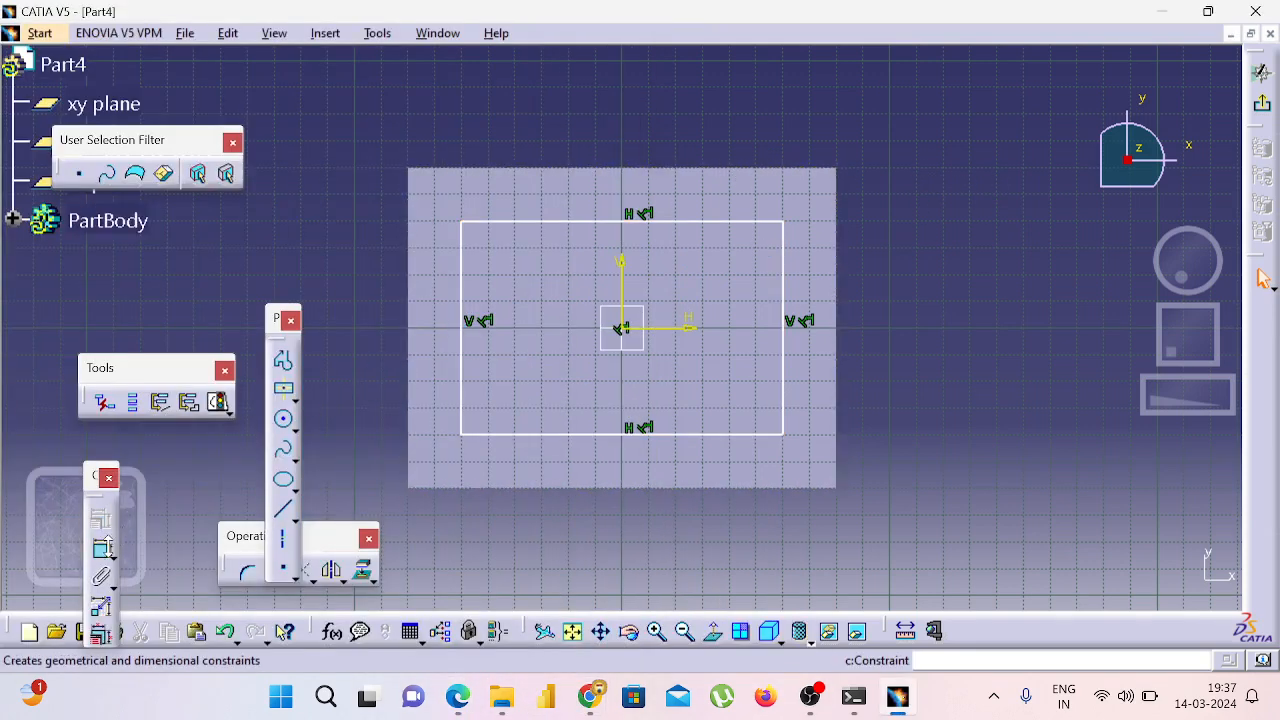
{"action": "left_click", "coordinate": [103, 548]}
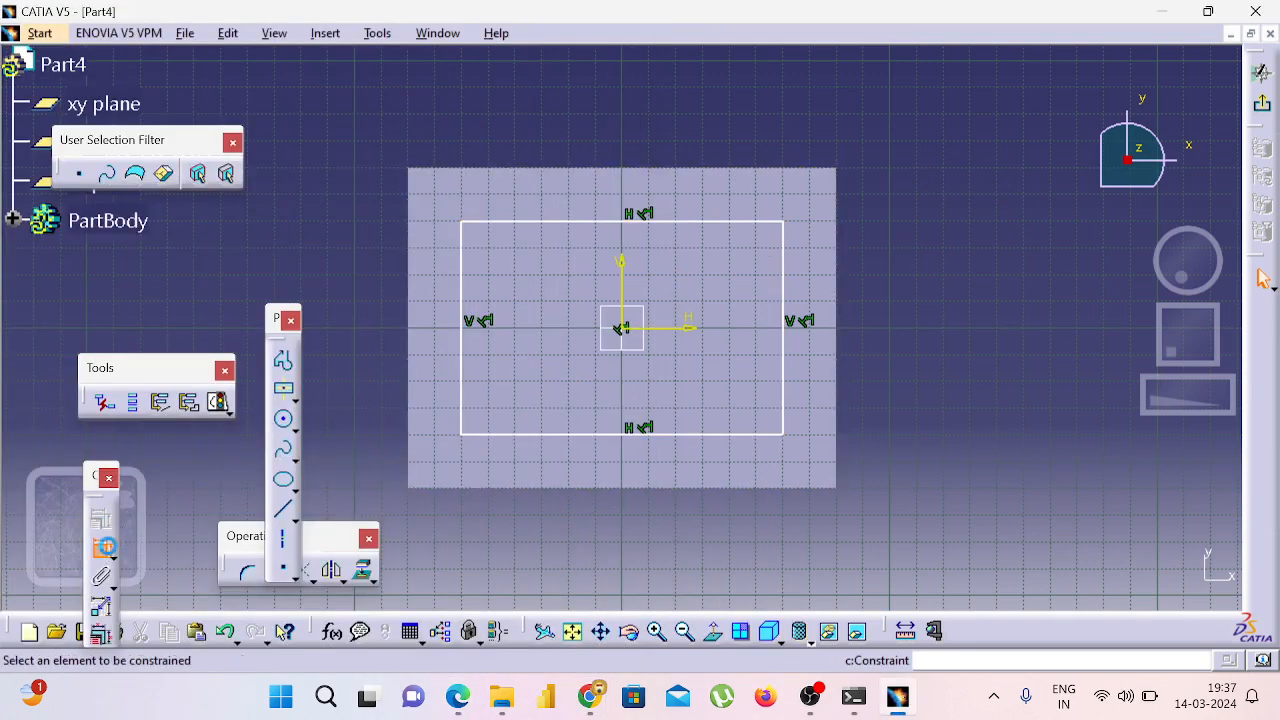
{"action": "left_click", "coordinate": [463, 365]}
{"action": "left_click", "coordinate": [371, 356]}
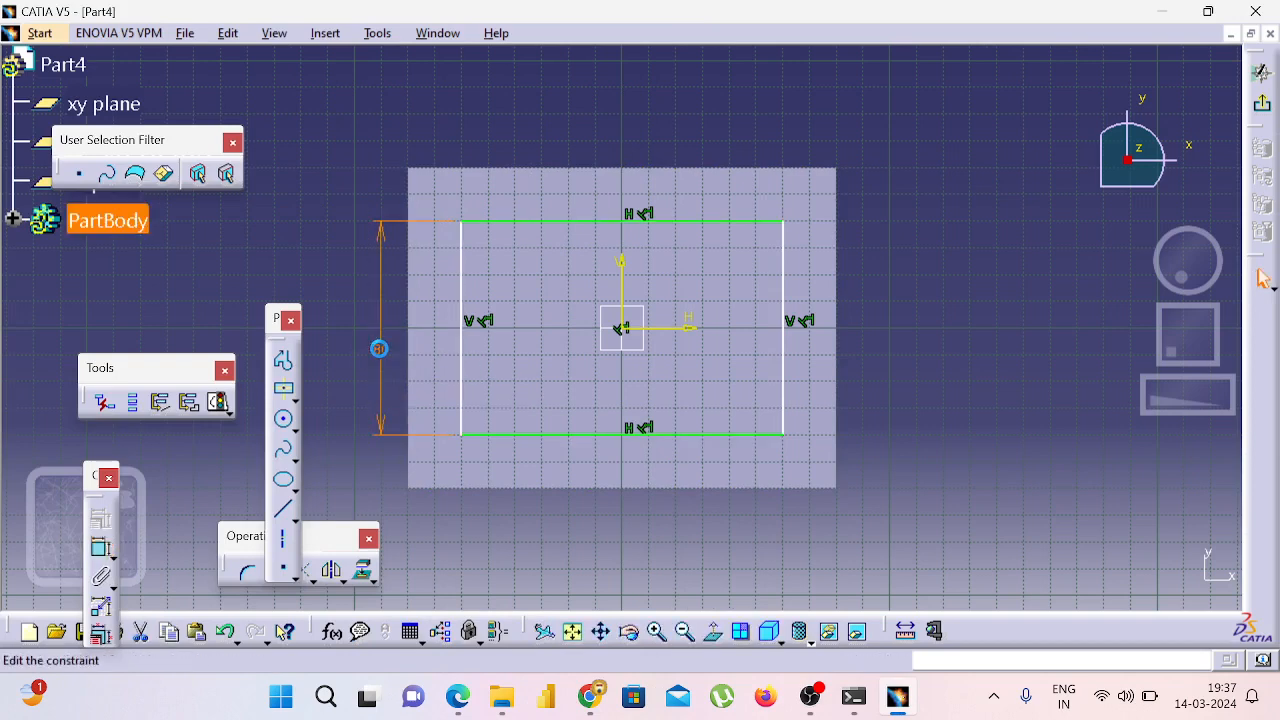
{"action": "double_click", "coordinate": [380, 352]}
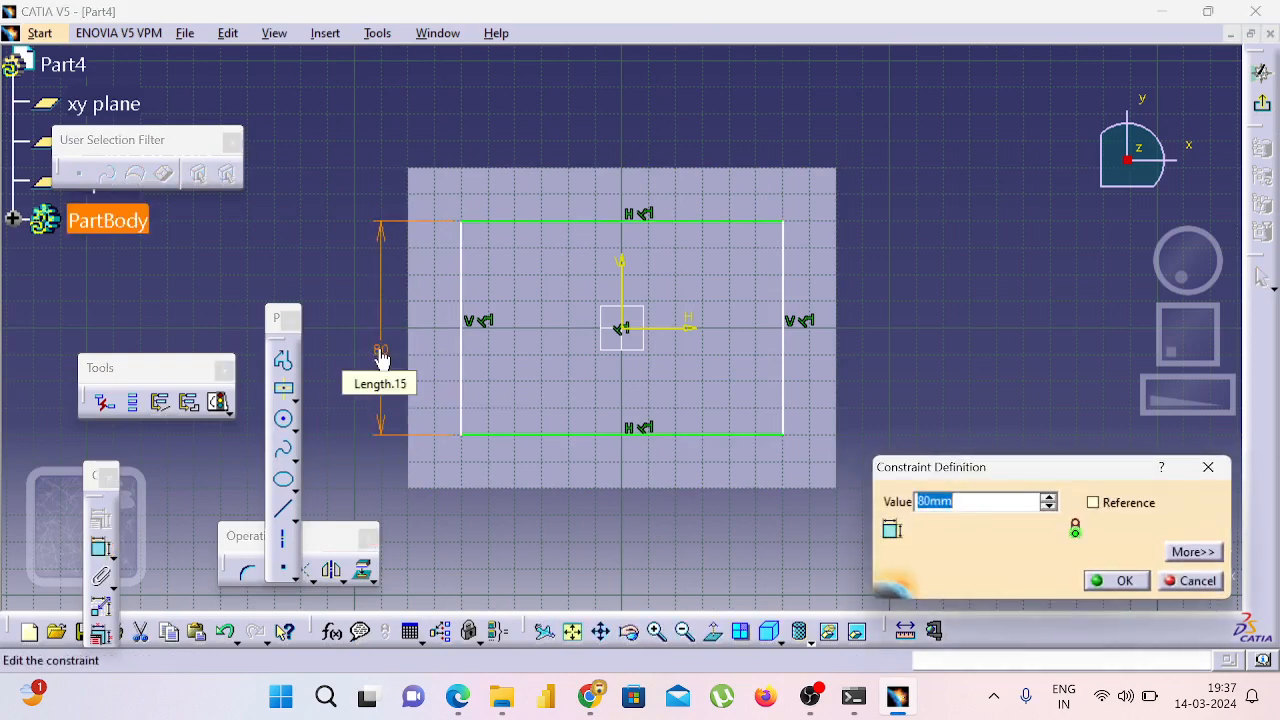
{"action": "type", "text": "100"}
{"action": "key", "text": "Return"}
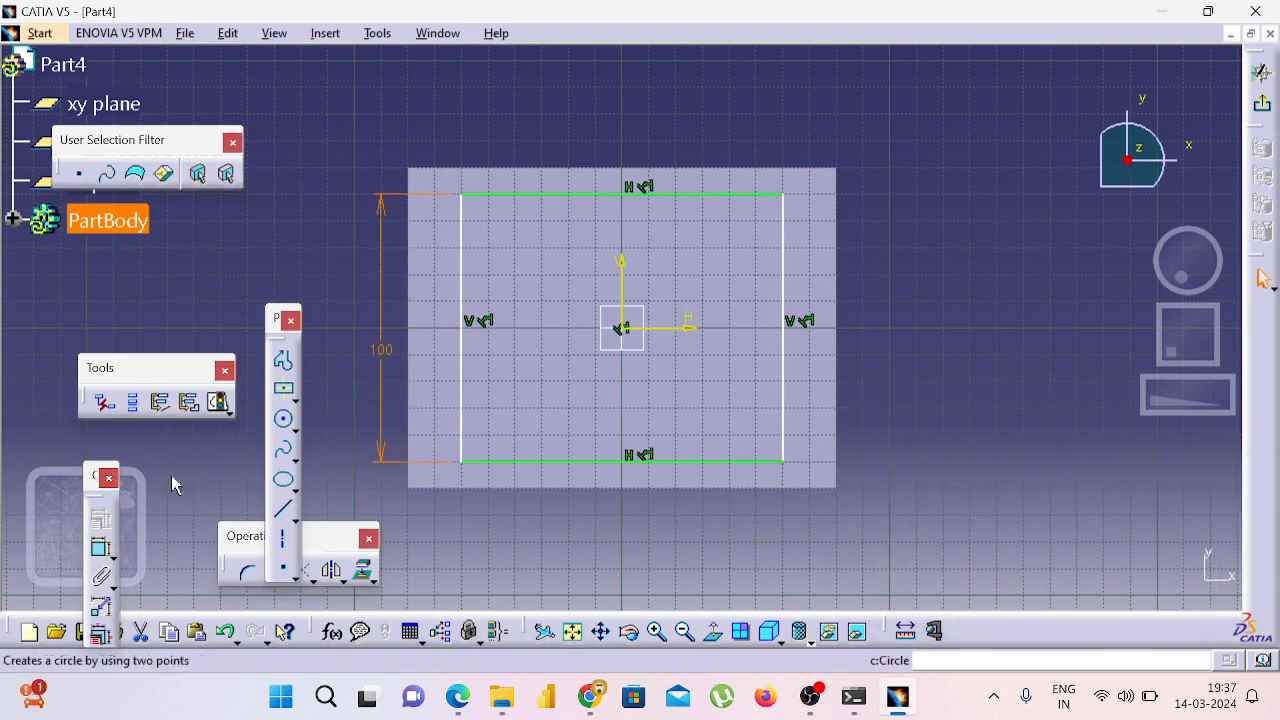
Step: Dimension the inner rectangle's horizontal side and compare the sketch with the block drawing on page 132
{"action": "left_click", "coordinate": [101, 548]}
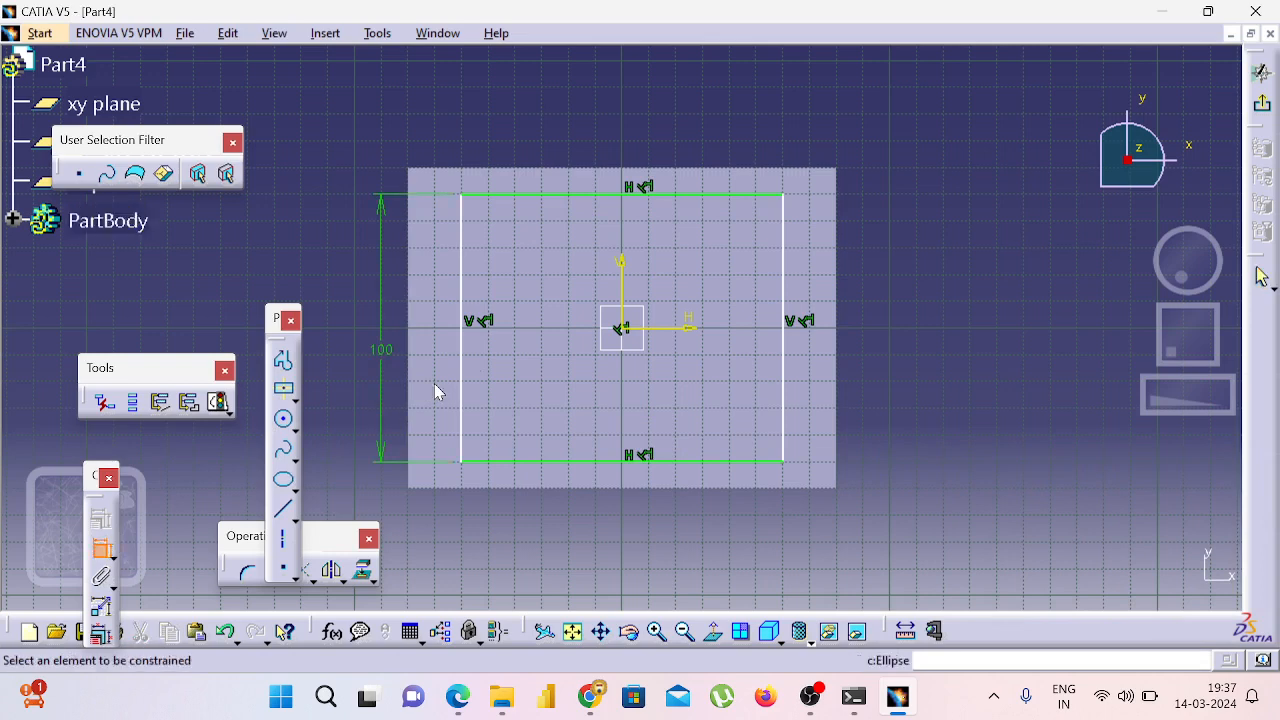
{"action": "left_click", "coordinate": [578, 195]}
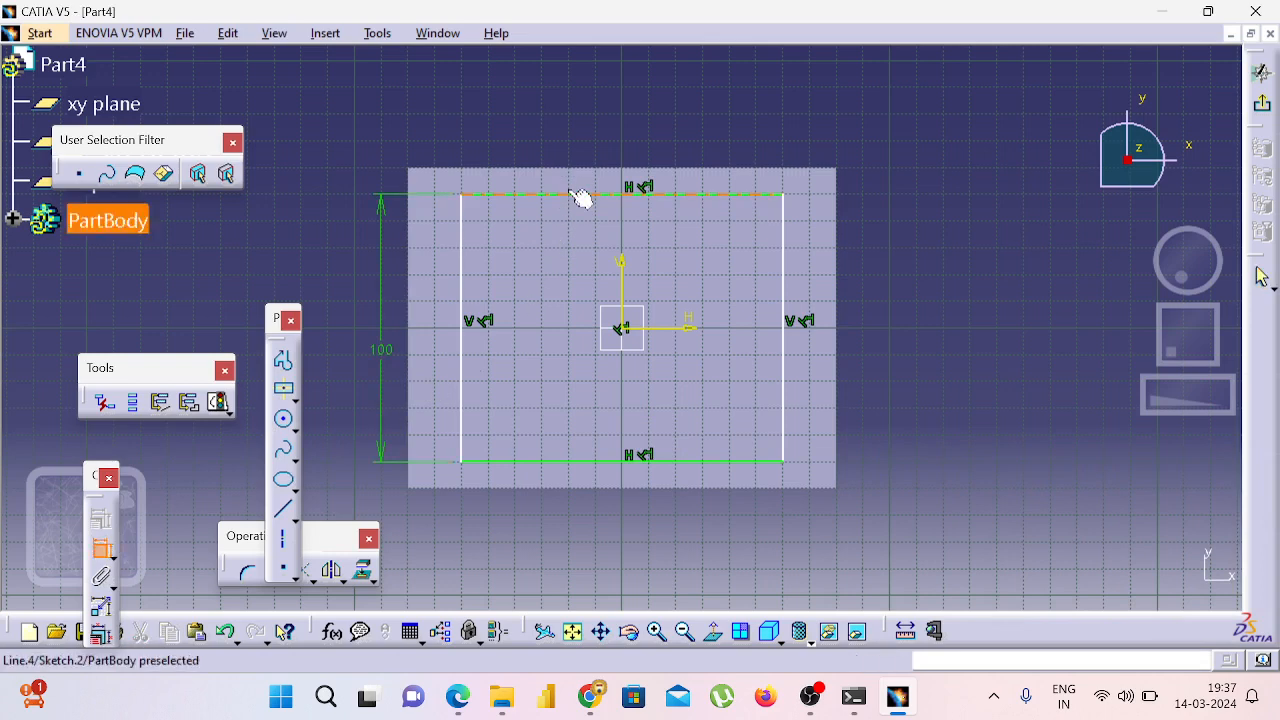
{"action": "left_click", "coordinate": [583, 151]}
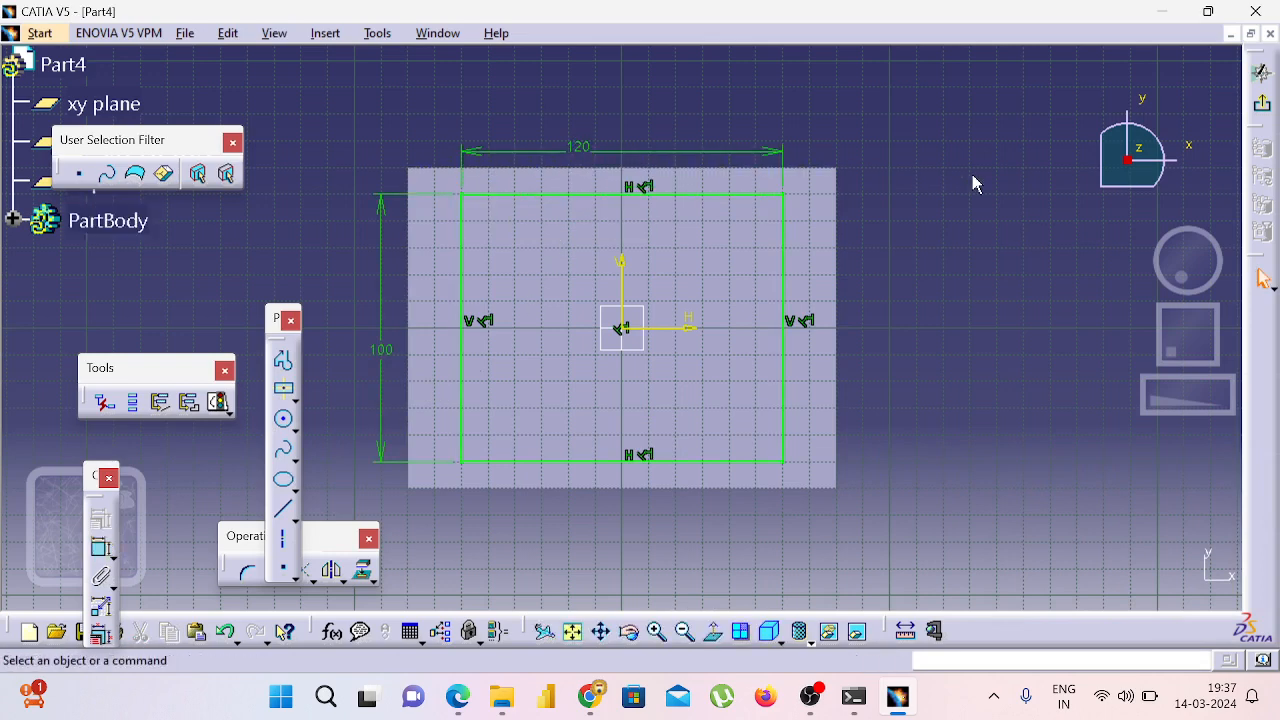
{"action": "key", "text": "alt+Tab"}
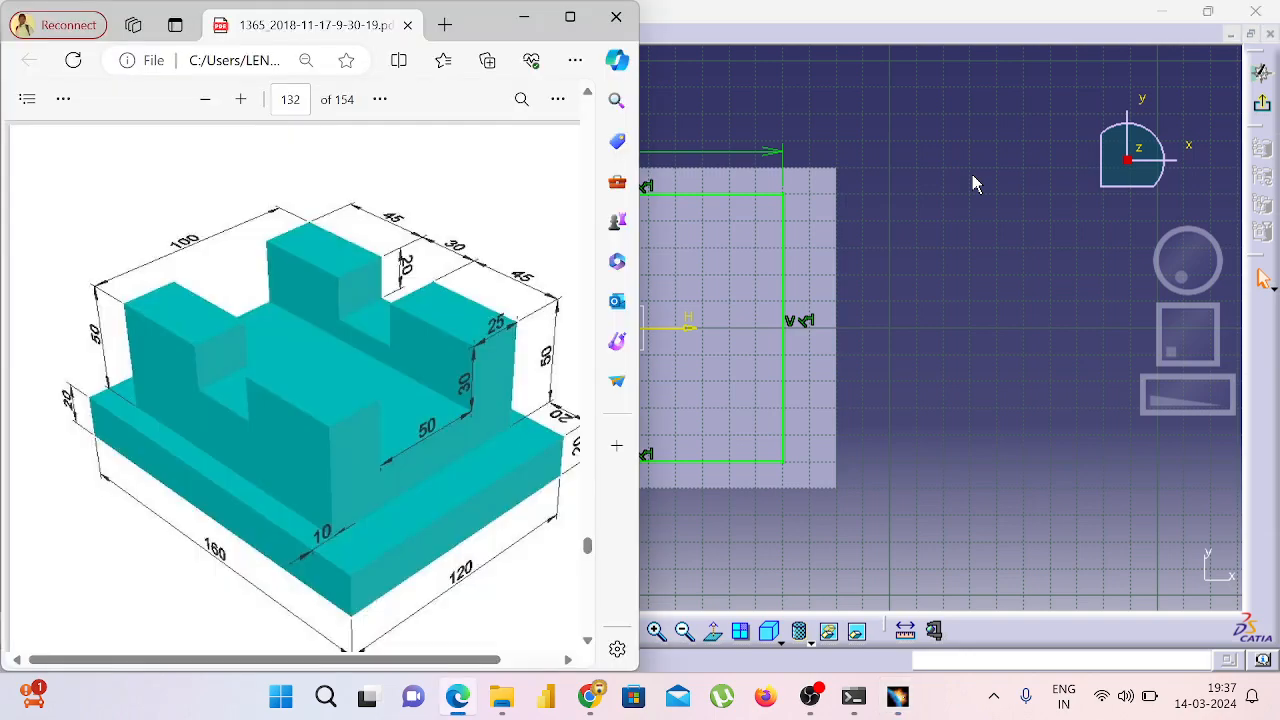
{"action": "key", "text": "alt+Tab"}
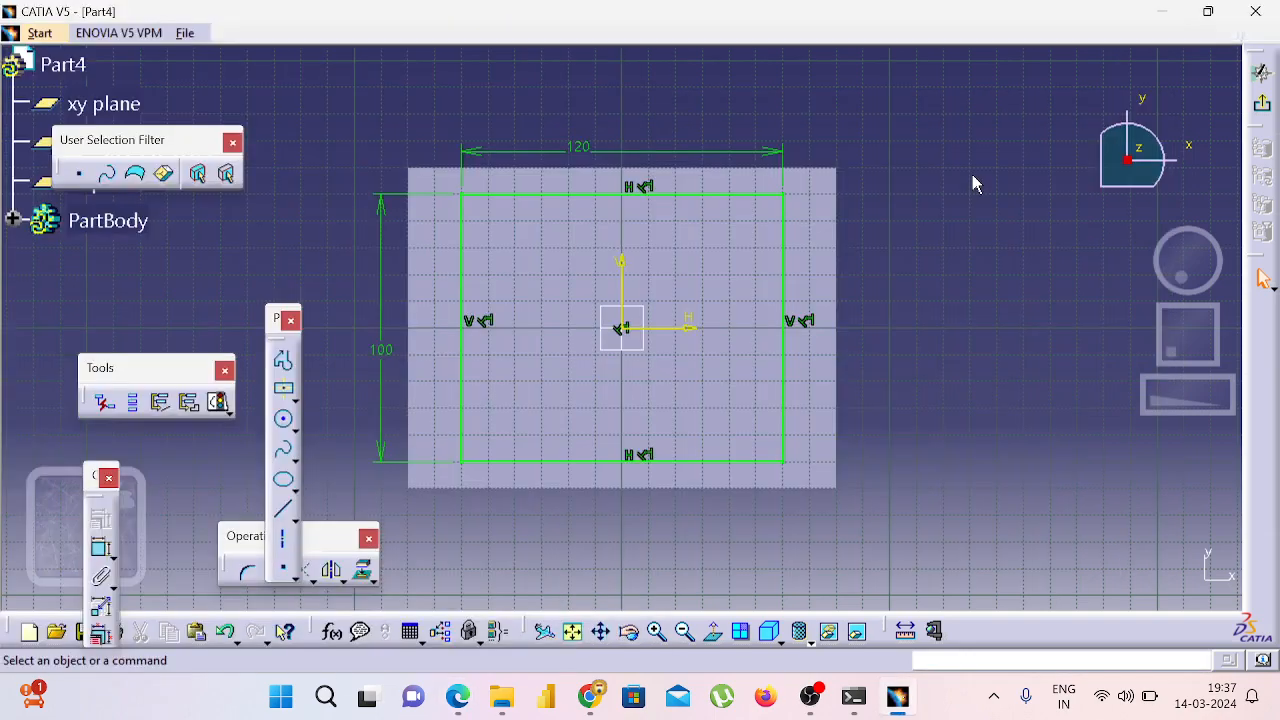
{"action": "key", "text": "alt+Tab"}
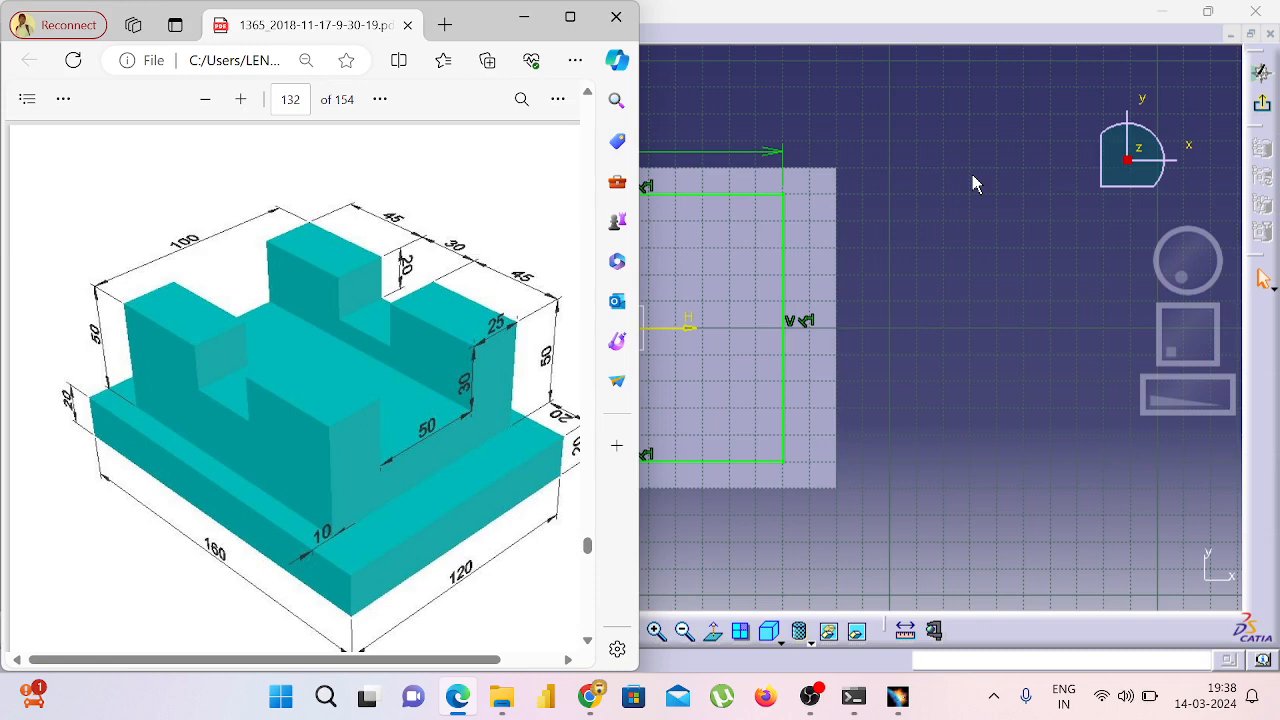
{"action": "left_click", "coordinate": [975, 184]}
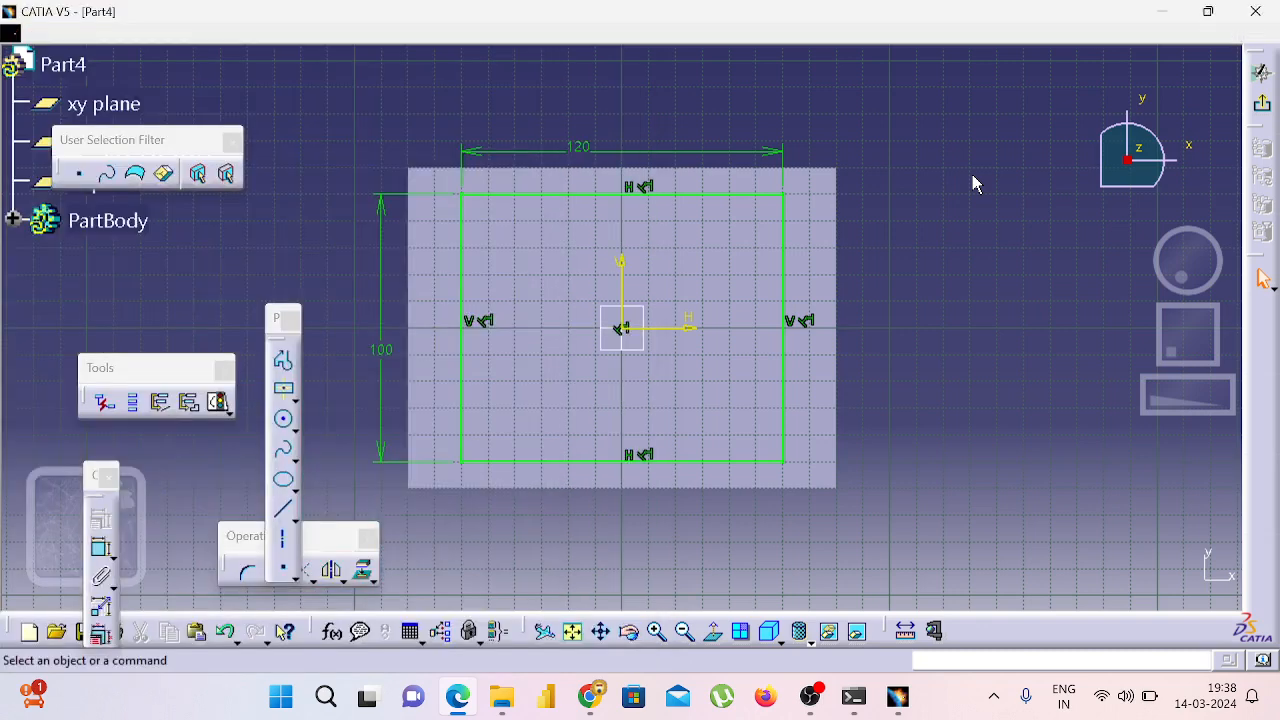
Step: Close the inner rectangle sketch and pad it 50 mm upward from the base
{"action": "left_click", "coordinate": [1262, 108]}
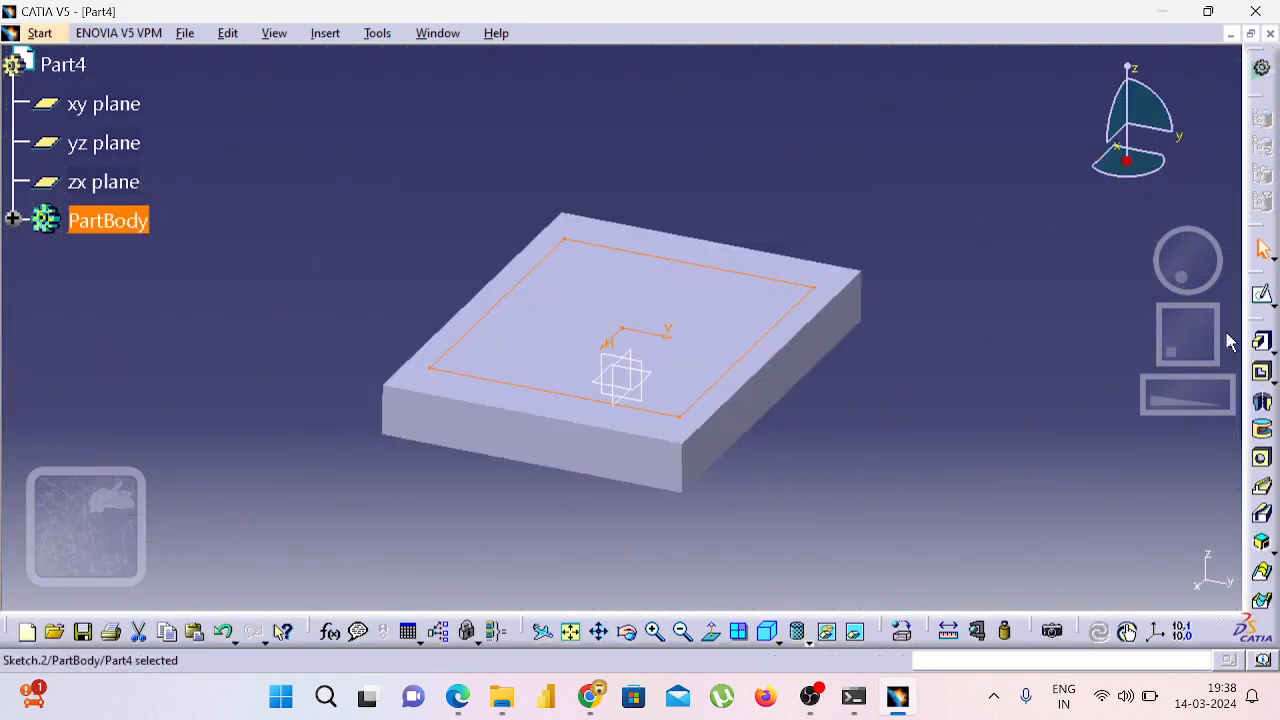
{"action": "left_click", "coordinate": [1262, 341]}
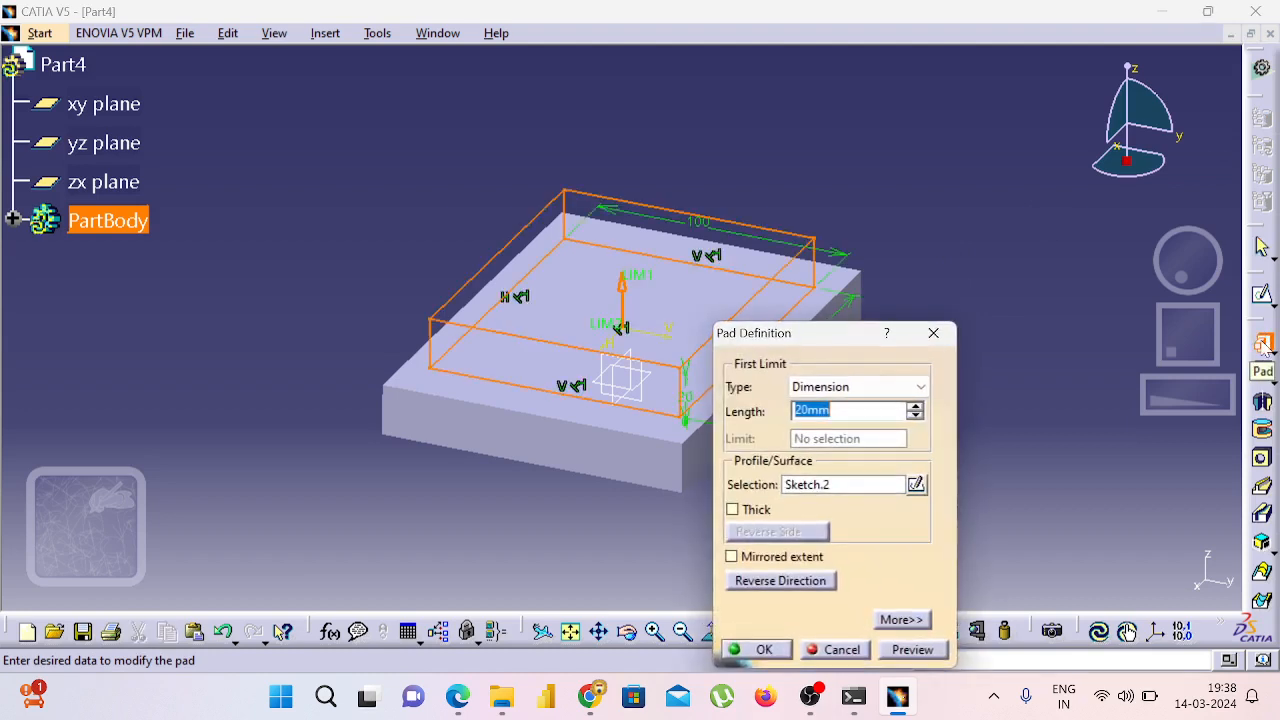
{"action": "type", "text": "50"}
{"action": "left_click", "coordinate": [750, 649]}
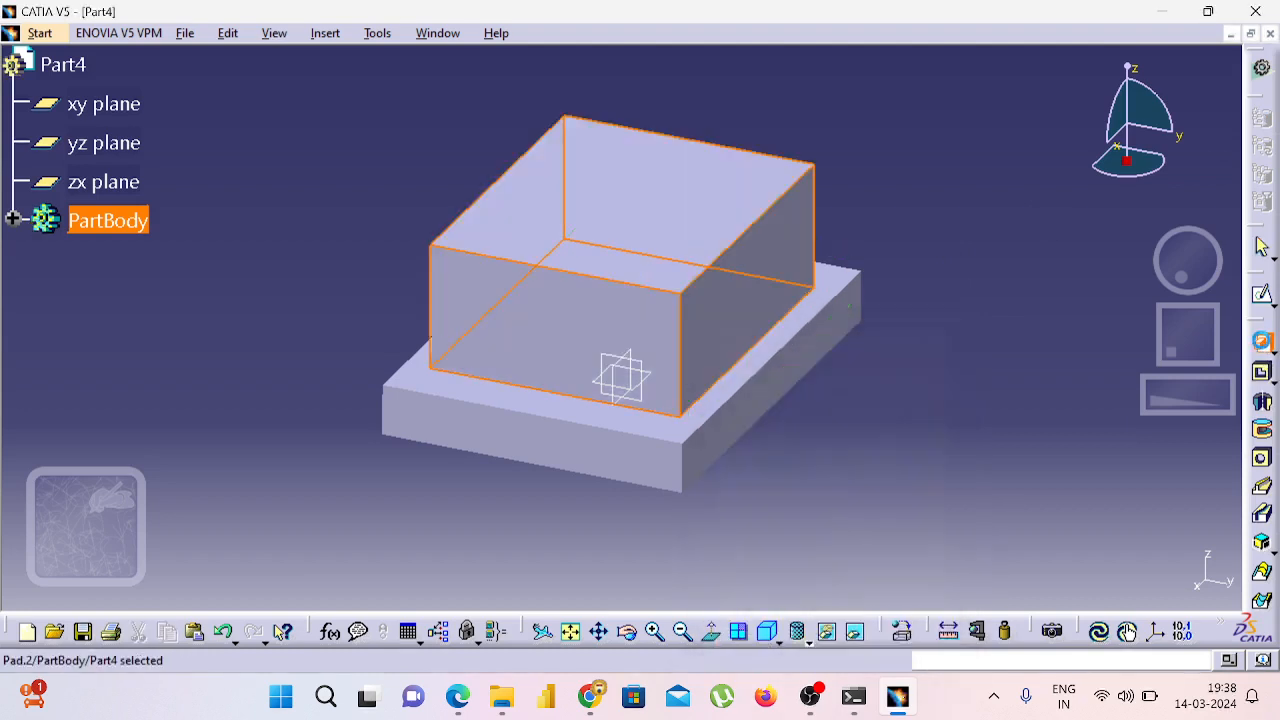
{"action": "middle_click_drag", "start_coordinate": [929, 469], "coordinate": [1057, 420]}
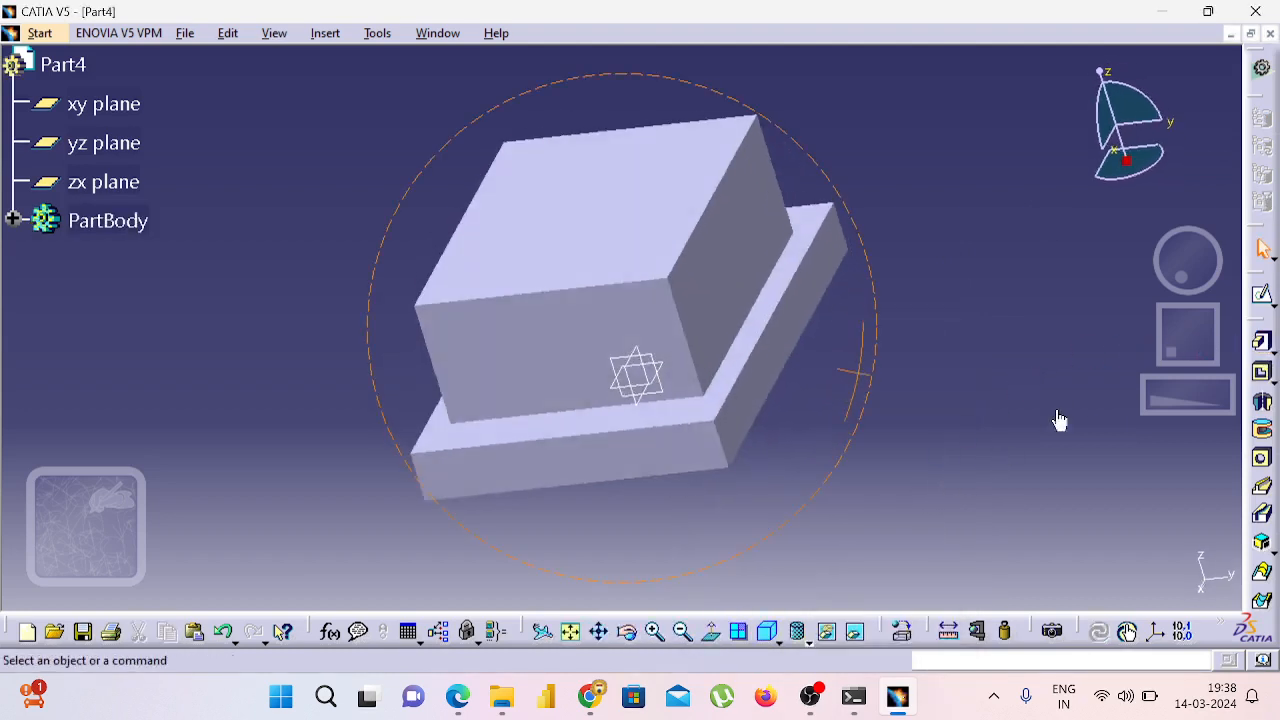
Step: Consult the block drawing and sketch a centered rectangle about 140 by 40 mm on the origin of the upper block's top face
{"action": "left_click", "coordinate": [598, 228]}
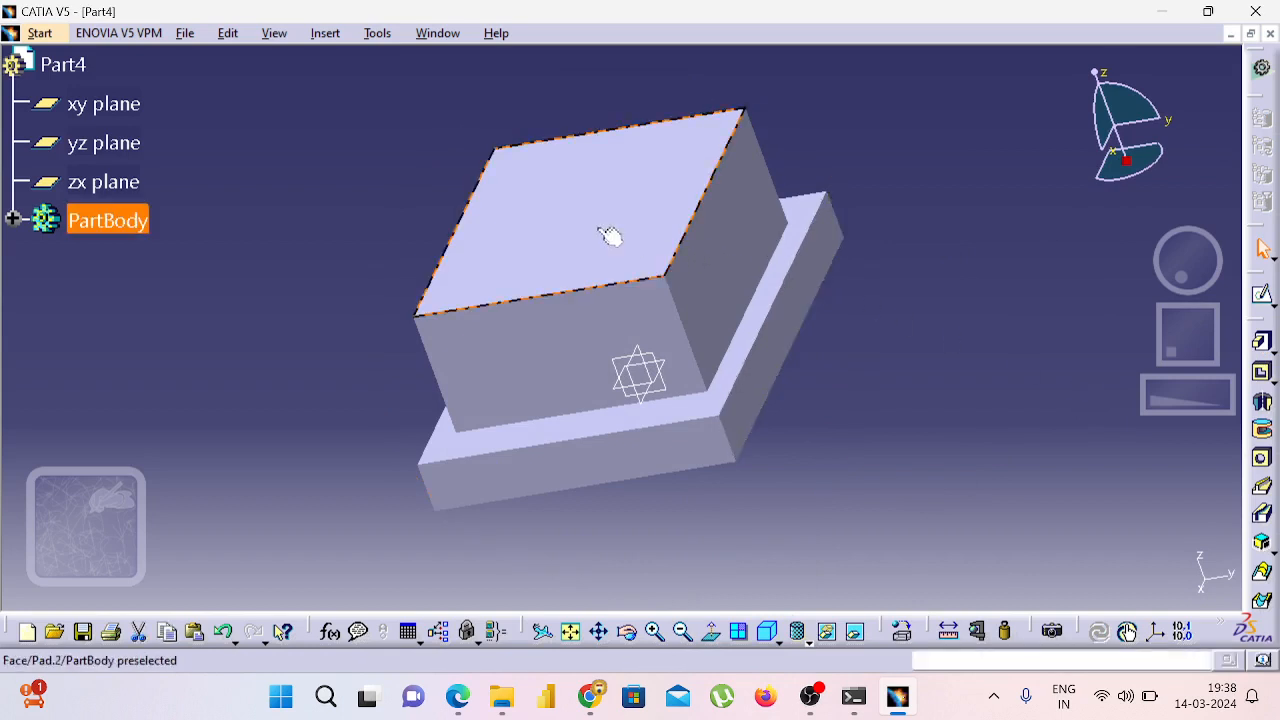
{"action": "left_click", "coordinate": [1262, 298]}
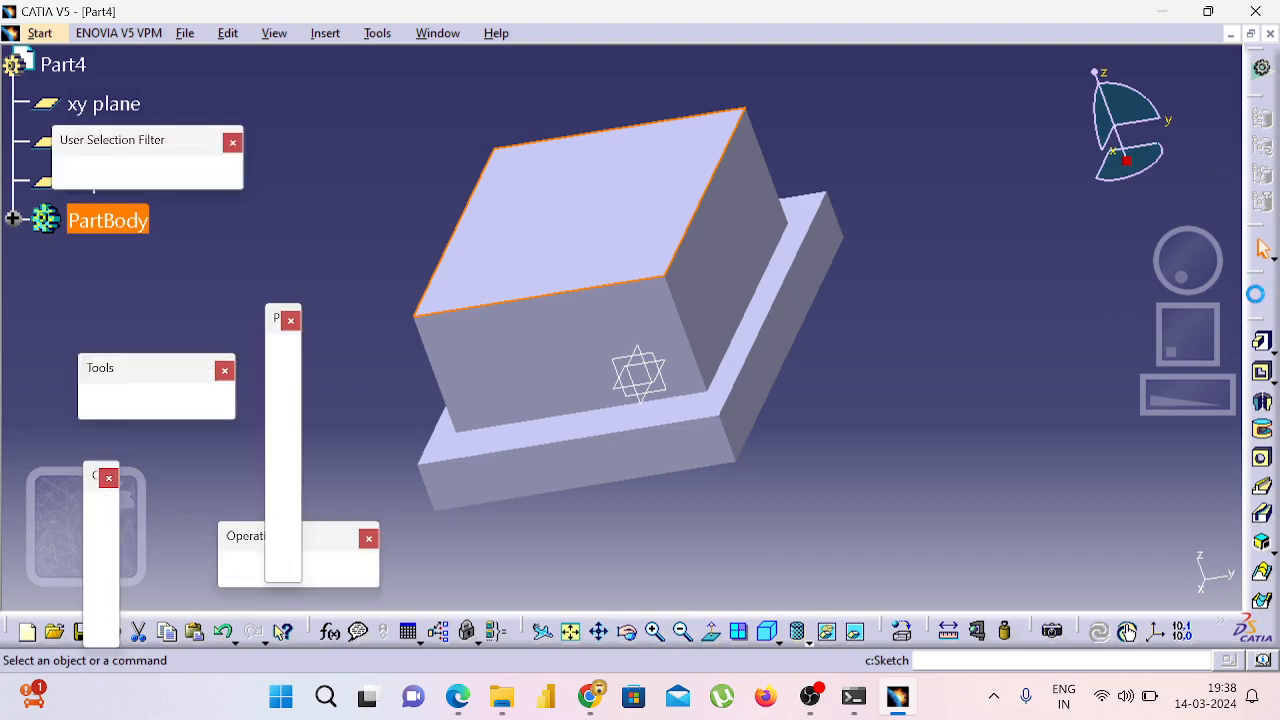
{"action": "left_click", "coordinate": [572, 632]}
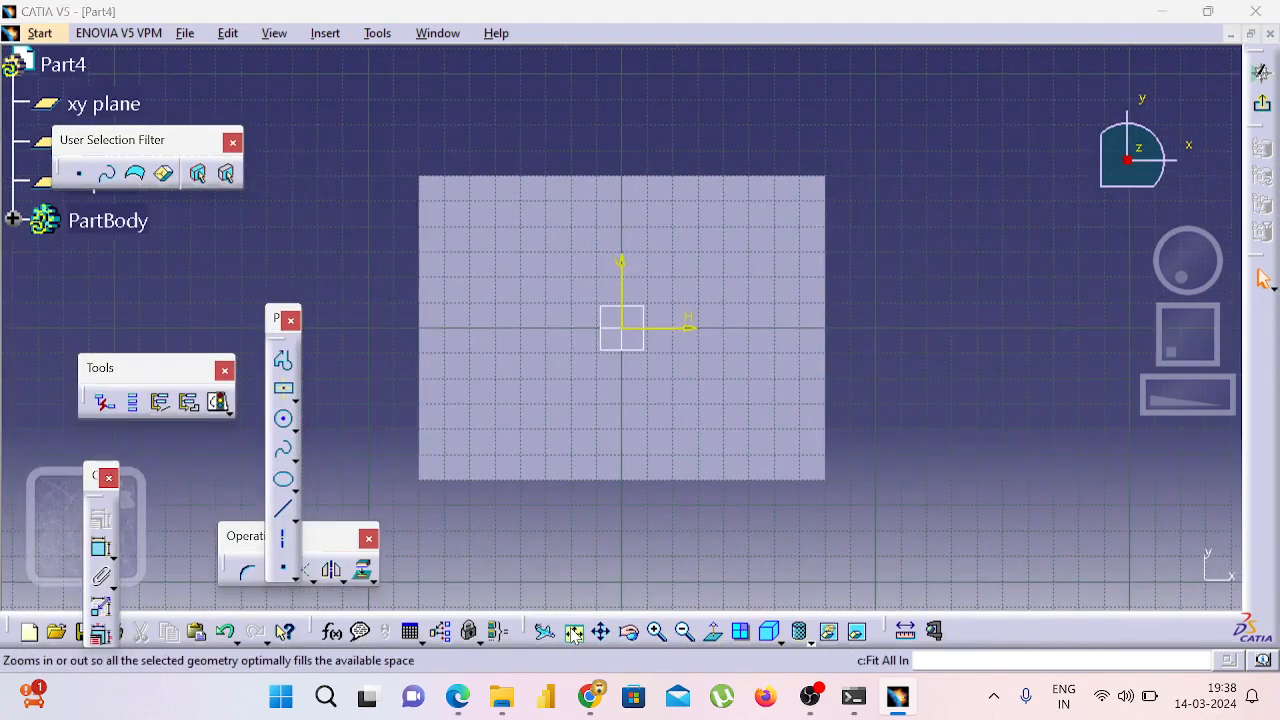
{"action": "key", "text": "alt+Tab"}
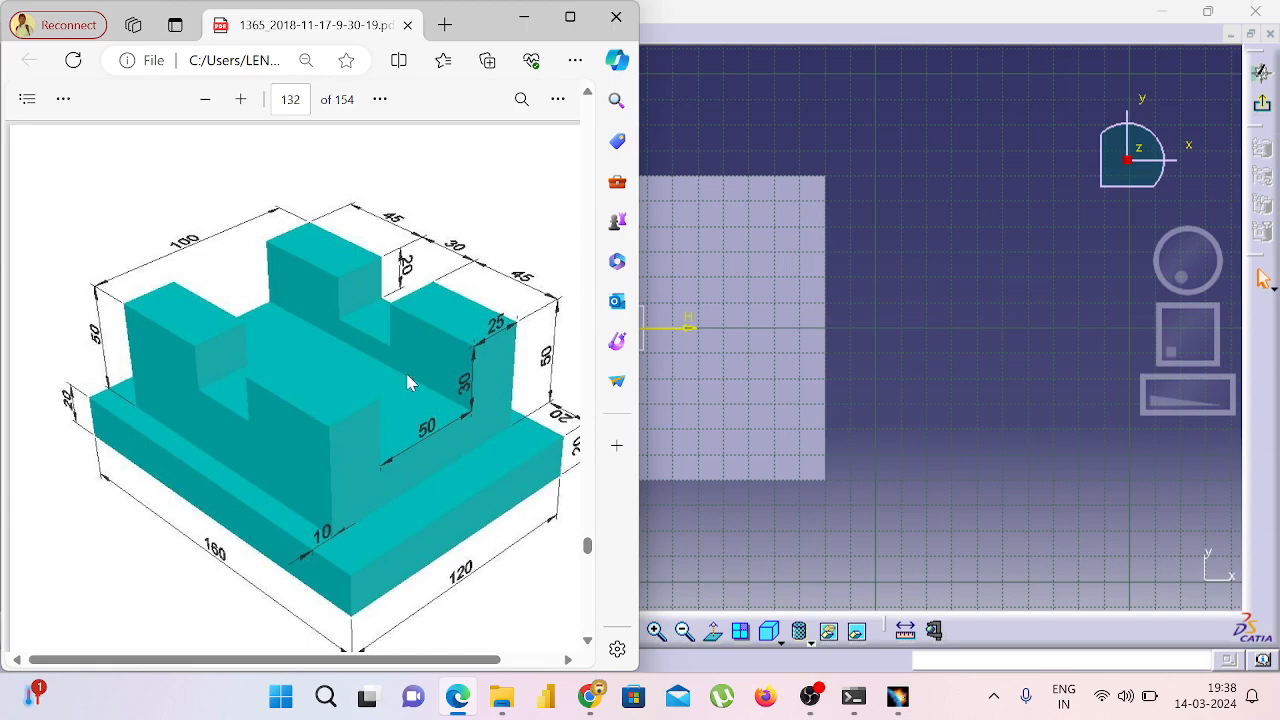
{"action": "key", "text": "alt+Tab"}
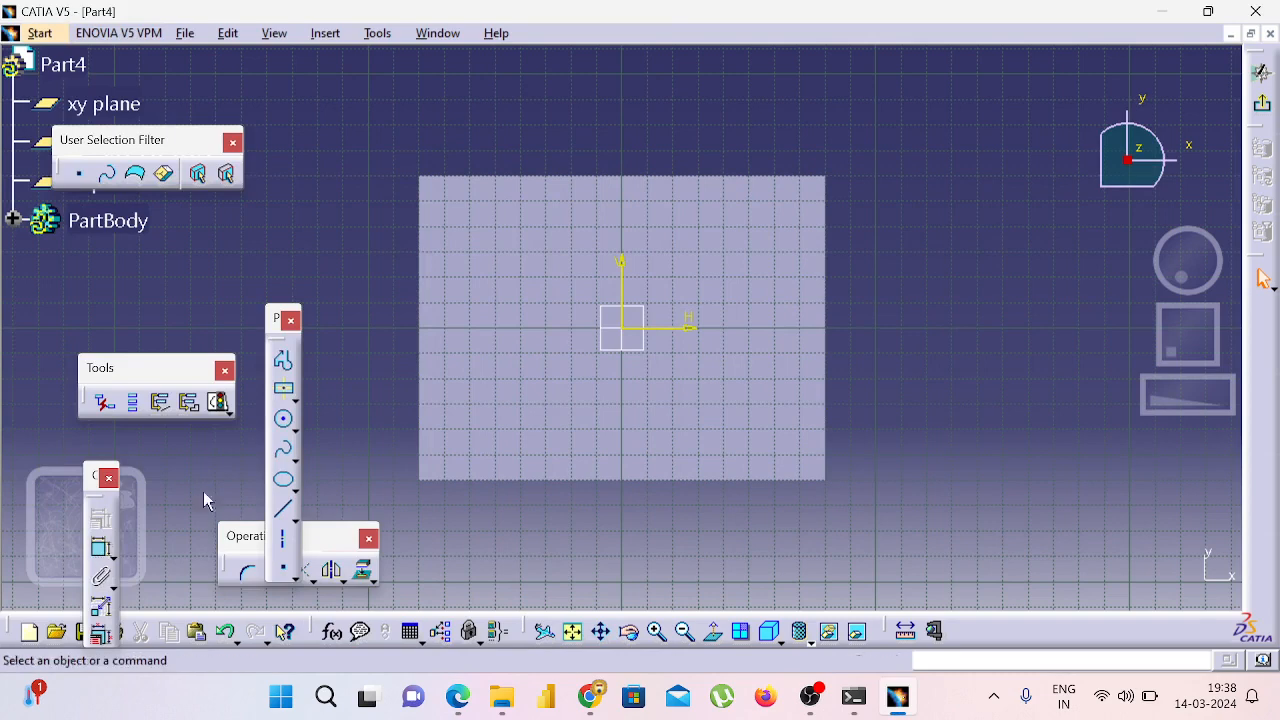
{"action": "left_click", "coordinate": [284, 390]}
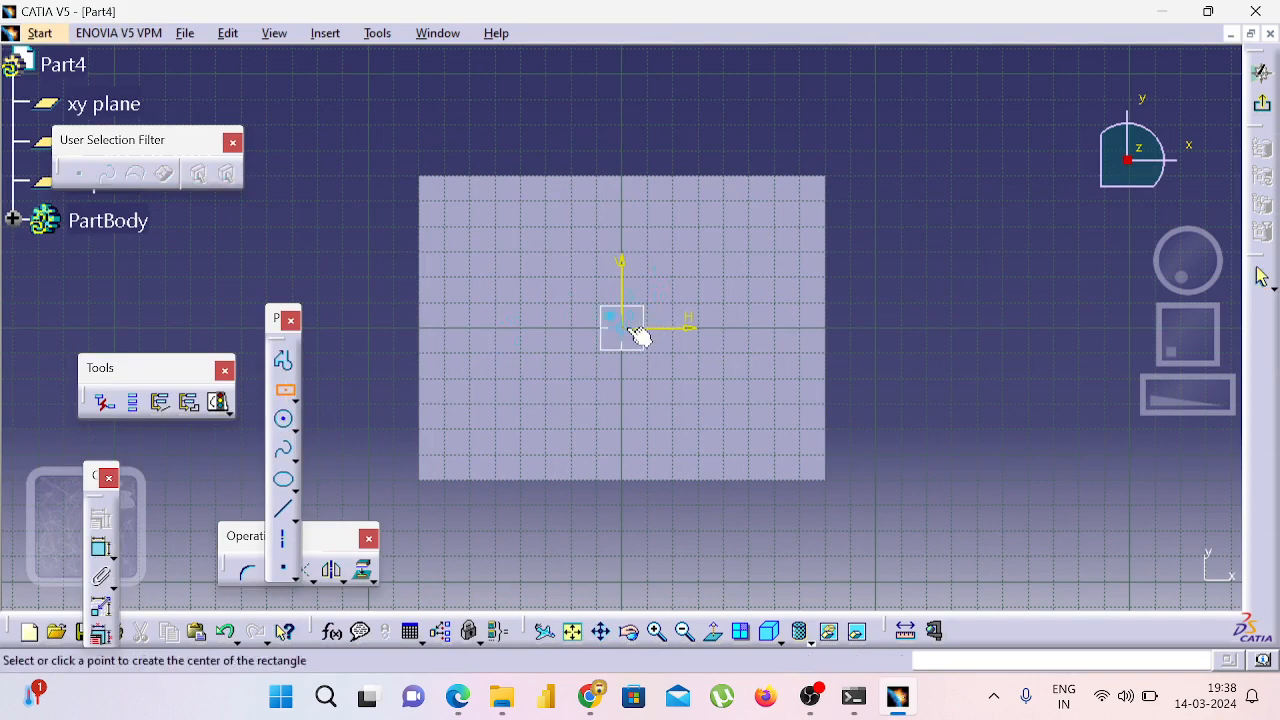
{"action": "left_click", "coordinate": [622, 327]}
{"action": "left_click", "coordinate": [444, 277]}
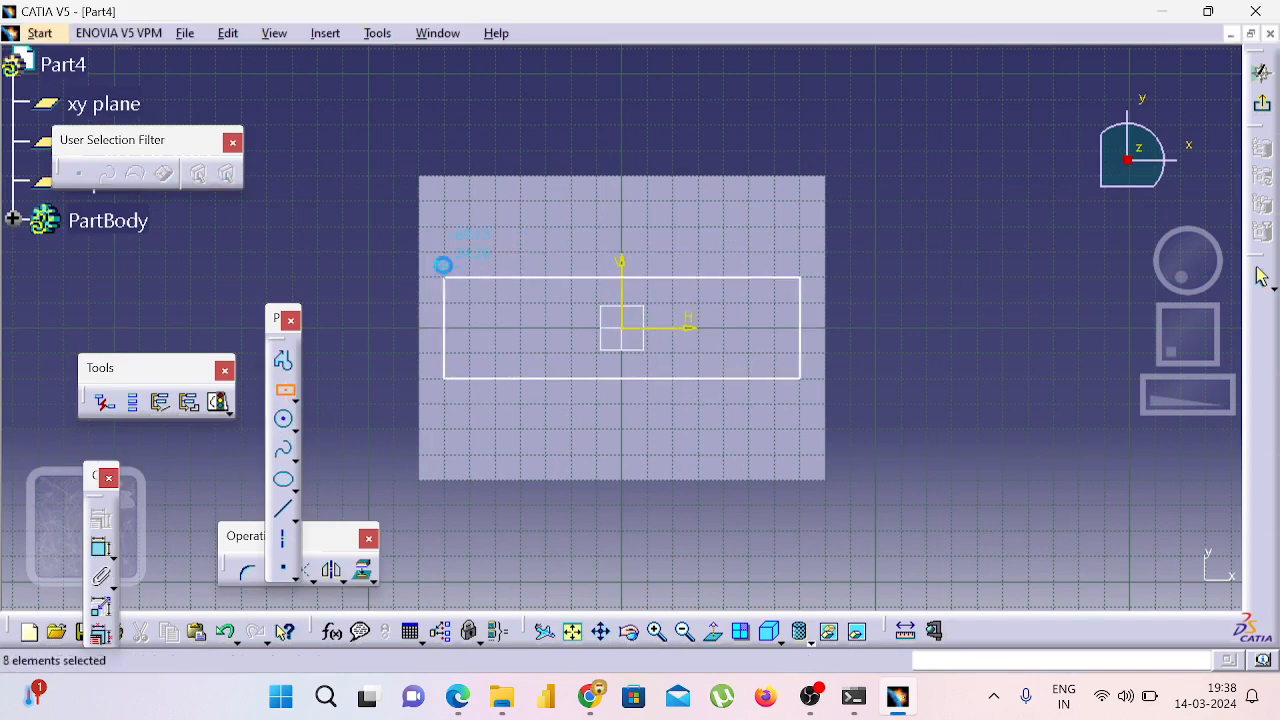
Step: Dimension the new rectangle's horizontal side and set it to 120 mm
{"action": "left_click", "coordinate": [102, 548]}
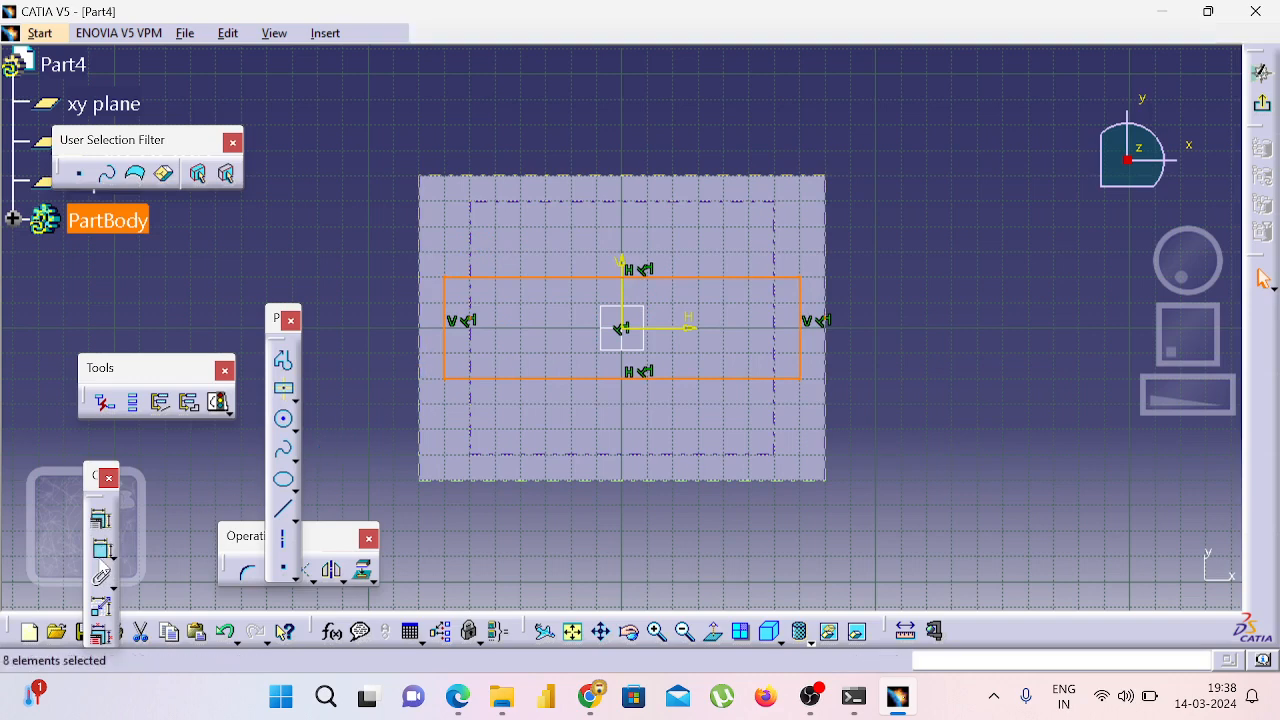
{"action": "left_click", "coordinate": [606, 277]}
{"action": "left_click", "coordinate": [597, 251]}
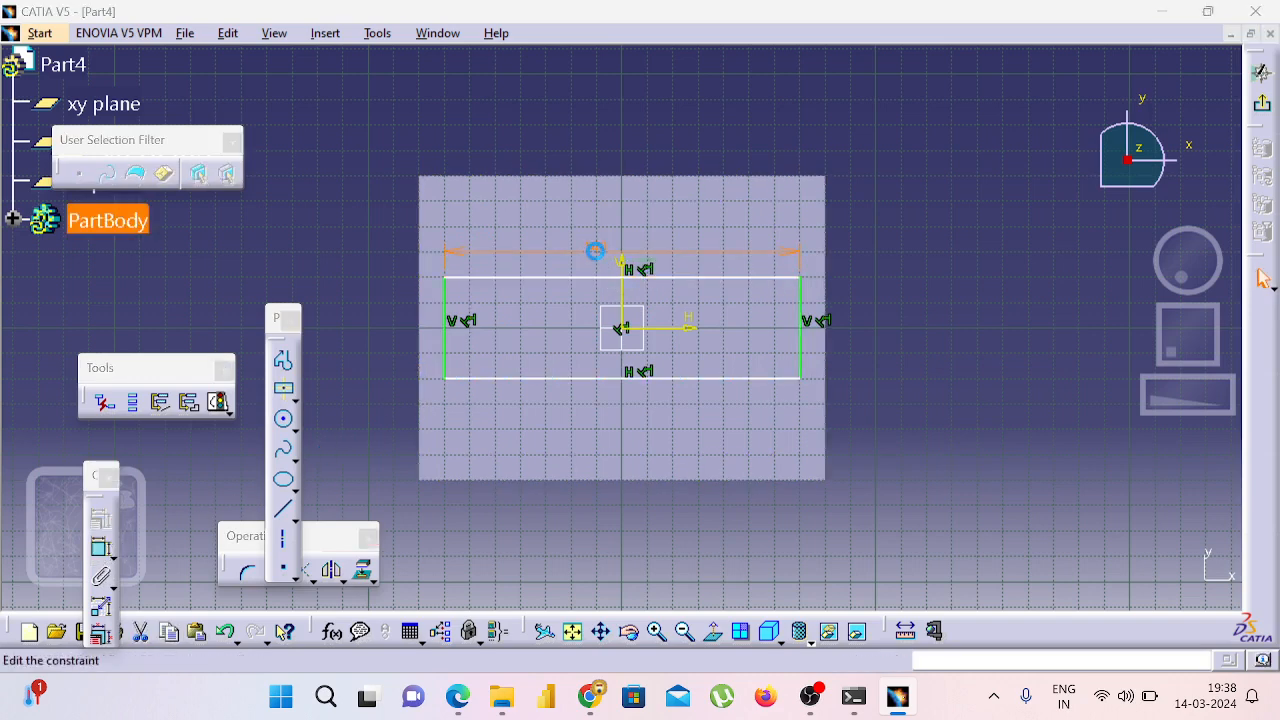
{"action": "type", "text": "120"}
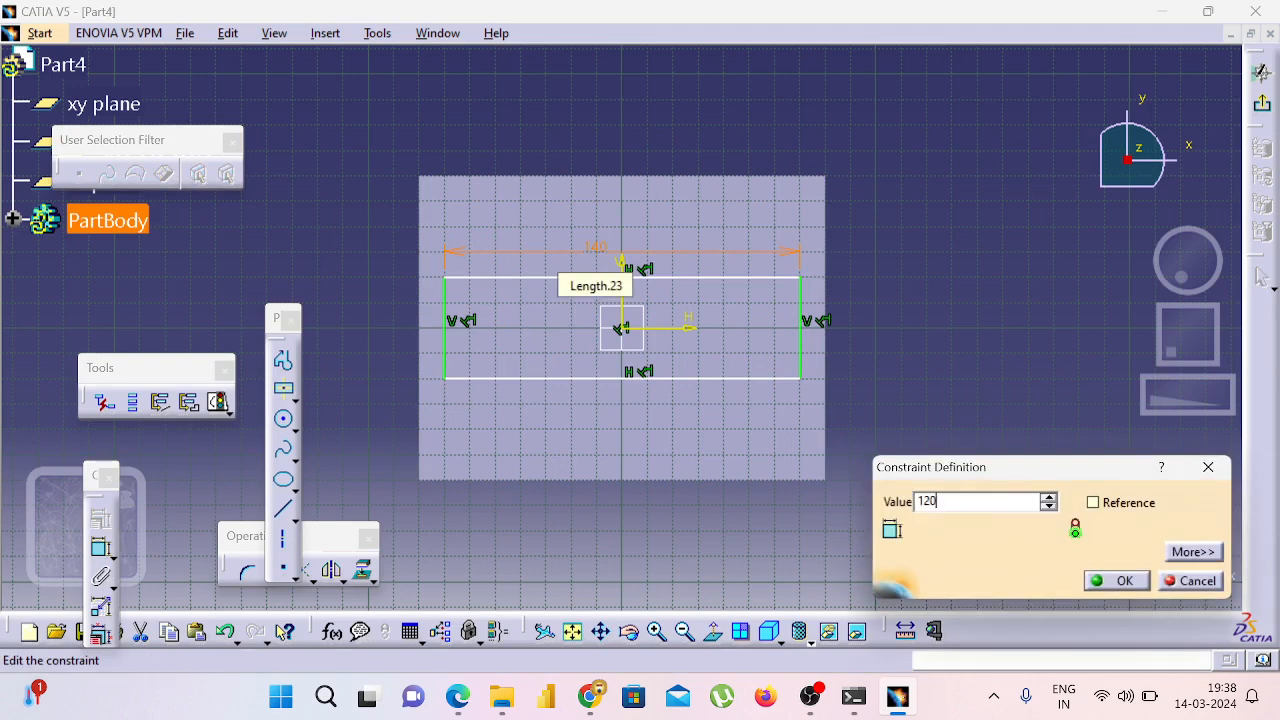
{"action": "key", "text": "Return"}
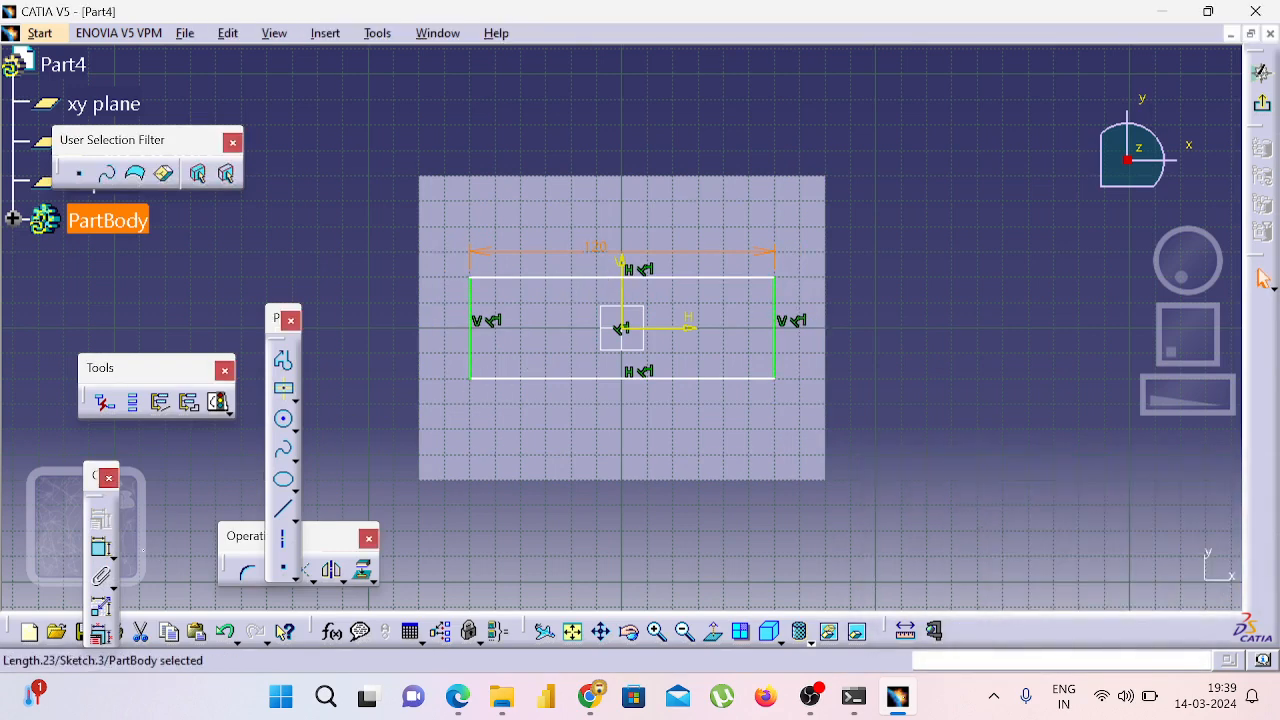
Step: Dimension the rectangle's vertical side, set it to 50 mm, and check it against the block drawing
{"action": "left_click", "coordinate": [101, 548]}
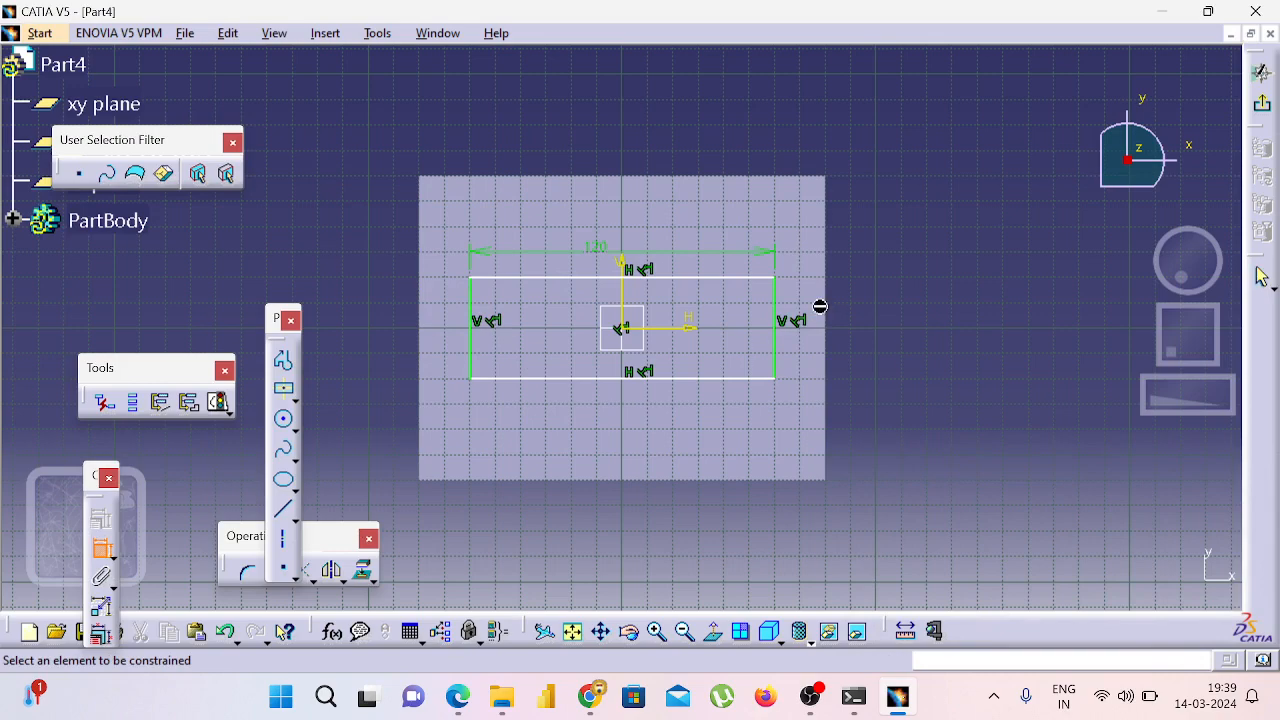
{"action": "key", "text": "alt+Tab"}
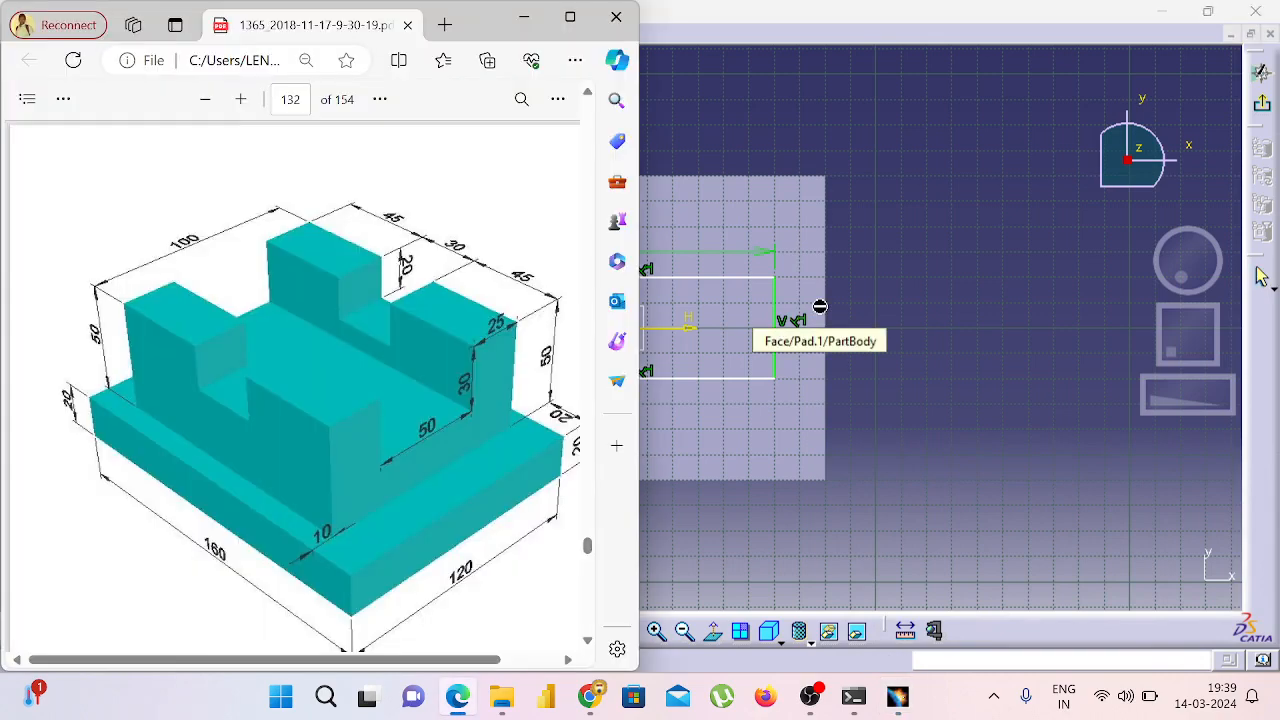
{"action": "key", "text": "alt+Tab"}
{"action": "left_click", "coordinate": [774, 307]}
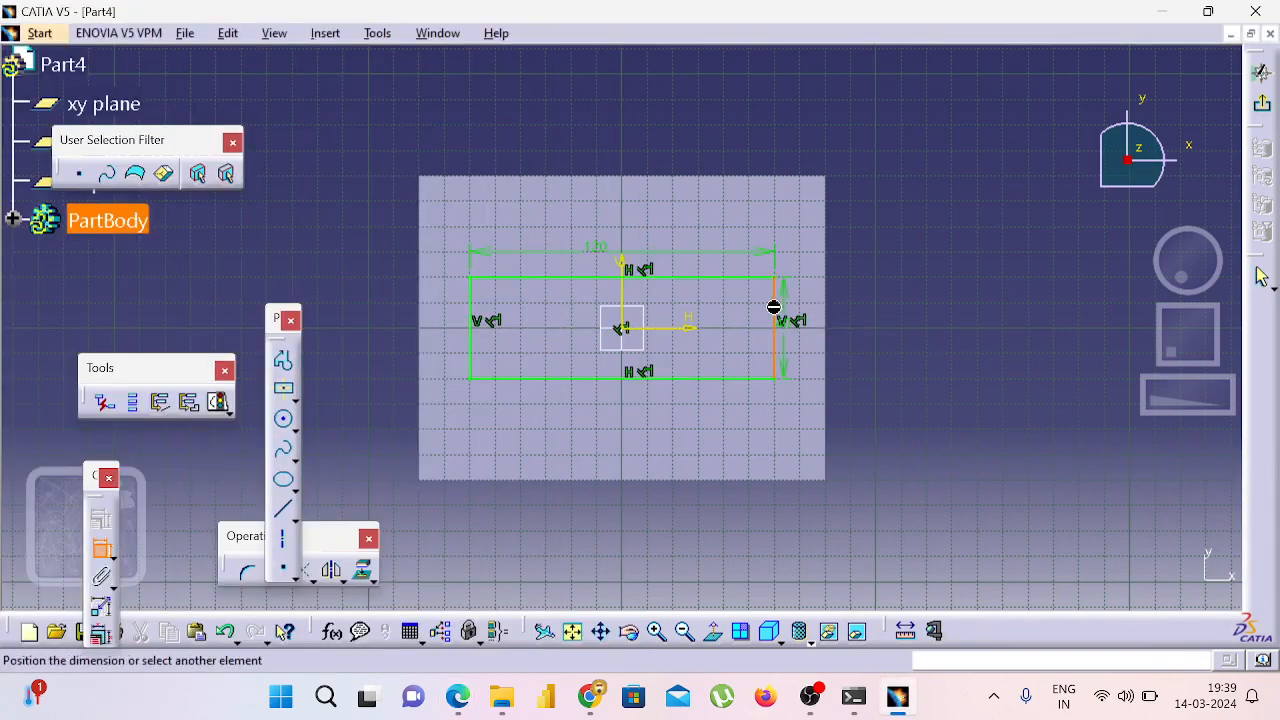
{"action": "left_click", "coordinate": [894, 295]}
{"action": "left_click", "coordinate": [894, 295]}
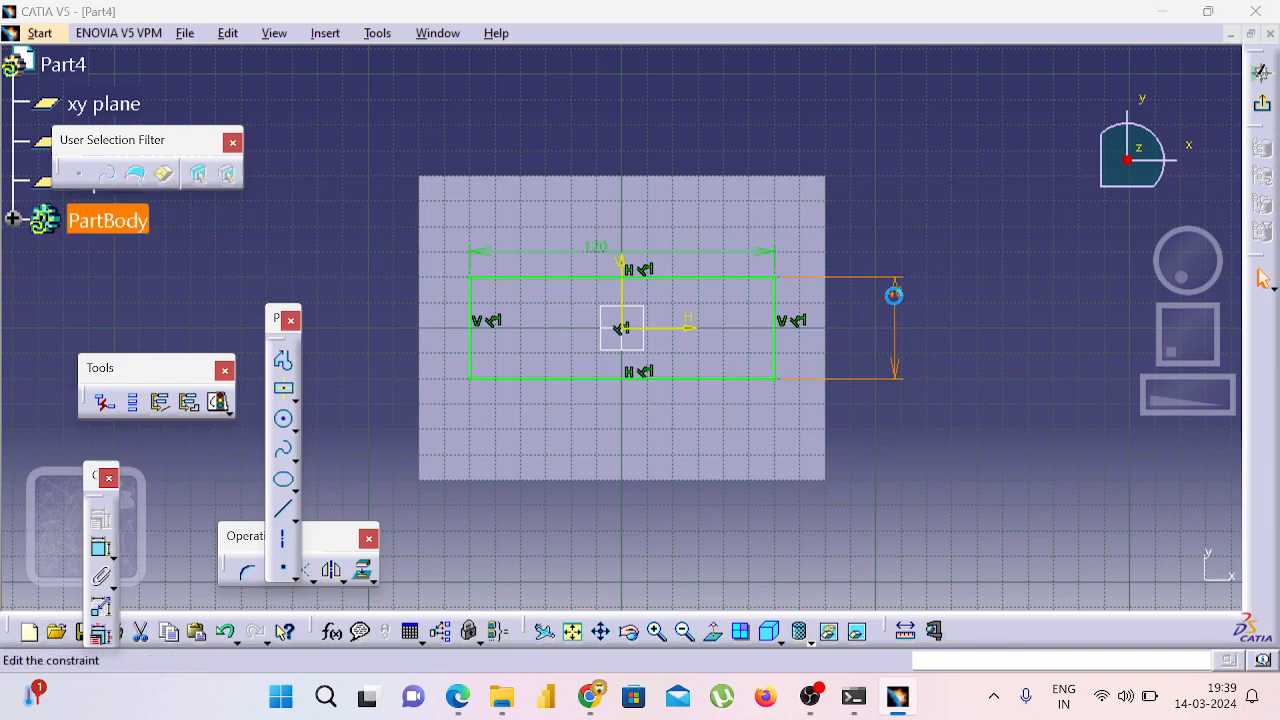
{"action": "double_click", "coordinate": [894, 295]}
{"action": "type", "text": "50mm"}
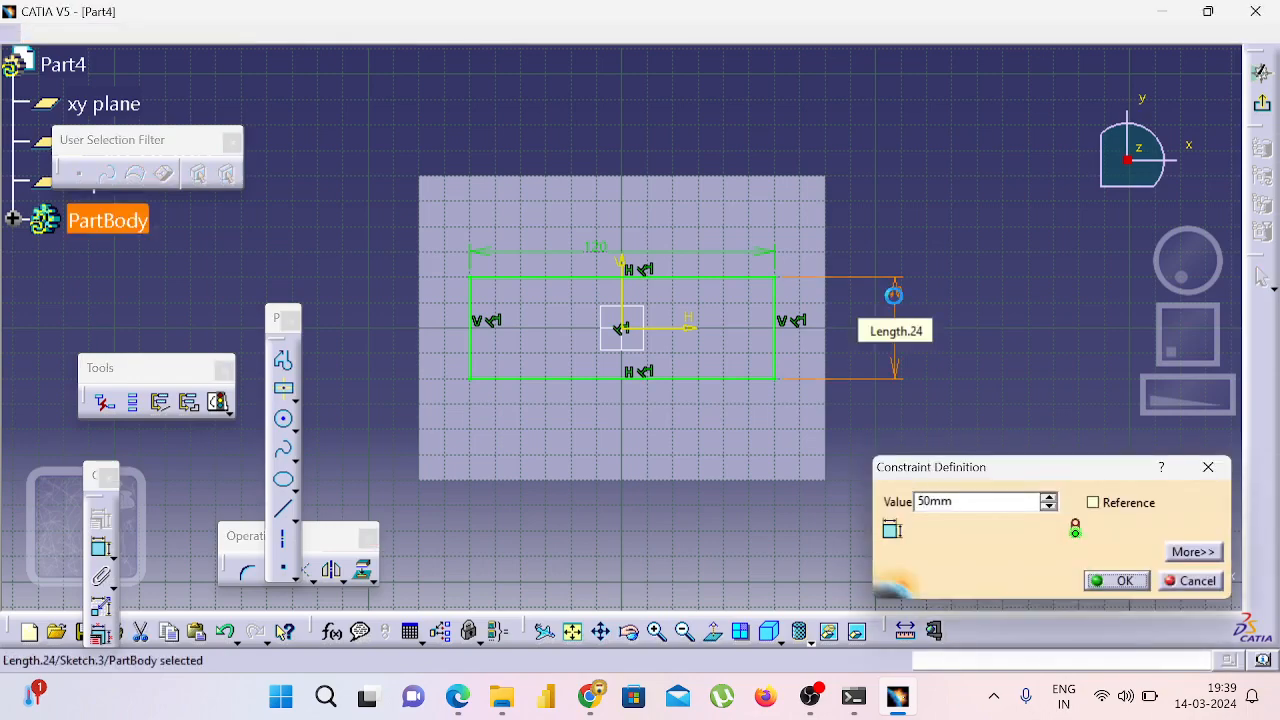
{"action": "key", "text": "Return"}
{"action": "key", "text": "alt+Tab"}
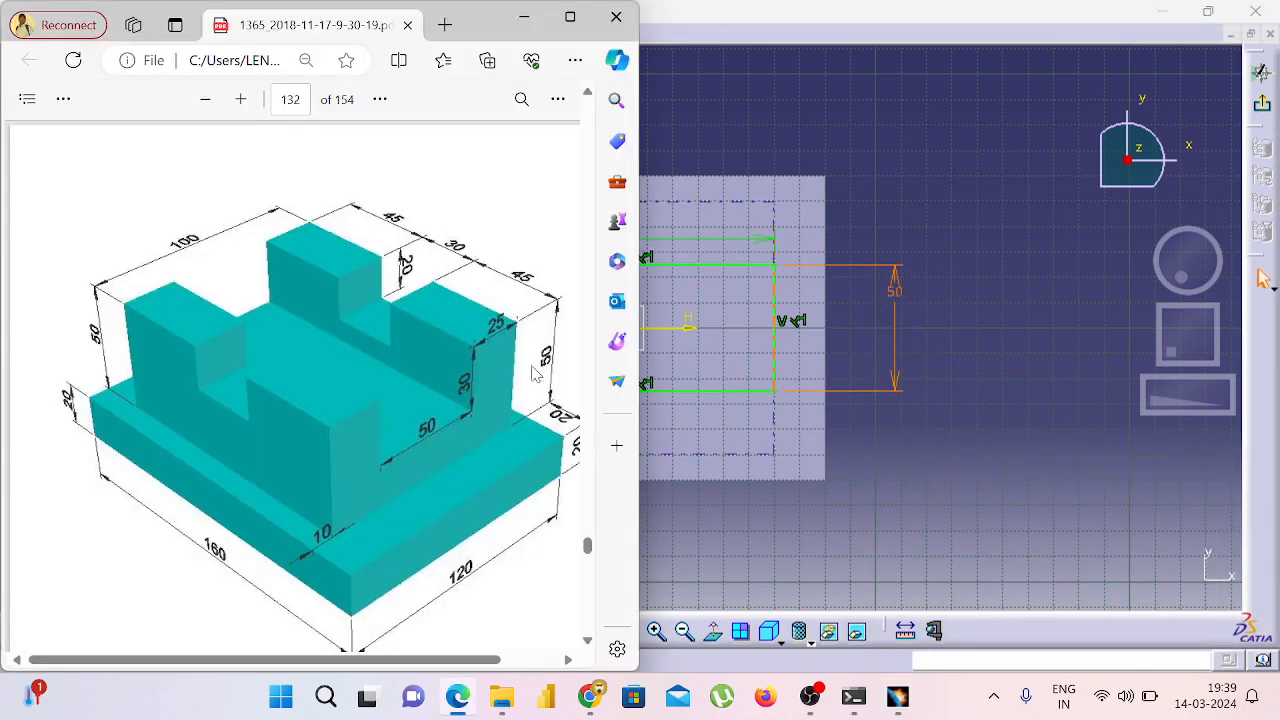
{"action": "left_click", "coordinate": [886, 363]}
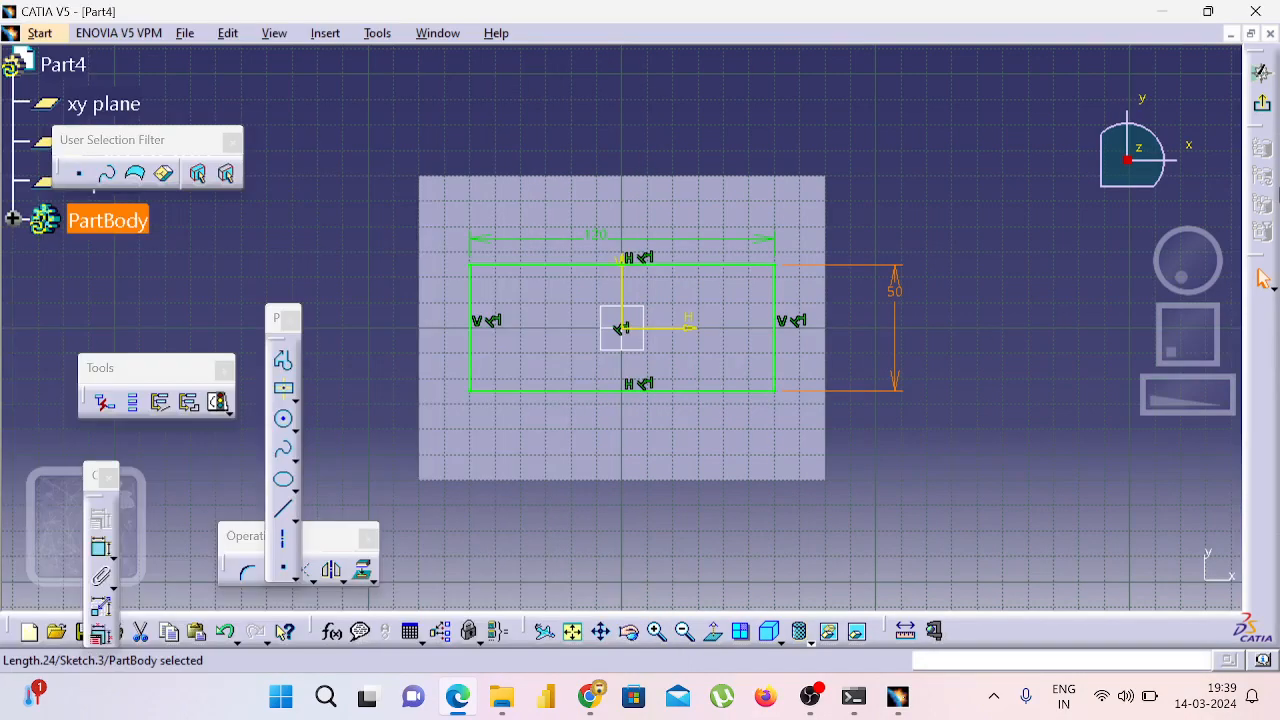
Step: Close the sketch and cut the 120 by 50 mm rectangle as a pocket 30 mm deep into the upper block
{"action": "left_click", "coordinate": [1263, 108]}
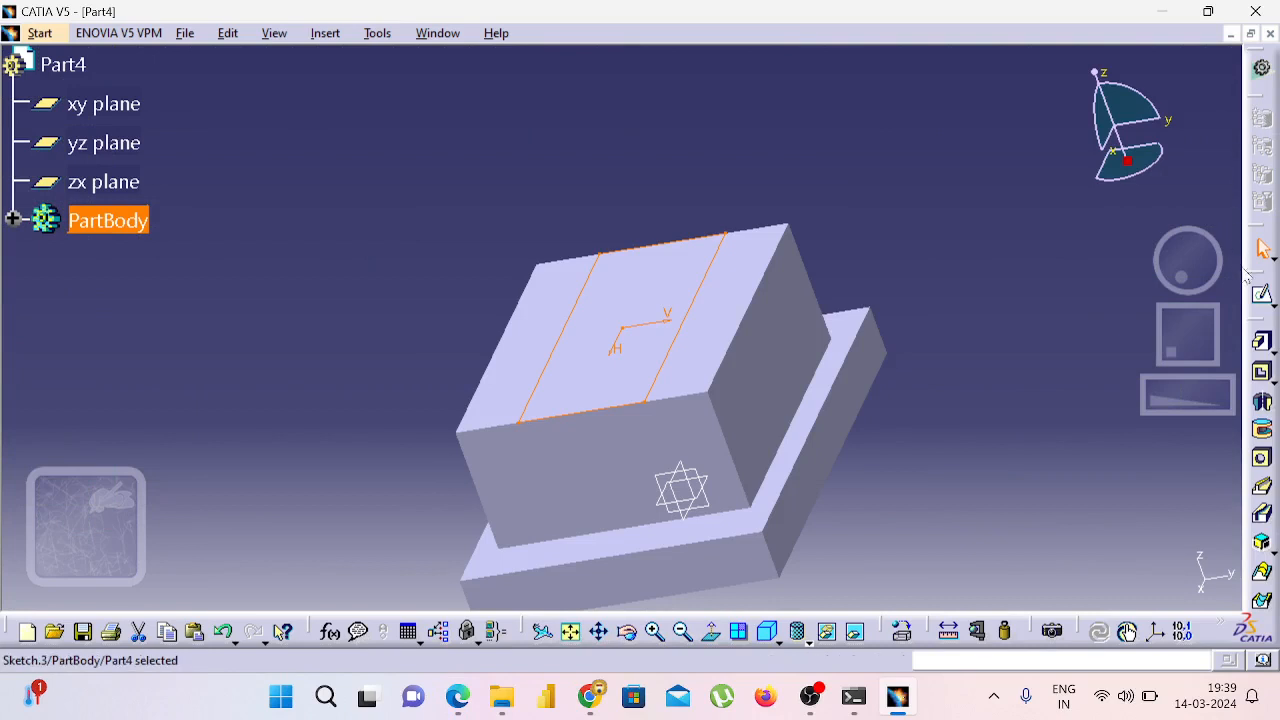
{"action": "left_click", "coordinate": [1262, 371]}
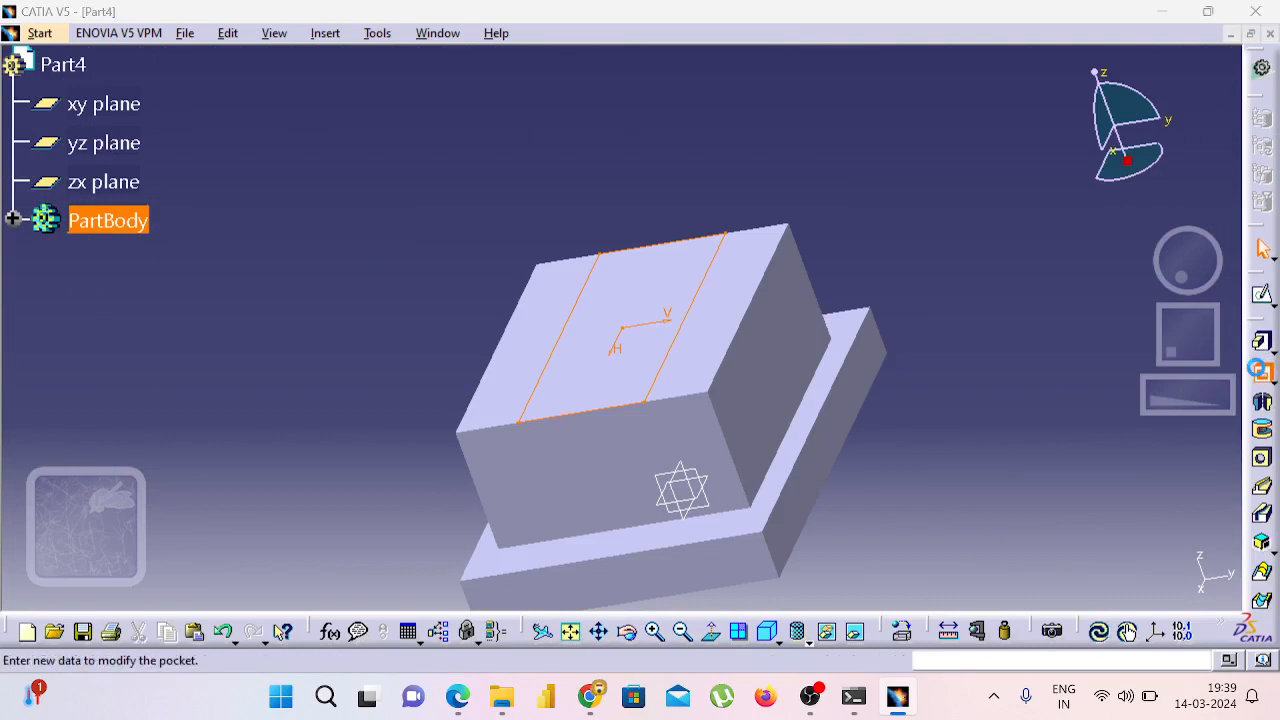
{"action": "type", "text": "40mm"}
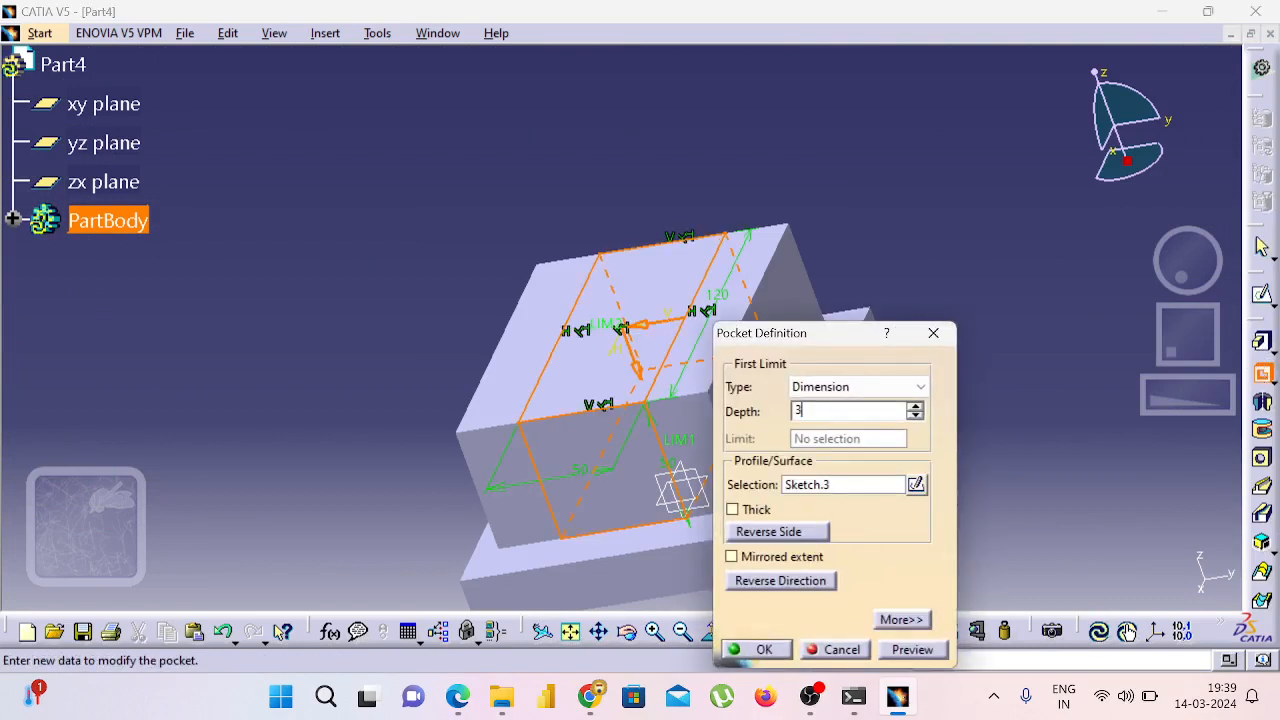
{"action": "key", "text": "Return"}
{"action": "left_click", "coordinate": [1050, 442]}
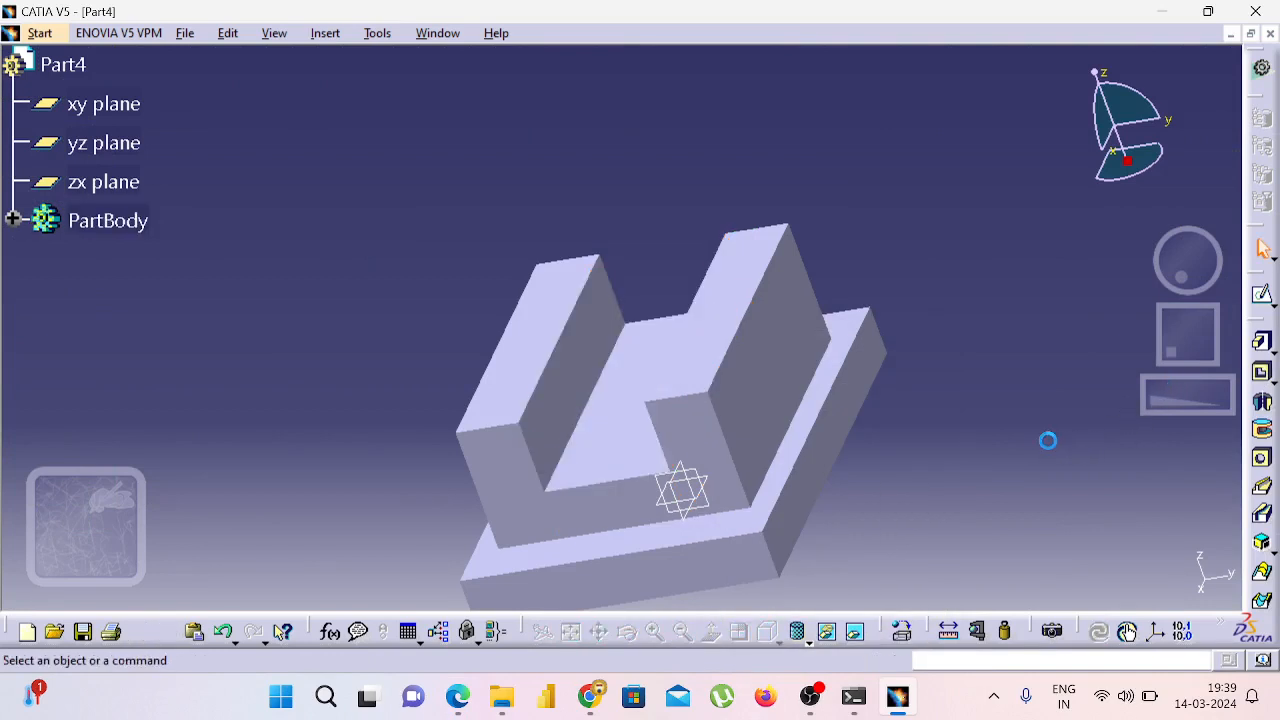
Step: On the upper block's long side face, sketch a rectangle about 20 by 40 mm centered on its top edge, and consult the block drawing
{"action": "left_click", "coordinate": [788, 361]}
{"action": "left_click", "coordinate": [1262, 298]}
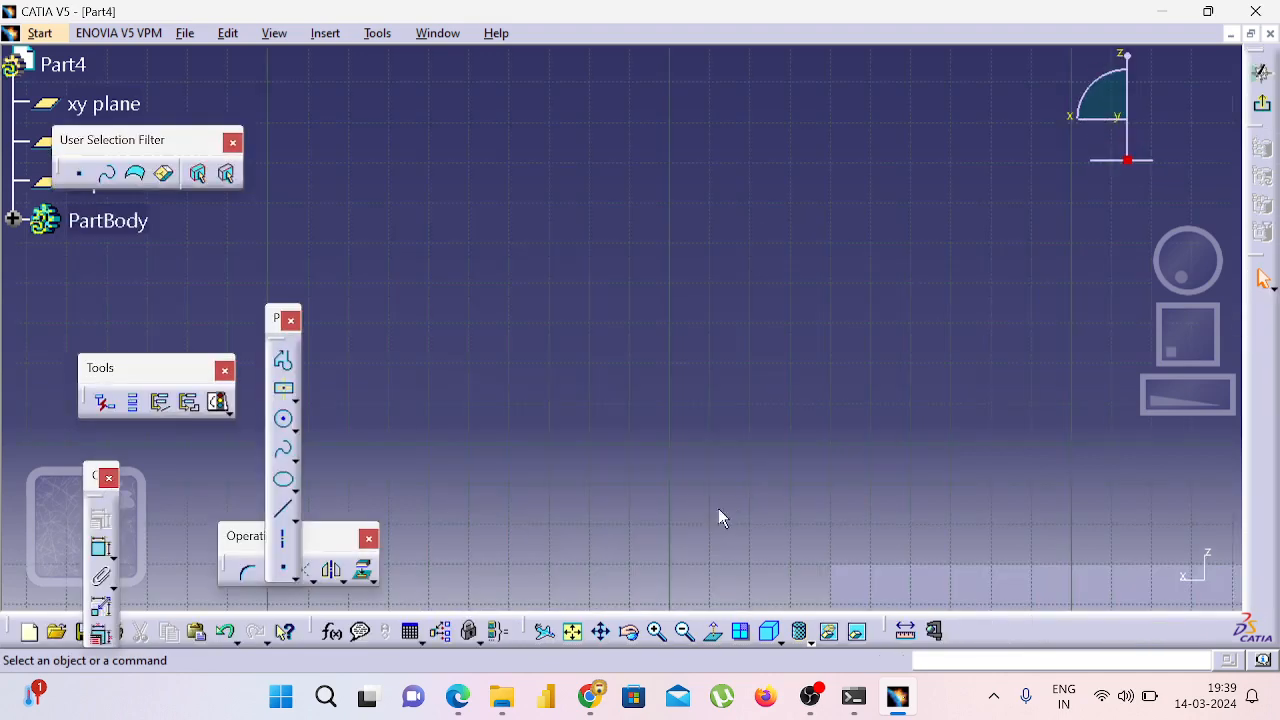
{"action": "left_click", "coordinate": [572, 631]}
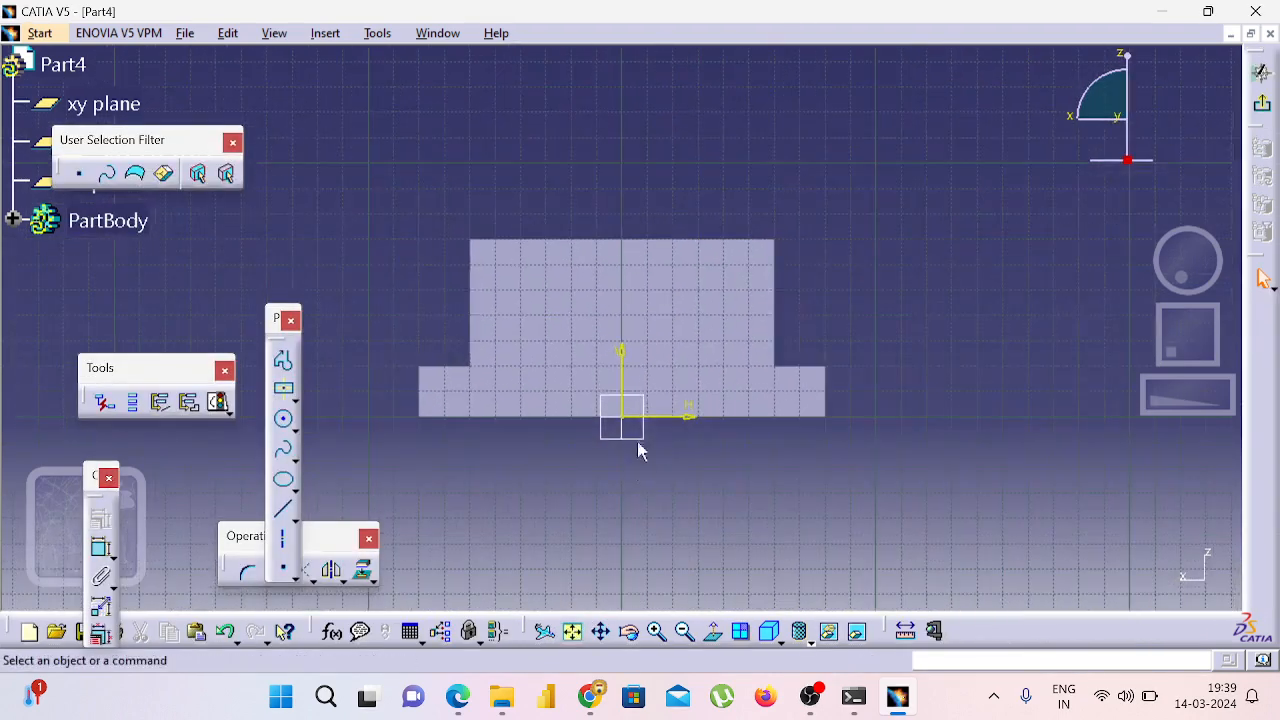
{"action": "key", "text": "alt+Tab"}
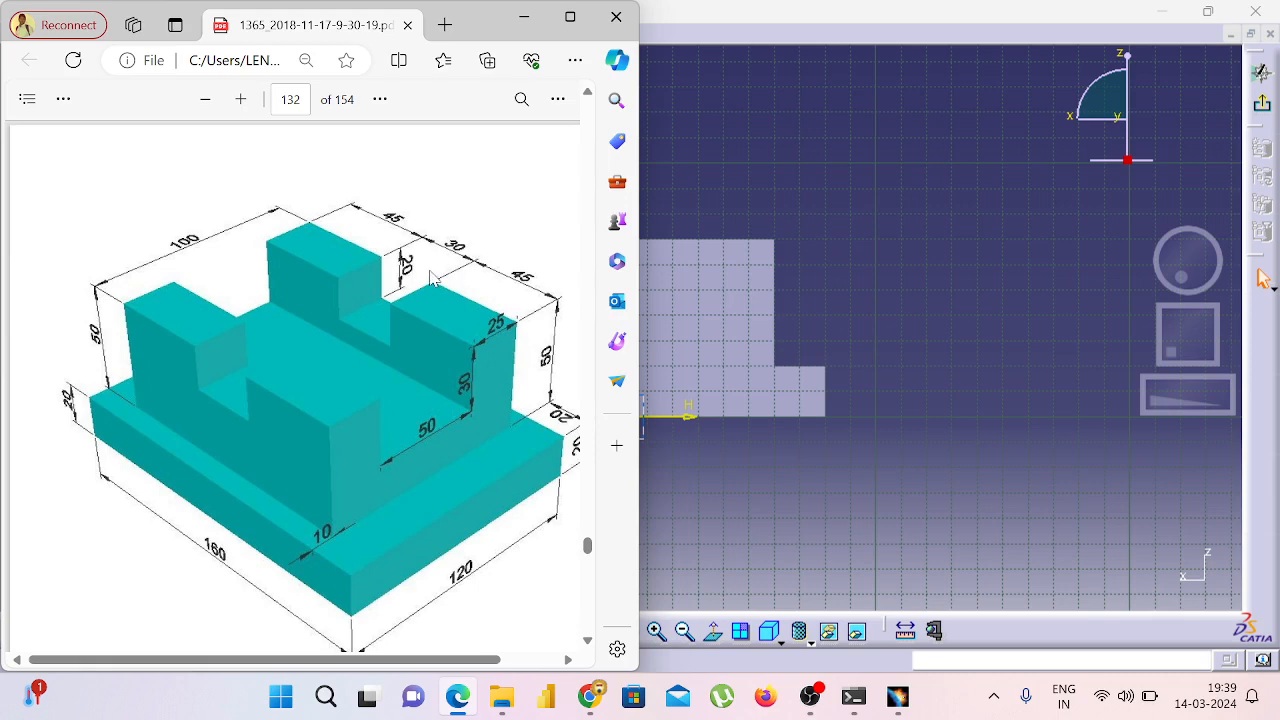
{"action": "left_click", "coordinate": [766, 188]}
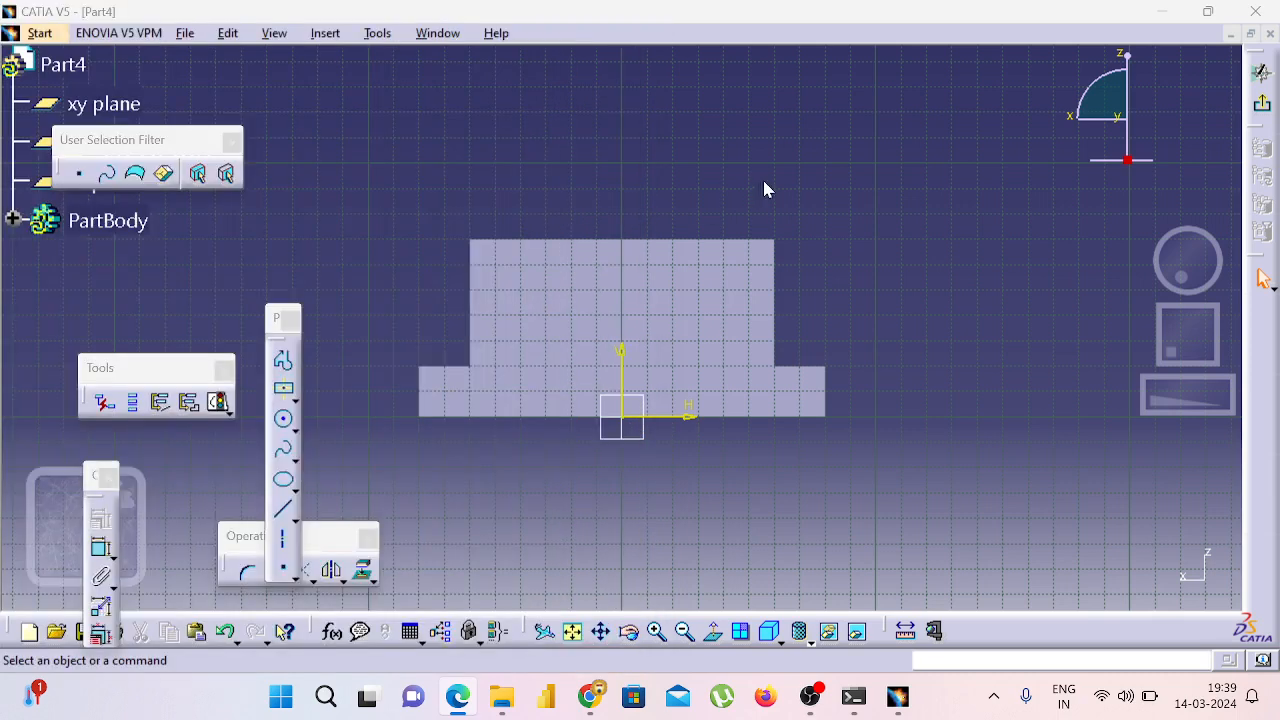
{"action": "left_click", "coordinate": [284, 389]}
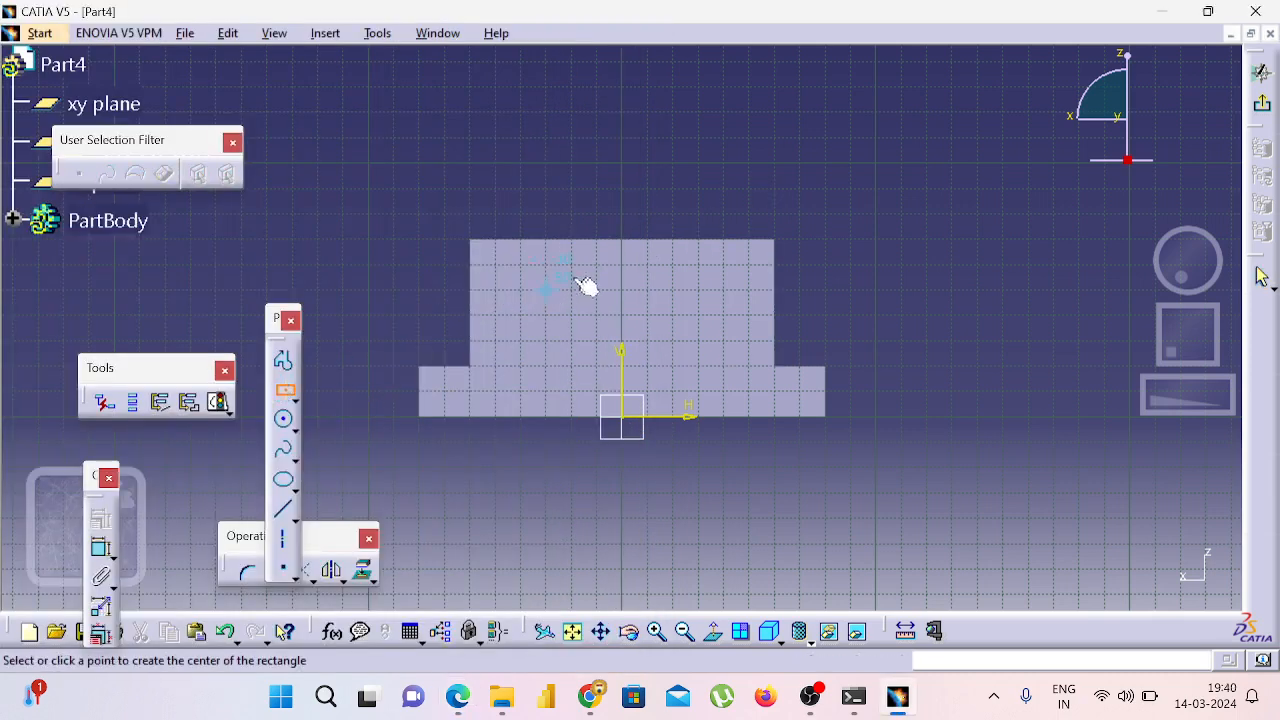
{"action": "left_click", "coordinate": [622, 242]}
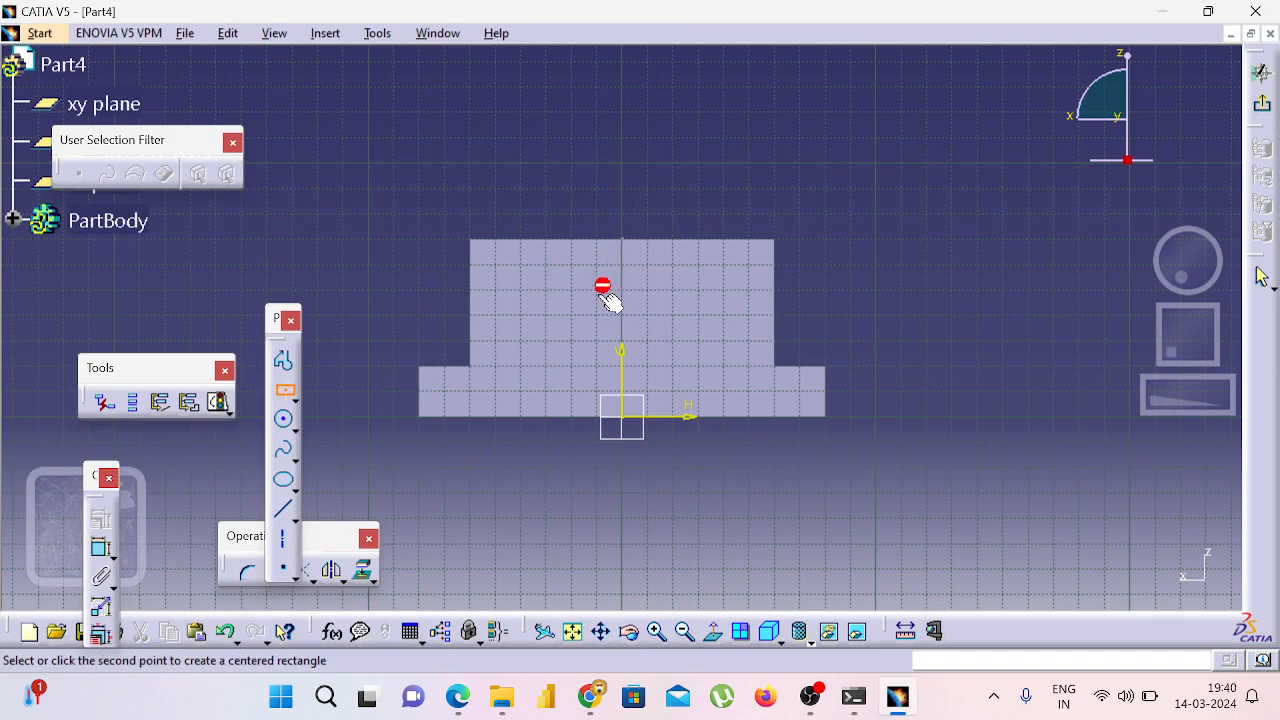
{"action": "left_click", "coordinate": [596, 291]}
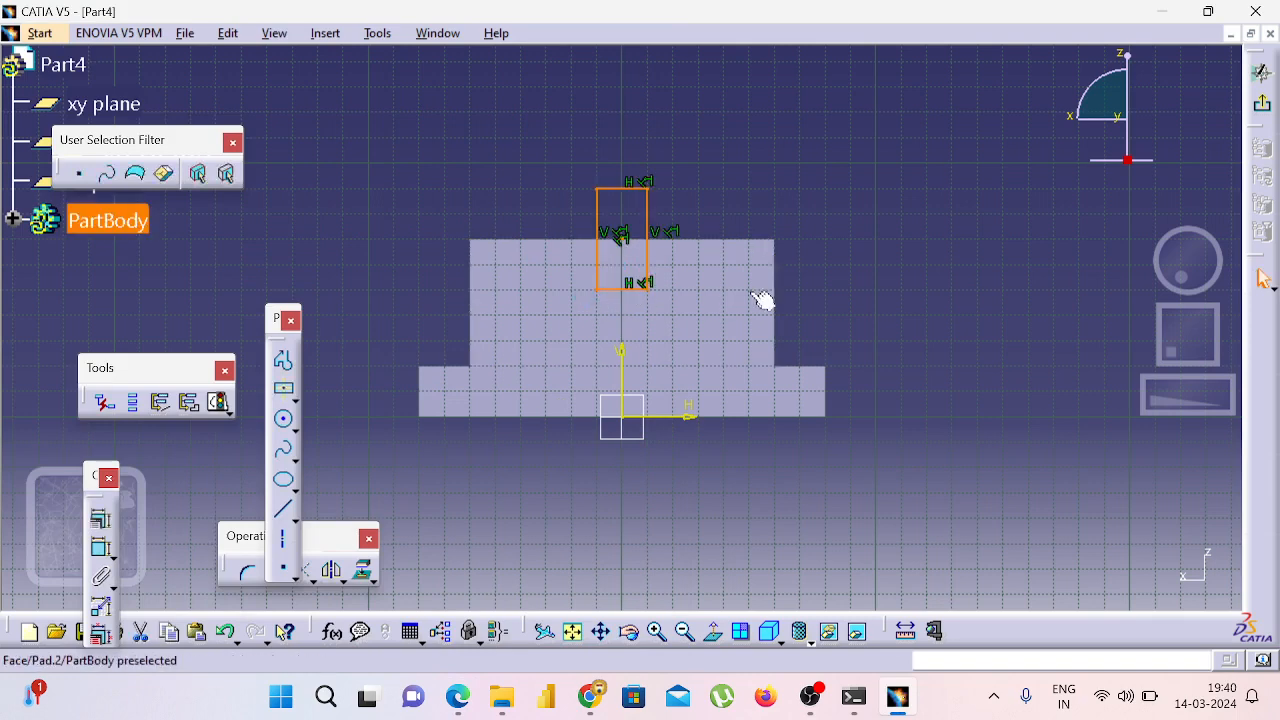
{"action": "left_click", "coordinate": [896, 298]}
{"action": "key", "text": "alt+Tab"}
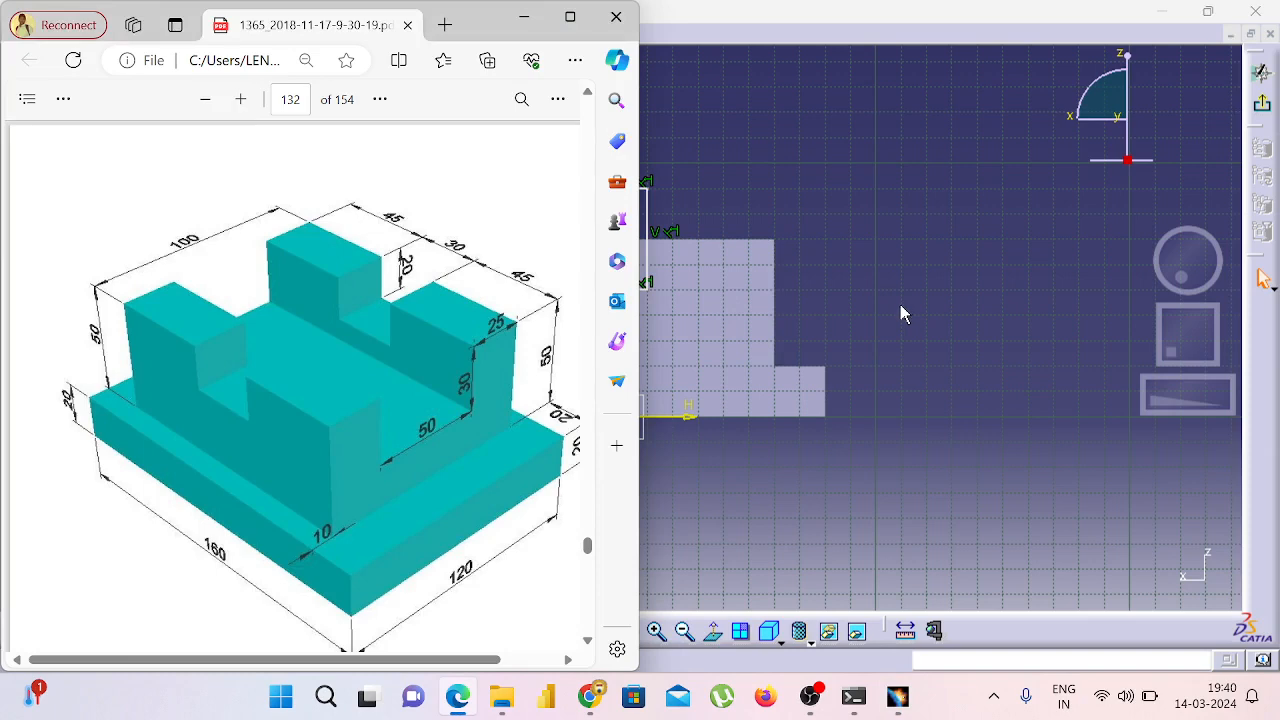
{"action": "left_click", "coordinate": [900, 314]}
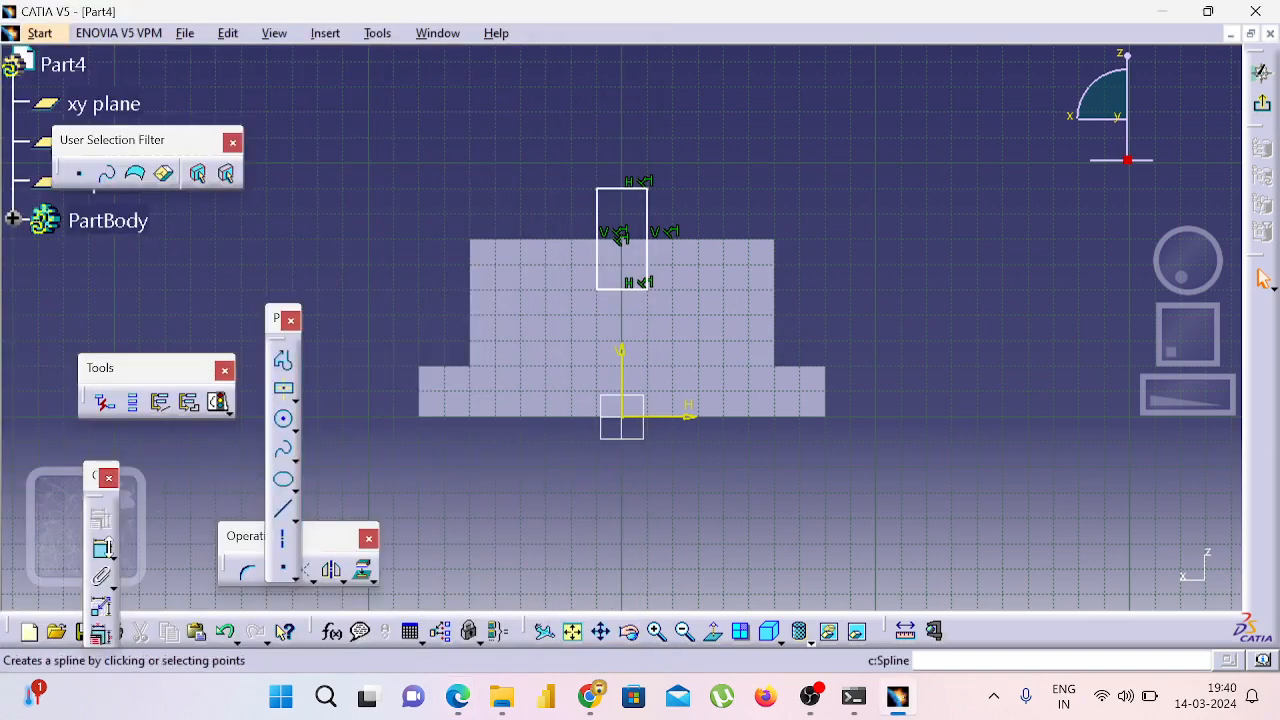
Step: Dimension the new rectangle's horizontal side, set it to 30 mm, and compare it with the block drawing
{"action": "left_click", "coordinate": [101, 548]}
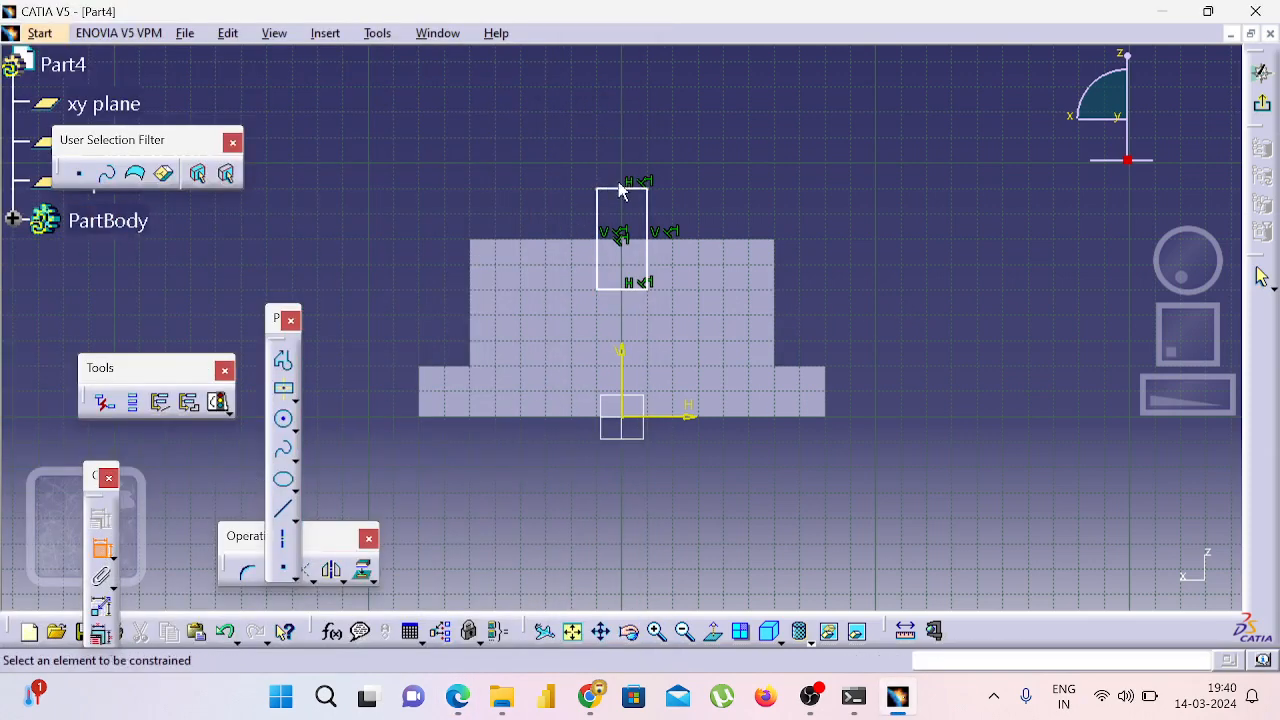
{"action": "left_click", "coordinate": [622, 192]}
{"action": "left_click", "coordinate": [624, 145]}
{"action": "left_click", "coordinate": [624, 147]}
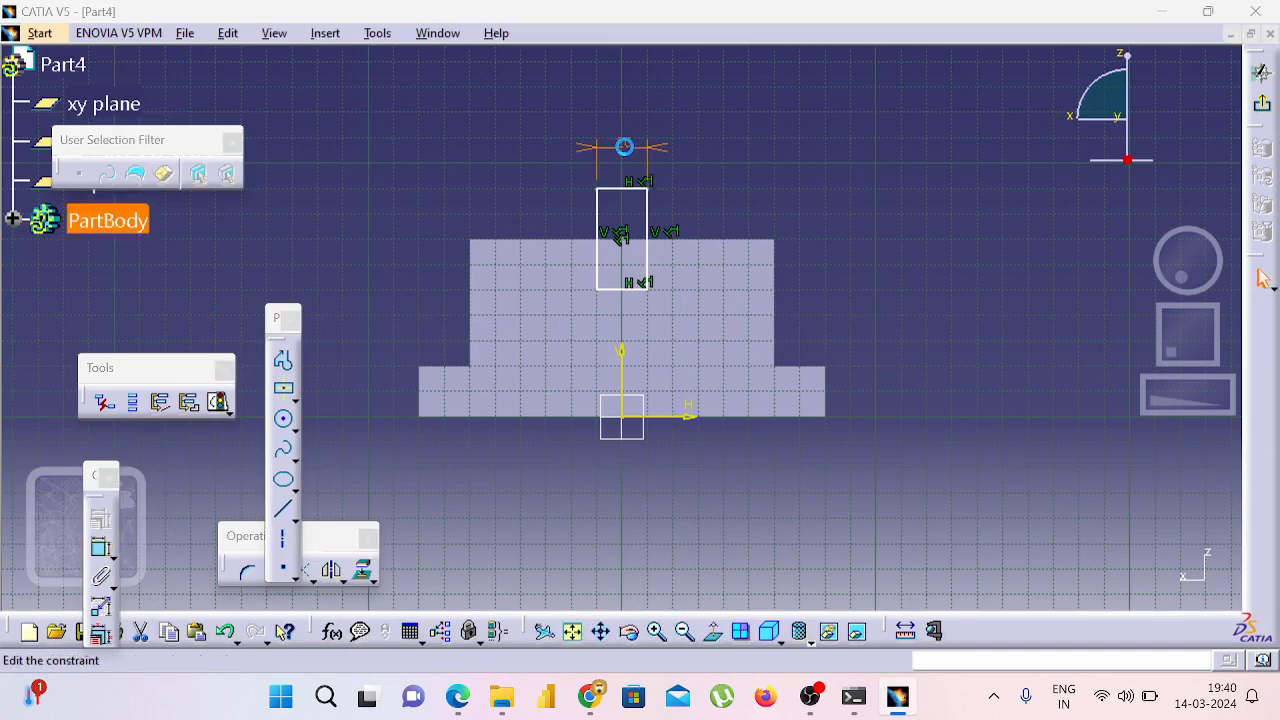
{"action": "double_click", "coordinate": [624, 147]}
{"action": "type", "text": "30"}
{"action": "key", "text": "Return"}
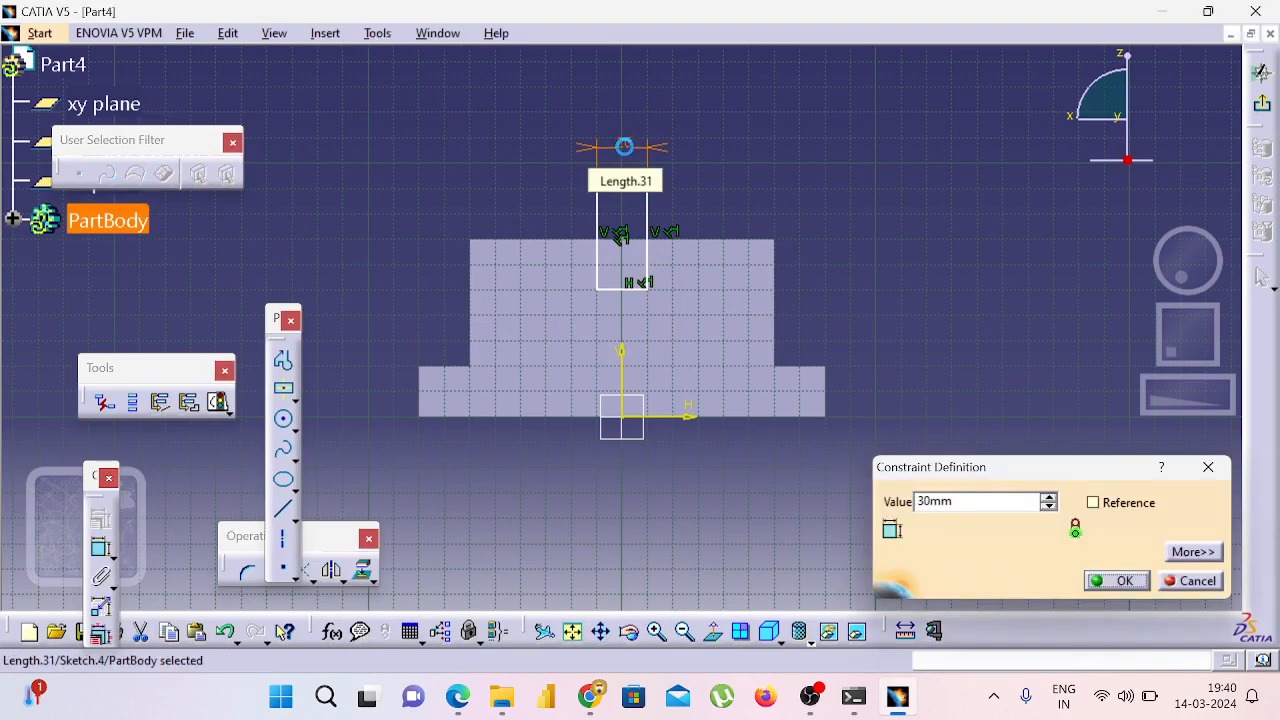
{"action": "key", "text": "alt+Tab"}
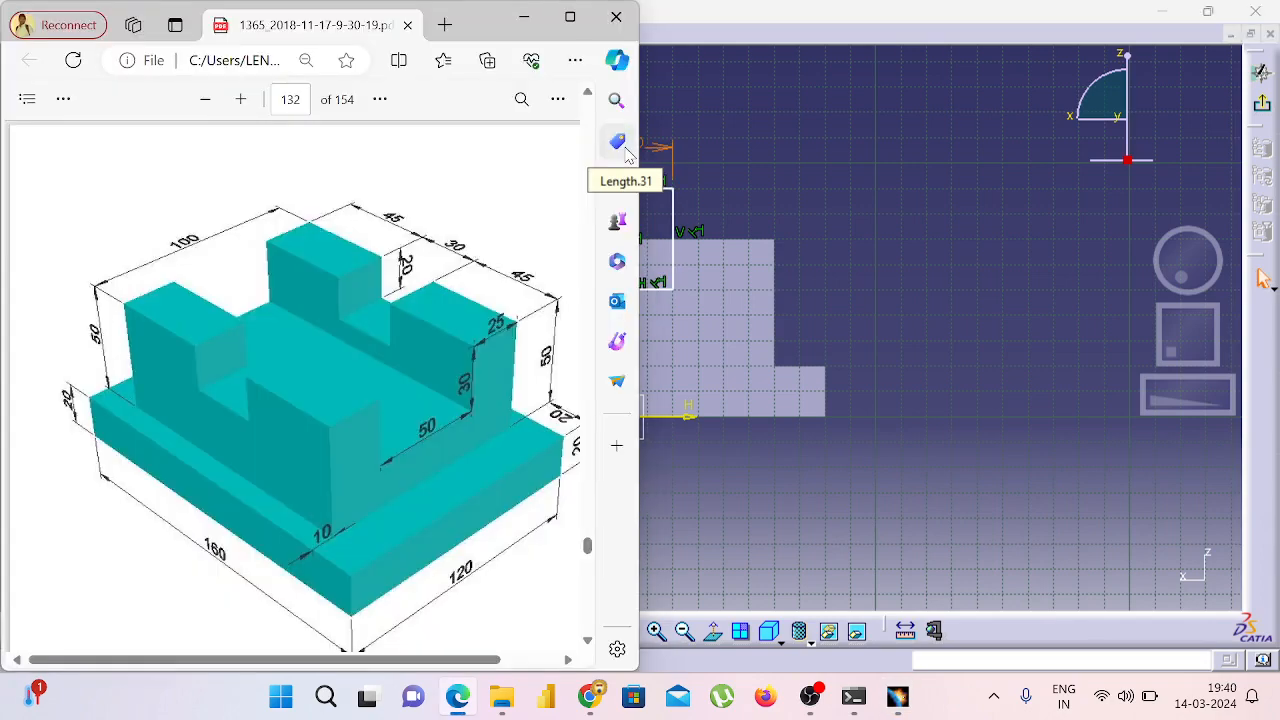
{"action": "key", "text": "alt+Tab"}
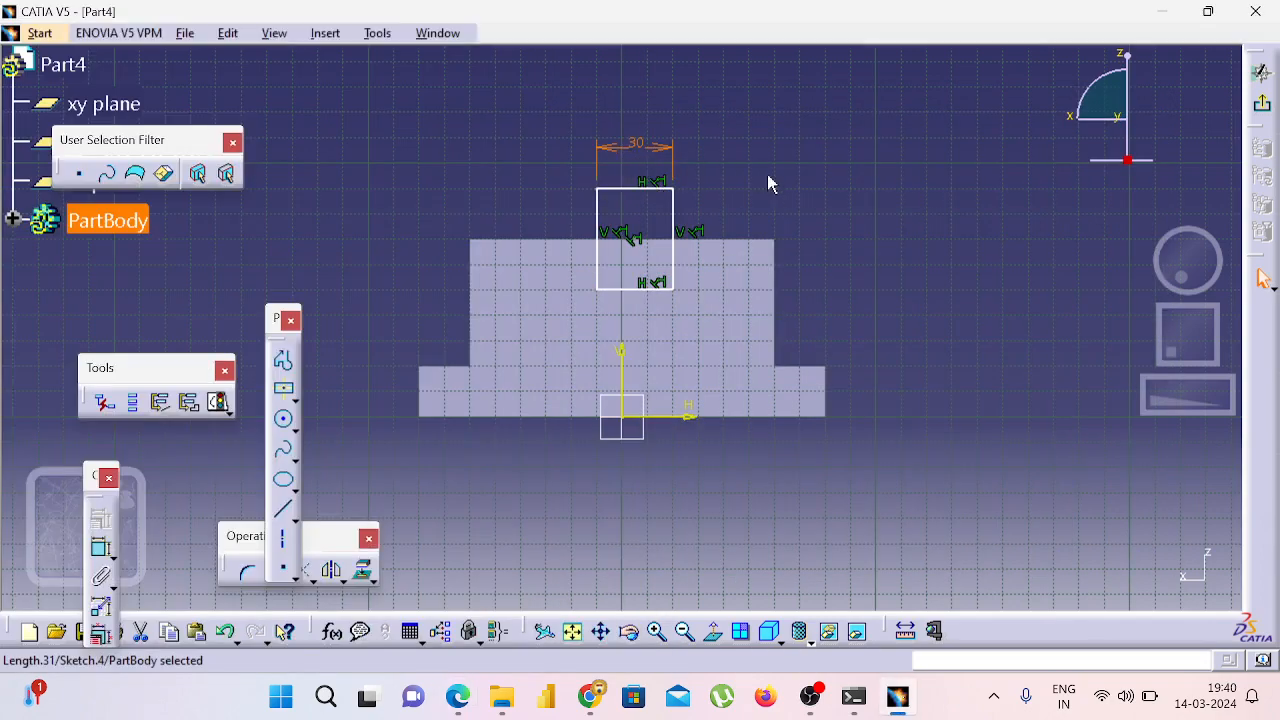
{"action": "key", "text": "alt+Tab"}
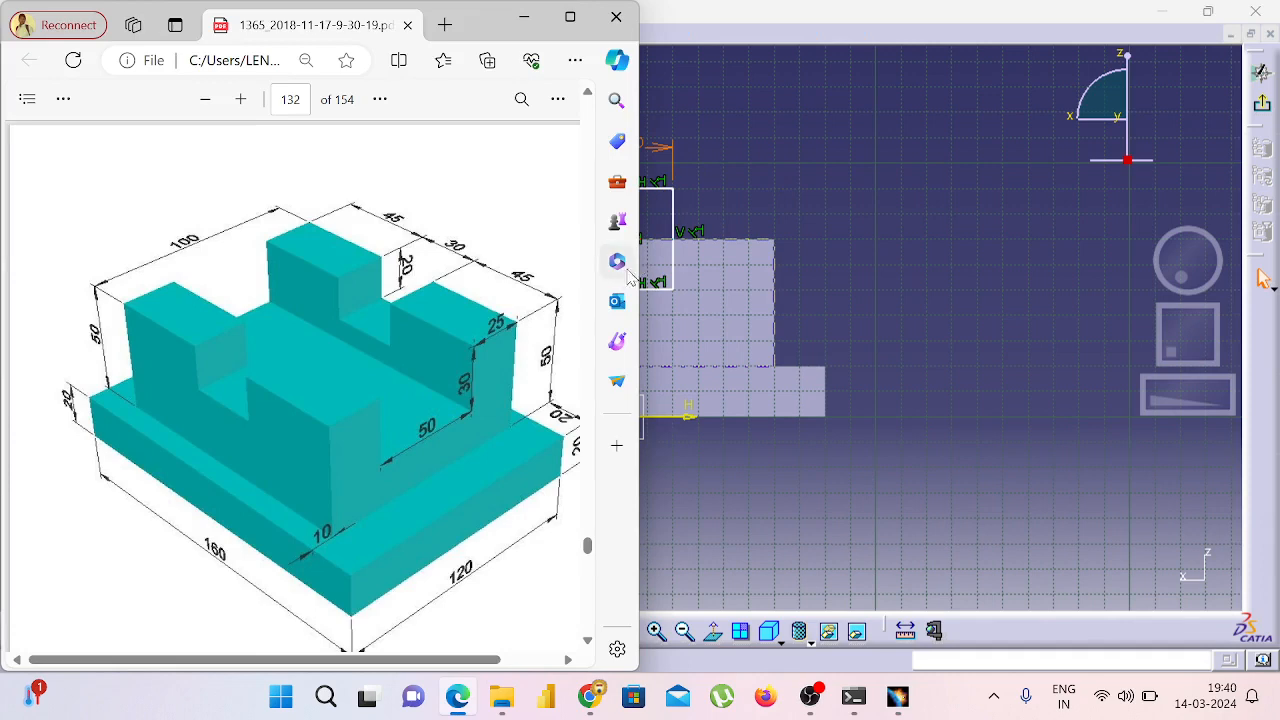
{"action": "key", "text": "alt+Tab"}
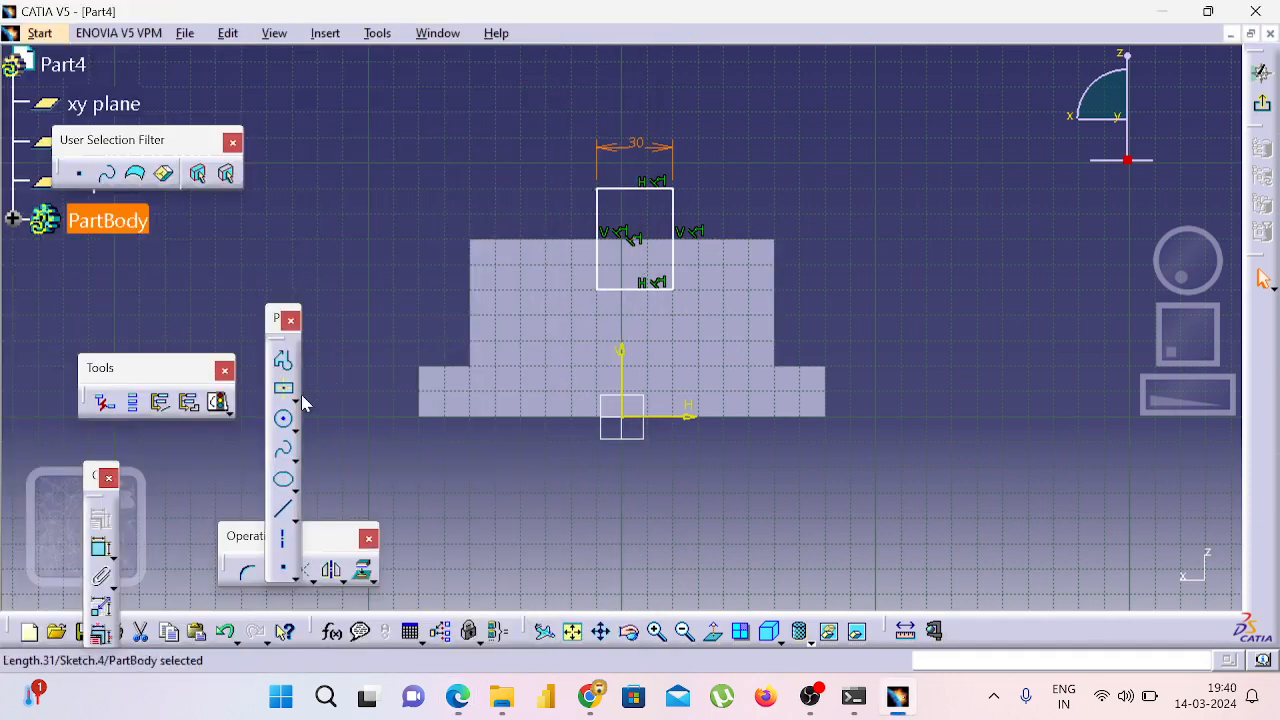
Step: Dimension the rectangle's vertical side
{"action": "left_click", "coordinate": [103, 557]}
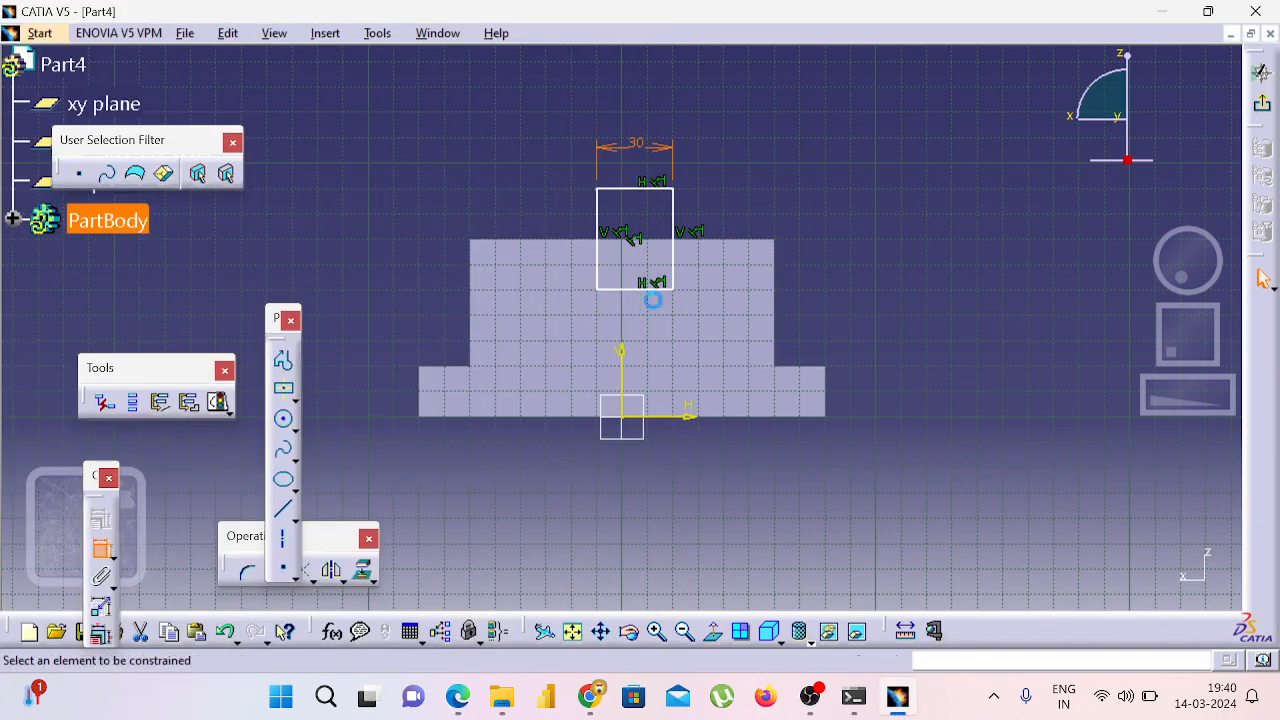
{"action": "left_click", "coordinate": [688, 236]}
{"action": "left_click", "coordinate": [760, 215]}
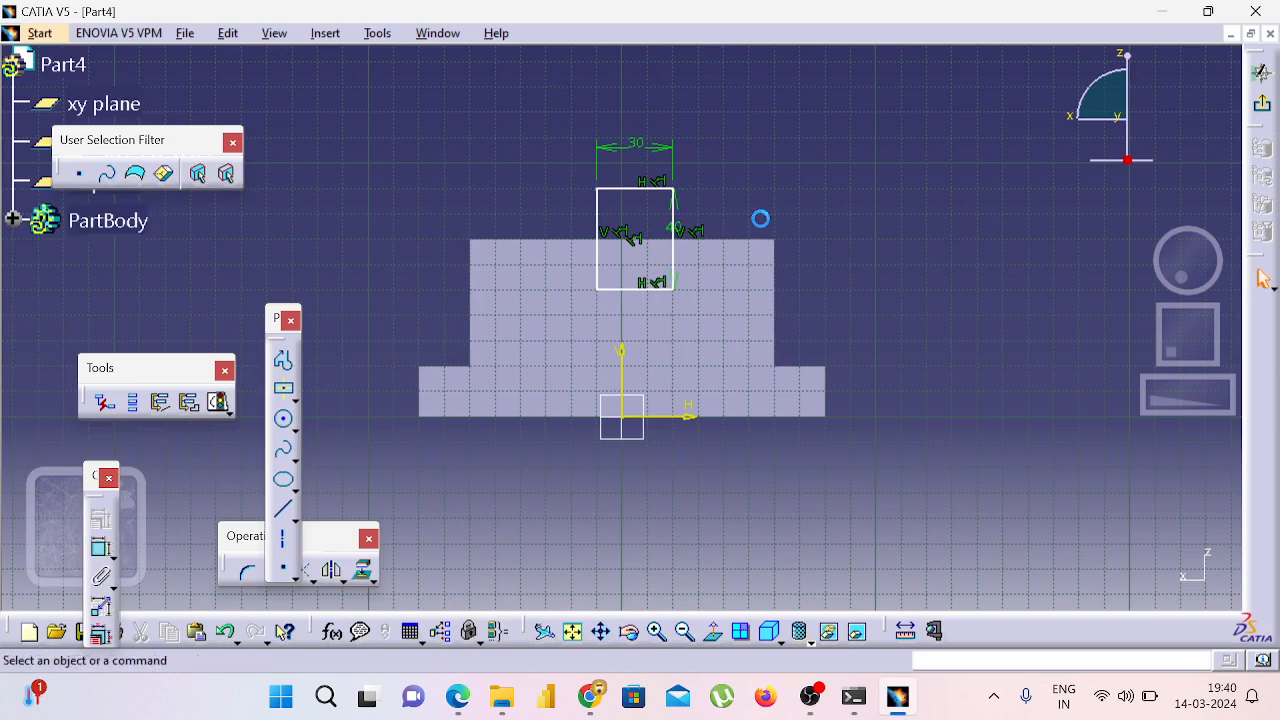
{"action": "double_click", "coordinate": [679, 223]}
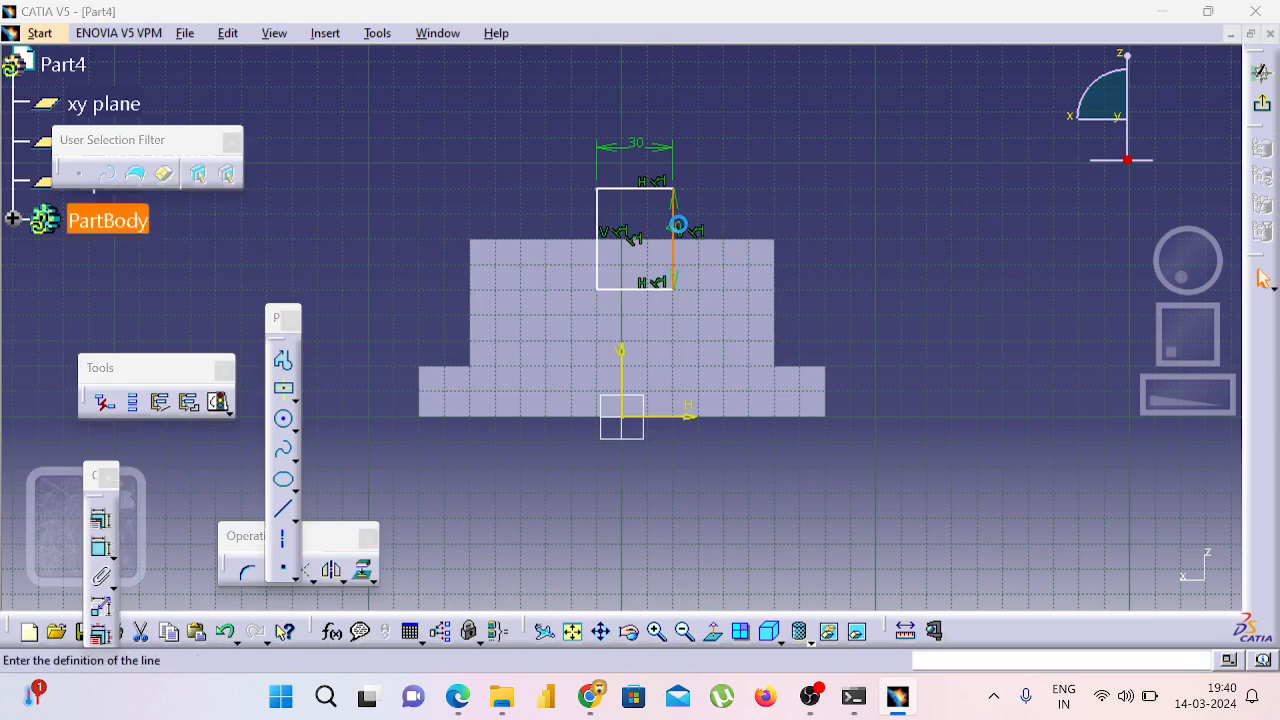
{"action": "type", "text": "2"}
{"action": "key", "text": "Return"}
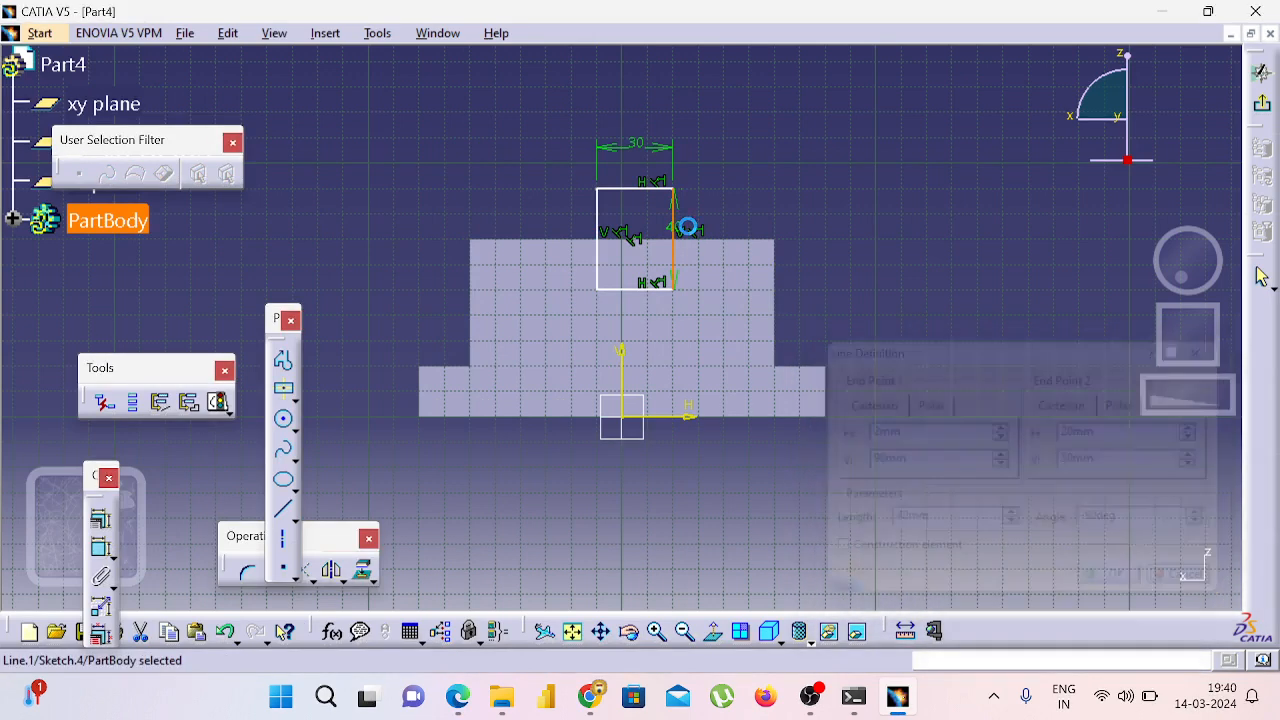
{"action": "double_click", "coordinate": [683, 230]}
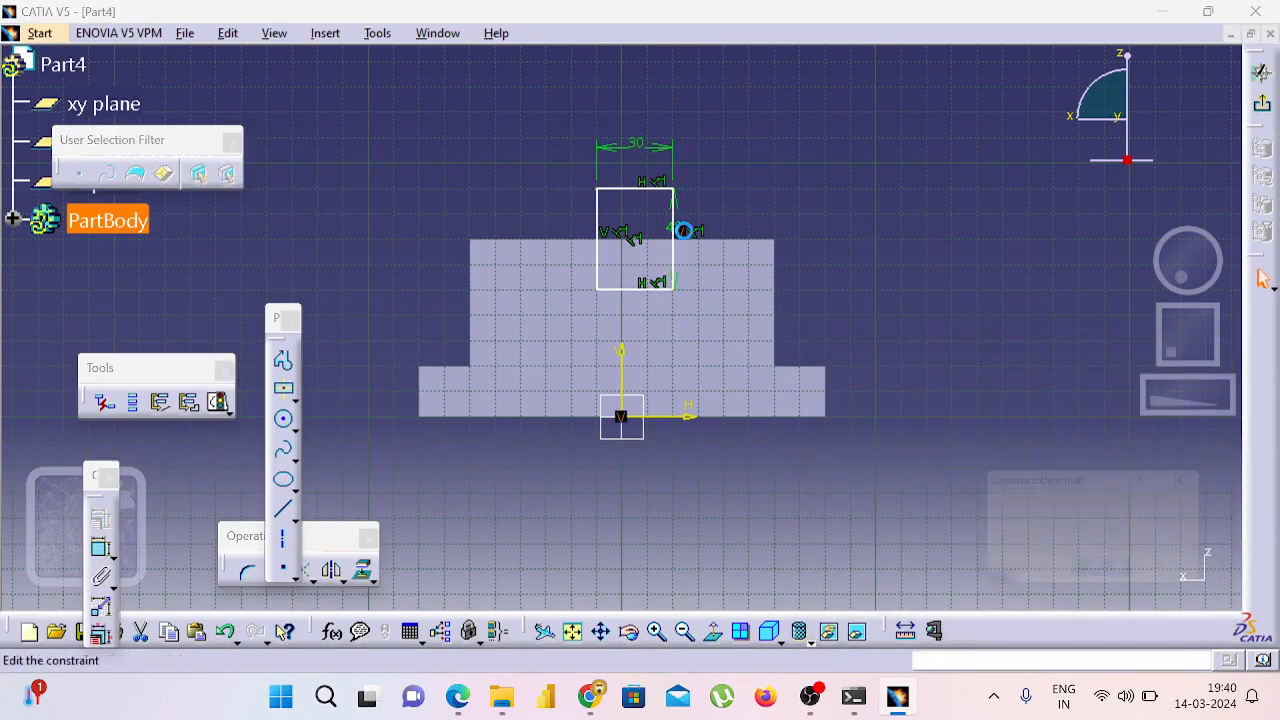
{"action": "key", "text": "Return"}
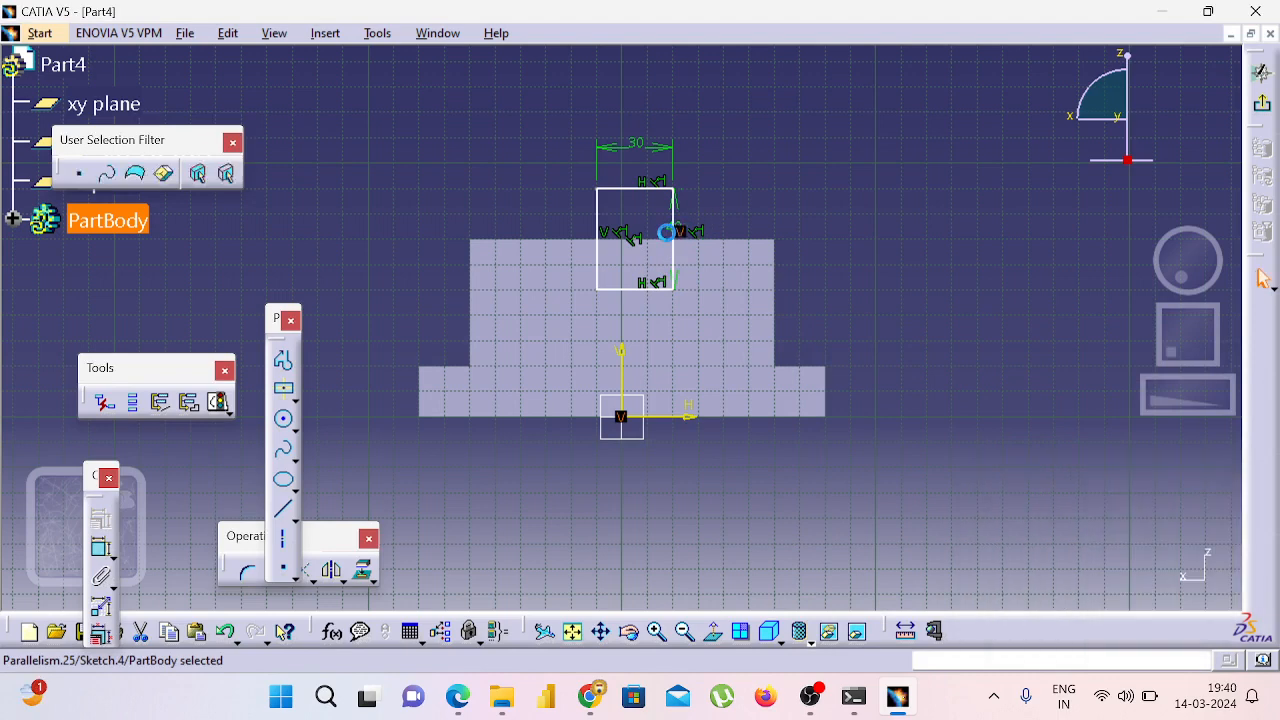
Step: Set the rectangle's vertical dimension to 25 mm and check it against the block drawing
{"action": "double_click", "coordinate": [667, 230]}
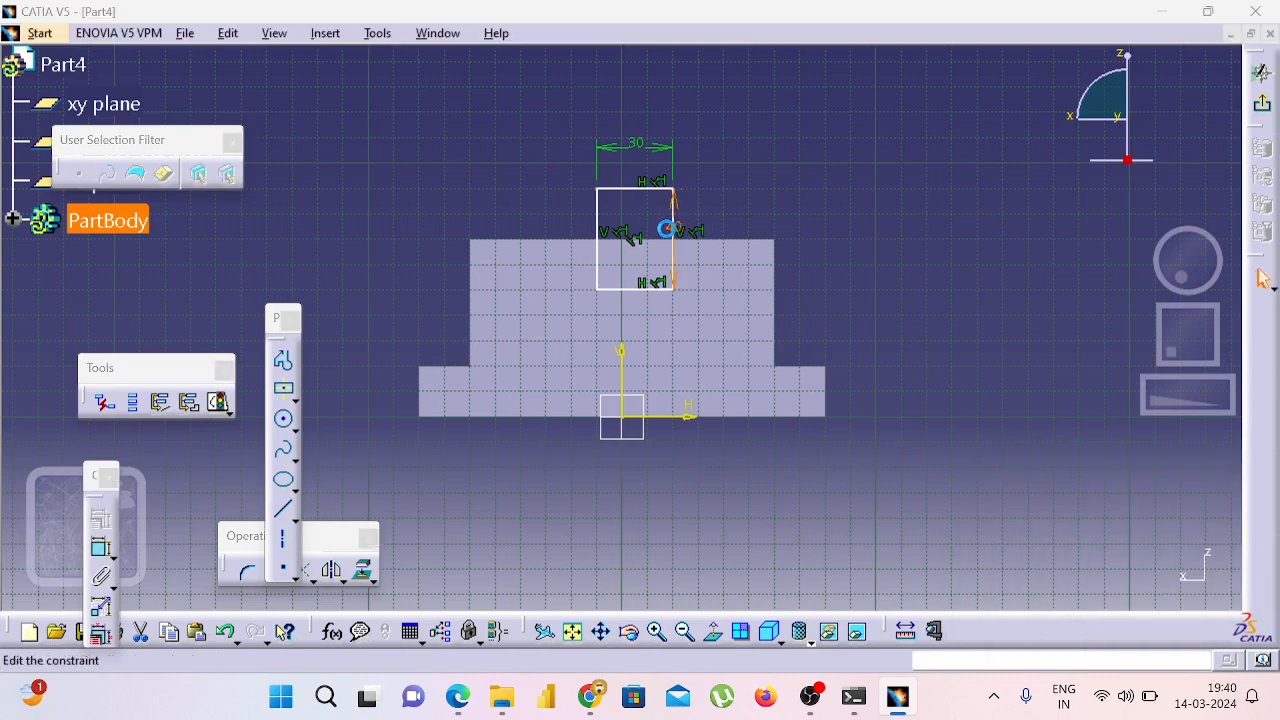
{"action": "type", "text": "25"}
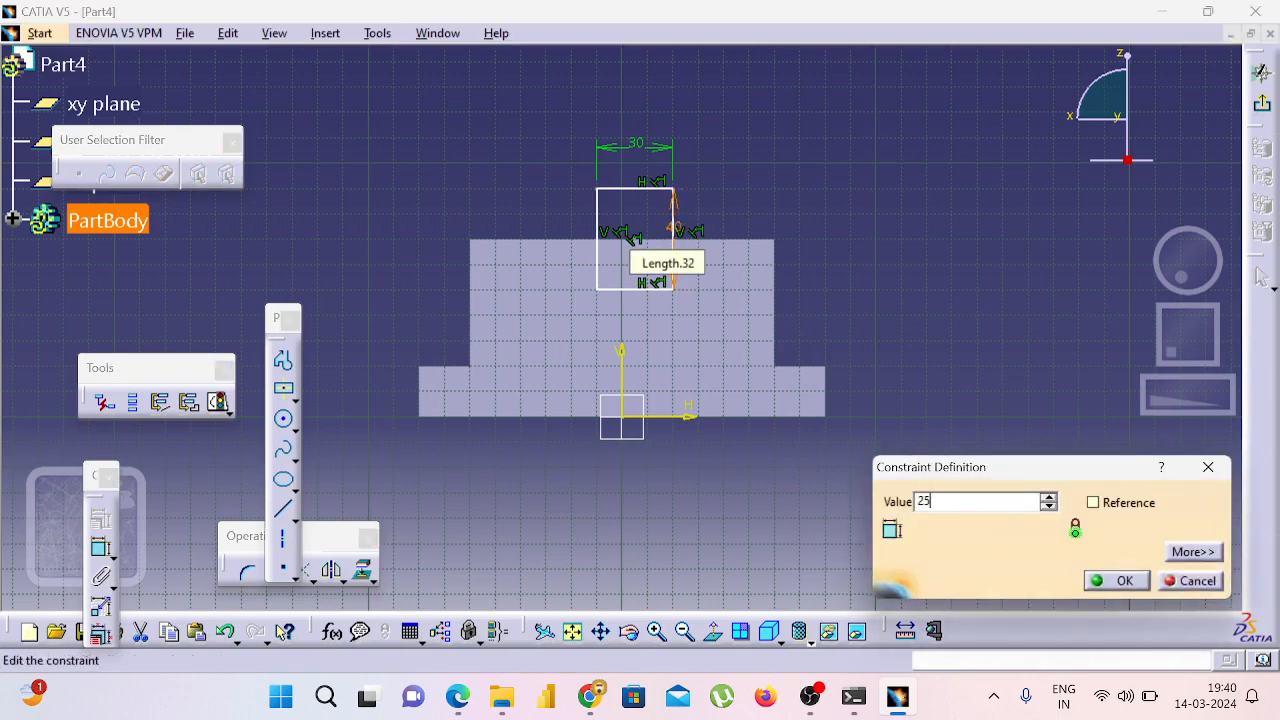
{"action": "key", "text": "Return"}
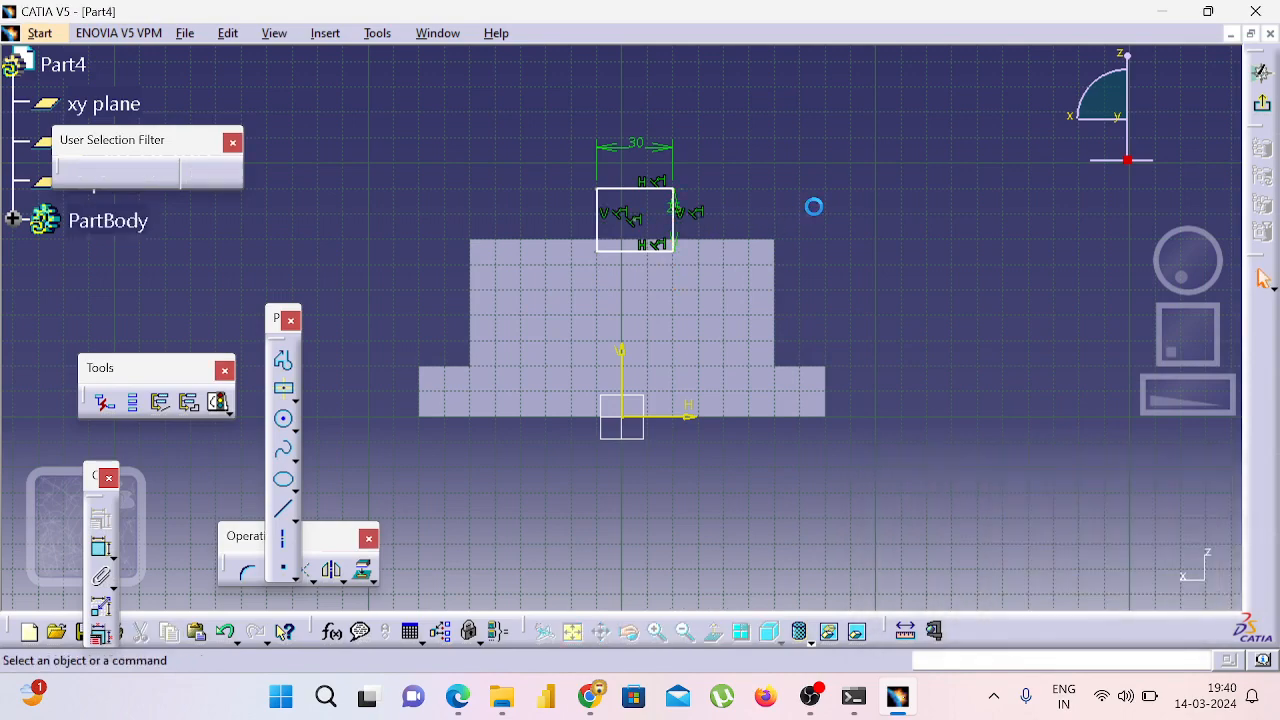
{"action": "key", "text": "alt+Tab"}
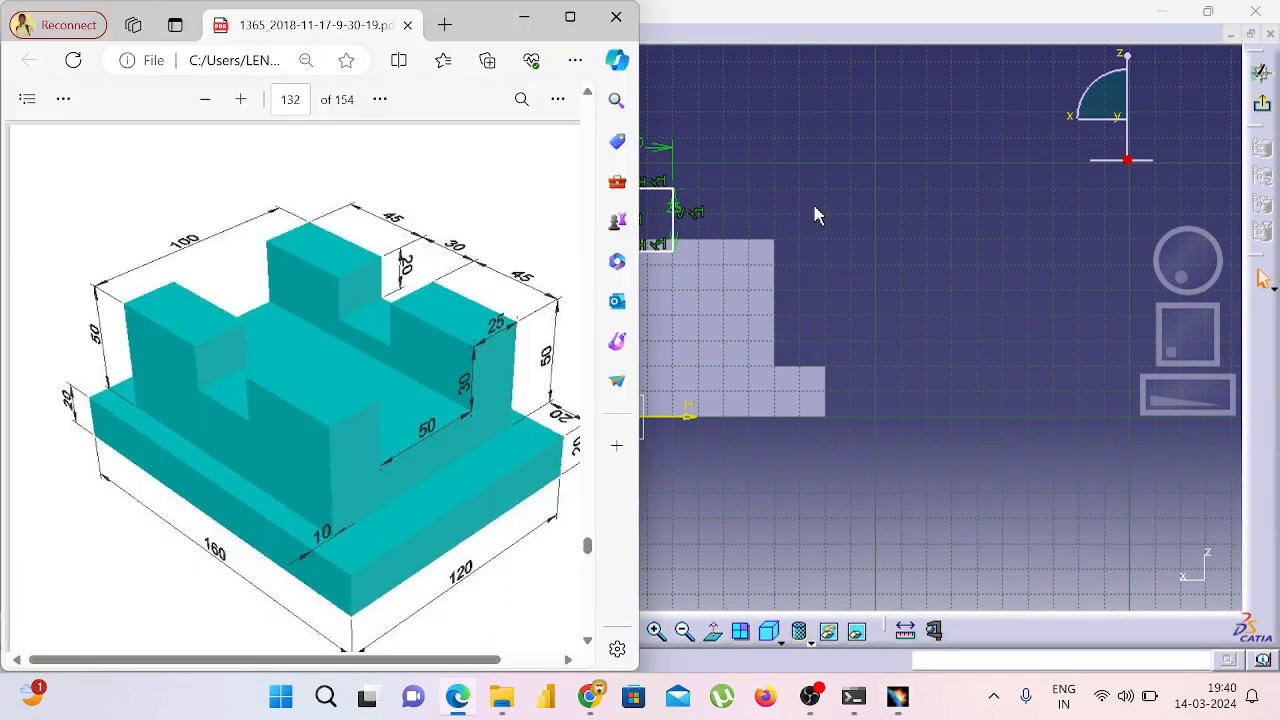
{"action": "key", "text": "alt+Tab"}
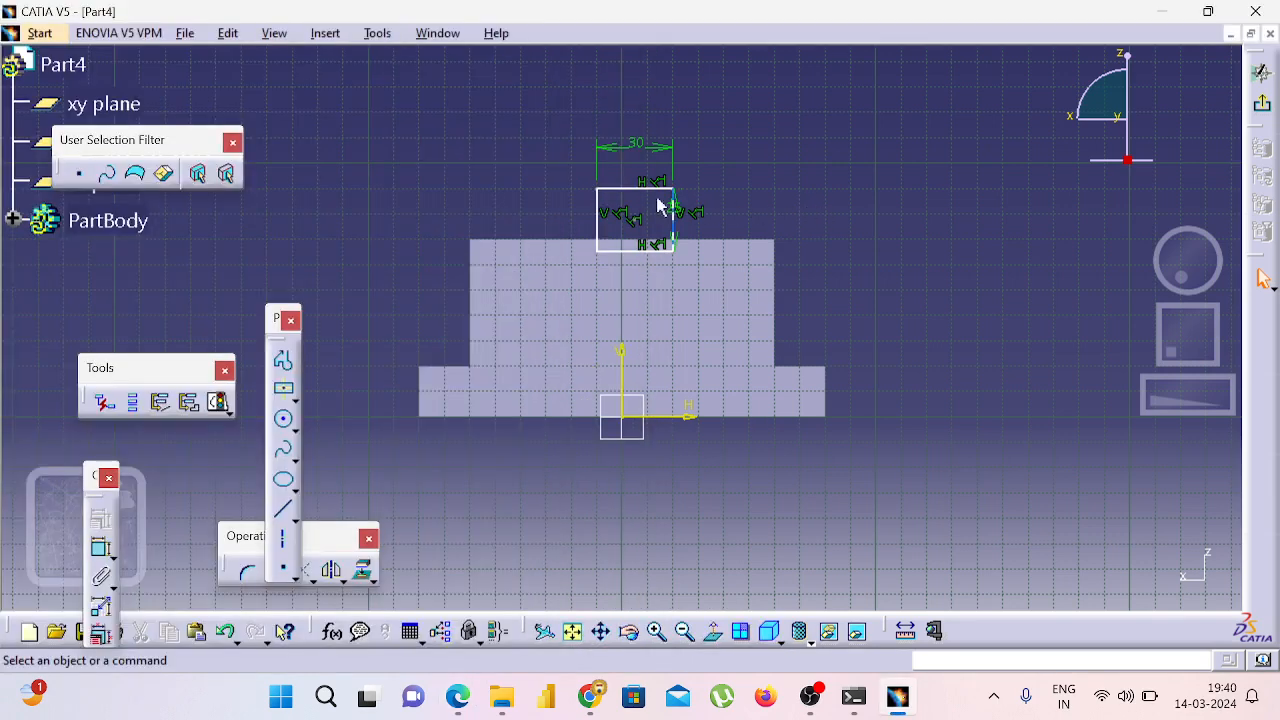
Step: Dimension the rectangle's upper side from the upper block's top edge, set the offset to 0 mm, and consult the block drawing
{"action": "left_click", "coordinate": [102, 549]}
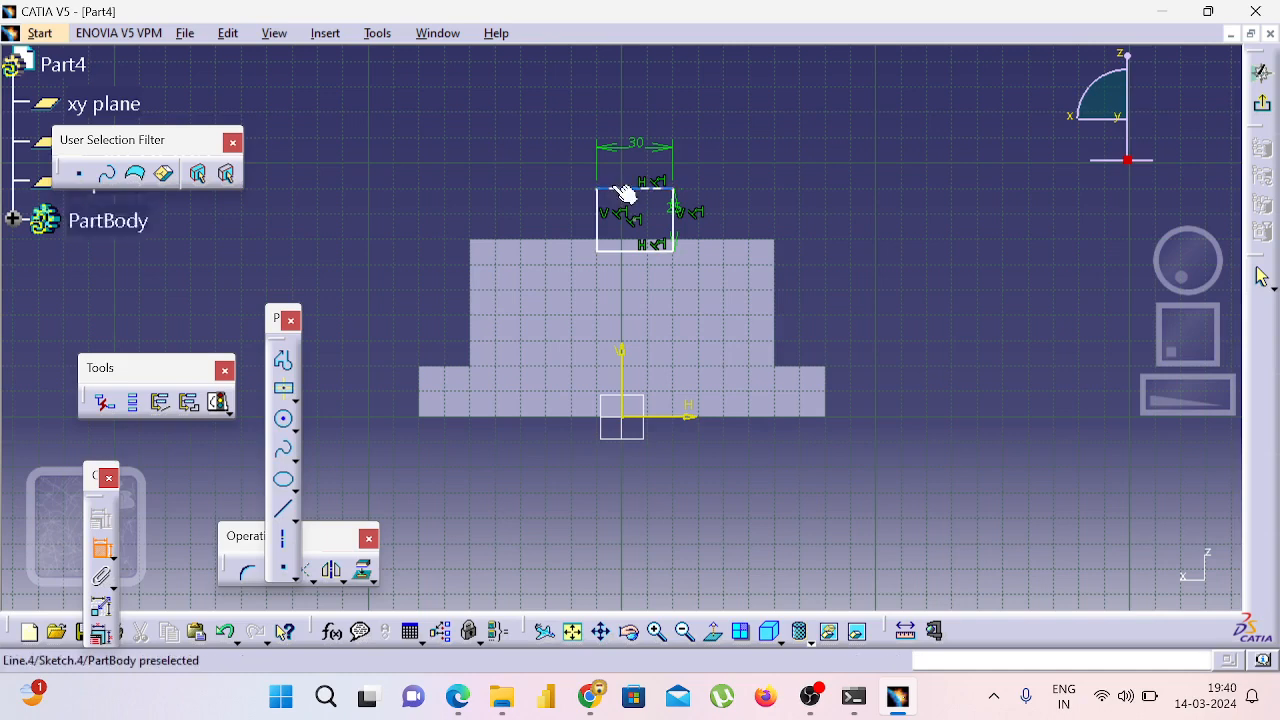
{"action": "left_click", "coordinate": [617, 190]}
{"action": "left_click", "coordinate": [484, 243]}
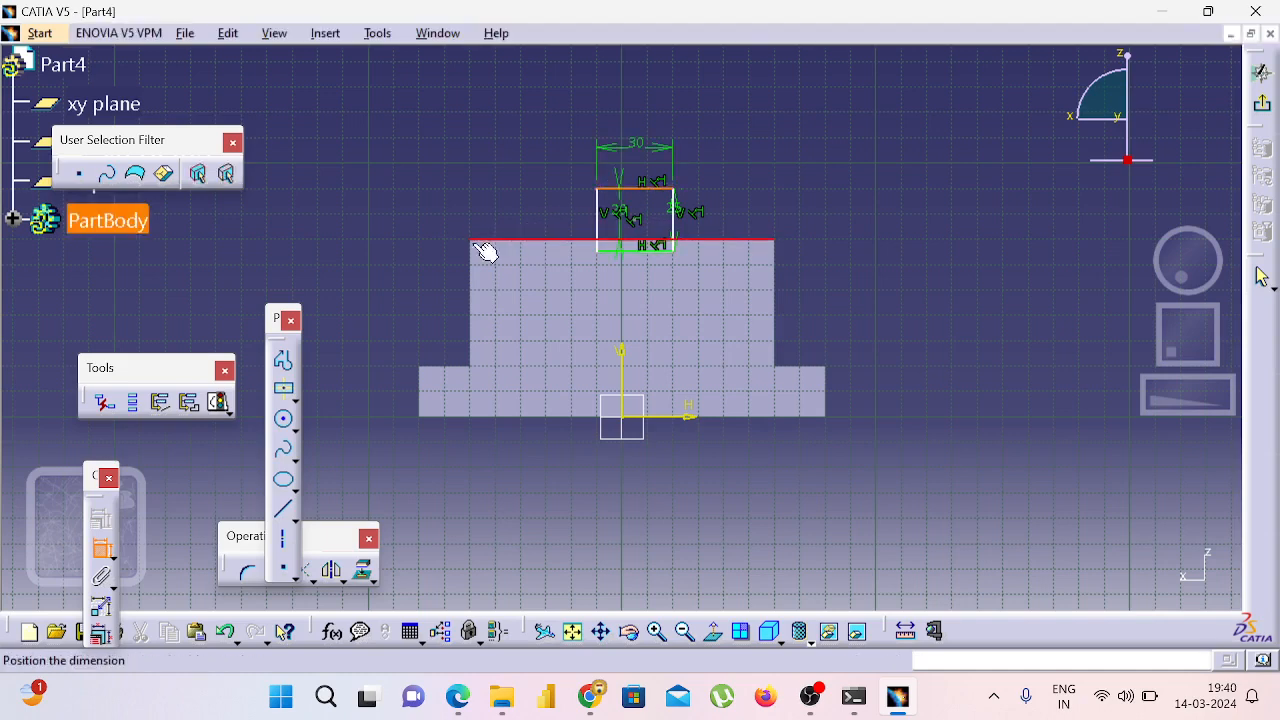
{"action": "left_click", "coordinate": [416, 243]}
{"action": "left_click", "coordinate": [417, 243]}
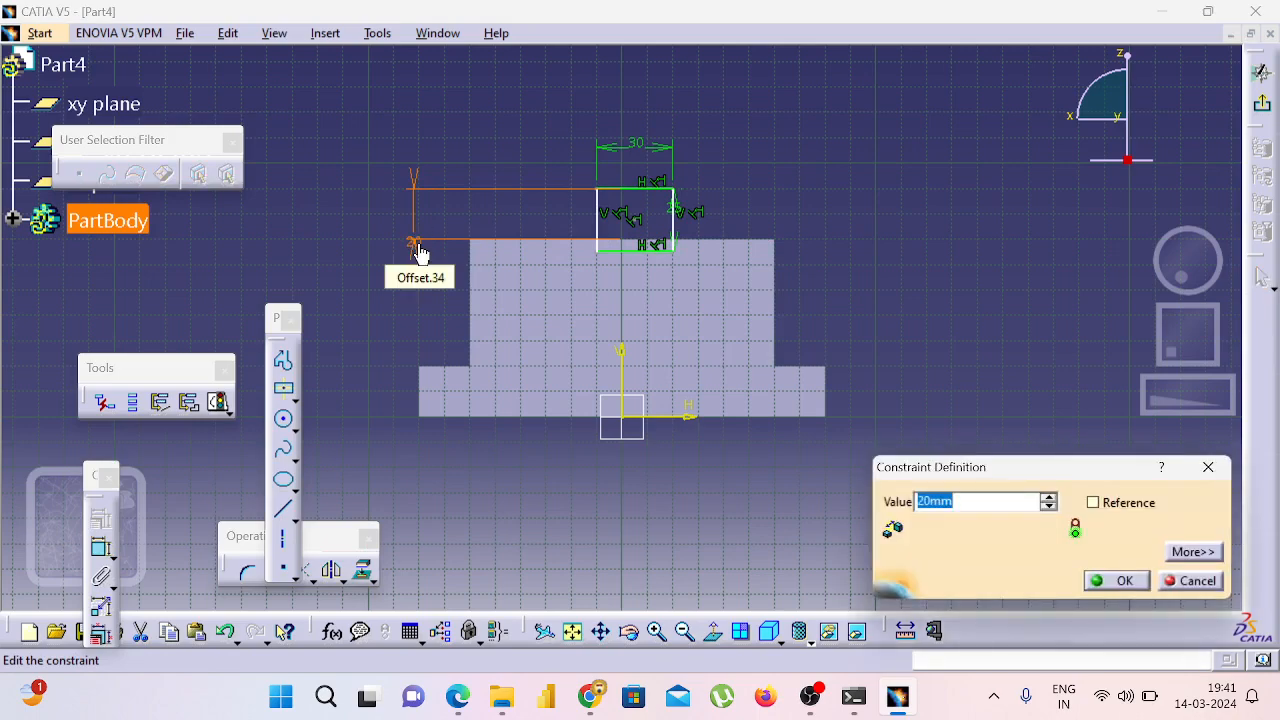
{"action": "type", "text": "0"}
{"action": "key", "text": "Return"}
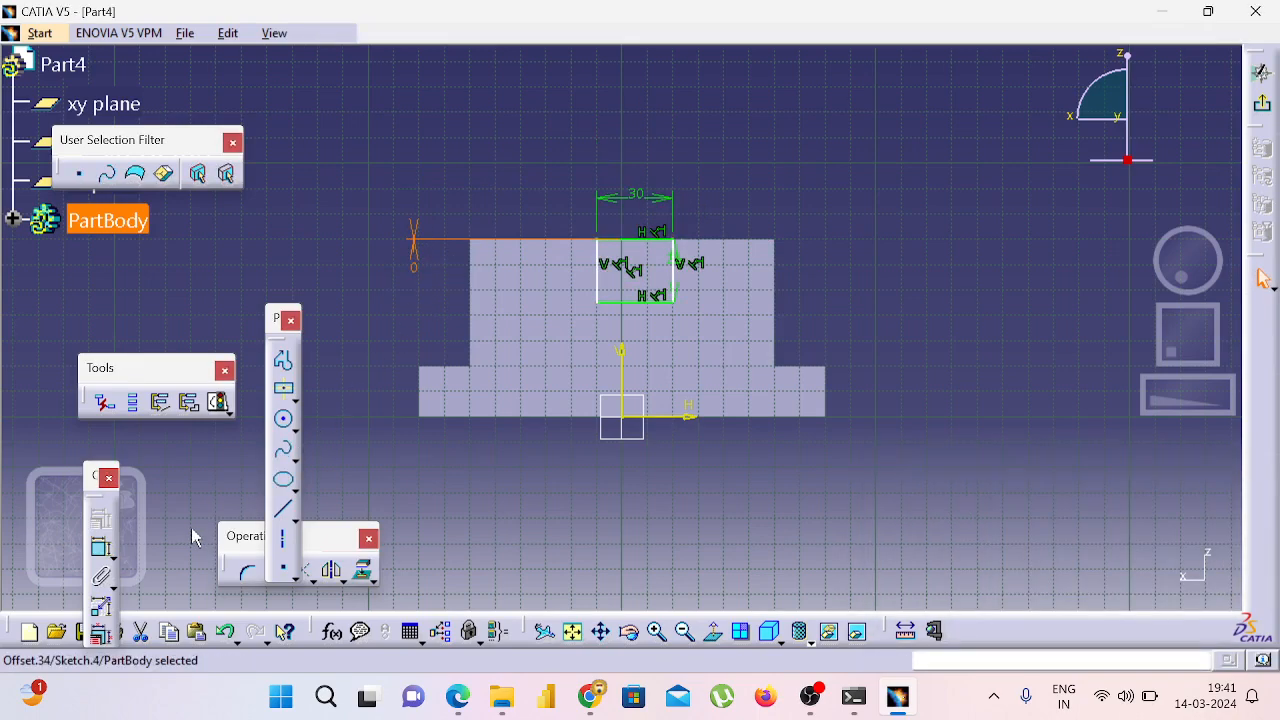
{"action": "key", "text": "alt+Tab"}
{"action": "key", "text": "alt+Tab"}
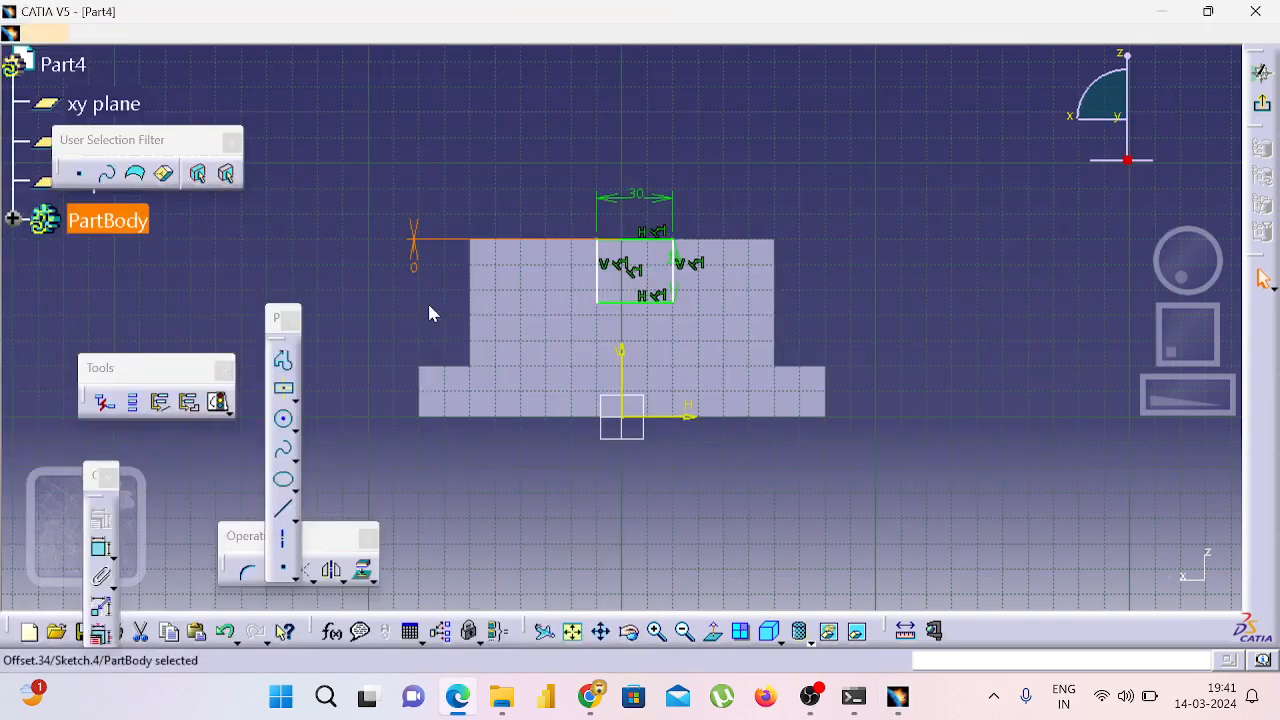
Step: Dimension the rectangle's vertical side from the upper block's nearest end edge and set the offset to 45 mm
{"action": "left_click", "coordinate": [101, 547]}
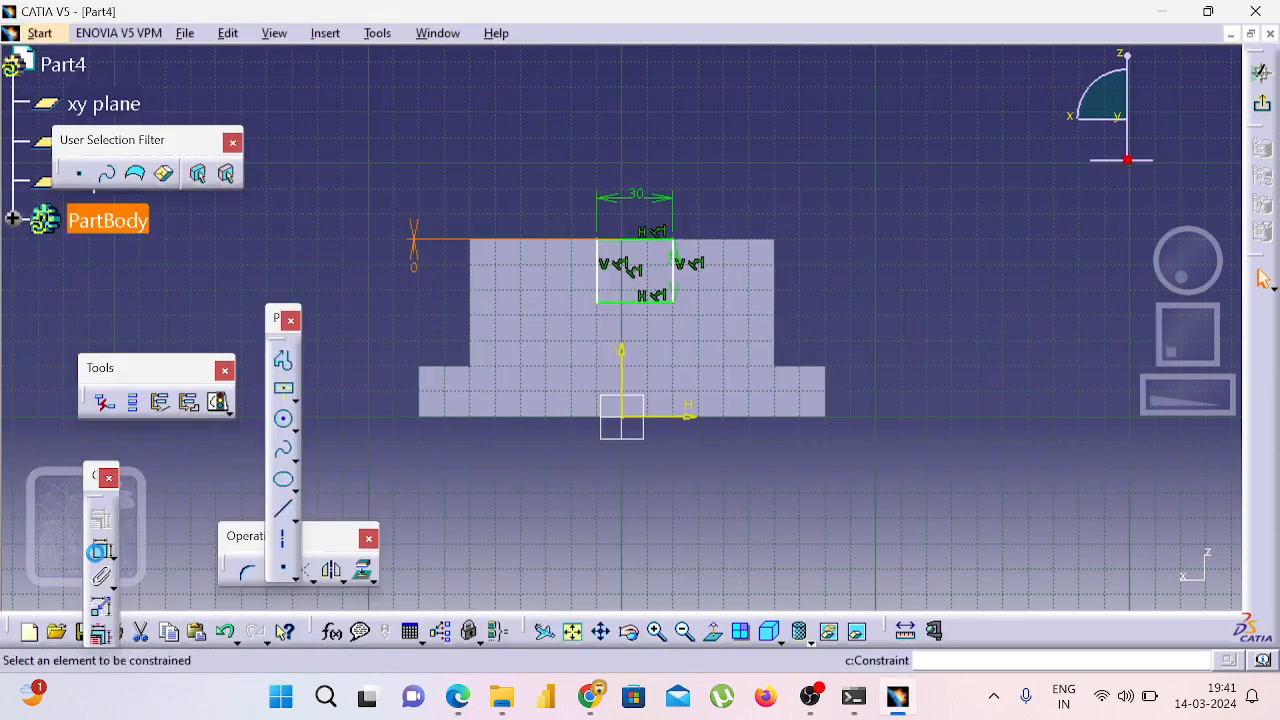
{"action": "left_click", "coordinate": [476, 288]}
{"action": "left_click", "coordinate": [598, 257]}
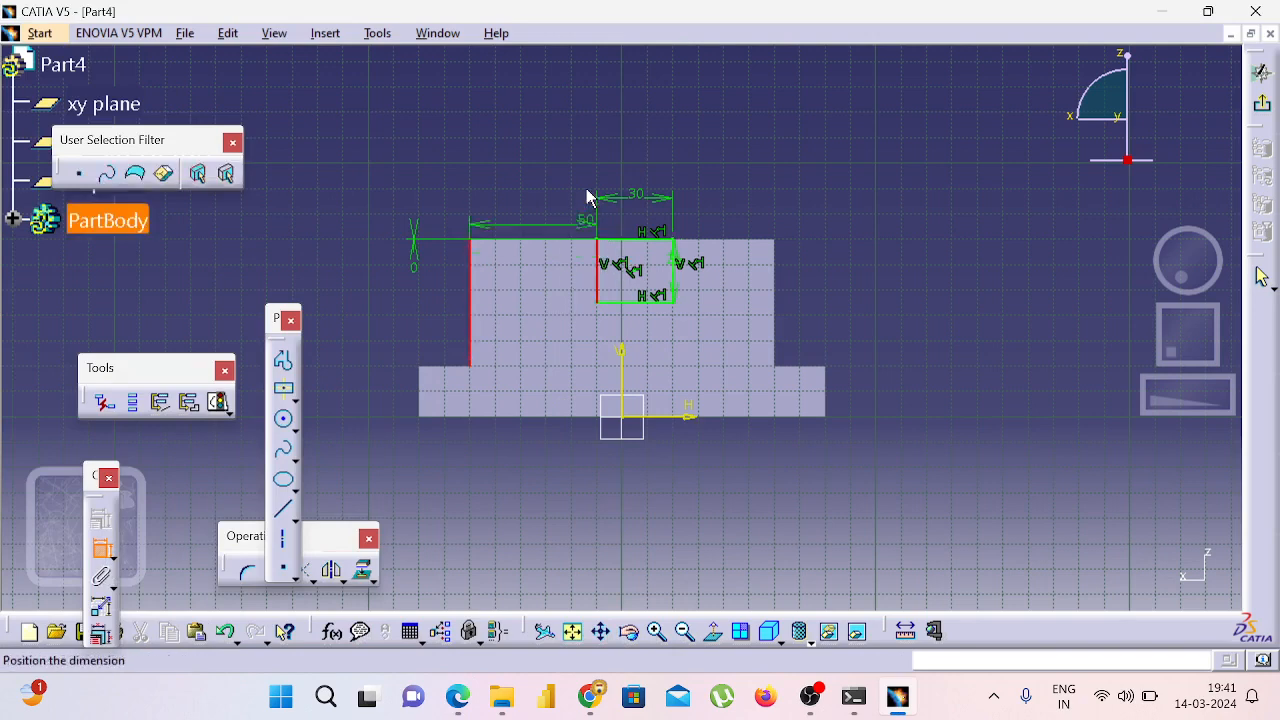
{"action": "left_click", "coordinate": [586, 152]}
{"action": "double_click", "coordinate": [586, 152]}
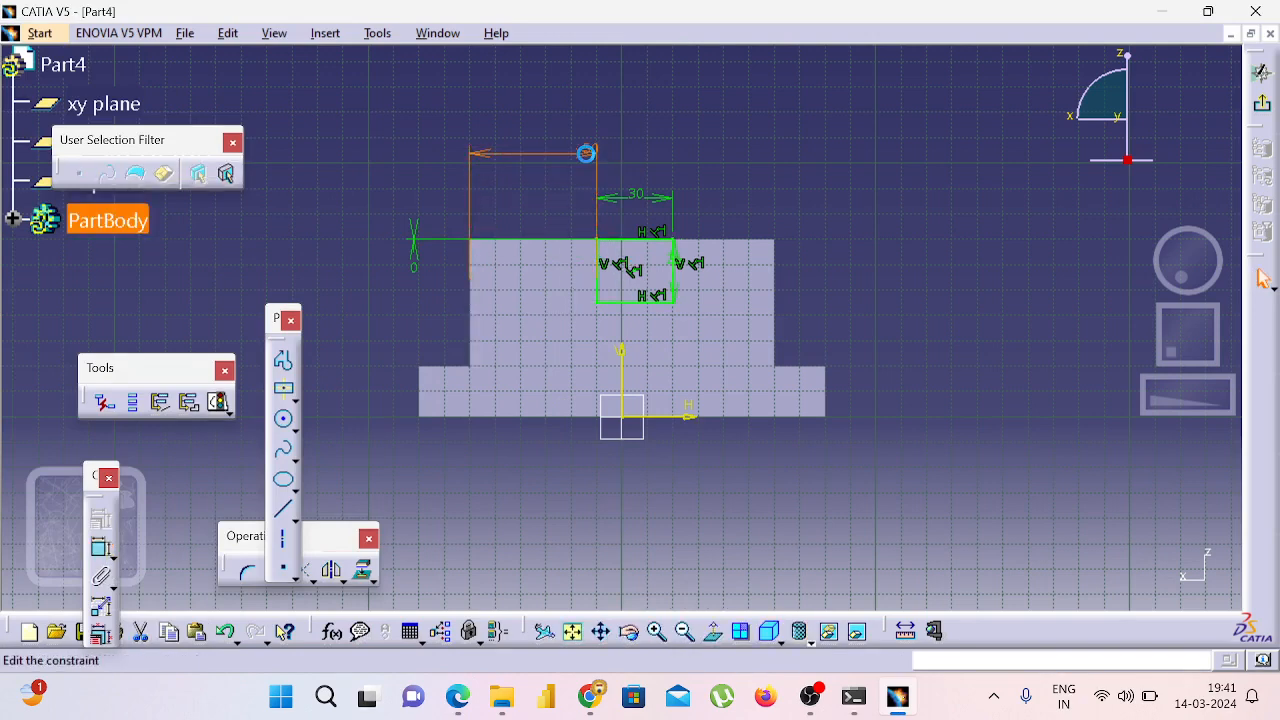
{"action": "type", "text": "45mm"}
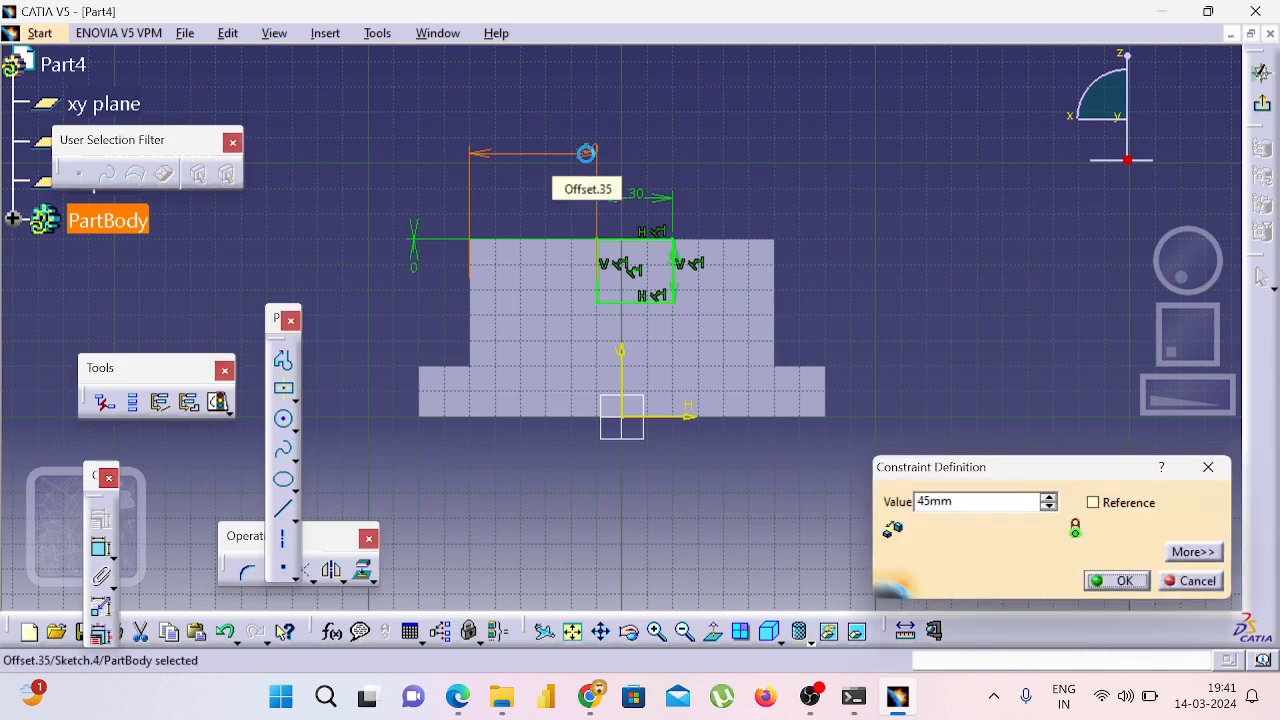
{"action": "key", "text": "Return"}
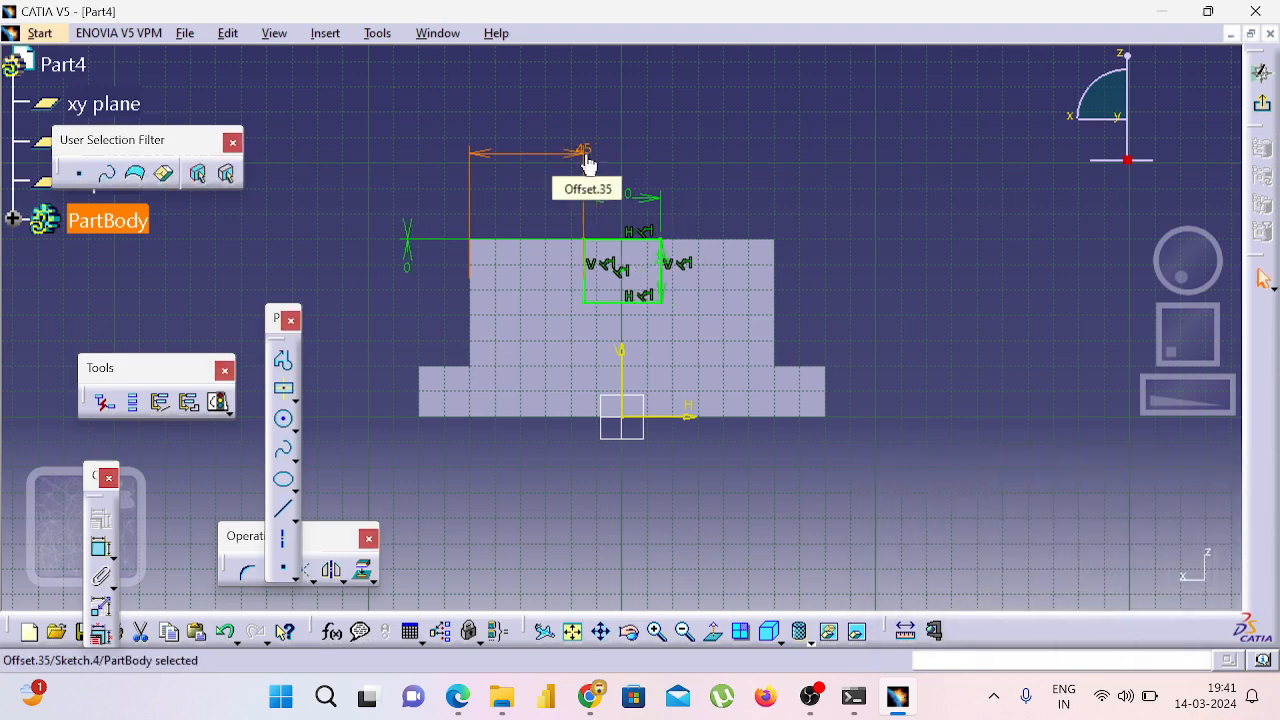
Step: Close the sketch and cut the rectangle as a pocket with the Up to last limit through both raised walls
{"action": "left_click", "coordinate": [1257, 106]}
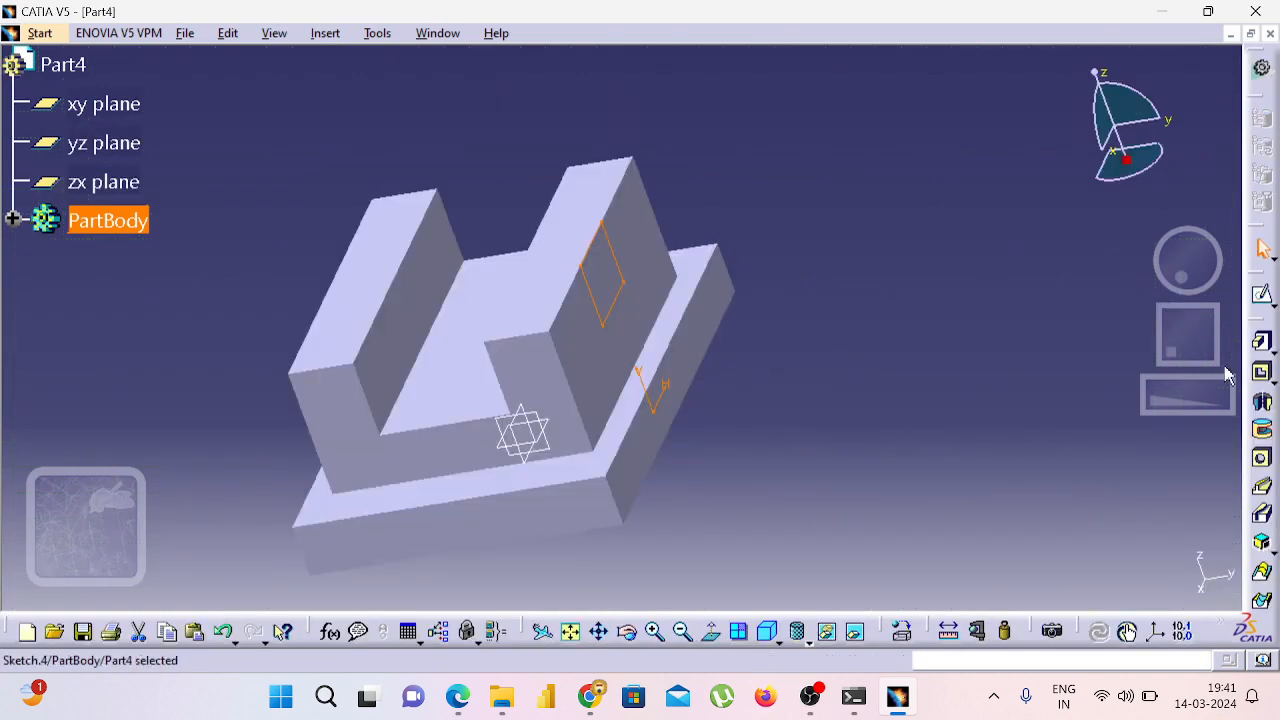
{"action": "left_click", "coordinate": [1262, 372]}
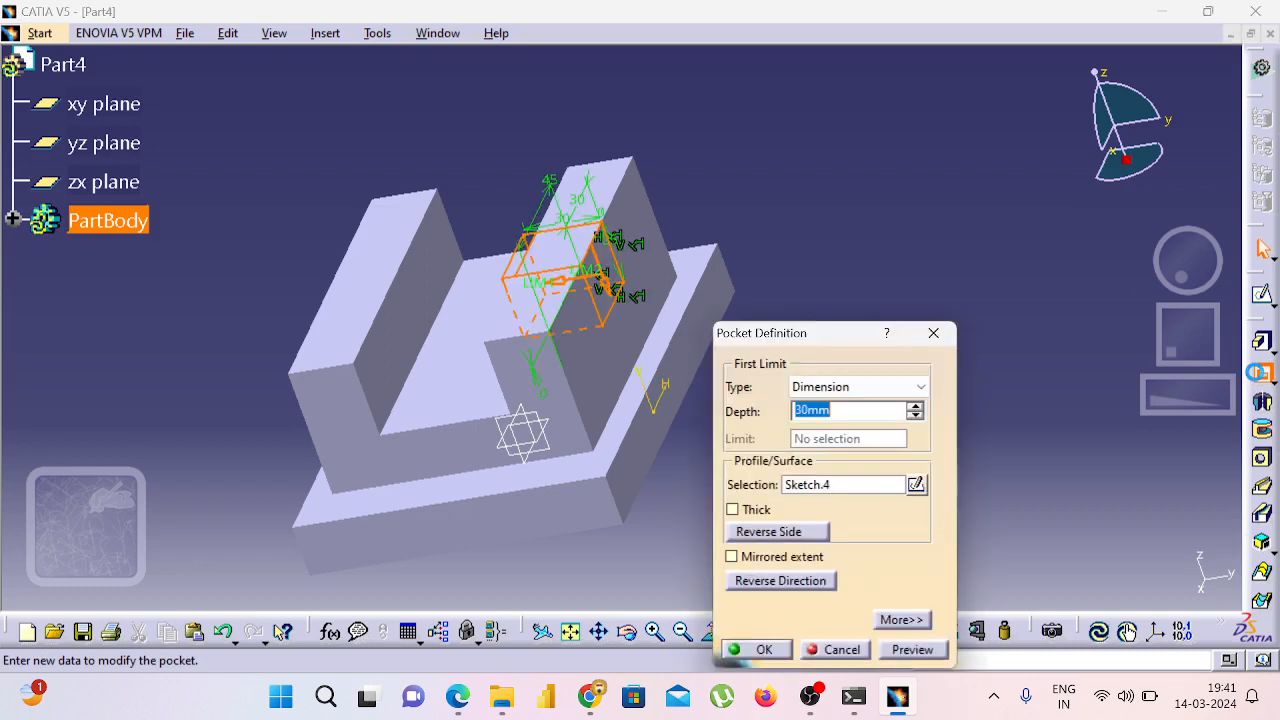
{"action": "left_click", "coordinate": [897, 386]}
{"action": "left_click", "coordinate": [858, 436]}
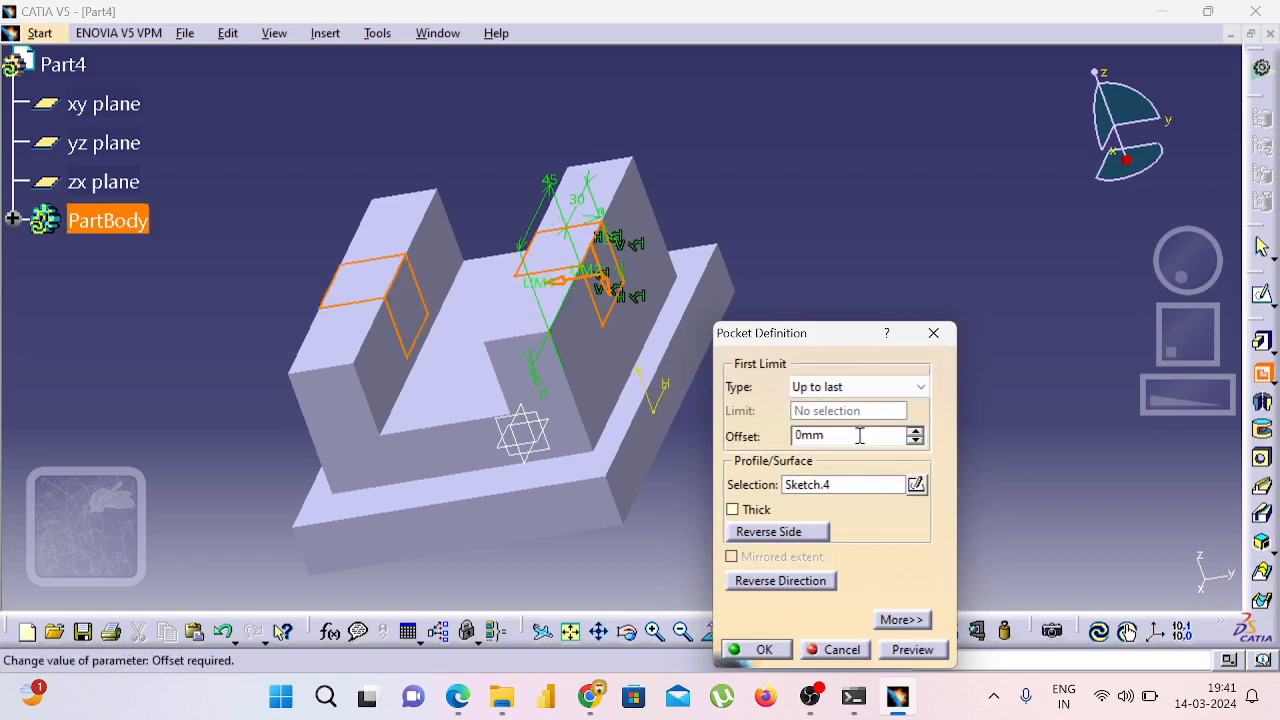
{"action": "left_click", "coordinate": [900, 645]}
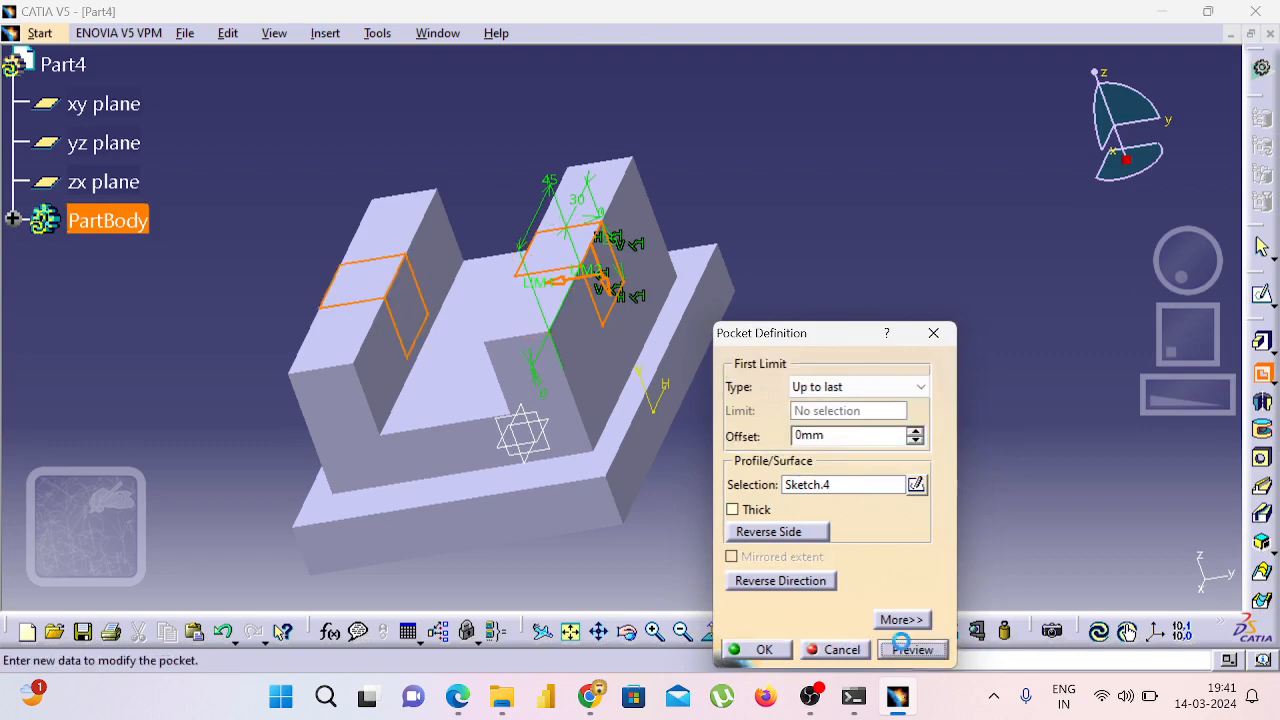
{"action": "left_click", "coordinate": [757, 650]}
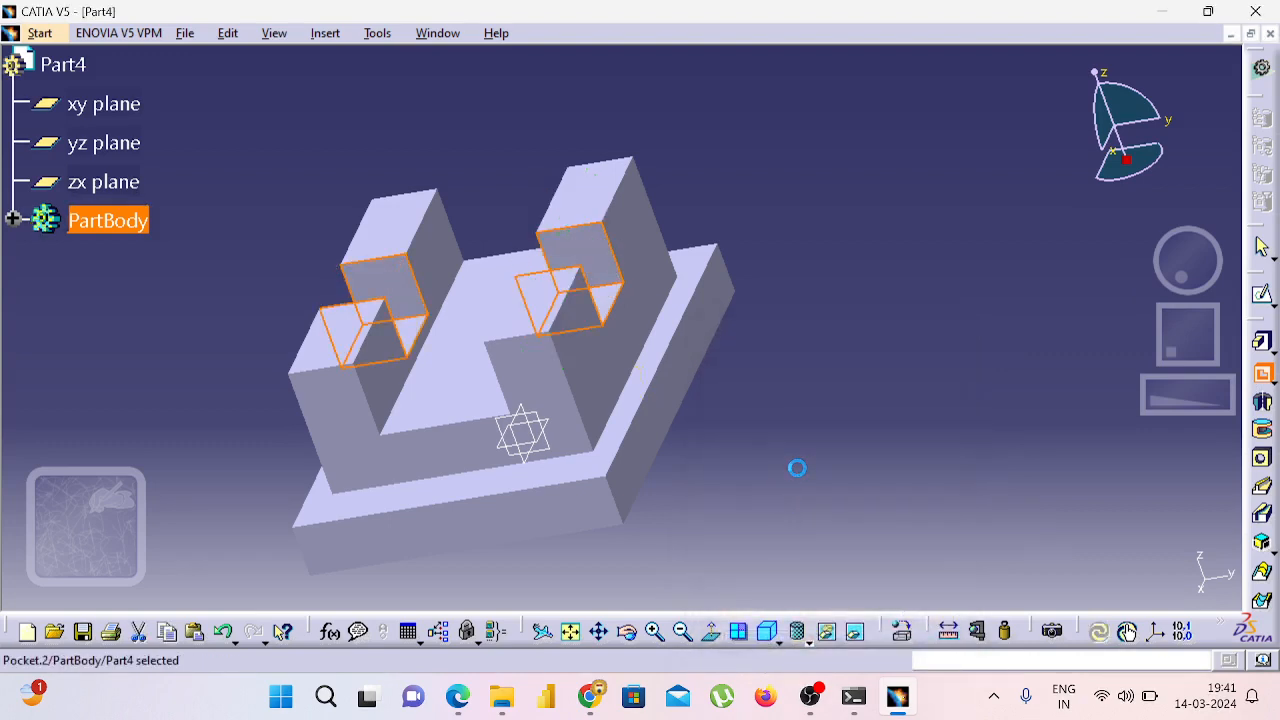
{"action": "middle_click_drag", "start_coordinate": [665, 552], "coordinate": [723, 466]}
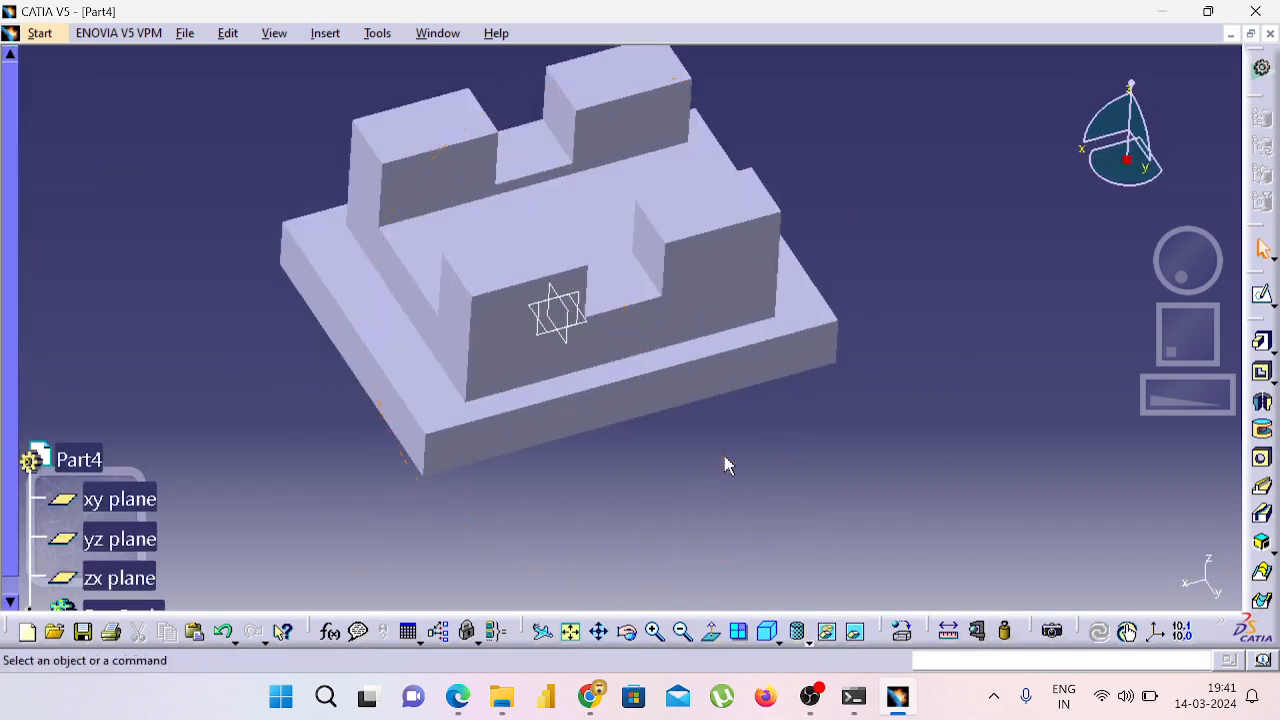
{"action": "middle_click_drag", "start_coordinate": [803, 446], "coordinate": [797, 422]}
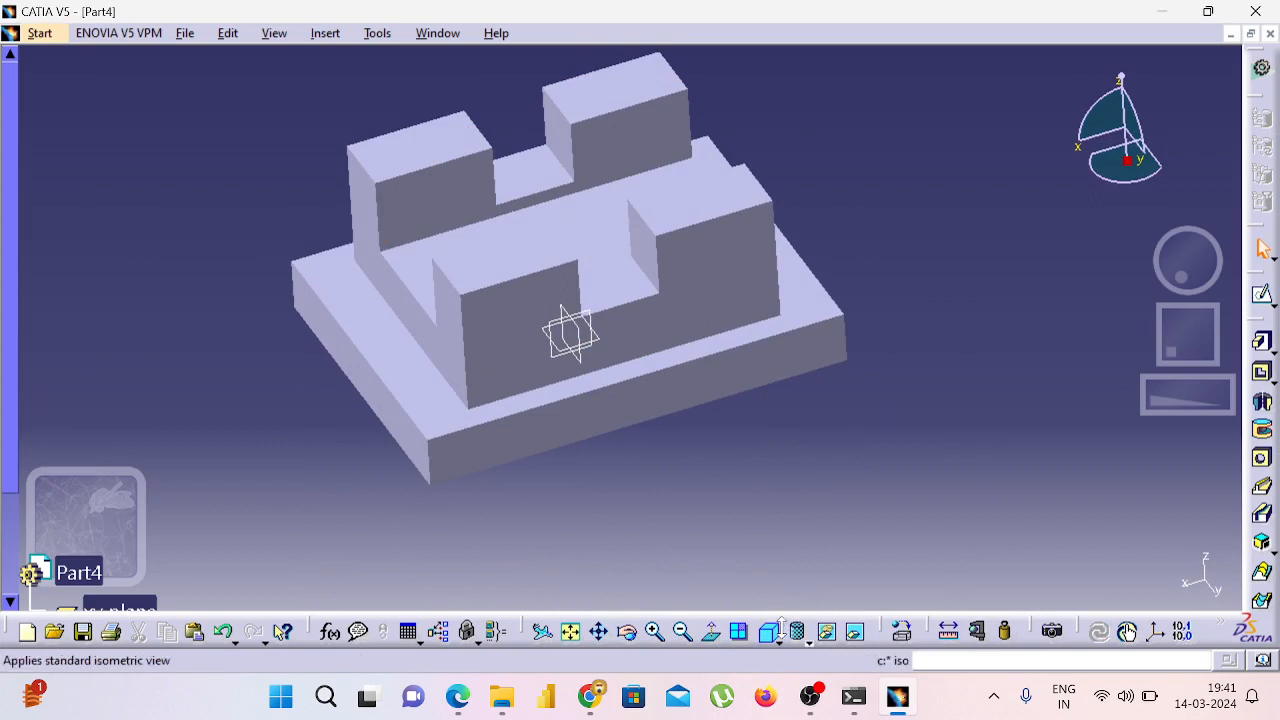
Step: Display the finished block in the Shading with Edges view mode
{"action": "left_click", "coordinate": [779, 639]}
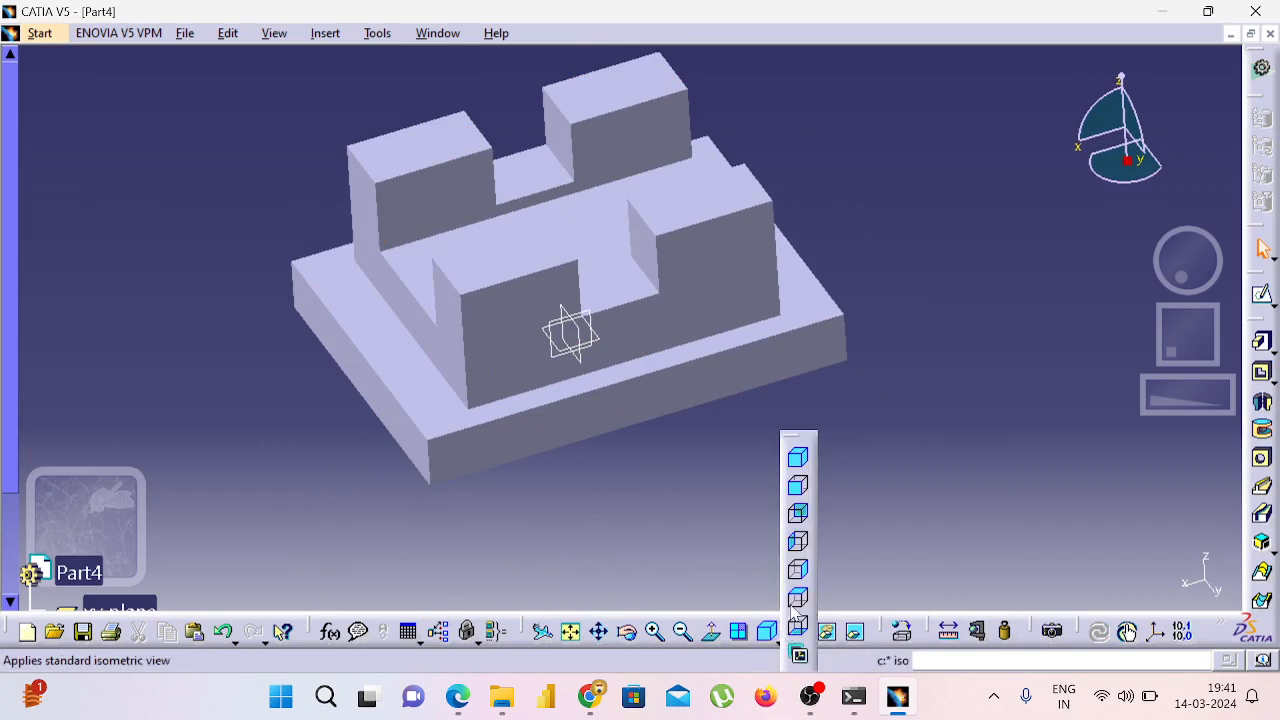
{"action": "left_click", "coordinate": [837, 534]}
{"action": "left_click", "coordinate": [799, 634]}
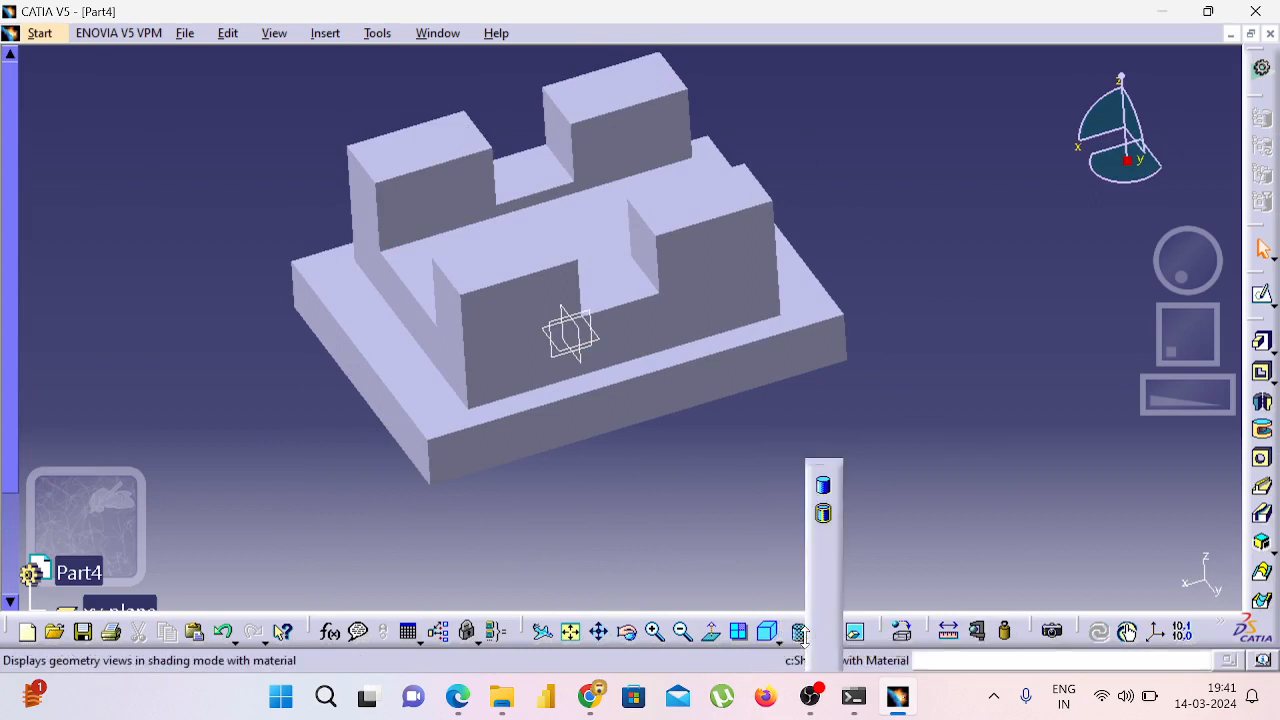
{"action": "left_click", "coordinate": [824, 516]}
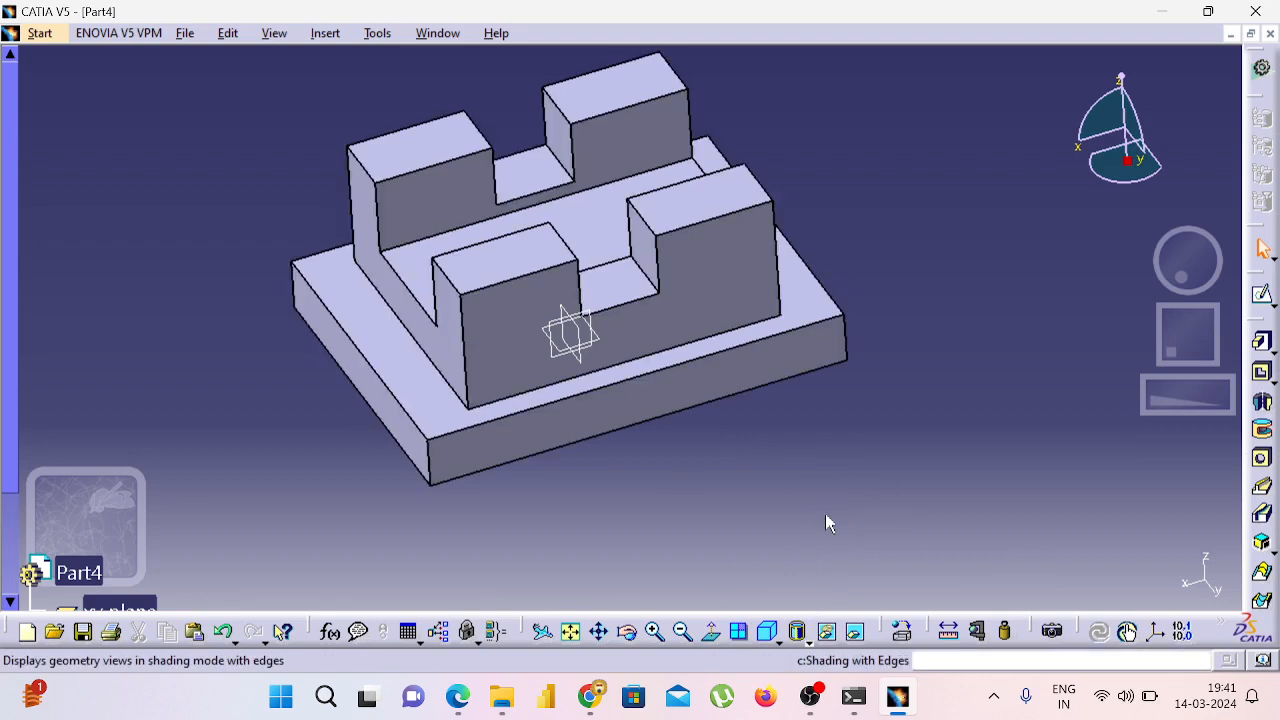
Step: Place the CATIA window beside the exercise PDF and compare the block with the page 132 drawing
{"action": "key", "text": "super+Right"}
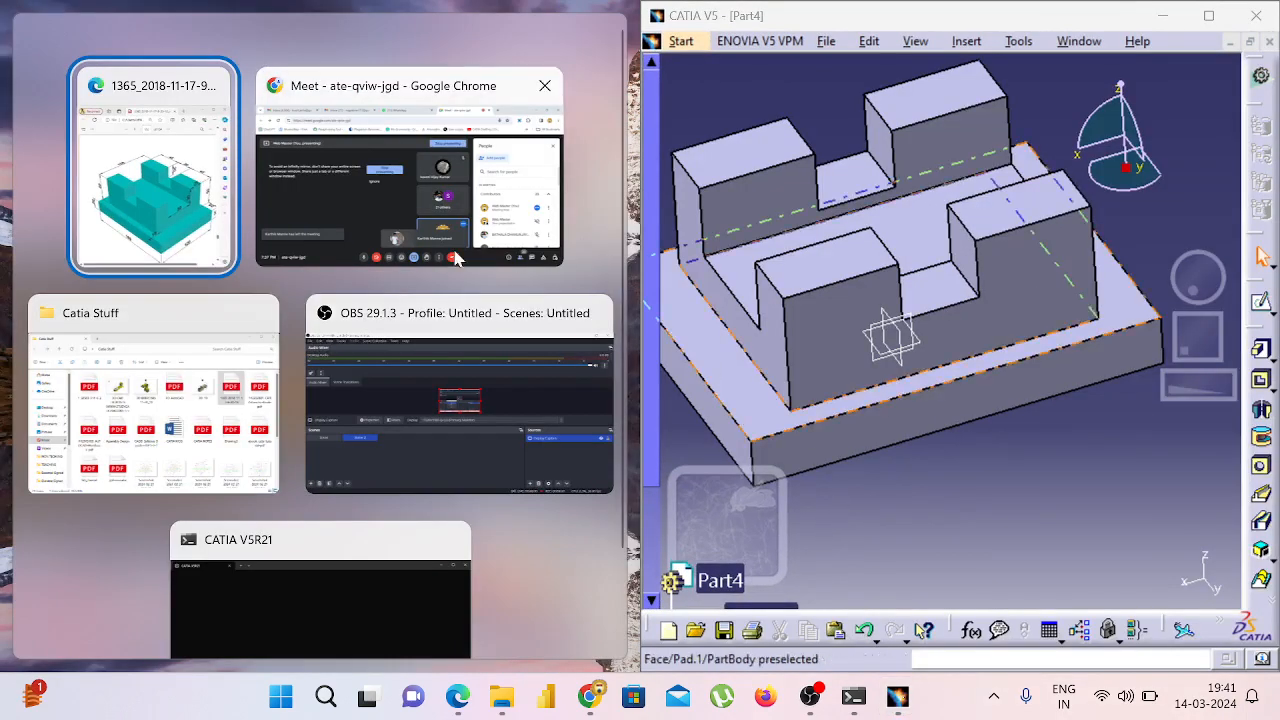
{"action": "left_click", "coordinate": [157, 174]}
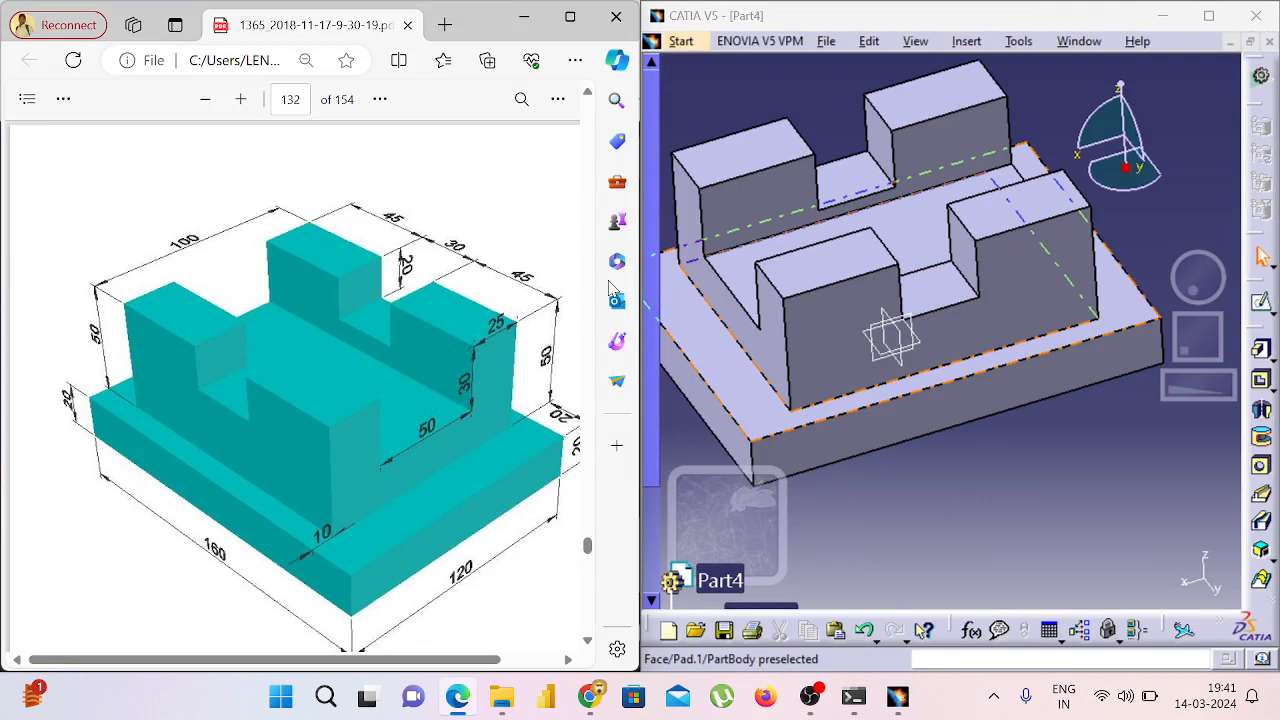
{"action": "left_click", "coordinate": [1001, 477]}
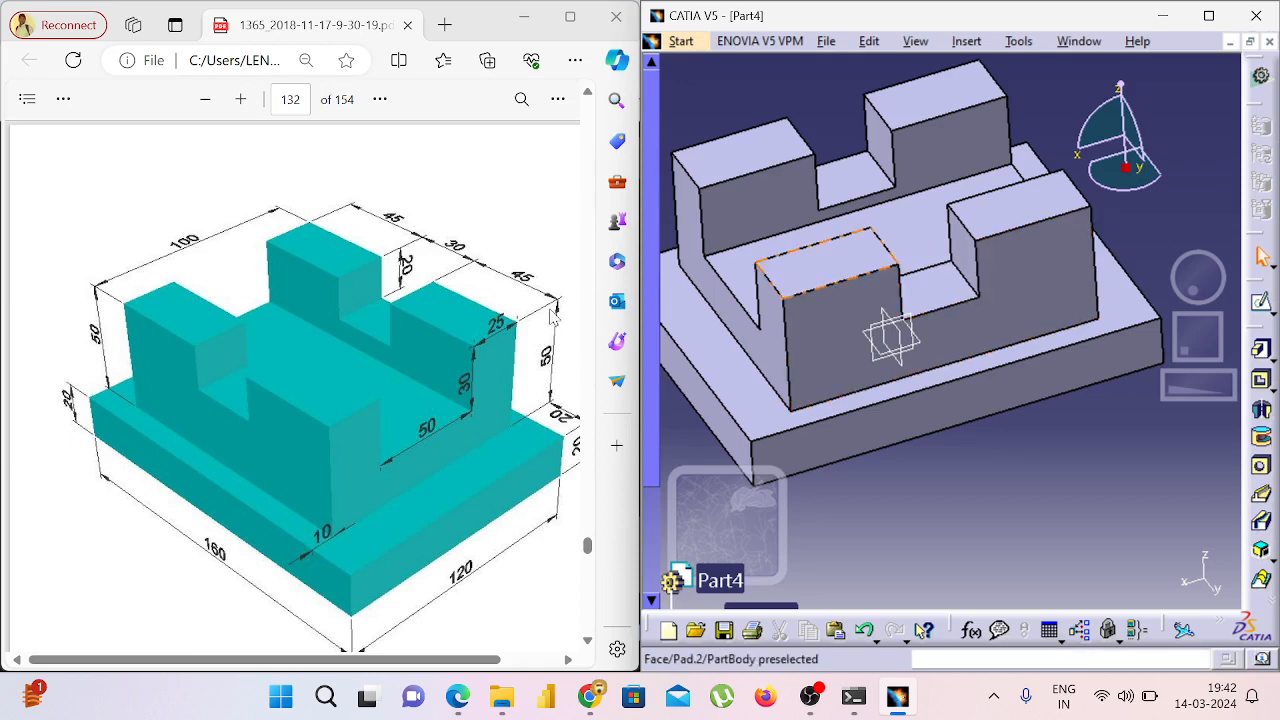
{"action": "left_click", "coordinate": [399, 396]}
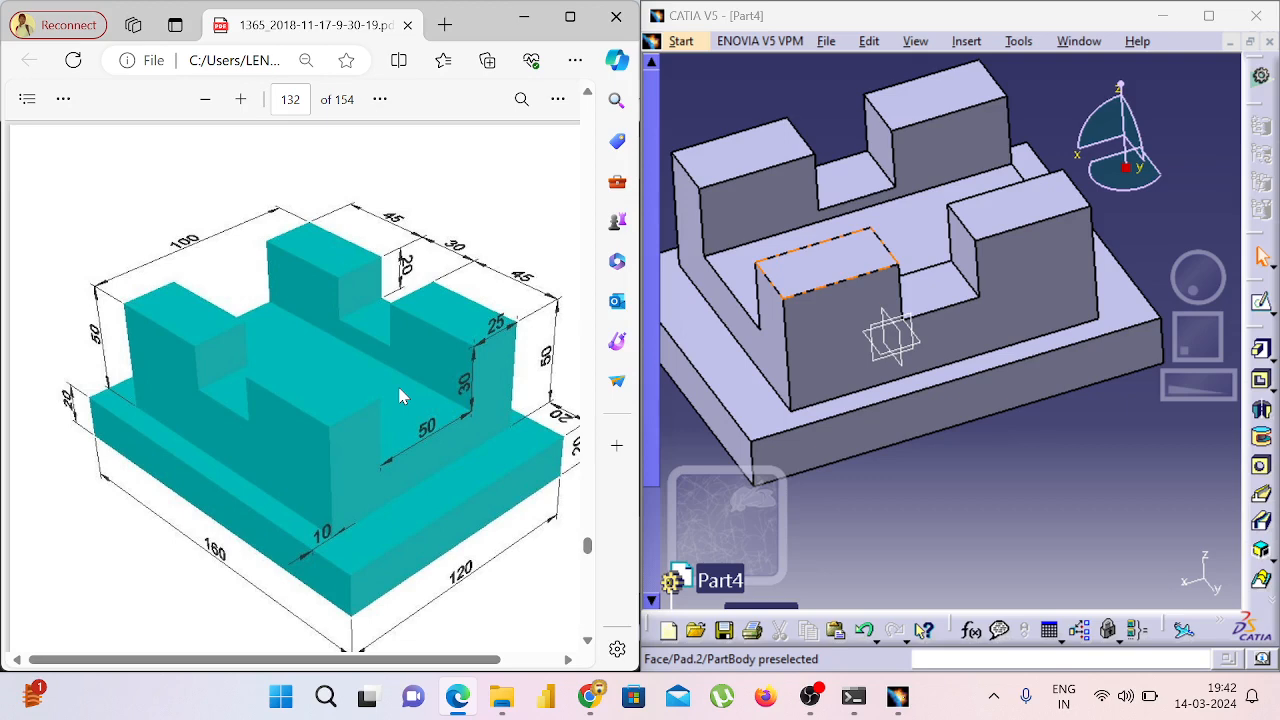
Step: Go to page 133 of the exercise PDF and examine the six-lobed flange drawing and its dimensions
{"action": "scroll", "coordinate": [399, 396], "scroll_direction": "down", "scroll_amount": 5}
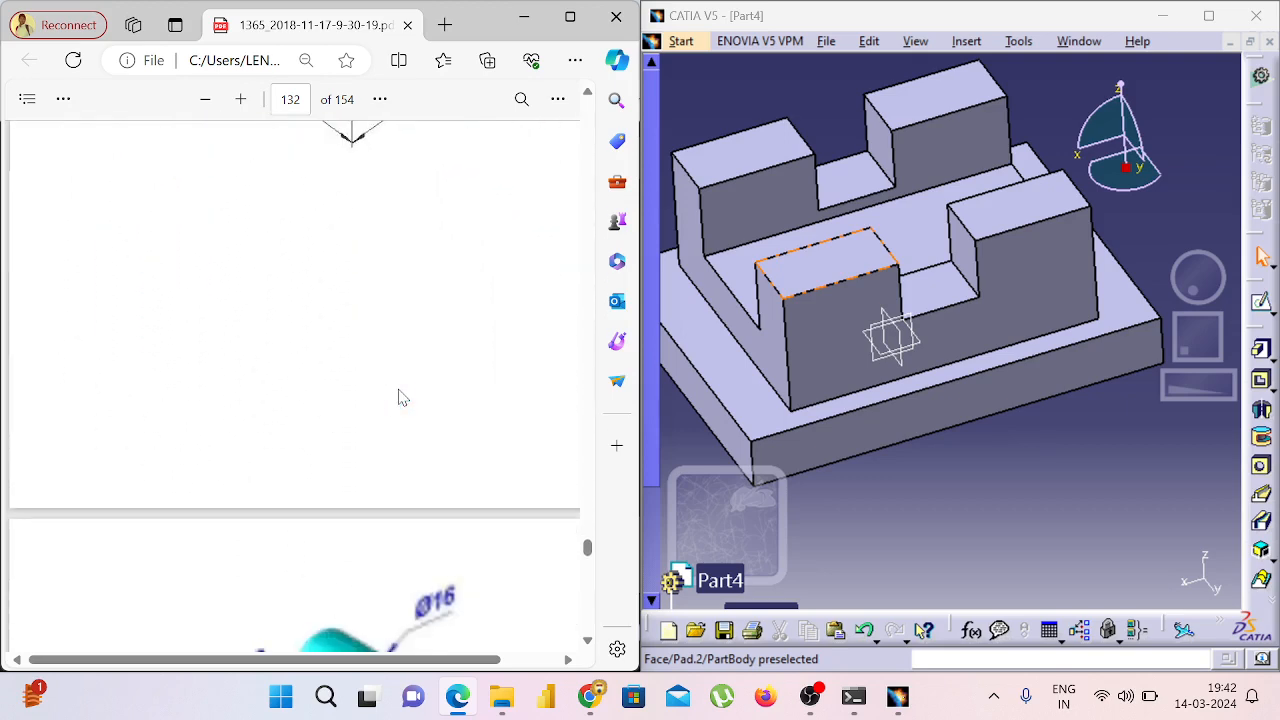
{"action": "scroll", "coordinate": [399, 397], "scroll_direction": "down", "scroll_amount": 5}
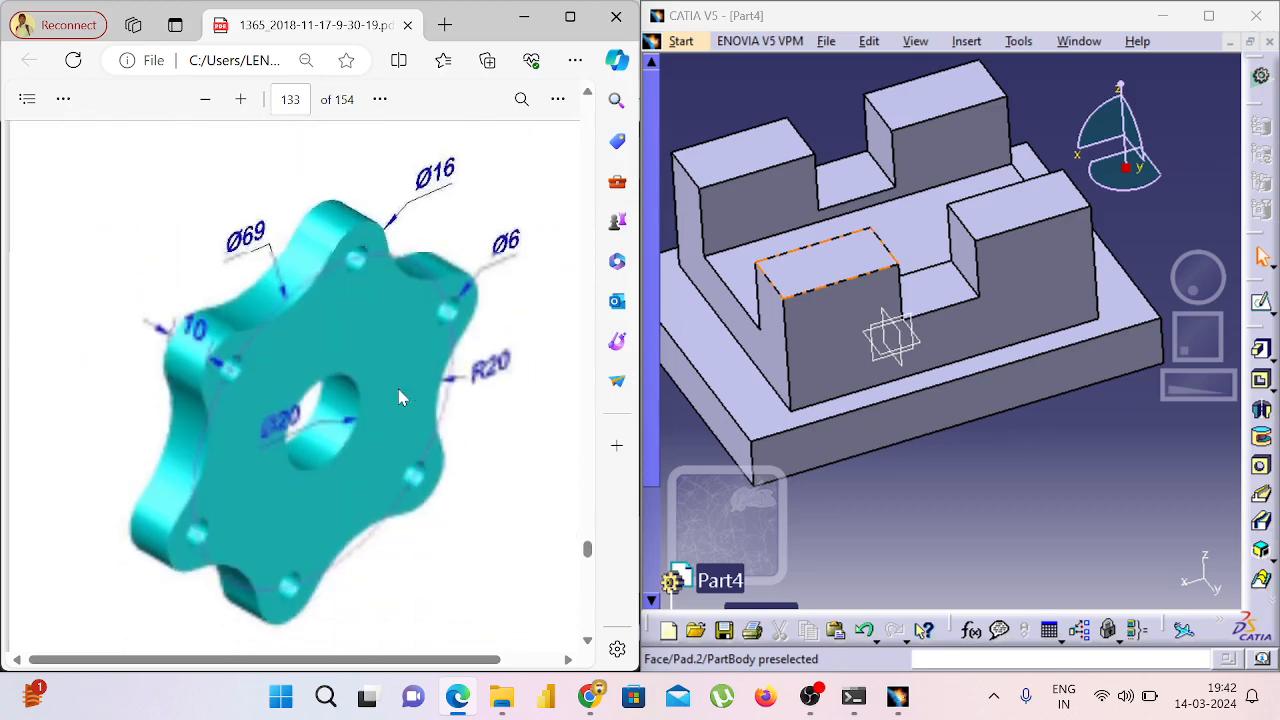
{"action": "scroll", "coordinate": [399, 397], "scroll_direction": "up", "scroll_amount": 3}
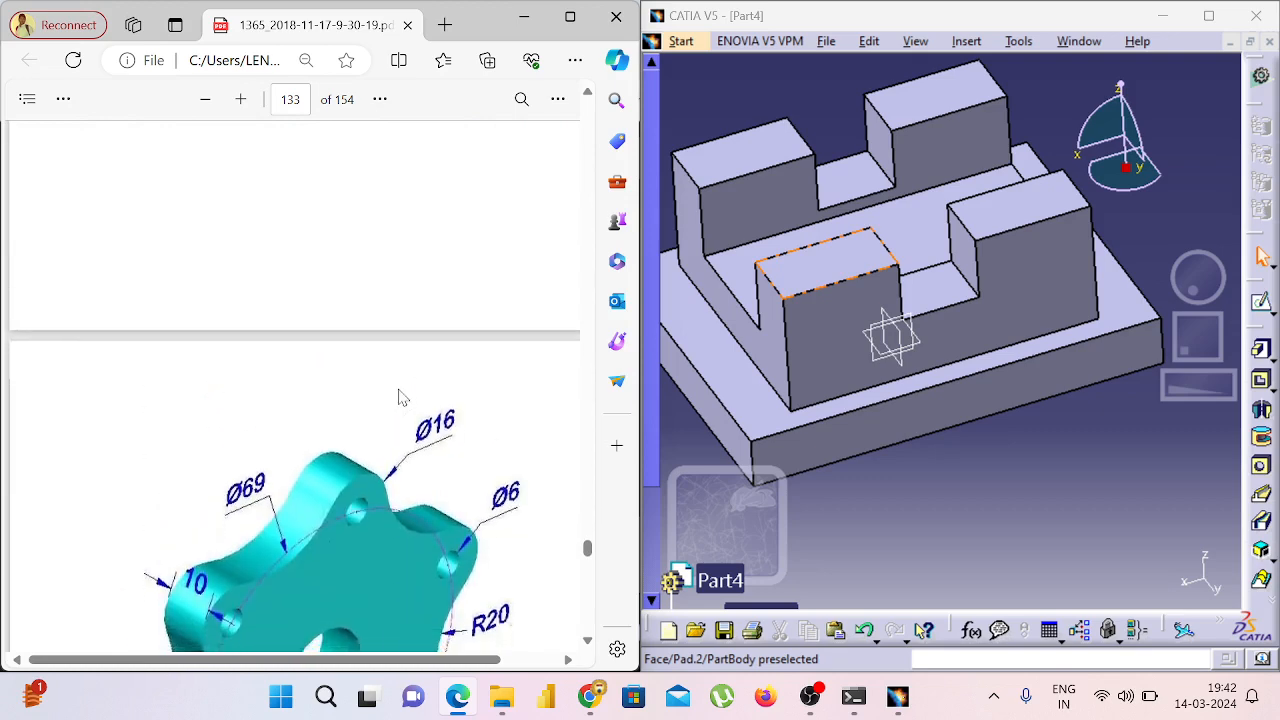
{"action": "scroll", "coordinate": [399, 397], "scroll_direction": "down", "scroll_amount": 3}
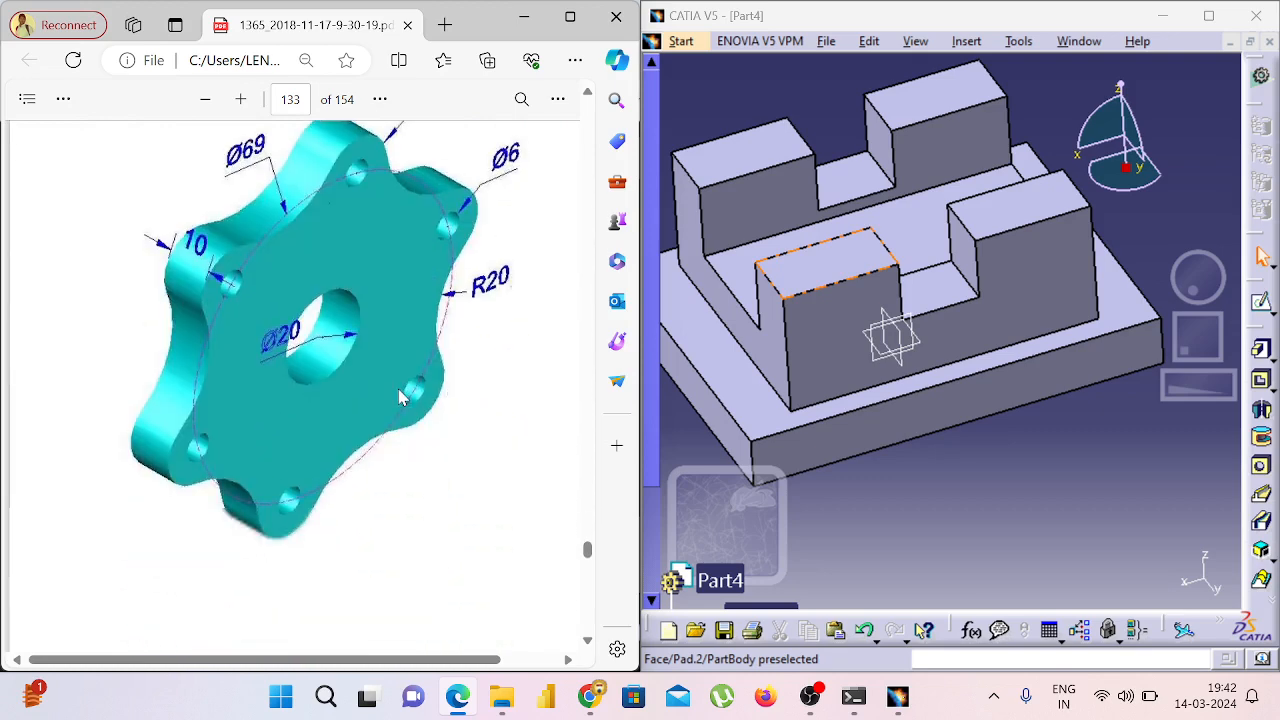
{"action": "scroll", "coordinate": [399, 397], "scroll_direction": "down", "scroll_amount": 5}
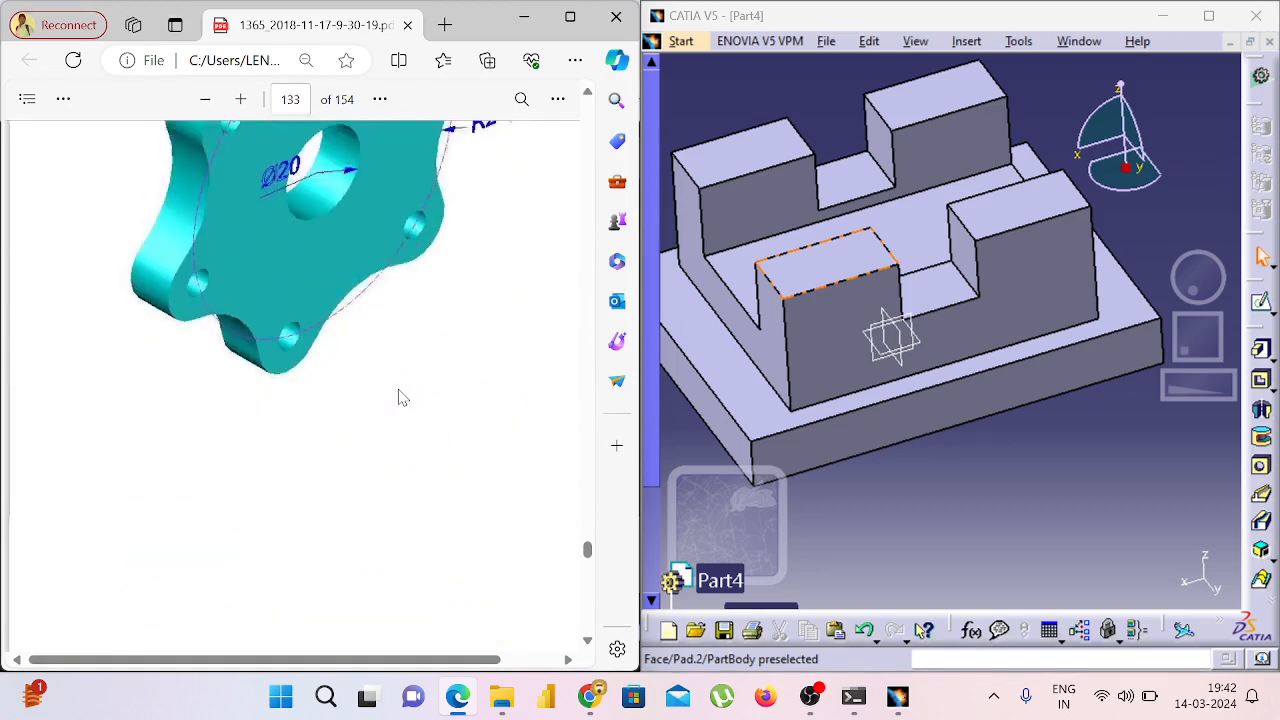
{"action": "scroll", "coordinate": [399, 397], "scroll_direction": "up", "scroll_amount": 3}
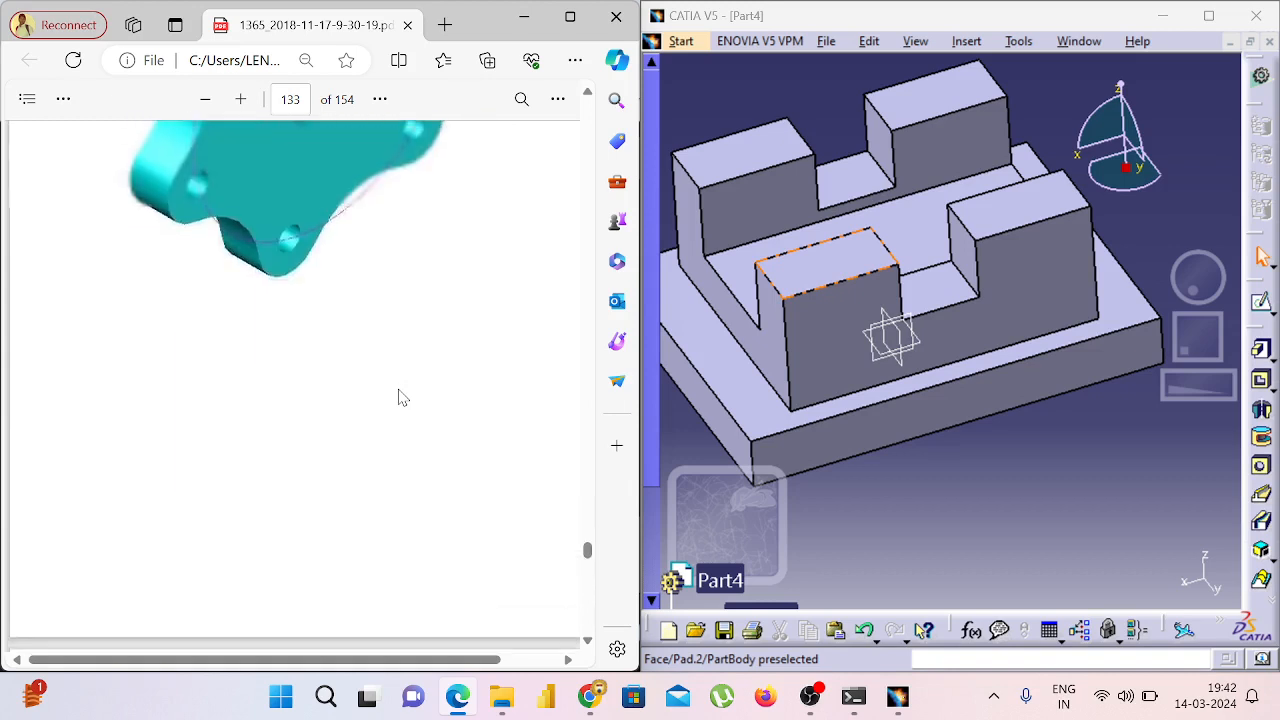
{"action": "scroll", "coordinate": [399, 397], "scroll_direction": "up", "scroll_amount": 3}
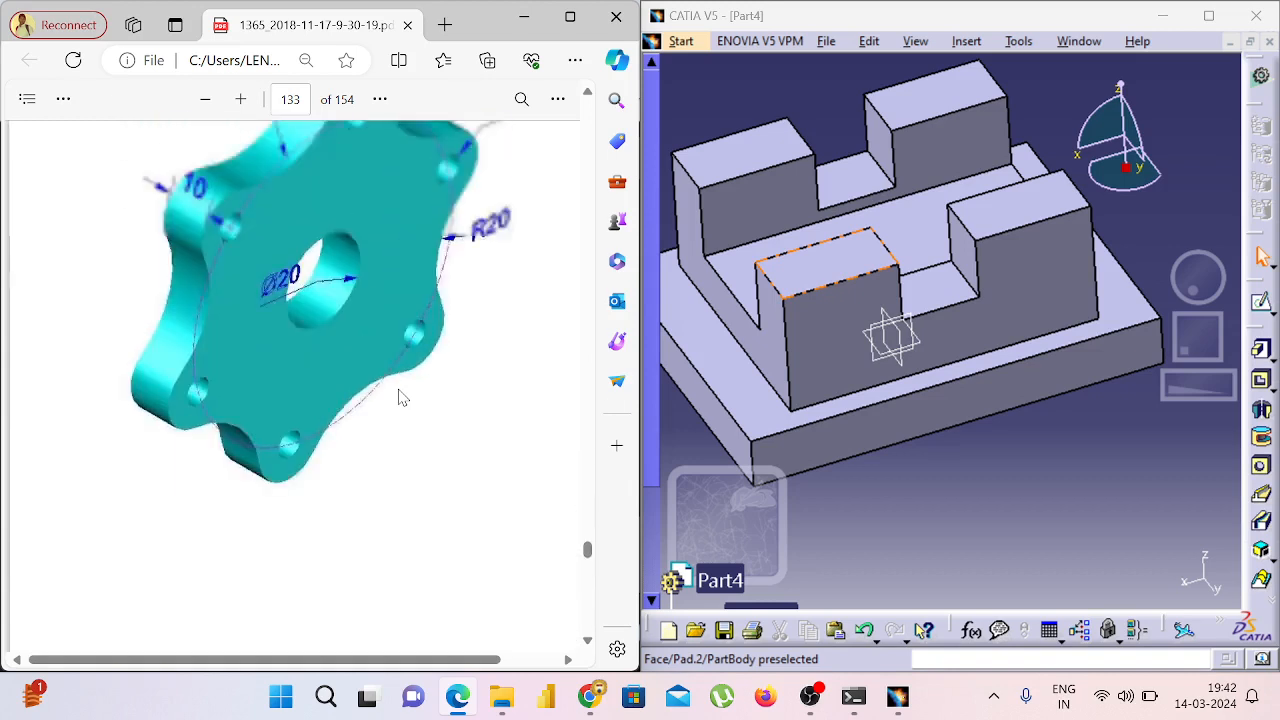
Step: Create a new part with hybrid design enabled and open a sketch on its xy plane
{"action": "left_click", "coordinate": [1048, 487]}
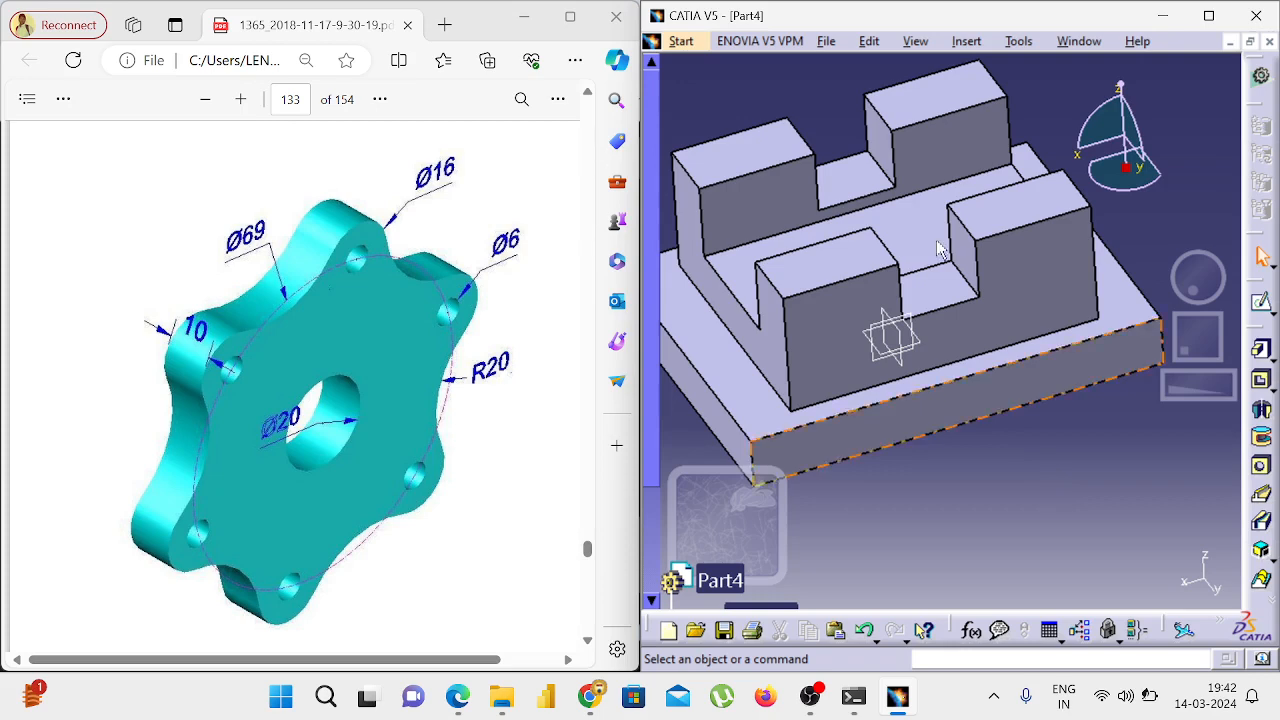
{"action": "left_click", "coordinate": [828, 42]}
{"action": "left_click", "coordinate": [852, 65]}
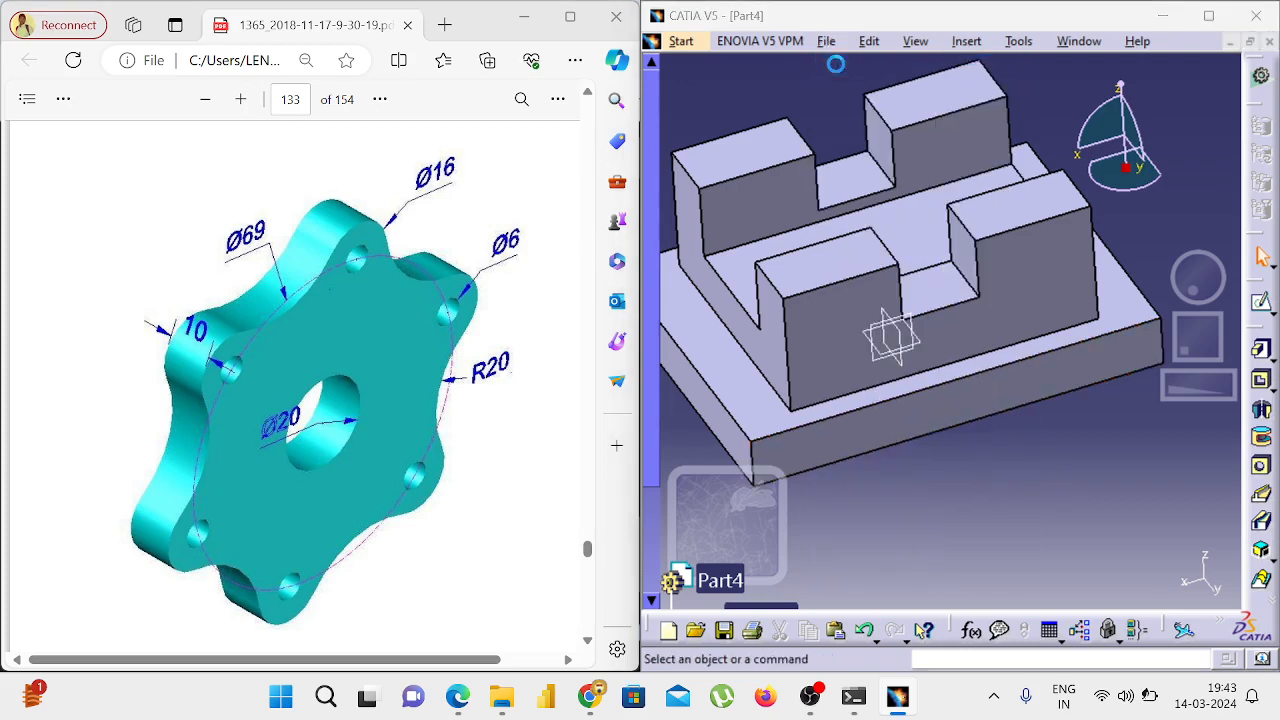
{"action": "key", "text": "Return"}
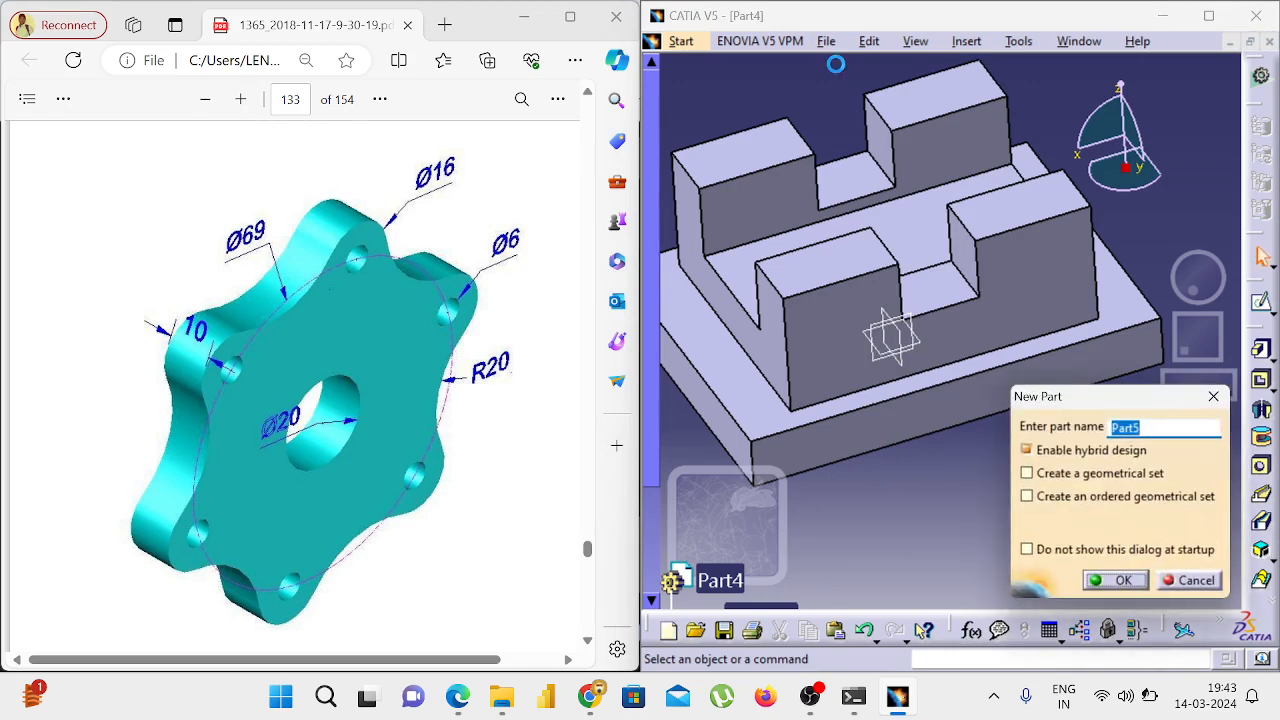
{"action": "key", "text": "Return"}
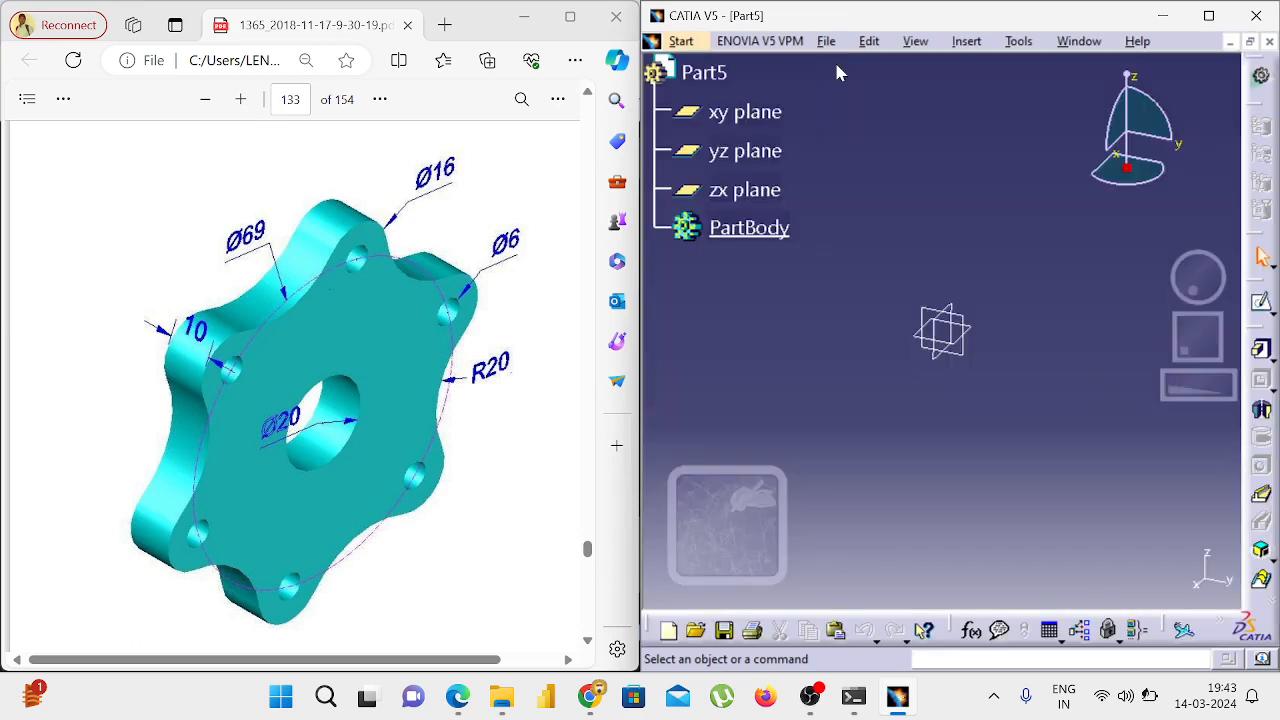
{"action": "left_click", "coordinate": [755, 112]}
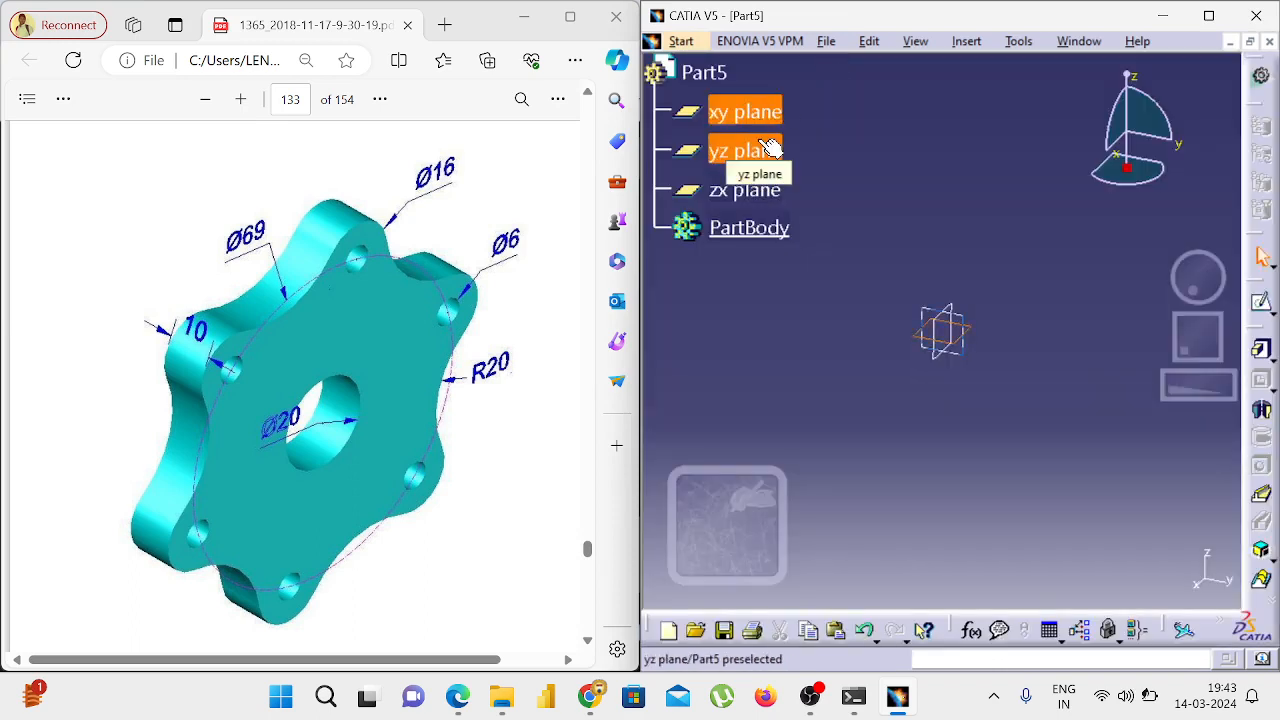
{"action": "left_click", "coordinate": [1259, 303]}
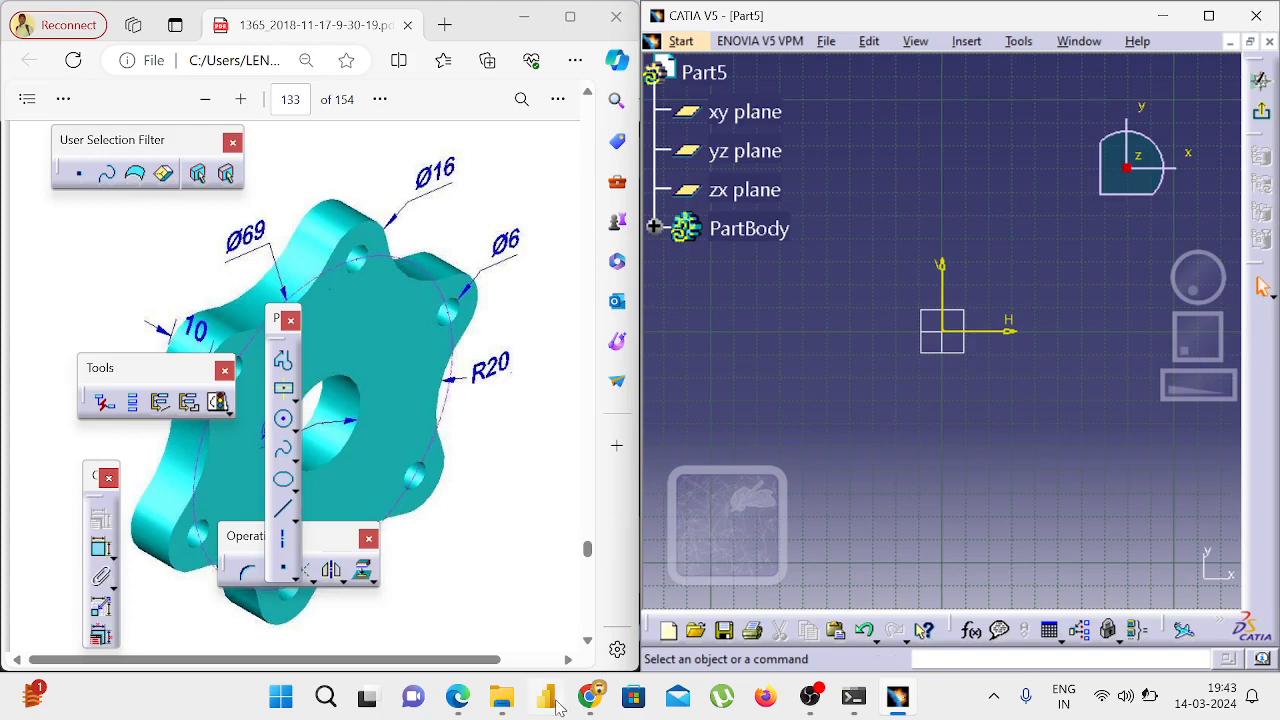
Step: Switch to the Google Meet call, mute the microphone, and return to CATIA with its window maximized
{"action": "left_click", "coordinate": [549, 628]}
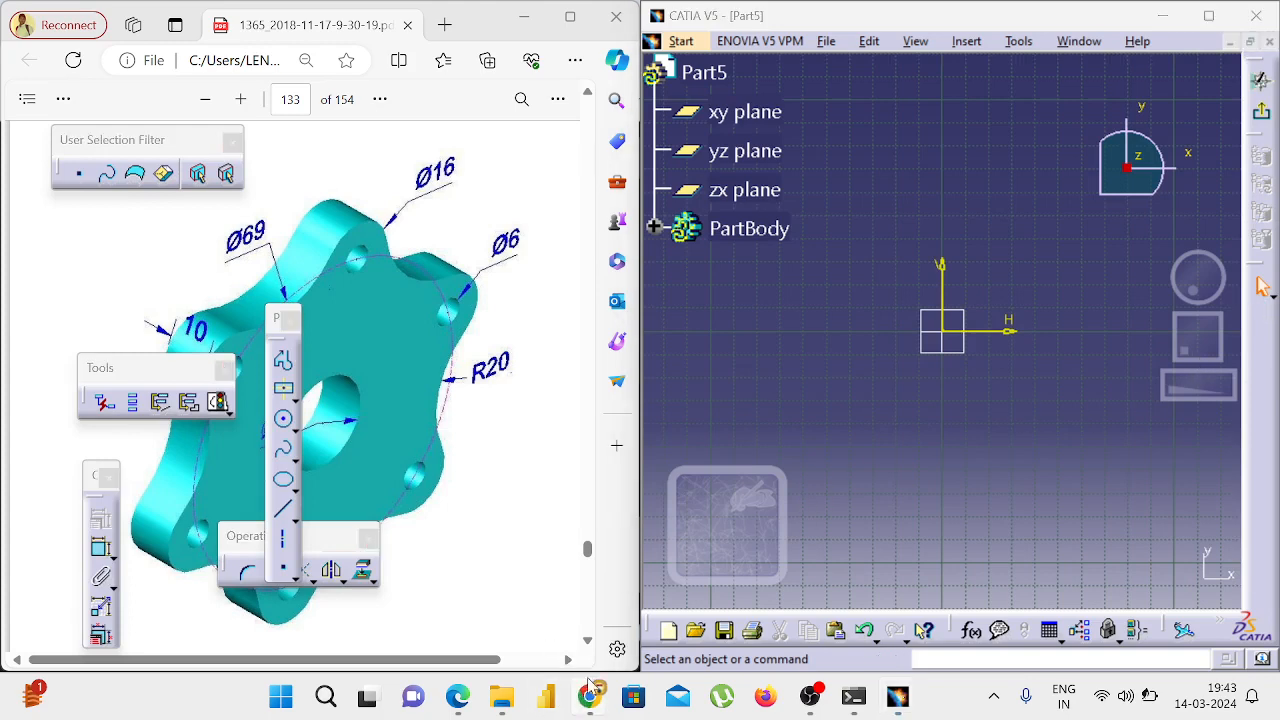
{"action": "mouse_move", "coordinate": [591, 692]}
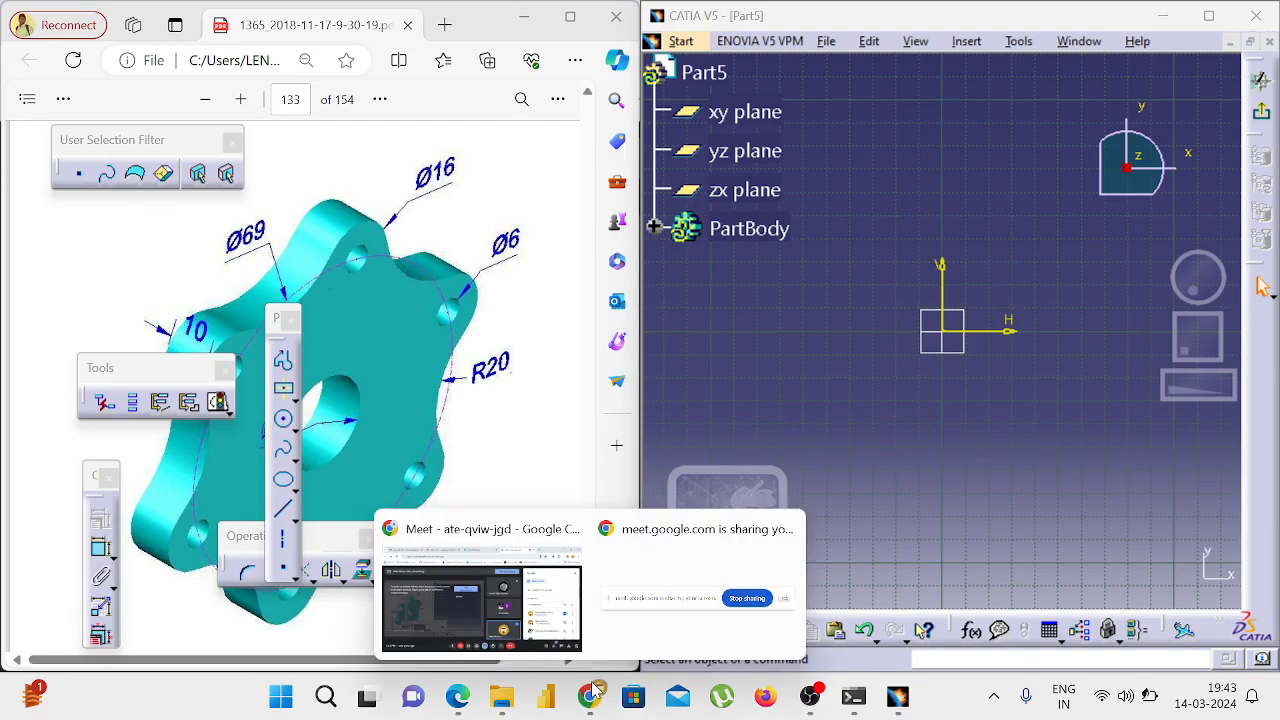
{"action": "left_click", "coordinate": [481, 599]}
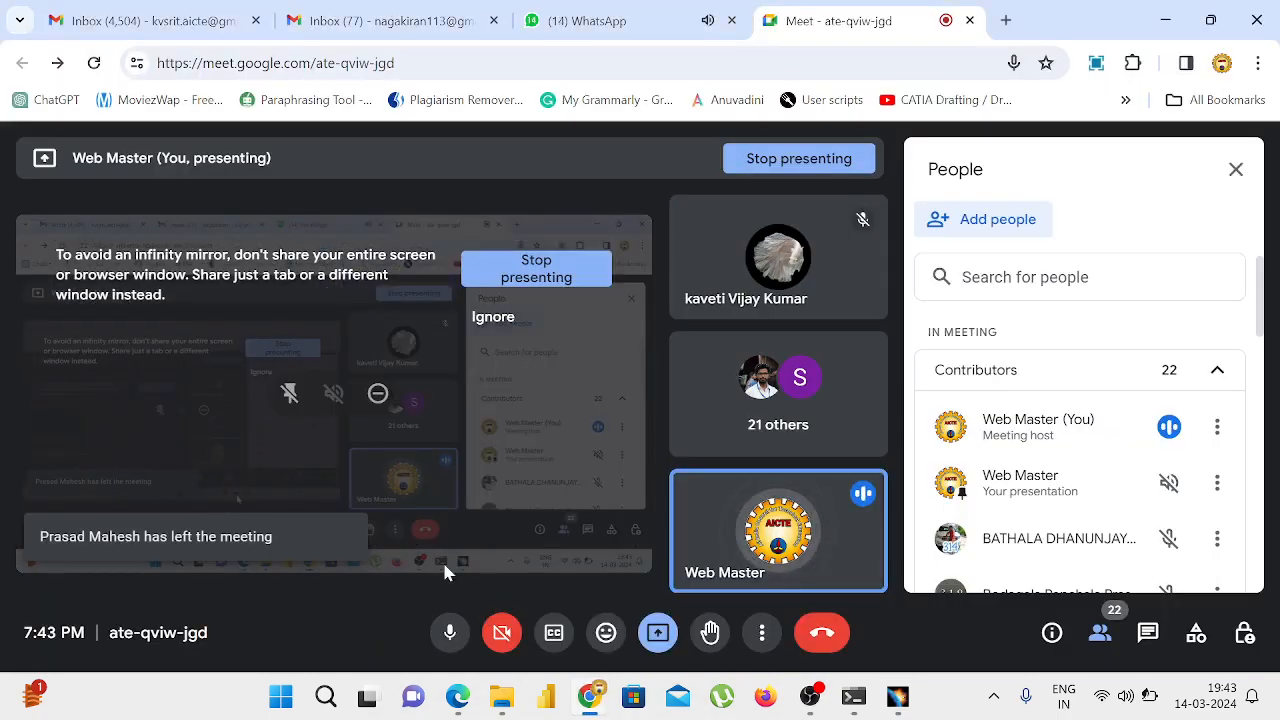
{"action": "left_click", "coordinate": [452, 631]}
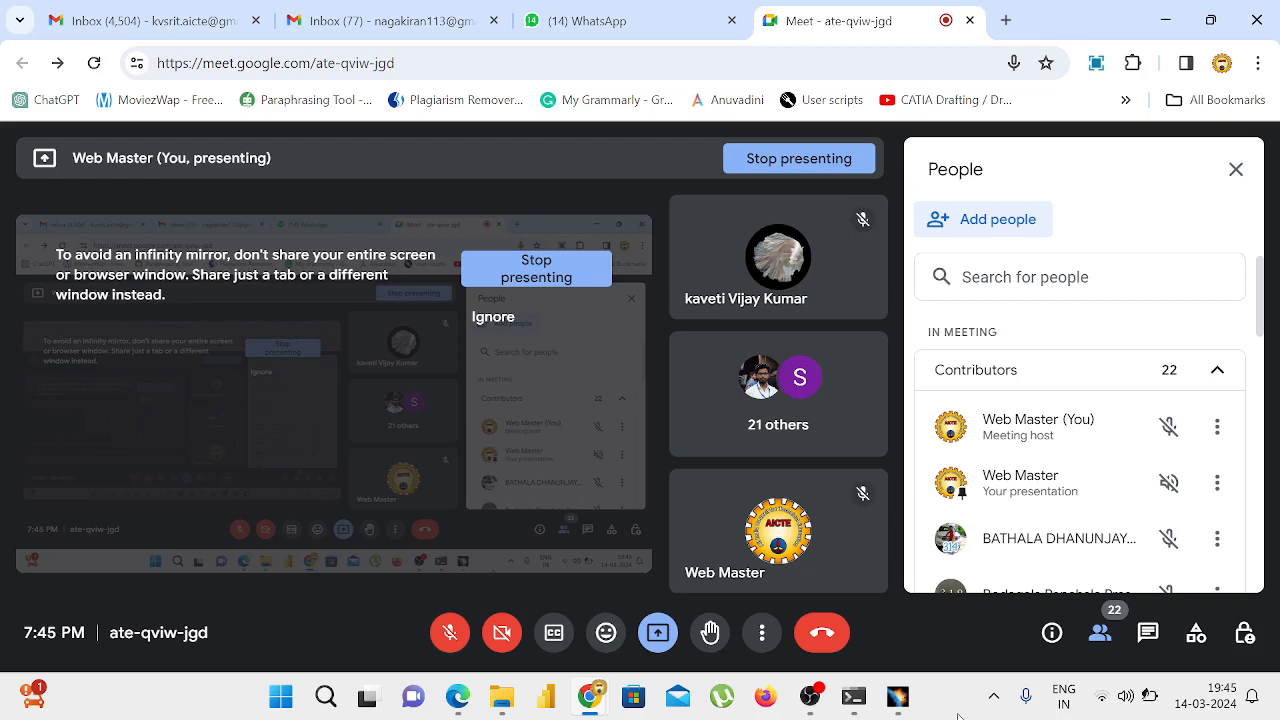
{"action": "left_click", "coordinate": [906, 707]}
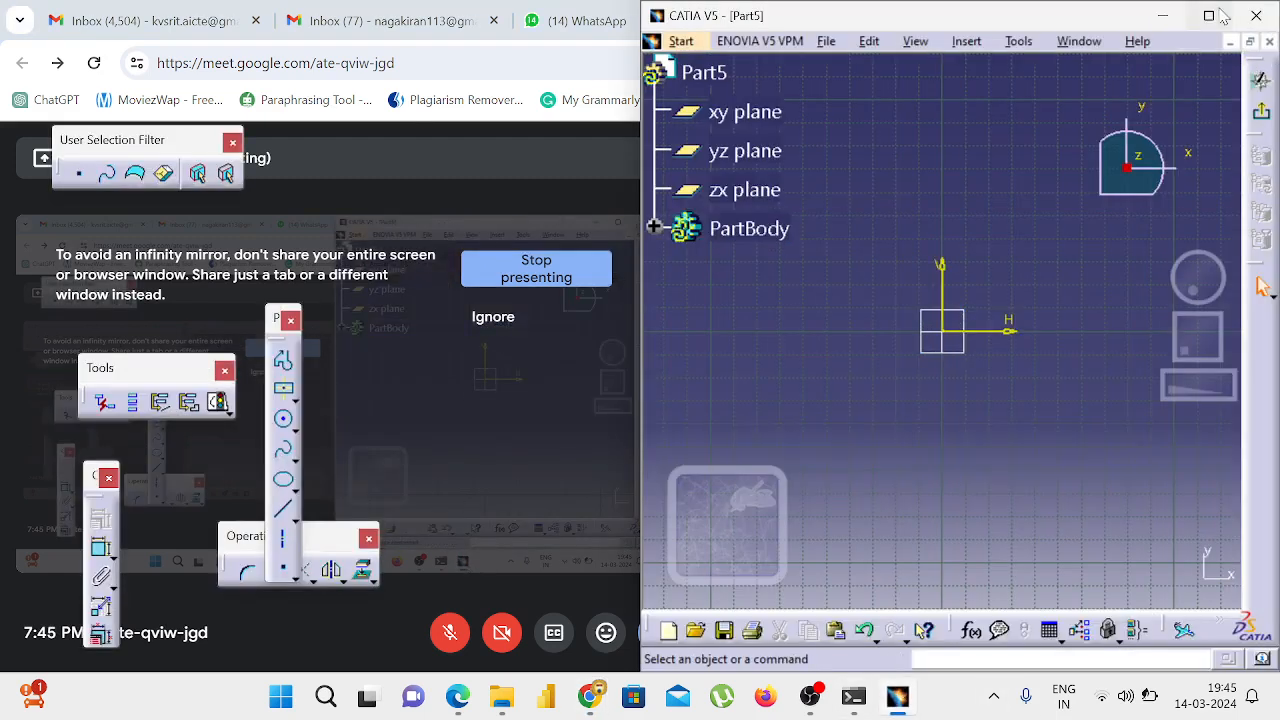
{"action": "left_click", "coordinate": [1213, 13]}
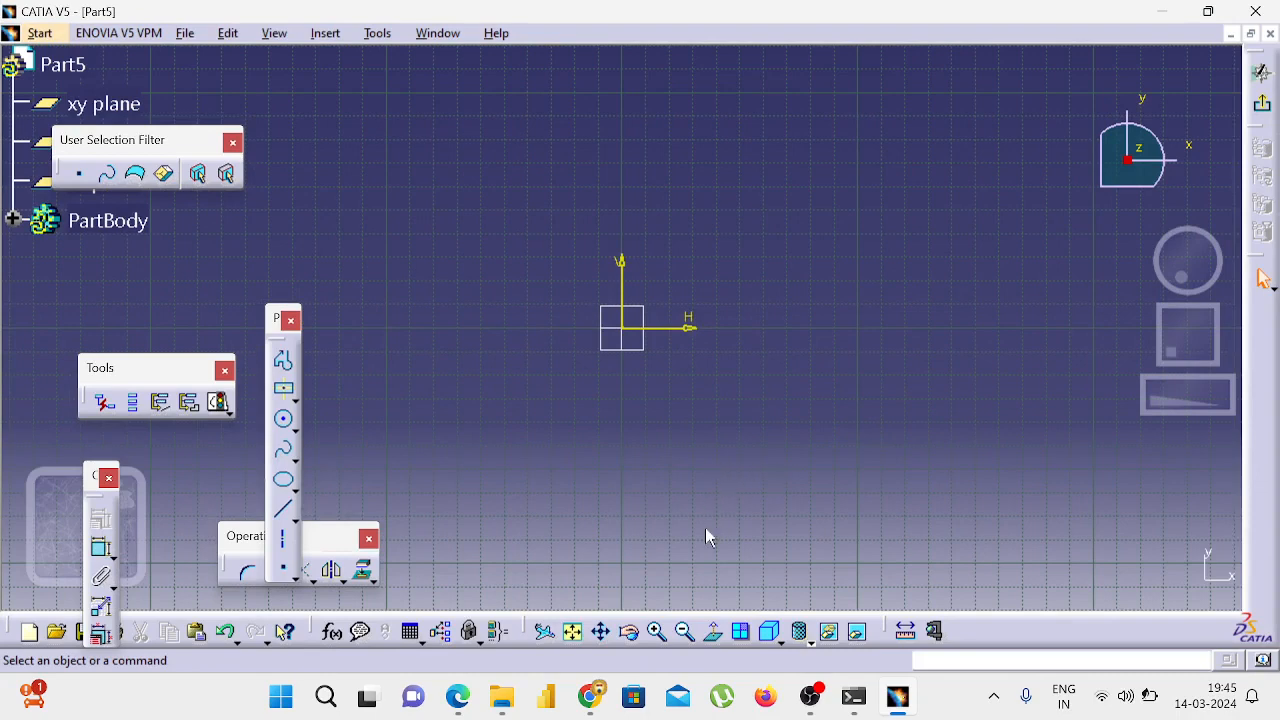
Step: Consult the flange drawing and sketch a circle about 57 mm in diameter centred on the origin
{"action": "left_click", "coordinate": [460, 708]}
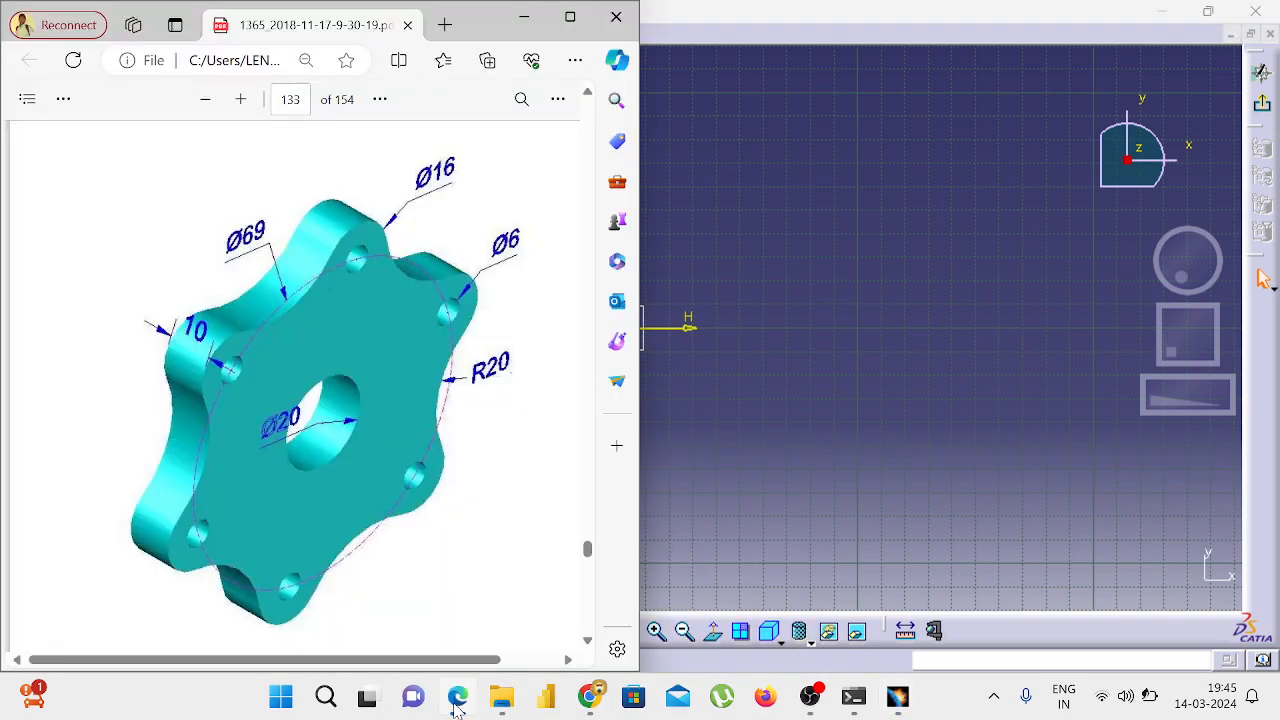
{"action": "left_click", "coordinate": [456, 705]}
{"action": "left_click", "coordinate": [286, 423]}
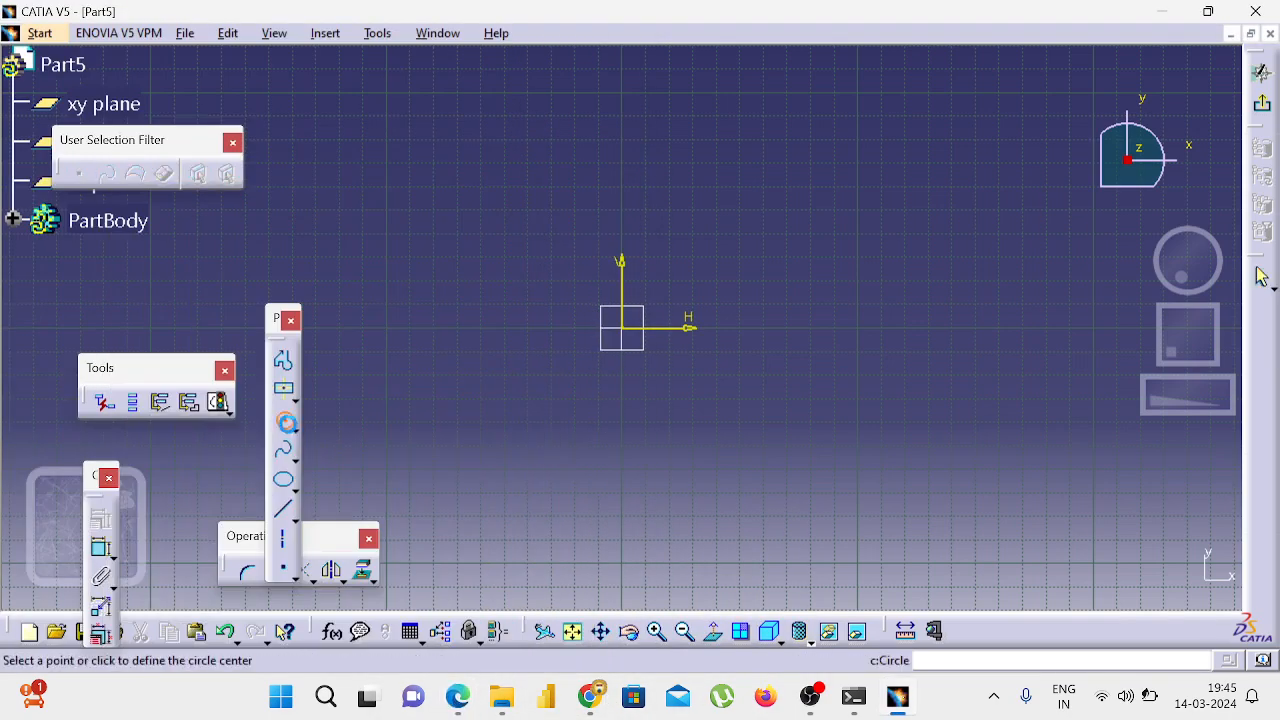
{"action": "left_click", "coordinate": [621, 326]}
{"action": "left_click", "coordinate": [571, 274]}
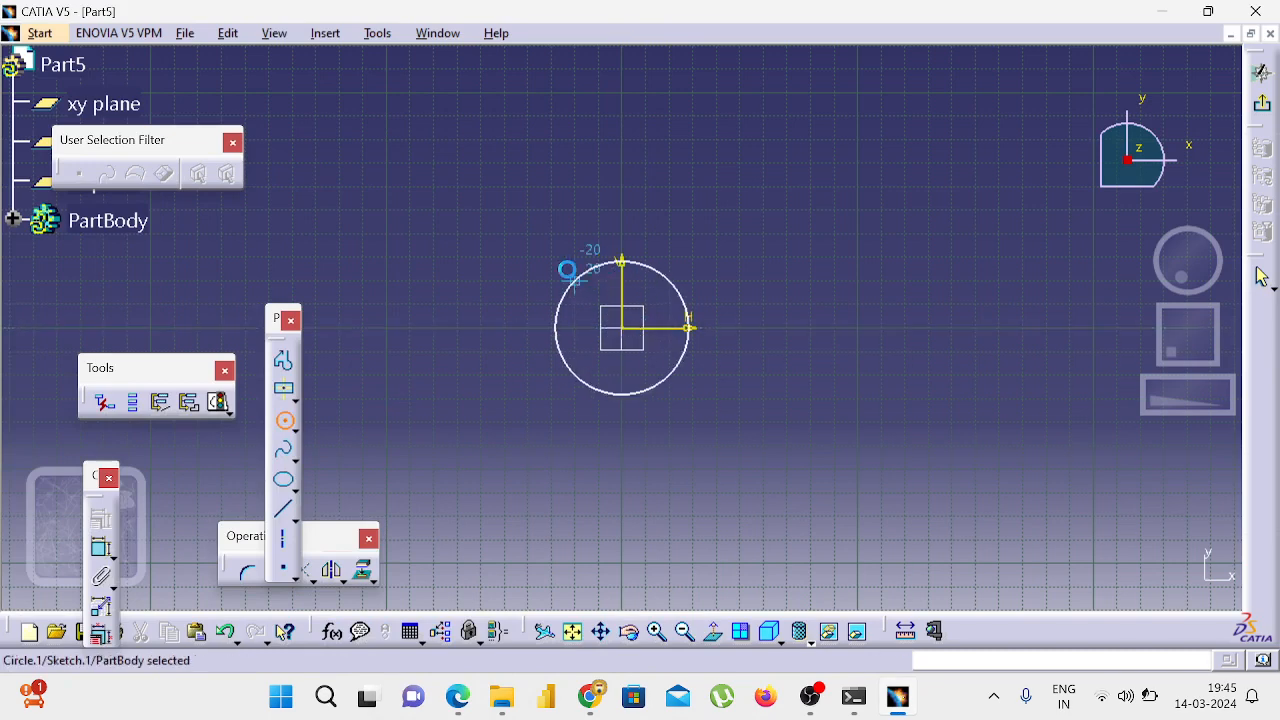
Step: Dimension the circle's diameter and set it to 20 mm
{"action": "left_click", "coordinate": [112, 550]}
{"action": "left_click", "coordinate": [699, 474]}
{"action": "double_click", "coordinate": [699, 474]}
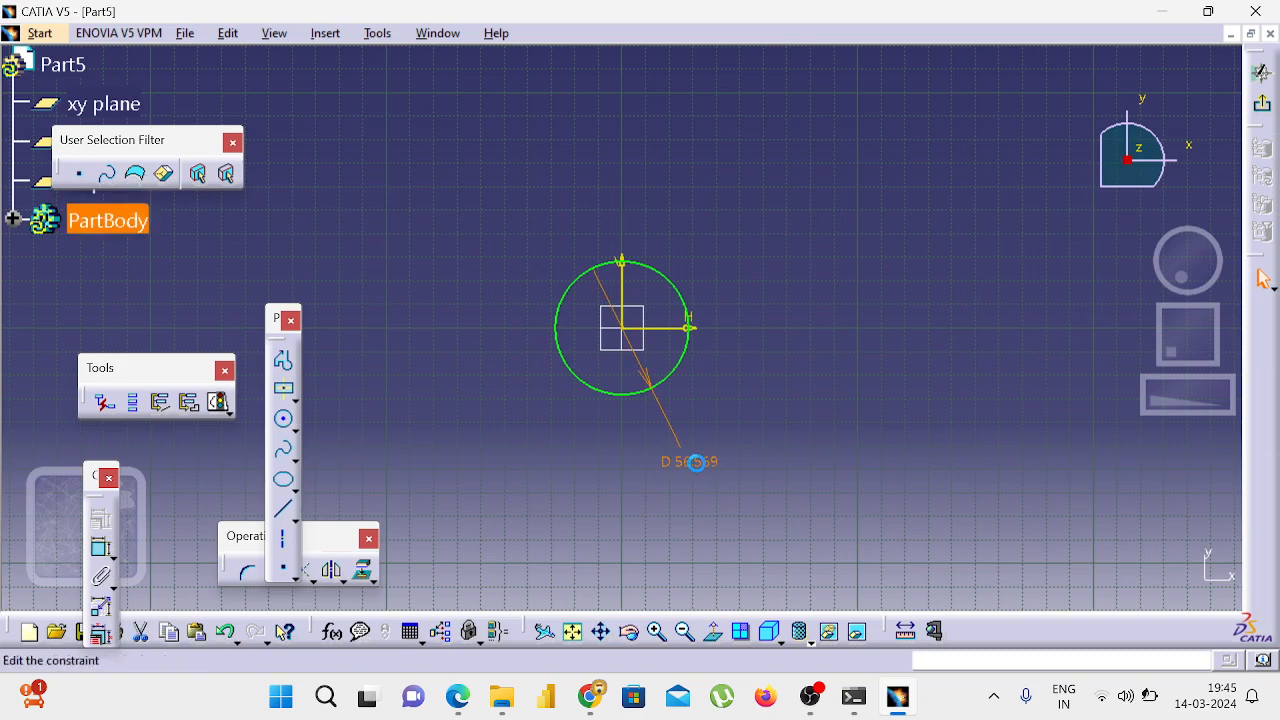
{"action": "type", "text": "20"}
{"action": "key", "text": "Return"}
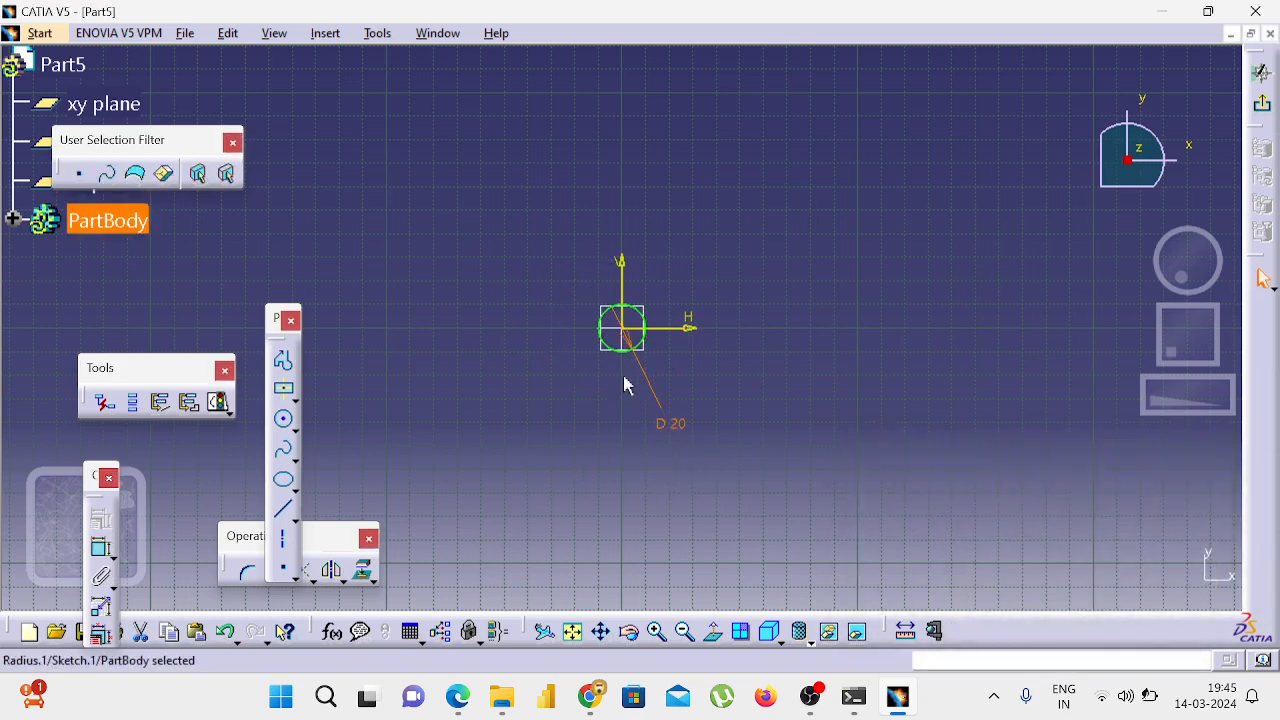
Step: Consult the flange drawing and sketch a second circle about 57 mm in diameter centred on the origin
{"action": "left_click", "coordinate": [652, 630]}
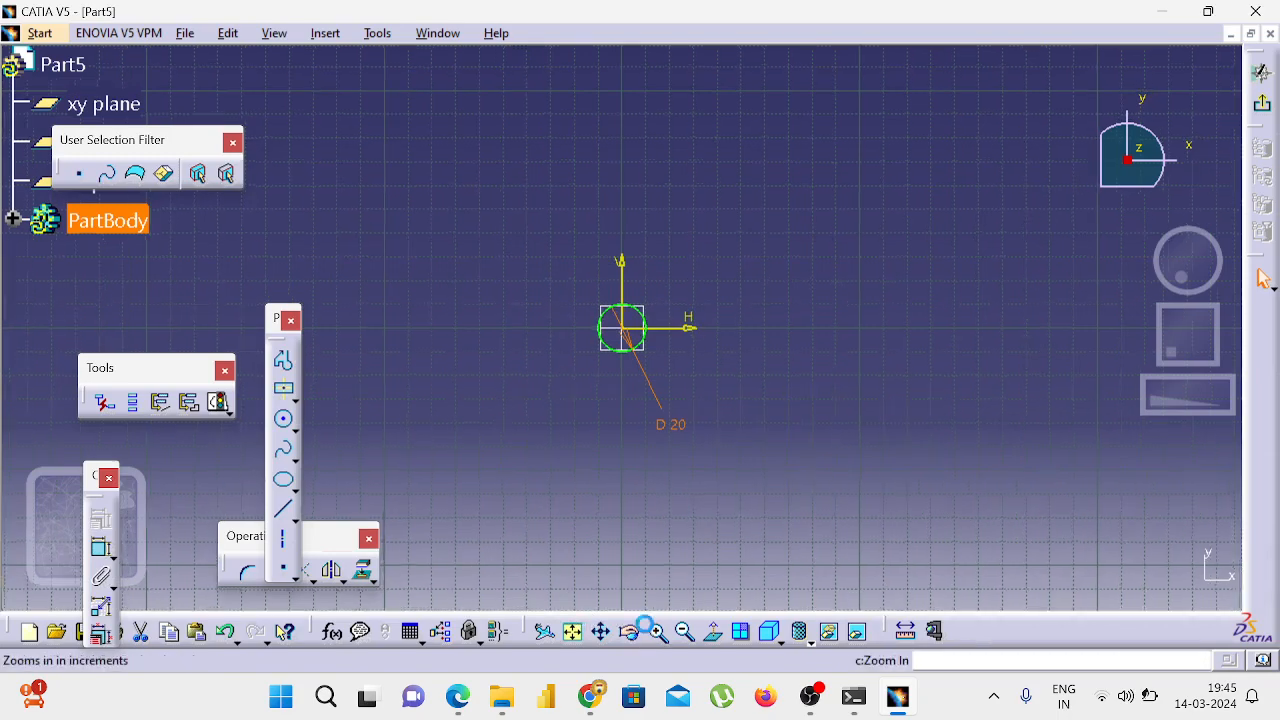
{"action": "left_click", "coordinate": [654, 631]}
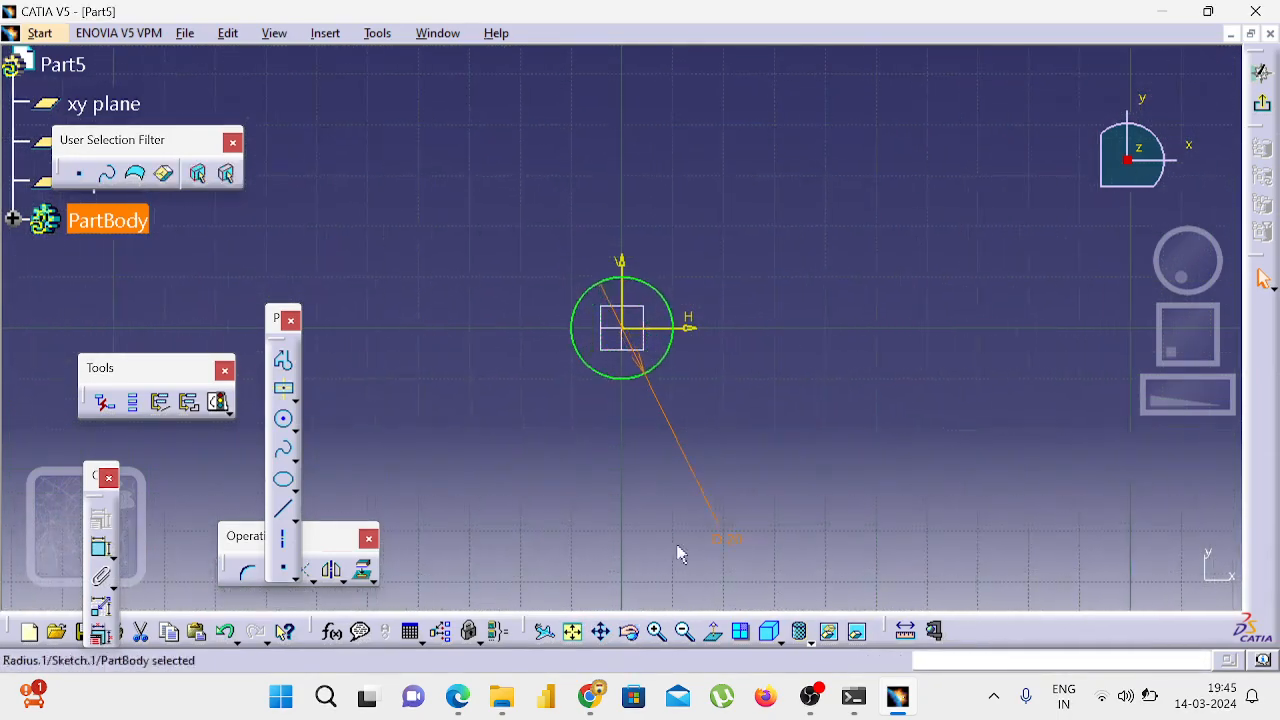
{"action": "left_click", "coordinate": [846, 469]}
{"action": "key", "text": "alt+Tab"}
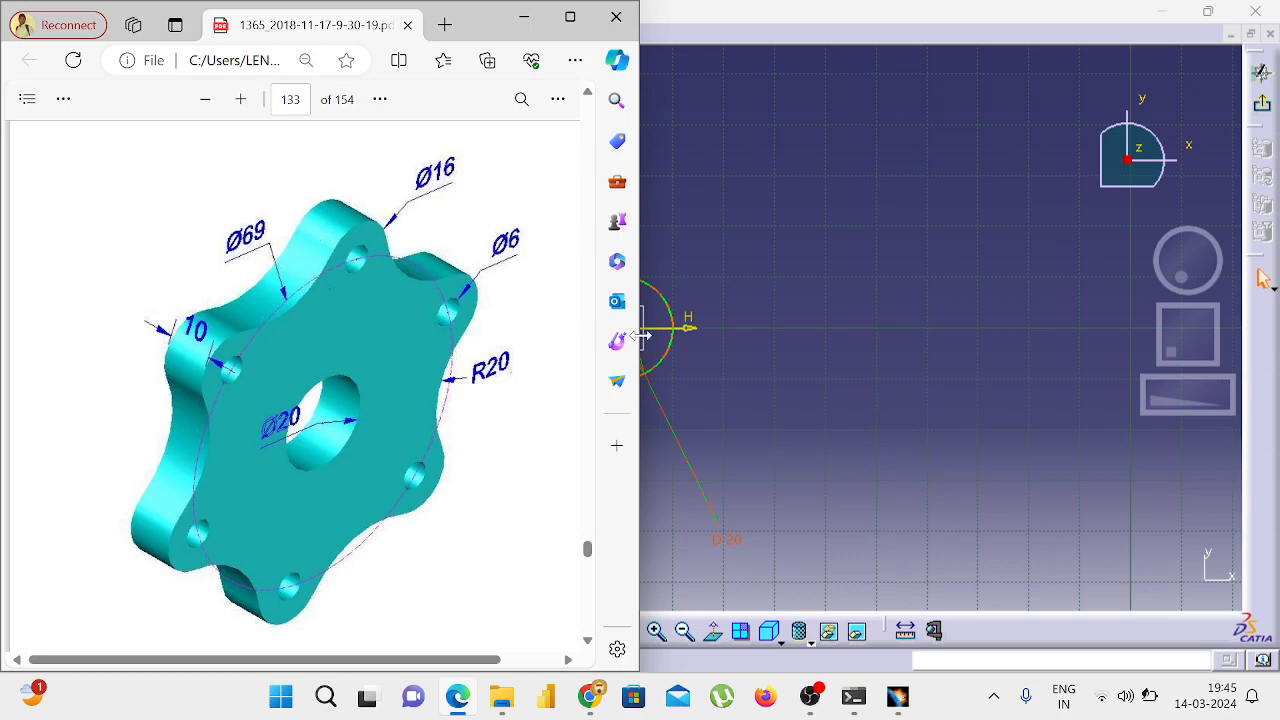
{"action": "left_click", "coordinate": [786, 368]}
{"action": "left_click", "coordinate": [283, 418]}
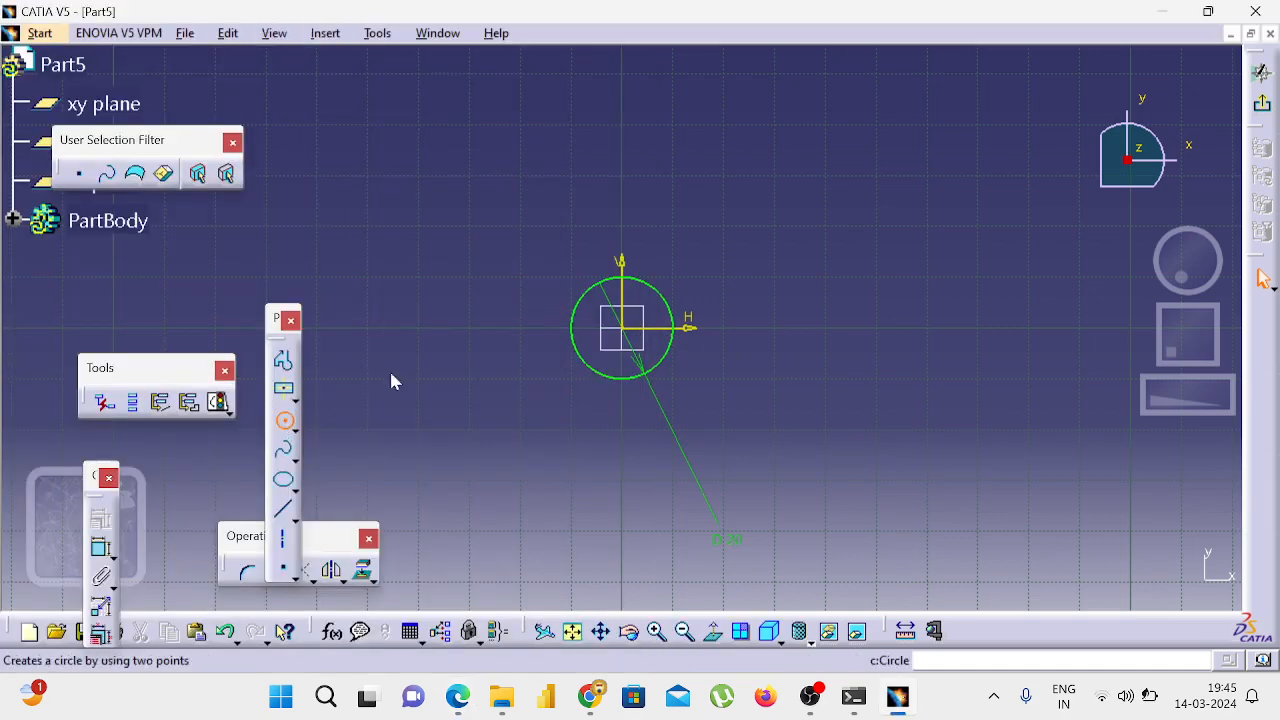
{"action": "left_click", "coordinate": [621, 328]}
{"action": "left_click", "coordinate": [519, 217]}
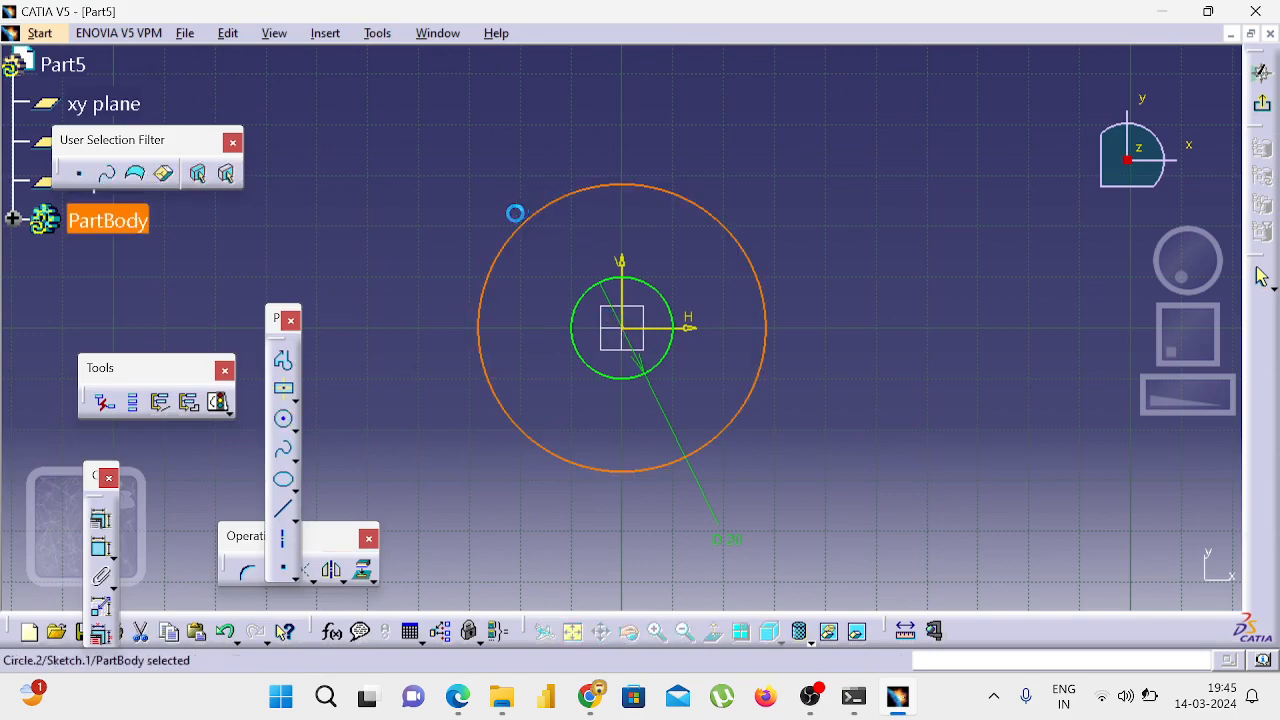
Step: Dimension the outer circle's diameter and set it to 69 mm
{"action": "left_click", "coordinate": [101, 519]}
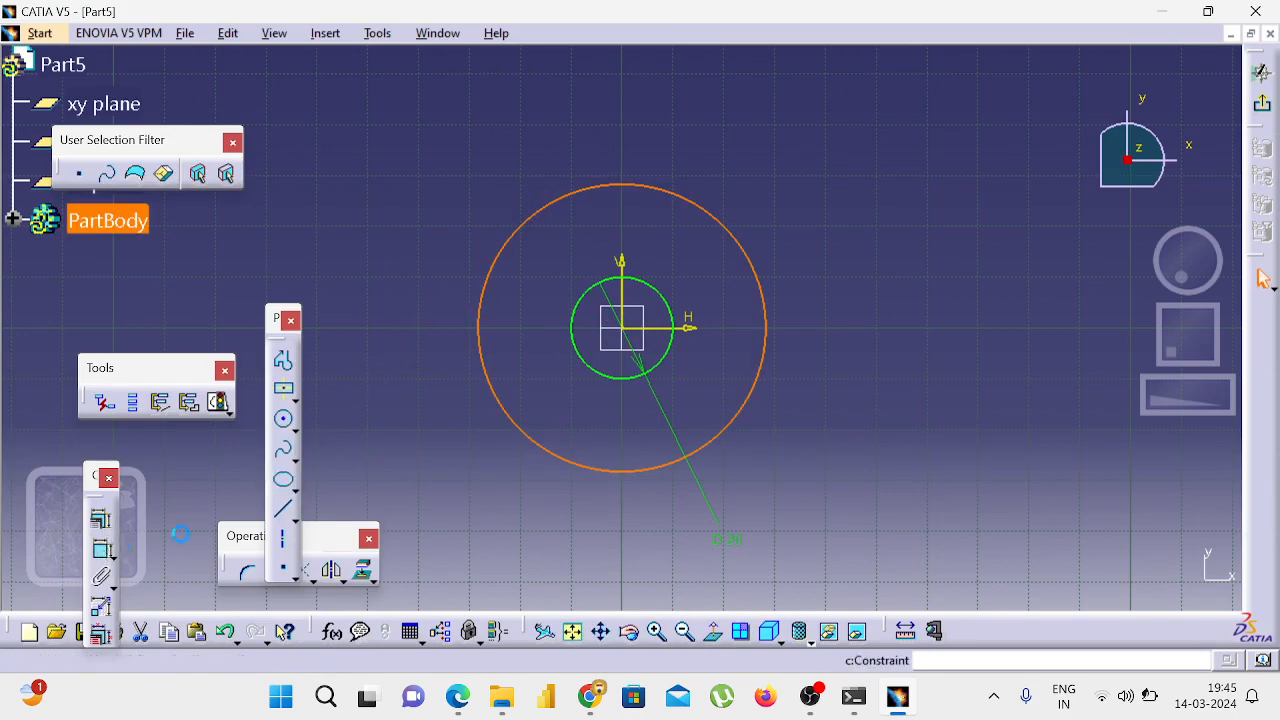
{"action": "left_click", "coordinate": [828, 446]}
{"action": "double_click", "coordinate": [828, 446]}
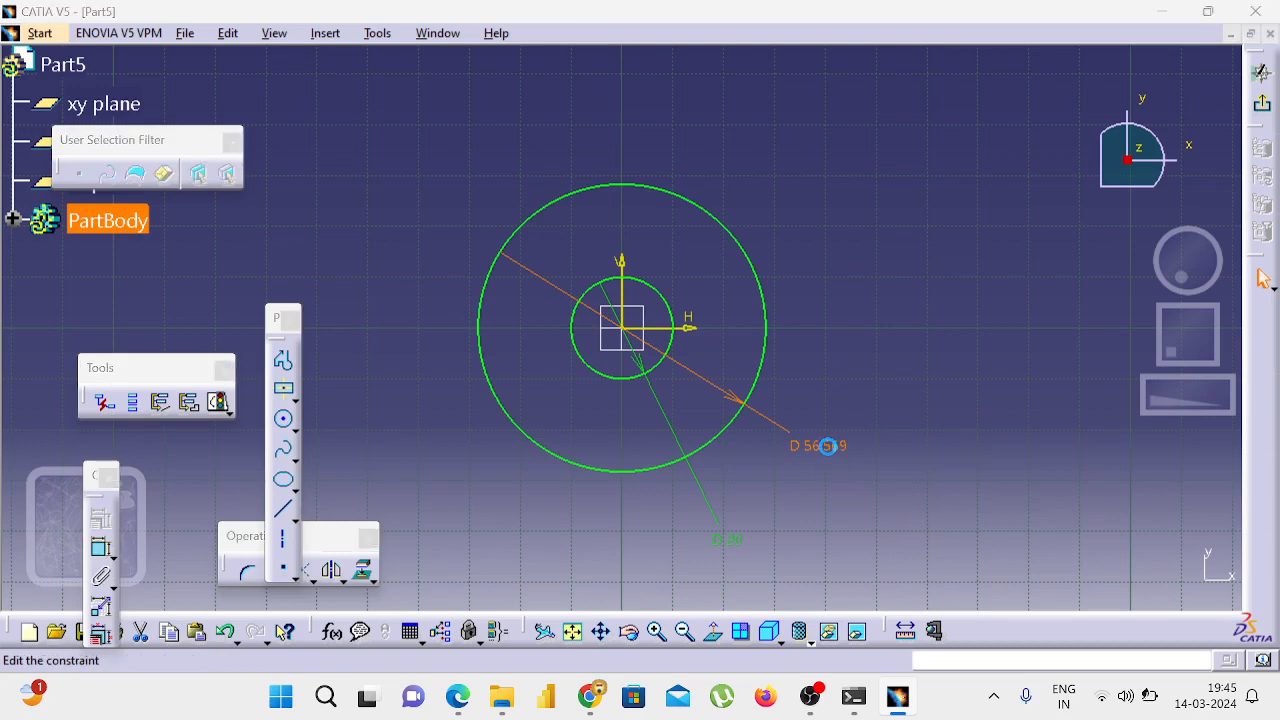
{"action": "type", "text": "69"}
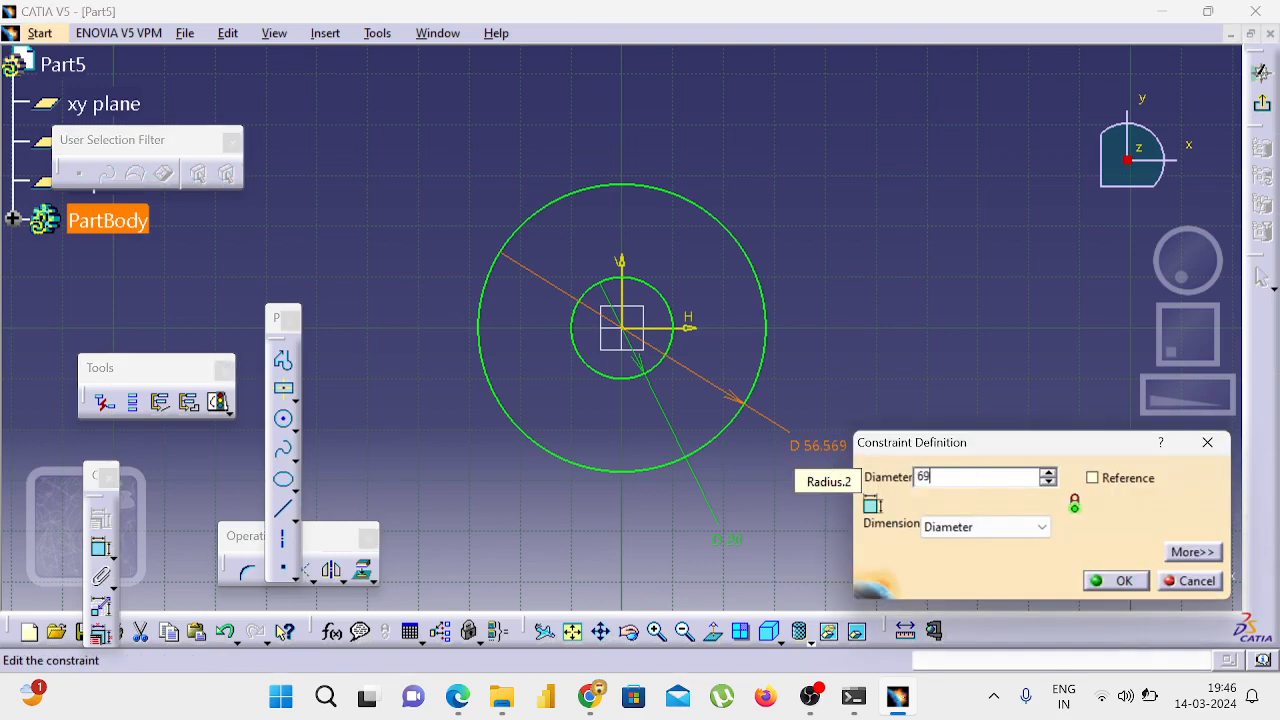
{"action": "key", "text": "Return"}
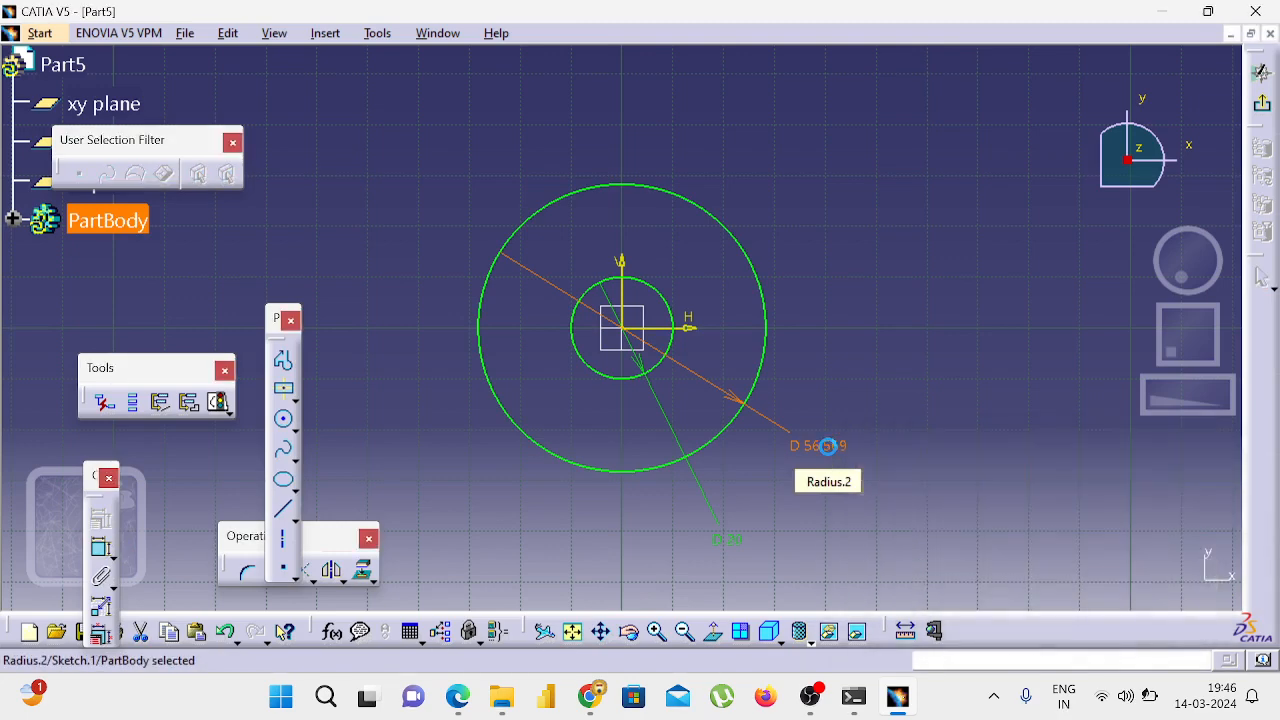
Step: Recheck the flange drawing and sketch a vertical and a horizontal axis through the origin, each about 100 mm long
{"action": "key", "text": "alt+Tab"}
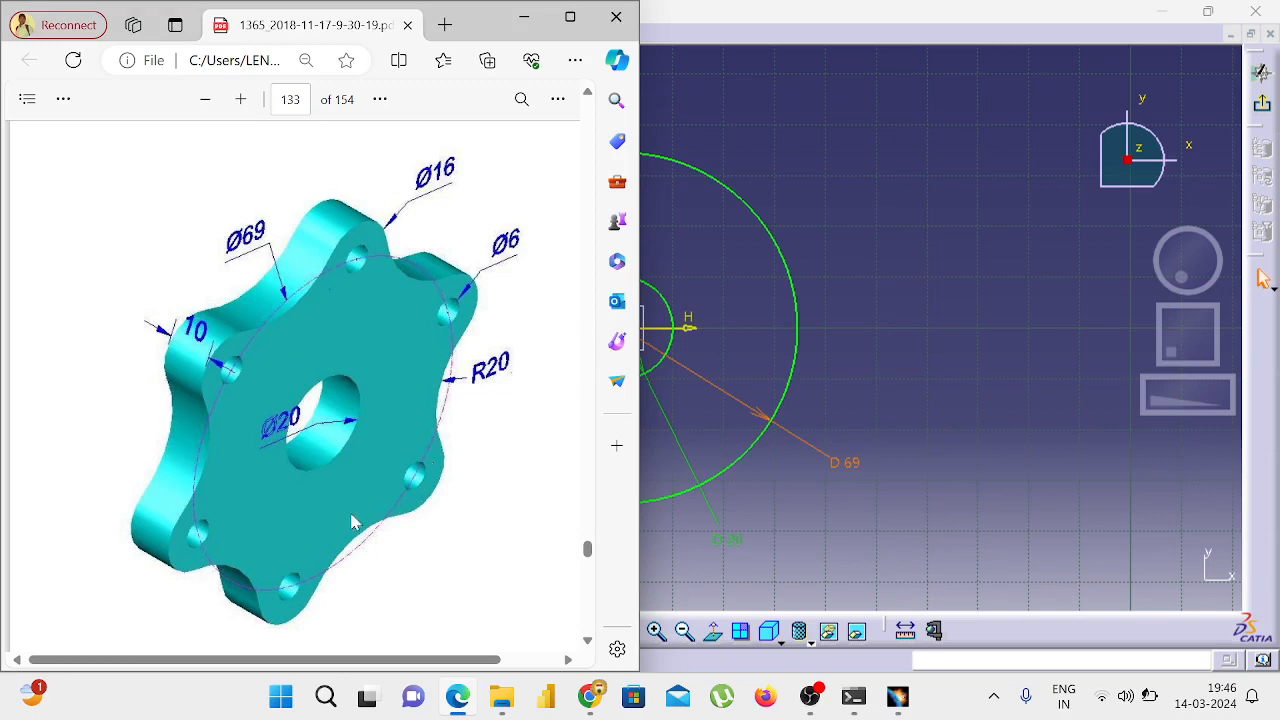
{"action": "left_click", "coordinate": [894, 517]}
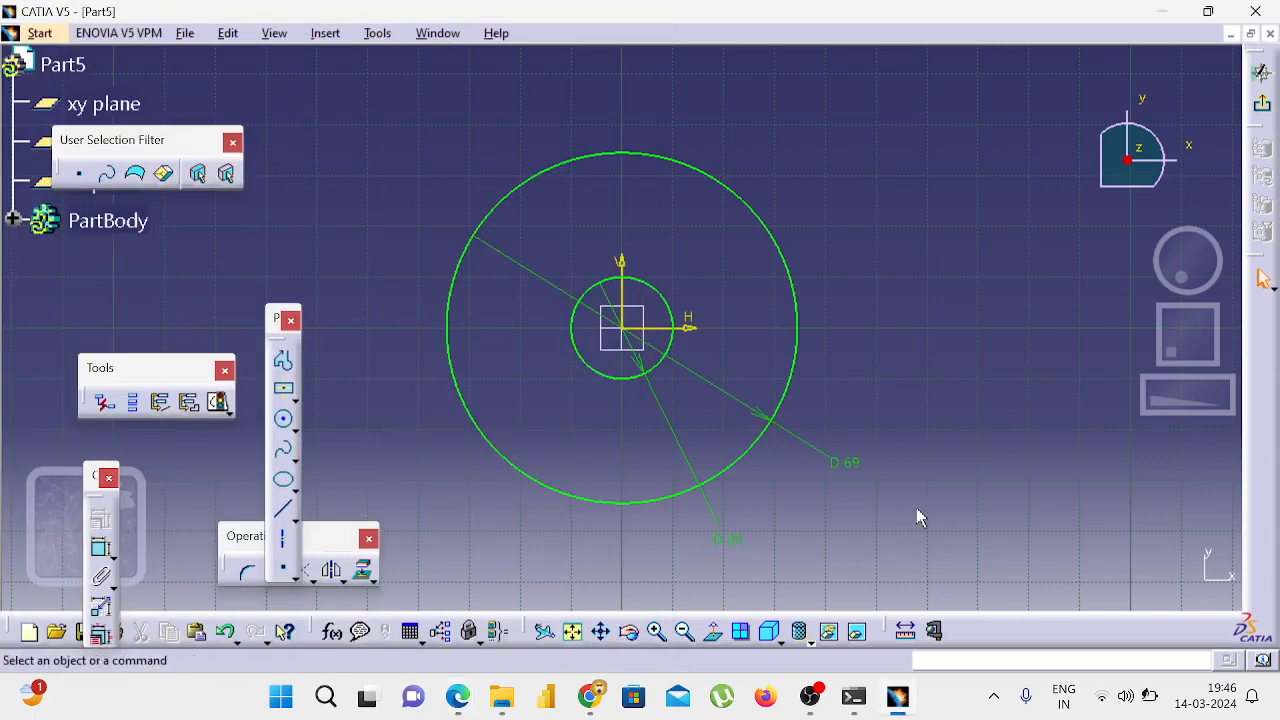
{"action": "left_click", "coordinate": [284, 540]}
{"action": "left_click", "coordinate": [622, 82]}
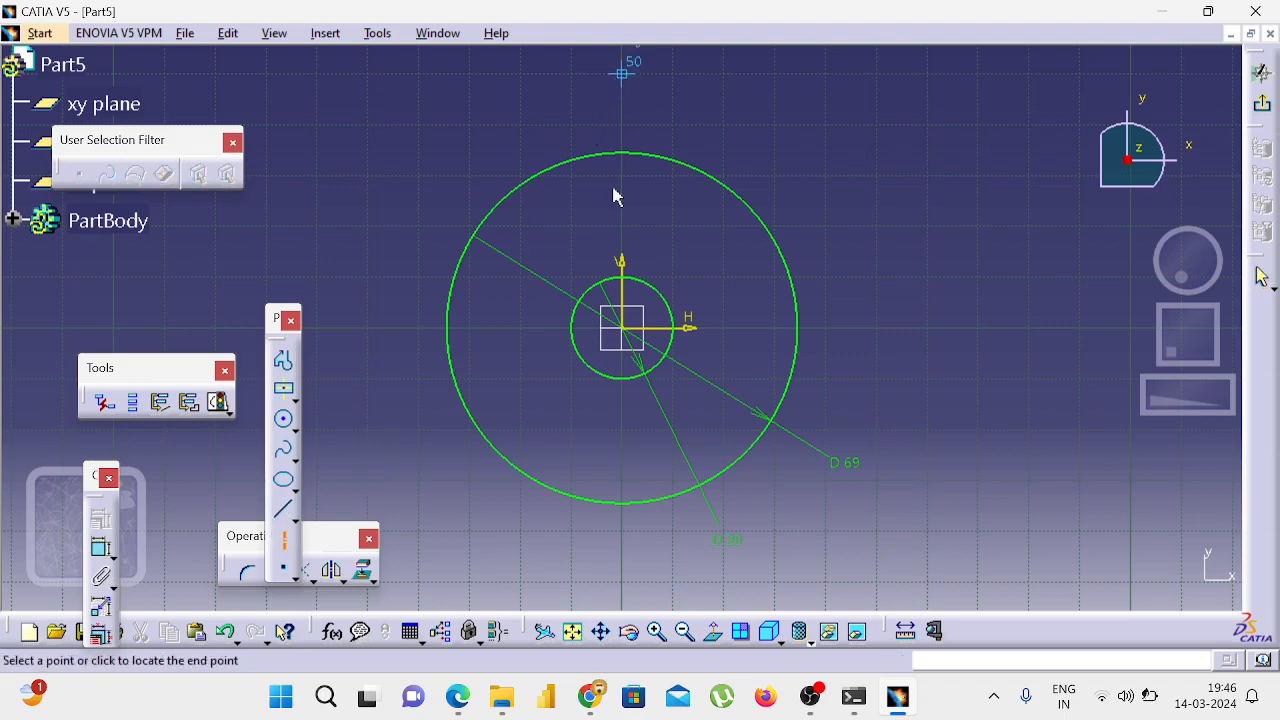
{"action": "left_click", "coordinate": [622, 578]}
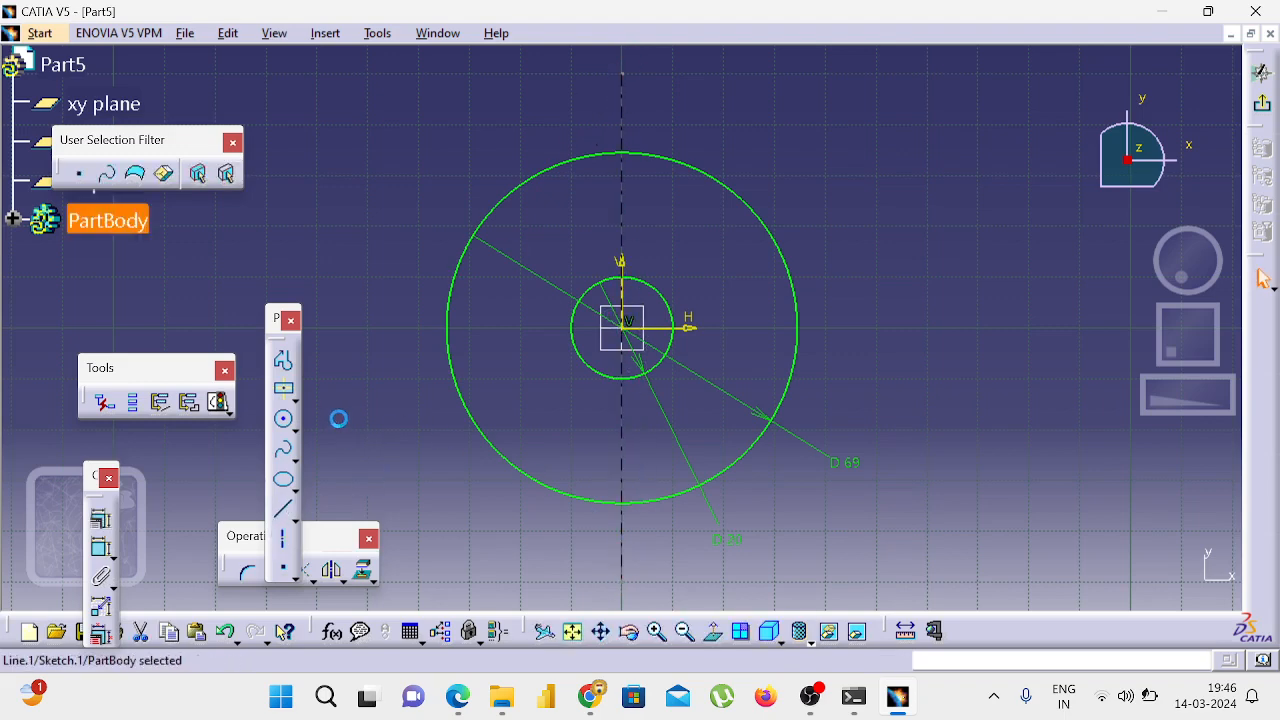
{"action": "left_click", "coordinate": [284, 540]}
{"action": "left_click", "coordinate": [358, 328]}
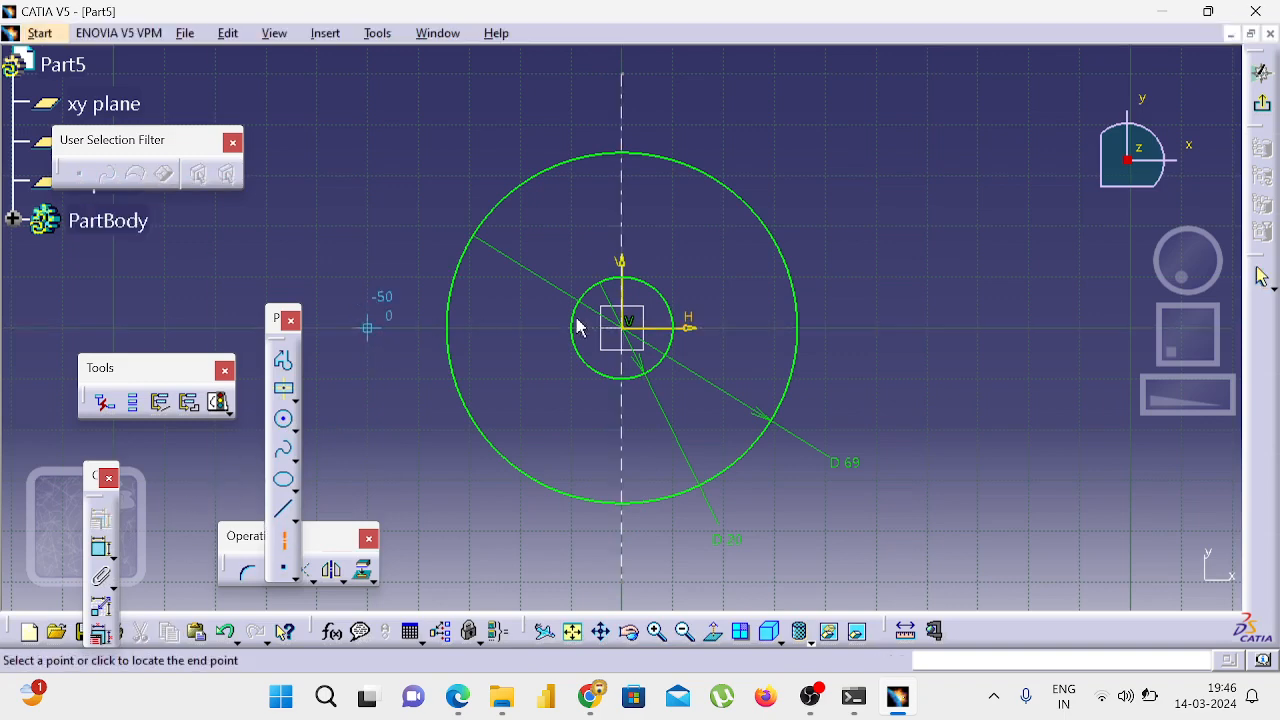
{"action": "left_click", "coordinate": [878, 327]}
Step: Sketch two crossing diagonal axes through the origin, about 51° and 45° from the vertical axis, extending beyond the outer circle
{"action": "key", "text": "alt+Tab"}
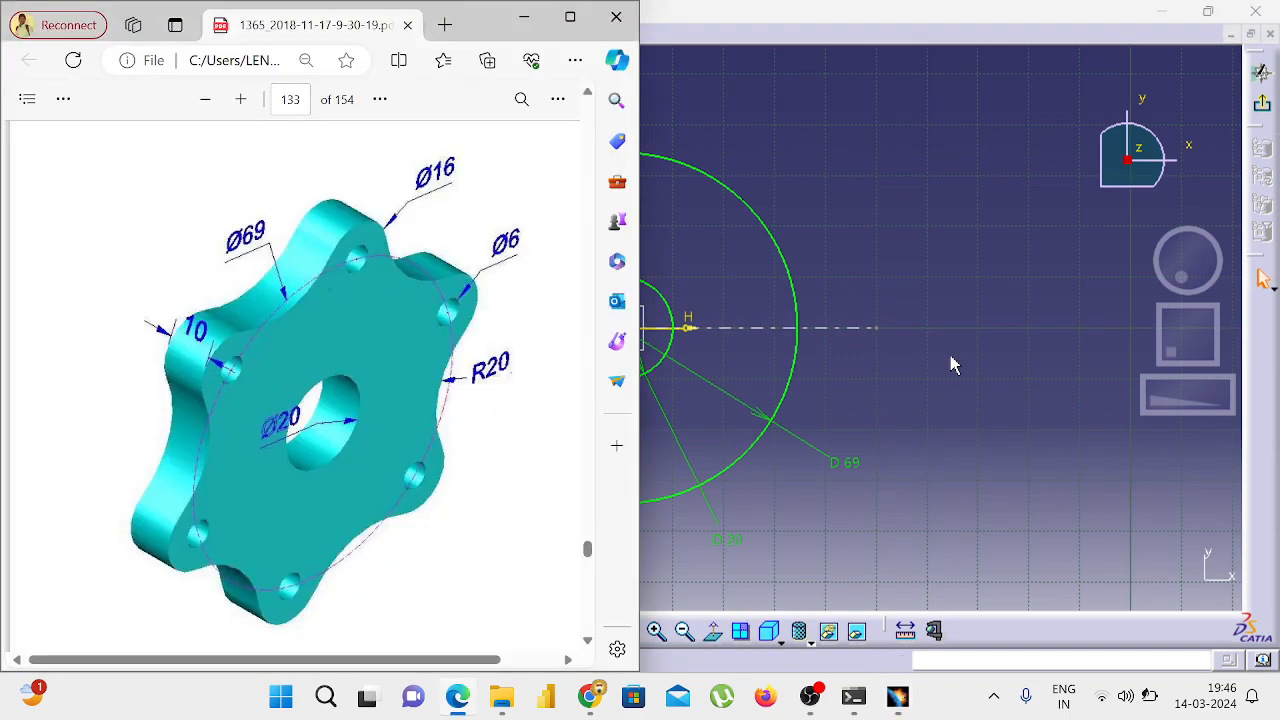
{"action": "key", "text": "alt+Tab"}
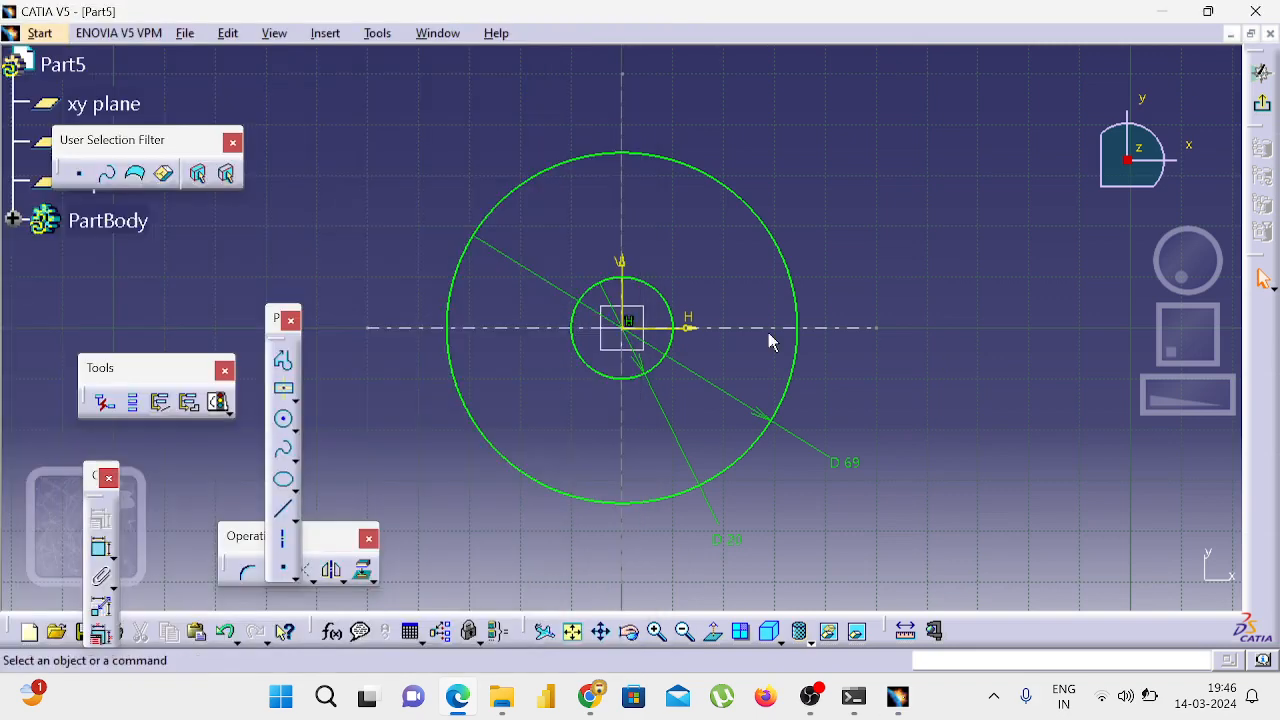
{"action": "left_click", "coordinate": [283, 540]}
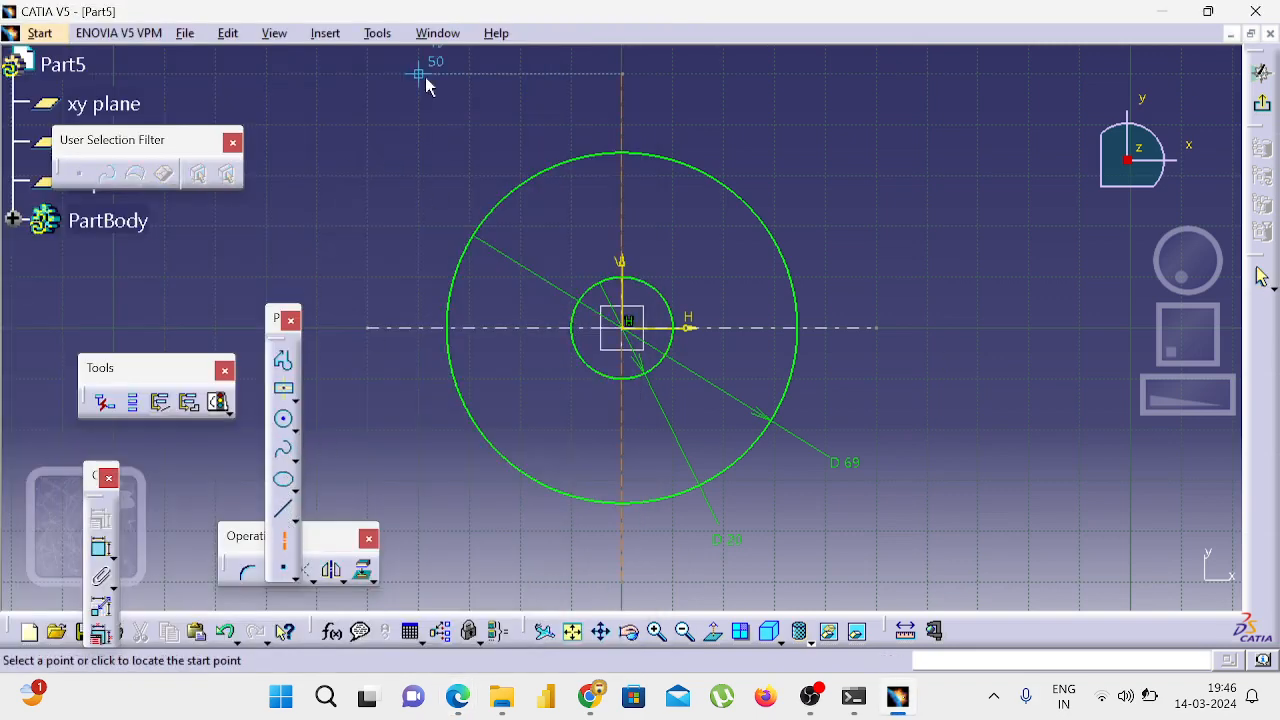
{"action": "left_click", "coordinate": [397, 141]}
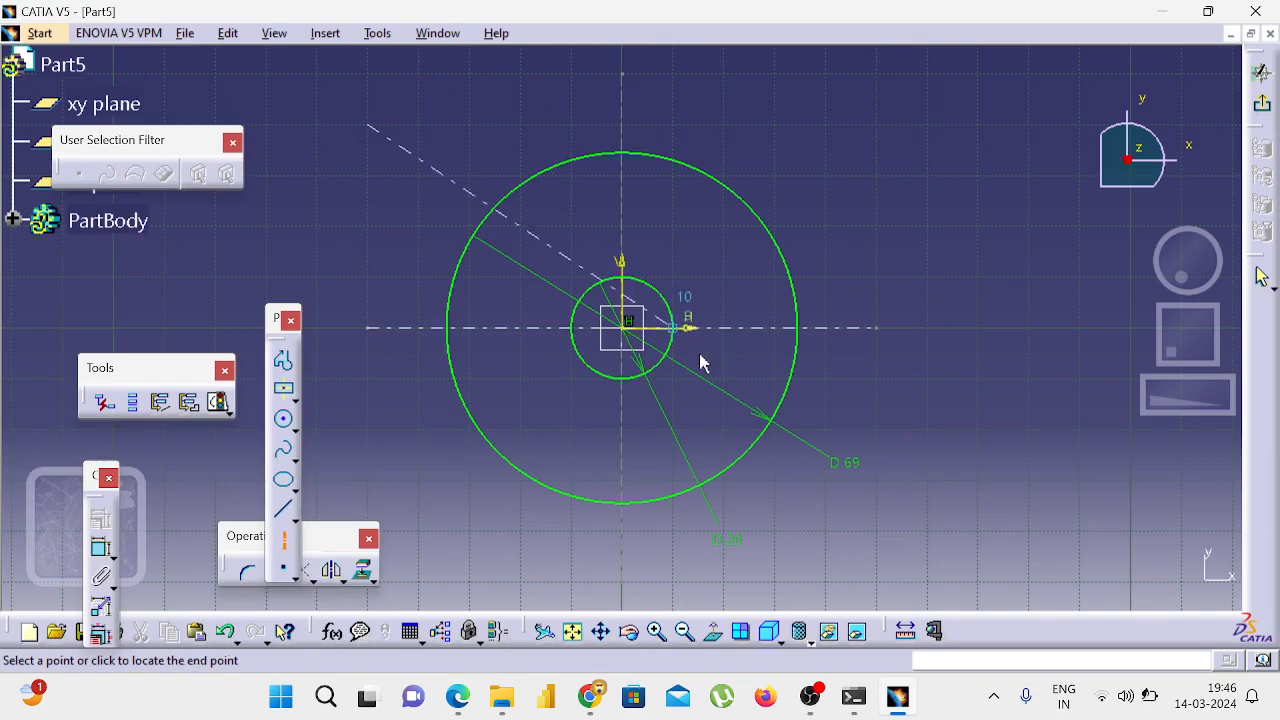
{"action": "left_click", "coordinate": [925, 570]}
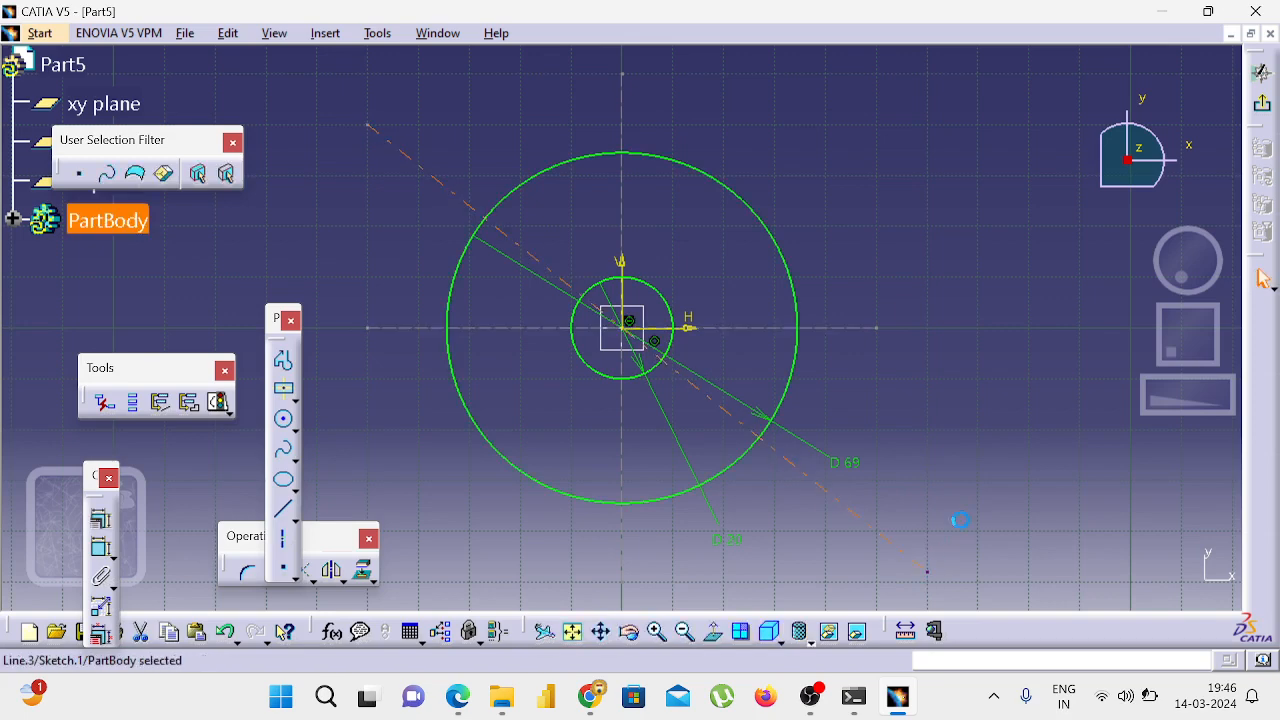
{"action": "left_click", "coordinate": [284, 540]}
{"action": "left_click", "coordinate": [826, 125]}
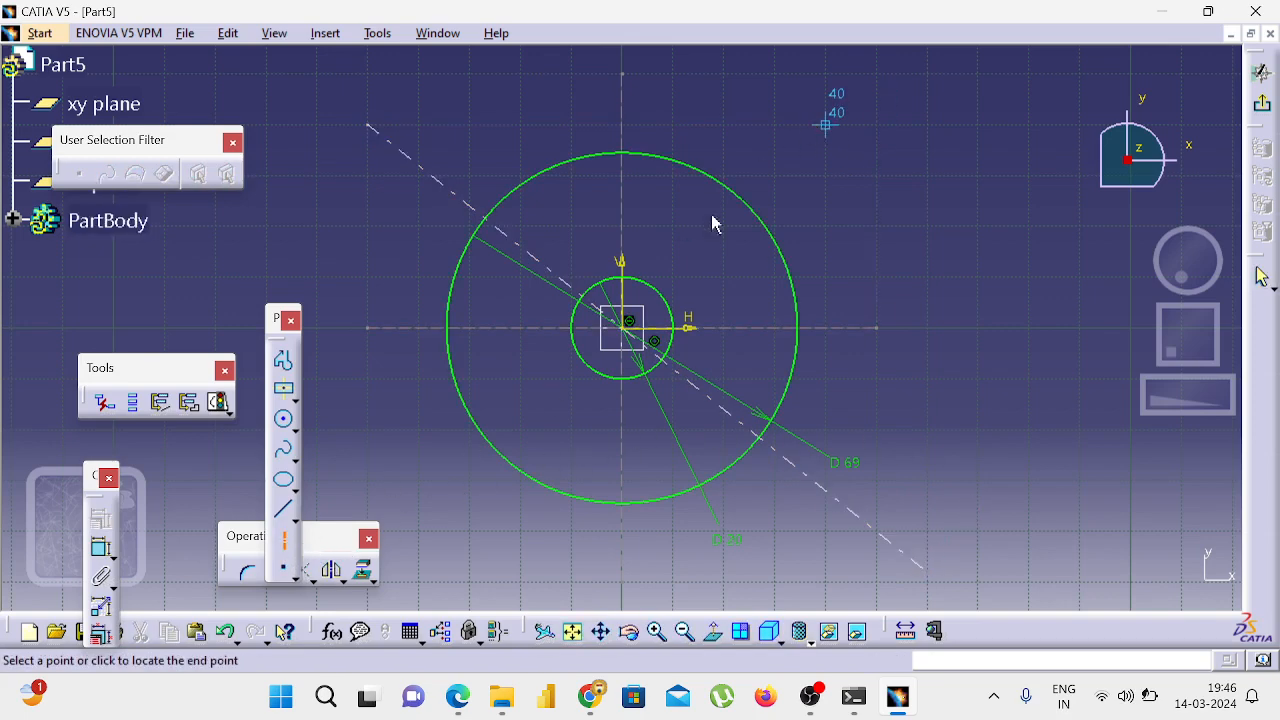
{"action": "left_click", "coordinate": [443, 520]}
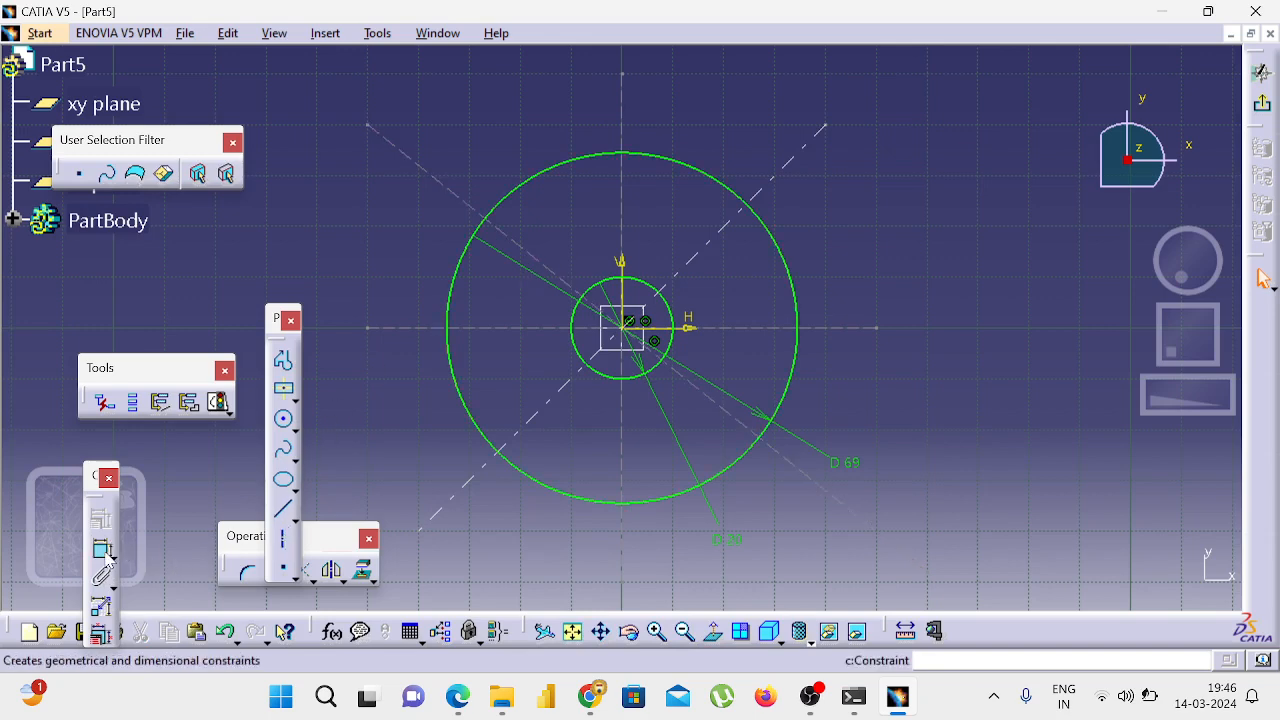
Step: Dimension the angle between the upper-left diagonal axis and the vertical axis and set it to 45°
{"action": "left_click", "coordinate": [101, 548]}
{"action": "left_click", "coordinate": [471, 203]}
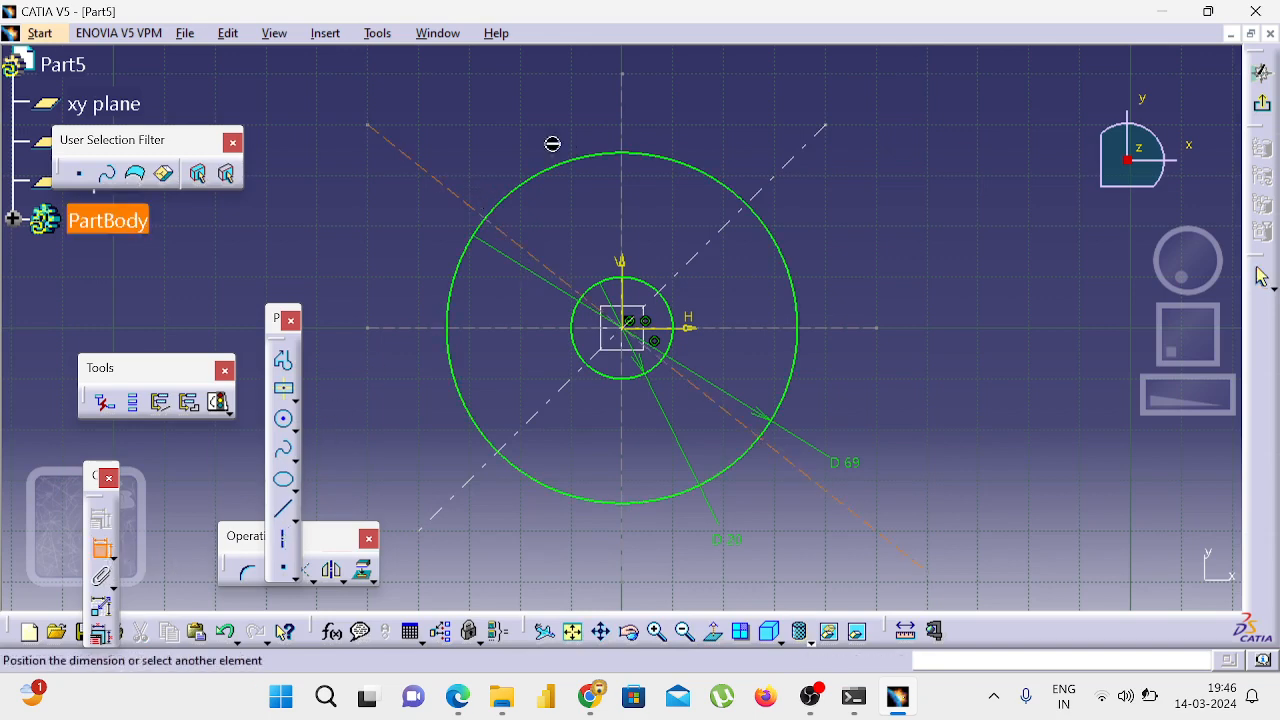
{"action": "left_click", "coordinate": [624, 129]}
{"action": "left_click", "coordinate": [595, 128]}
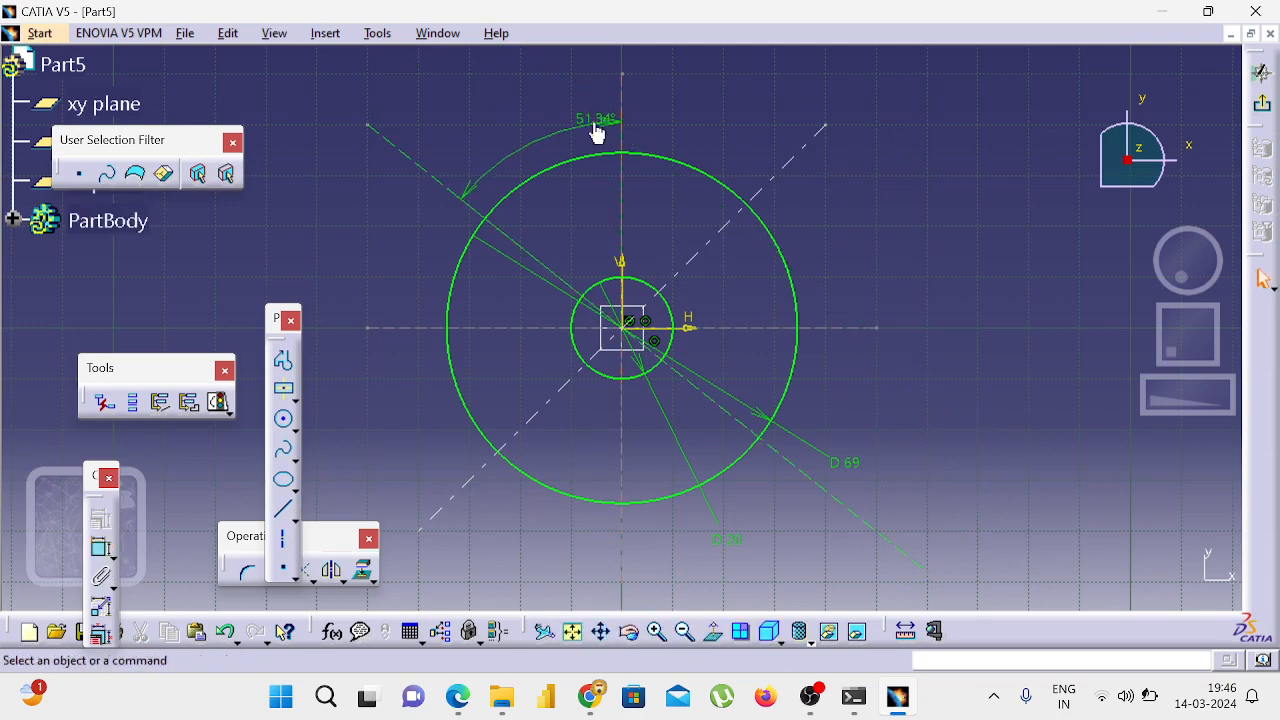
{"action": "double_click", "coordinate": [594, 122]}
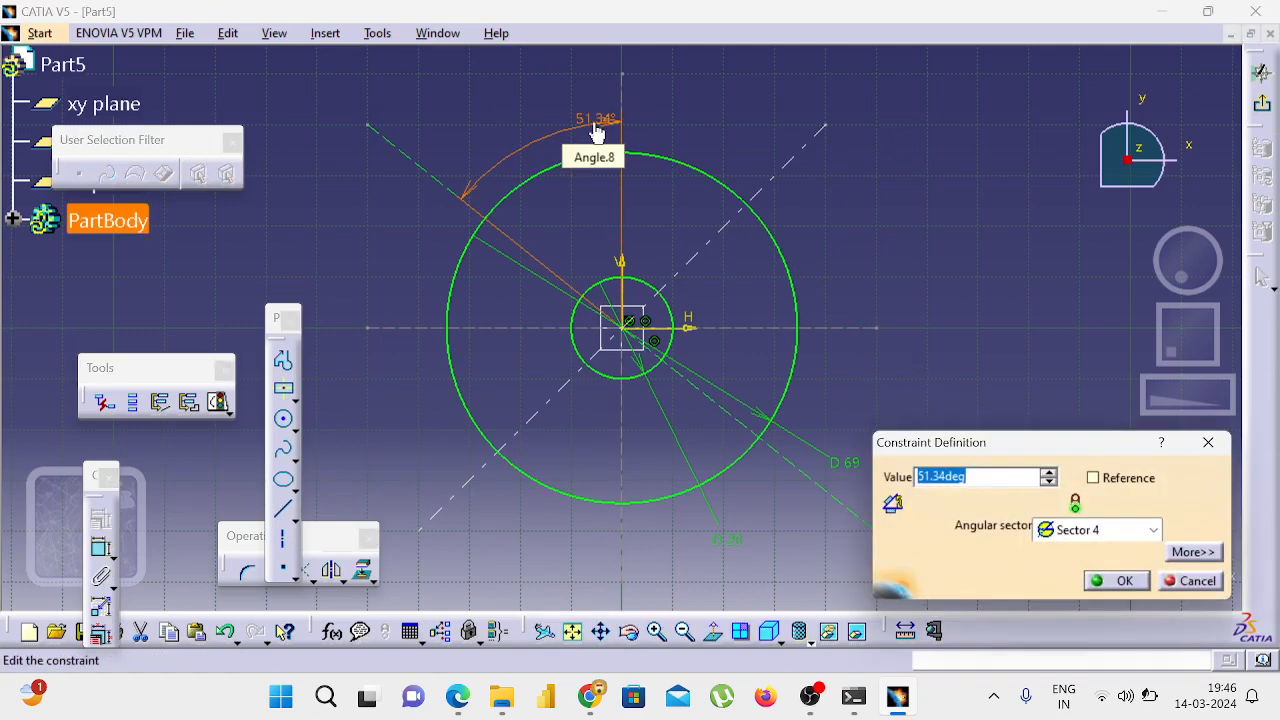
{"action": "type", "text": "45"}
{"action": "key", "text": "Return"}
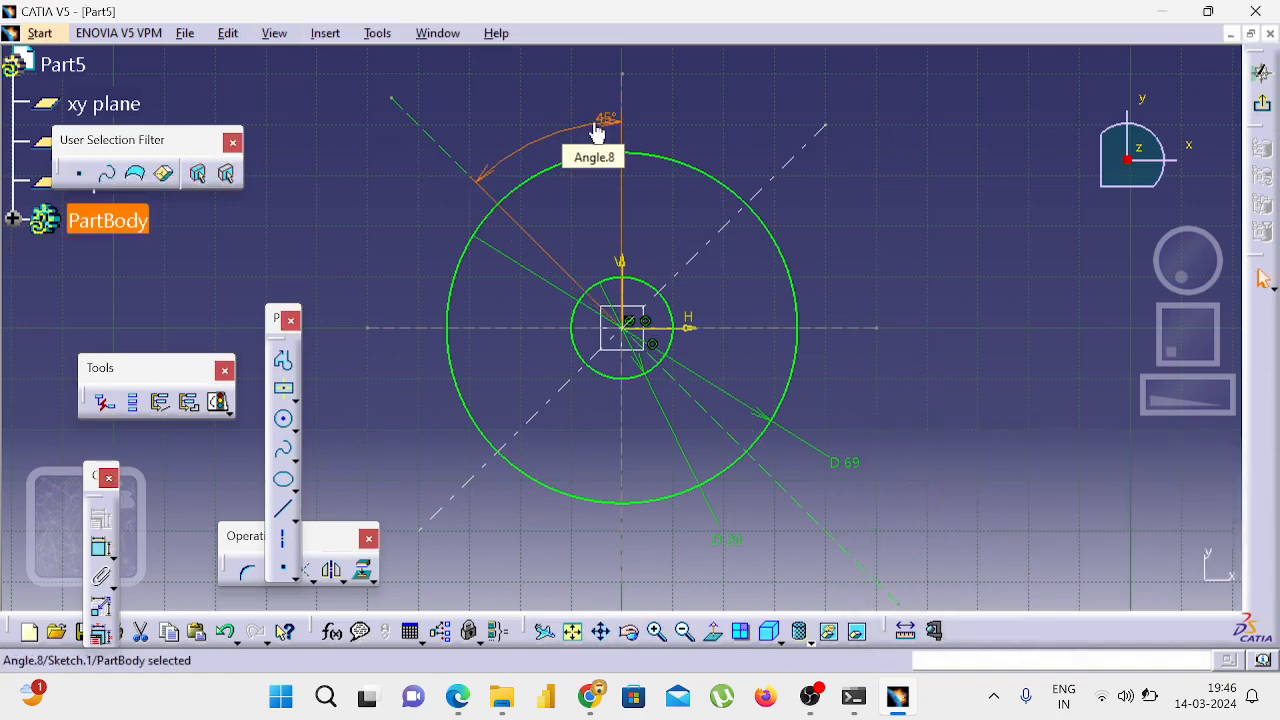
{"action": "left_click", "coordinate": [743, 109]}
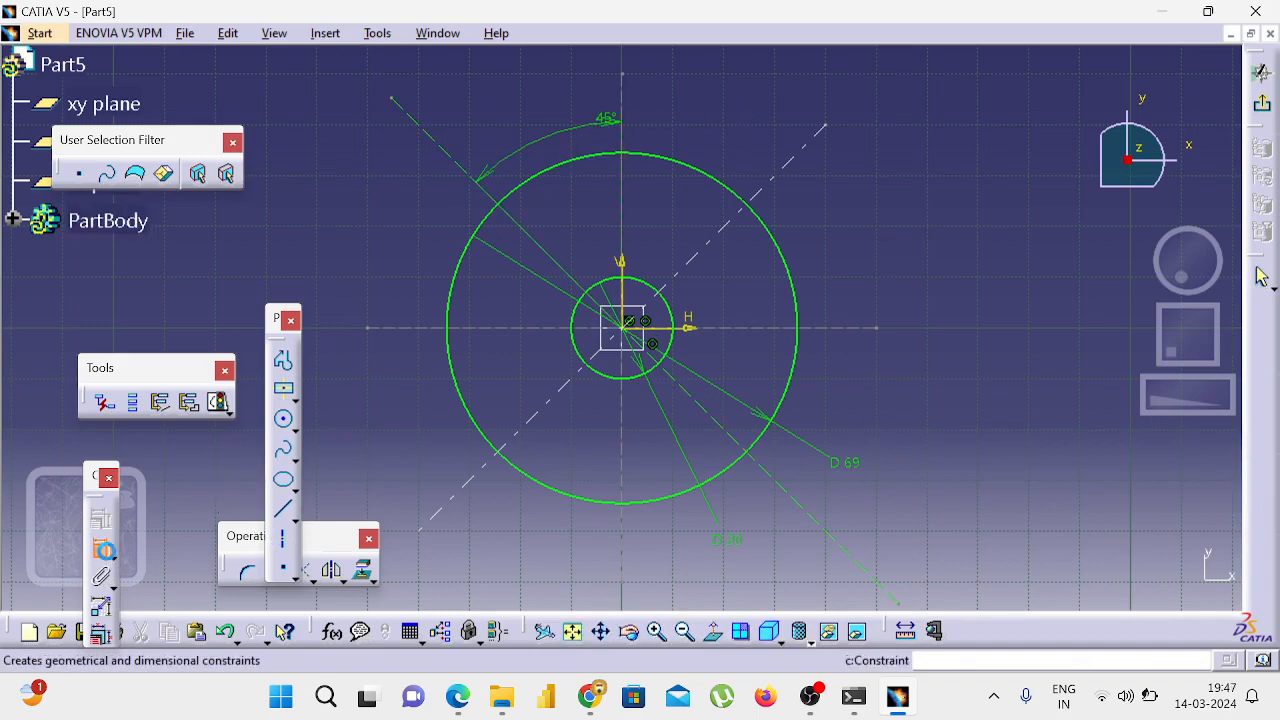
{"action": "left_click", "coordinate": [101, 548]}
{"action": "left_click", "coordinate": [622, 214]}
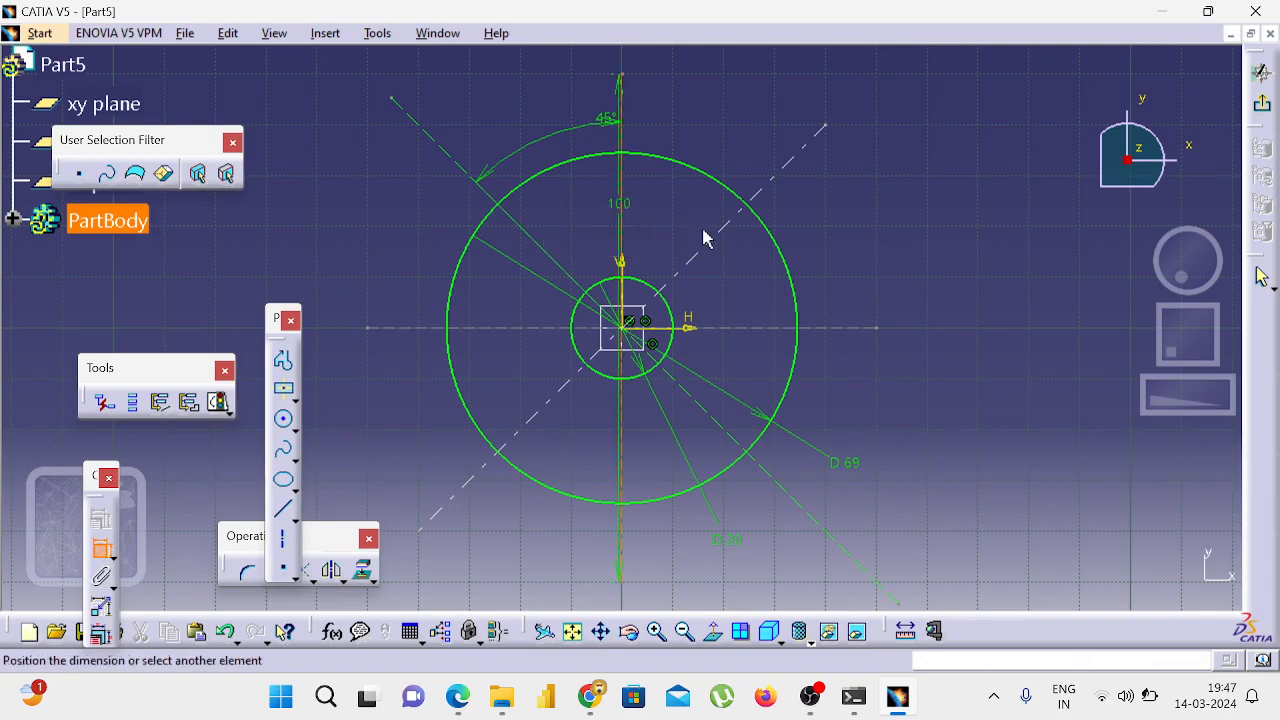
{"action": "left_click", "coordinate": [710, 245]}
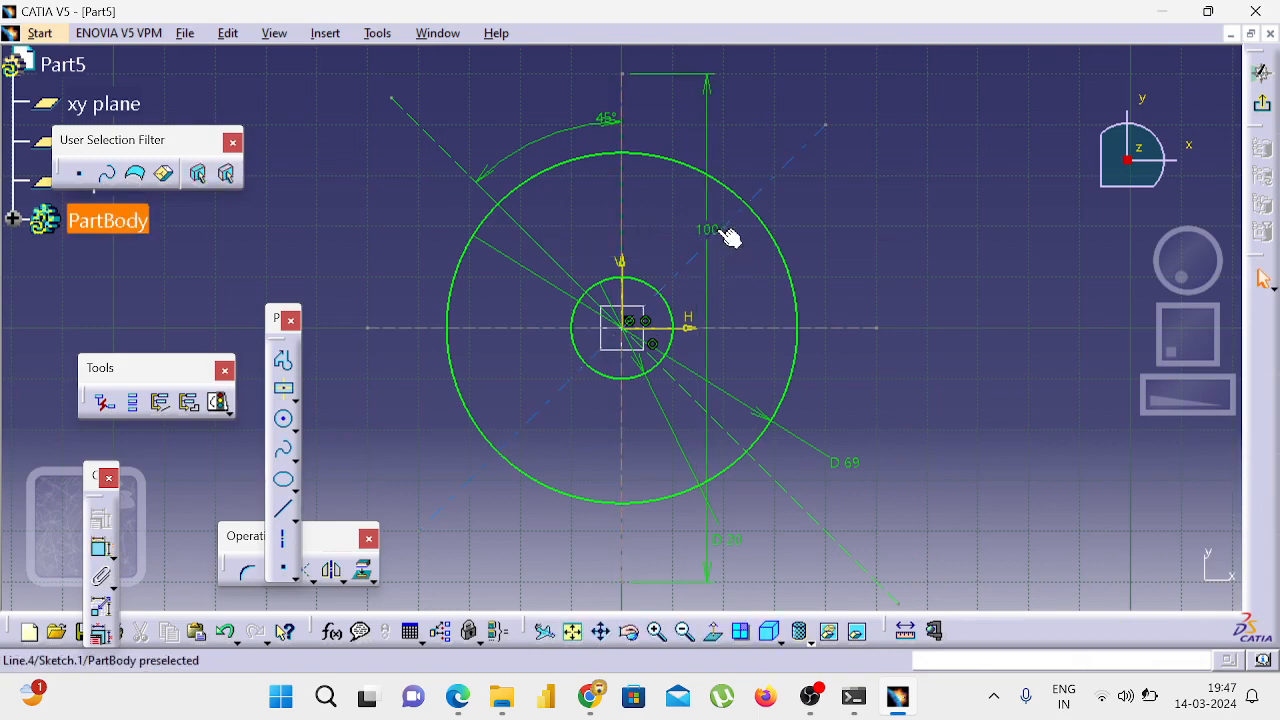
{"action": "double_click", "coordinate": [707, 216]}
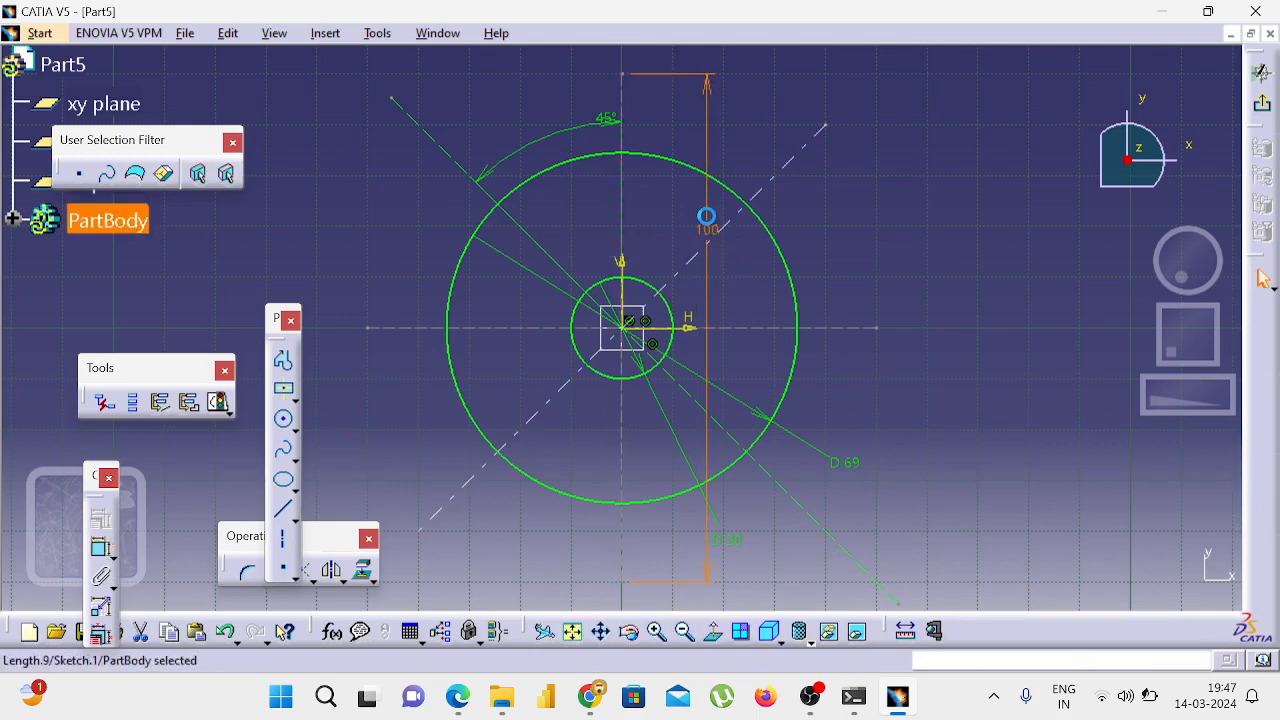
{"action": "key", "text": "Delete"}
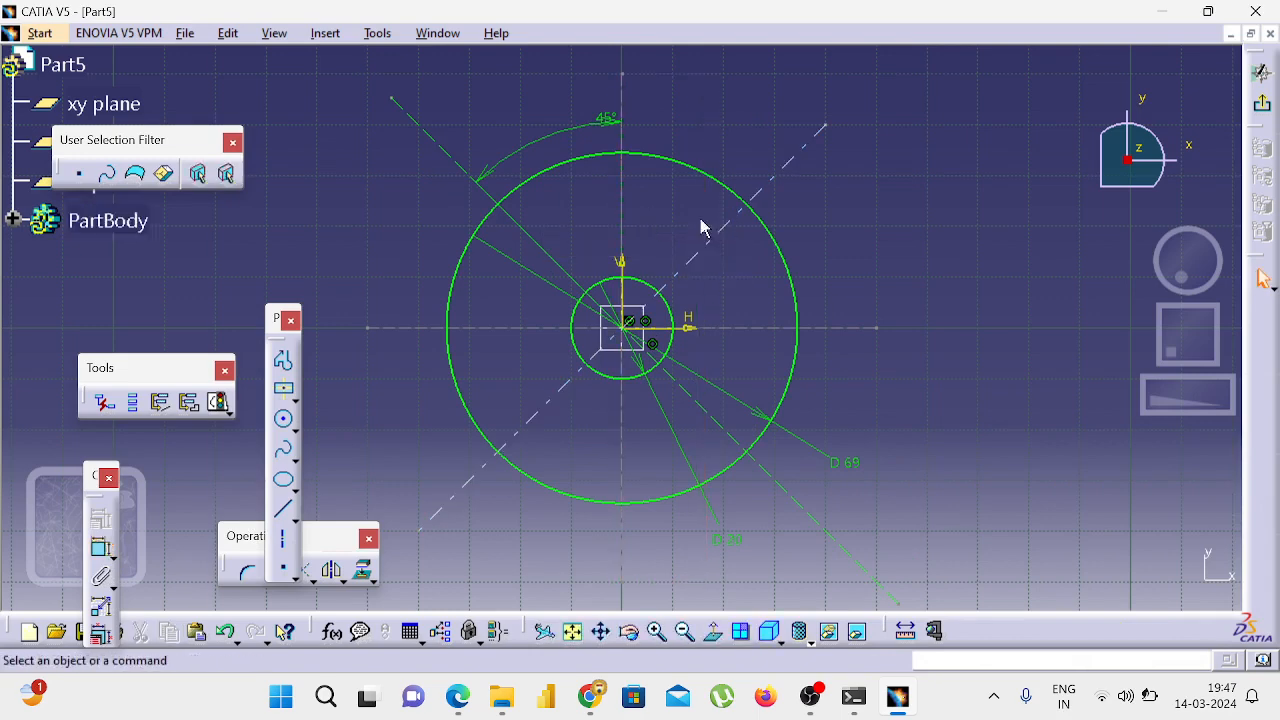
Step: Dimension the angle between the upper-right diagonal axis and the vertical axis
{"action": "left_click", "coordinate": [102, 552]}
{"action": "left_click", "coordinate": [708, 243]}
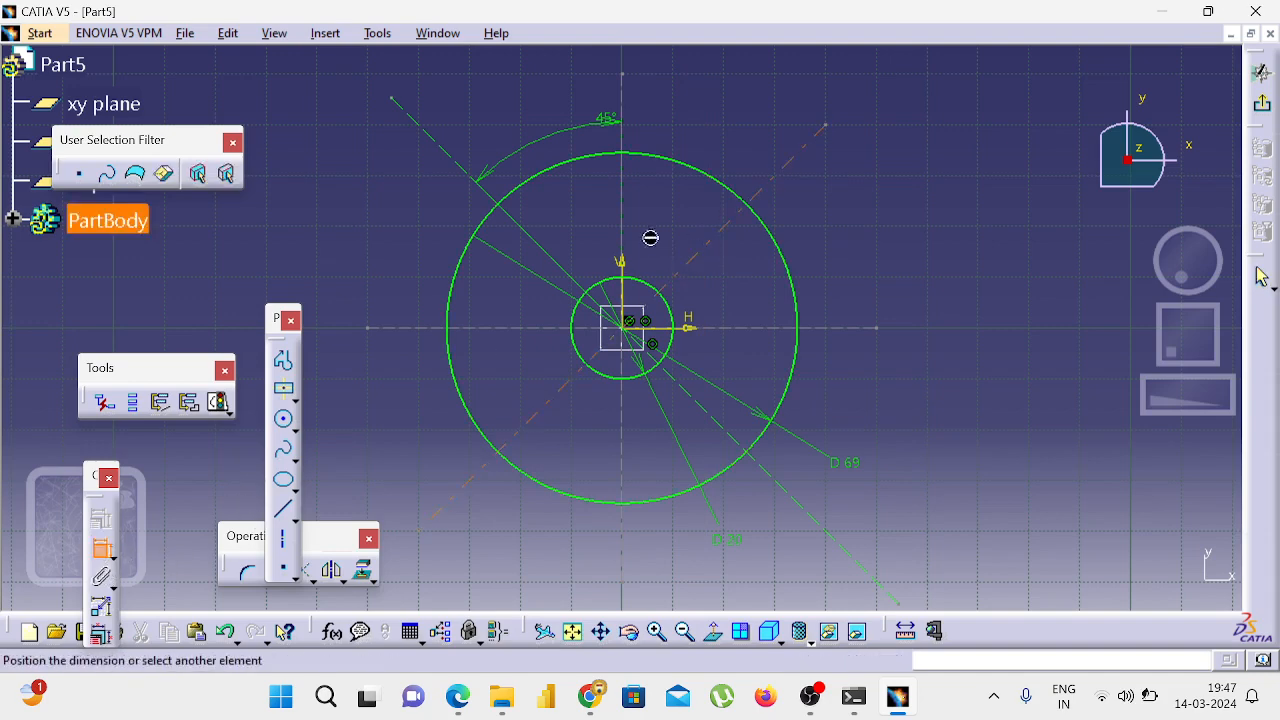
{"action": "left_click", "coordinate": [638, 234]}
{"action": "left_click", "coordinate": [648, 194]}
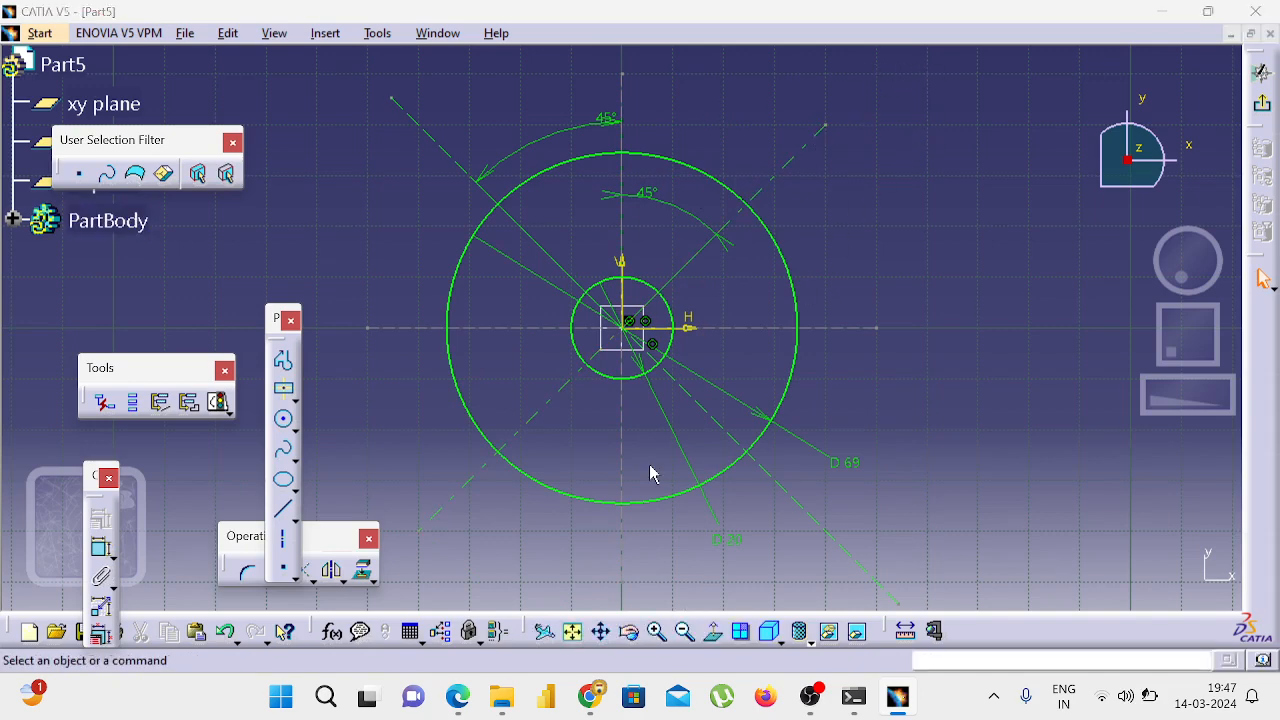
Step: Recheck the hole sizes in the flange drawing and sketch a circle about 14 mm in diameter where the upper-right diagonal axis crosses the 69 mm circle
{"action": "key", "text": "alt+Tab"}
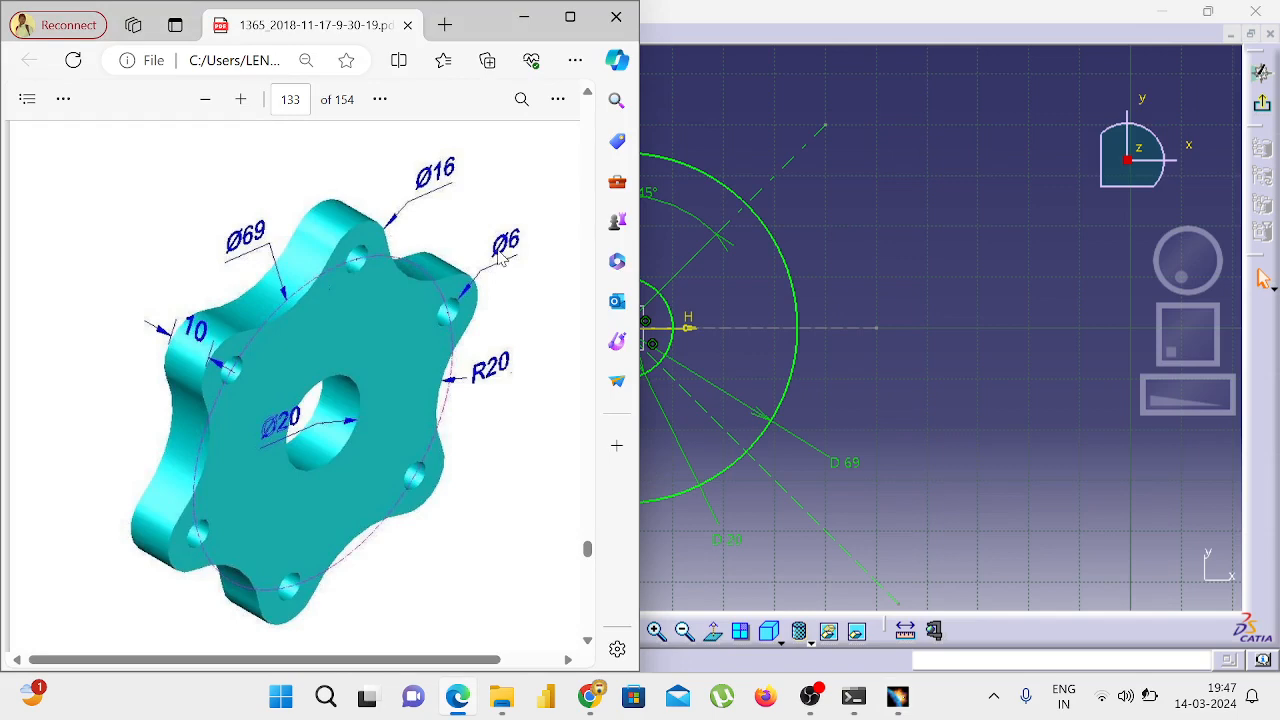
{"action": "key", "text": "alt+Tab"}
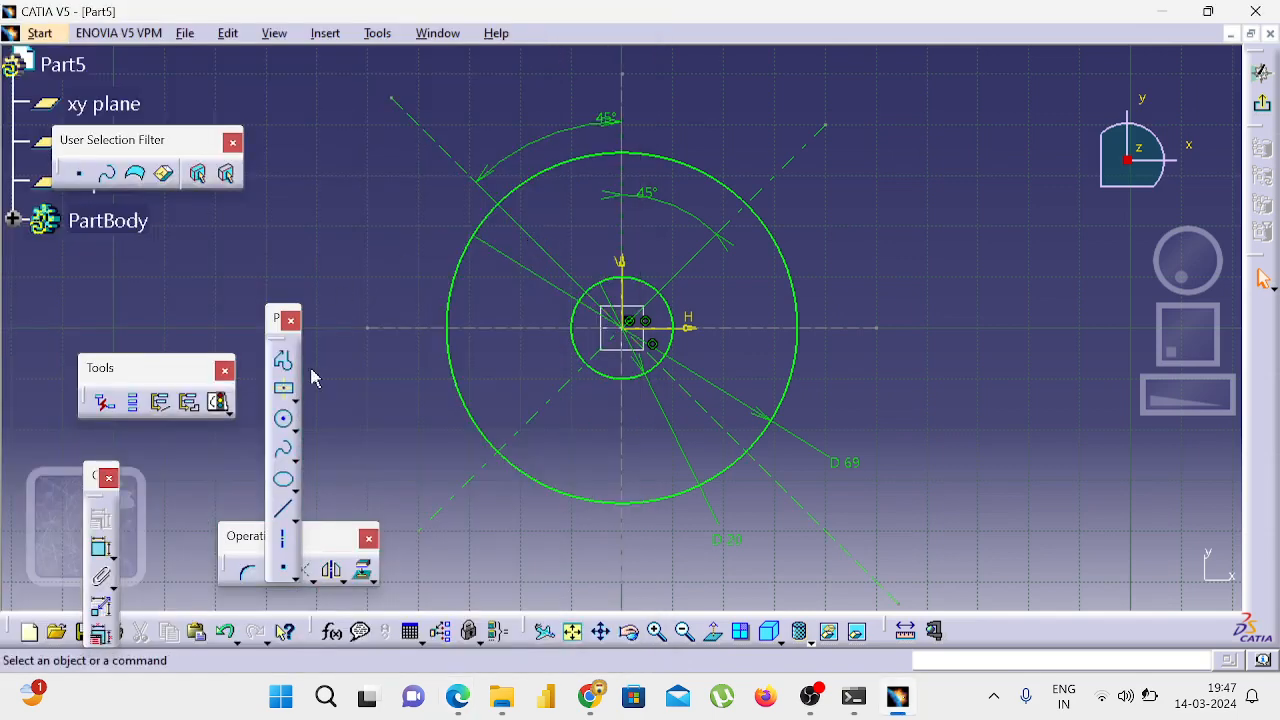
{"action": "left_click", "coordinate": [286, 421]}
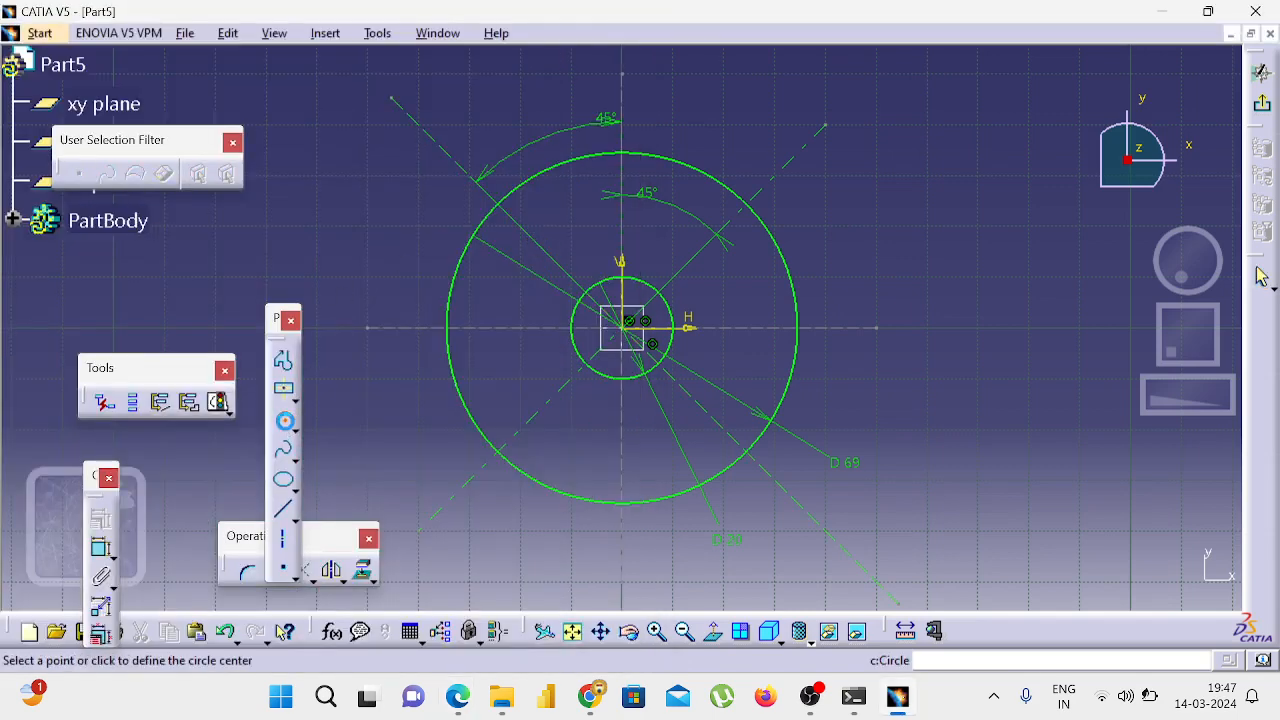
{"action": "left_click", "coordinate": [748, 200]}
{"action": "left_click", "coordinate": [783, 204]}
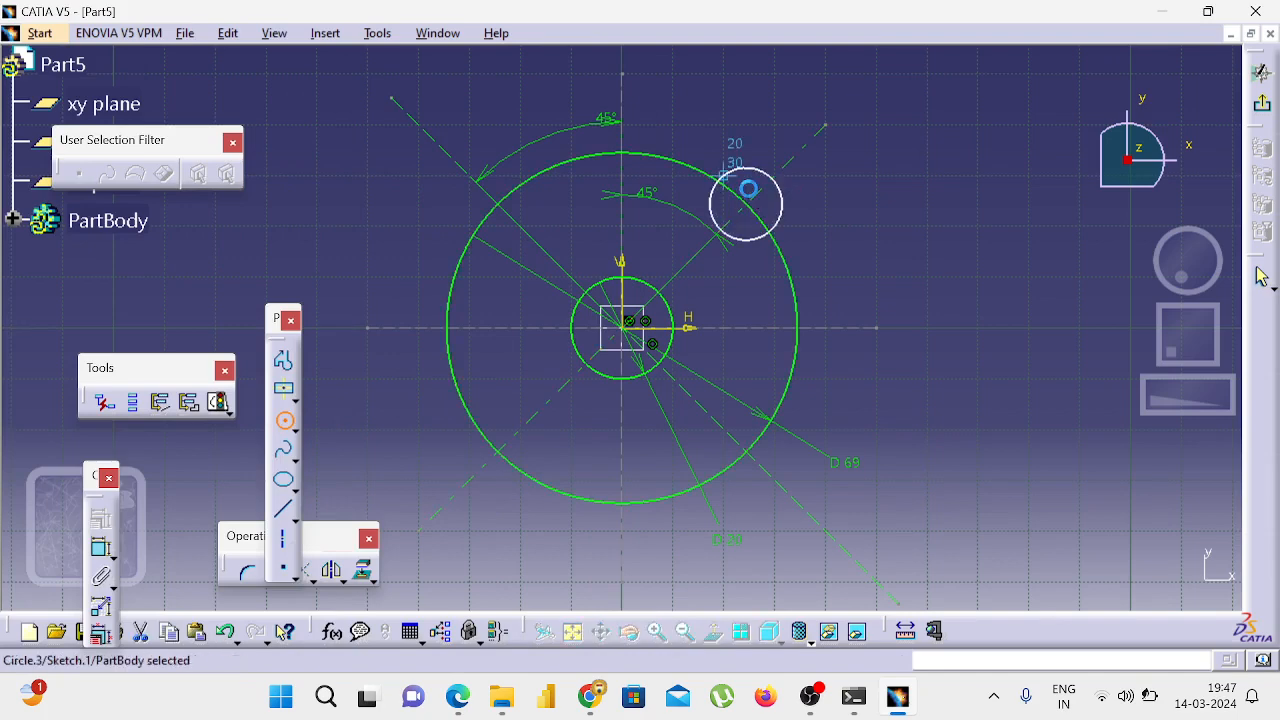
Step: Dimension the new circle on the upper-right diagonal axis and set its diameter to 6 mm
{"action": "left_click", "coordinate": [106, 552]}
{"action": "left_click", "coordinate": [878, 263]}
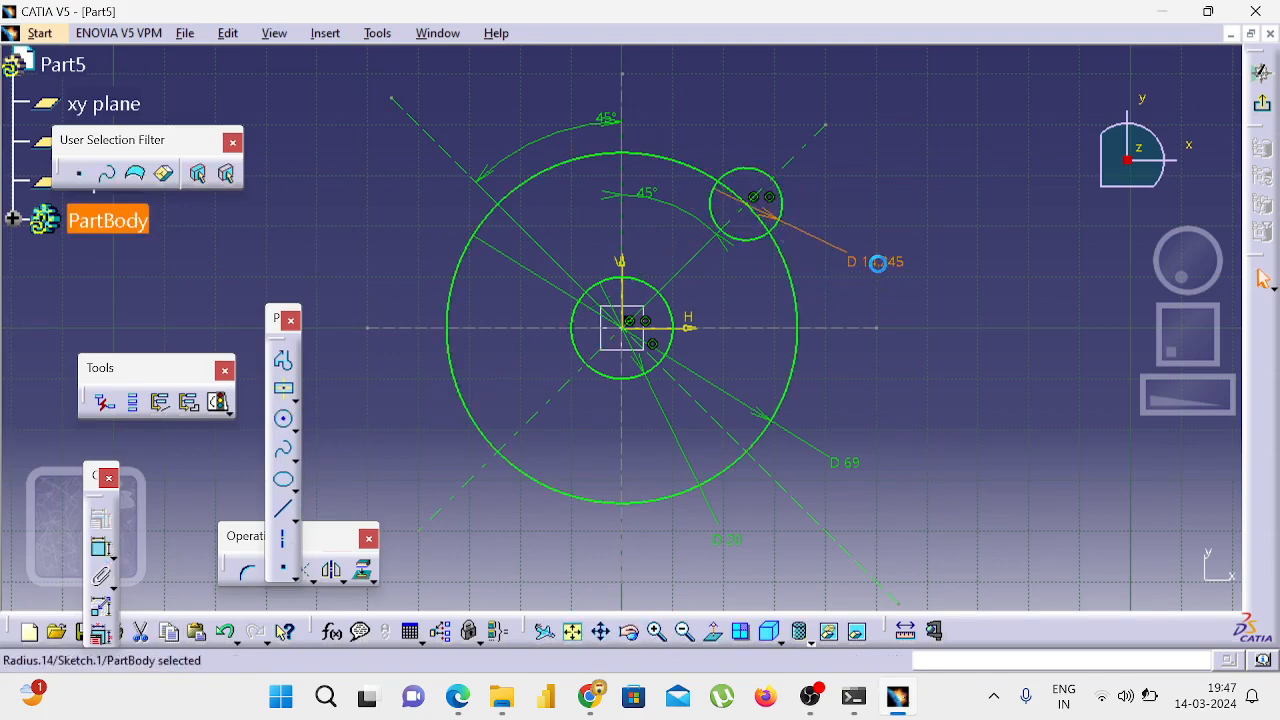
{"action": "double_click", "coordinate": [878, 263]}
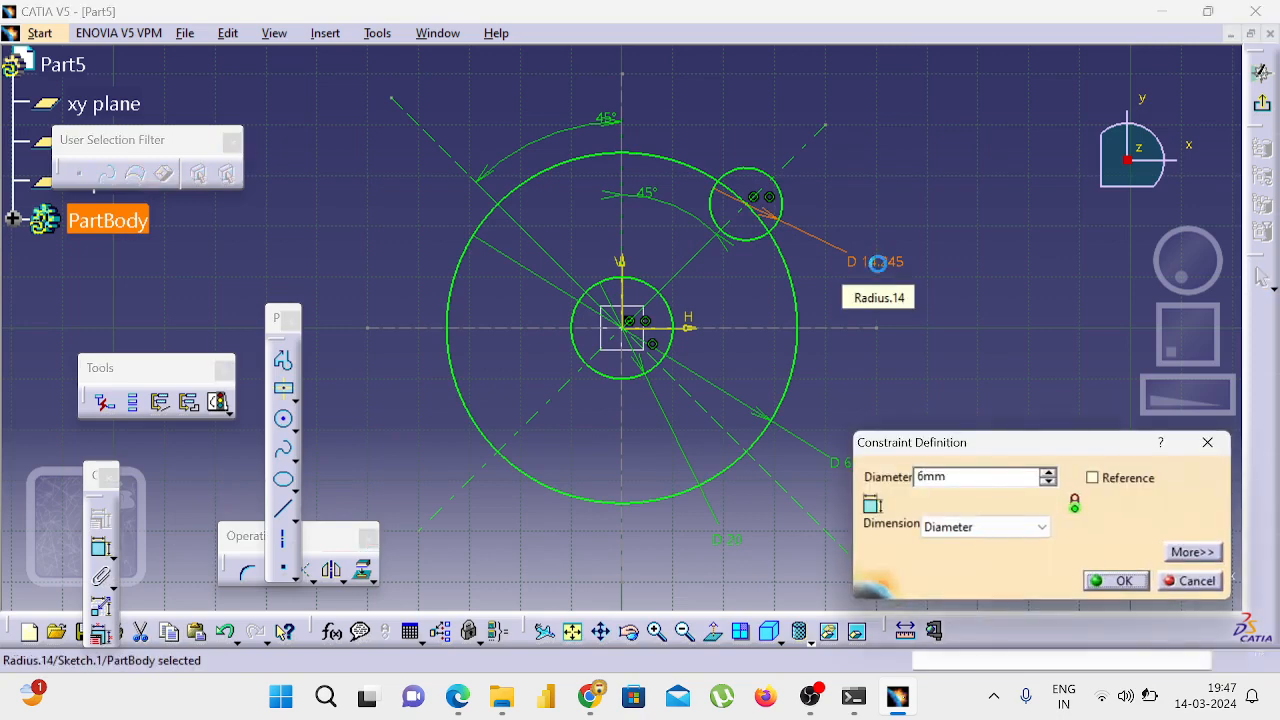
{"action": "key", "text": "Return"}
{"action": "left_click", "coordinate": [954, 223]}
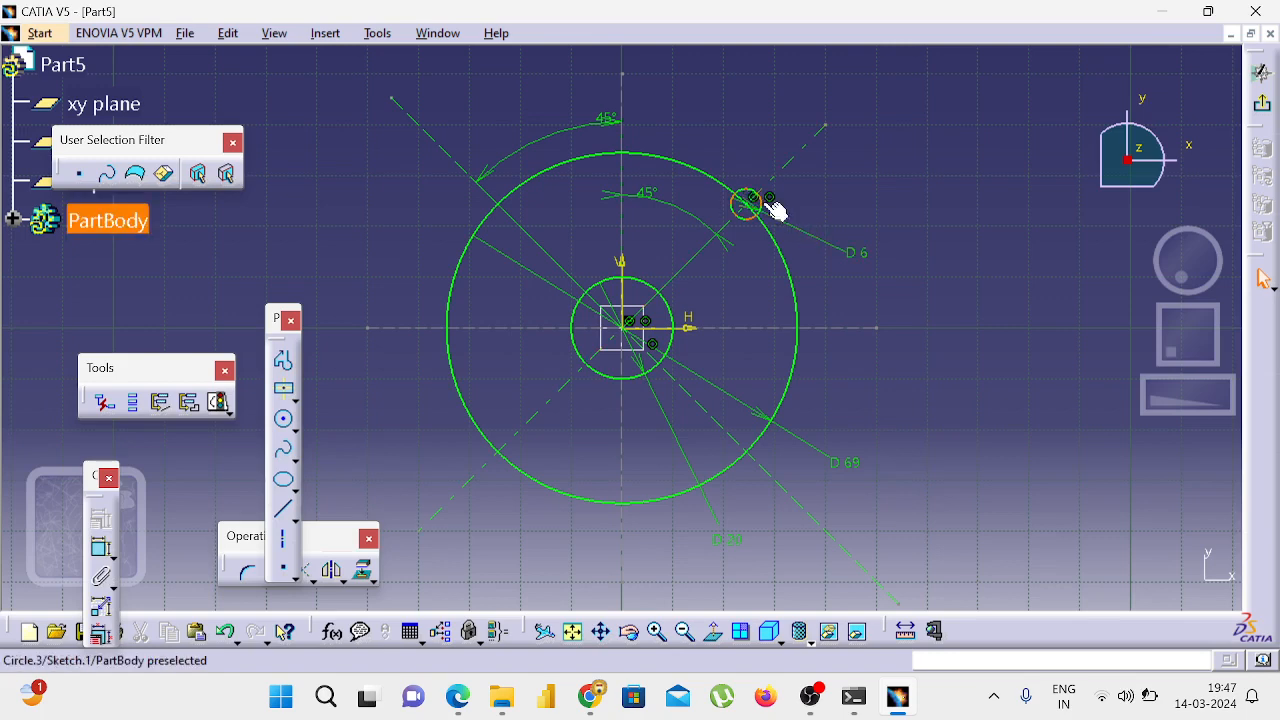
Step: Mirror the 6 mm circle about the upper-left to lower-right diagonal axis
{"action": "left_click", "coordinate": [772, 205]}
{"action": "left_click", "coordinate": [333, 568]}
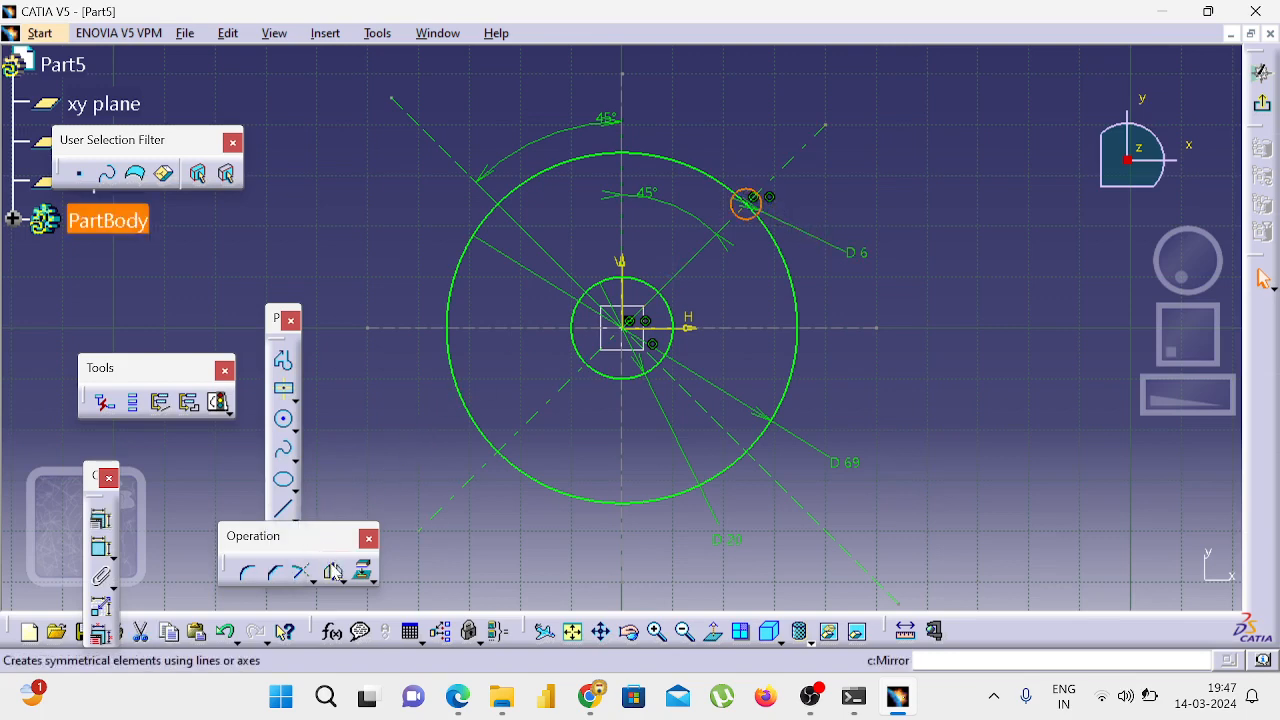
{"action": "left_click", "coordinate": [697, 398]}
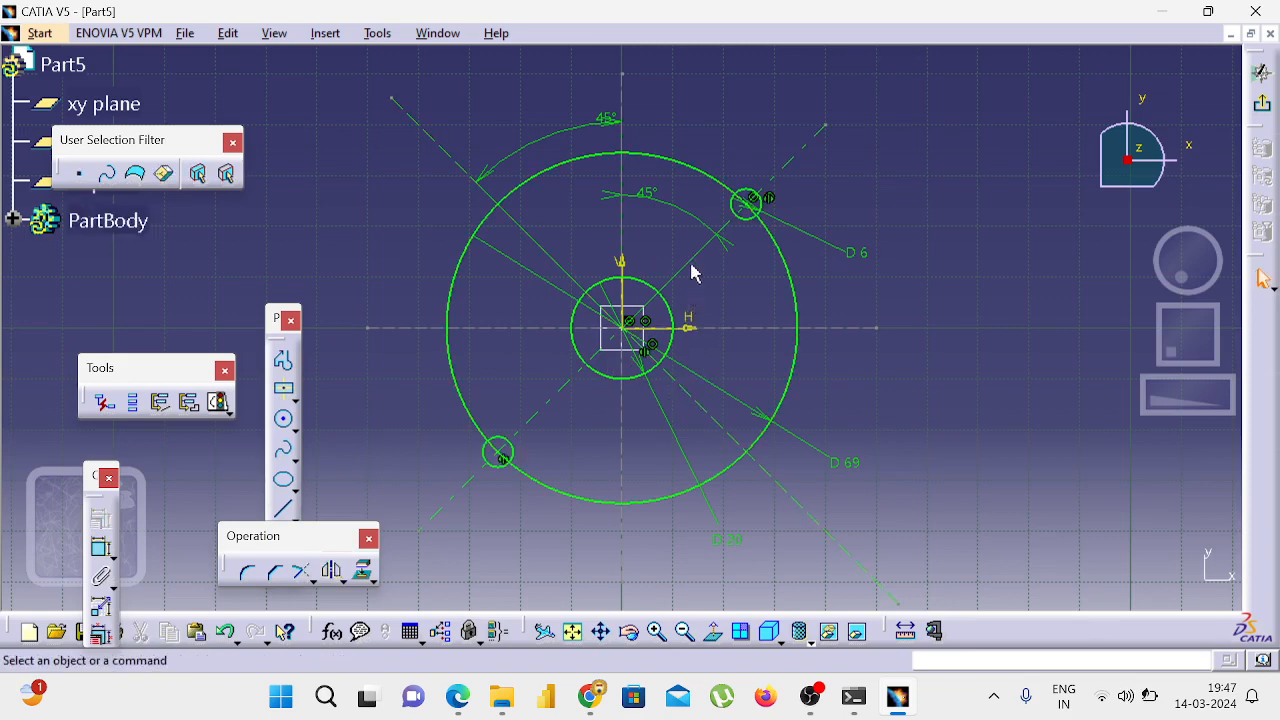
Step: Mirror the upper-right 6 mm circle about the vertical axis
{"action": "left_click", "coordinate": [748, 206]}
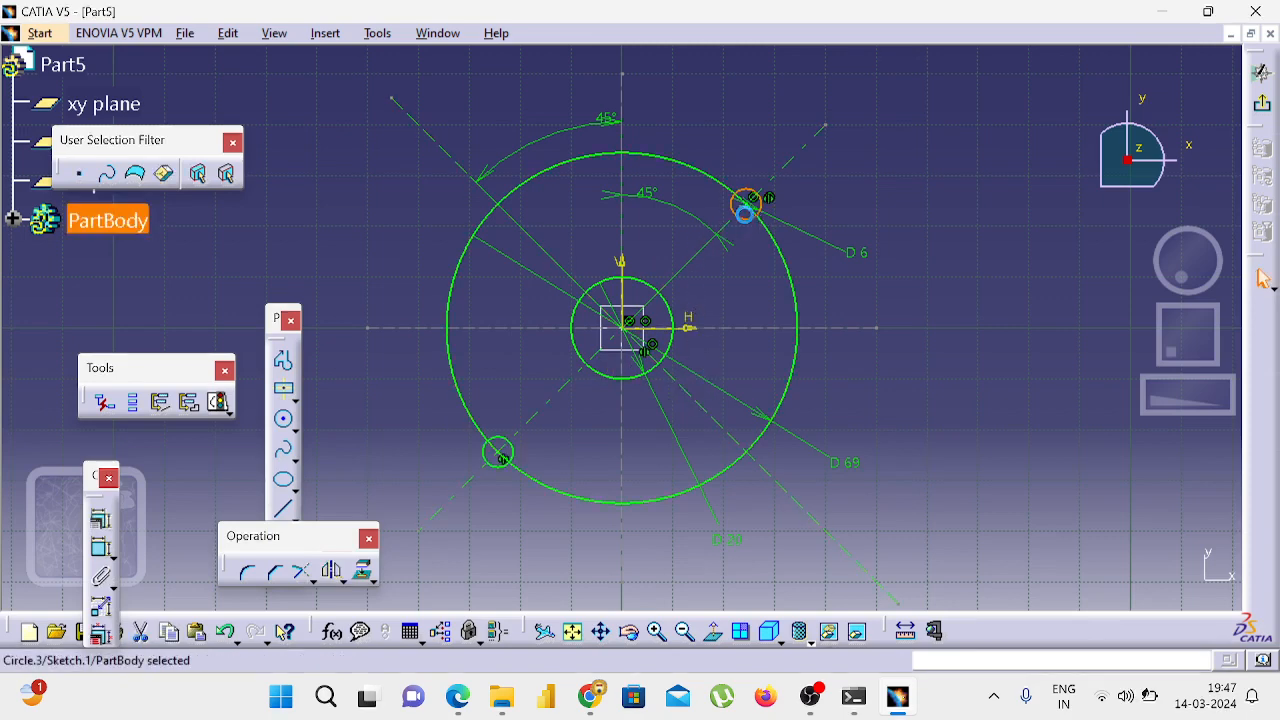
{"action": "left_click", "coordinate": [331, 570]}
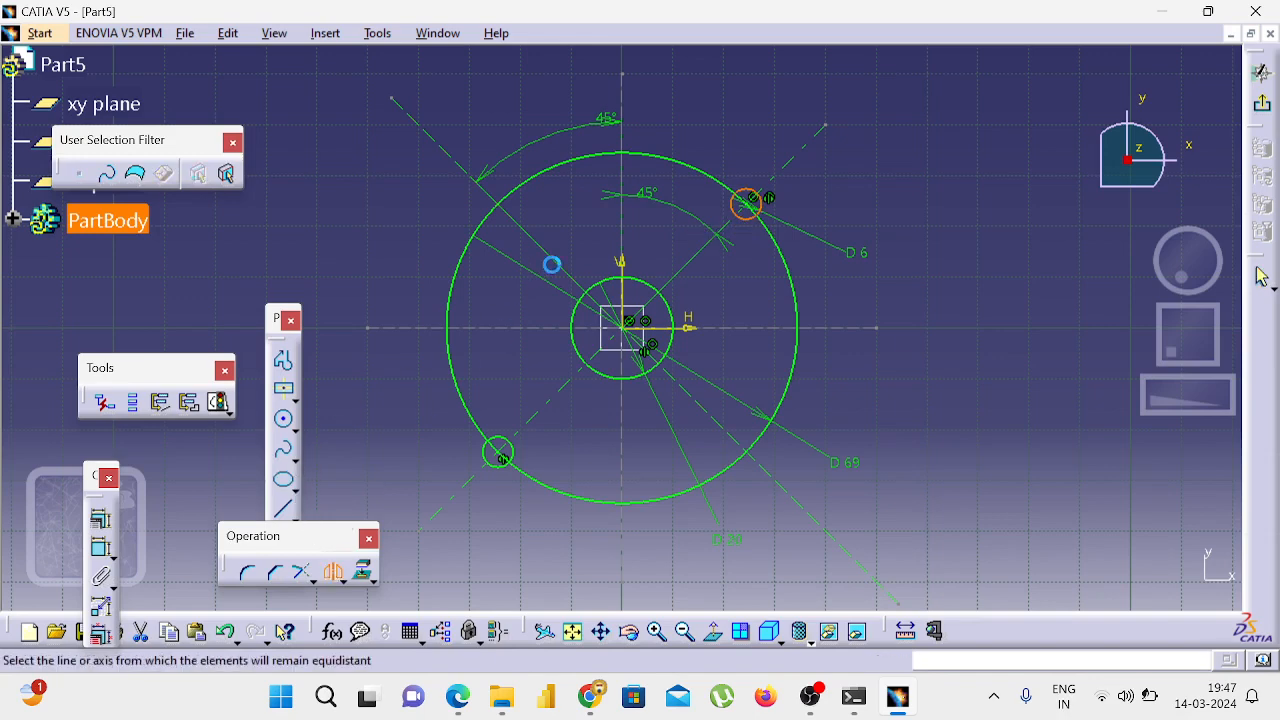
{"action": "left_click", "coordinate": [632, 237]}
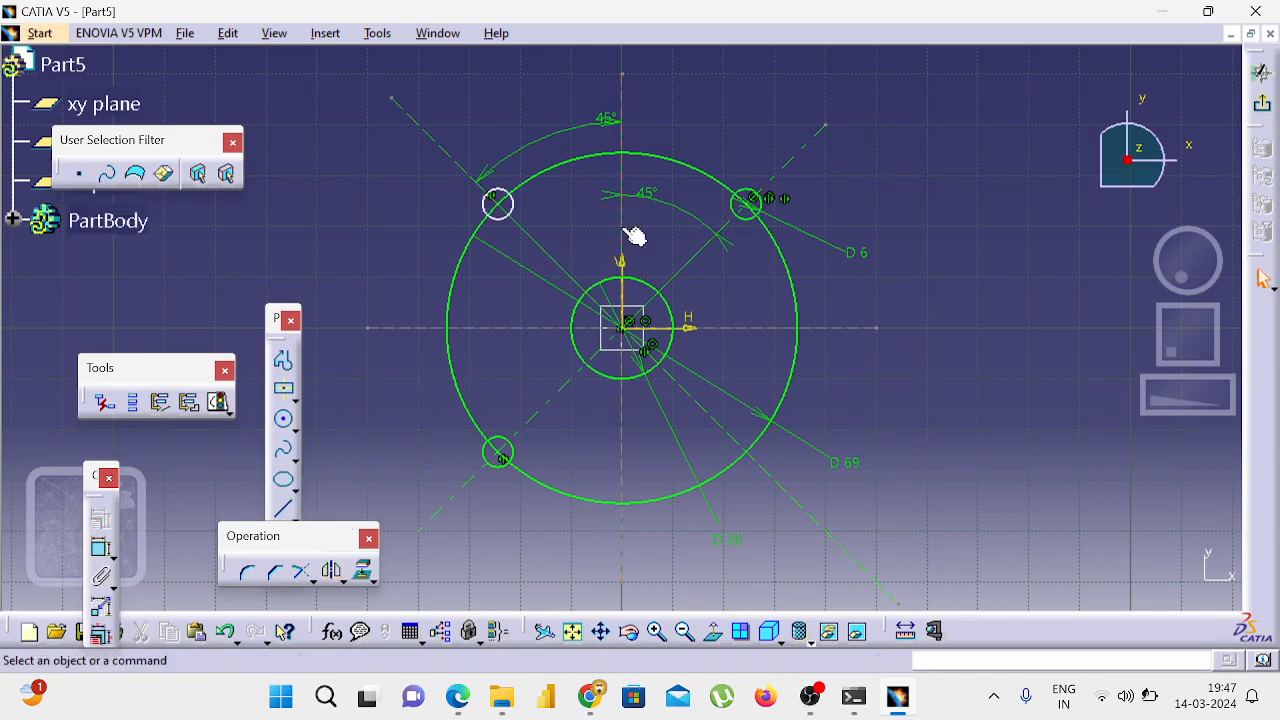
Step: Mirror the upper-left hole circle about the lower-left to upper-right diagonal axis to place one at the lower-right crossing
{"action": "left_click", "coordinate": [518, 210]}
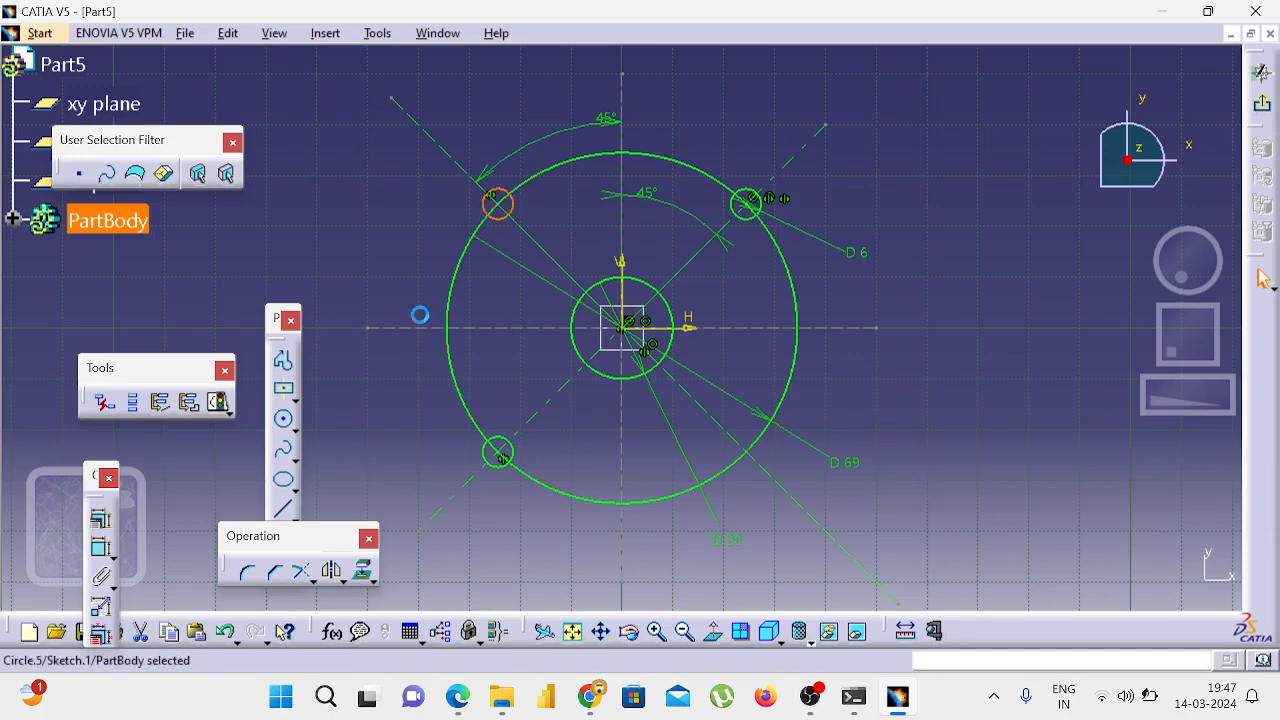
{"action": "left_click", "coordinate": [331, 570]}
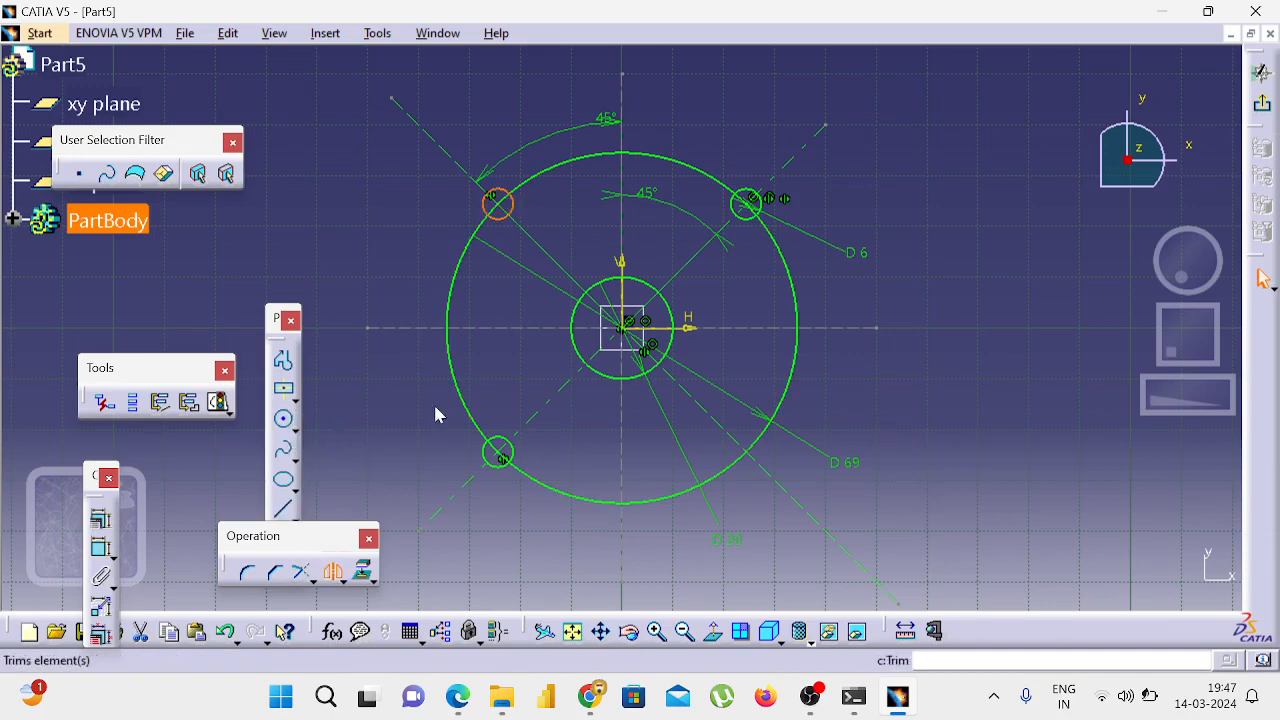
{"action": "left_click", "coordinate": [505, 330]}
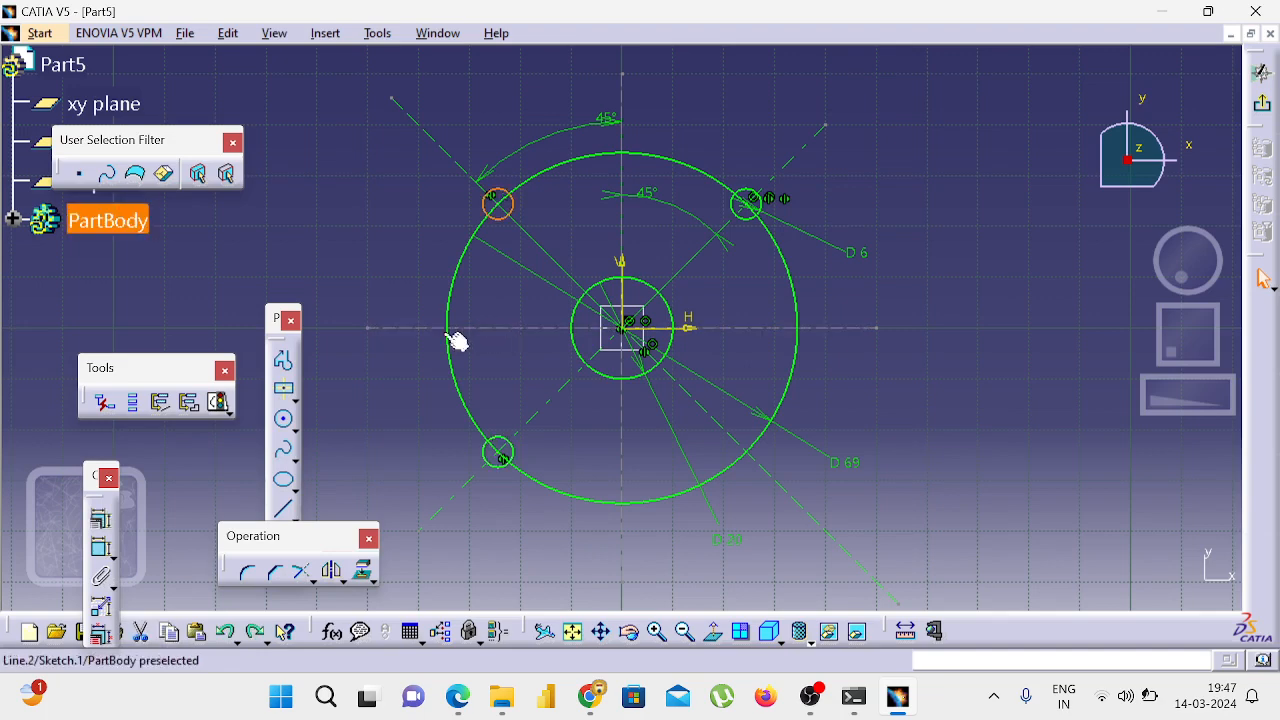
{"action": "left_click", "coordinate": [285, 421]}
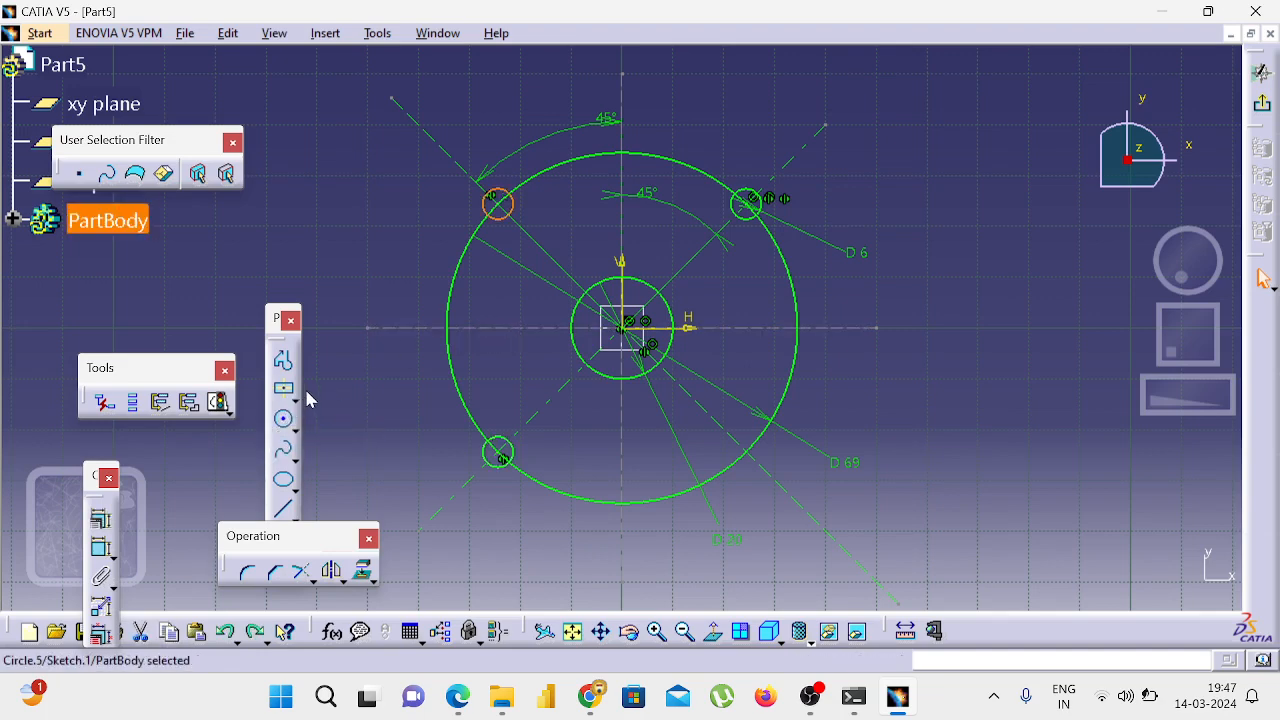
{"action": "left_click", "coordinate": [331, 571]}
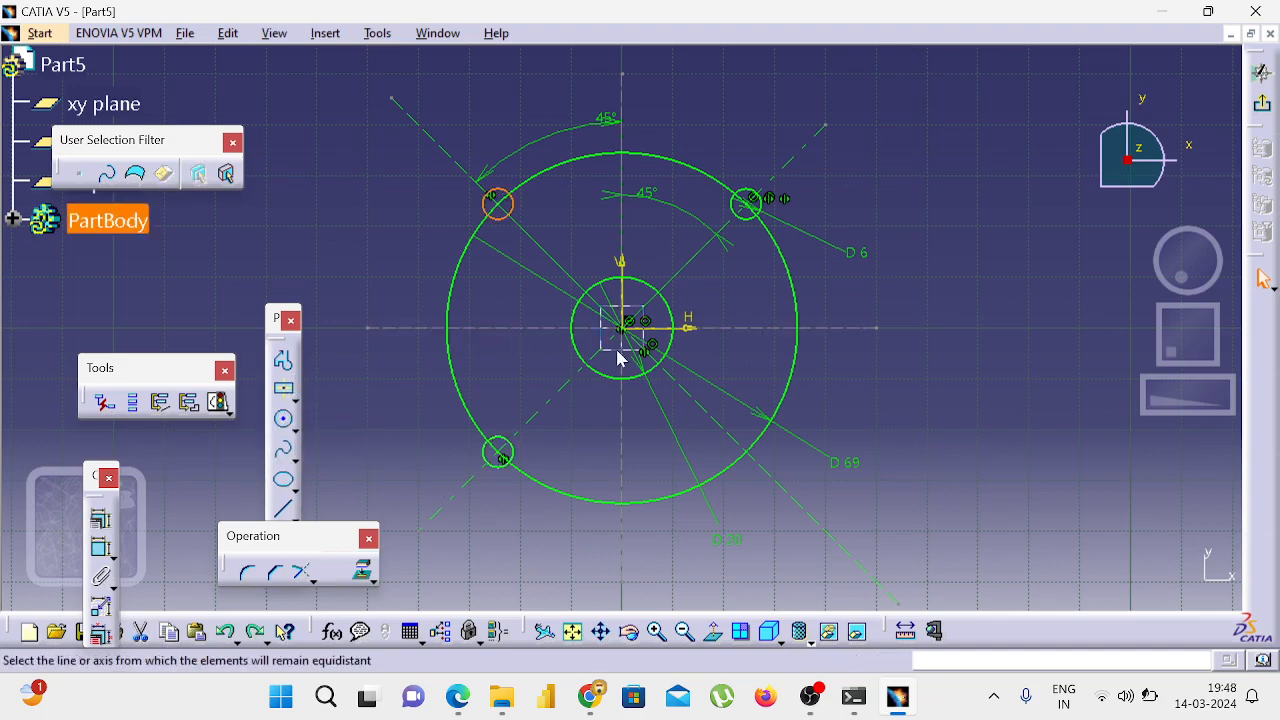
{"action": "left_click", "coordinate": [679, 287]}
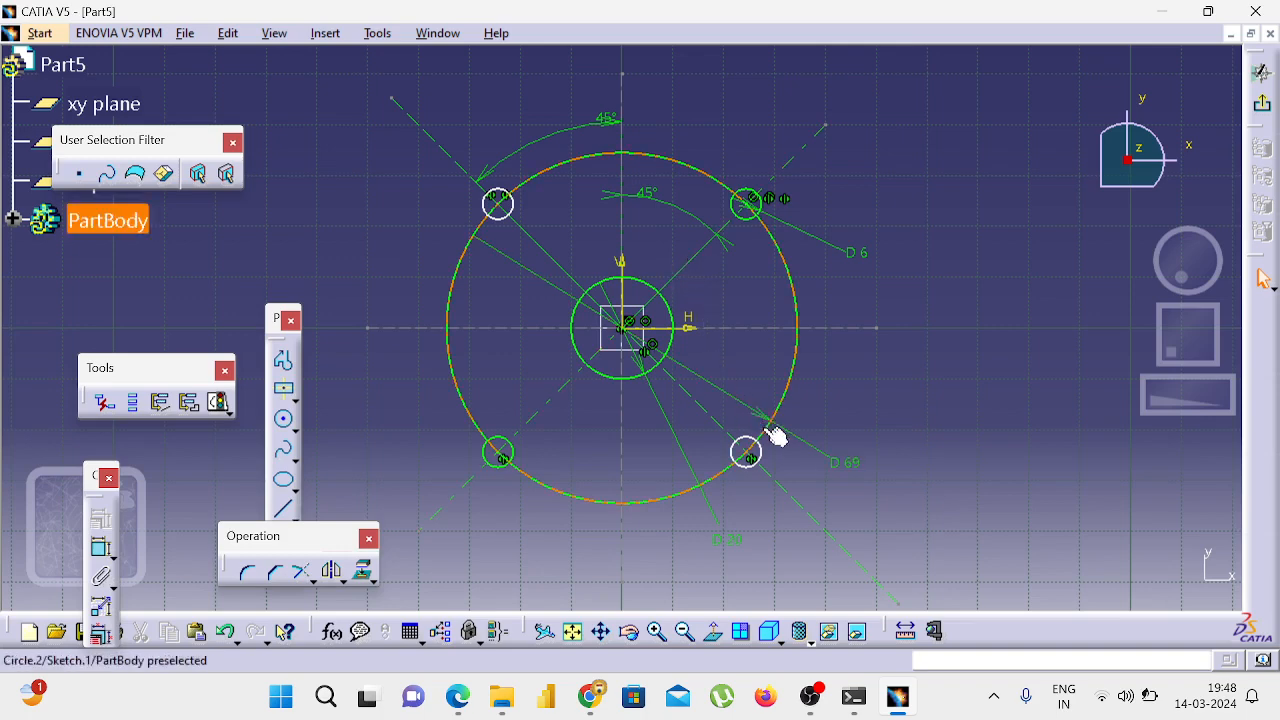
Step: Sketch a circle about 9 mm in diameter where the horizontal axis crosses the 69 mm circle on the right, and set its diameter to 6 mm
{"action": "left_click", "coordinate": [286, 422]}
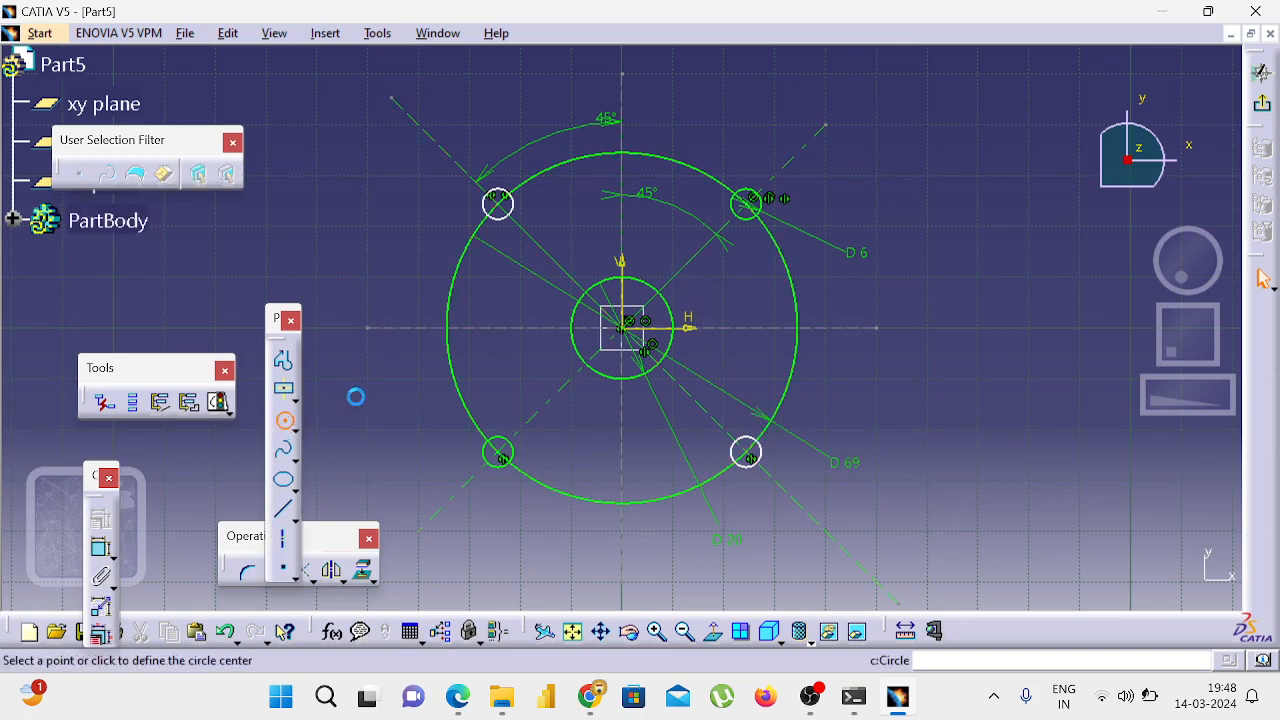
{"action": "left_click", "coordinate": [797, 327]}
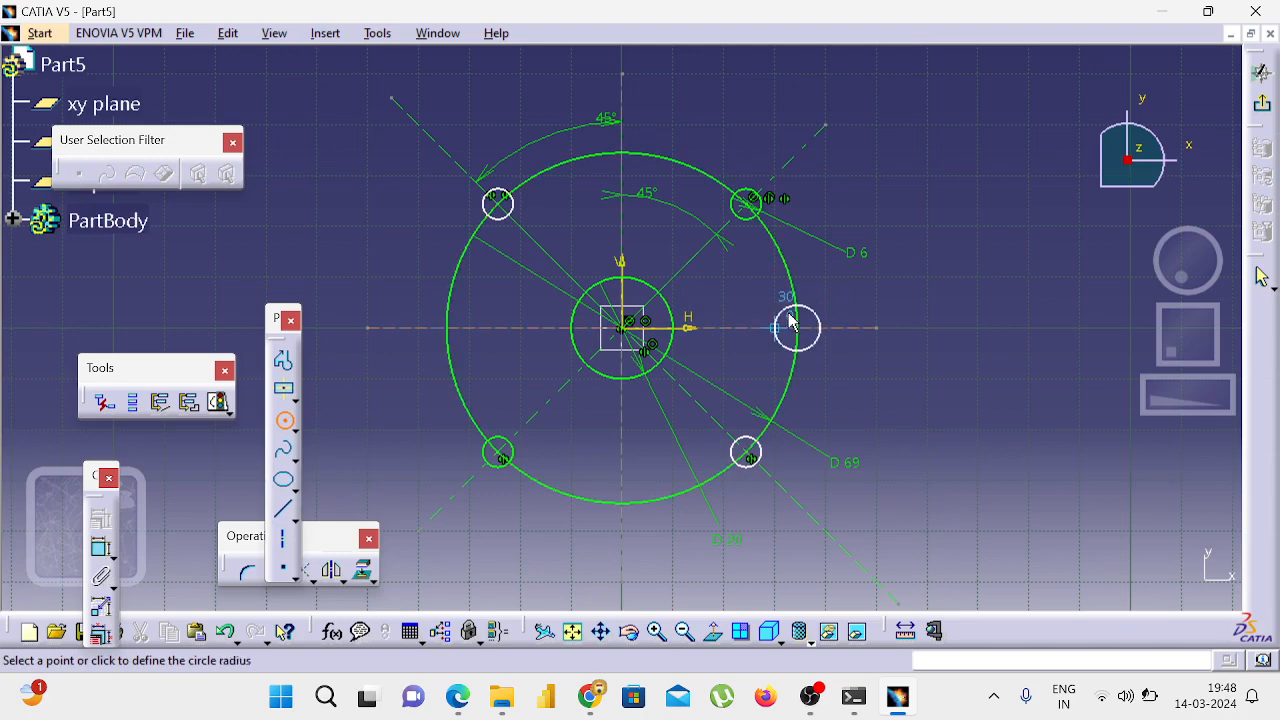
{"action": "left_click", "coordinate": [820, 327]}
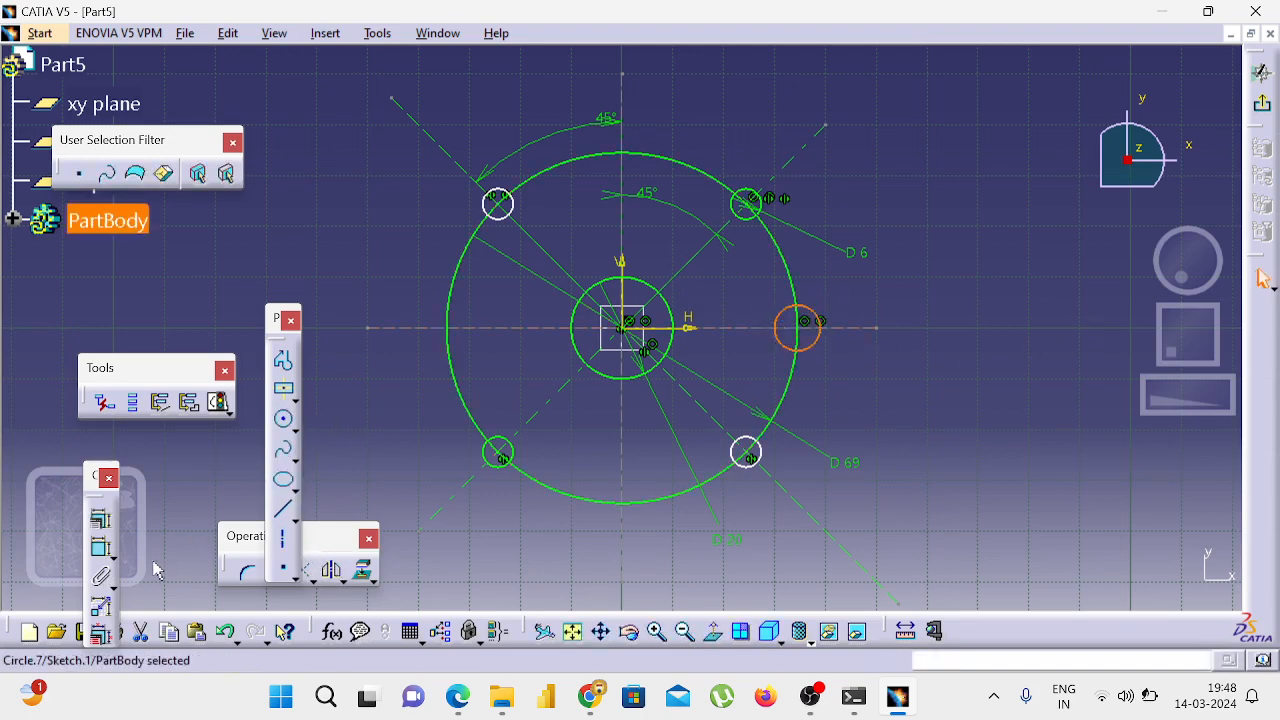
{"action": "left_click", "coordinate": [106, 548]}
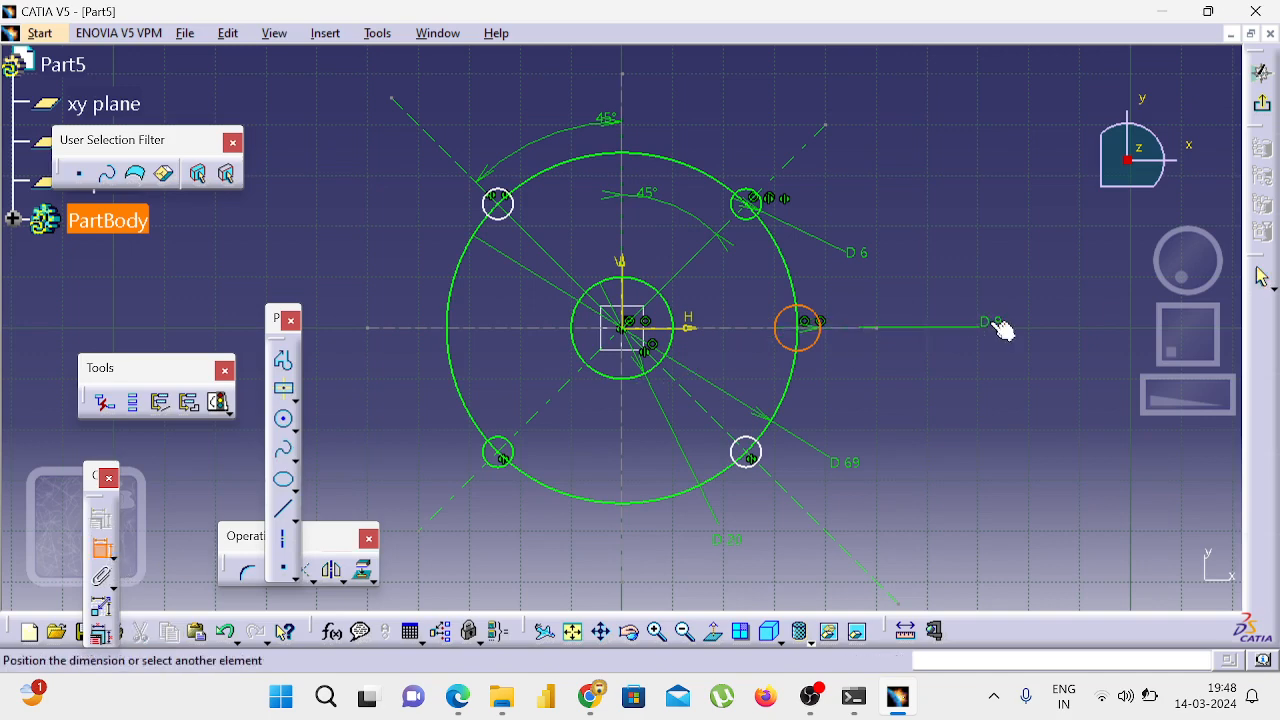
{"action": "left_click", "coordinate": [990, 327]}
{"action": "double_click", "coordinate": [990, 322]}
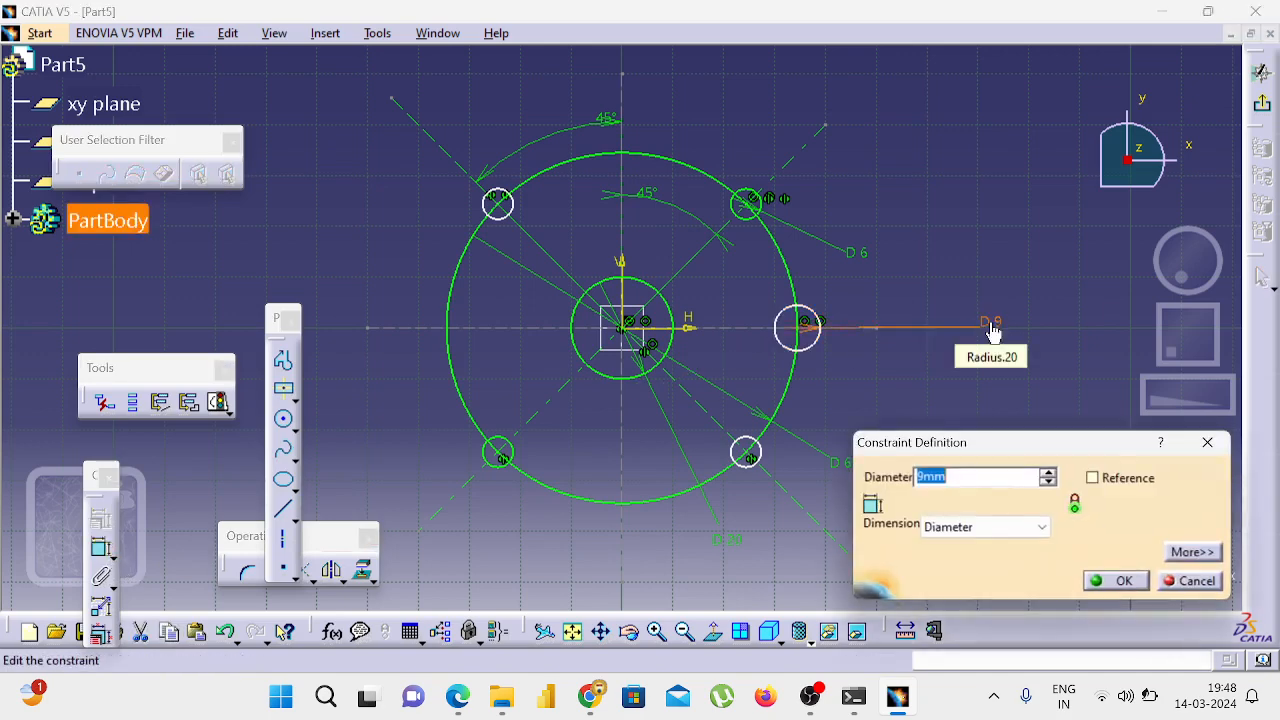
{"action": "key", "text": "Return"}
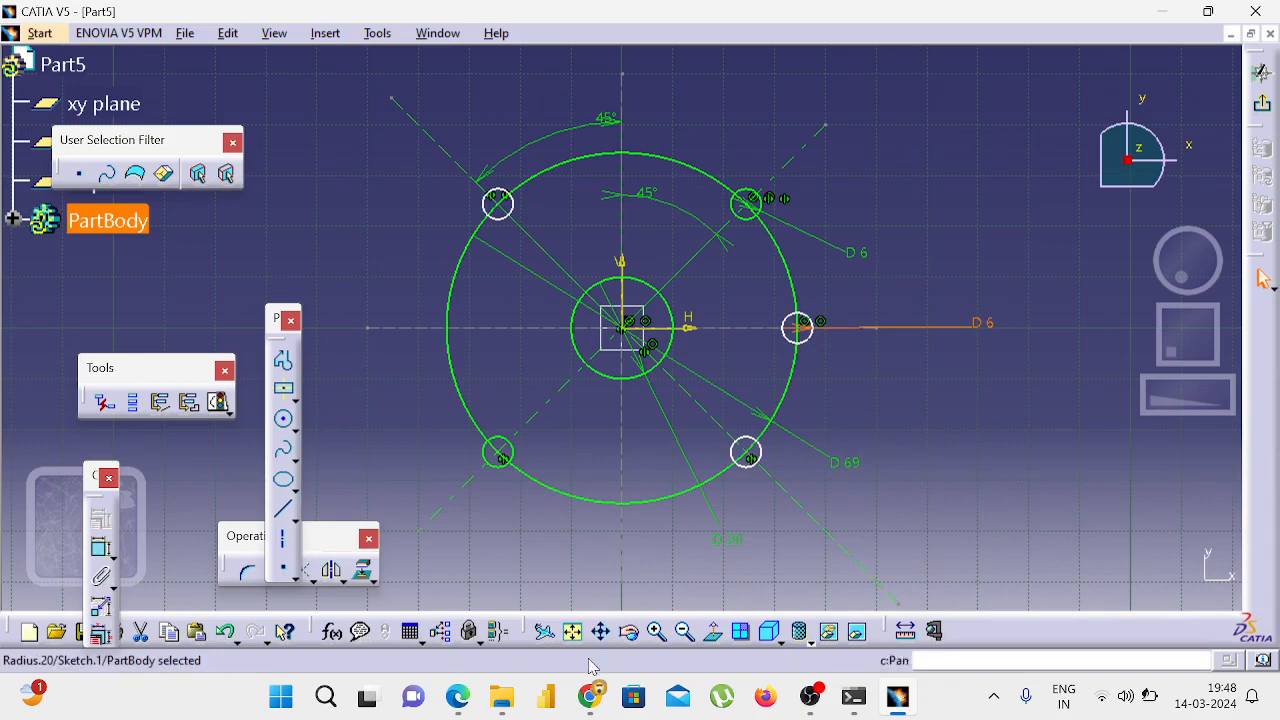
Step: Look at the flange drawing in the PDF and the Google Meet window, and return to the CATIA sketch
{"action": "left_click", "coordinate": [457, 697]}
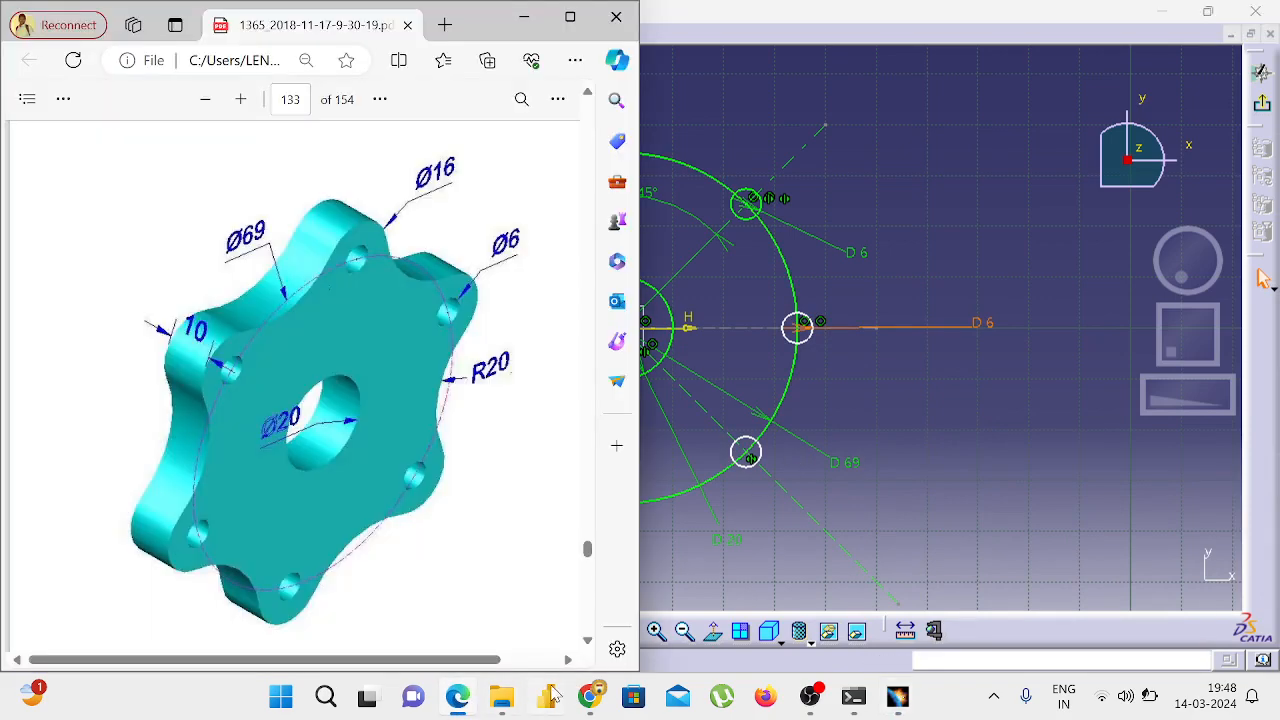
{"action": "mouse_move", "coordinate": [592, 700]}
{"action": "left_click", "coordinate": [480, 600]}
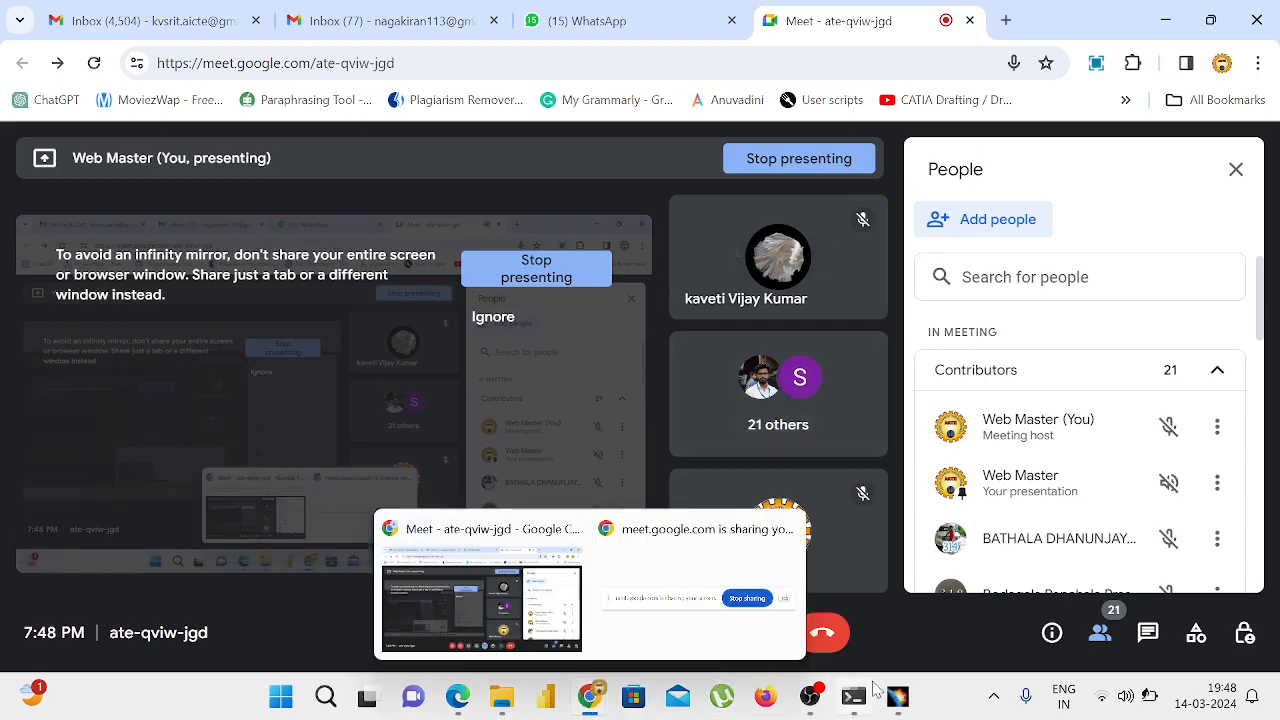
{"action": "left_click", "coordinate": [896, 699]}
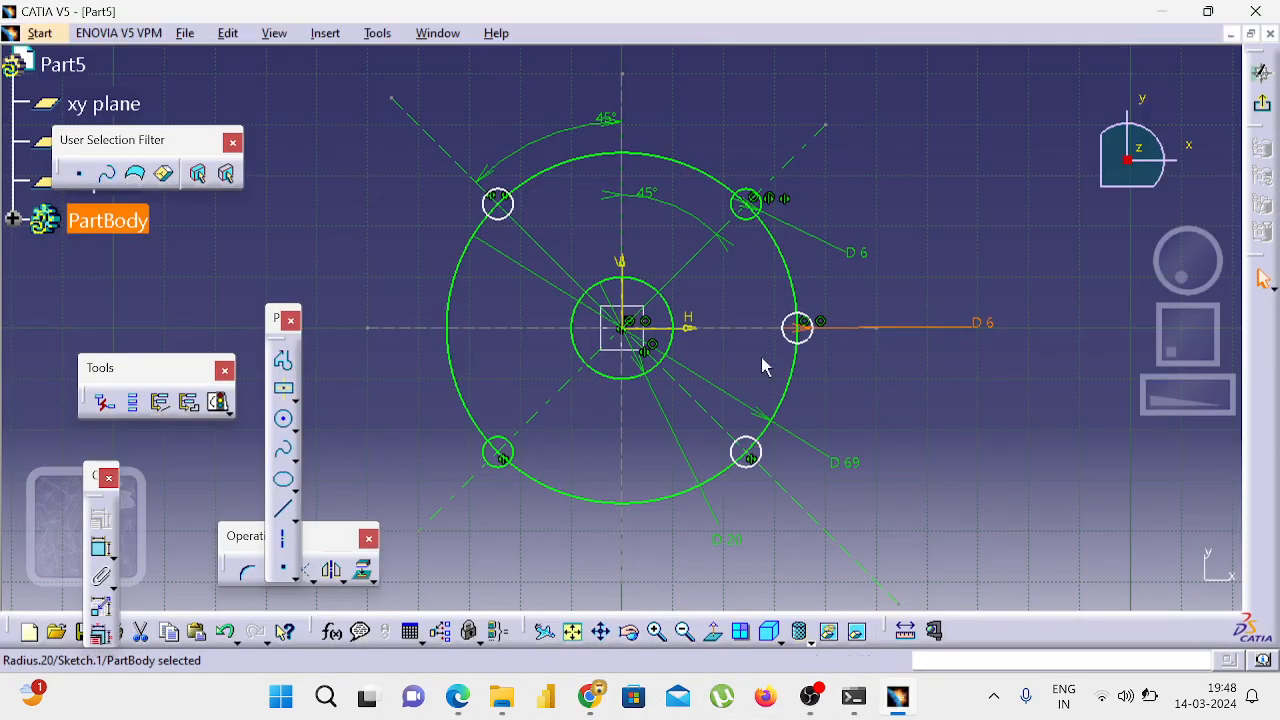
Step: Mirror the 6 mm circle on the horizontal axis about the vertical axis to the opposite side of the 69 mm circle
{"action": "left_click", "coordinate": [799, 329]}
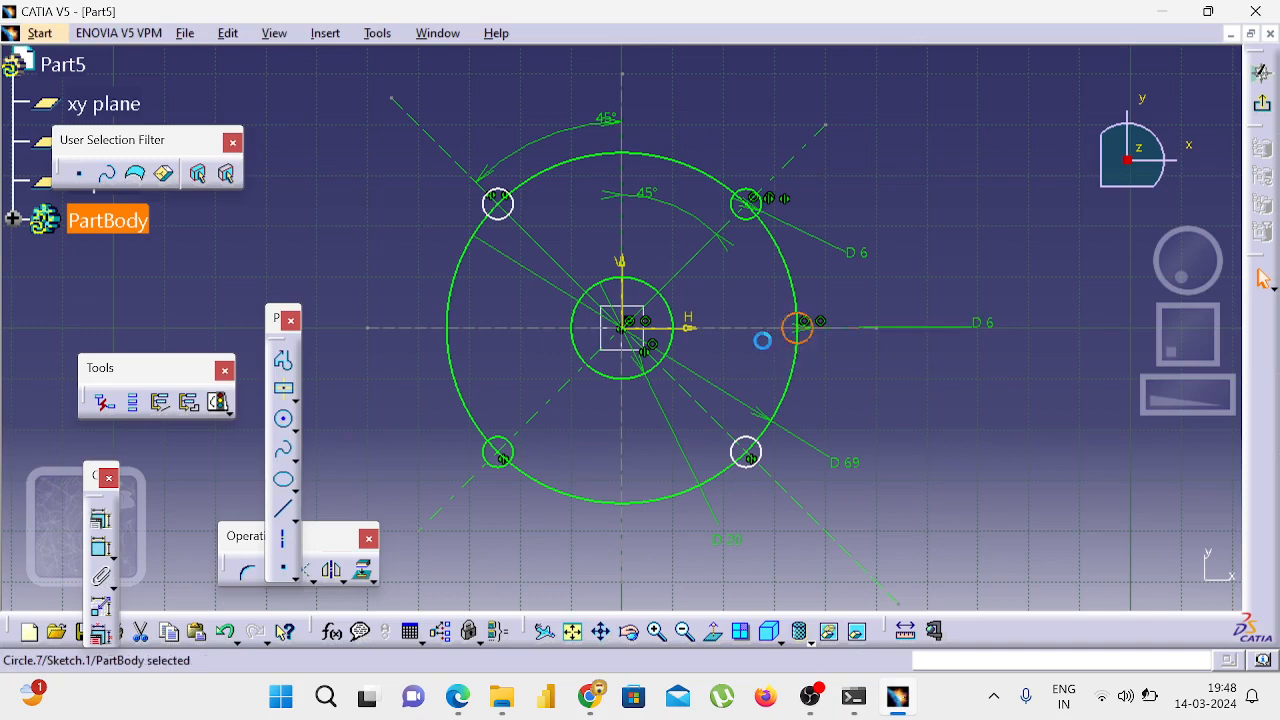
{"action": "left_click", "coordinate": [334, 573]}
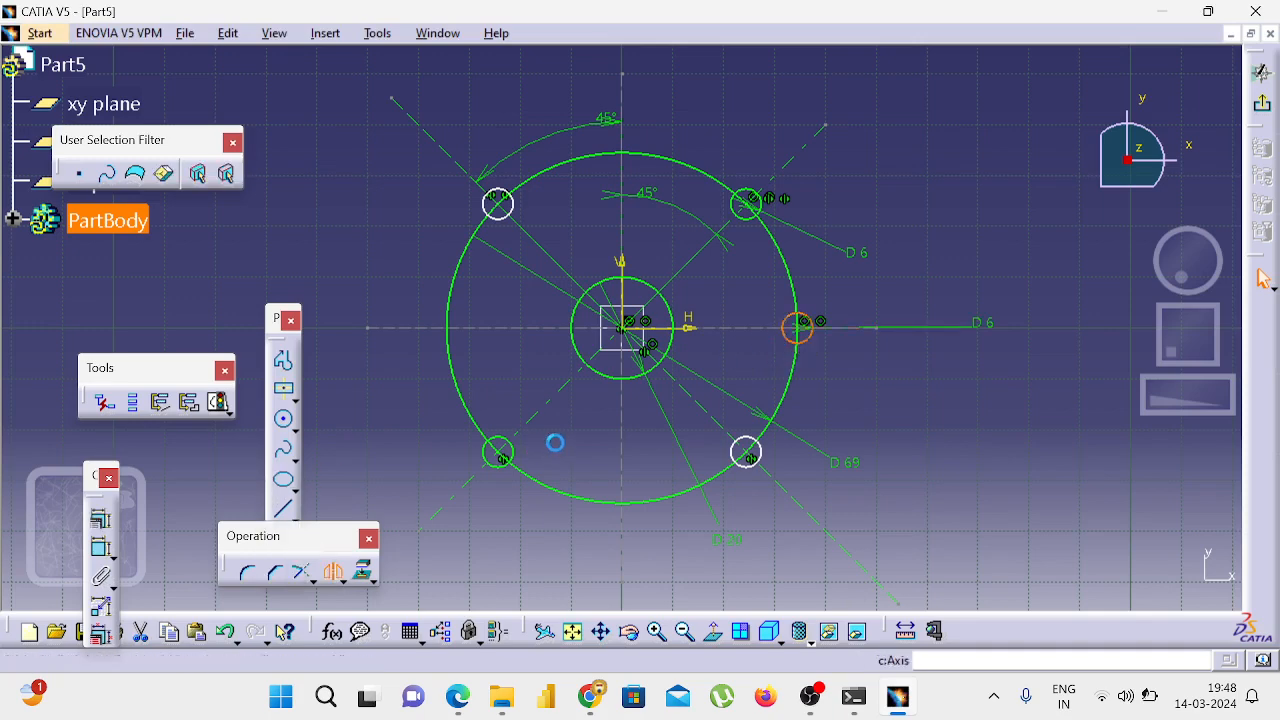
{"action": "left_click", "coordinate": [630, 462]}
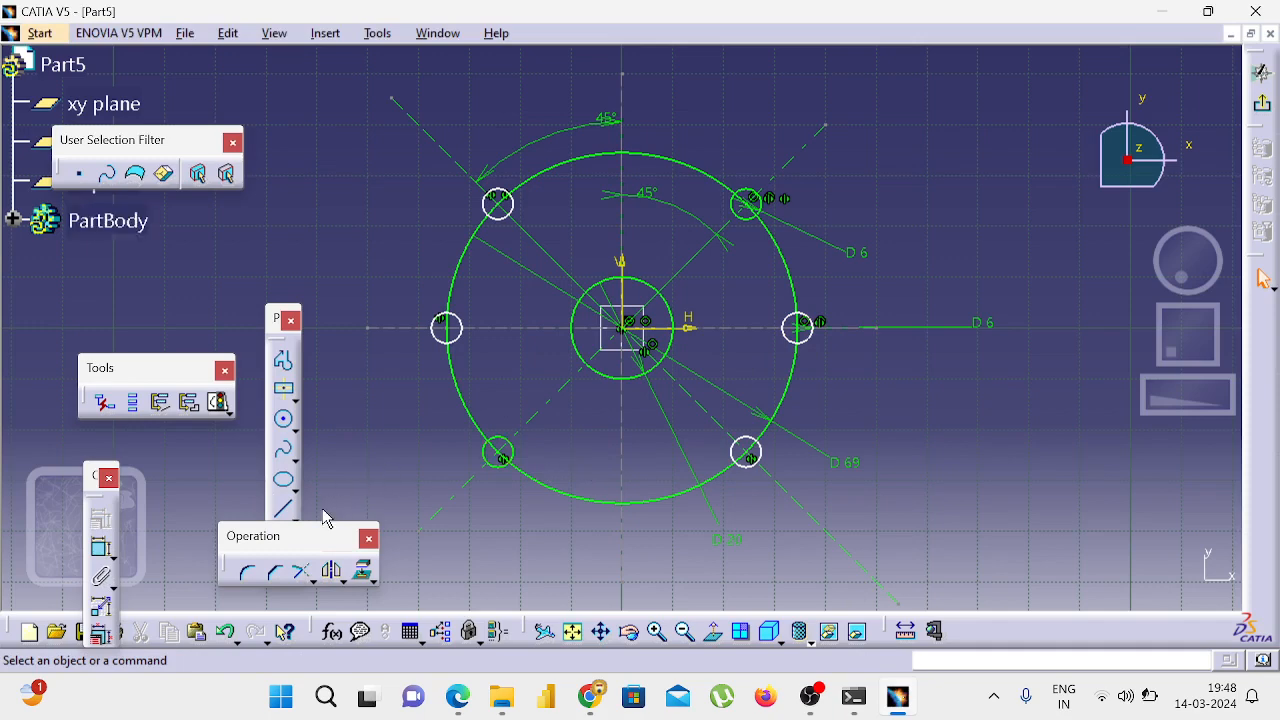
Step: Sketch a circle where the vertical axis crosses the top of the 69 mm circle and set its diameter to 6 mm
{"action": "left_click", "coordinate": [284, 419]}
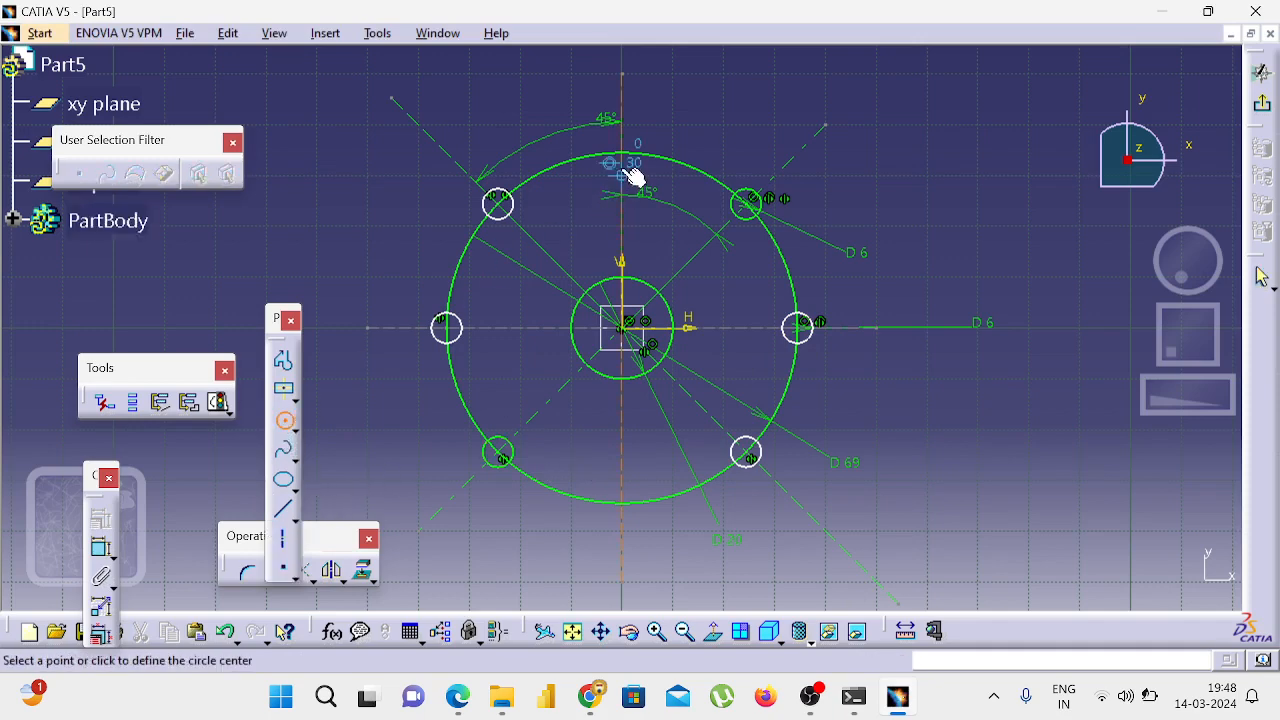
{"action": "left_click", "coordinate": [624, 123]}
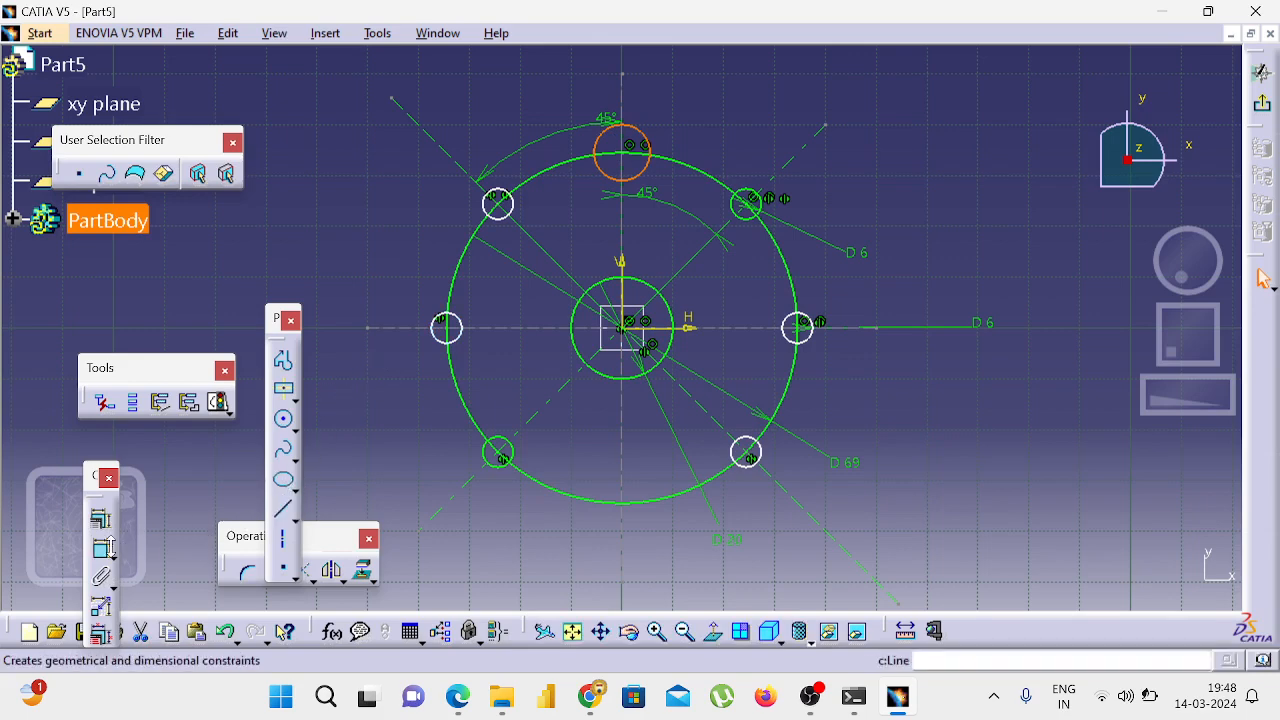
{"action": "left_click", "coordinate": [110, 552]}
{"action": "left_click", "coordinate": [778, 97]}
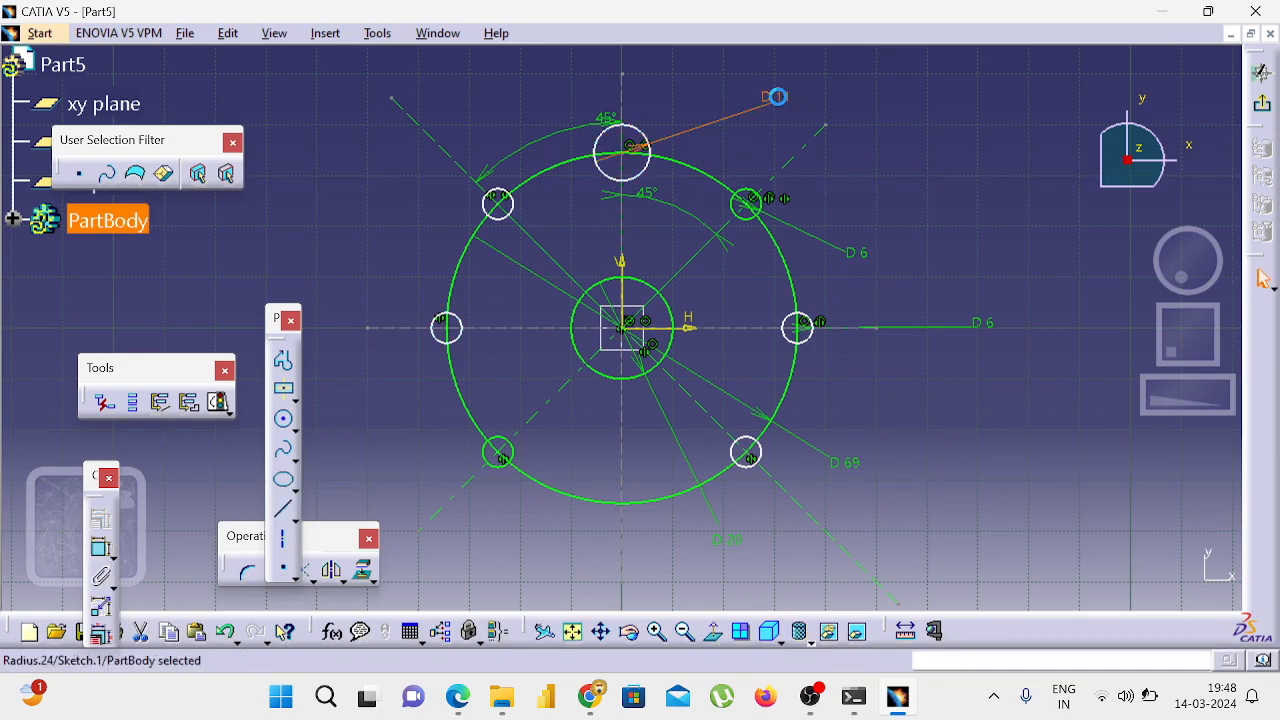
{"action": "type", "text": "6"}
{"action": "key", "text": "Return"}
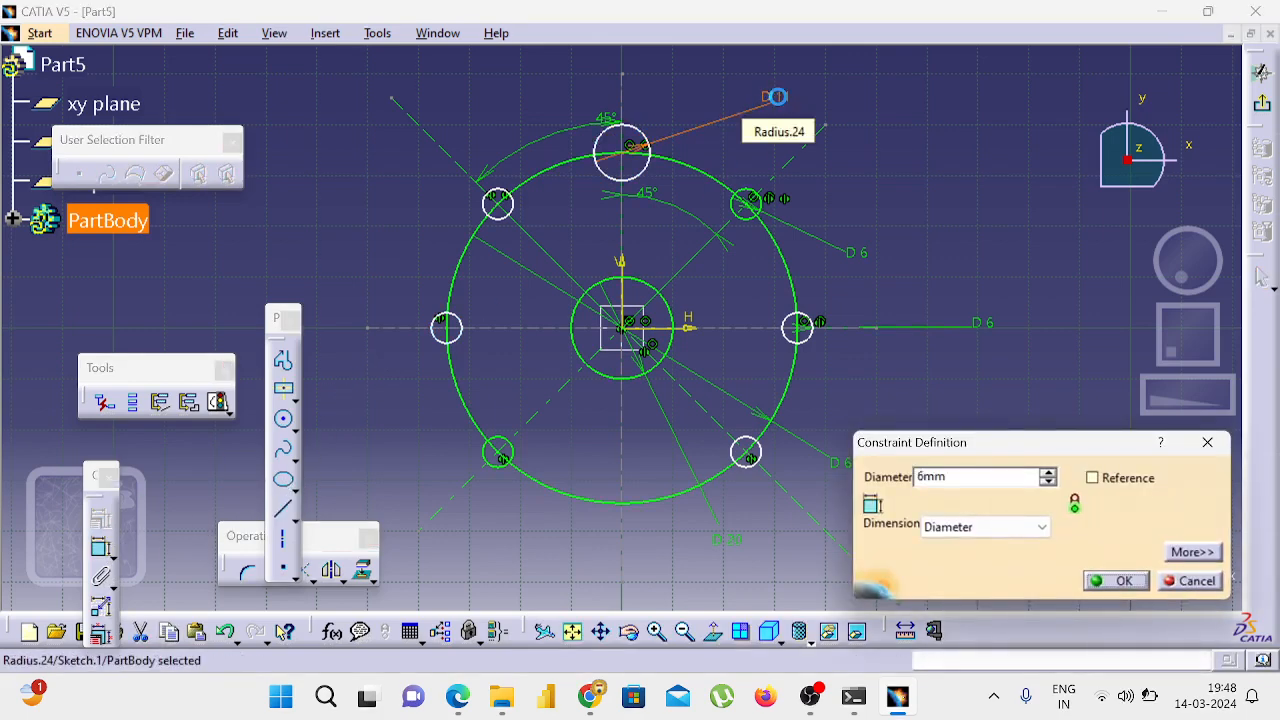
{"action": "left_click", "coordinate": [645, 168]}
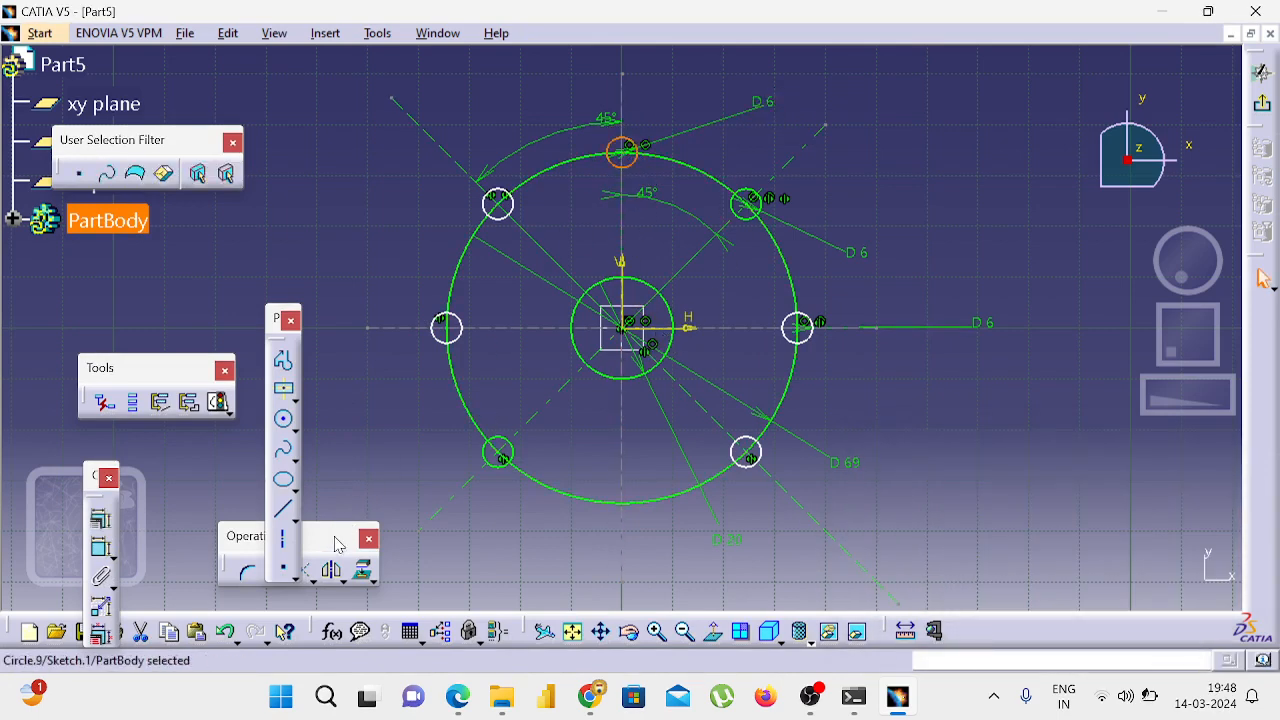
Step: Mirror the top 6 mm circle about the horizontal axis to the bottom of the 69 mm circle, and check the flange drawing in the PDF
{"action": "left_click", "coordinate": [331, 571]}
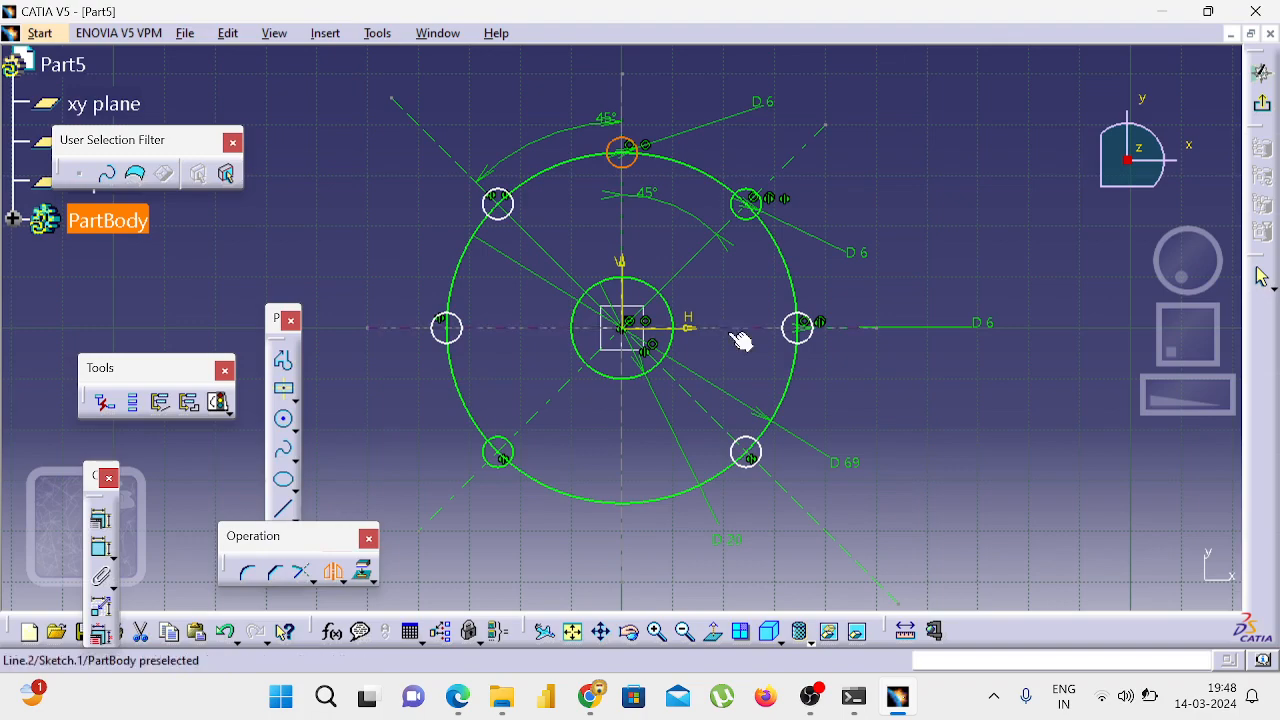
{"action": "left_click", "coordinate": [736, 330]}
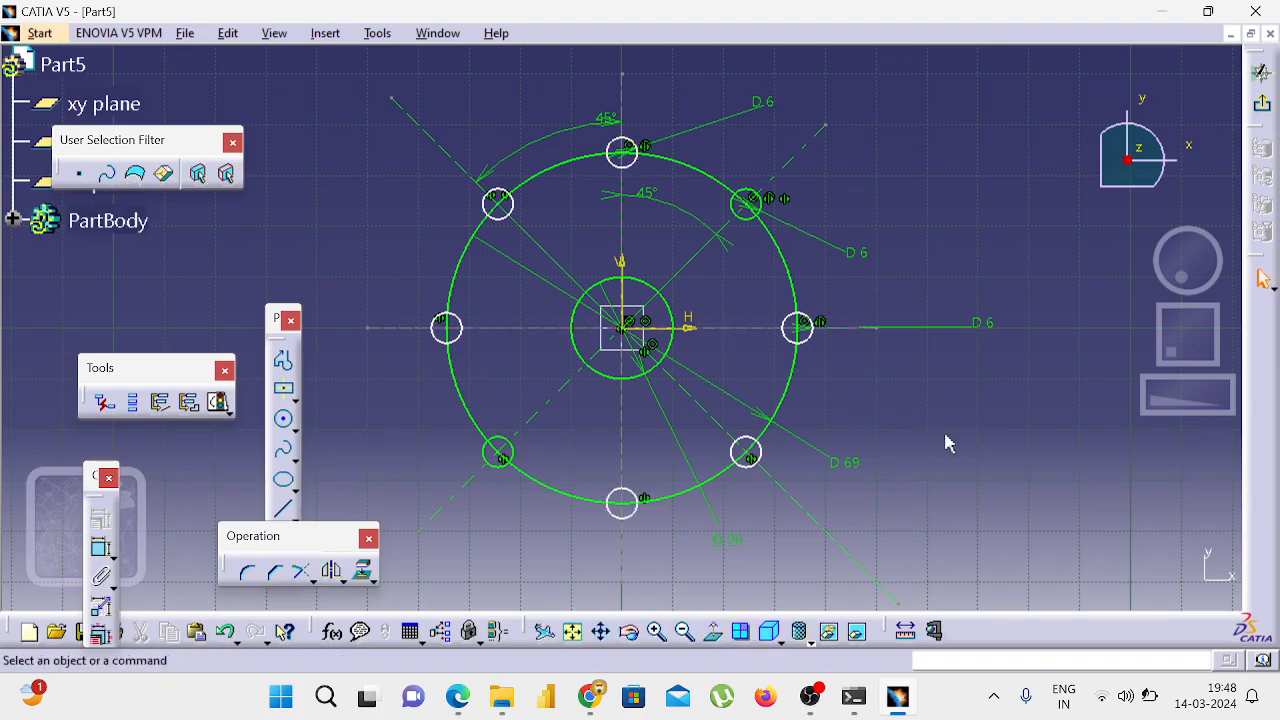
{"action": "key", "text": "alt+Tab"}
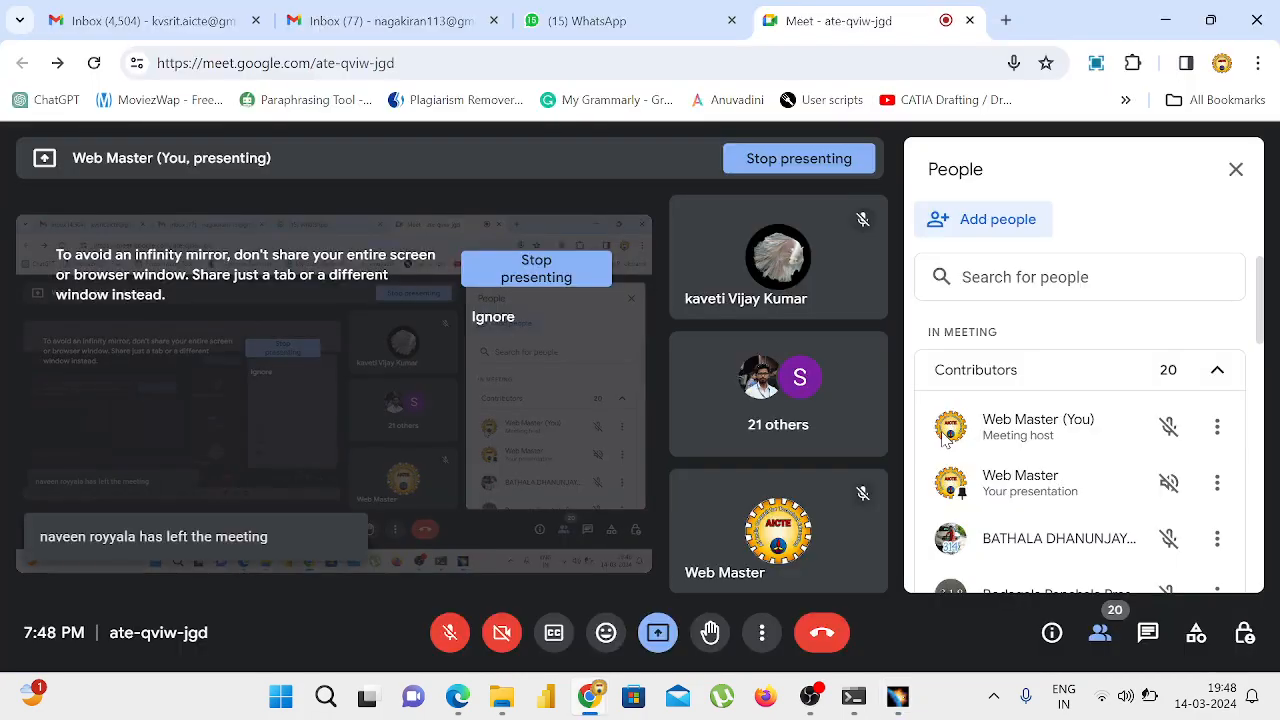
{"action": "key", "text": "alt+Tab"}
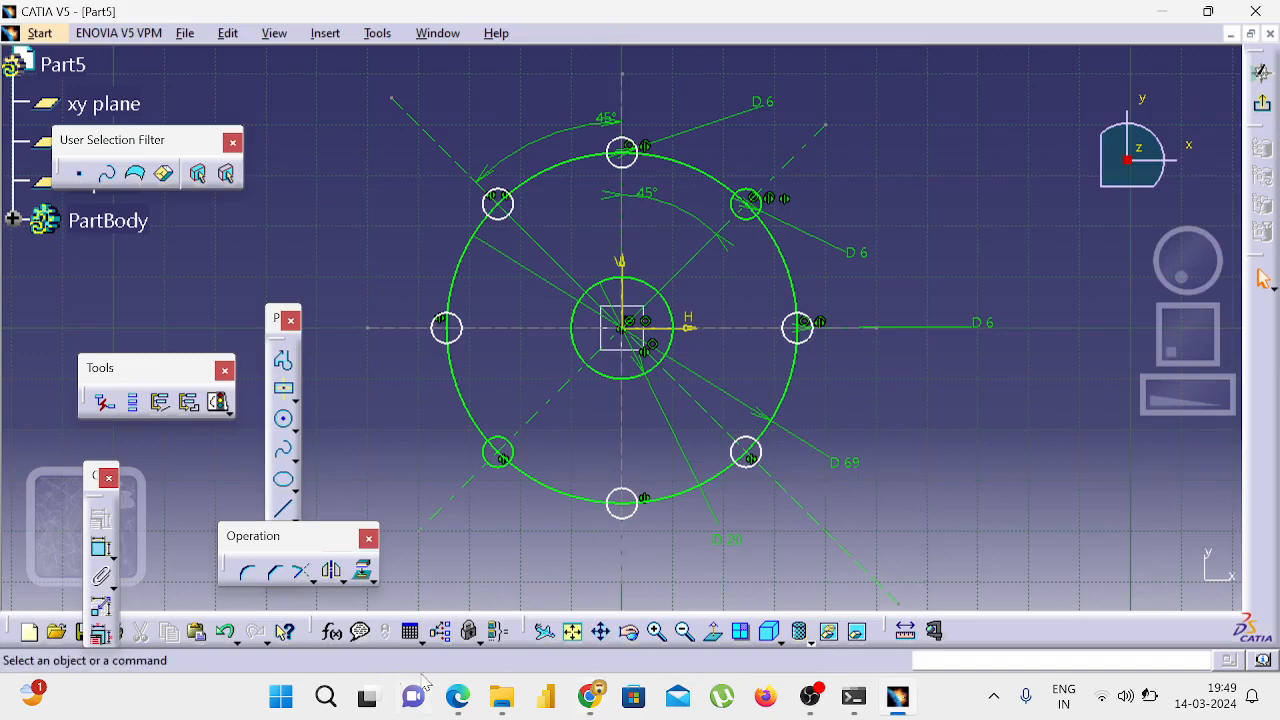
{"action": "left_click", "coordinate": [458, 697]}
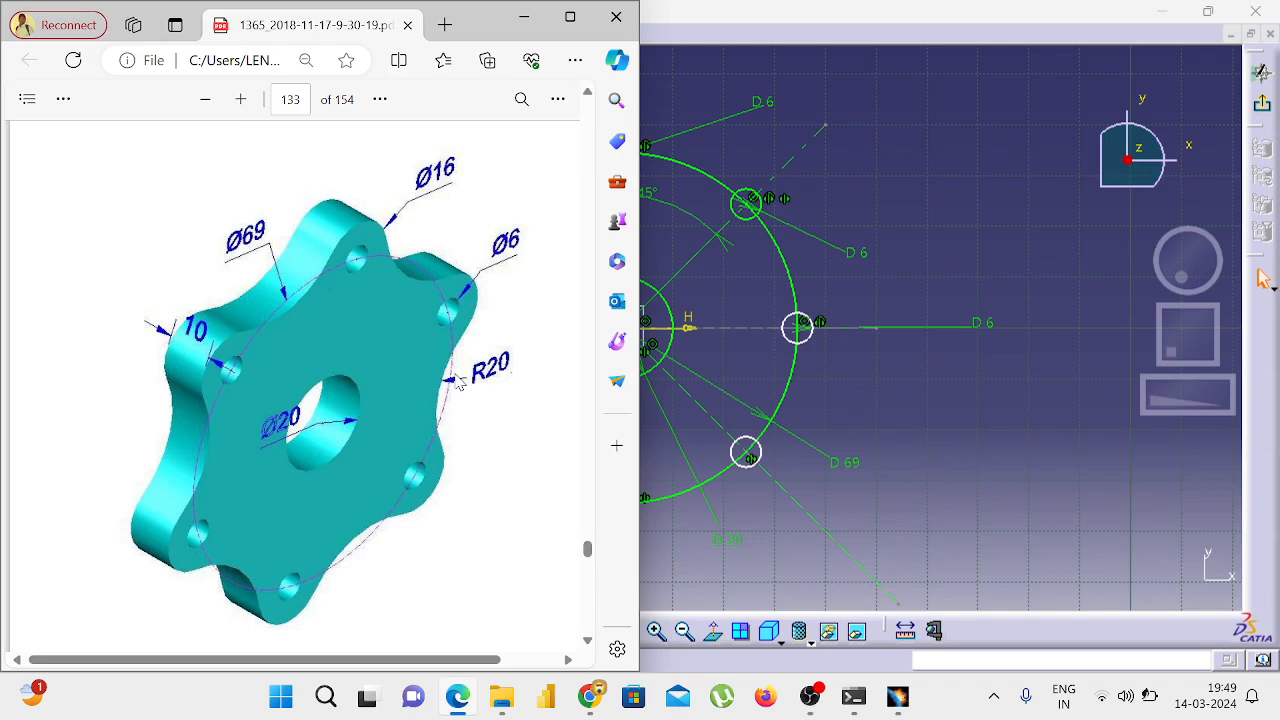
{"action": "left_click", "coordinate": [954, 238]}
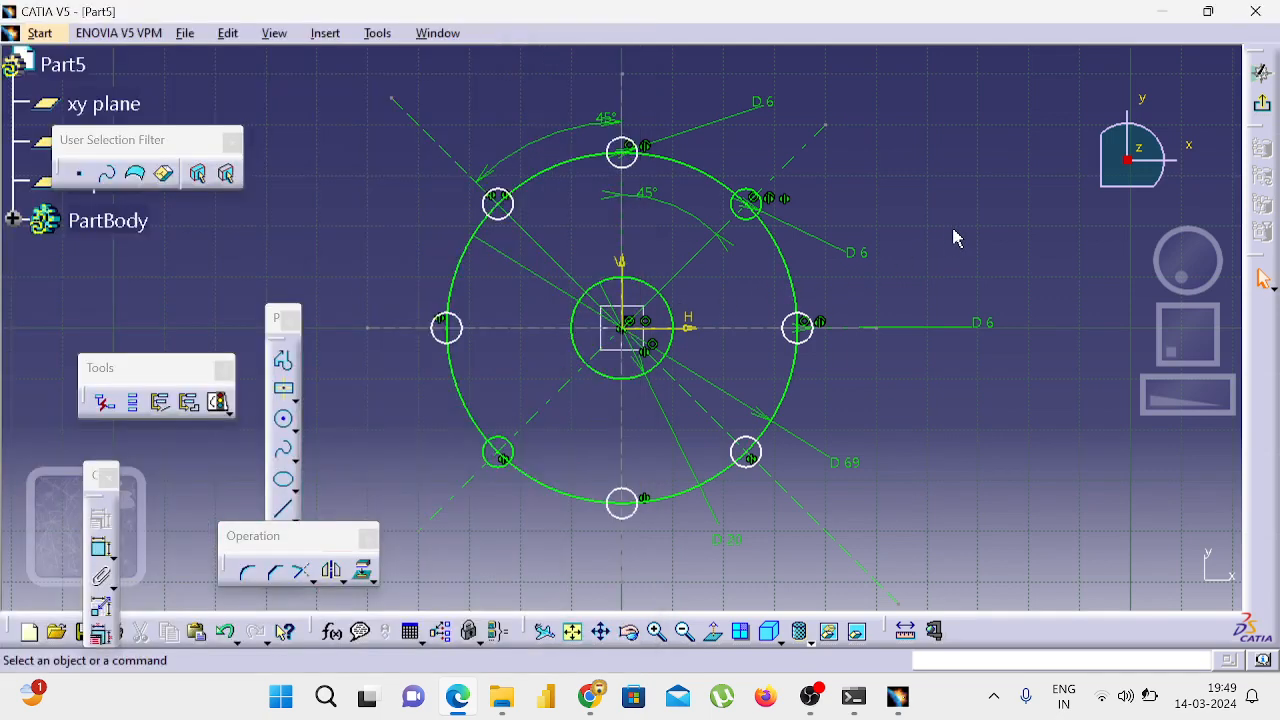
{"action": "left_click", "coordinate": [295, 428]}
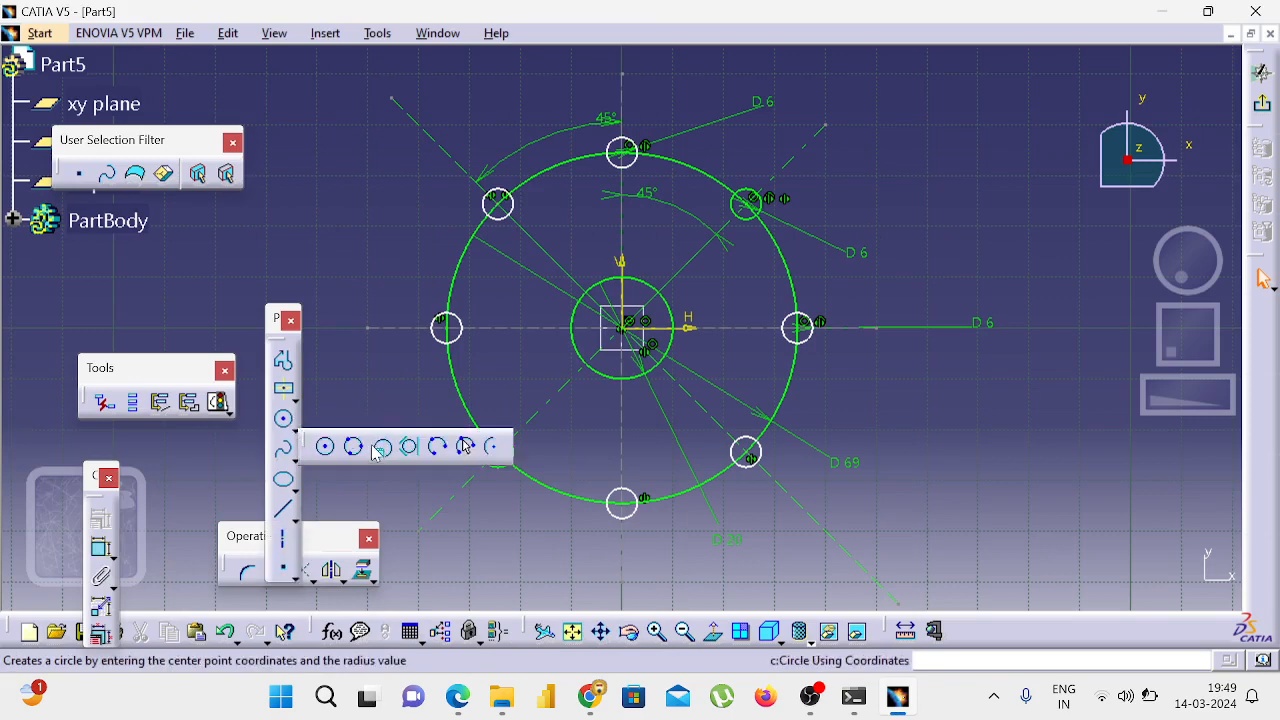
{"action": "left_click", "coordinate": [443, 452]}
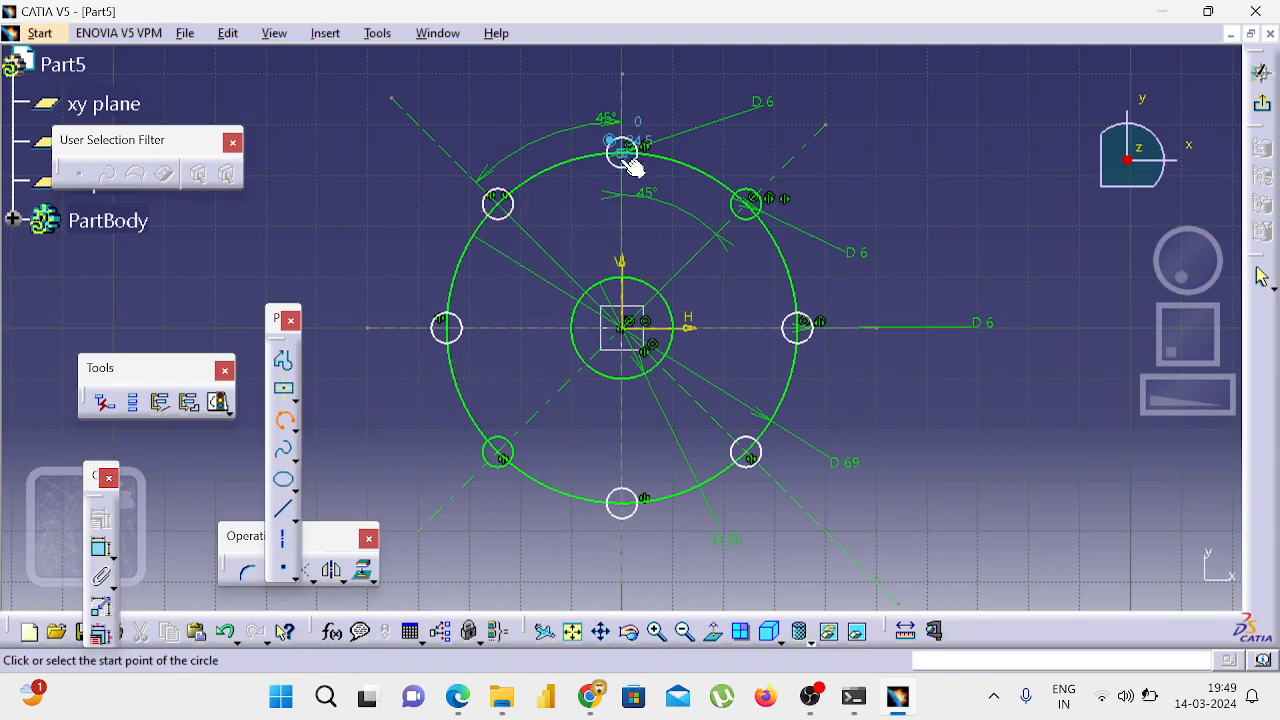
{"action": "left_click", "coordinate": [630, 152]}
{"action": "left_click", "coordinate": [602, 156]}
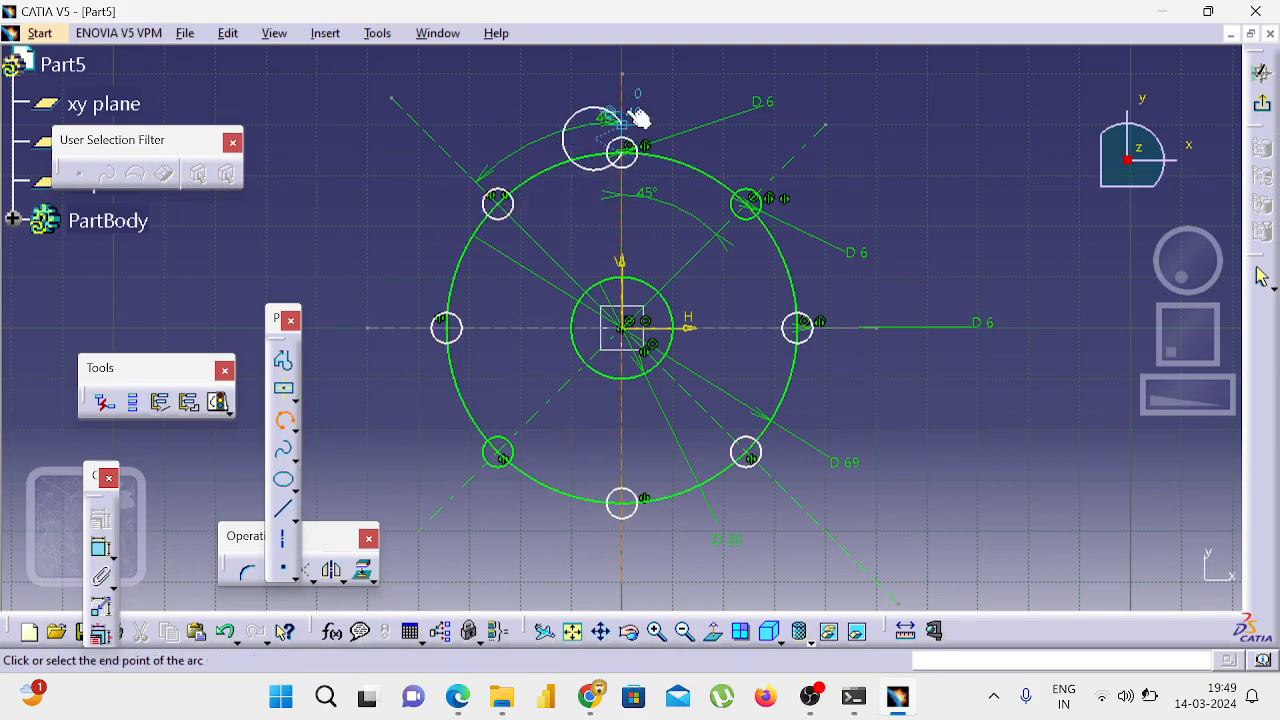
{"action": "key", "text": "Escape"}
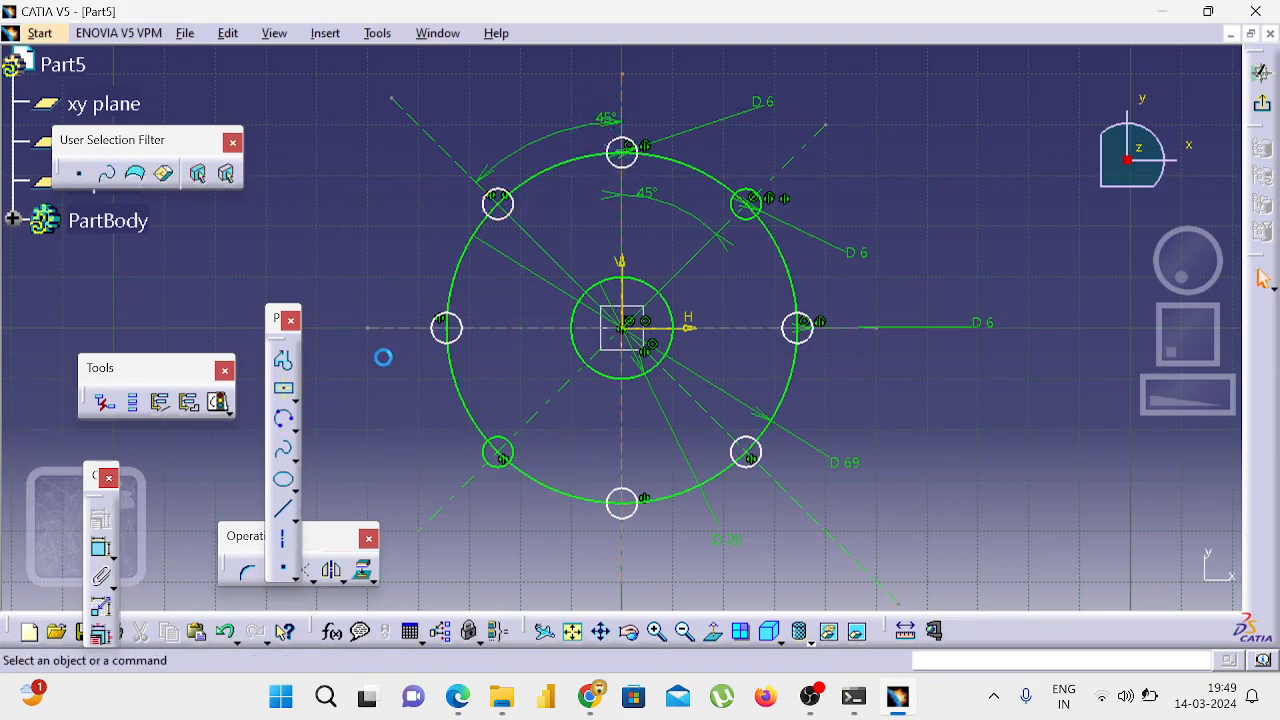
Step: Sketch an arc of about 10 mm radius centred on the top 6 mm circle, running over its outer side from left to upper right
{"action": "left_click", "coordinate": [296, 430]}
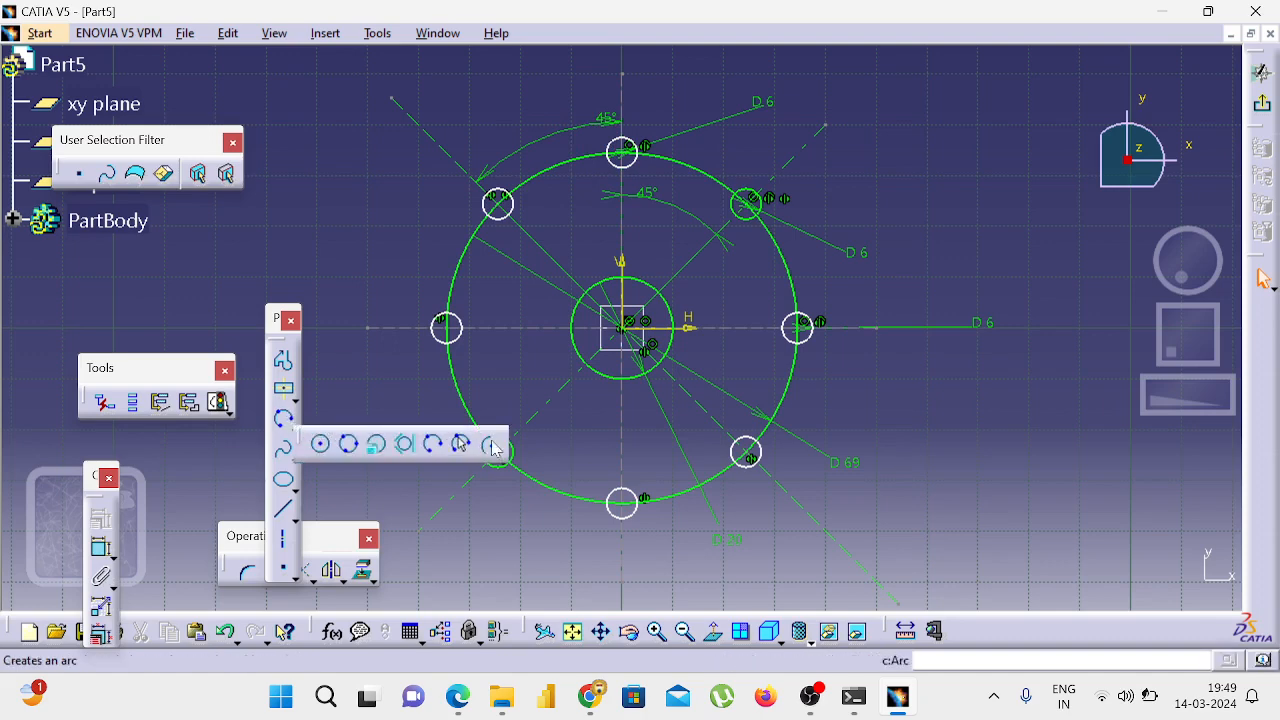
{"action": "left_click", "coordinate": [490, 447]}
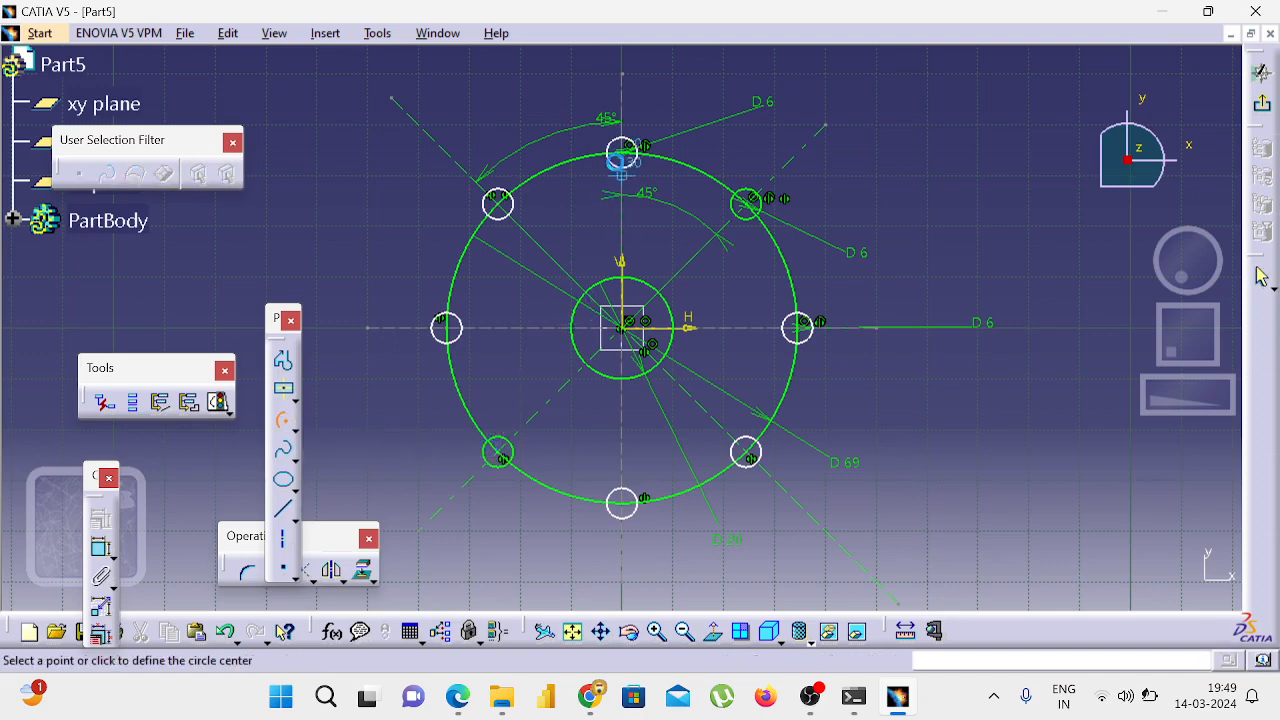
{"action": "left_click", "coordinate": [624, 152]}
{"action": "left_click", "coordinate": [573, 153]}
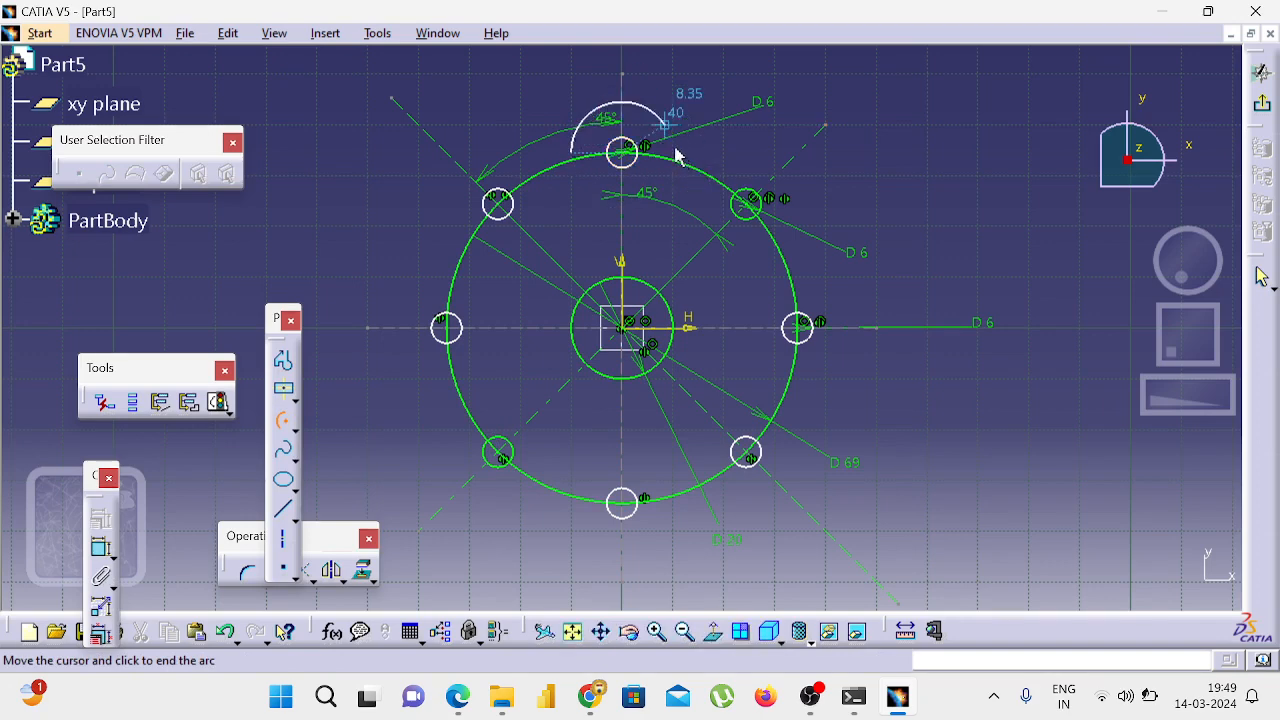
{"action": "left_click", "coordinate": [675, 148]}
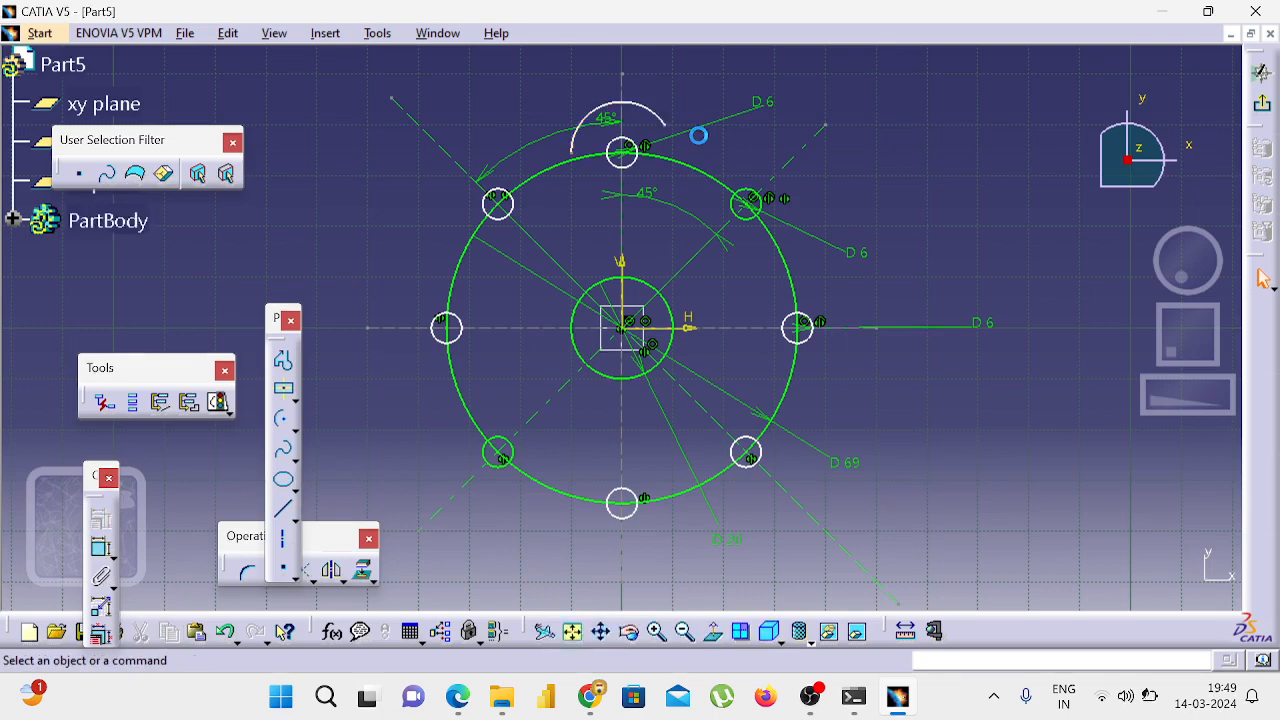
Step: Check the lobe size in the PDF, then dimension the new arc as a diameter and set it to 16 mm
{"action": "key", "text": "alt+Tab"}
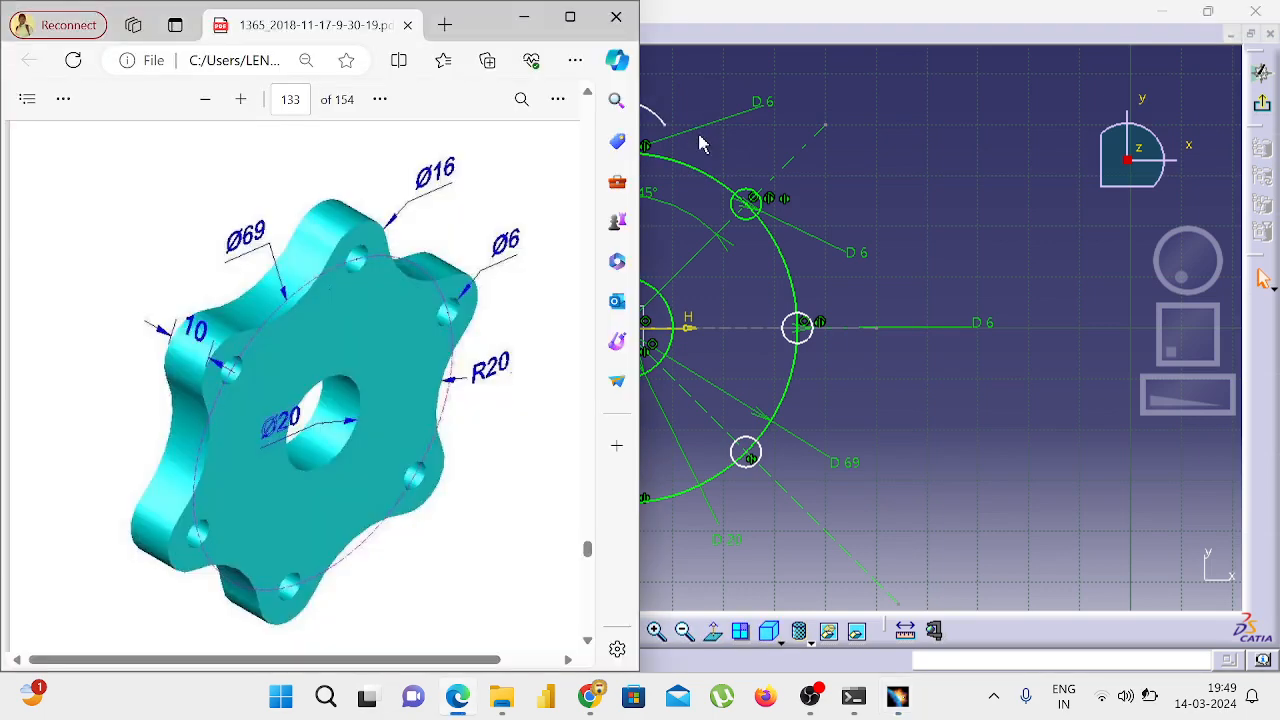
{"action": "left_click", "coordinate": [700, 143]}
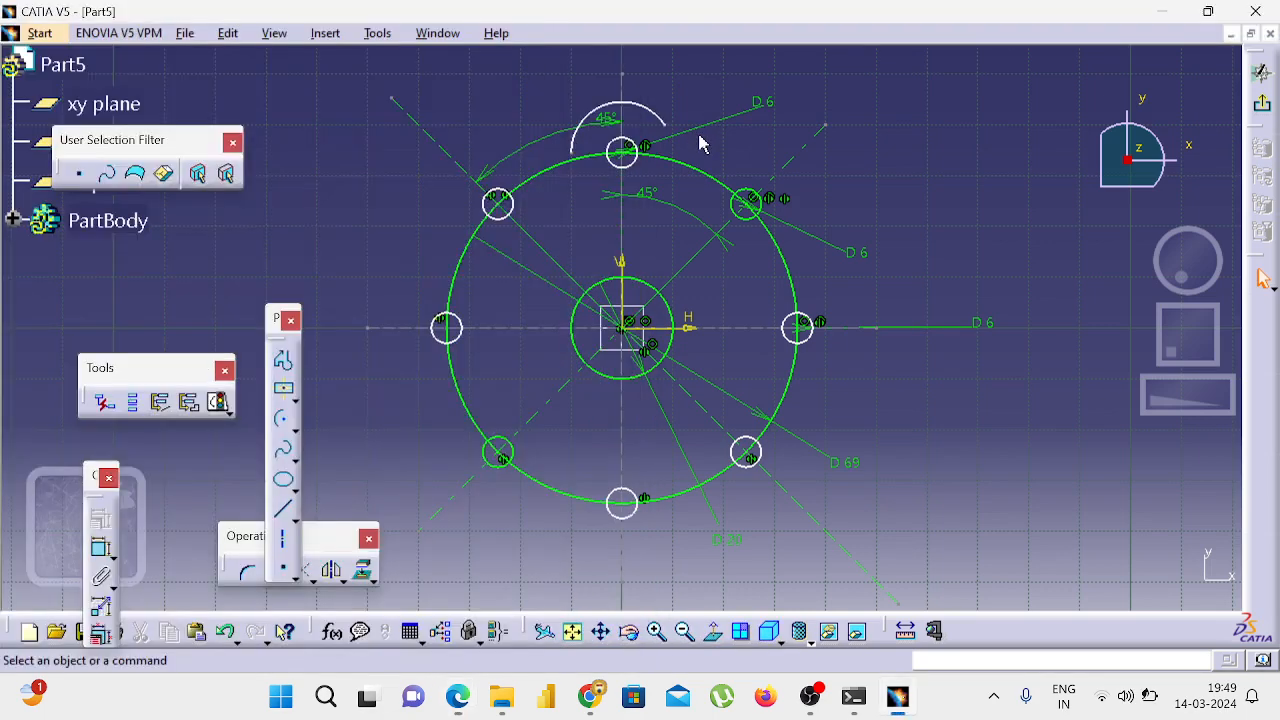
{"action": "left_click", "coordinate": [101, 548]}
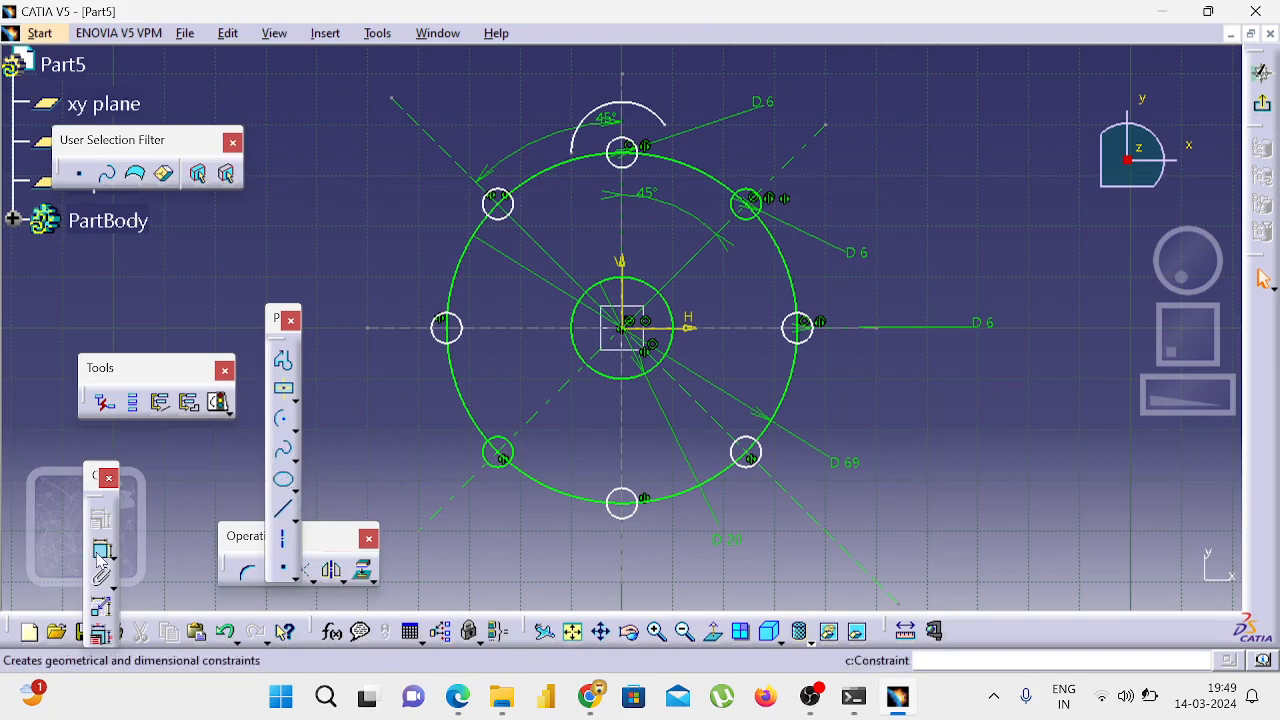
{"action": "left_click", "coordinate": [597, 107]}
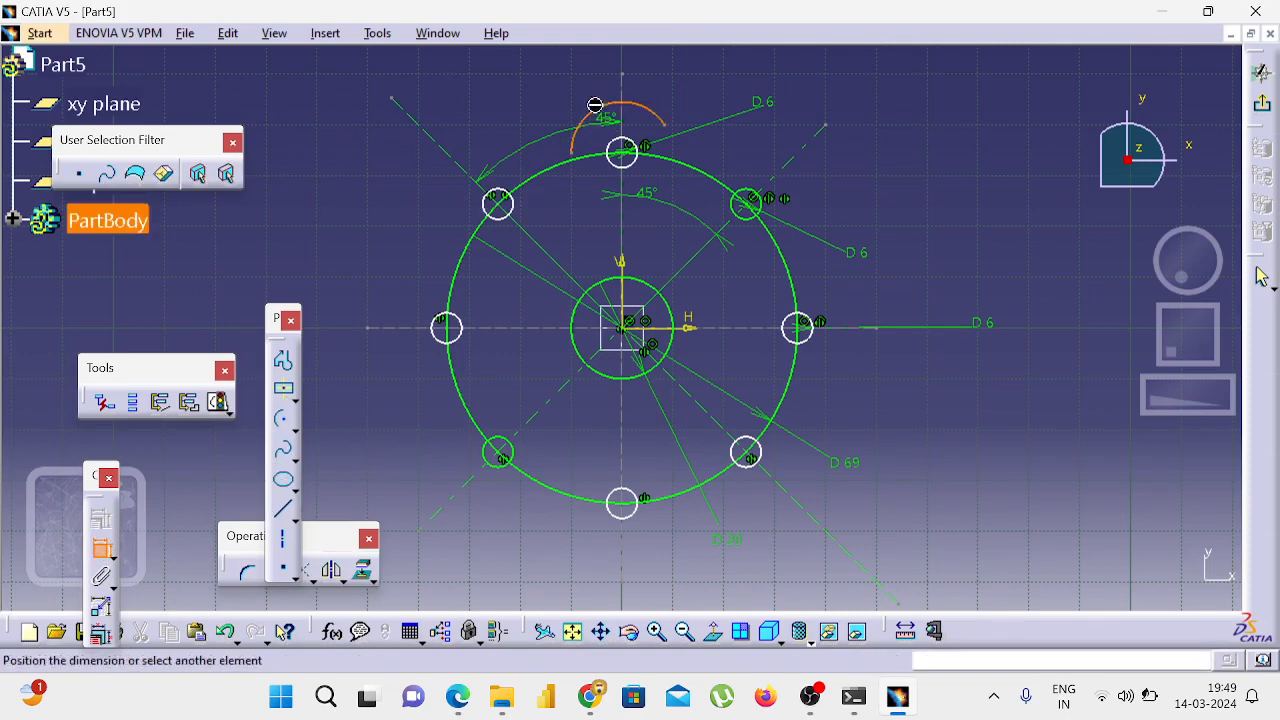
{"action": "left_click", "coordinate": [588, 102]}
{"action": "double_click", "coordinate": [588, 92]}
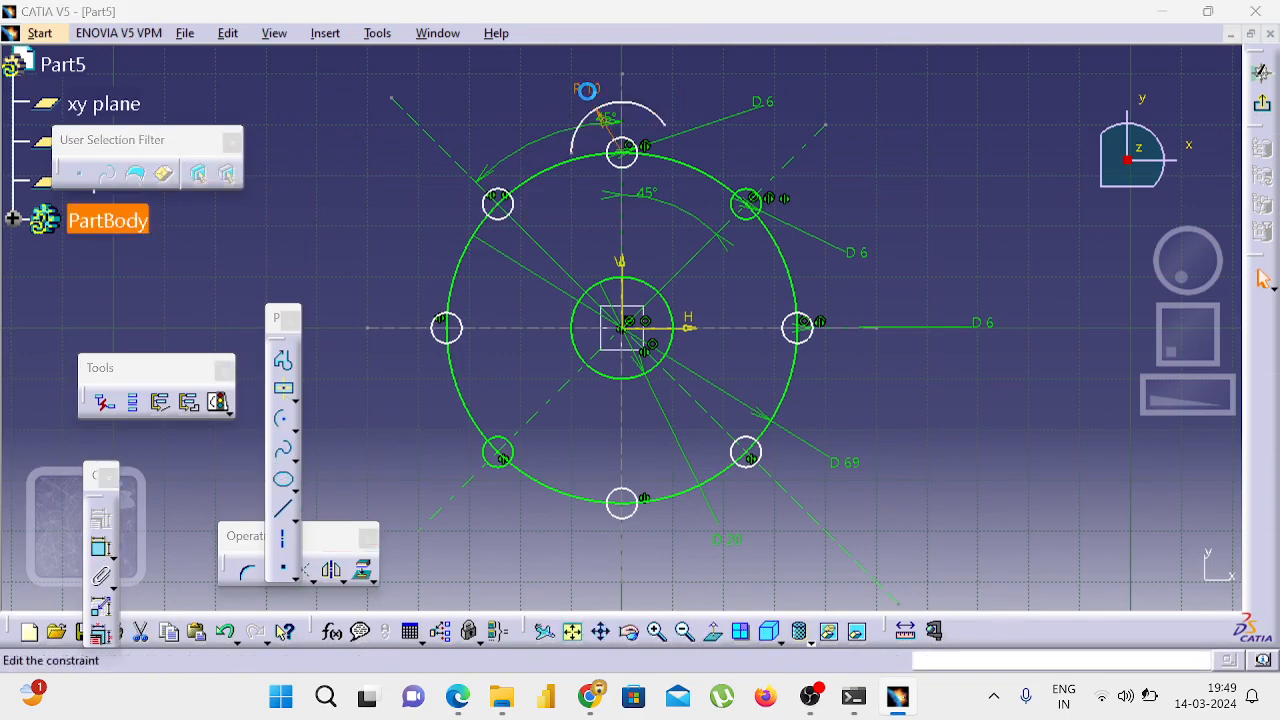
{"action": "left_click", "coordinate": [975, 527]}
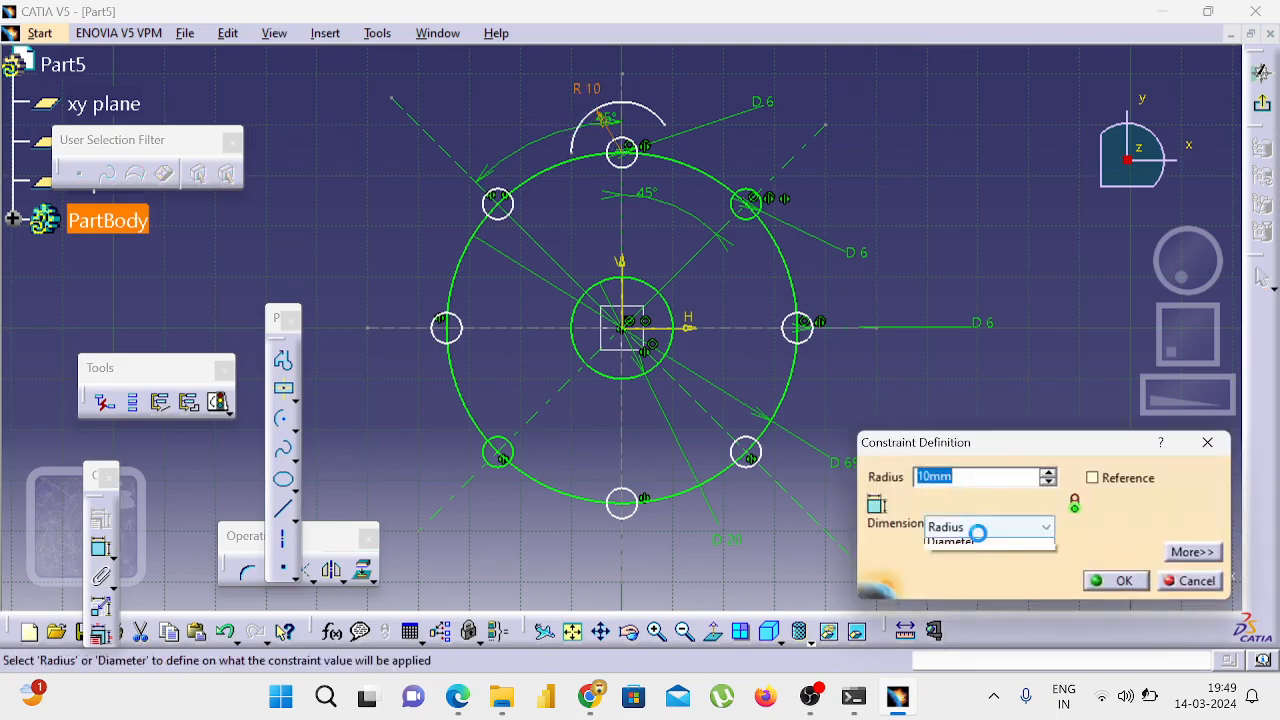
{"action": "left_click", "coordinate": [971, 563]}
{"action": "double_click", "coordinate": [971, 476]}
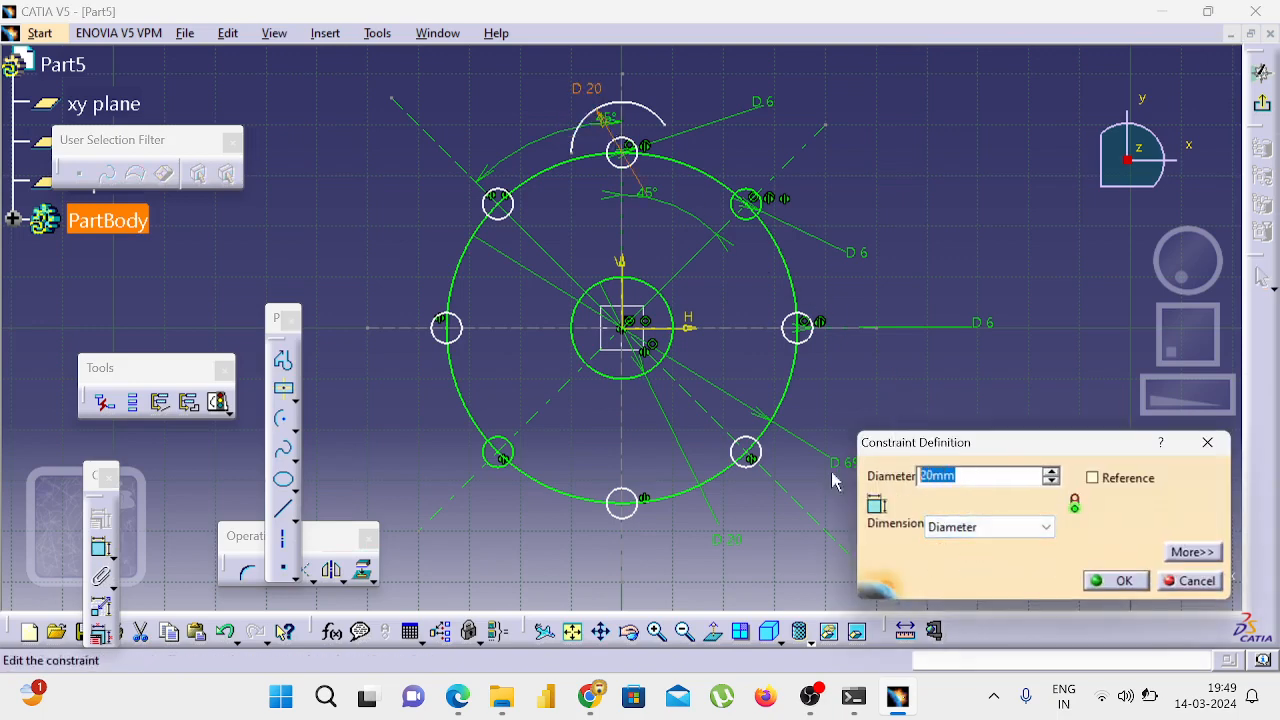
{"action": "type", "text": "16"}
{"action": "key", "text": "Return"}
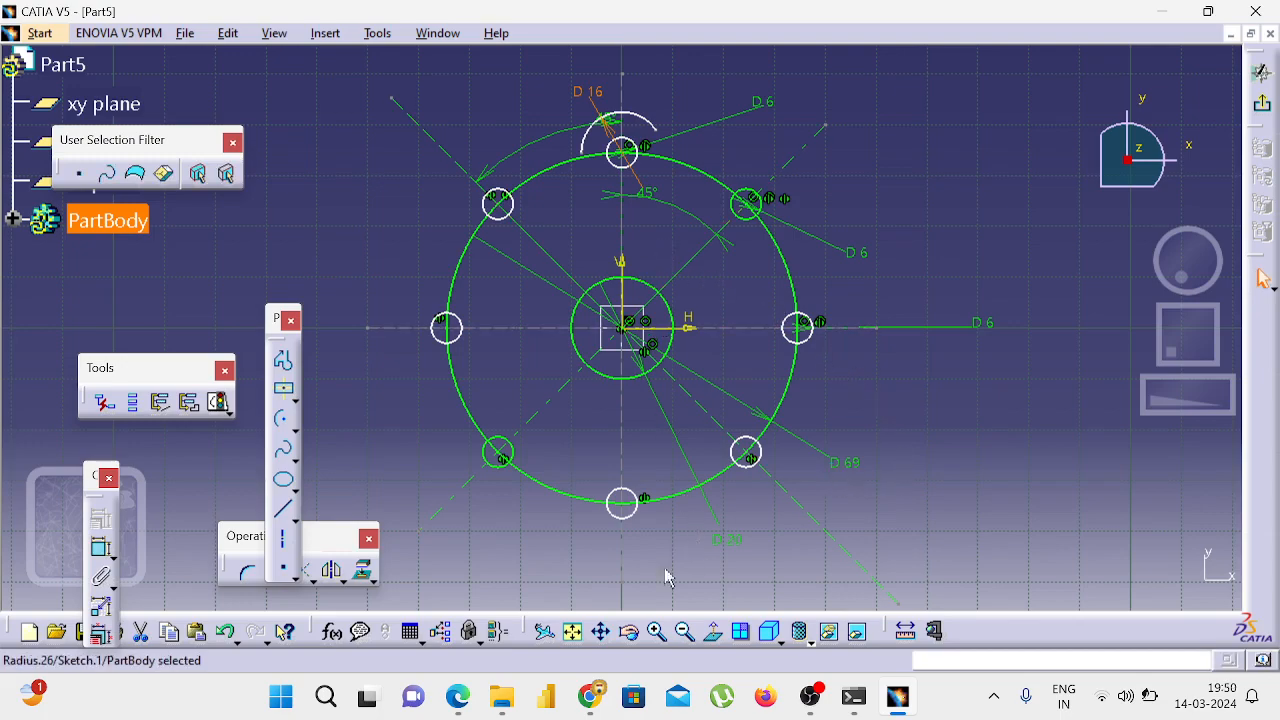
Step: Mirror the 16 mm arc about the upper-left 45° diagonal line so it wraps the 6 mm circle on the left of the horizontal axis
{"action": "left_click", "coordinate": [656, 631]}
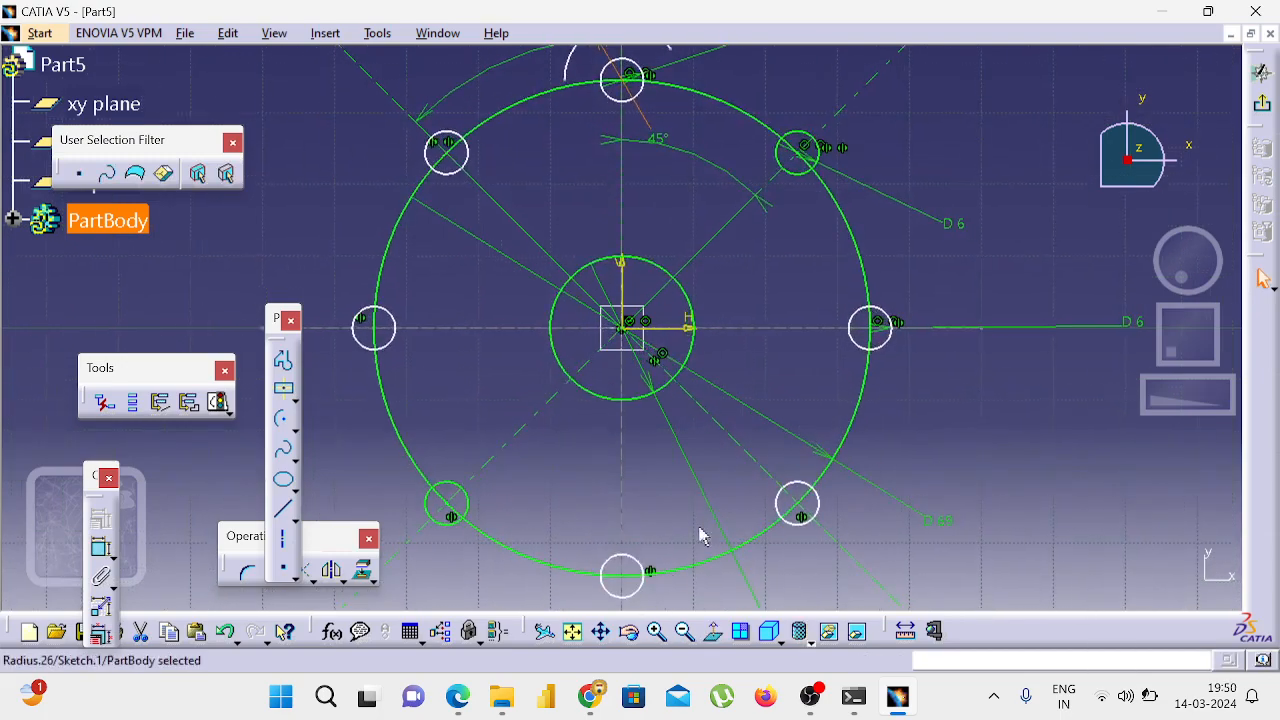
{"action": "left_click", "coordinate": [600, 631]}
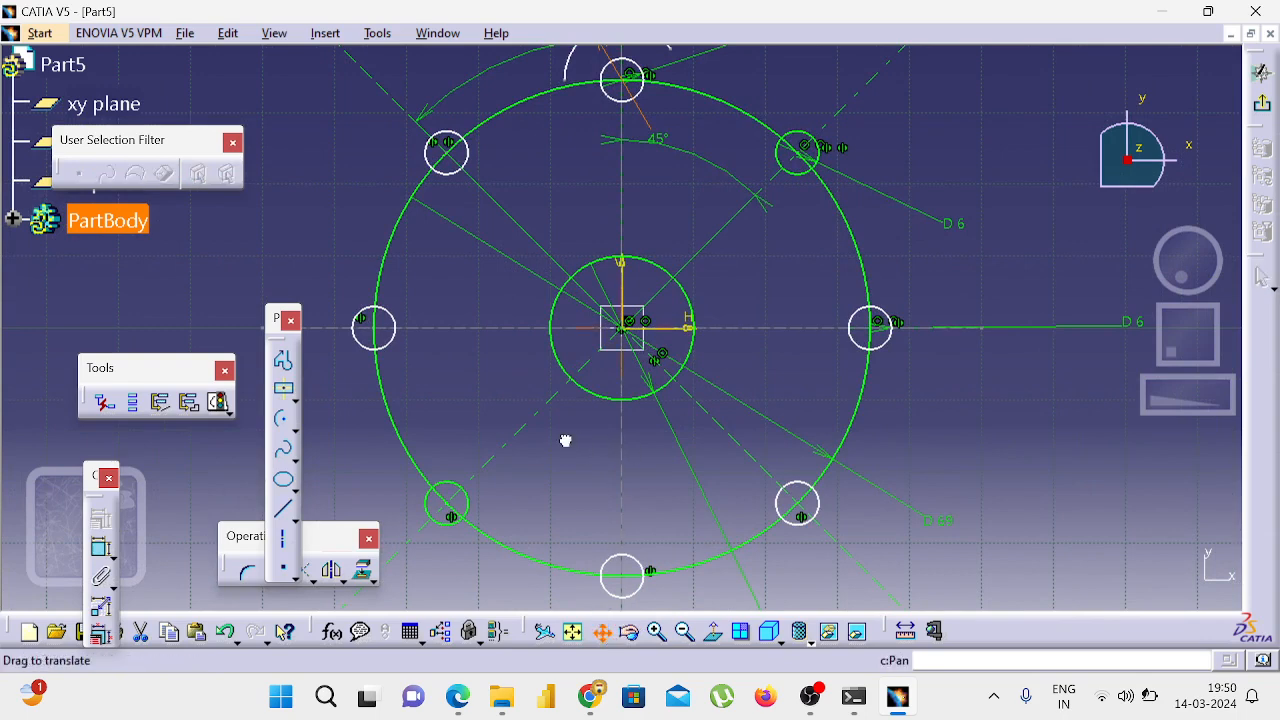
{"action": "mouse_move", "coordinate": [565, 440]}
{"action": "left_mouse_down"}
{"action": "mouse_move", "coordinate": [583, 517]}
{"action": "mouse_move", "coordinate": [606, 526]}
{"action": "left_mouse_up"}
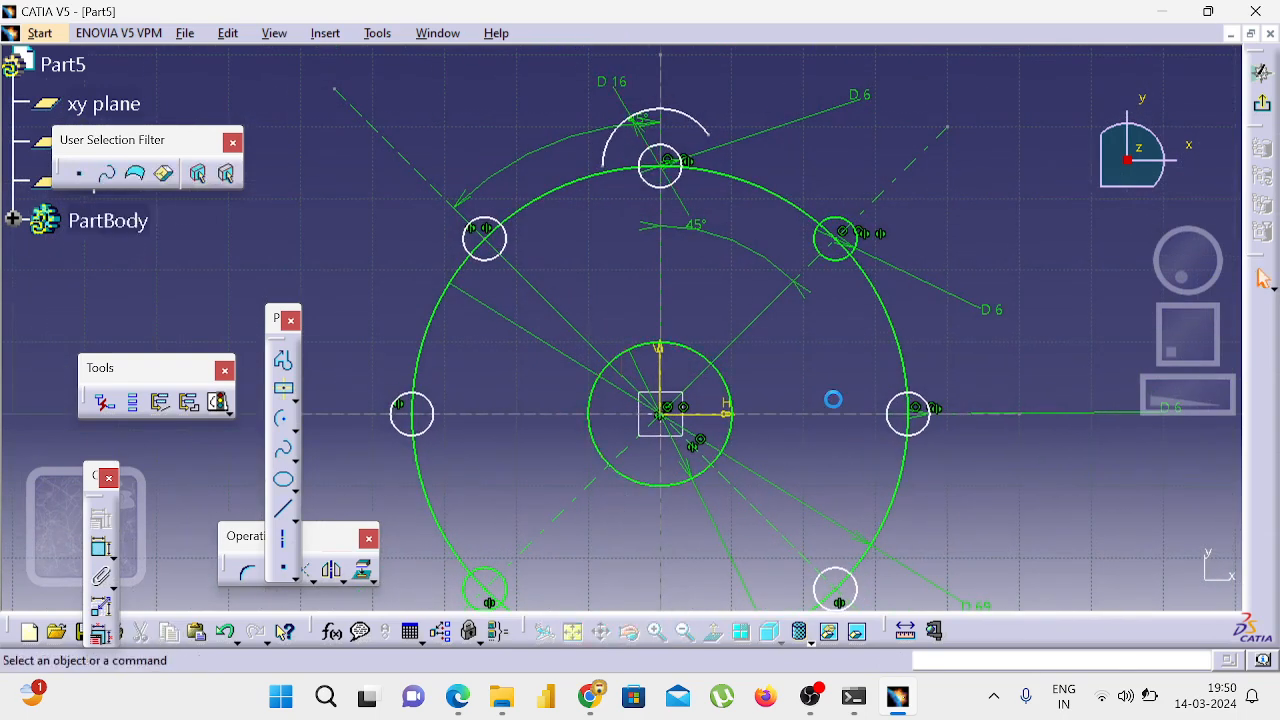
{"action": "key", "text": "alt+Tab"}
{"action": "left_click", "coordinate": [834, 400]}
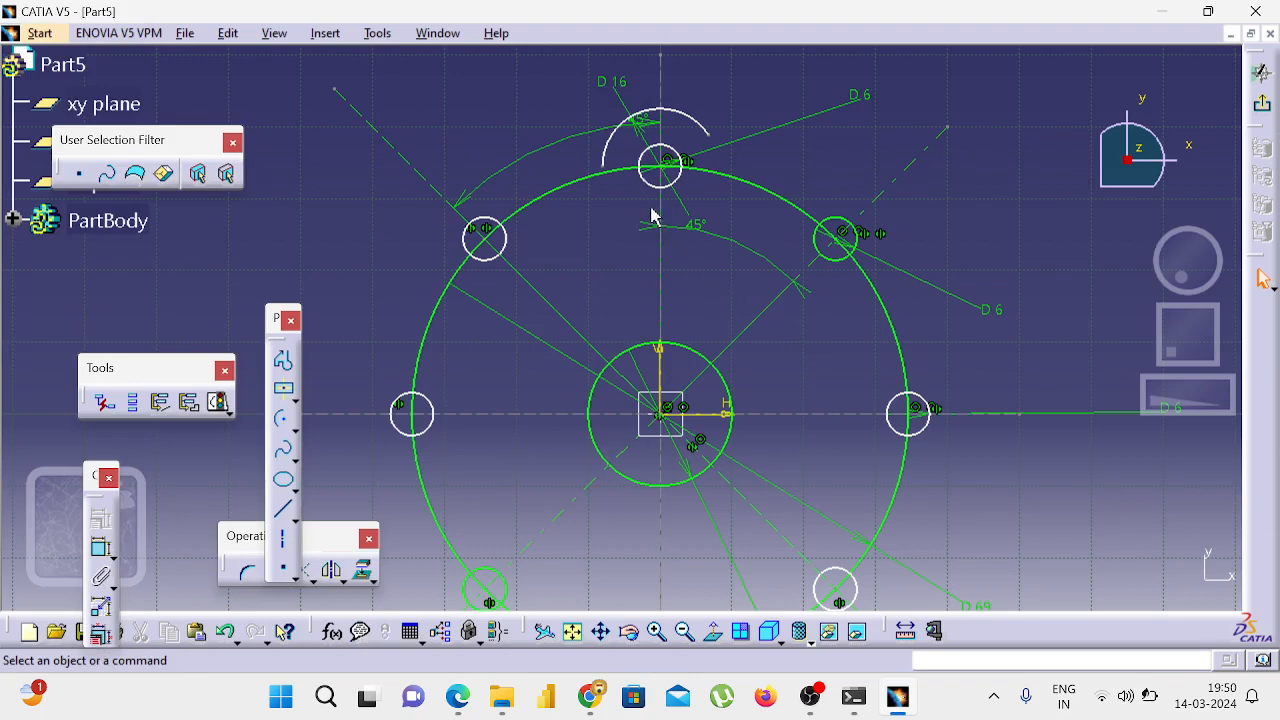
{"action": "left_click", "coordinate": [618, 132]}
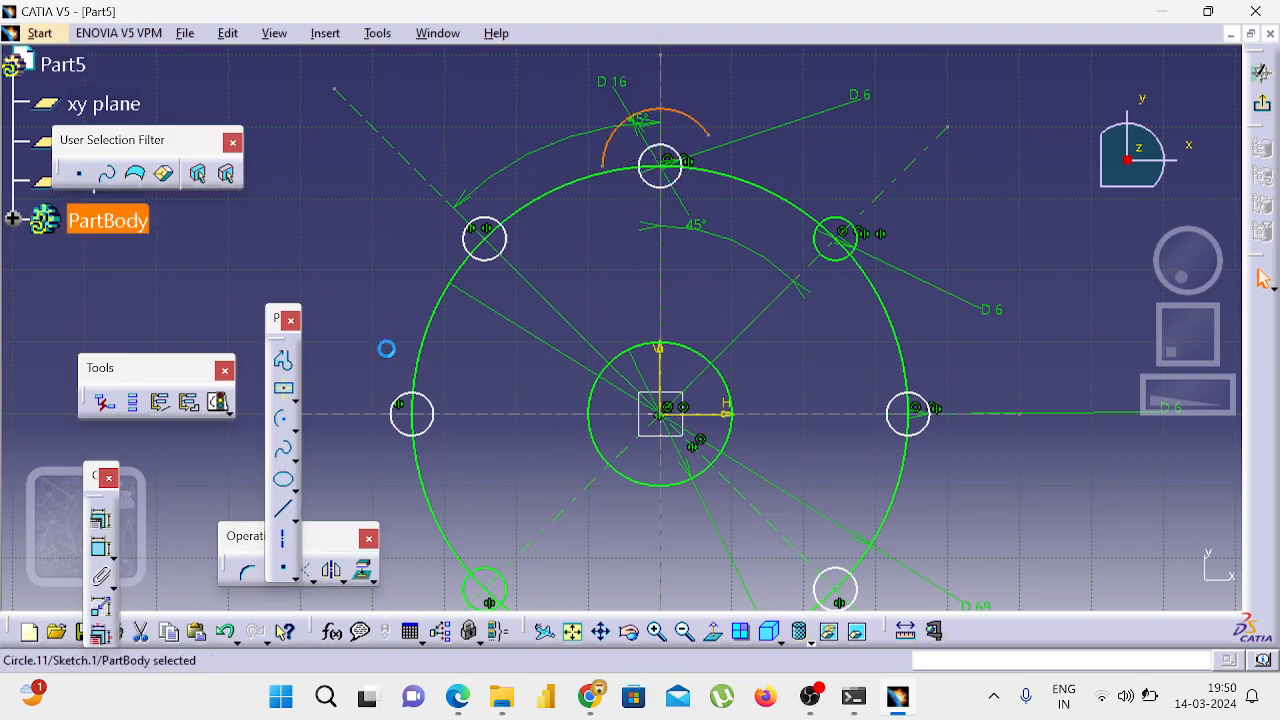
{"action": "left_click", "coordinate": [556, 306]}
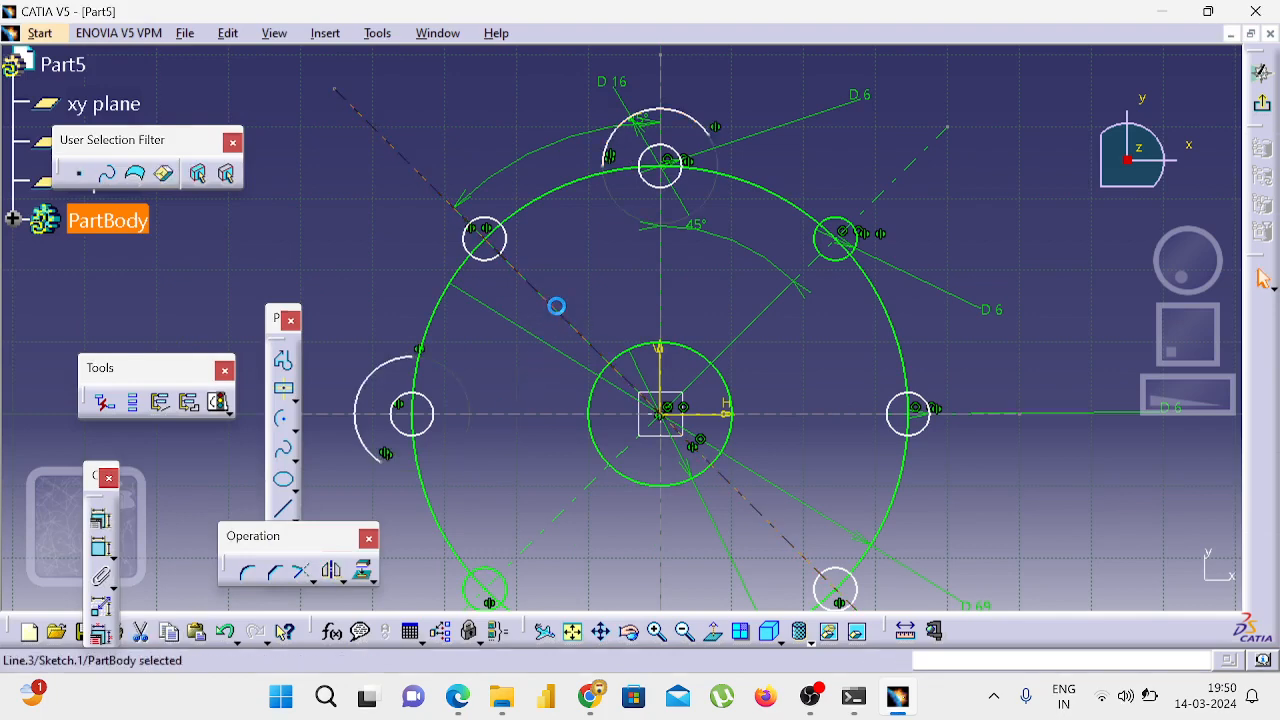
Step: Mirror the left lobe arc about the vertical axis to the 6 mm circle on the right
{"action": "left_click", "coordinate": [360, 412]}
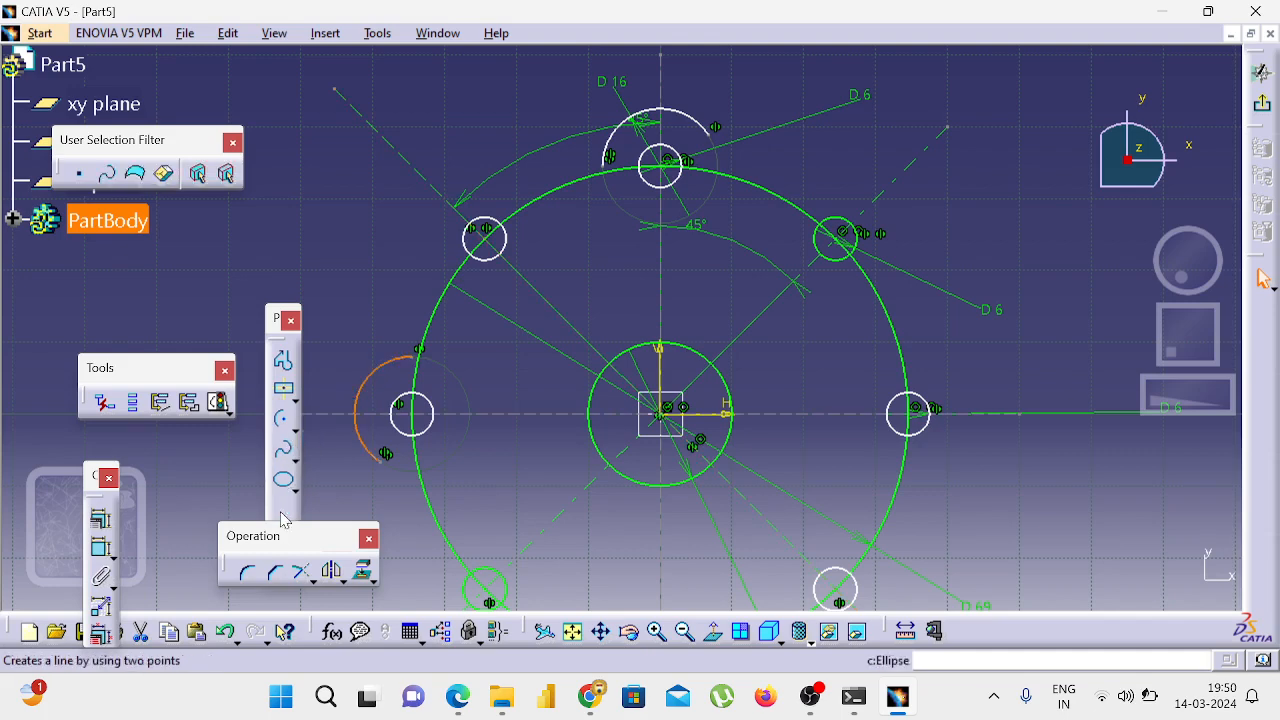
{"action": "left_click", "coordinate": [331, 571]}
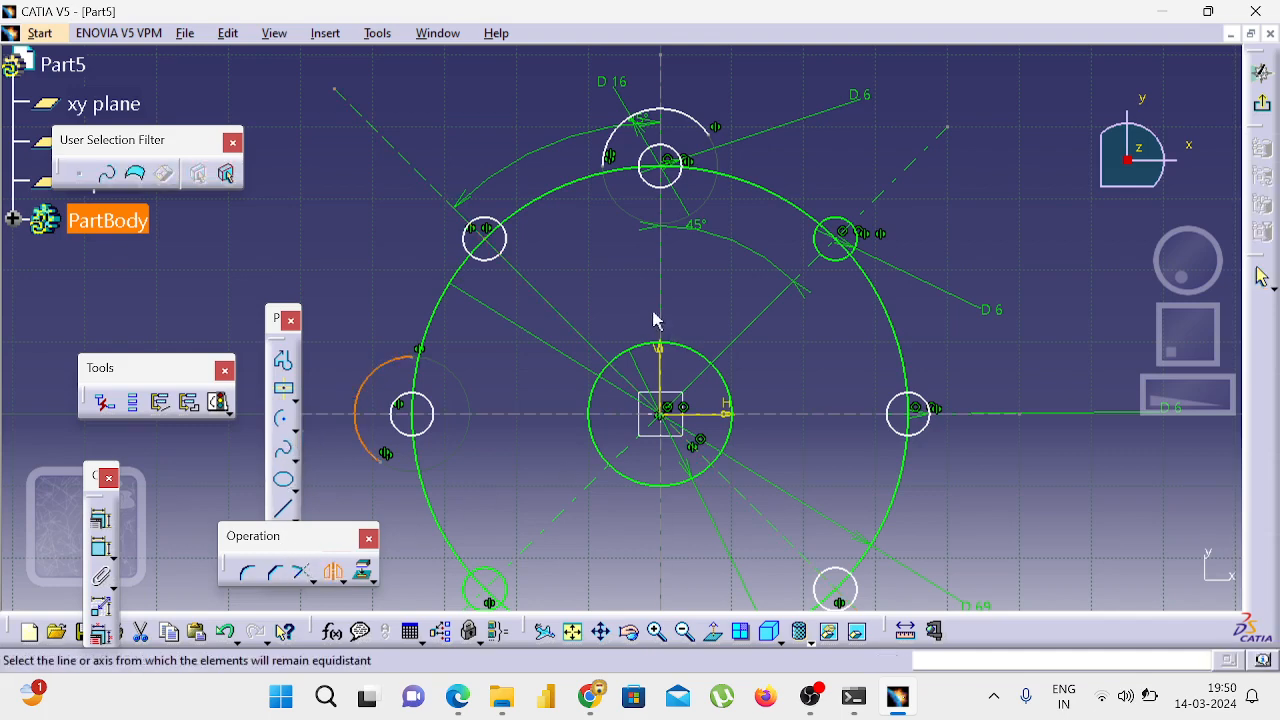
{"action": "left_click", "coordinate": [668, 320]}
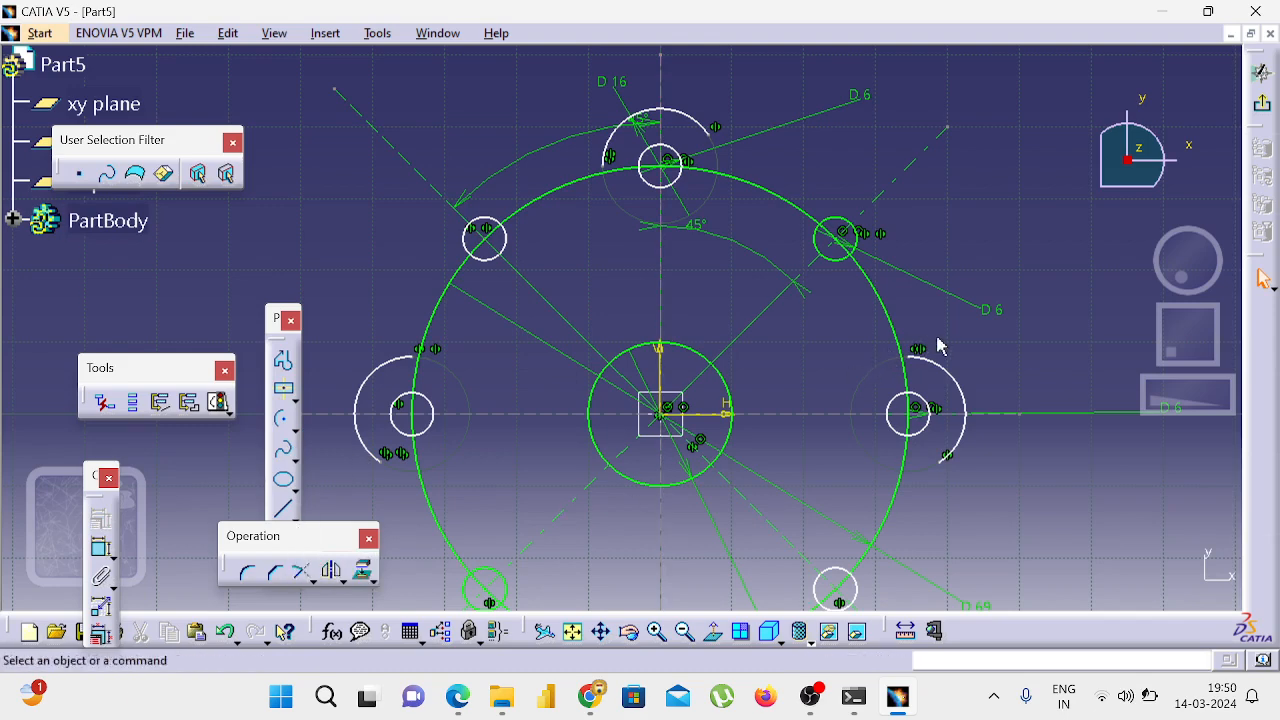
Step: Mirror the right lobe arc about the upper-right 45° diagonal line to complete the arc around the top 6 mm circle
{"action": "left_click", "coordinate": [936, 369]}
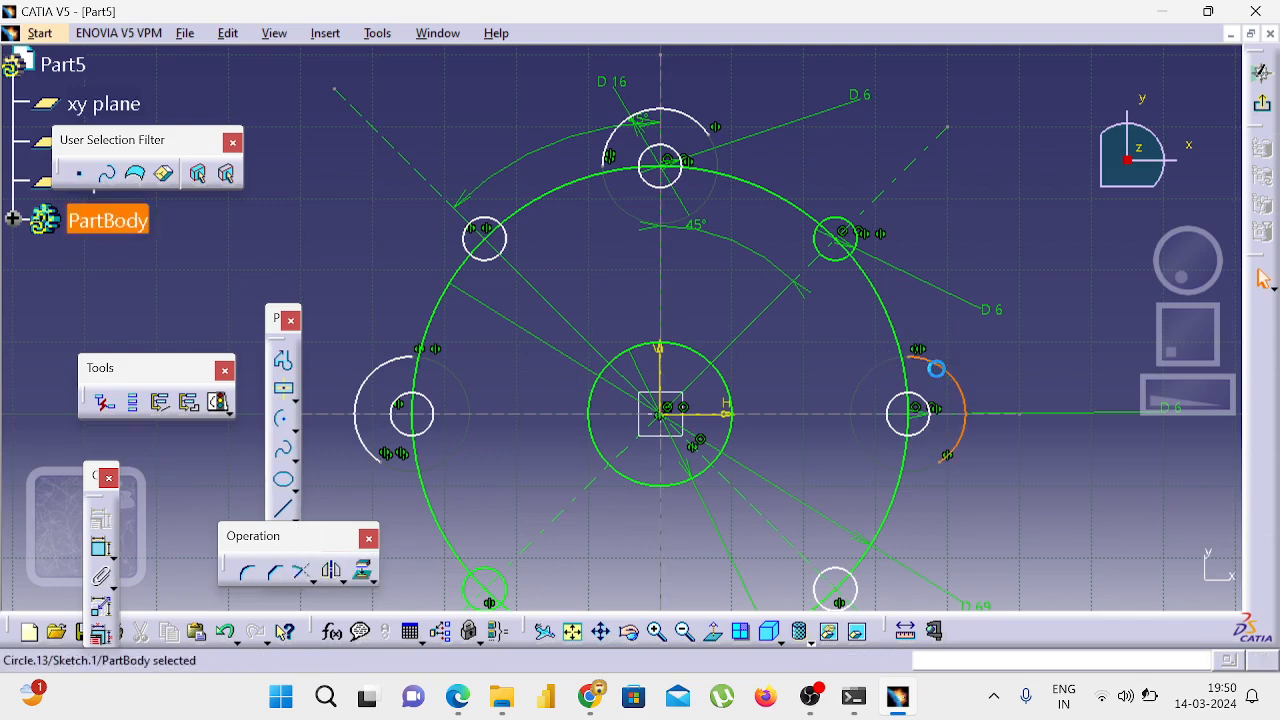
{"action": "left_click", "coordinate": [331, 571]}
{"action": "left_click", "coordinate": [774, 312]}
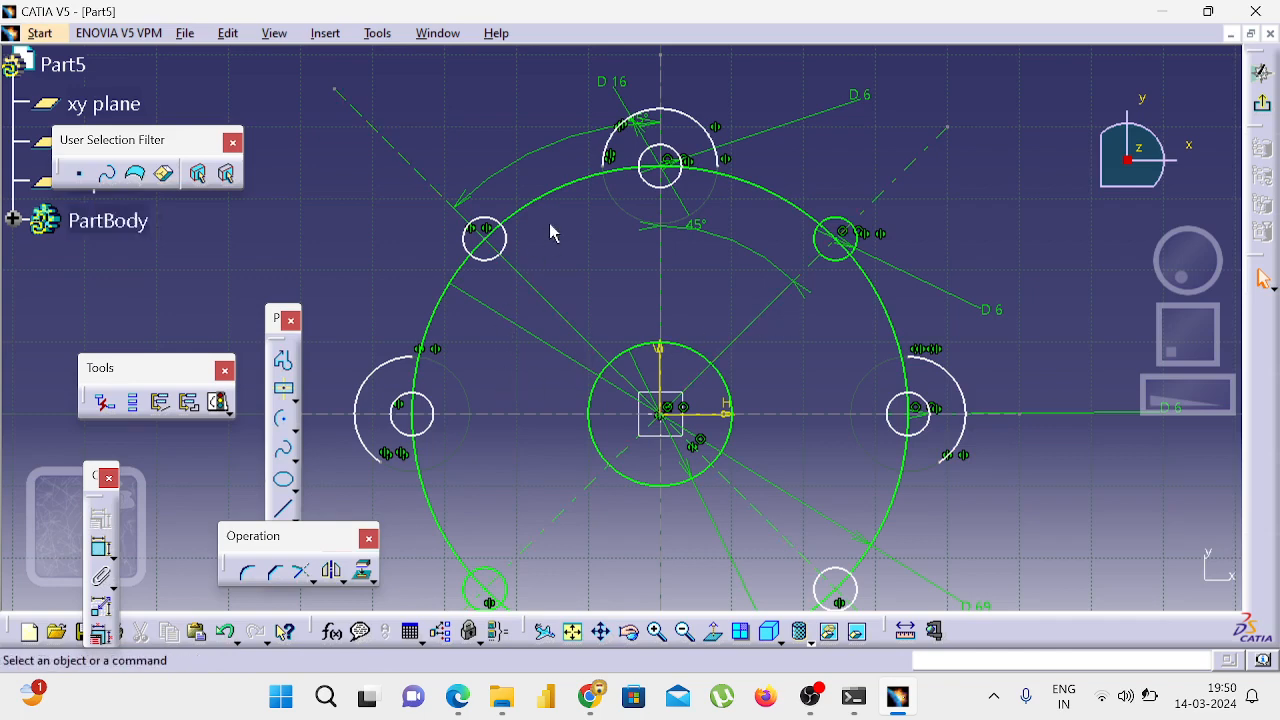
Step: Draw an open arc centred on the upper-left 6 mm circle, wrapping around its outer side with a radius of about 7.1 mm
{"action": "left_click", "coordinate": [285, 420]}
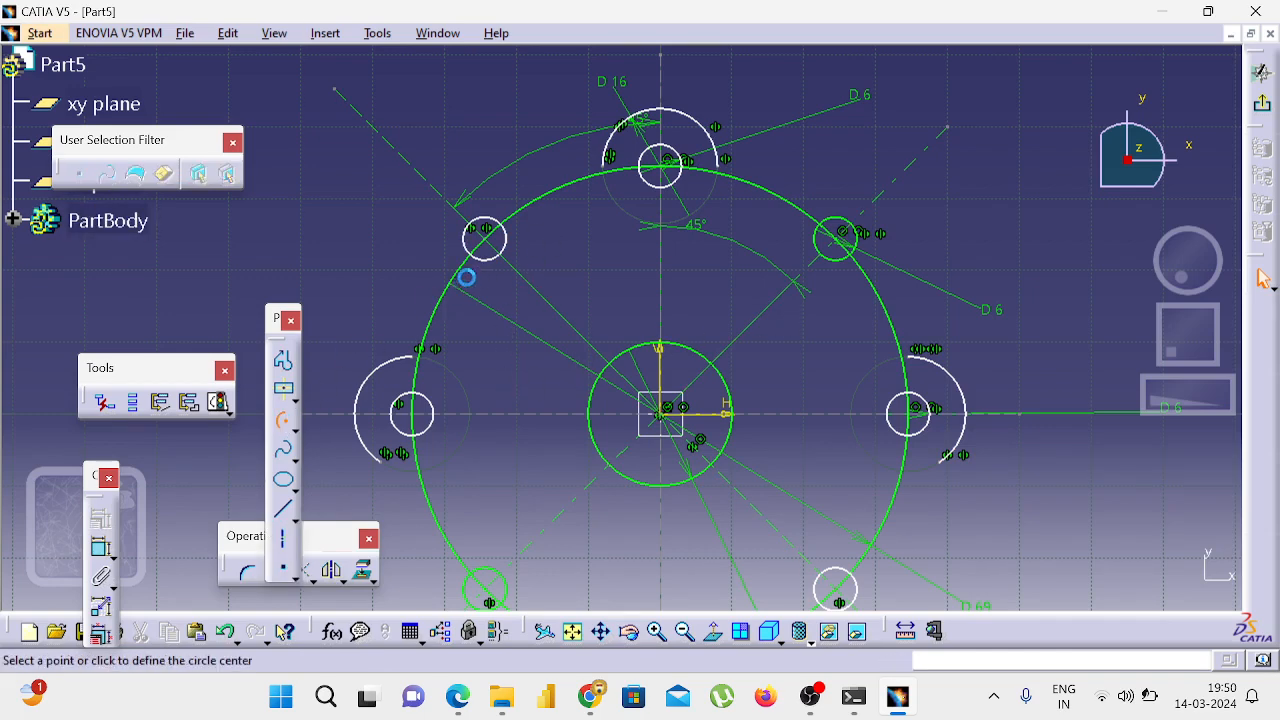
{"action": "left_click", "coordinate": [485, 238]}
{"action": "left_click", "coordinate": [439, 266]}
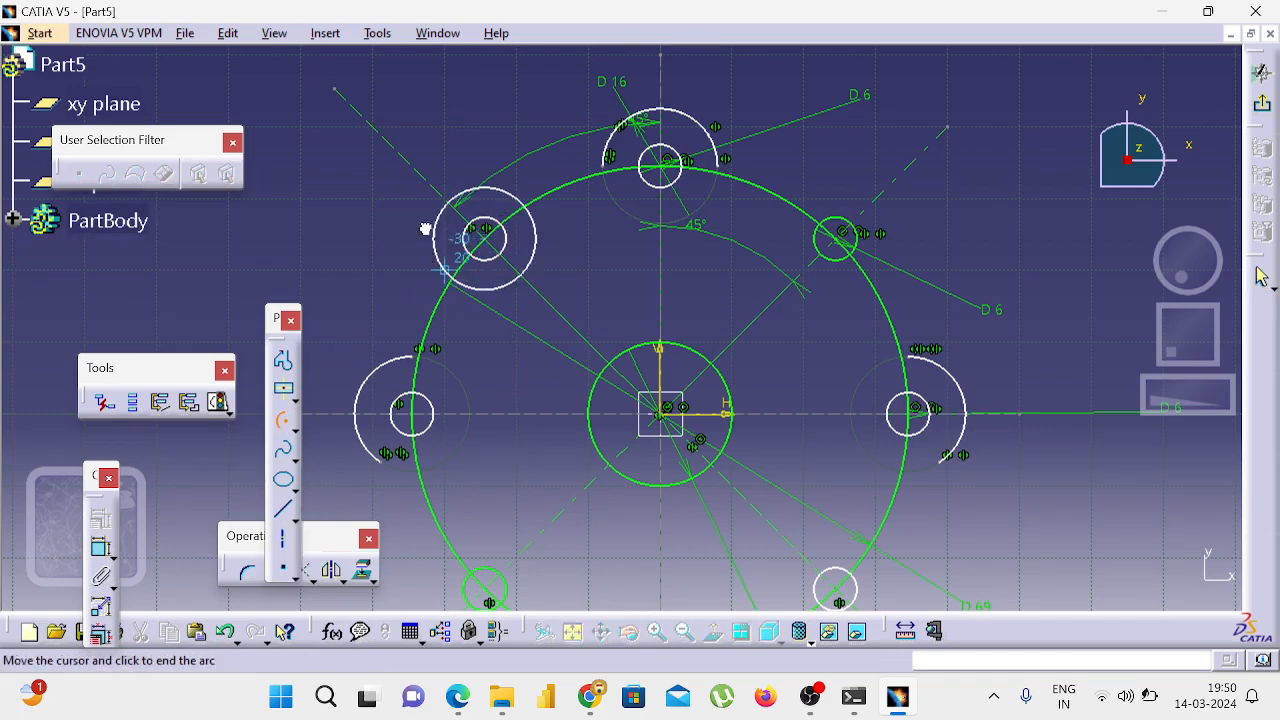
{"action": "left_click", "coordinate": [512, 194]}
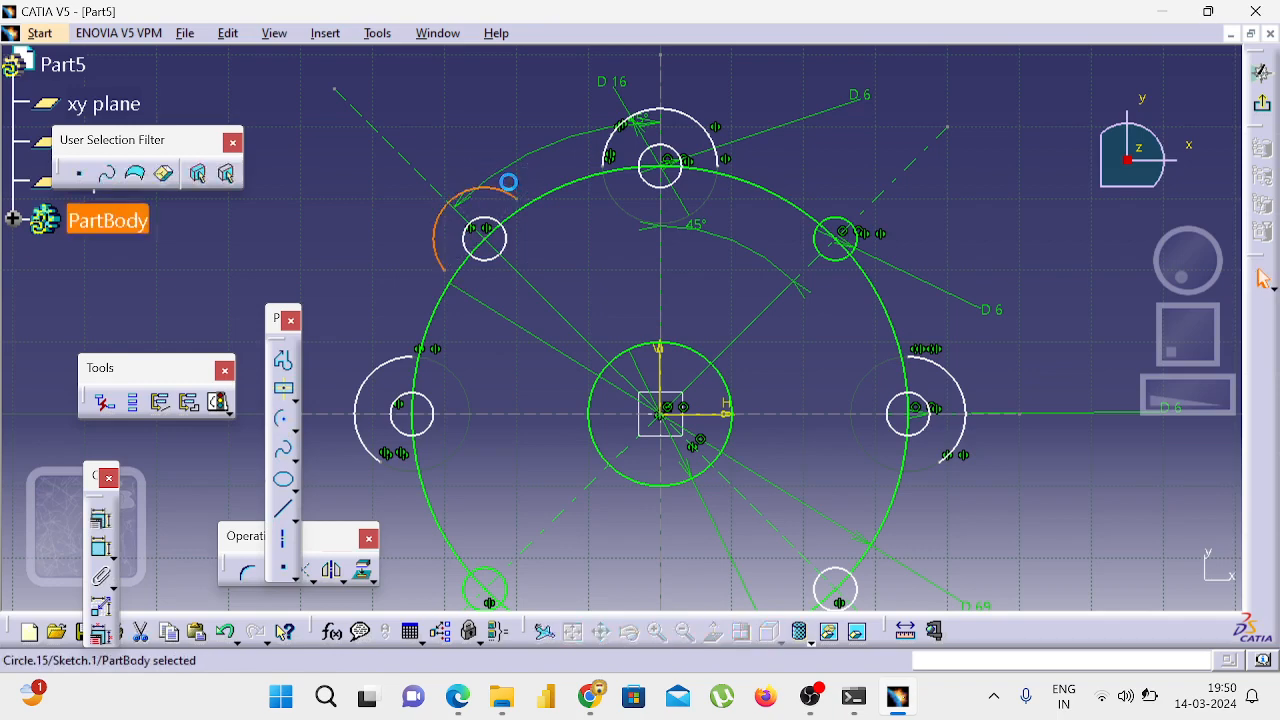
Step: Dimension the upper-left lobe arc as a diameter and set it to 16 mm
{"action": "left_click", "coordinate": [100, 548]}
{"action": "left_click", "coordinate": [437, 230]}
{"action": "left_click", "coordinate": [387, 222]}
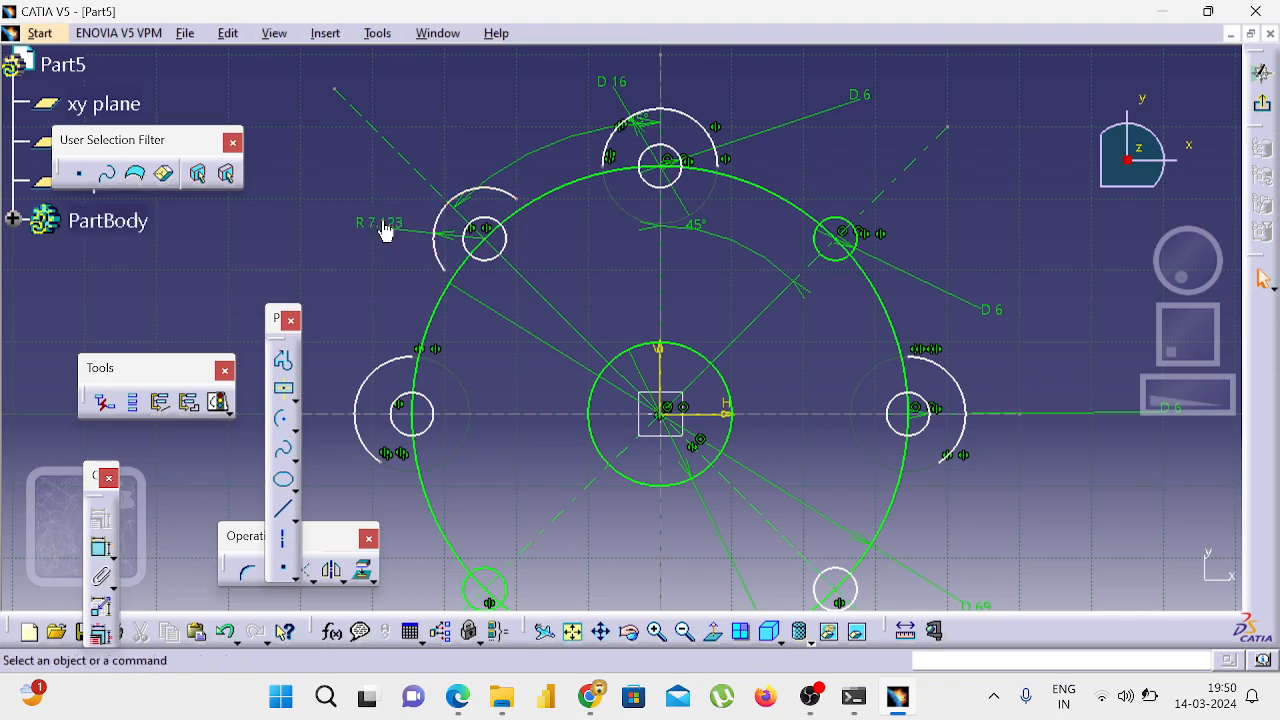
{"action": "left_click", "coordinate": [389, 219]}
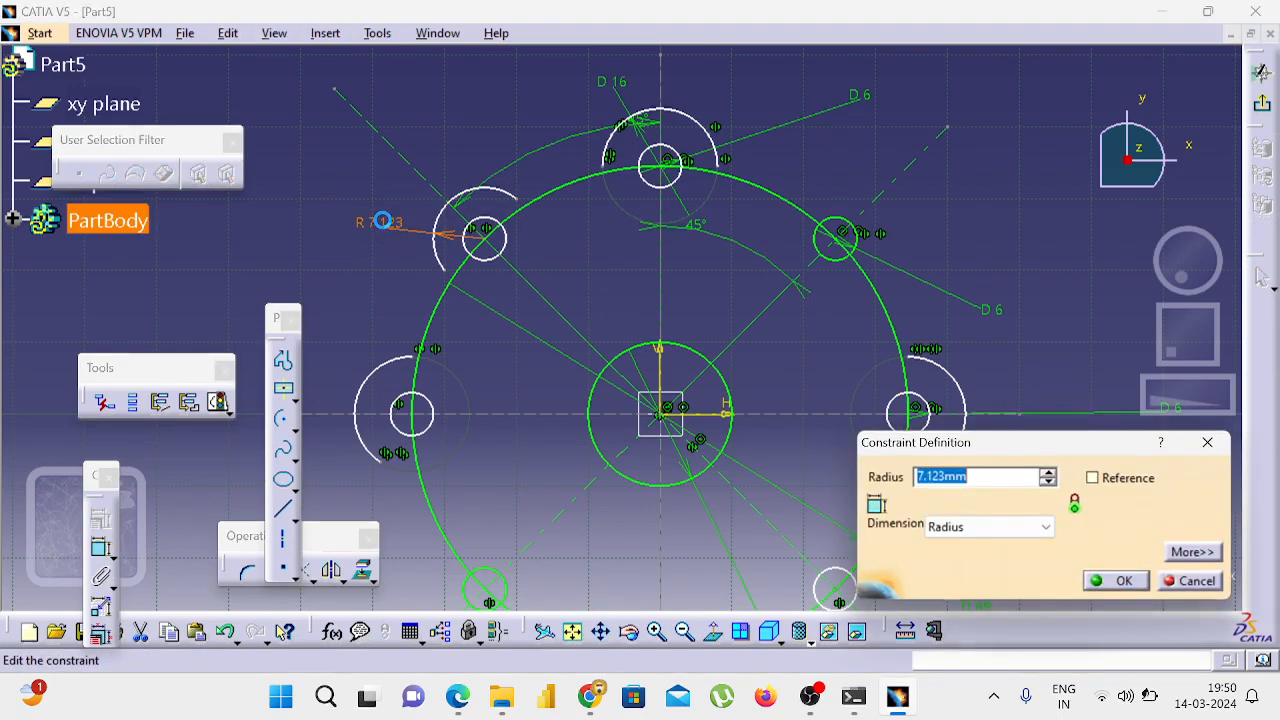
{"action": "left_click", "coordinate": [967, 522]}
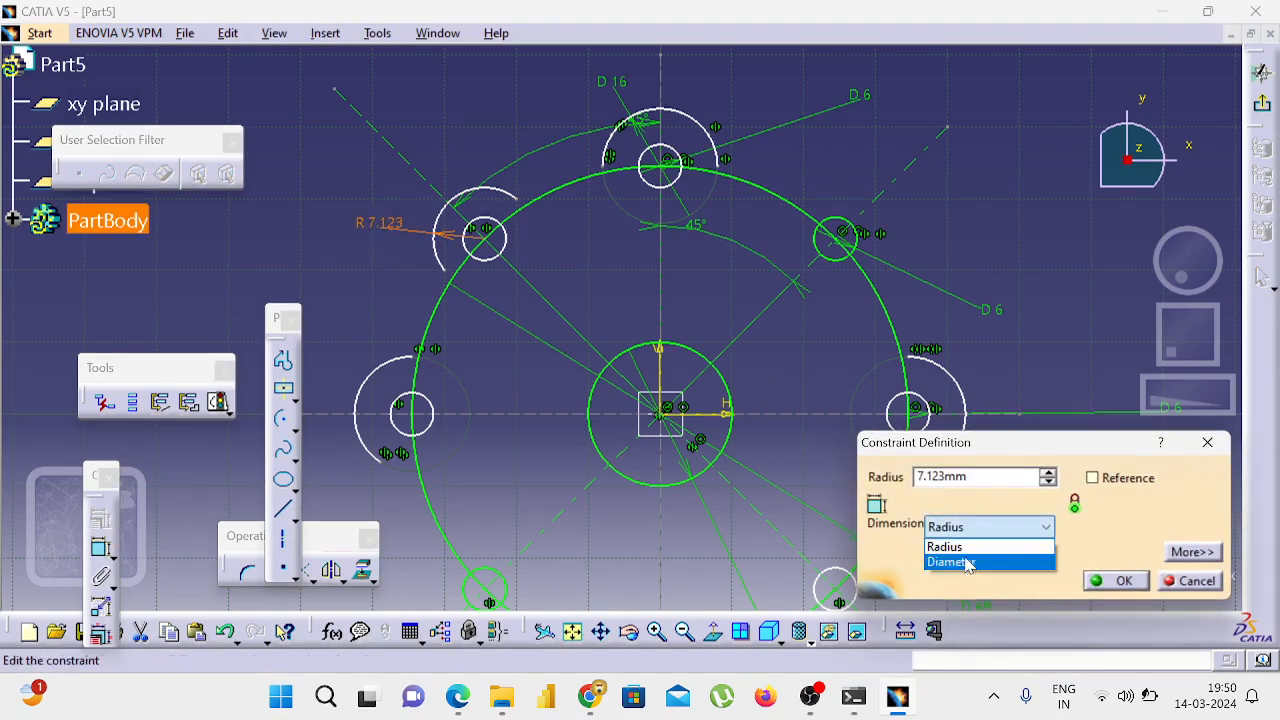
{"action": "left_click", "coordinate": [971, 560]}
{"action": "double_click", "coordinate": [977, 476]}
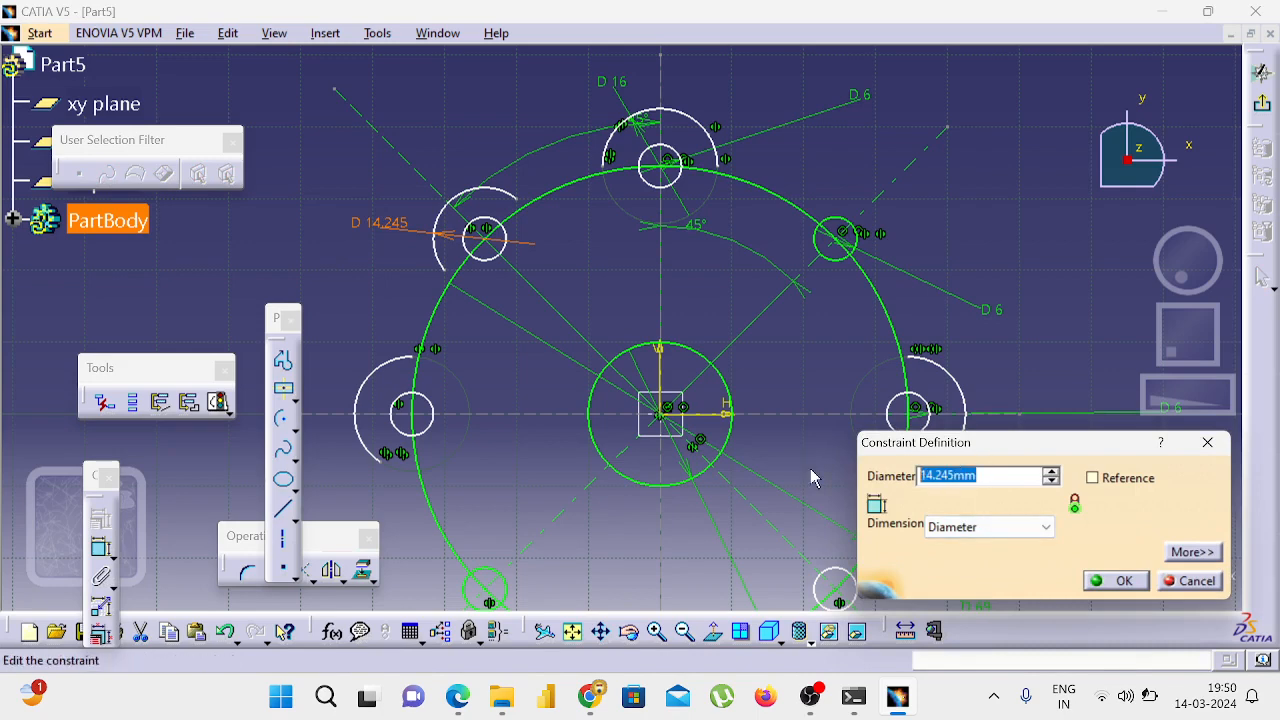
{"action": "type", "text": "16"}
{"action": "key", "text": "Return"}
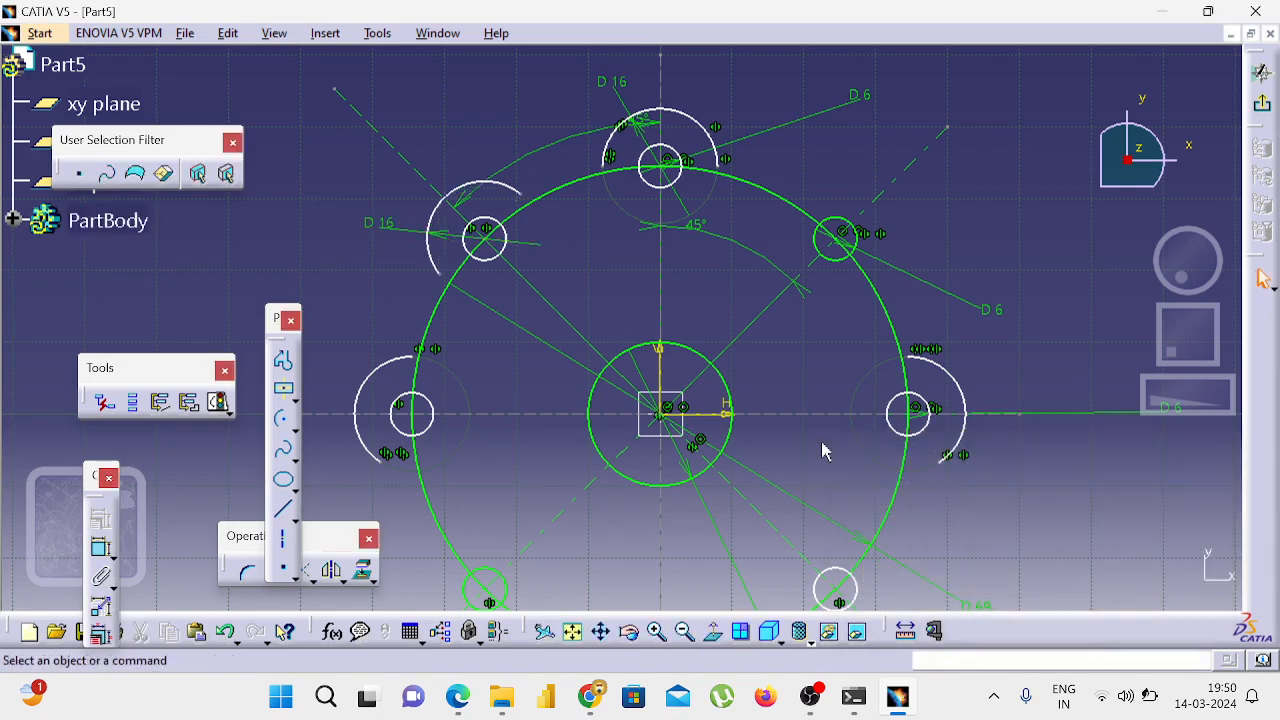
Step: Switch to the Google Meet call in Chrome, unmute the microphone and return to CATIA
{"action": "mouse_move", "coordinate": [590, 697]}
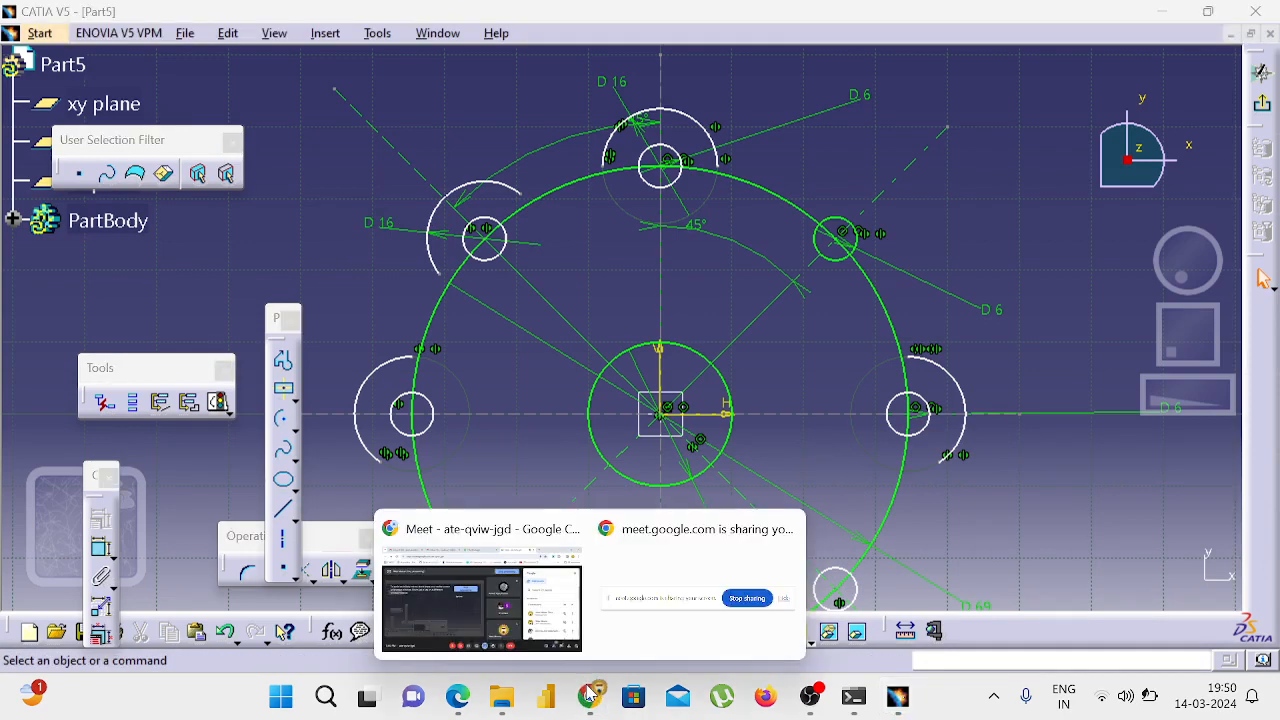
{"action": "left_click", "coordinate": [512, 602]}
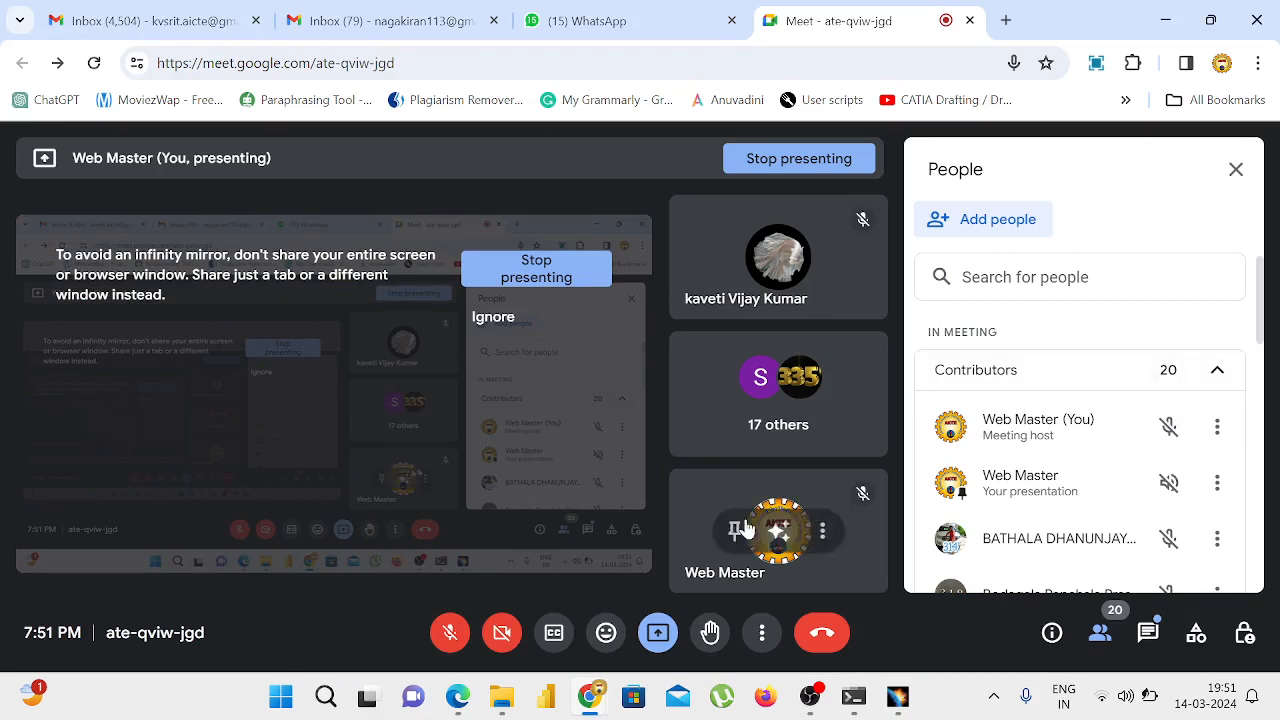
{"action": "left_click", "coordinate": [438, 640]}
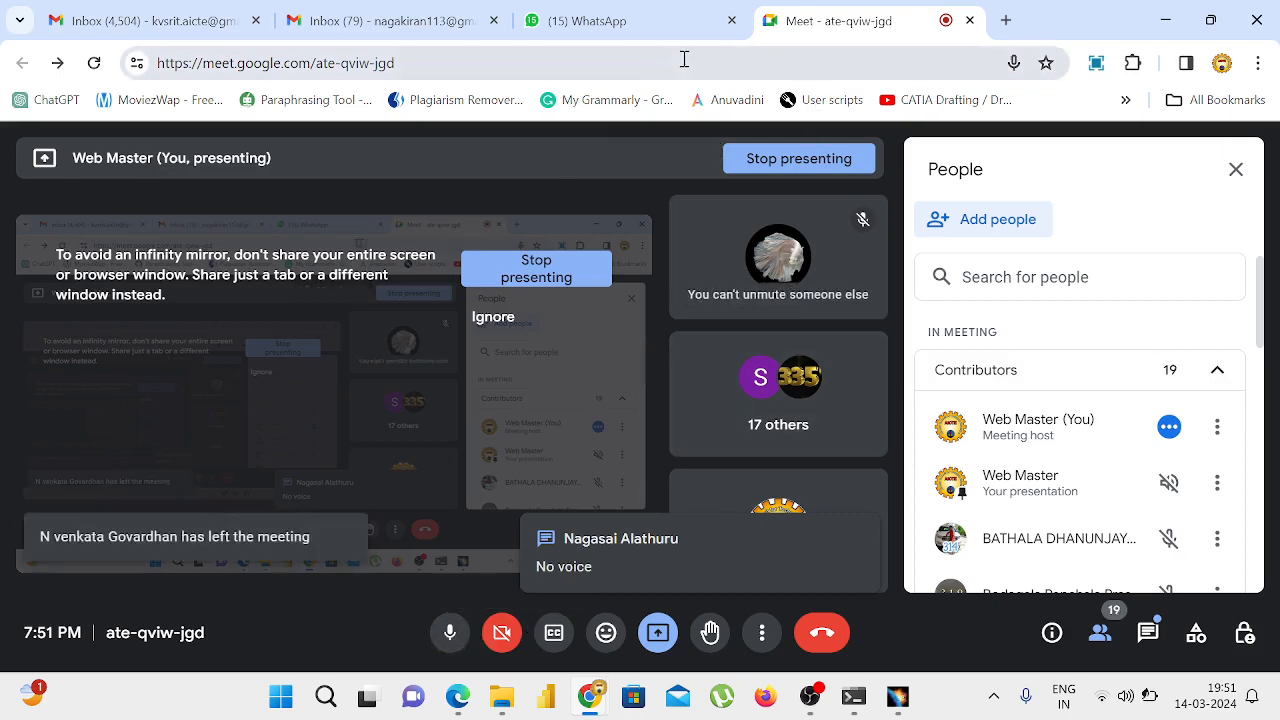
{"action": "left_click", "coordinate": [900, 698]}
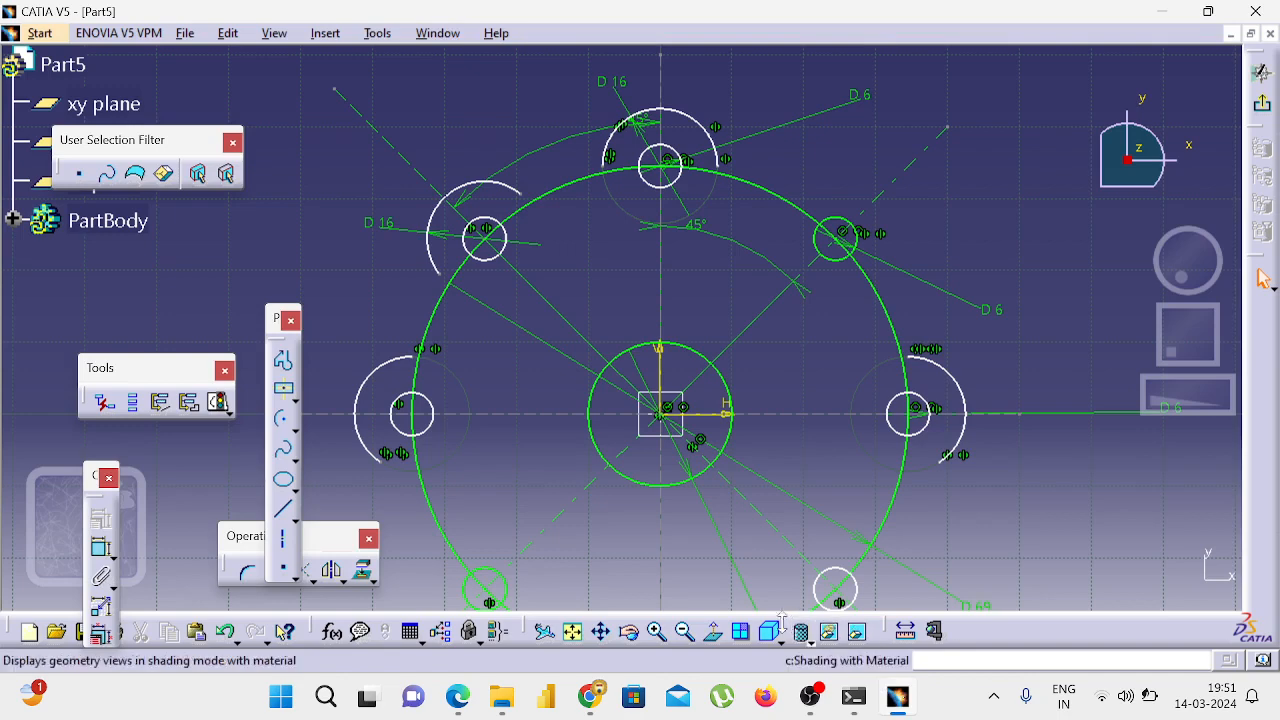
Step: Check the radius of the concave arcs between the lobes in the PDF drawing
{"action": "left_click", "coordinate": [458, 698]}
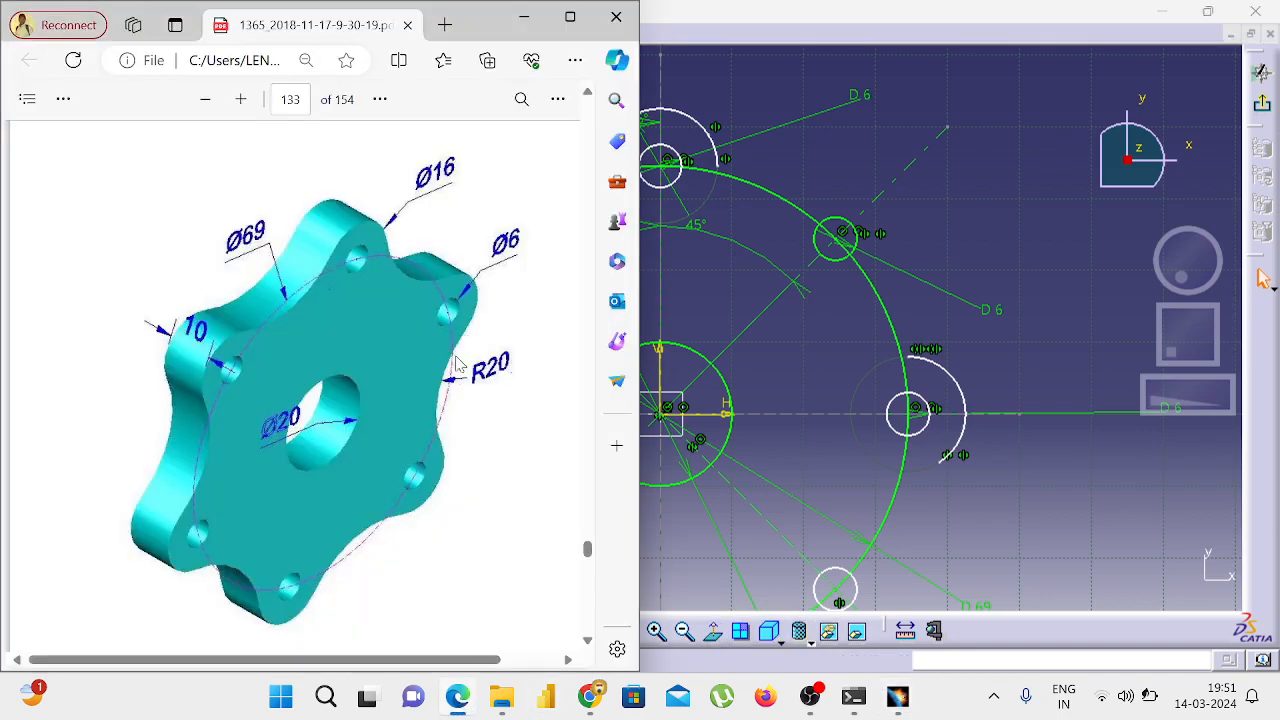
{"action": "key", "text": "alt+Tab"}
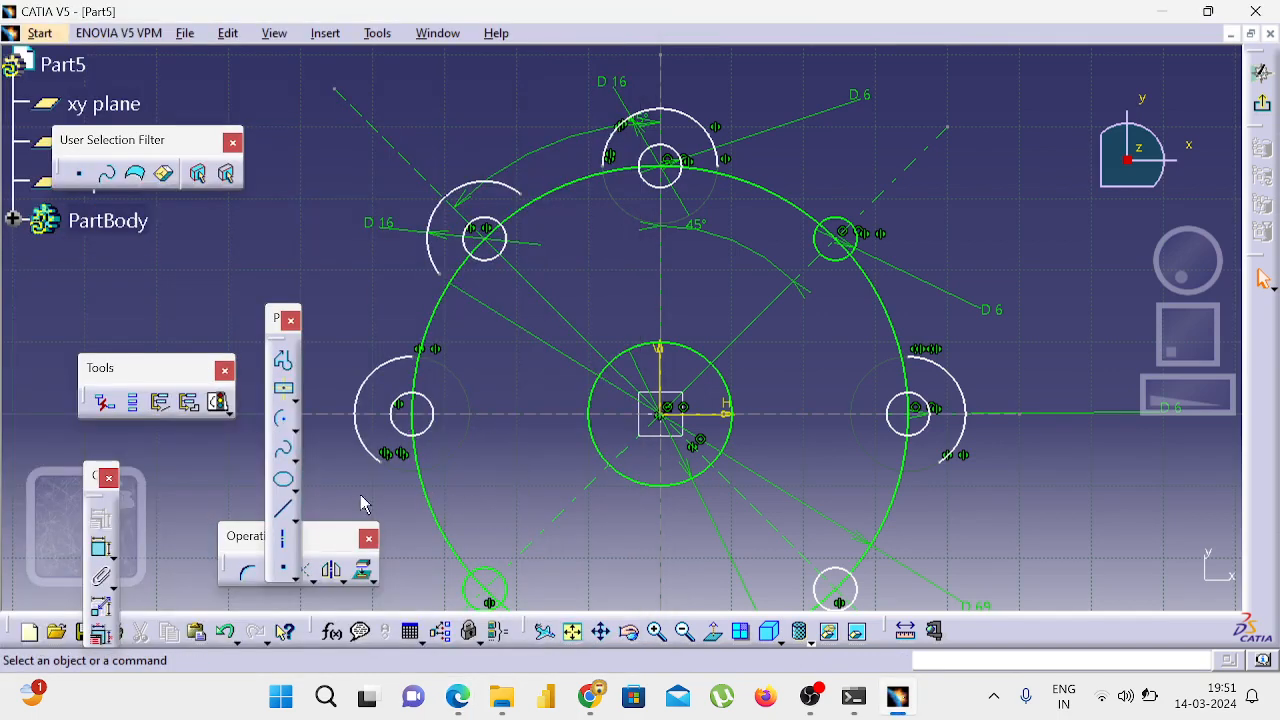
{"action": "left_click", "coordinate": [296, 432]}
{"action": "left_click", "coordinate": [489, 446]}
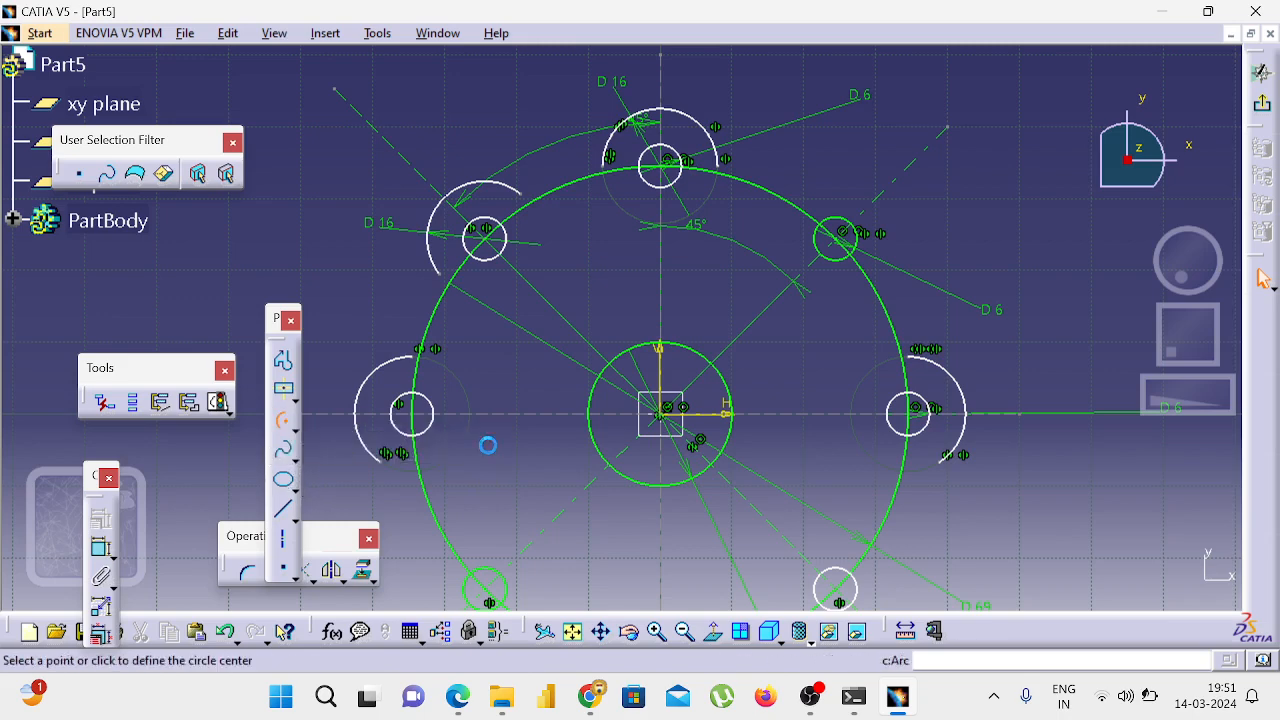
{"action": "left_click", "coordinate": [668, 428]}
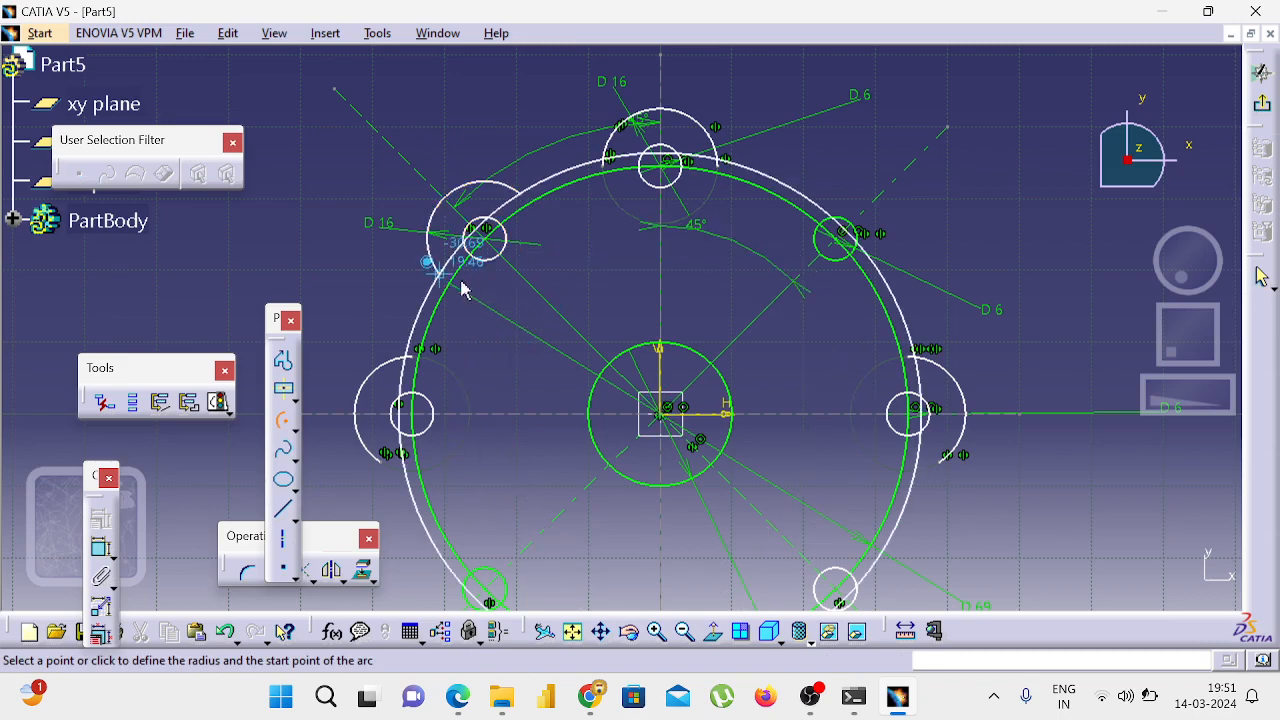
{"action": "left_click", "coordinate": [444, 274]}
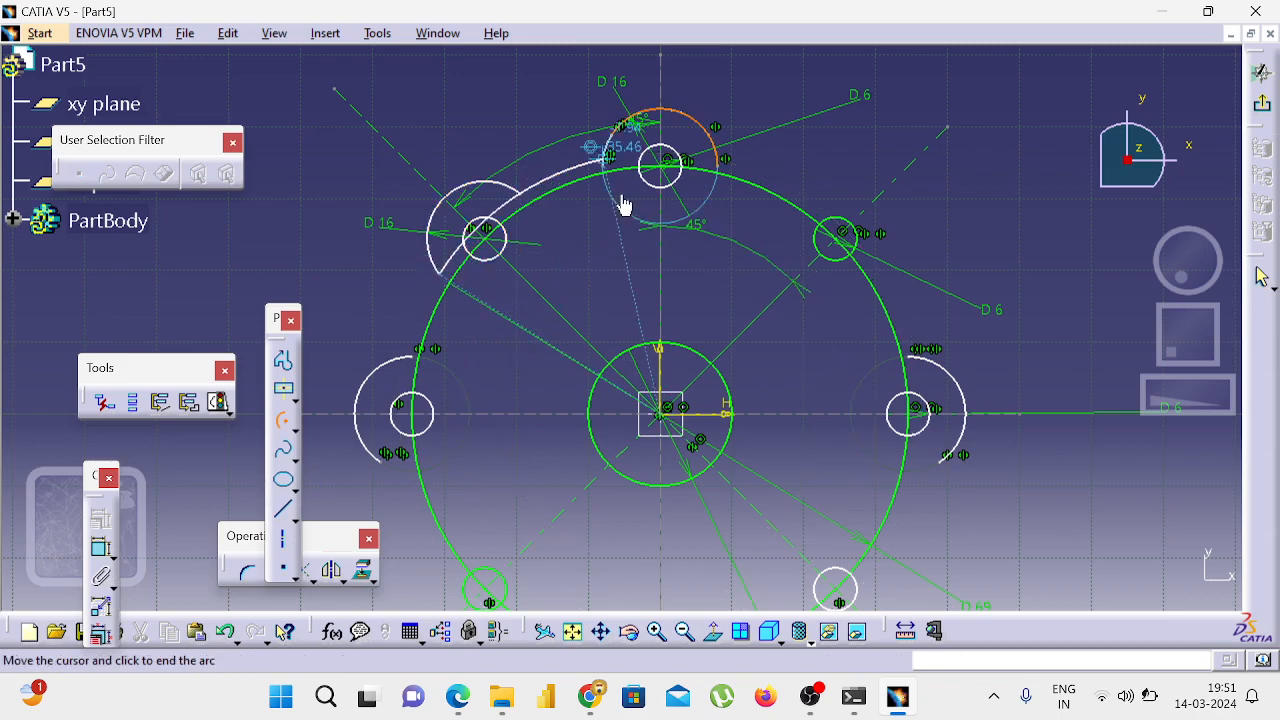
{"action": "left_click", "coordinate": [312, 412]}
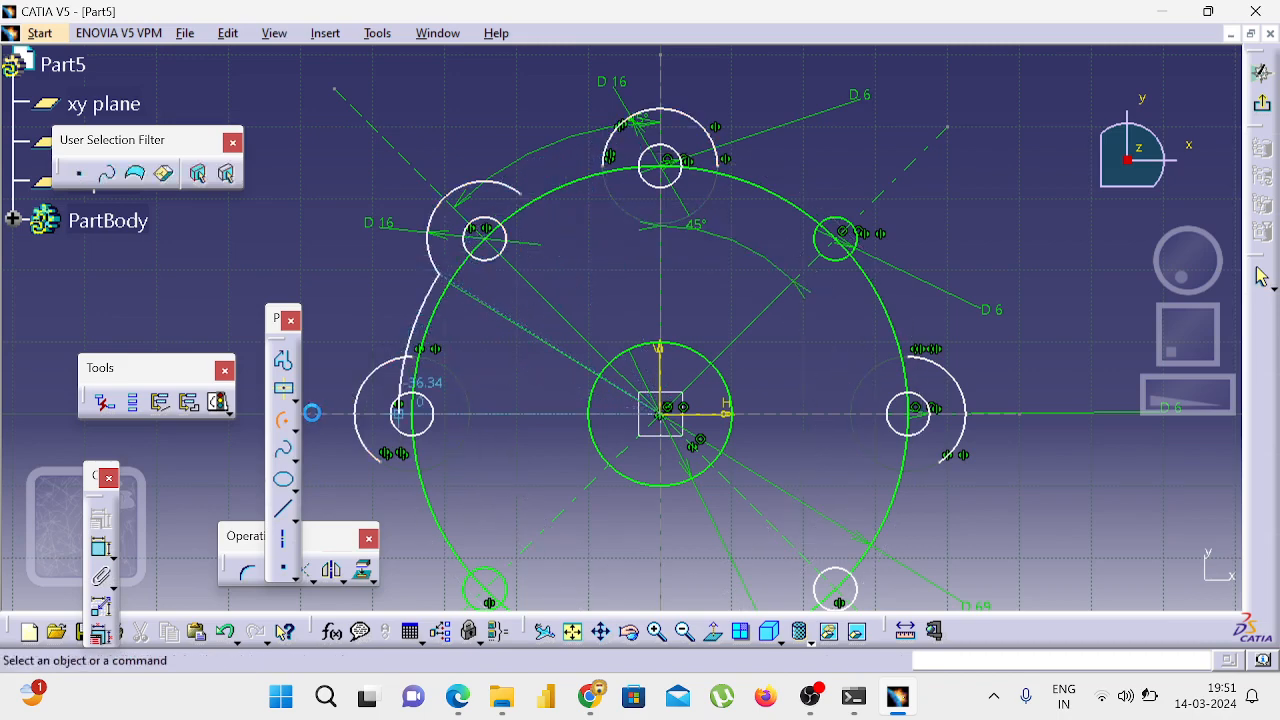
{"action": "left_click", "coordinate": [295, 463]}
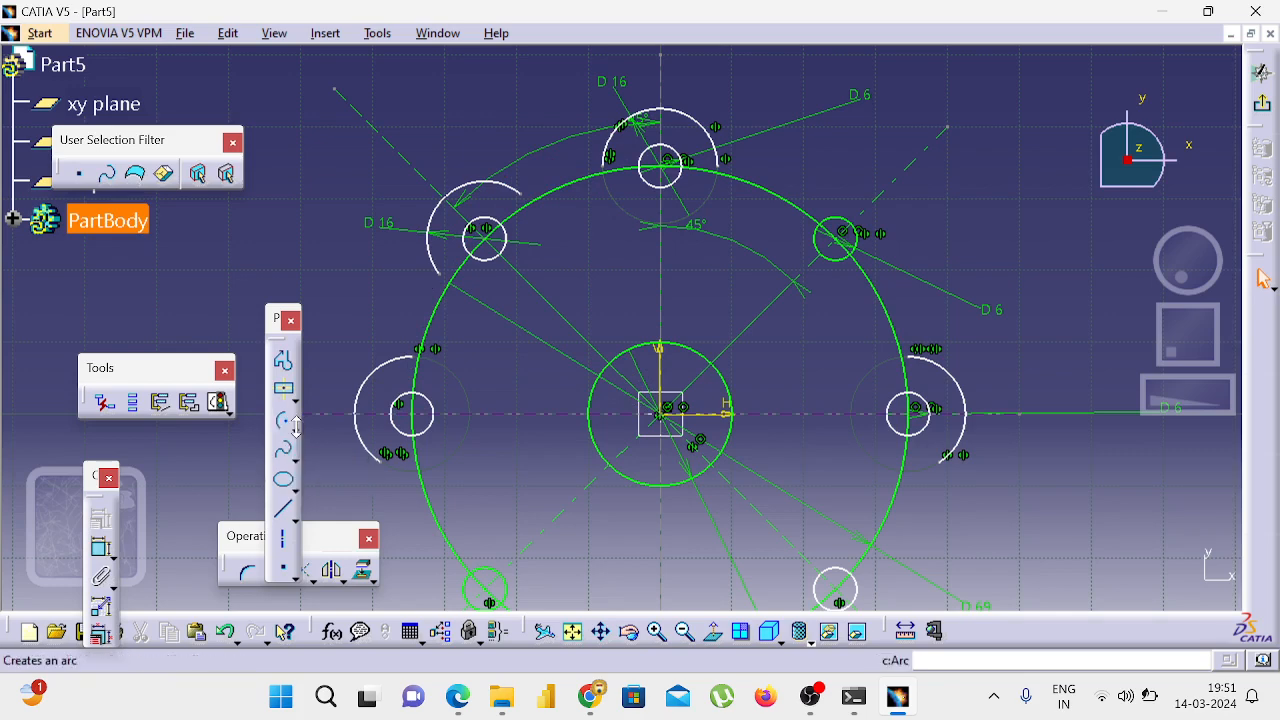
{"action": "left_click", "coordinate": [295, 427]}
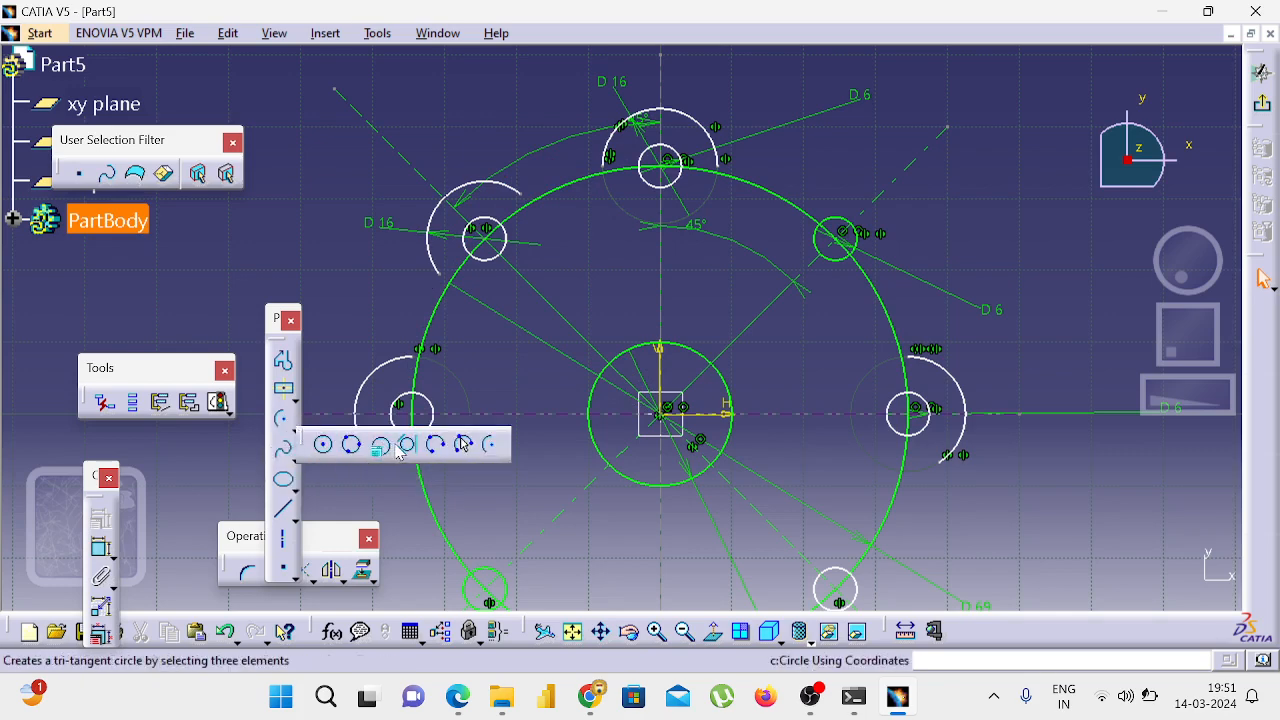
{"action": "left_click", "coordinate": [463, 444]}
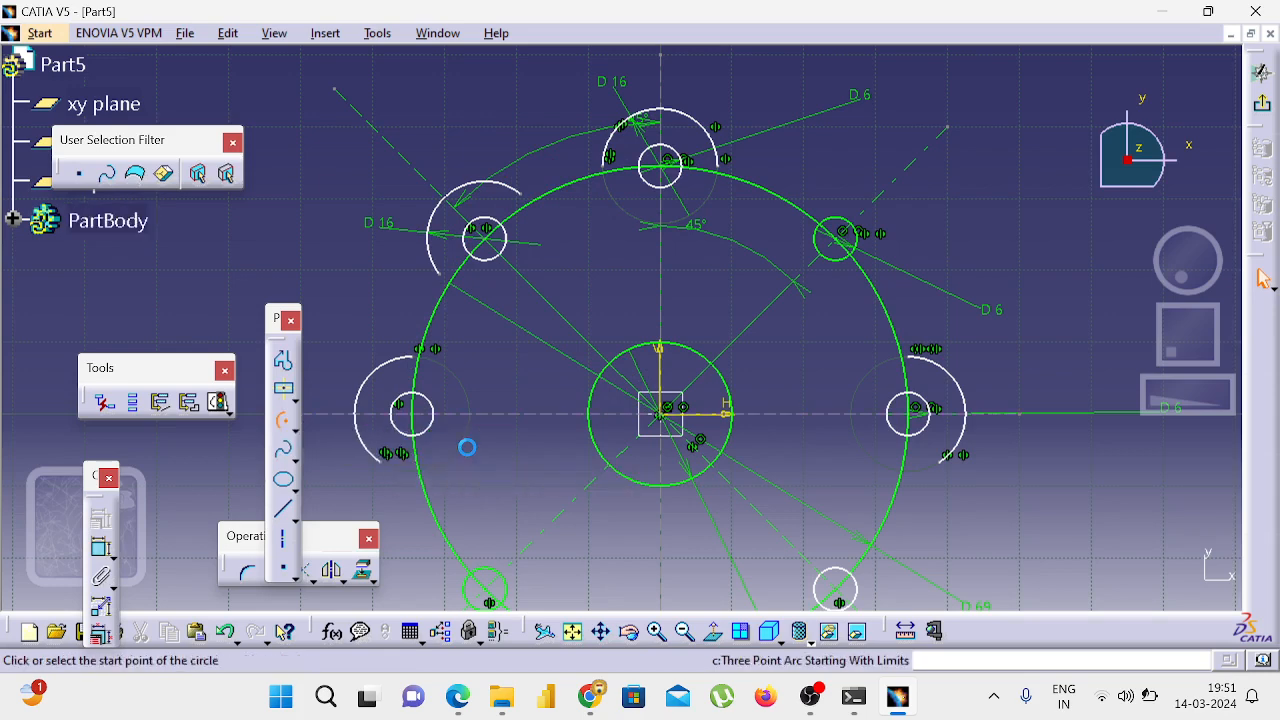
{"action": "left_click", "coordinate": [678, 420]}
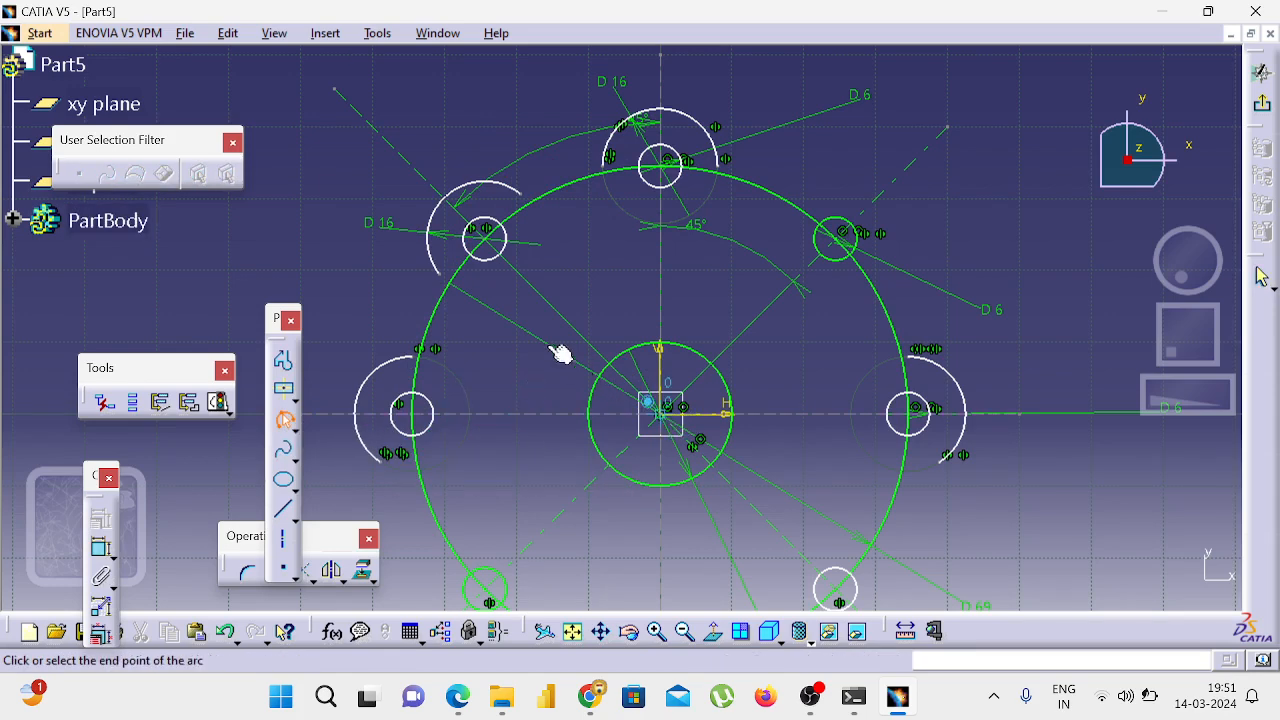
{"action": "left_click", "coordinate": [447, 277]}
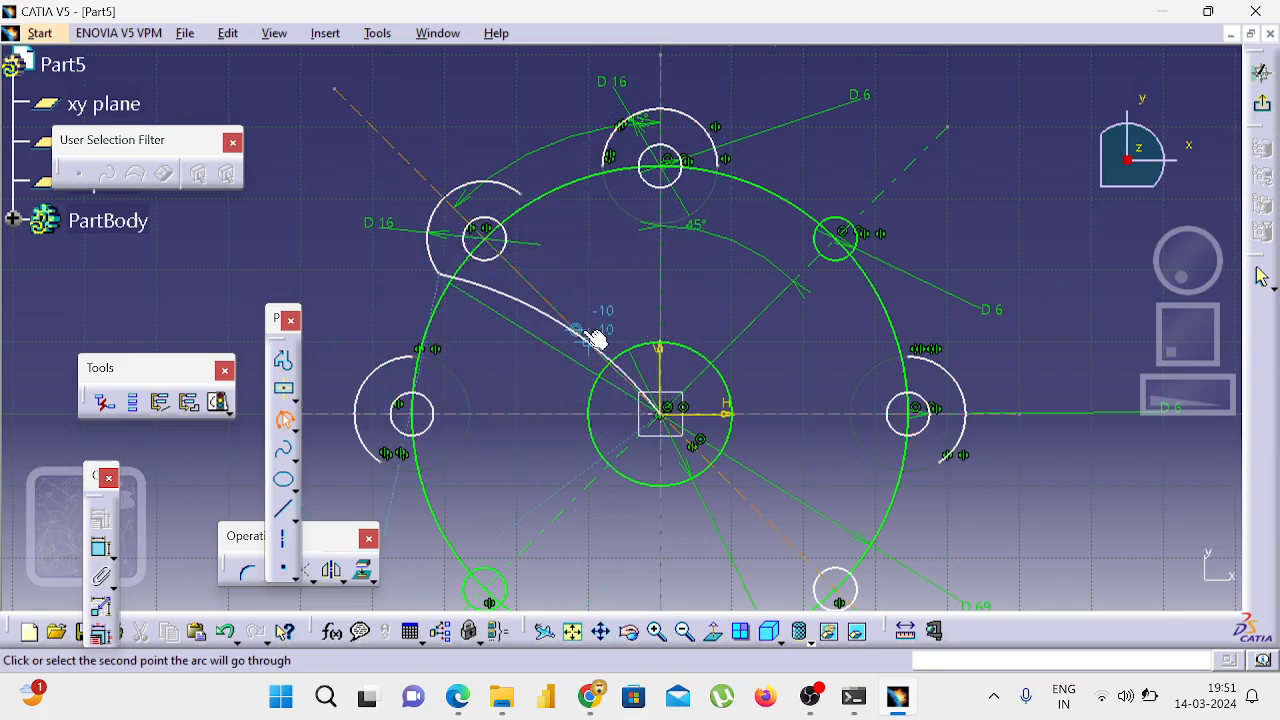
{"action": "key", "text": "Escape"}
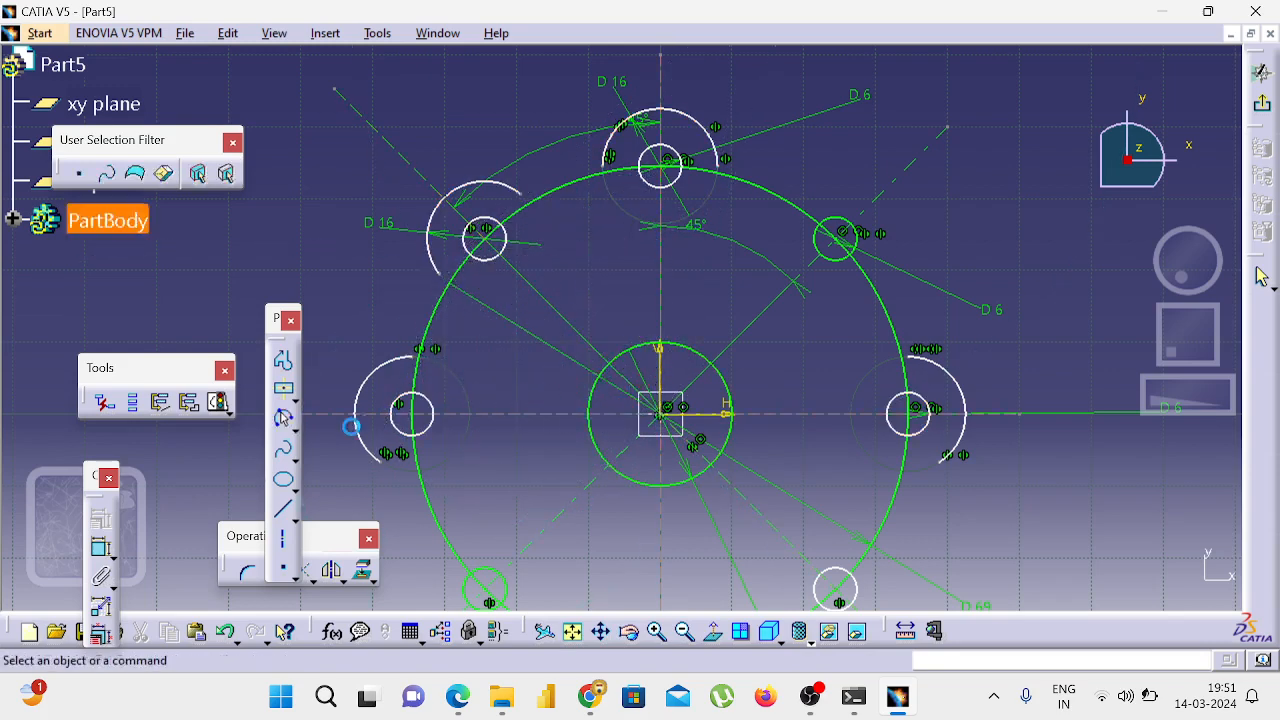
Step: Draw a three-point arc of about 6.4 mm radius, bulging inward, joining the lower end of the upper-left lobe arc to the left lobe arc
{"action": "left_click", "coordinate": [280, 424]}
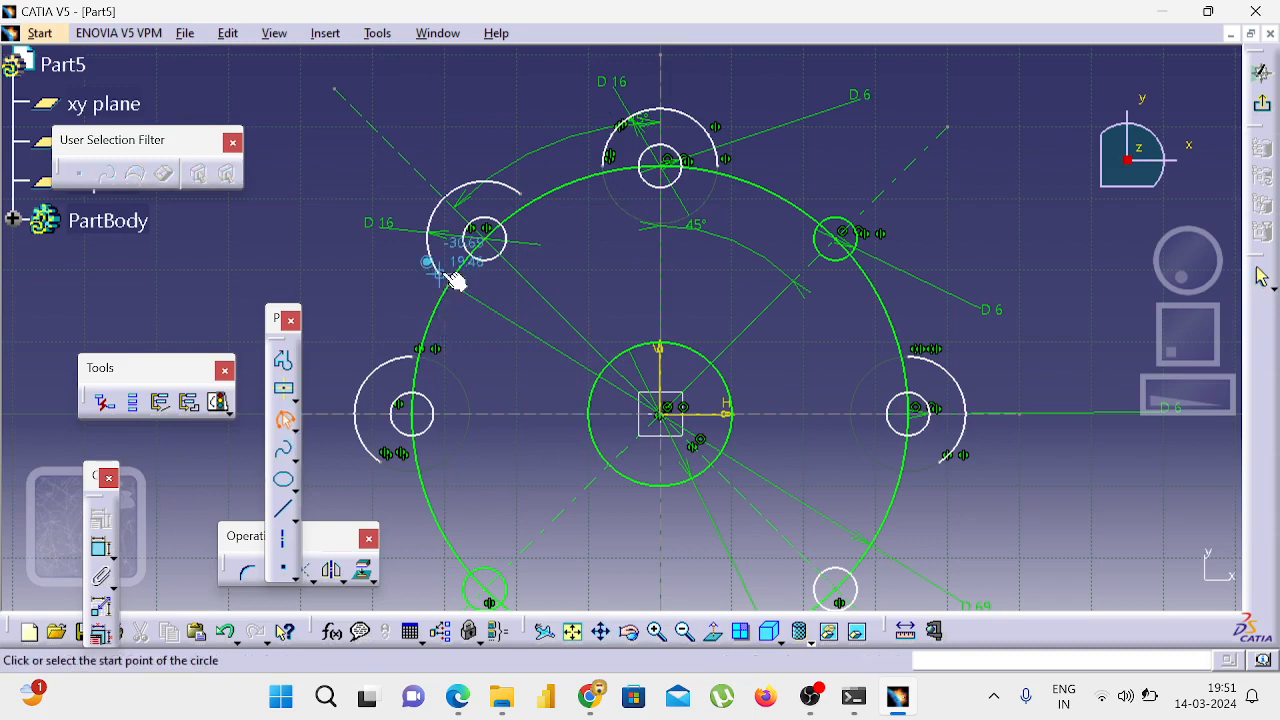
{"action": "left_click", "coordinate": [440, 274]}
{"action": "left_click", "coordinate": [432, 358]}
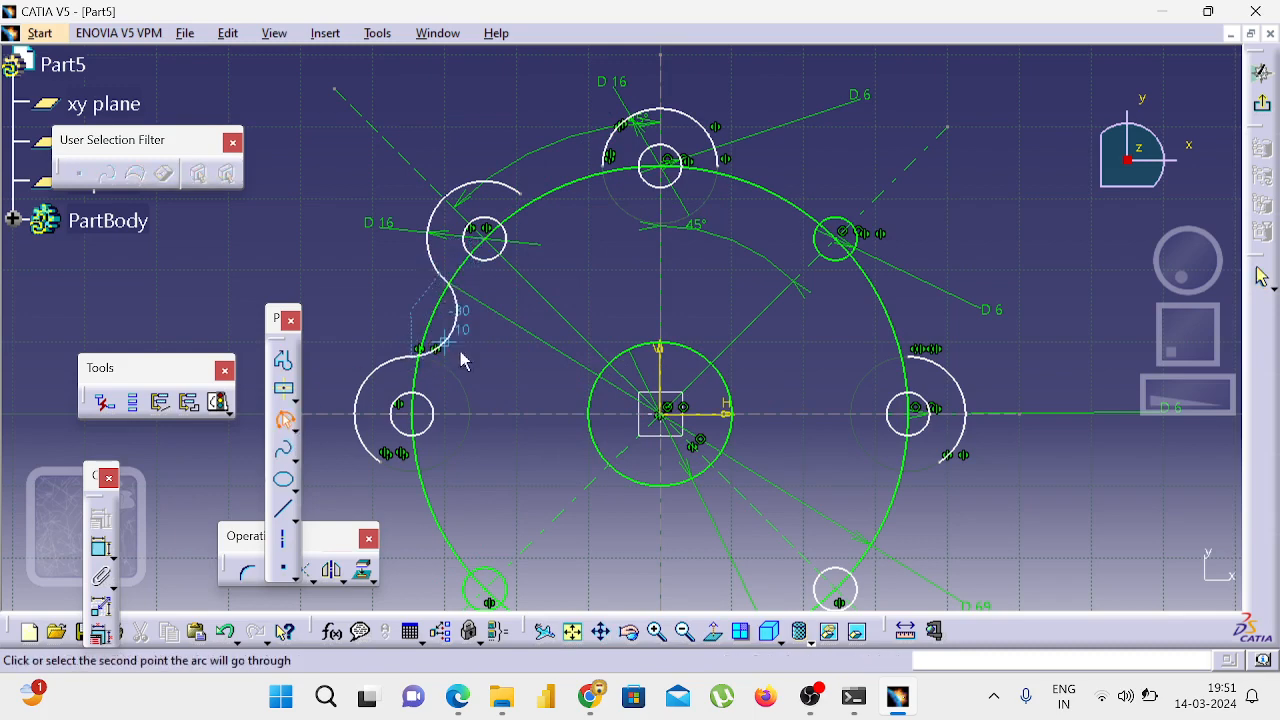
{"action": "left_click", "coordinate": [477, 358]}
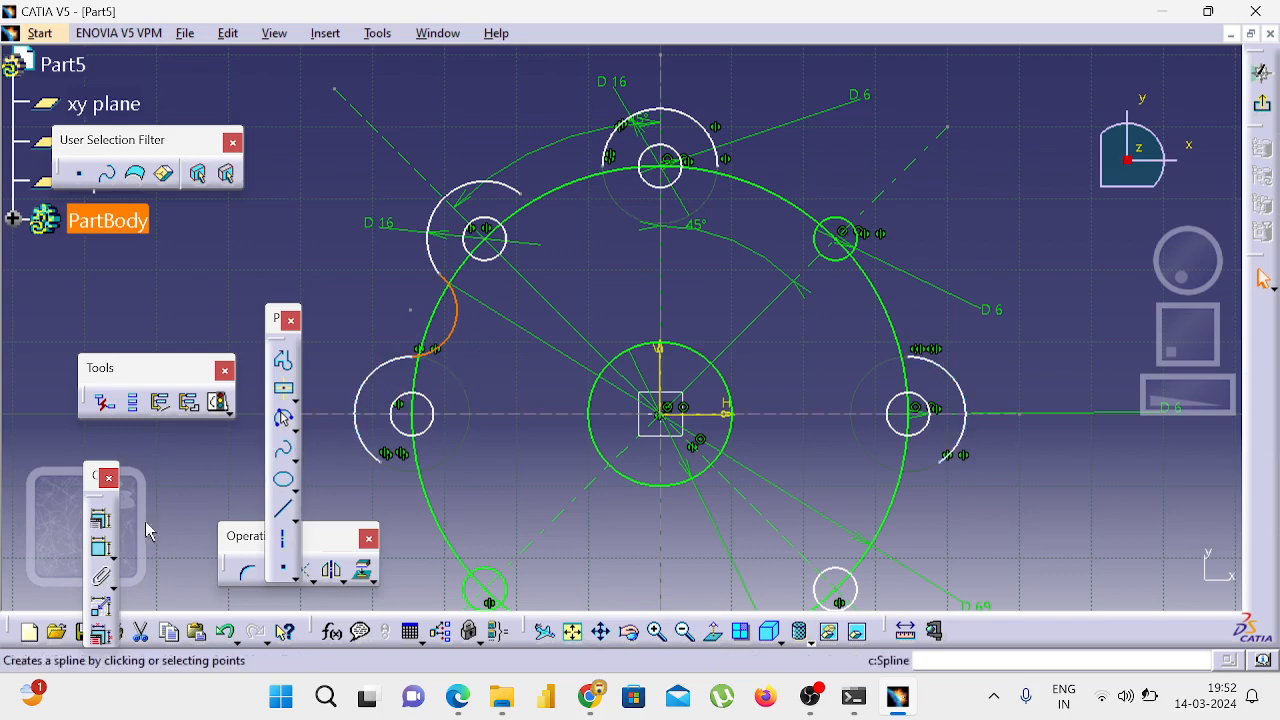
Step: Dimension the connecting arc's radius, check its size in the PDF and open the radius constraint for editing
{"action": "left_click", "coordinate": [101, 548]}
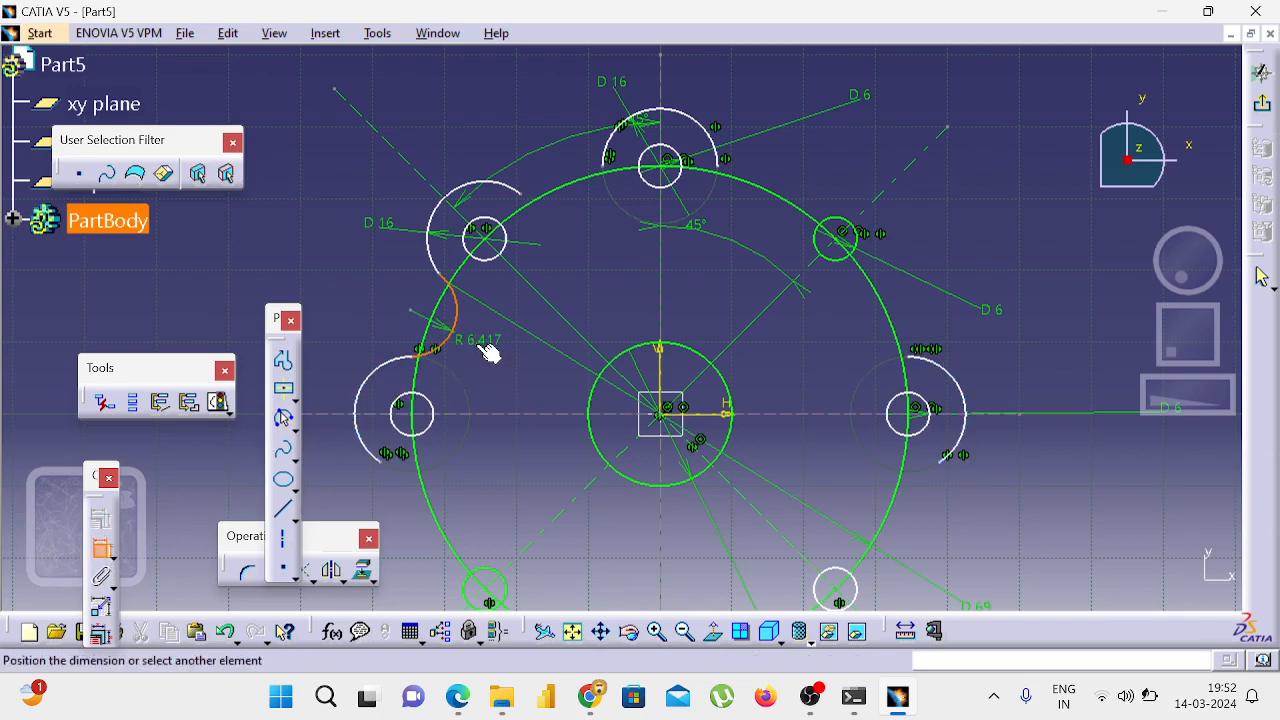
{"action": "left_click", "coordinate": [480, 356]}
{"action": "key", "text": "alt+Tab"}
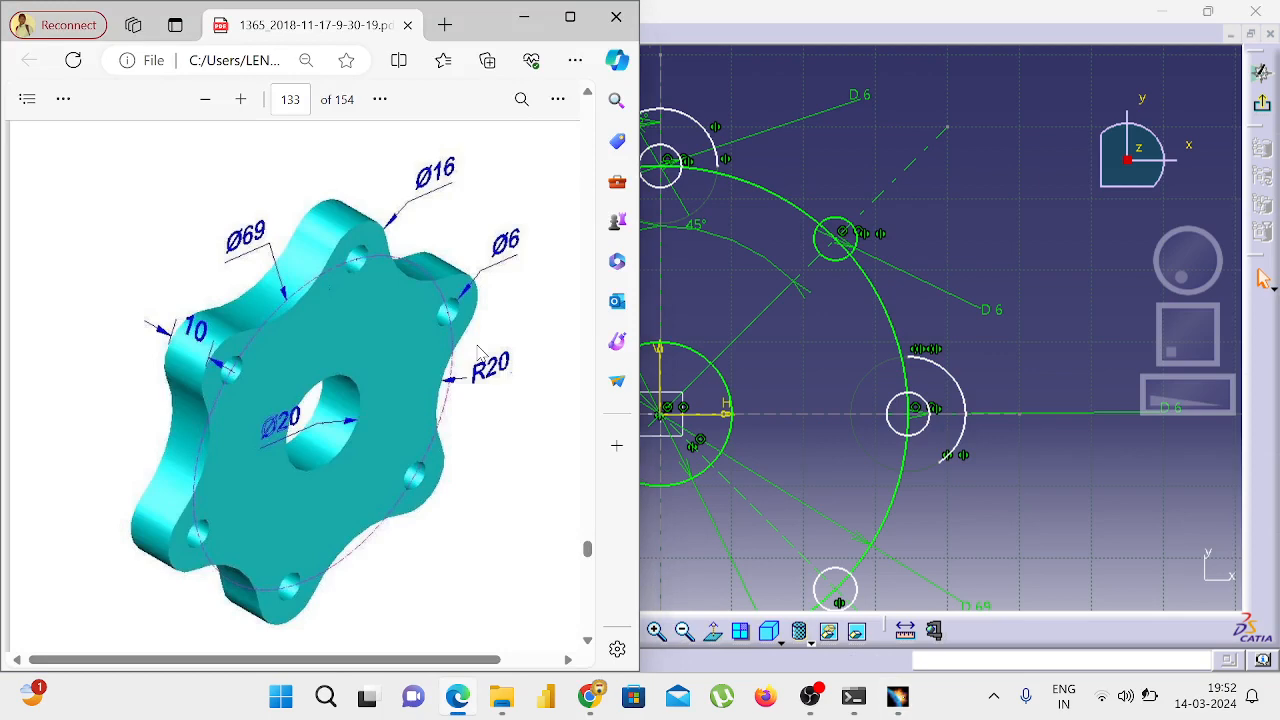
{"action": "key", "text": "alt+Tab"}
{"action": "double_click", "coordinate": [477, 342]}
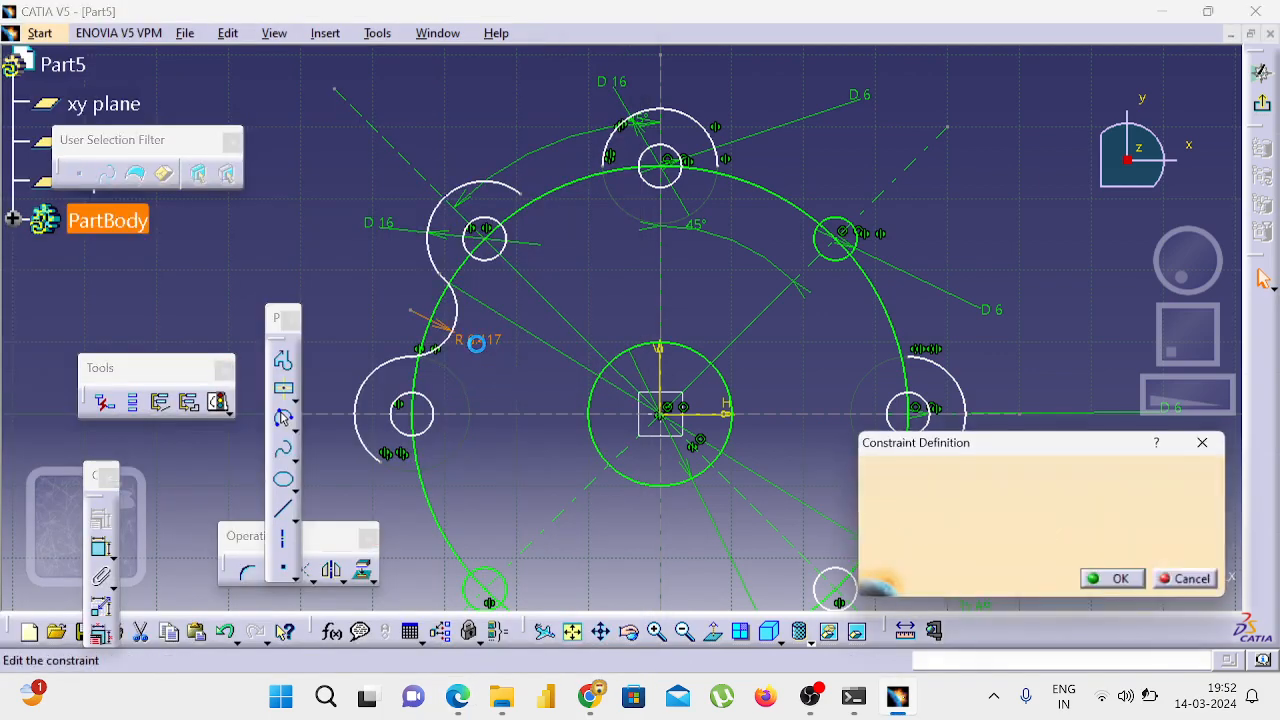
Step: Set the radius of the arc joining the left and upper-left lobes to 20 mm
{"action": "type", "text": "20mm"}
{"action": "key", "text": "Return"}
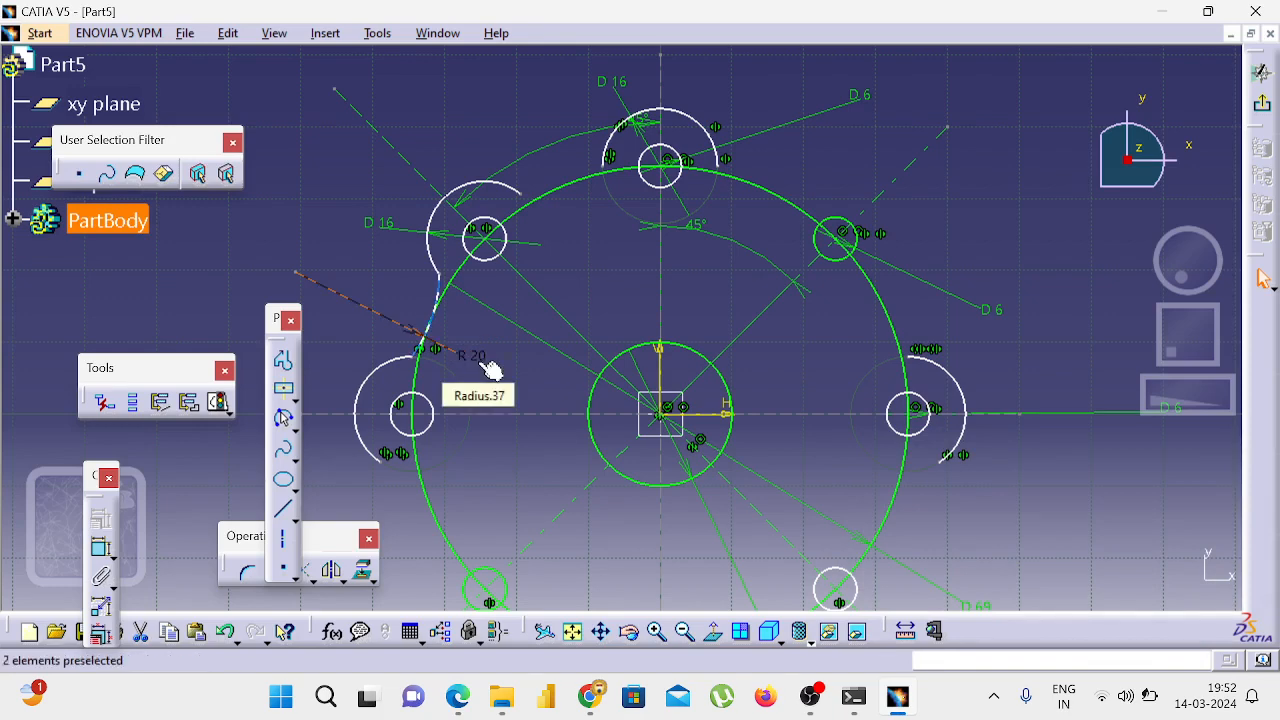
{"action": "left_click", "coordinate": [490, 364]}
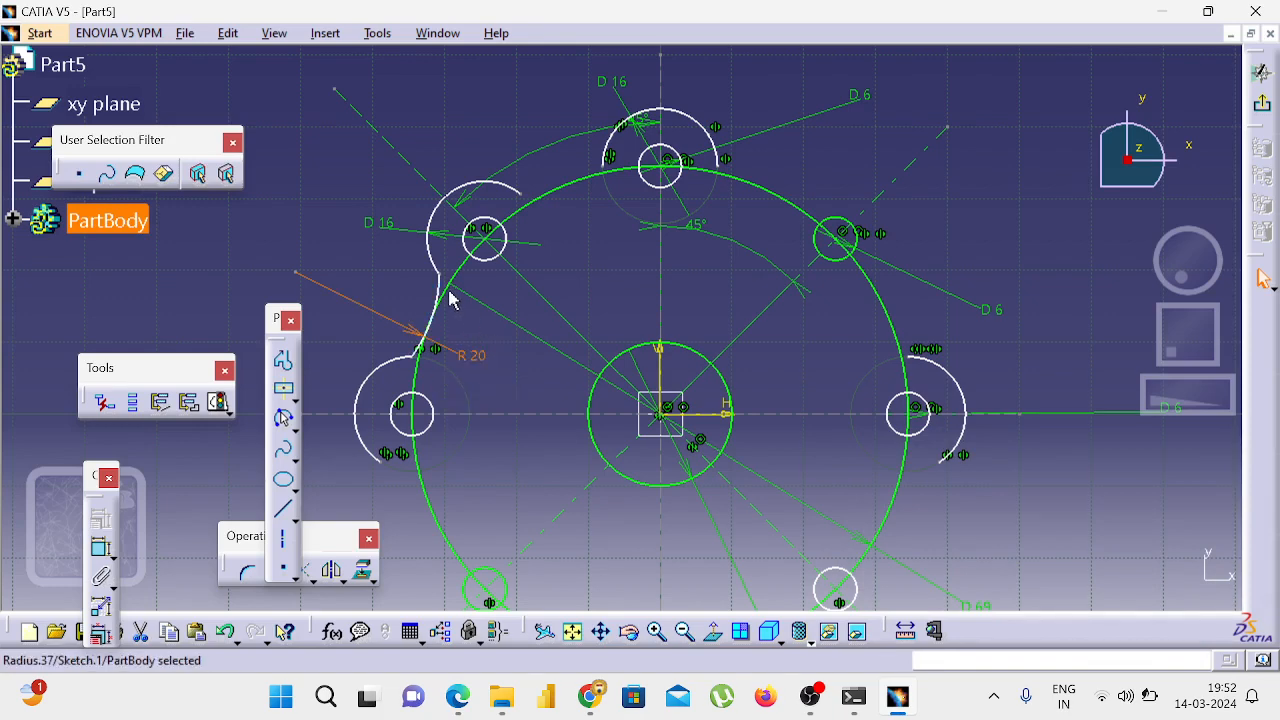
Step: Delete the large pitch circle passing through the lobe hole centres
{"action": "left_click", "coordinate": [455, 292]}
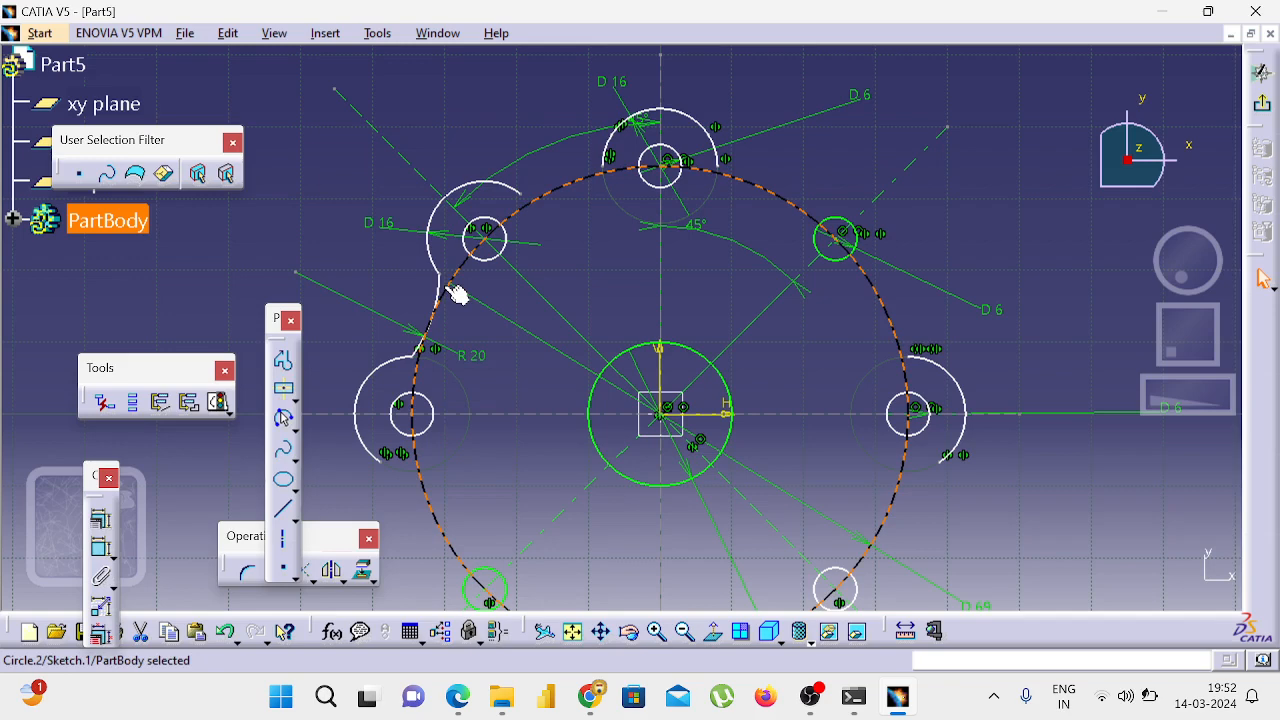
{"action": "key", "text": "Delete"}
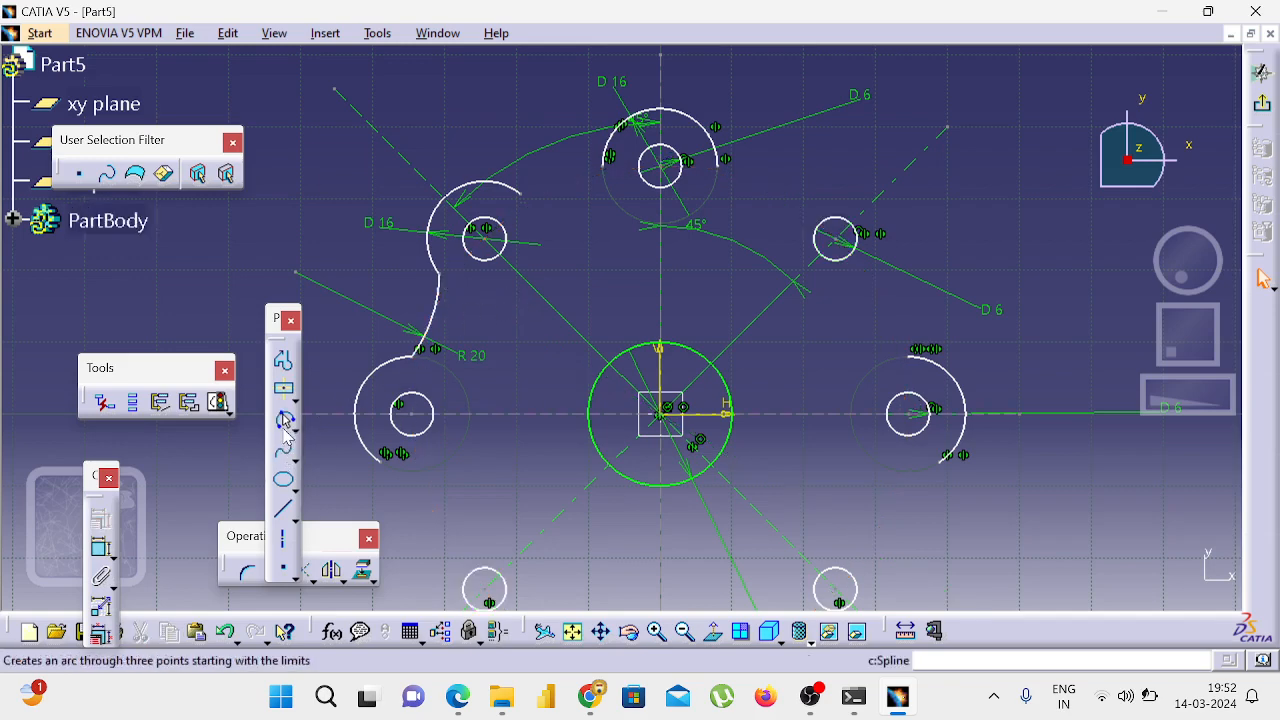
Step: Draw a three-point arc of about 6 mm radius between the upper-left and top lobe arc ends, and dimension its radius
{"action": "left_click", "coordinate": [284, 419]}
{"action": "left_click", "coordinate": [524, 195]}
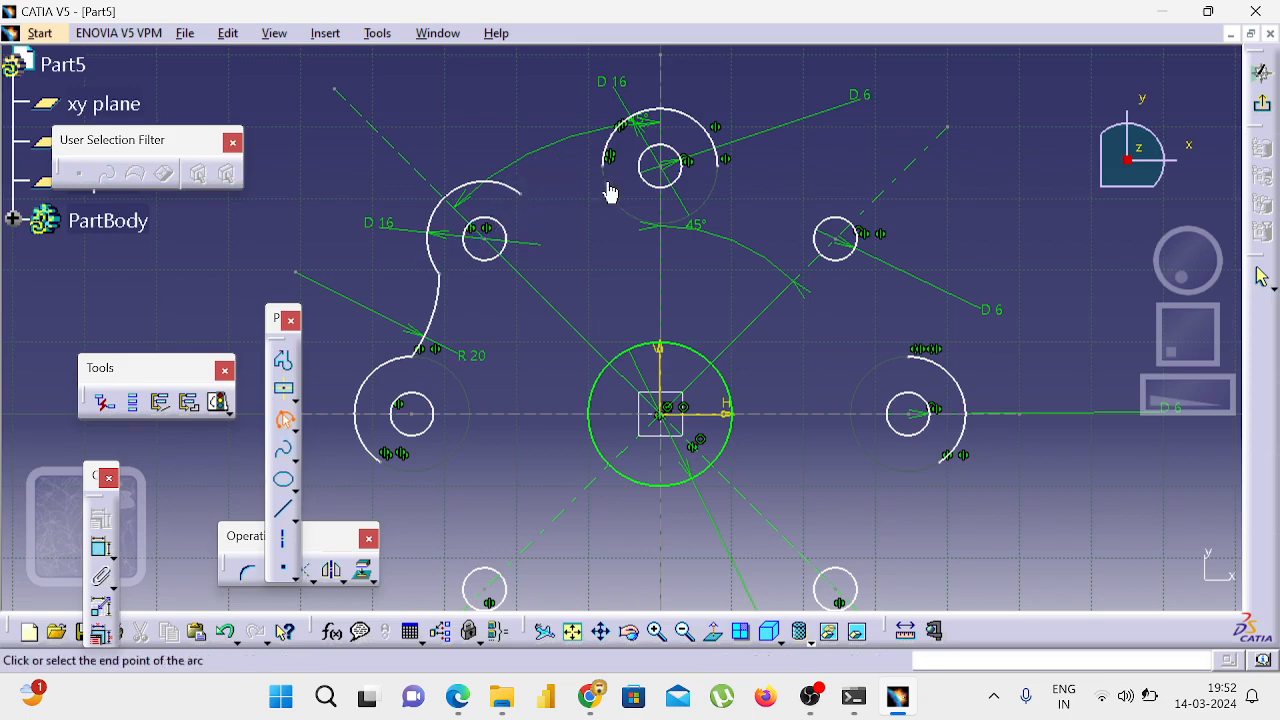
{"action": "left_click", "coordinate": [609, 169]}
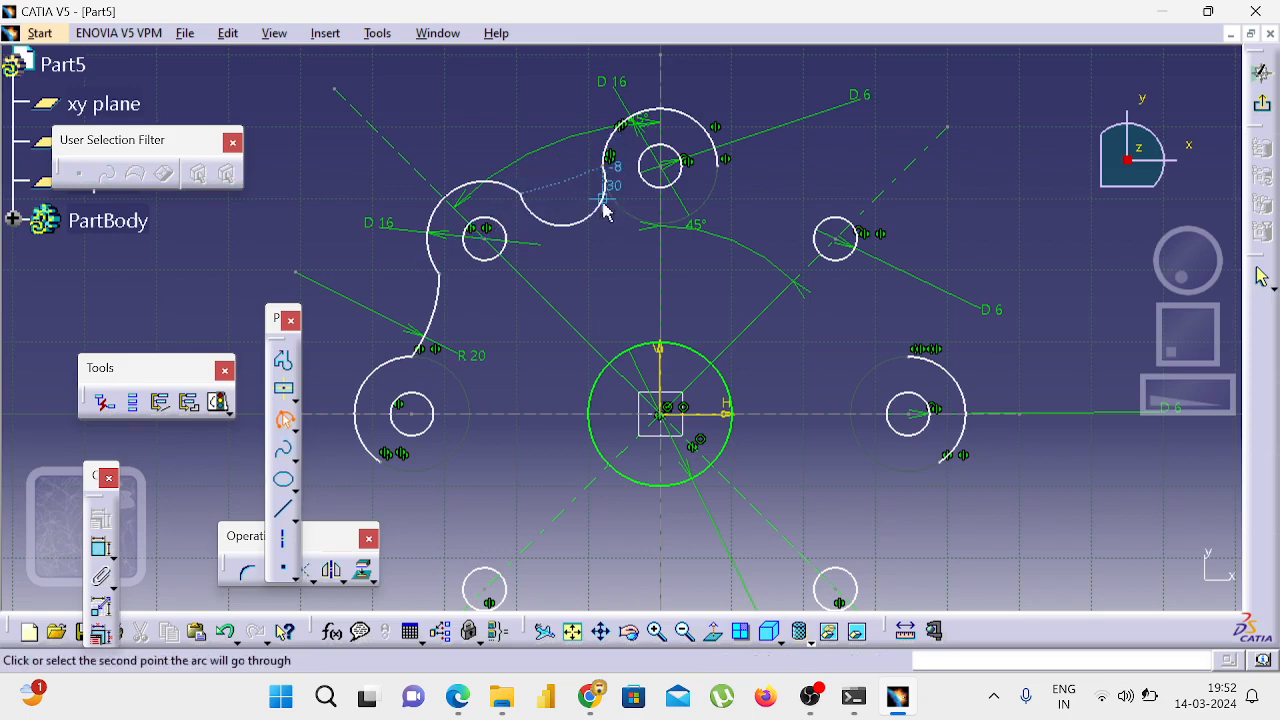
{"action": "left_click", "coordinate": [604, 210]}
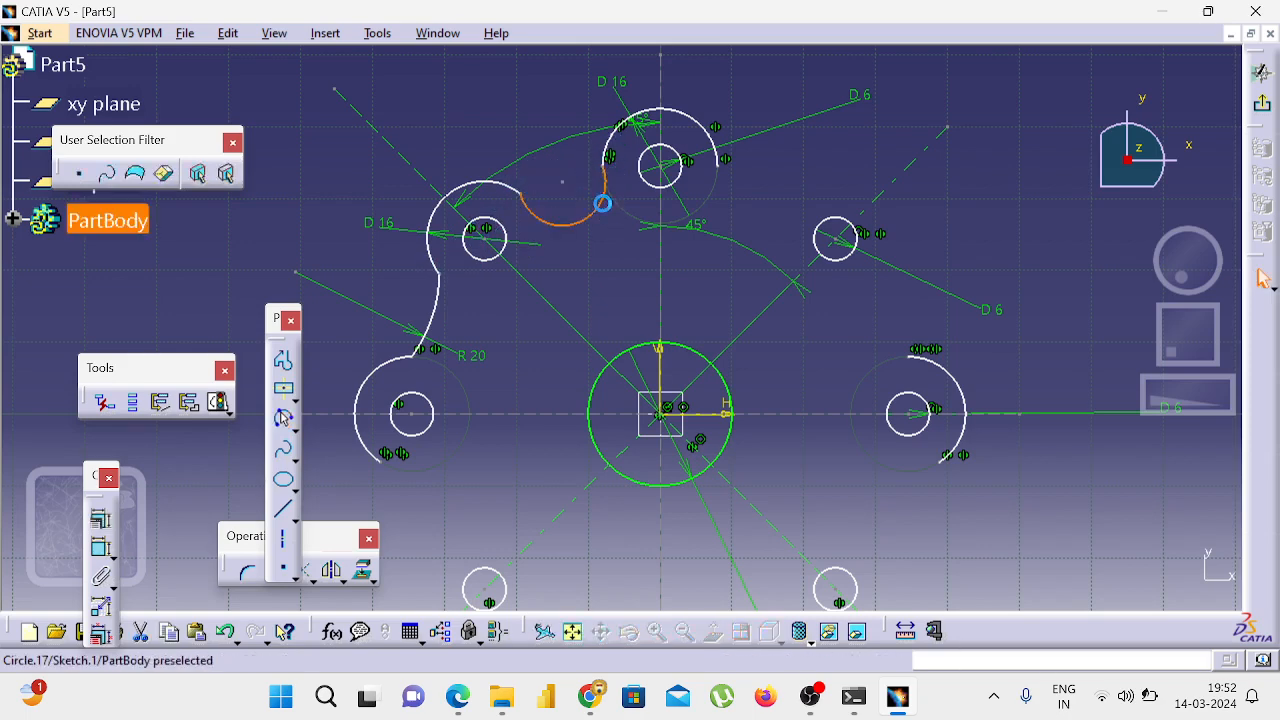
{"action": "left_click", "coordinate": [108, 549]}
{"action": "left_click", "coordinate": [612, 285]}
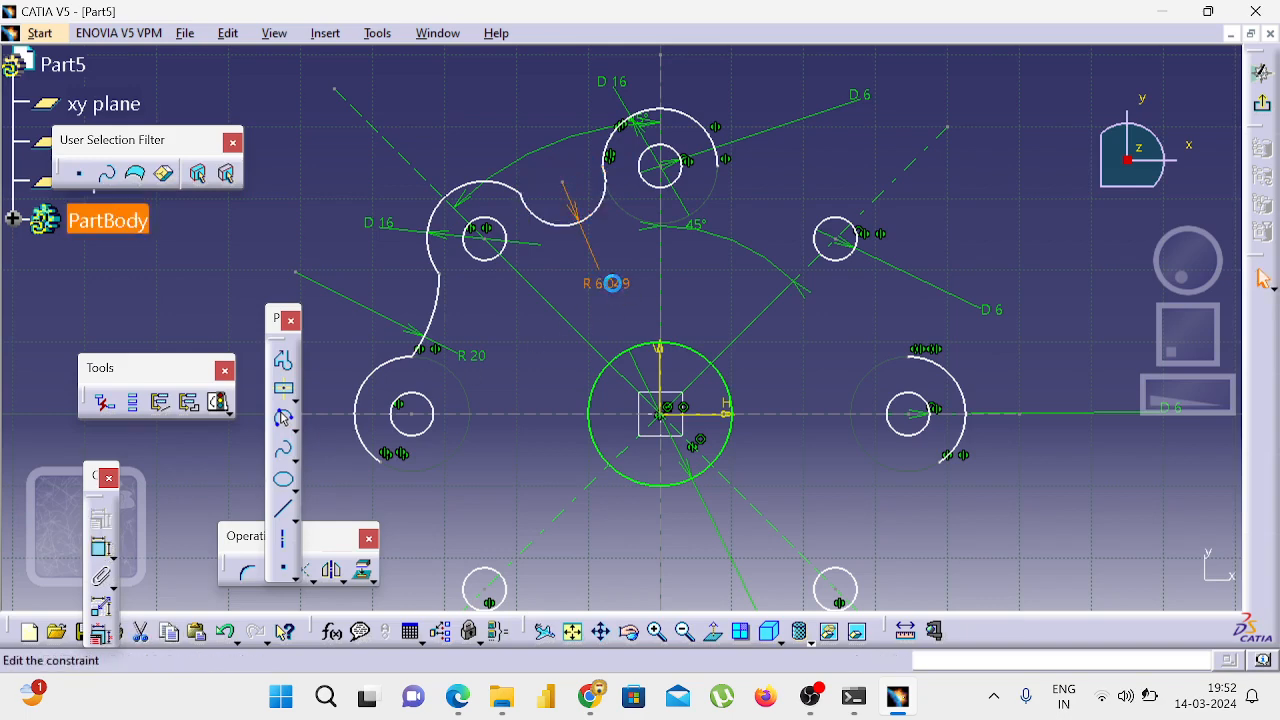
Step: Try to set the radius of the arc between the upper-left and top lobes to 20 mm, and undo the change
{"action": "double_click", "coordinate": [612, 284]}
{"action": "type", "text": "20"}
{"action": "key", "text": "Return"}
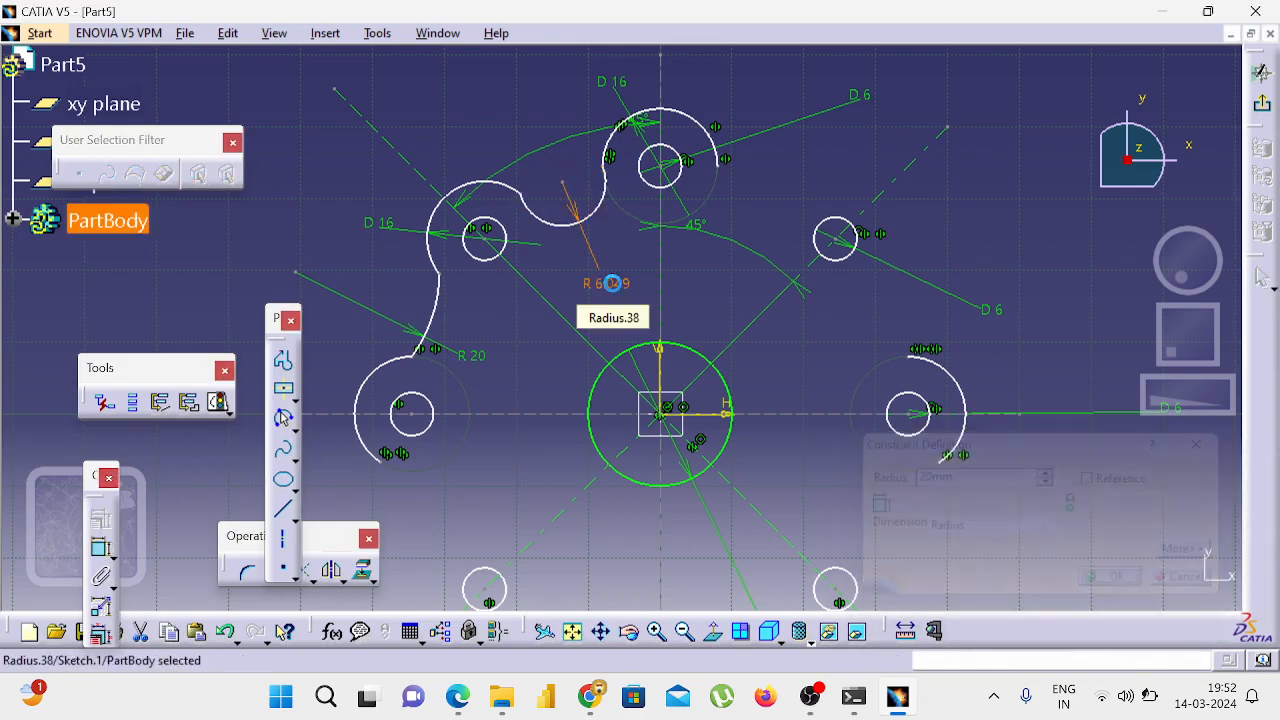
{"action": "key", "text": "ctrl+z"}
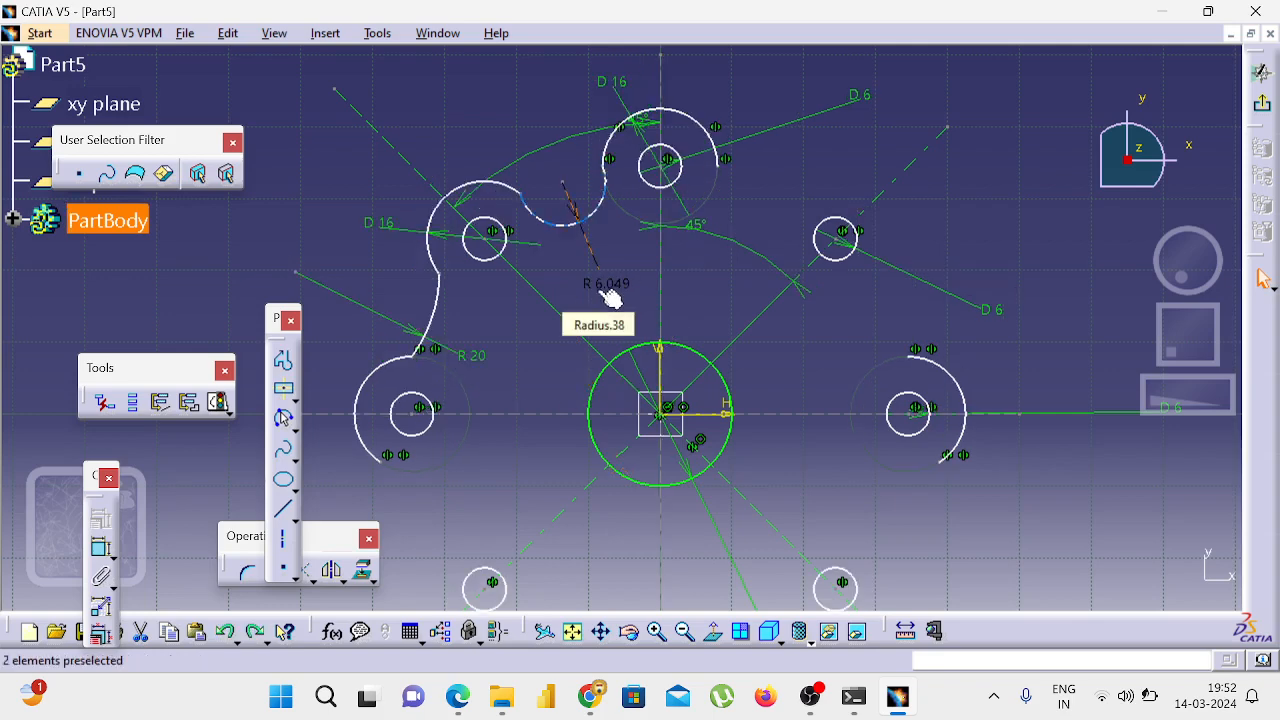
Step: Check the reference drawing in the PDF, and delete the 20 mm radius arc between the left and upper-left lobes
{"action": "key", "text": "alt+Tab"}
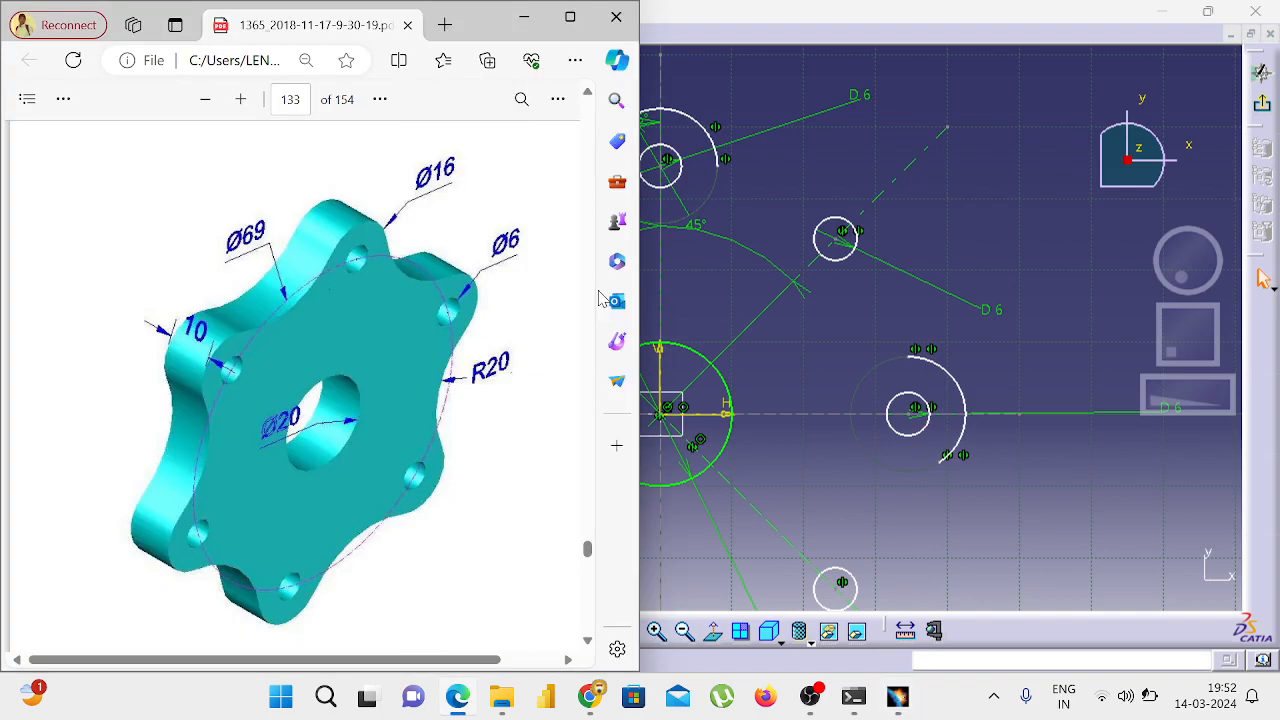
{"action": "key", "text": "alt+Tab"}
{"action": "left_click", "coordinate": [559, 292]}
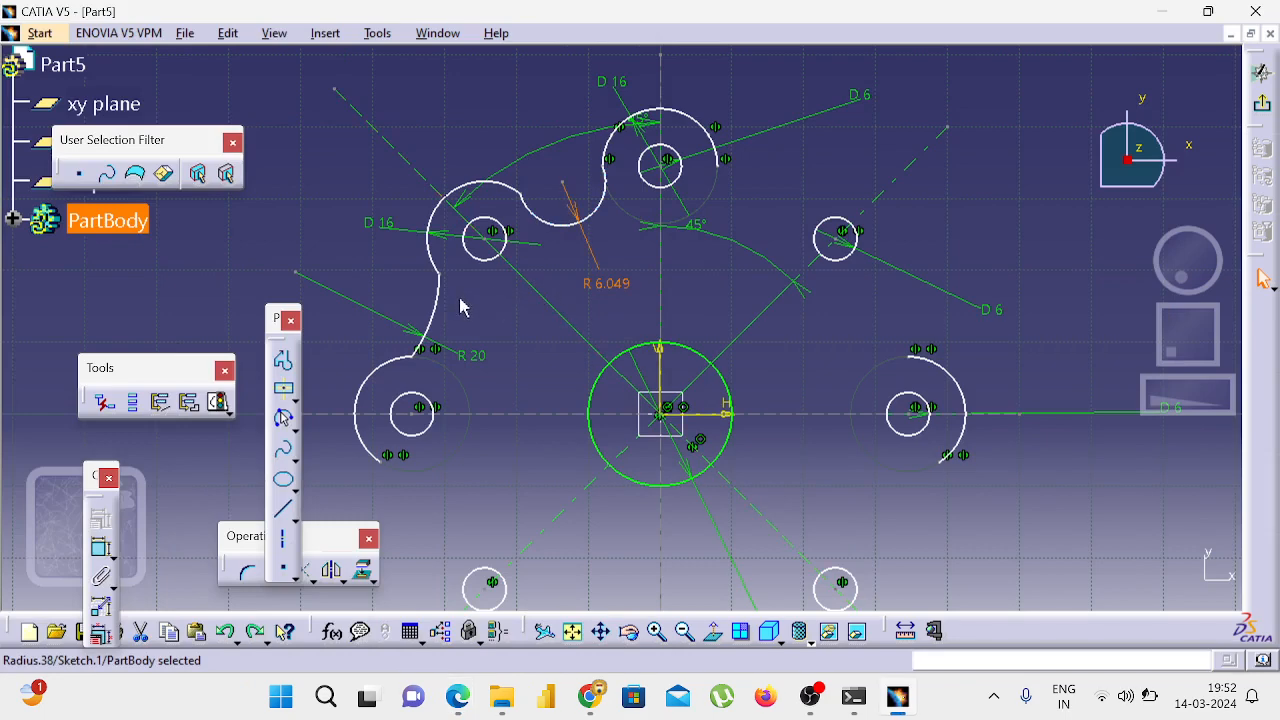
{"action": "left_click", "coordinate": [430, 308]}
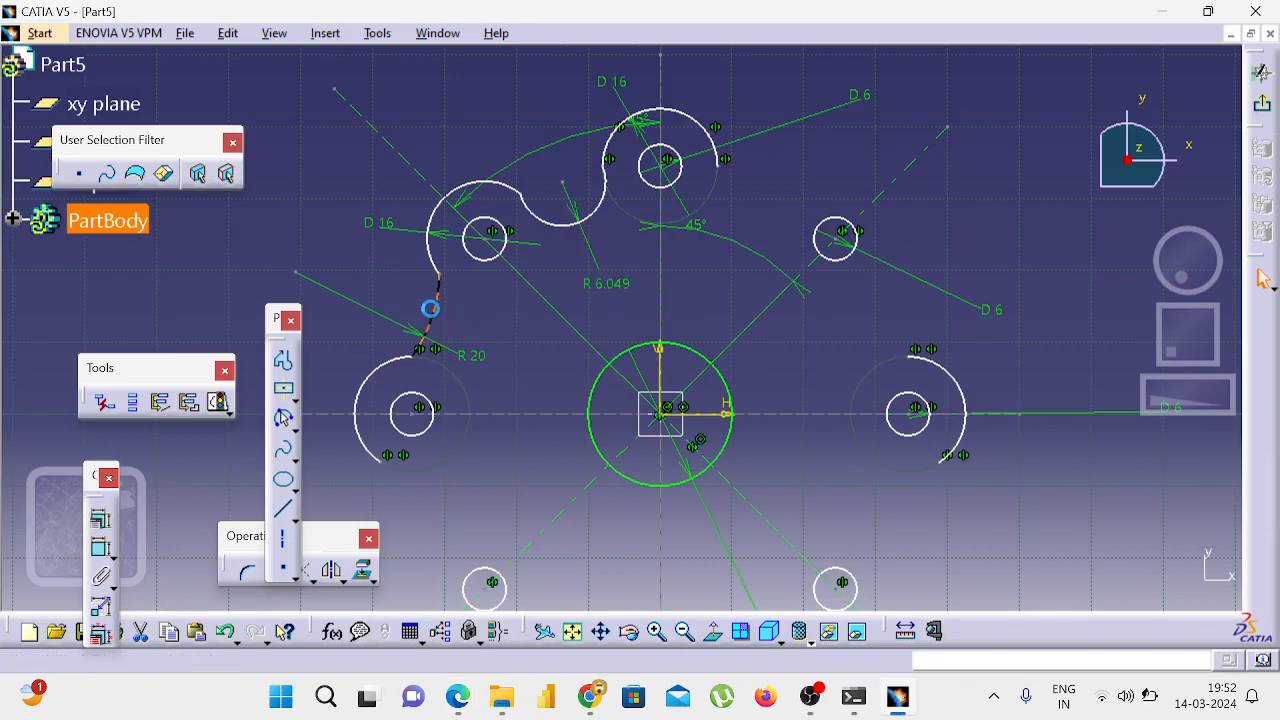
{"action": "key", "text": "Delete"}
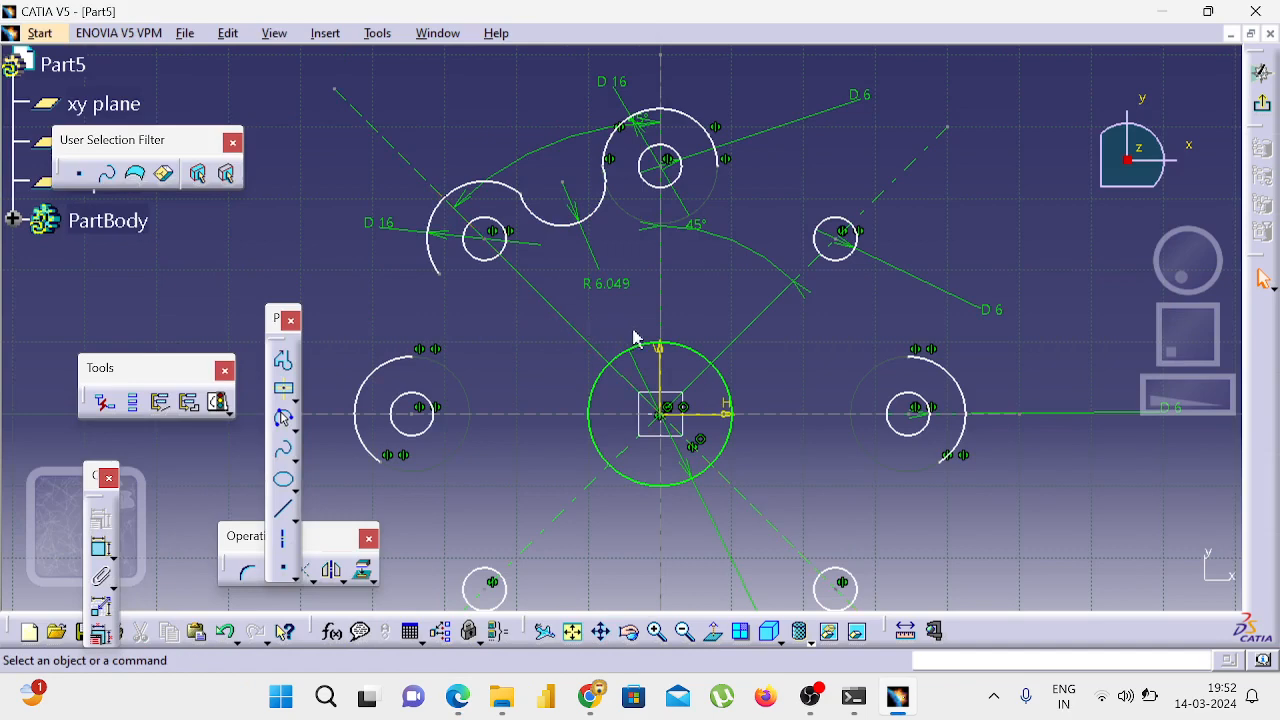
Step: Mirror the connecting arc between the upper-left and top lobes about the diagonal line running from the centre to the upper-right hole
{"action": "left_click", "coordinate": [589, 206]}
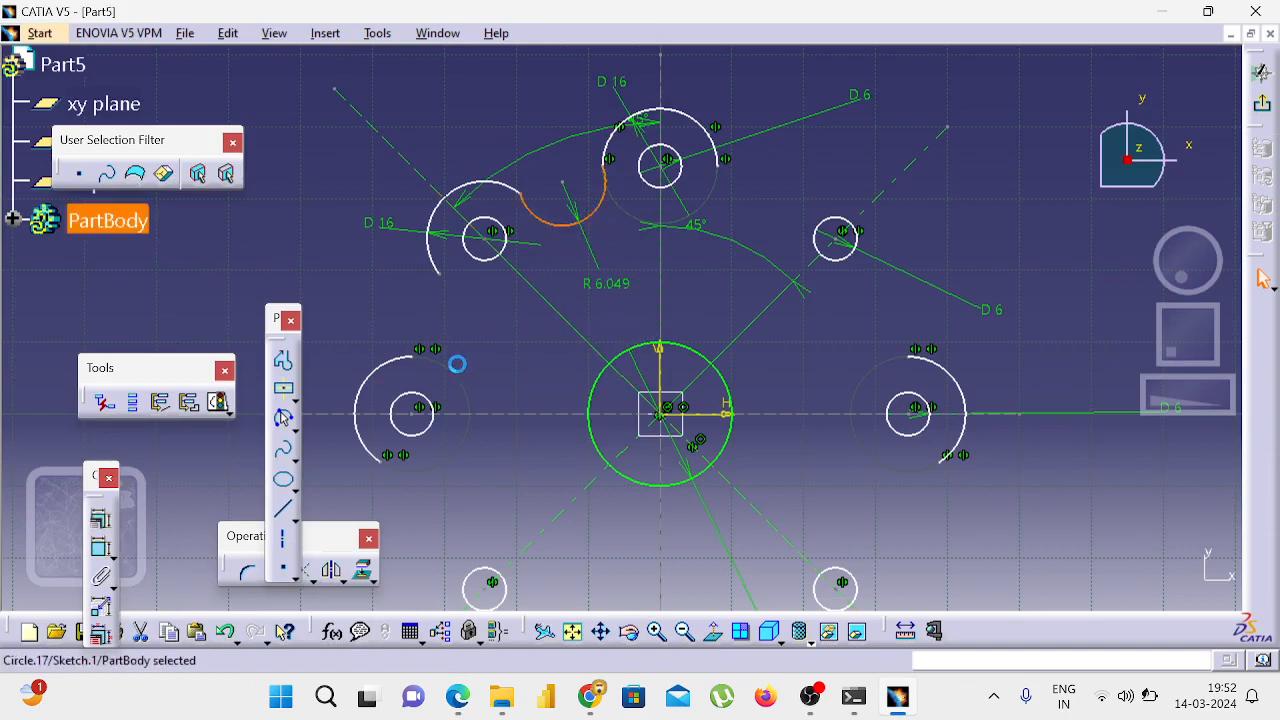
{"action": "left_click", "coordinate": [332, 571]}
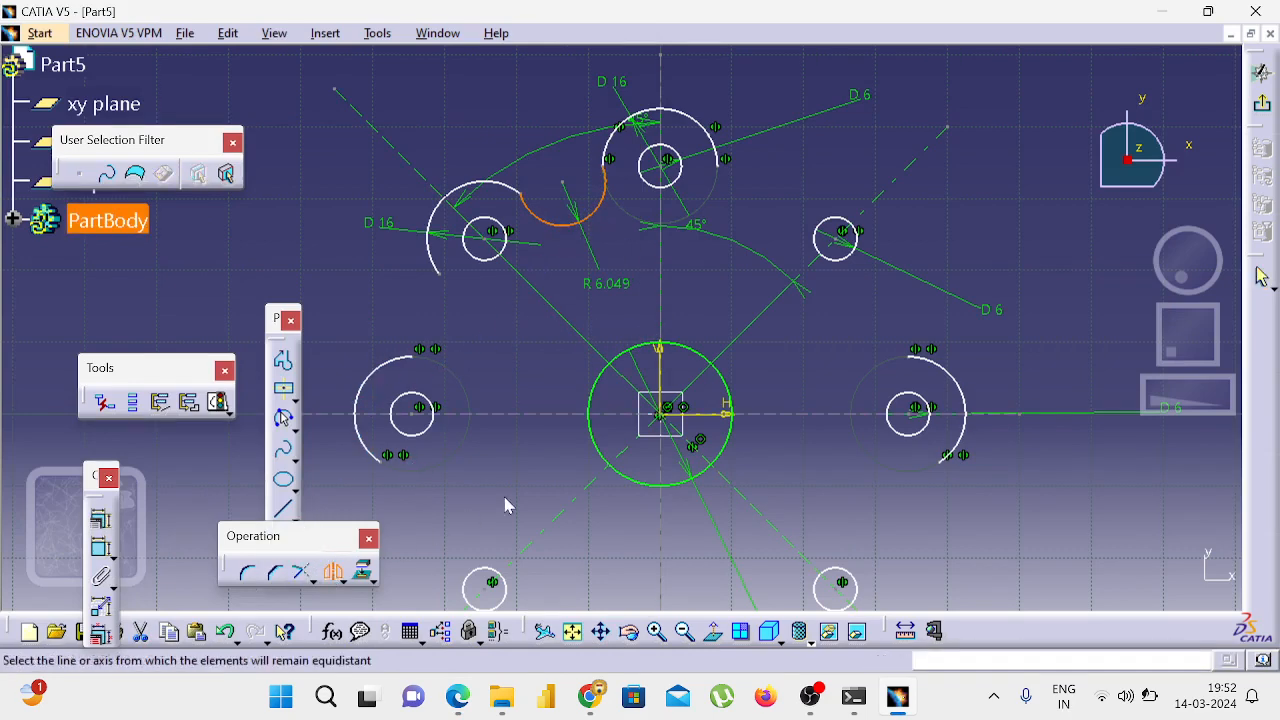
{"action": "left_click", "coordinate": [711, 381]}
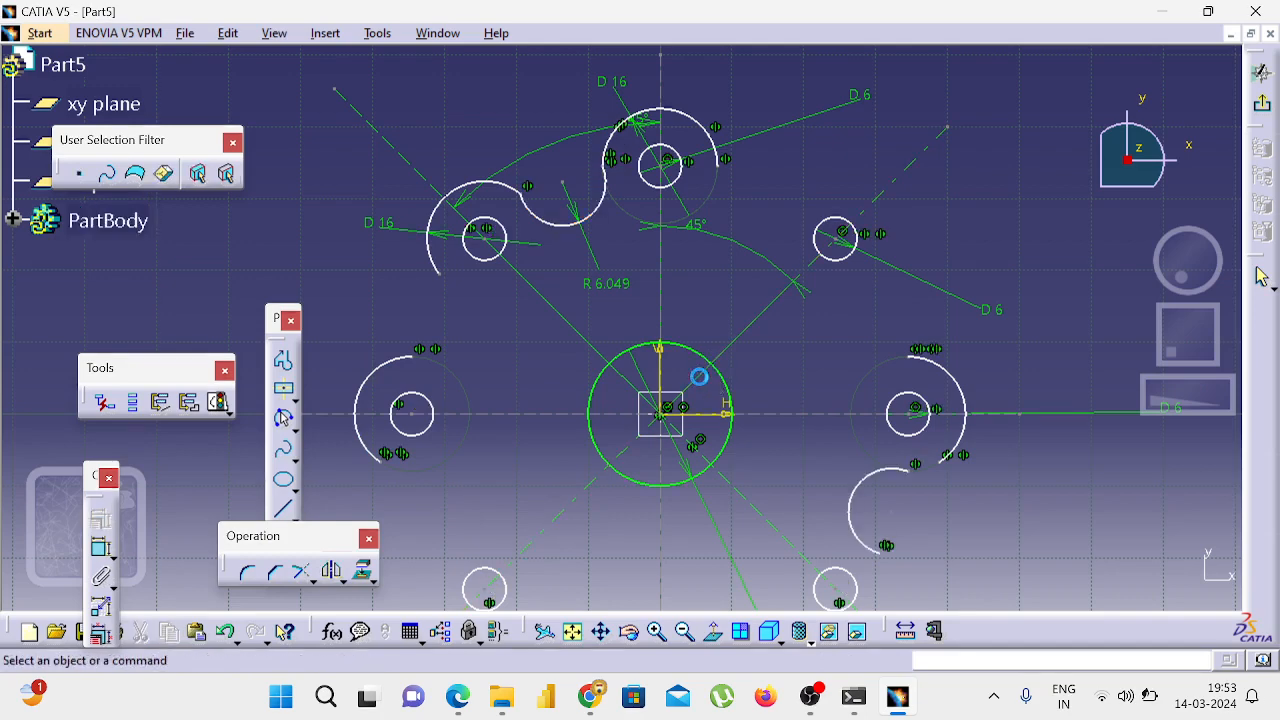
{"action": "left_click", "coordinate": [950, 457]}
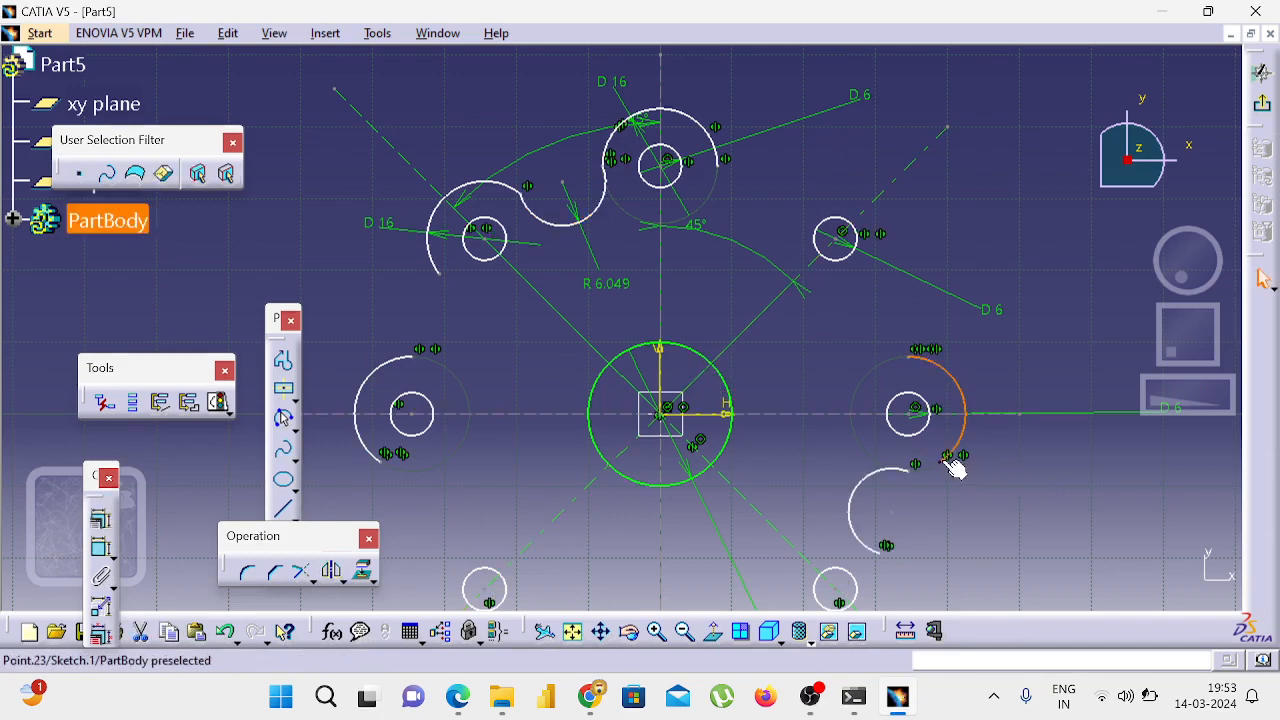
{"action": "key", "text": "Escape"}
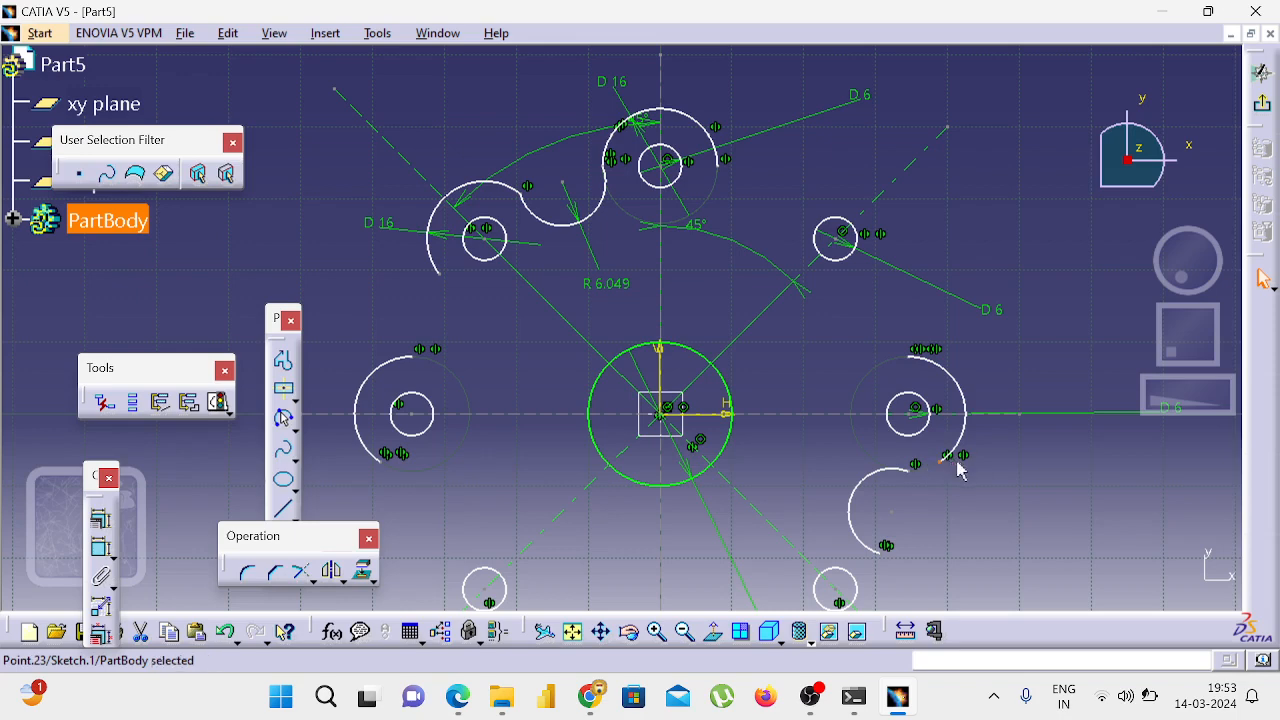
{"action": "left_click", "coordinate": [950, 456]}
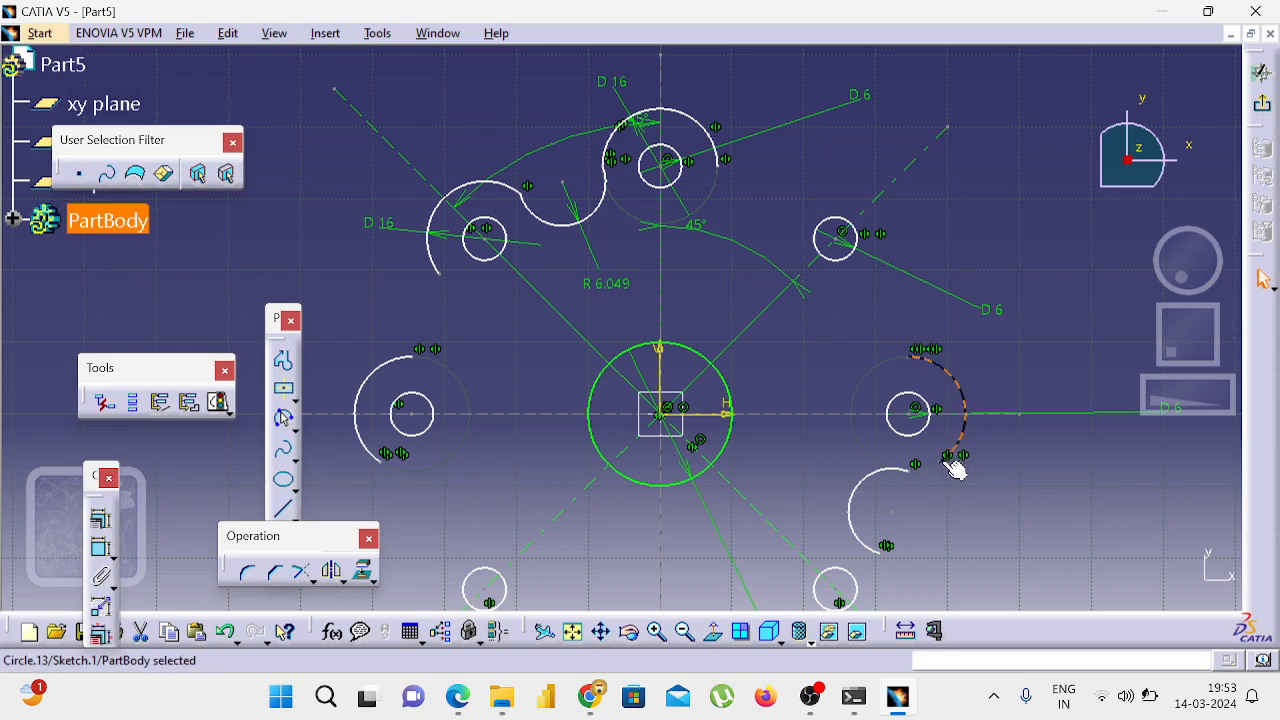
{"action": "left_click", "coordinate": [940, 462]}
{"action": "left_click", "coordinate": [964, 423]}
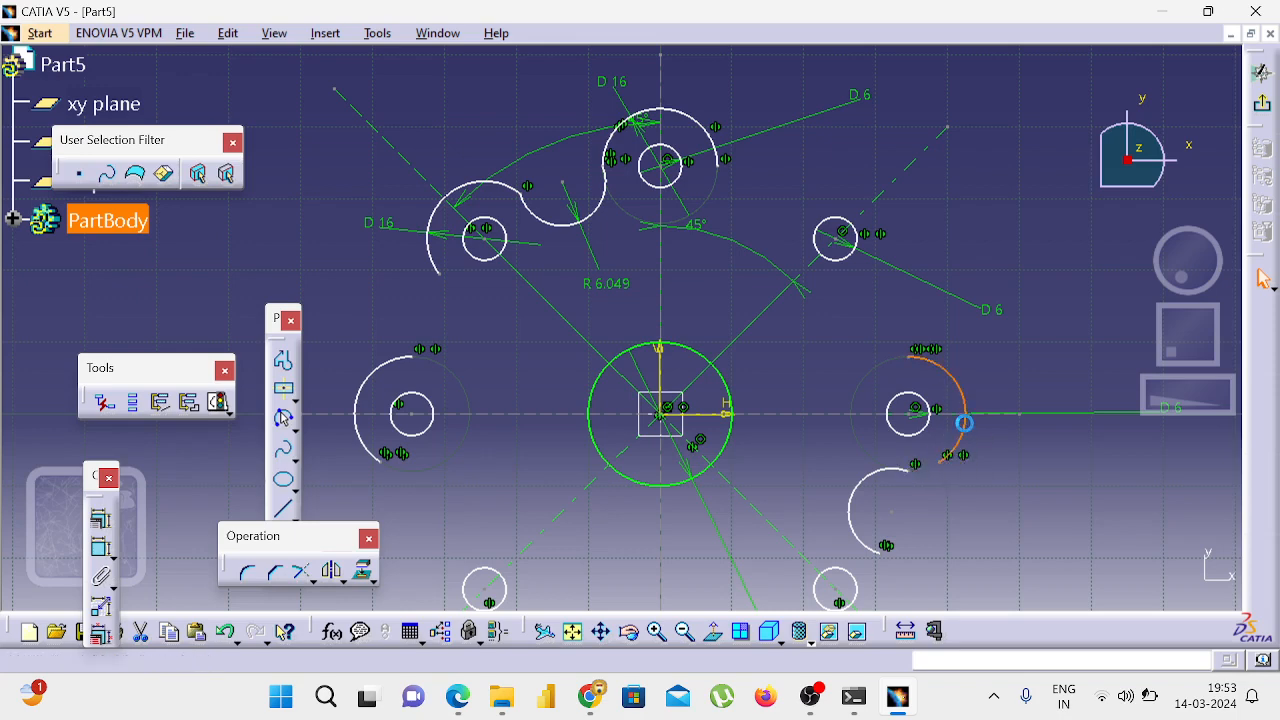
{"action": "double_click", "coordinate": [964, 423]}
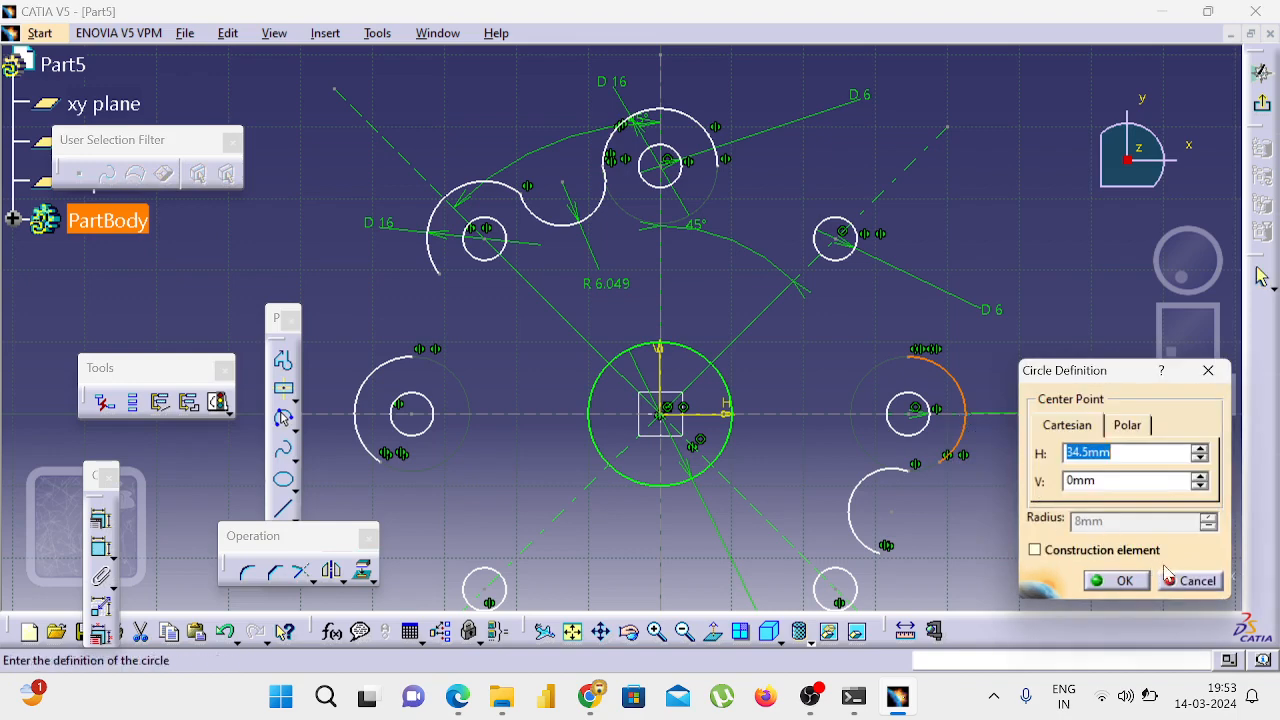
{"action": "left_click", "coordinate": [1183, 580]}
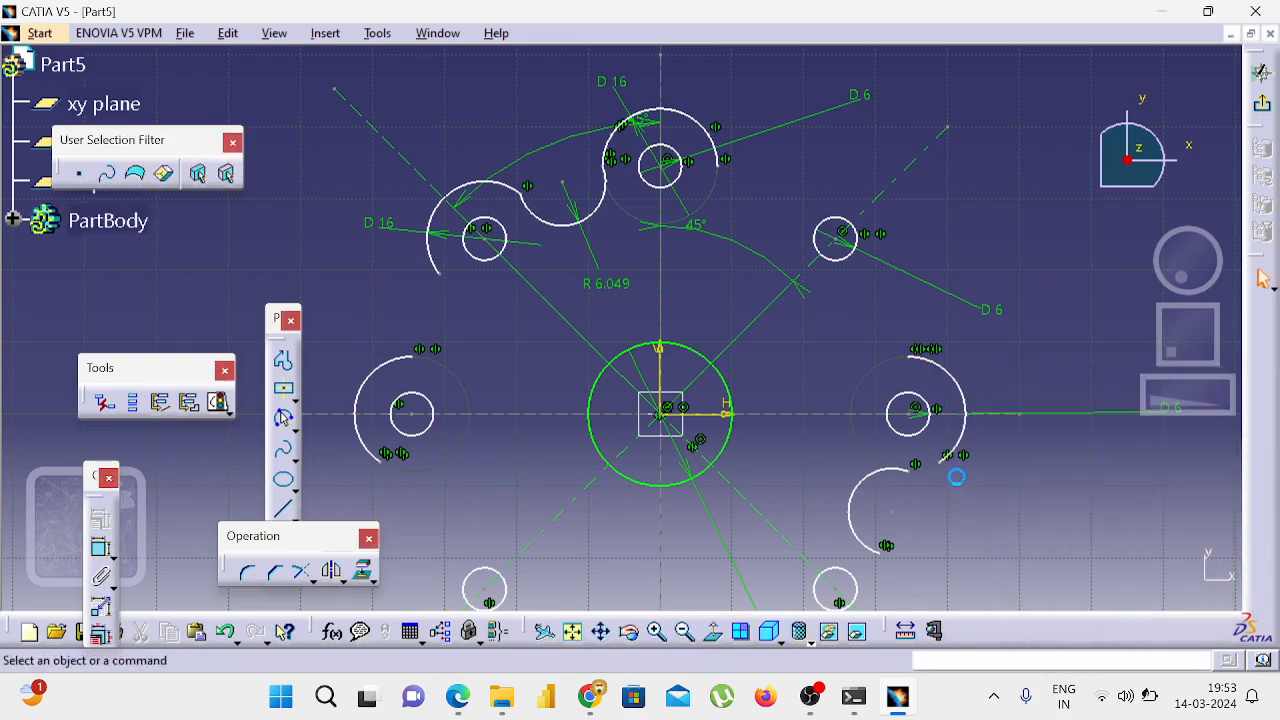
Step: Apply a Coincidence constraint between the lower endpoint of the right lobe arc and the upper endpoint of the mirrored arc
{"action": "left_click", "coordinate": [940, 462]}
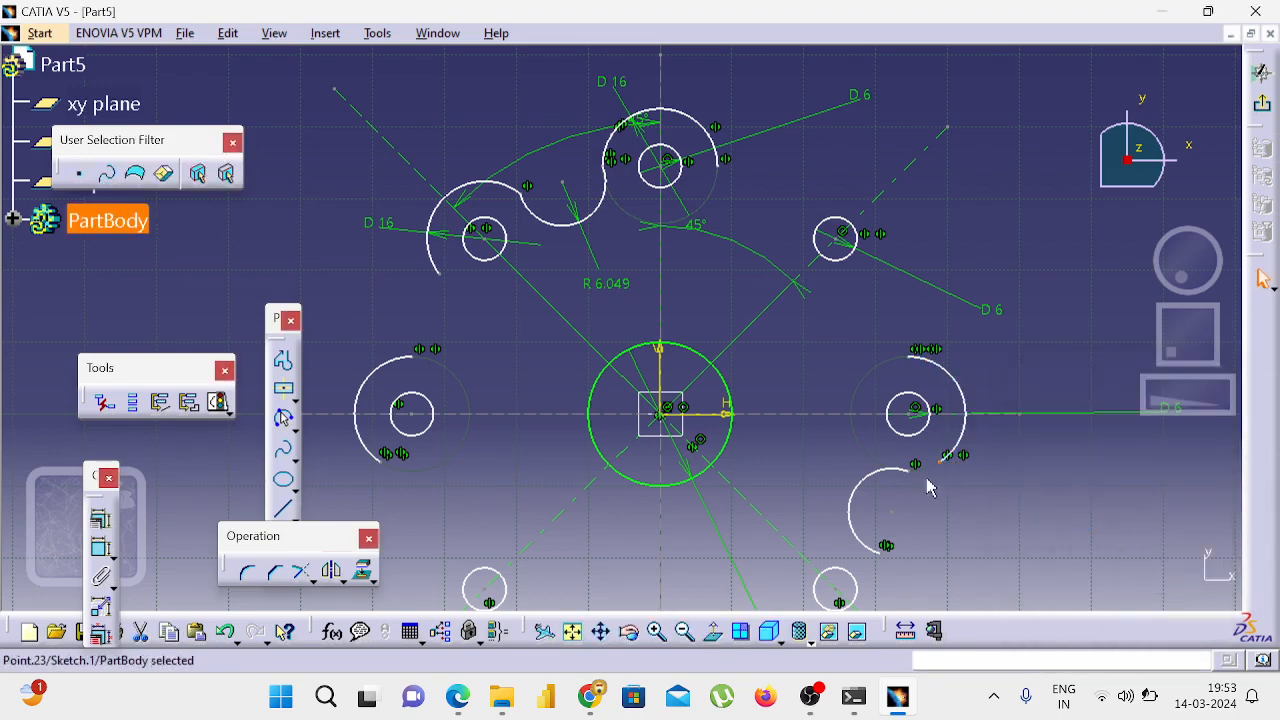
{"action": "left_click", "coordinate": [908, 471], "text": "ctrl"}
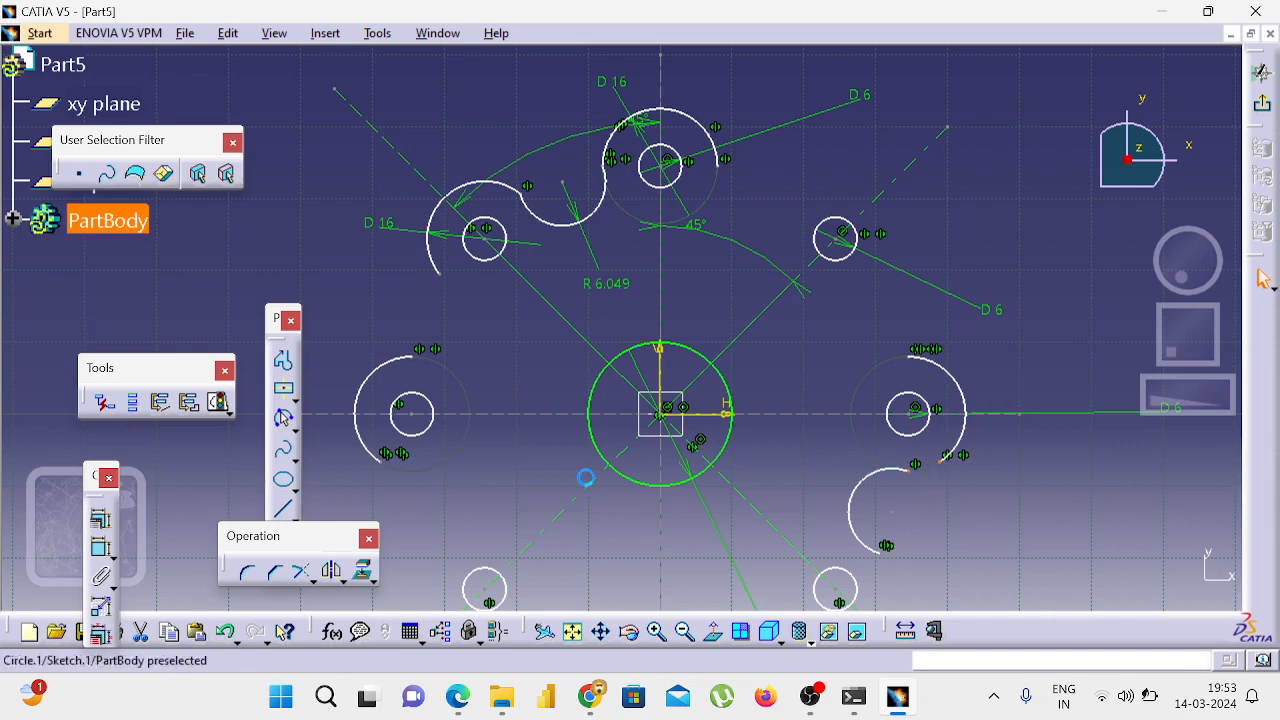
{"action": "left_click", "coordinate": [102, 521]}
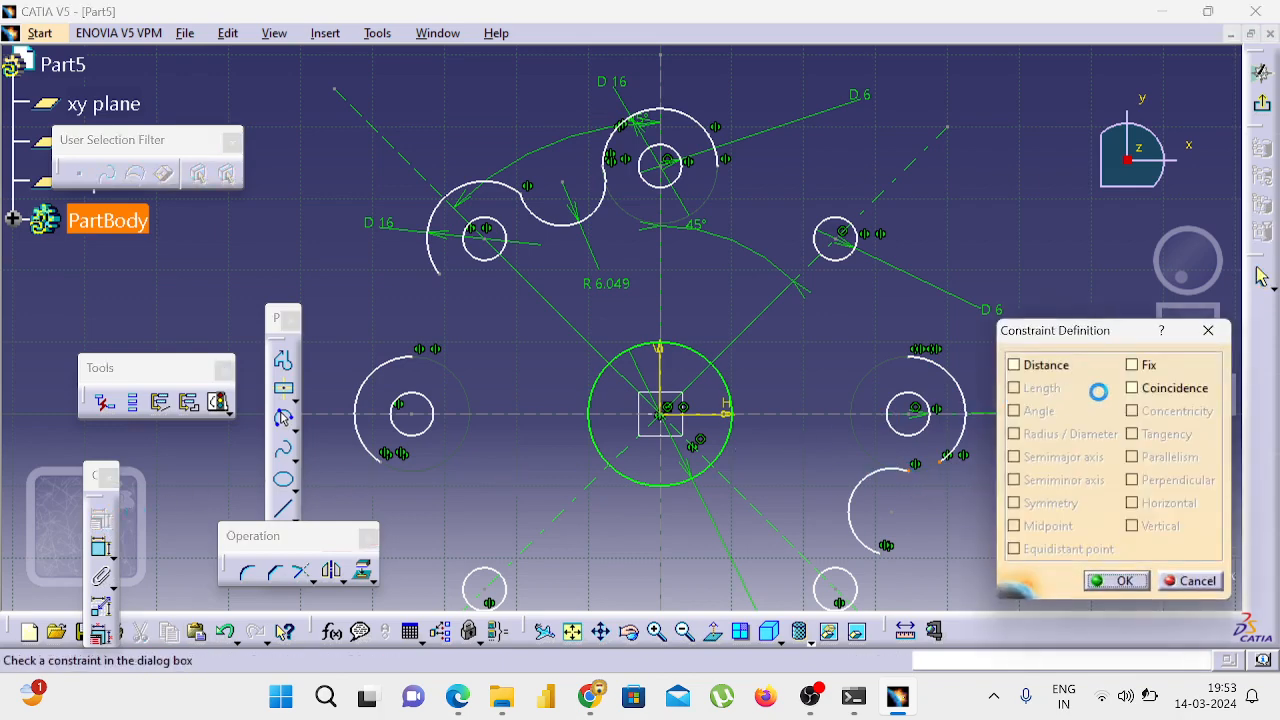
{"action": "left_click", "coordinate": [1143, 388]}
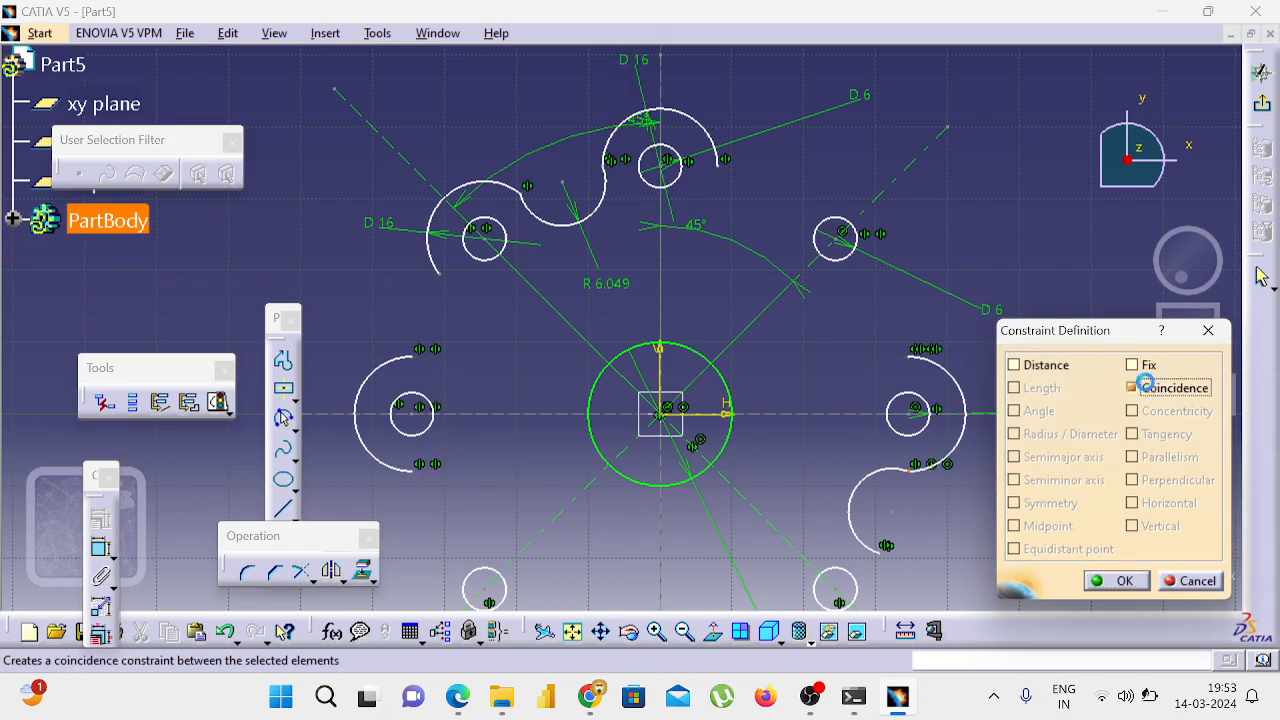
{"action": "left_click", "coordinate": [1110, 581]}
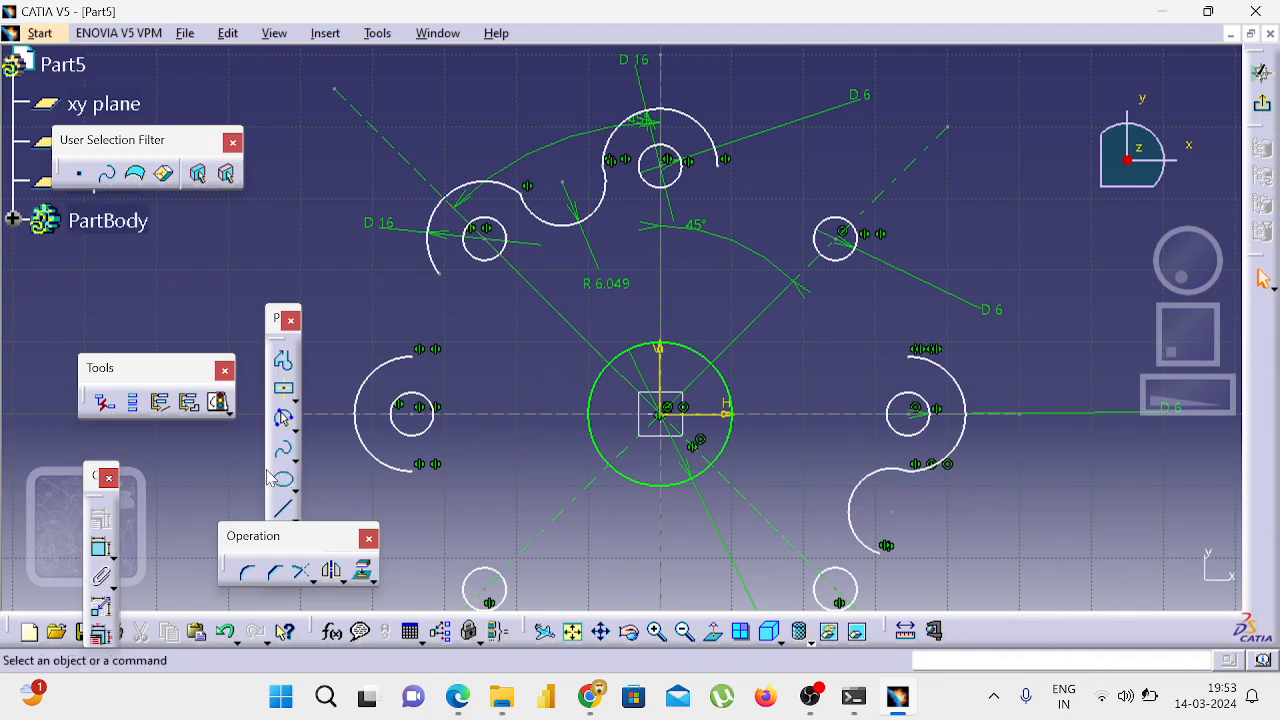
Step: Draw a centre-point arc of about 9 mm radius around the outer side of the upper-right hole
{"action": "left_click", "coordinate": [293, 428]}
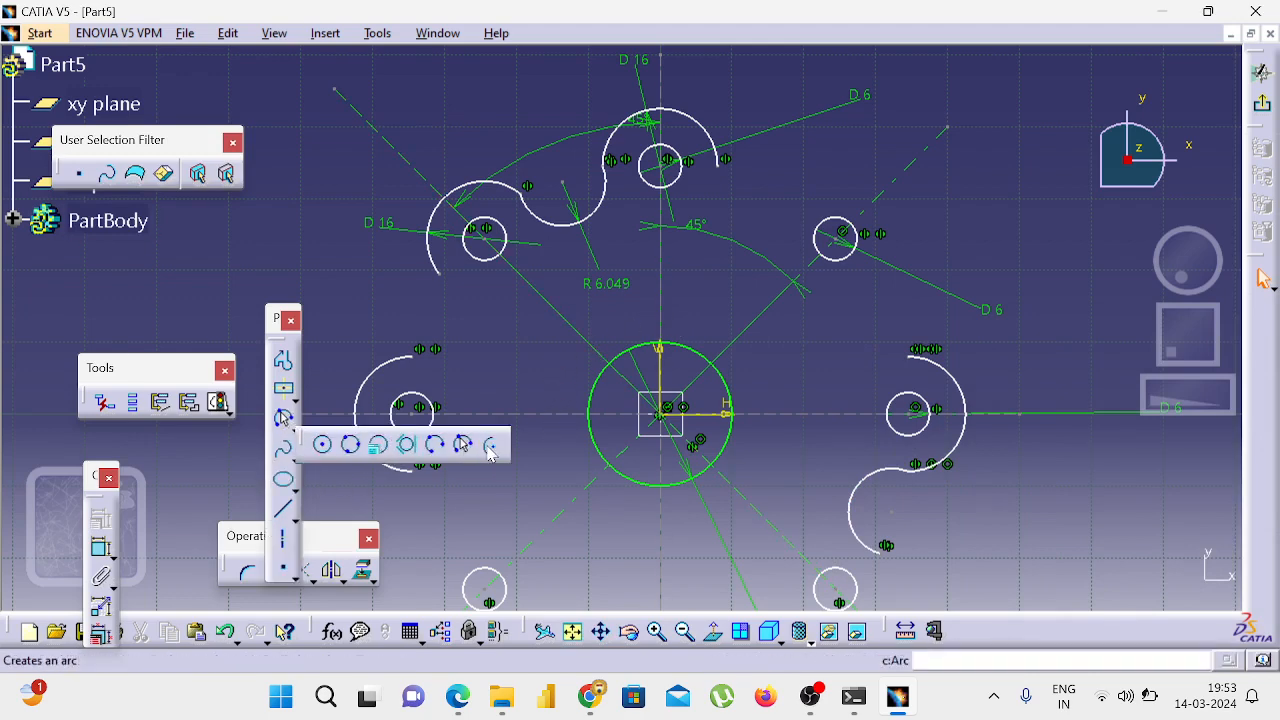
{"action": "left_click", "coordinate": [489, 447]}
{"action": "left_click", "coordinate": [836, 238]}
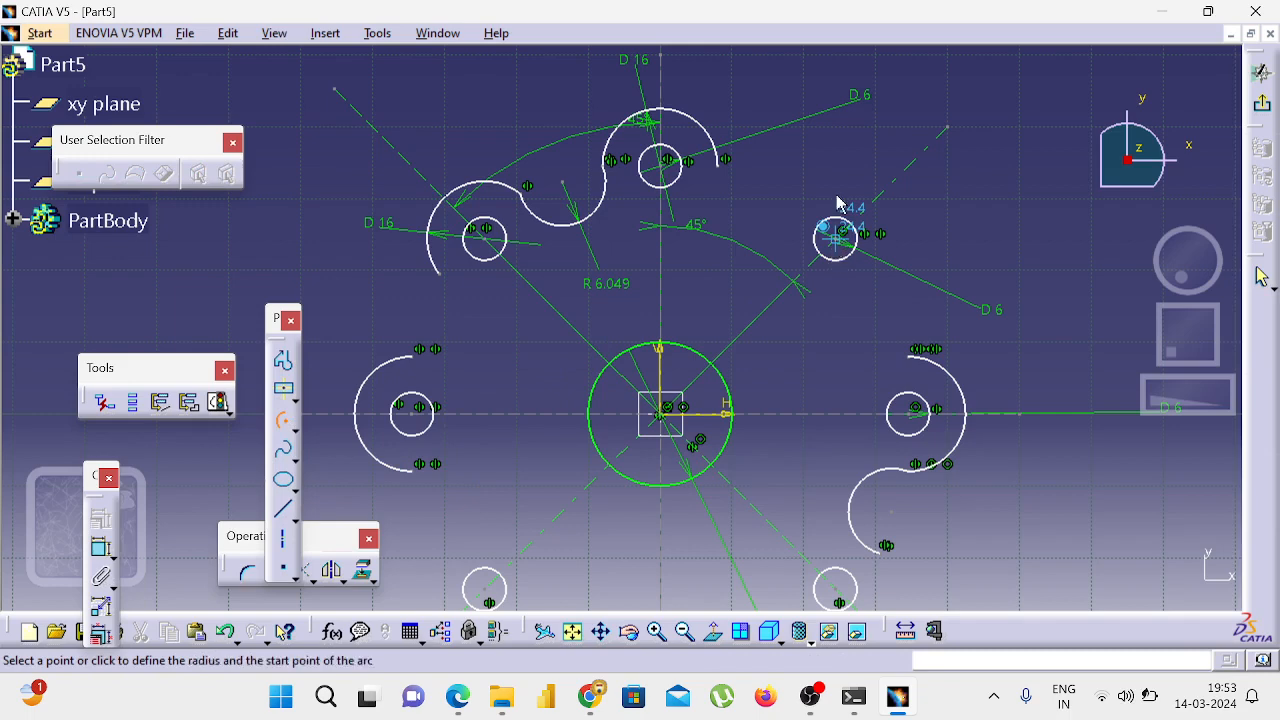
{"action": "left_click", "coordinate": [815, 186]}
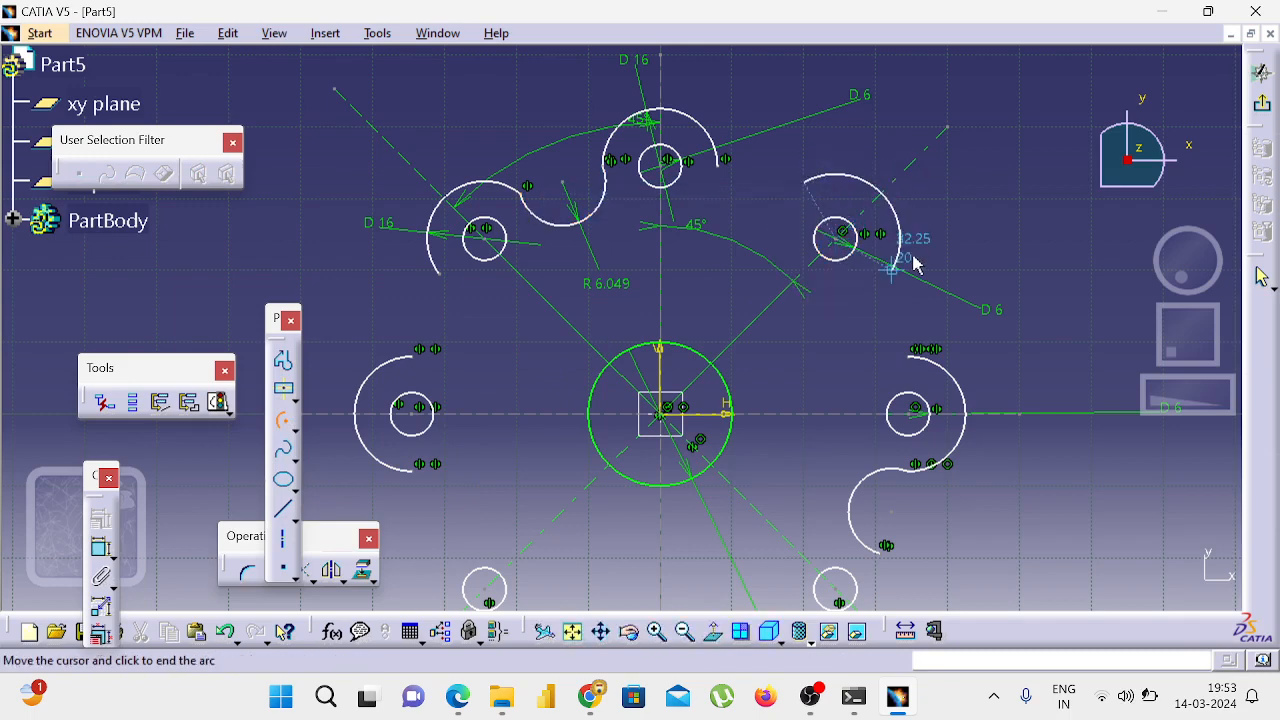
{"action": "left_click", "coordinate": [903, 274]}
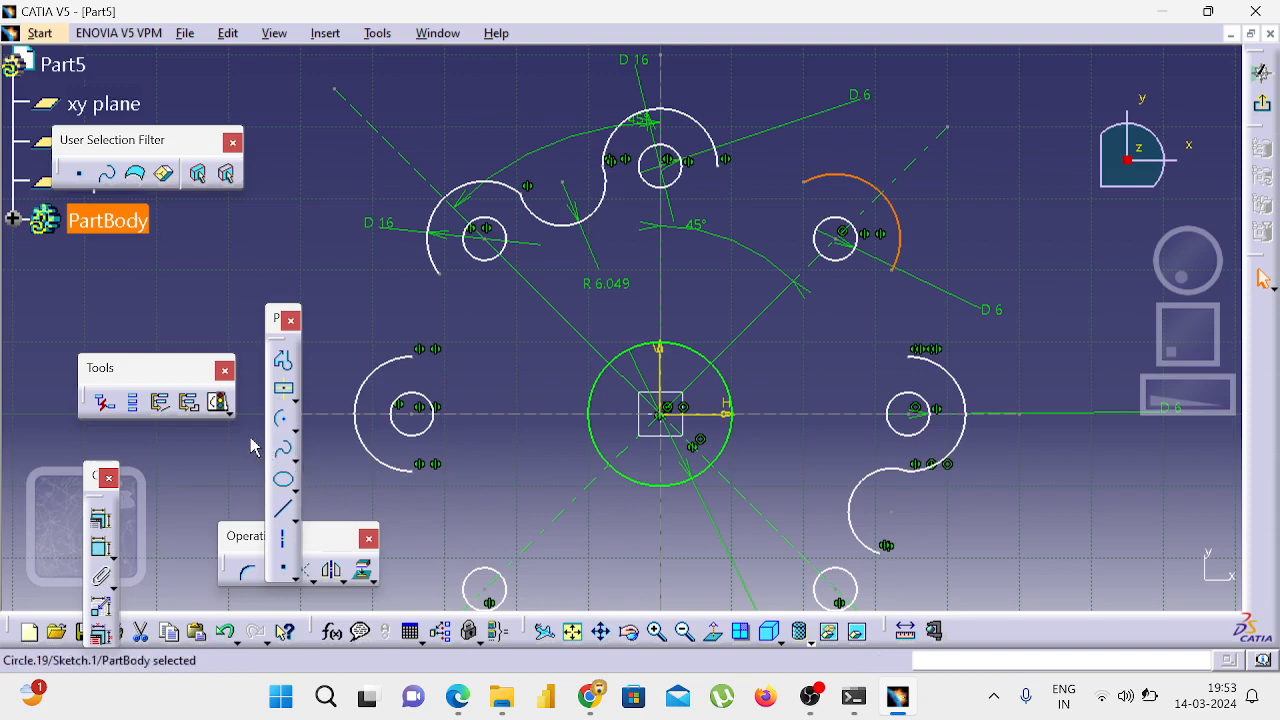
Step: Dimension the lobe arc around the upper-right hole as a diameter and set it to 16 mm
{"action": "left_click", "coordinate": [101, 549]}
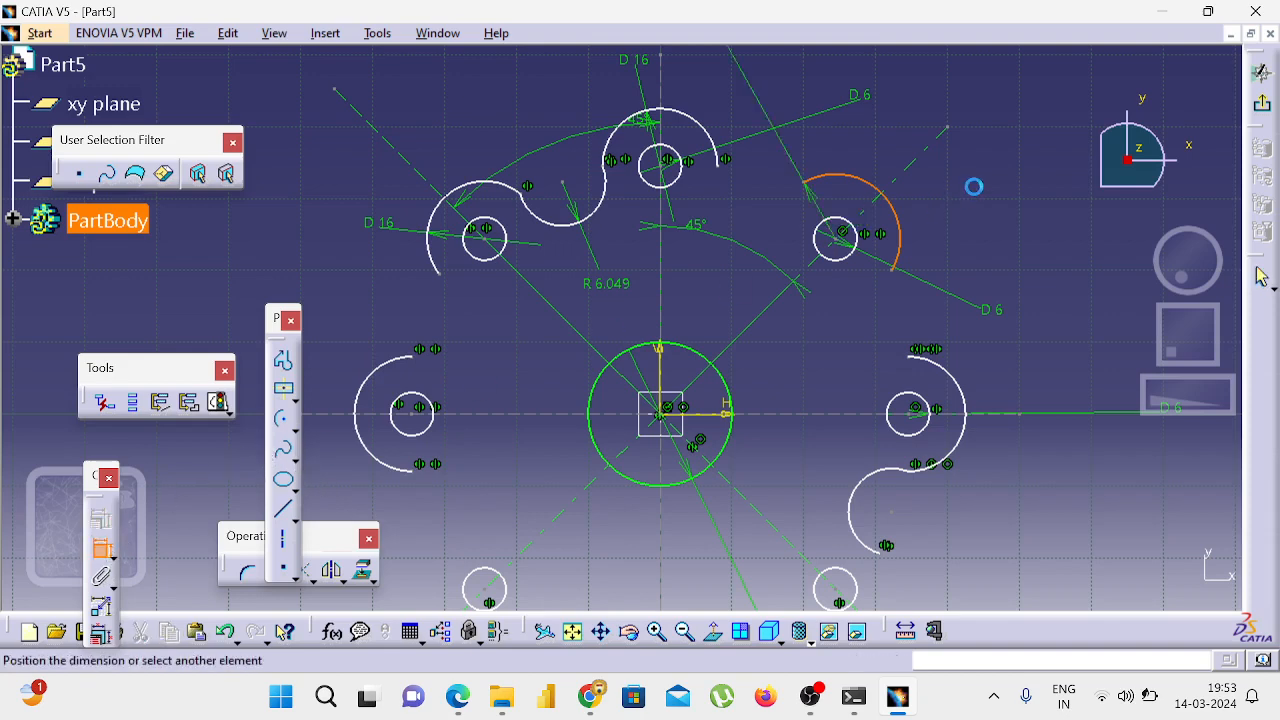
{"action": "left_click", "coordinate": [1005, 181]}
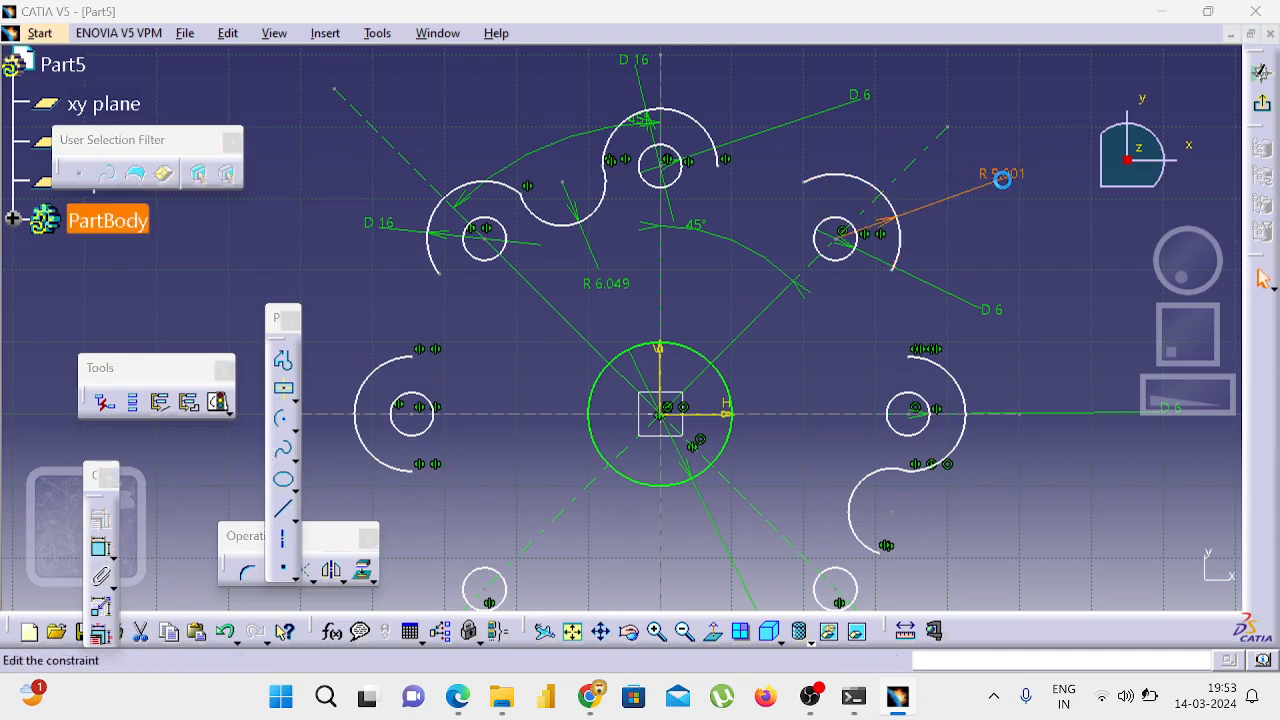
{"action": "double_click", "coordinate": [1002, 179]}
{"action": "left_click", "coordinate": [986, 527]}
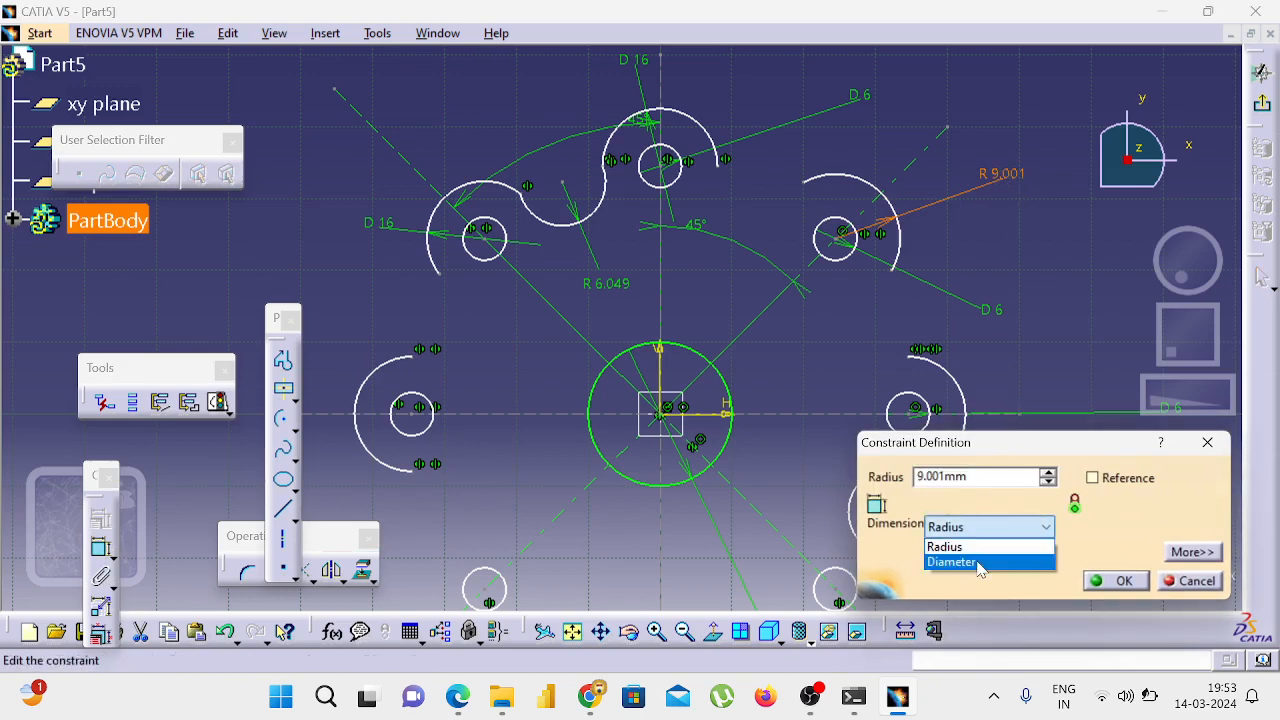
{"action": "left_click", "coordinate": [975, 561]}
{"action": "type", "text": "16"}
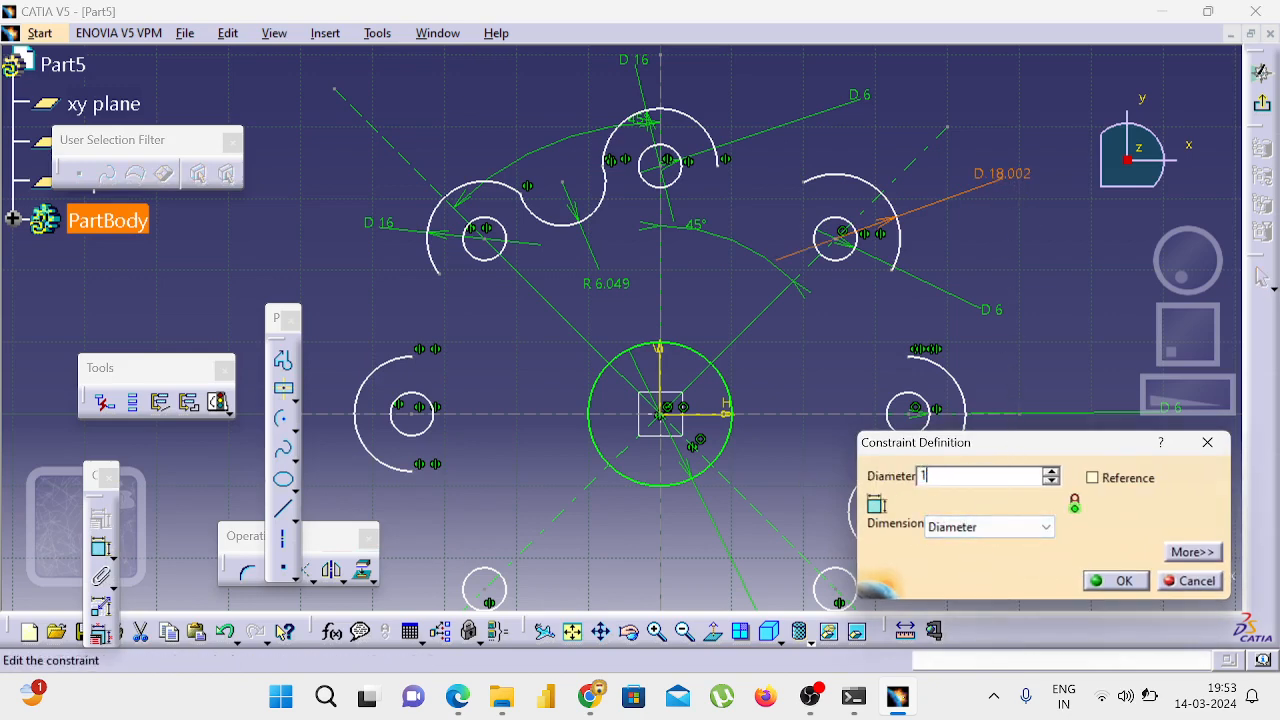
{"action": "key", "text": "Return"}
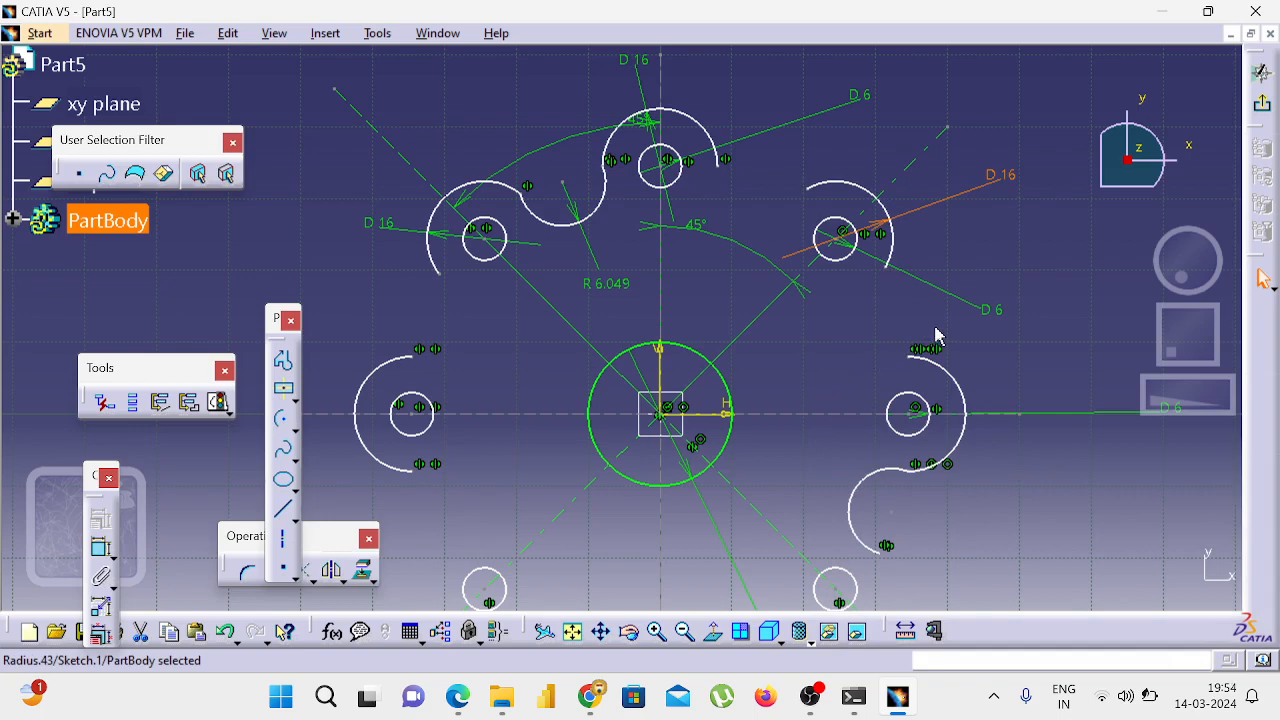
Step: Mirror the upper-right lobe arc about the diagonal line through the upper-left and lower-right holes
{"action": "left_click", "coordinate": [890, 245]}
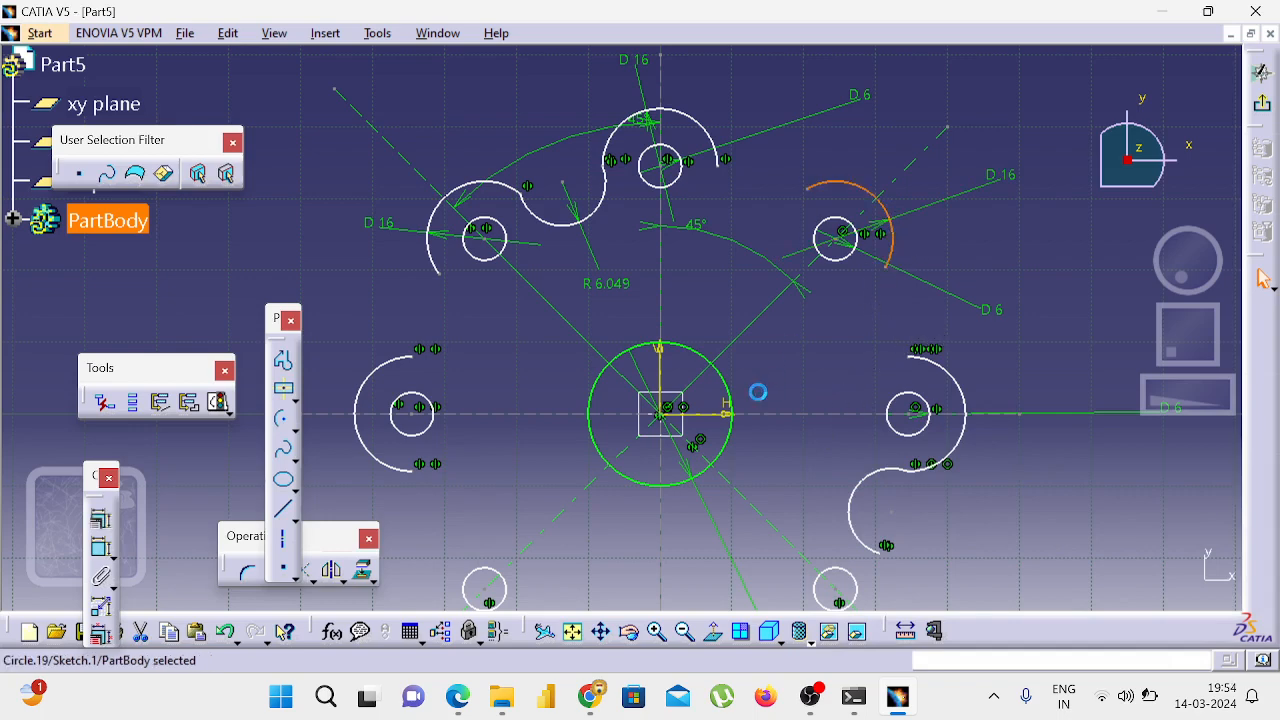
{"action": "left_click", "coordinate": [741, 493]}
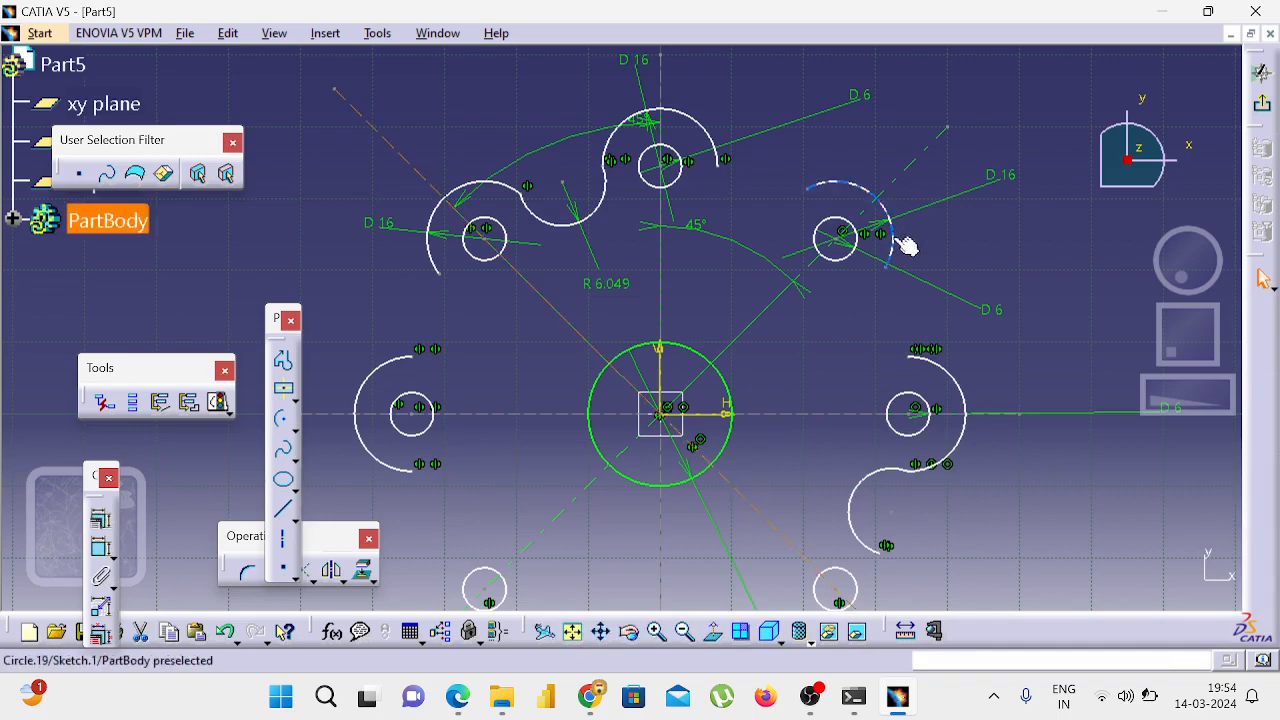
{"action": "left_click", "coordinate": [900, 242]}
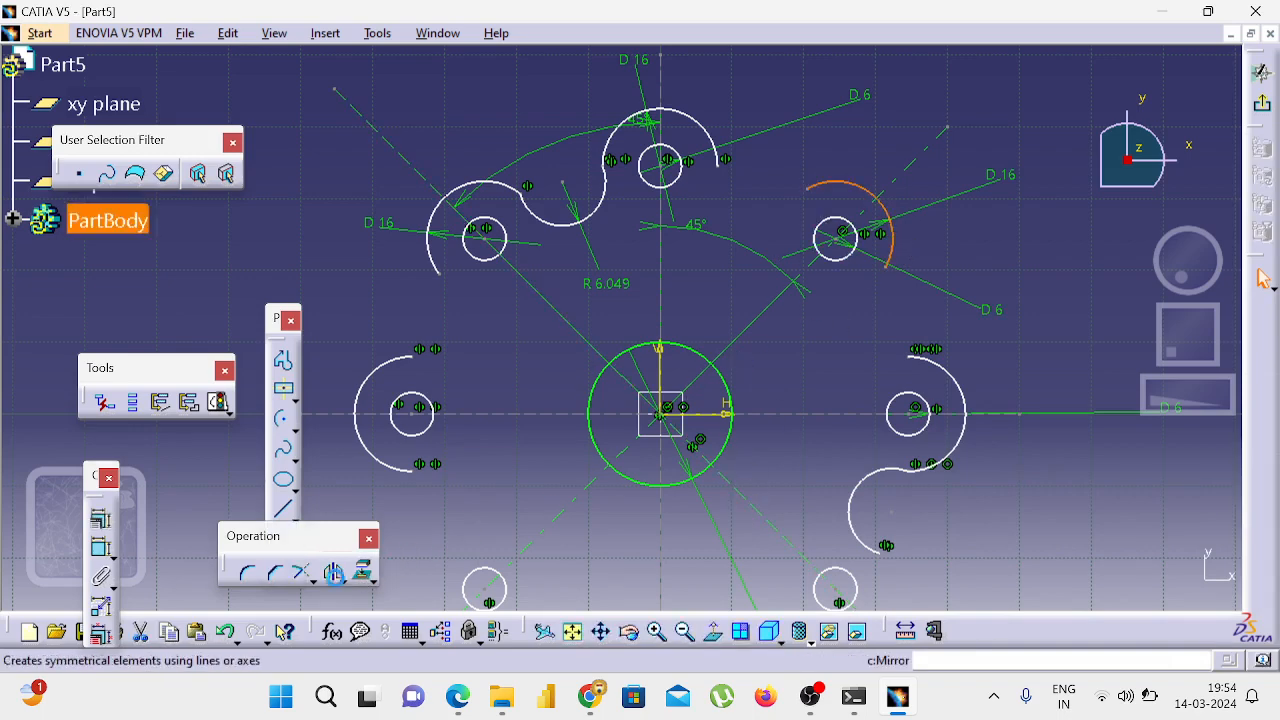
{"action": "left_click", "coordinate": [331, 571]}
{"action": "left_click", "coordinate": [756, 510]}
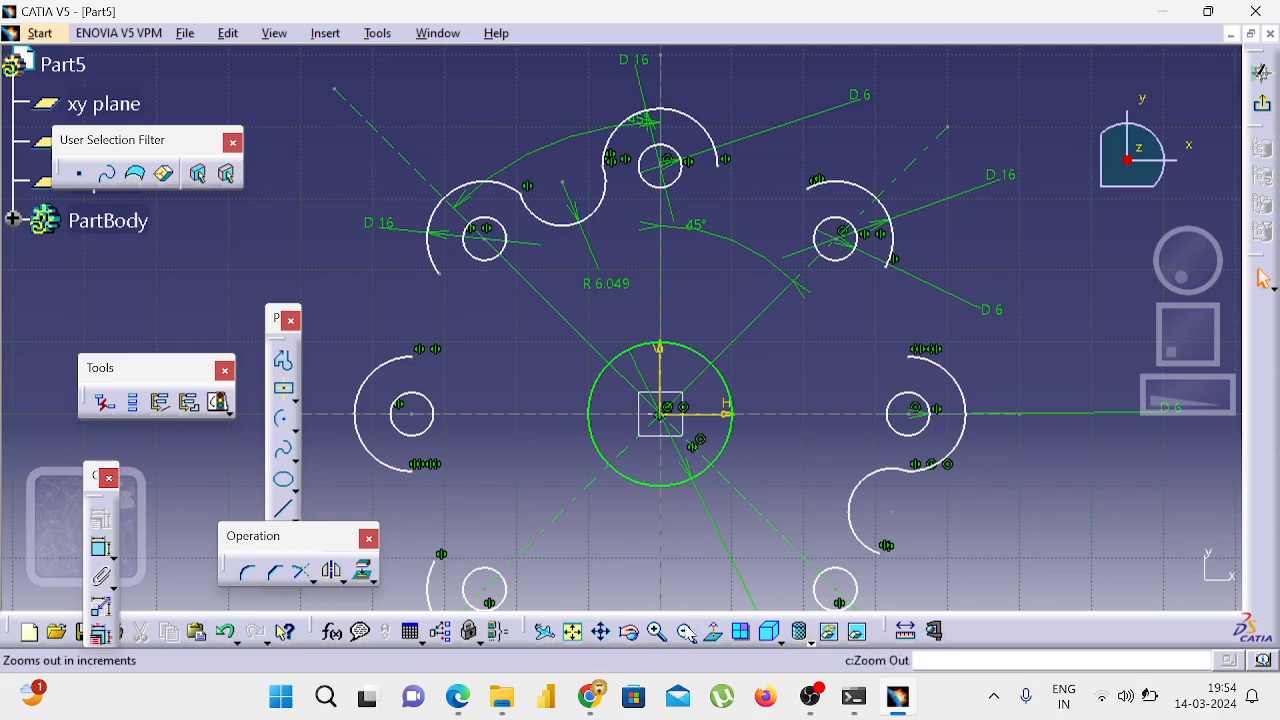
Step: Mirror the top lobe arc and the connecting arc between the upper-left and top lobes about the horizontal axis
{"action": "left_click", "coordinate": [684, 632]}
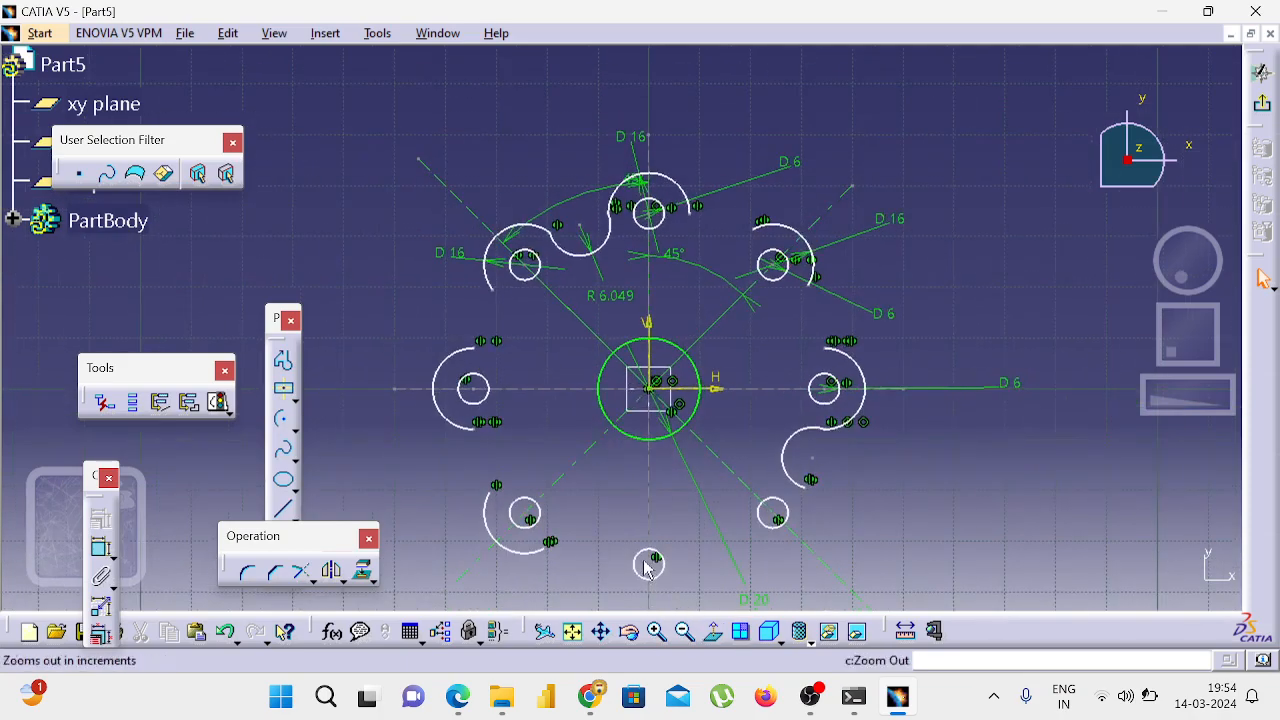
{"action": "left_click", "coordinate": [665, 178]}
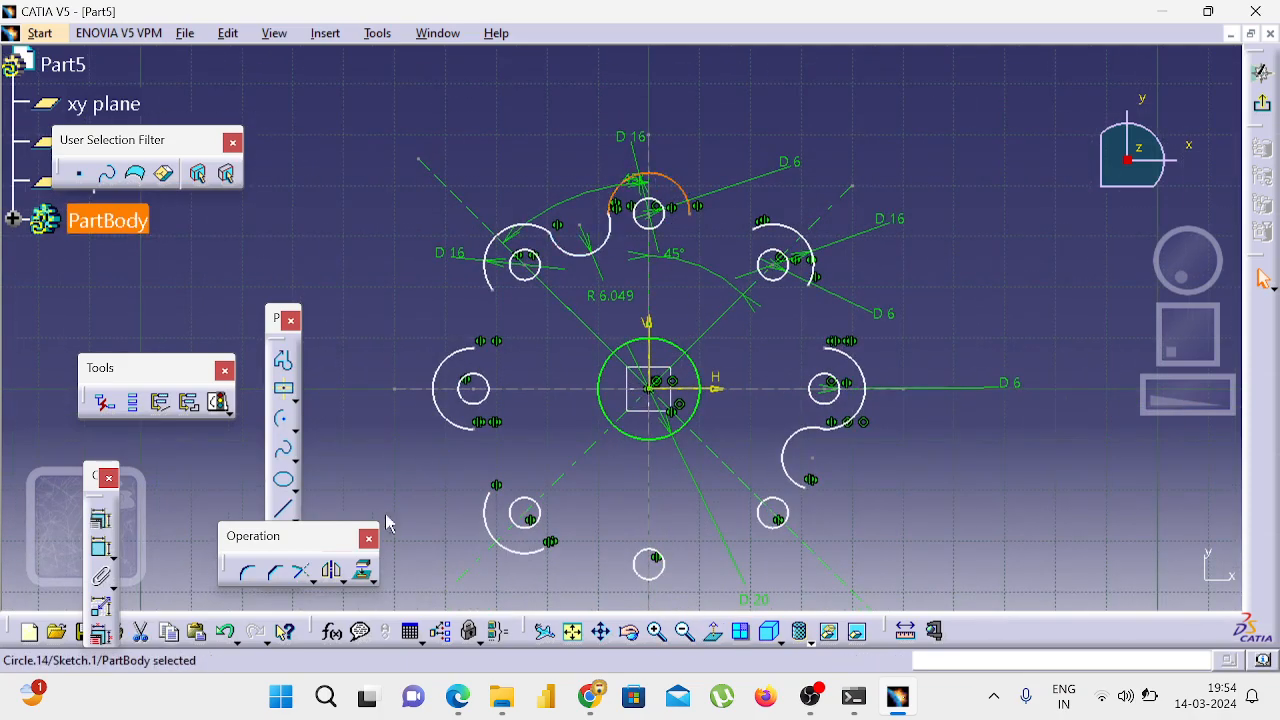
{"action": "left_click", "coordinate": [331, 571]}
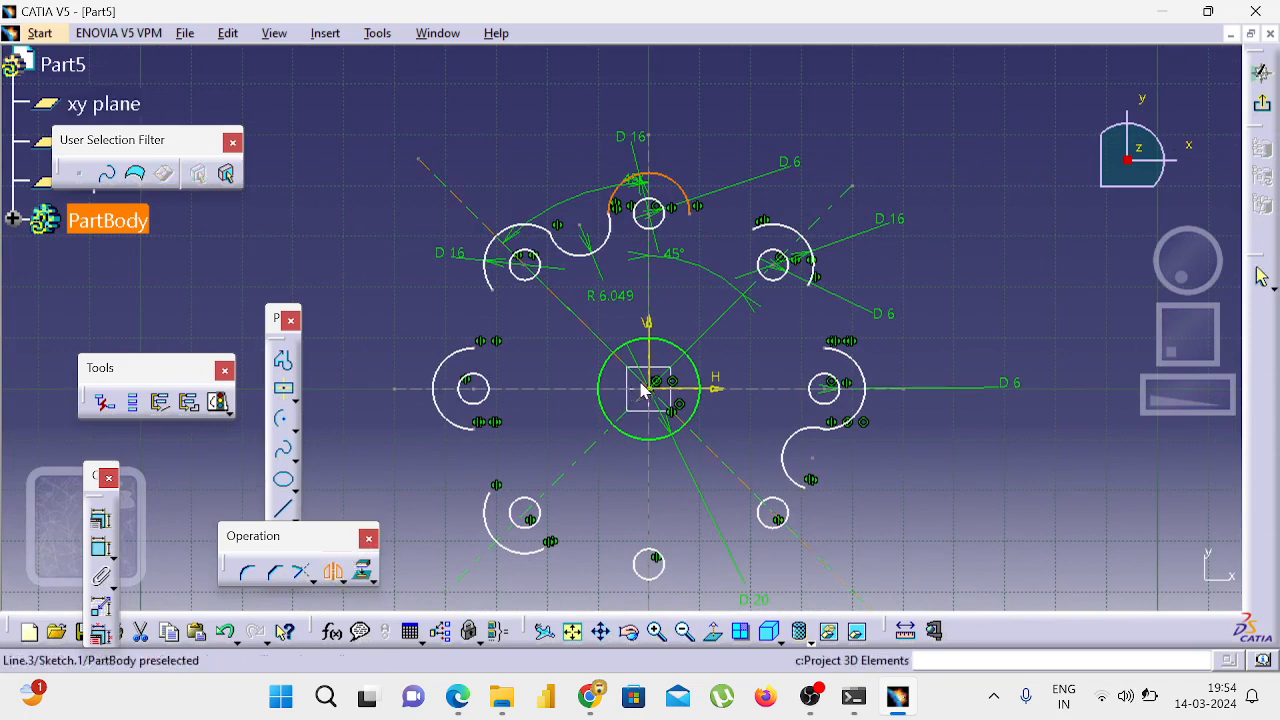
{"action": "left_click", "coordinate": [745, 392]}
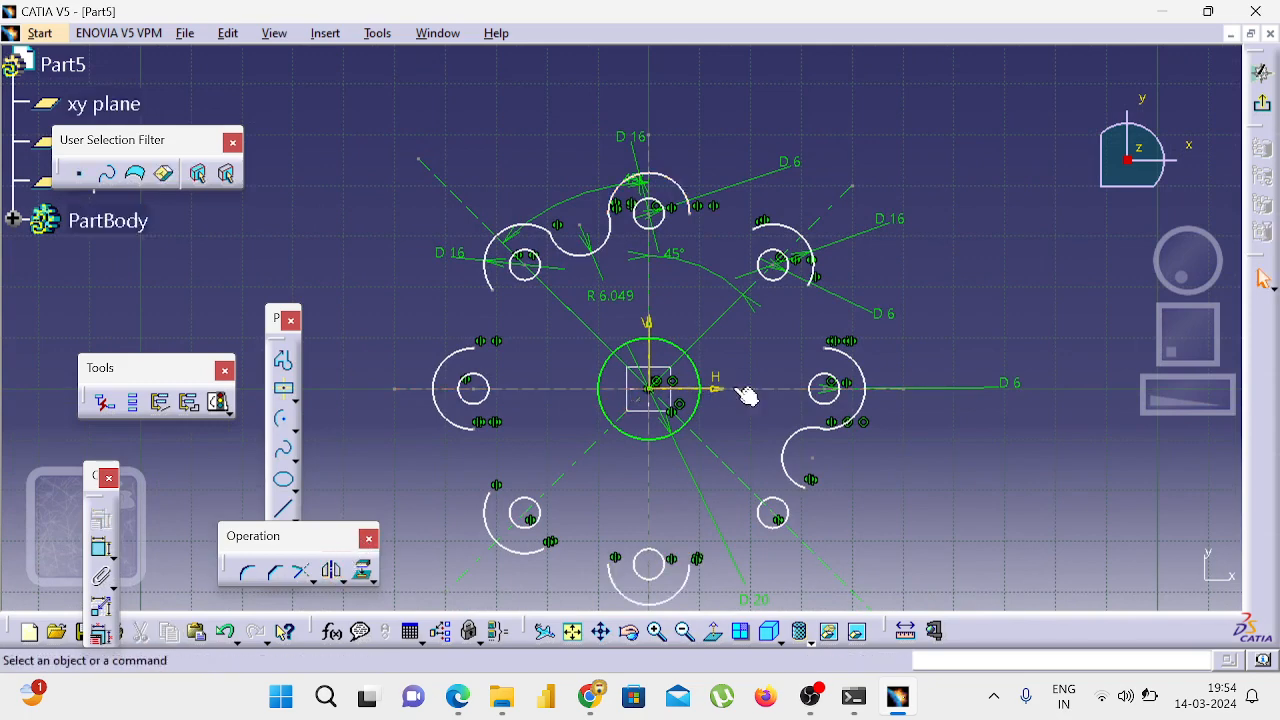
{"action": "left_click", "coordinate": [583, 249]}
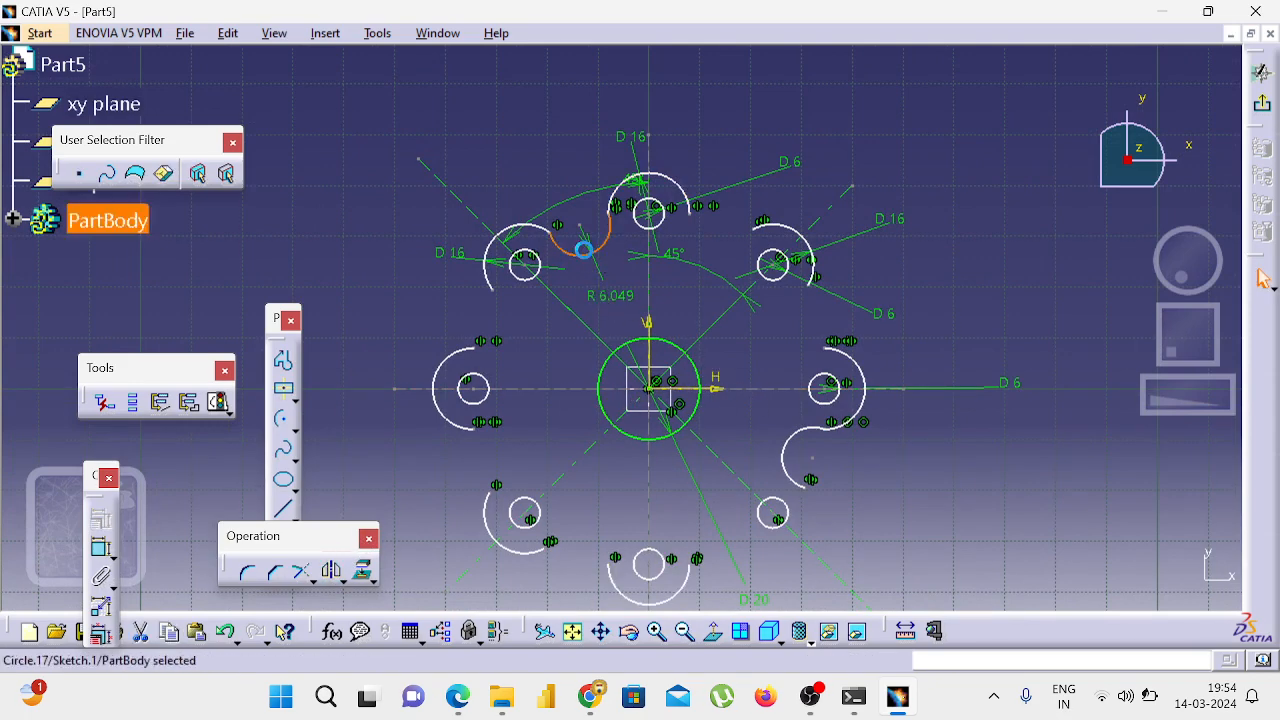
{"action": "left_click", "coordinate": [331, 571]}
{"action": "left_click", "coordinate": [540, 396]}
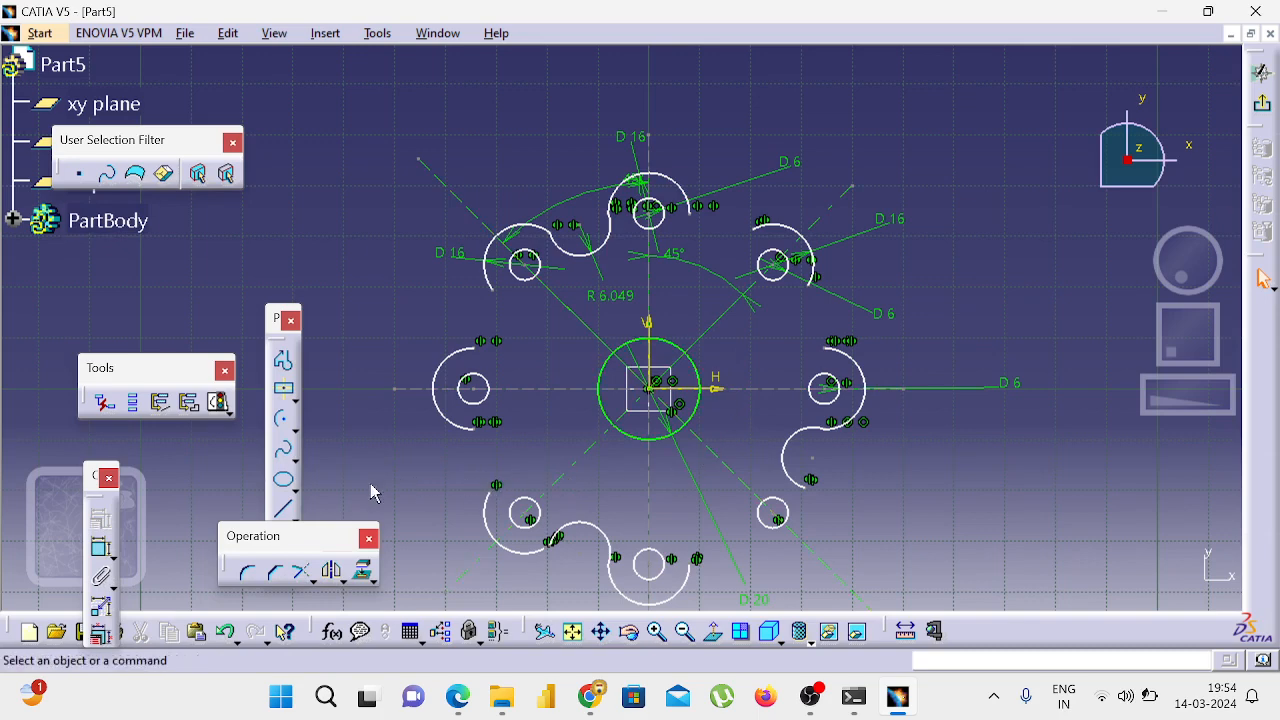
{"action": "left_click", "coordinate": [285, 452]}
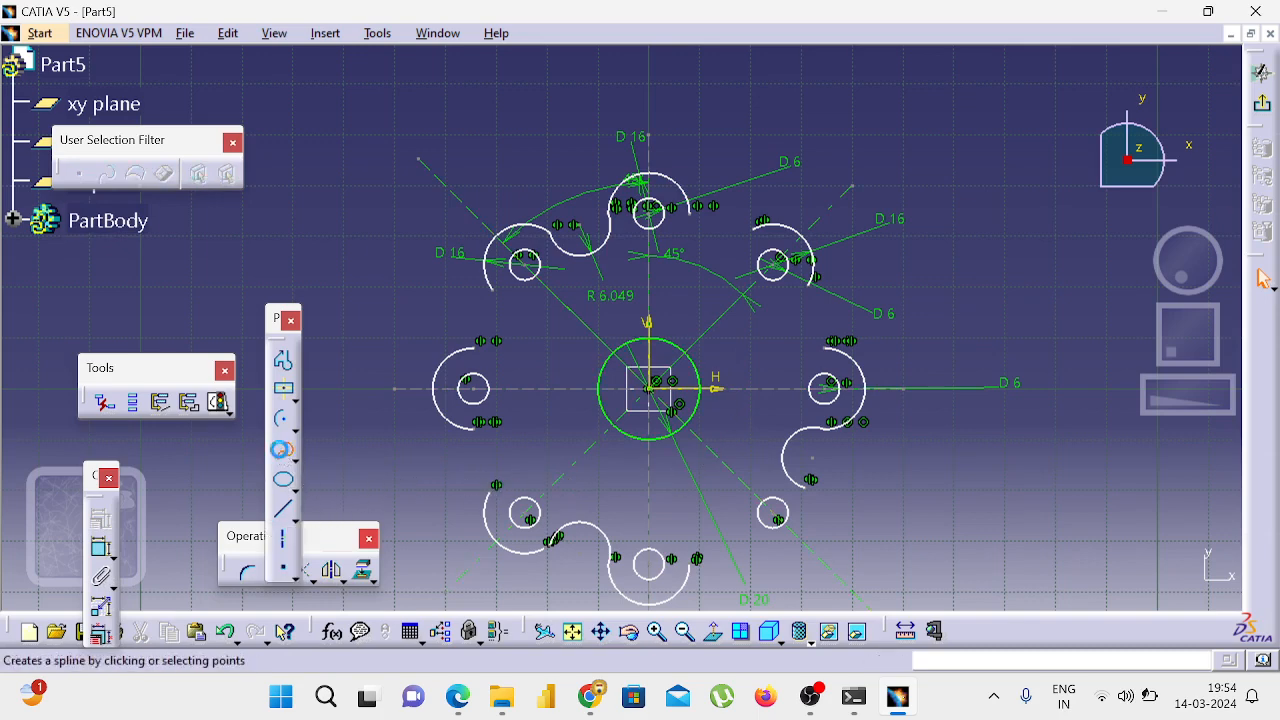
{"action": "left_click", "coordinate": [291, 434]}
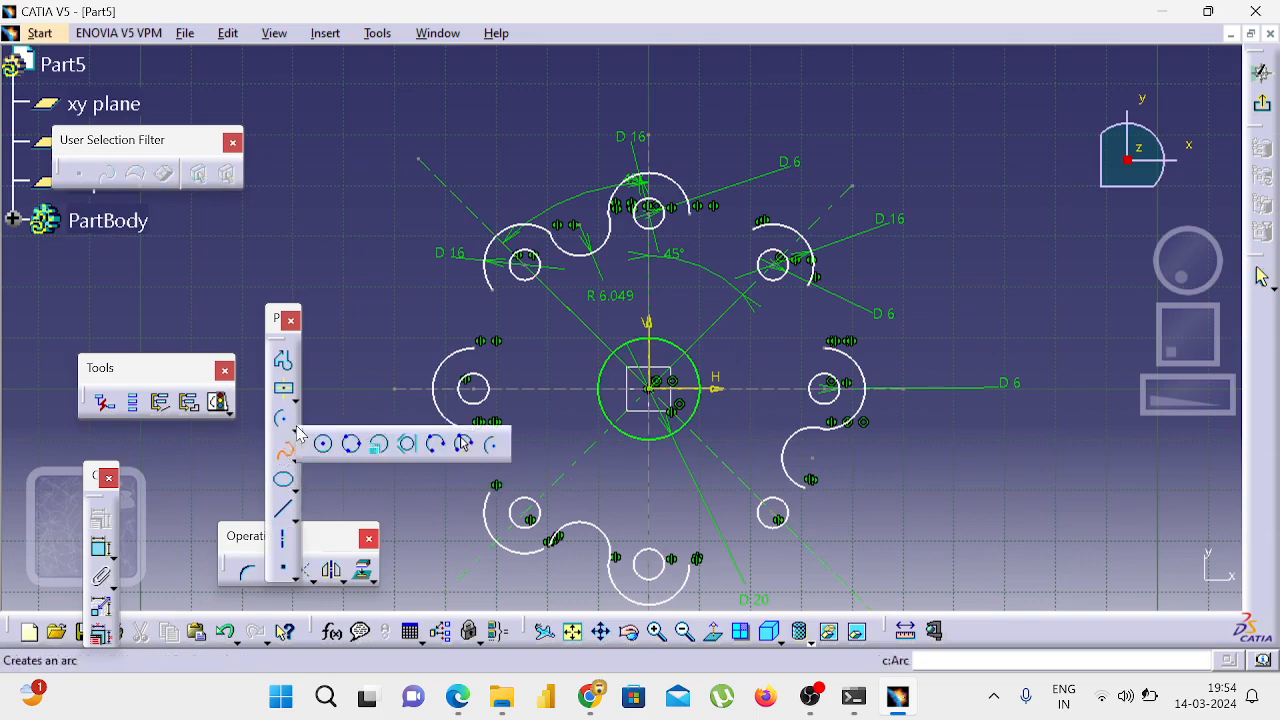
{"action": "left_click", "coordinate": [432, 446]}
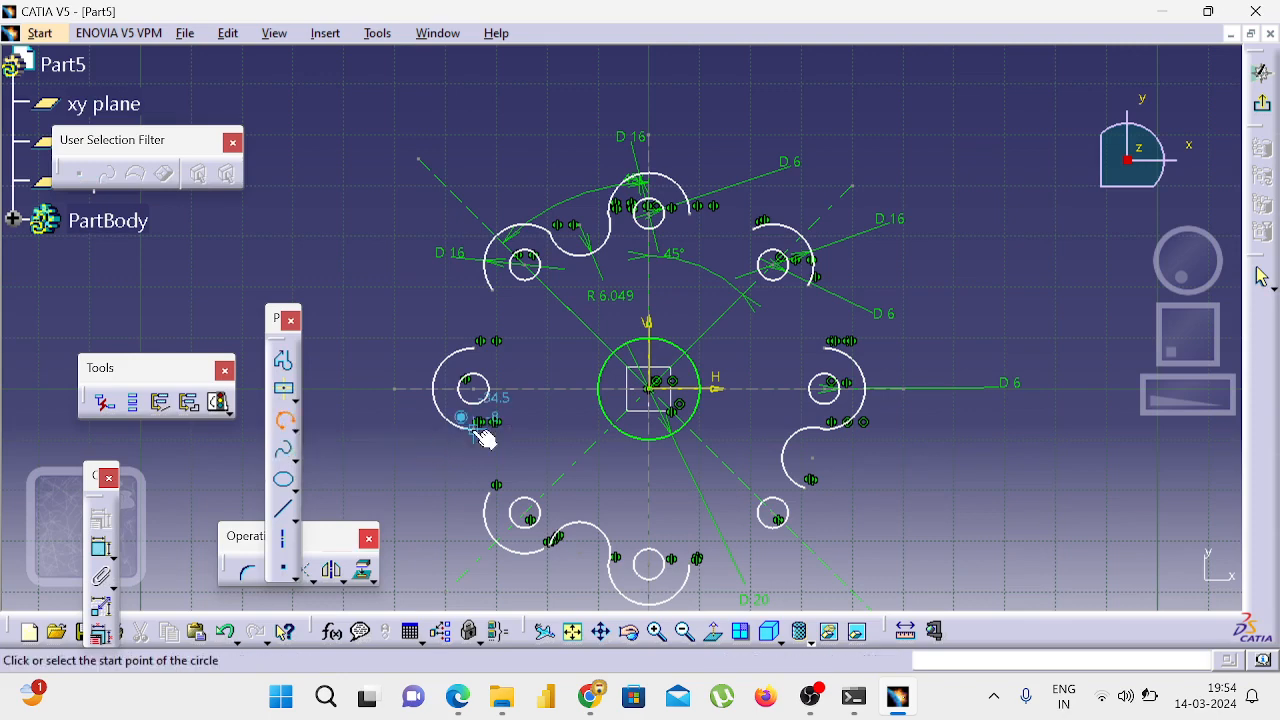
{"action": "left_click", "coordinate": [486, 439]}
{"action": "left_click", "coordinate": [532, 447]}
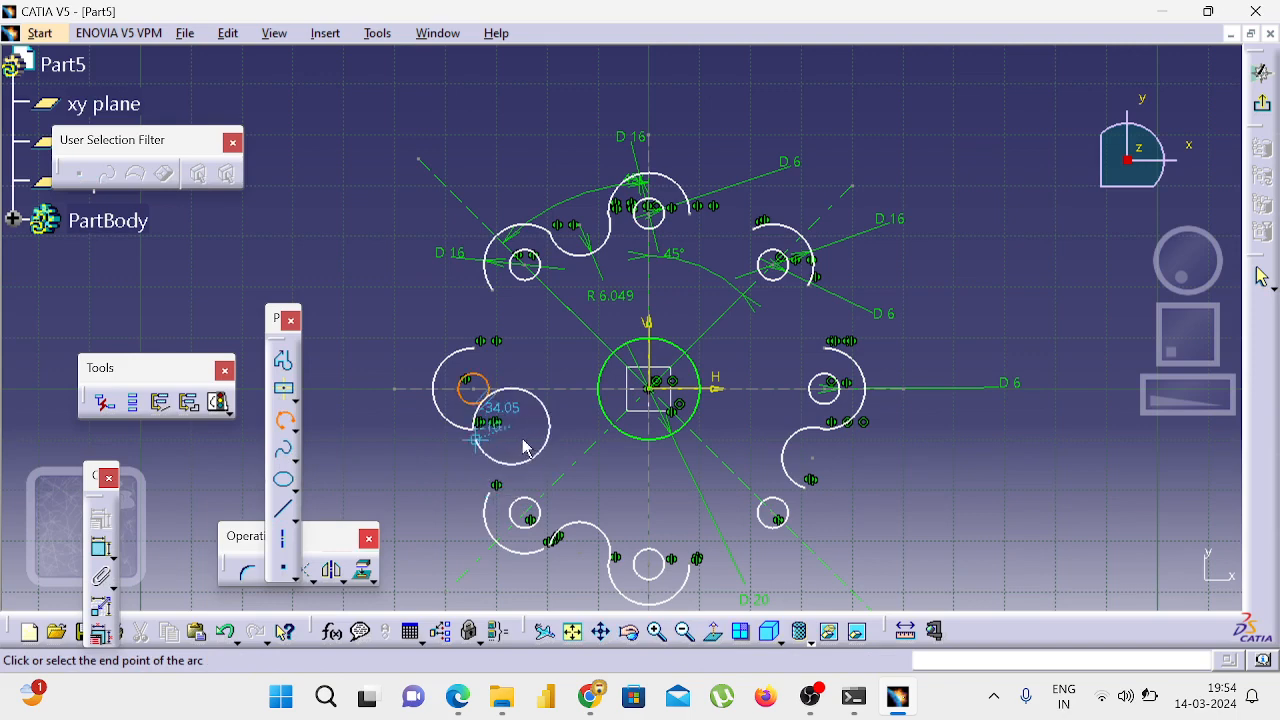
{"action": "left_click", "coordinate": [284, 419]}
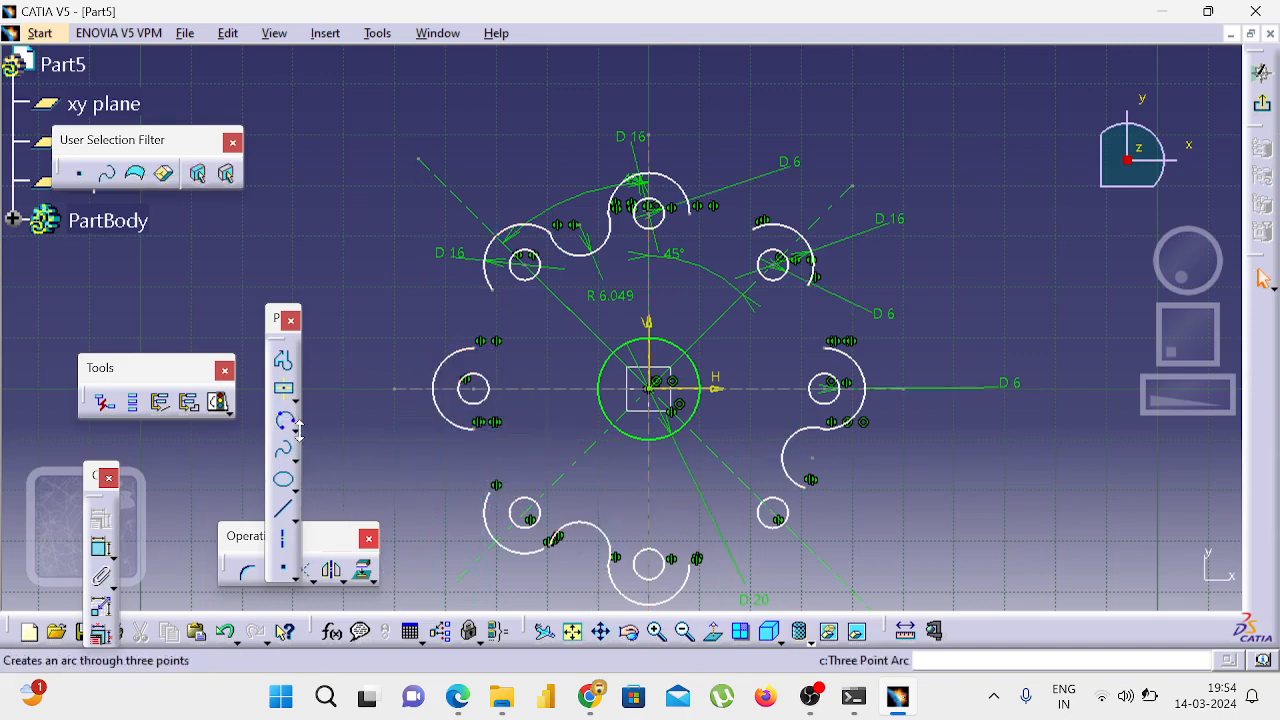
Step: Draw a three-point arc of about 7.4 mm radius joining the left lobe's lower end to the lower-left lobe's upper end, and dimension its radius
{"action": "left_click", "coordinate": [294, 430]}
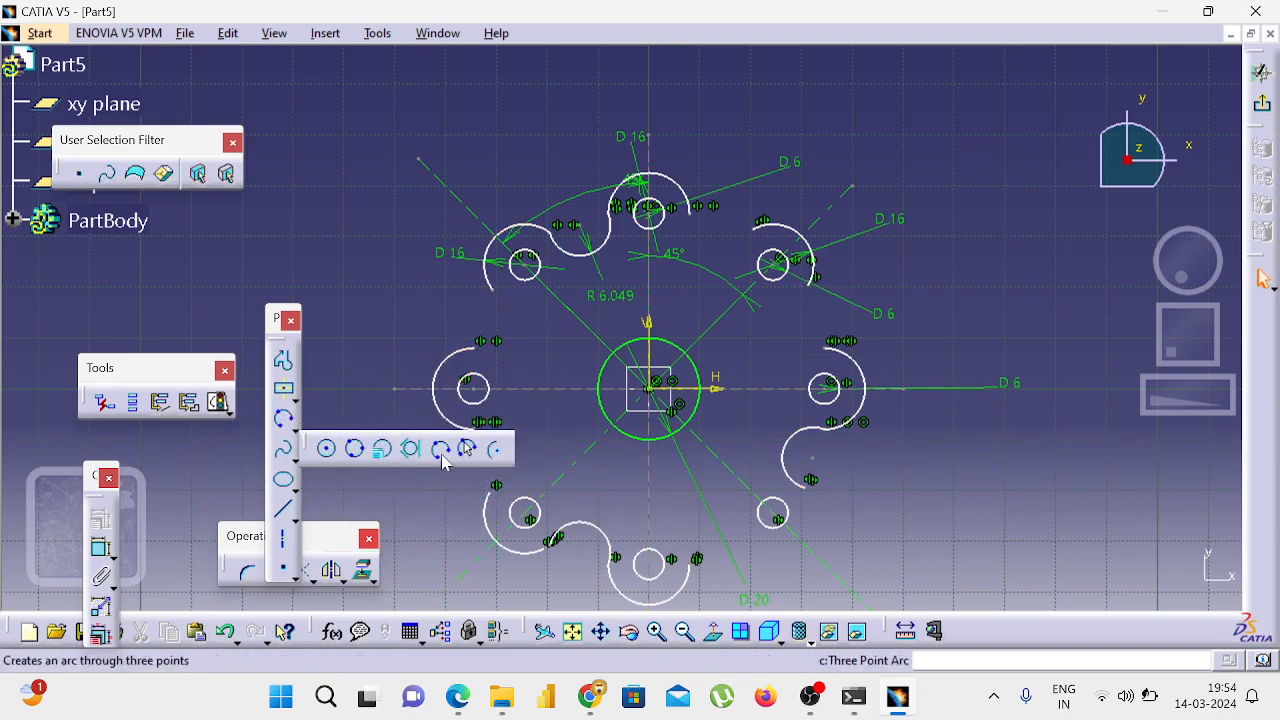
{"action": "left_click", "coordinate": [444, 459]}
{"action": "left_click", "coordinate": [481, 438]}
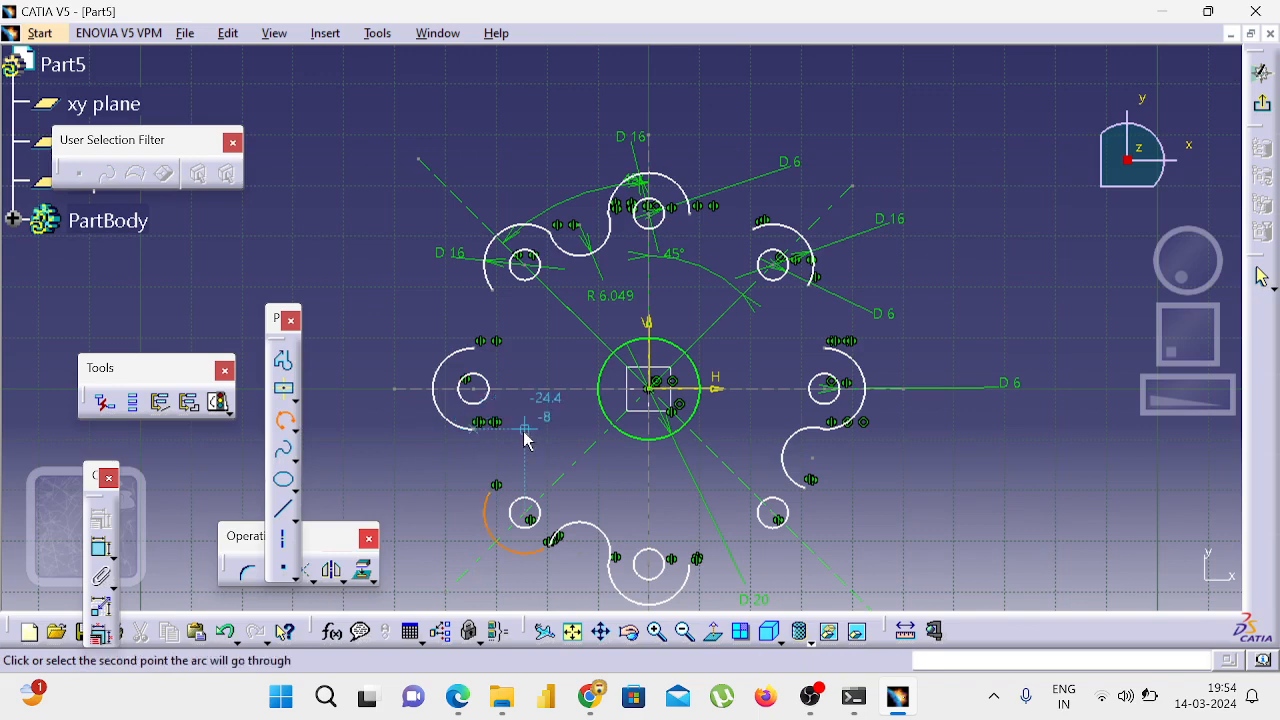
{"action": "left_click", "coordinate": [527, 441]}
{"action": "left_click", "coordinate": [498, 485]}
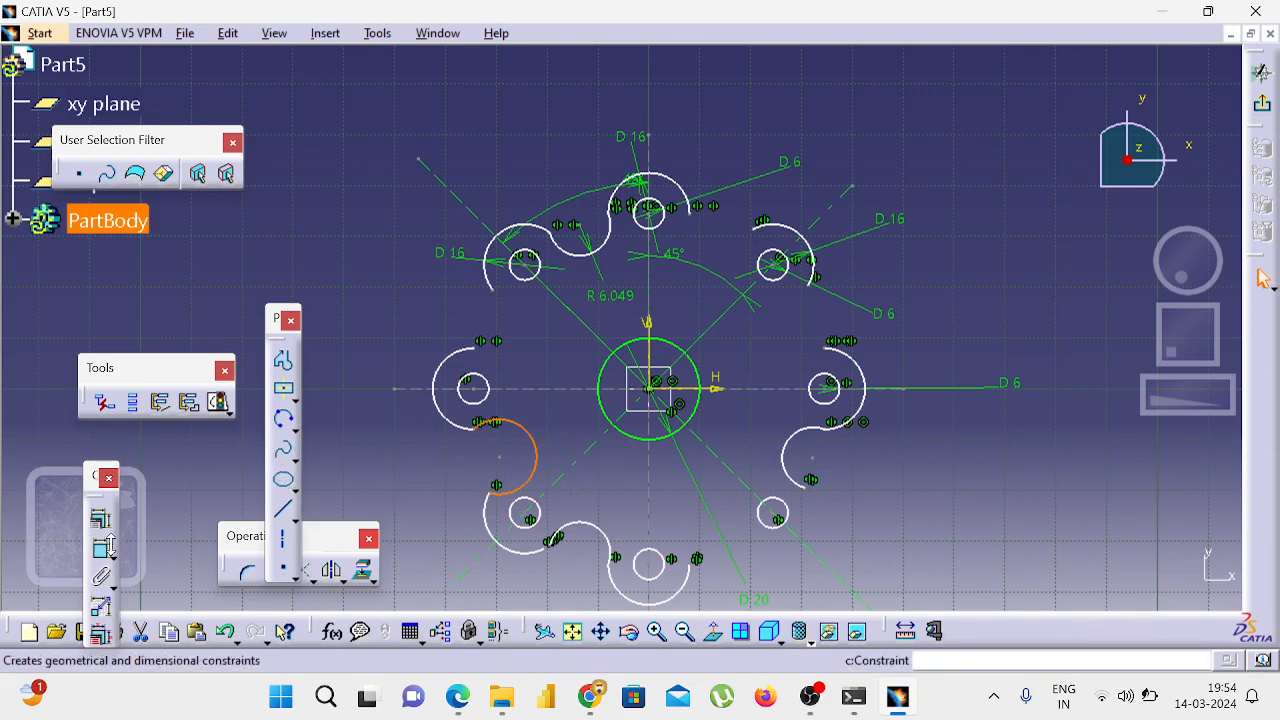
{"action": "left_click", "coordinate": [105, 548]}
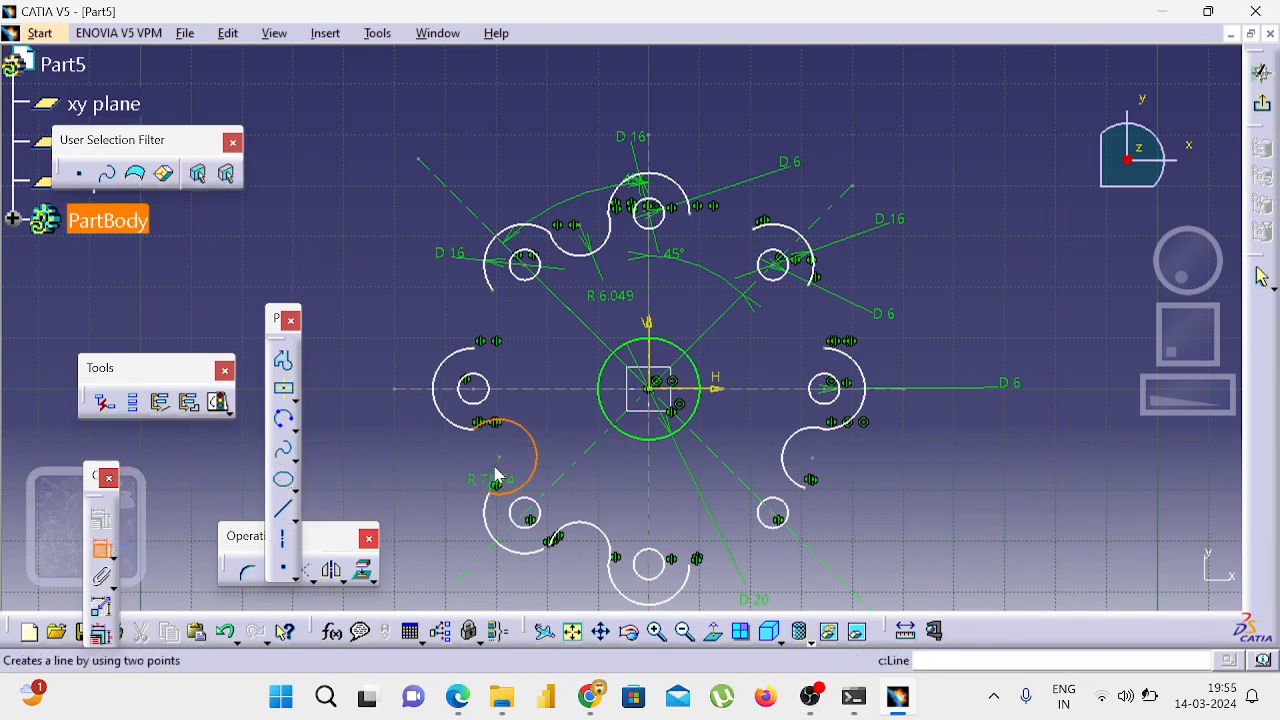
{"action": "left_click", "coordinate": [549, 447]}
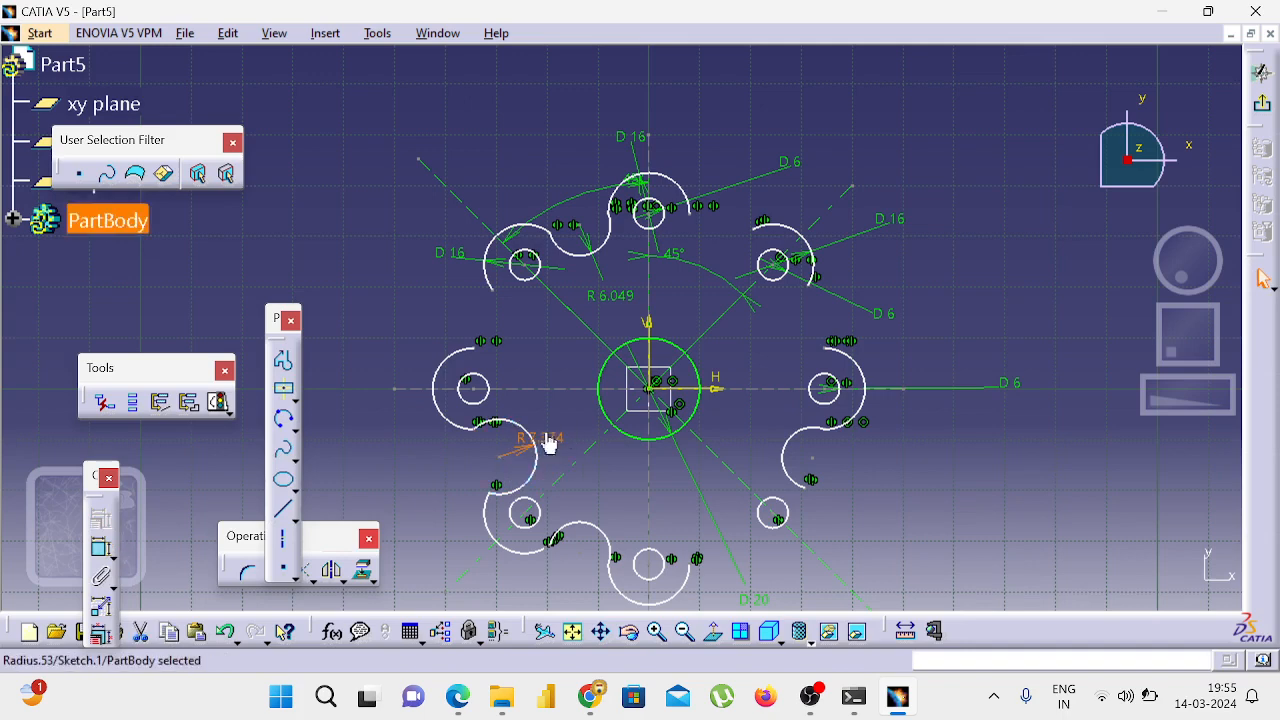
Step: Set the radius of the connecting arc between the left and lower-left lobes to 6 mm
{"action": "double_click", "coordinate": [545, 437]}
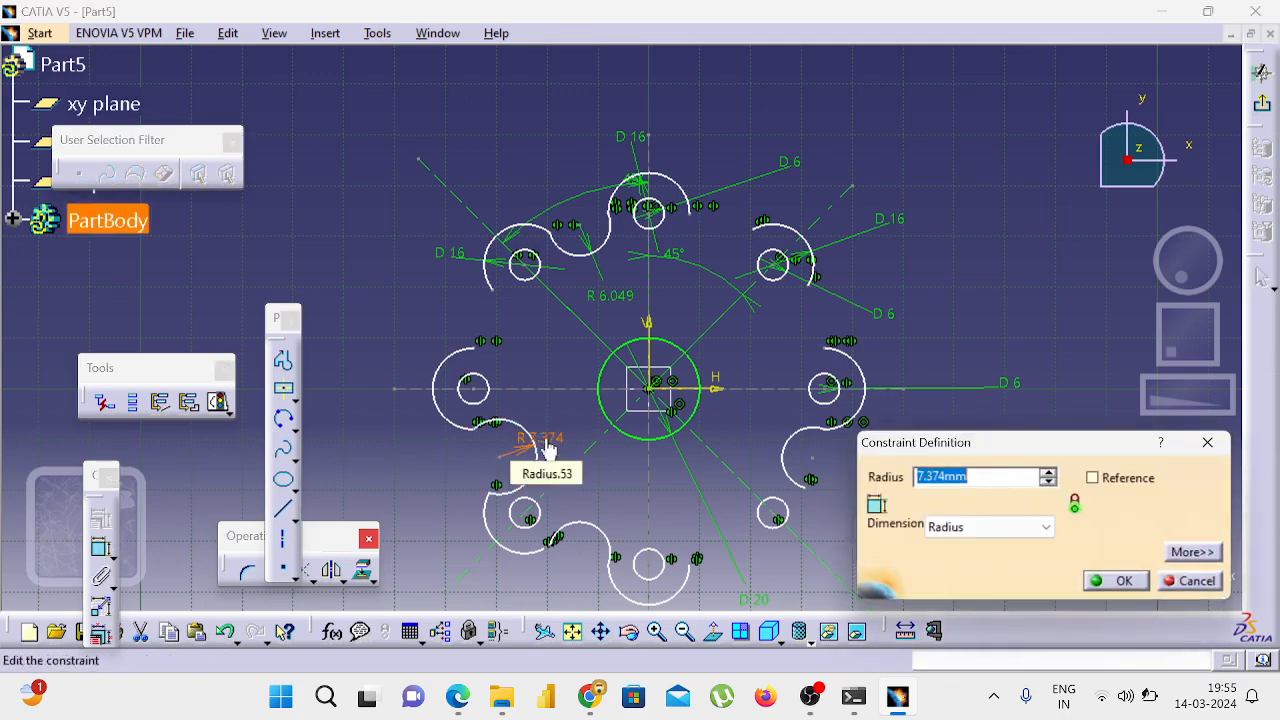
{"action": "type", "text": "6mm"}
{"action": "key", "text": "Return"}
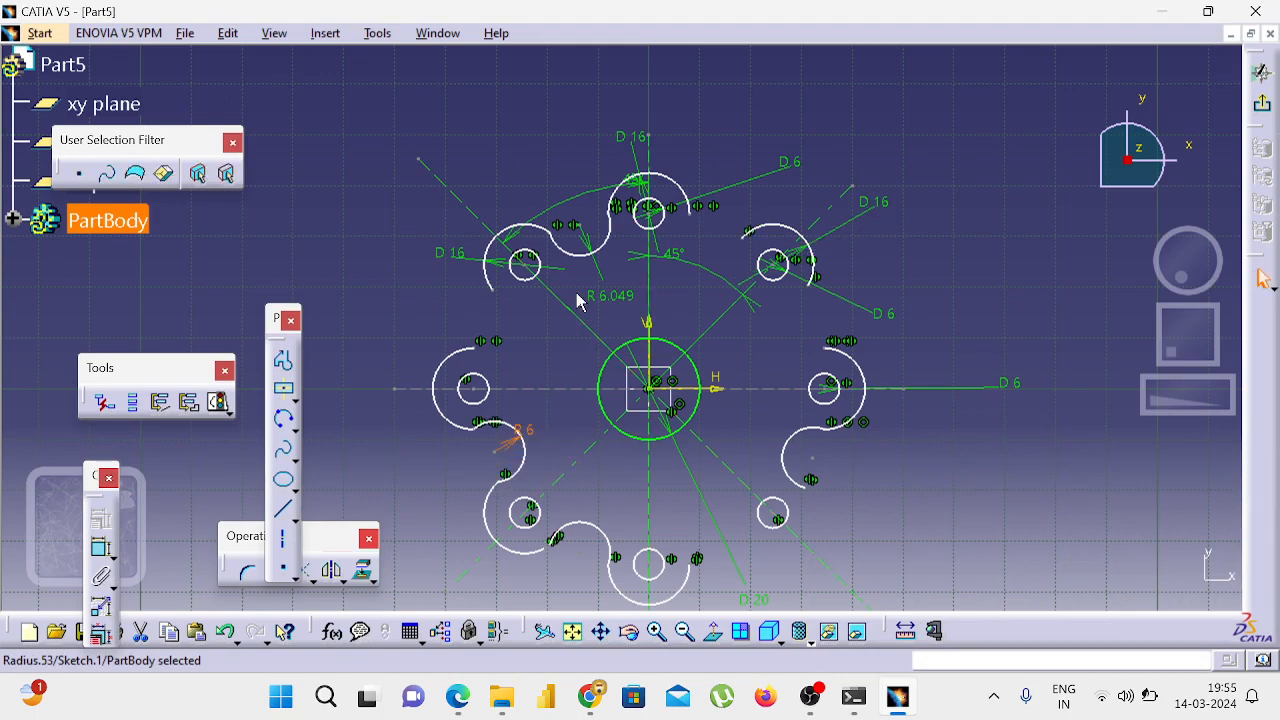
Step: Try mirroring the upper-left-to-top connecting arc about the diagonal through the upper-right and lower-left holes, and undo the mirrors and the 6 mm radius change
{"action": "left_click", "coordinate": [570, 256]}
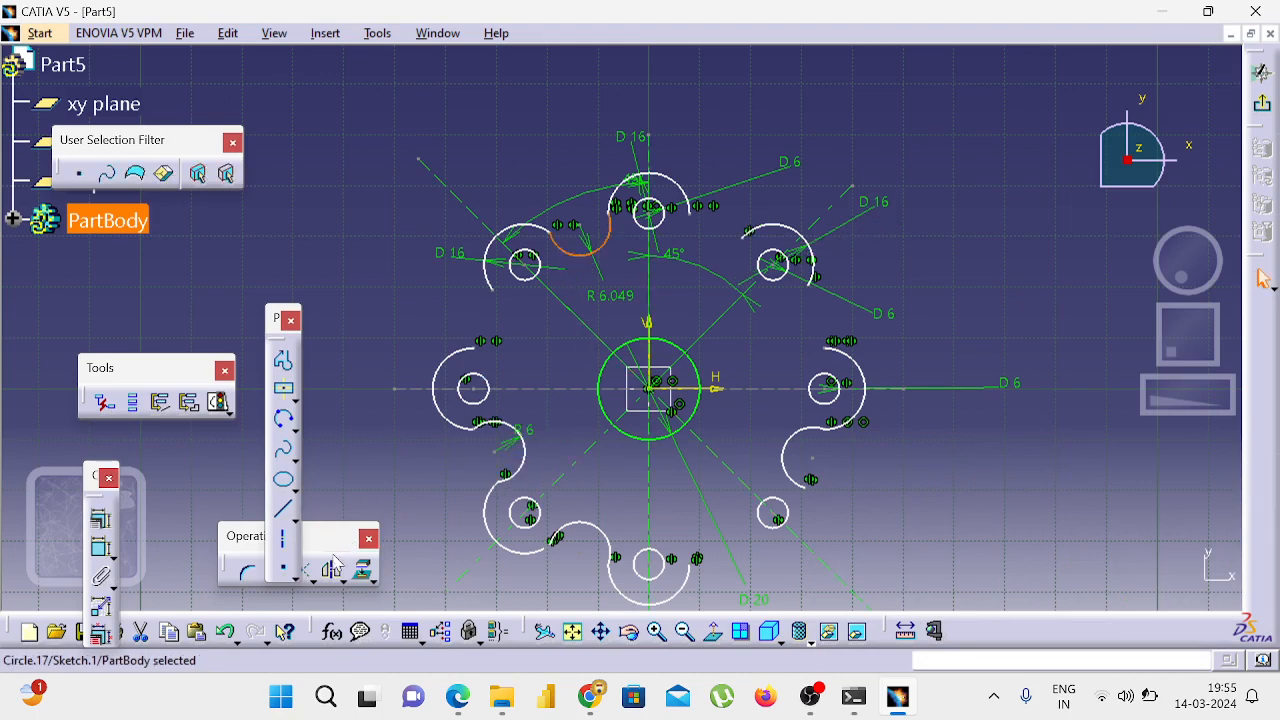
{"action": "left_click", "coordinate": [333, 570]}
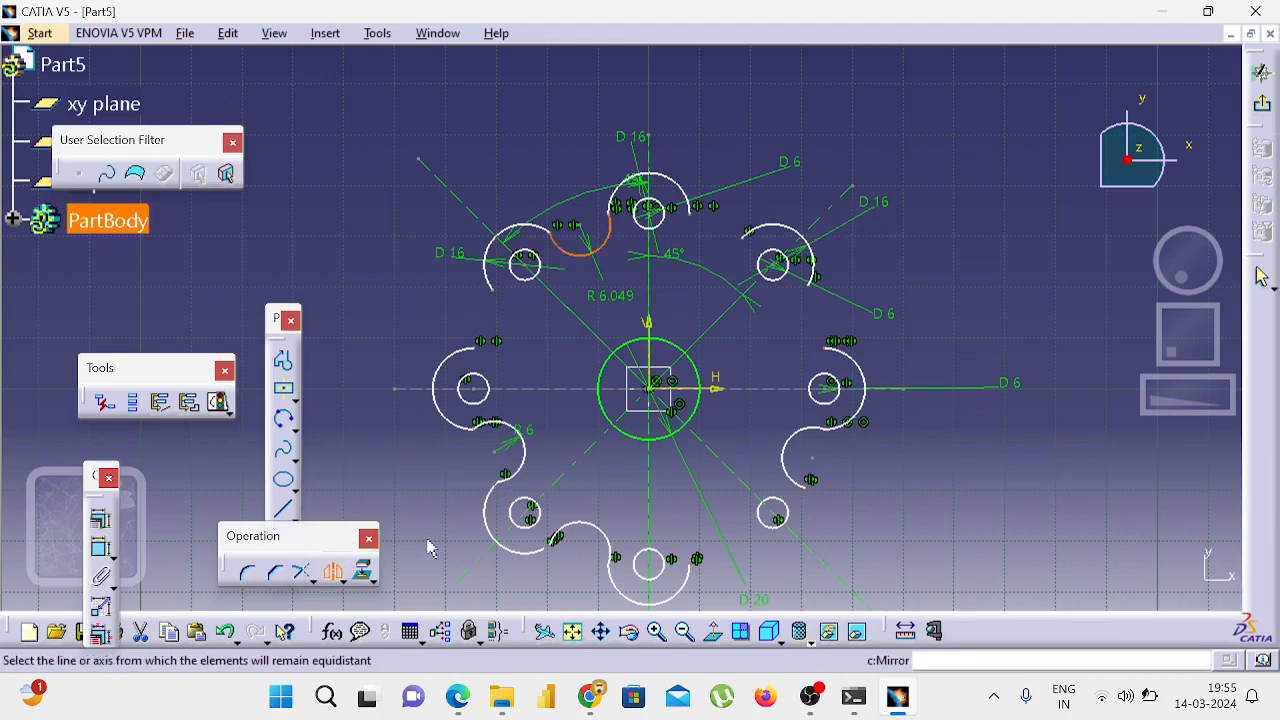
{"action": "left_click", "coordinate": [617, 437]}
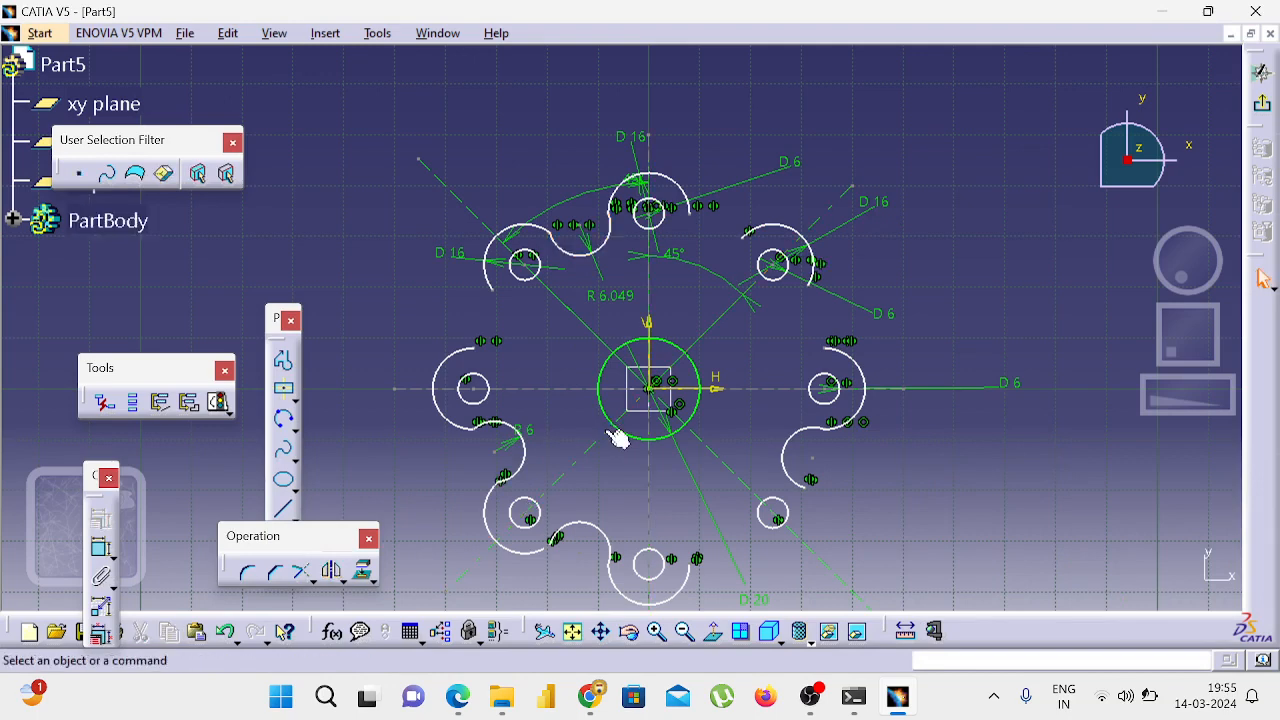
{"action": "left_click", "coordinate": [580, 258]}
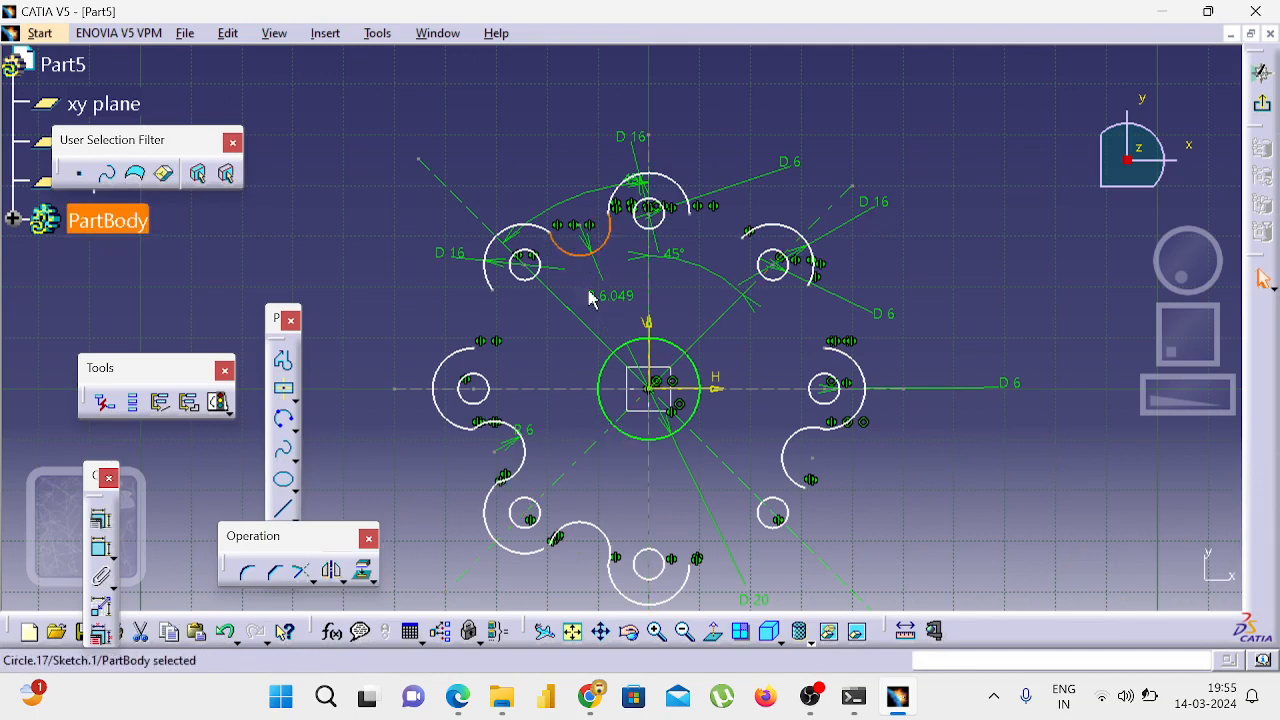
{"action": "left_click", "coordinate": [333, 570]}
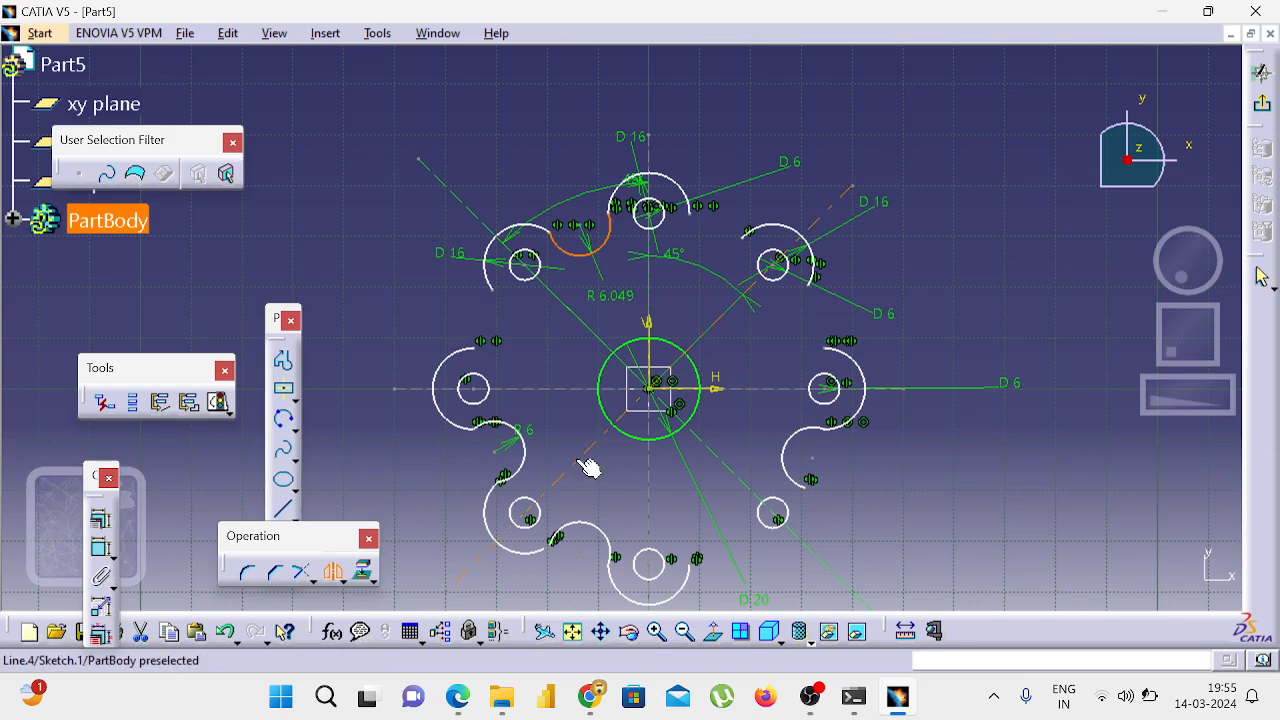
{"action": "left_click", "coordinate": [588, 465]}
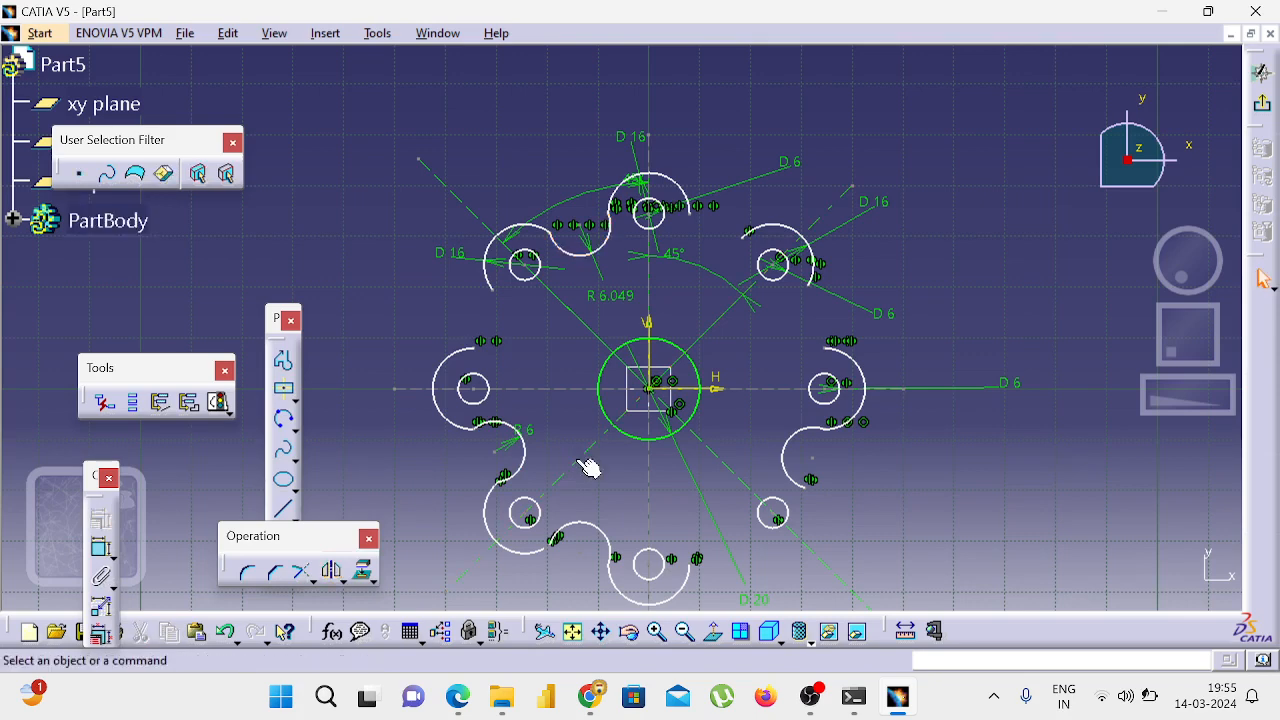
{"action": "key", "text": "ctrl+z"}
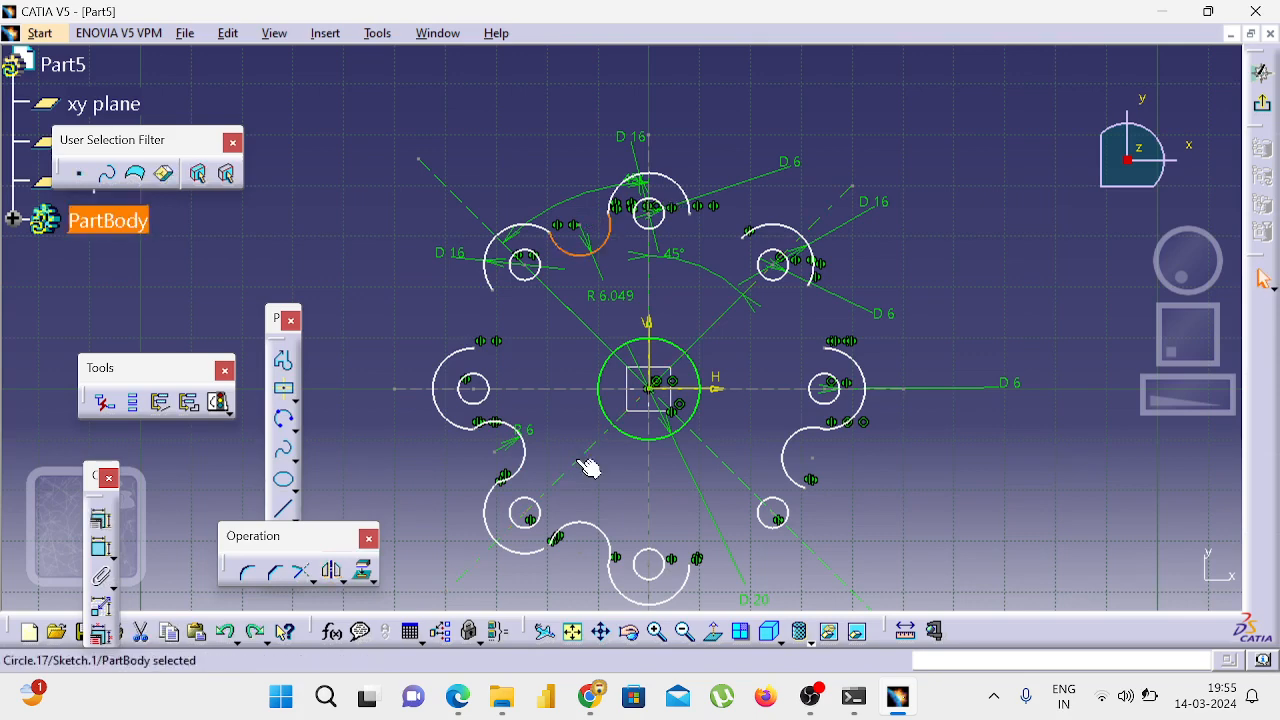
{"action": "key", "text": "ctrl+y"}
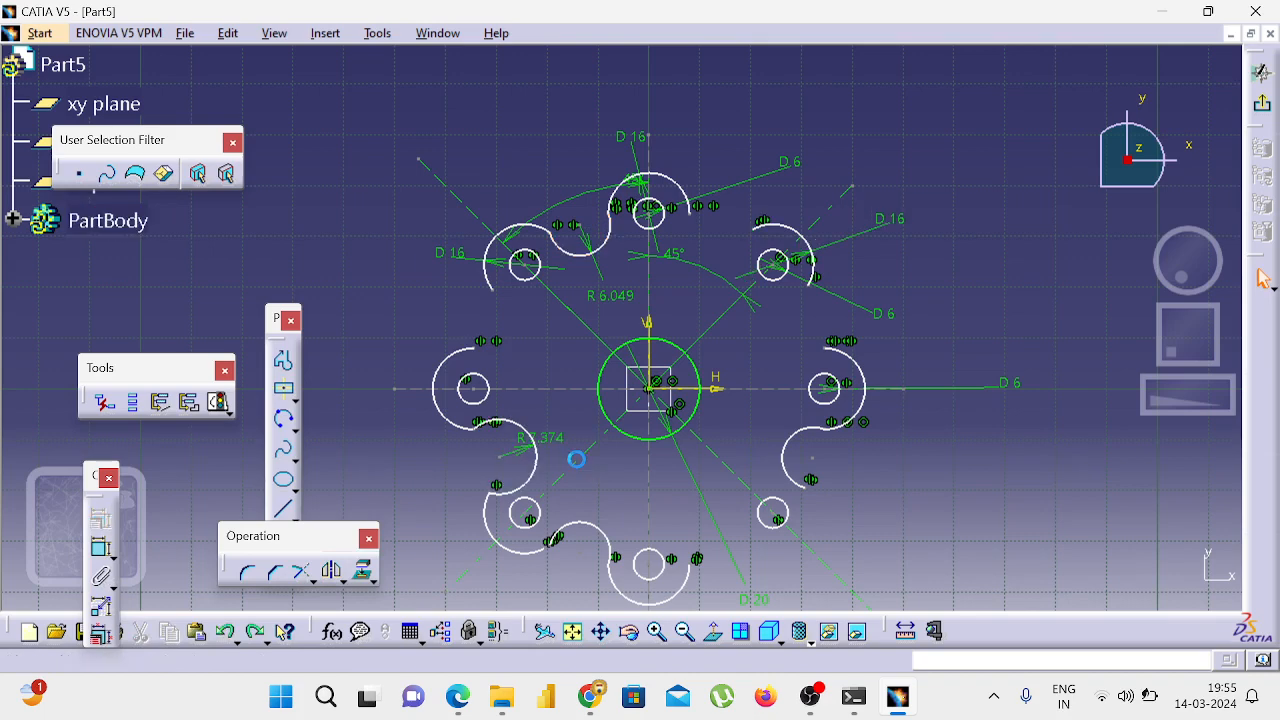
Step: Restore the 6 mm radius of the left-to-lower-left connecting arc and mirror that arc about the diagonal through the upper-left and lower-right holes
{"action": "key", "text": "ctrl+z"}
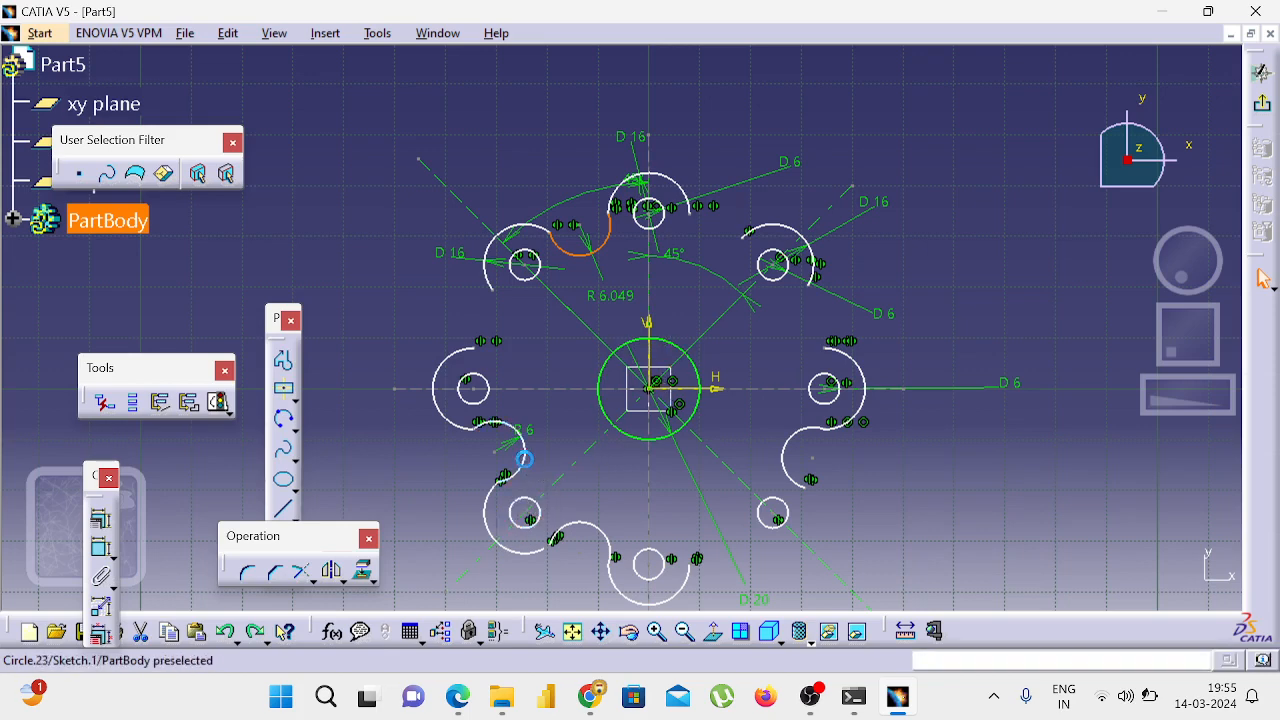
{"action": "left_click", "coordinate": [523, 457]}
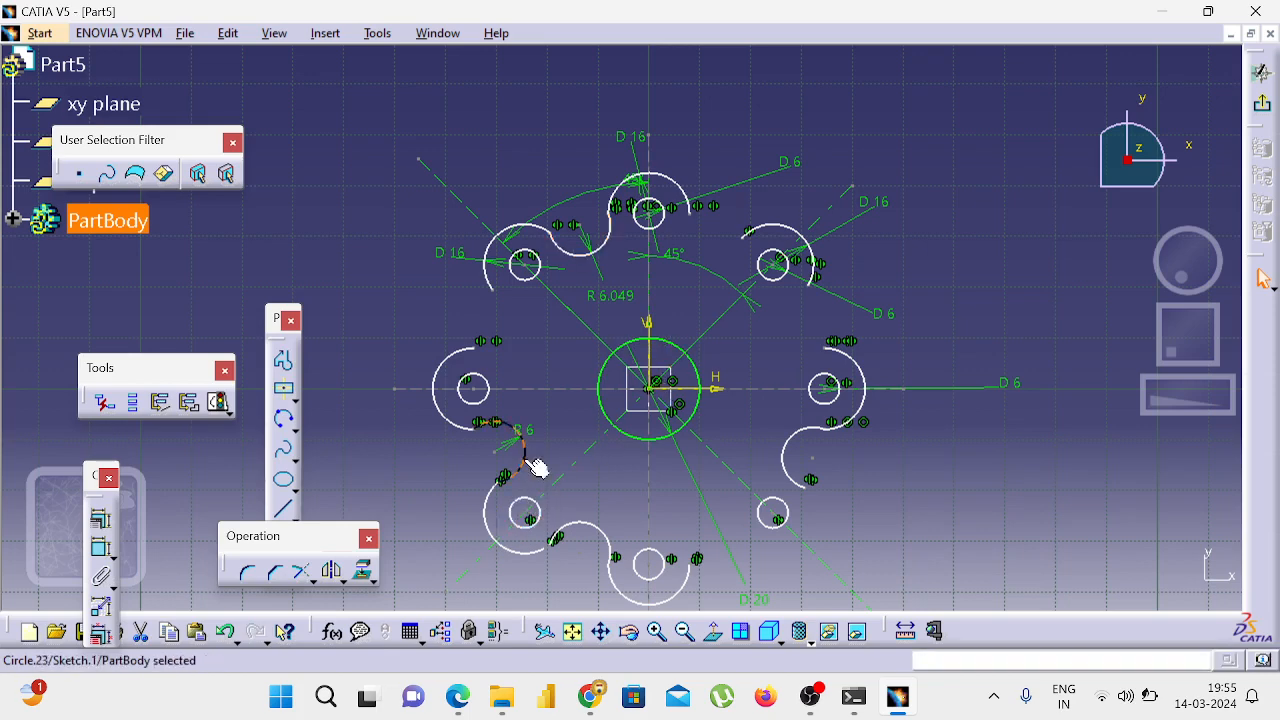
{"action": "left_click", "coordinate": [334, 571]}
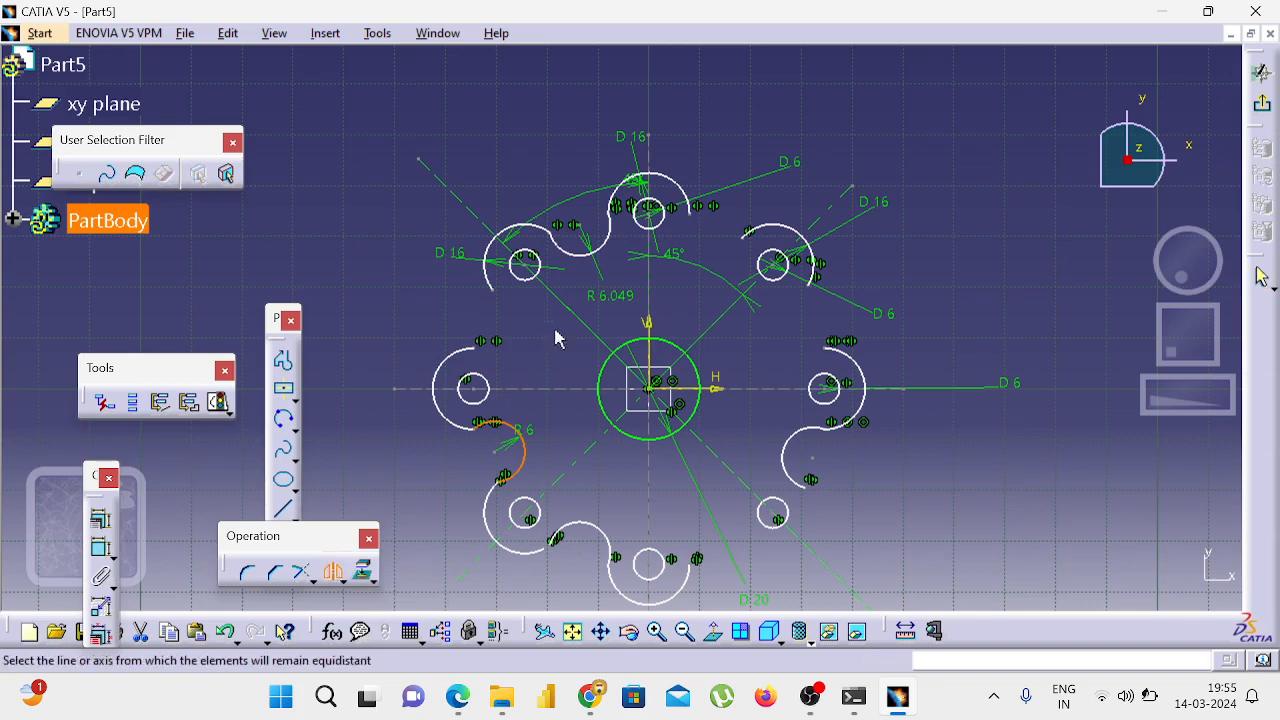
{"action": "left_click", "coordinate": [586, 322]}
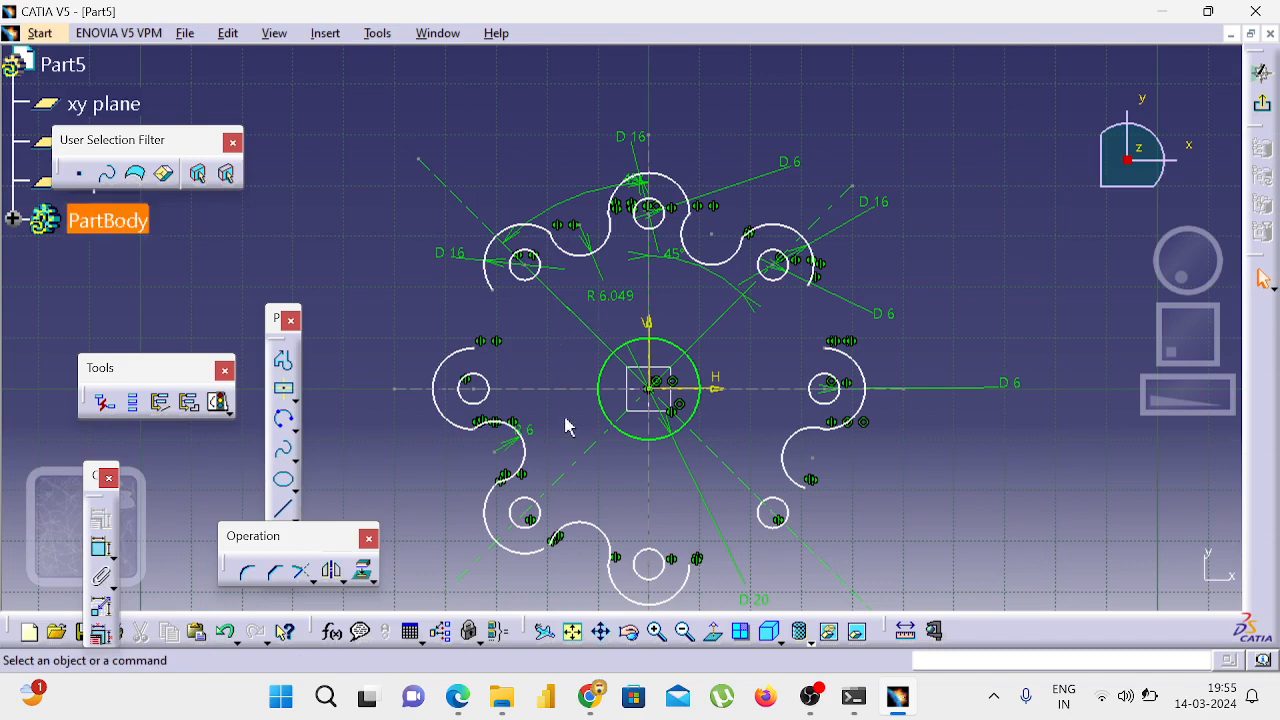
Step: Try mirroring the lower-left-to-bottom and upper-left-to-top connecting arcs about the diagonal through the upper-right and lower-left holes
{"action": "left_click", "coordinate": [336, 578]}
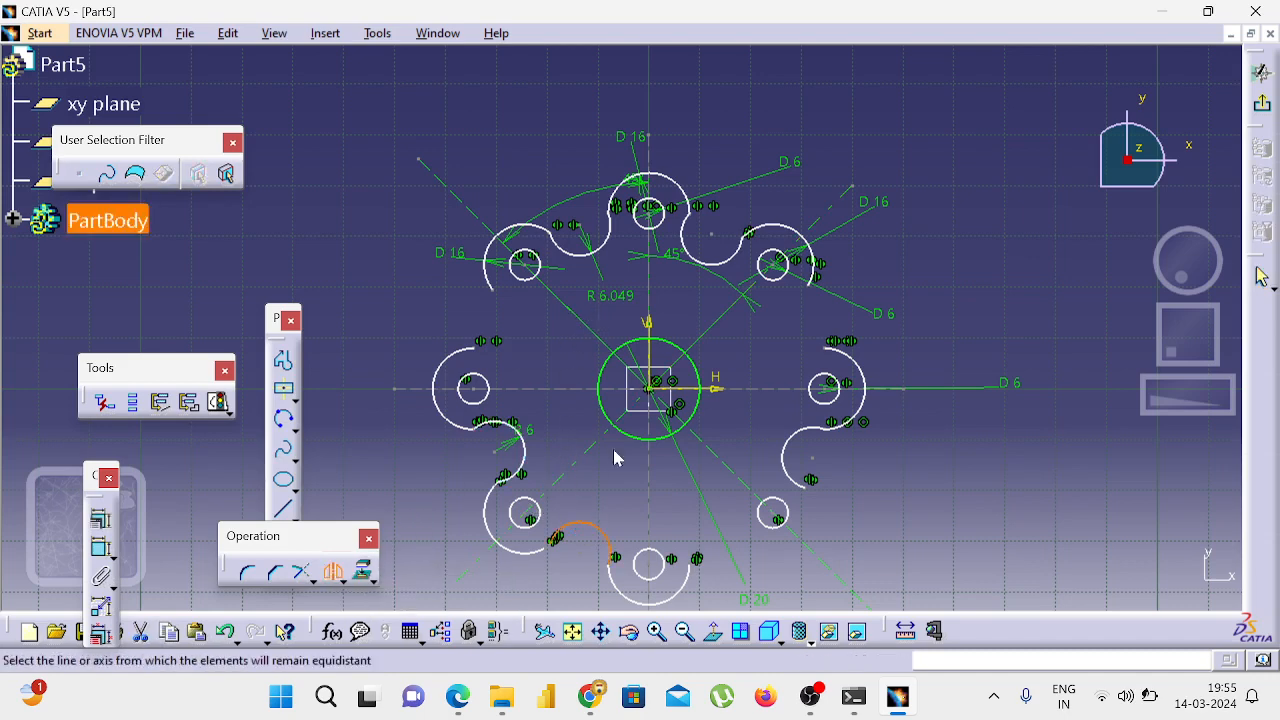
{"action": "left_click", "coordinate": [602, 442]}
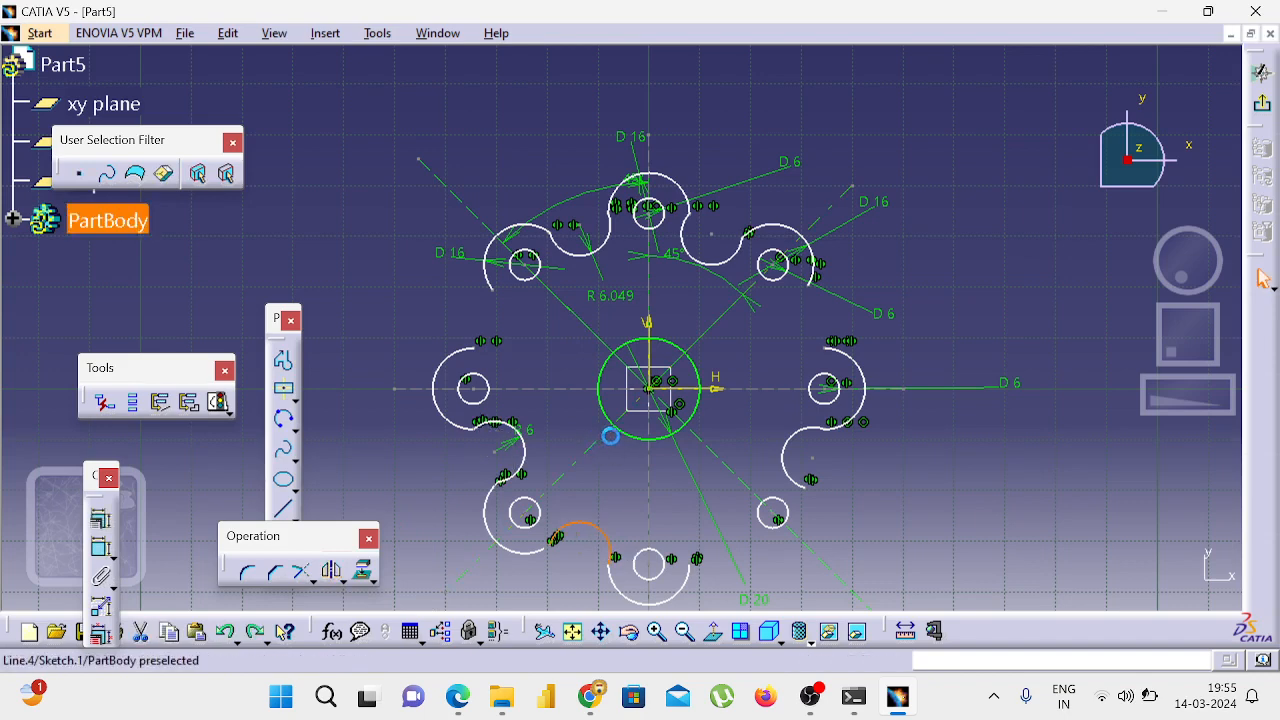
{"action": "left_click", "coordinate": [600, 249]}
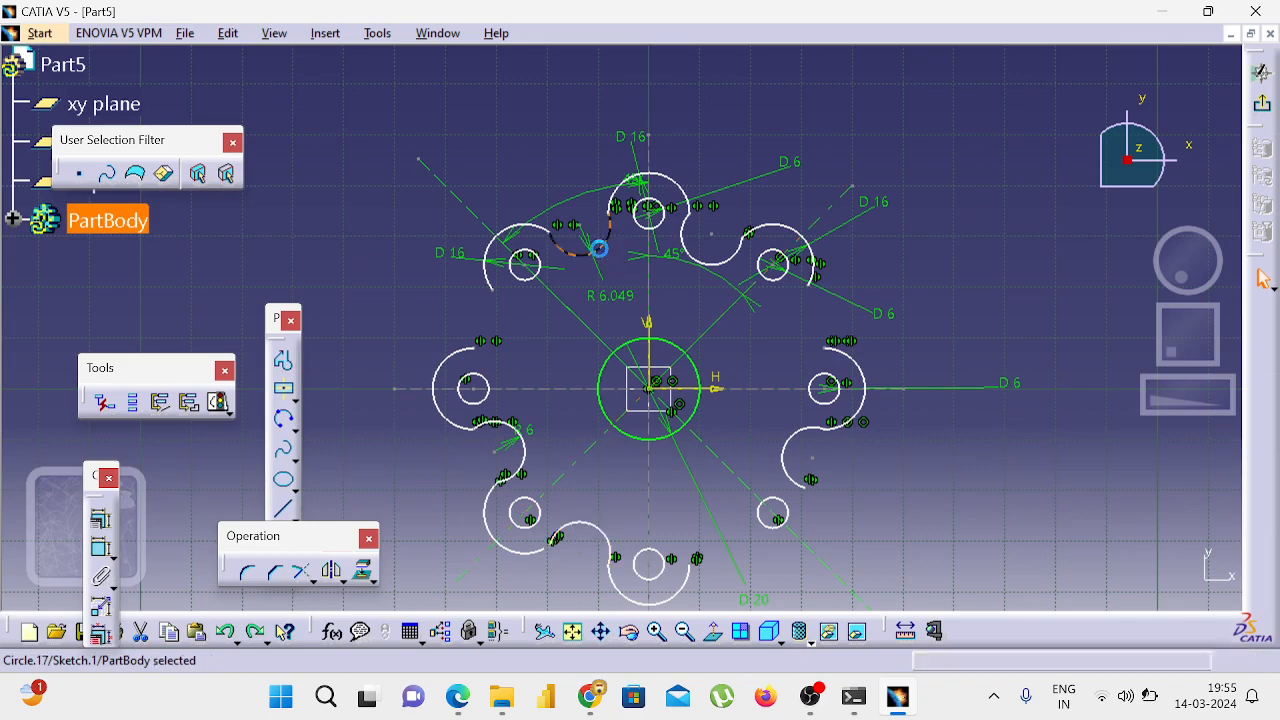
{"action": "left_click", "coordinate": [331, 571]}
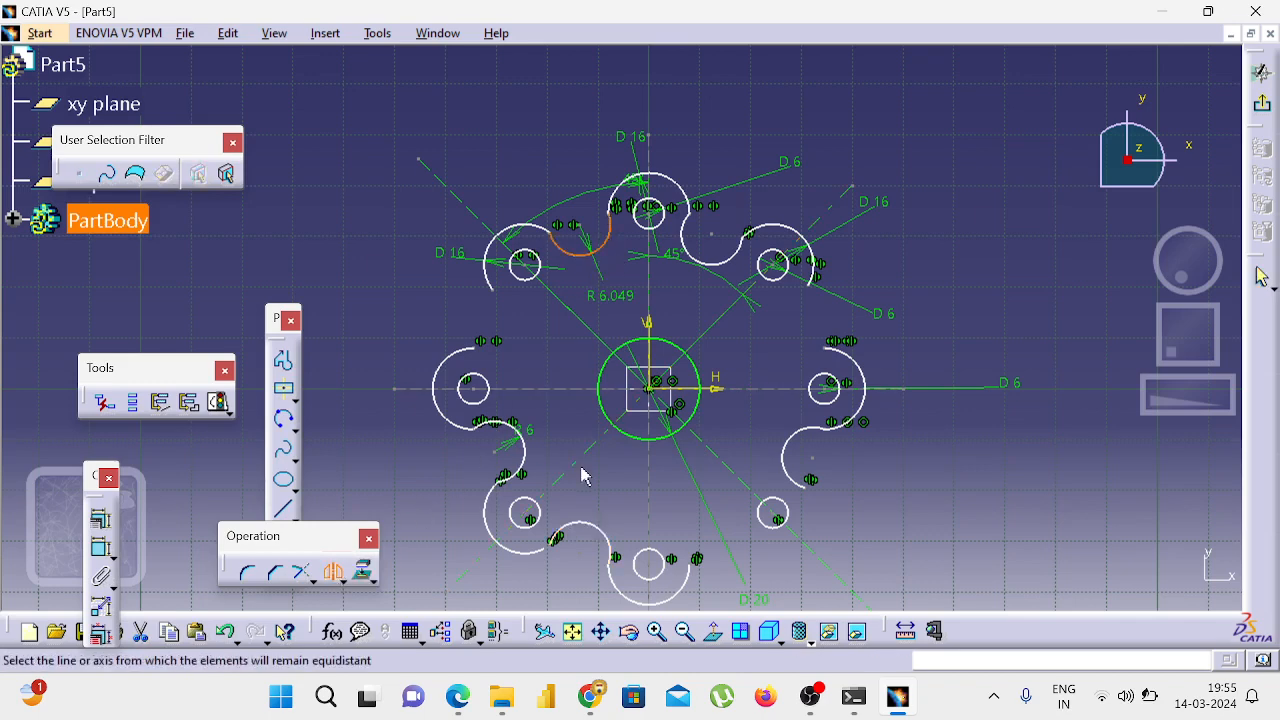
{"action": "left_click", "coordinate": [593, 464]}
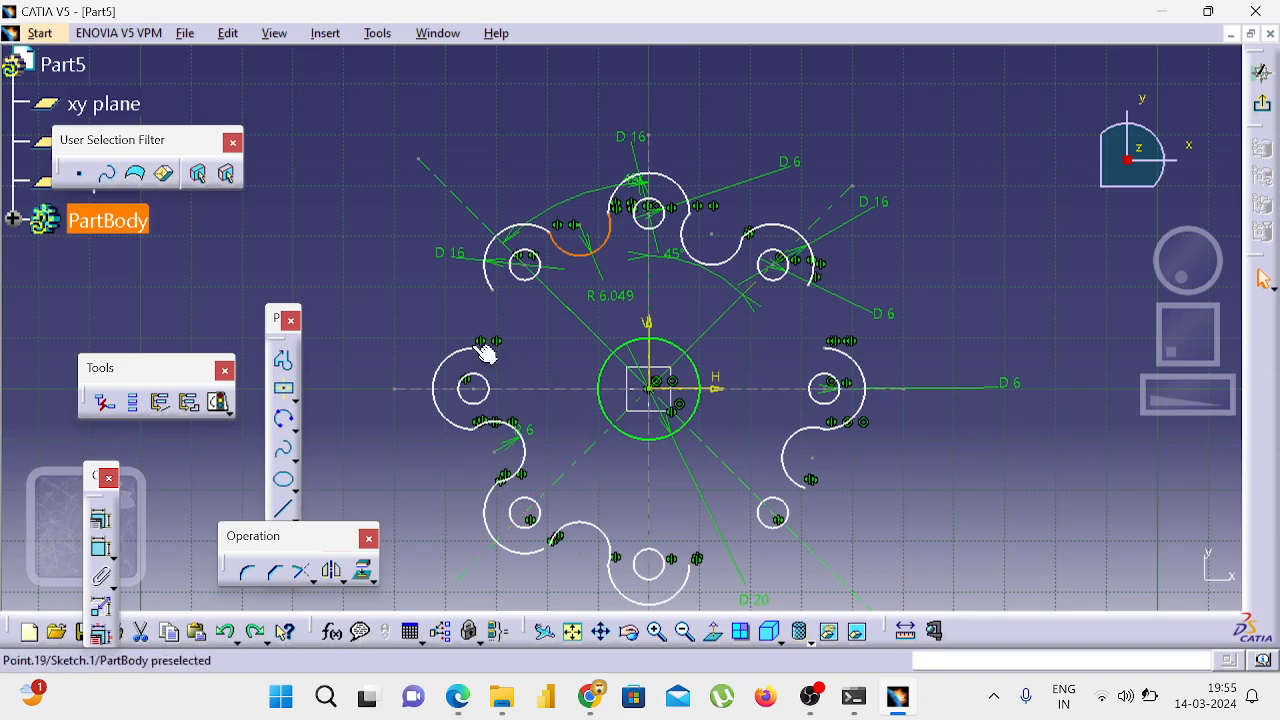
{"action": "left_click", "coordinate": [423, 325]}
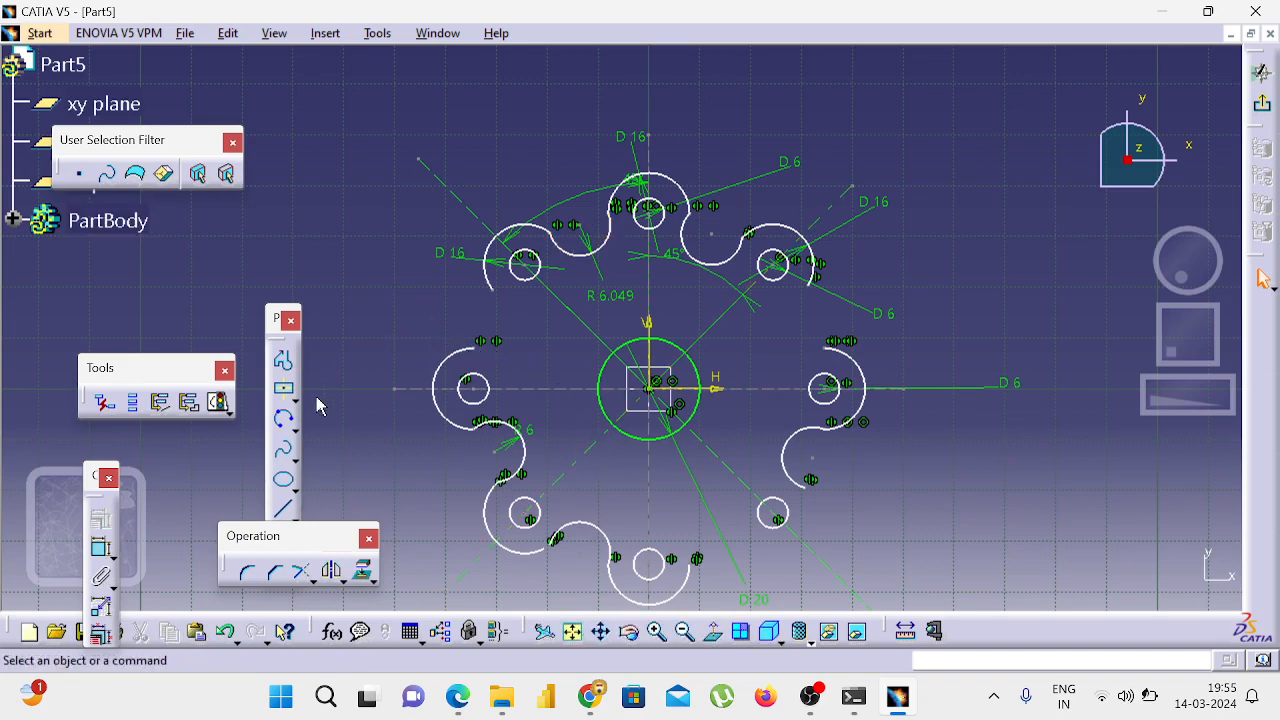
Step: Draw a three-point arc of about 6.5 mm radius joining the upper-left lobe's lower end to the left lobe's upper end, and dimension its radius
{"action": "left_click", "coordinate": [285, 420]}
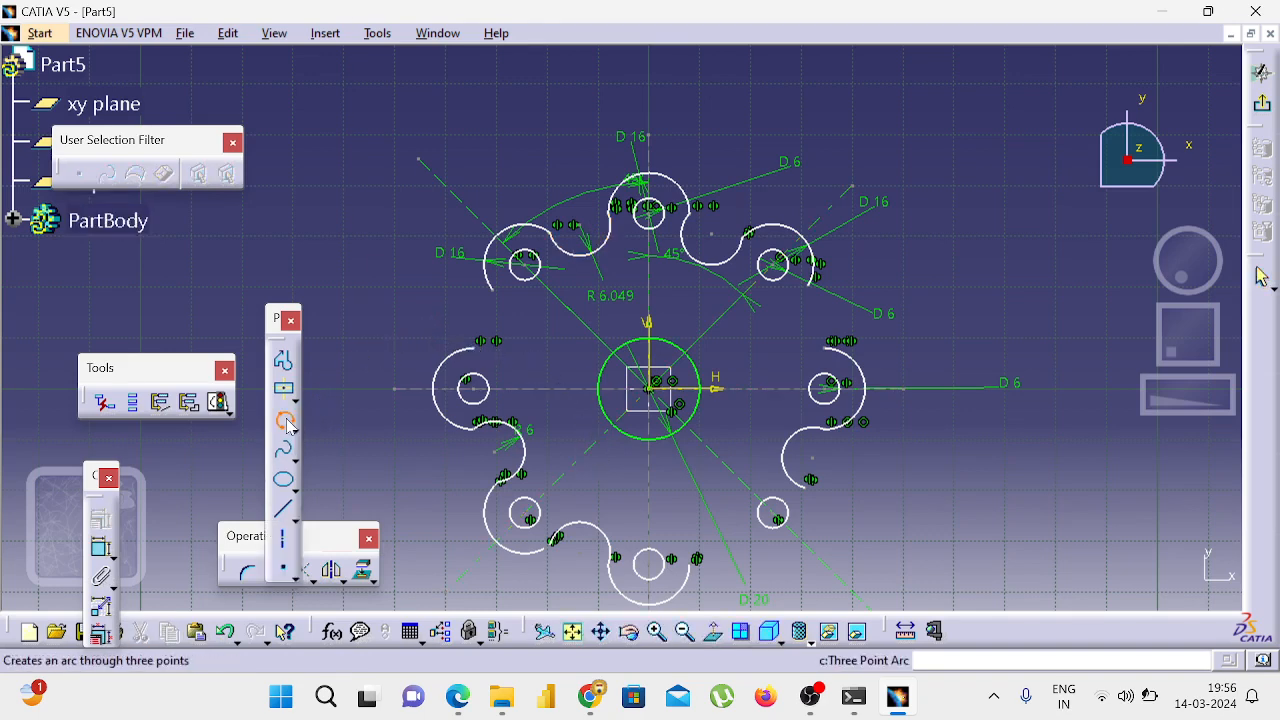
{"action": "left_click", "coordinate": [491, 289]}
{"action": "left_click", "coordinate": [528, 328]}
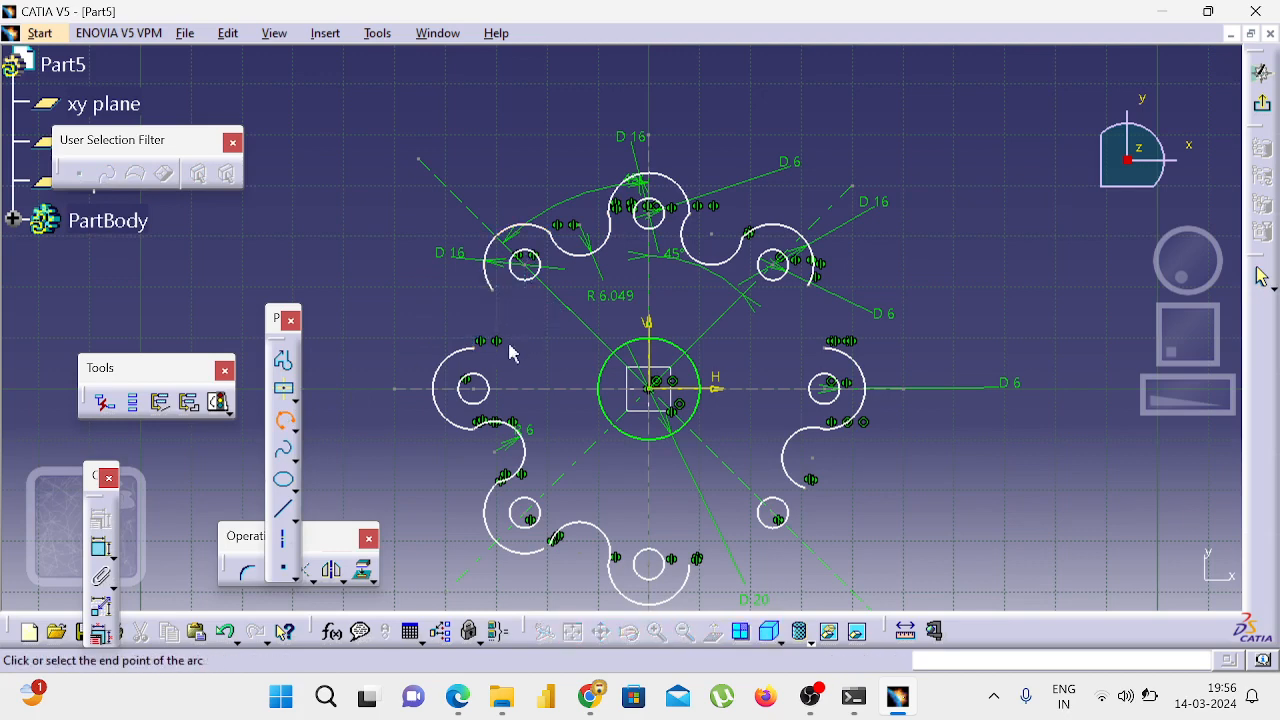
{"action": "left_click", "coordinate": [476, 348]}
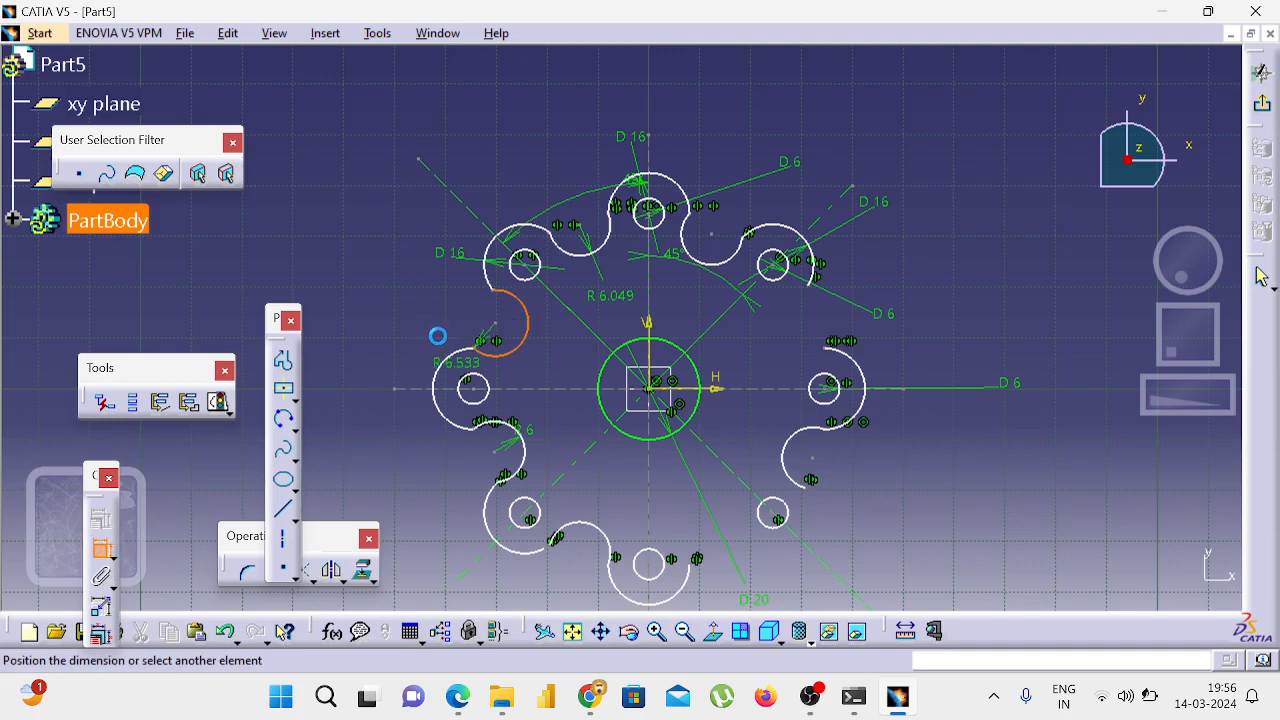
{"action": "left_click", "coordinate": [437, 336]}
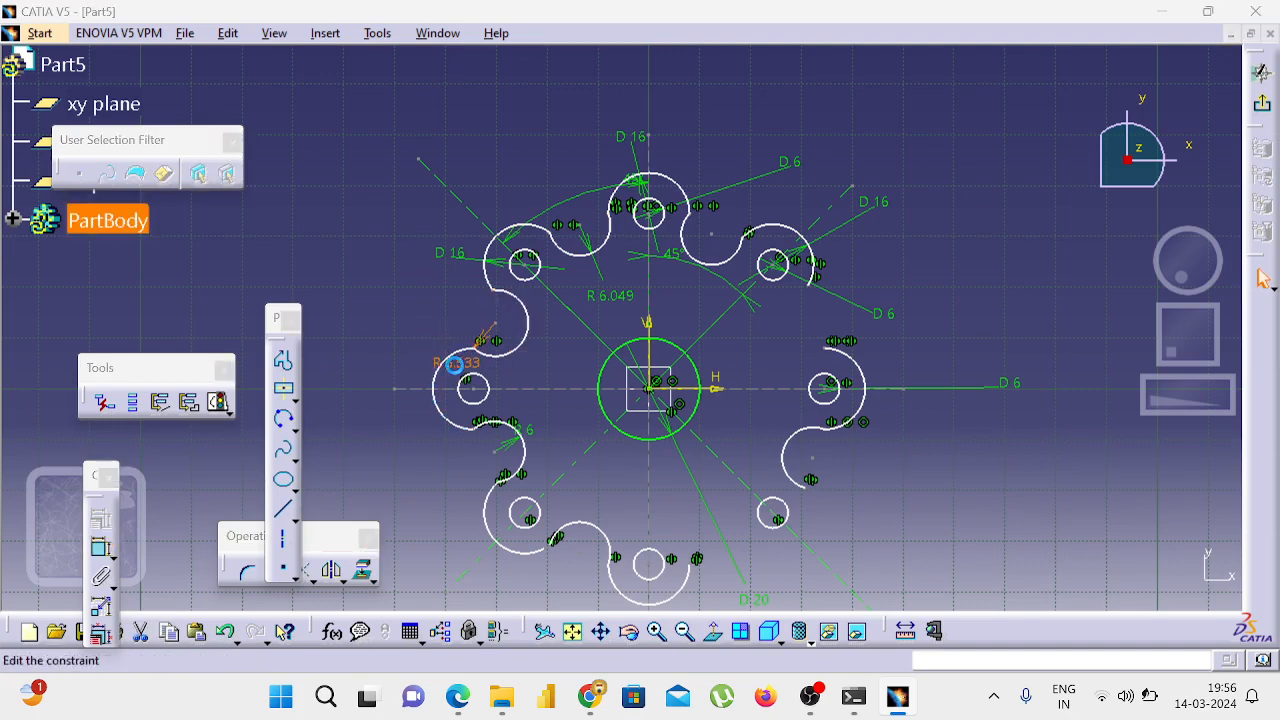
Step: Set the radius of the connecting arc between the upper-left and left lobes to 6 mm
{"action": "double_click", "coordinate": [462, 366]}
{"action": "type", "text": "6.533mm"}
{"action": "key", "text": "Return"}
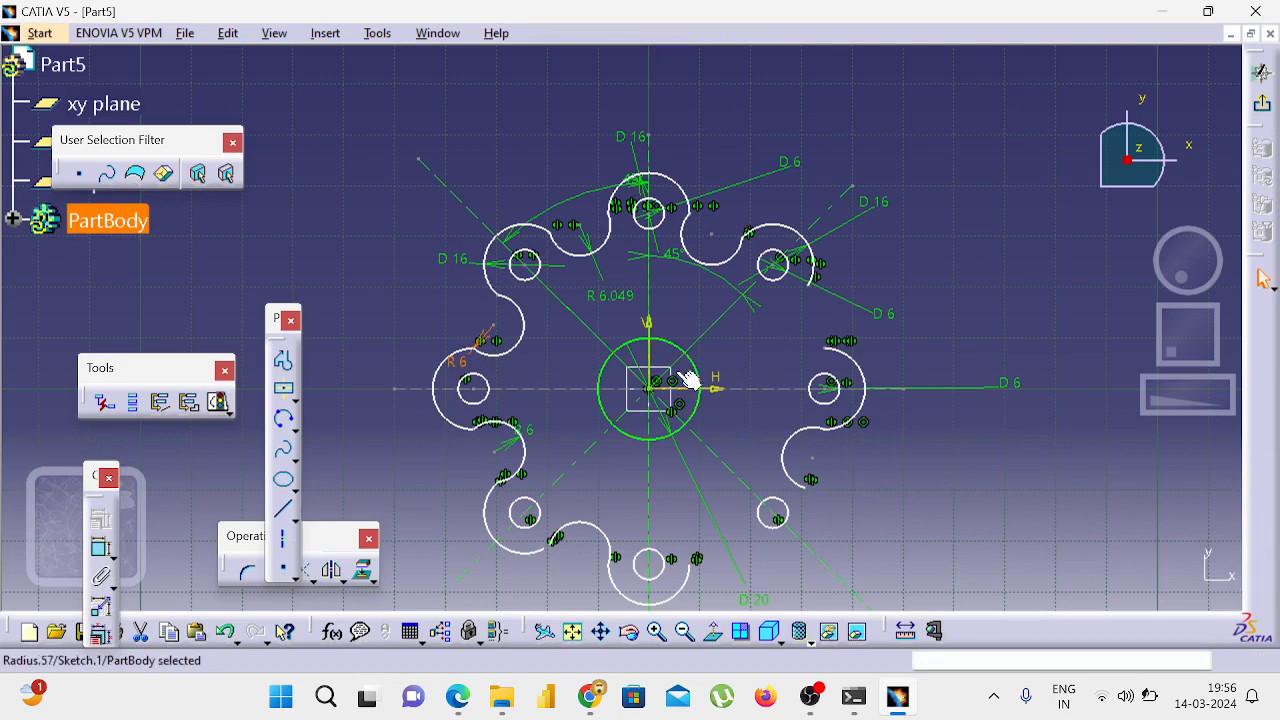
Step: Mirror the upper-left lobe arc about the diagonal through the upper-right and lower-left holes
{"action": "left_click", "coordinate": [515, 230]}
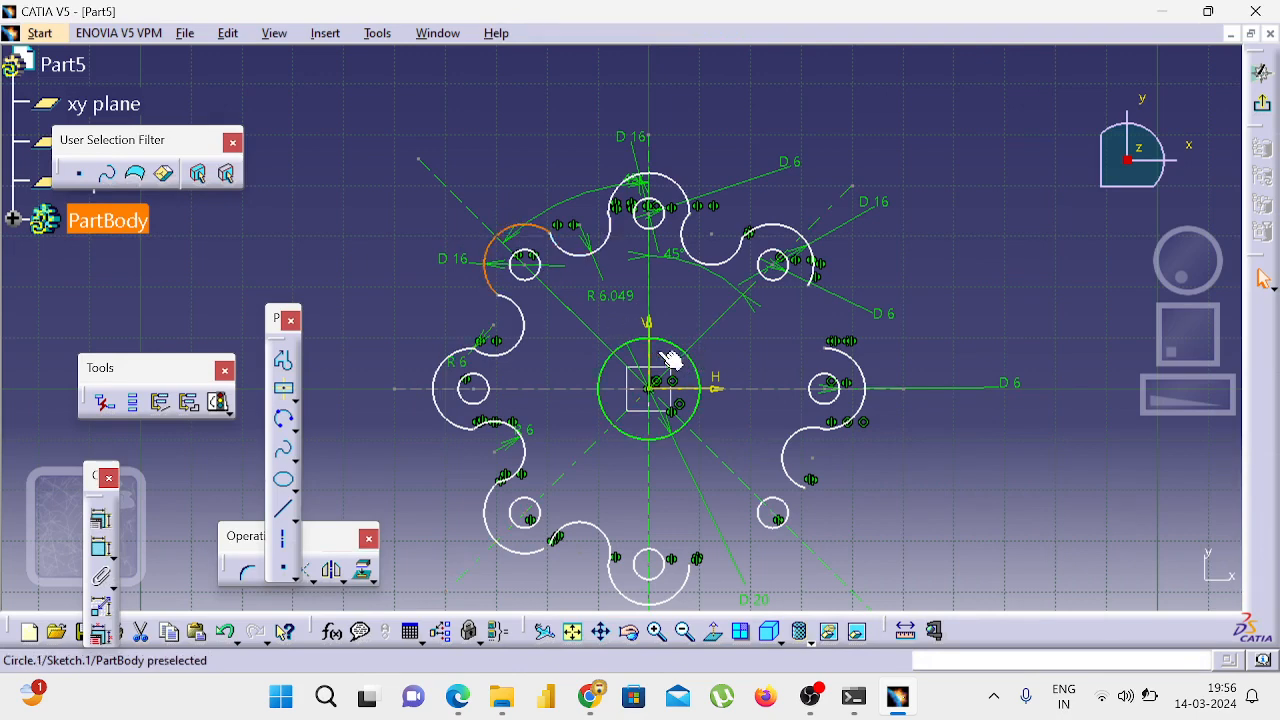
{"action": "left_click", "coordinate": [333, 572]}
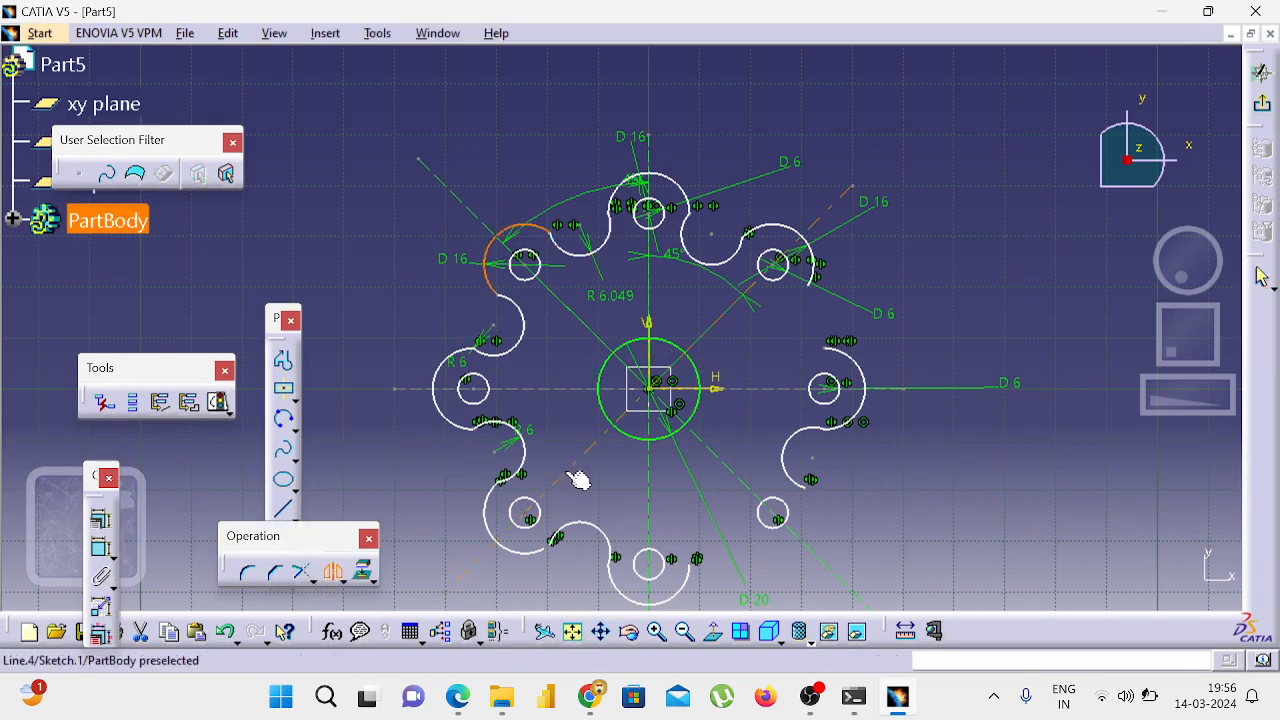
{"action": "left_click", "coordinate": [576, 477]}
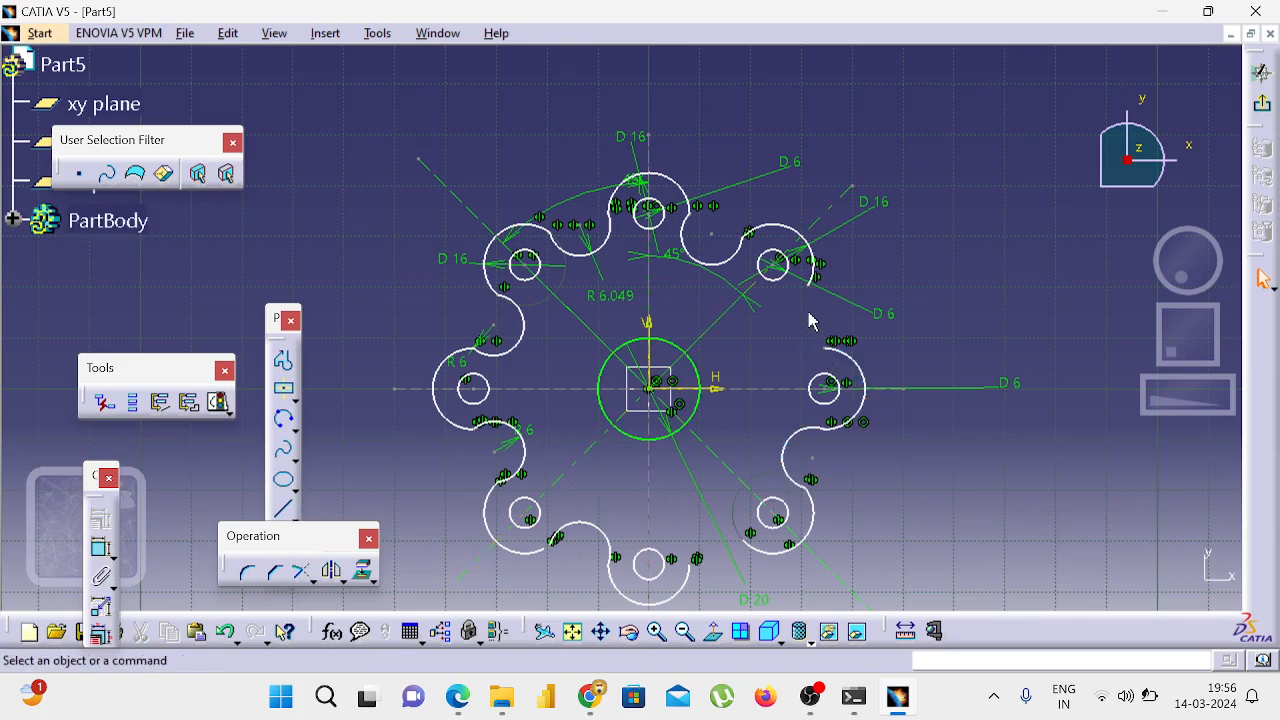
Step: Try mirroring the left-to-lower-left connecting arc about the diagonal through the upper-left and lower-right holes, and undo it
{"action": "left_click", "coordinate": [490, 424]}
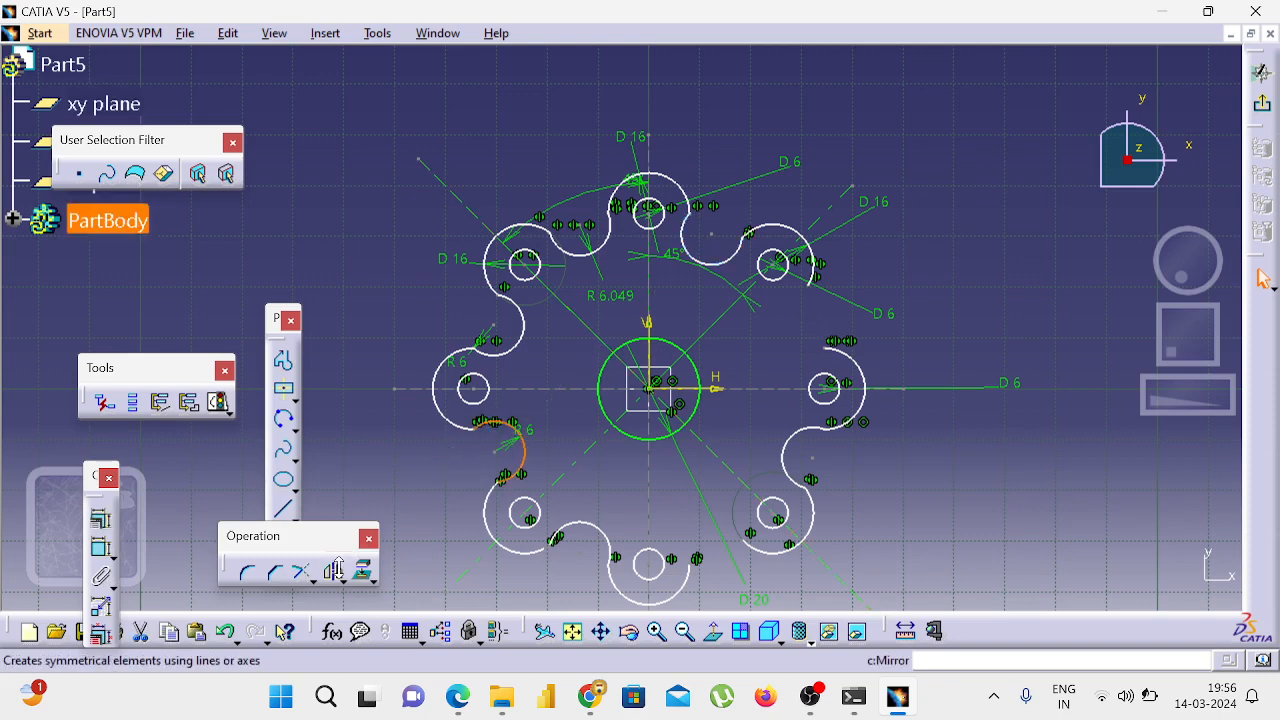
{"action": "left_click", "coordinate": [343, 576]}
{"action": "left_click", "coordinate": [369, 581]}
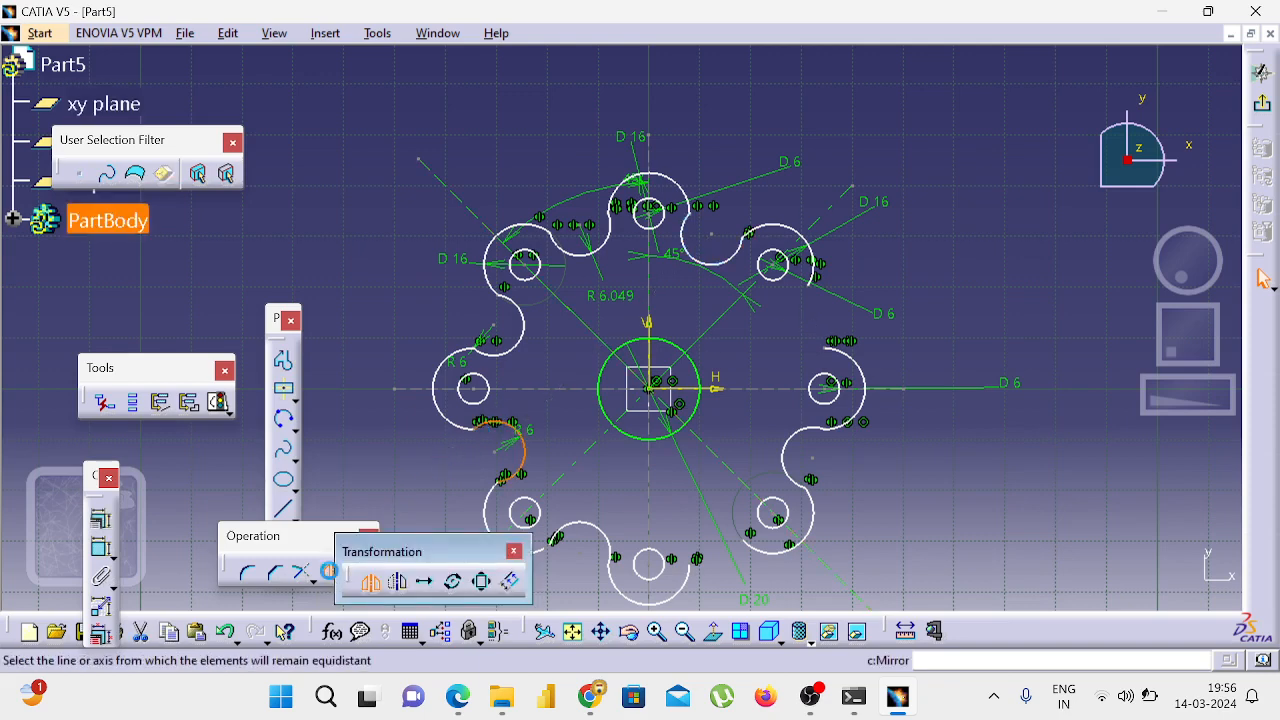
{"action": "left_click", "coordinate": [583, 323]}
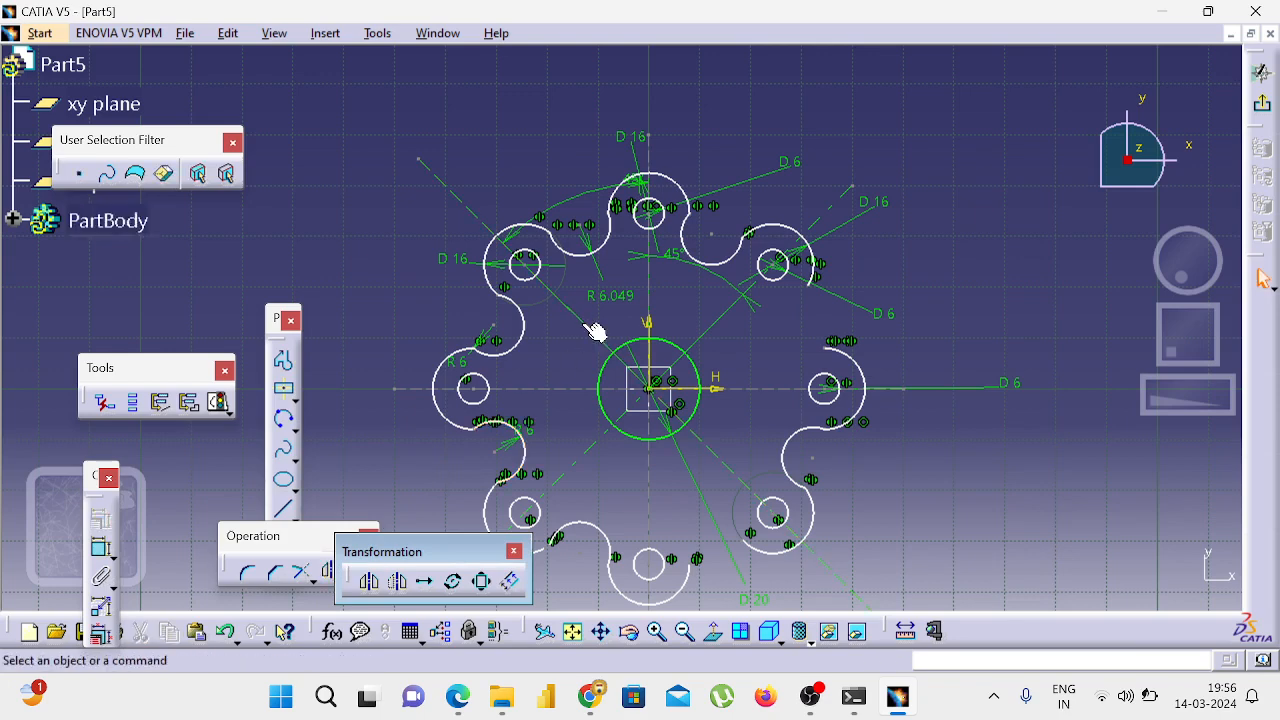
{"action": "left_click", "coordinate": [596, 331]}
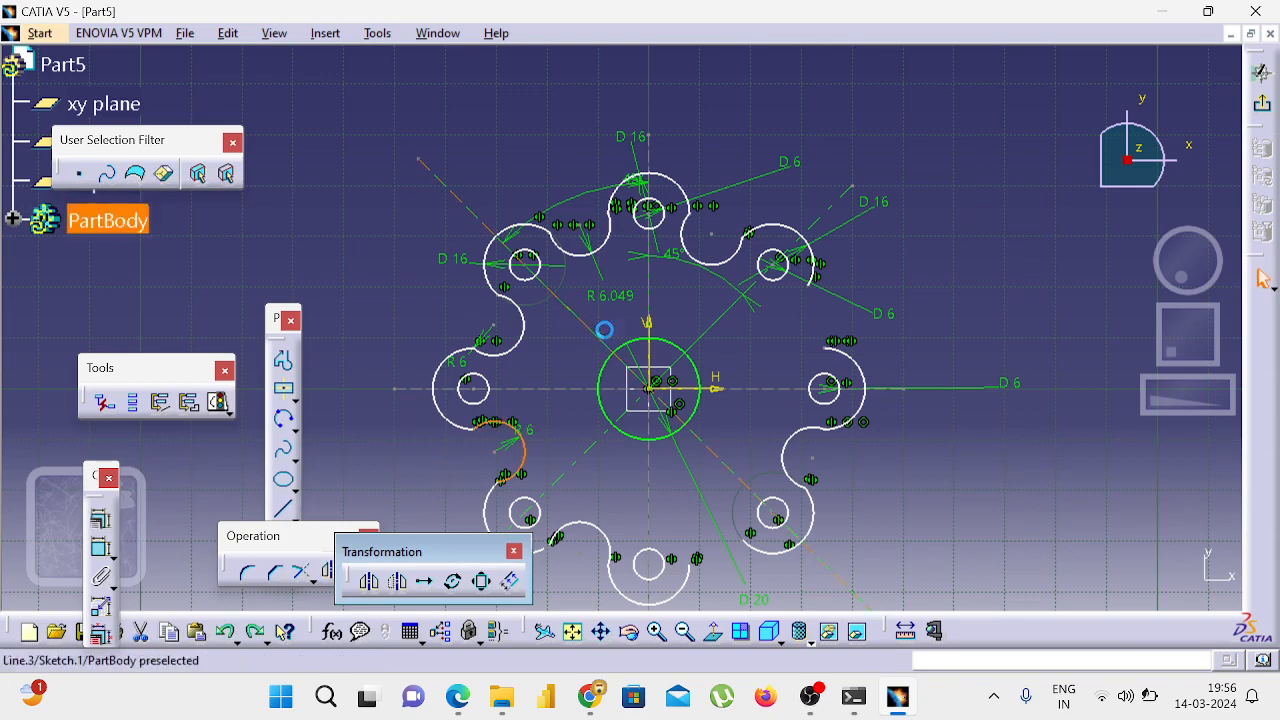
Step: Try mirroring the lower-left-to-bottom connecting arc about the diagonal through the upper-right and lower-left holes, and undo it
{"action": "left_click", "coordinate": [555, 511]}
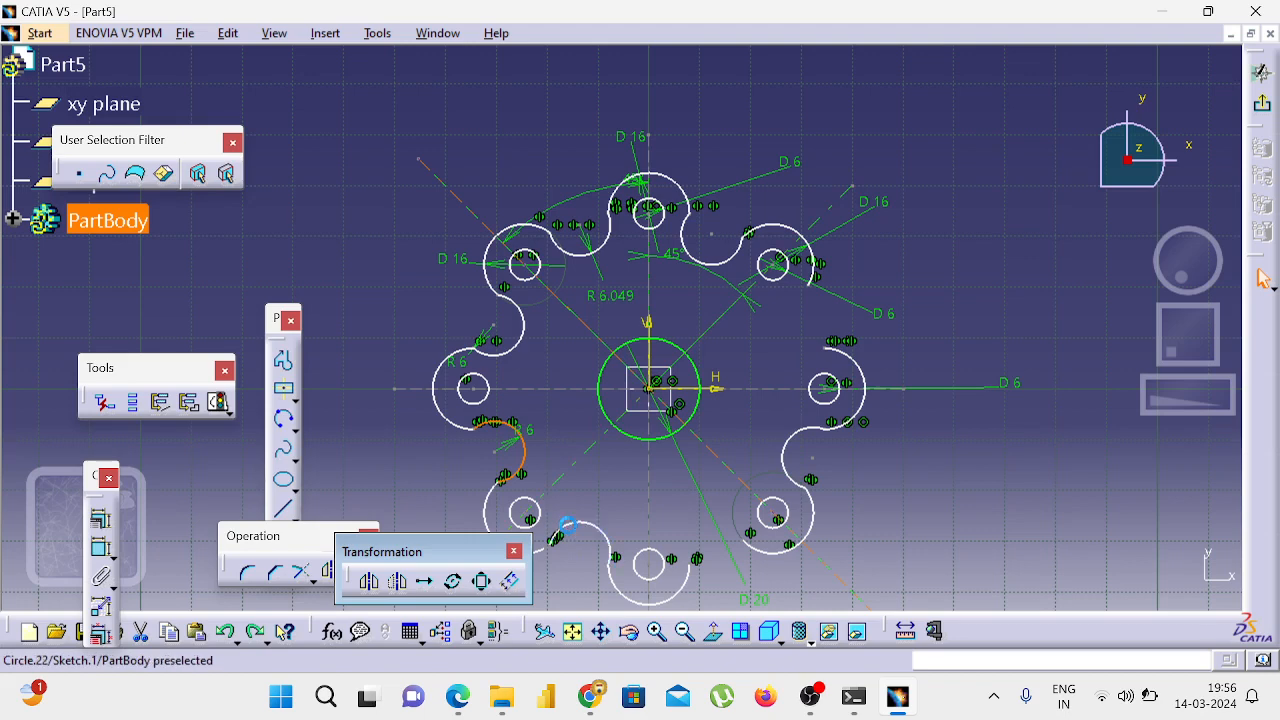
{"action": "left_click", "coordinate": [567, 524]}
{"action": "left_click", "coordinate": [369, 581]}
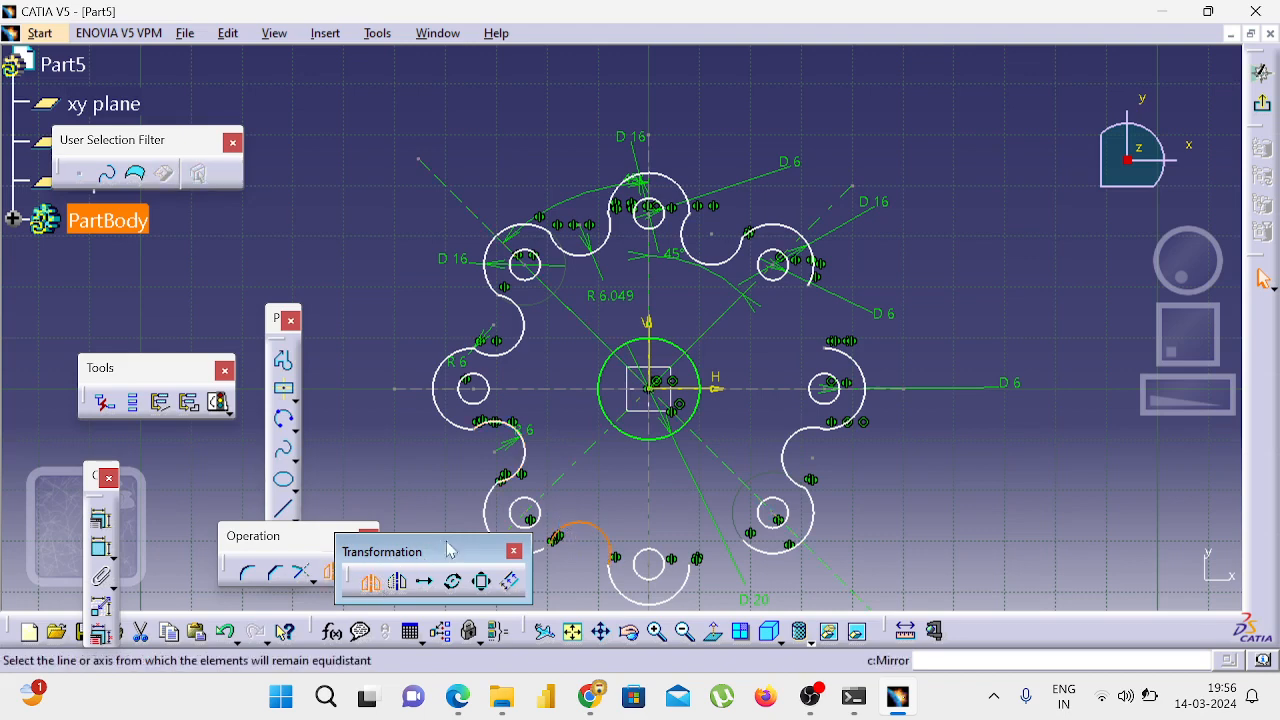
{"action": "left_click", "coordinate": [588, 446]}
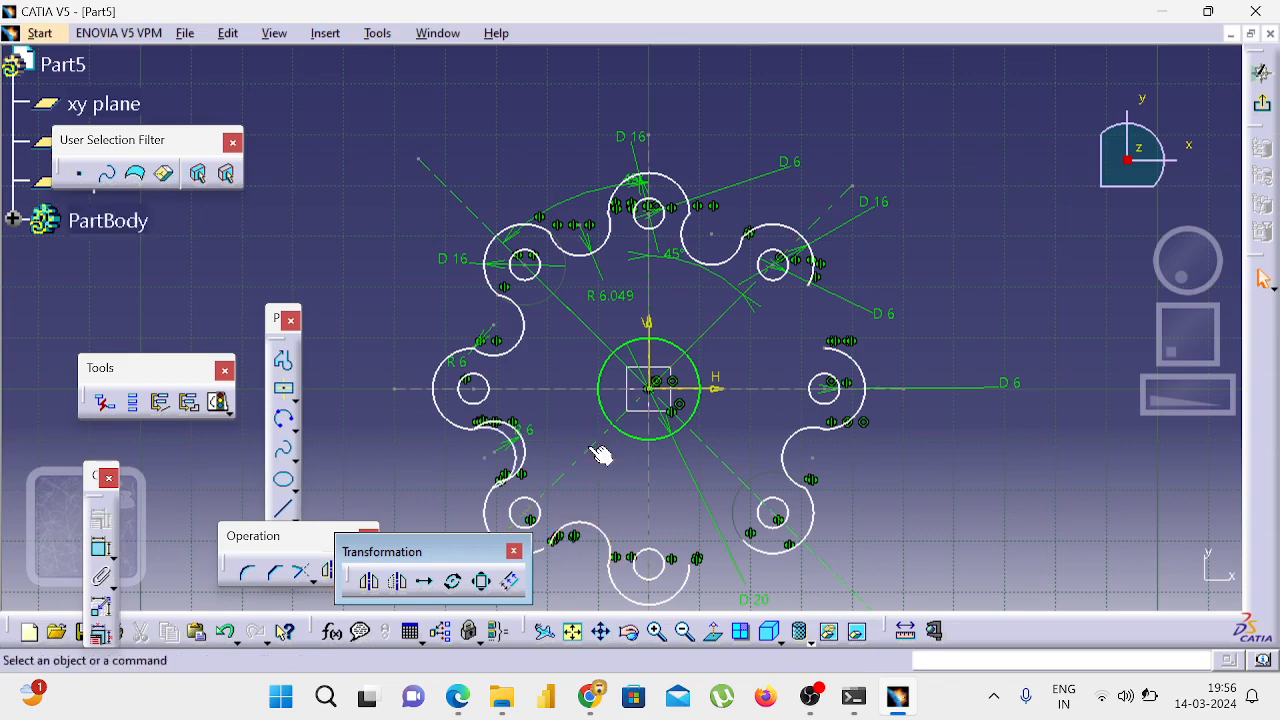
{"action": "key", "text": "ctrl+z"}
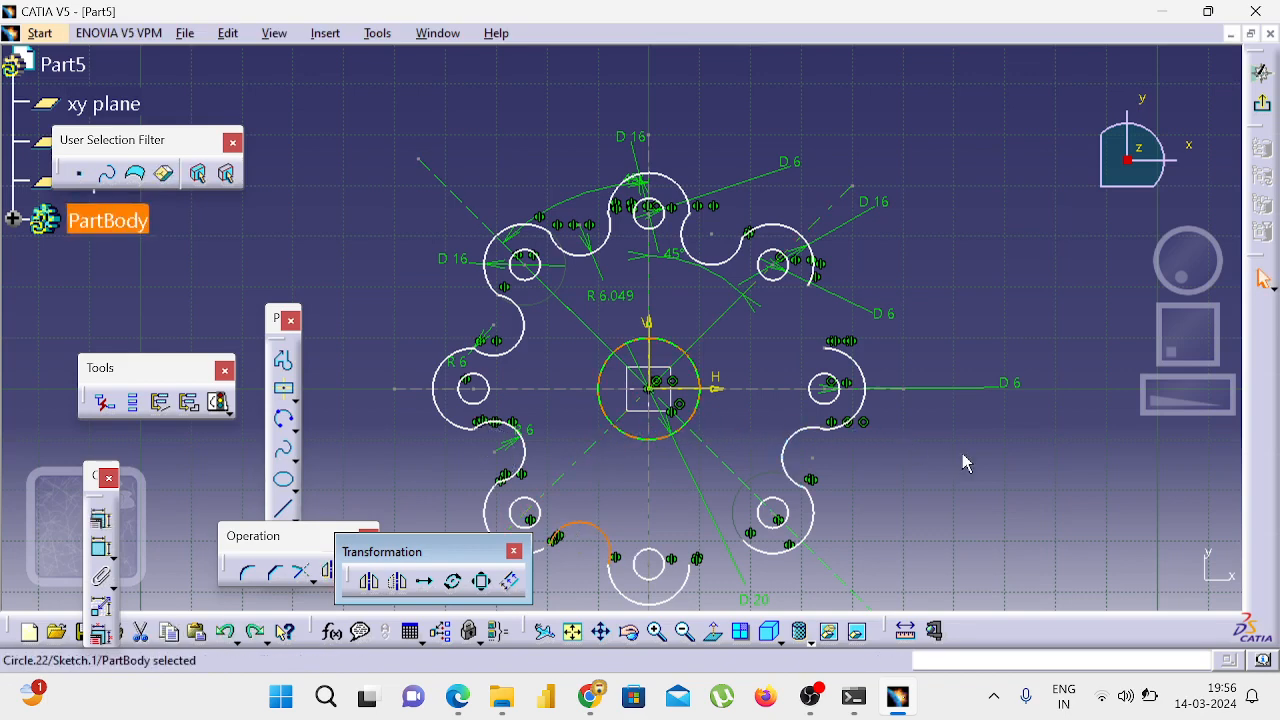
{"action": "key", "text": "ctrl+y"}
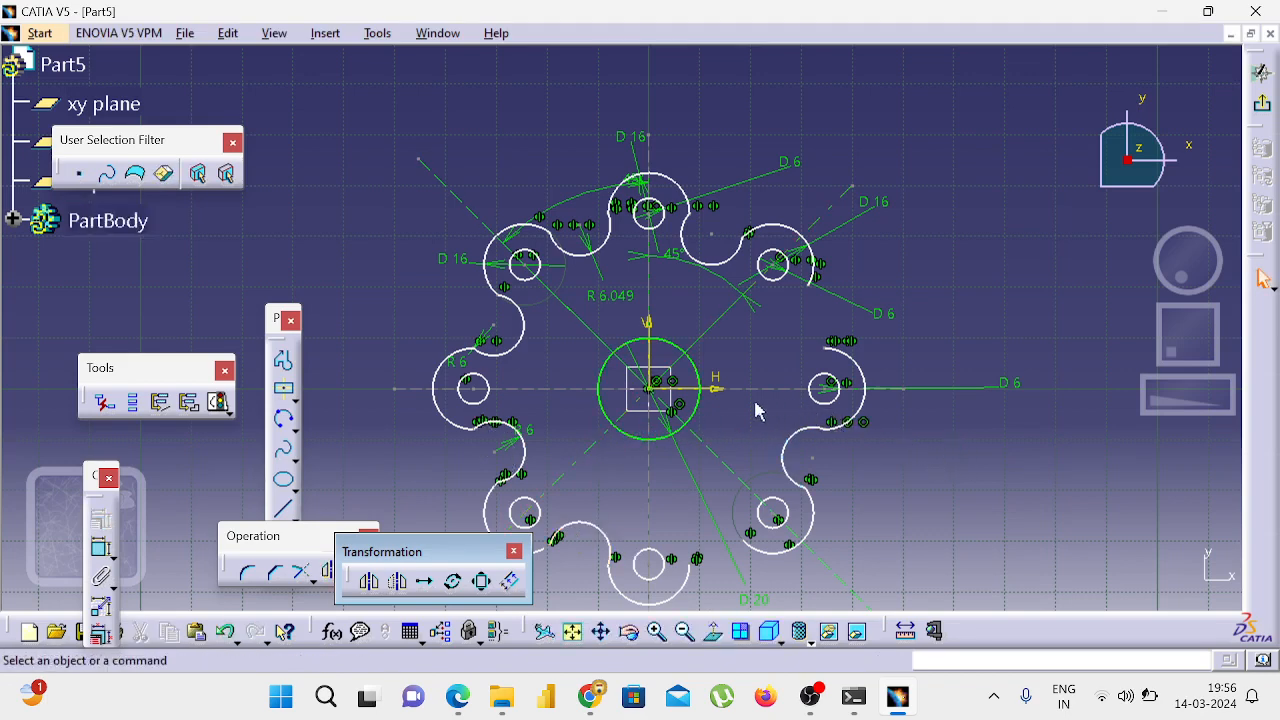
Step: Draw a three-point arc of about 6.7 mm radius joining the upper-right lobe's lower end to the right lobe's upper end, and dimension its radius
{"action": "left_click", "coordinate": [285, 422]}
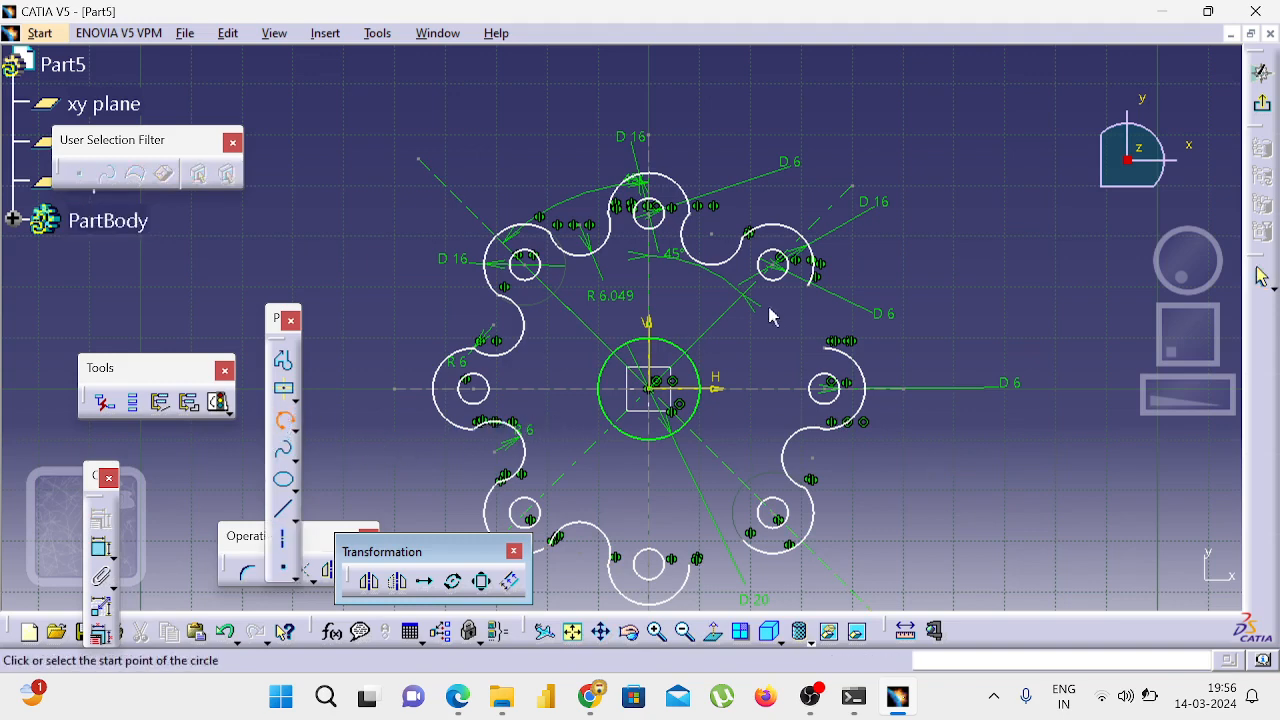
{"action": "left_click", "coordinate": [809, 284]}
{"action": "left_click", "coordinate": [800, 336]}
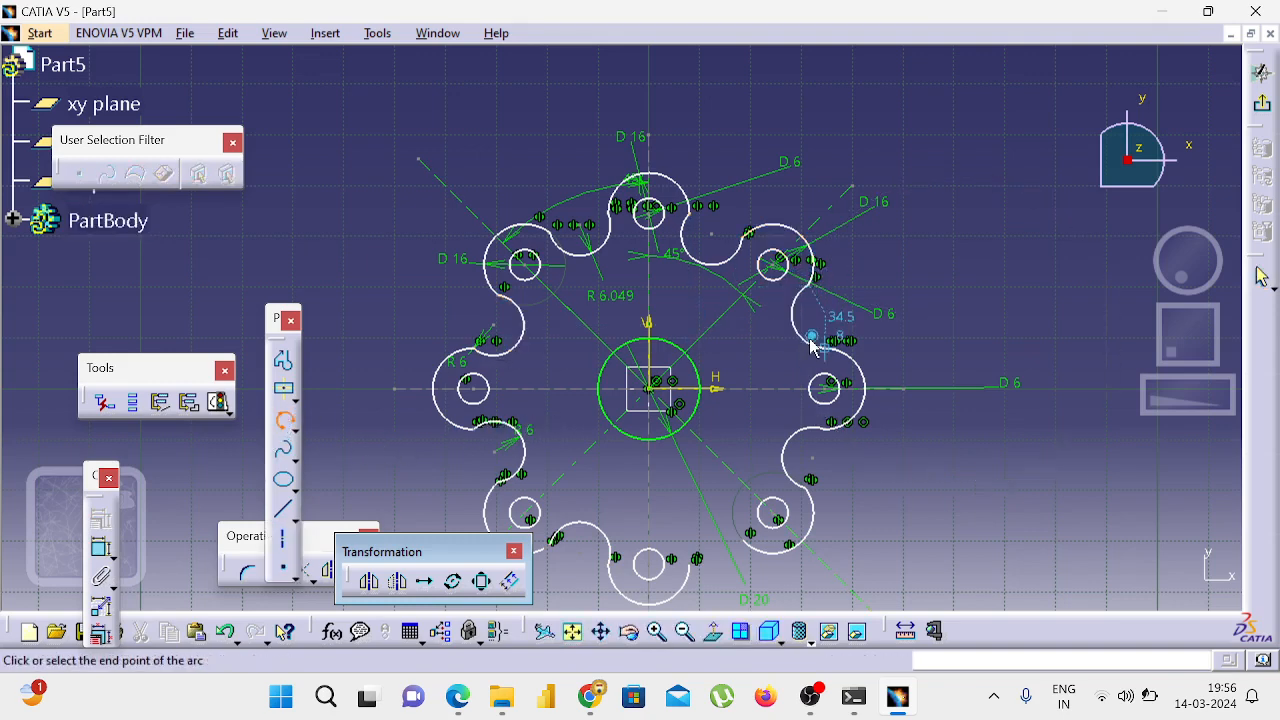
{"action": "left_click", "coordinate": [813, 342]}
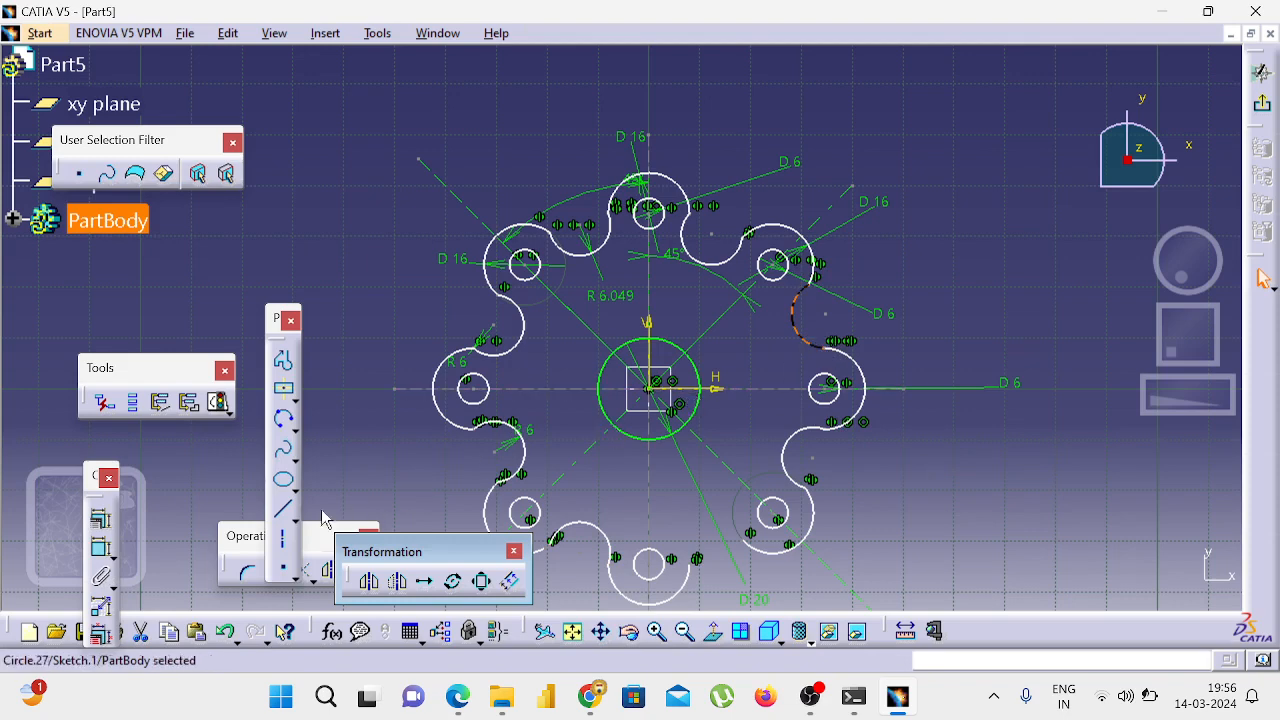
{"action": "left_click", "coordinate": [100, 548]}
{"action": "left_click", "coordinate": [922, 276]}
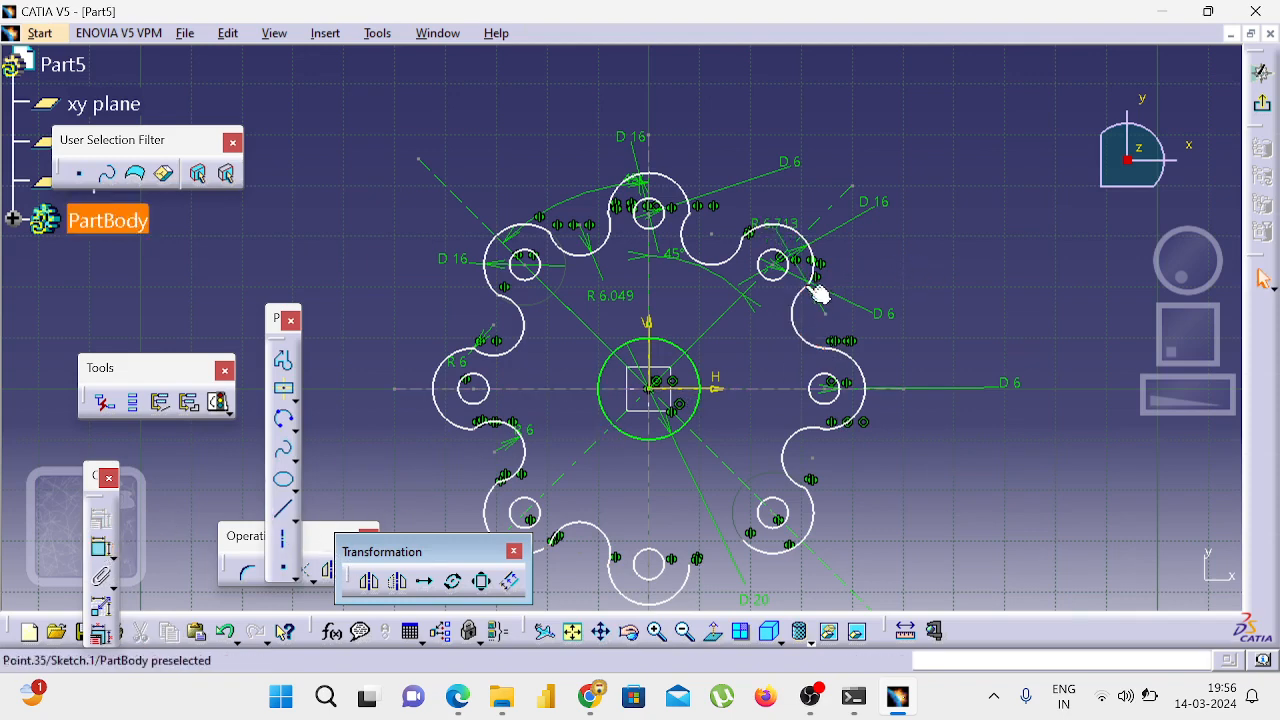
Step: Set the radius of the connecting arc between the upper-right and right lobes to 6 mm
{"action": "double_click", "coordinate": [784, 242]}
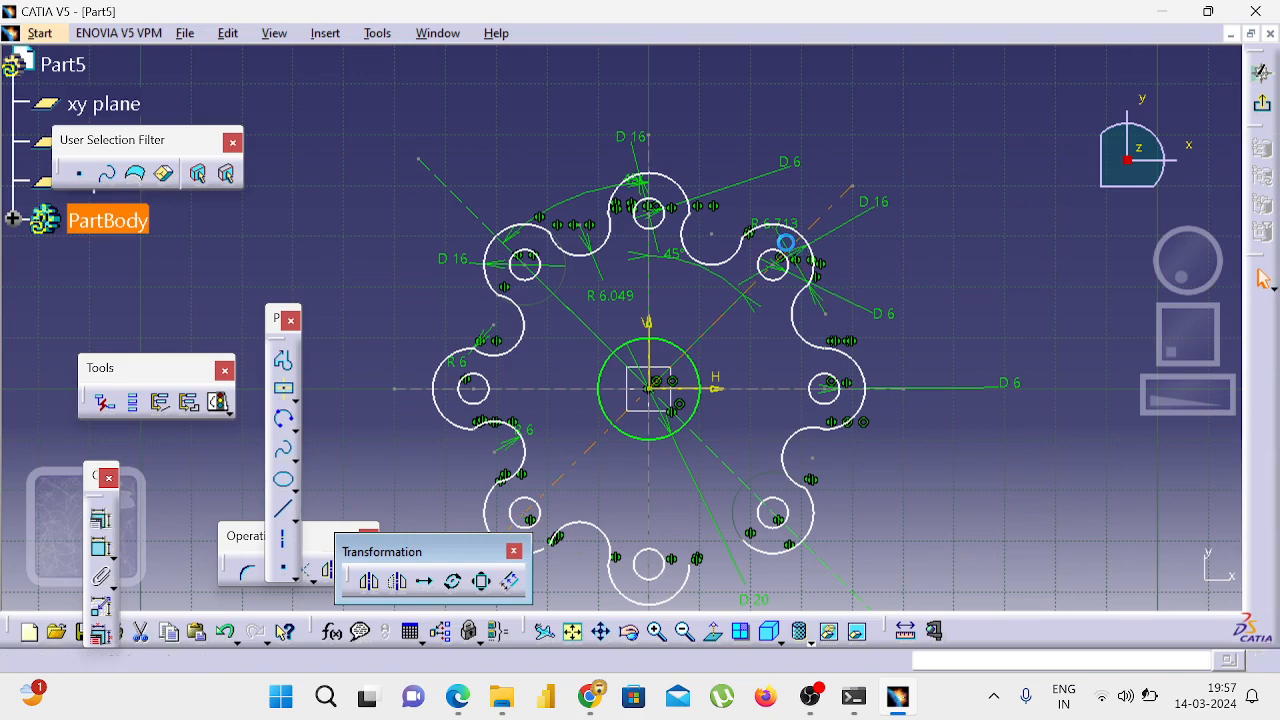
{"action": "key", "text": "Escape"}
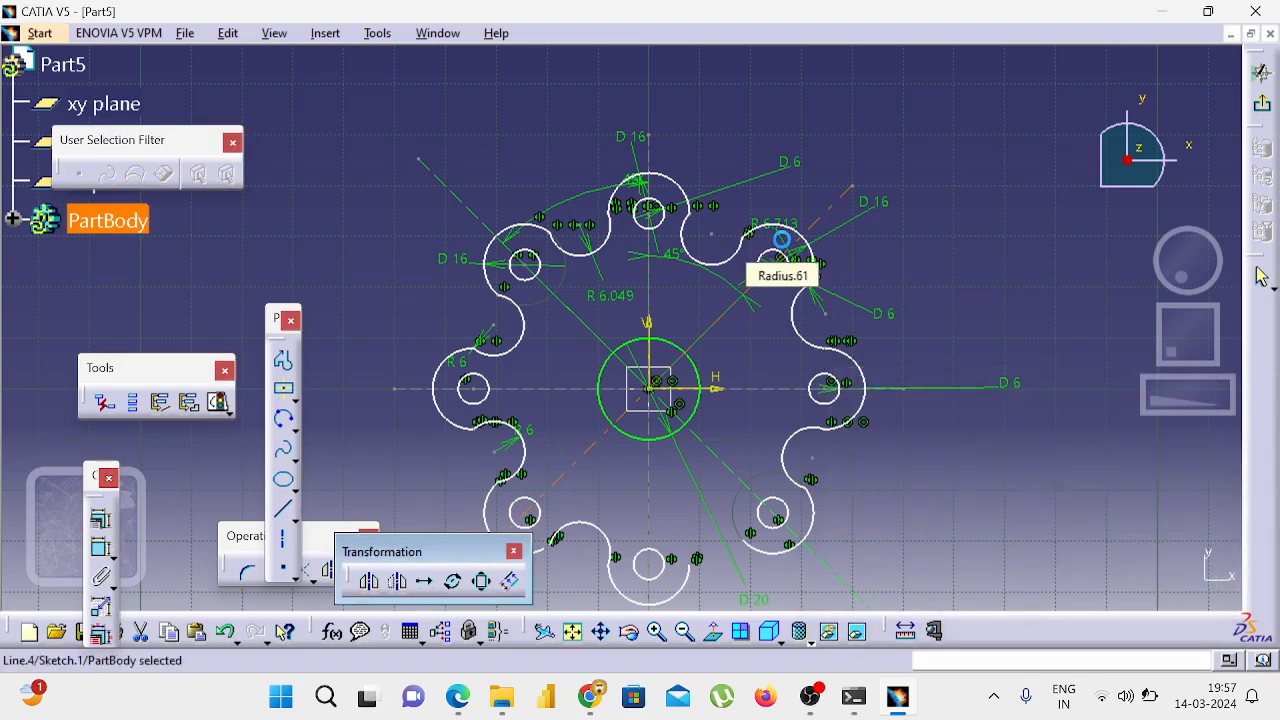
{"action": "double_click", "coordinate": [780, 234]}
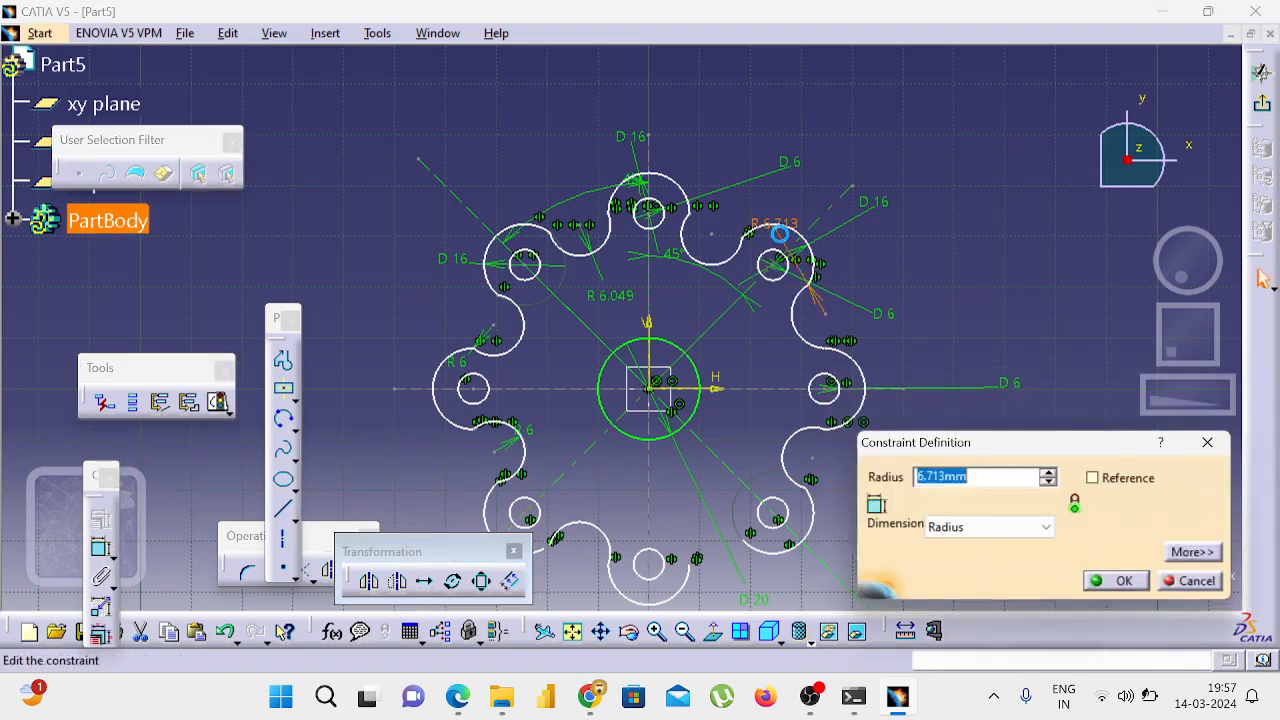
{"action": "type", "text": "6"}
{"action": "key", "text": "Return"}
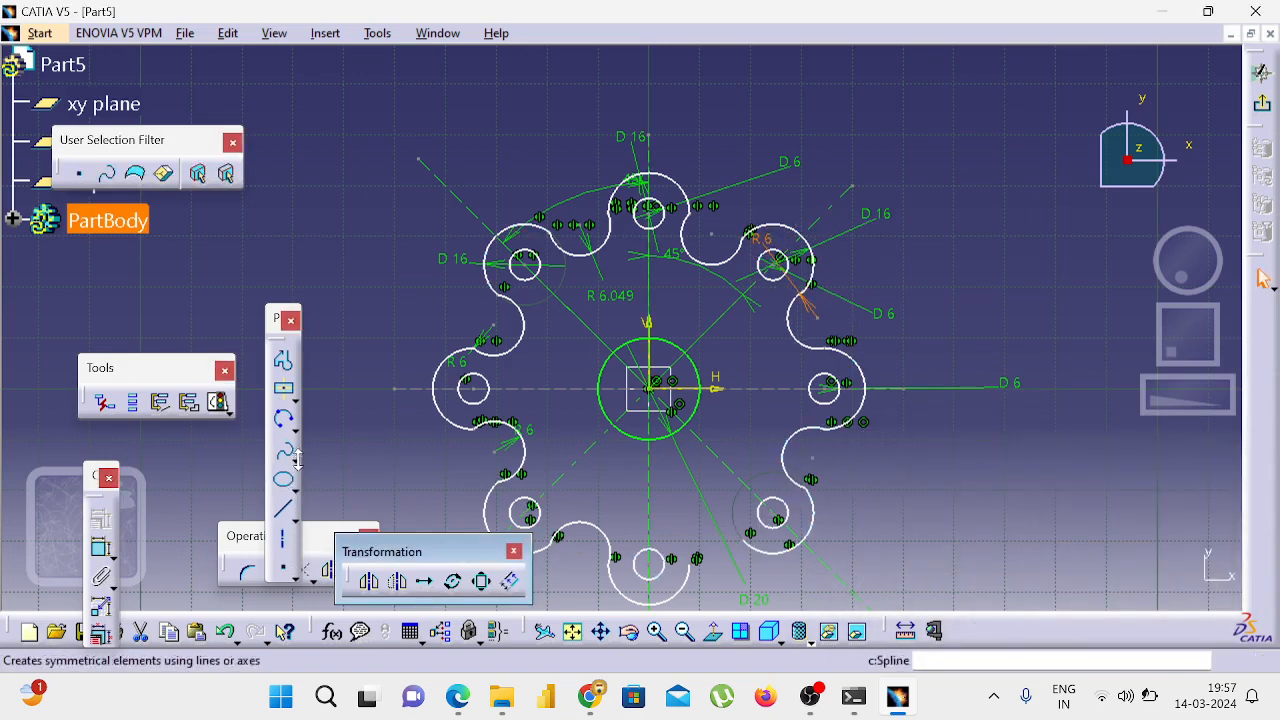
Step: Draw a three-point arc of about 6.4 mm radius joining the bottom lobe's right end to the lower-right lobe, and dimension its radius
{"action": "left_click", "coordinate": [285, 422]}
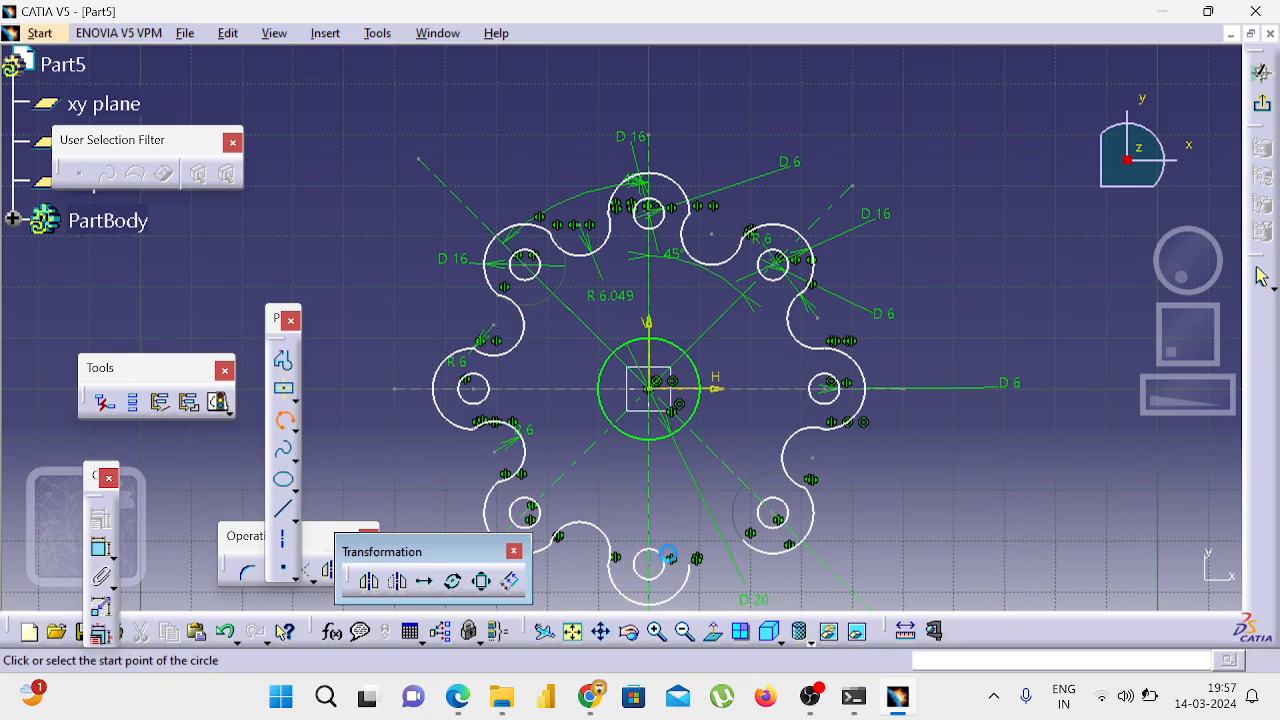
{"action": "left_click", "coordinate": [700, 565]}
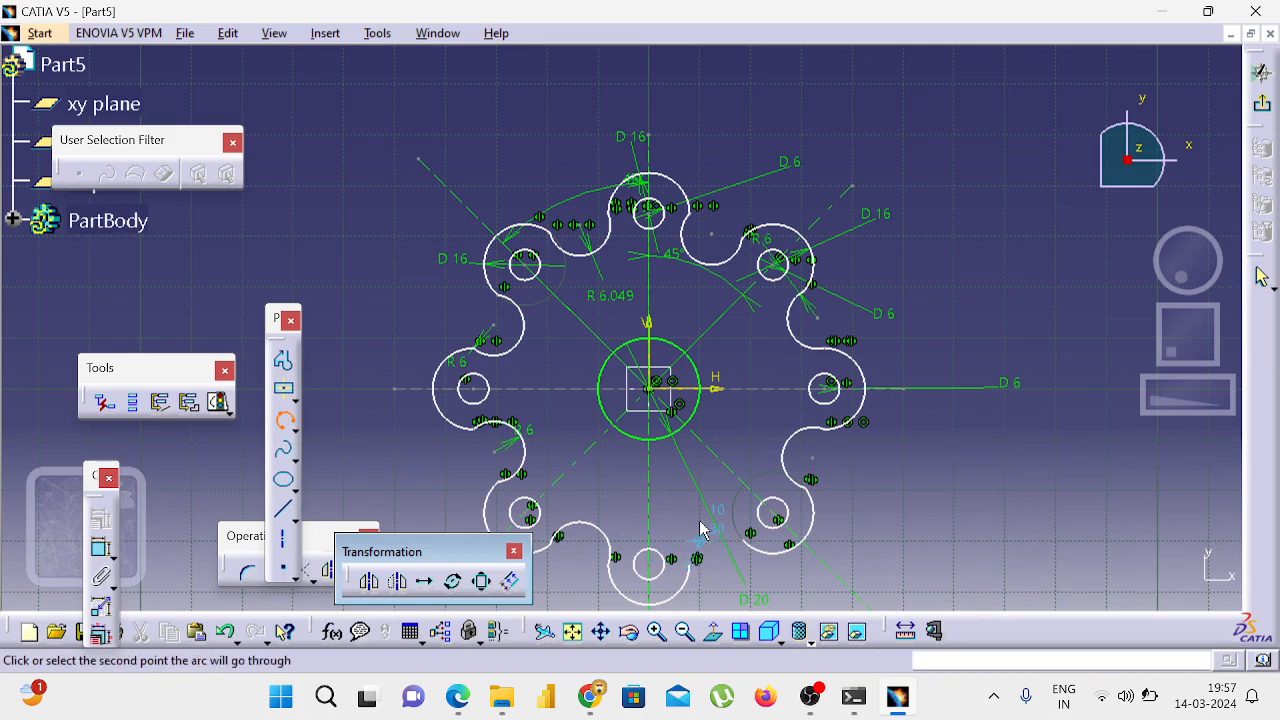
{"action": "left_click", "coordinate": [701, 530]}
{"action": "left_click", "coordinate": [736, 543]}
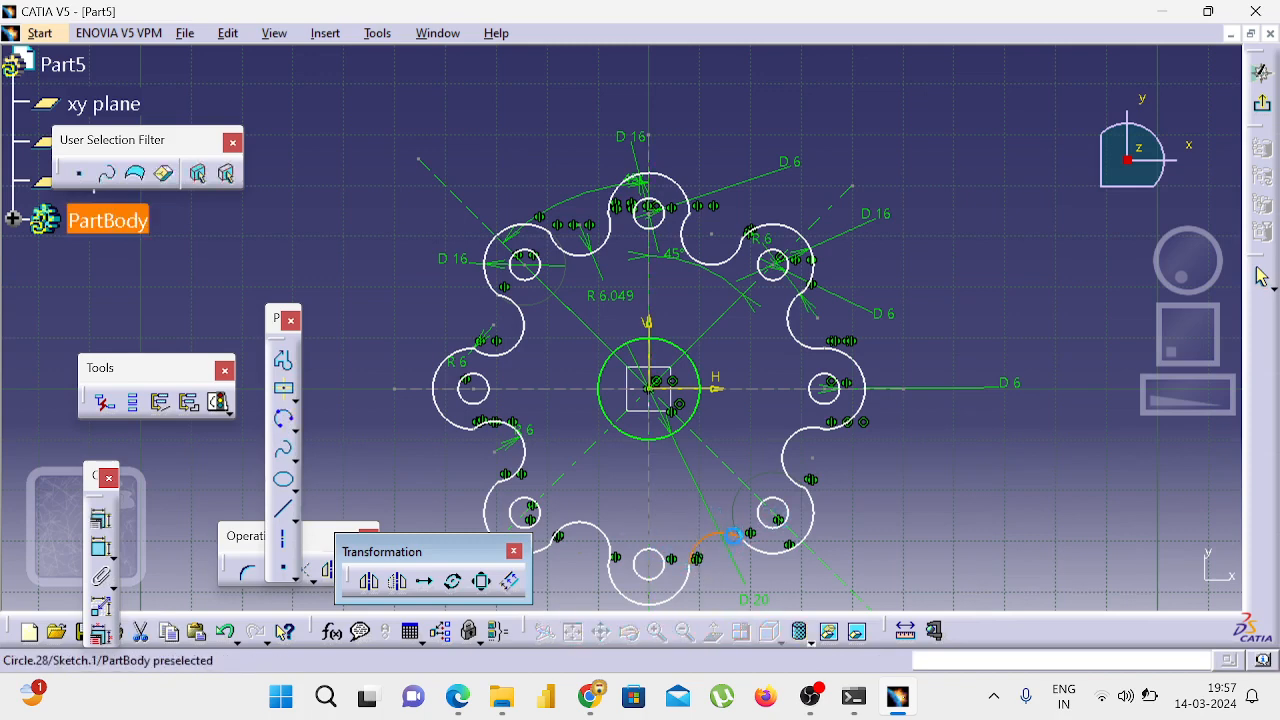
{"action": "left_click", "coordinate": [103, 553]}
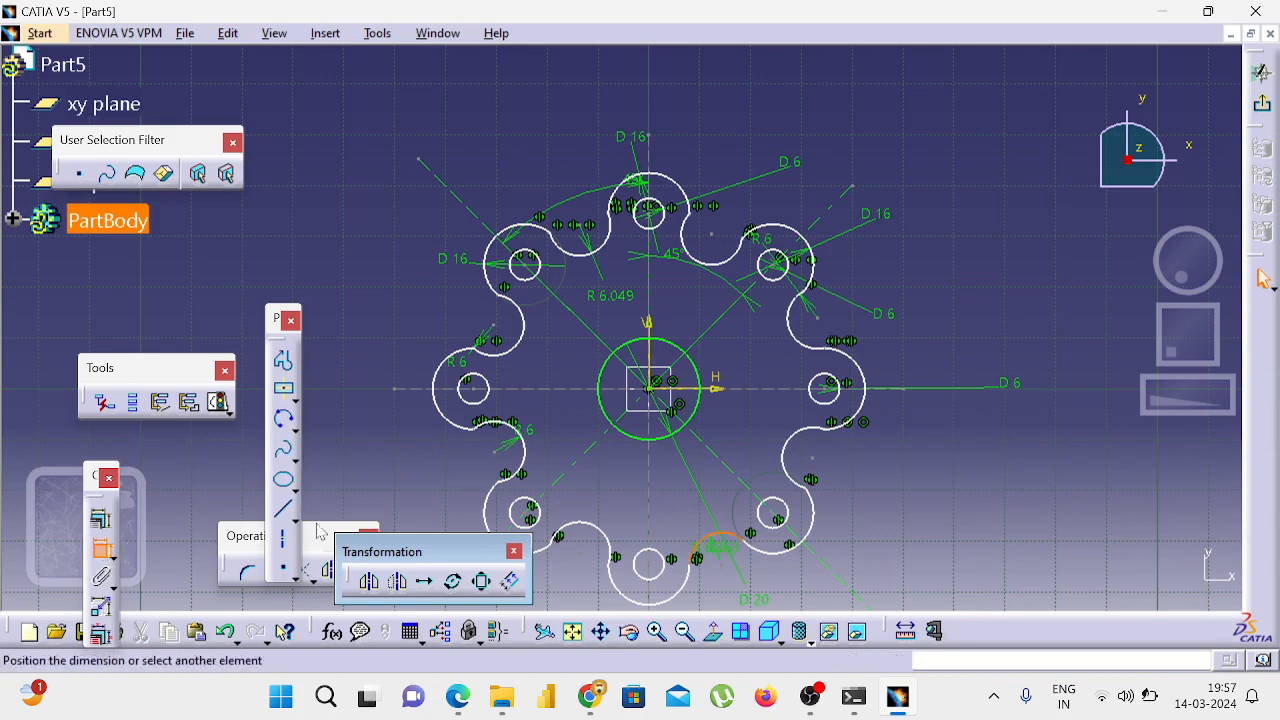
{"action": "left_click", "coordinate": [735, 583]}
Step: Set the radius of the connecting arc between the bottom and lower-right lobes to 6 mm
{"action": "double_click", "coordinate": [746, 558]}
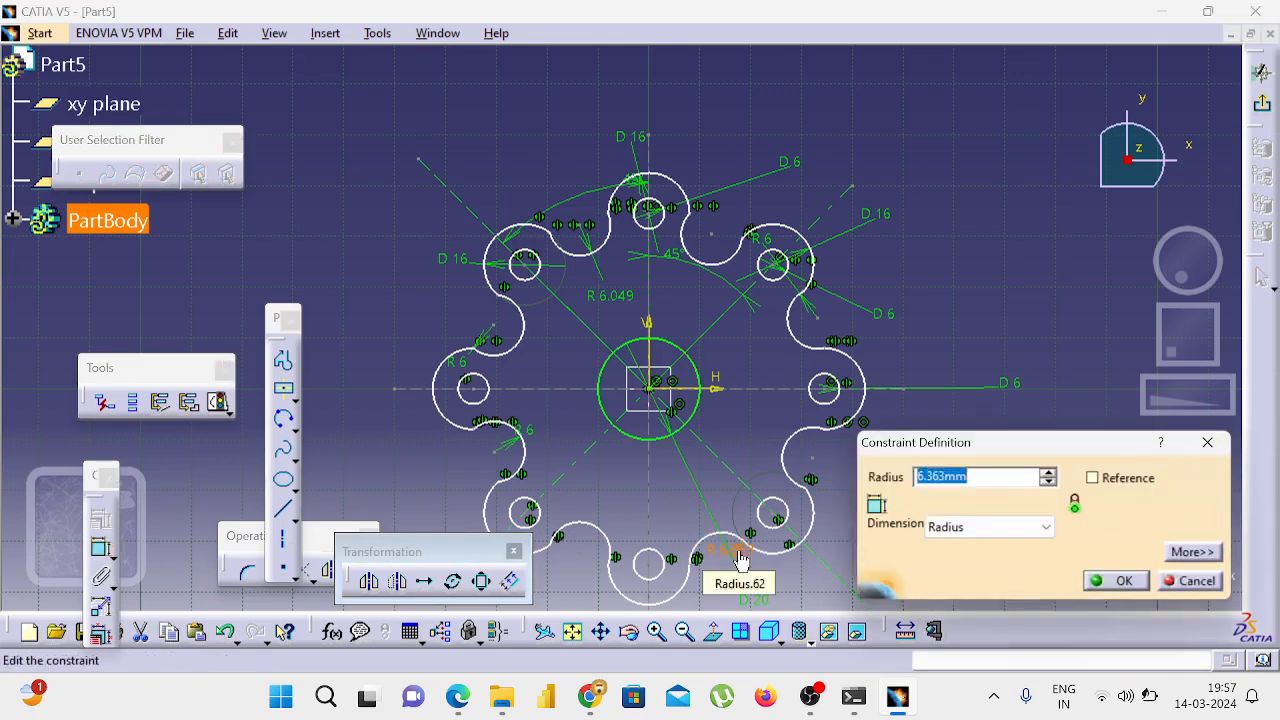
{"action": "type", "text": "6"}
{"action": "key", "text": "Return"}
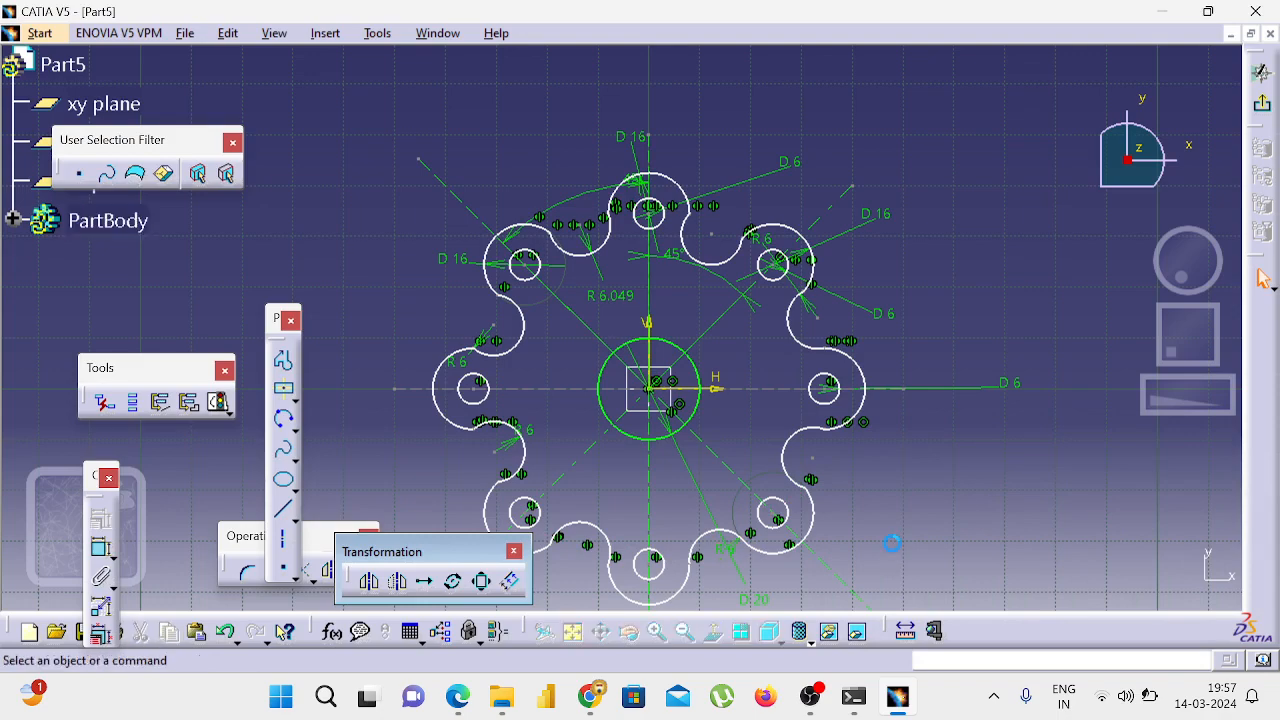
Step: Delete the two diagonal construction axes running through the corner holes
{"action": "left_click", "coordinate": [580, 633]}
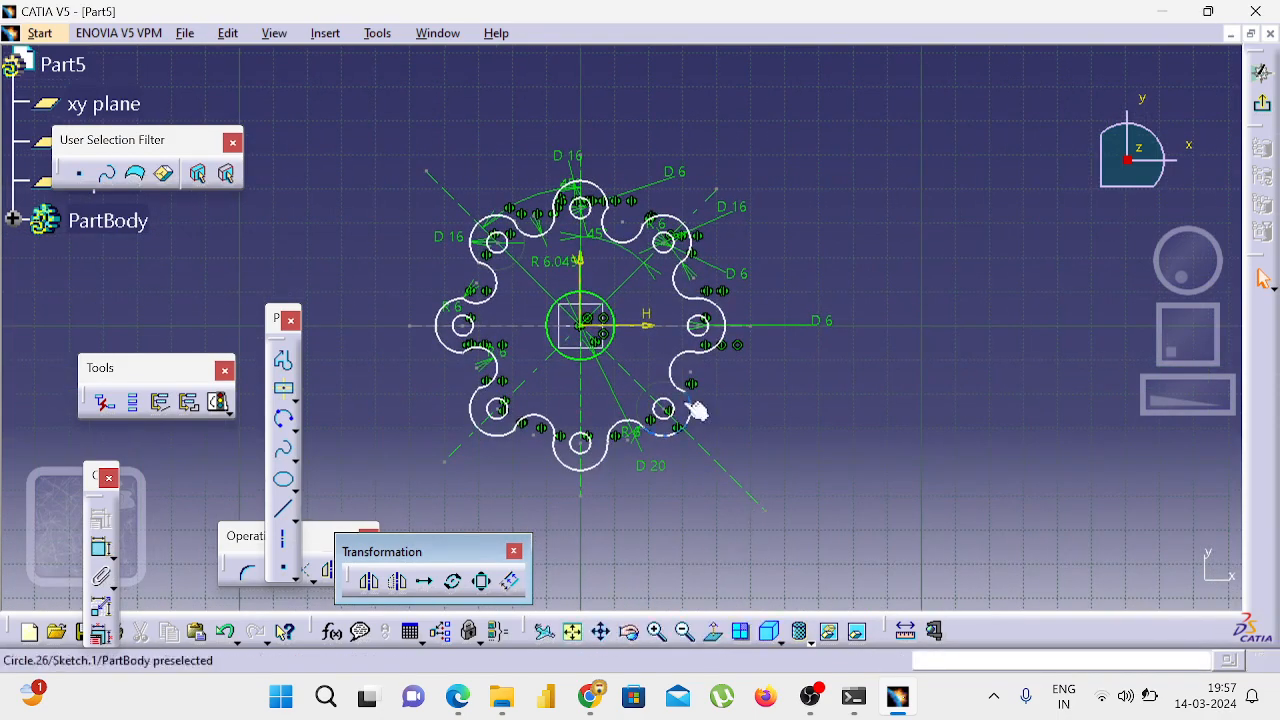
{"action": "left_click", "coordinate": [703, 449]}
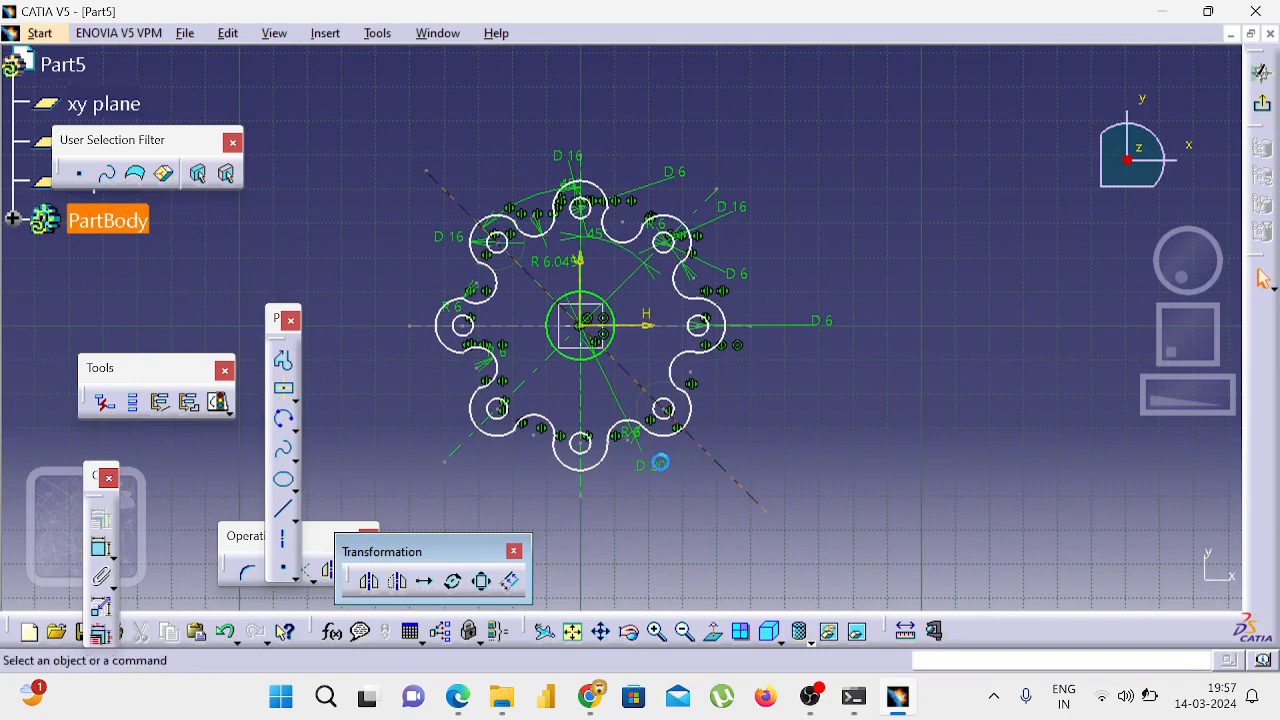
{"action": "key", "text": "Delete"}
{"action": "left_click", "coordinate": [541, 378]}
{"action": "key", "text": "Delete"}
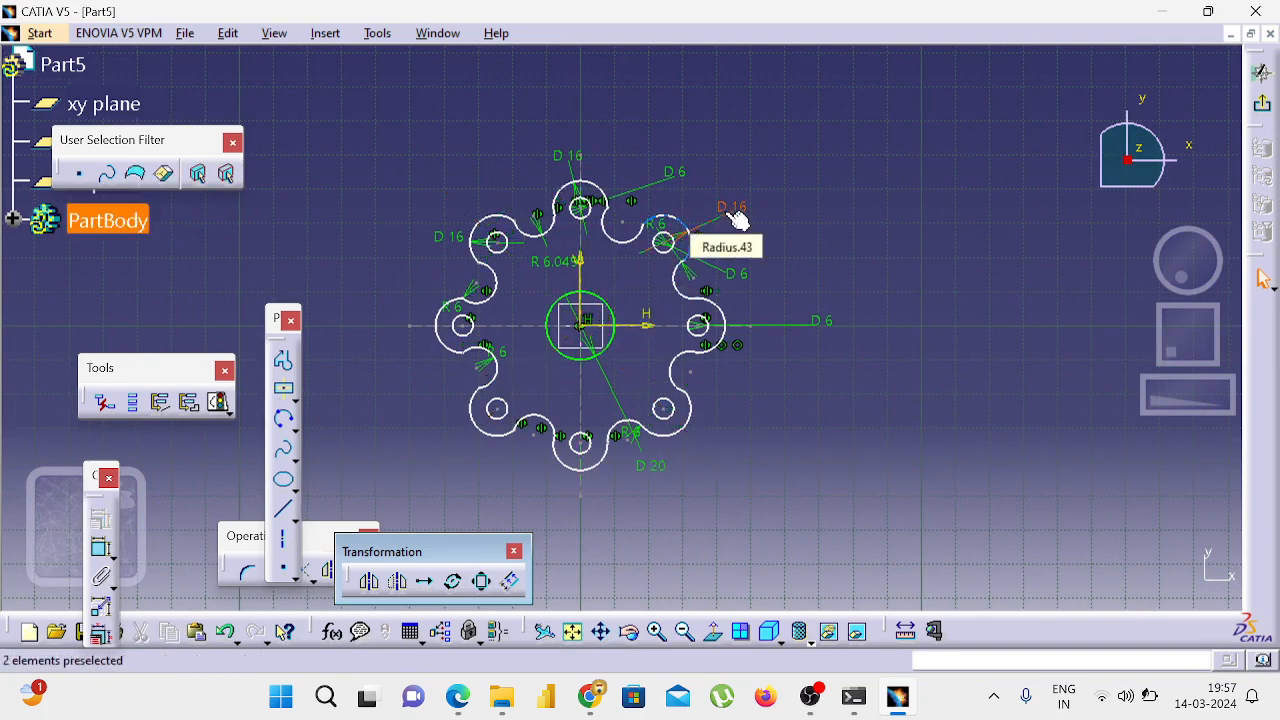
Step: Set the radius of the connecting arc between the upper-left and top lobes to 6 mm
{"action": "double_click", "coordinate": [557, 266]}
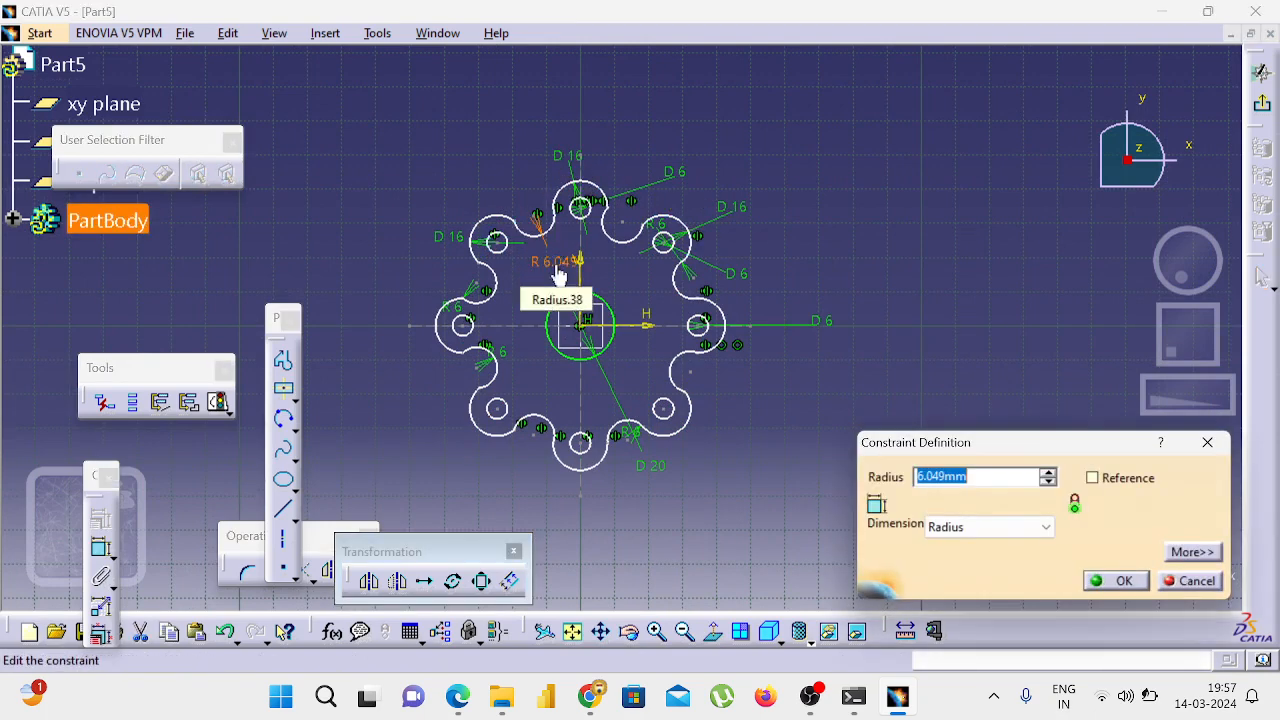
{"action": "type", "text": "6"}
{"action": "key", "text": "Return"}
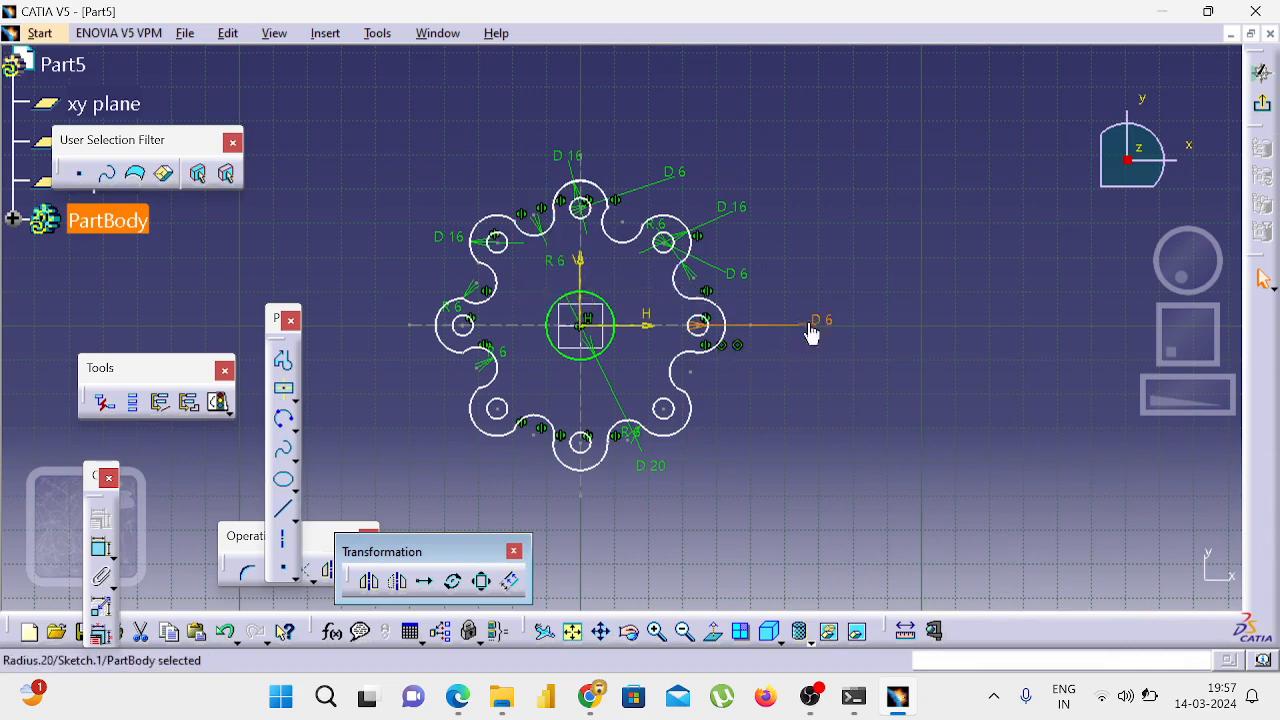
Step: Delete the horizontal and vertical construction axes and the central bore's diameter dimension
{"action": "left_click", "coordinate": [494, 323]}
{"action": "left_click", "coordinate": [575, 385]}
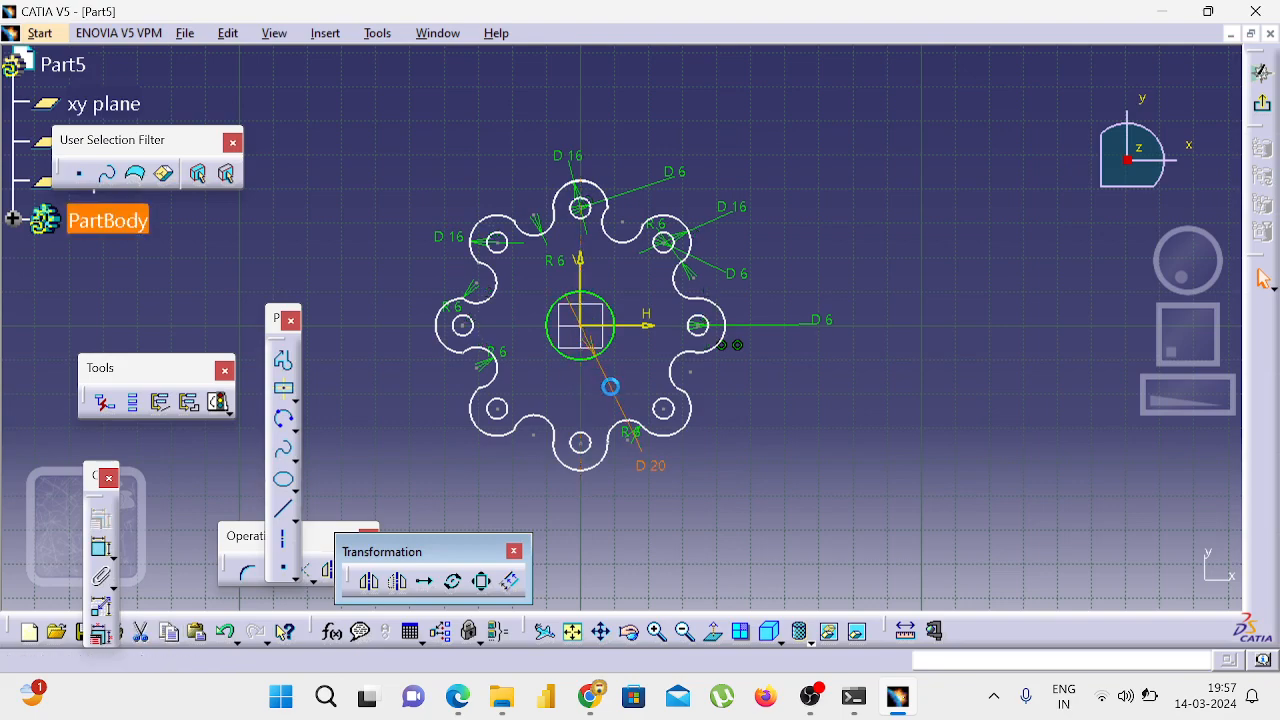
{"action": "left_click", "coordinate": [610, 386]}
{"action": "key", "text": "Delete"}
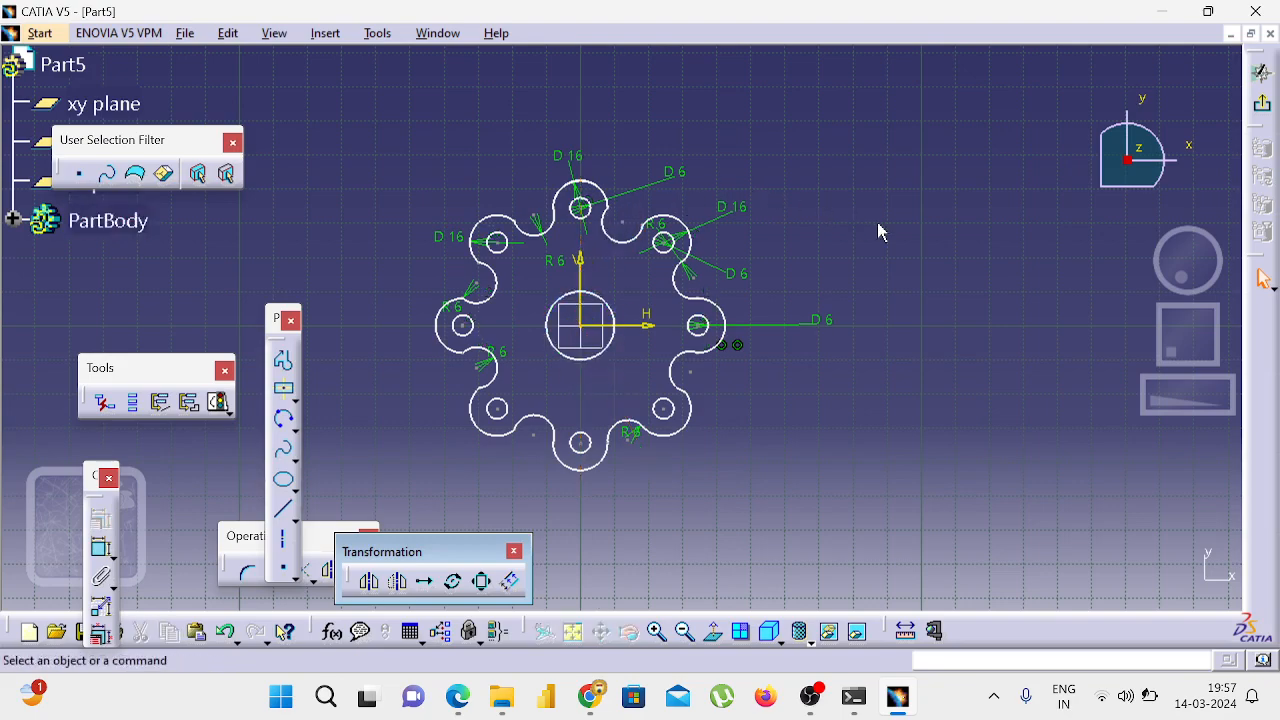
Step: Check the sketch beside the reference drawing, and apply a Fix constraint to all of the sketch geometry
{"action": "key", "text": "super+Right"}
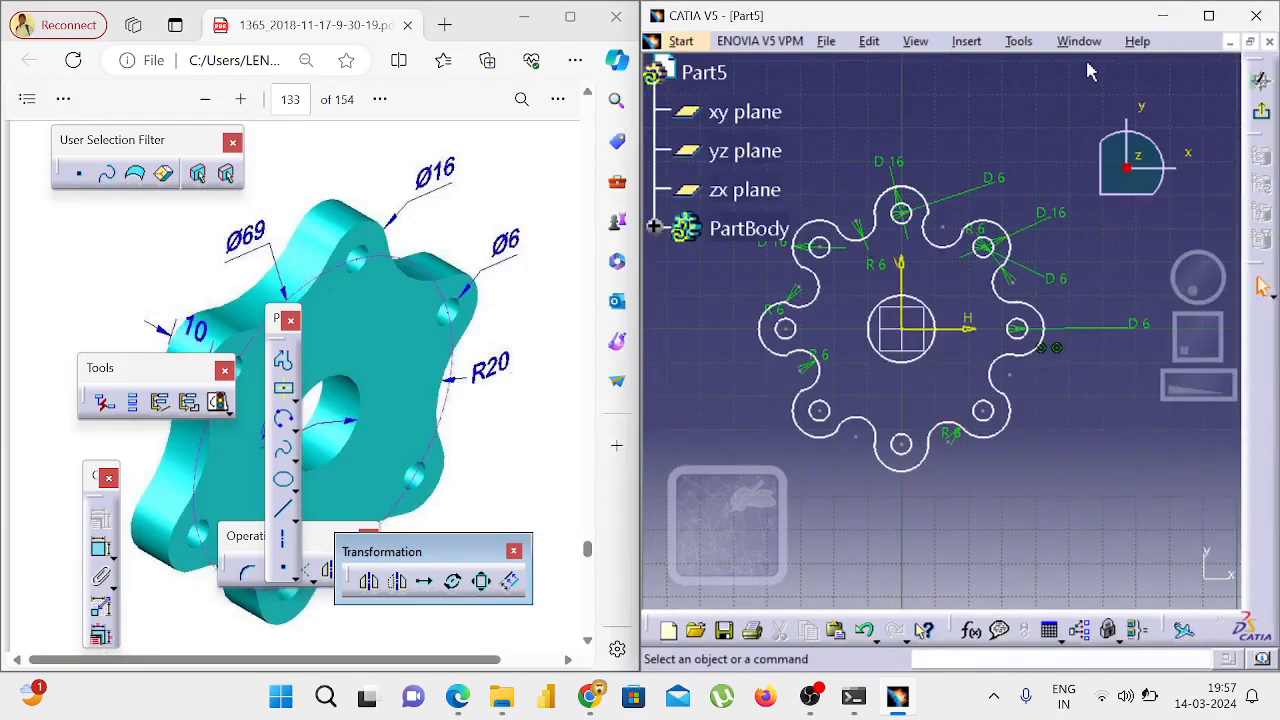
{"action": "left_click", "coordinate": [1208, 16]}
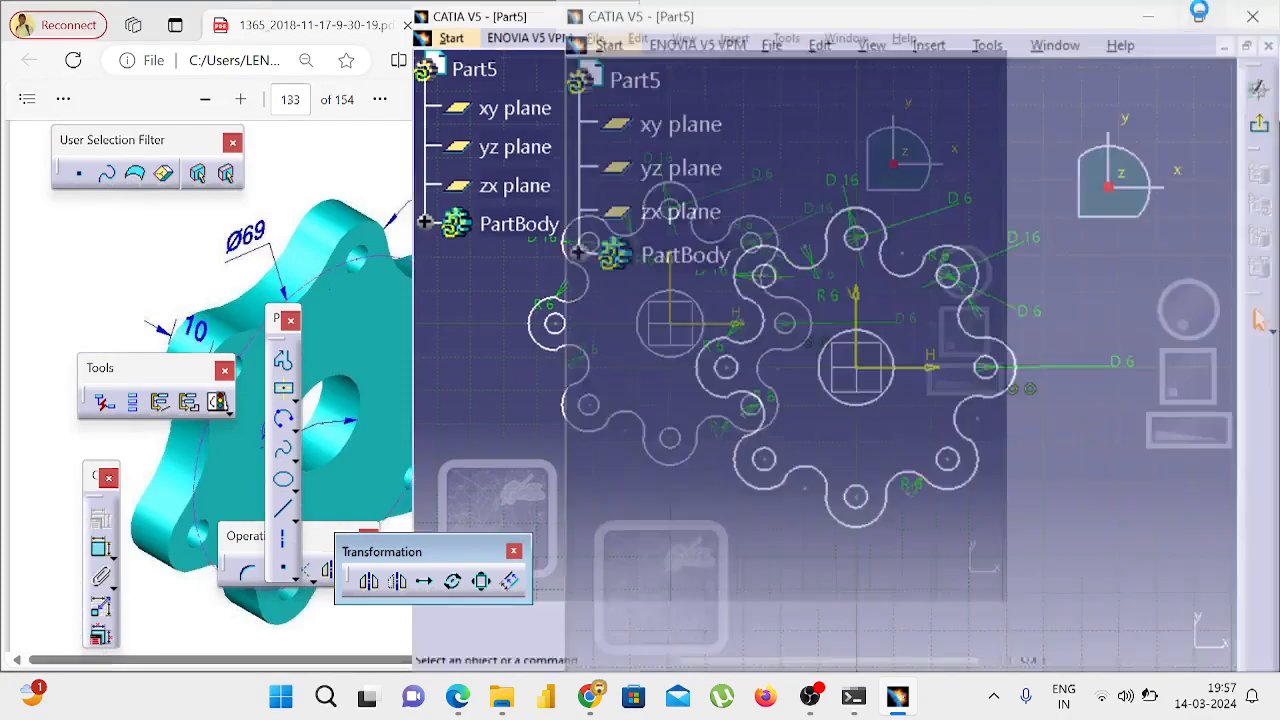
{"action": "mouse_move", "coordinate": [380, 150]}
{"action": "left_mouse_down"}
{"action": "mouse_move", "coordinate": [829, 500]}
{"action": "mouse_move", "coordinate": [830, 516]}
{"action": "left_mouse_up"}
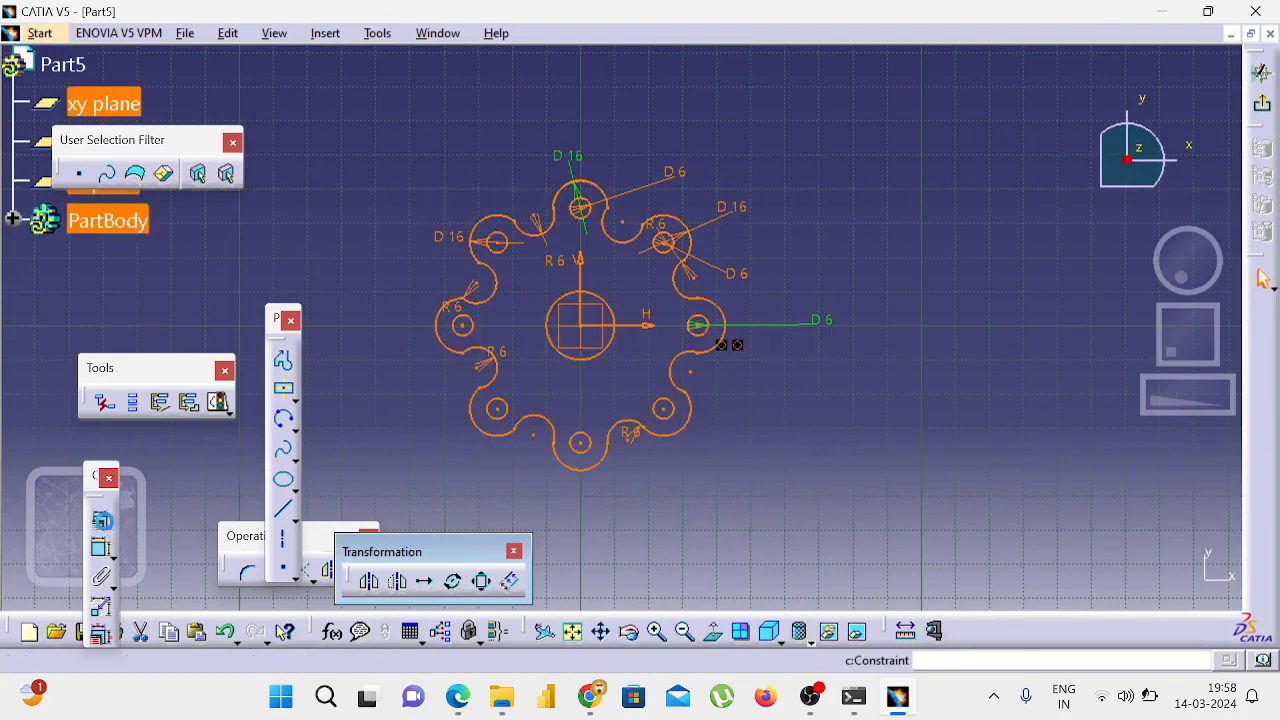
{"action": "left_click", "coordinate": [100, 518]}
{"action": "left_click", "coordinate": [1140, 366]}
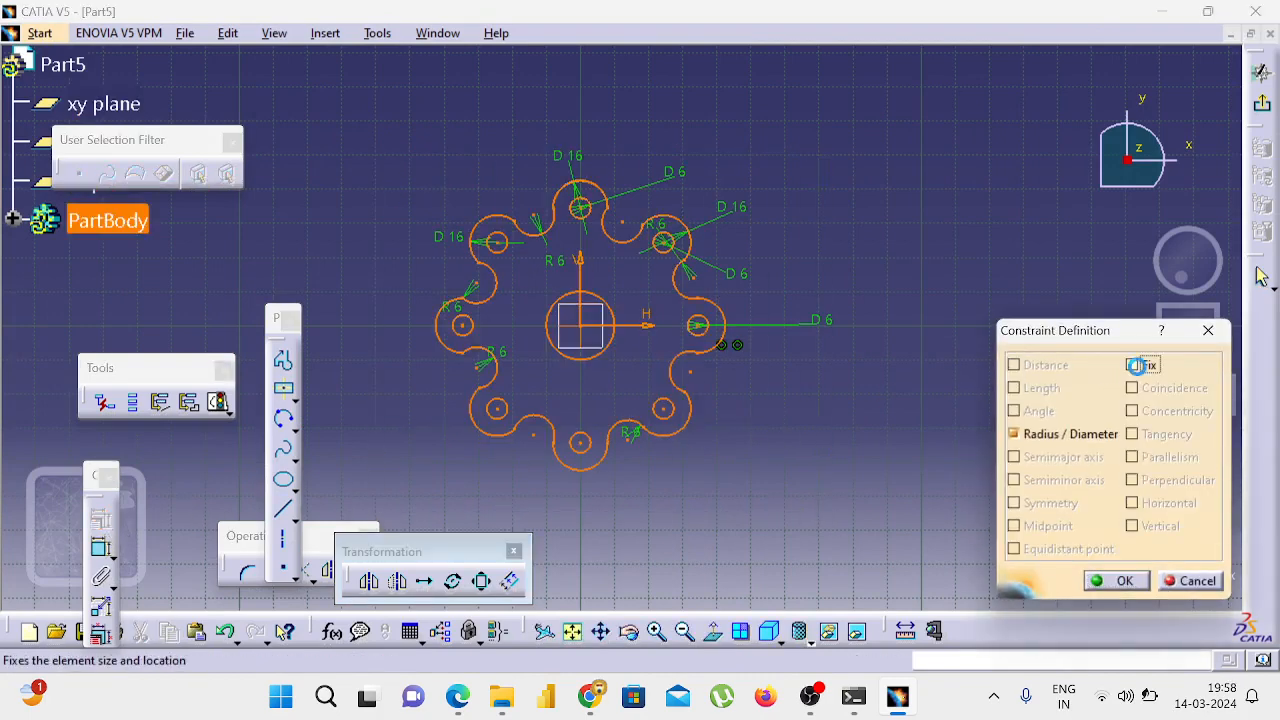
{"action": "left_click", "coordinate": [1122, 581]}
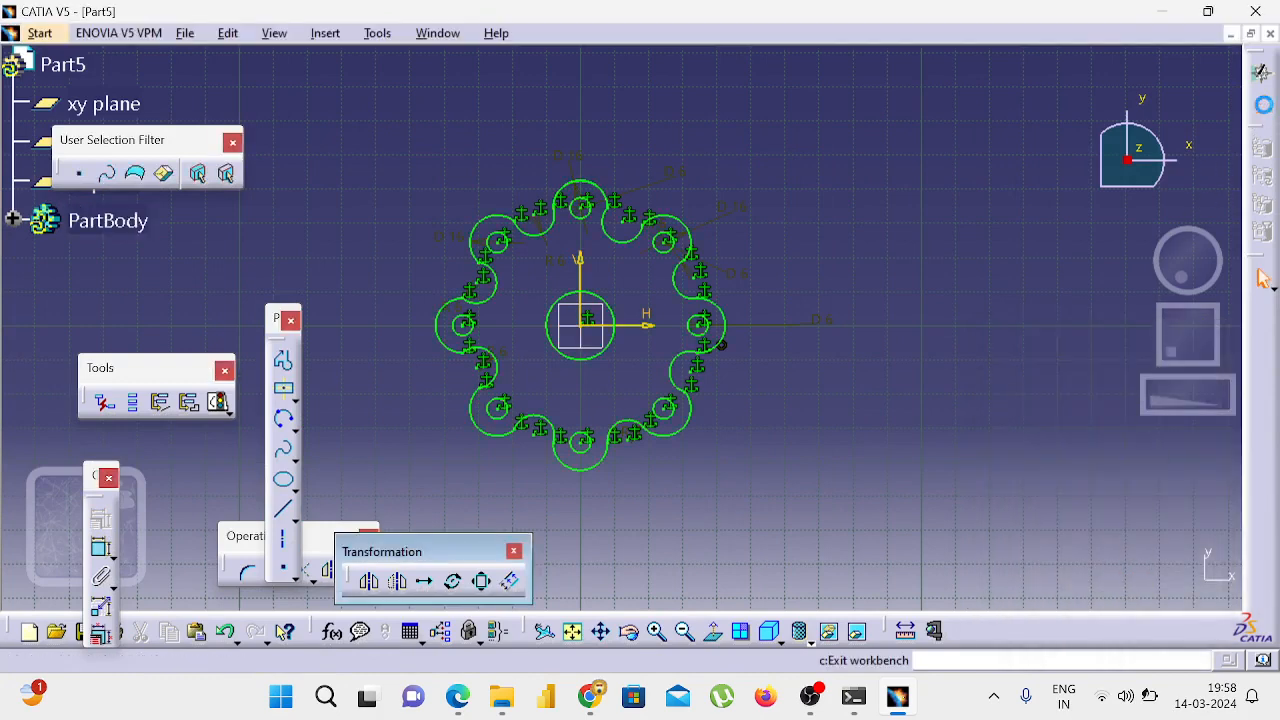
Step: Exit the sketch and try to pad it 20 mm
{"action": "left_click", "coordinate": [1262, 103]}
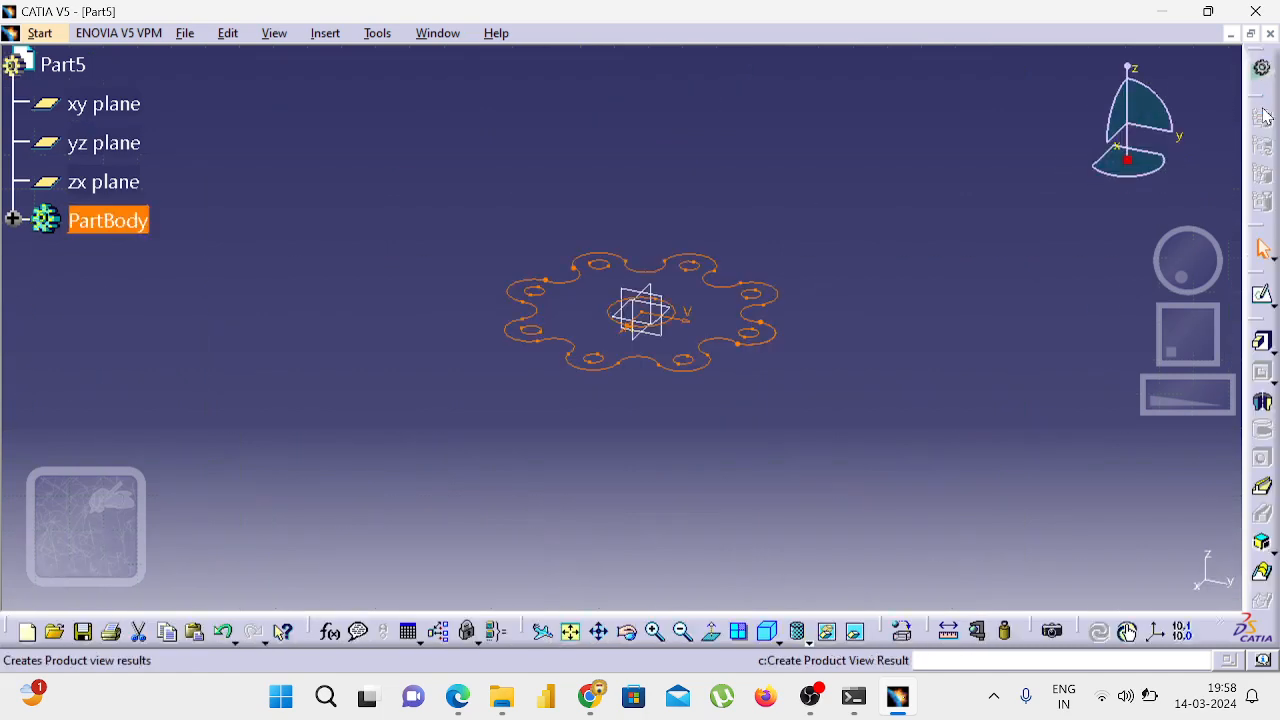
{"action": "left_click", "coordinate": [1263, 344]}
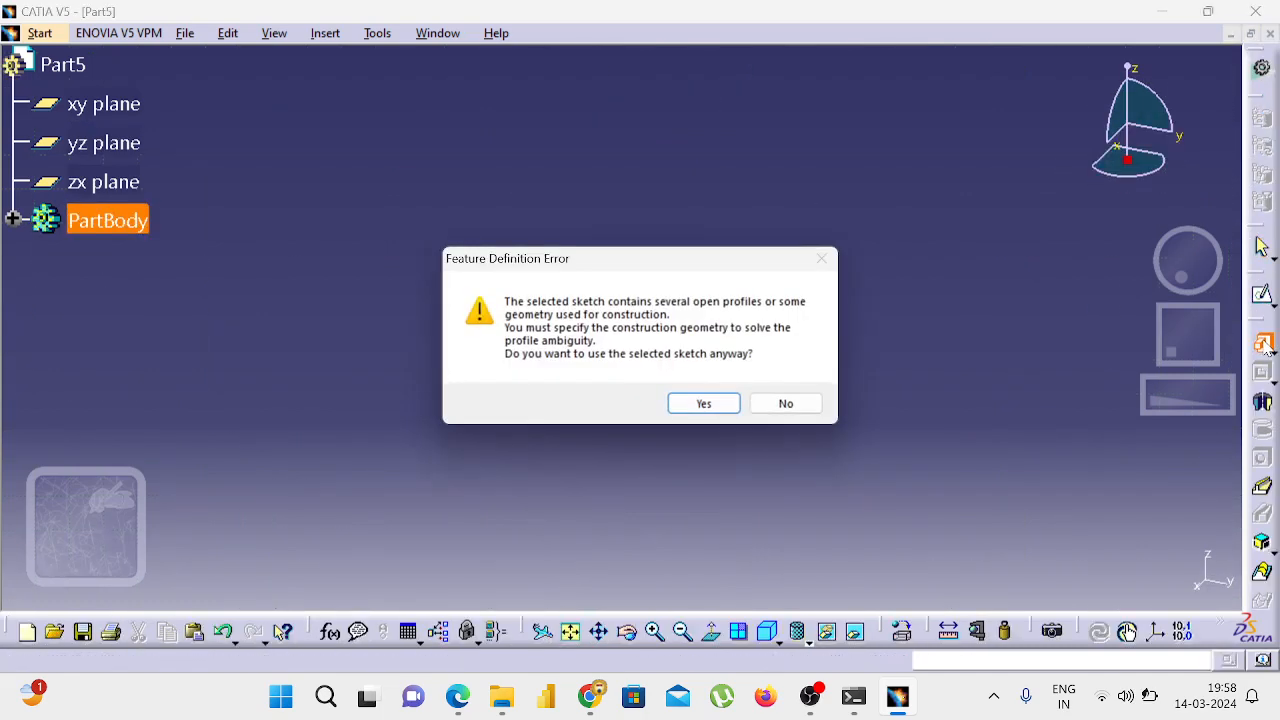
{"action": "left_click", "coordinate": [726, 406]}
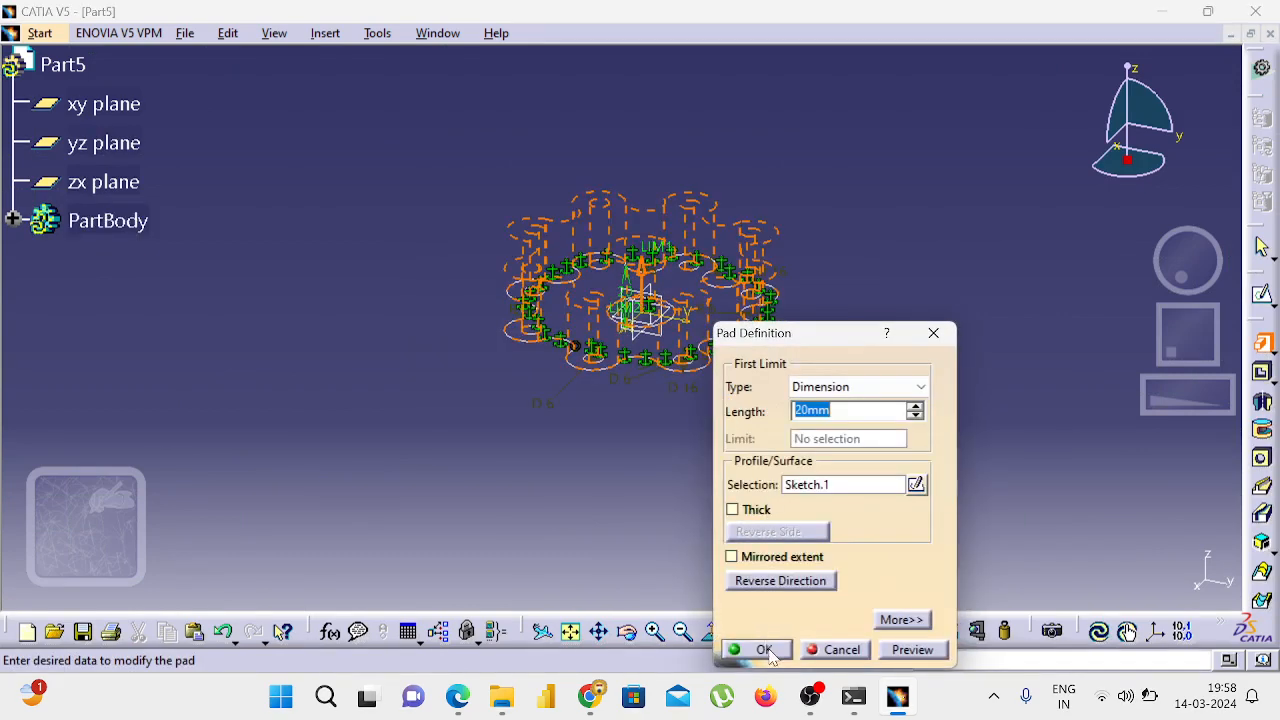
{"action": "left_click", "coordinate": [766, 650]}
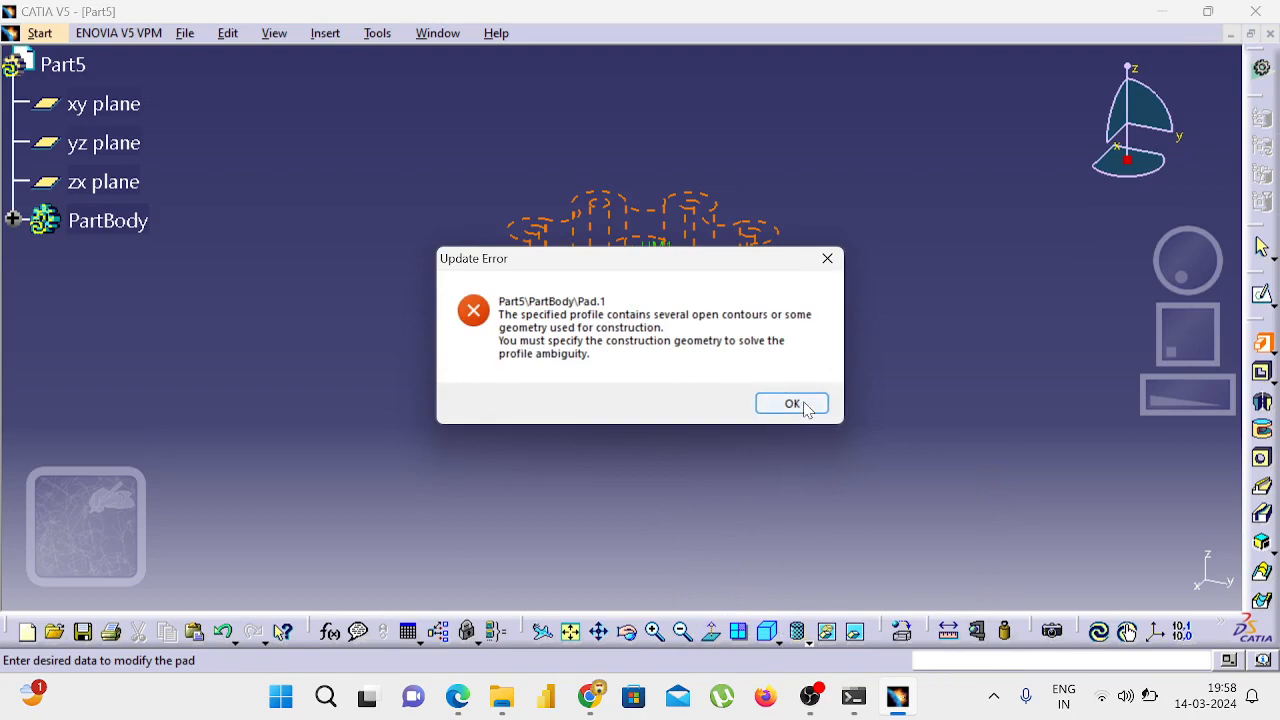
{"action": "left_click", "coordinate": [805, 406]}
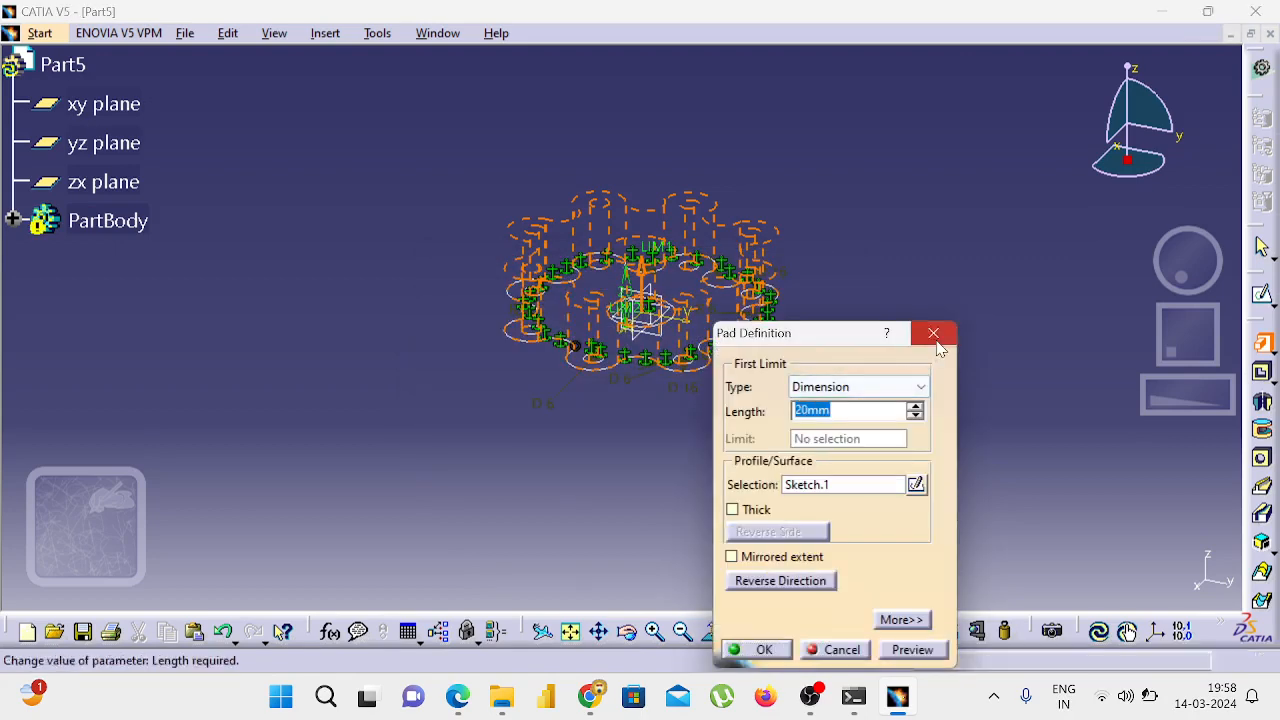
{"action": "left_click", "coordinate": [936, 336]}
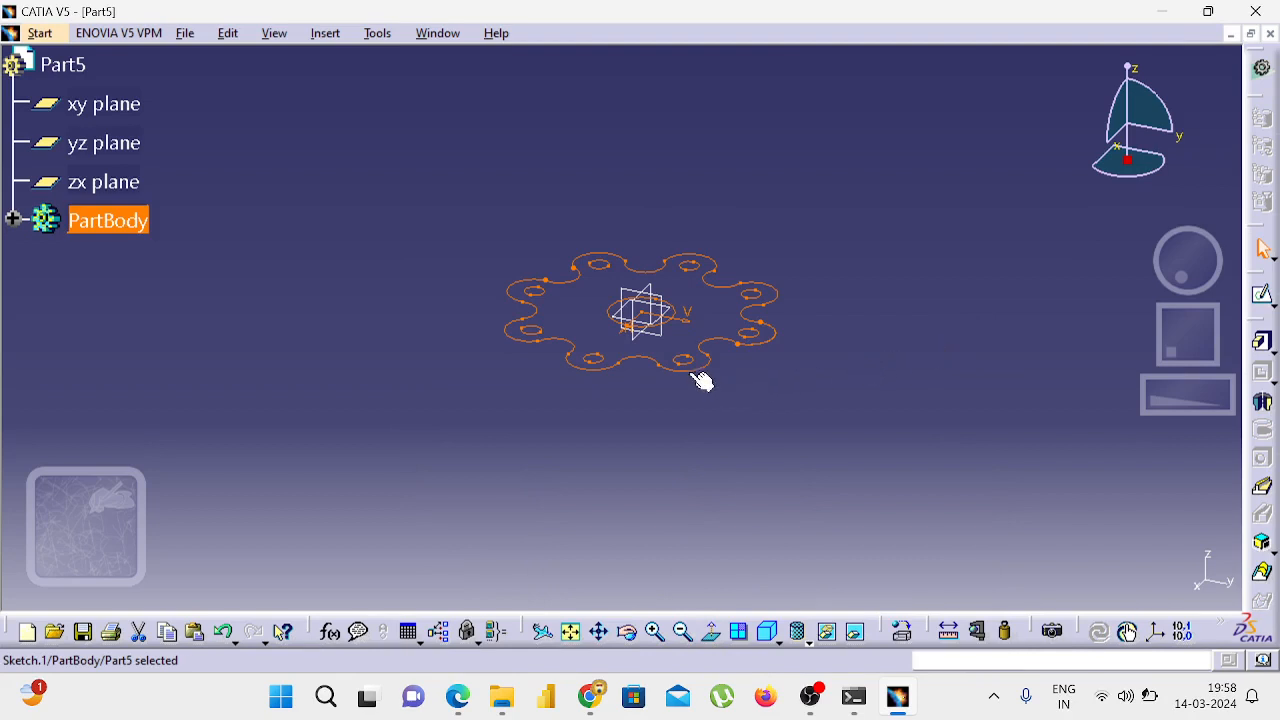
Step: Reopen the plate sketch for editing and remove the Fix constraint from the outline arcs, holes and bore enclosed by a selection window
{"action": "left_click", "coordinate": [760, 321]}
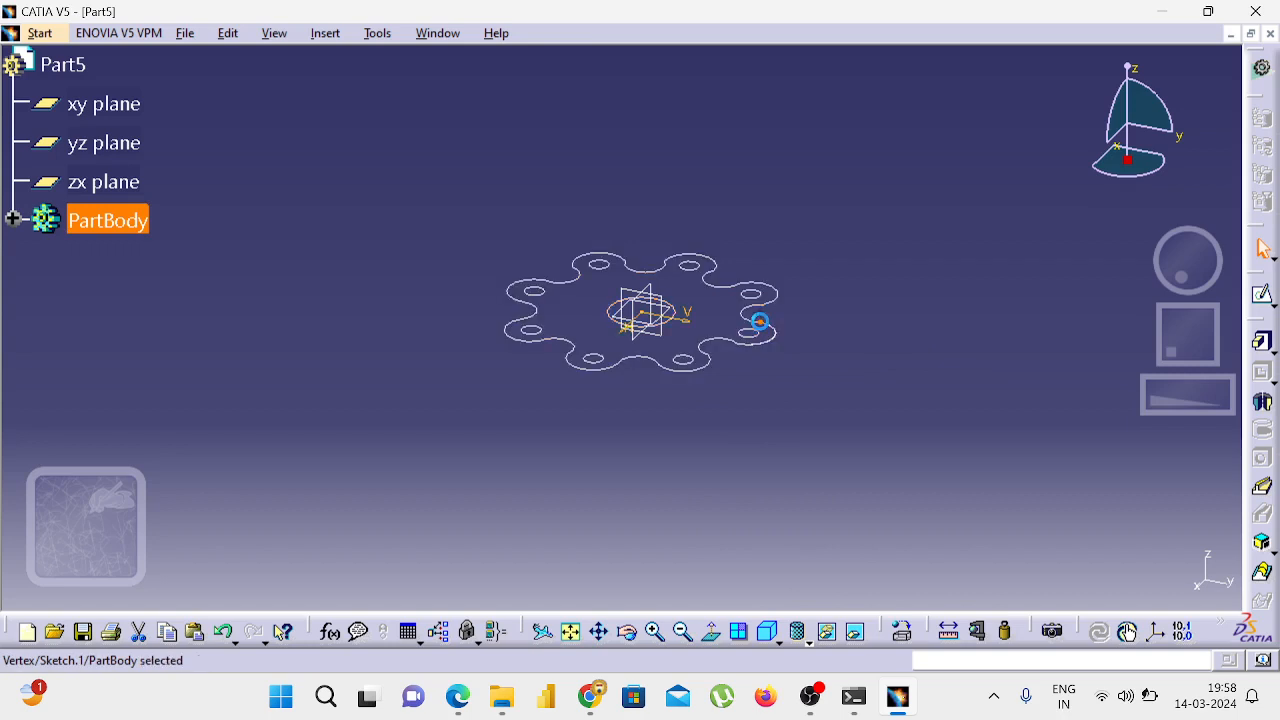
{"action": "double_click", "coordinate": [760, 321]}
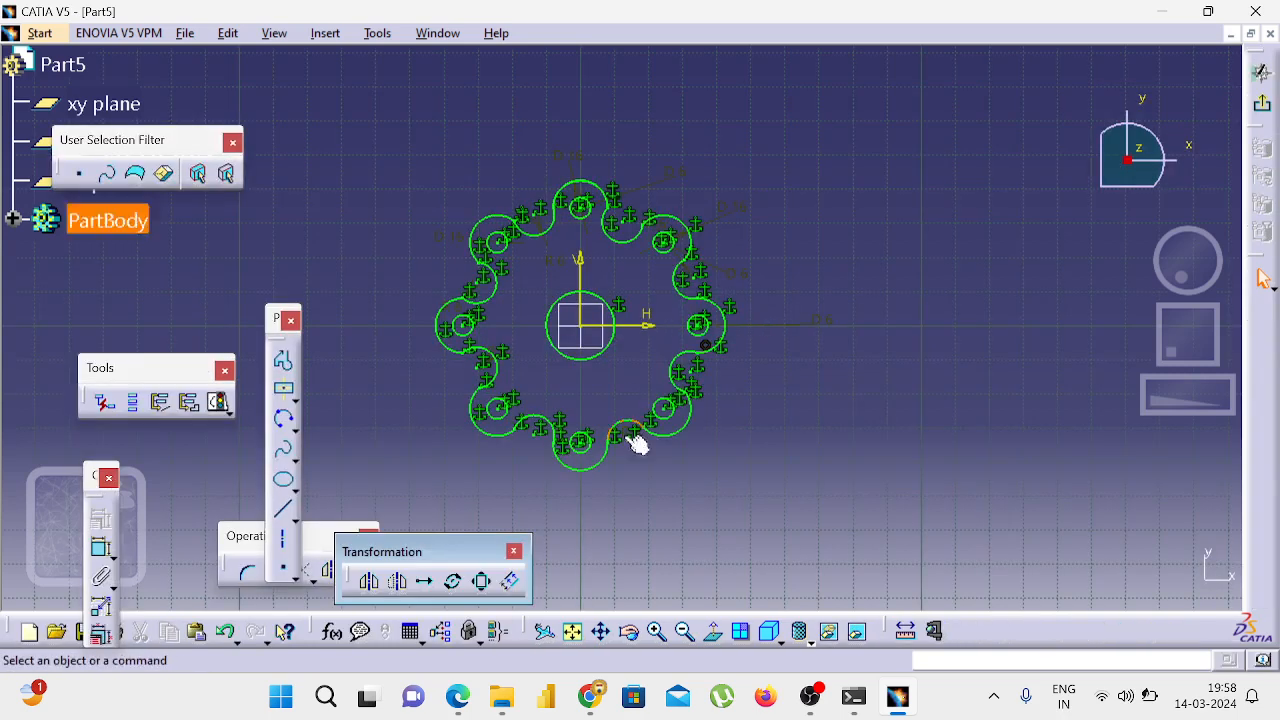
{"action": "left_click", "coordinate": [656, 628]}
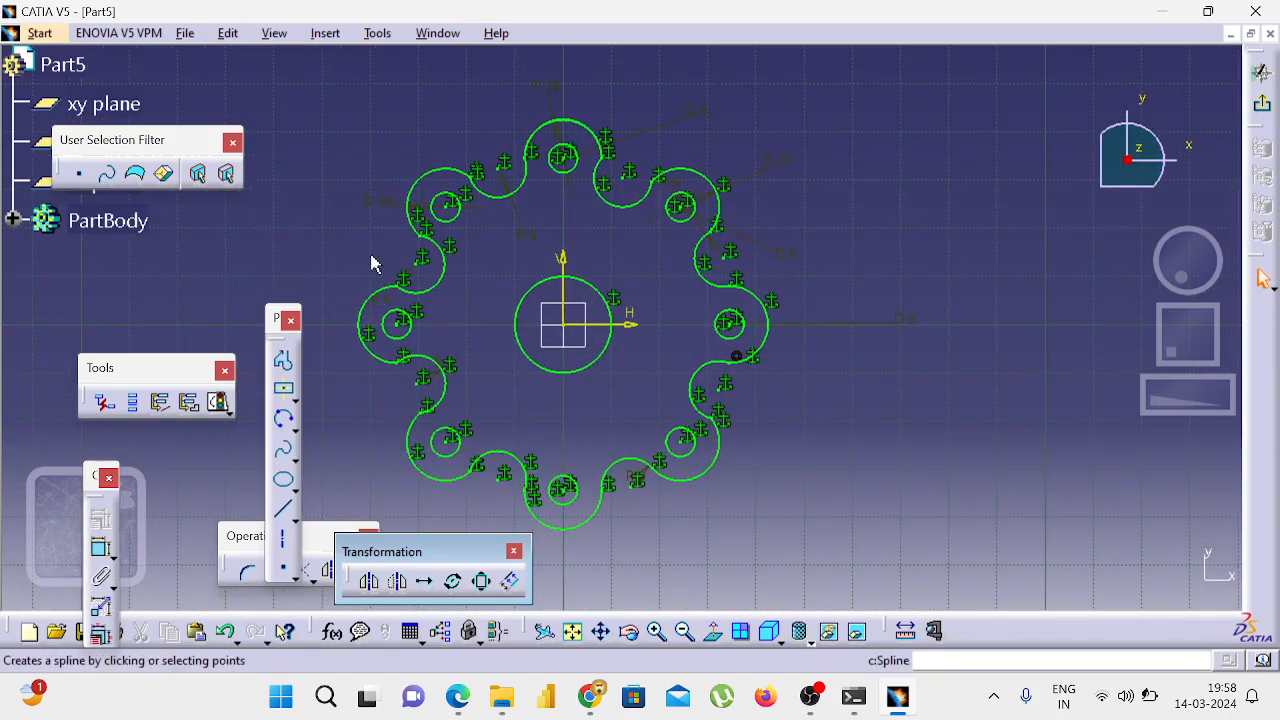
{"action": "mouse_move", "coordinate": [371, 127]}
{"action": "left_mouse_down"}
{"action": "mouse_move", "coordinate": [826, 403]}
{"action": "mouse_move", "coordinate": [866, 521]}
{"action": "left_mouse_up"}
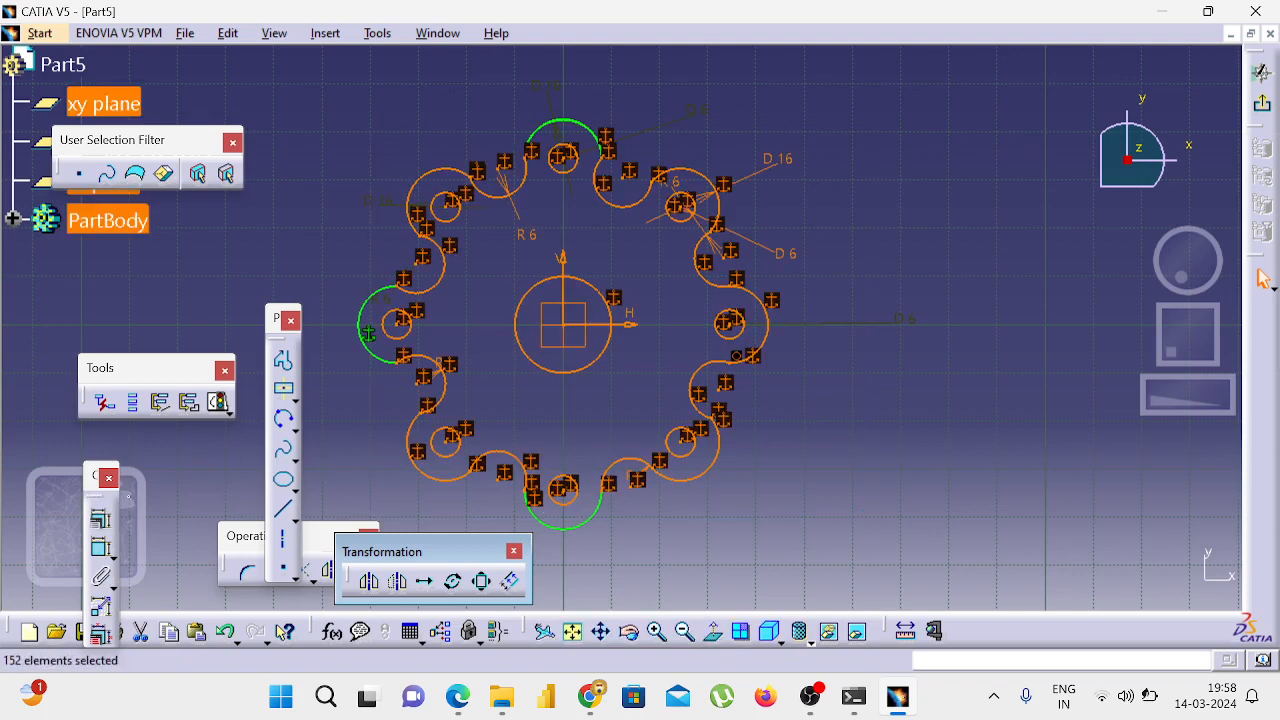
{"action": "left_click", "coordinate": [100, 519]}
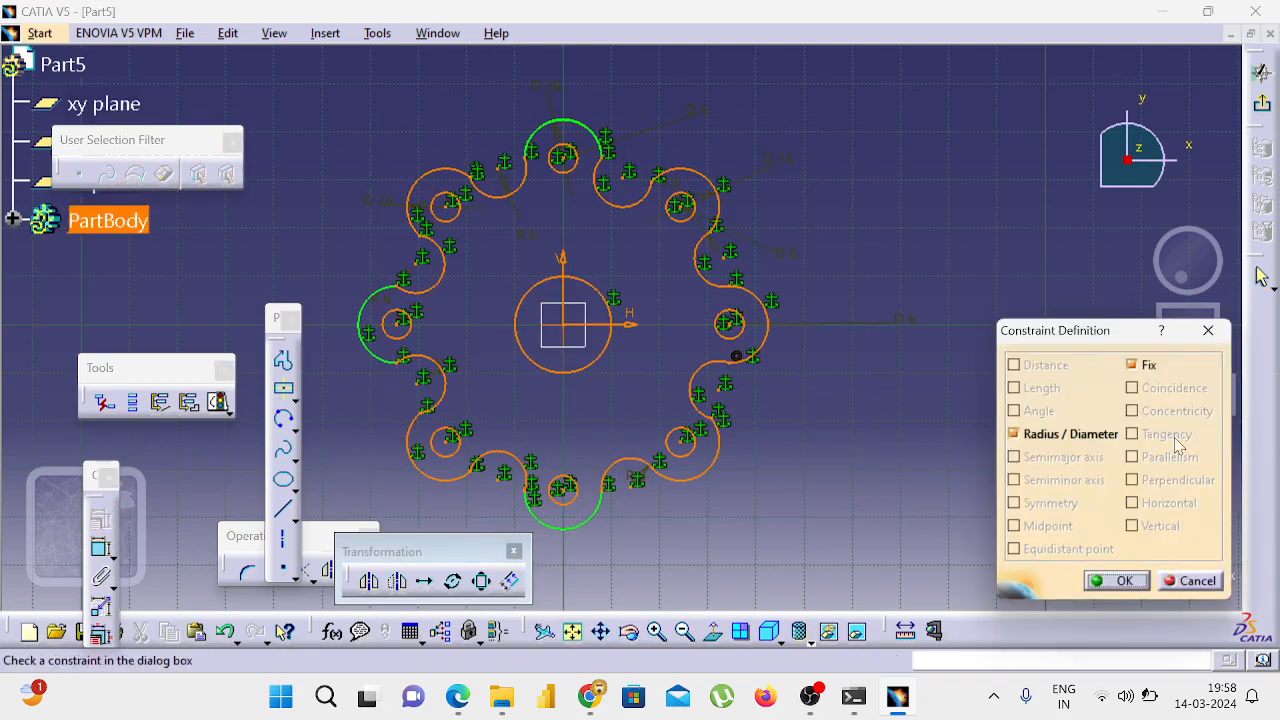
{"action": "left_click", "coordinate": [1145, 365]}
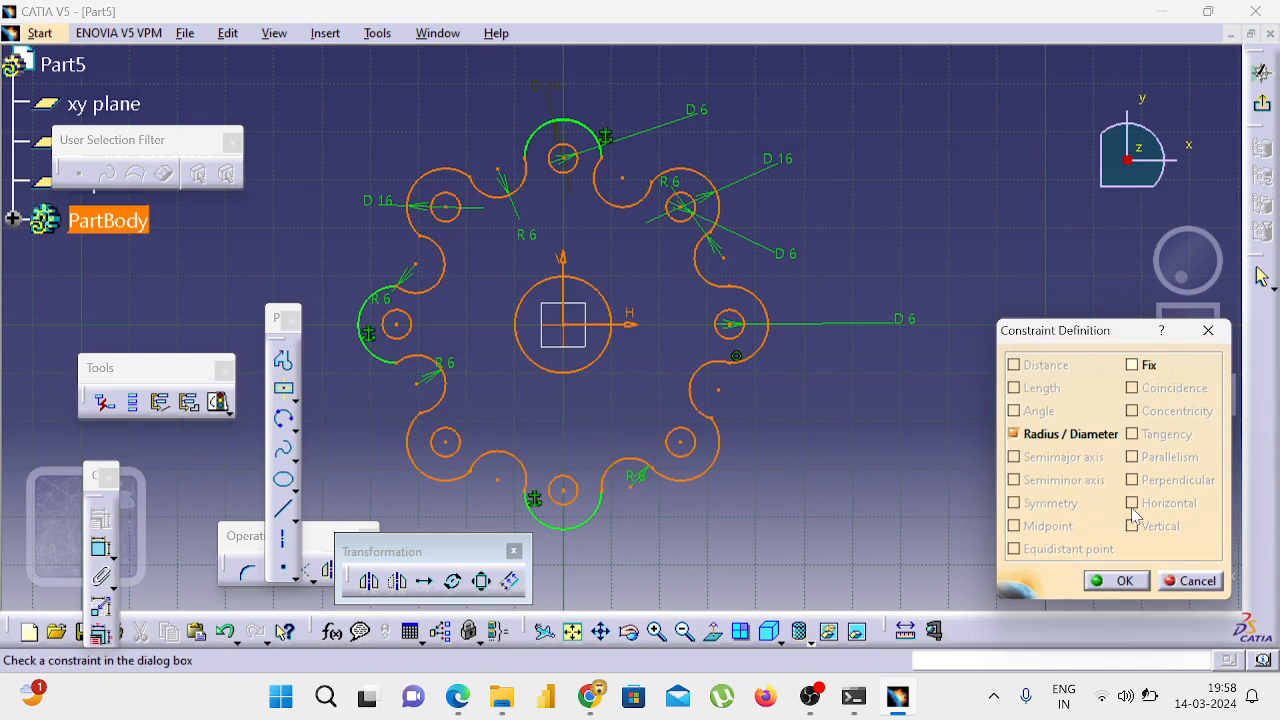
{"action": "left_click", "coordinate": [1122, 581]}
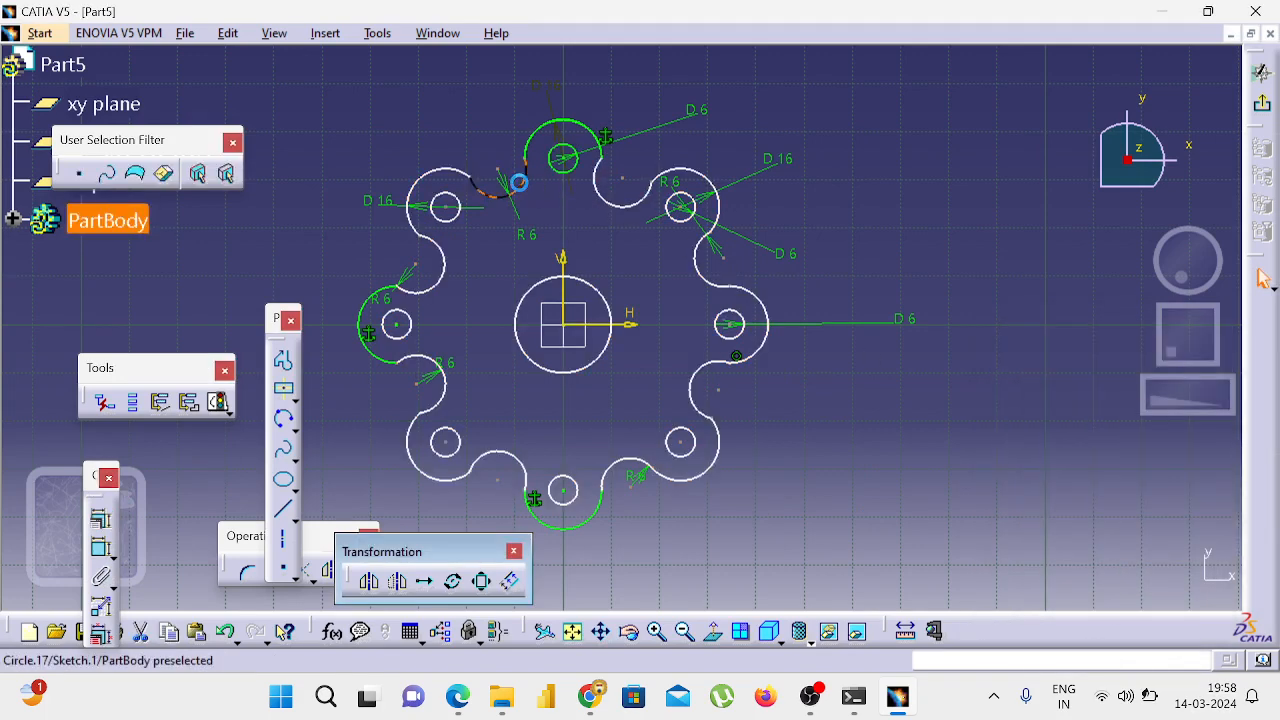
{"action": "left_click", "coordinate": [422, 224], "text": "ctrl"}
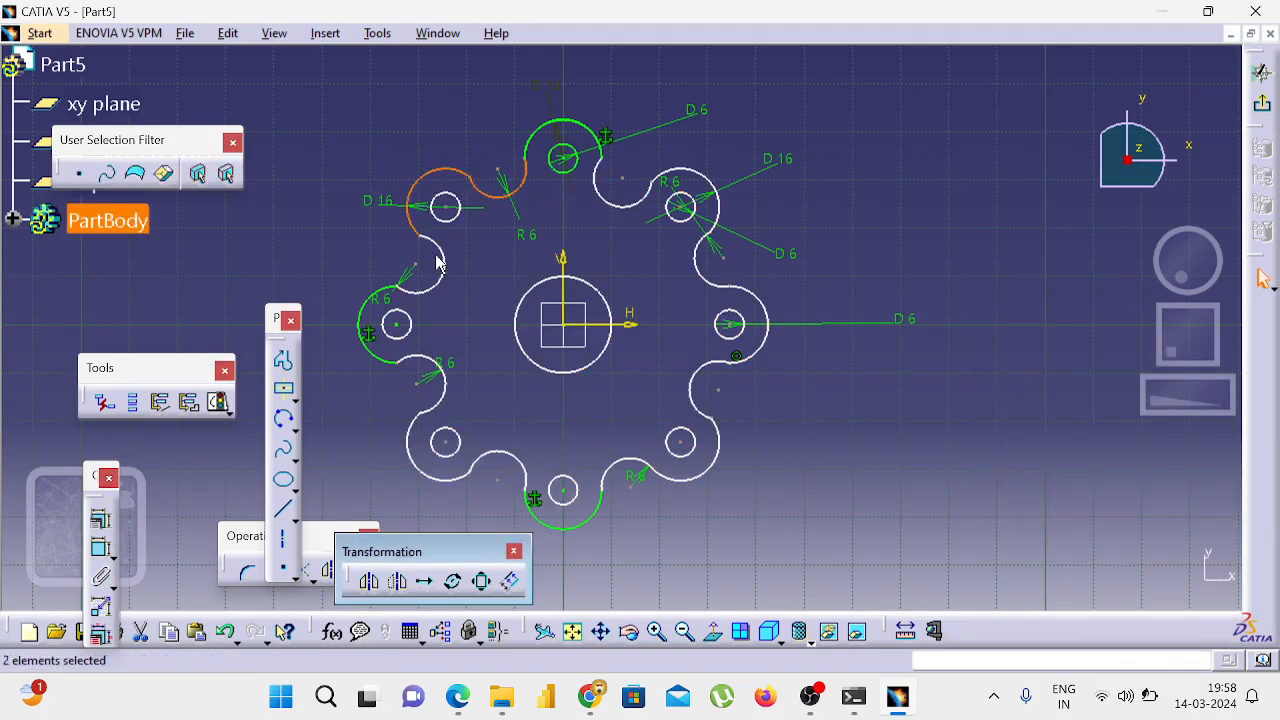
{"action": "left_click", "coordinate": [443, 268], "text": "ctrl"}
{"action": "left_click", "coordinate": [370, 318], "text": "ctrl"}
{"action": "left_click", "coordinate": [441, 372], "text": "ctrl"}
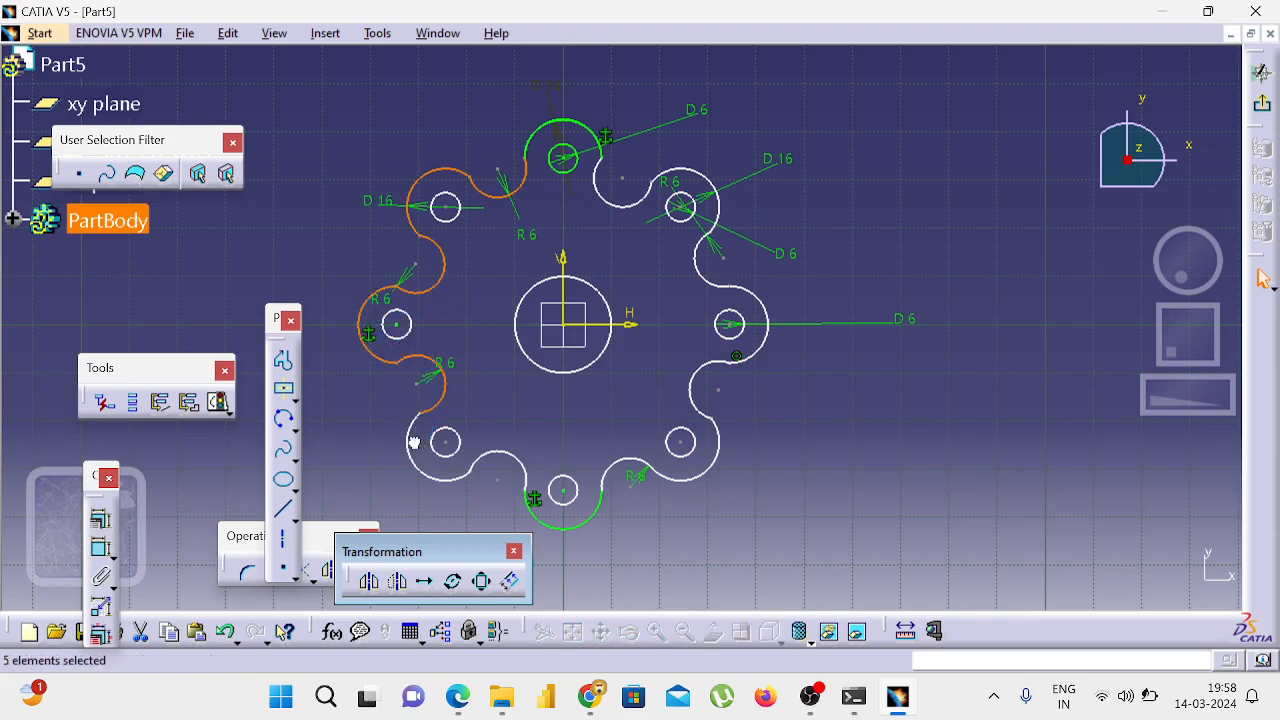
{"action": "left_click", "coordinate": [422, 450], "text": "ctrl"}
{"action": "left_click", "coordinate": [530, 463], "text": "ctrl"}
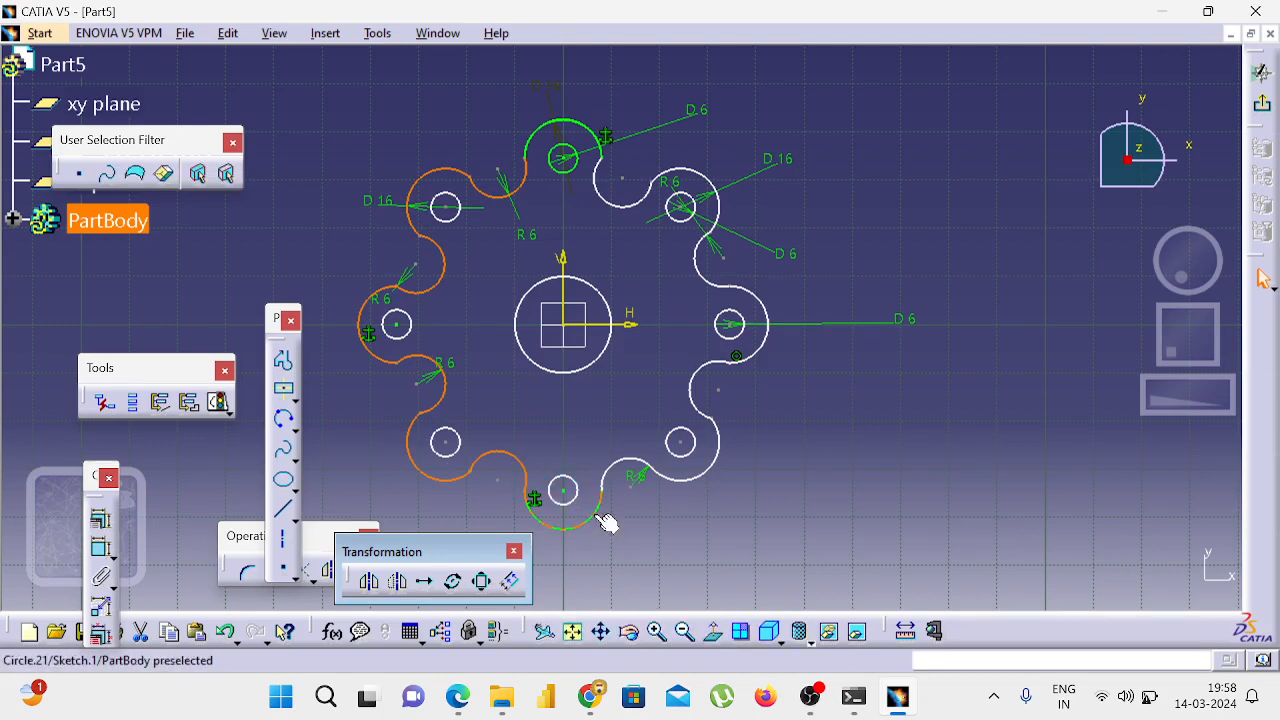
{"action": "left_click", "coordinate": [612, 467], "text": "ctrl"}
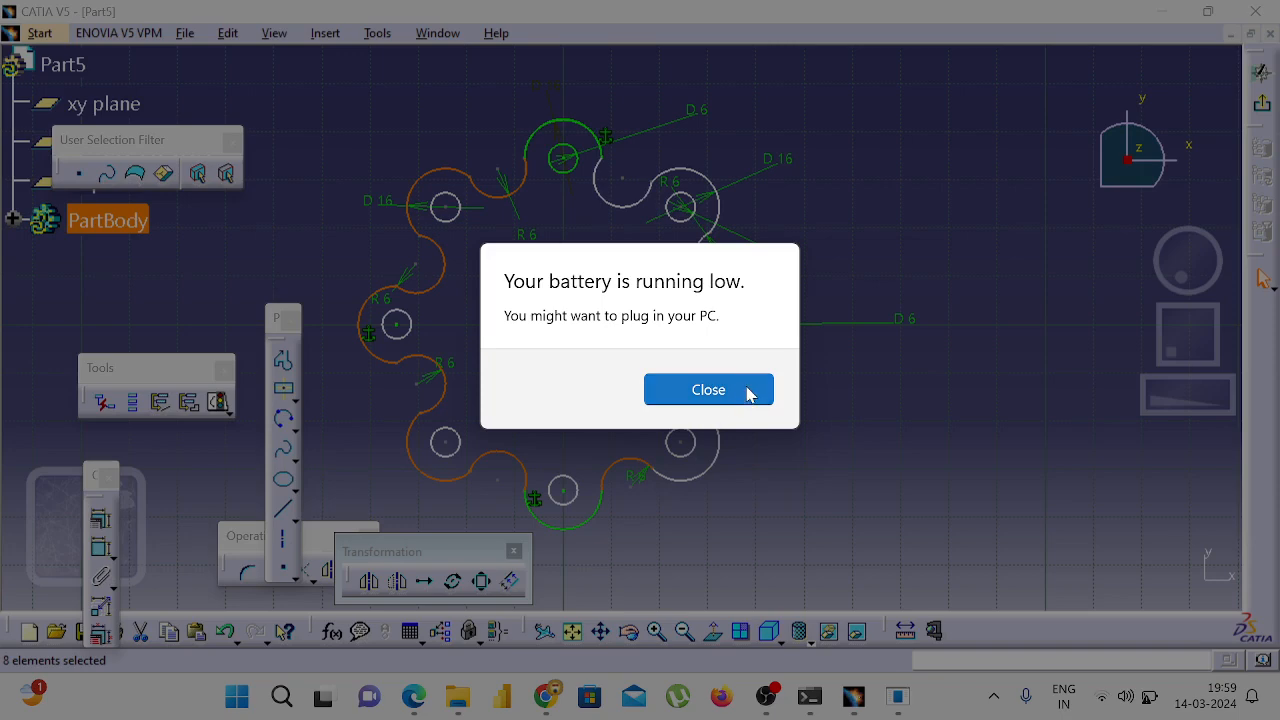
{"action": "left_click", "coordinate": [748, 391]}
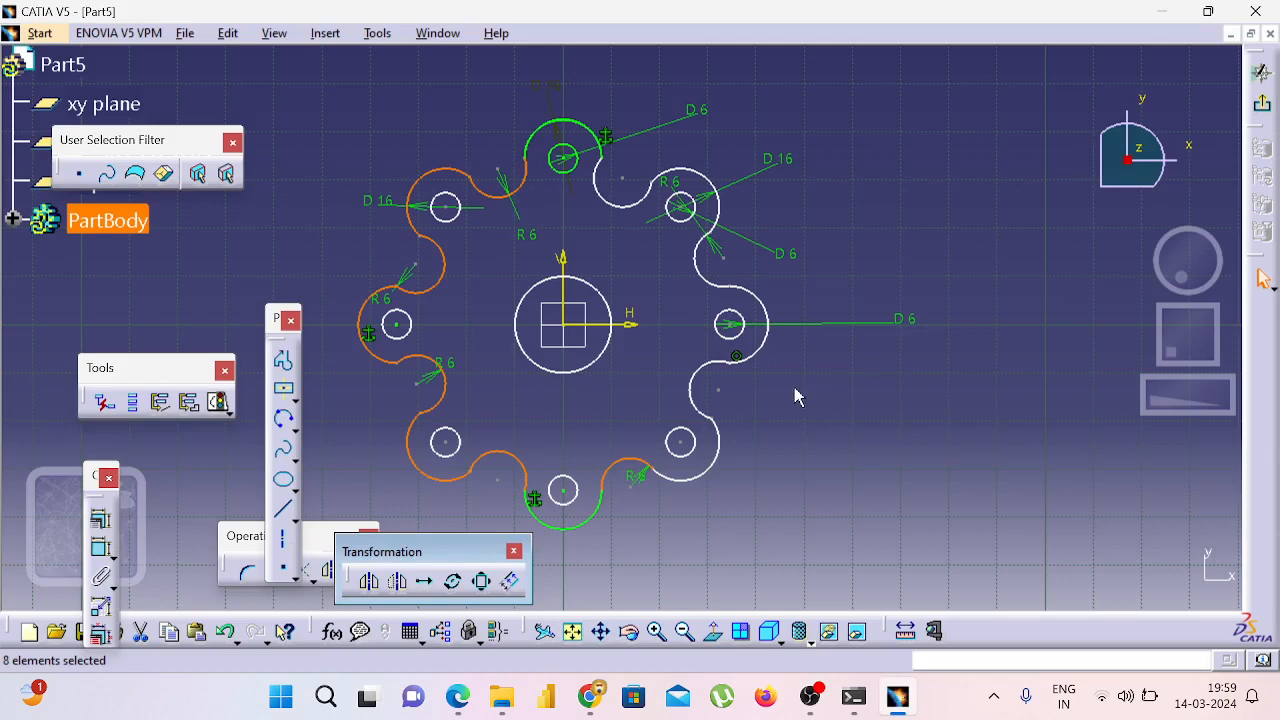
Step: Delete the Fix constraint from the lobe arc at the lower end of the plate's vertical centerline
{"action": "left_click", "coordinate": [680, 408]}
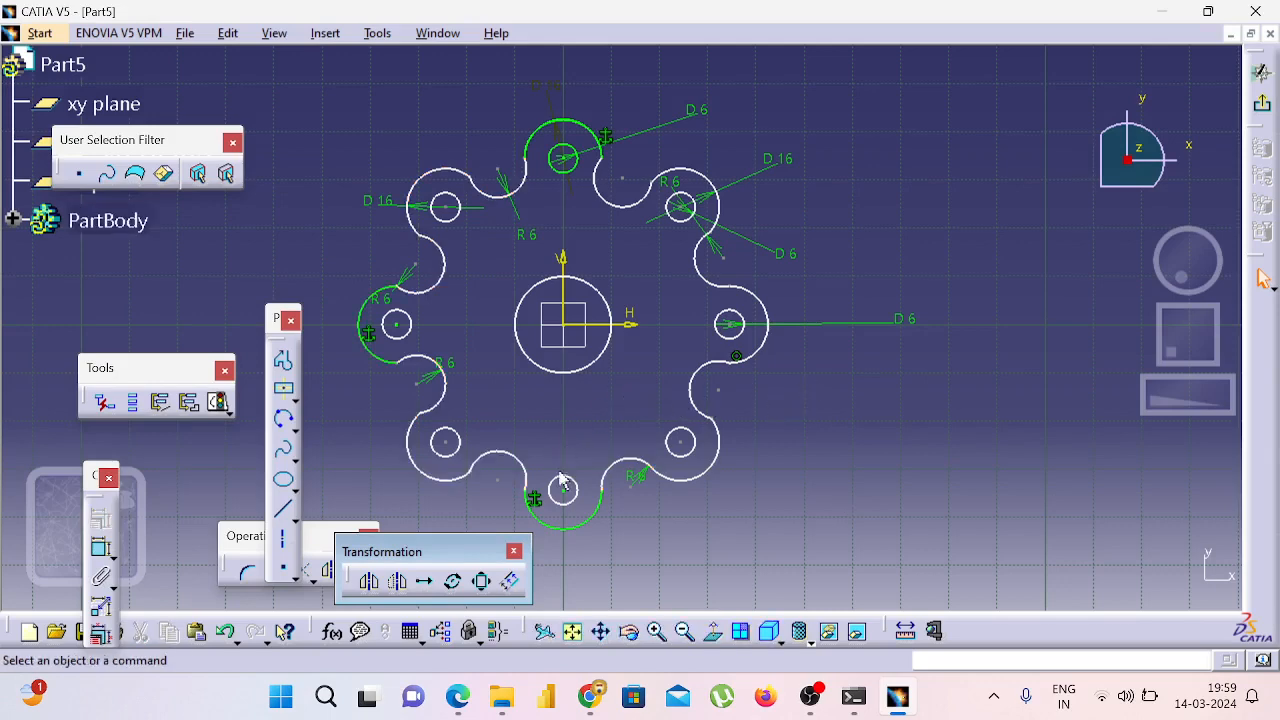
{"action": "left_click", "coordinate": [534, 497]}
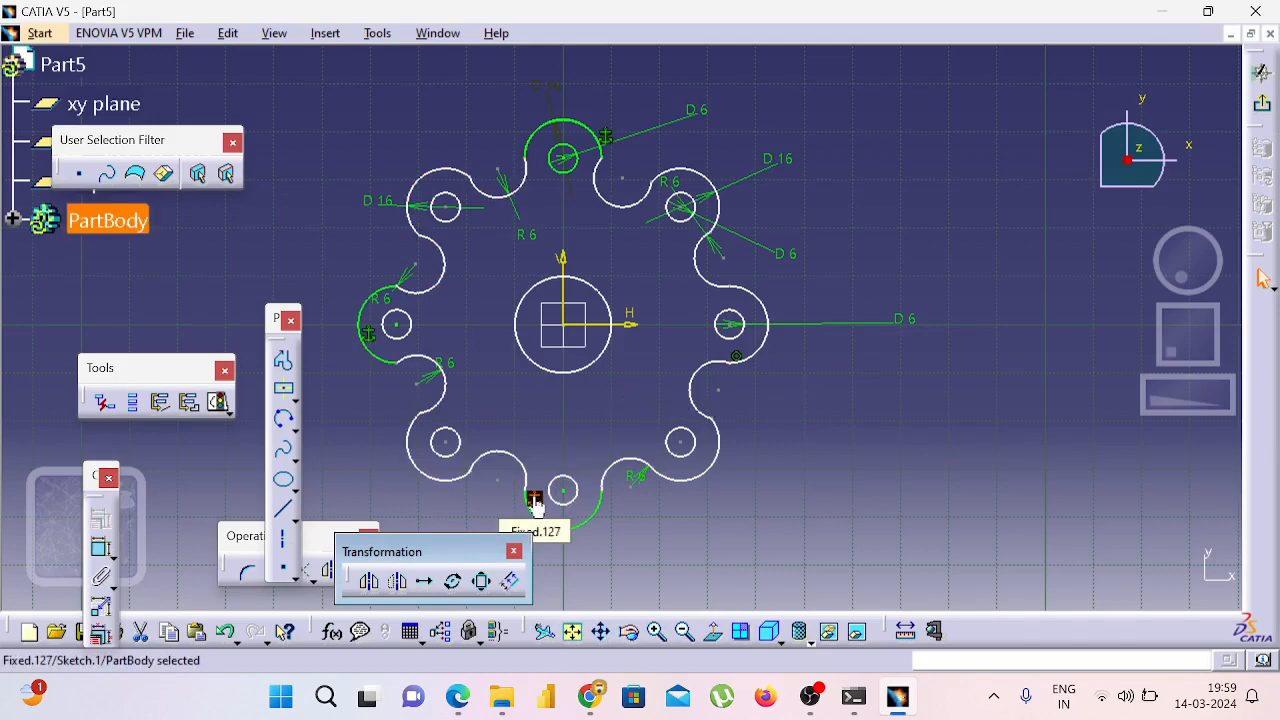
{"action": "key", "text": "Delete"}
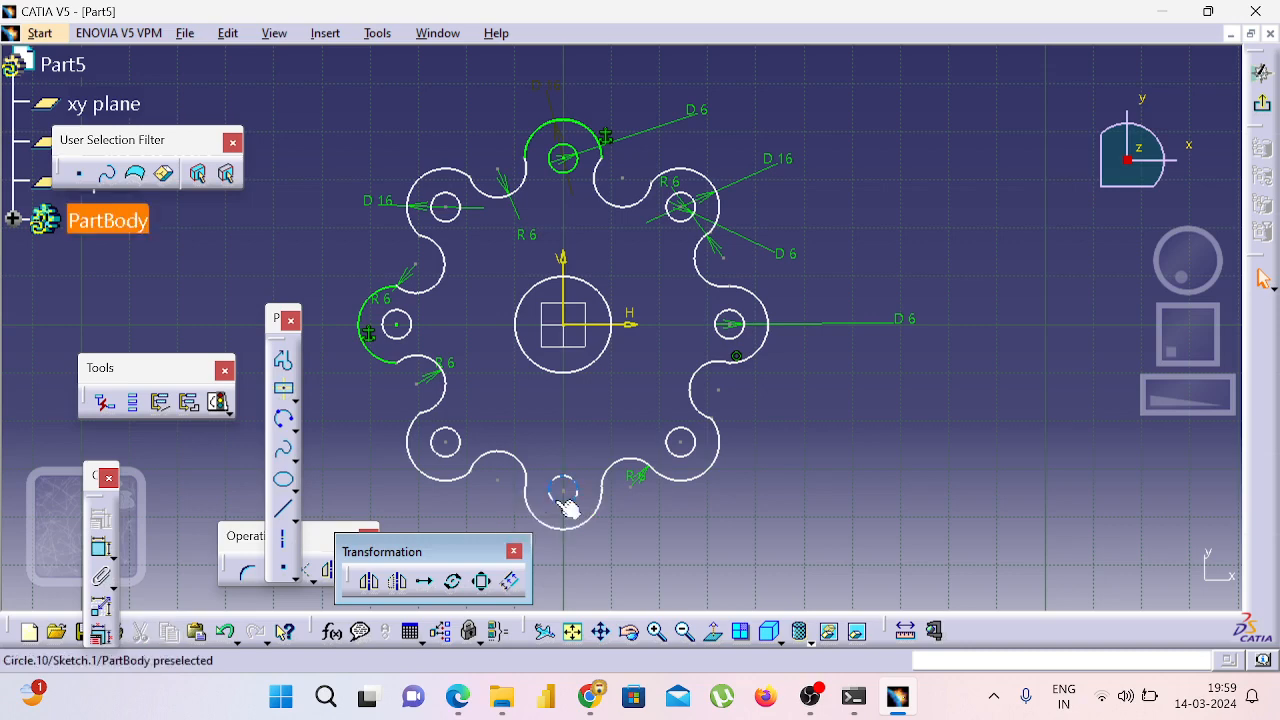
Step: Check the Fix and Radius / Diameter constraint settings for all of the plate's outline arcs together
{"action": "left_click", "coordinate": [537, 128]}
{"action": "left_click", "coordinate": [516, 182], "text": "ctrl"}
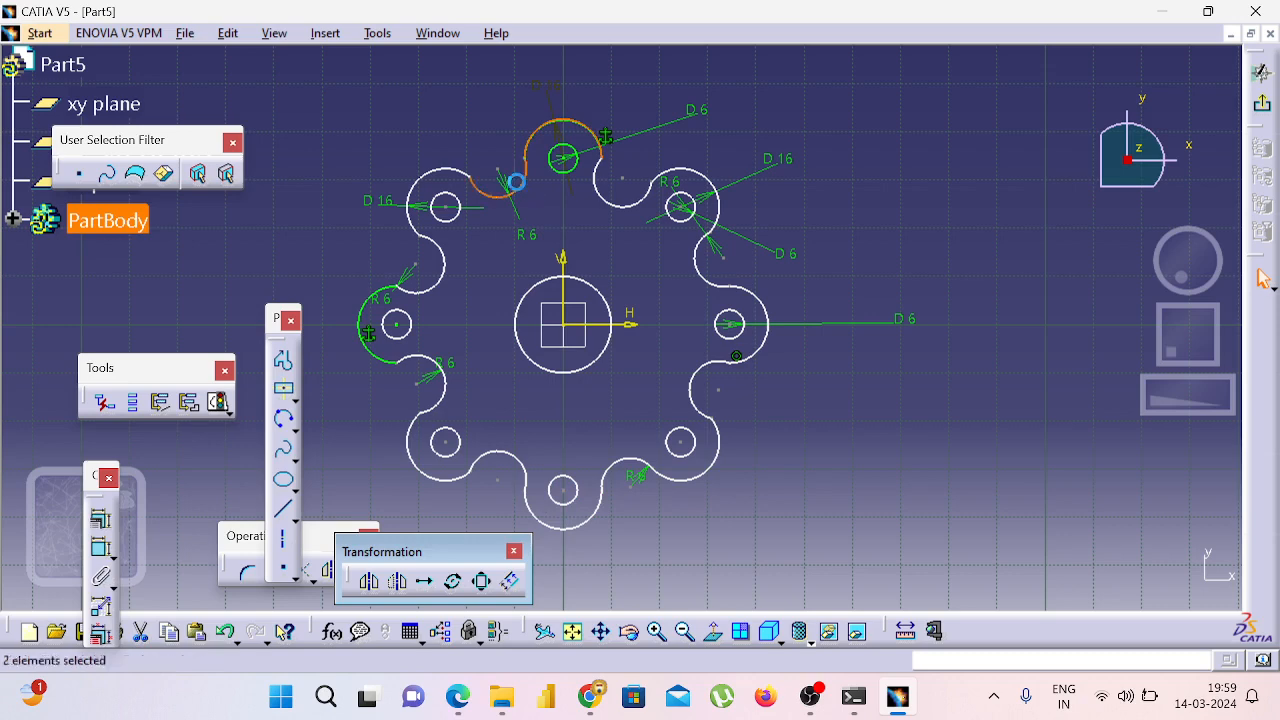
{"action": "left_click", "coordinate": [438, 272], "text": "ctrl"}
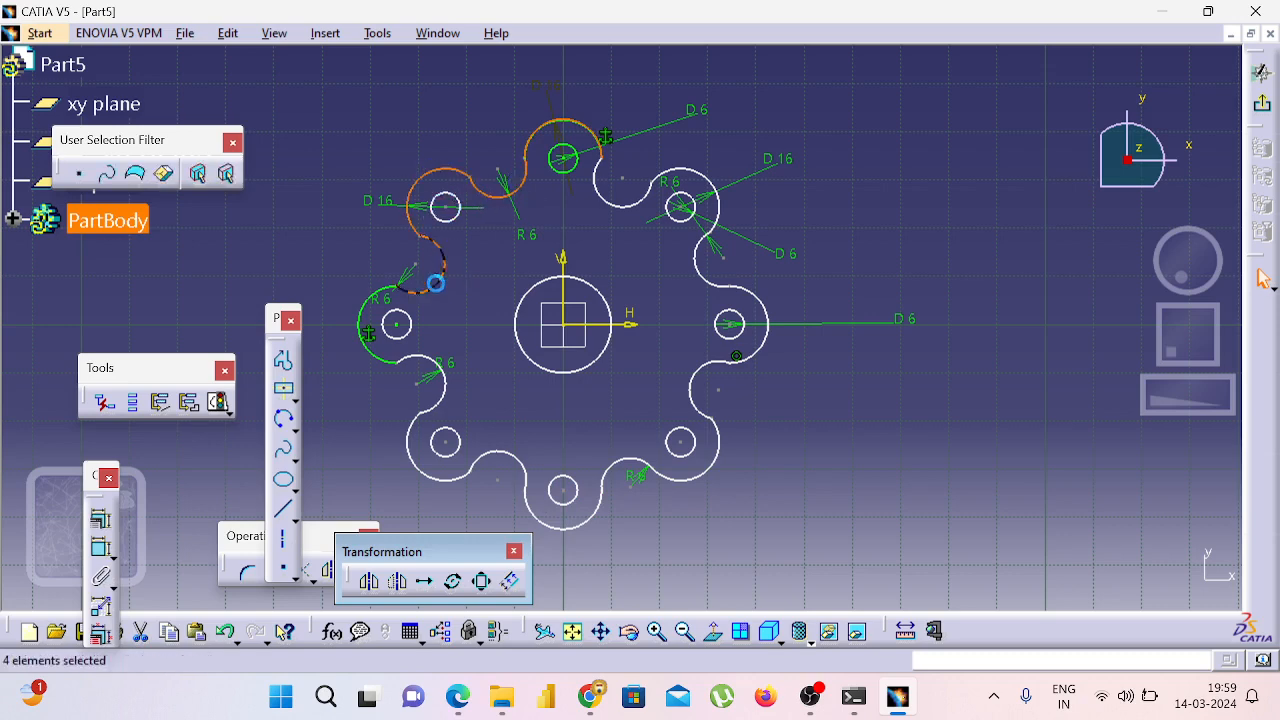
{"action": "left_click", "coordinate": [367, 295], "text": "ctrl"}
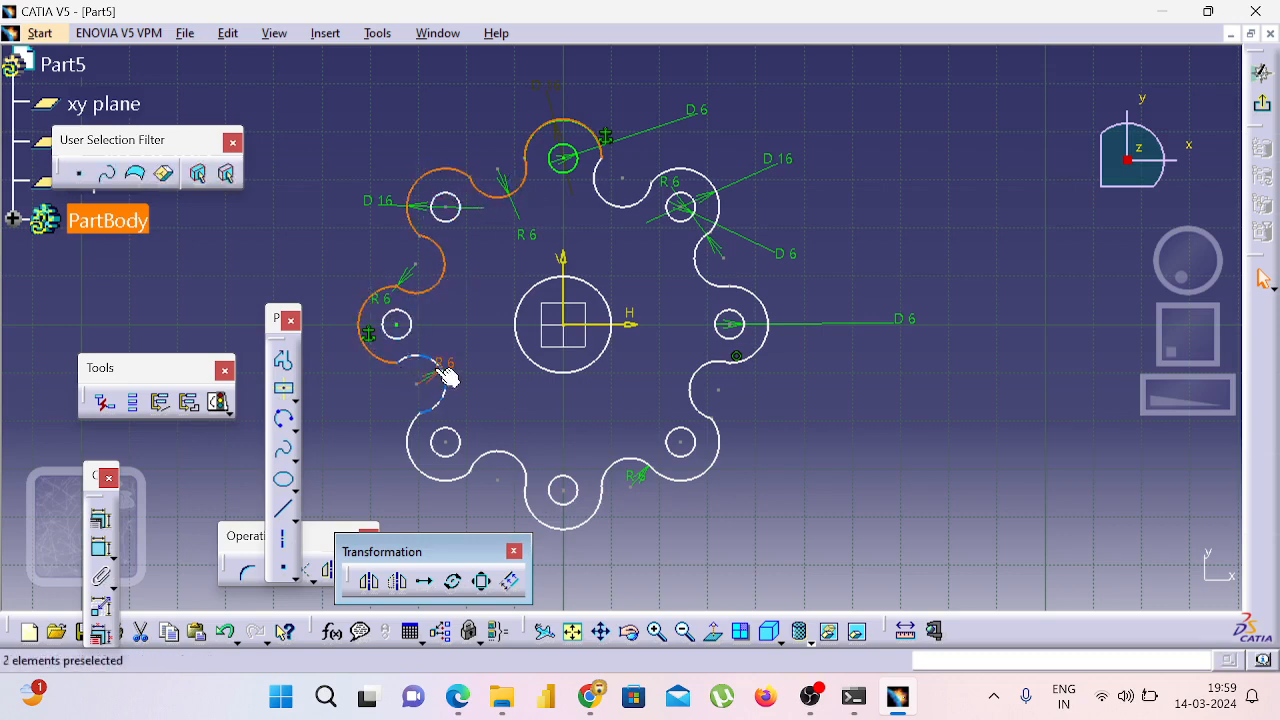
{"action": "left_click", "coordinate": [441, 372], "text": "ctrl"}
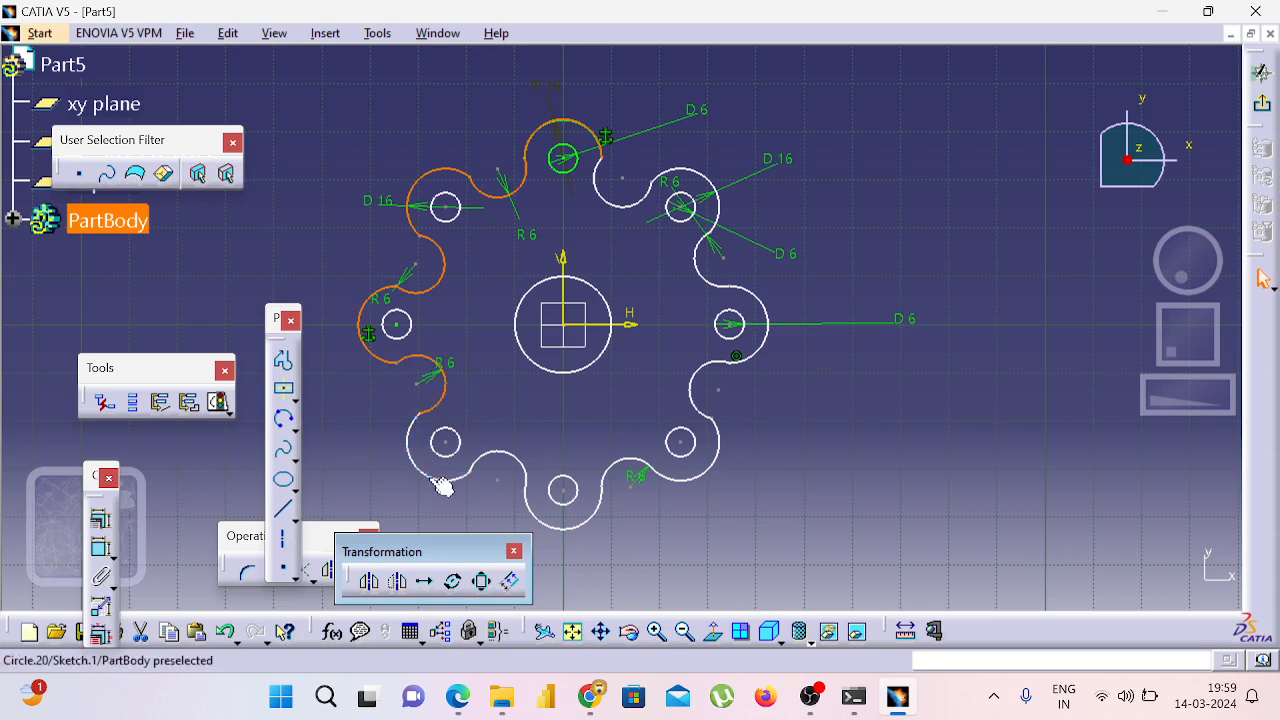
{"action": "left_click", "coordinate": [440, 477], "text": "ctrl"}
{"action": "left_click", "coordinate": [524, 463], "text": "ctrl"}
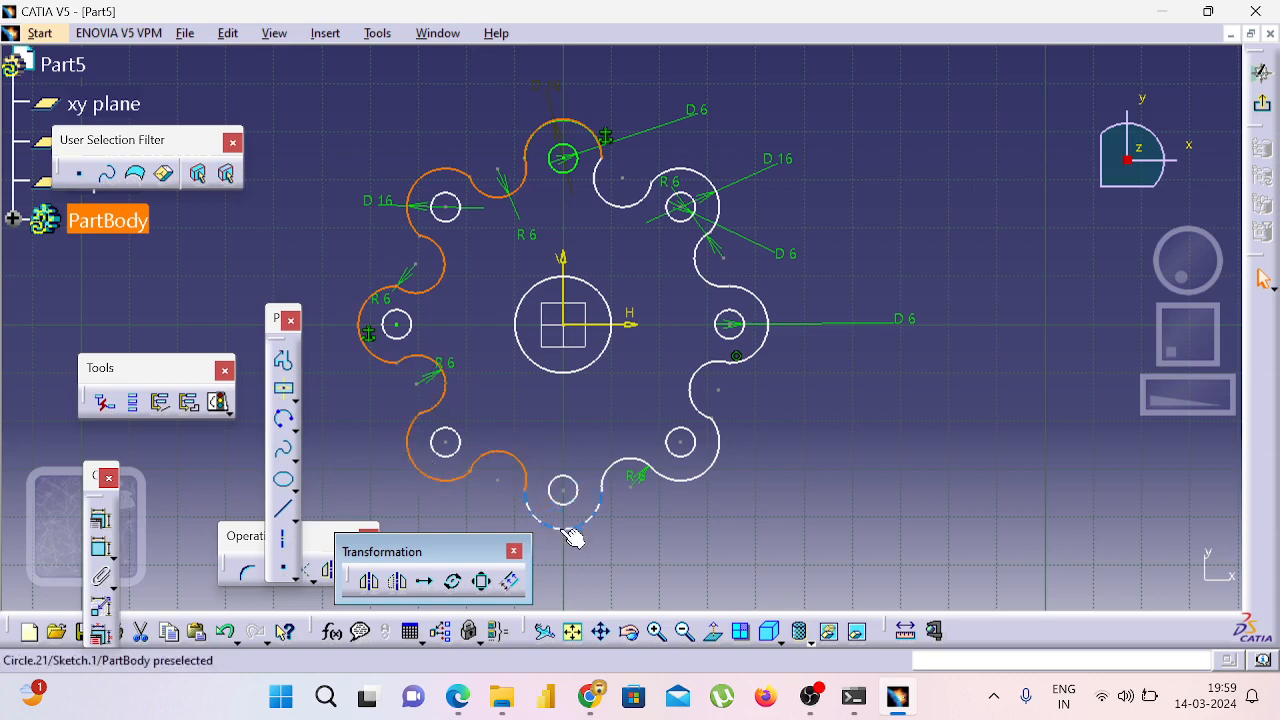
{"action": "left_click", "coordinate": [571, 530], "text": "ctrl"}
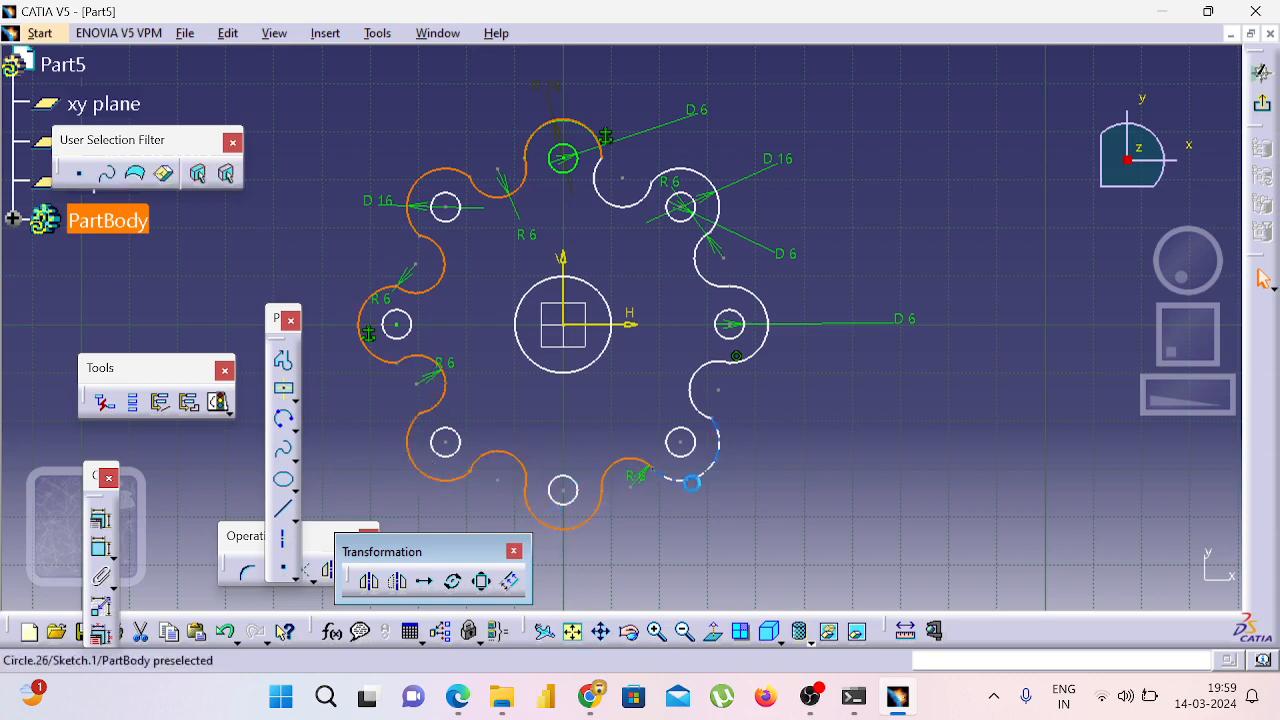
{"action": "left_click", "coordinate": [691, 482], "text": "ctrl"}
{"action": "left_click", "coordinate": [714, 423], "text": "ctrl"}
{"action": "left_click", "coordinate": [711, 374], "text": "ctrl"}
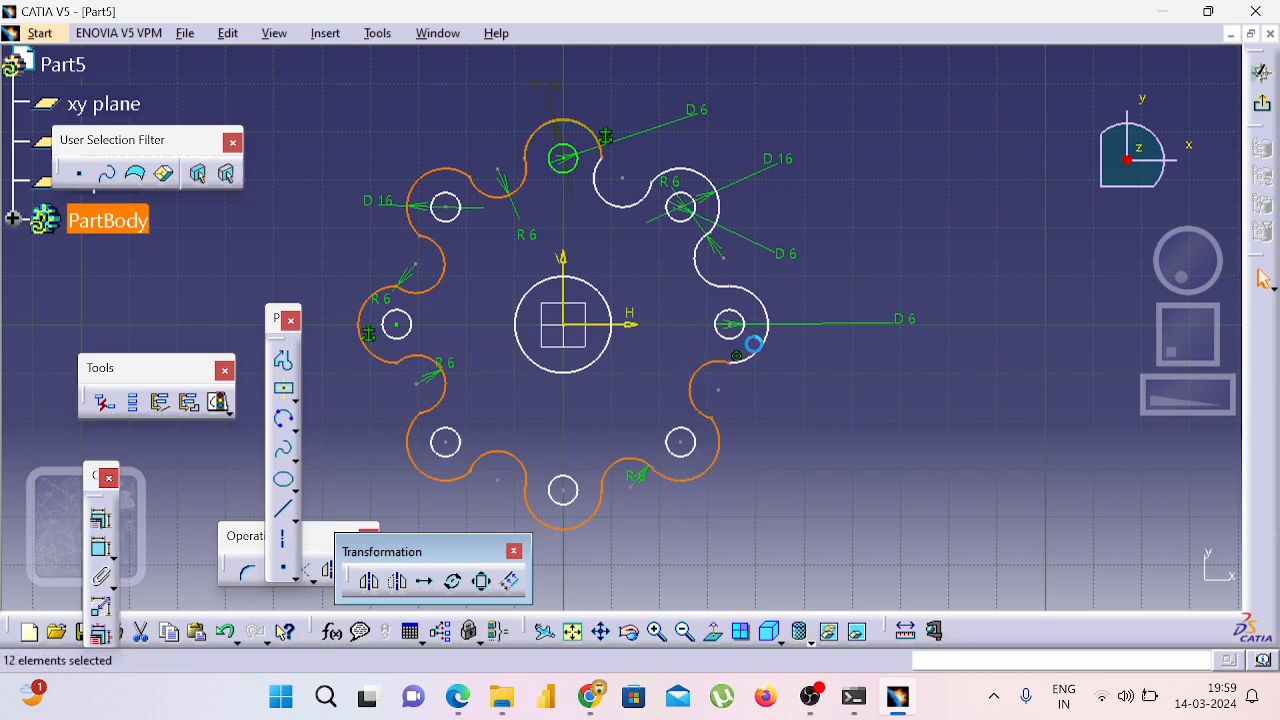
{"action": "left_click", "coordinate": [766, 320], "text": "ctrl"}
{"action": "left_click", "coordinate": [701, 254], "text": "ctrl"}
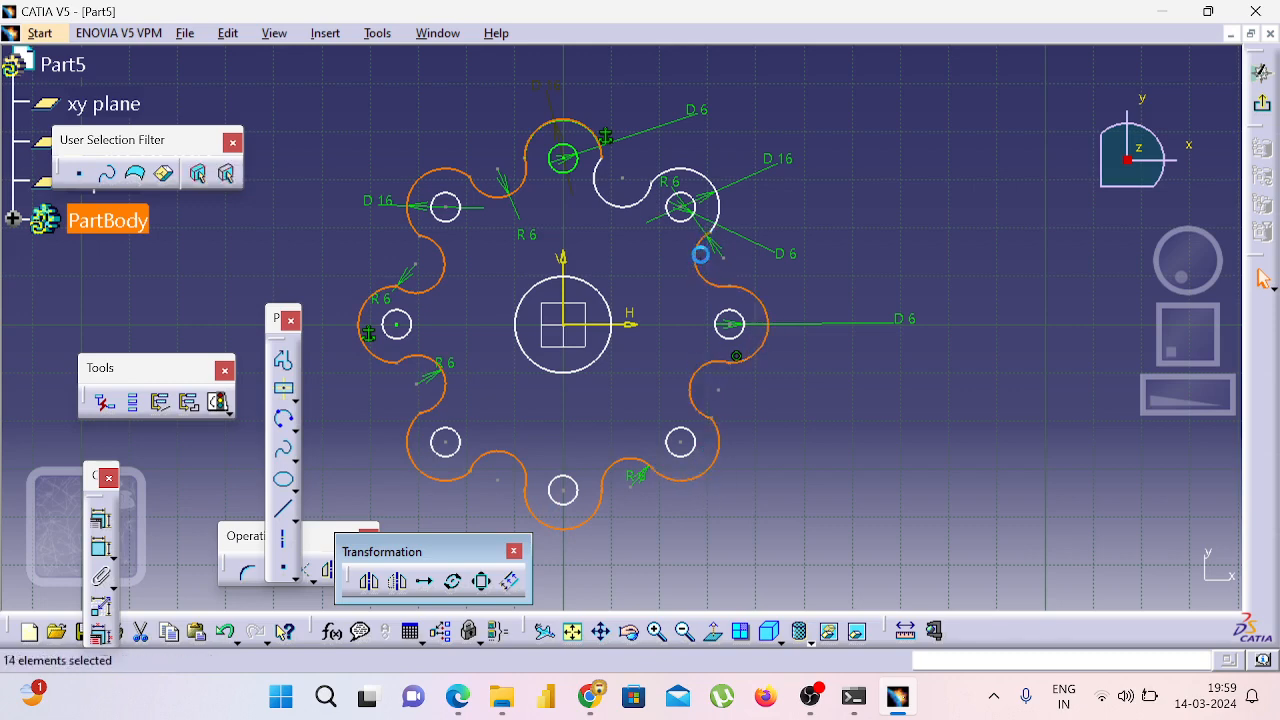
{"action": "left_click", "coordinate": [716, 206], "text": "ctrl"}
{"action": "left_click", "coordinate": [626, 204], "text": "ctrl"}
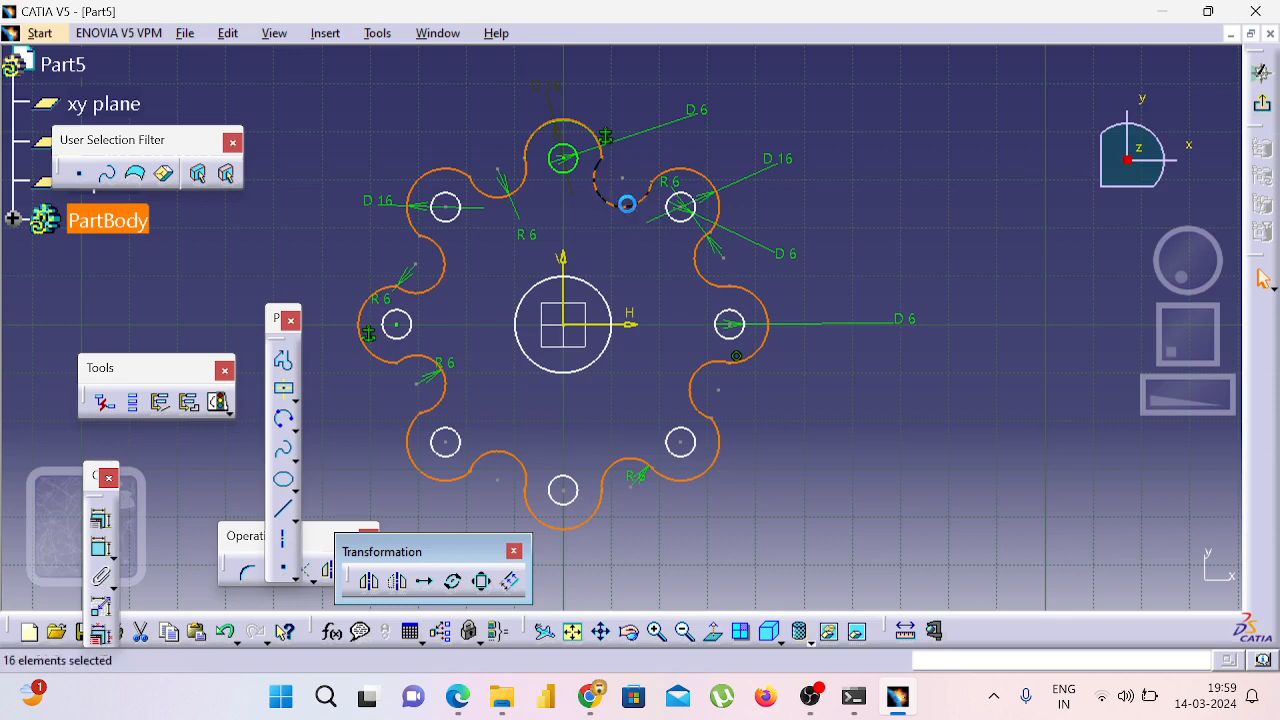
{"action": "left_click", "coordinate": [100, 518]}
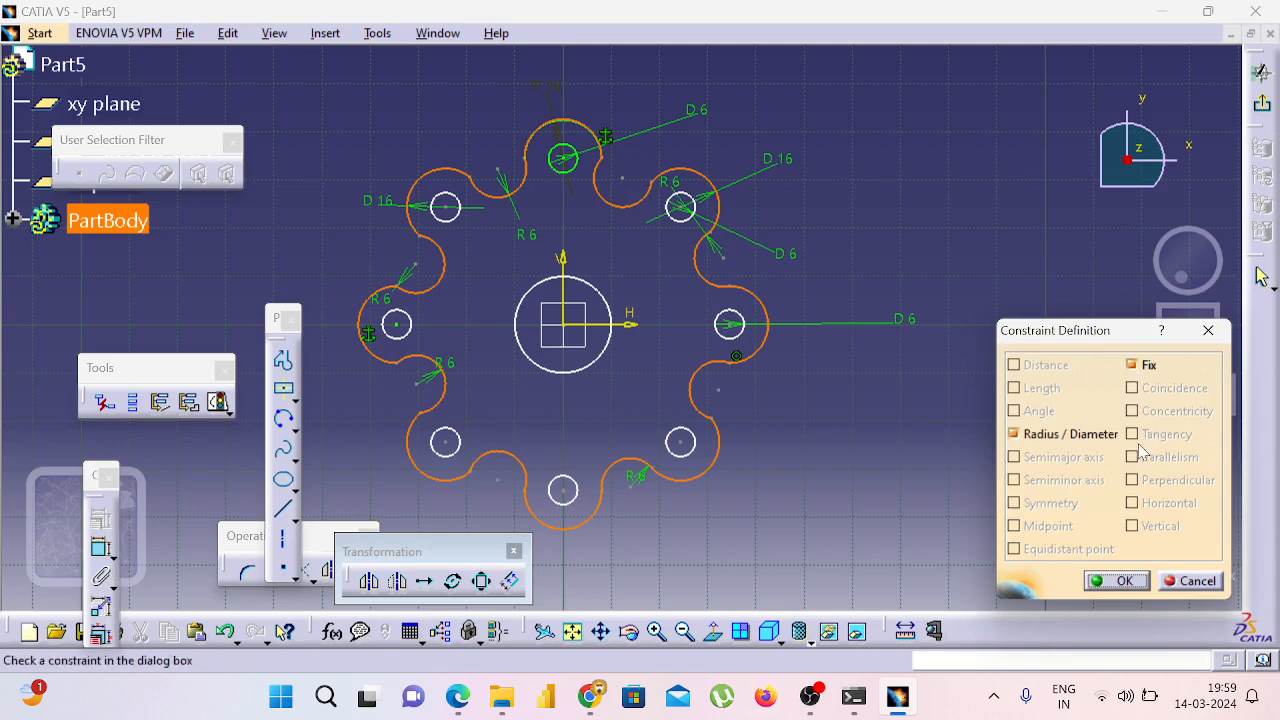
{"action": "left_click", "coordinate": [1124, 582]}
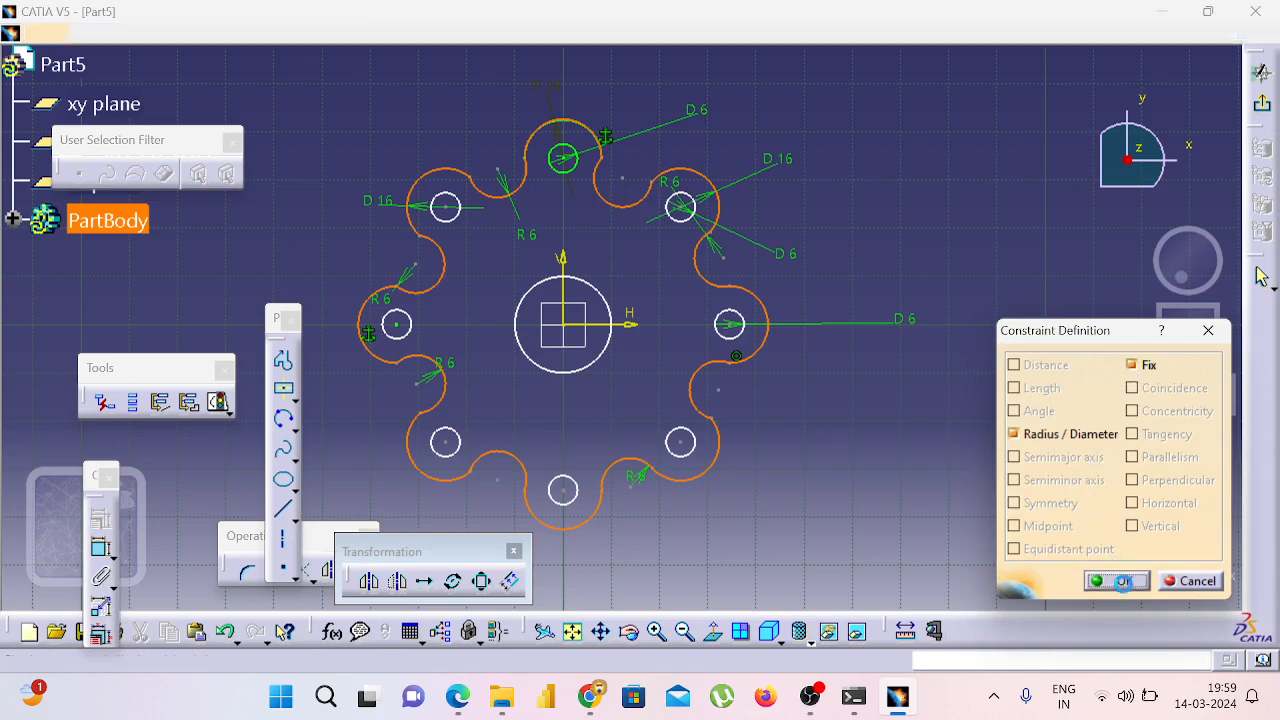
{"action": "left_click", "coordinate": [736, 364]}
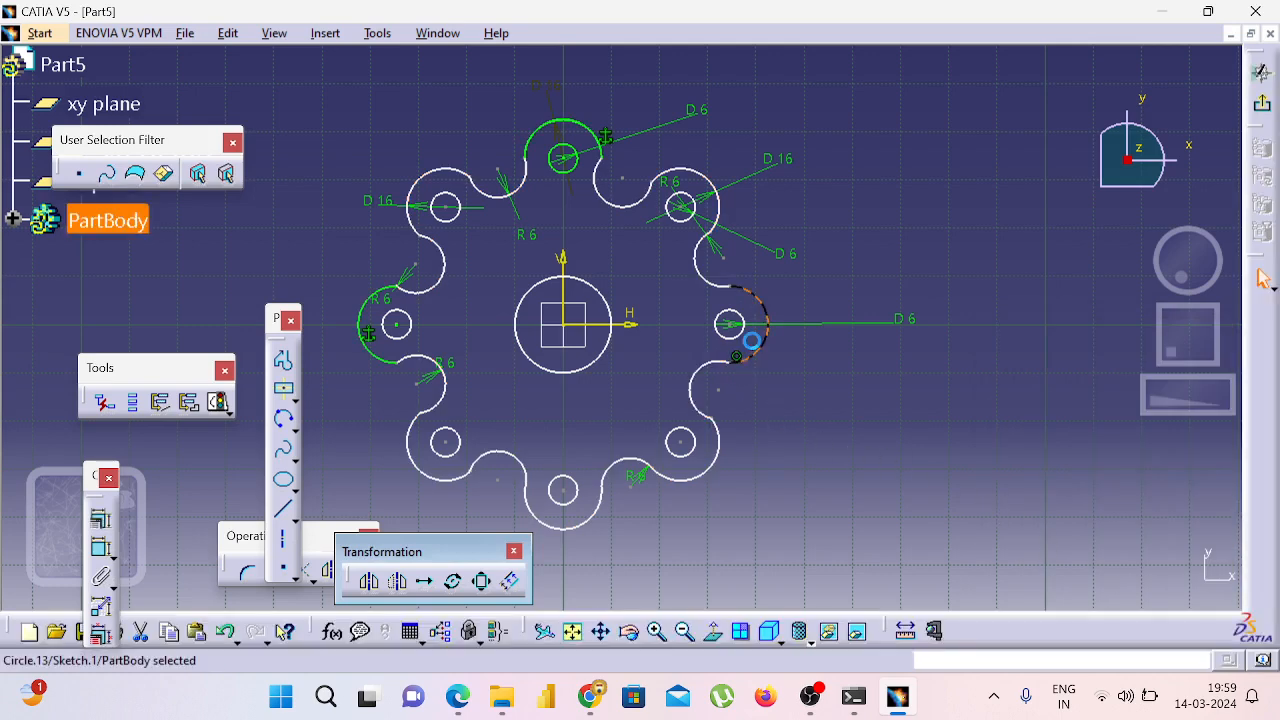
{"action": "left_click", "coordinate": [884, 301]}
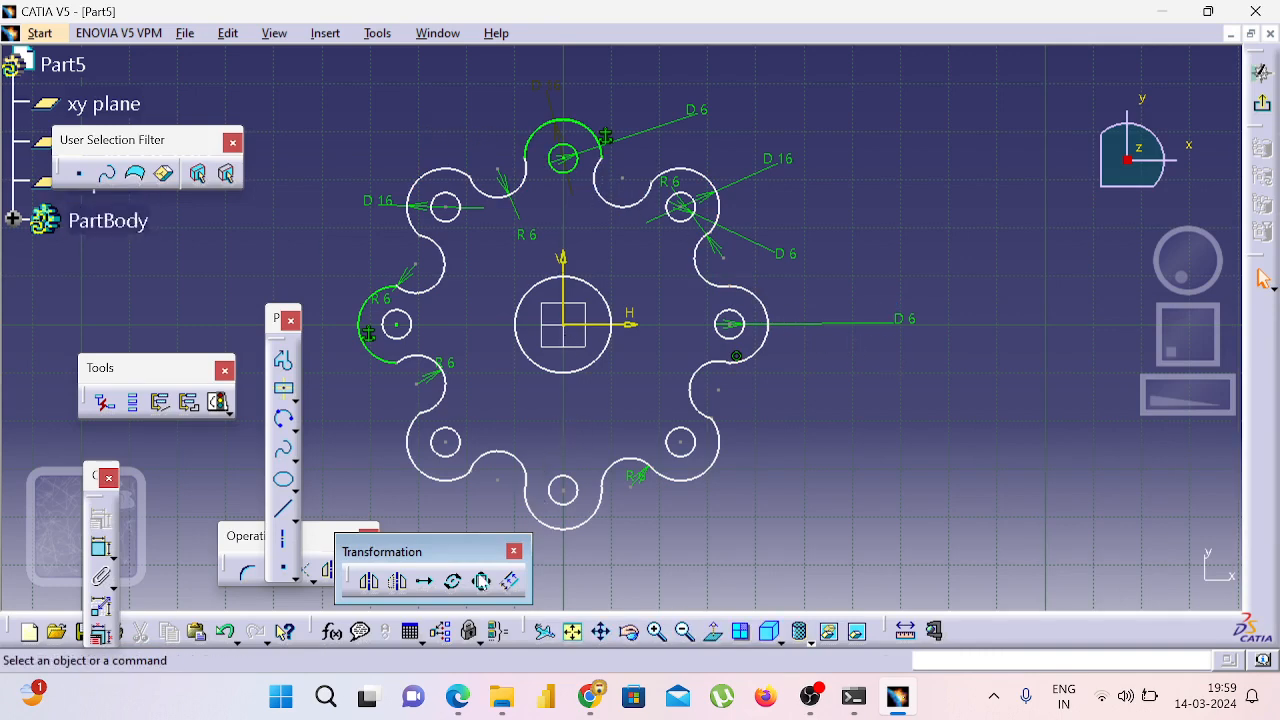
Step: Switch to the reference PDF in the browser and find the drilled bracket drawing on page 134
{"action": "left_click", "coordinate": [452, 708]}
{"action": "scroll", "coordinate": [315, 472], "scroll_direction": "down", "scroll_amount": 10}
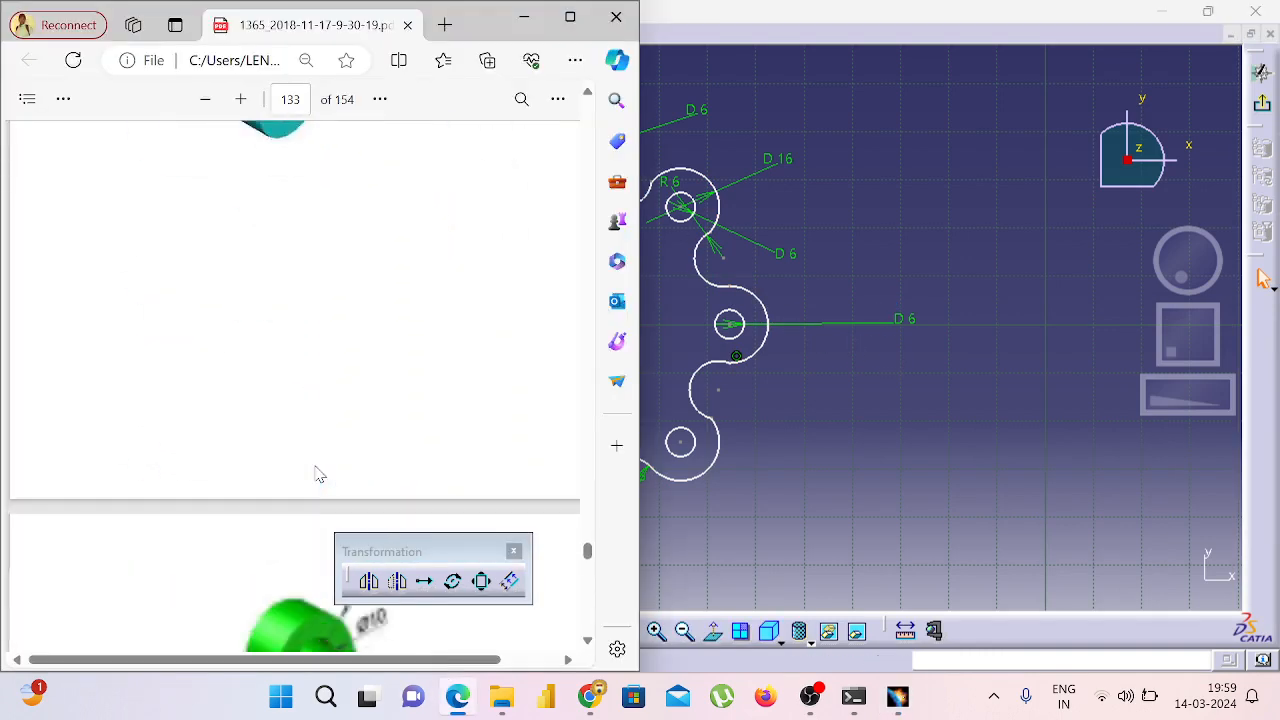
{"action": "scroll", "coordinate": [315, 472], "scroll_direction": "down", "scroll_amount": 3}
{"action": "scroll", "coordinate": [315, 472], "scroll_direction": "down", "scroll_amount": 1}
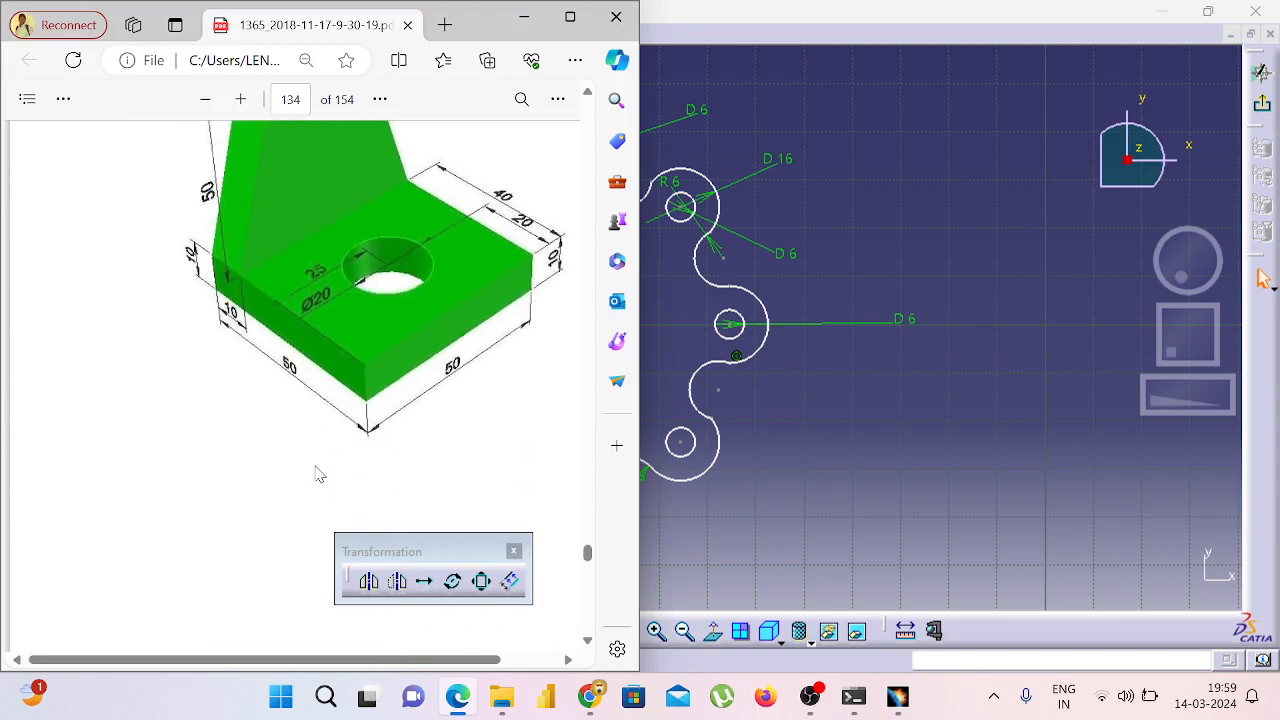
{"action": "scroll", "coordinate": [315, 472], "scroll_direction": "up", "scroll_amount": 1}
{"action": "scroll", "coordinate": [315, 472], "scroll_direction": "down", "scroll_amount": 1}
{"action": "scroll", "coordinate": [315, 472], "scroll_direction": "up", "scroll_amount": 1}
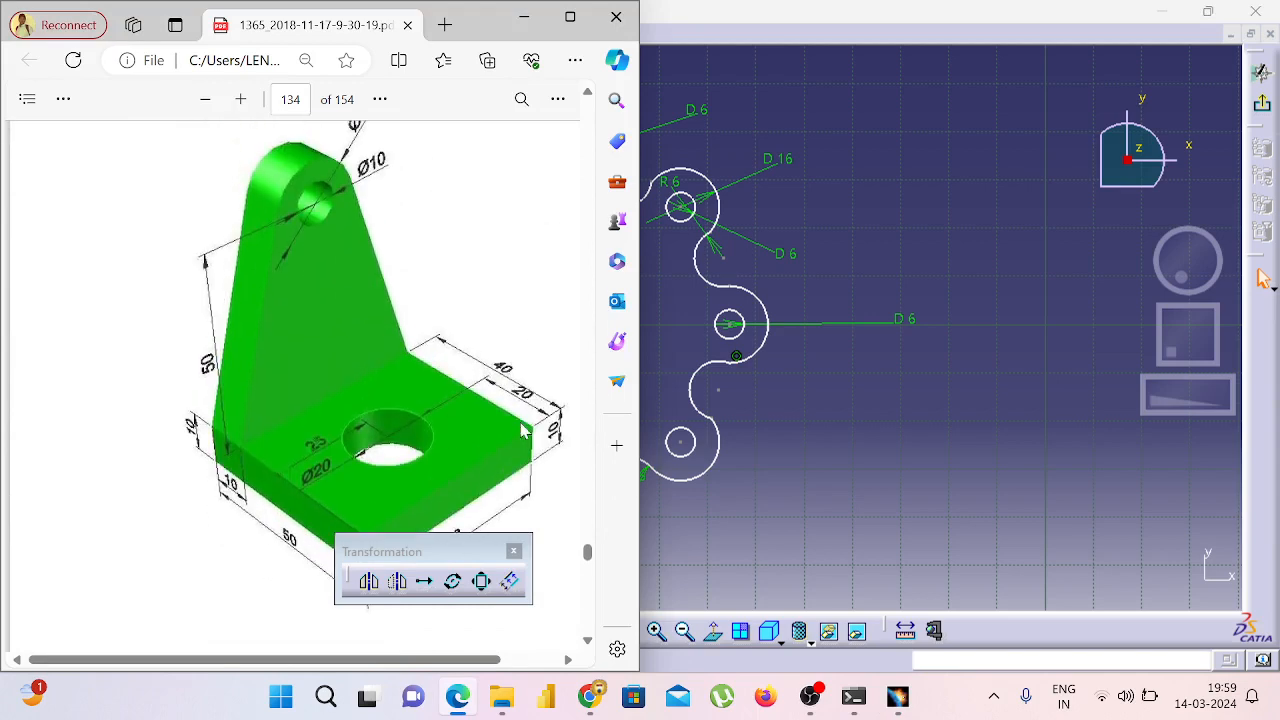
Step: Return to CATIA and create a new Part document for the bracket
{"action": "left_click", "coordinate": [940, 387]}
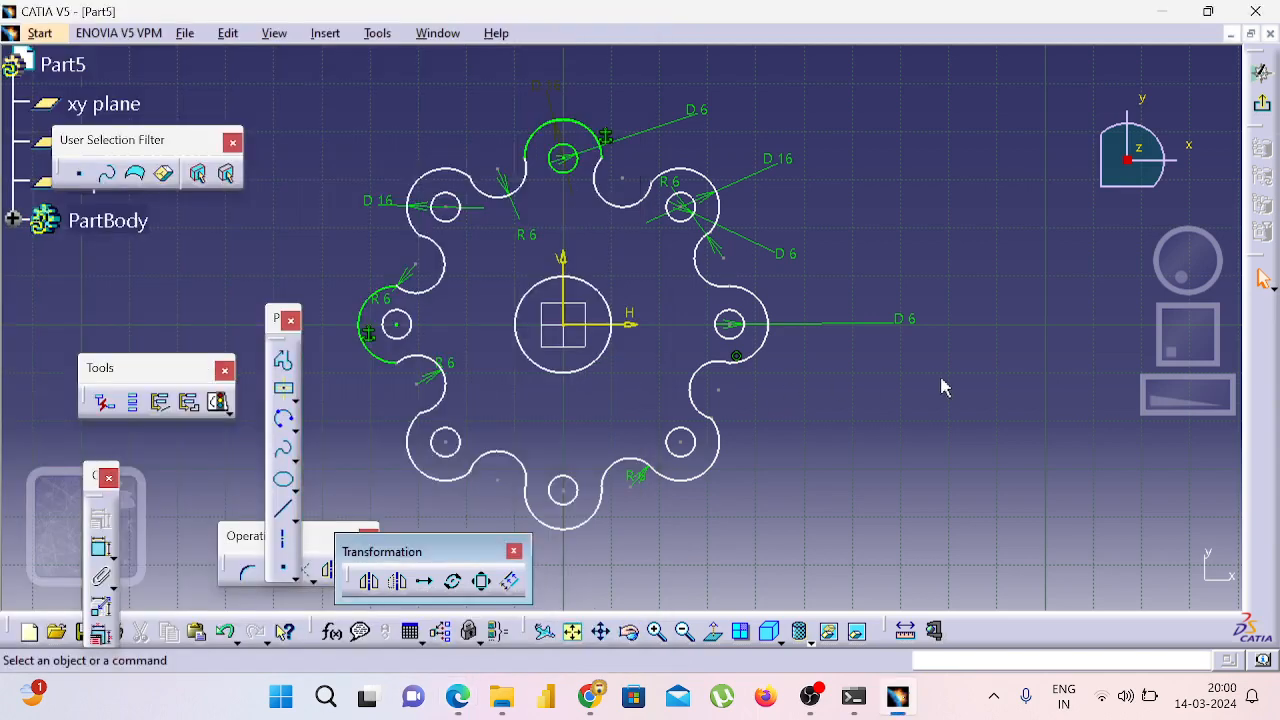
{"action": "left_click", "coordinate": [185, 33]}
{"action": "left_click", "coordinate": [204, 54]}
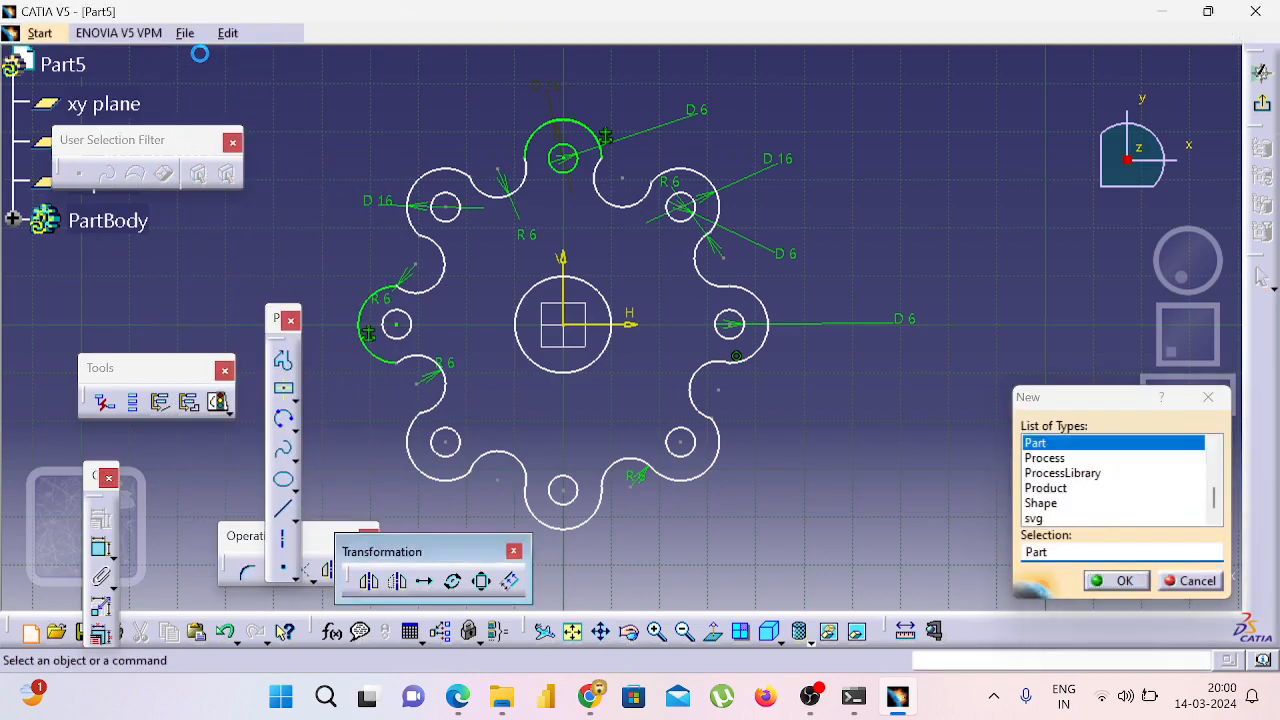
{"action": "key", "text": "Return"}
{"action": "key", "text": "Return"}
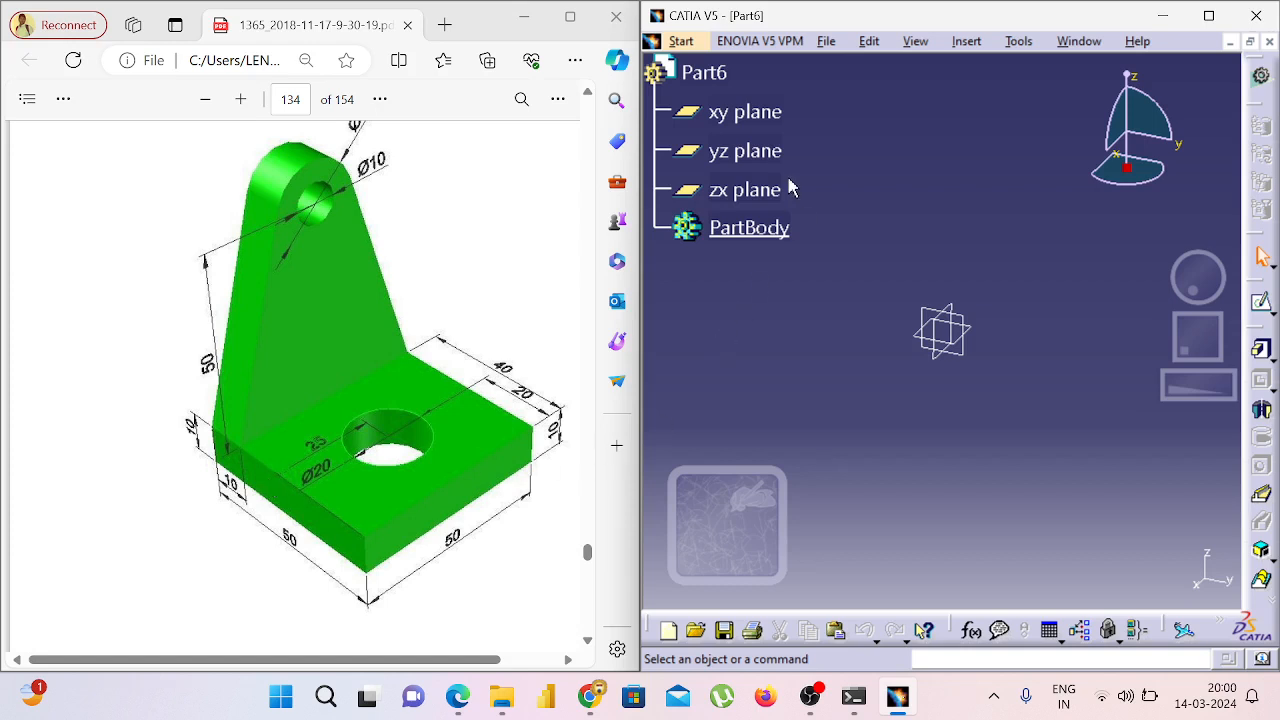
Step: Open a sketch on the xy plane and draw a rectangle about 160 mm wide centered on the origin
{"action": "left_click", "coordinate": [745, 112]}
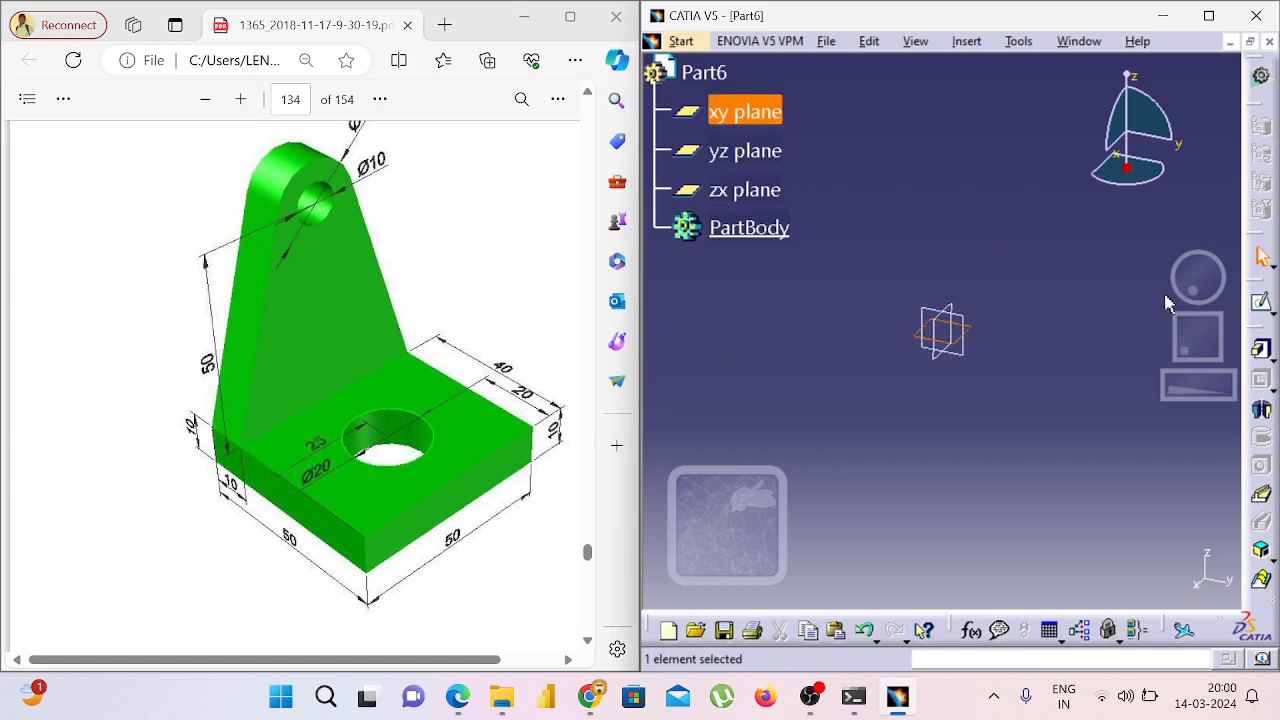
{"action": "left_click", "coordinate": [1261, 306]}
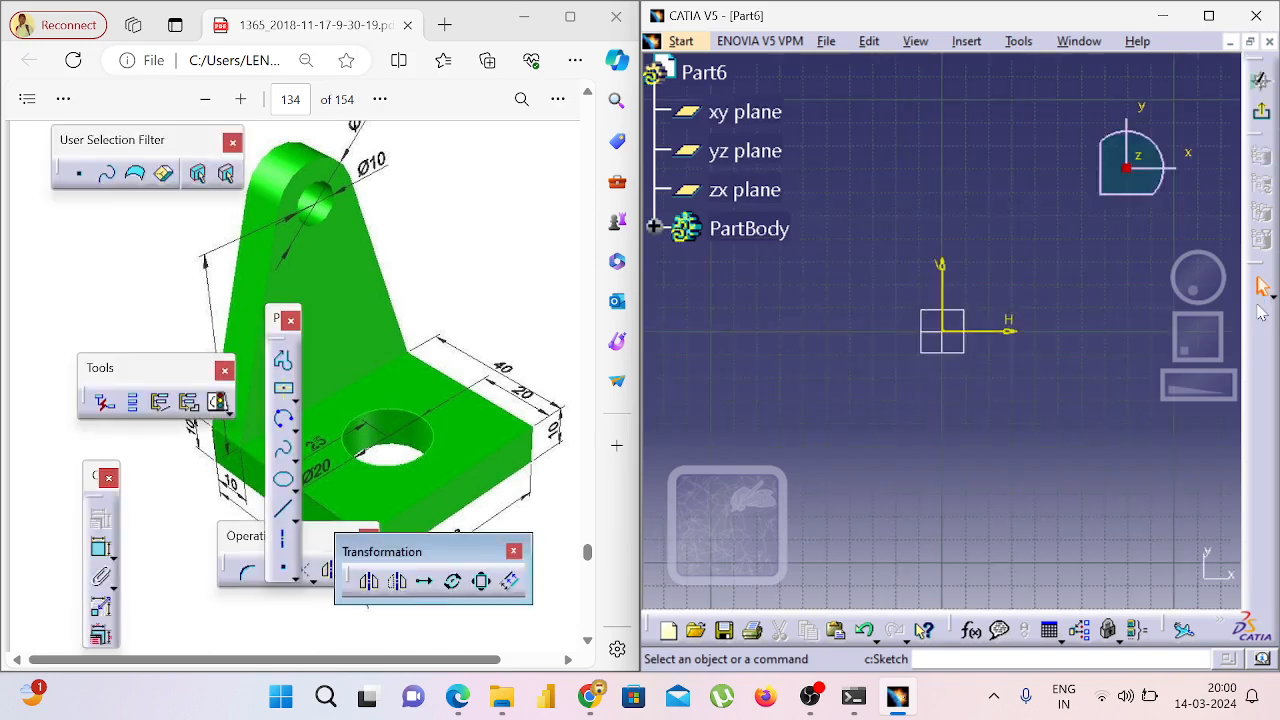
{"action": "left_click", "coordinate": [1208, 16]}
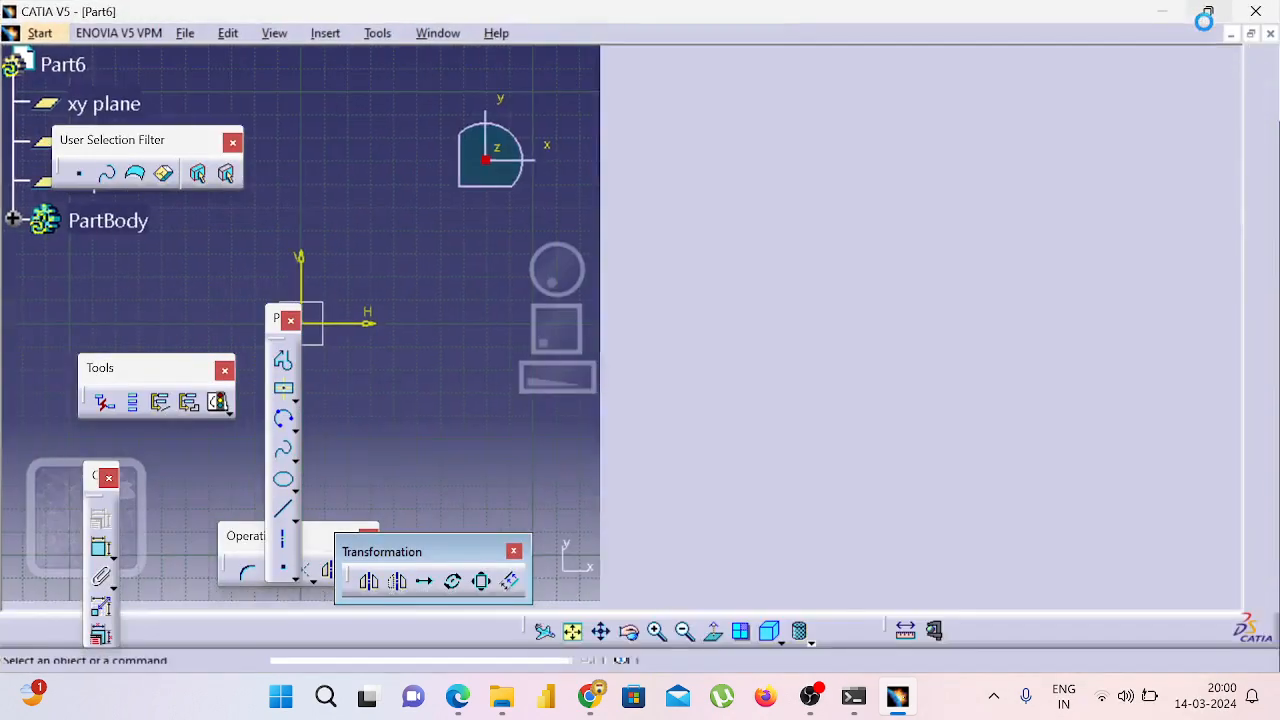
{"action": "left_click", "coordinate": [286, 392]}
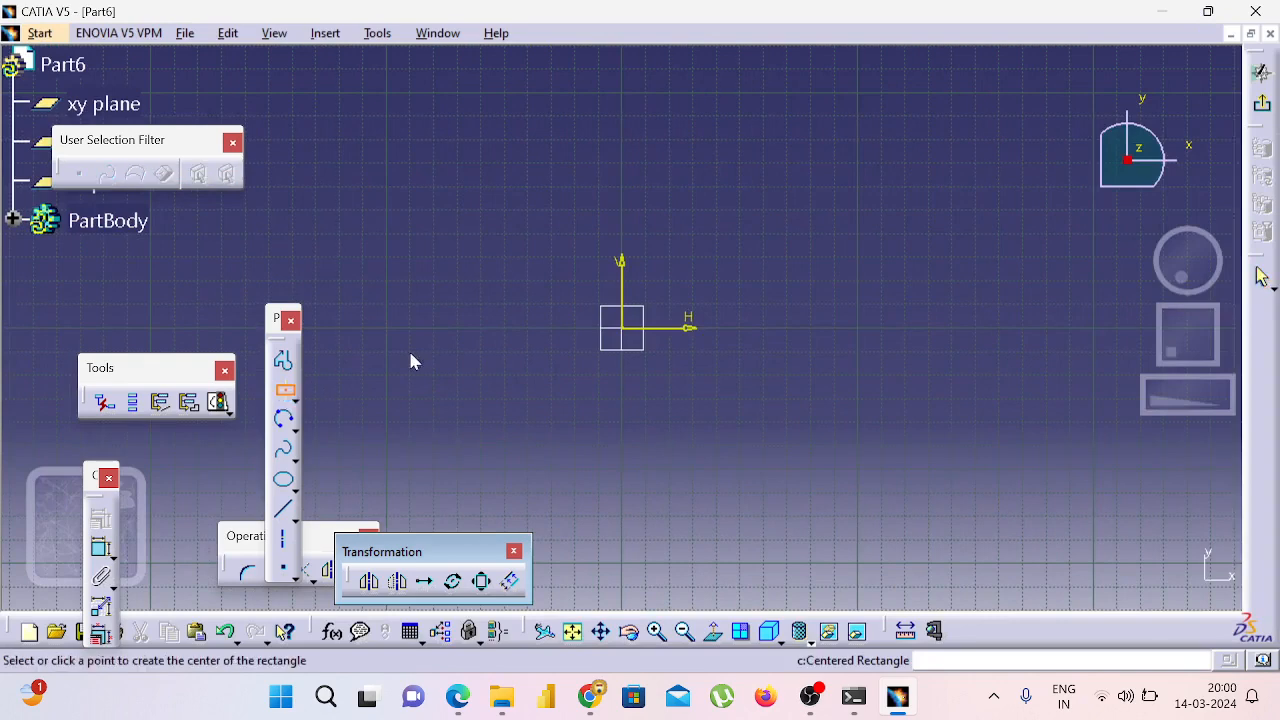
{"action": "left_click", "coordinate": [621, 327]}
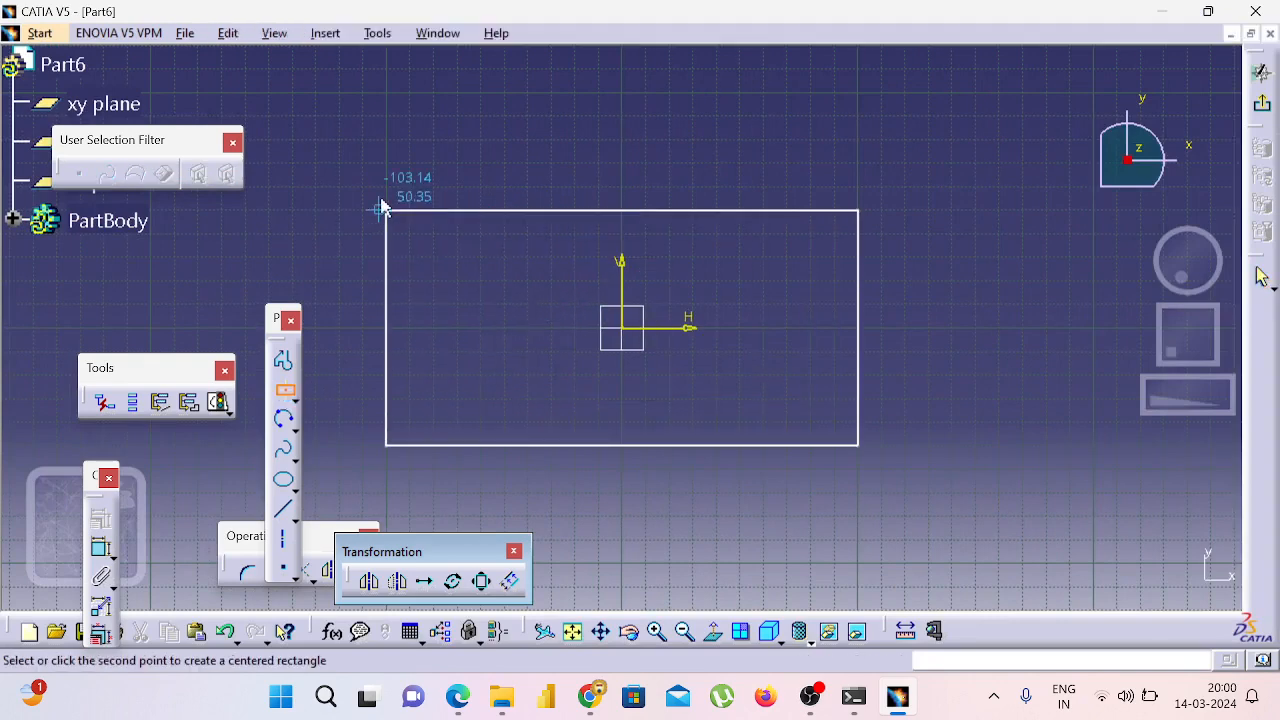
{"action": "left_click", "coordinate": [433, 187]}
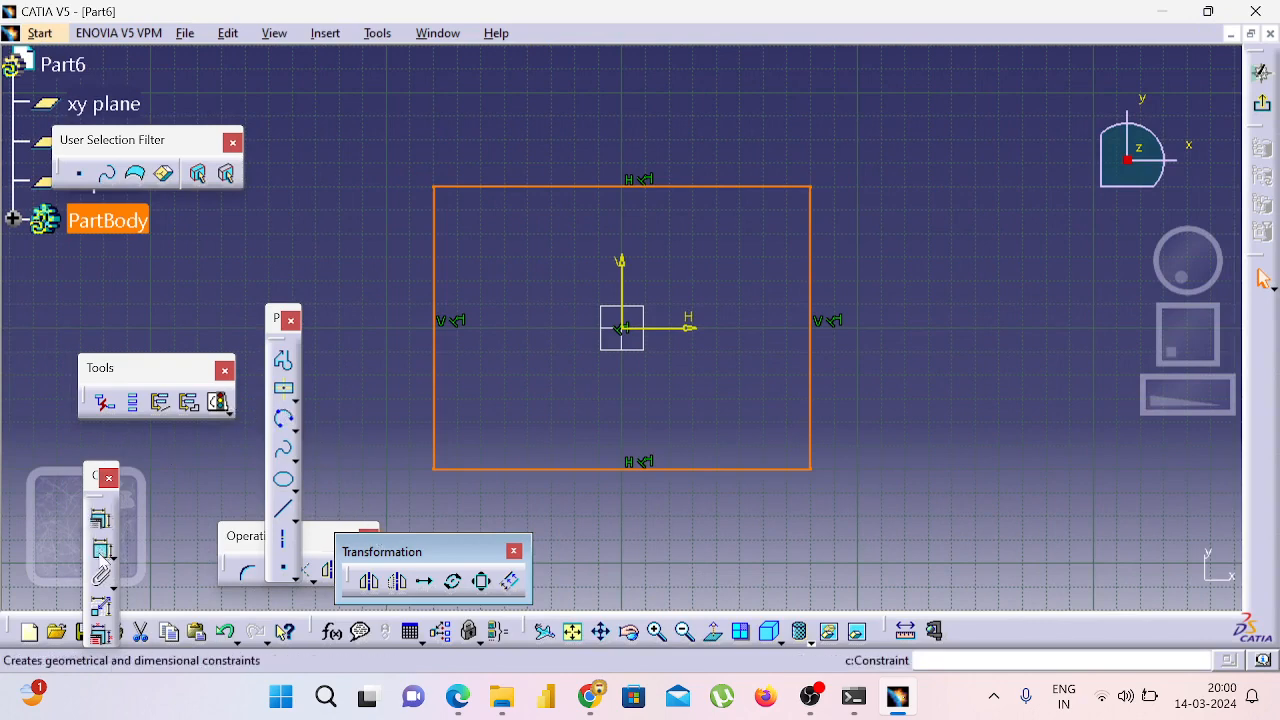
Step: Dimension the rectangle's lower edge and set its width to 50 mm
{"action": "left_click", "coordinate": [103, 553]}
{"action": "left_click", "coordinate": [605, 470]}
{"action": "left_click", "coordinate": [597, 487]}
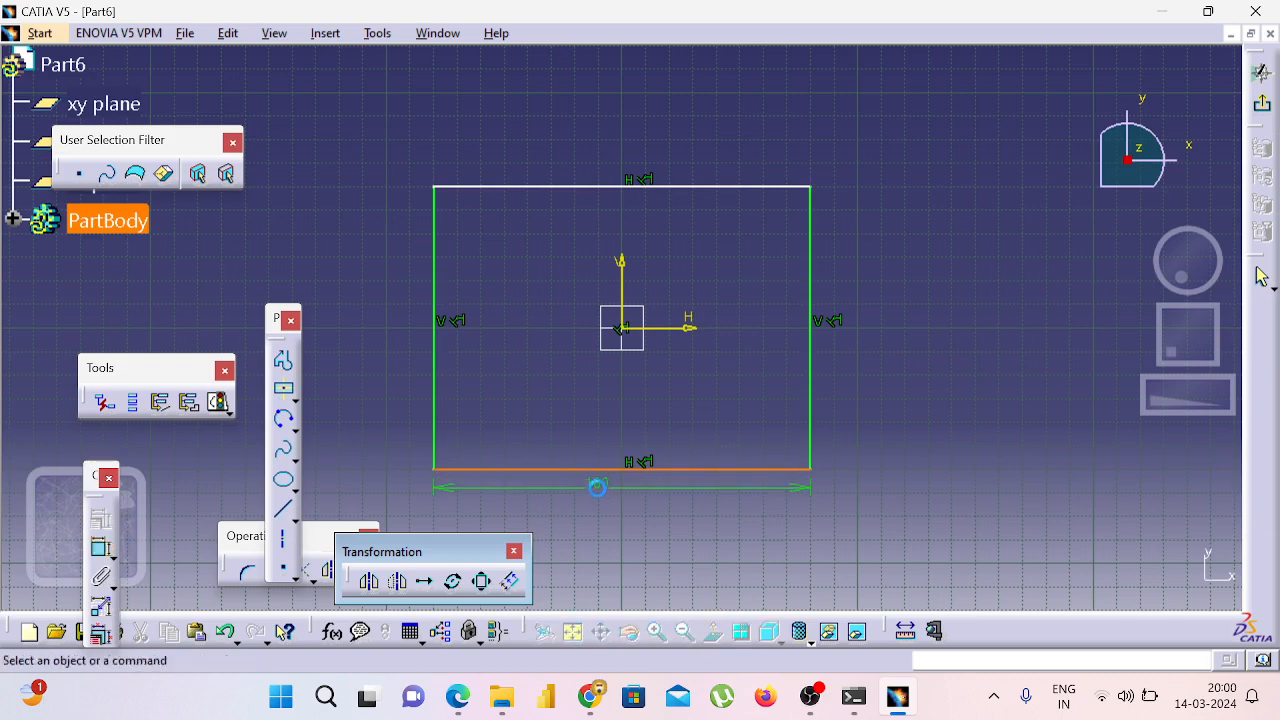
{"action": "double_click", "coordinate": [597, 485]}
{"action": "type", "text": "50"}
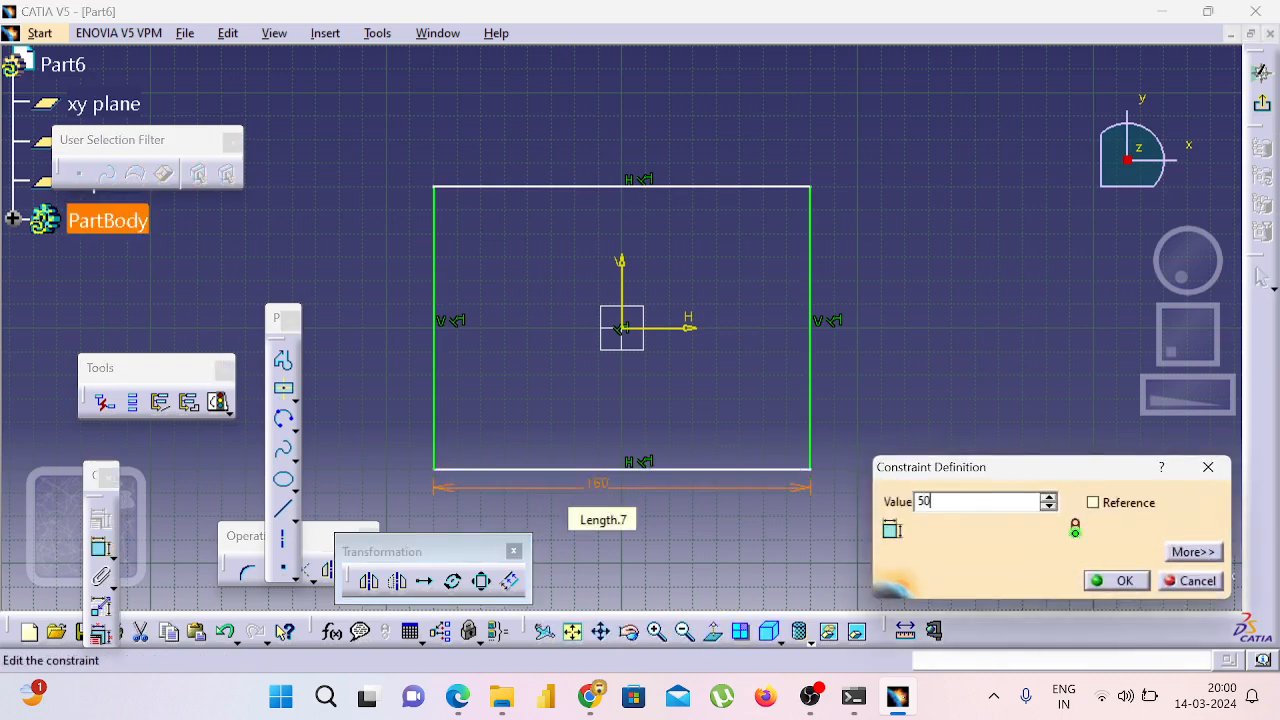
{"action": "key", "text": "Return"}
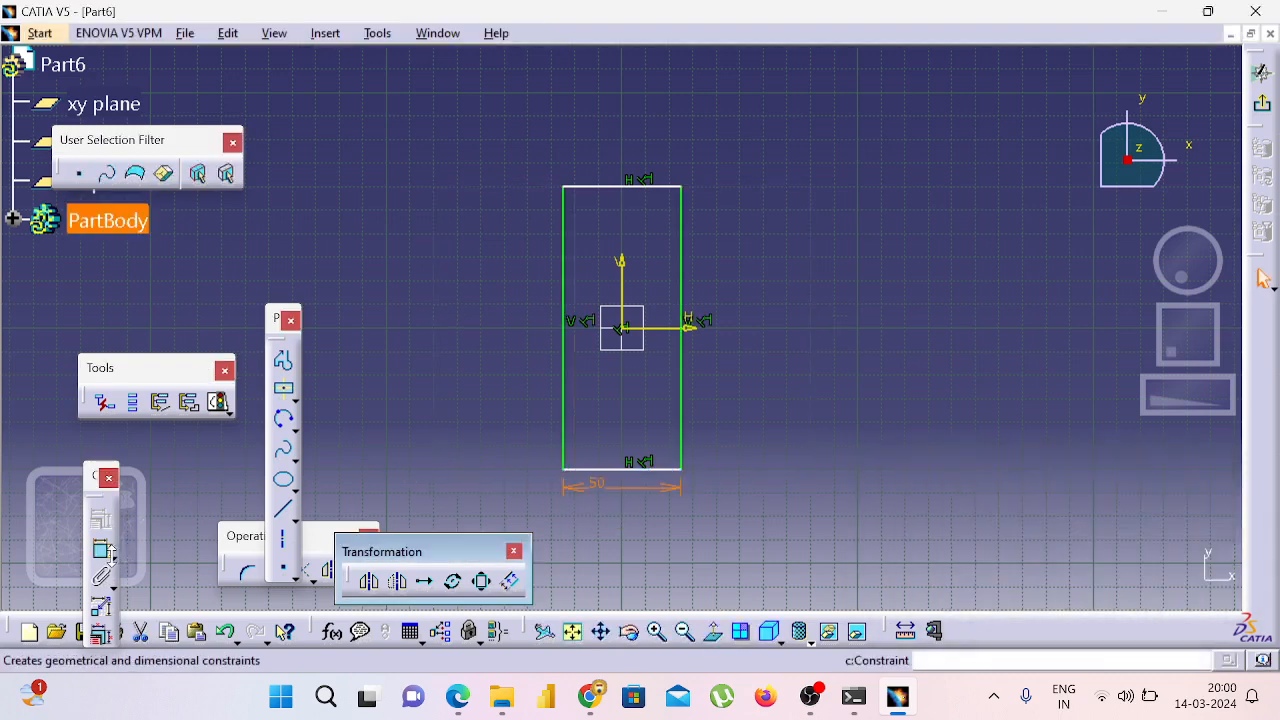
Step: Dimension the rectangle's vertical edge, set its height to 50 mm, and exit the sketch
{"action": "left_click", "coordinate": [101, 549]}
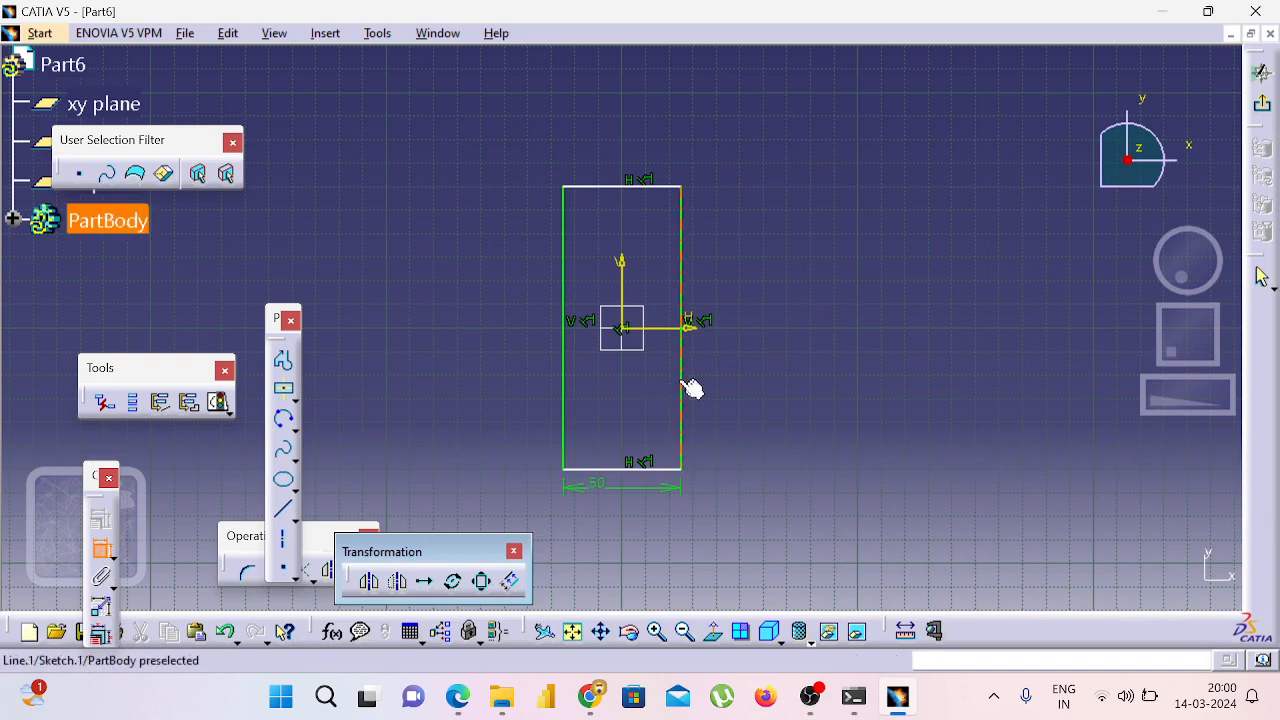
{"action": "left_click", "coordinate": [688, 389]}
{"action": "left_click", "coordinate": [764, 375]}
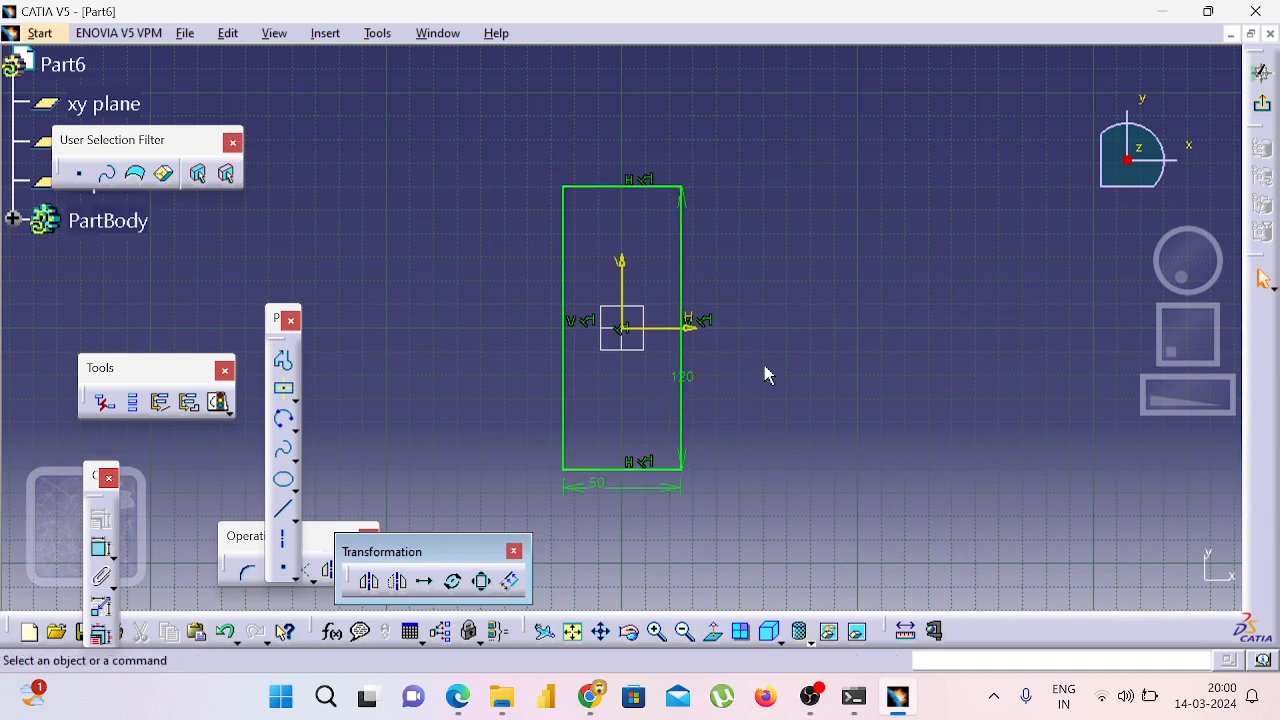
{"action": "double_click", "coordinate": [697, 389]}
{"action": "type", "text": "50"}
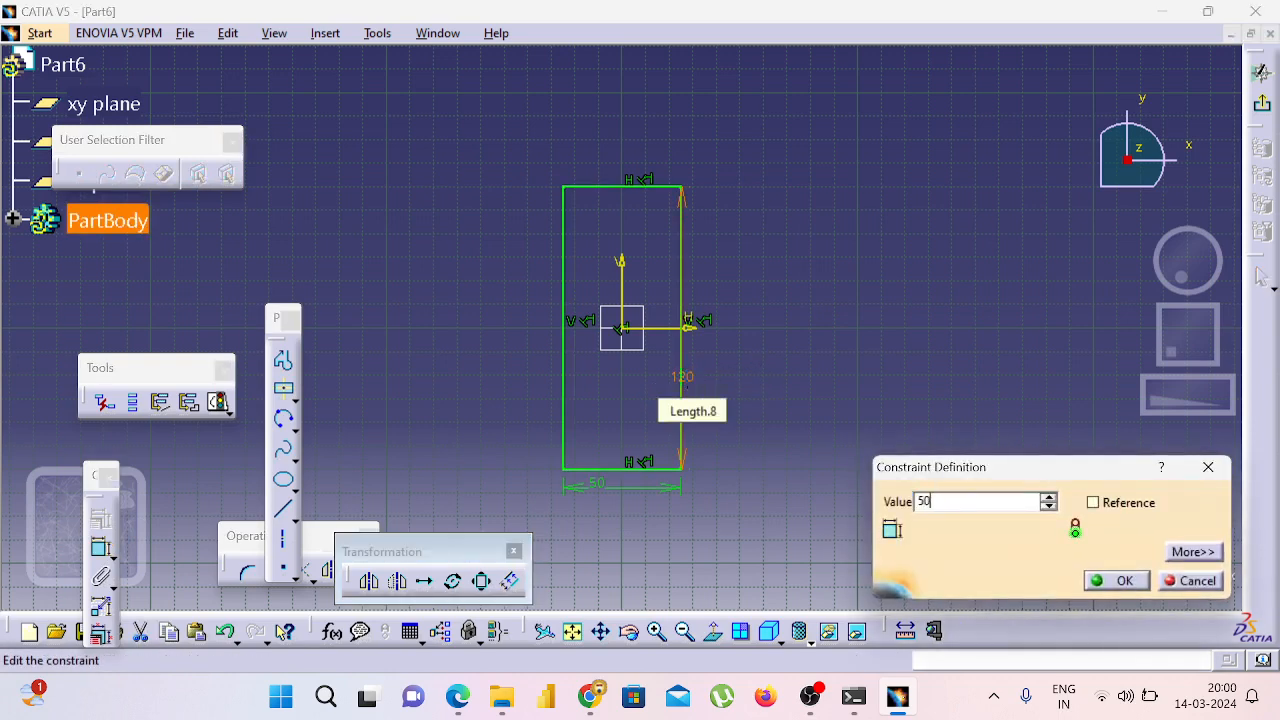
{"action": "key", "text": "Return"}
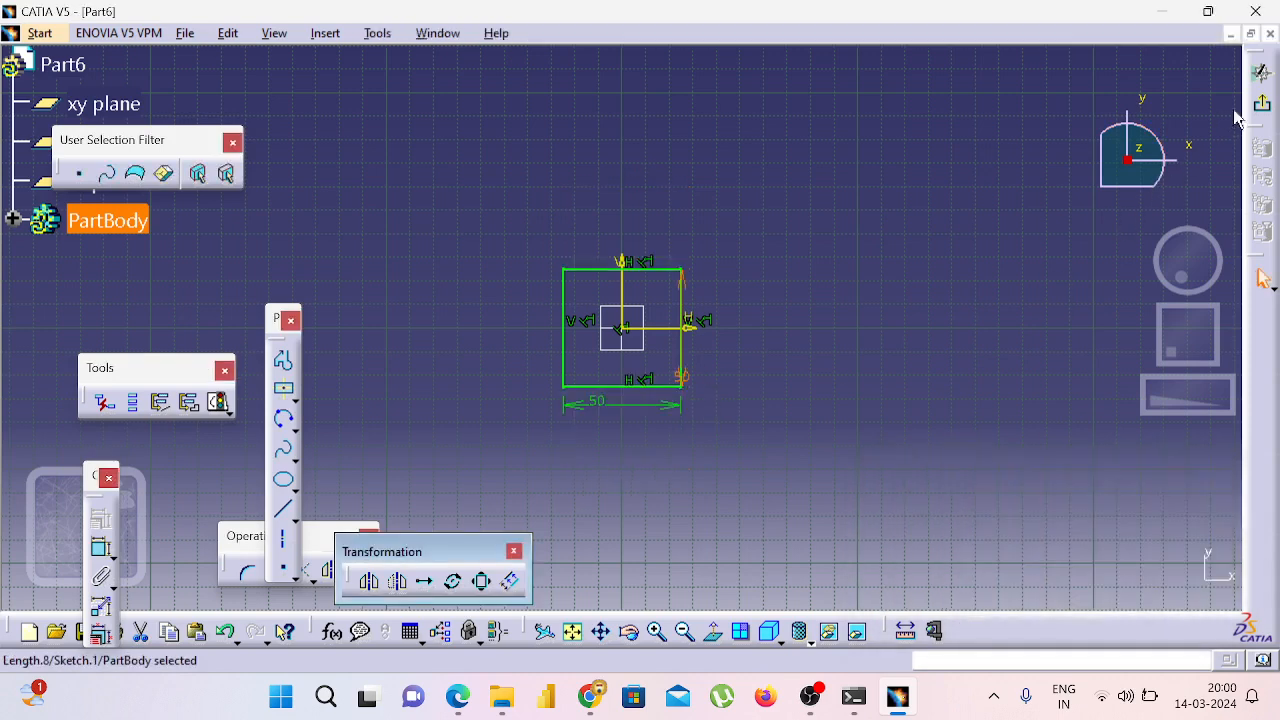
{"action": "left_click", "coordinate": [1261, 103]}
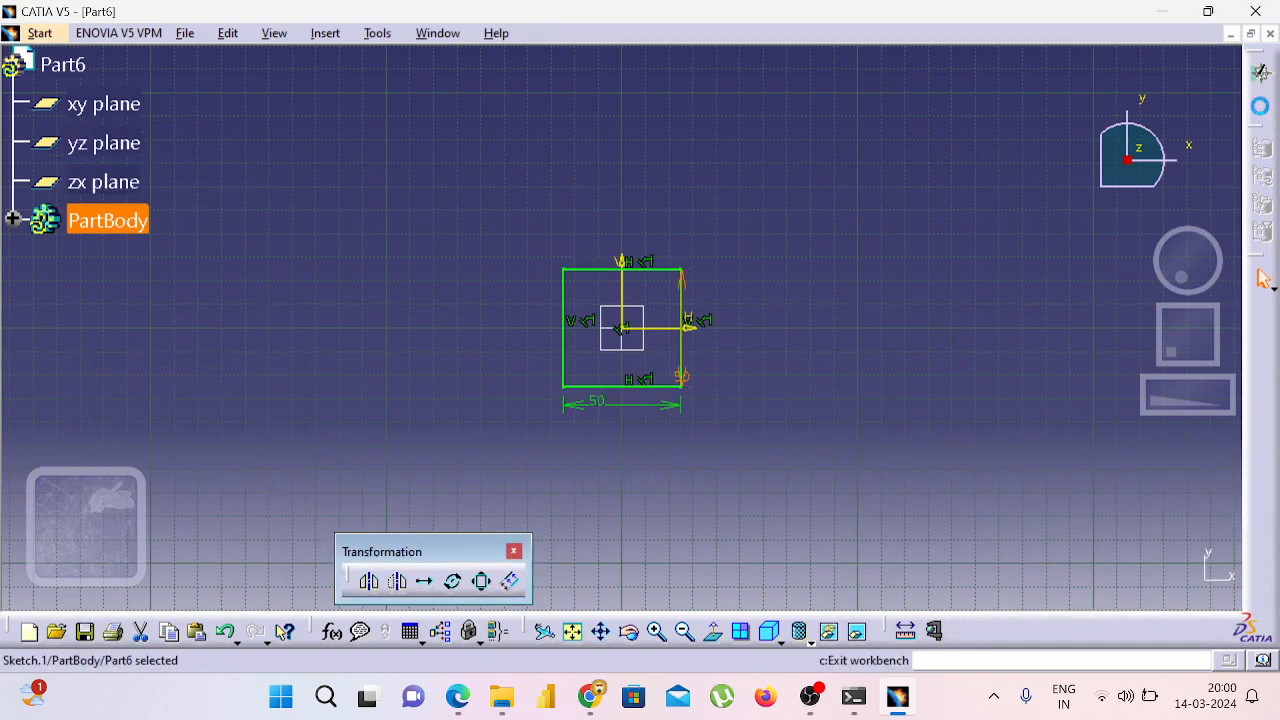
Step: Check the base thickness in the reference drawing and extrude the square sketch as a 10 mm Pad
{"action": "key", "text": "alt+Tab"}
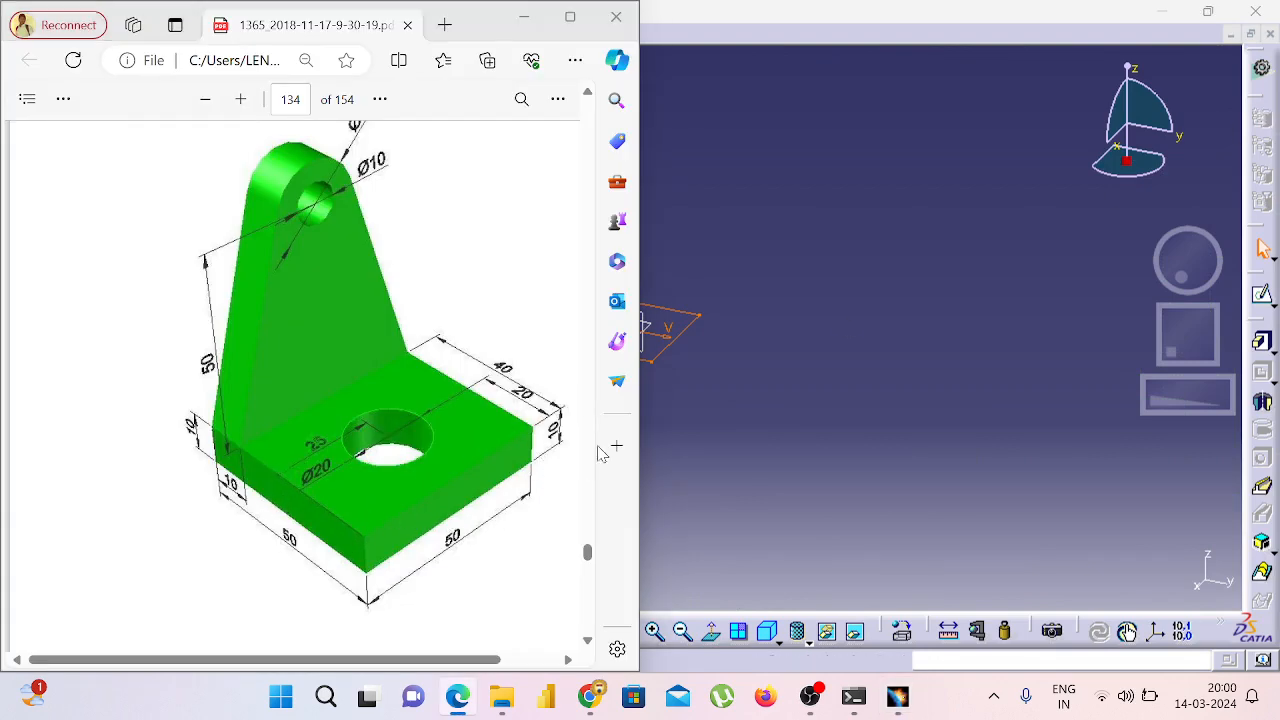
{"action": "key", "text": "alt+Tab"}
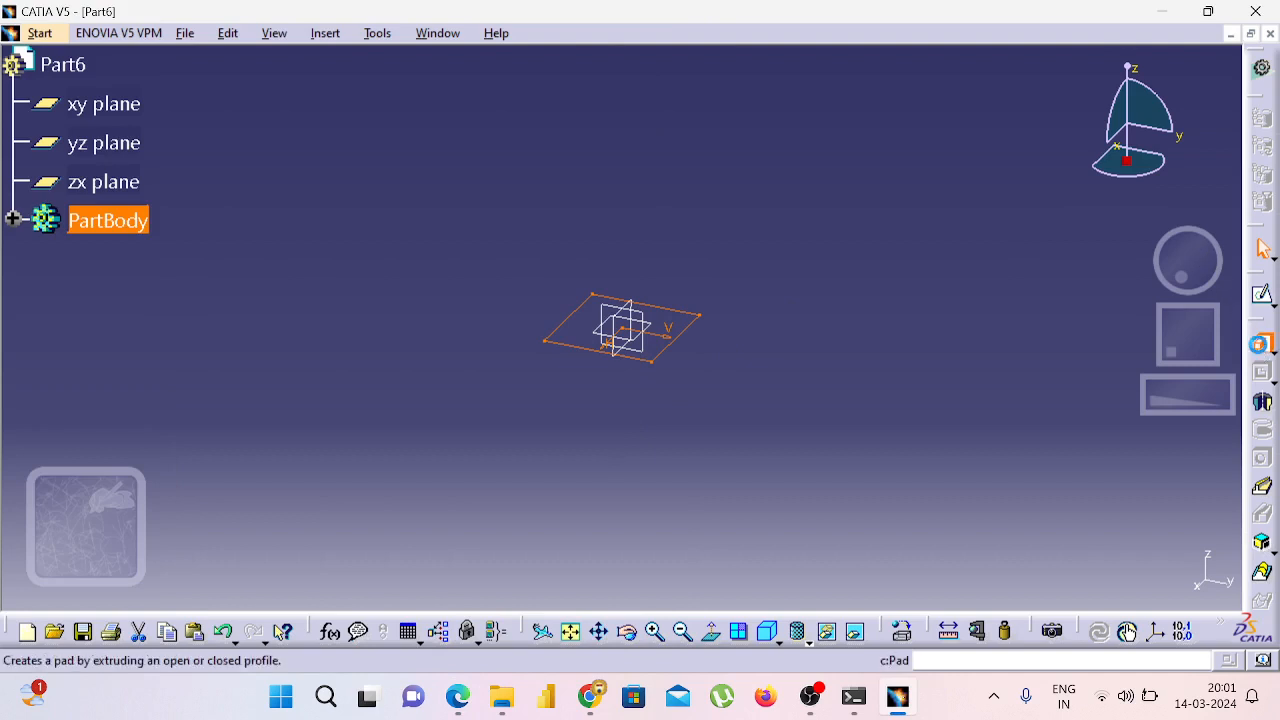
{"action": "left_click", "coordinate": [1262, 341]}
{"action": "type", "text": "10"}
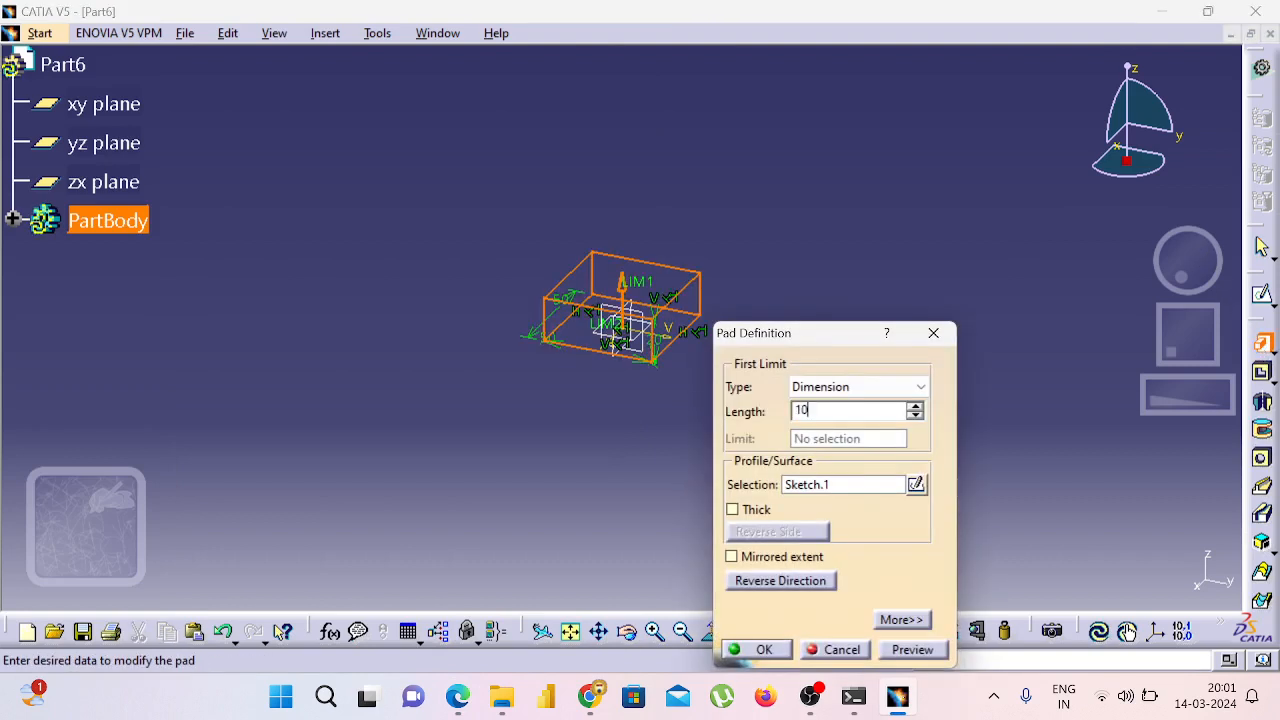
{"action": "key", "text": "Return"}
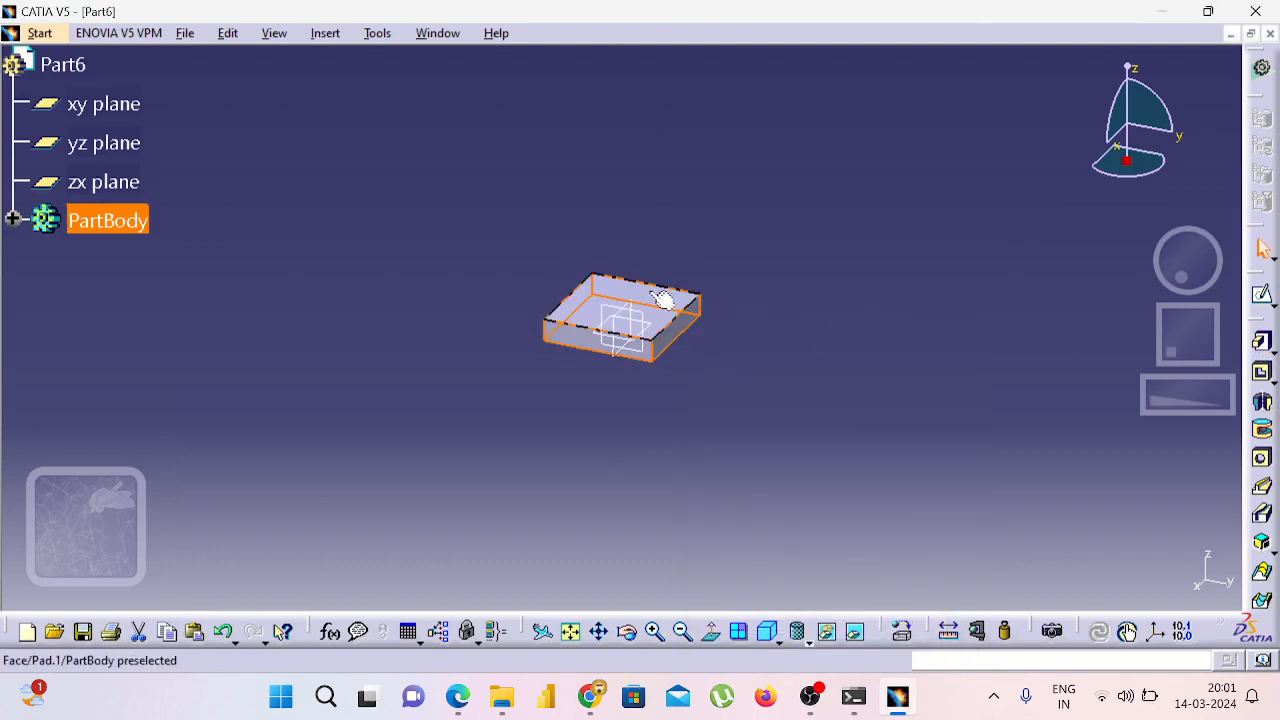
Step: Open a sketch on the base plate's top face and draw a circle about 29 mm in diameter centered on the origin
{"action": "left_click", "coordinate": [645, 291]}
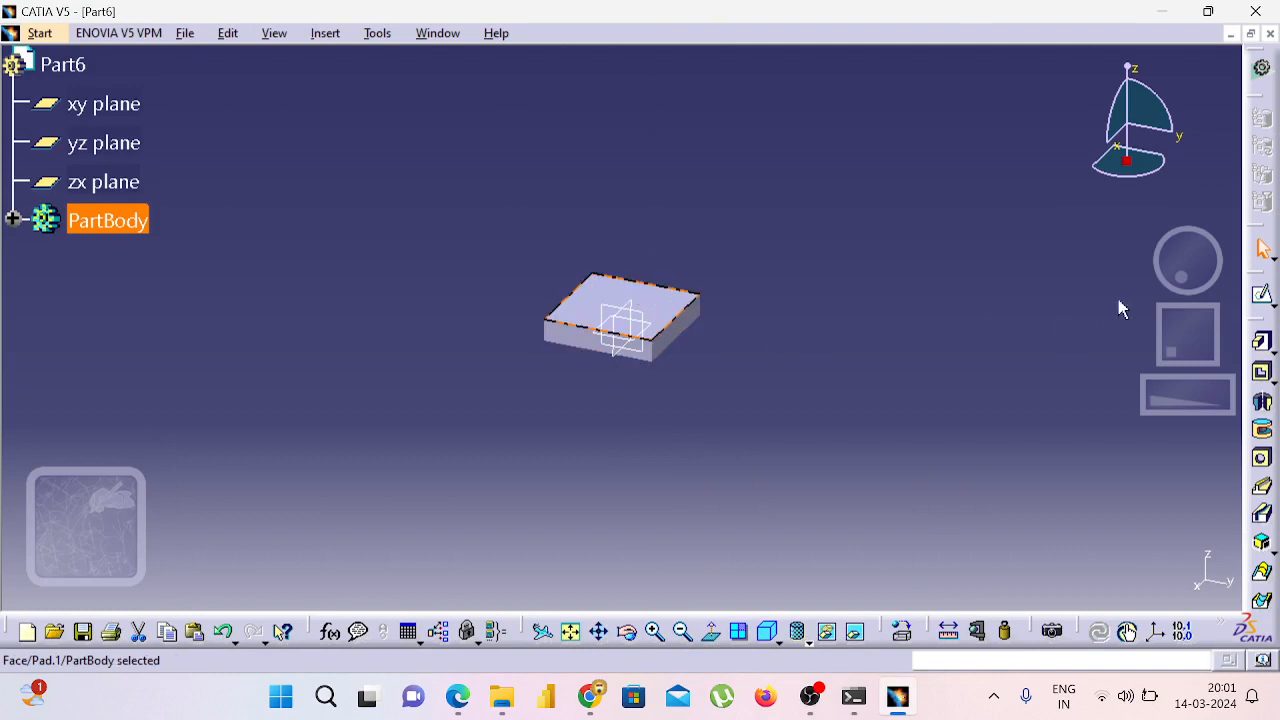
{"action": "left_click", "coordinate": [1260, 295]}
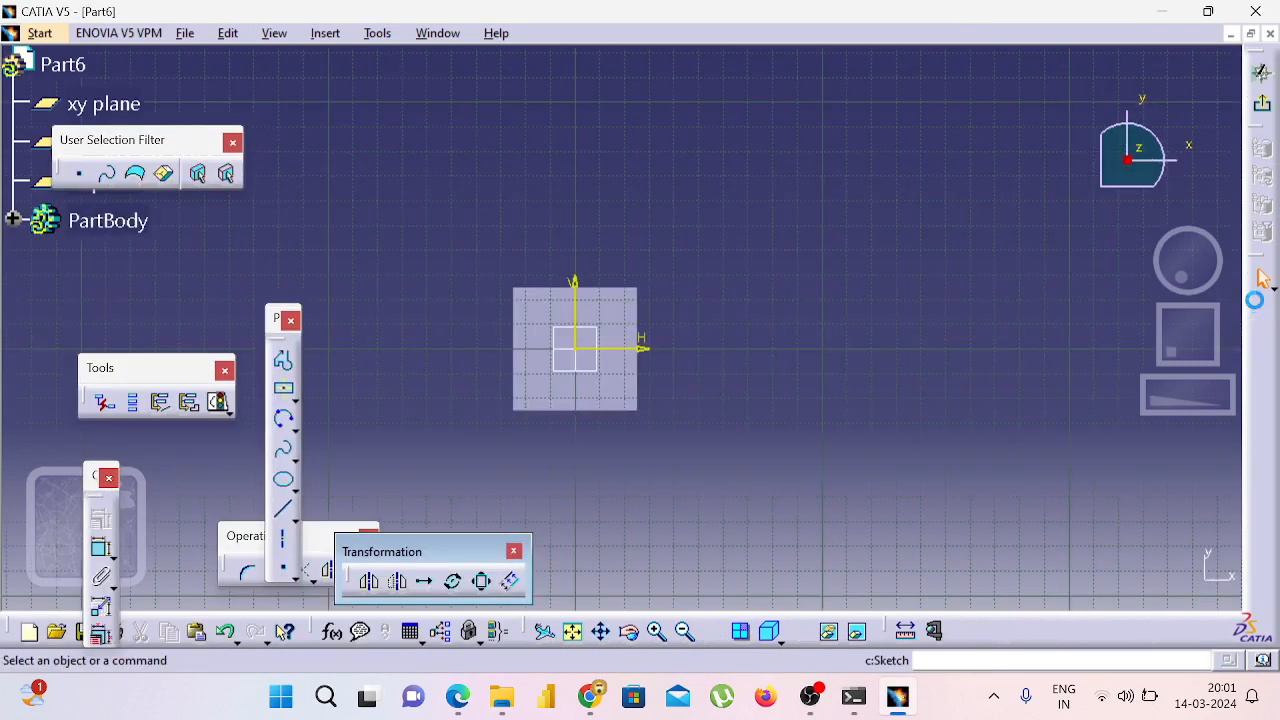
{"action": "key", "text": "alt+Tab"}
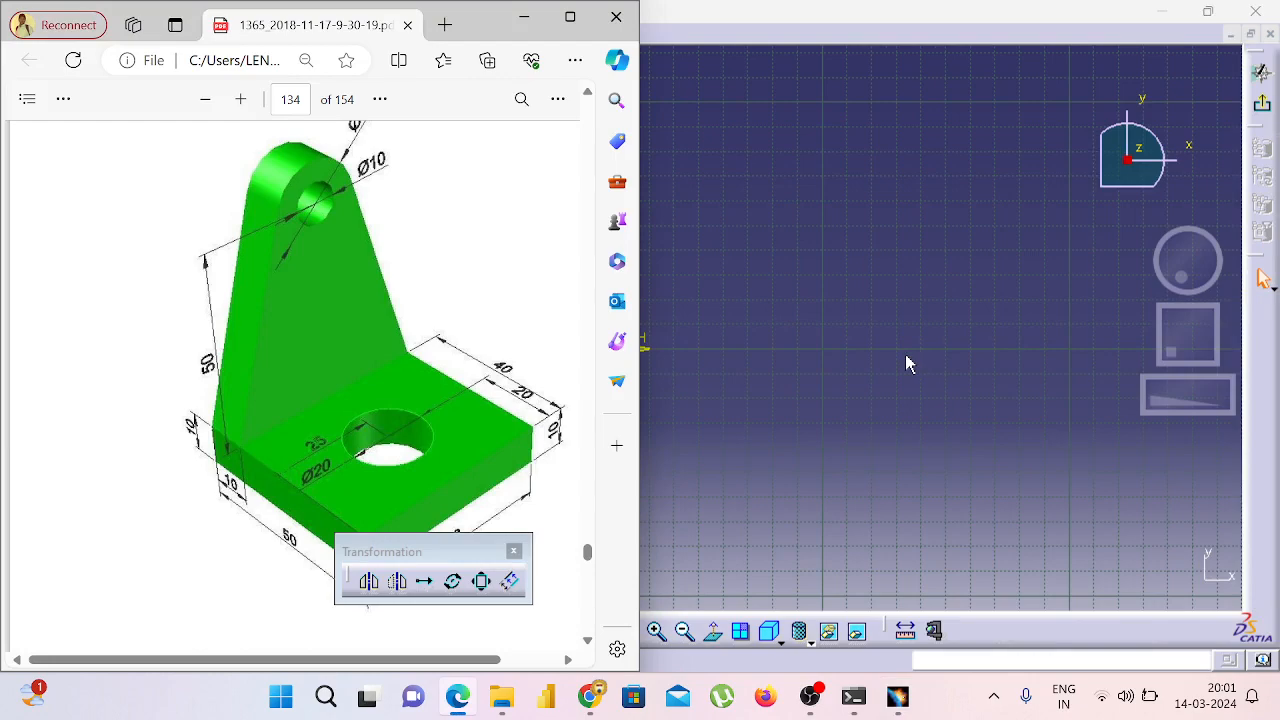
{"action": "key", "text": "alt+Tab"}
{"action": "key", "text": "alt+Tab"}
{"action": "key", "text": "alt+Tab"}
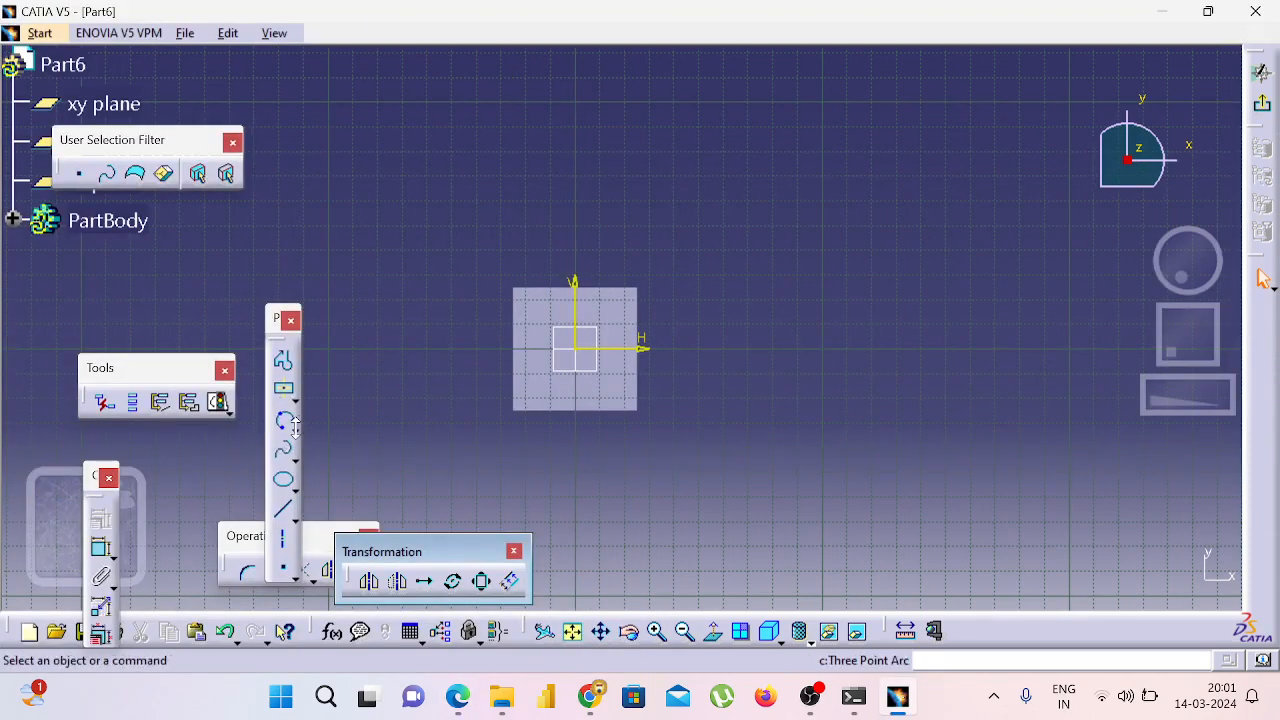
{"action": "left_click", "coordinate": [295, 432]}
{"action": "left_click", "coordinate": [321, 446]}
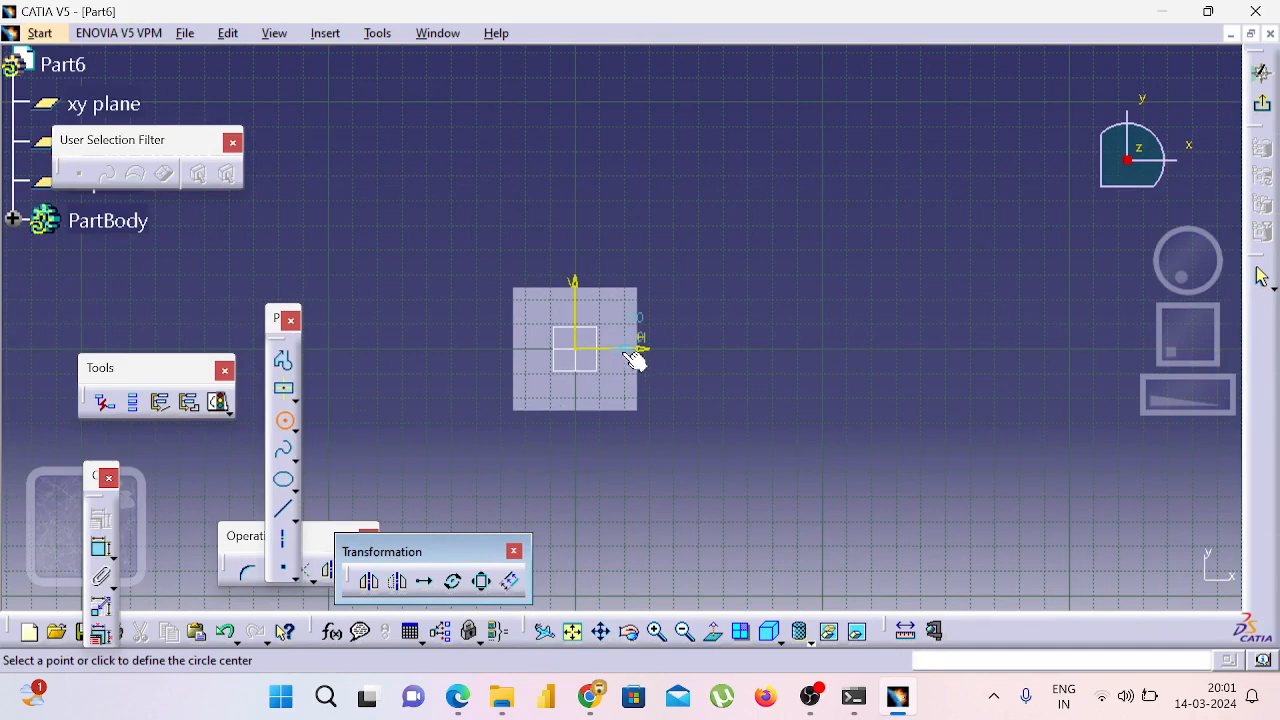
{"action": "left_click", "coordinate": [575, 348]}
{"action": "left_click", "coordinate": [557, 318]}
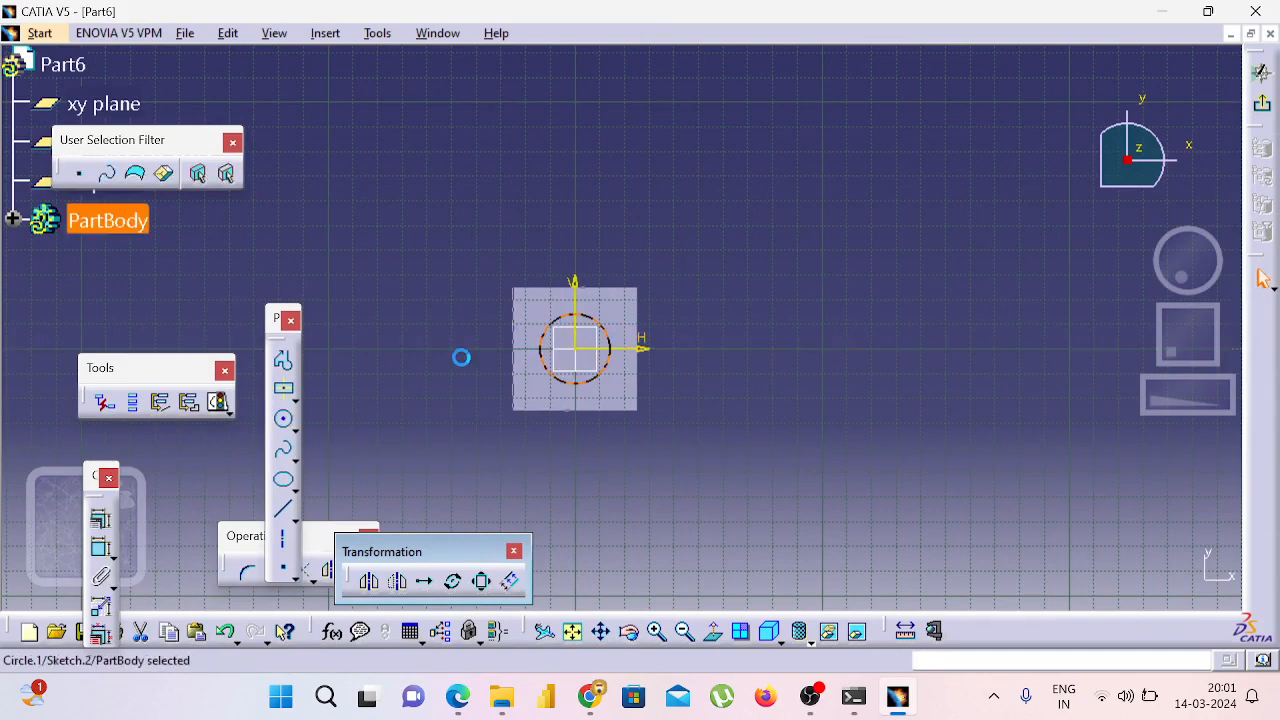
Step: Dimension the circle and set its diameter to 10 mm
{"action": "left_click", "coordinate": [101, 550]}
{"action": "left_click", "coordinate": [668, 461]}
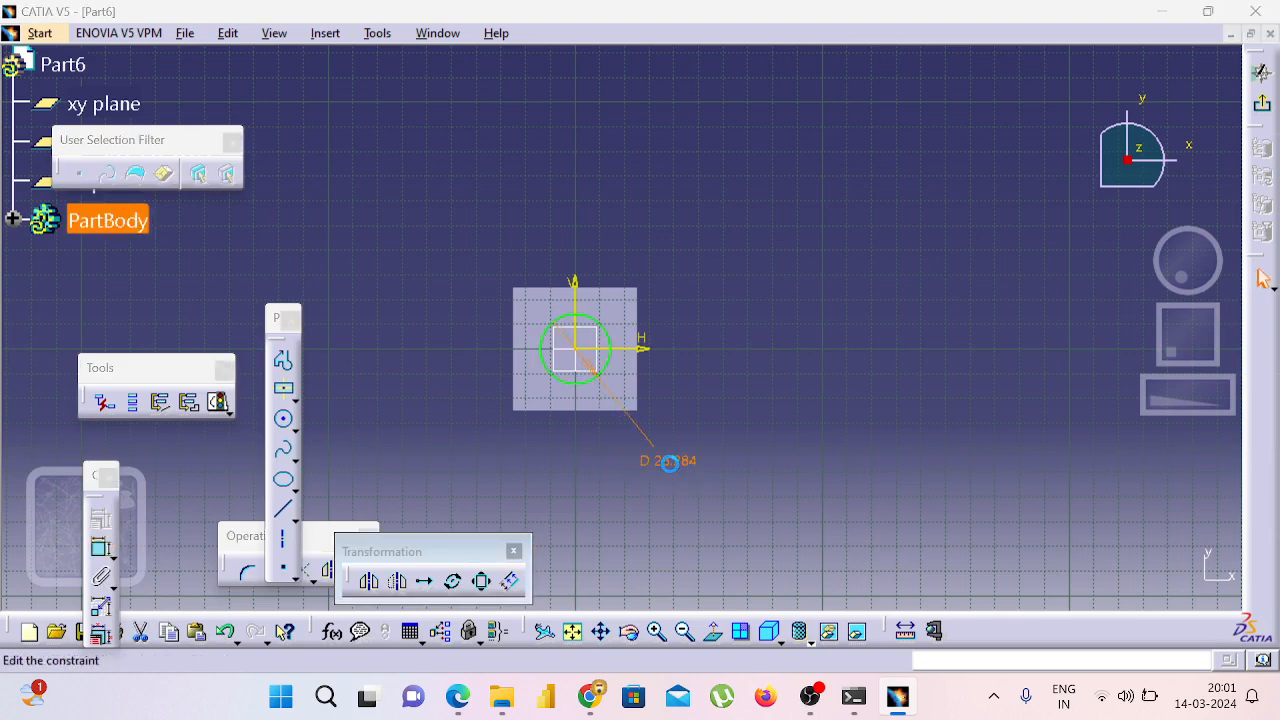
{"action": "double_click", "coordinate": [668, 461]}
{"action": "type", "text": "10"}
{"action": "key", "text": "Return"}
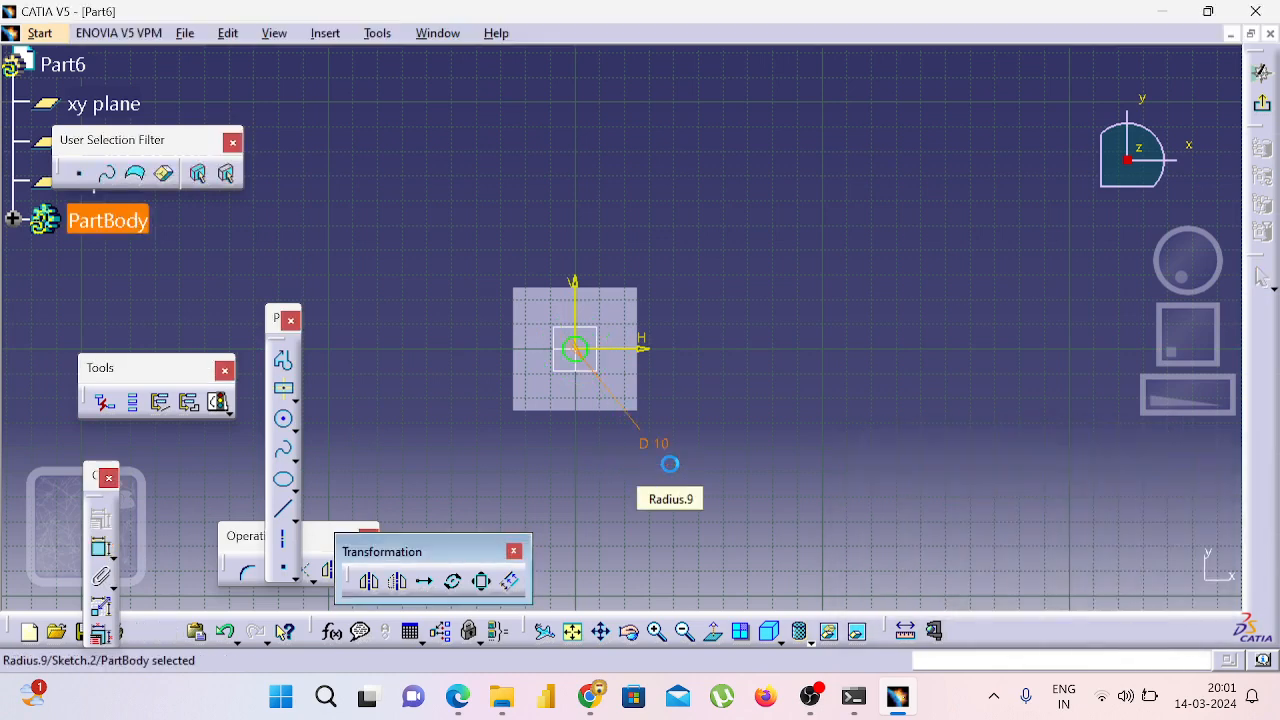
{"action": "left_click", "coordinate": [767, 458]}
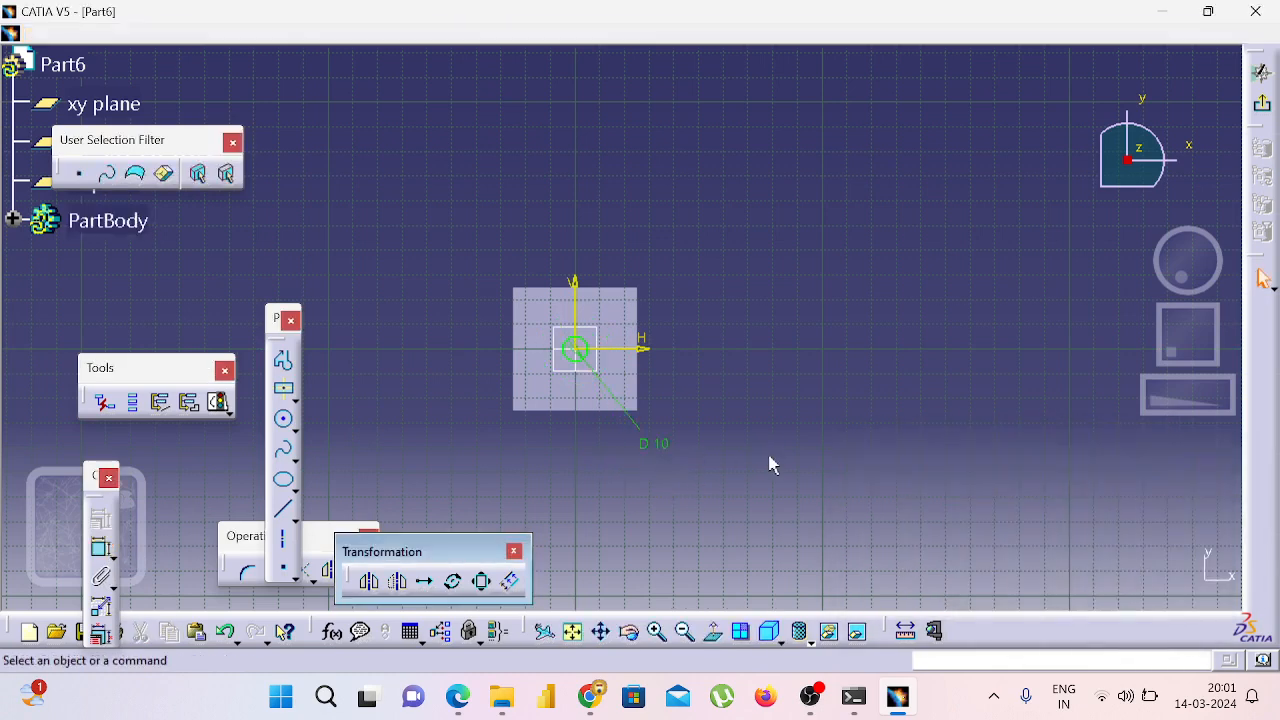
Step: Compare with the reference drawing and try to set the circle centre's distance from the plate's lower edge to 10 mm
{"action": "key", "text": "alt+Tab"}
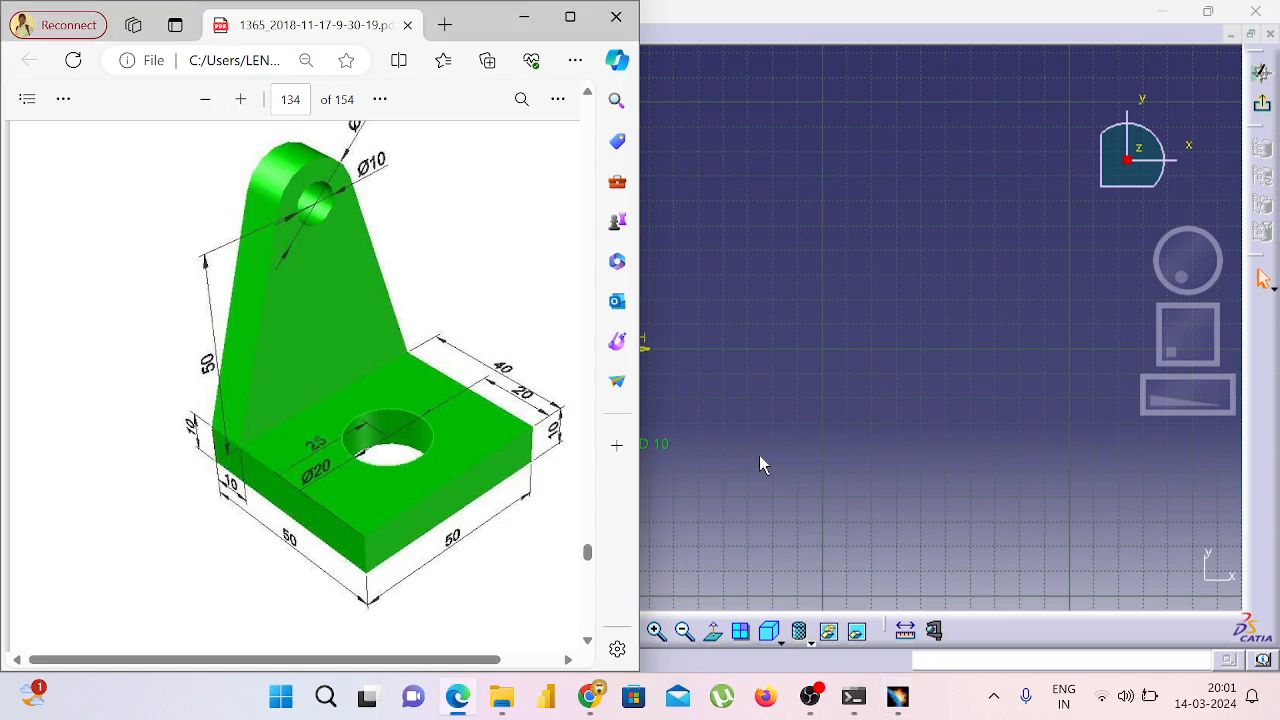
{"action": "key", "text": "alt+Tab"}
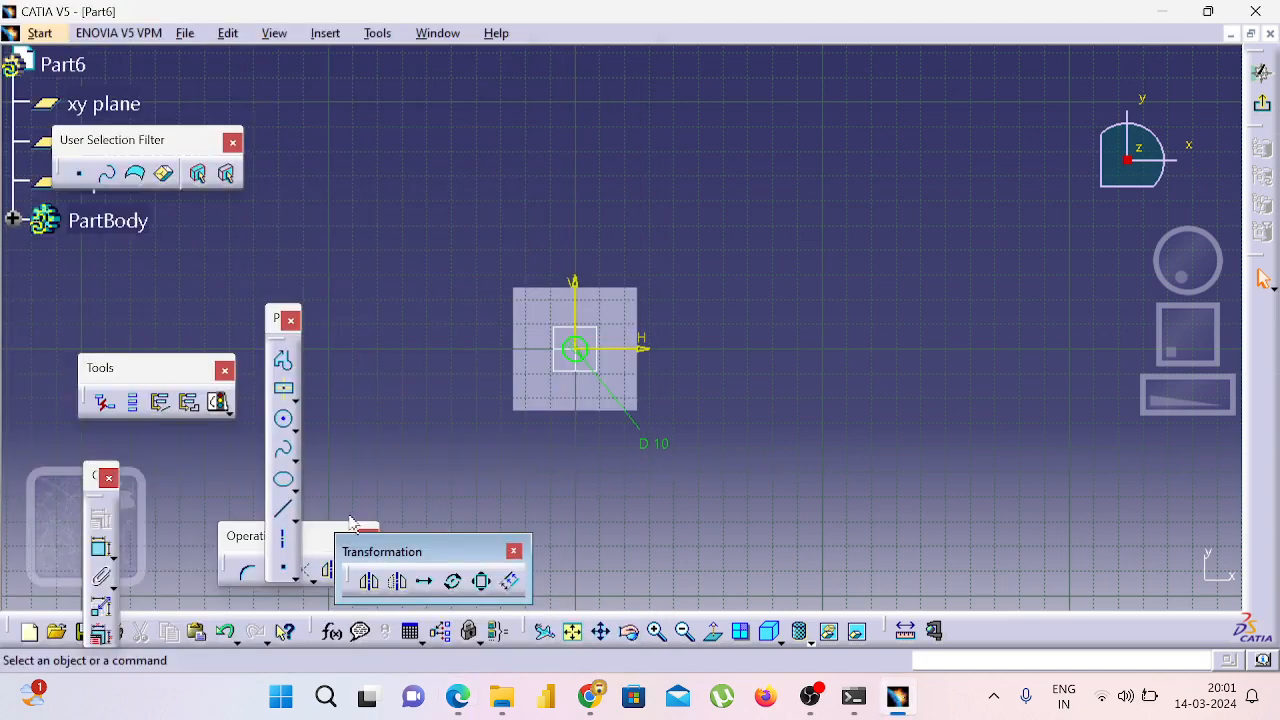
{"action": "left_click", "coordinate": [102, 551]}
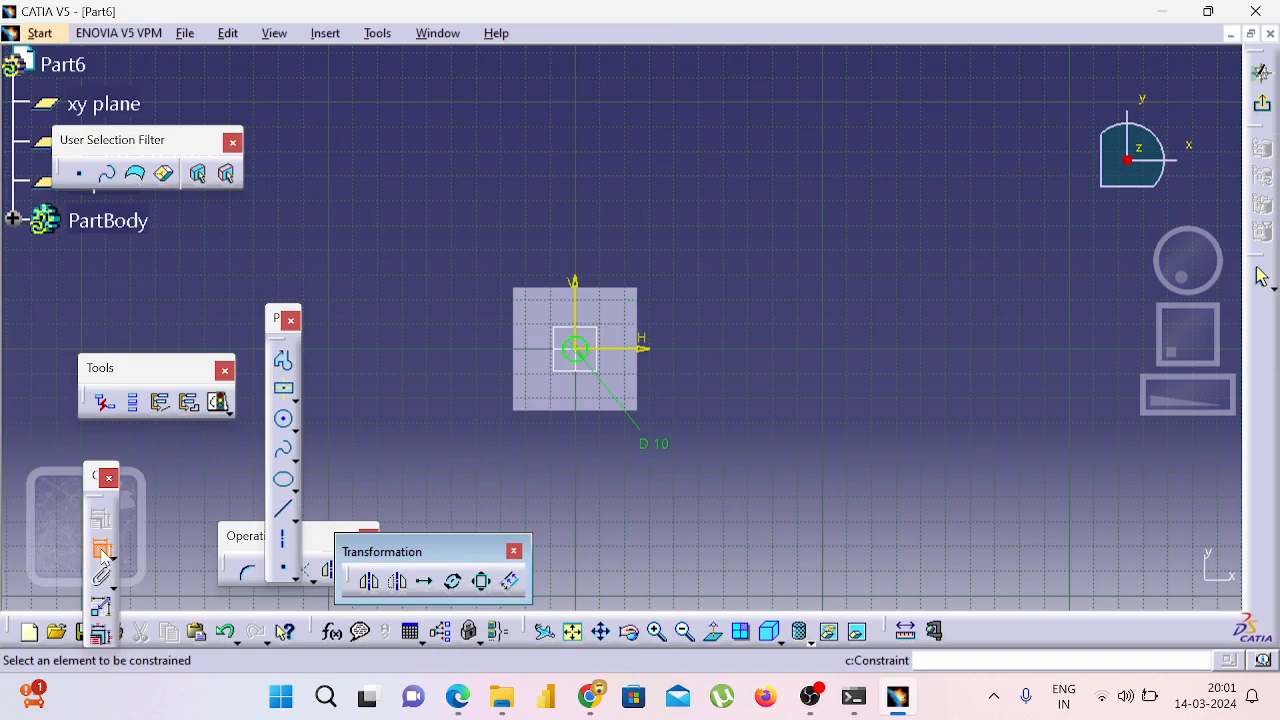
{"action": "key", "text": "alt+Tab"}
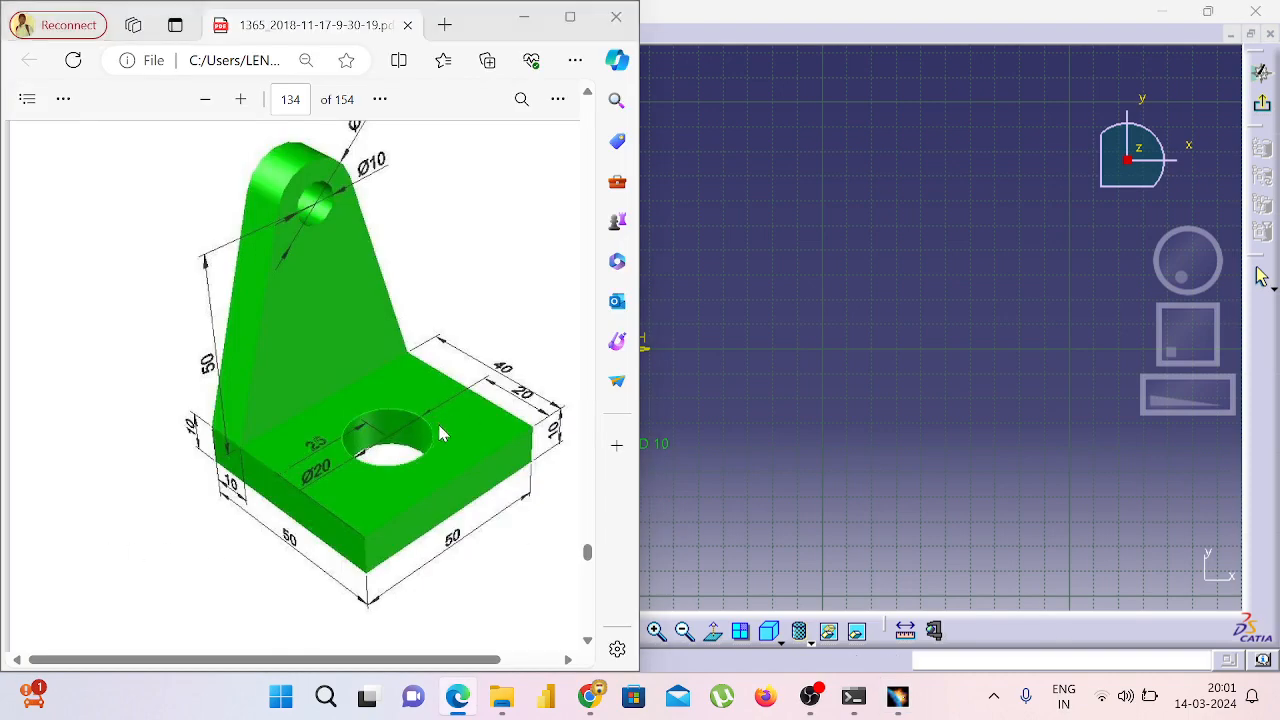
{"action": "key", "text": "alt+Tab"}
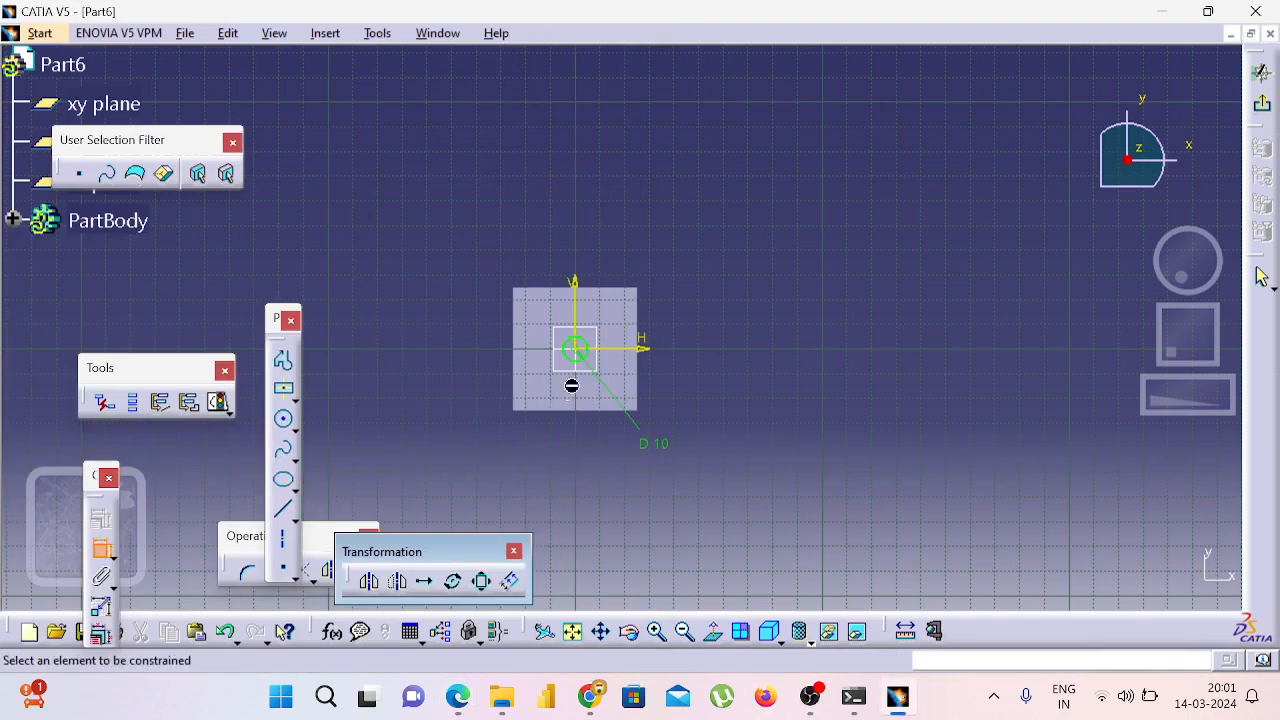
{"action": "left_click", "coordinate": [575, 349]}
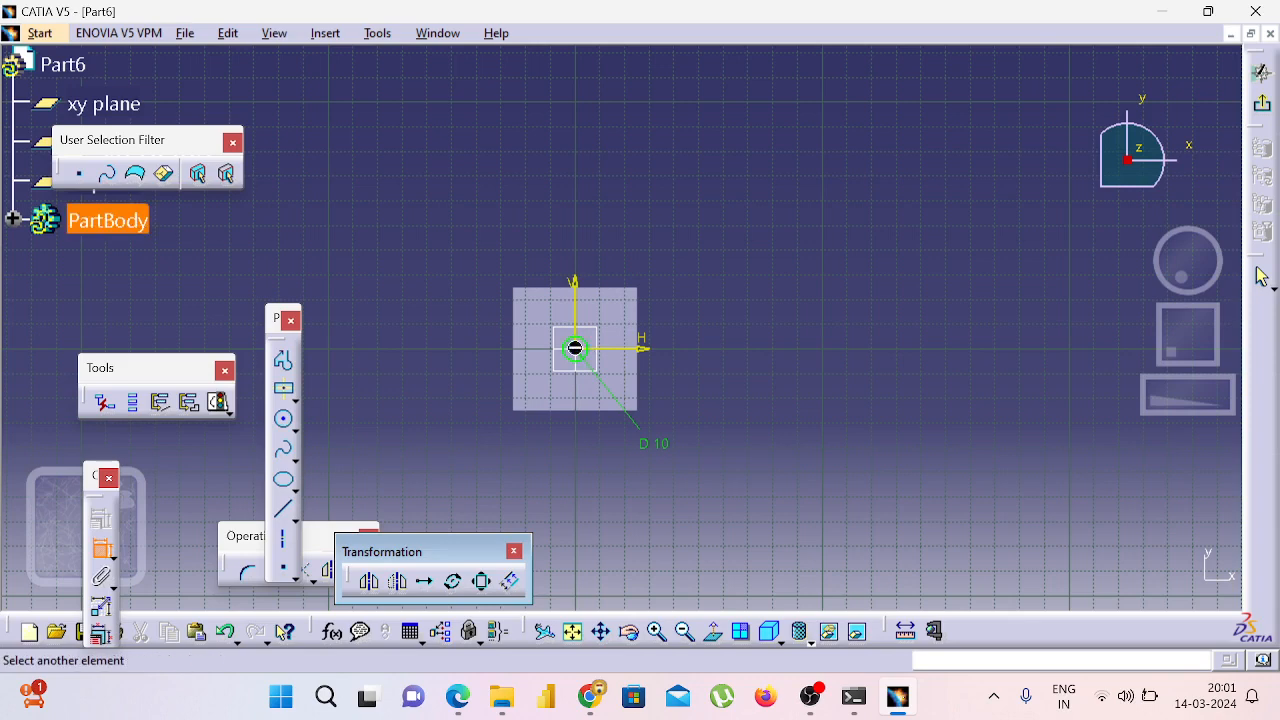
{"action": "left_click", "coordinate": [571, 411]}
{"action": "left_click", "coordinate": [451, 406]}
{"action": "double_click", "coordinate": [455, 409]}
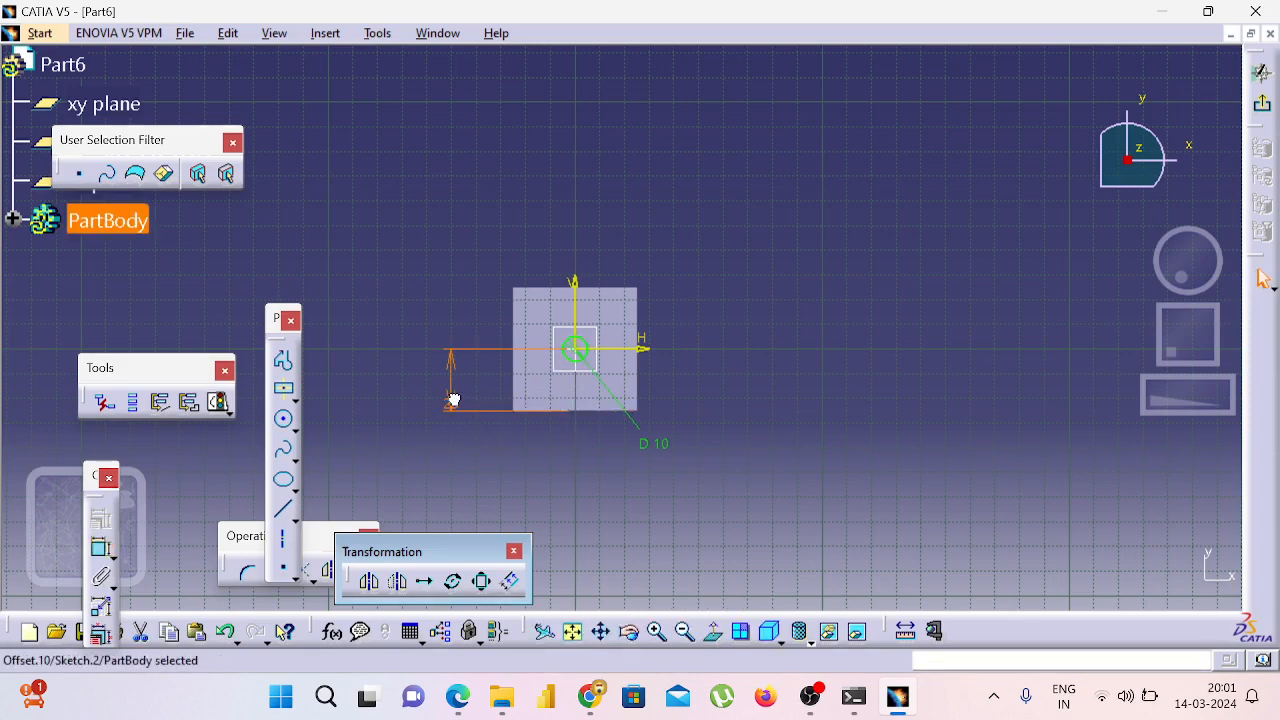
{"action": "type", "text": "10"}
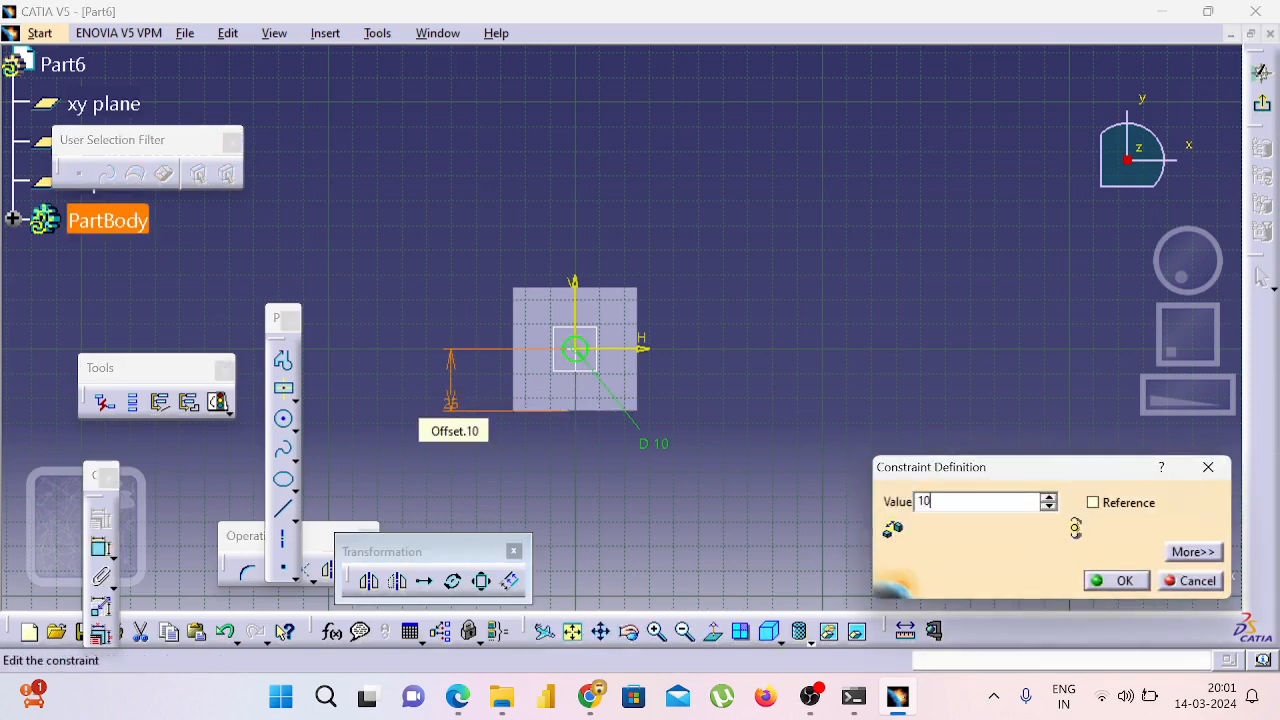
{"action": "key", "text": "Return"}
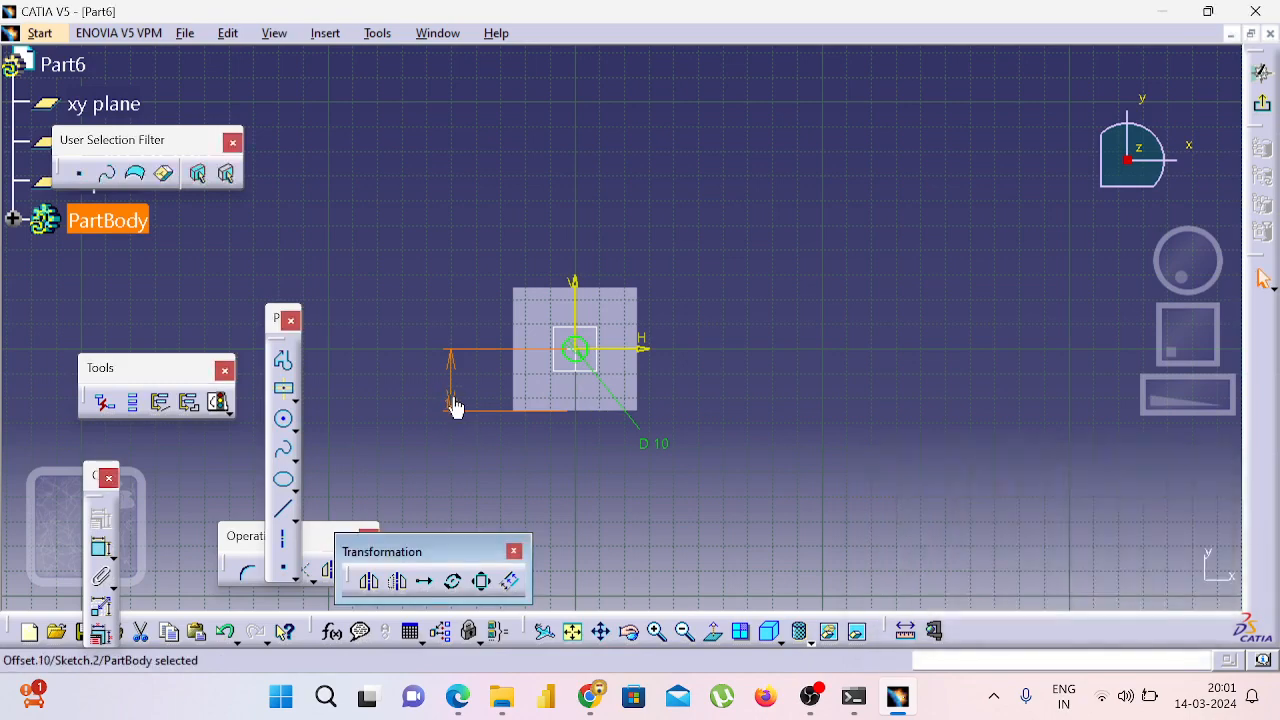
{"action": "key", "text": "Escape"}
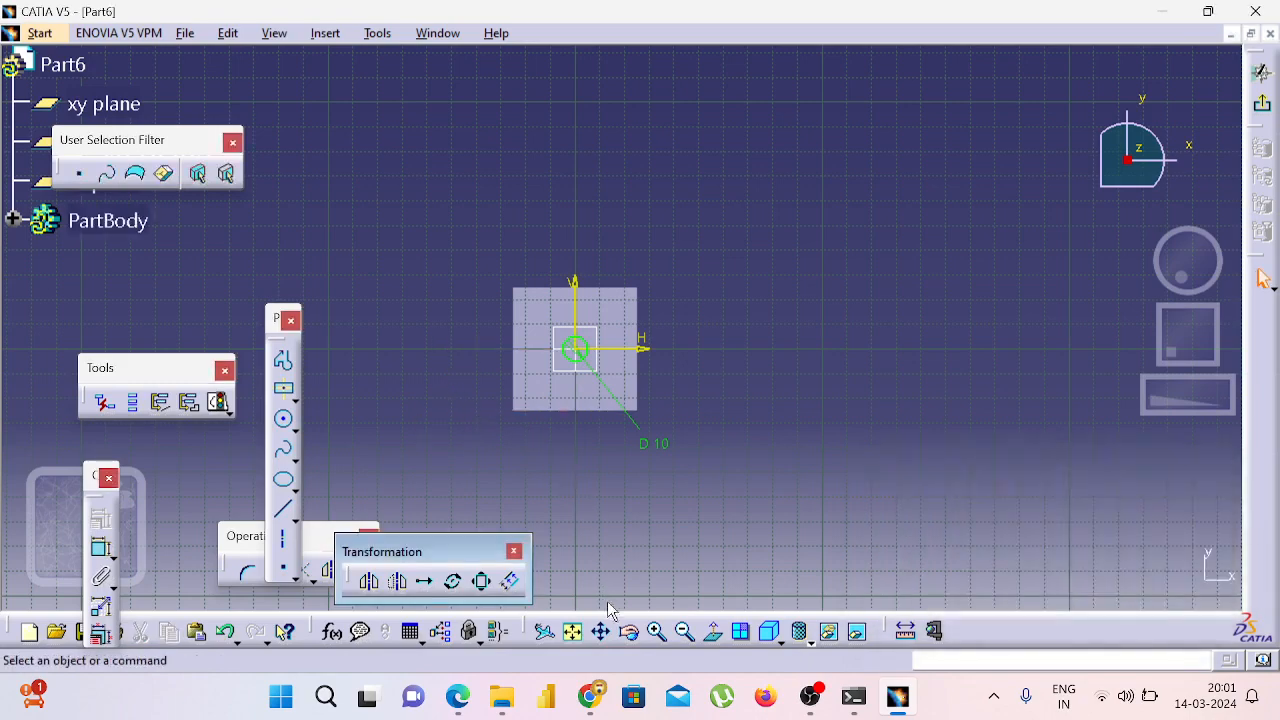
Step: Project the edges of the base plate's top face into the hole sketch
{"action": "left_click", "coordinate": [656, 631]}
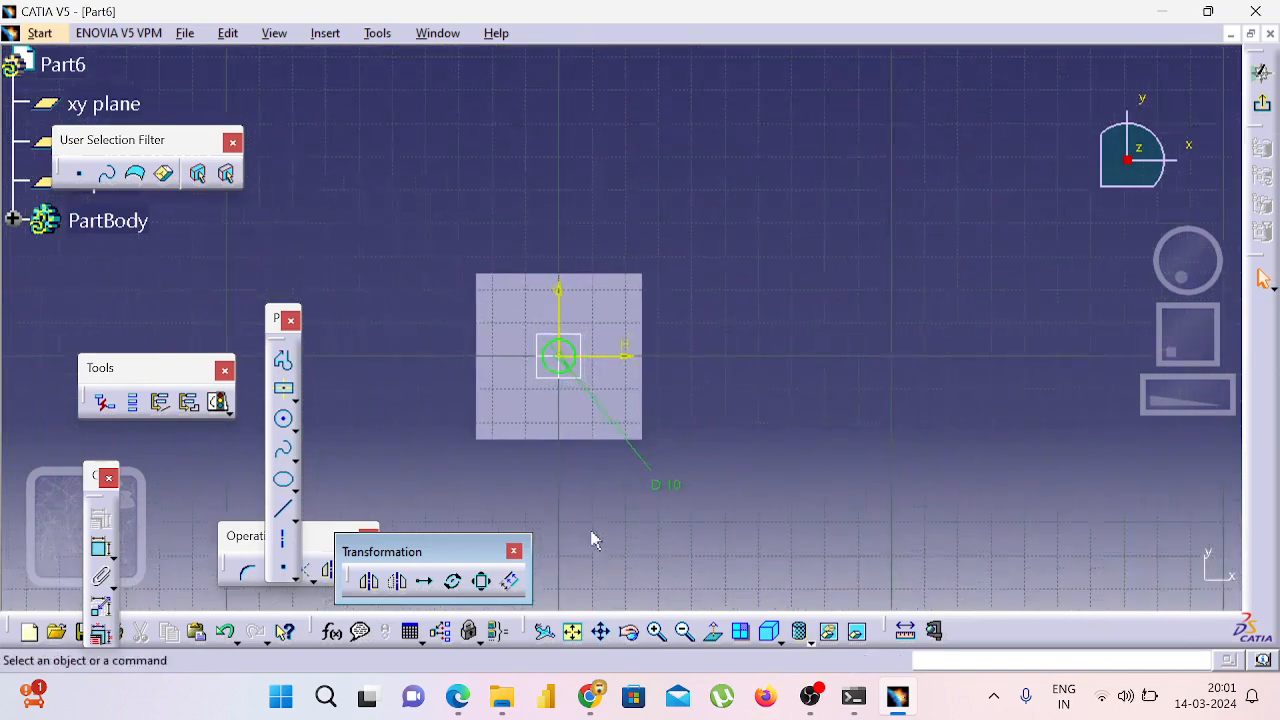
{"action": "left_click_drag", "start_coordinate": [541, 541], "coordinate": [541, 541]}
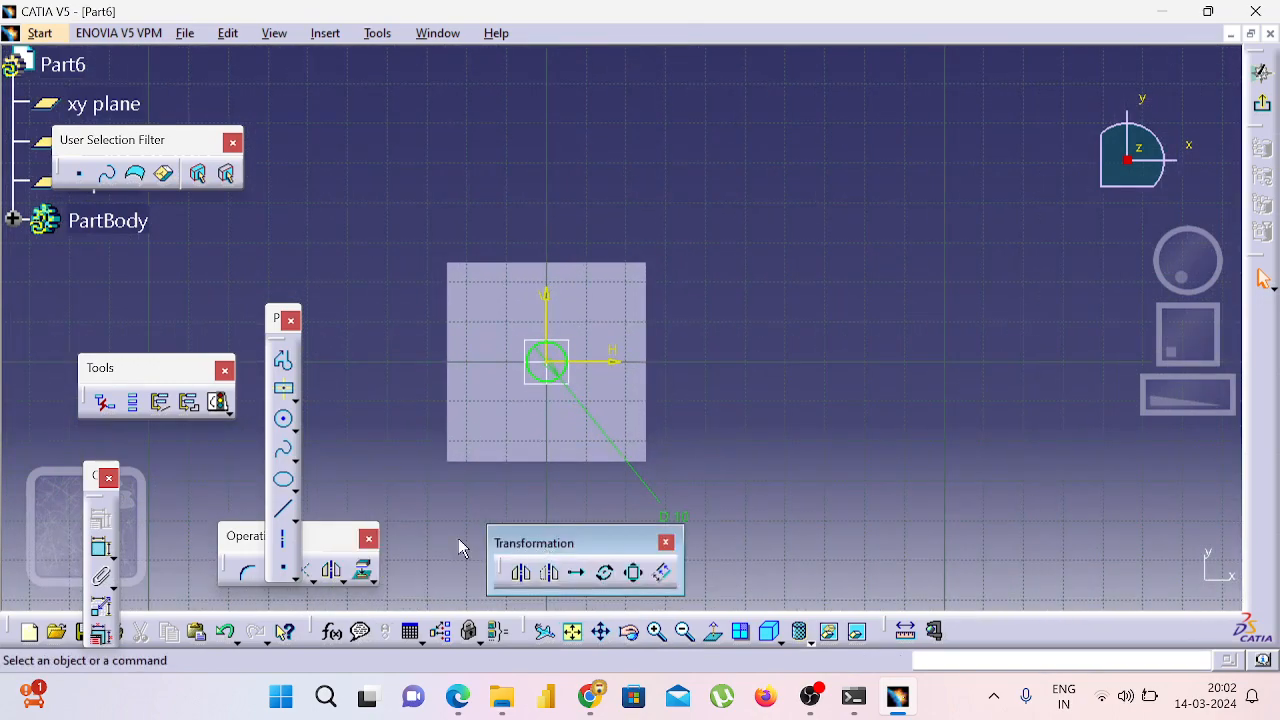
{"action": "left_click", "coordinate": [365, 571]}
{"action": "left_click", "coordinate": [503, 422]}
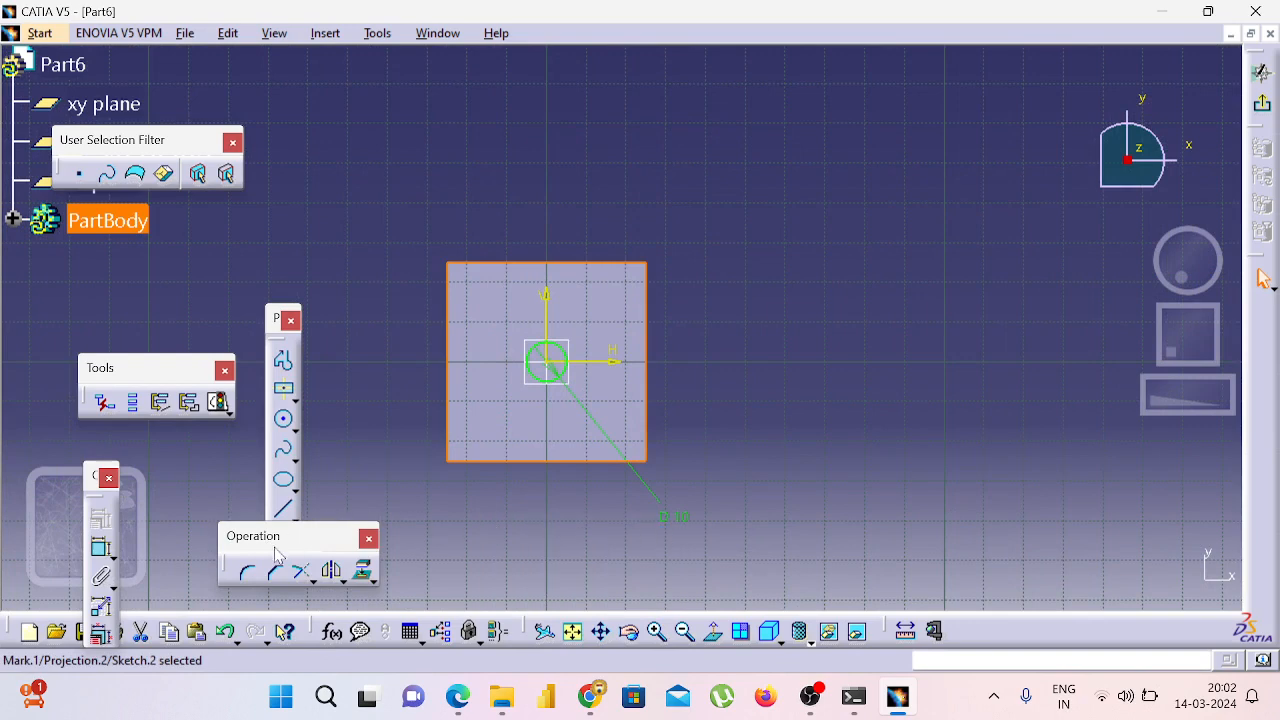
Step: Try to dimension the circle centre's distance from the projected edges of the base plate, and delete that dimension
{"action": "left_click", "coordinate": [100, 549]}
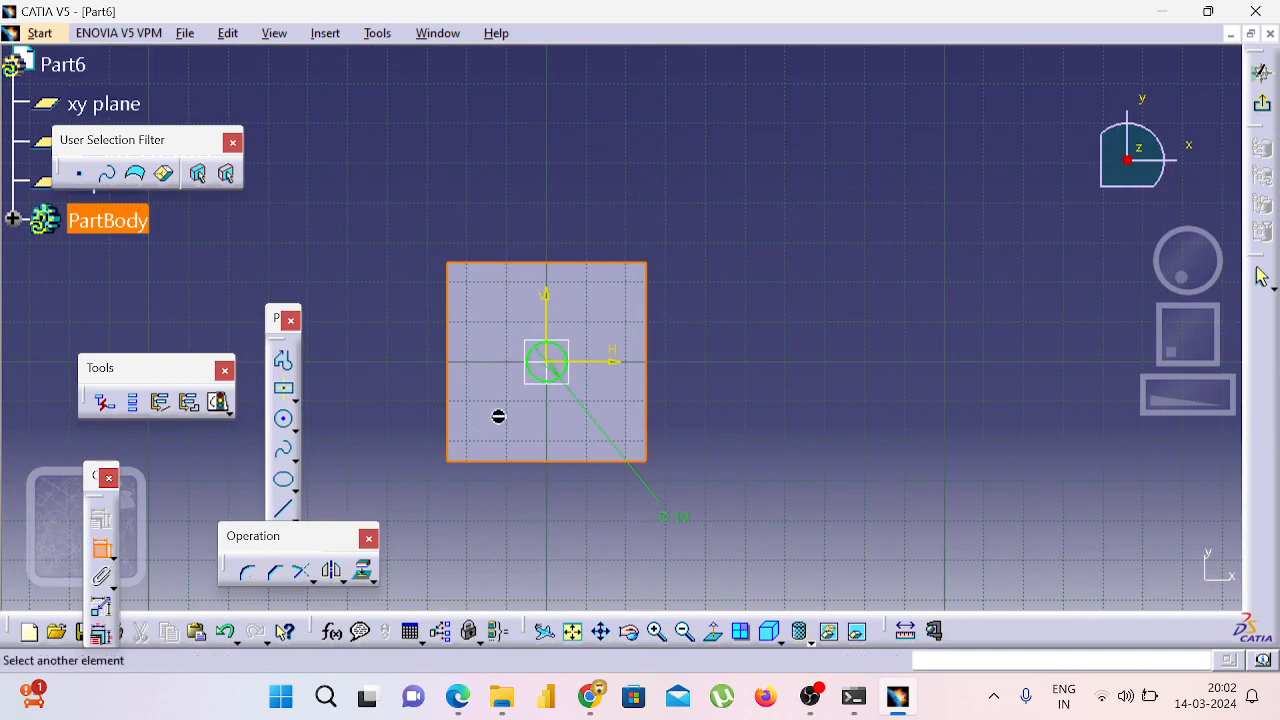
{"action": "left_click", "coordinate": [550, 372]}
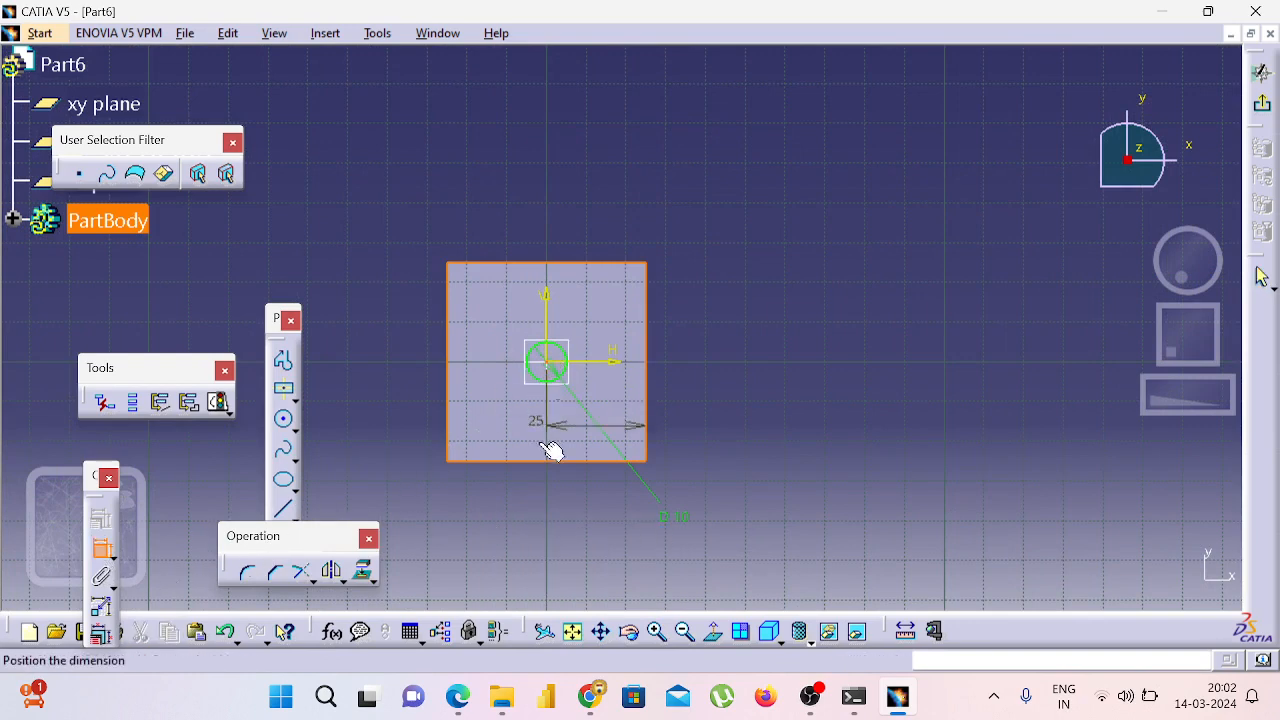
{"action": "left_click", "coordinate": [568, 468]}
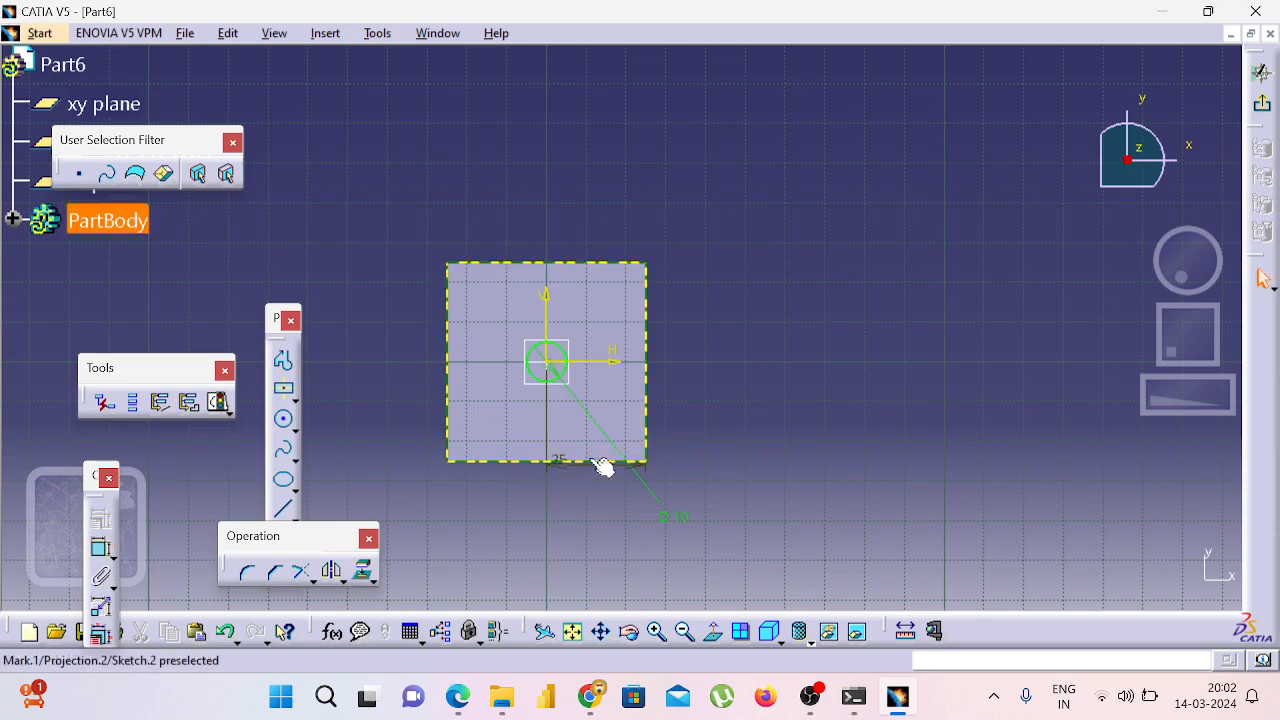
{"action": "left_click", "coordinate": [563, 467]}
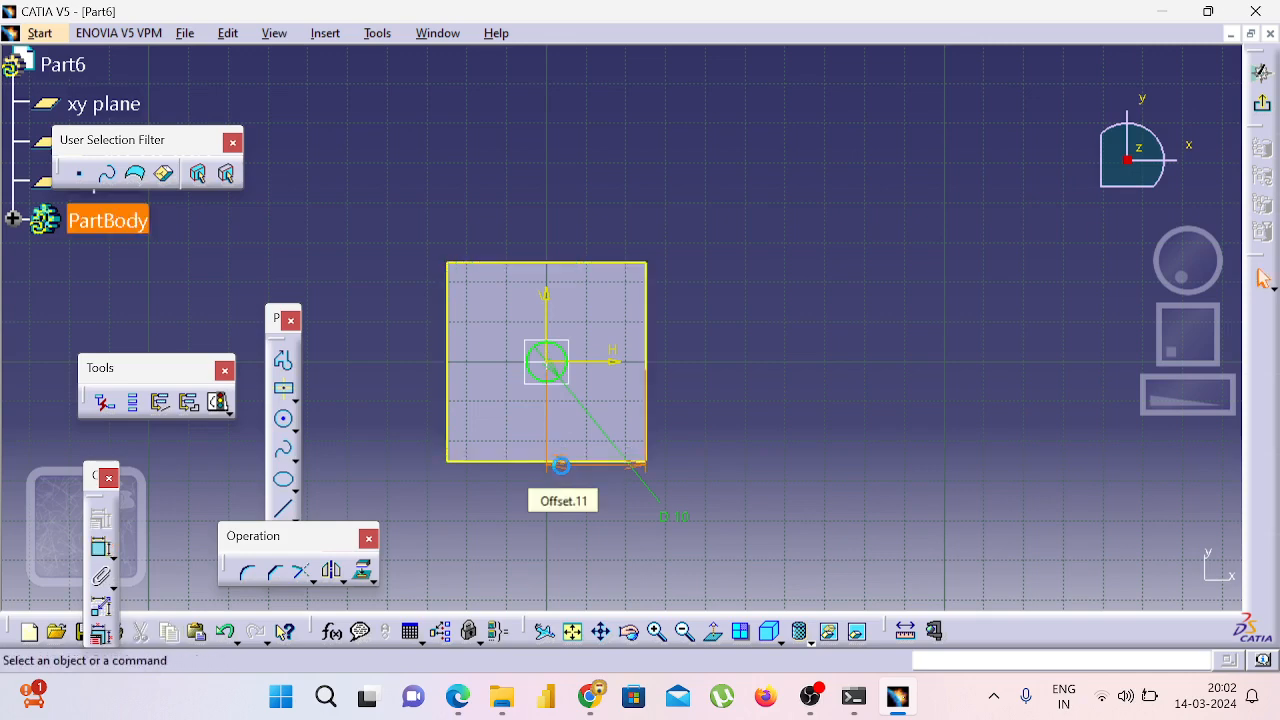
{"action": "key", "text": "Delete"}
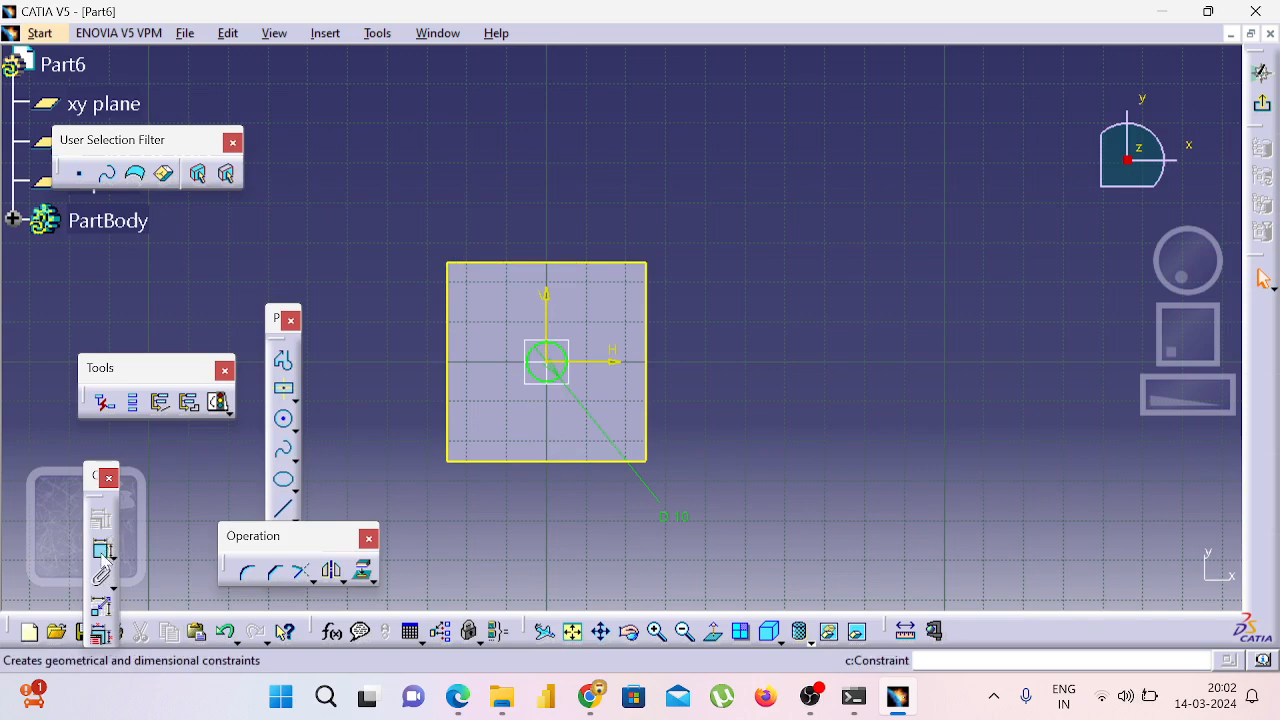
{"action": "left_click", "coordinate": [103, 552]}
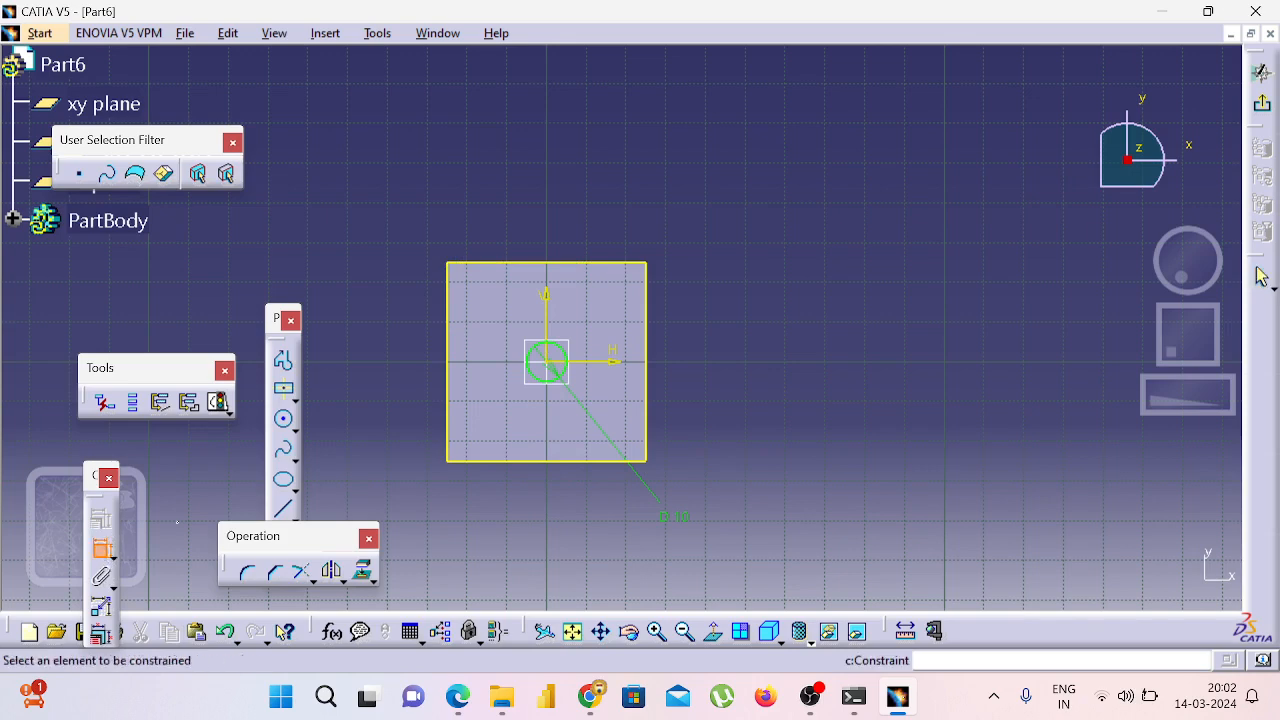
{"action": "left_click", "coordinate": [562, 372]}
{"action": "left_click", "coordinate": [647, 466]}
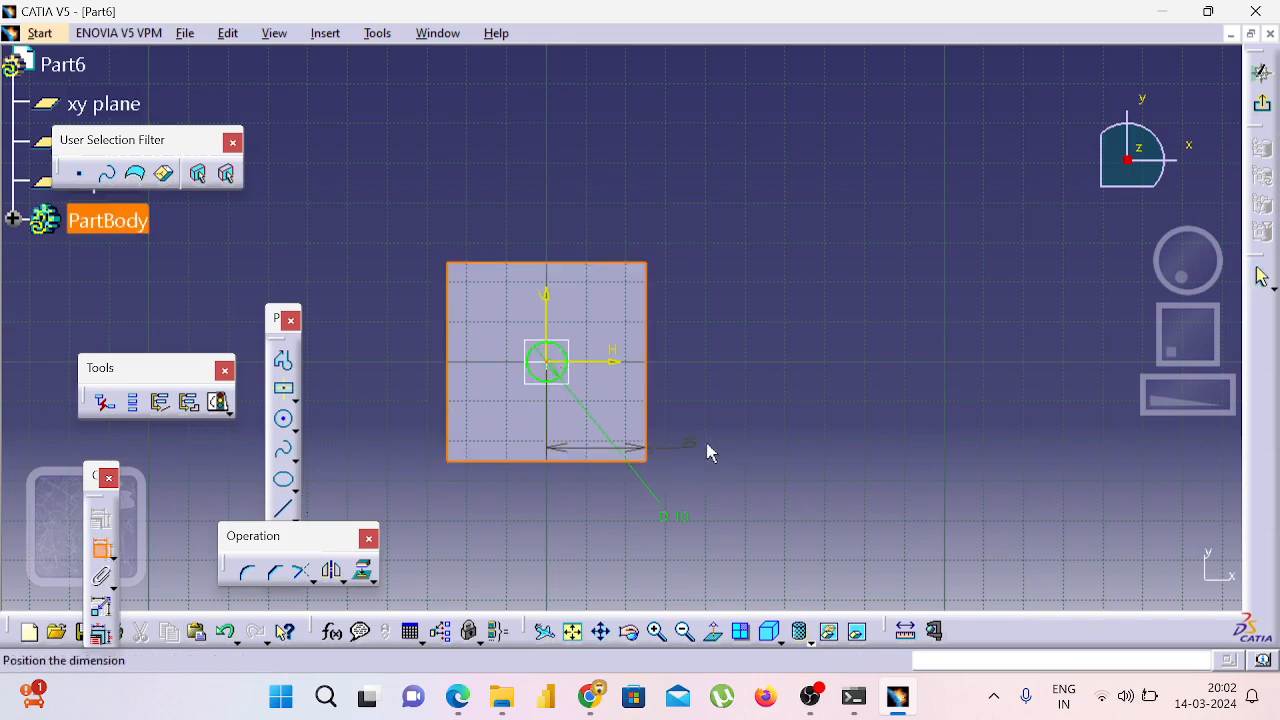
{"action": "key", "text": "Escape"}
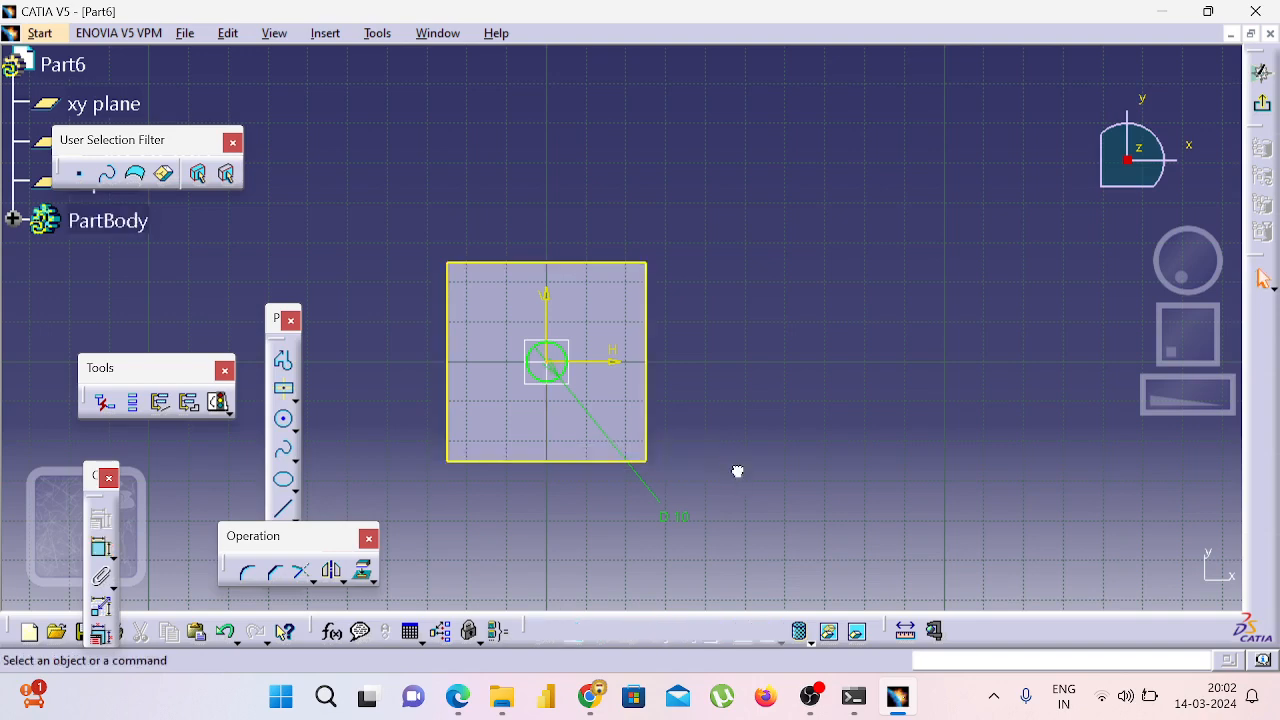
Step: Undo the projection of the base plate's top-face edges in the hole sketch
{"action": "key", "text": "ctrl+z"}
{"action": "key", "text": "ctrl+z"}
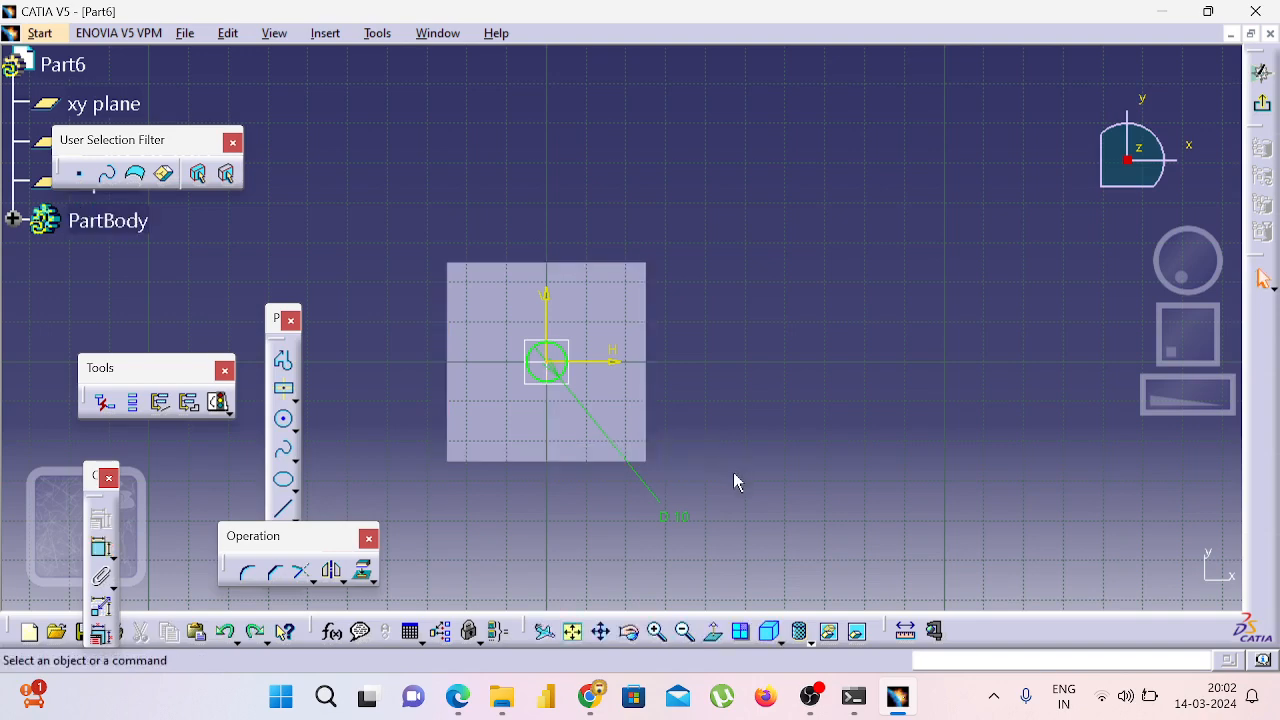
Step: Compare the hole with the reference drawing and set the circle's diameter to 20 mm
{"action": "key", "text": "alt+Tab"}
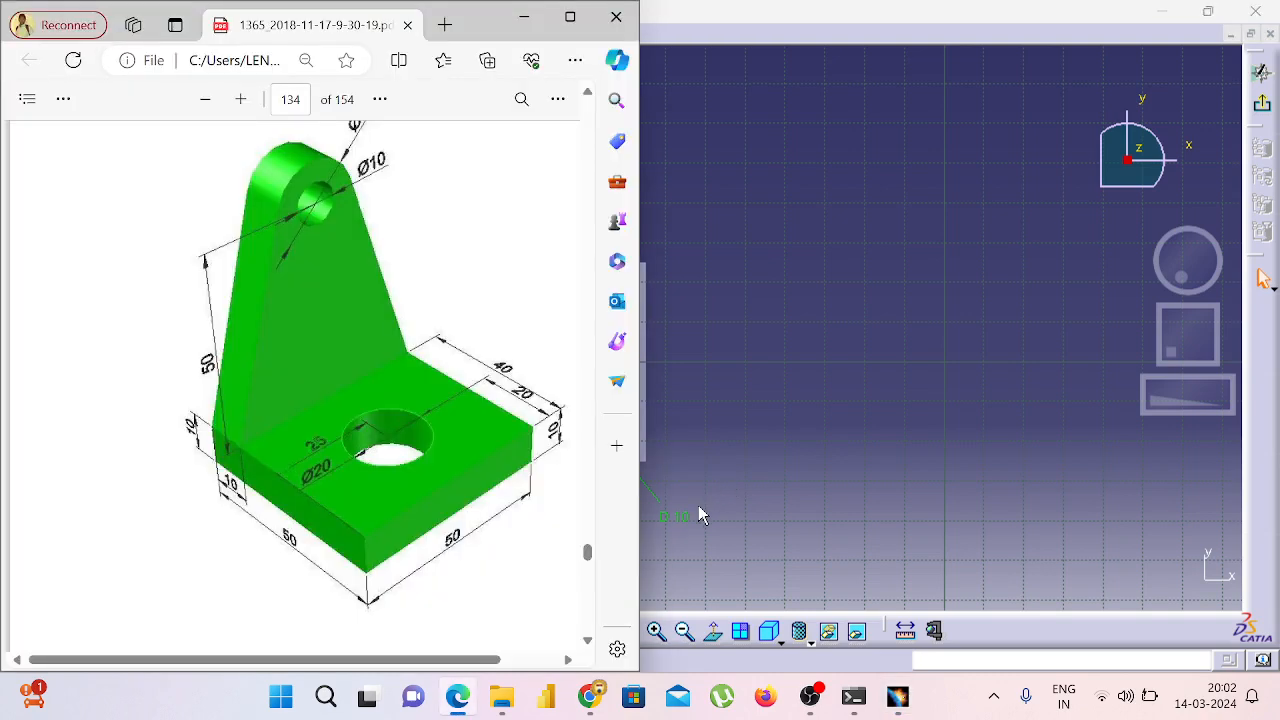
{"action": "key", "text": "alt+Tab"}
{"action": "double_click", "coordinate": [676, 515]}
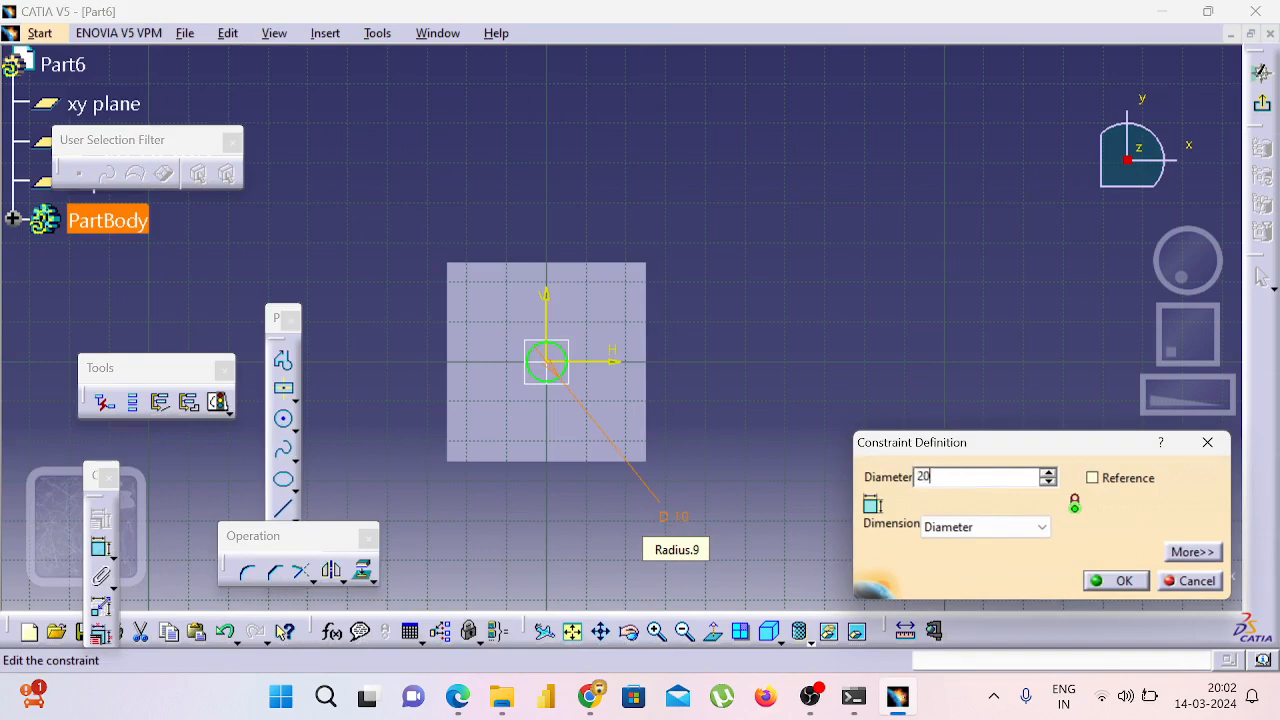
{"action": "type", "text": "20"}
{"action": "key", "text": "Return"}
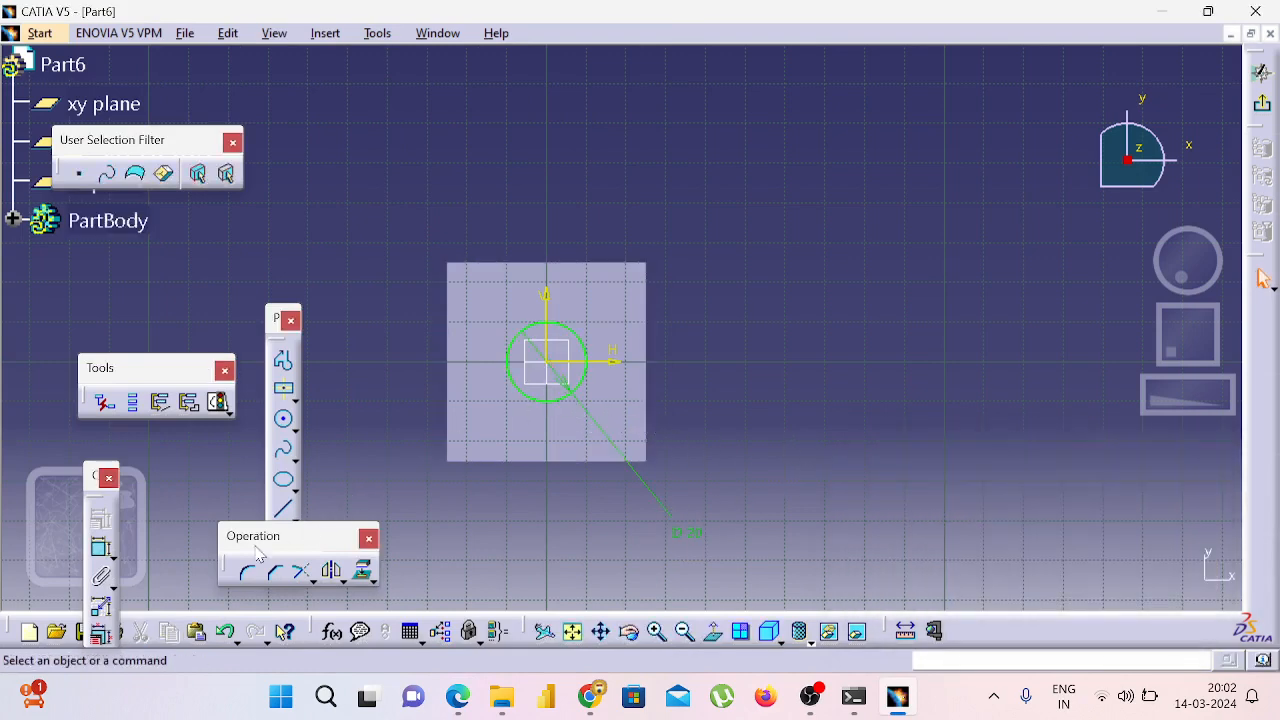
Step: Dimension the distance from the plate's lower edge to the circle centre at the origin and set it to 20 mm
{"action": "left_click", "coordinate": [101, 547]}
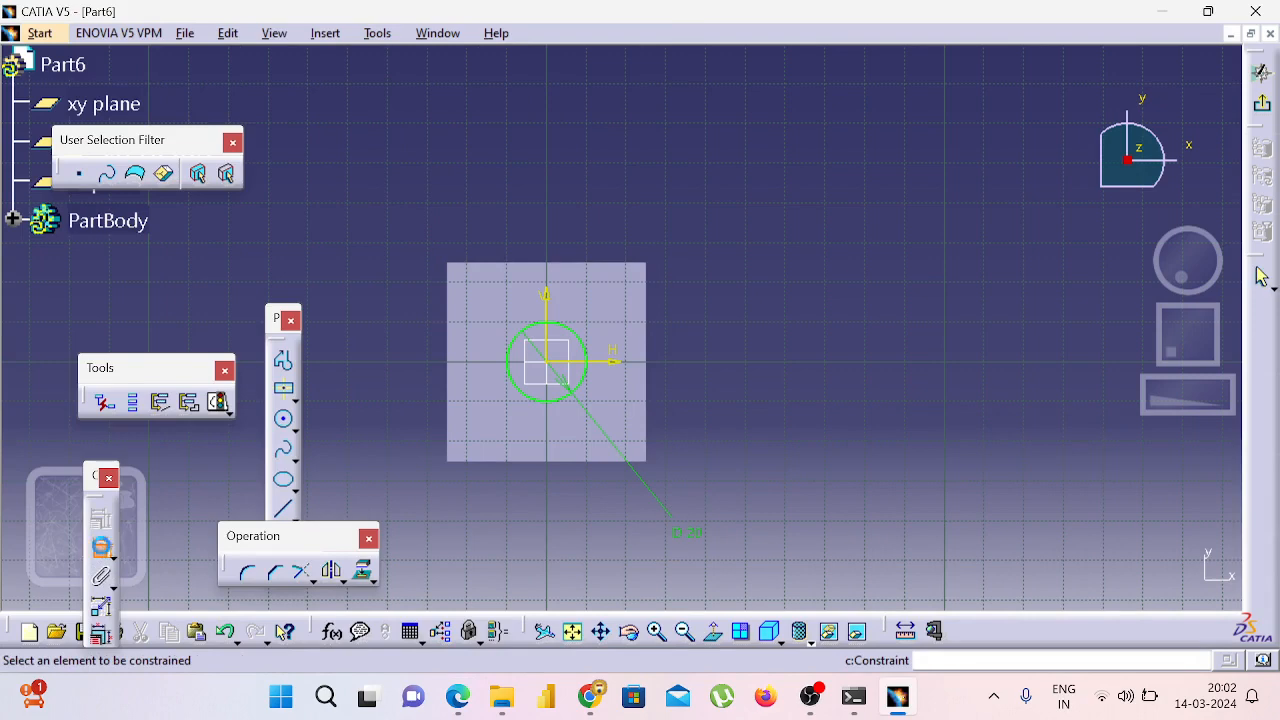
{"action": "left_click", "coordinate": [566, 466]}
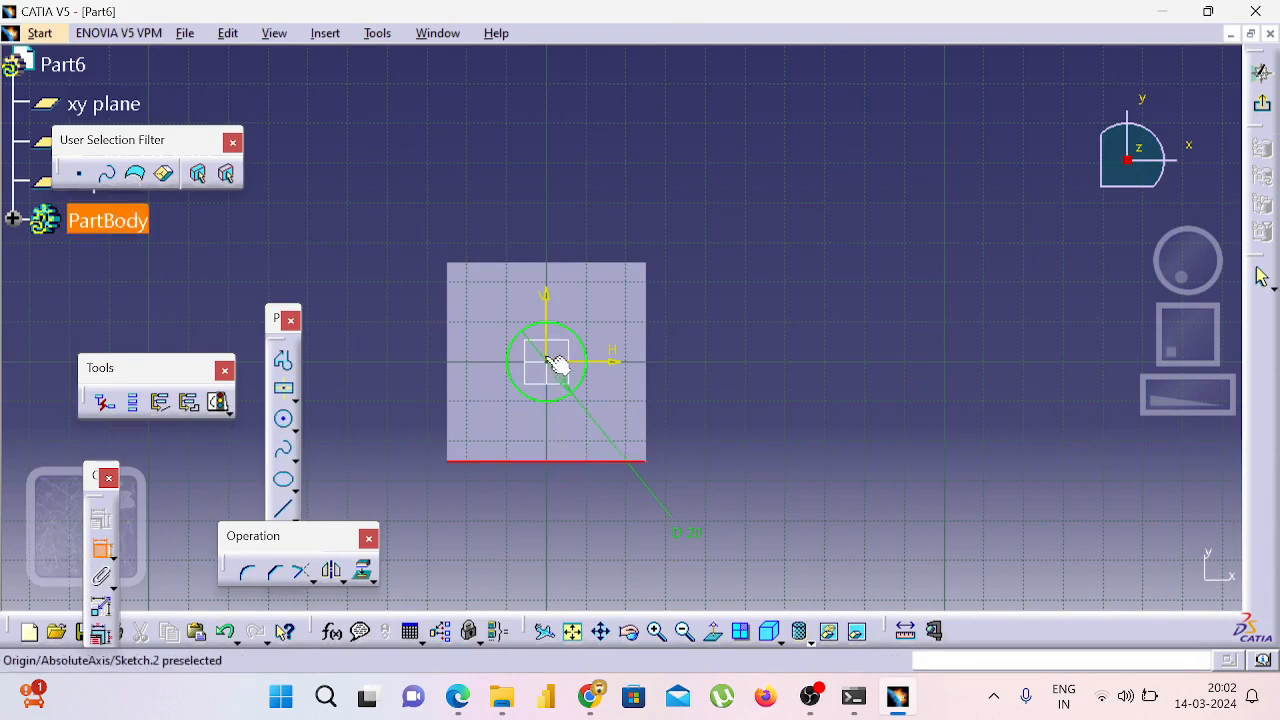
{"action": "left_click", "coordinate": [550, 362]}
{"action": "left_click", "coordinate": [690, 360]}
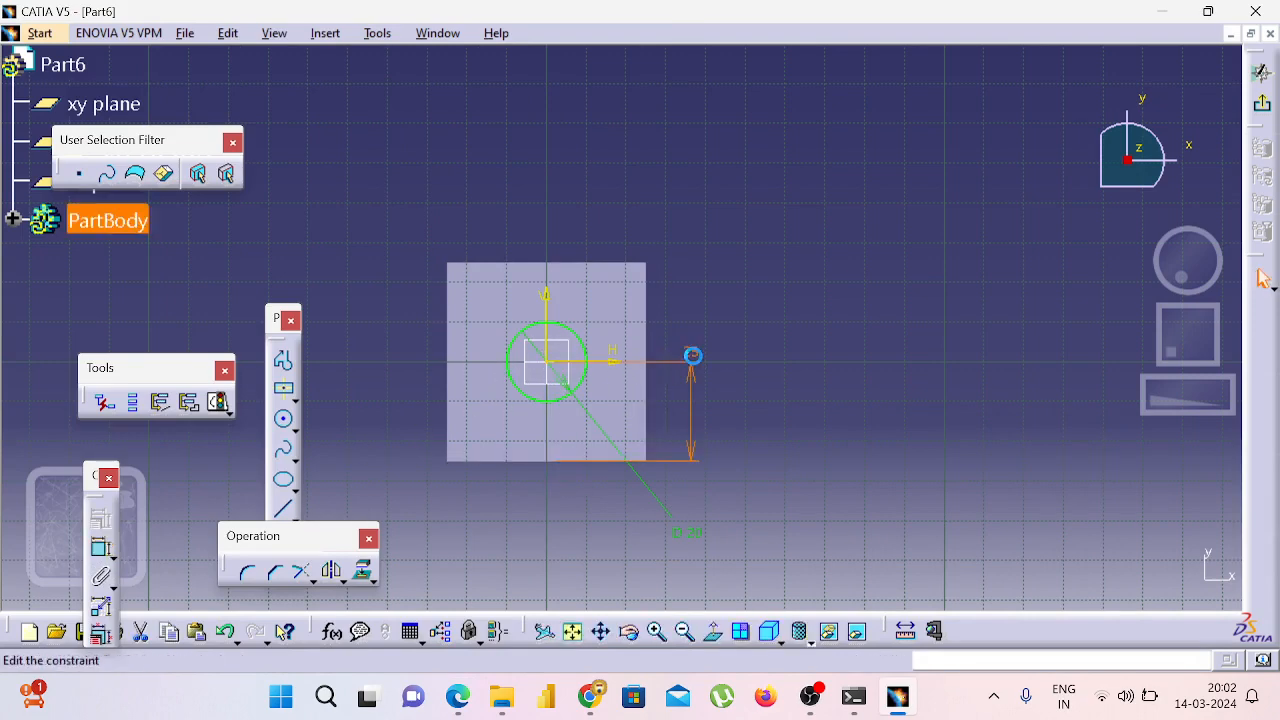
{"action": "double_click", "coordinate": [694, 362]}
{"action": "type", "text": "20"}
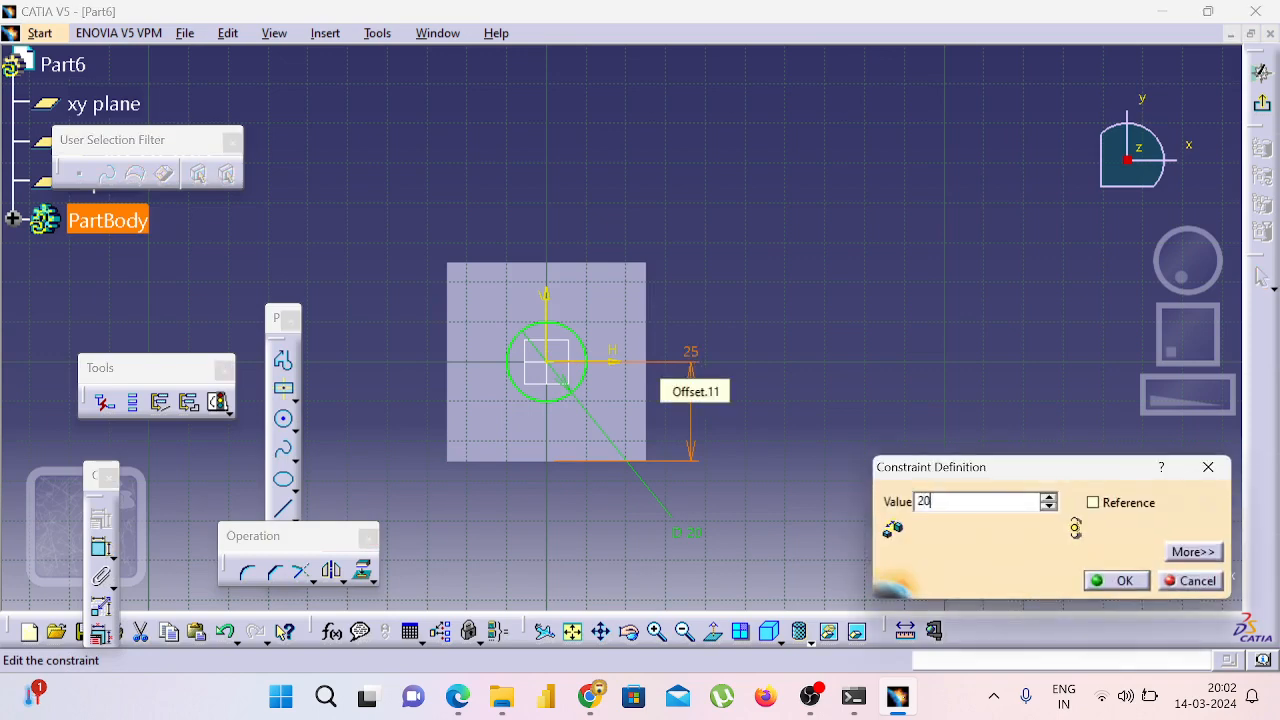
{"action": "key", "text": "Return"}
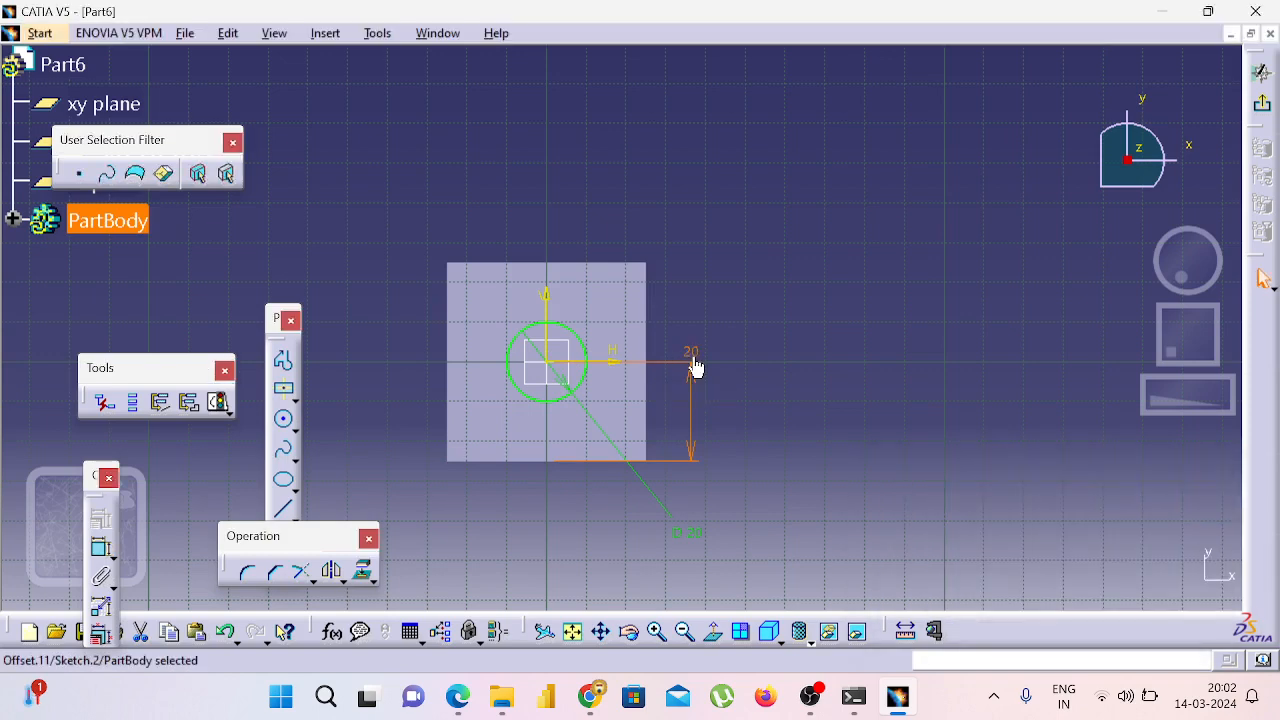
Step: Delete the 20 mm distance dimension and the circle's diameter dimension
{"action": "key", "text": "Delete"}
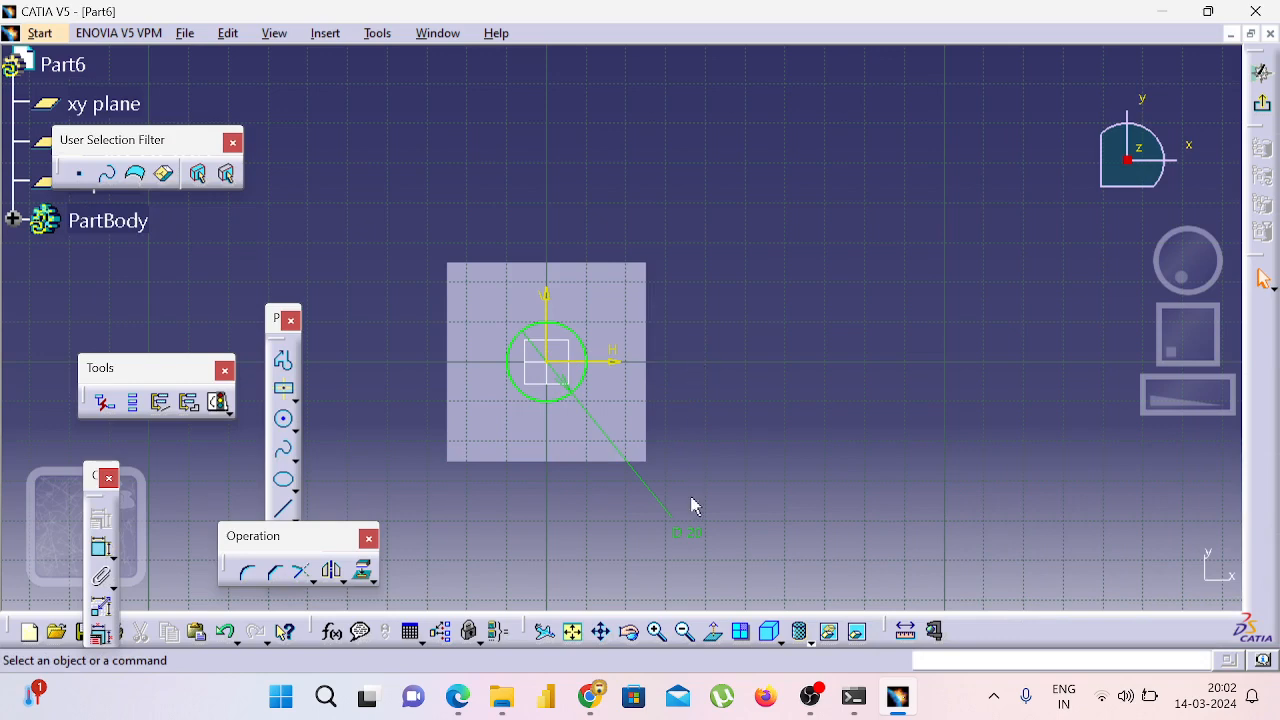
{"action": "left_click", "coordinate": [687, 532]}
{"action": "key", "text": "Delete"}
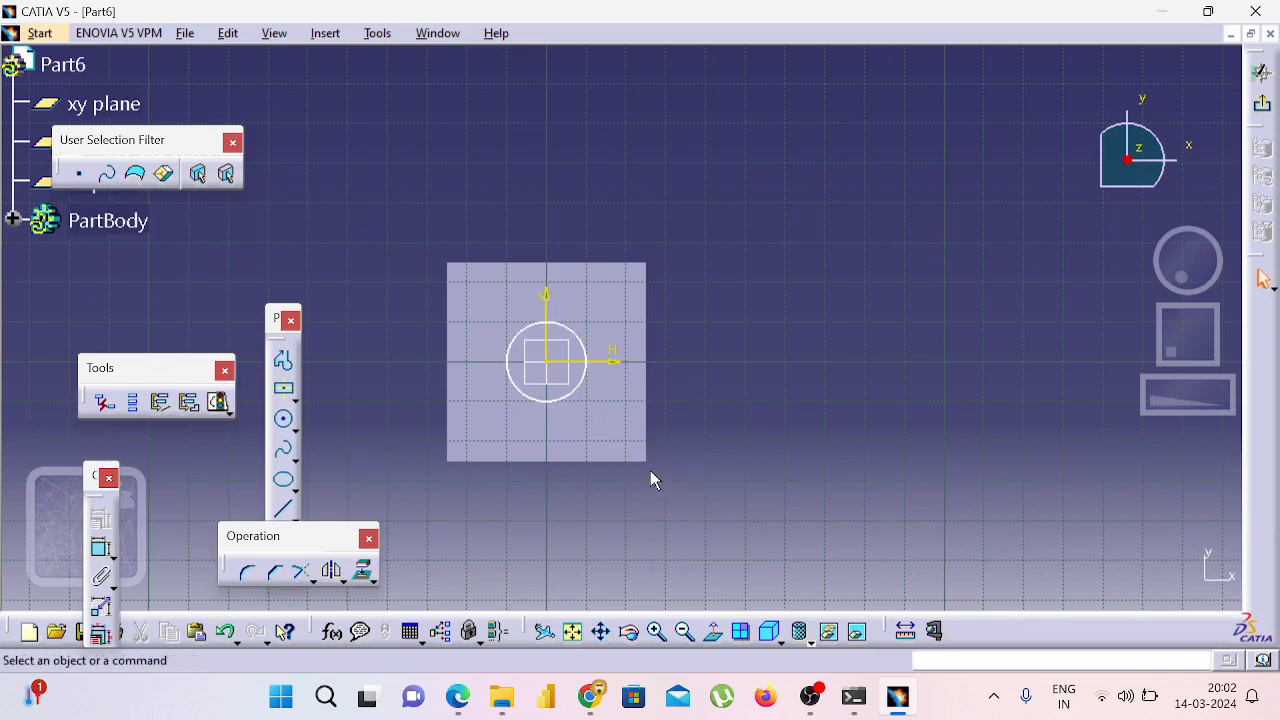
Step: Undo the recent dimension edits and the circle centred on the origin, leaving the hole sketch empty
{"action": "key", "text": "ctrl+z"}
{"action": "key", "text": "ctrl+z"}
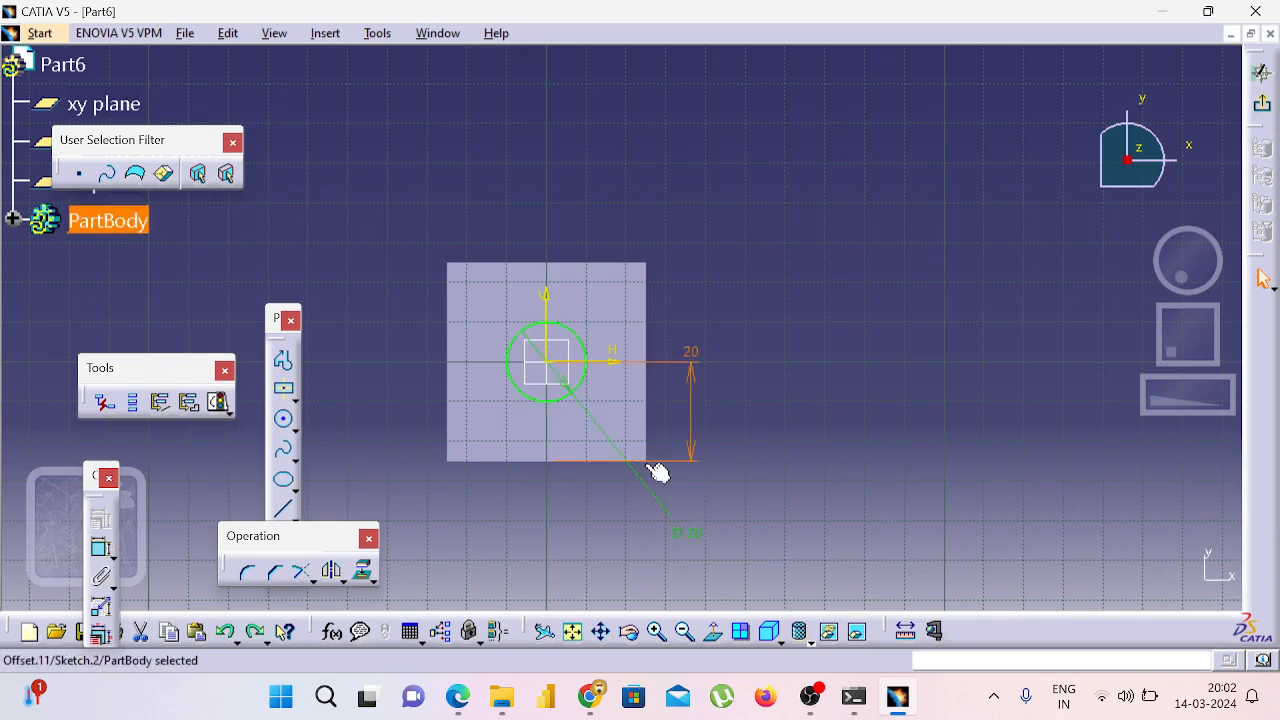
{"action": "key", "text": "ctrl+z"}
{"action": "key", "text": "ctrl+z"}
{"action": "key", "text": "ctrl+z"}
{"action": "key", "text": "ctrl+z"}
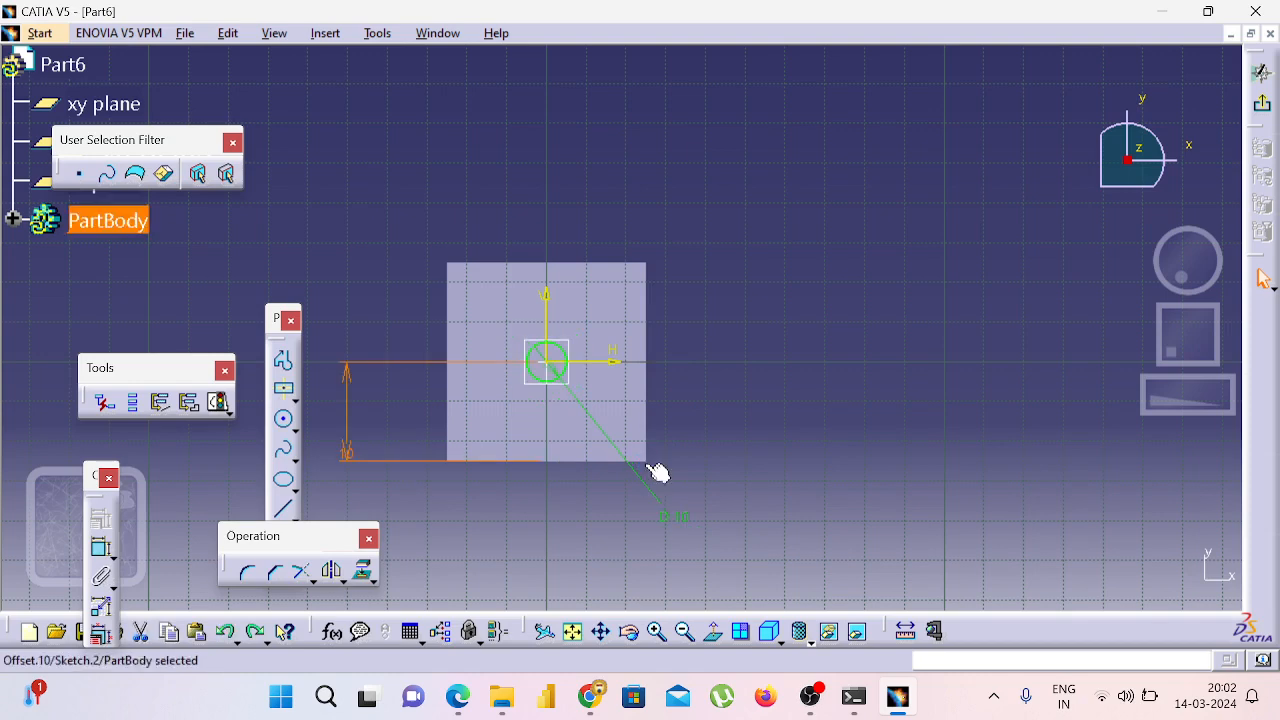
{"action": "left_click", "coordinate": [645, 463]}
{"action": "key", "text": "ctrl+z"}
{"action": "key", "text": "ctrl+z"}
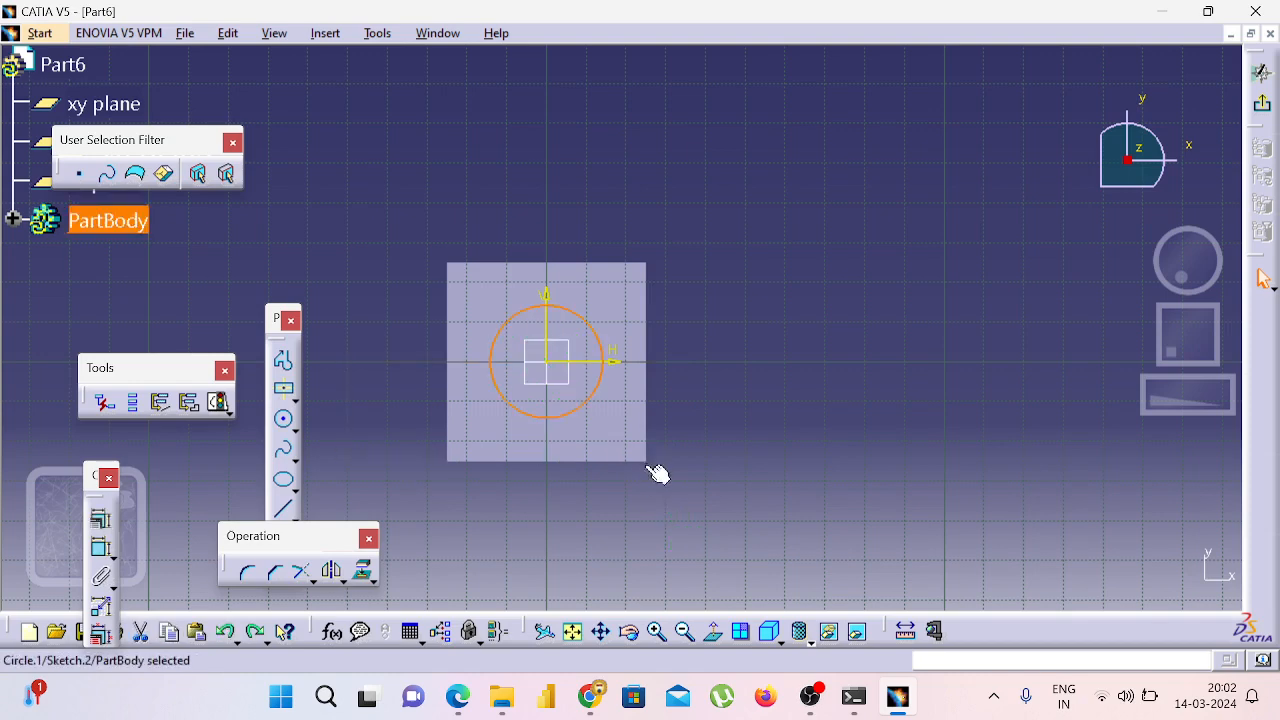
Step: Draw a circle about 28 mm in diameter above the plate, centred on the sketch's vertical axis
{"action": "left_click", "coordinate": [299, 424]}
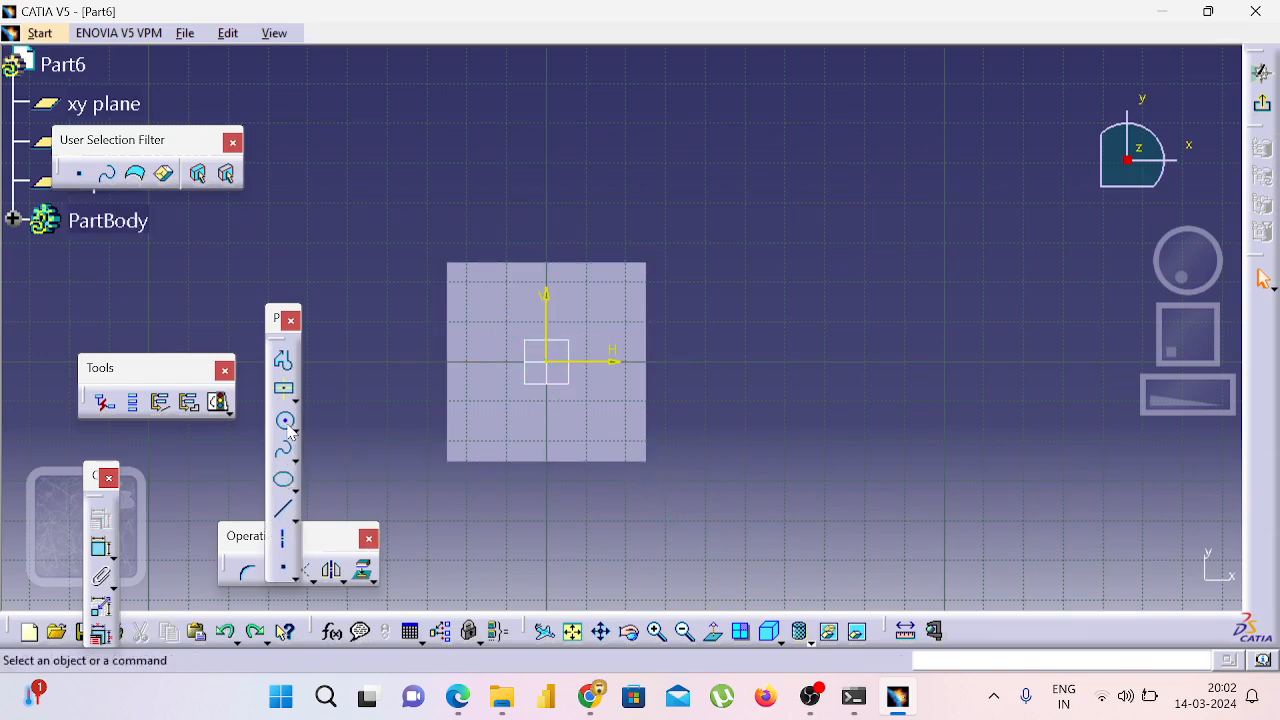
{"action": "left_click", "coordinate": [547, 163]}
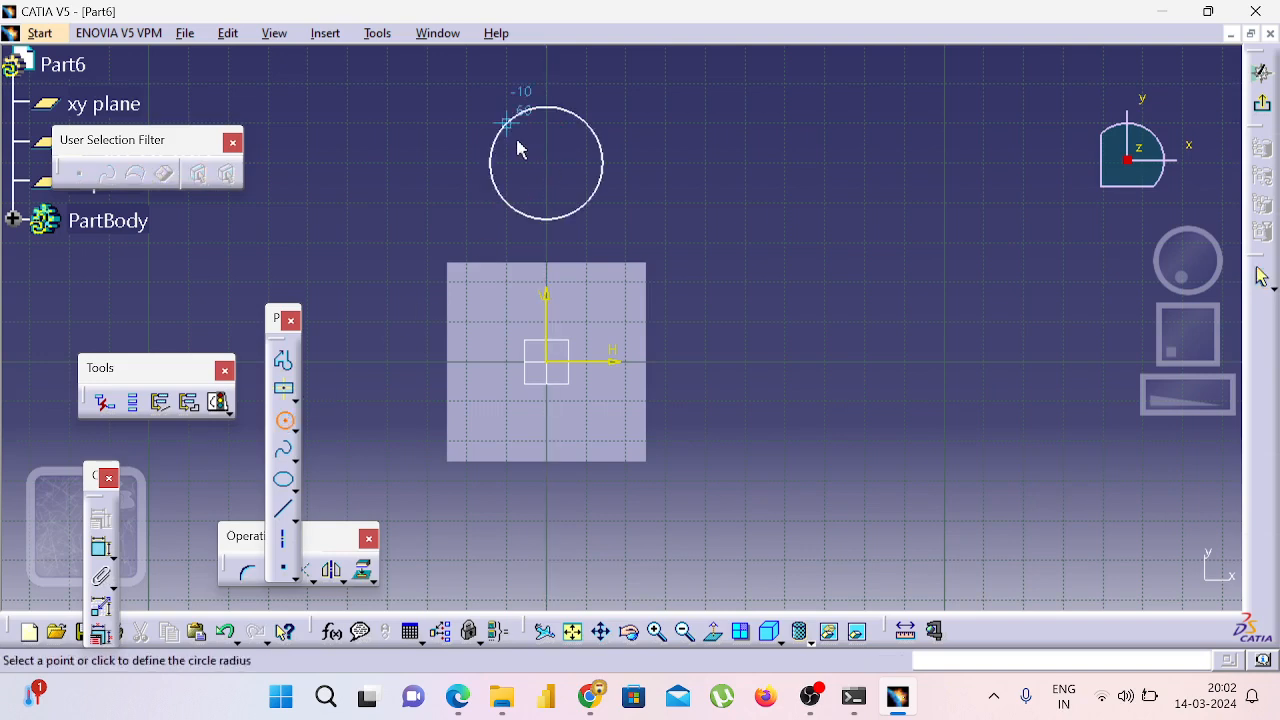
{"action": "left_click", "coordinate": [512, 128]}
Step: Dimension the circle above the plate and set its diameter to 20 mm
{"action": "left_click", "coordinate": [100, 550]}
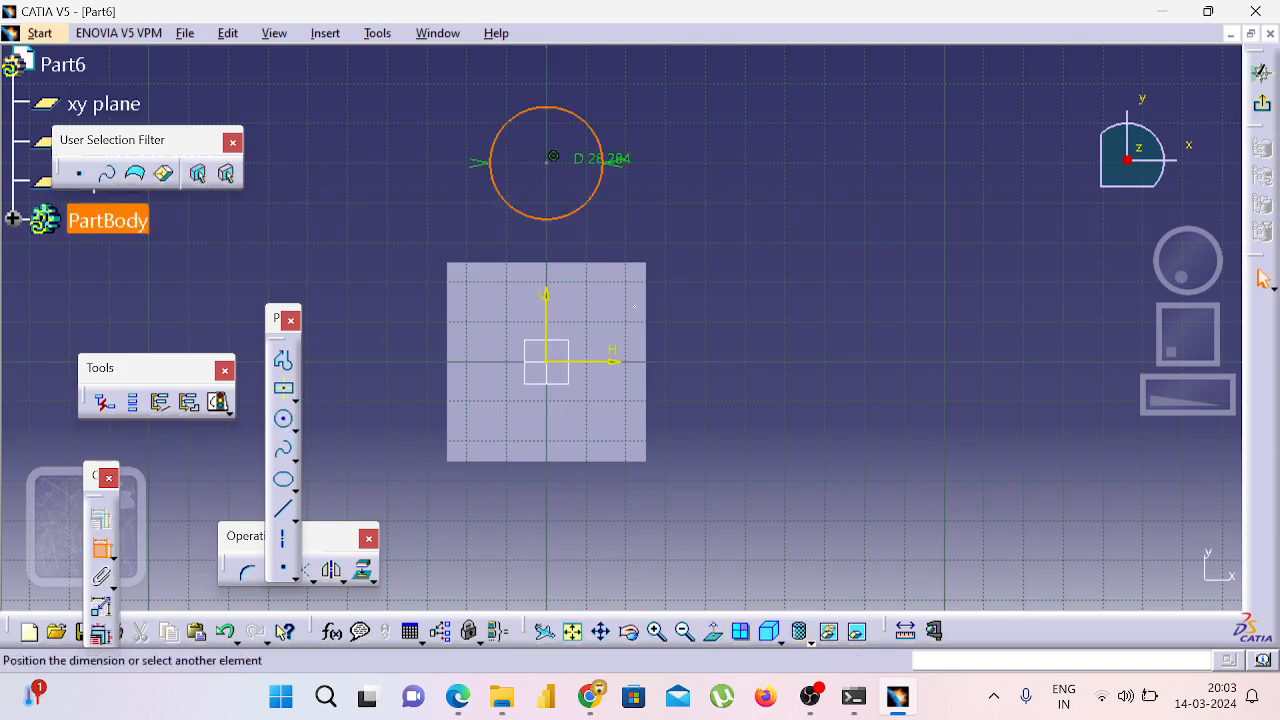
{"action": "left_click", "coordinate": [758, 259]}
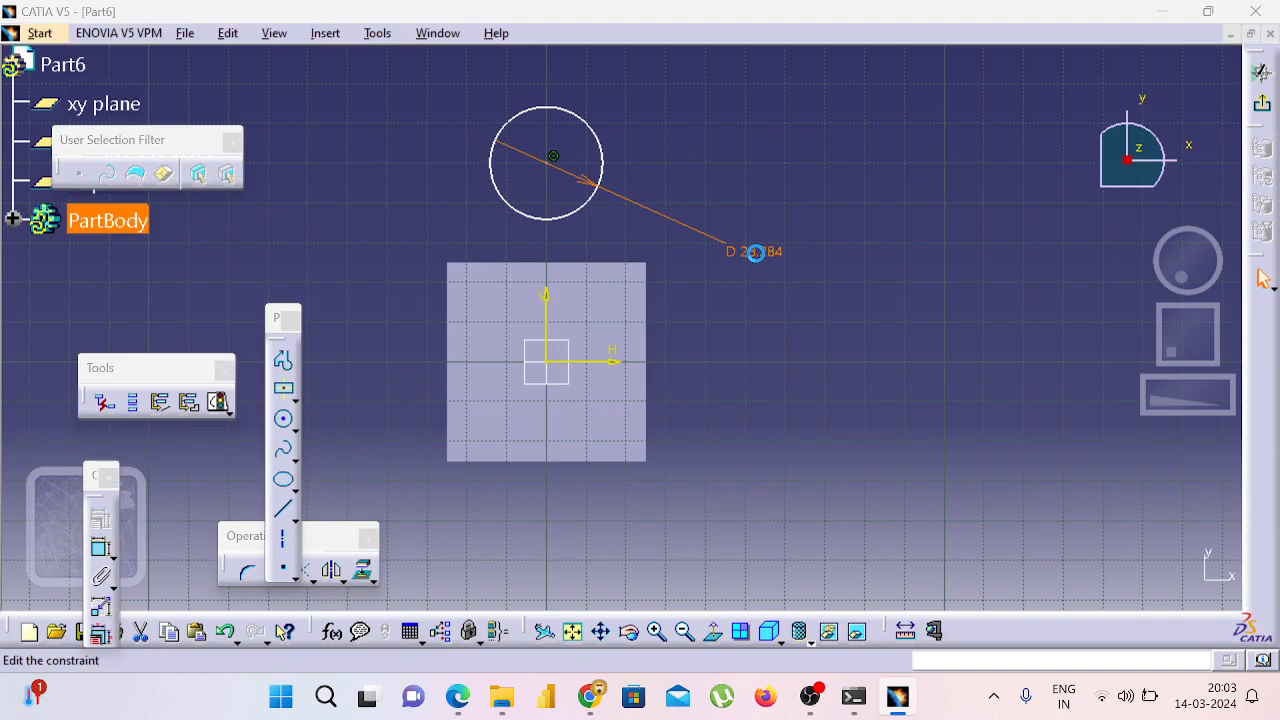
{"action": "double_click", "coordinate": [757, 252]}
{"action": "type", "text": "20mm"}
{"action": "key", "text": "Return"}
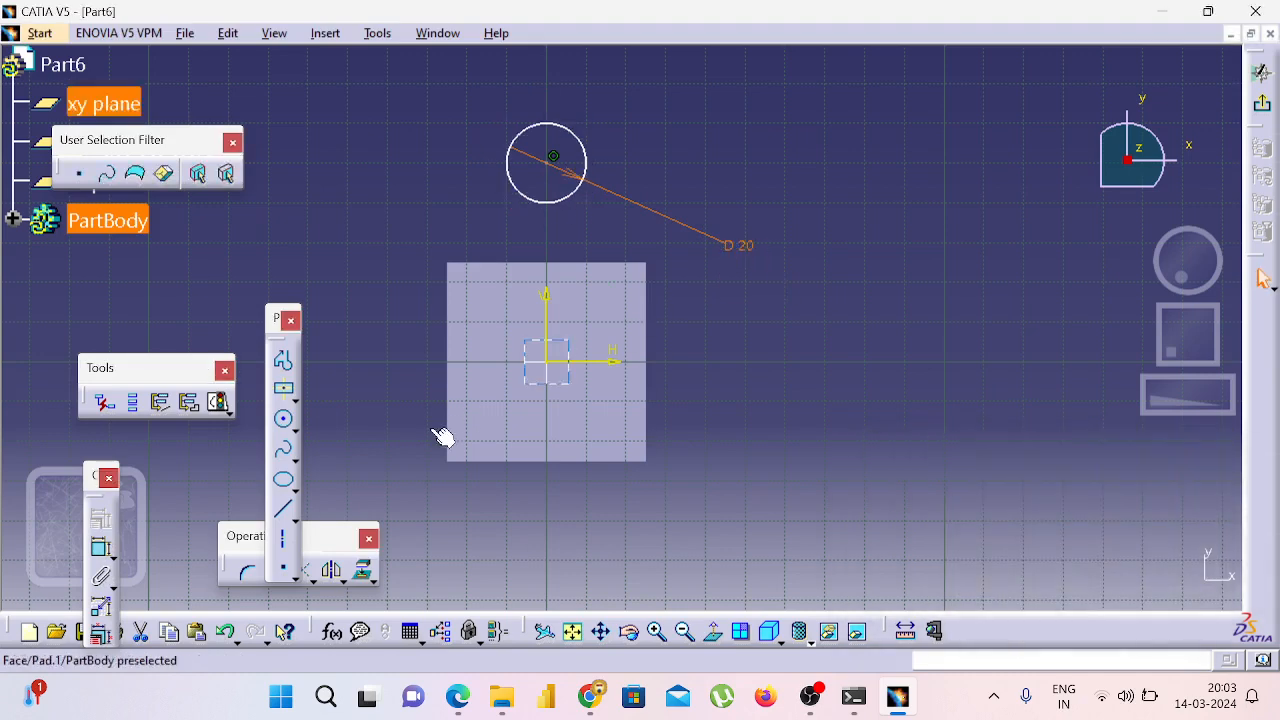
Step: Check the reference drawing, dimension the circle centre's distance from the horizontal axis, and set it to 30/2 (15 mm)
{"action": "left_click", "coordinate": [101, 550]}
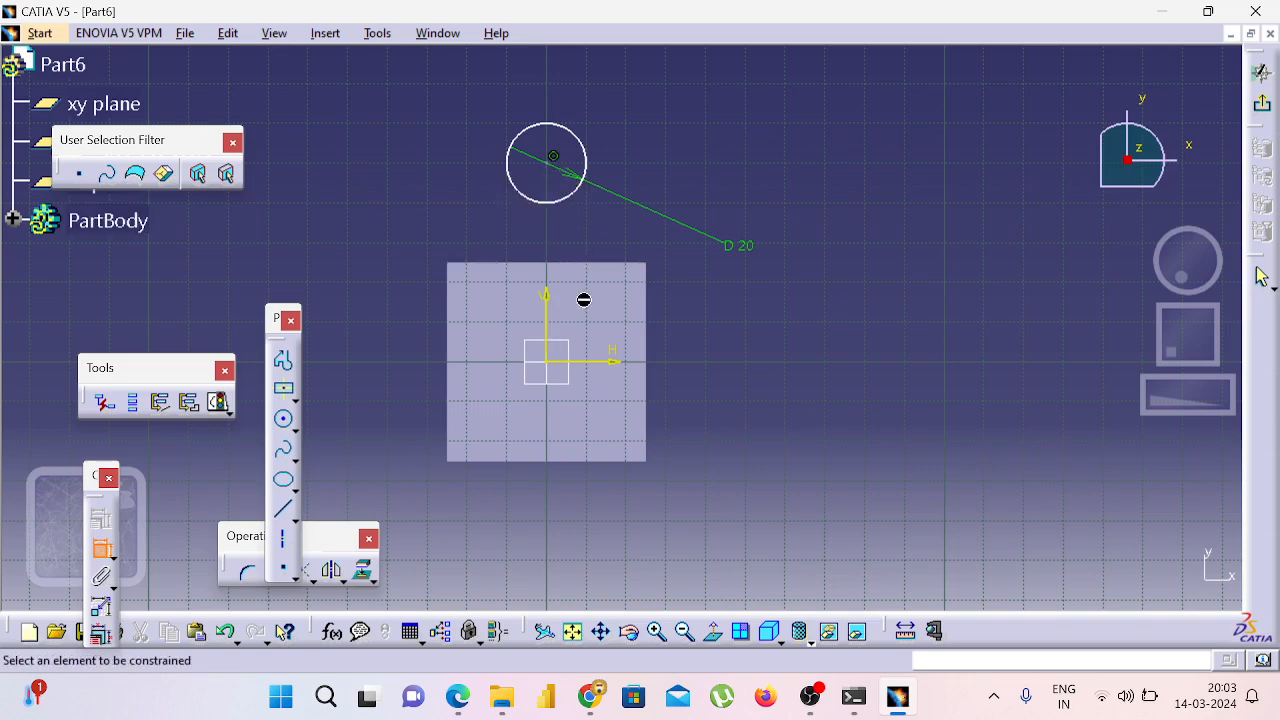
{"action": "key", "text": "alt+Tab"}
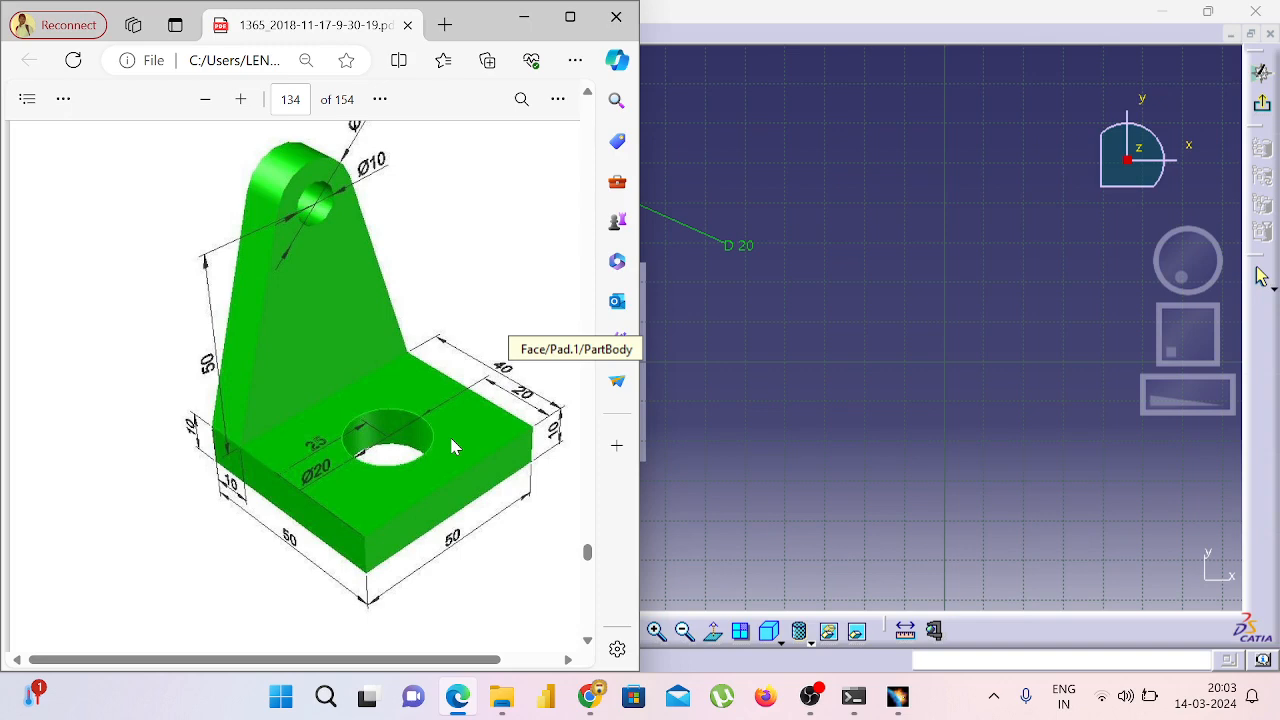
{"action": "key", "text": "alt+Tab"}
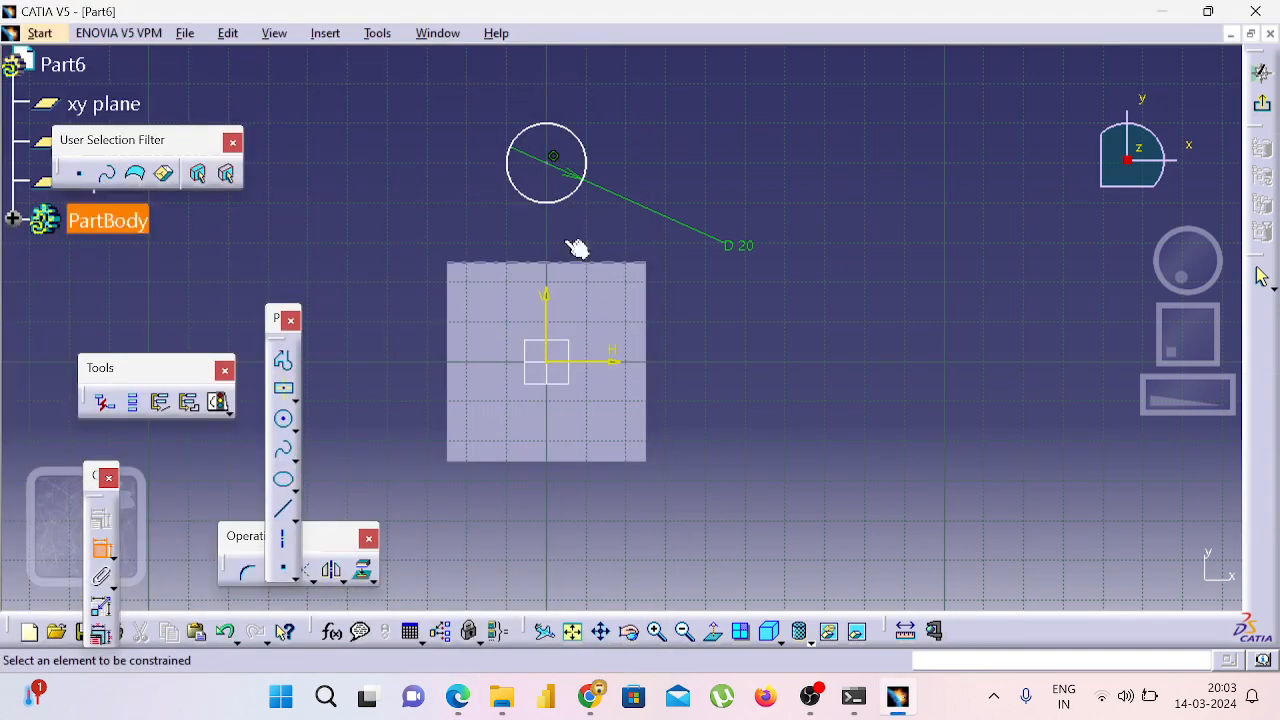
{"action": "left_click", "coordinate": [546, 161]}
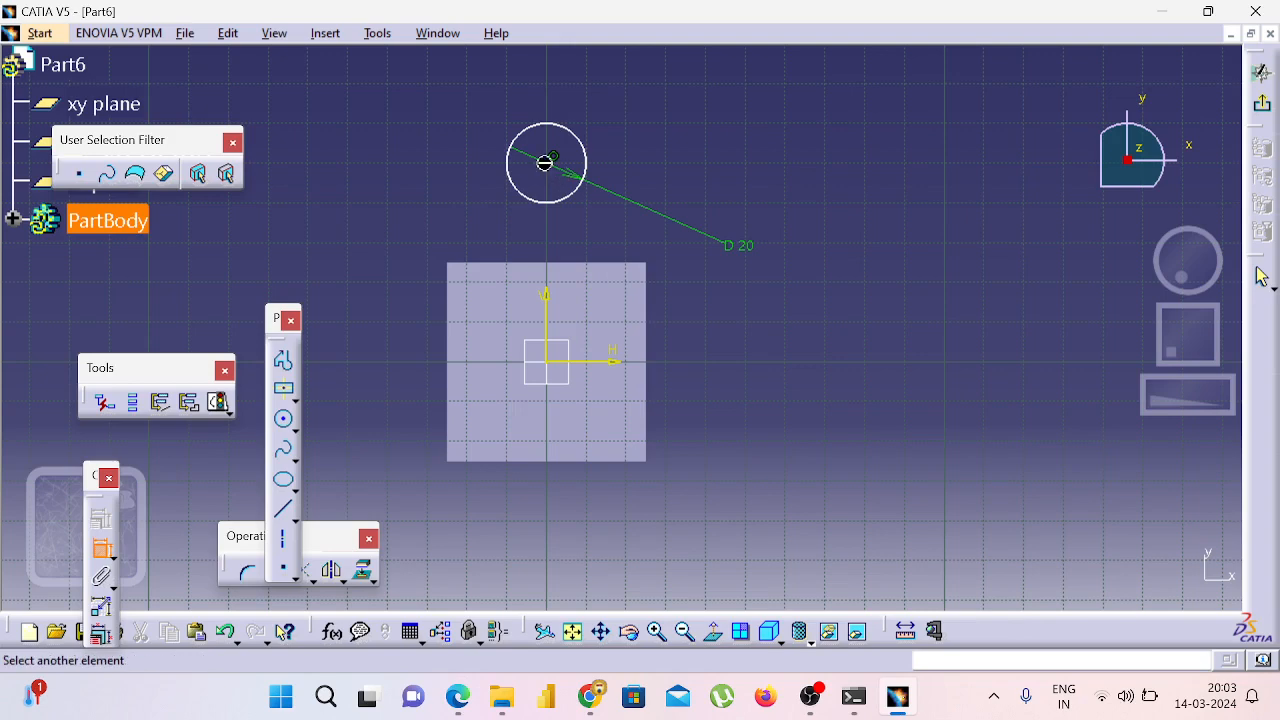
{"action": "left_click", "coordinate": [609, 362]}
{"action": "left_click", "coordinate": [732, 343]}
{"action": "double_click", "coordinate": [732, 343]}
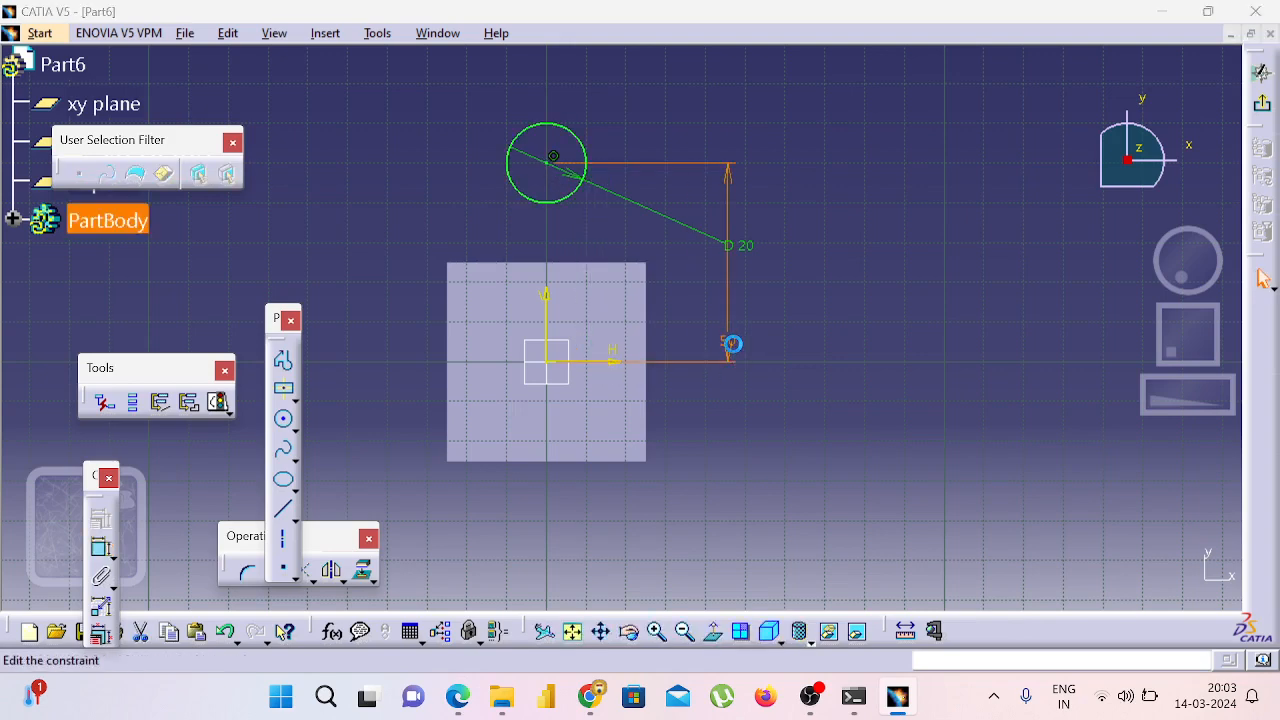
{"action": "type", "text": "30/2"}
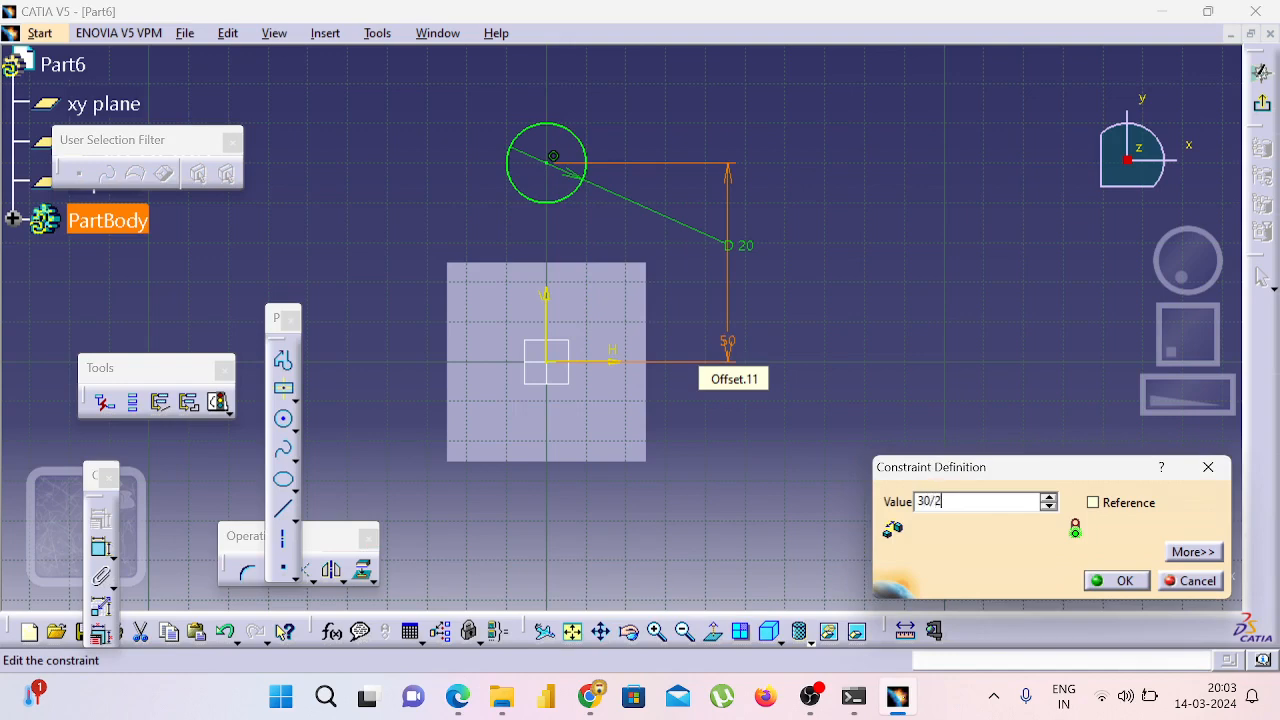
{"action": "key", "text": "Return"}
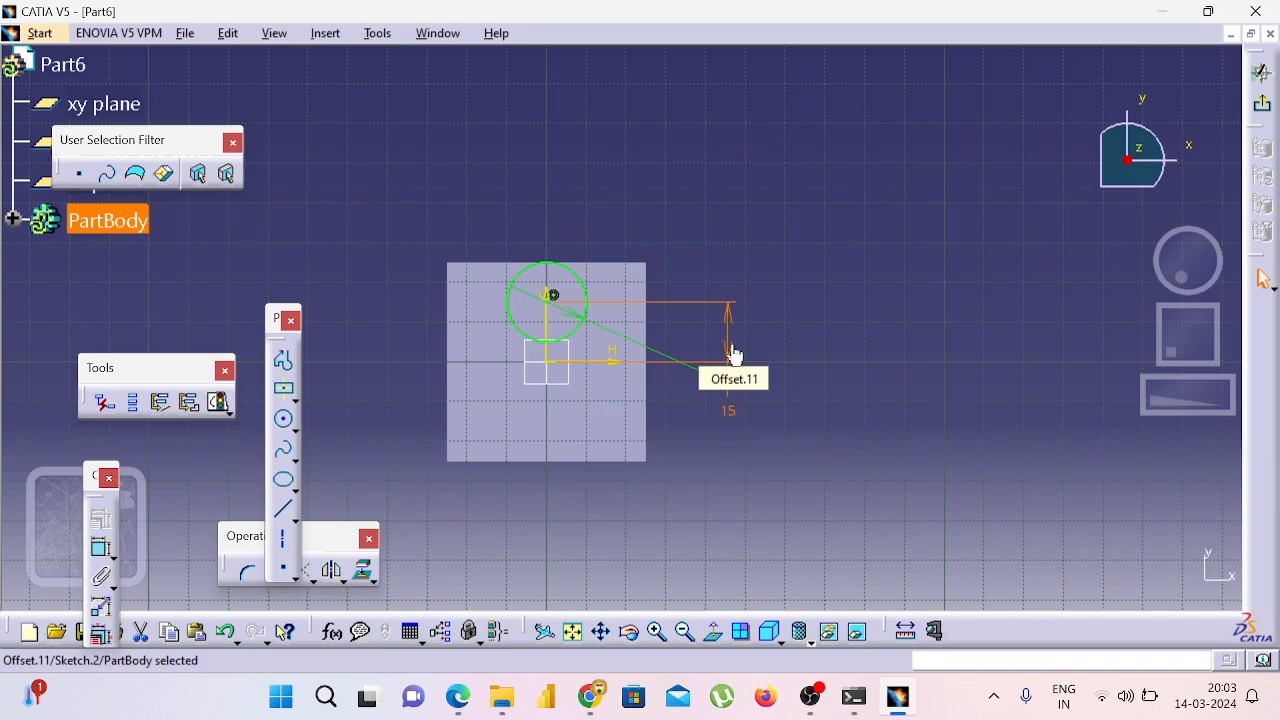
Step: Set the circle centre's distance from the horizontal axis to 30 mm, and change it to 0 mm
{"action": "double_click", "coordinate": [733, 355]}
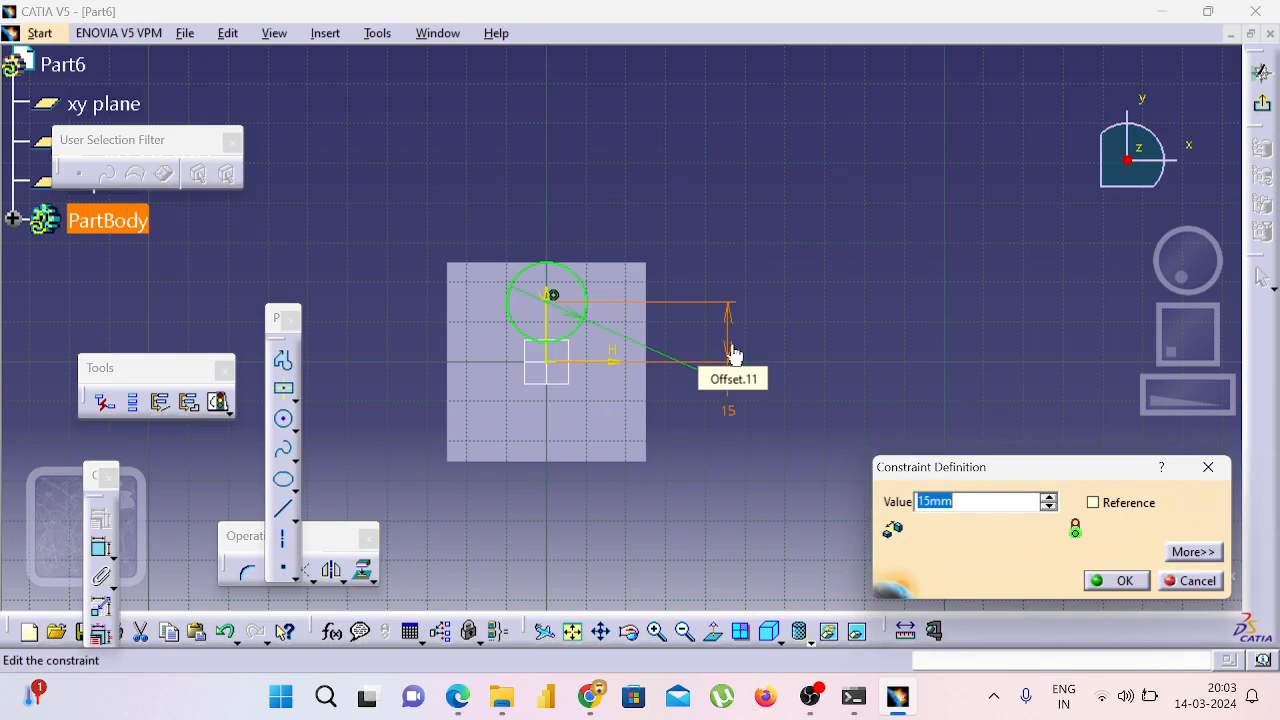
{"action": "type", "text": "30"}
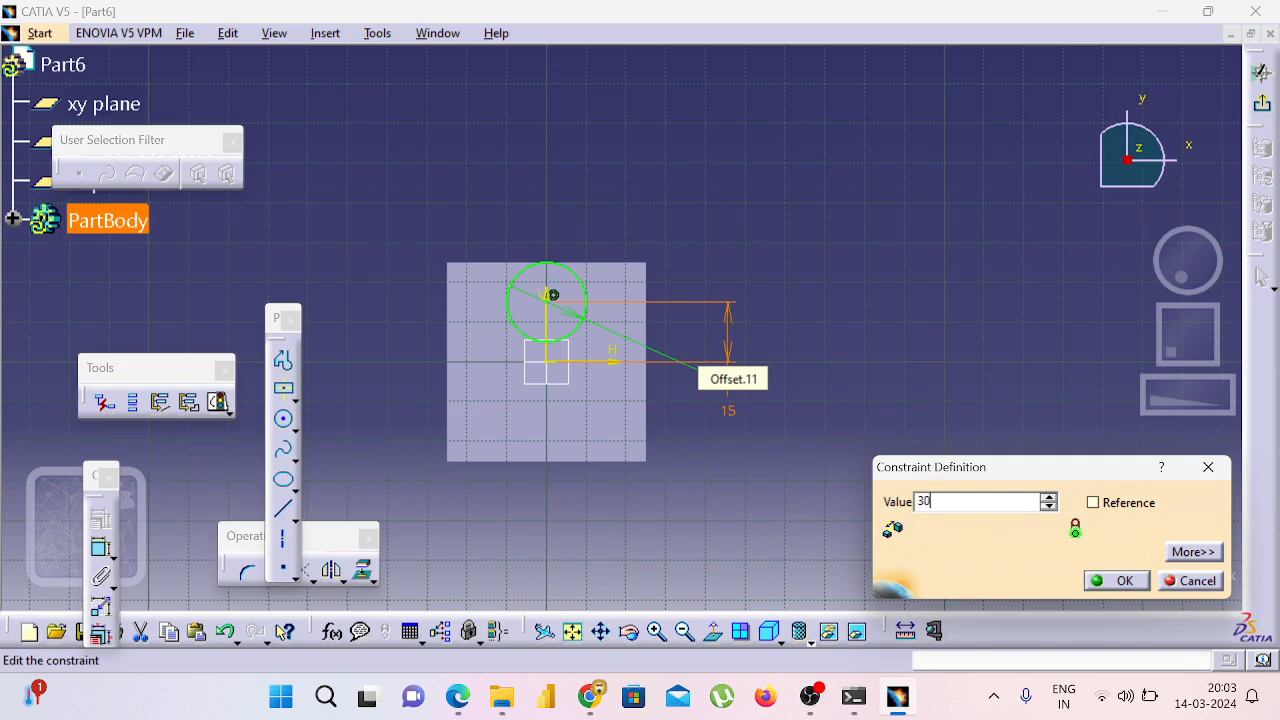
{"action": "key", "text": "Return"}
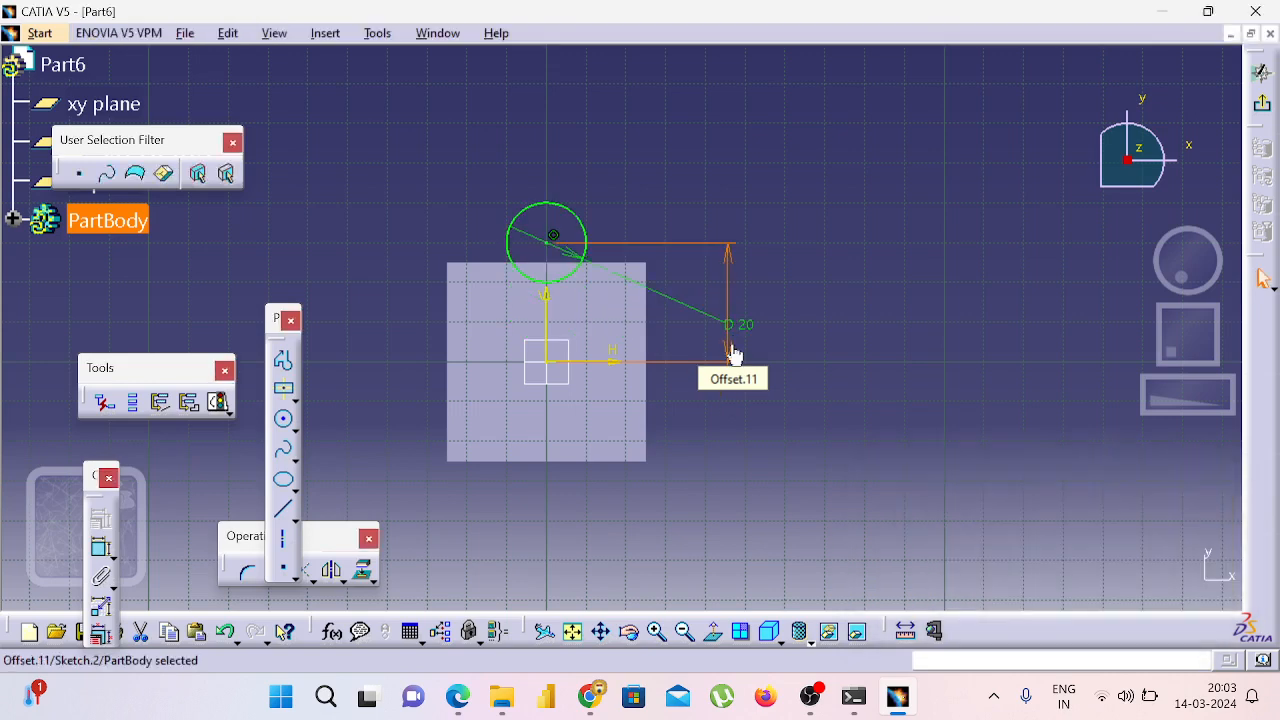
{"action": "double_click", "coordinate": [733, 355]}
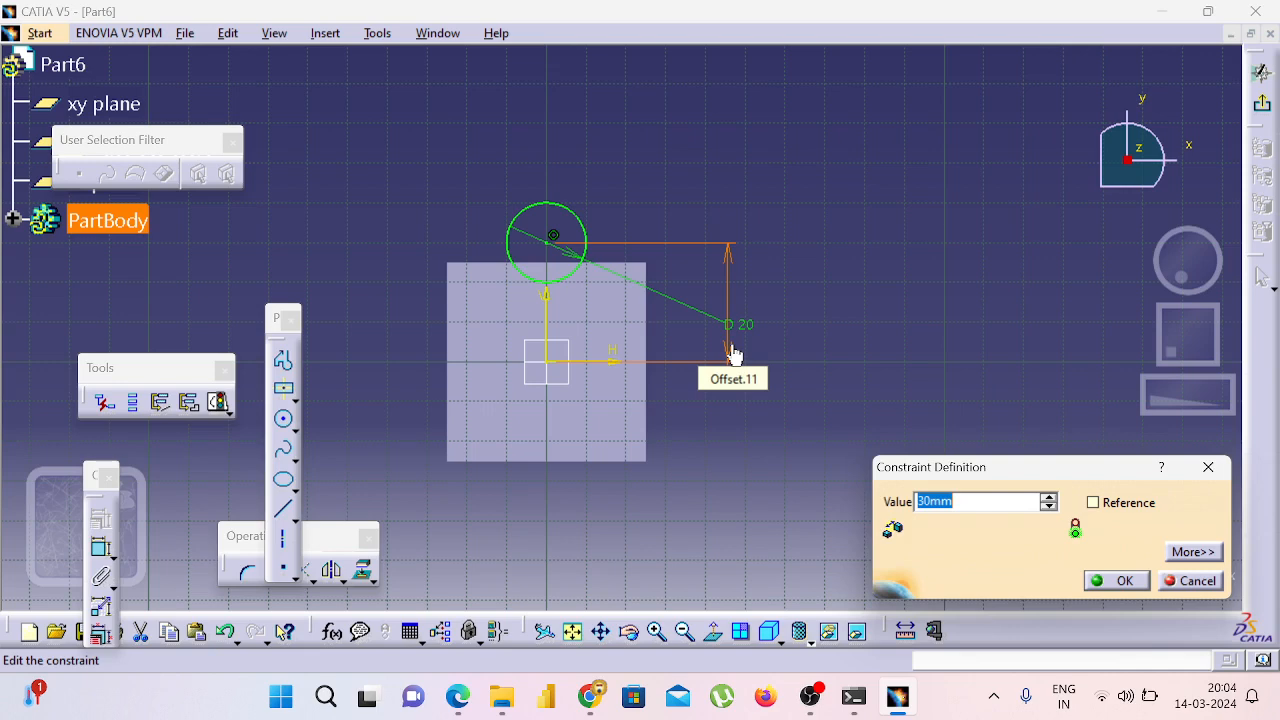
{"action": "type", "text": "0mm"}
{"action": "key", "text": "Return"}
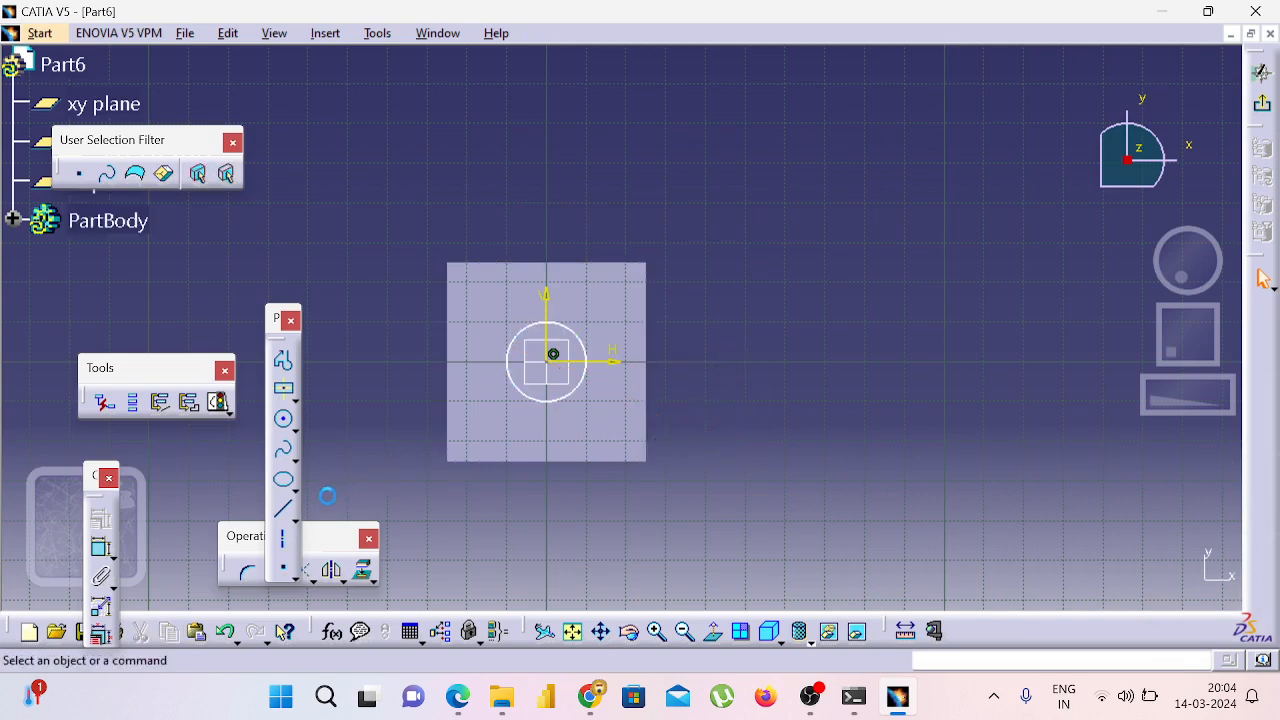
Step: Dimension the circle centre's distance from the plate's lower edge and set it to 20 mm
{"action": "left_click", "coordinate": [104, 547]}
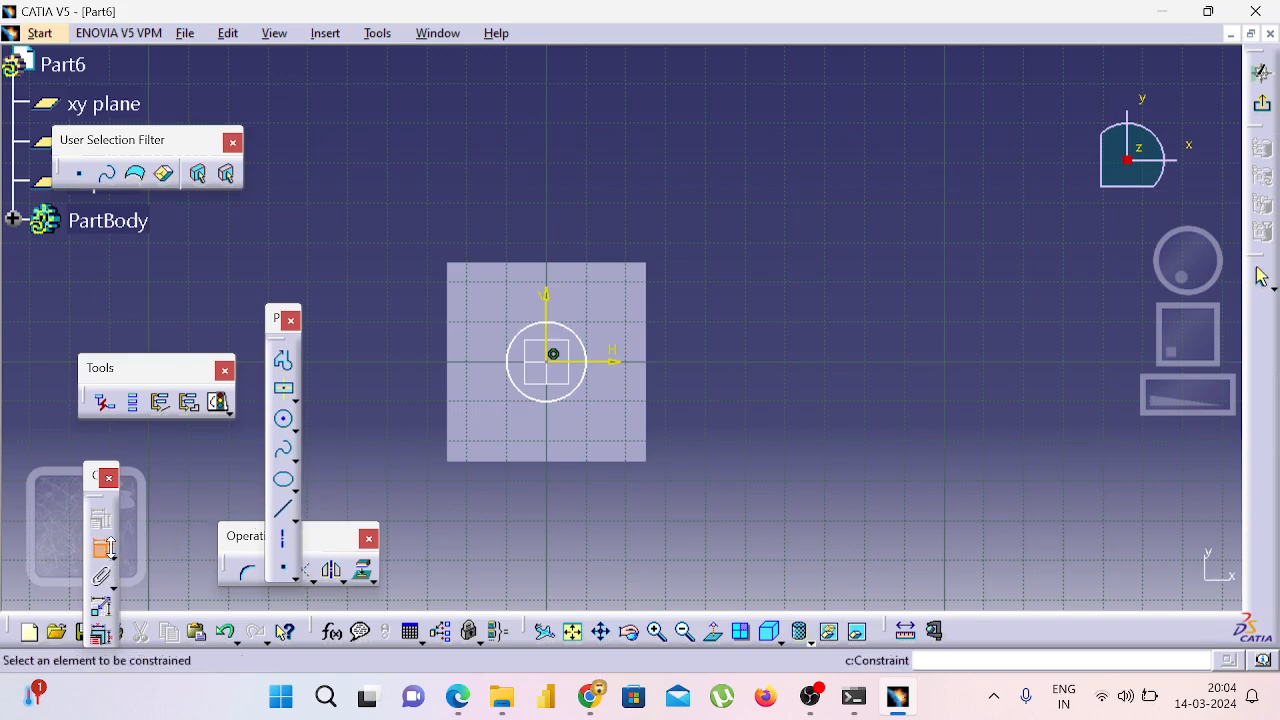
{"action": "left_click", "coordinate": [554, 360]}
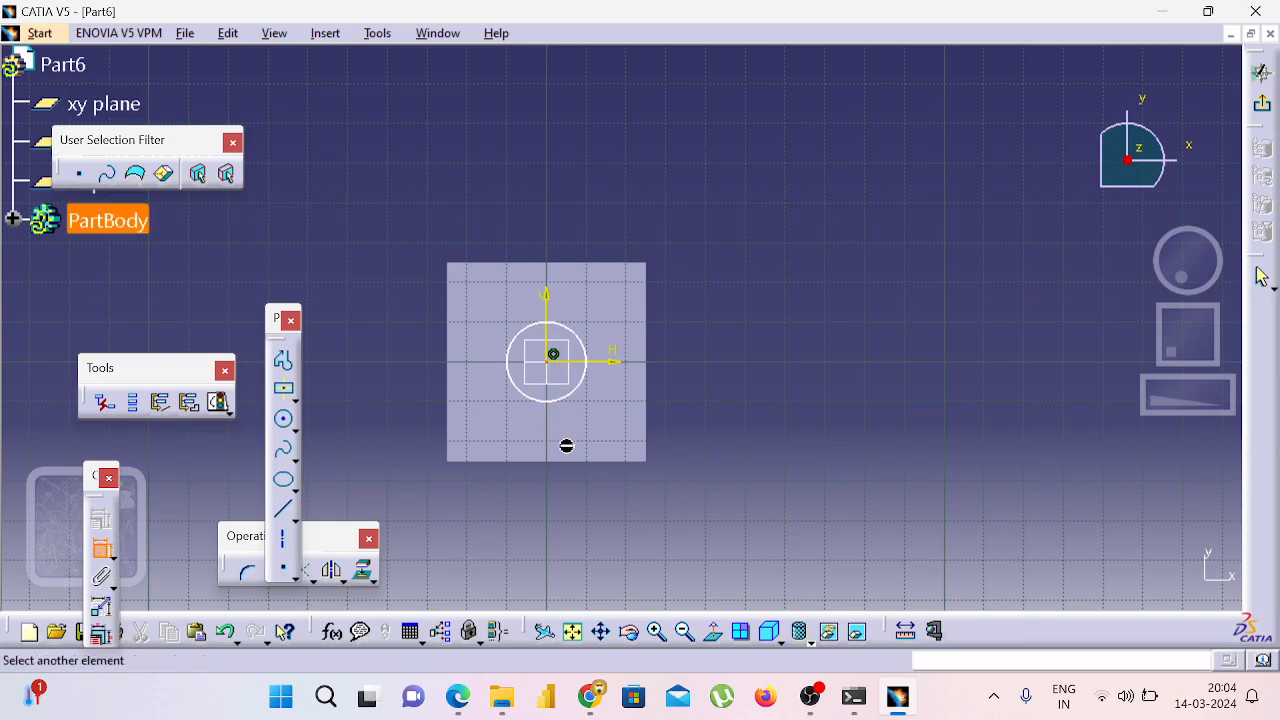
{"action": "left_click", "coordinate": [595, 462]}
{"action": "left_click", "coordinate": [696, 446]}
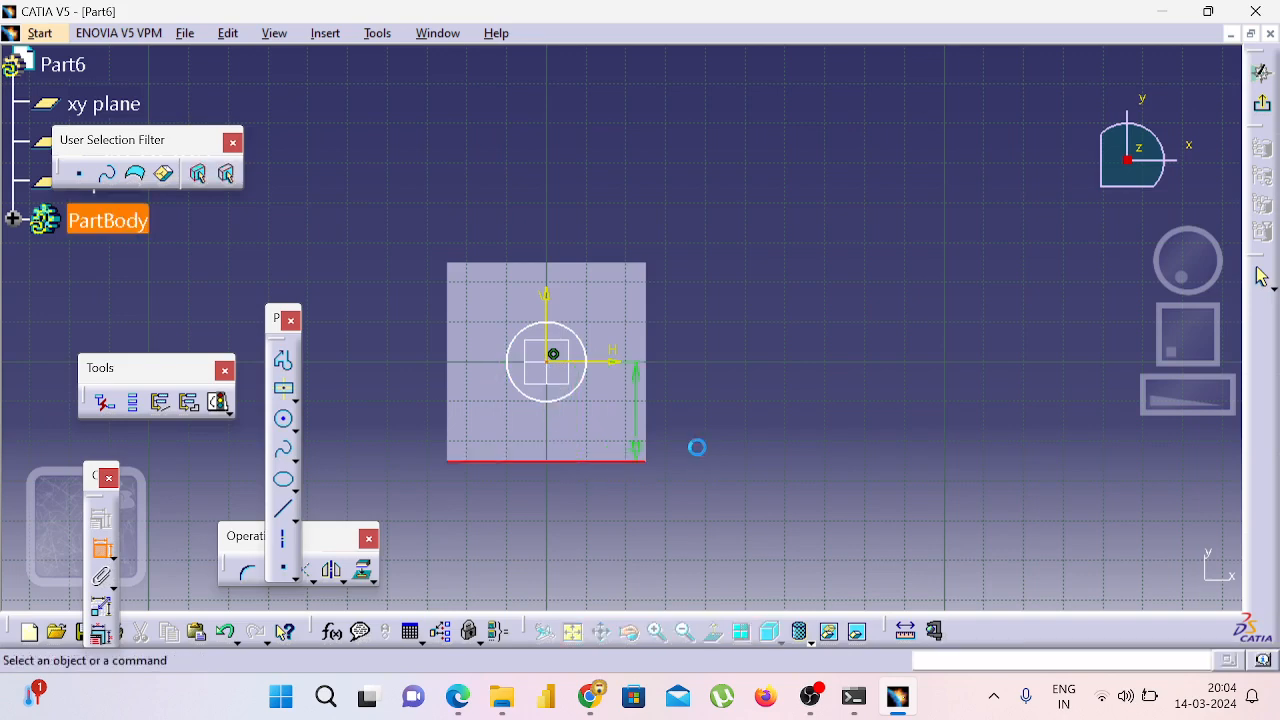
{"action": "double_click", "coordinate": [697, 446]}
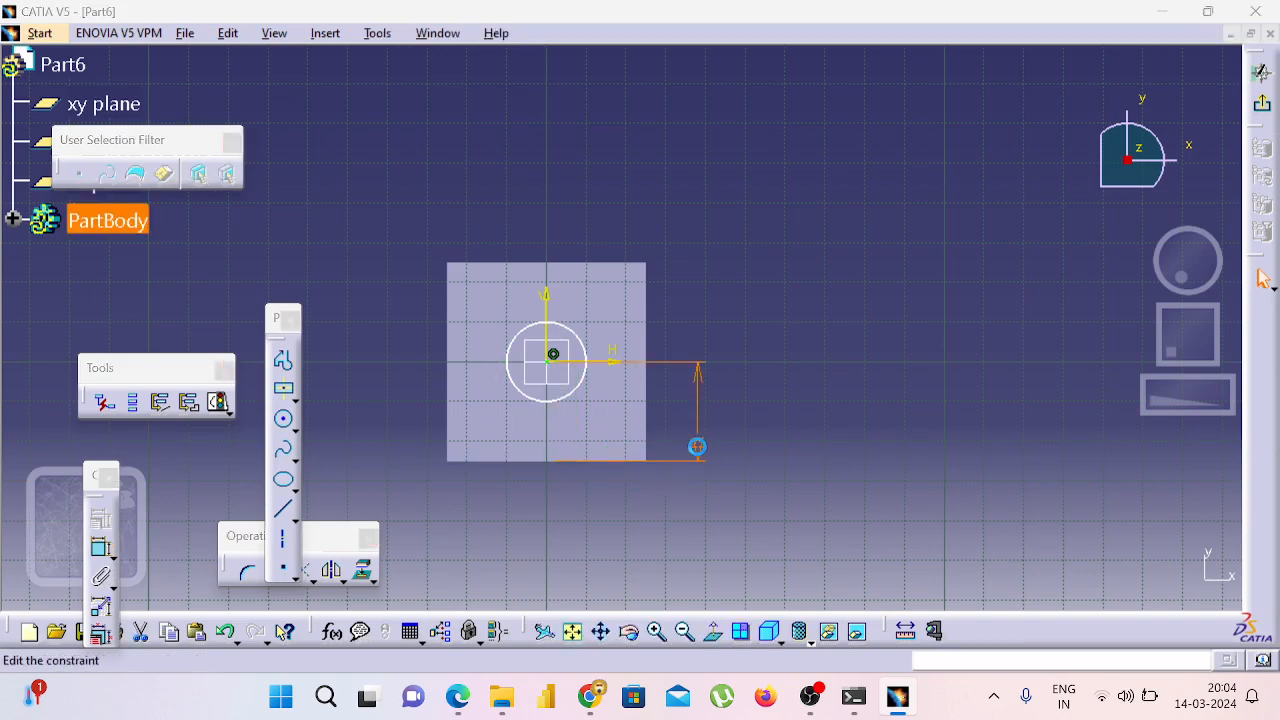
{"action": "type", "text": "20"}
{"action": "key", "text": "Return"}
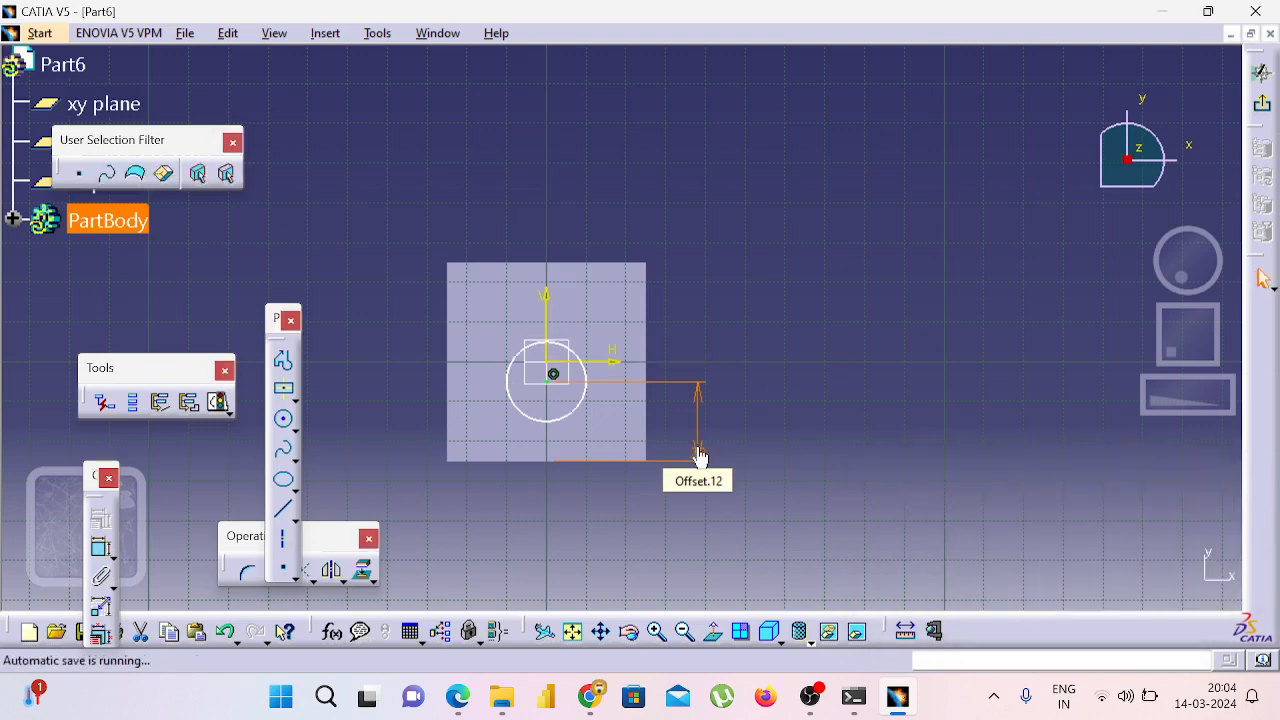
{"action": "left_click", "coordinate": [696, 443]}
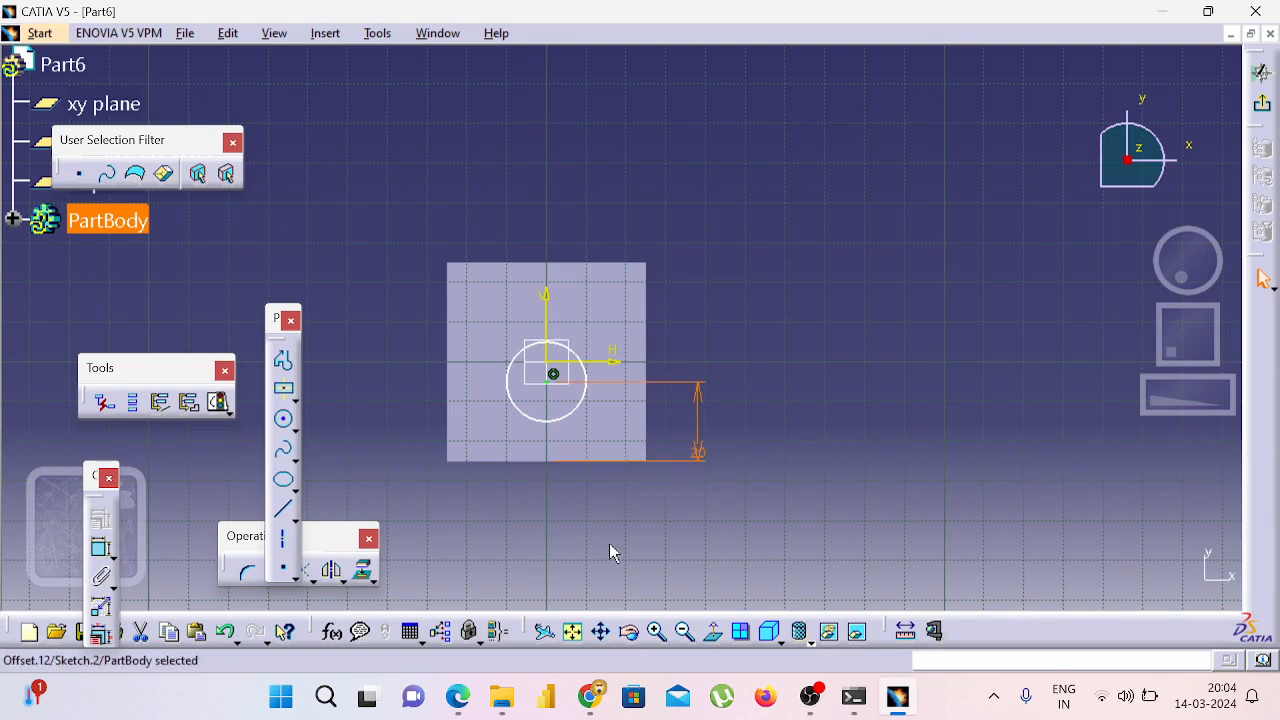
Step: Exit the hole sketch and cut its circle through the plate with a Pocket of type Up to last
{"action": "left_click", "coordinate": [1260, 104]}
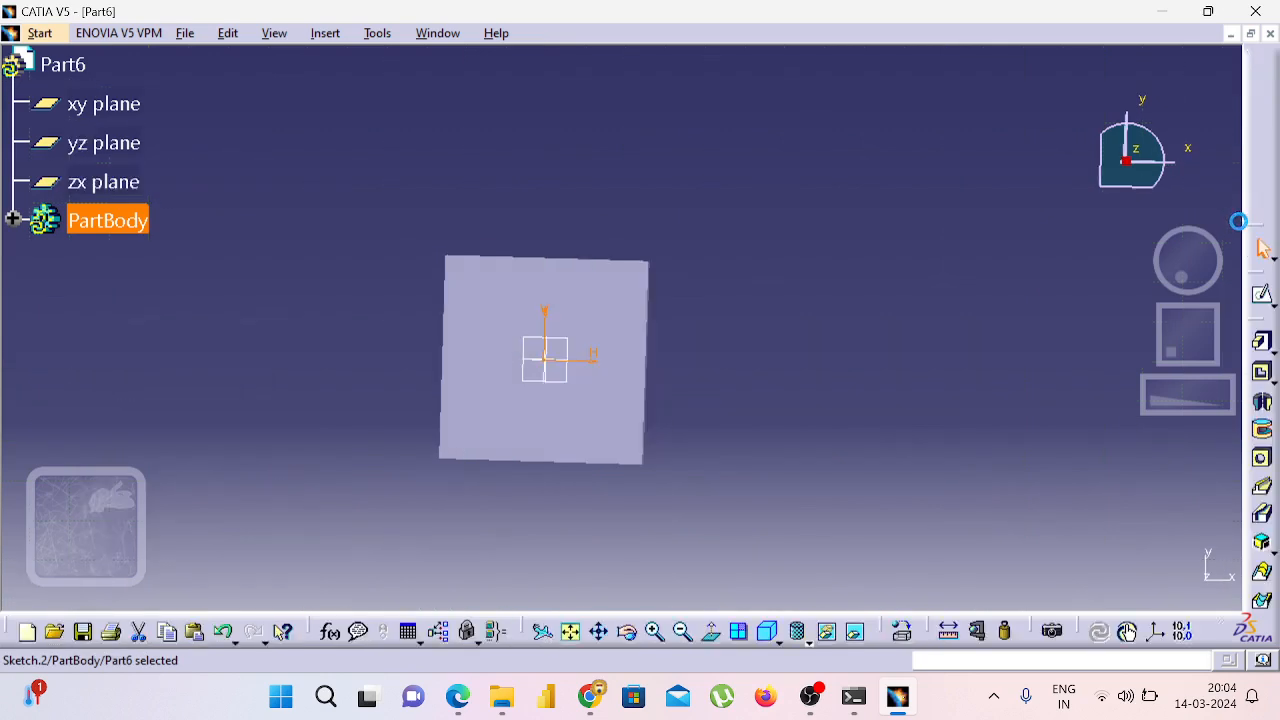
{"action": "left_click", "coordinate": [1262, 372]}
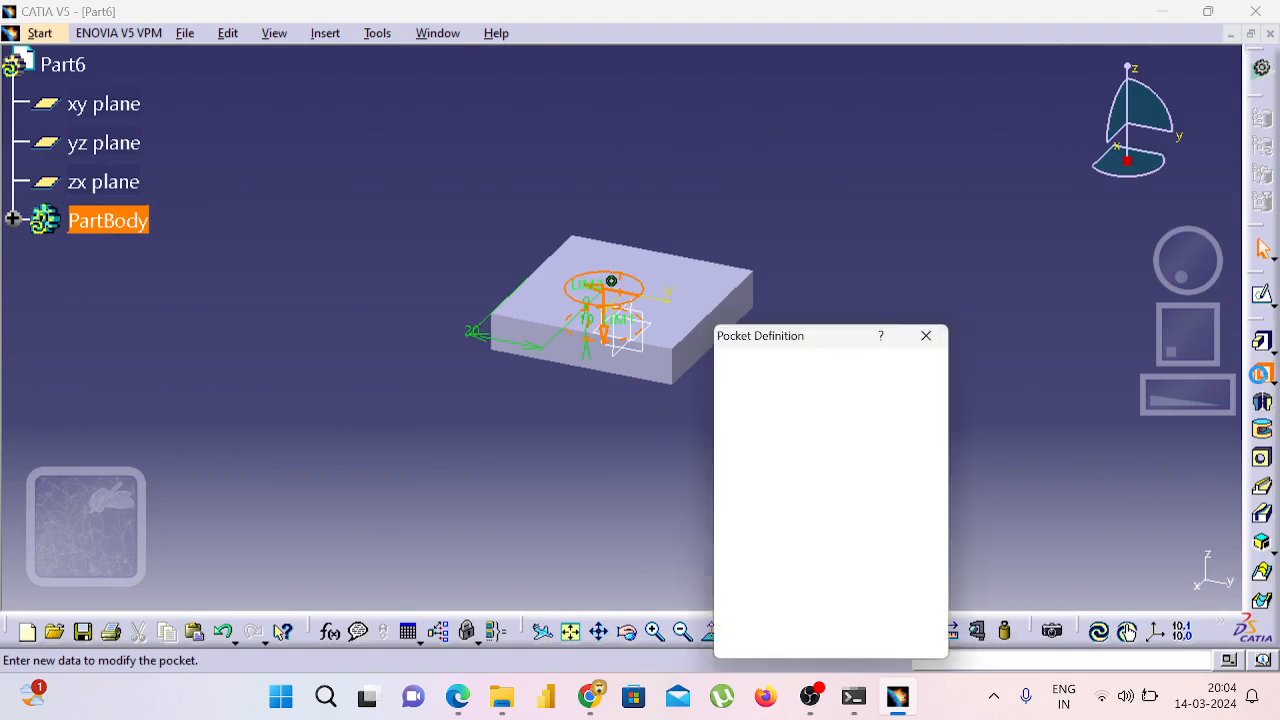
{"action": "left_click", "coordinate": [885, 389]}
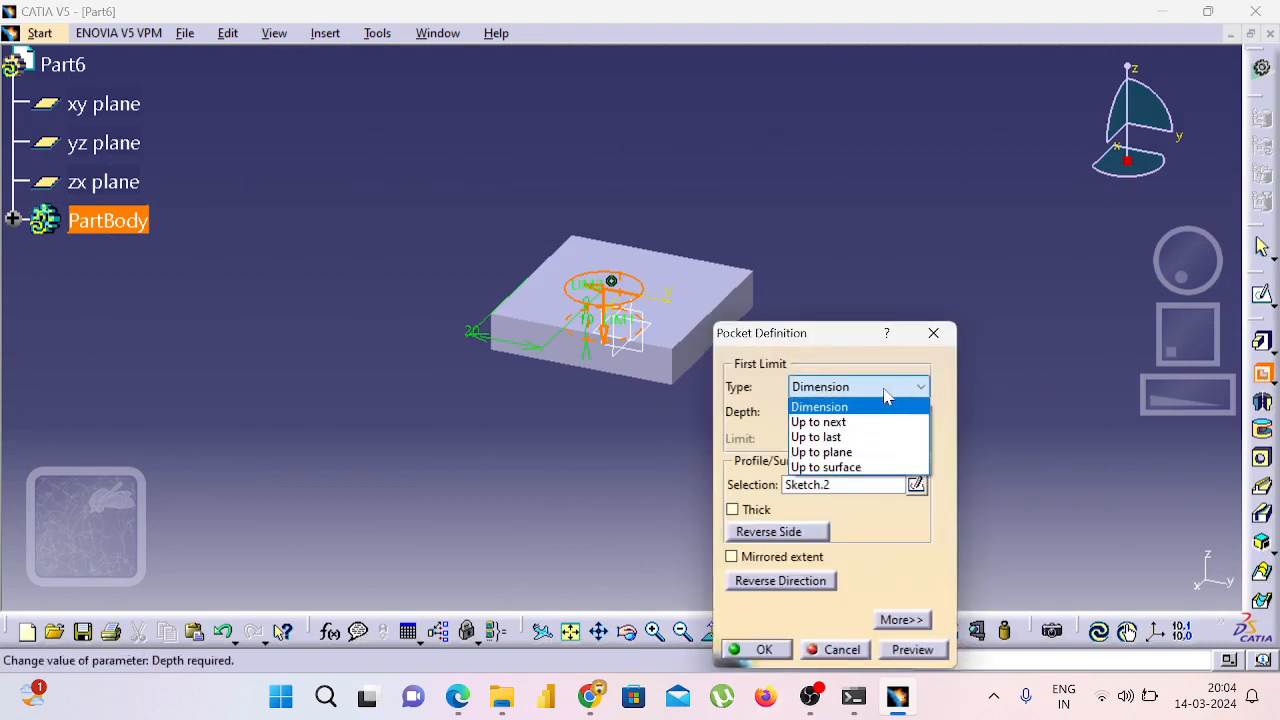
{"action": "left_click", "coordinate": [870, 437]}
{"action": "left_click", "coordinate": [772, 646]}
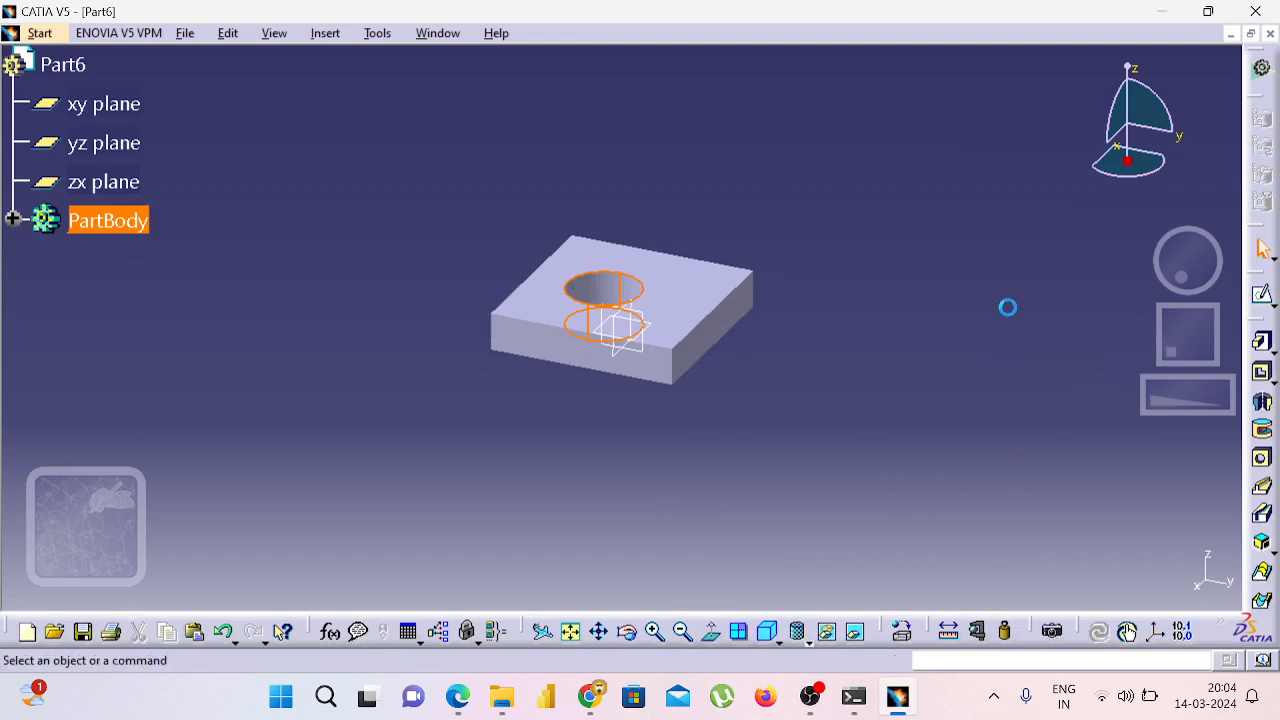
{"action": "left_click", "coordinate": [737, 374]}
{"action": "left_click", "coordinate": [562, 352]}
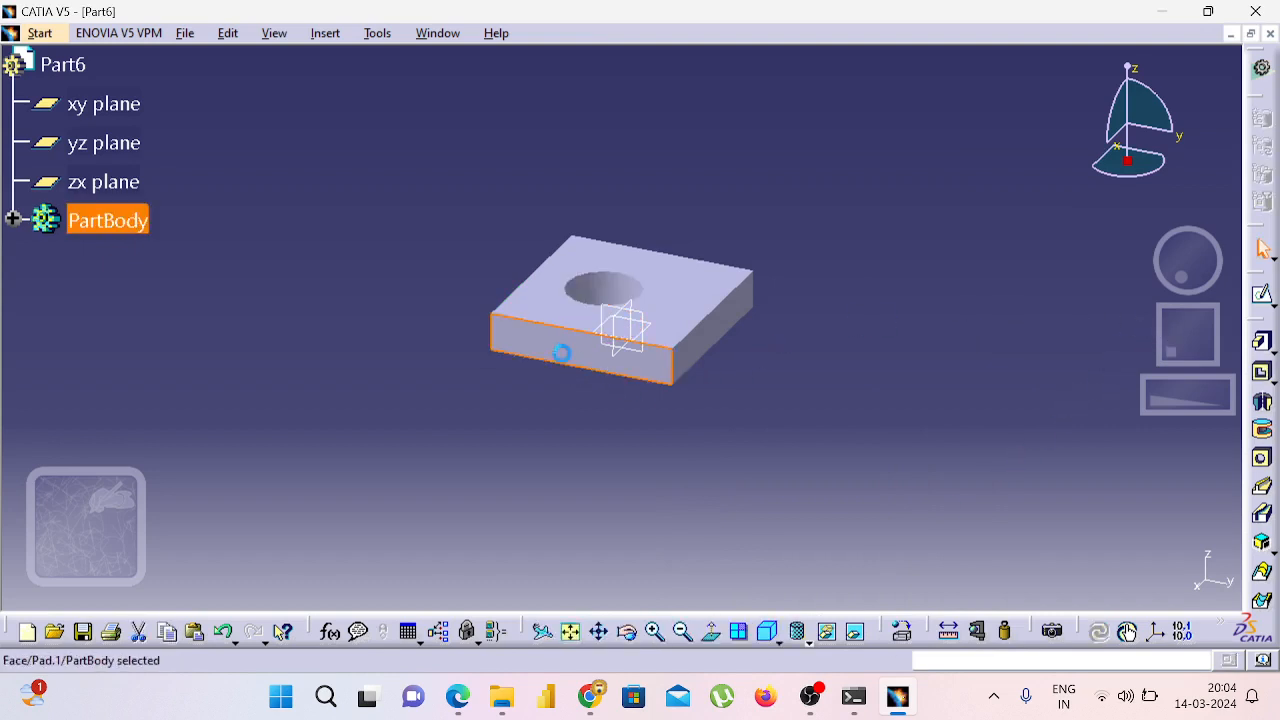
{"action": "left_click", "coordinate": [1261, 300]}
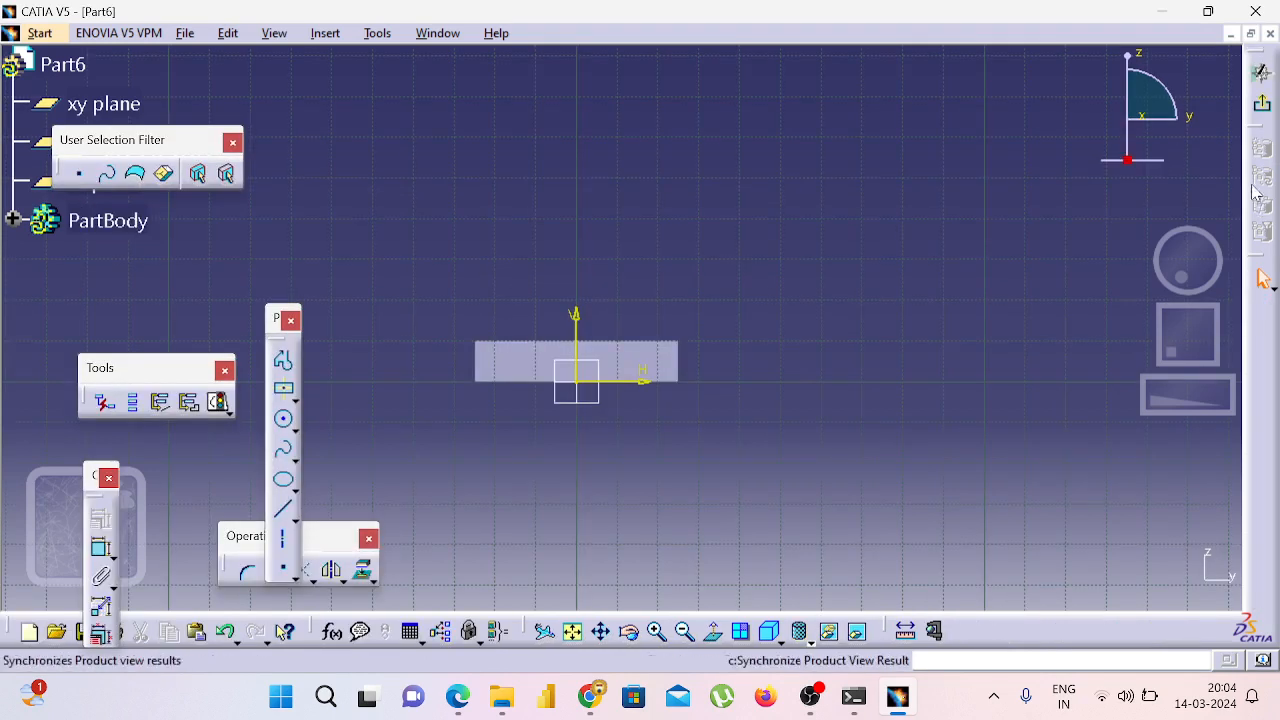
{"action": "left_click", "coordinate": [1262, 73]}
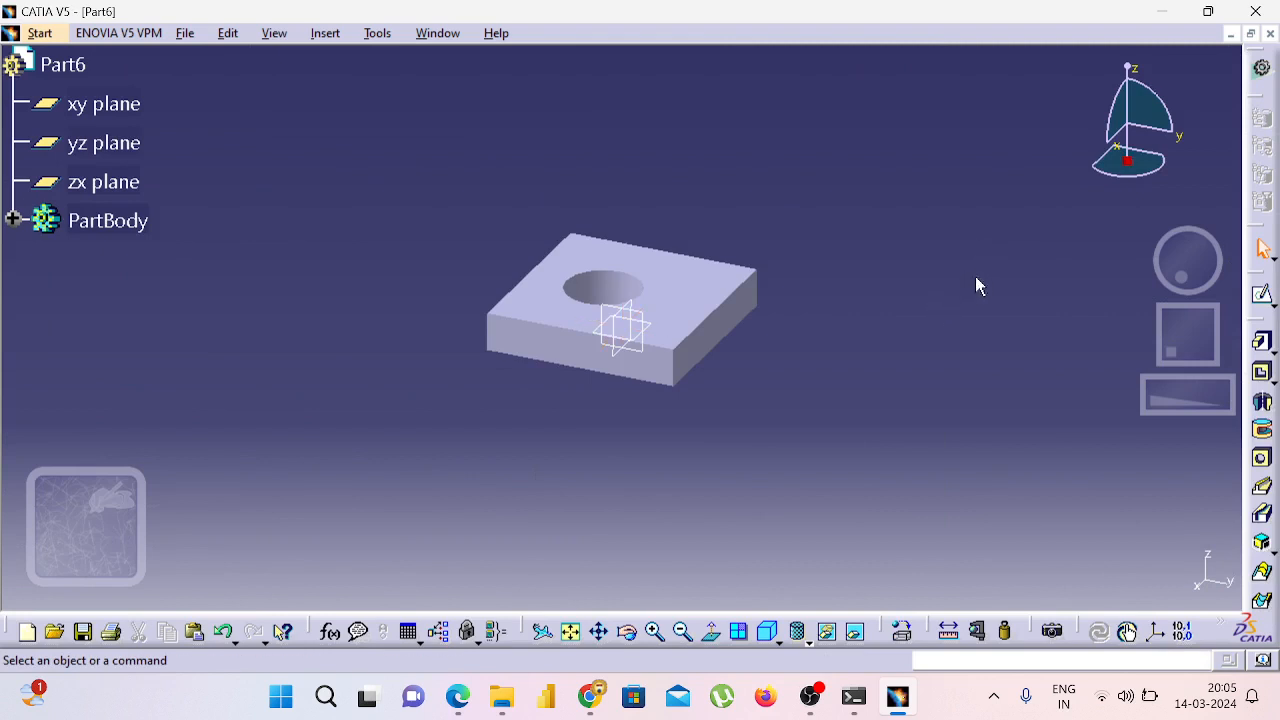
Step: Start a sketch on the plate's narrow side face that lies farthest from the hole
{"action": "middle_click_drag", "start_coordinate": [875, 327], "coordinate": [735, 534]}
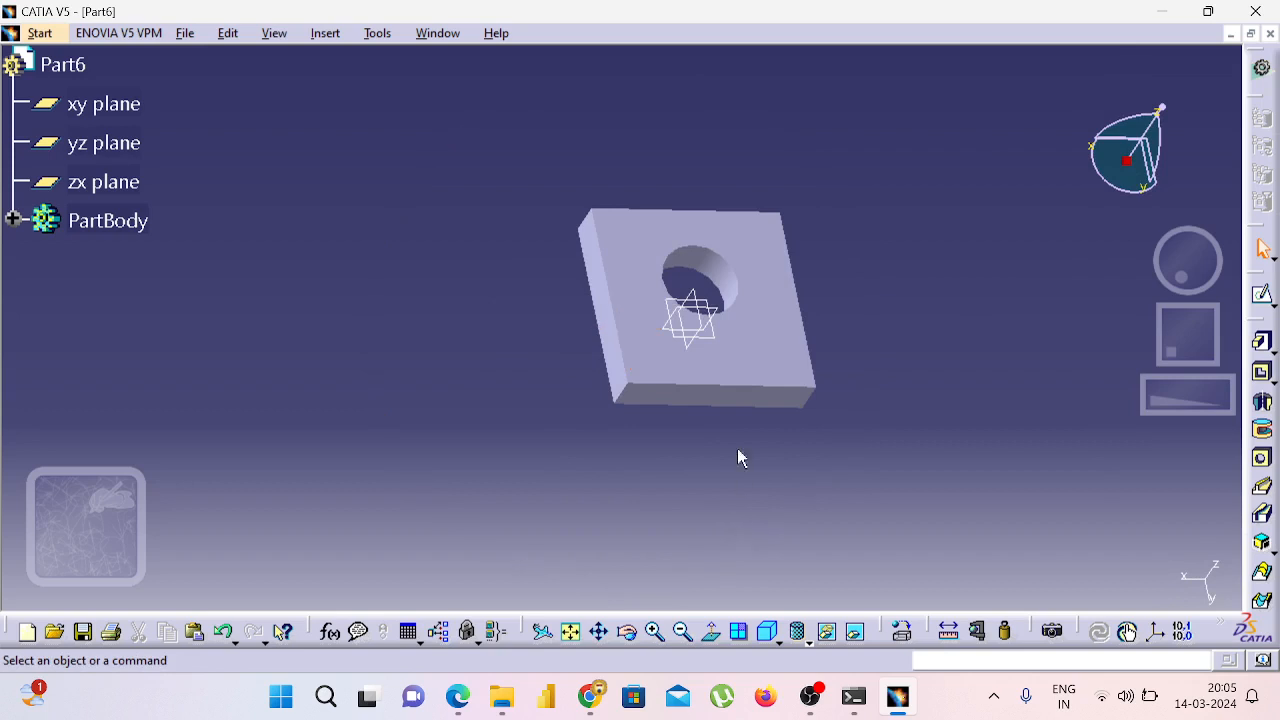
{"action": "left_click", "coordinate": [726, 400]}
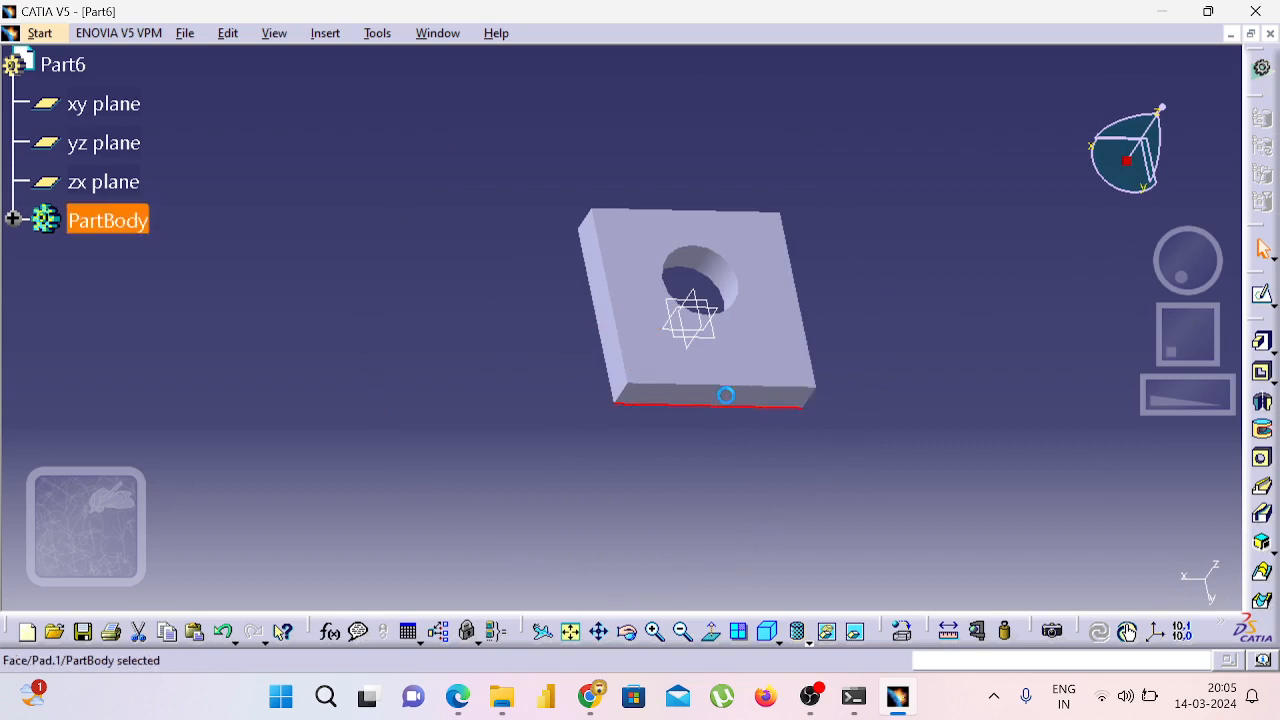
{"action": "left_click", "coordinate": [1263, 295]}
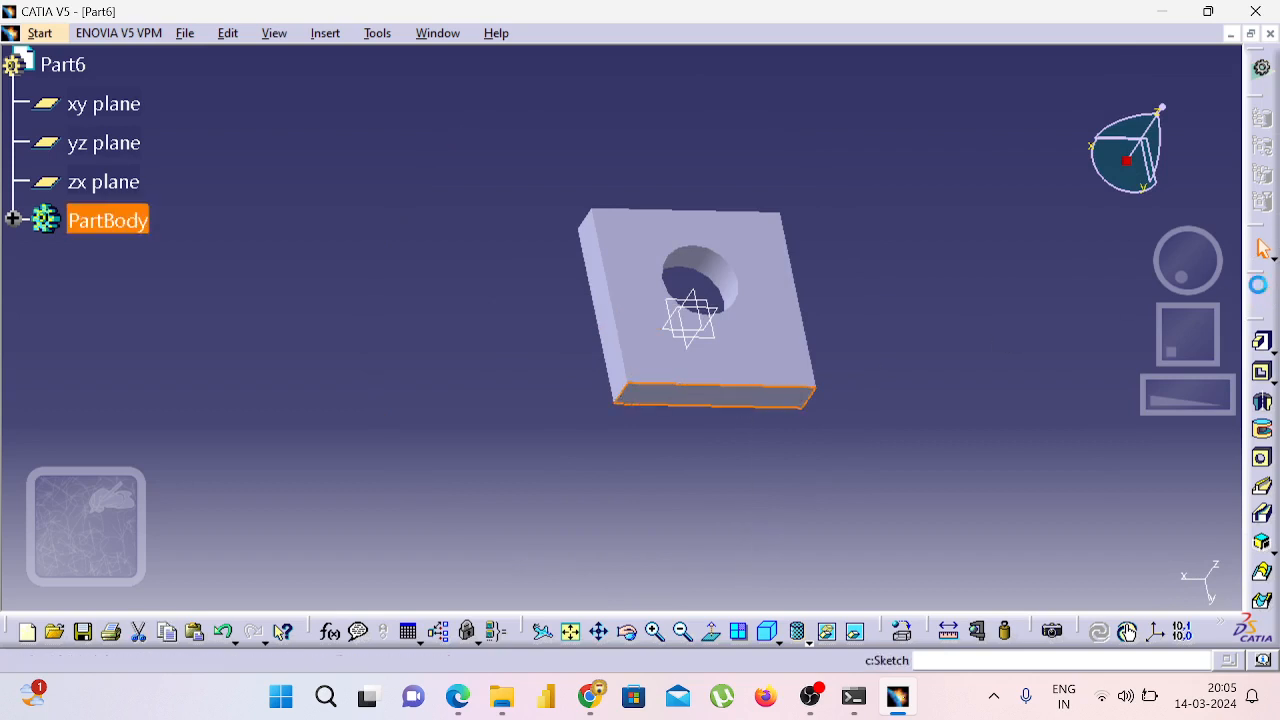
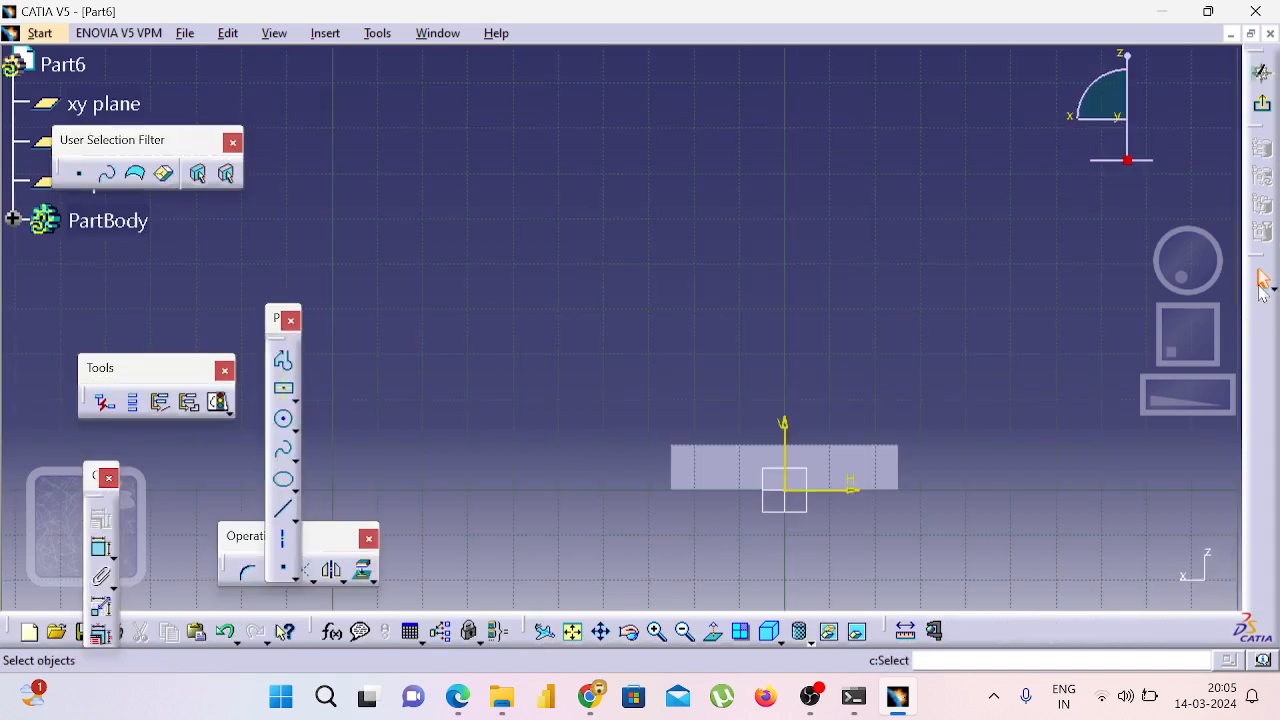
Step: Check the bracket drawing in the reference PDF, and switch to Google Meet to mute the microphone
{"action": "left_click", "coordinate": [456, 705]}
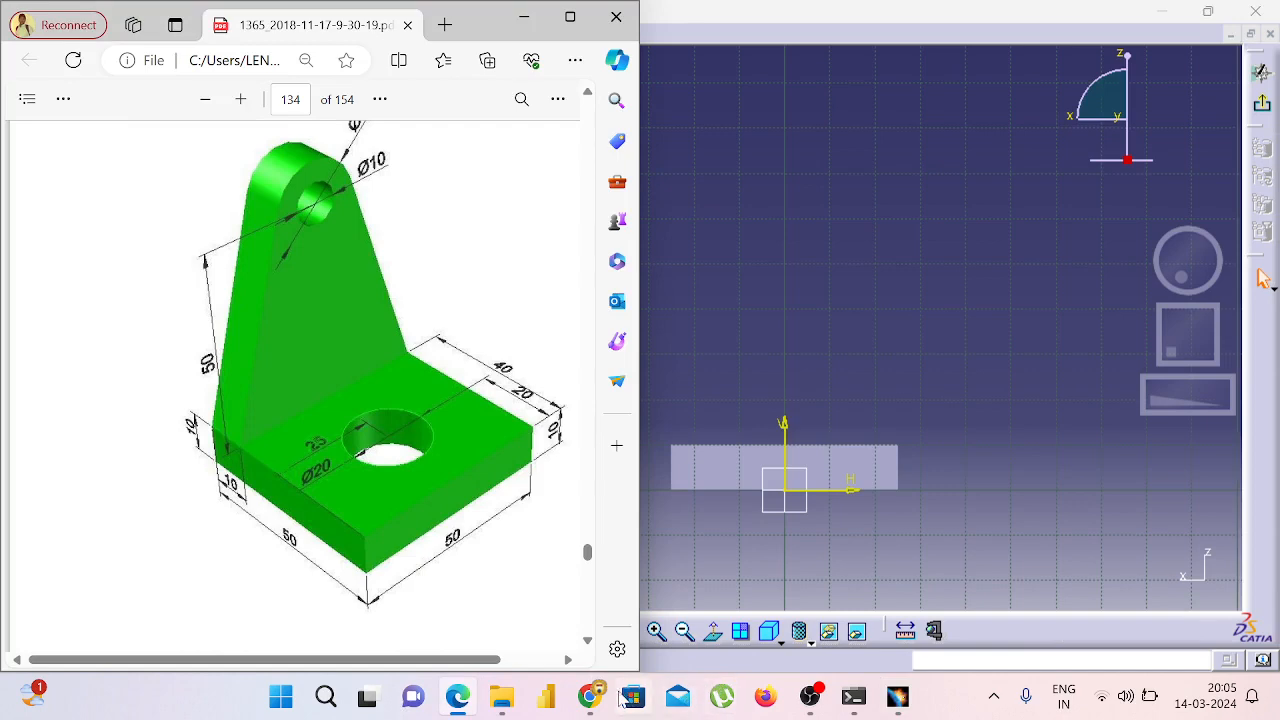
{"action": "mouse_move", "coordinate": [590, 697]}
{"action": "left_click", "coordinate": [505, 645]}
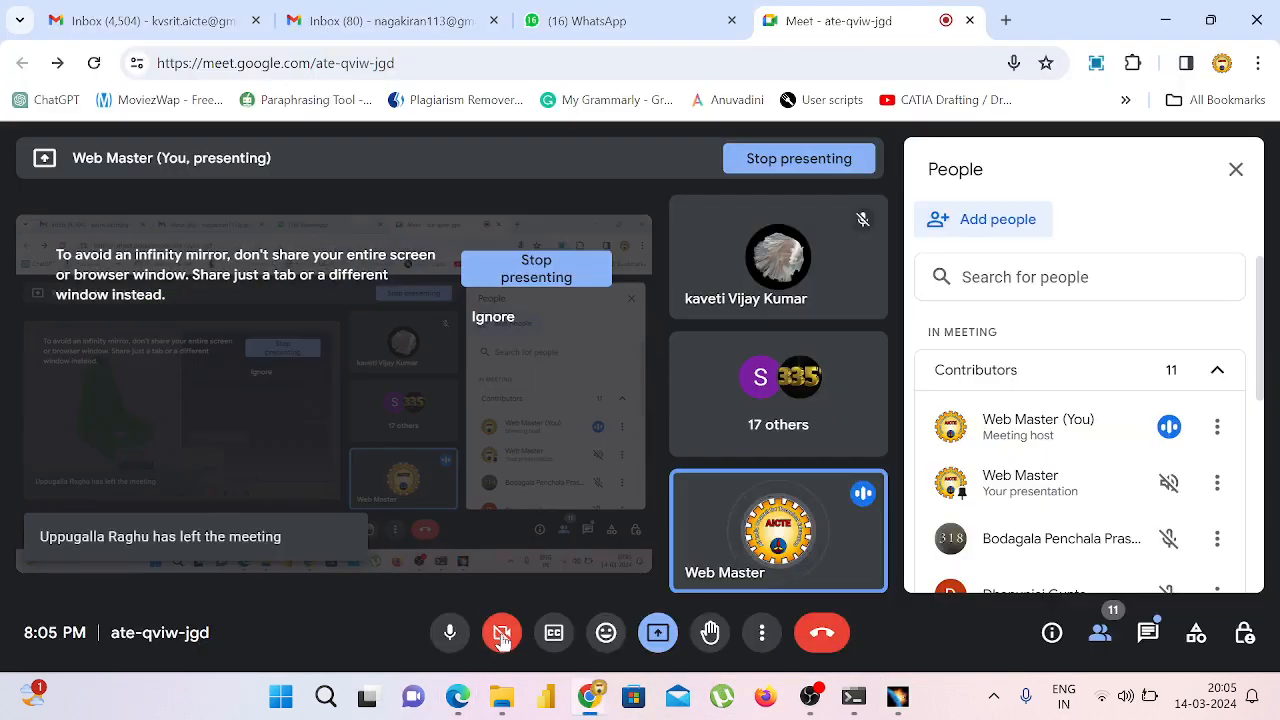
{"action": "left_click", "coordinate": [449, 634]}
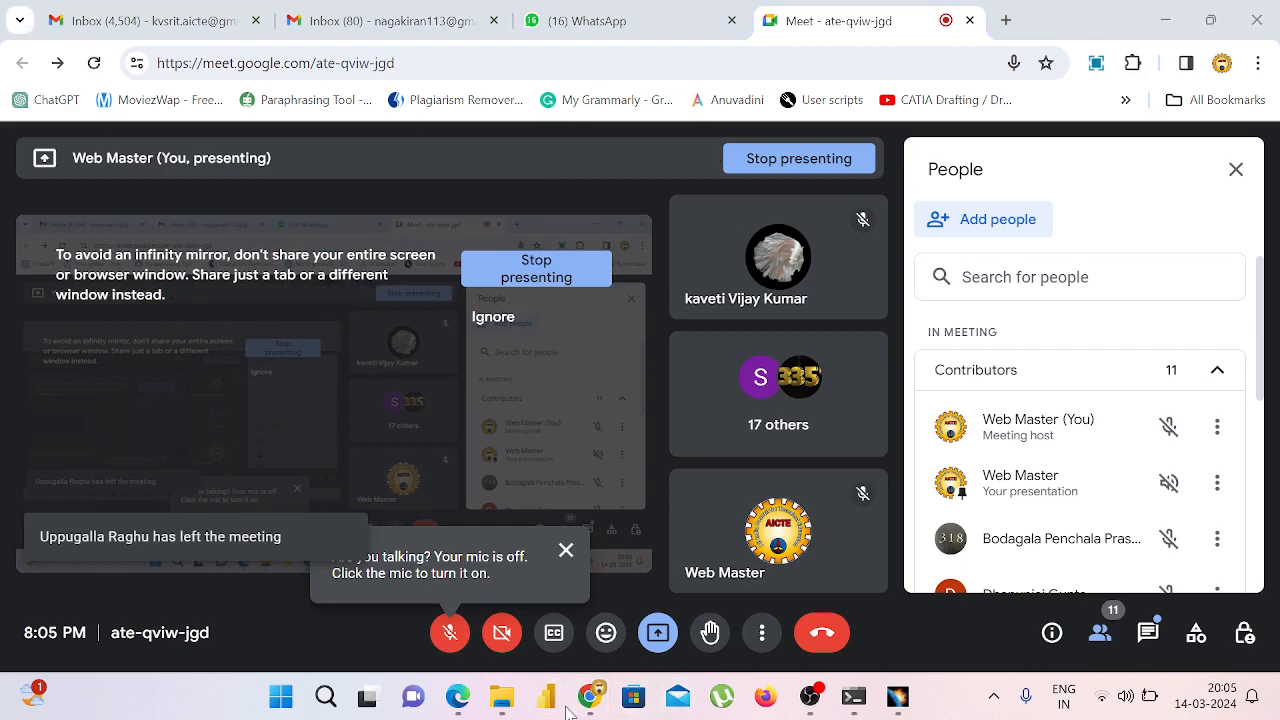
Step: Examine the upright's dimensions on page 134 of the reference PDF and return to the CATIA sketch
{"action": "left_click", "coordinate": [466, 700]}
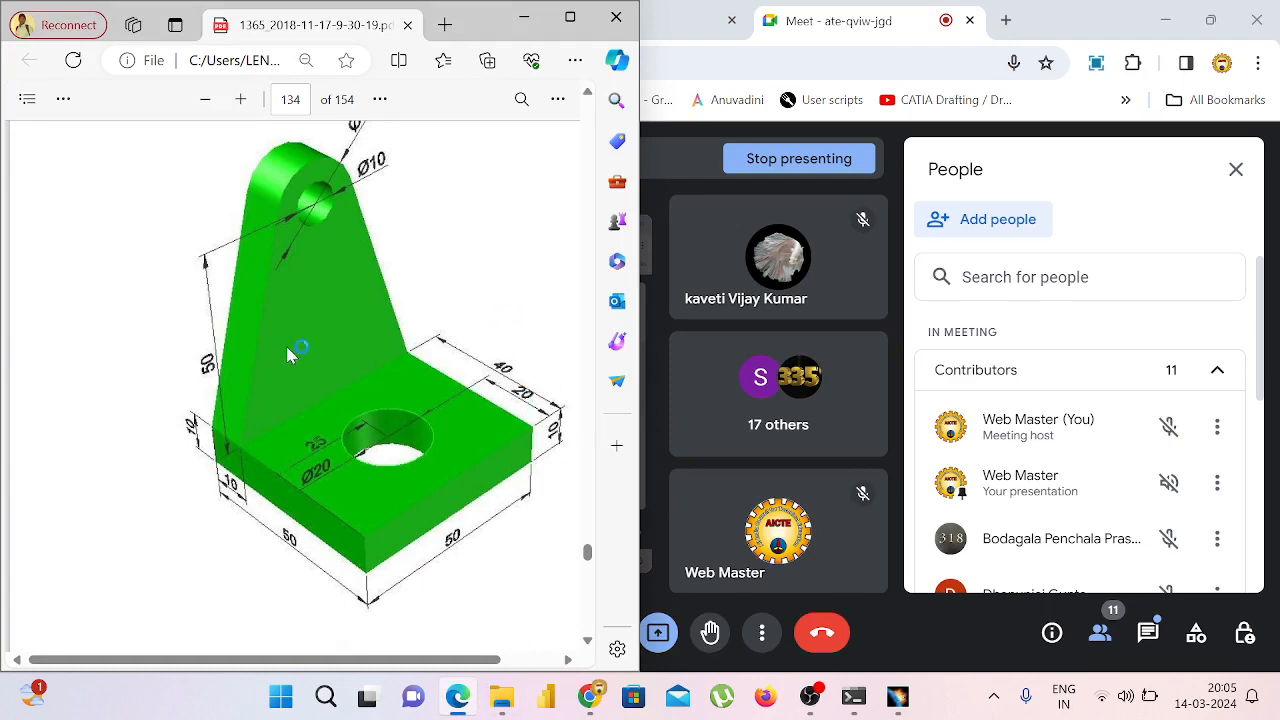
{"action": "key", "text": "alt+Tab"}
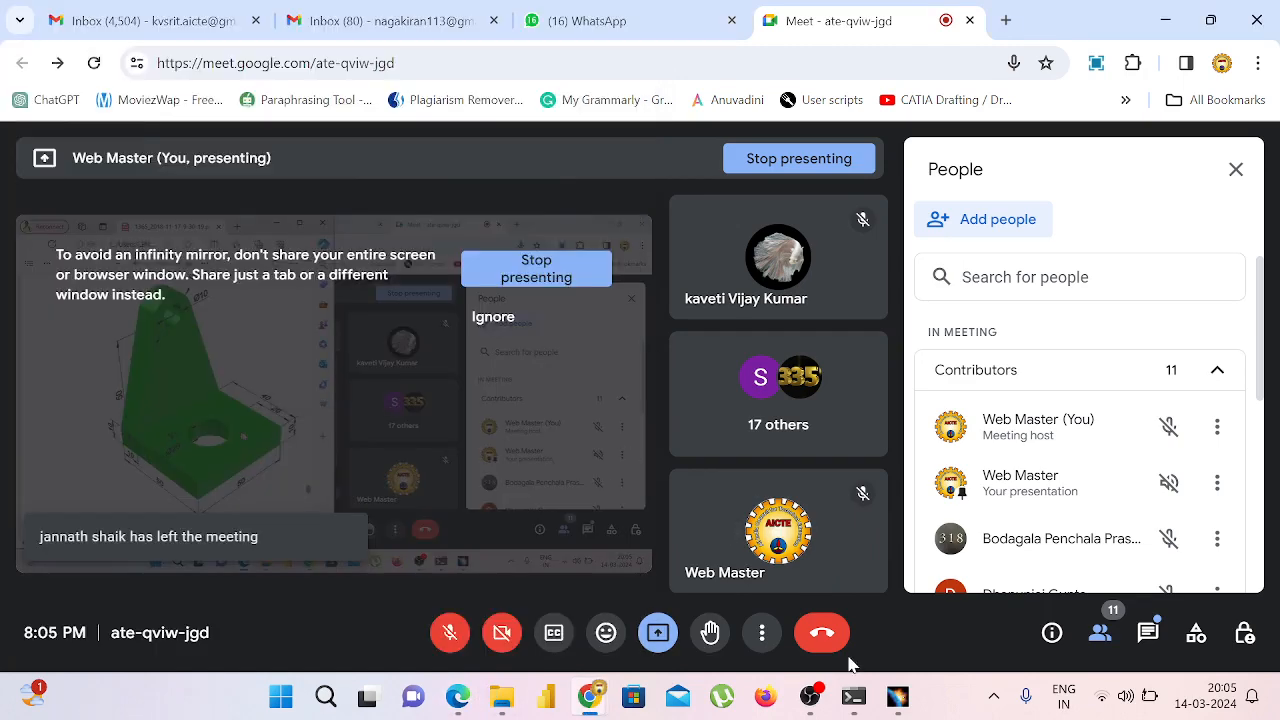
{"action": "key", "text": "alt+Tab"}
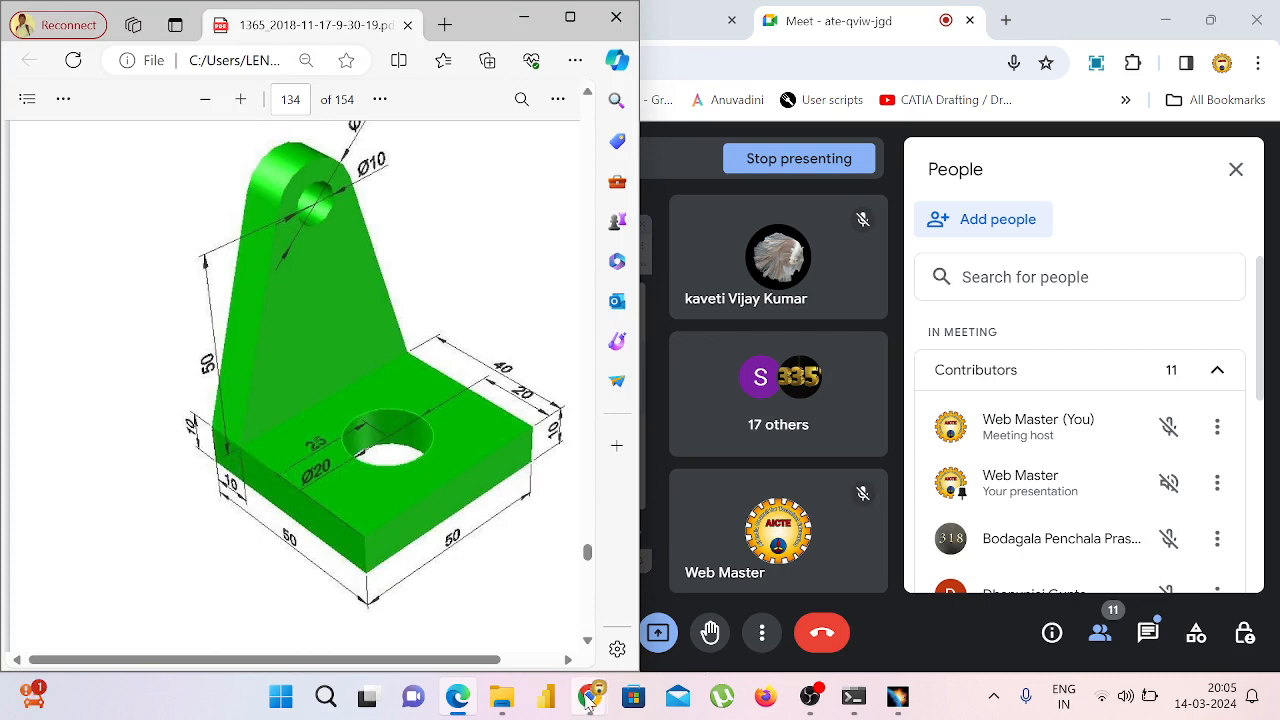
{"action": "mouse_move", "coordinate": [590, 698]}
{"action": "left_click", "coordinate": [500, 610]}
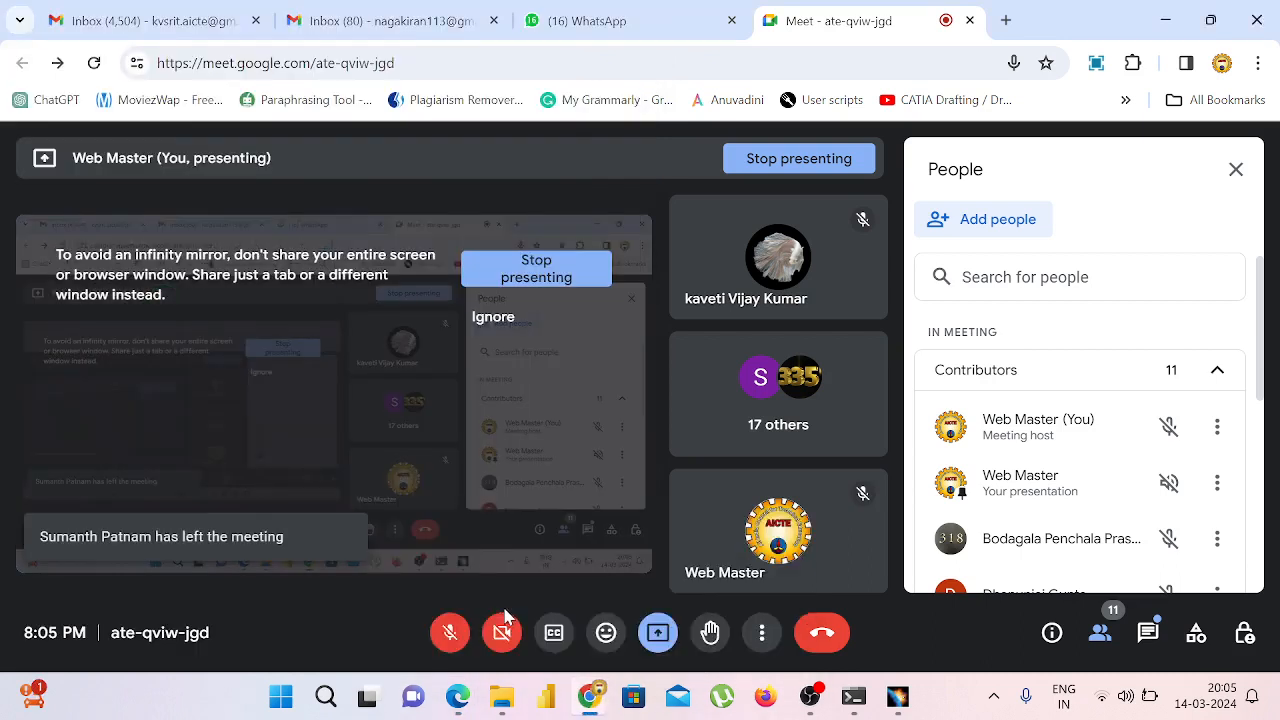
{"action": "left_click", "coordinate": [897, 697]}
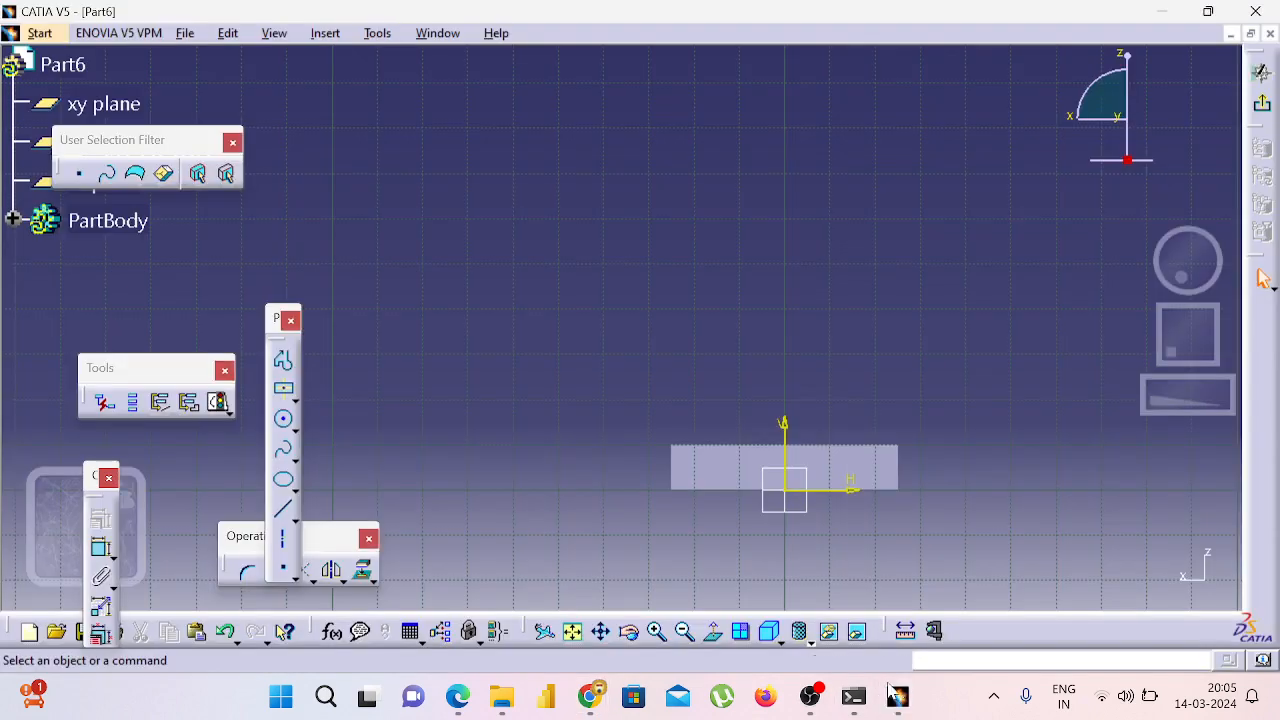
Step: Draw a horizontal axis line about 60 mm long, 40 mm above the sketch origin and centred on the vertical axis
{"action": "left_click", "coordinate": [284, 540]}
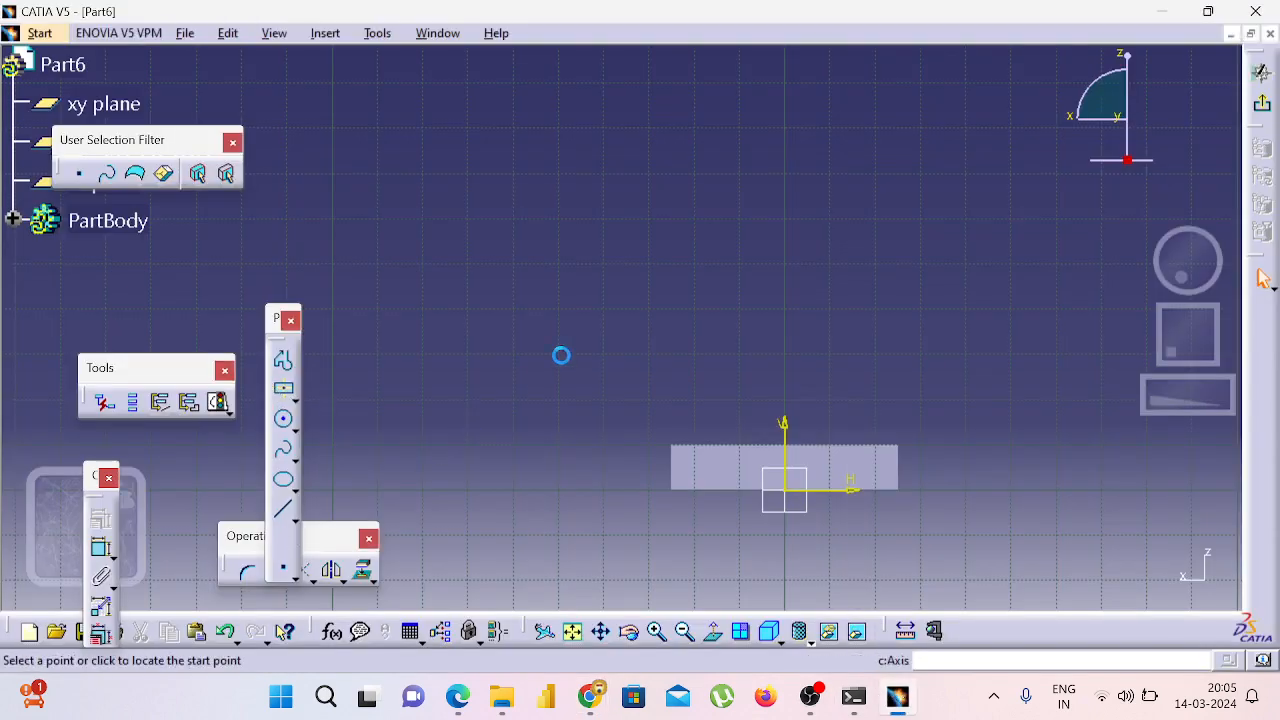
{"action": "left_click", "coordinate": [655, 309]}
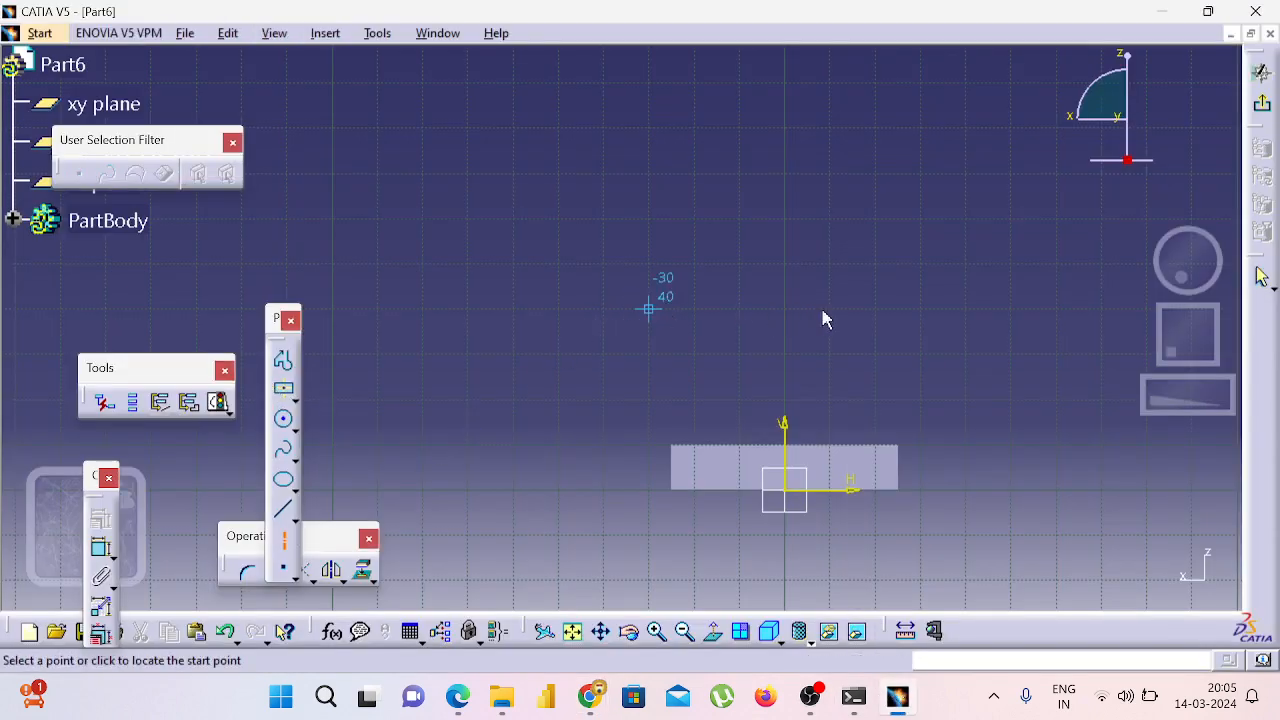
{"action": "left_click", "coordinate": [918, 310]}
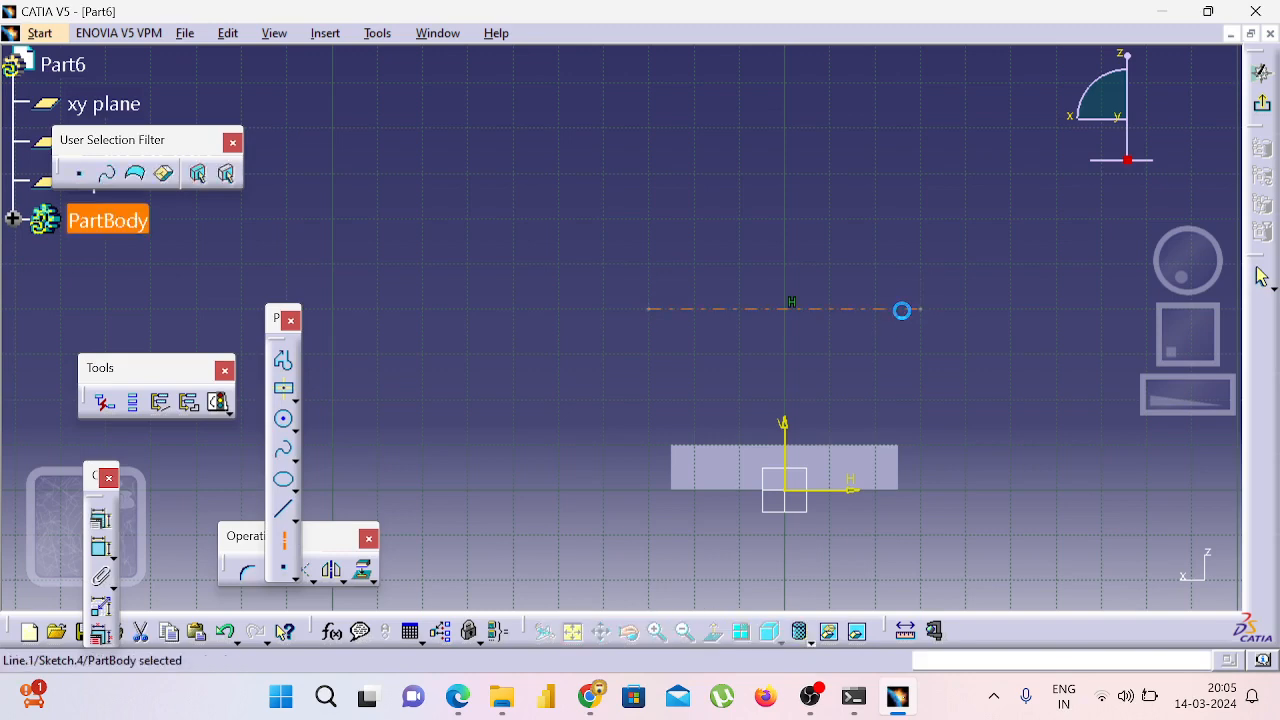
{"action": "left_click", "coordinate": [100, 548]}
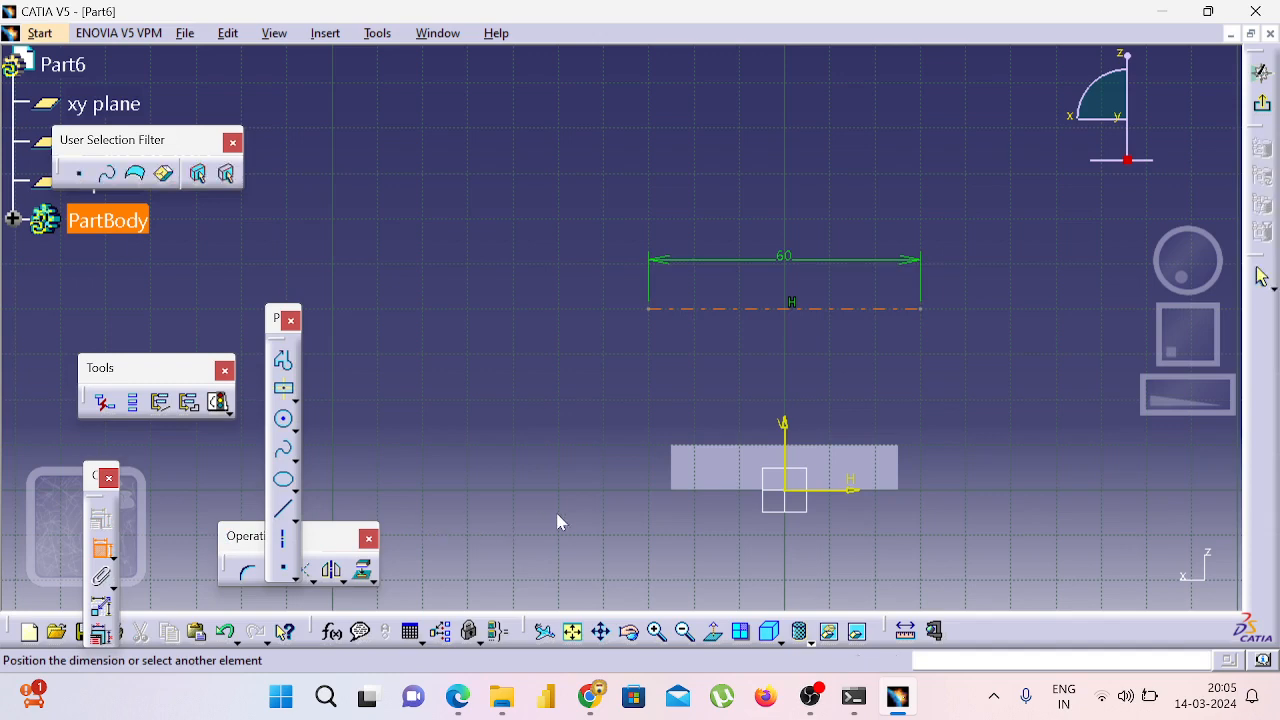
{"action": "key", "text": "Escape"}
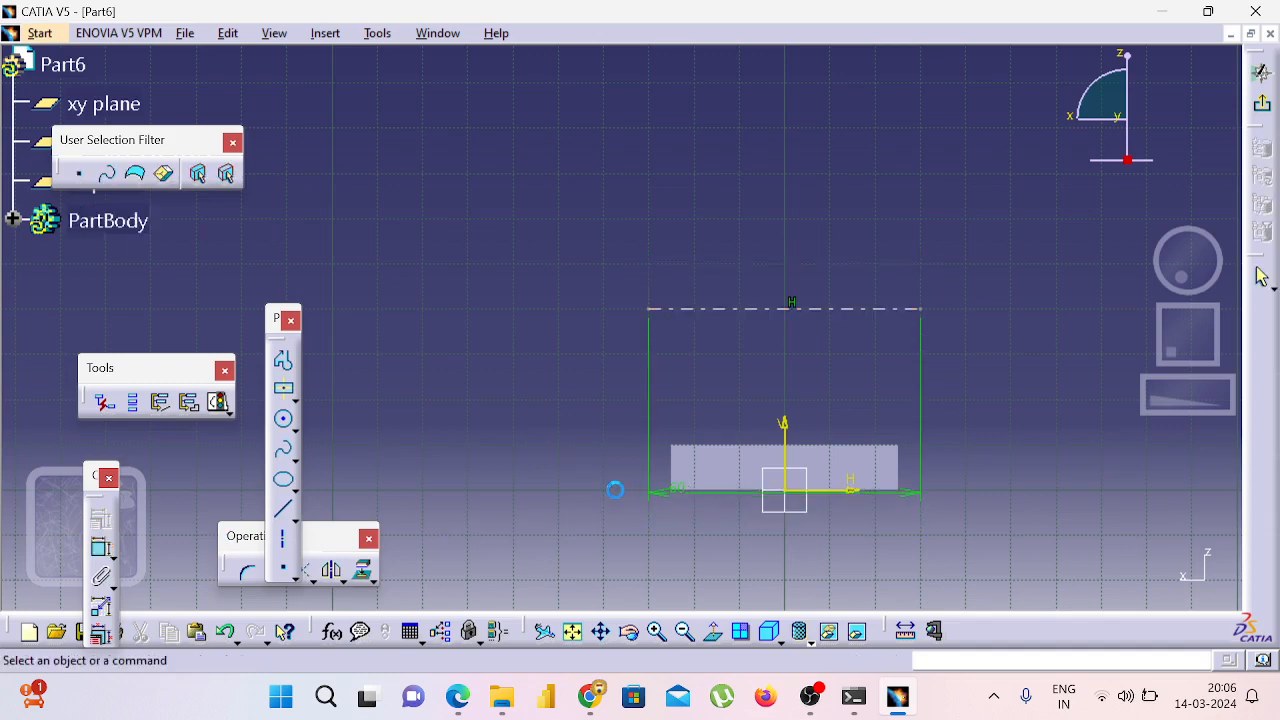
Step: Dimension the horizontal axis line's height above the base plate's bottom edge and set it to 50 mm
{"action": "left_click", "coordinate": [678, 491]}
{"action": "key", "text": "Escape"}
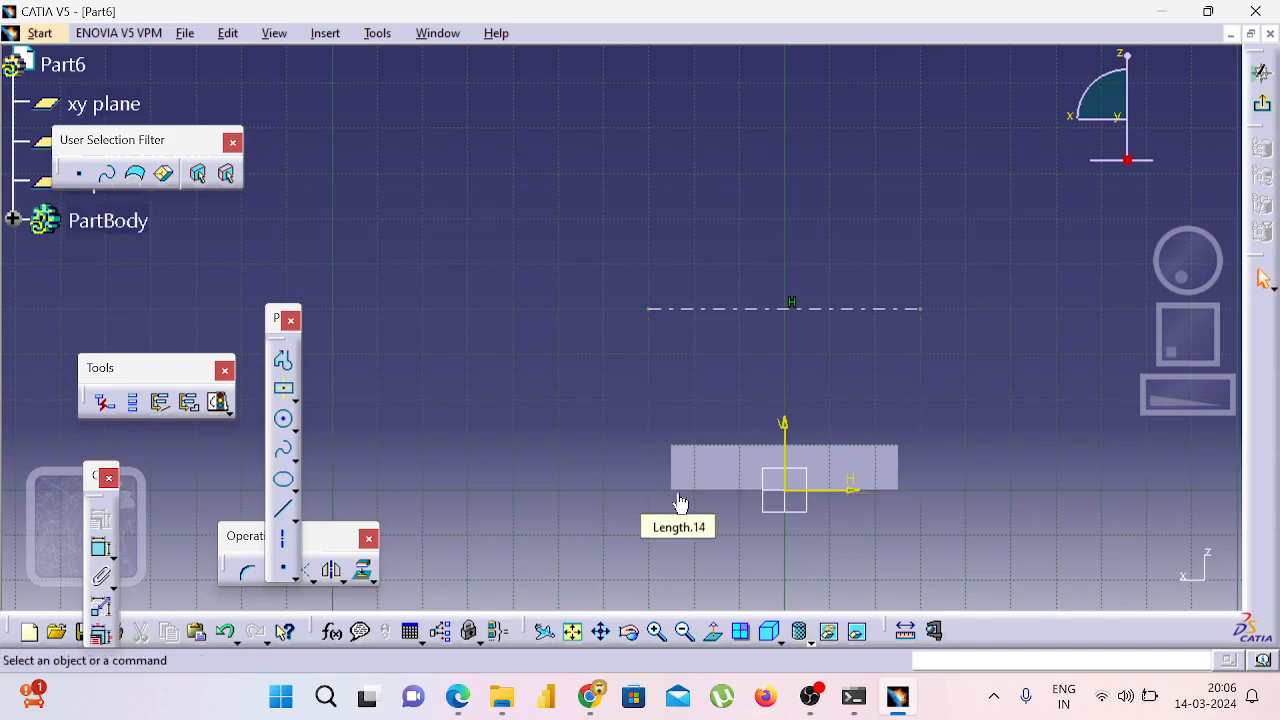
{"action": "left_click", "coordinate": [103, 552]}
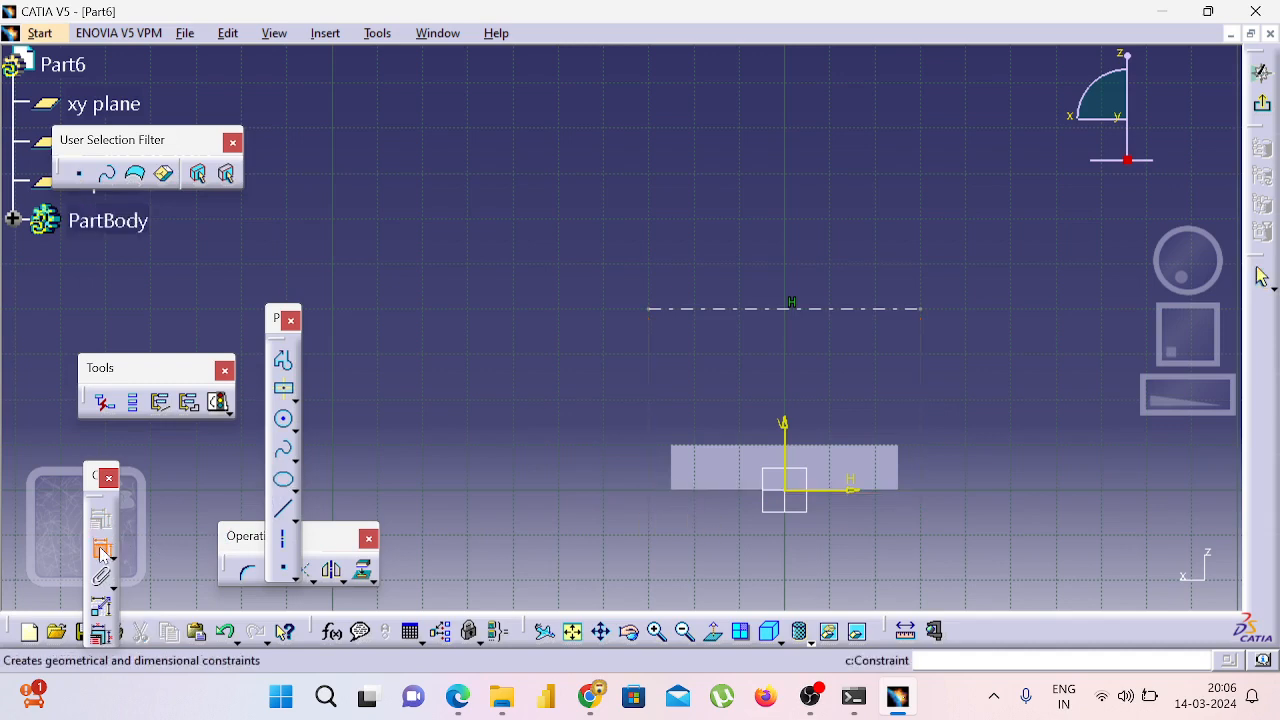
{"action": "left_click", "coordinate": [705, 315]}
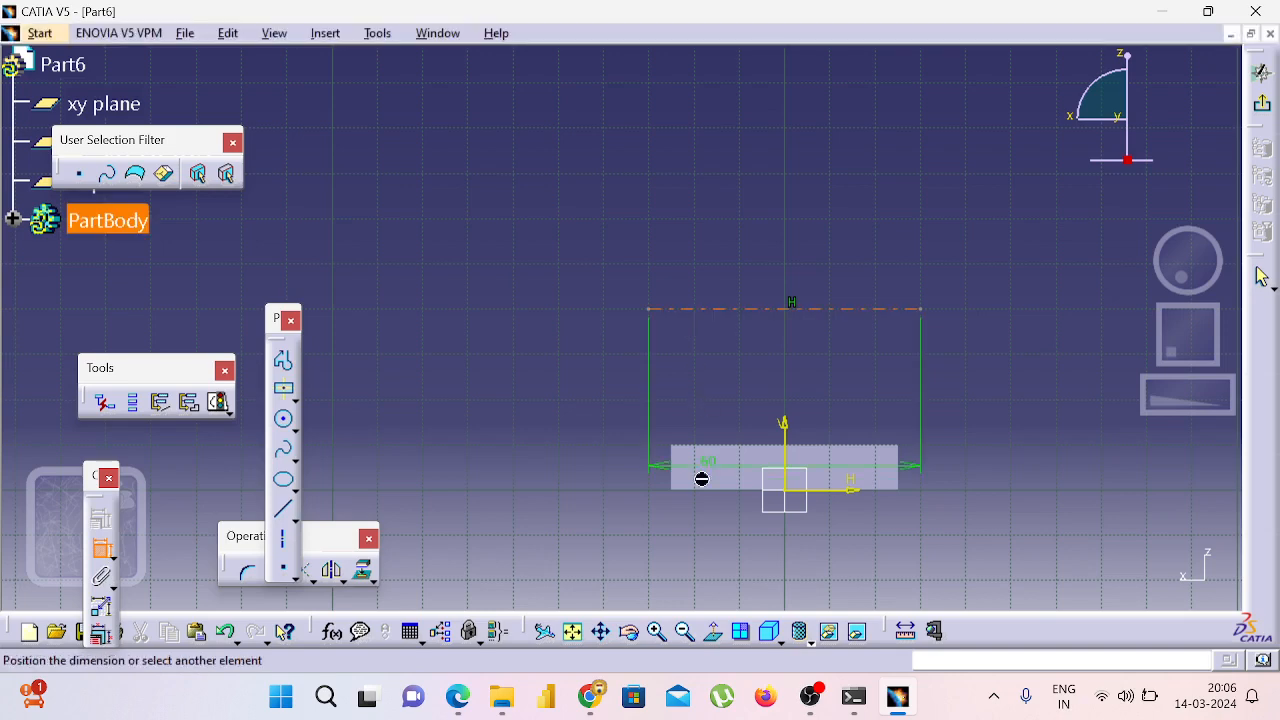
{"action": "left_click", "coordinate": [630, 488]}
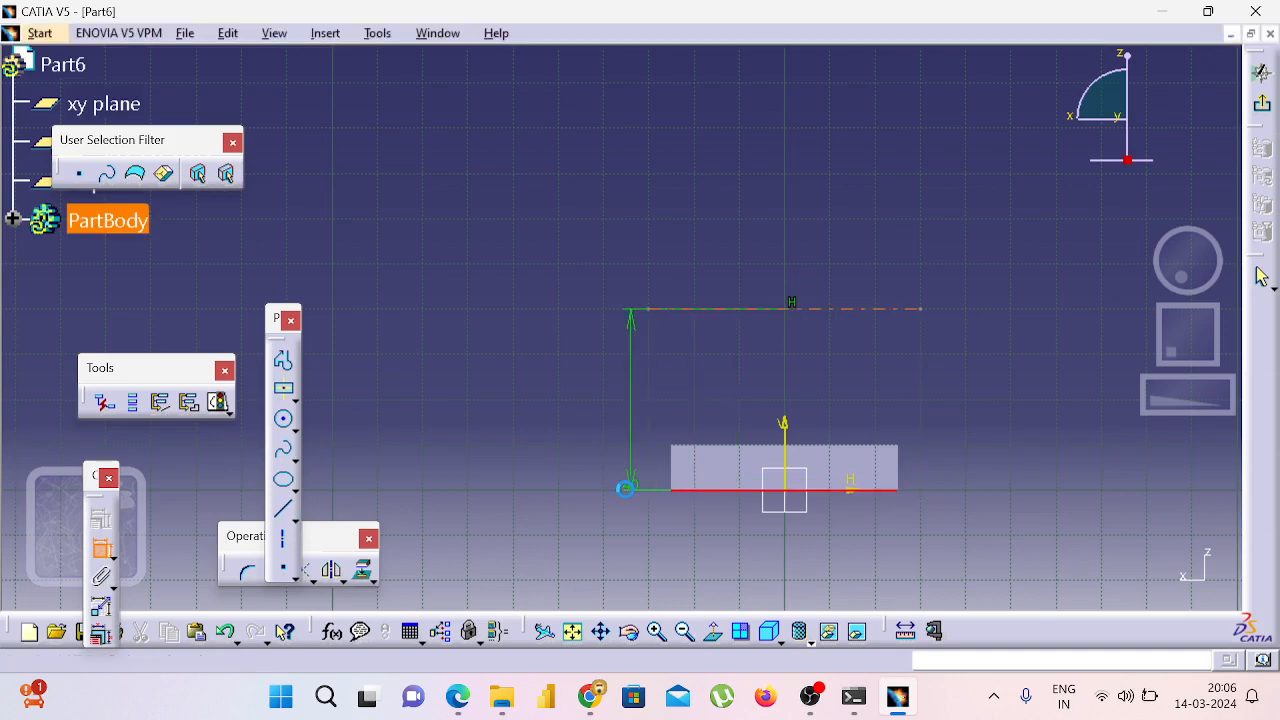
{"action": "left_click", "coordinate": [631, 488]}
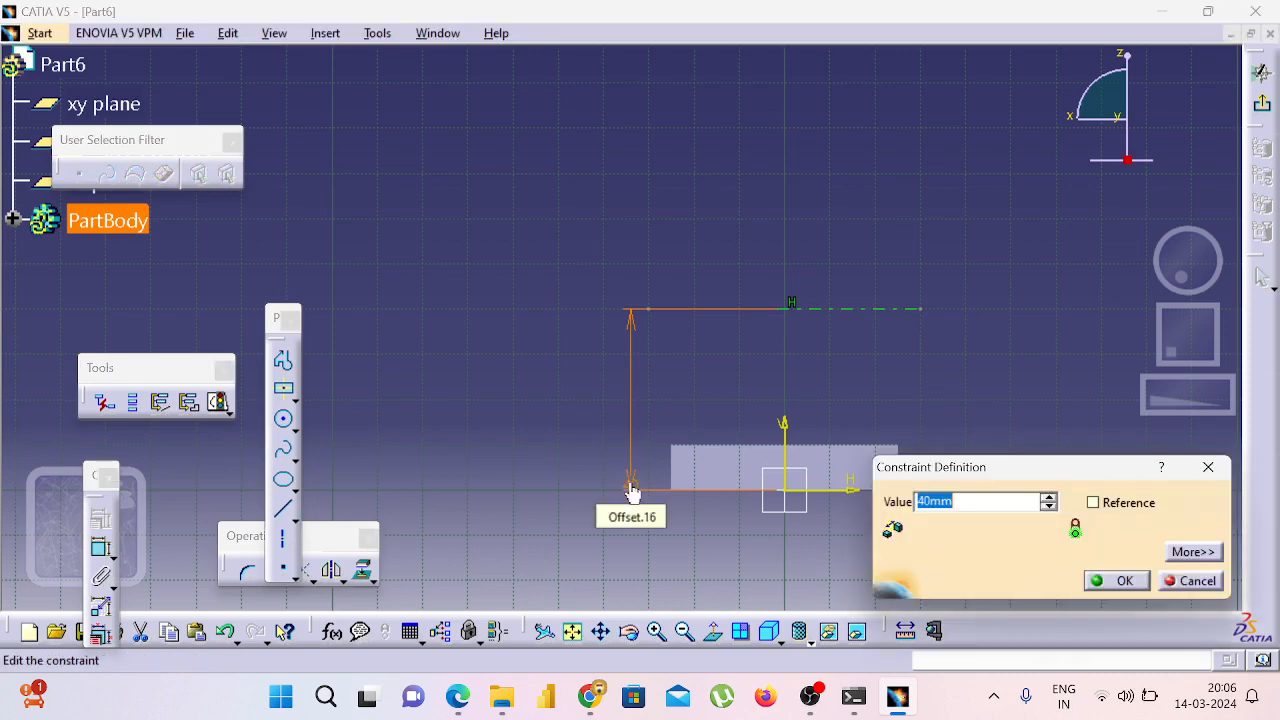
{"action": "type", "text": "30"}
{"action": "key", "text": "Return"}
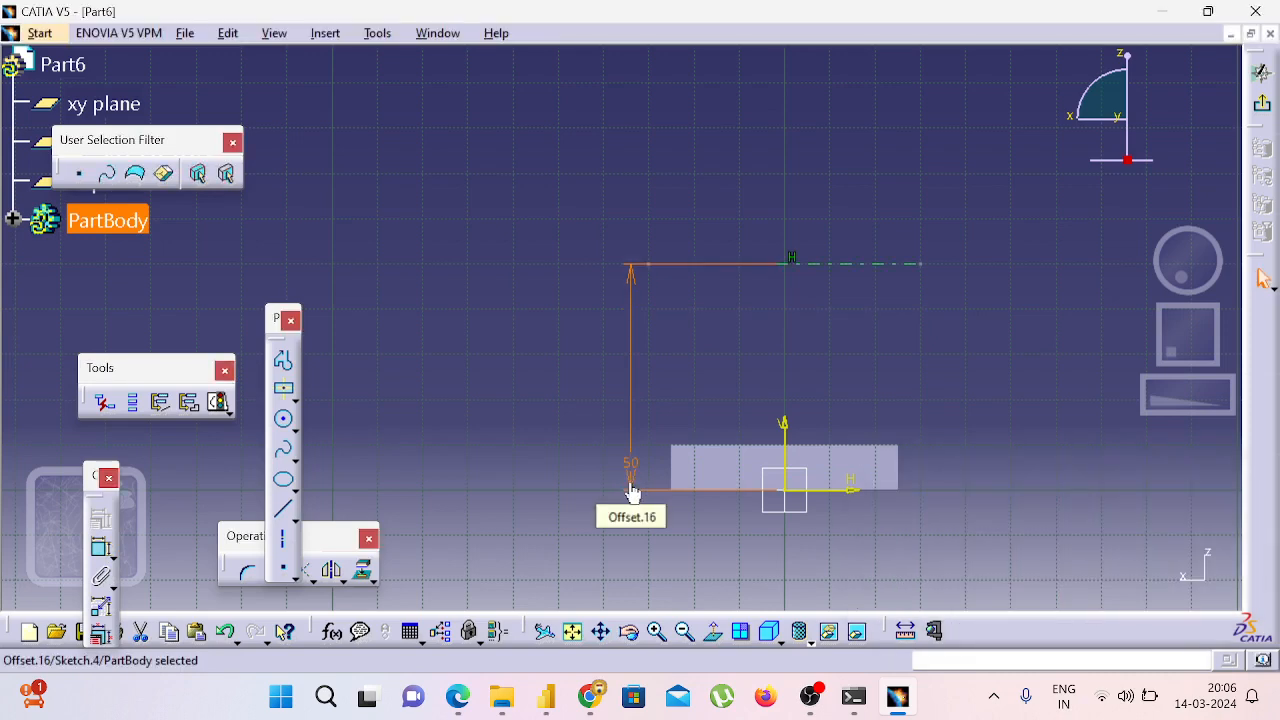
Step: Check the diameters at the upright's rounded top on page 134 of the reference PDF and return to the CATIA sketch
{"action": "key", "text": "alt+Tab"}
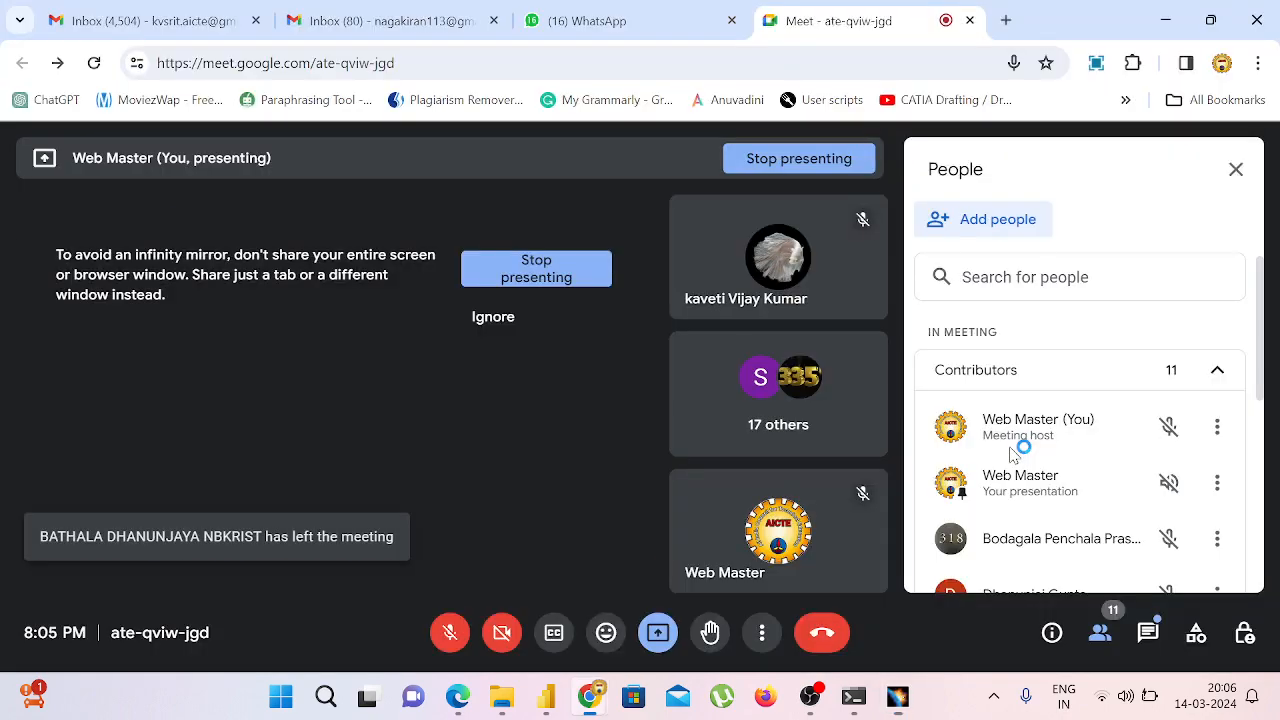
{"action": "left_click", "coordinate": [458, 700]}
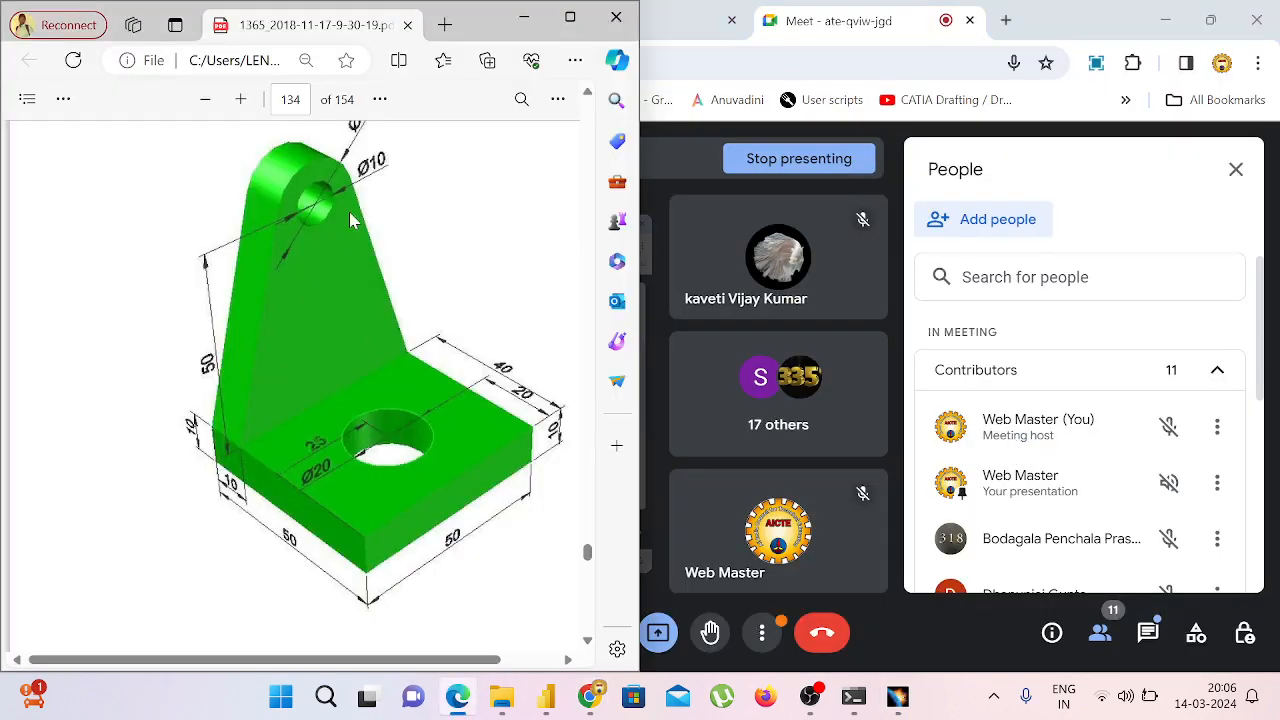
{"action": "scroll", "coordinate": [407, 432], "scroll_direction": "up", "scroll_amount": 3}
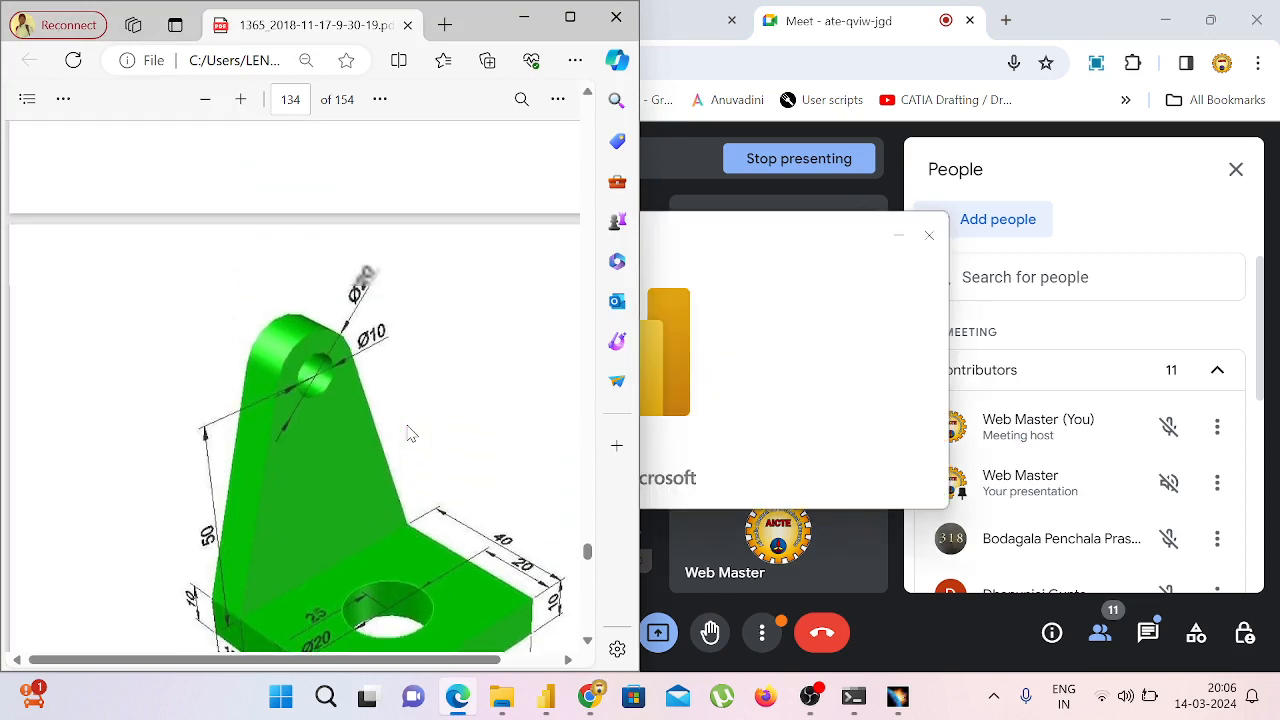
{"action": "key", "text": "alt+Tab"}
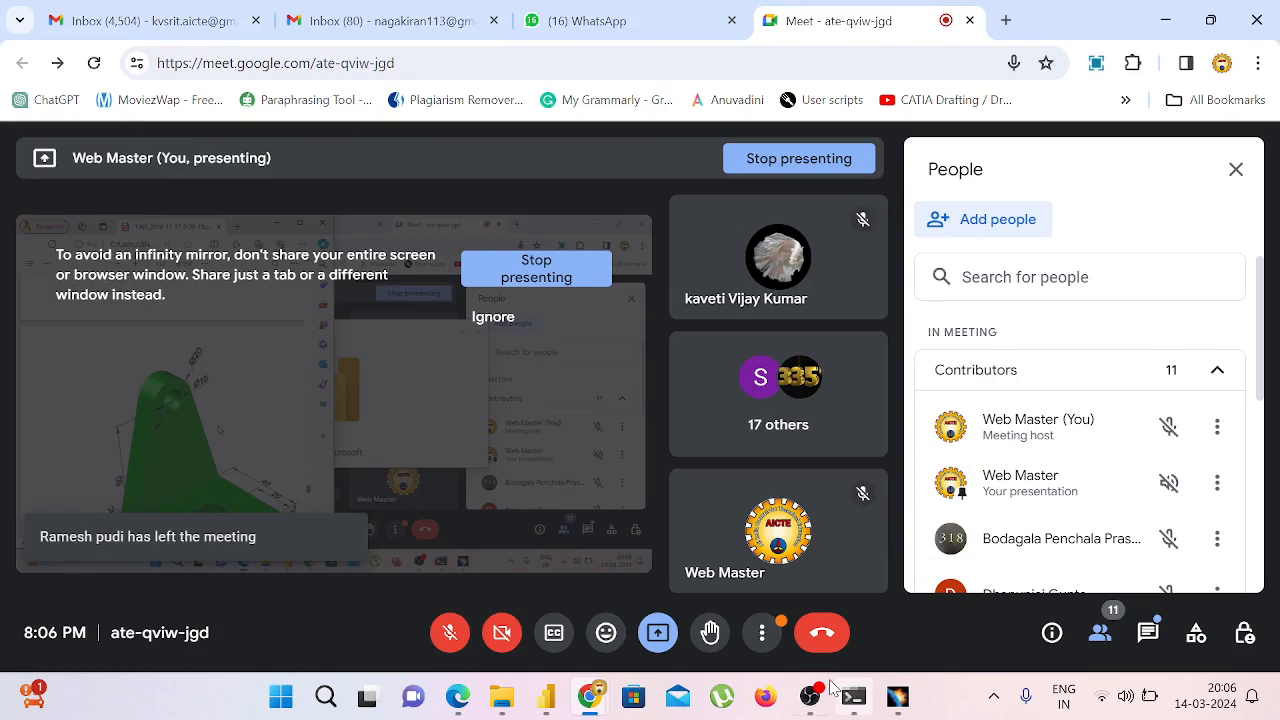
{"action": "left_click", "coordinate": [897, 697]}
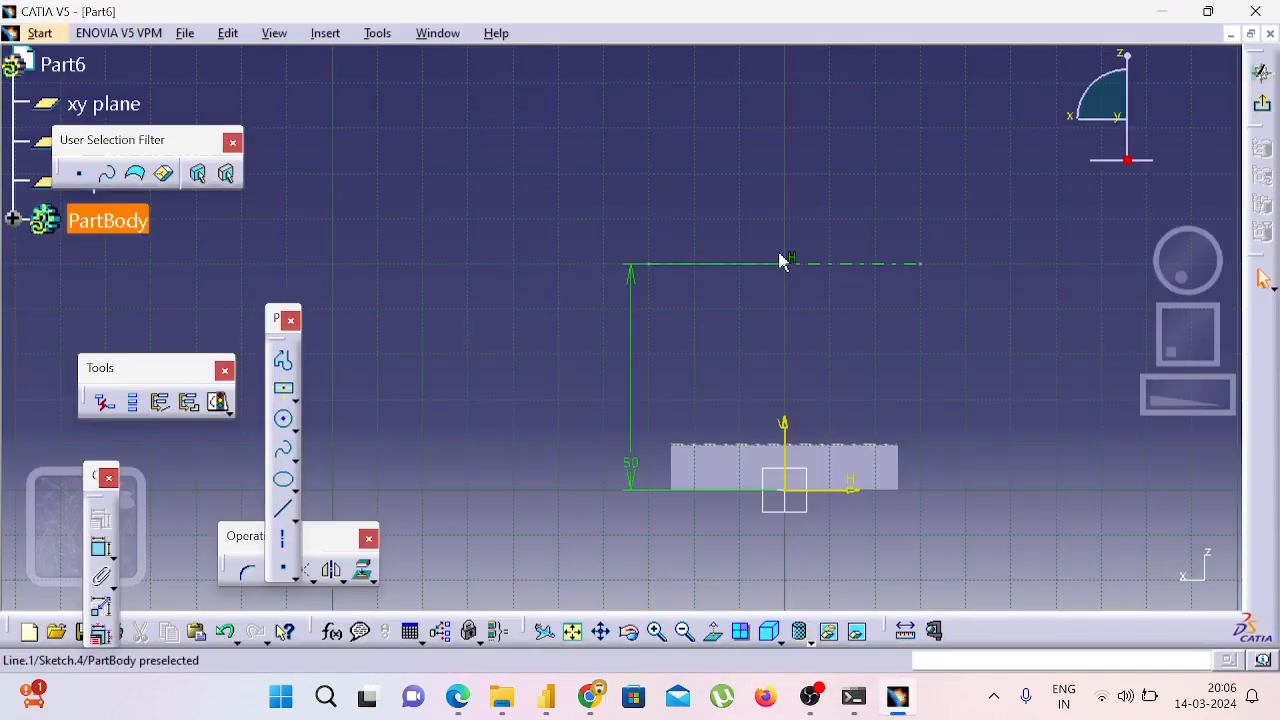
Step: Draw a circle about 20 mm in diameter, centred where the horizontal axis line crosses the vertical axis
{"action": "left_click", "coordinate": [285, 424]}
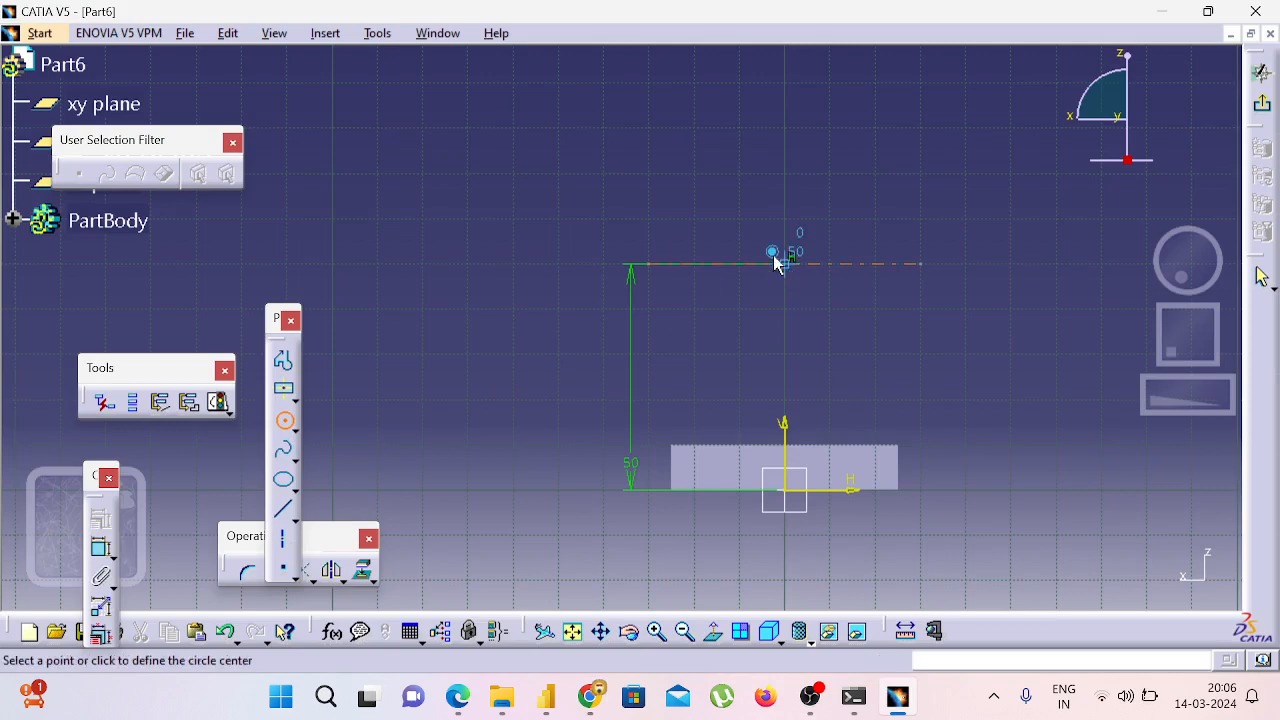
{"action": "left_click", "coordinate": [780, 263]}
{"action": "left_click", "coordinate": [748, 242]}
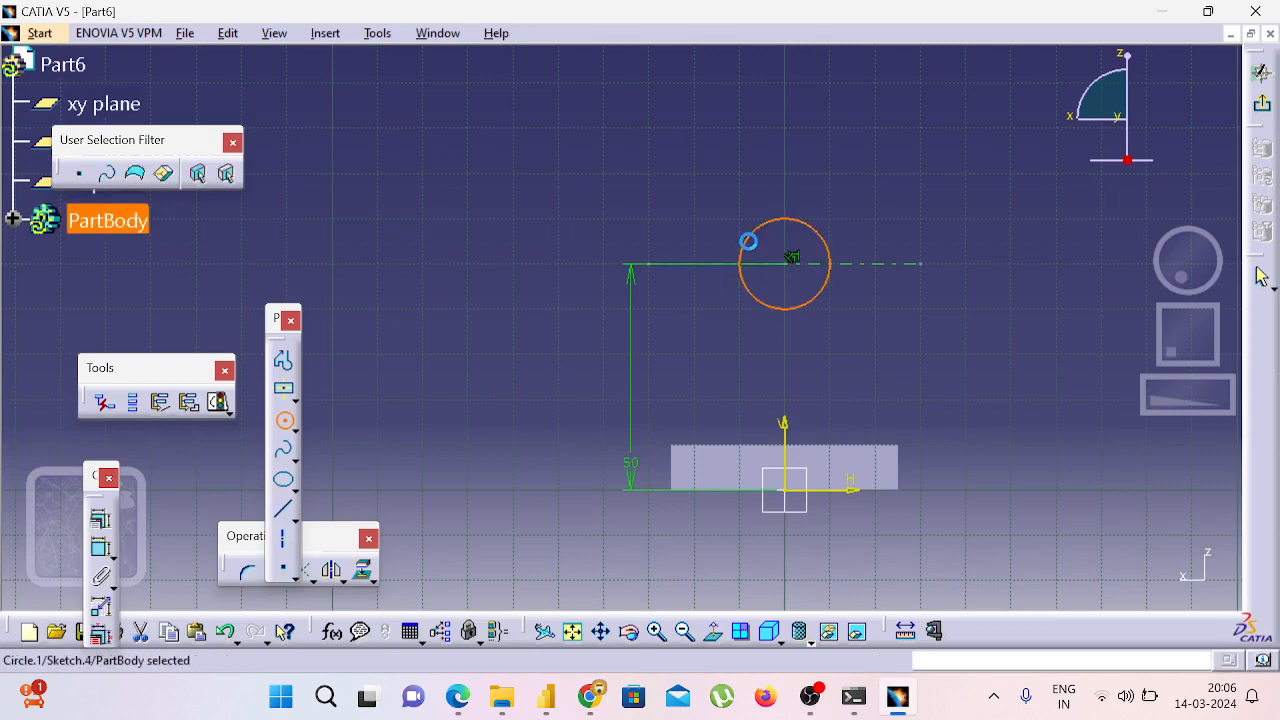
{"action": "left_click", "coordinate": [297, 430]}
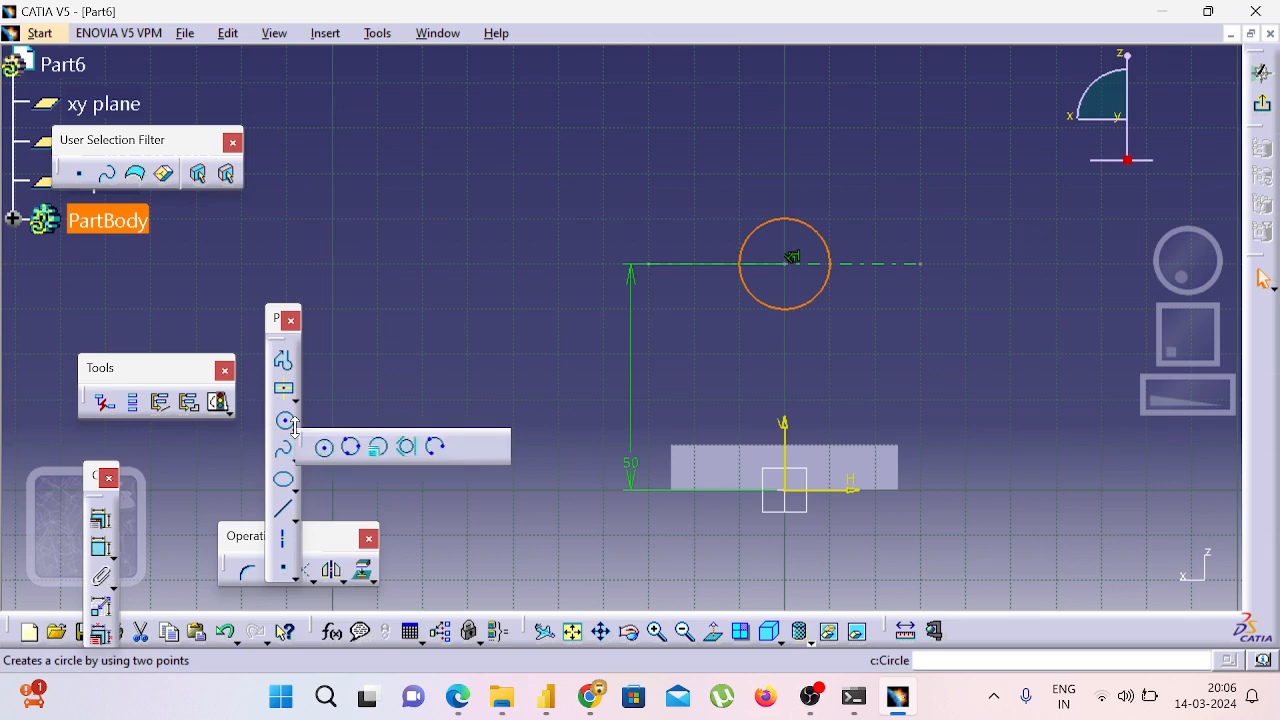
{"action": "left_click", "coordinate": [437, 450]}
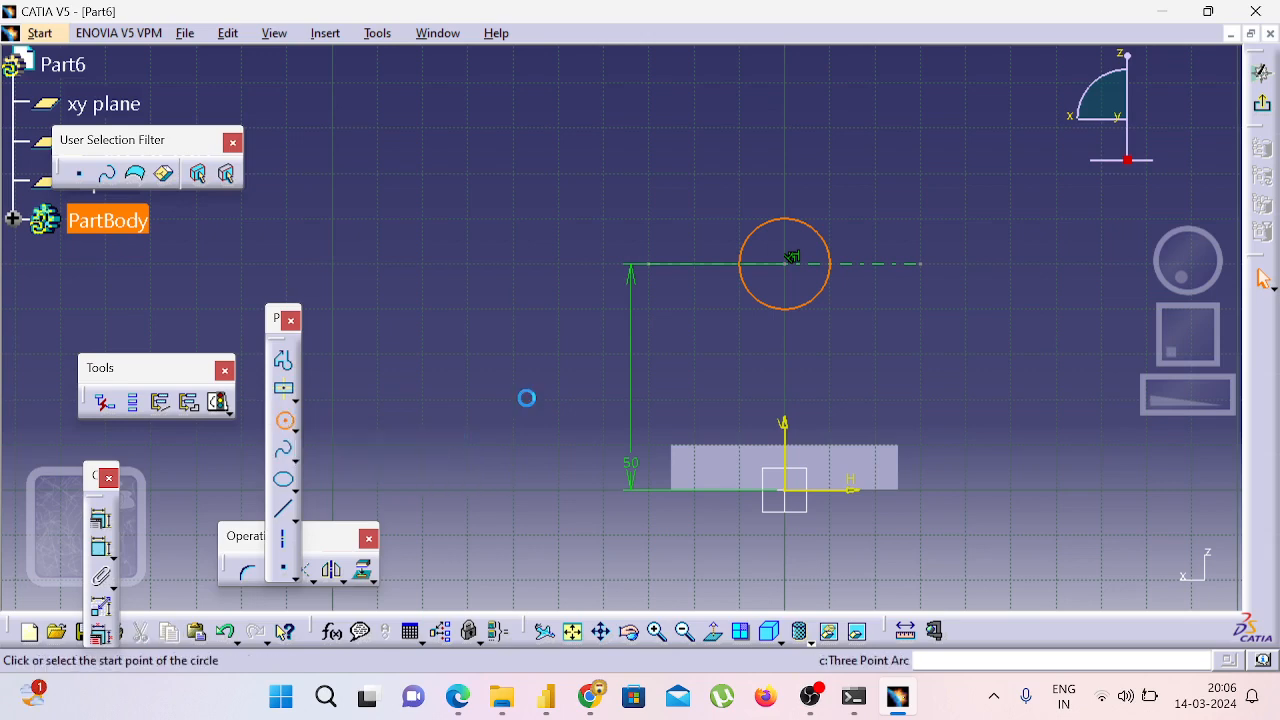
{"action": "left_click", "coordinate": [784, 263]}
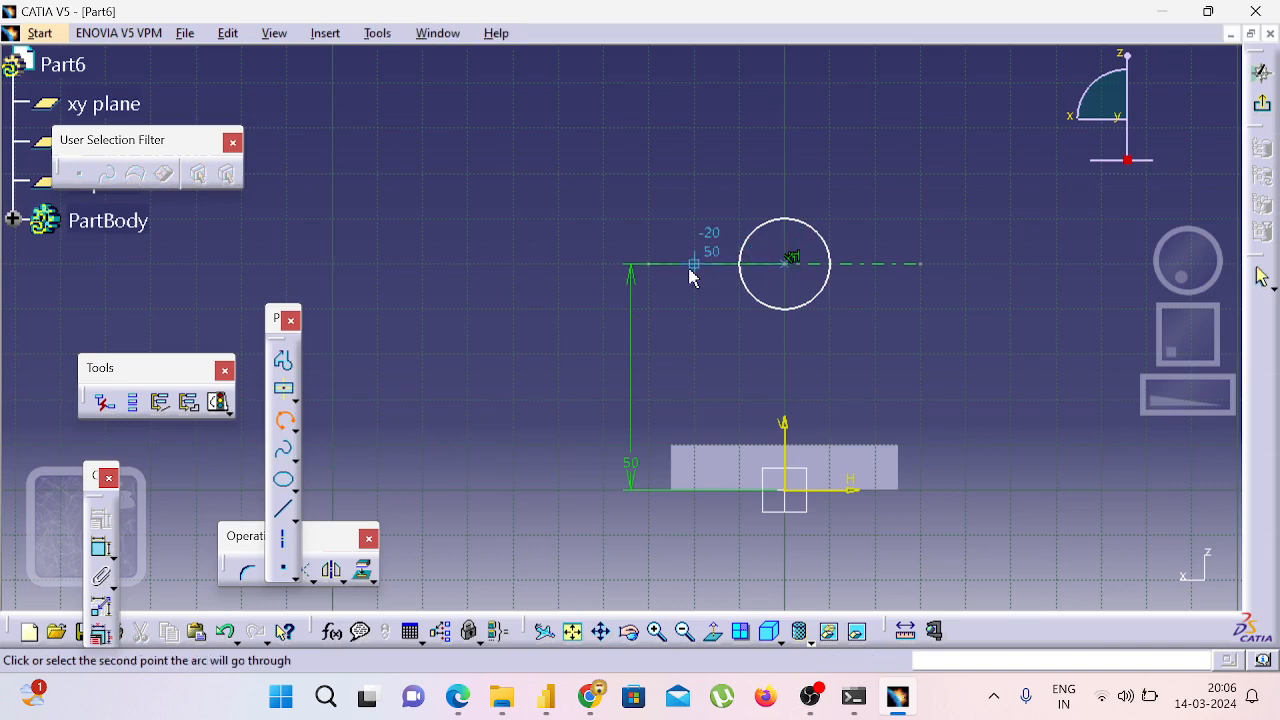
{"action": "left_click", "coordinate": [696, 263]}
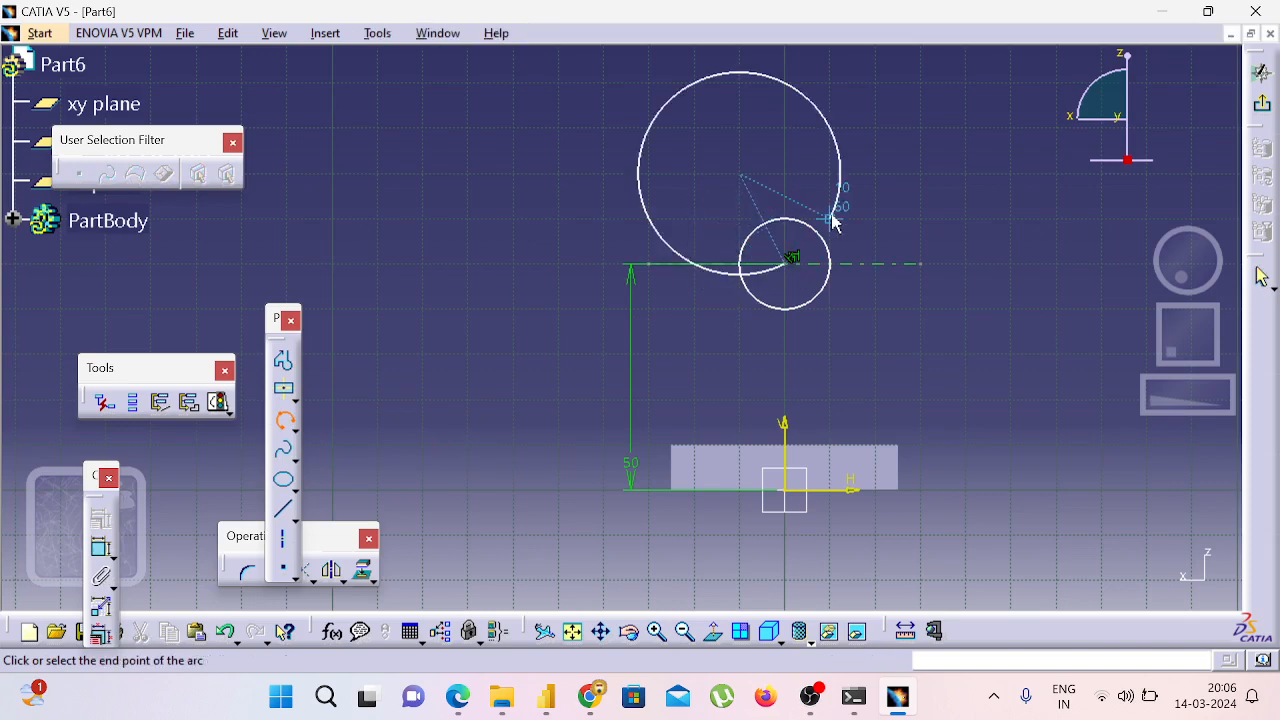
{"action": "key", "text": "Escape"}
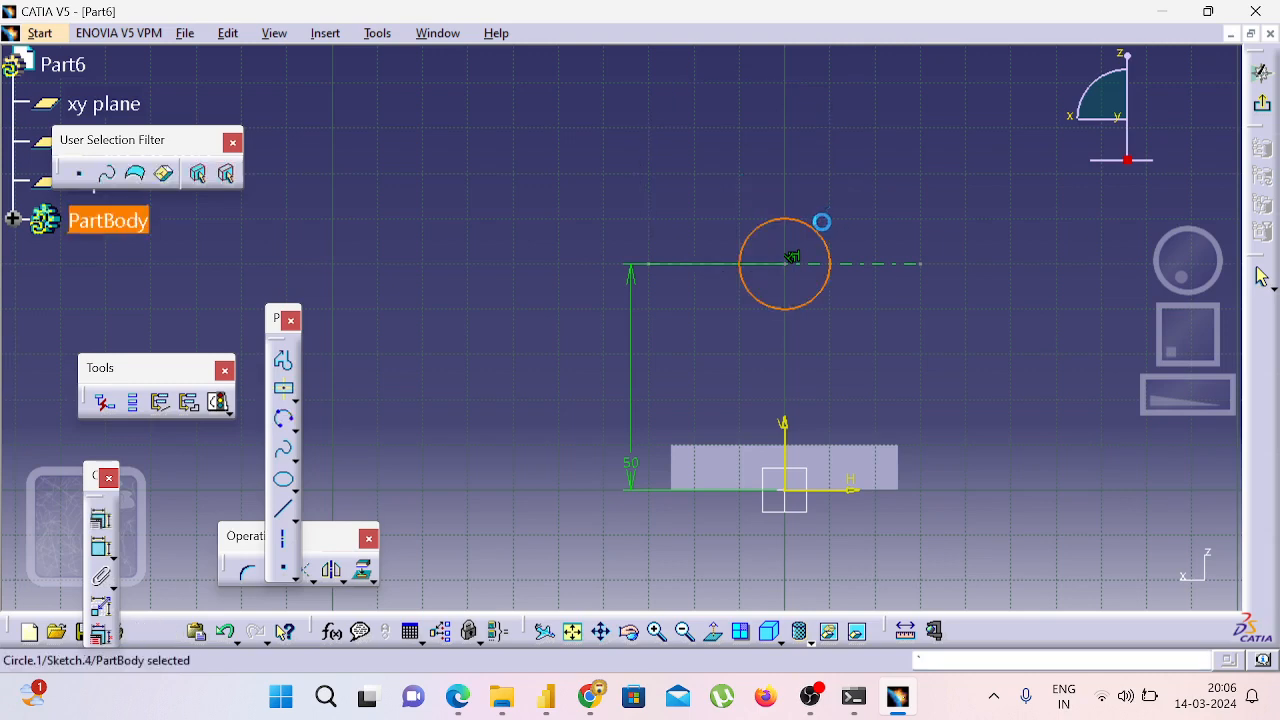
{"action": "key", "text": "Escape"}
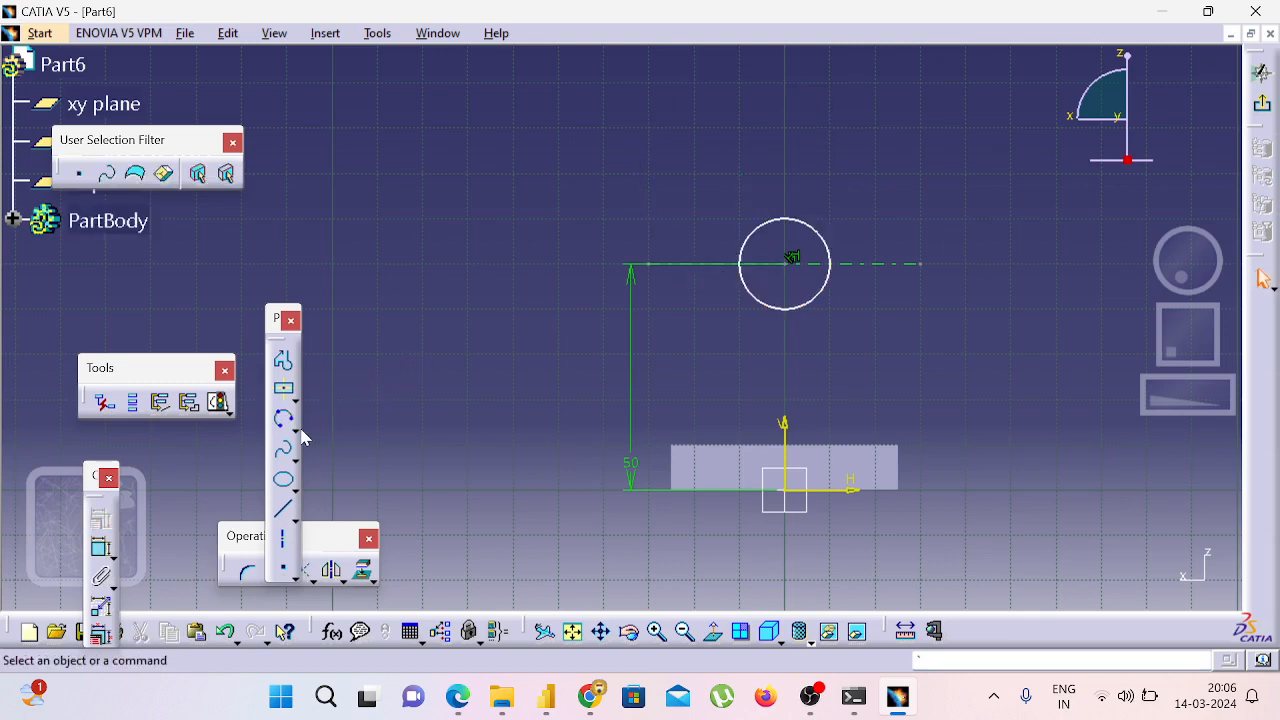
Step: Draw an upper semicircular arc of about 20 mm radius, concentric with the circle, with both ends on the horizontal axis line
{"action": "left_click", "coordinate": [296, 428]}
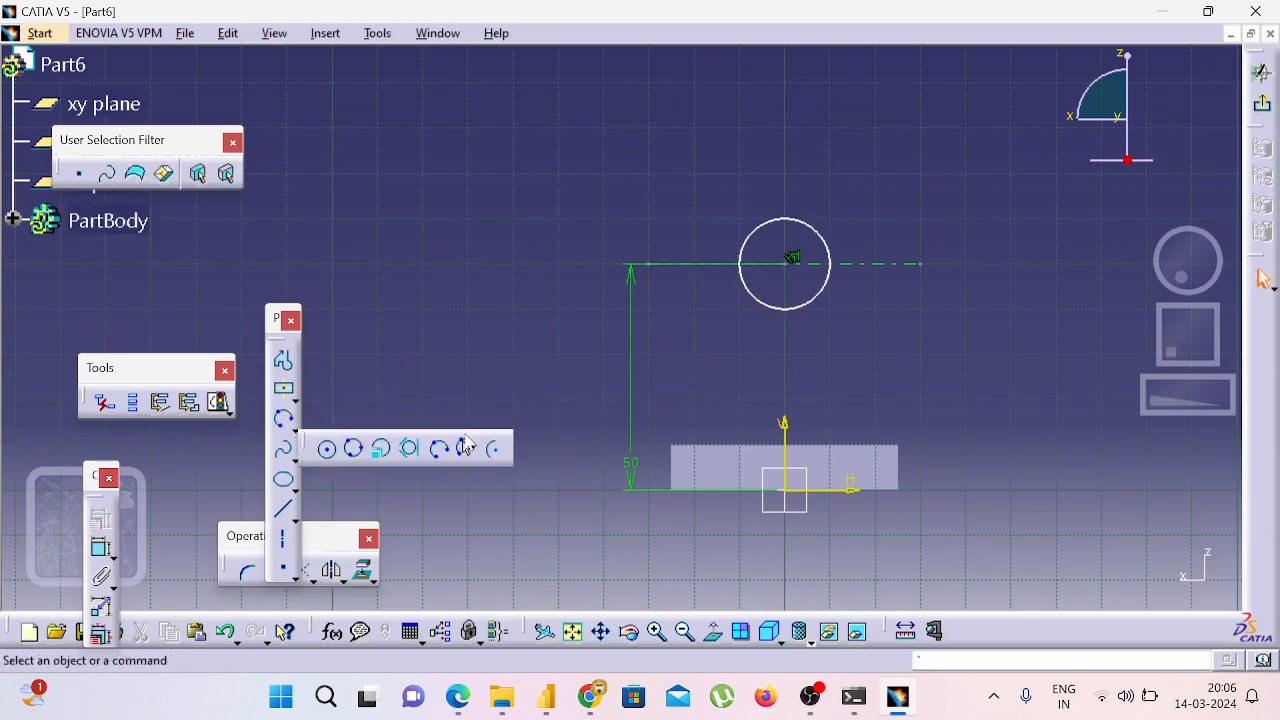
{"action": "left_click", "coordinate": [490, 448]}
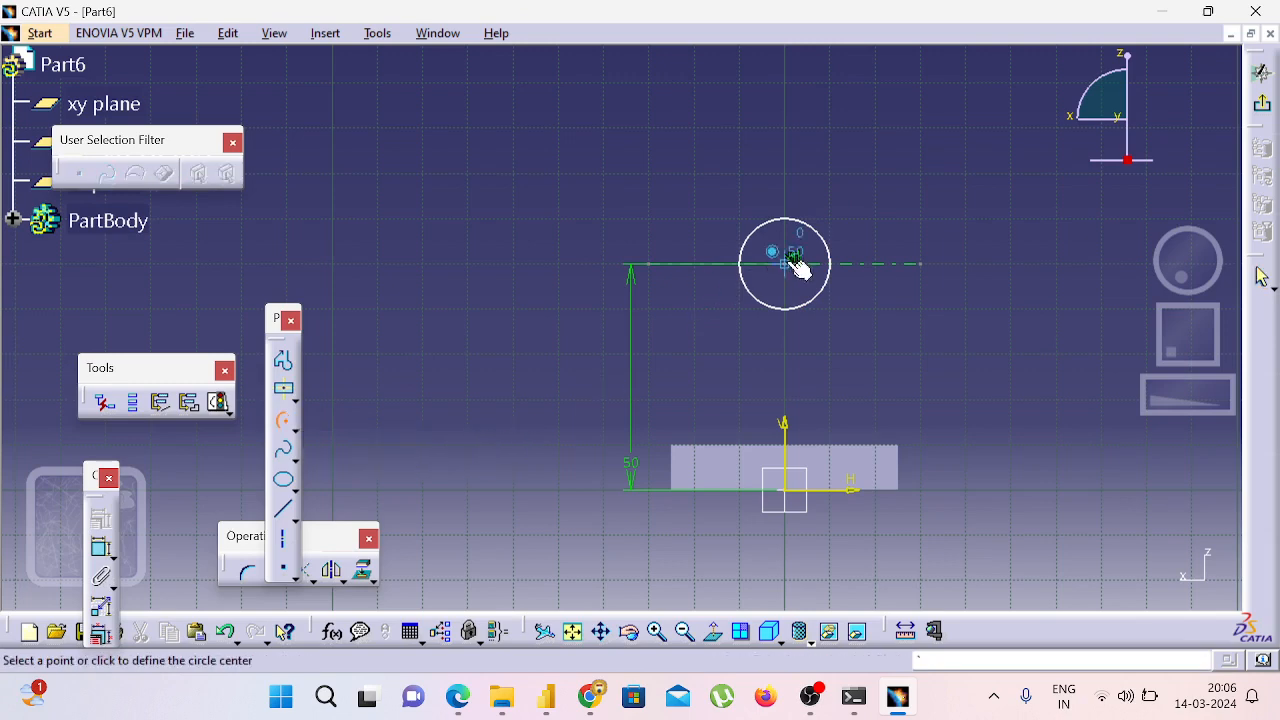
{"action": "left_click", "coordinate": [786, 262]}
{"action": "left_click", "coordinate": [718, 263]}
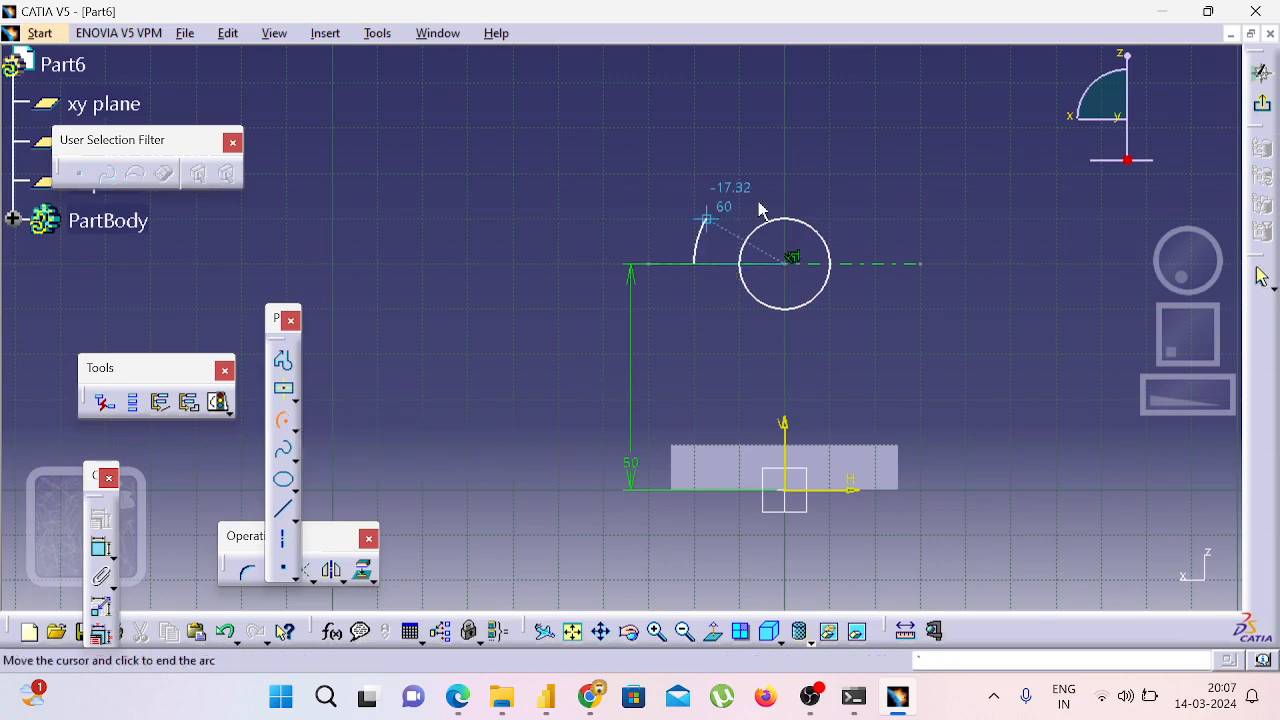
{"action": "left_click", "coordinate": [870, 262]}
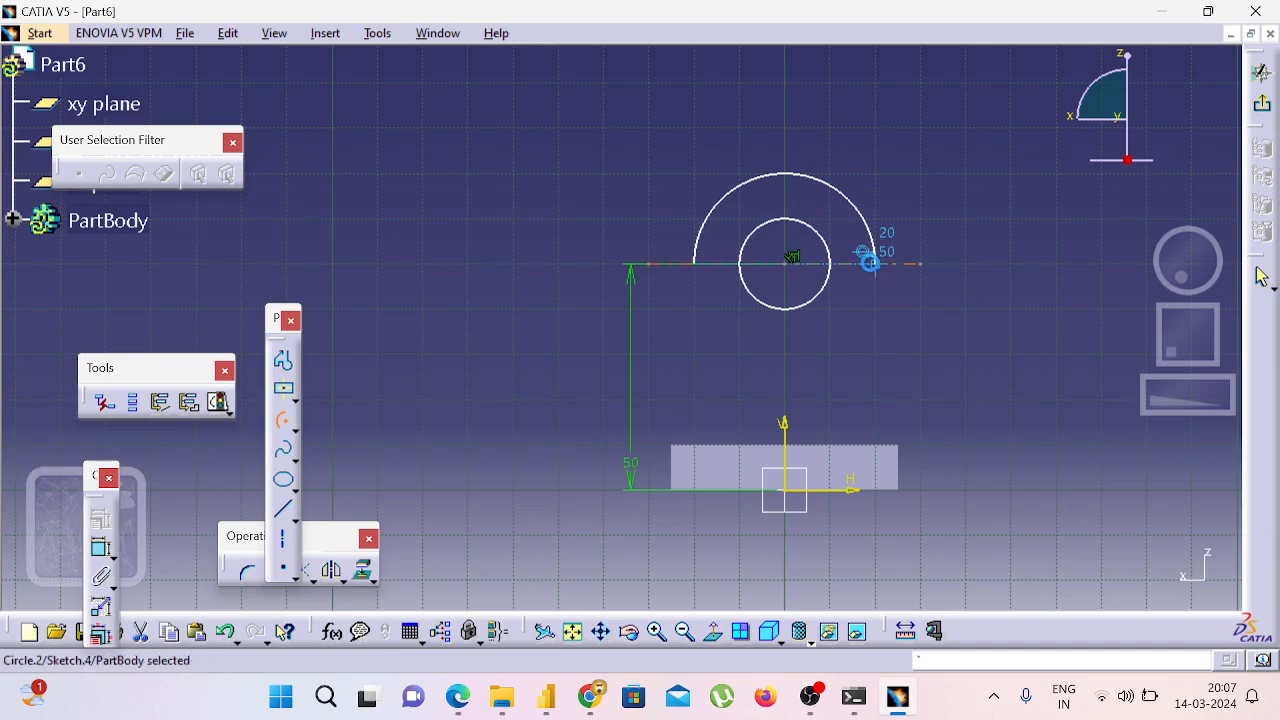
{"action": "key", "text": "alt+Tab"}
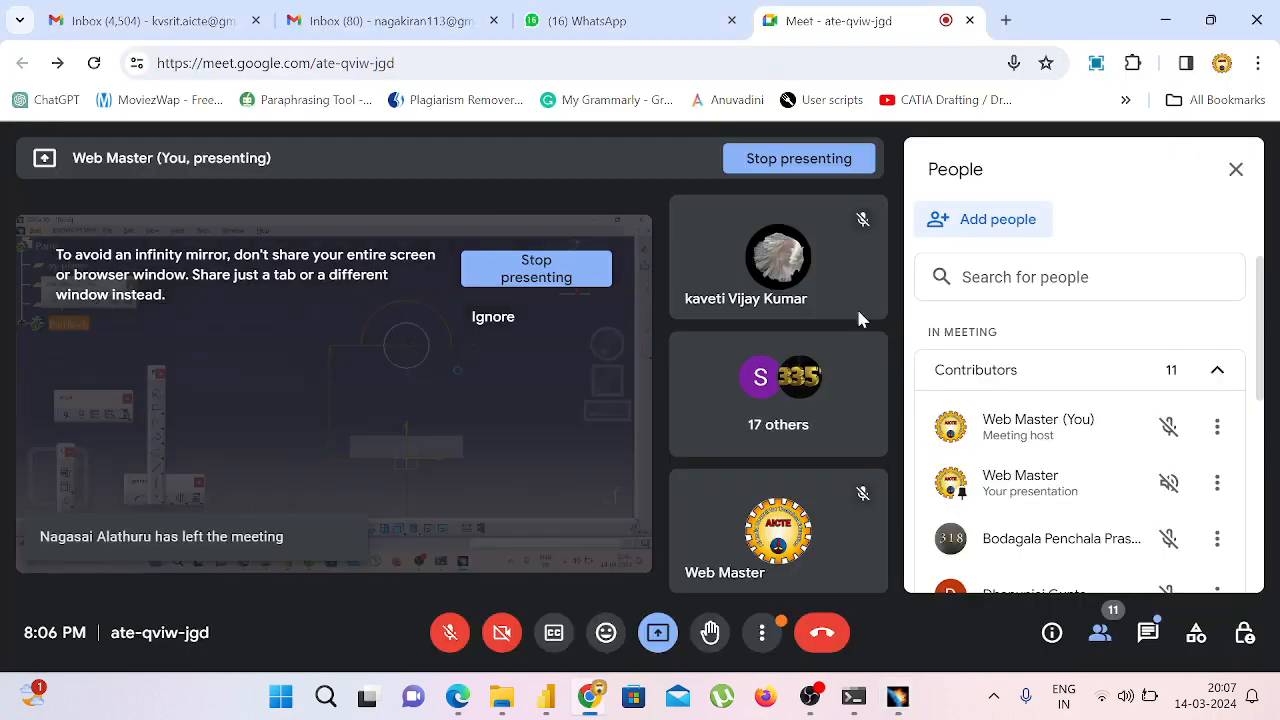
{"action": "key", "text": "alt+Tab"}
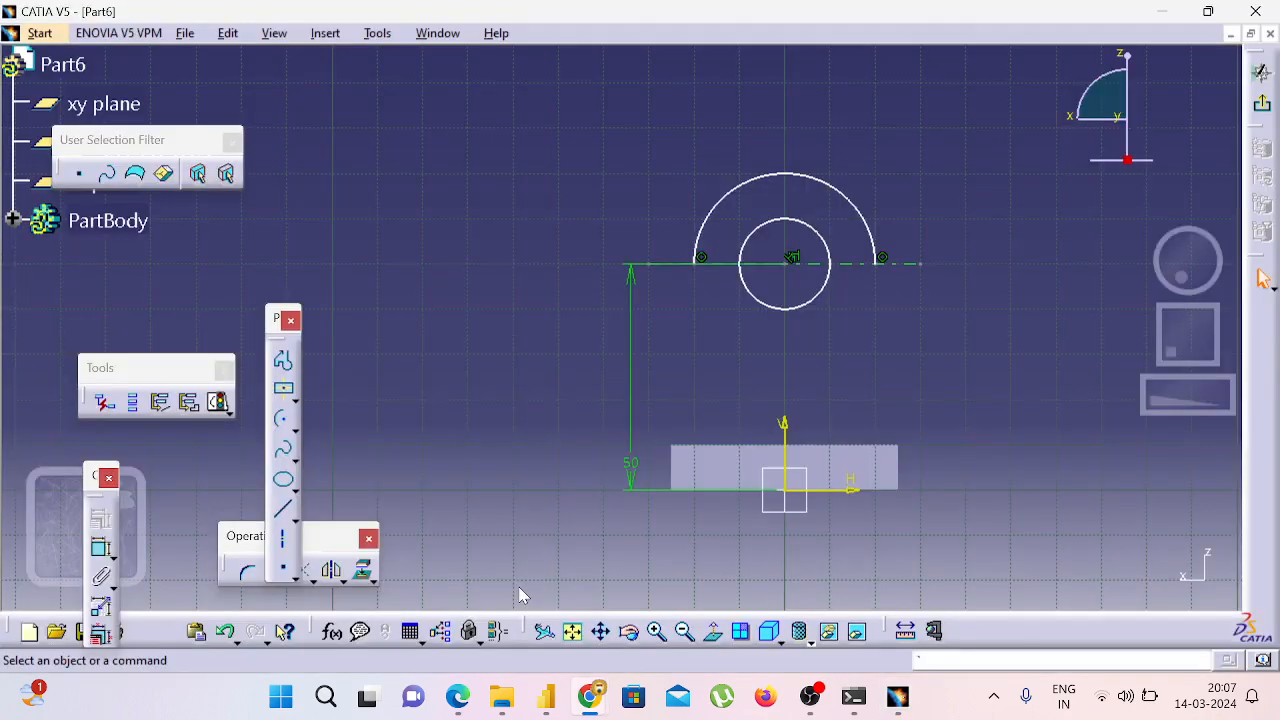
Step: Dimension the inner circle's diameter and set it to 10 mm
{"action": "left_click", "coordinate": [283, 508]}
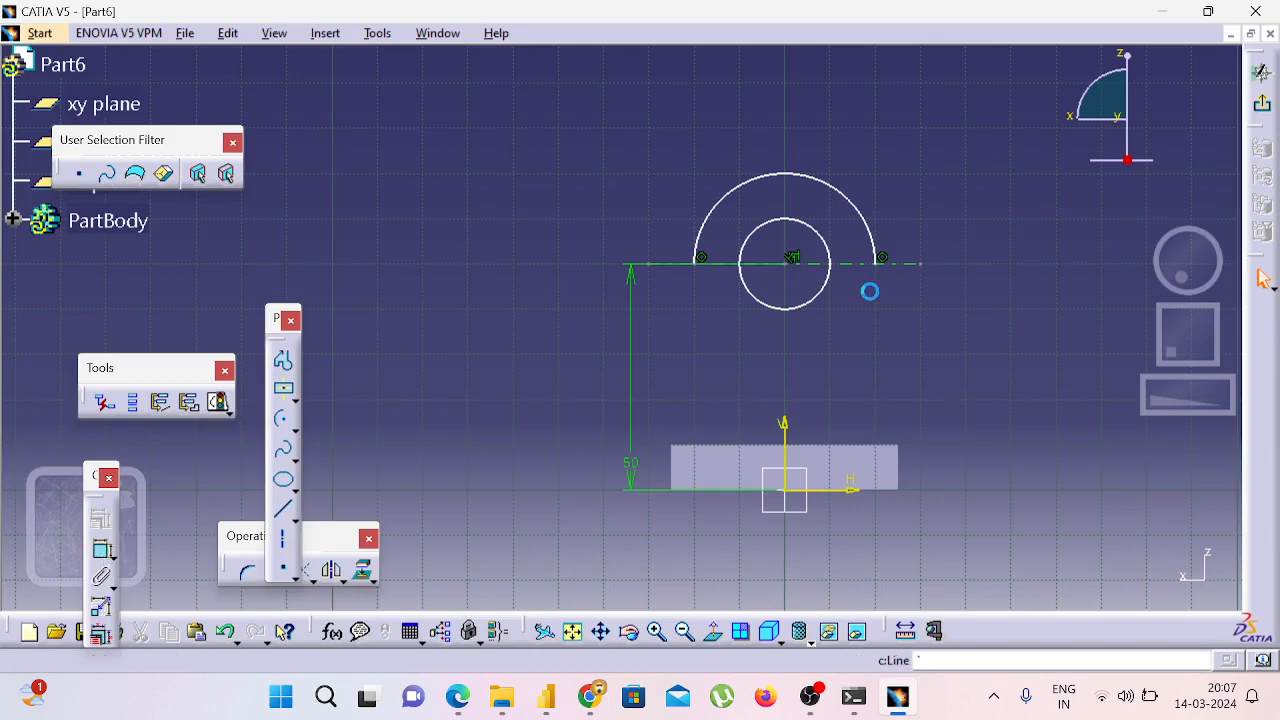
{"action": "left_click", "coordinate": [815, 298]}
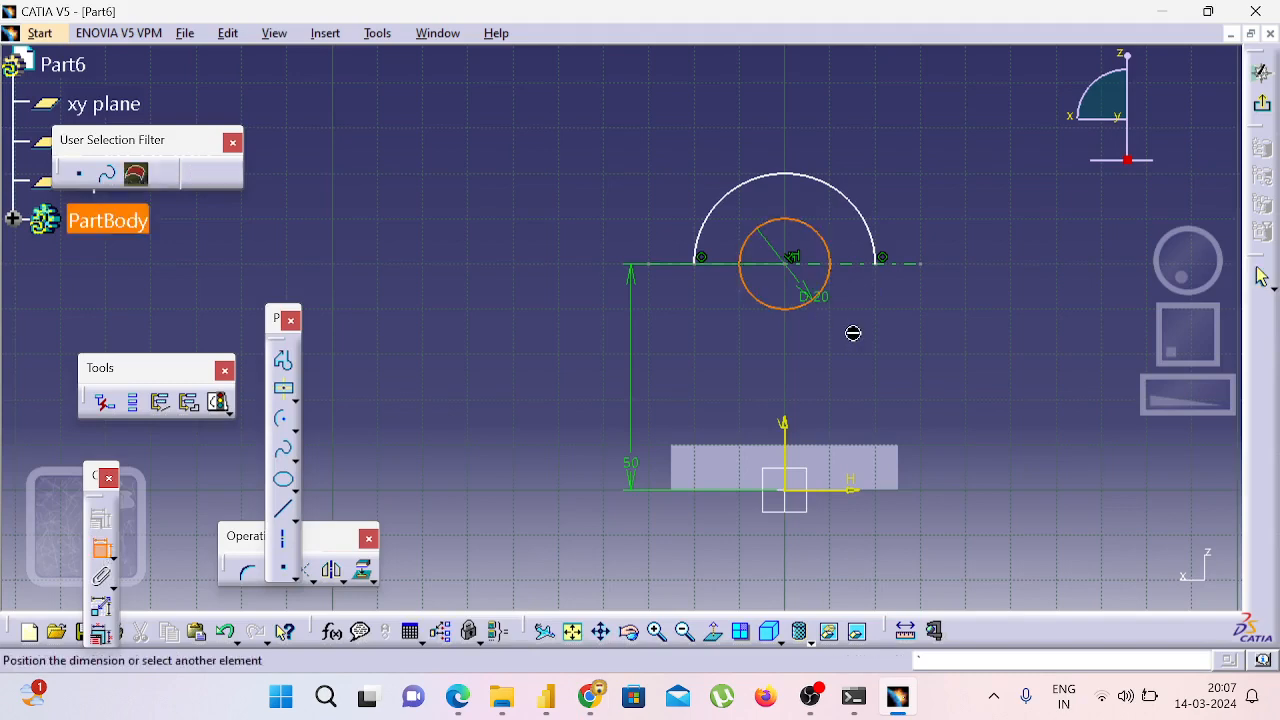
{"action": "left_click", "coordinate": [855, 337]}
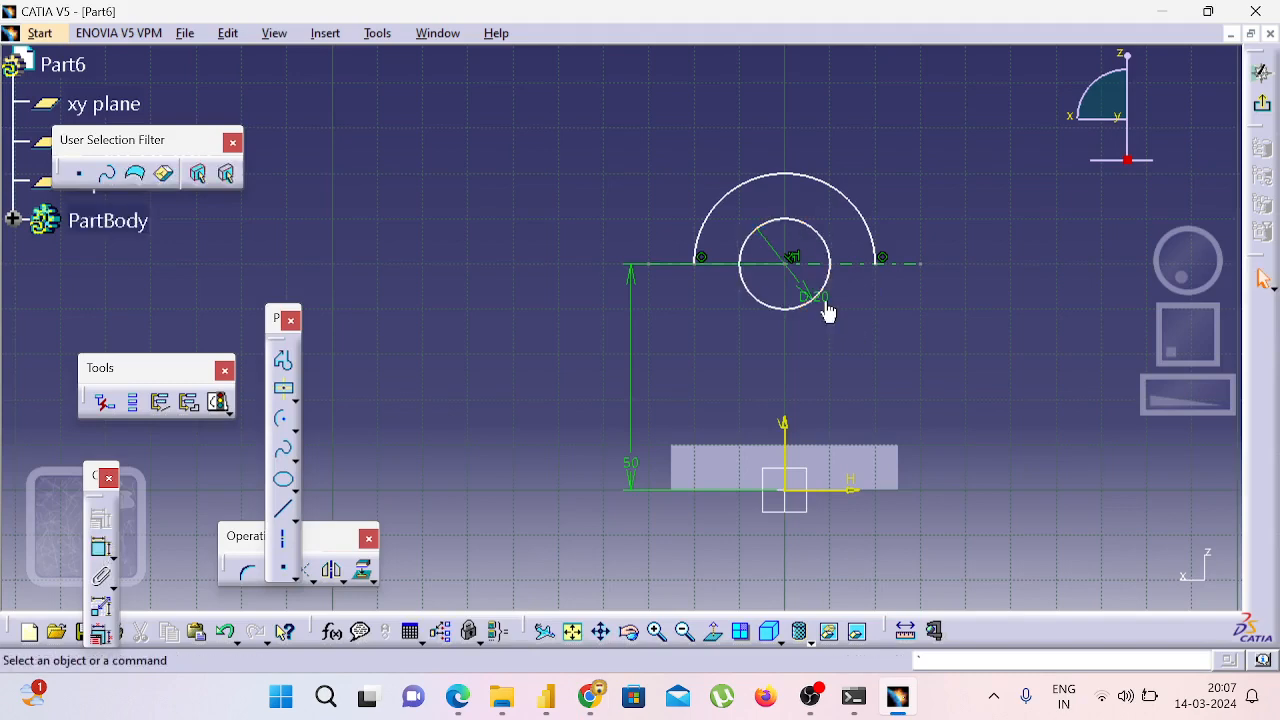
{"action": "left_click", "coordinate": [825, 300]}
{"action": "double_click", "coordinate": [825, 300]}
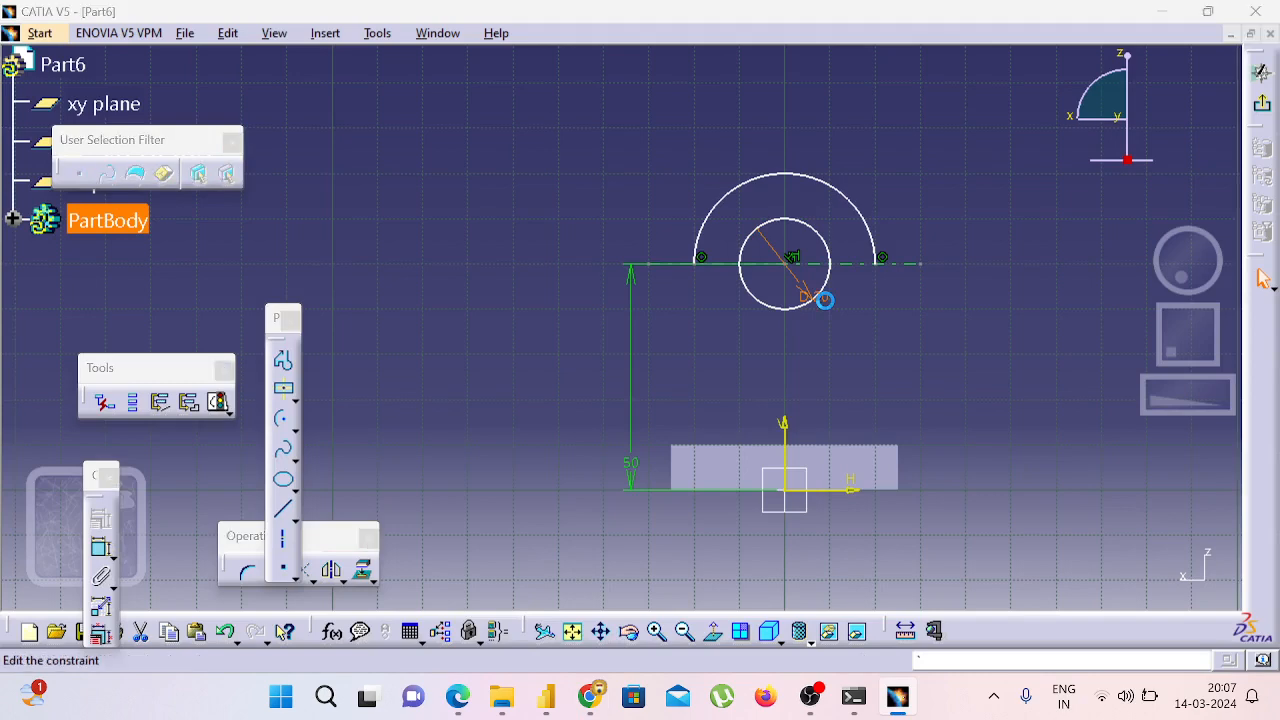
{"action": "type", "text": "30"}
{"action": "key", "text": "Return"}
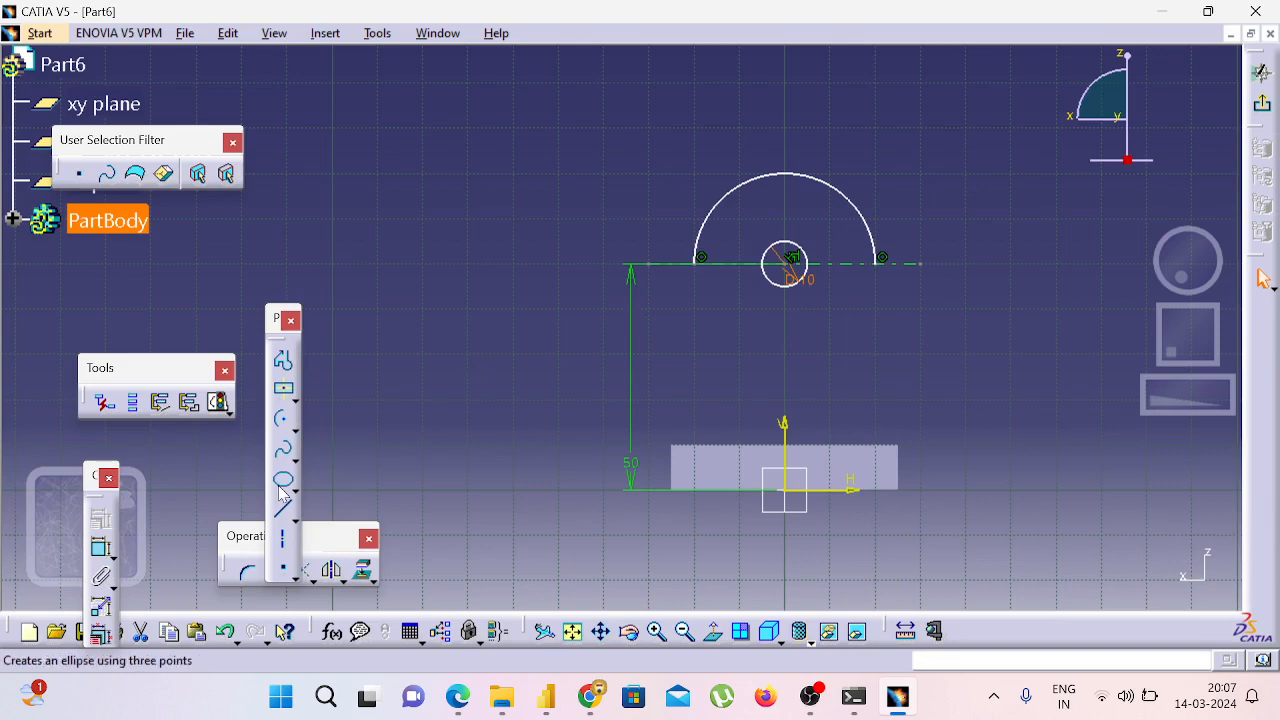
Step: Dimension the outer semicircular arc as a diameter and set it to 20 mm
{"action": "left_click", "coordinate": [101, 548]}
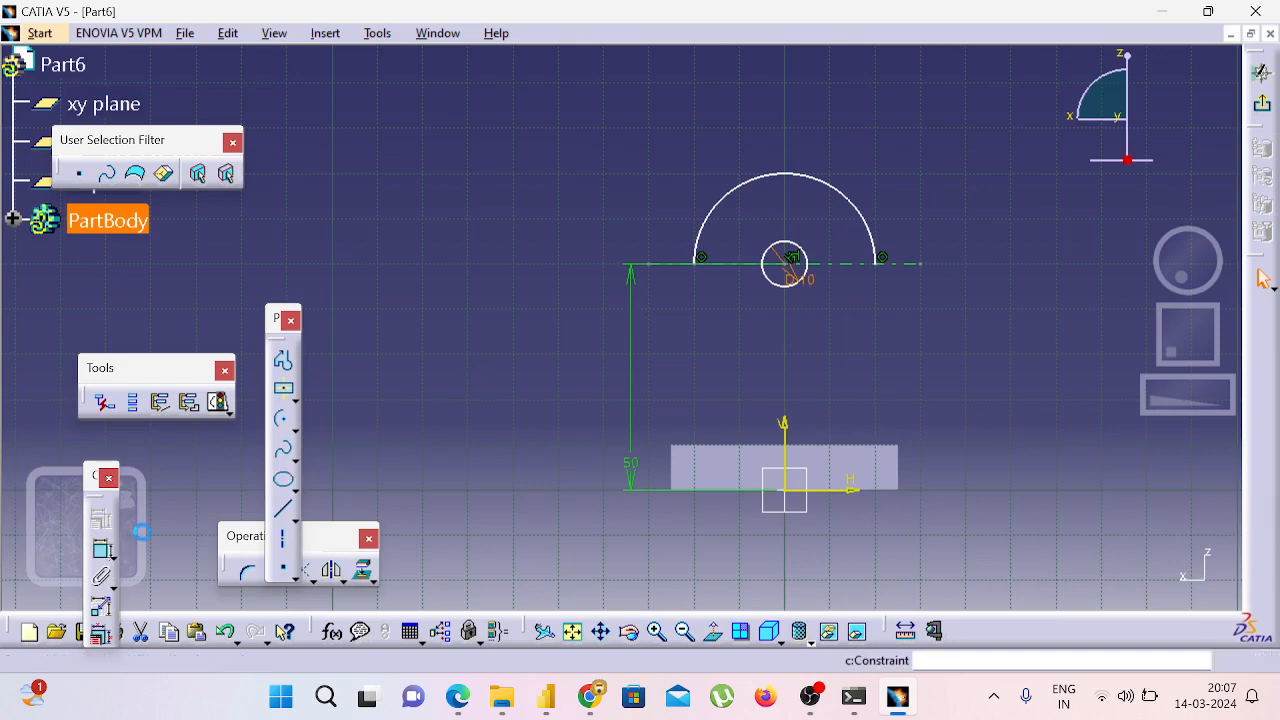
{"action": "left_click", "coordinate": [873, 222]}
{"action": "left_click", "coordinate": [889, 198]}
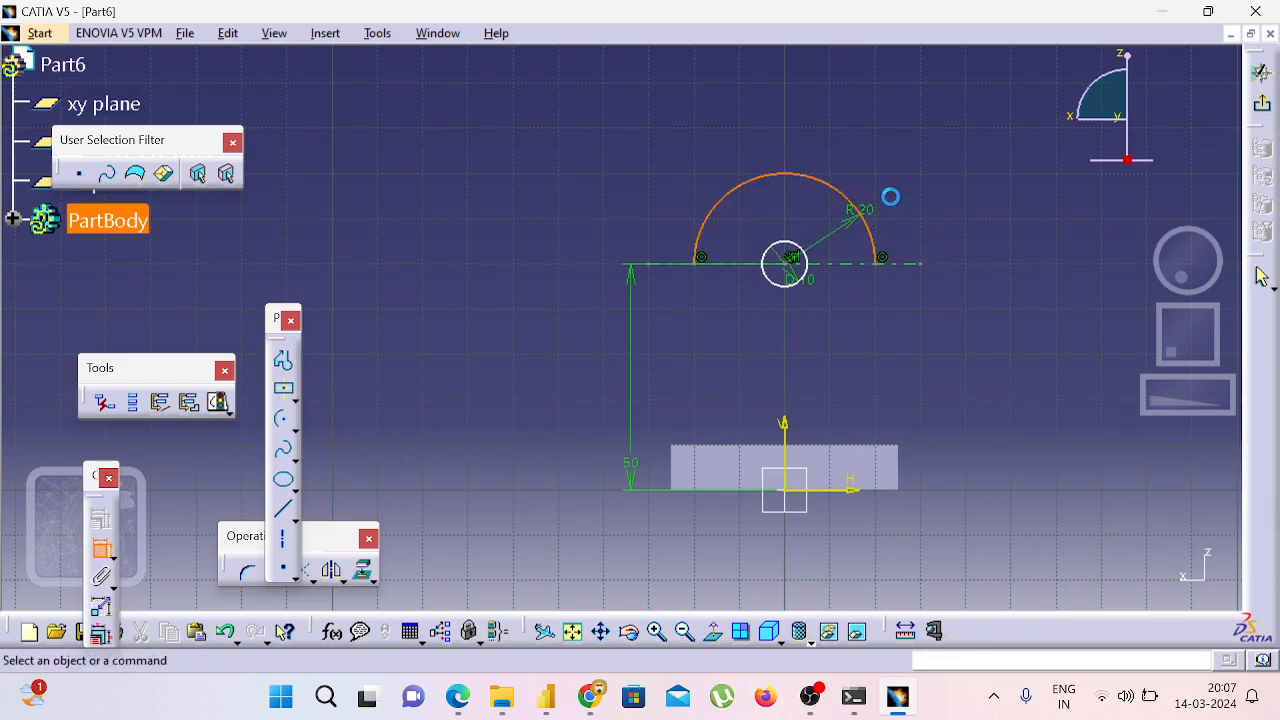
{"action": "left_click", "coordinate": [870, 208]}
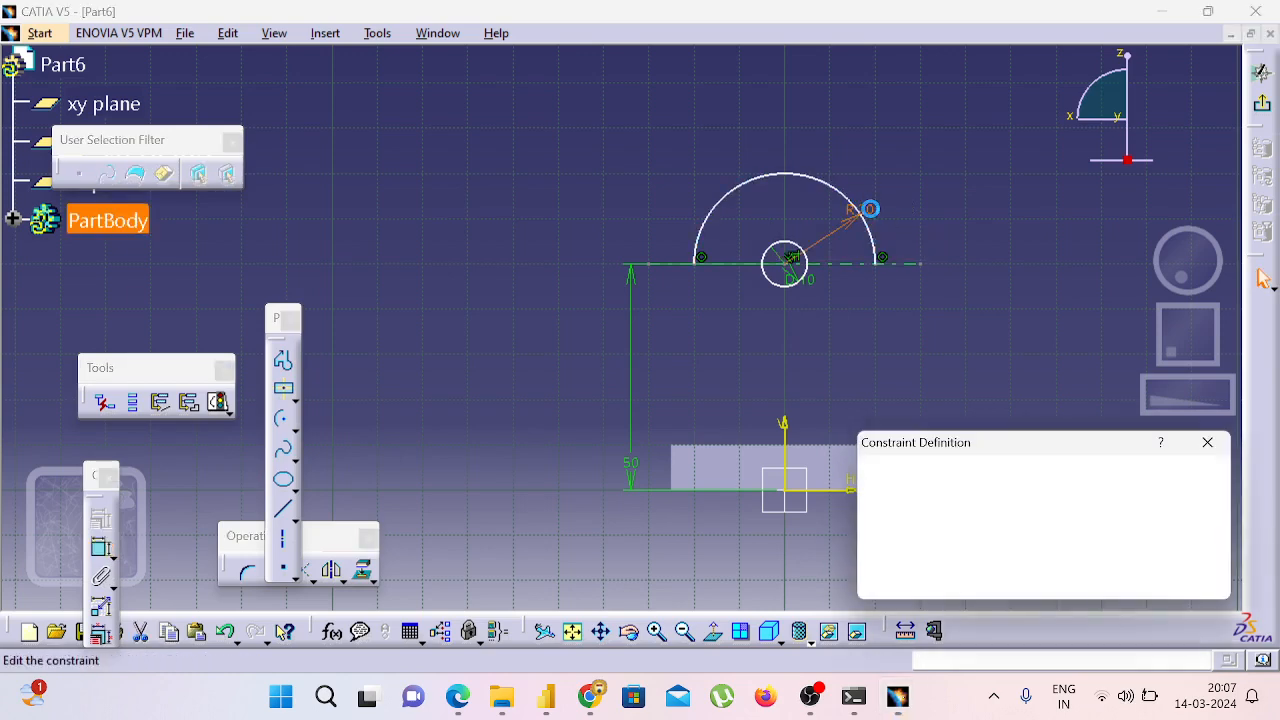
{"action": "left_click", "coordinate": [976, 531]}
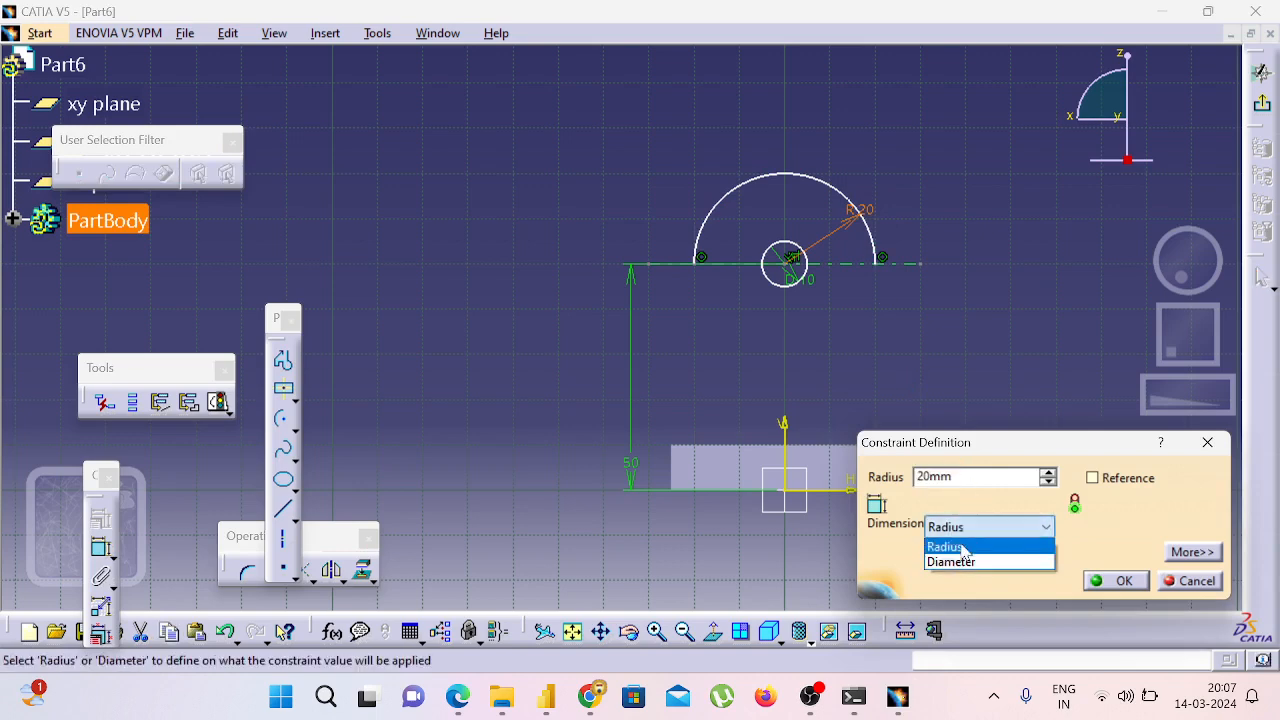
{"action": "left_click", "coordinate": [963, 563]}
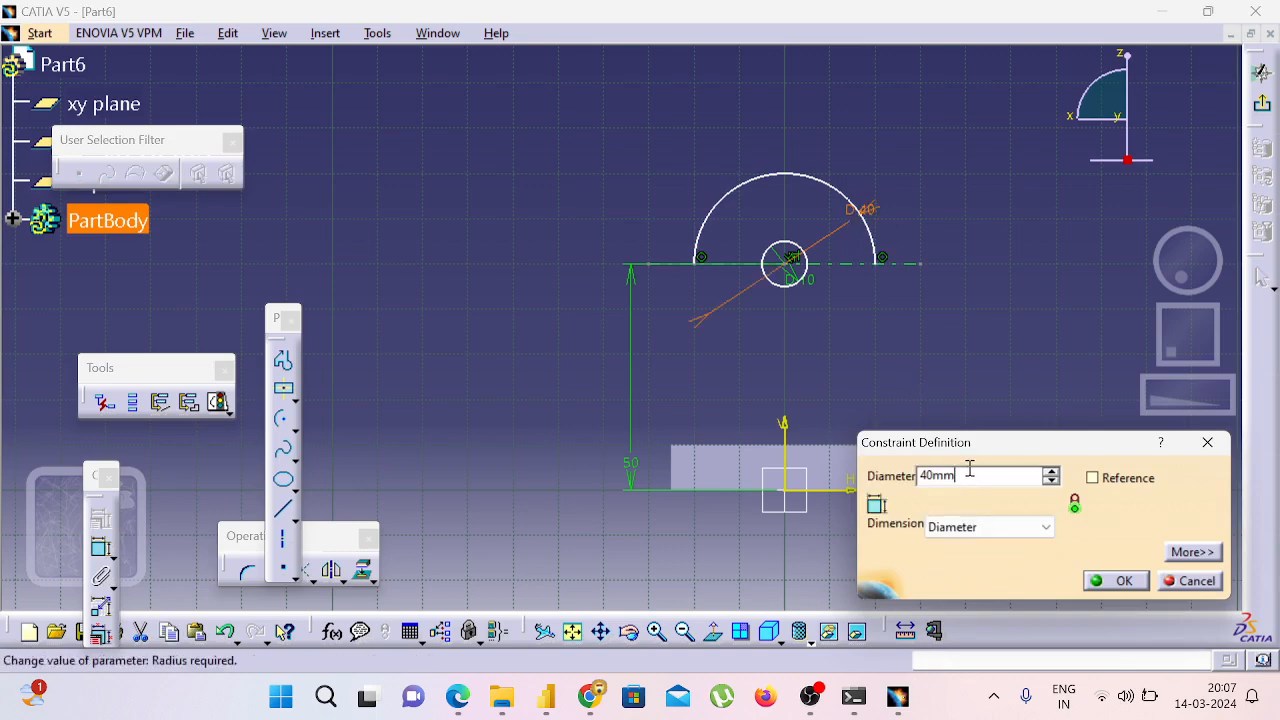
{"action": "double_click", "coordinate": [969, 476]}
{"action": "type", "text": "2"}
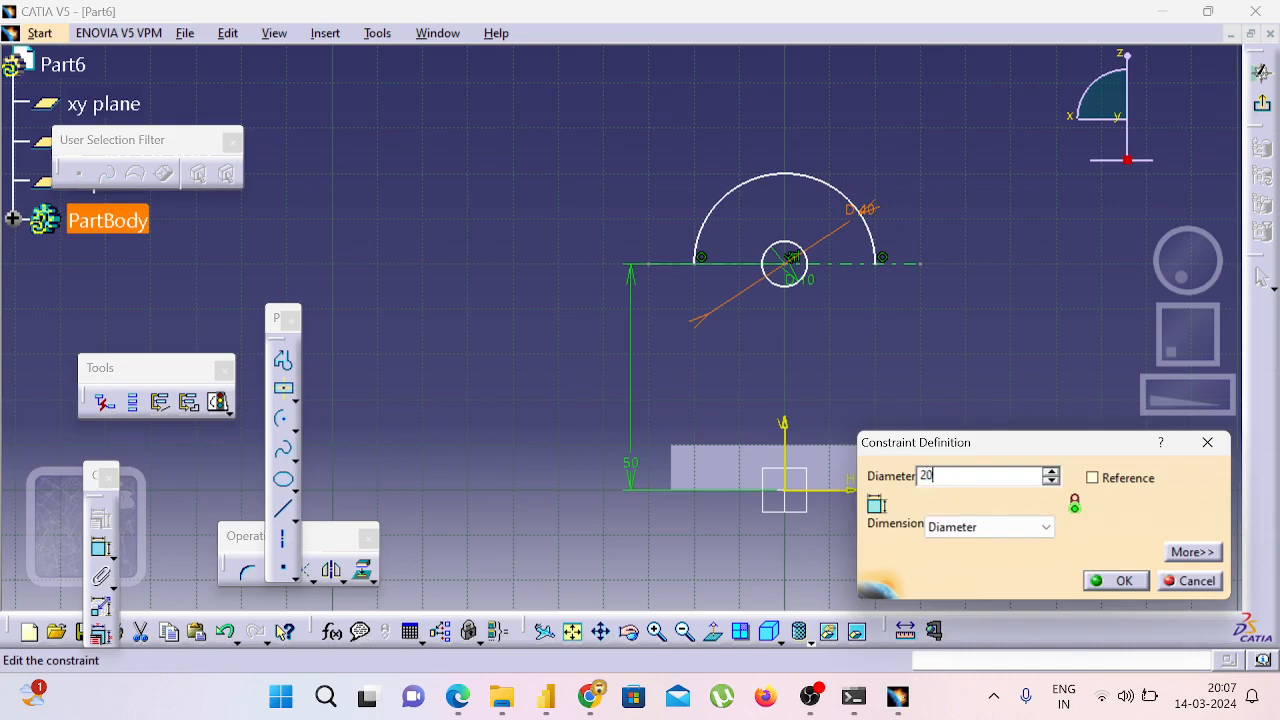
{"action": "key", "text": "Return"}
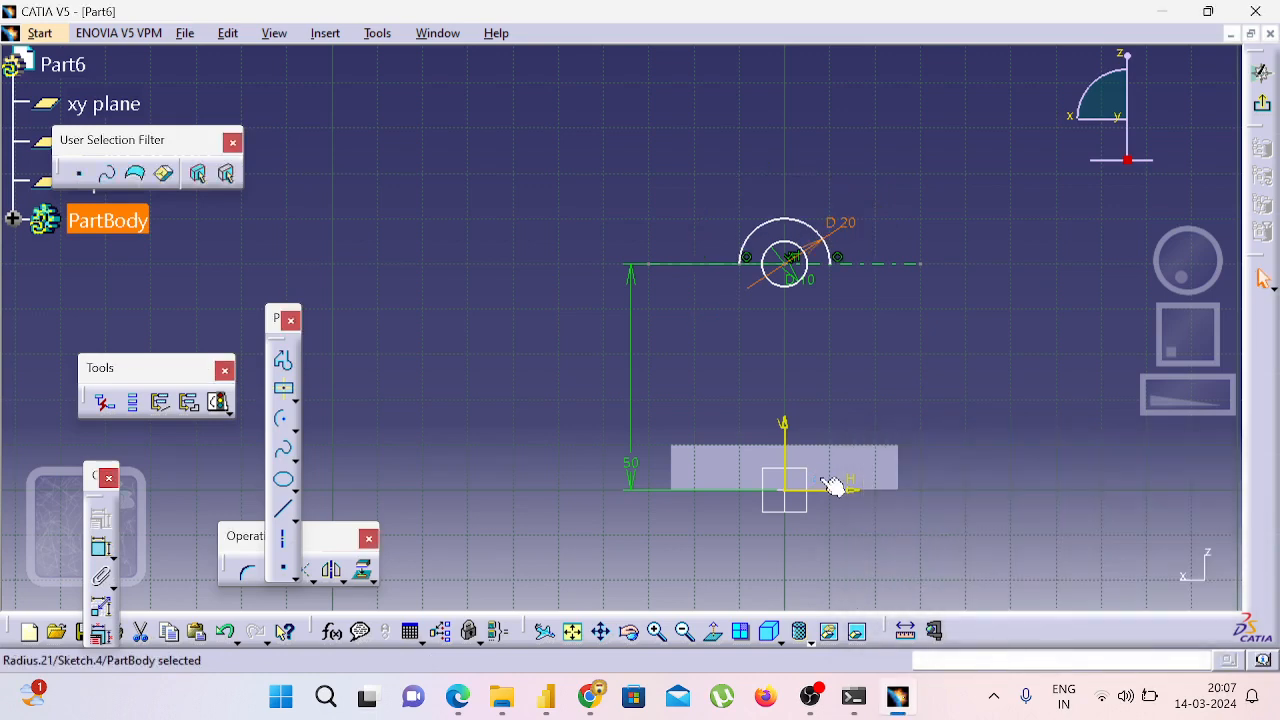
{"action": "left_click", "coordinate": [783, 387]}
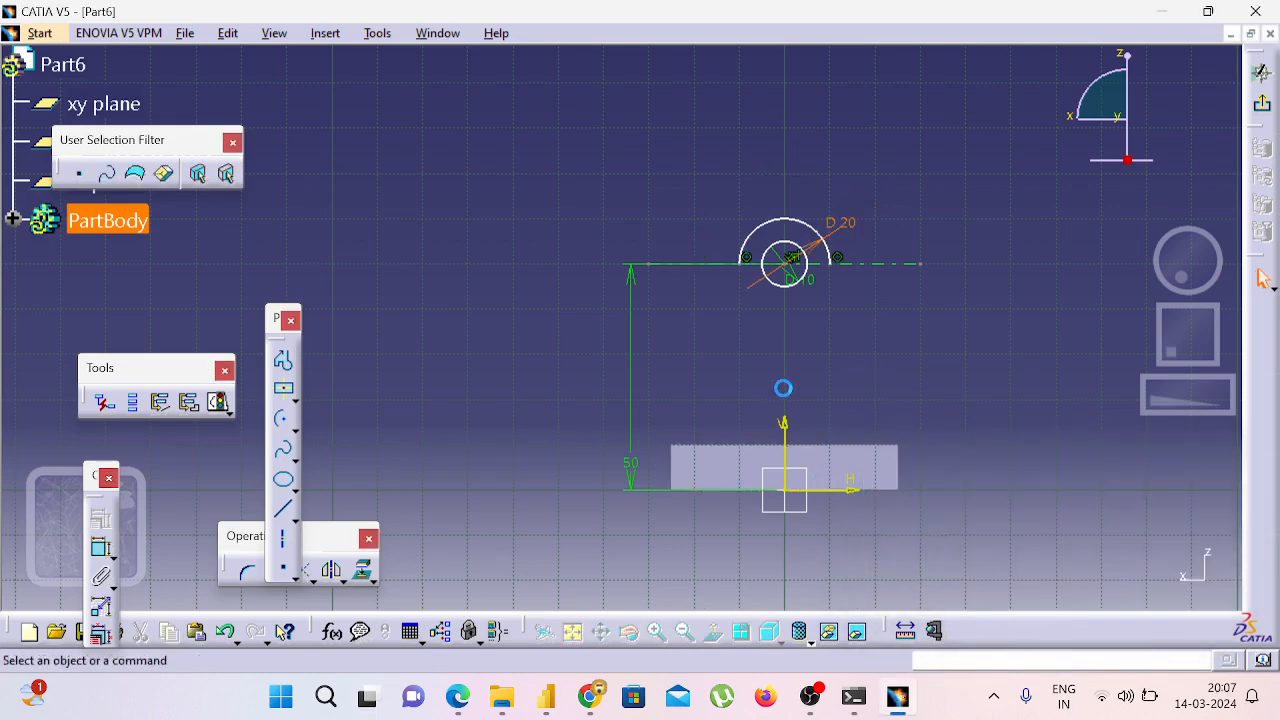
Step: Project the outline of the base plate's side face into the sketch
{"action": "left_click", "coordinate": [279, 516]}
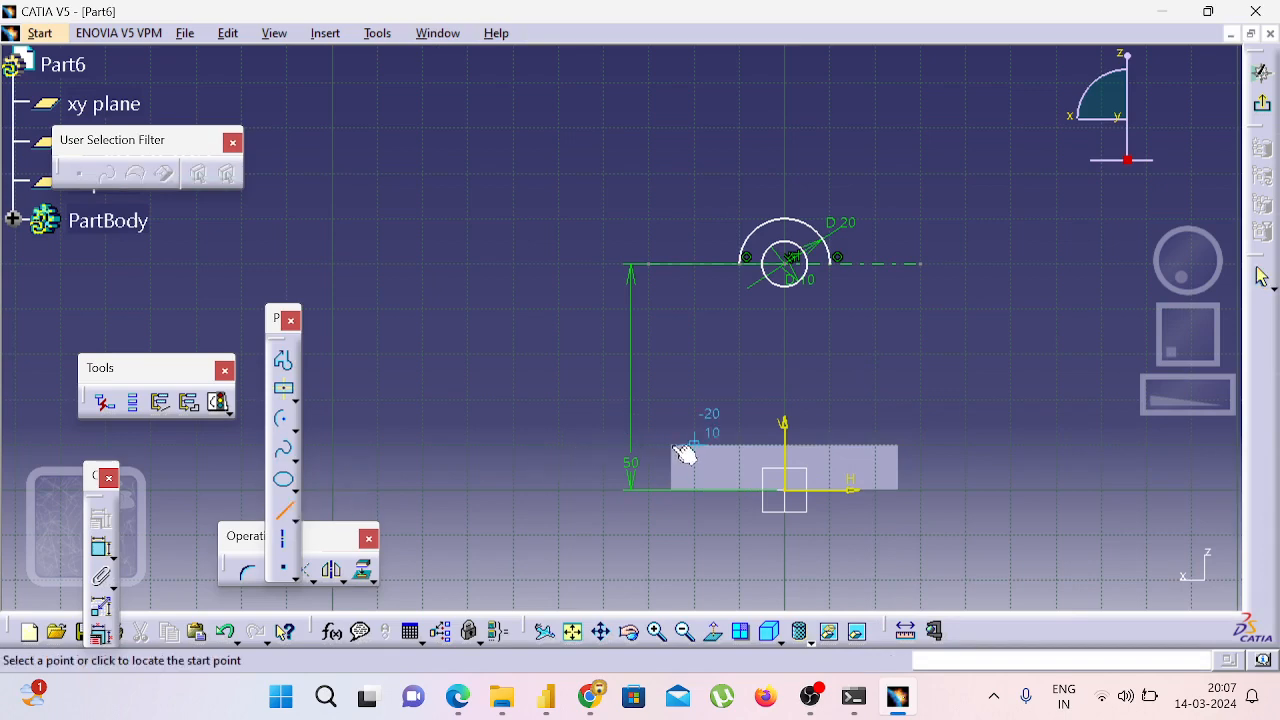
{"action": "left_click", "coordinate": [284, 511]}
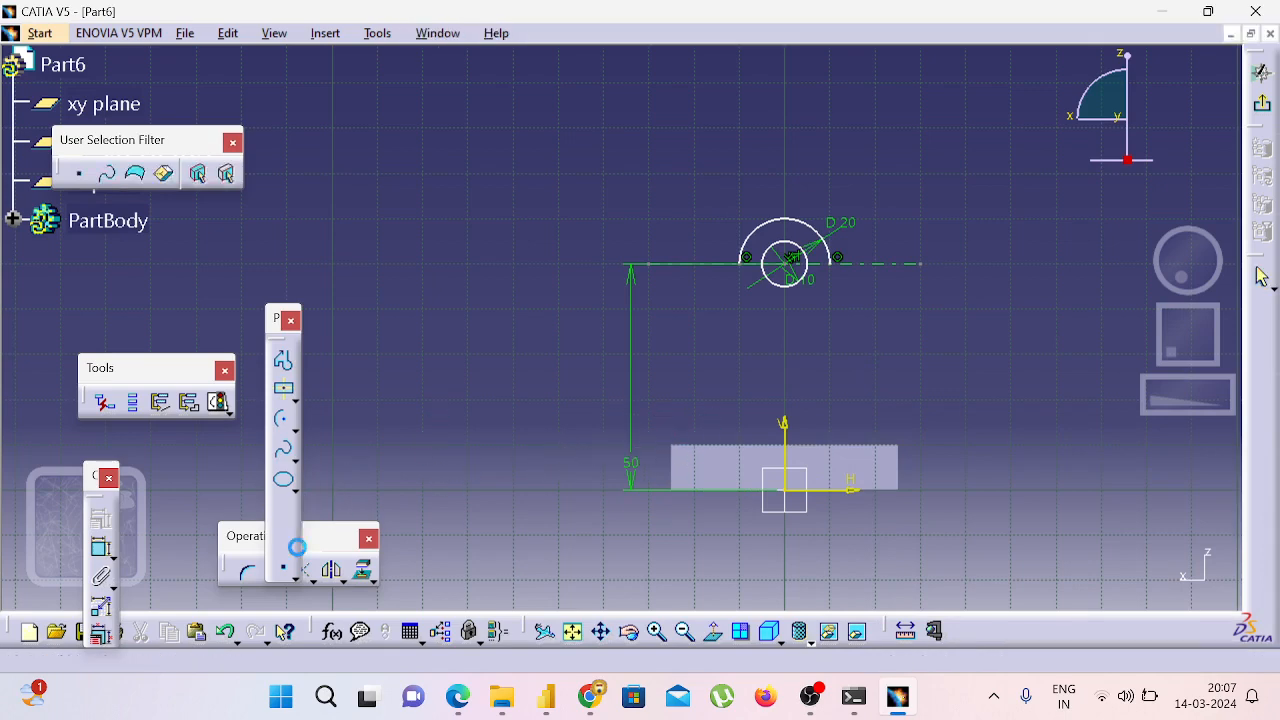
{"action": "left_click", "coordinate": [365, 570]}
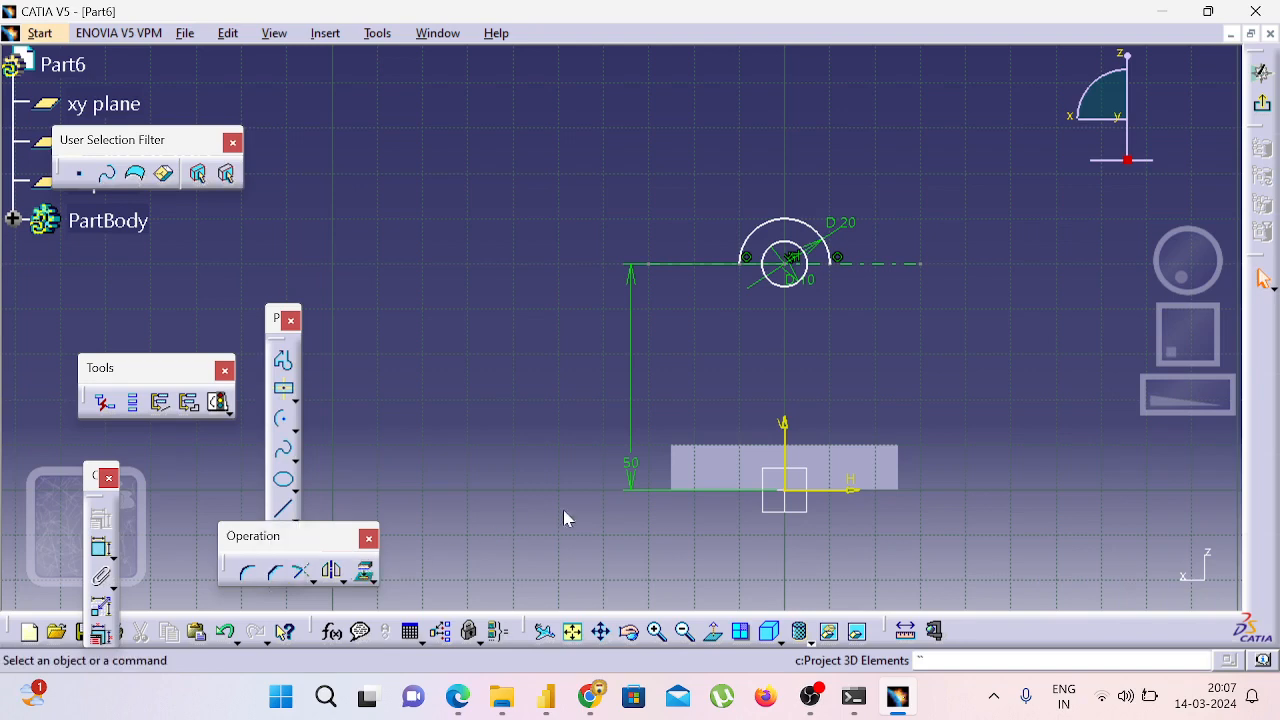
{"action": "left_click", "coordinate": [746, 449]}
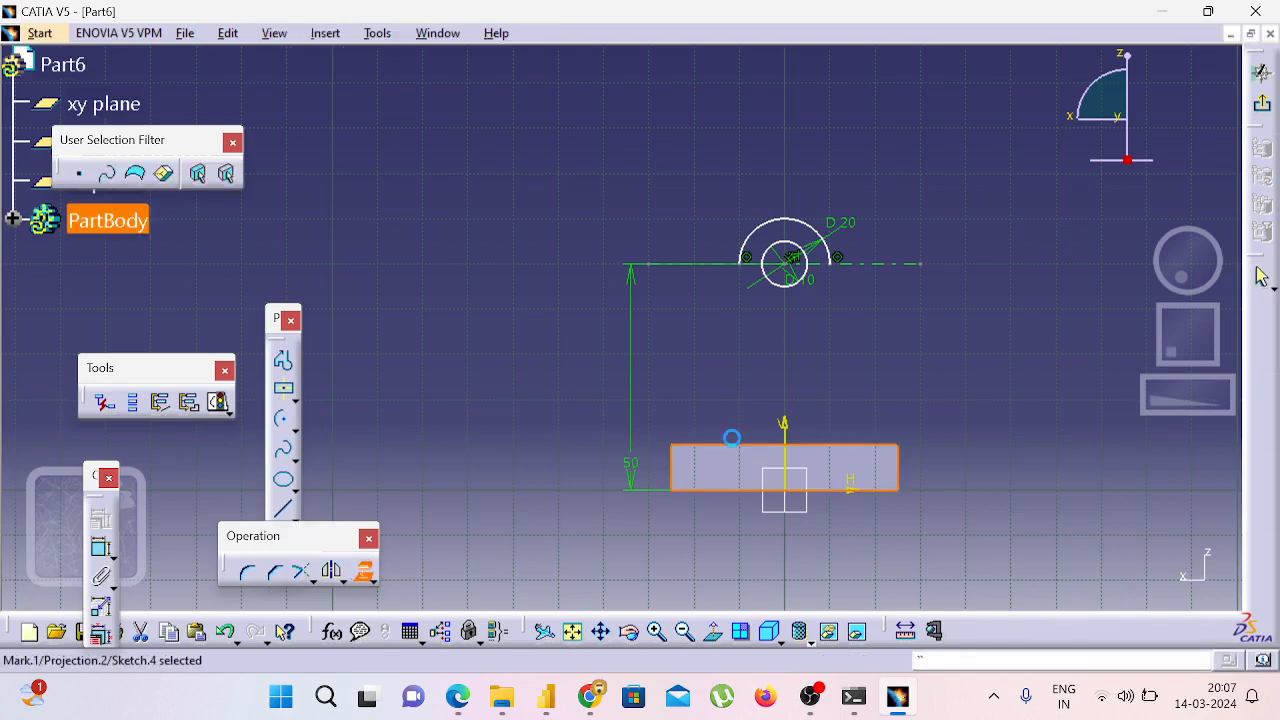
Step: Draw a slanted line from the arc's left end down to the base plate's top edge, about 5 mm in from its upper-left corner
{"action": "left_click", "coordinate": [287, 513]}
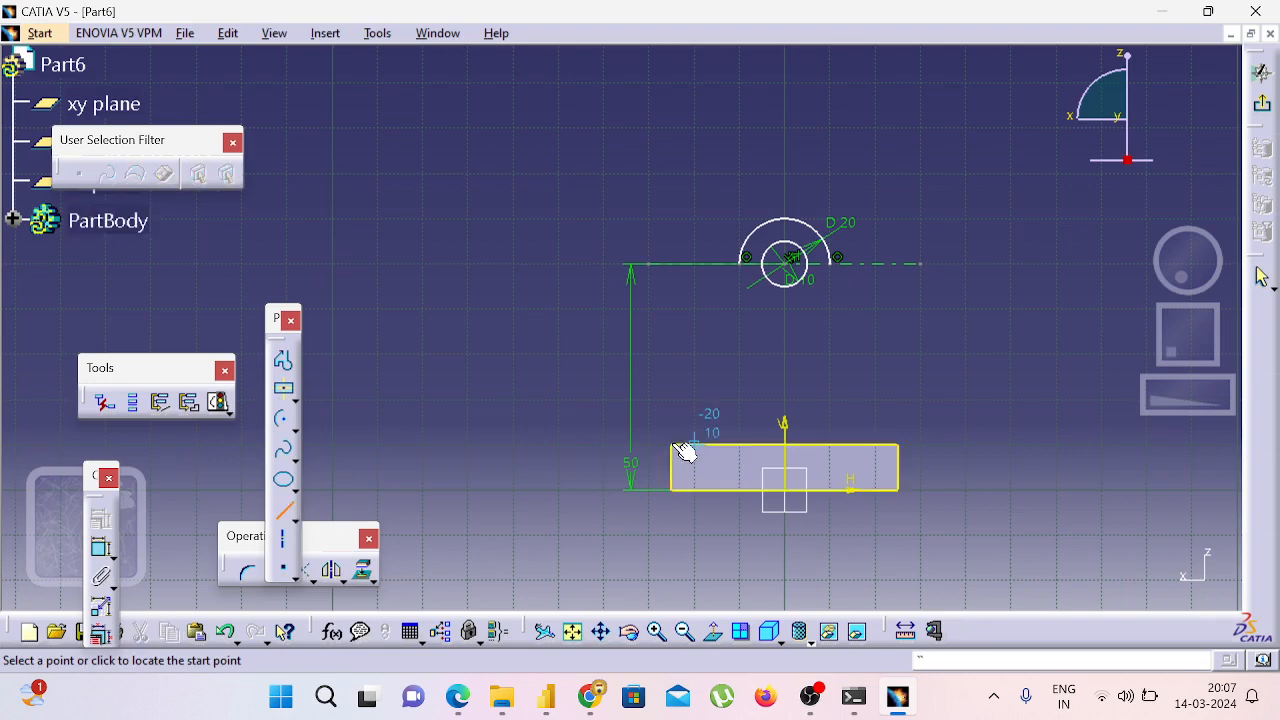
{"action": "left_click", "coordinate": [739, 264]}
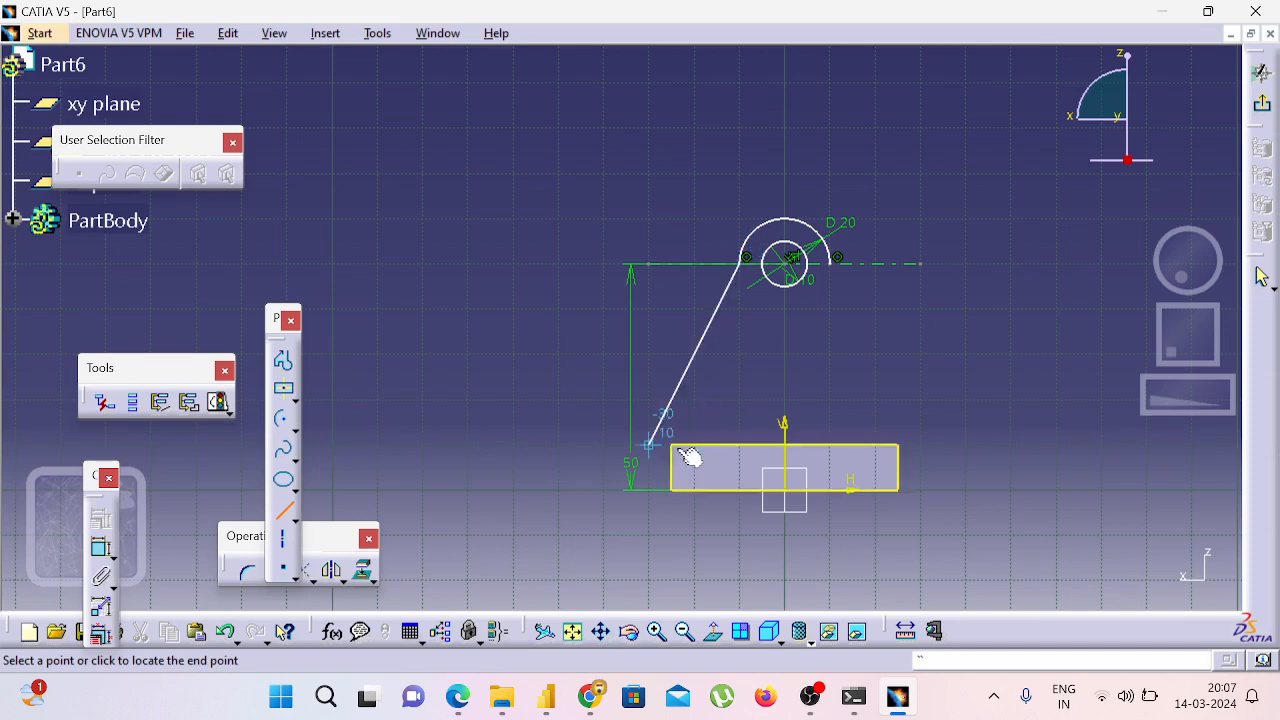
{"action": "left_click", "coordinate": [684, 440]}
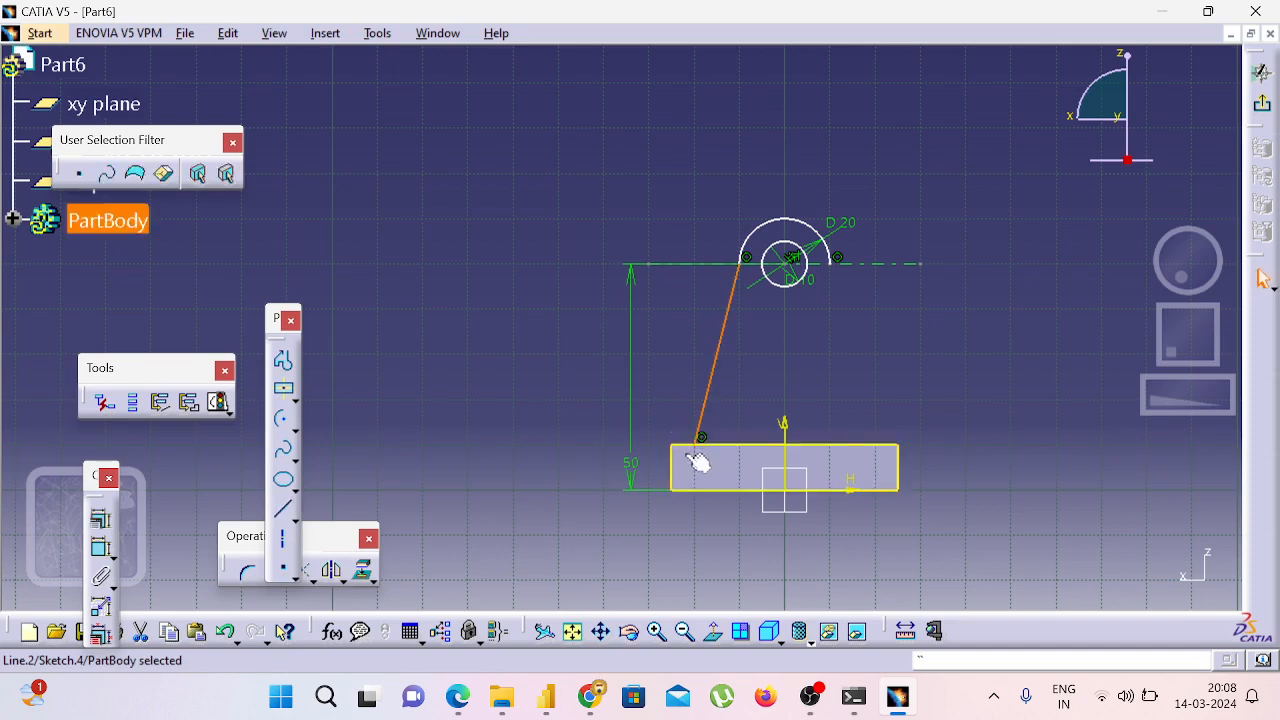
{"action": "left_click", "coordinate": [588, 394]}
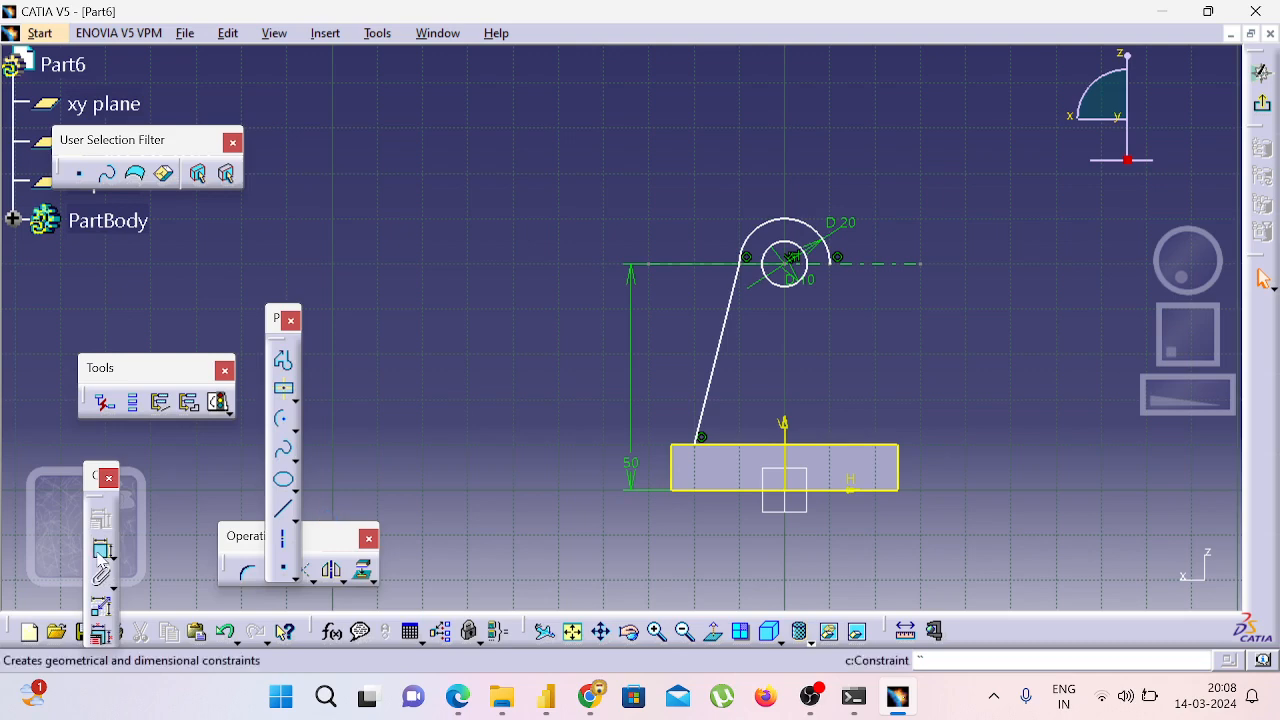
Step: Try to dimension the distance between the slanted line's lower end and the projected outline of the base plate
{"action": "left_click", "coordinate": [101, 552]}
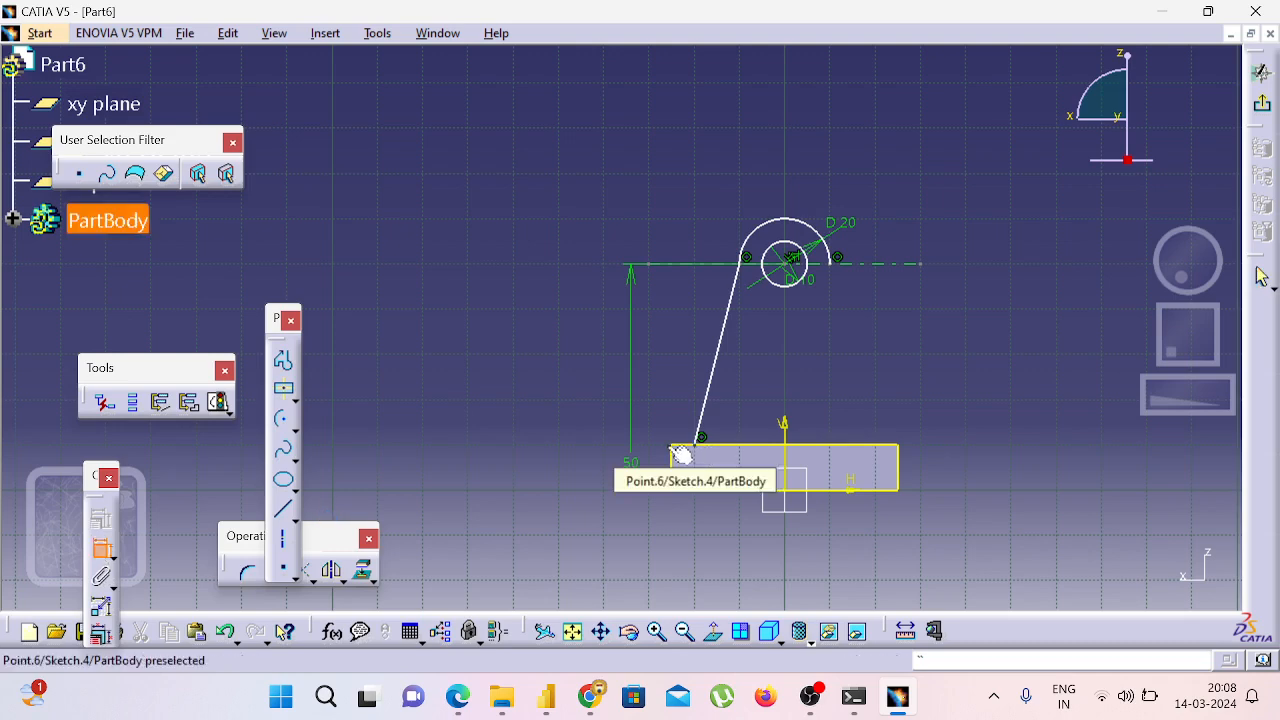
{"action": "left_click", "coordinate": [672, 447]}
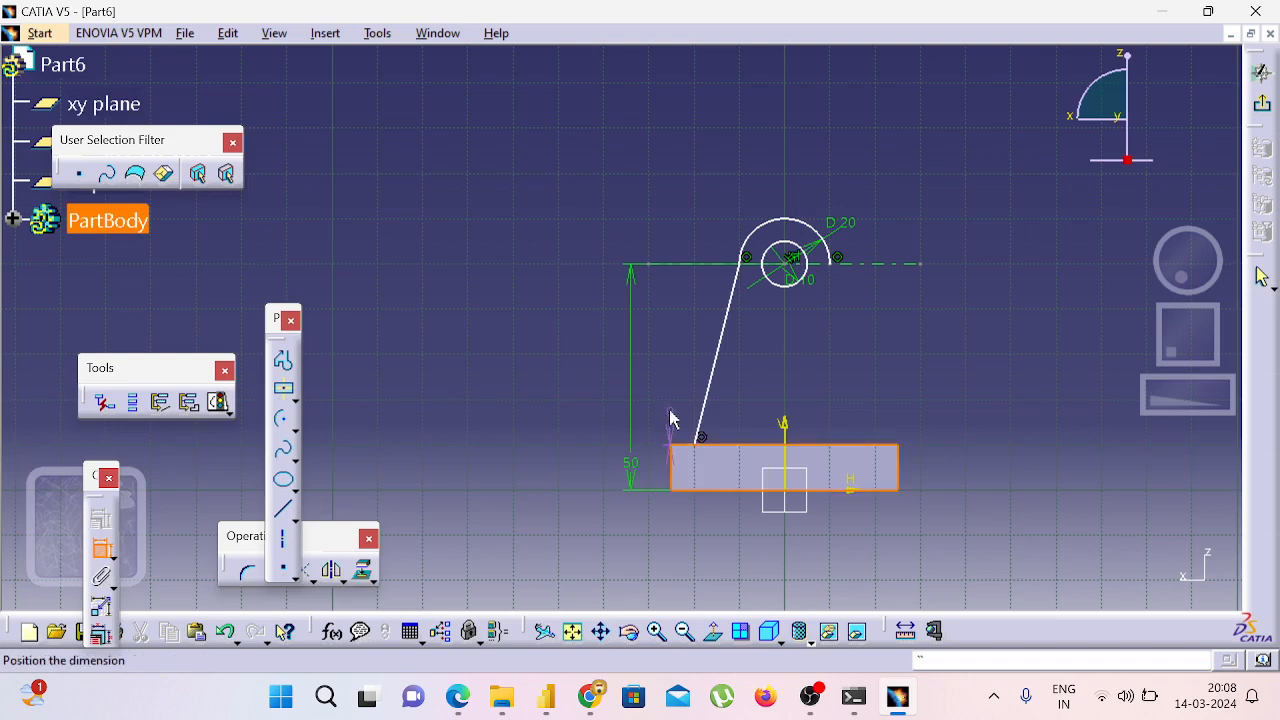
{"action": "left_click", "coordinate": [652, 426]}
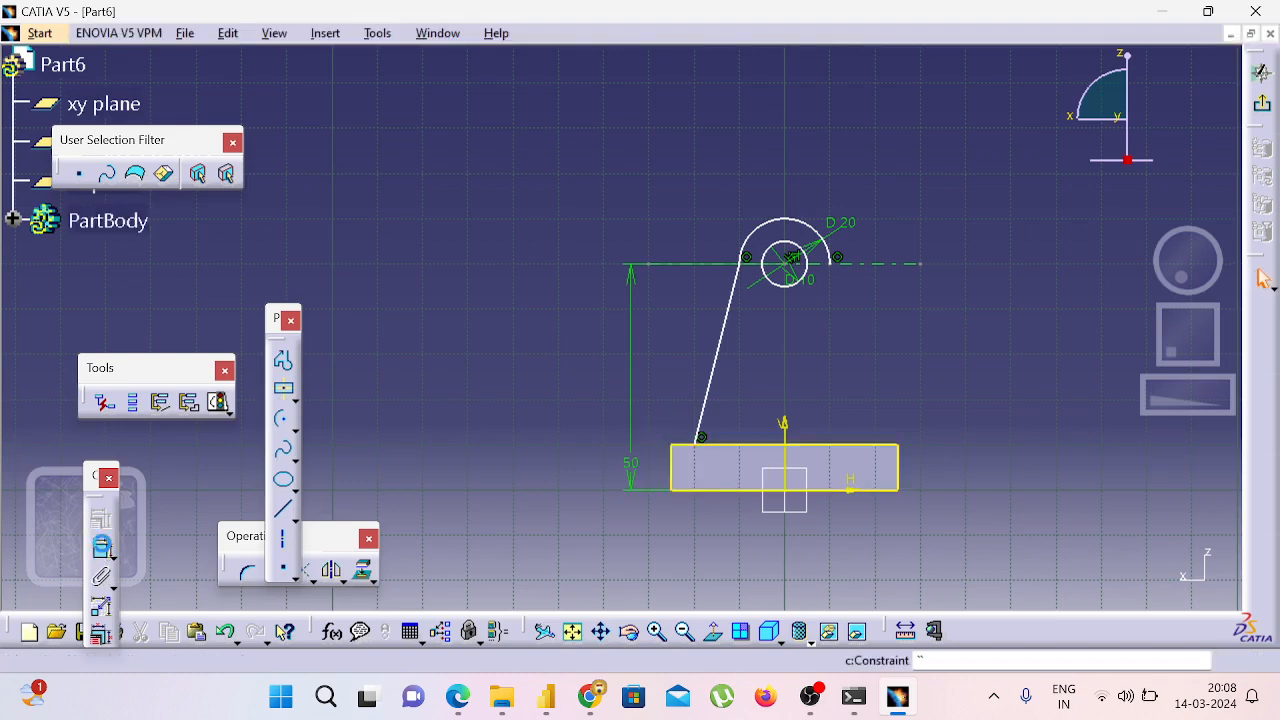
{"action": "left_click", "coordinate": [101, 546]}
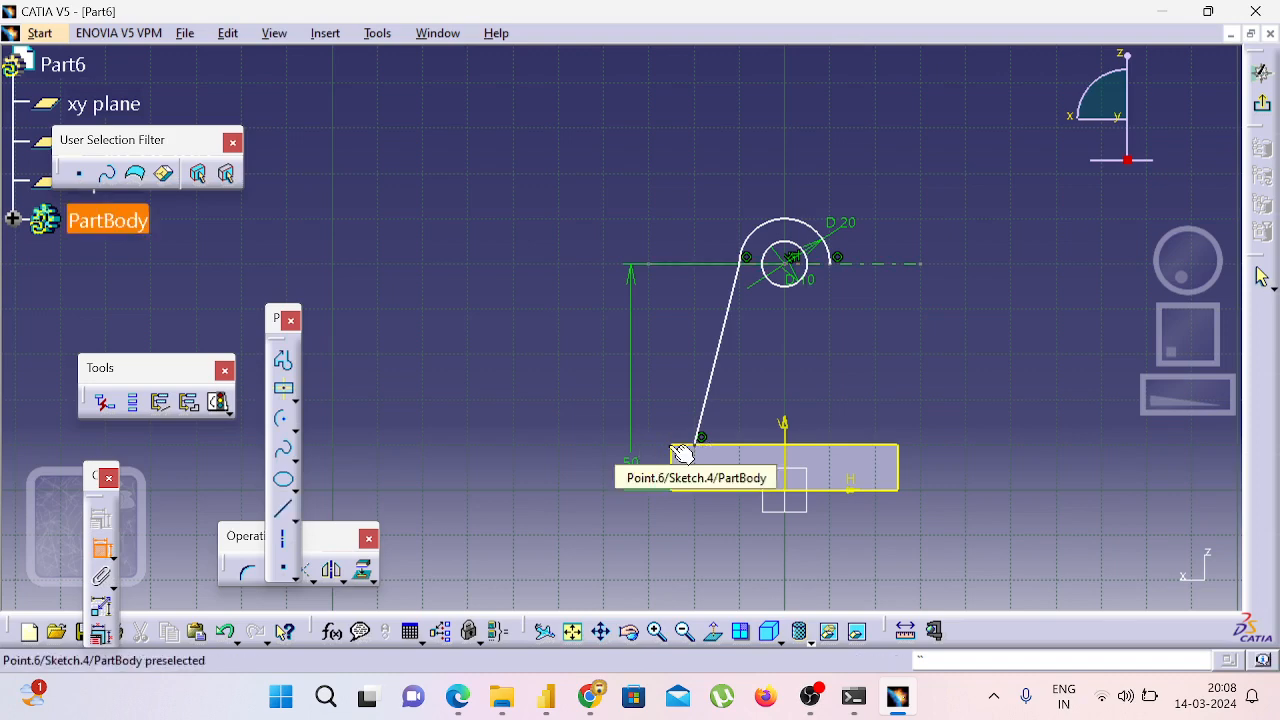
{"action": "left_click", "coordinate": [671, 446]}
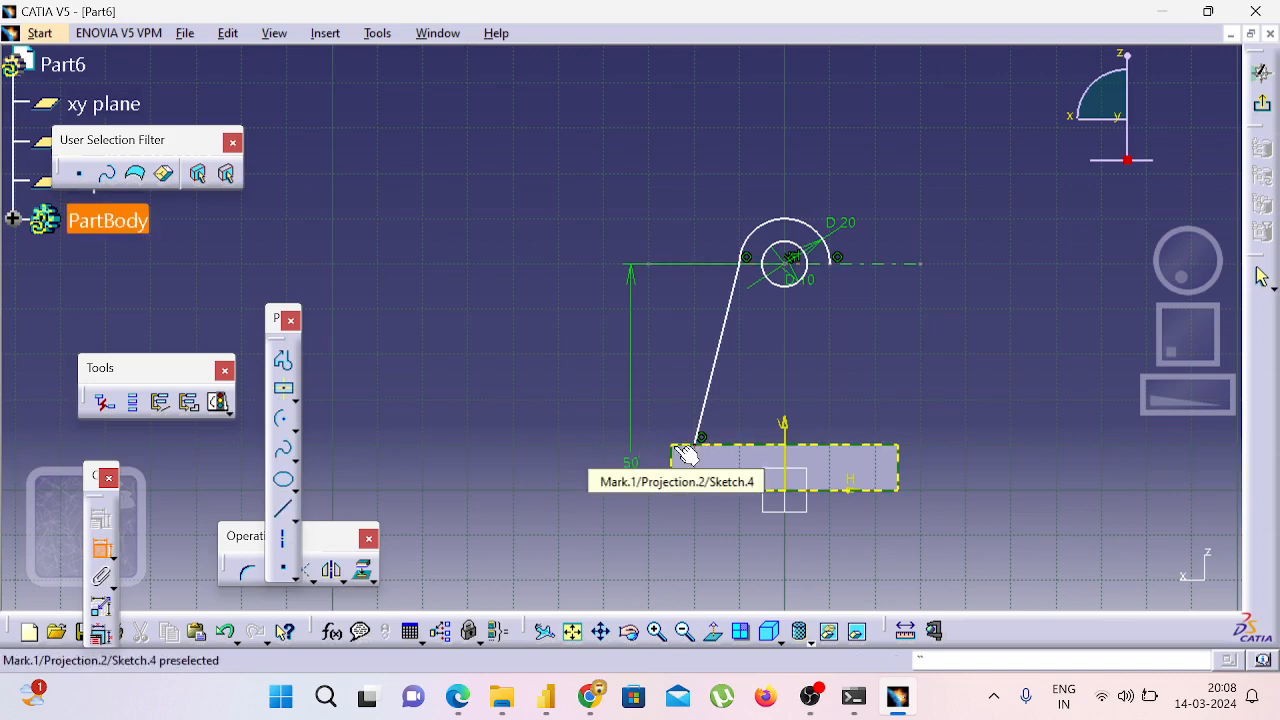
{"action": "left_click", "coordinate": [685, 466]}
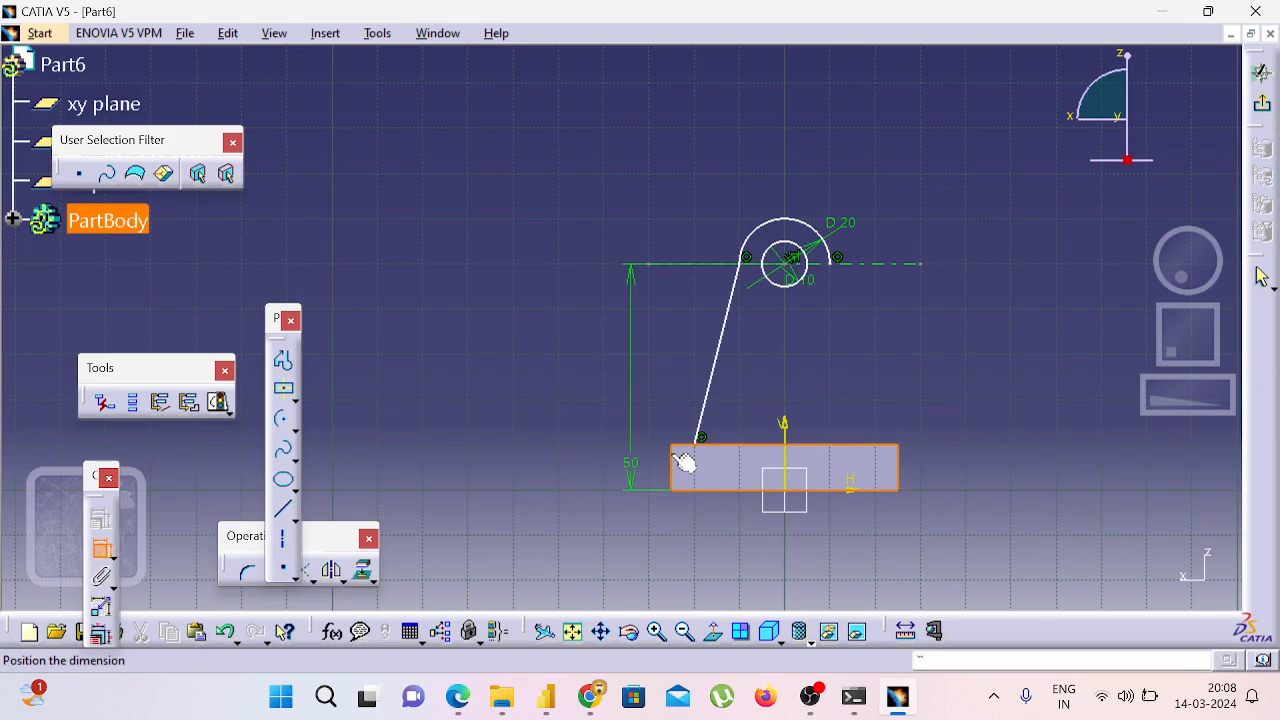
{"action": "left_click", "coordinate": [673, 425]}
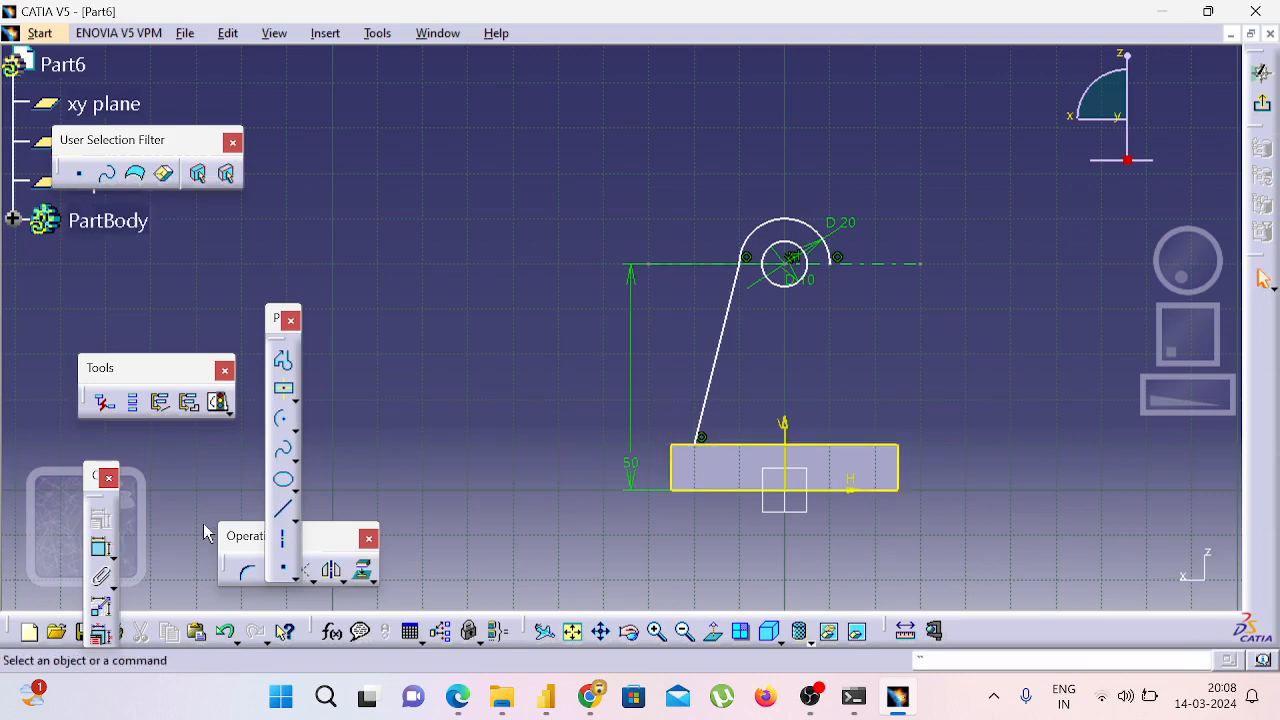
{"action": "left_click", "coordinate": [105, 553]}
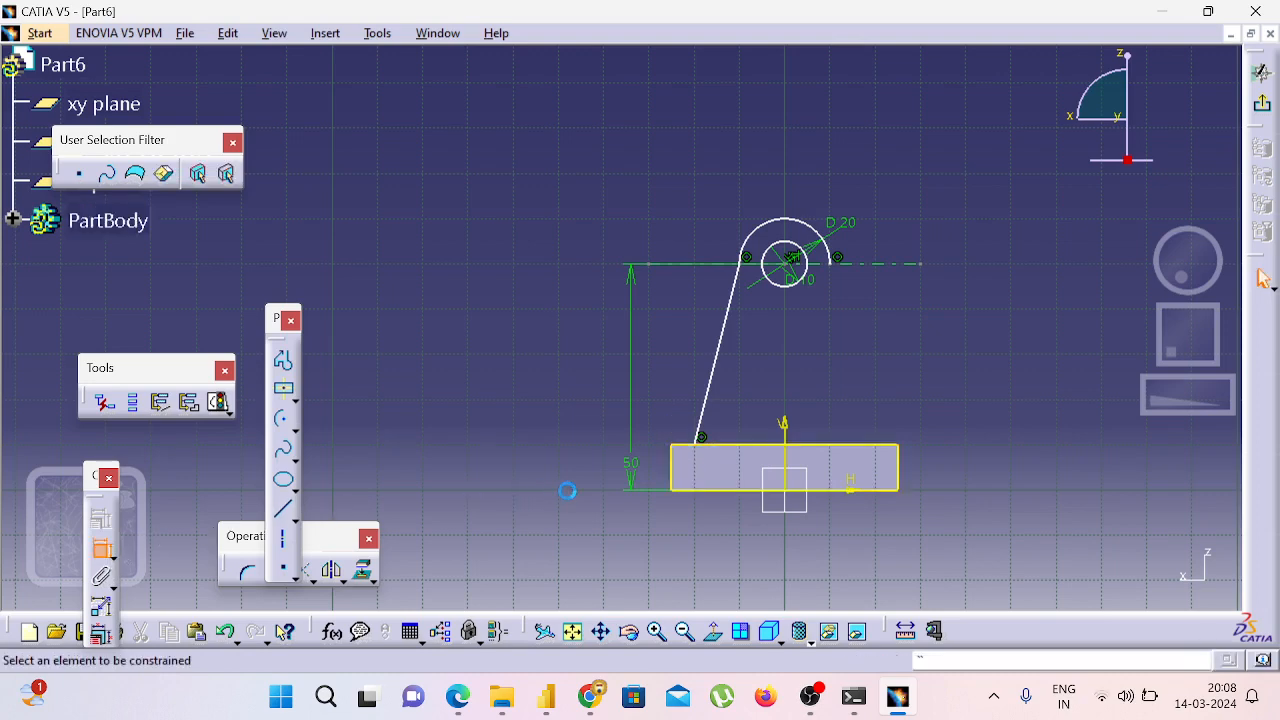
{"action": "left_click", "coordinate": [685, 472]}
{"action": "left_click", "coordinate": [697, 442]}
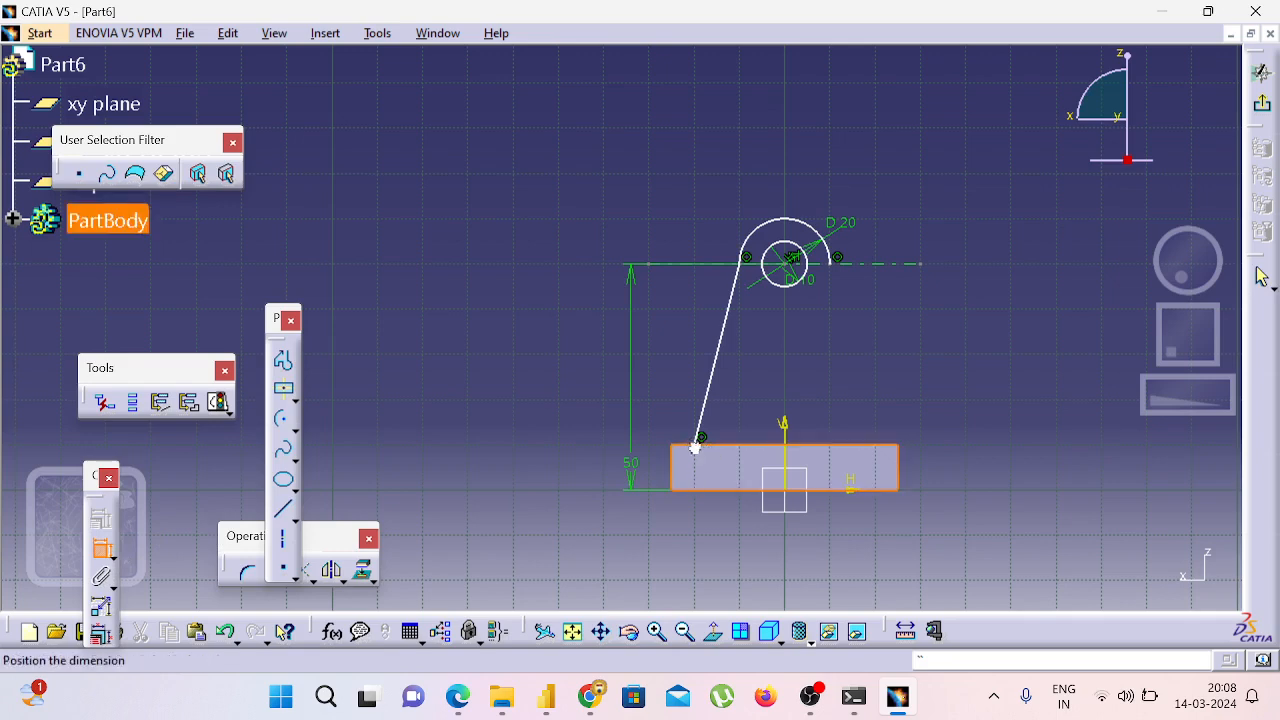
{"action": "key", "text": "Escape"}
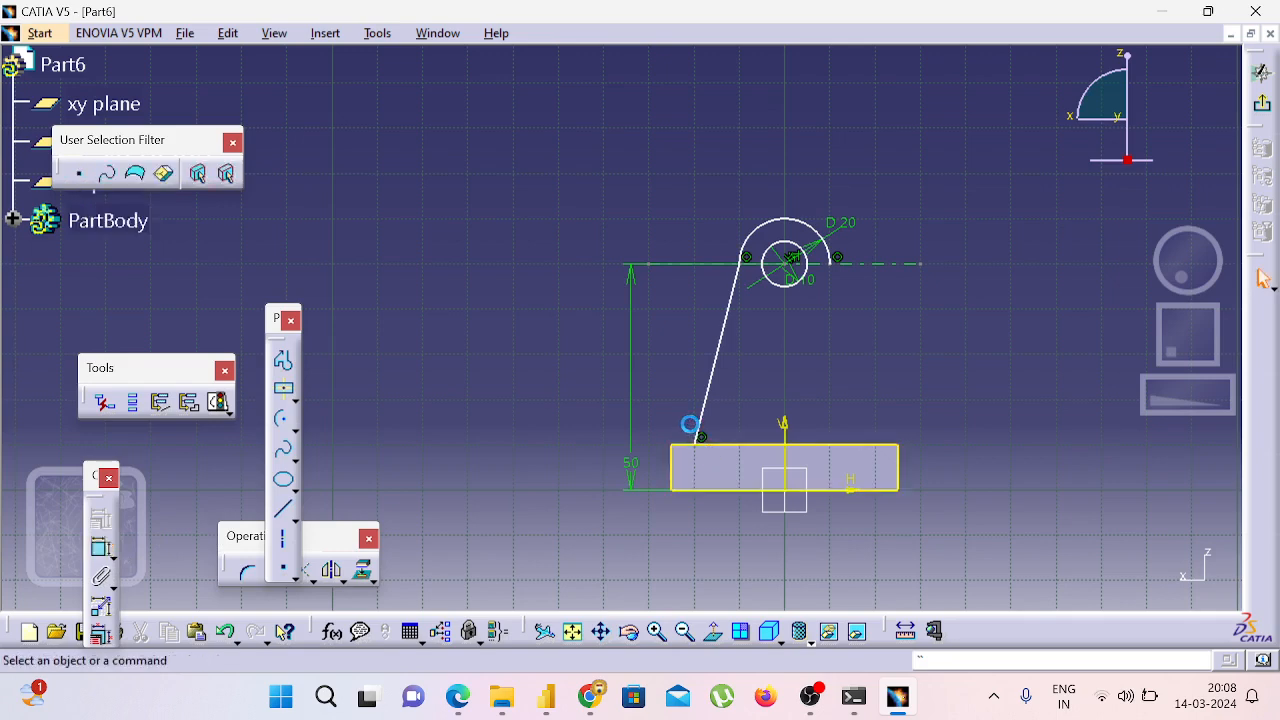
Step: Delete the projected outline of the base plate from the sketch
{"action": "left_click", "coordinate": [657, 633]}
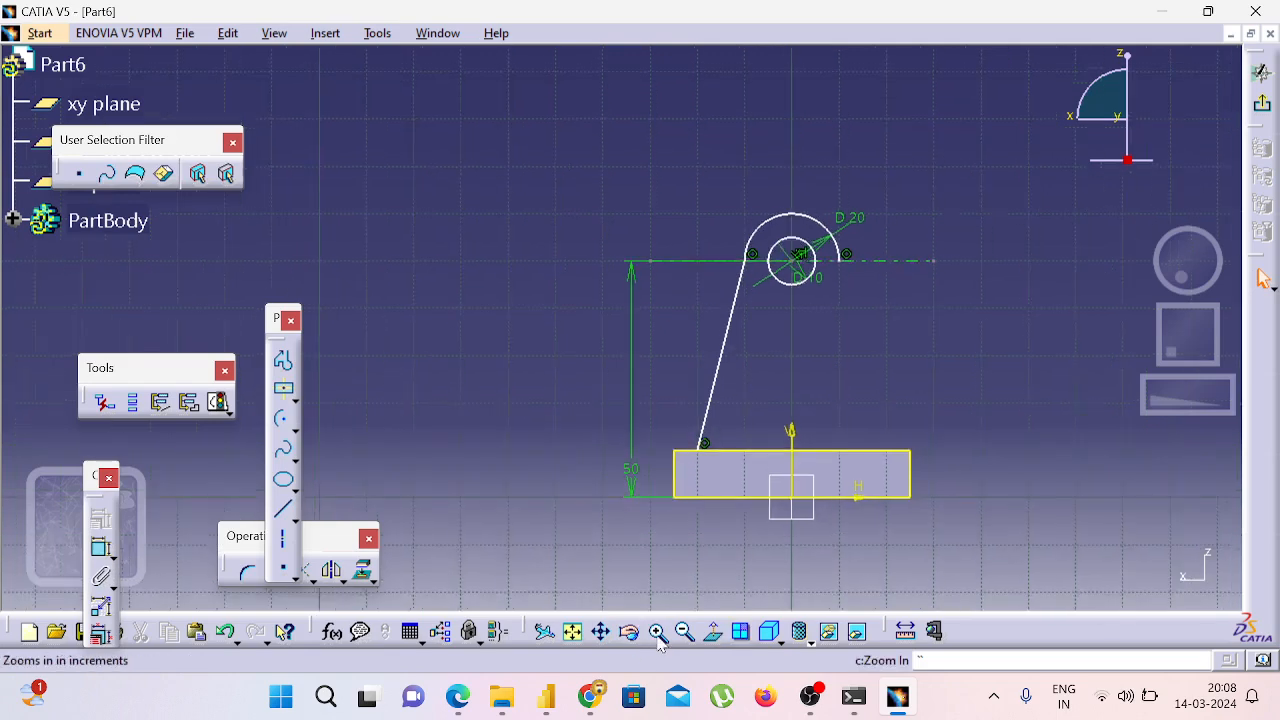
{"action": "left_click", "coordinate": [657, 633]}
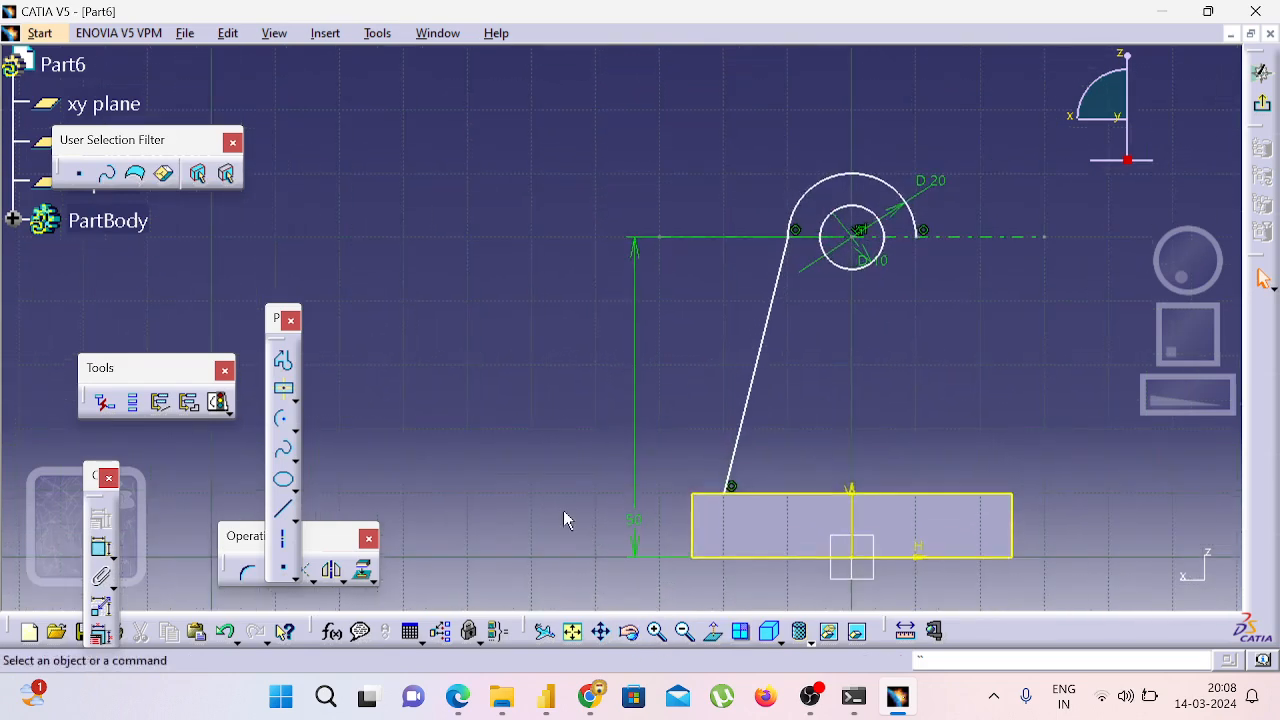
{"action": "left_click", "coordinate": [692, 531]}
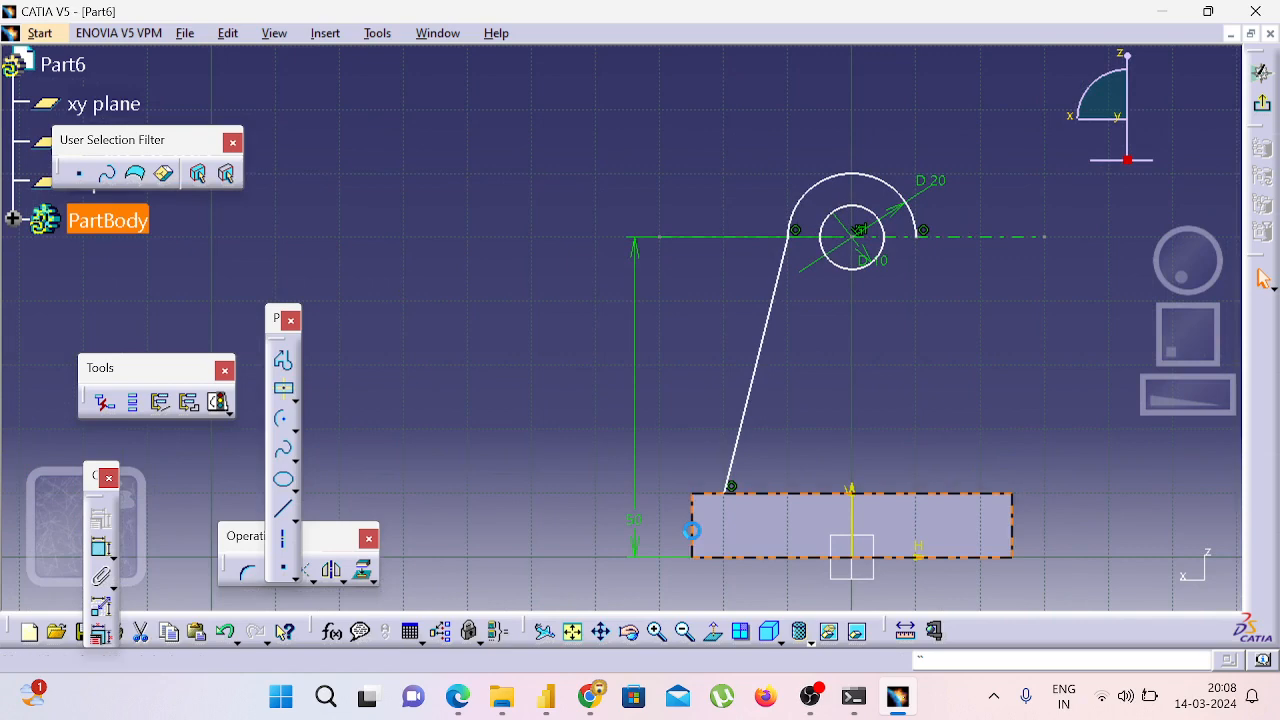
{"action": "key", "text": "Delete"}
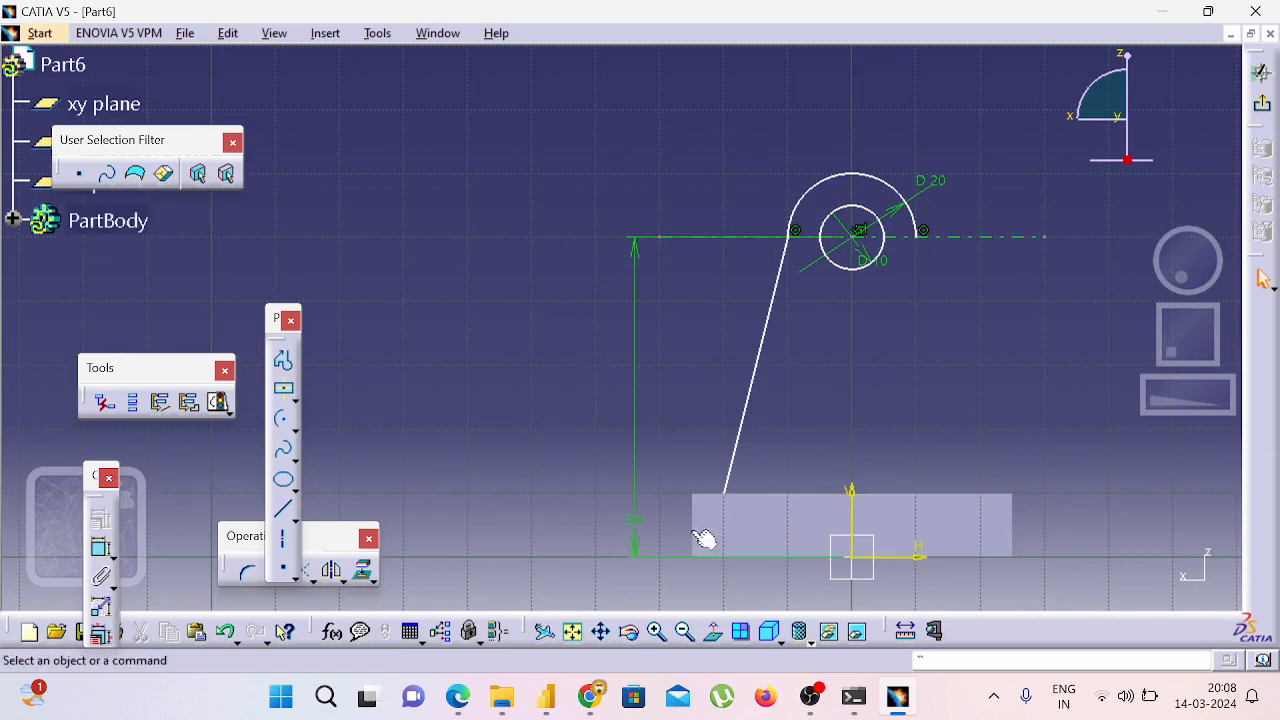
Step: Dimension the gap between the slanted line's lower end and the base plate's upper-left corner, and close it so the line ends at the corner
{"action": "left_click", "coordinate": [102, 550]}
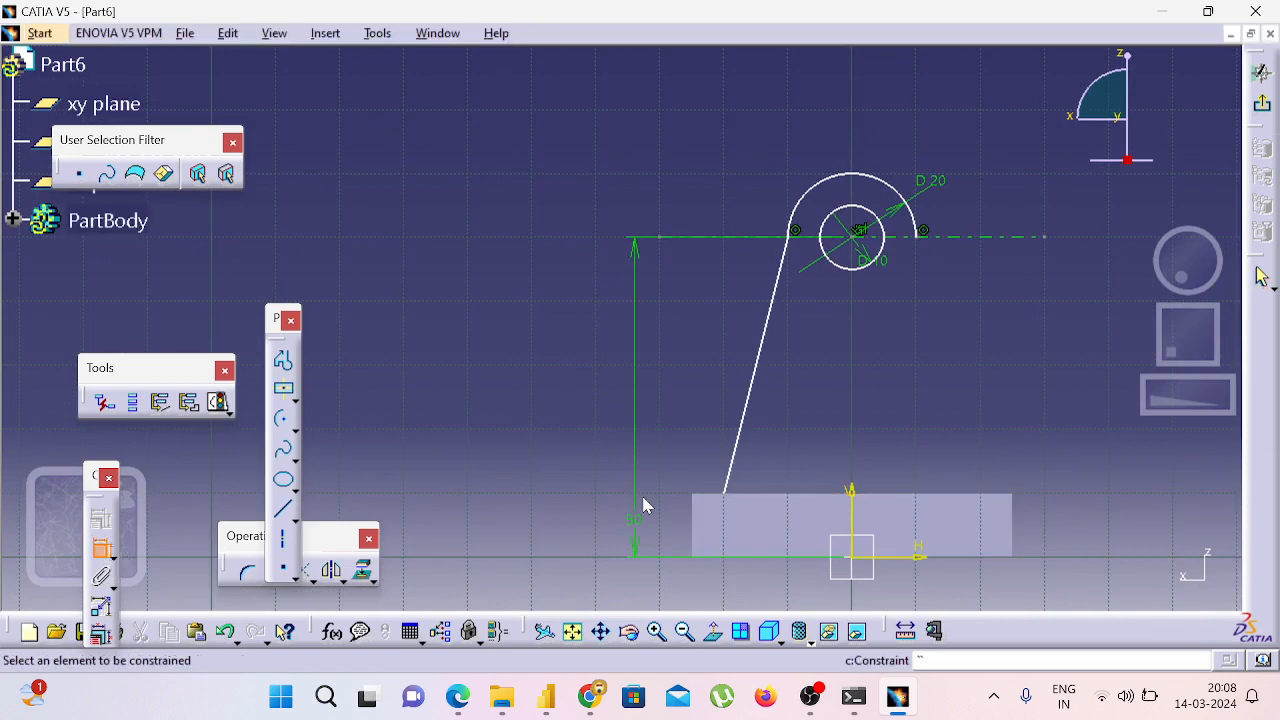
{"action": "left_click", "coordinate": [730, 503]}
{"action": "left_click", "coordinate": [720, 456]}
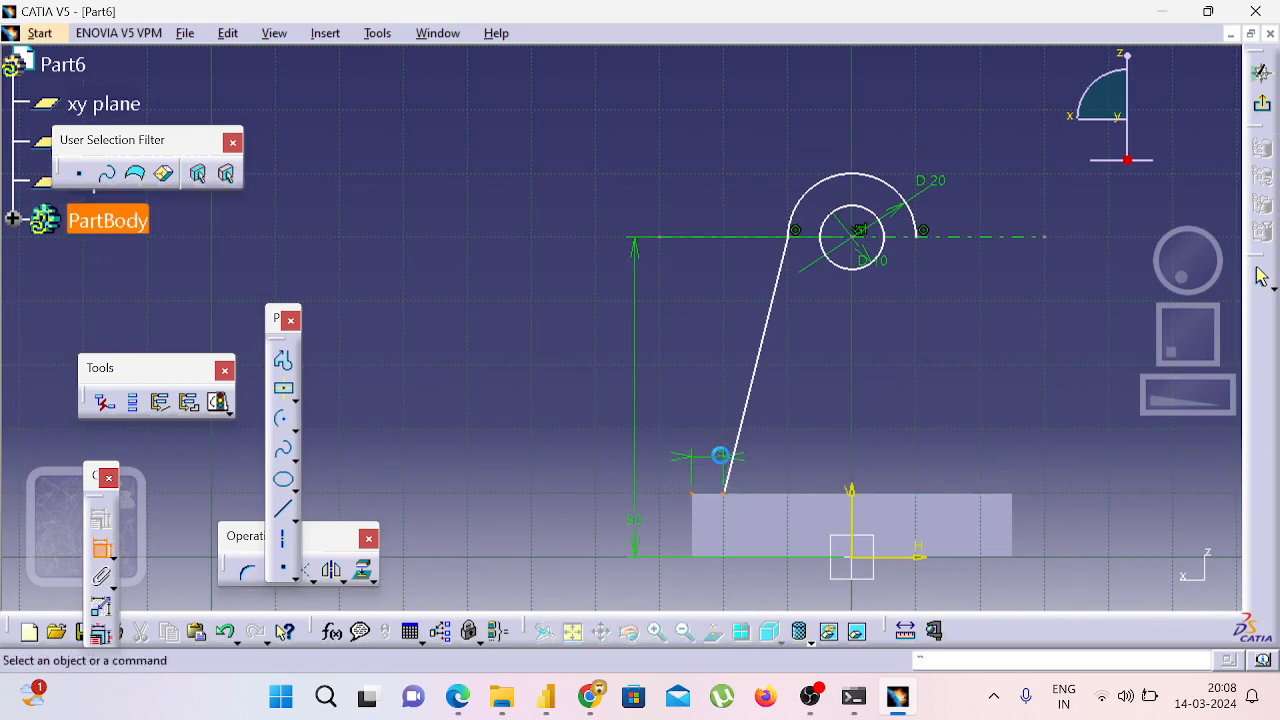
{"action": "left_click", "coordinate": [720, 456]}
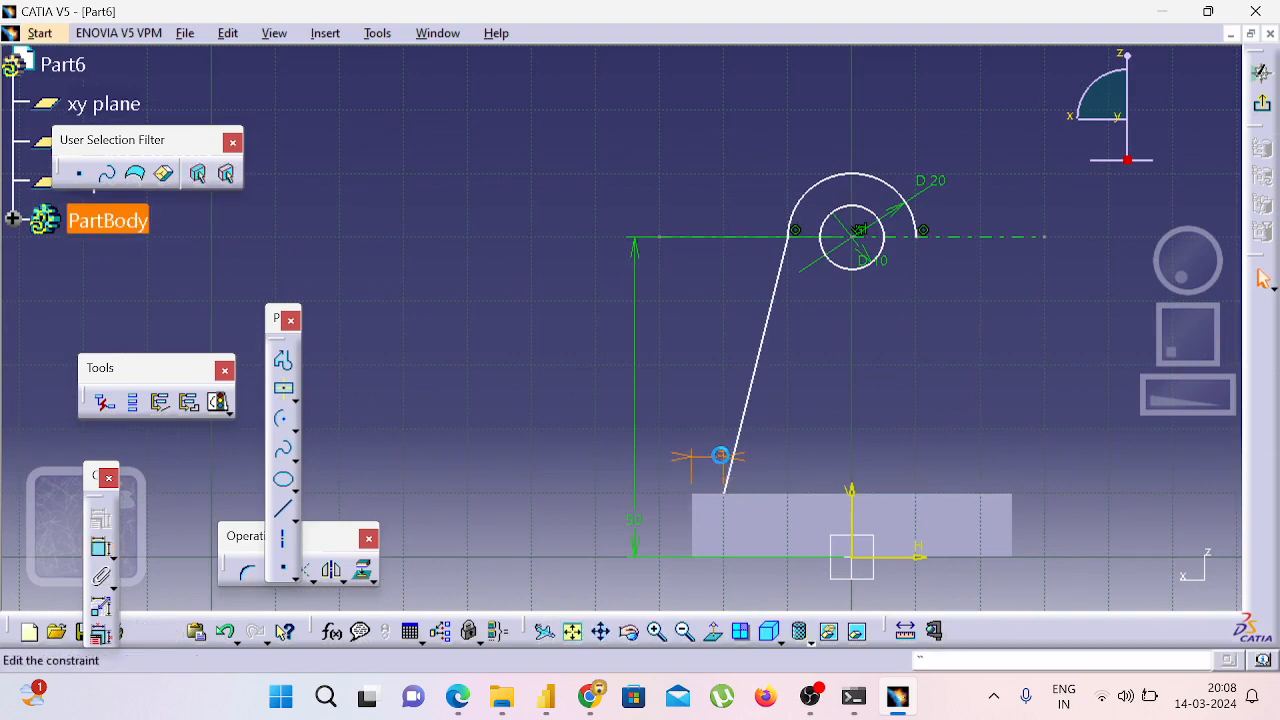
{"action": "double_click", "coordinate": [720, 456]}
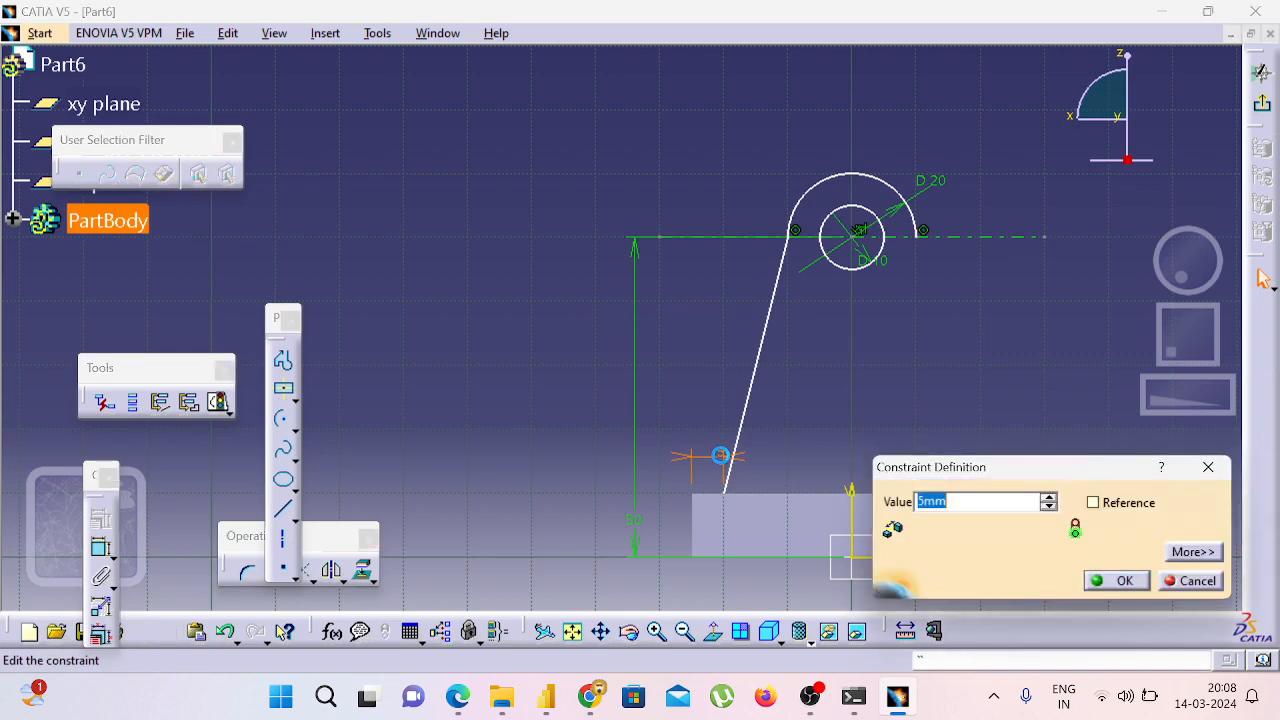
{"action": "key", "text": "Return"}
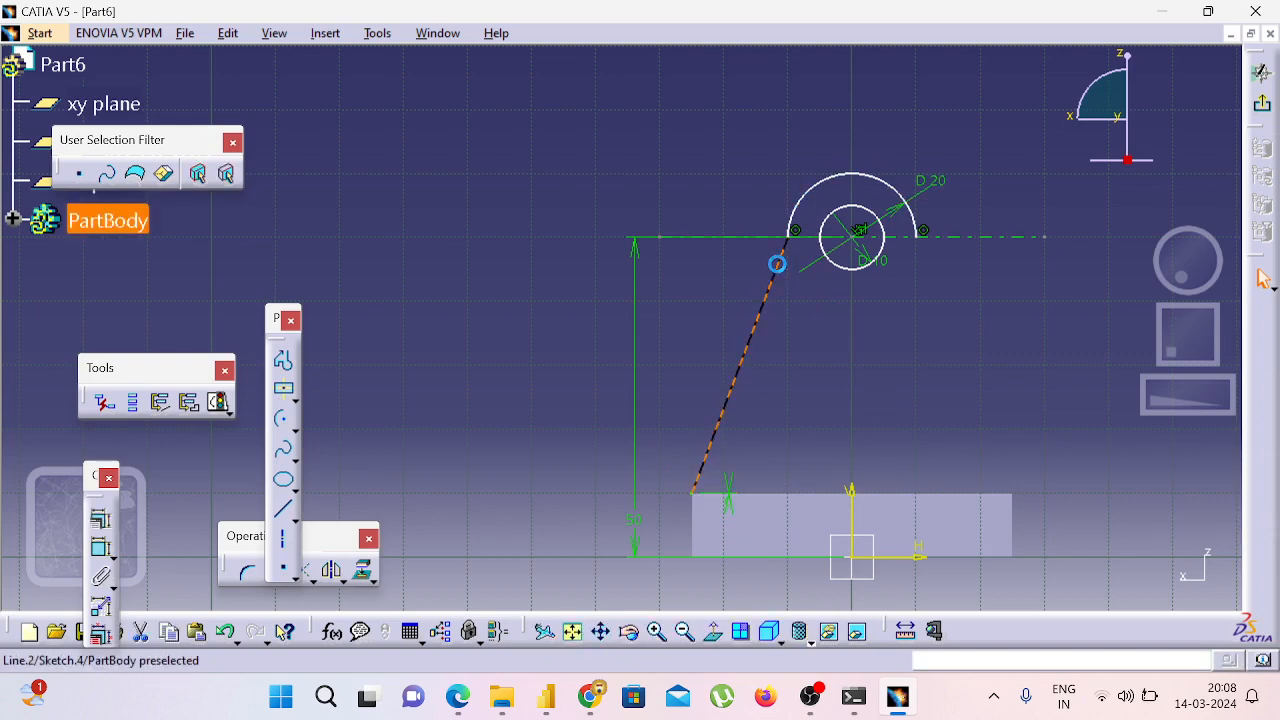
Step: Try to apply a tangency constraint between the slanted line and the top arc
{"action": "left_click", "coordinate": [777, 264]}
{"action": "left_click", "coordinate": [803, 204], "text": "ctrl"}
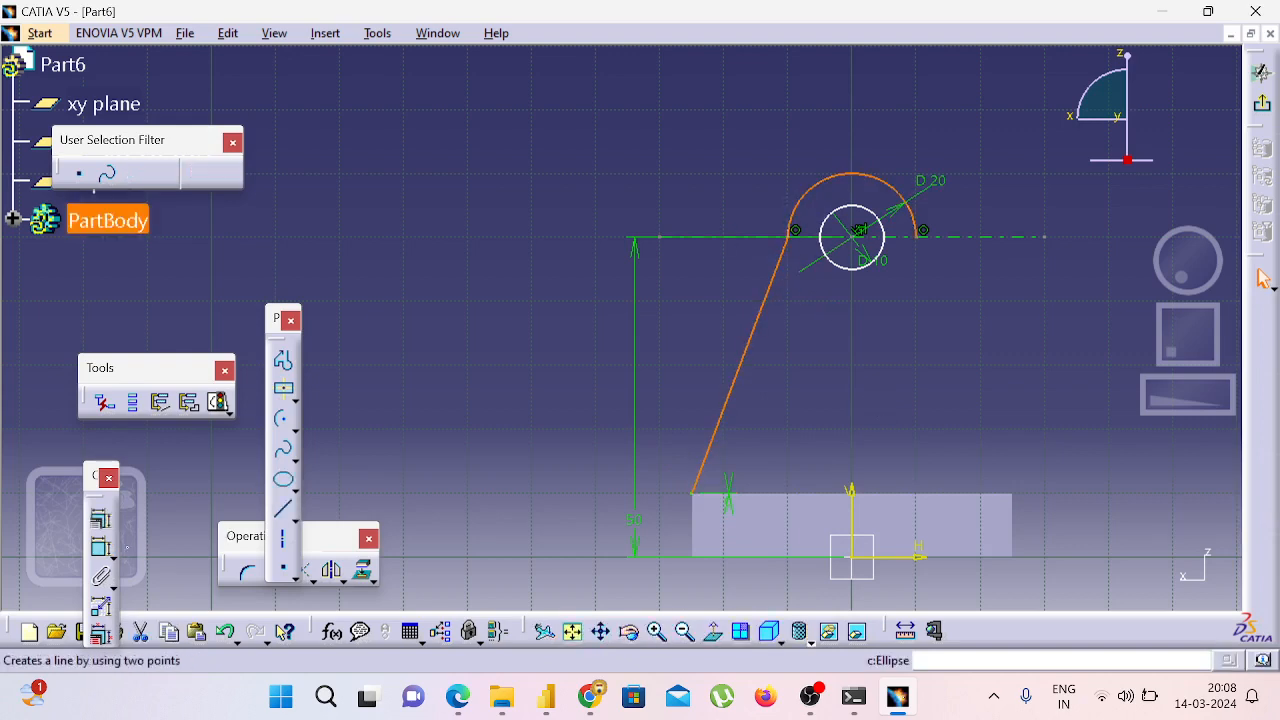
{"action": "left_click", "coordinate": [100, 517]}
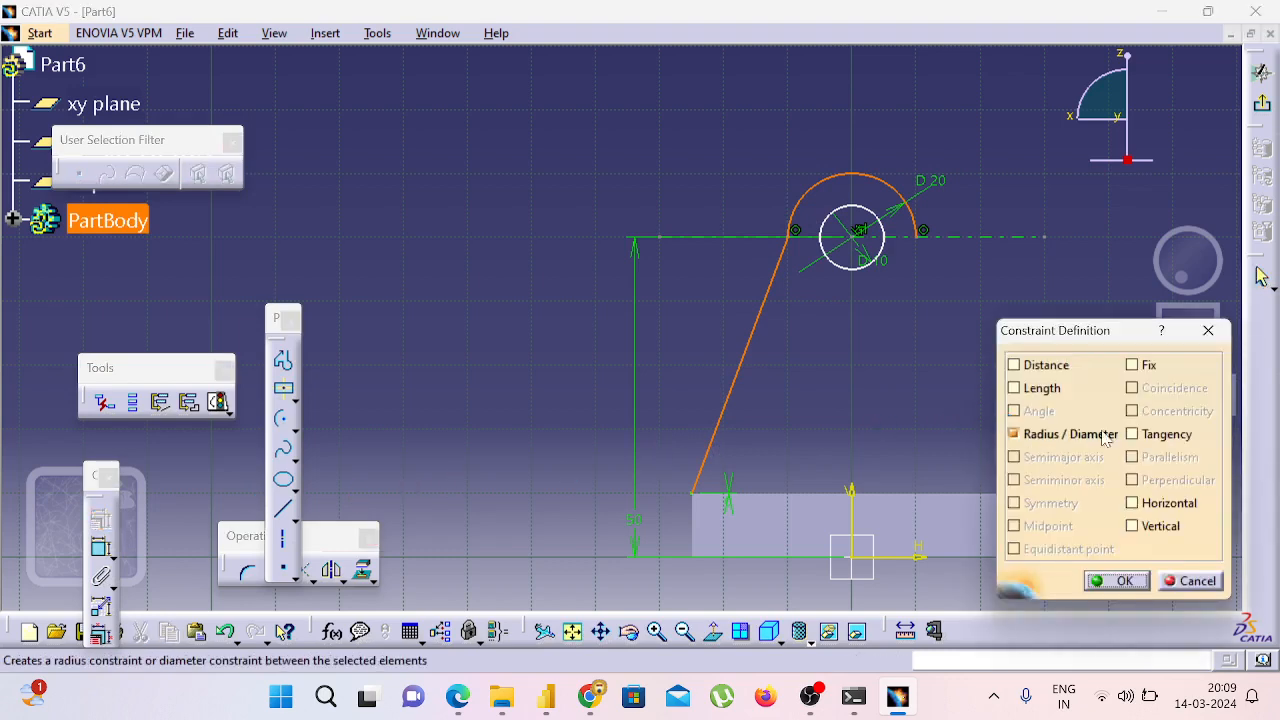
{"action": "left_click", "coordinate": [1140, 437]}
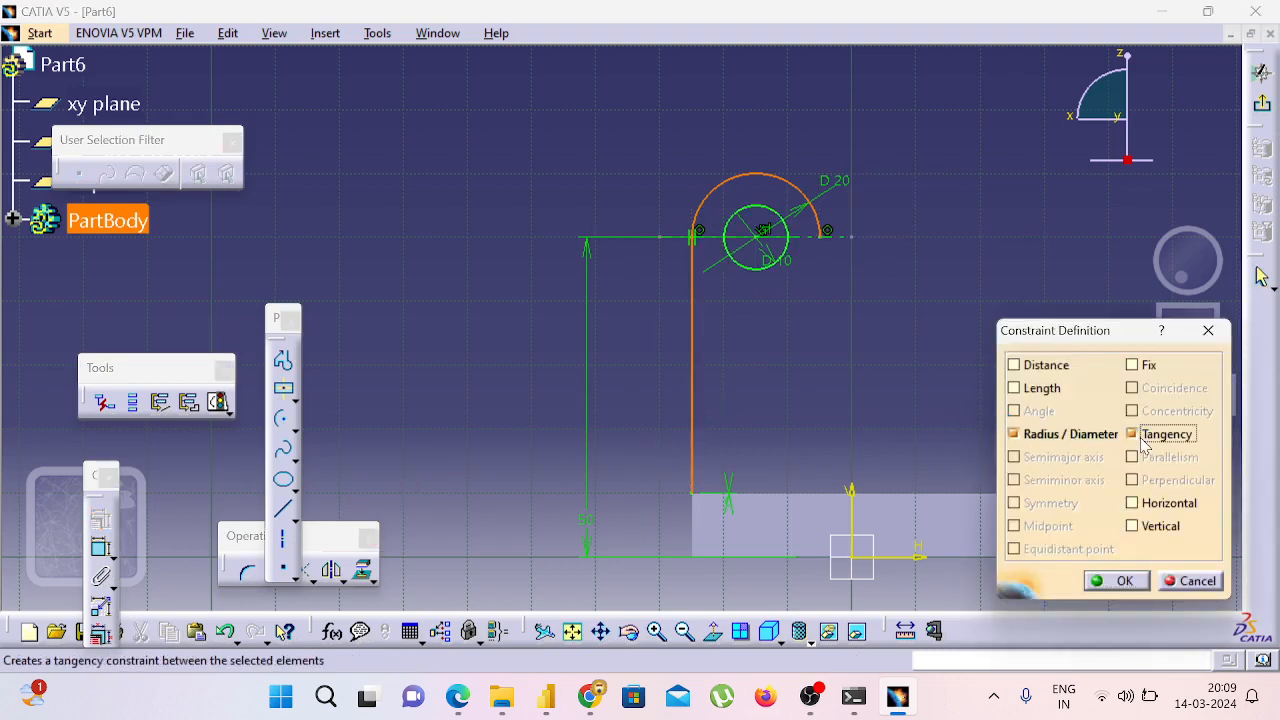
{"action": "left_click", "coordinate": [1140, 437]}
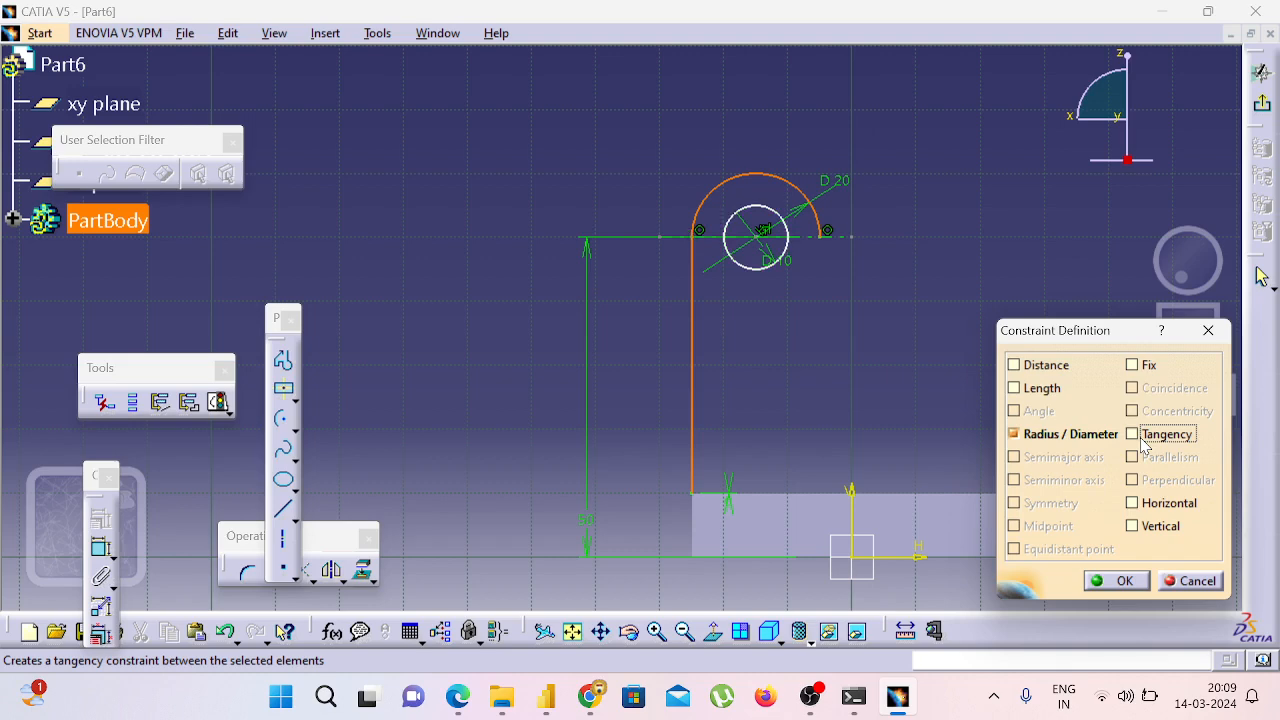
{"action": "left_click", "coordinate": [1188, 580]}
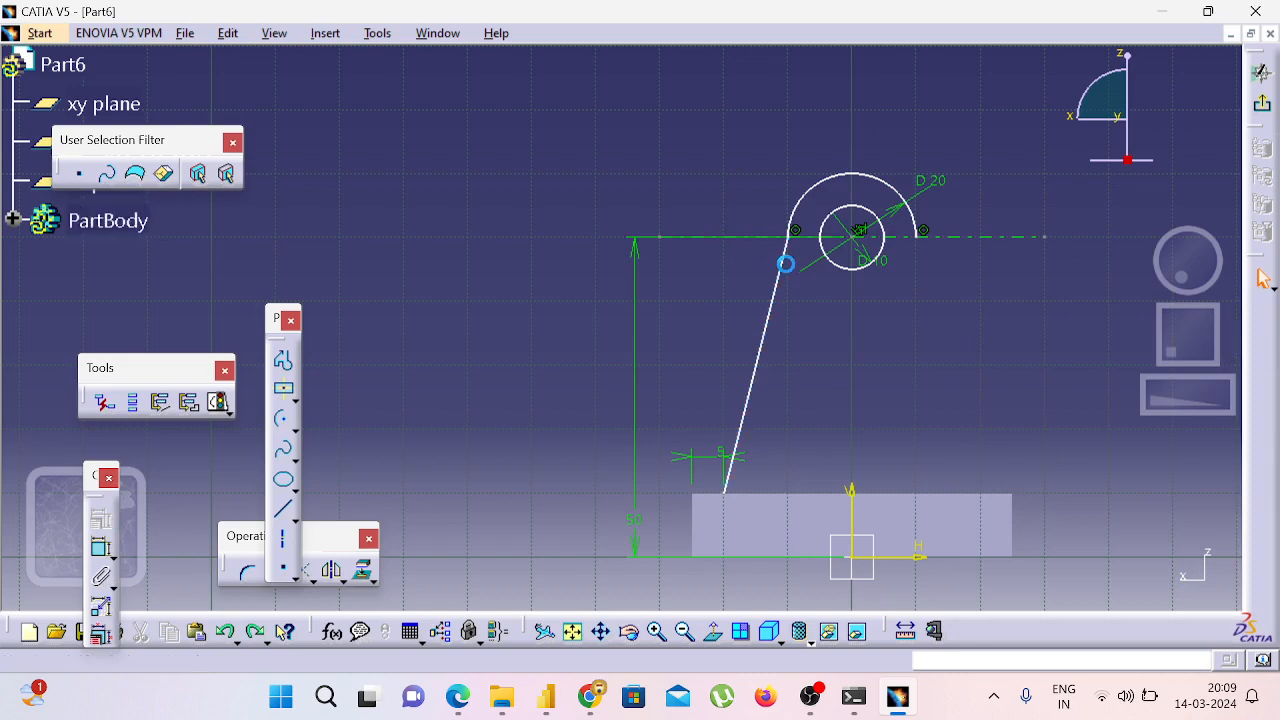
Step: Try a distance constraint and a fix constraint on the slanted line and the top arc
{"action": "left_click", "coordinate": [785, 264]}
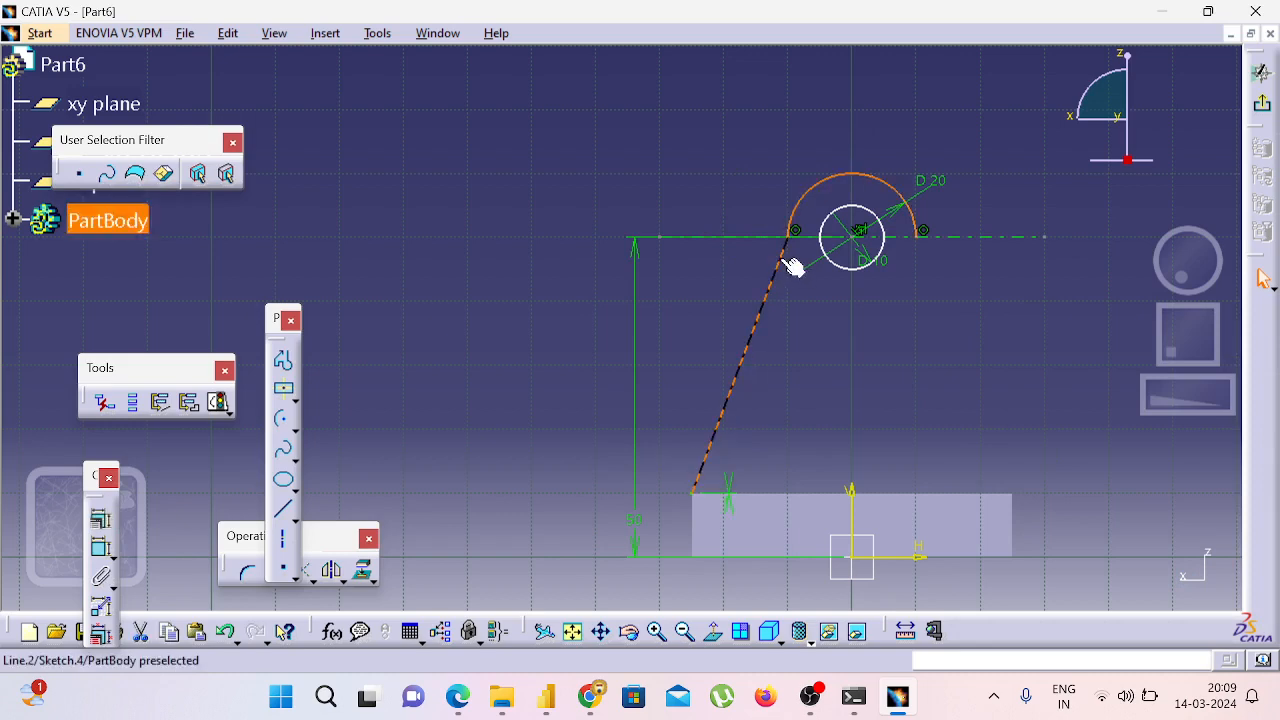
{"action": "left_click", "coordinate": [101, 522]}
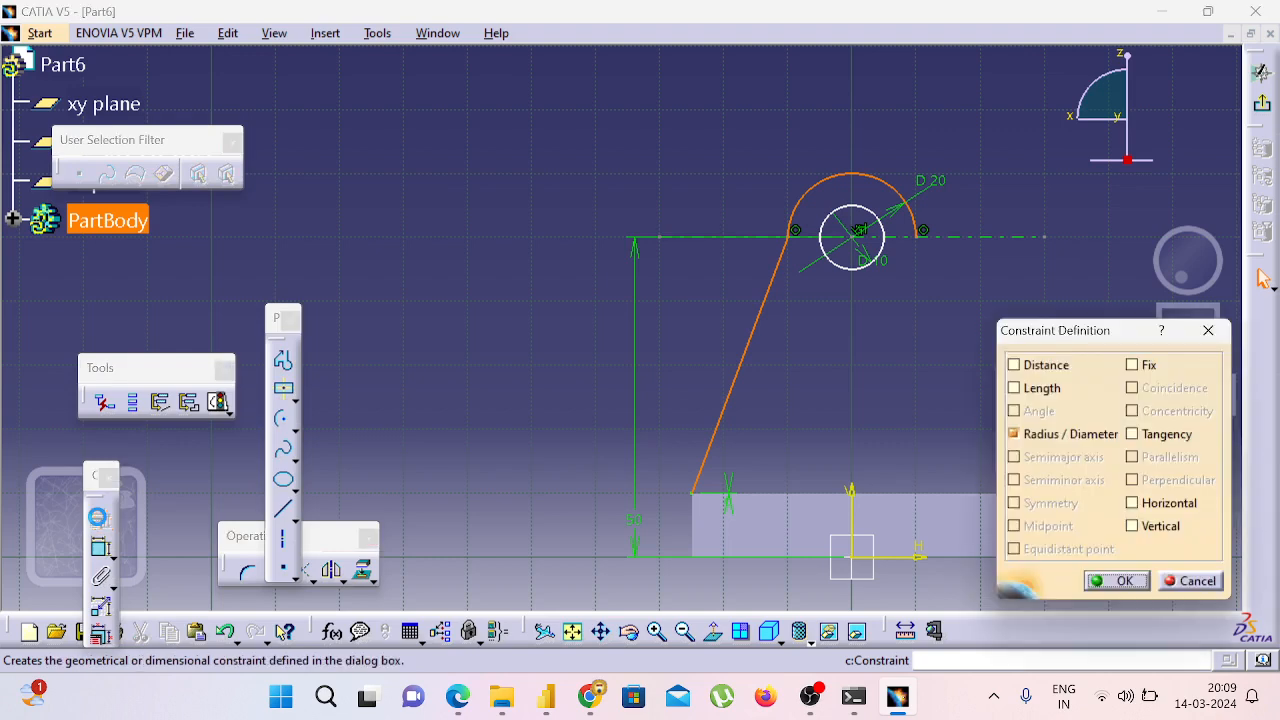
{"action": "left_click", "coordinate": [1033, 368]}
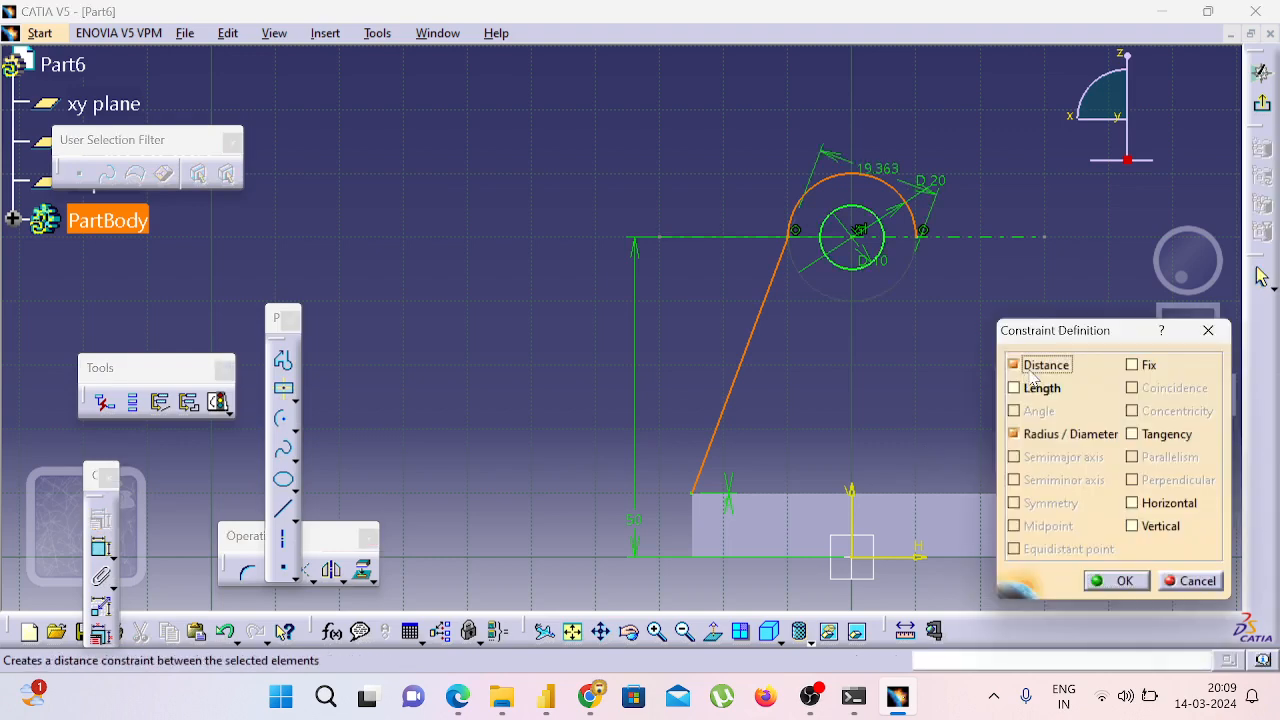
{"action": "left_click", "coordinate": [1033, 370]}
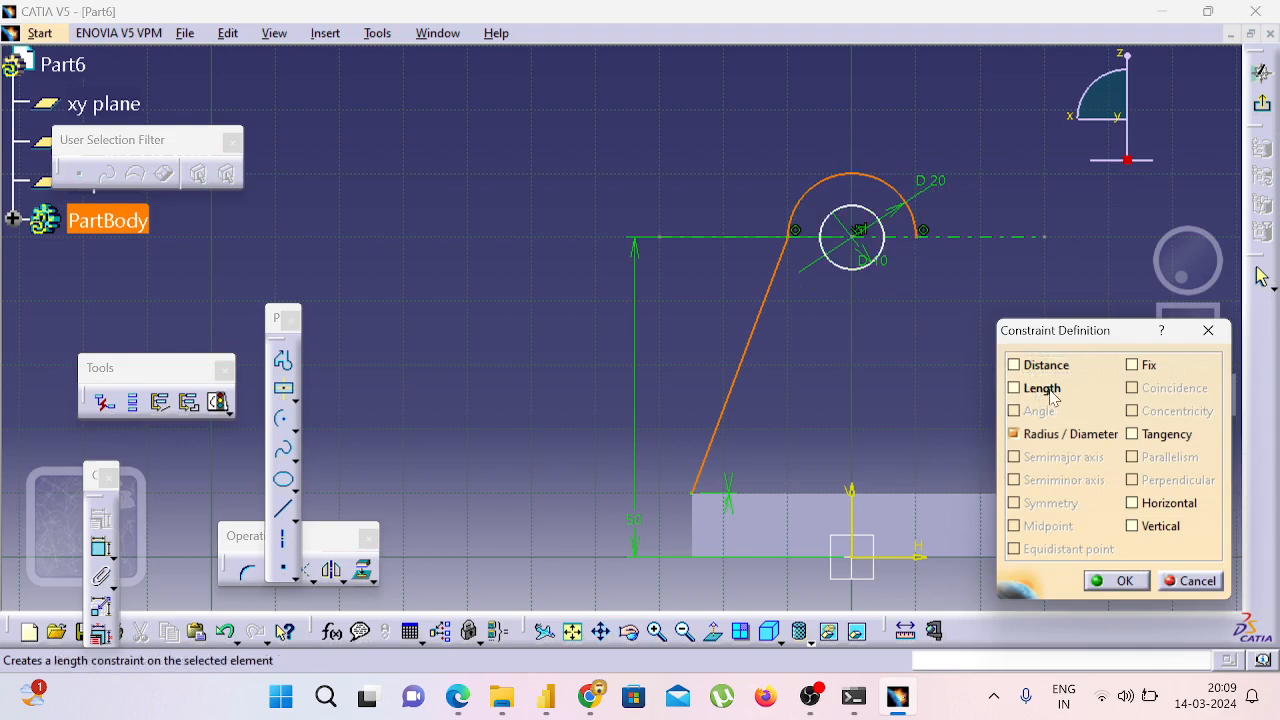
{"action": "left_click", "coordinate": [1147, 367]}
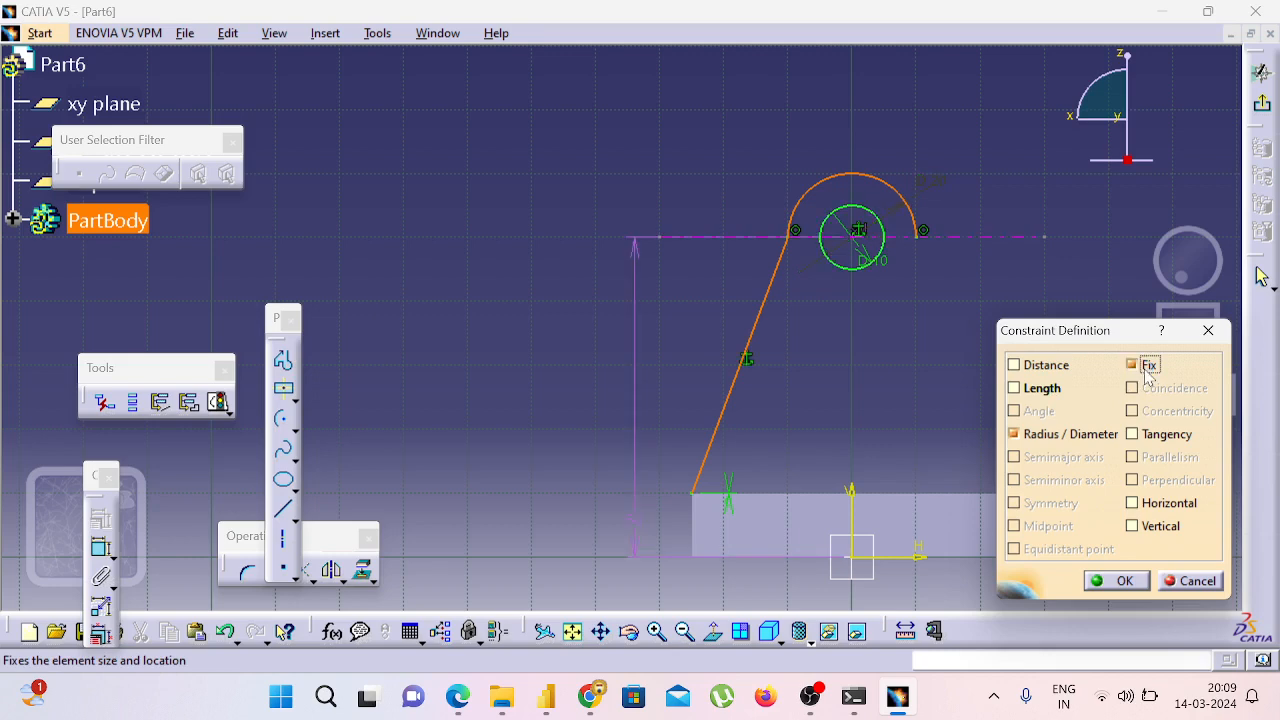
{"action": "left_click", "coordinate": [1147, 367]}
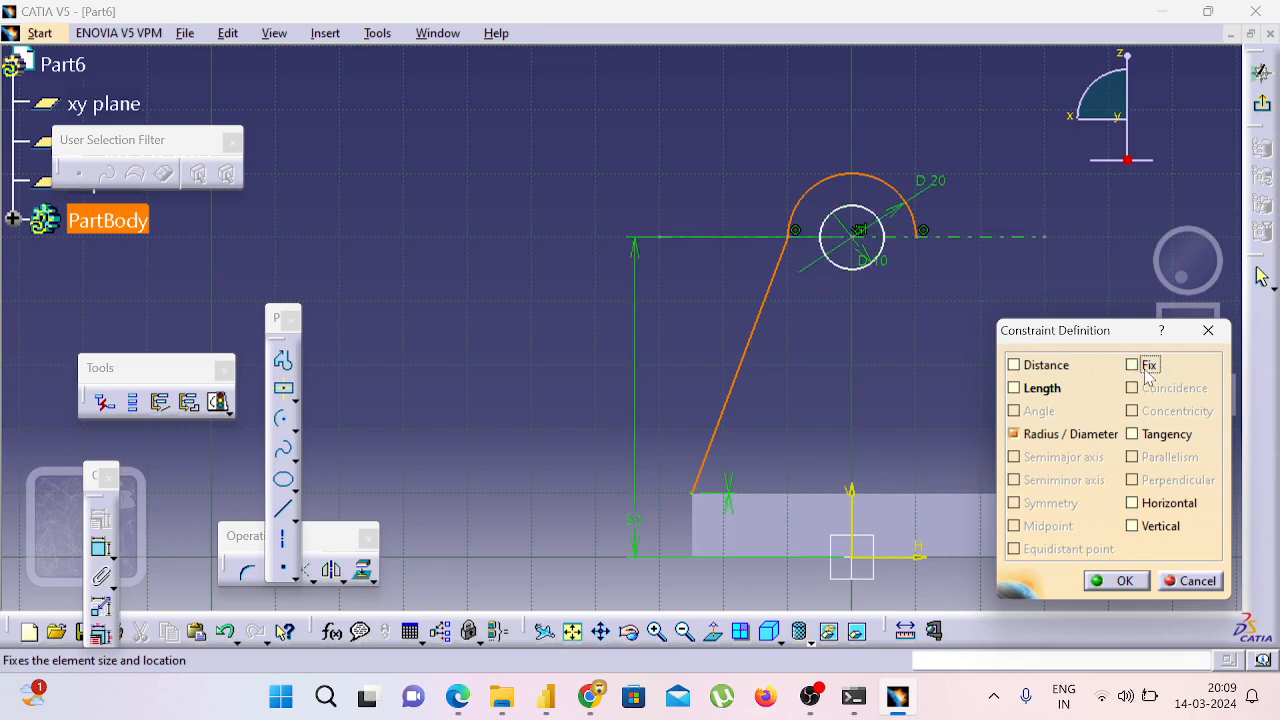
{"action": "left_click", "coordinate": [1190, 581]}
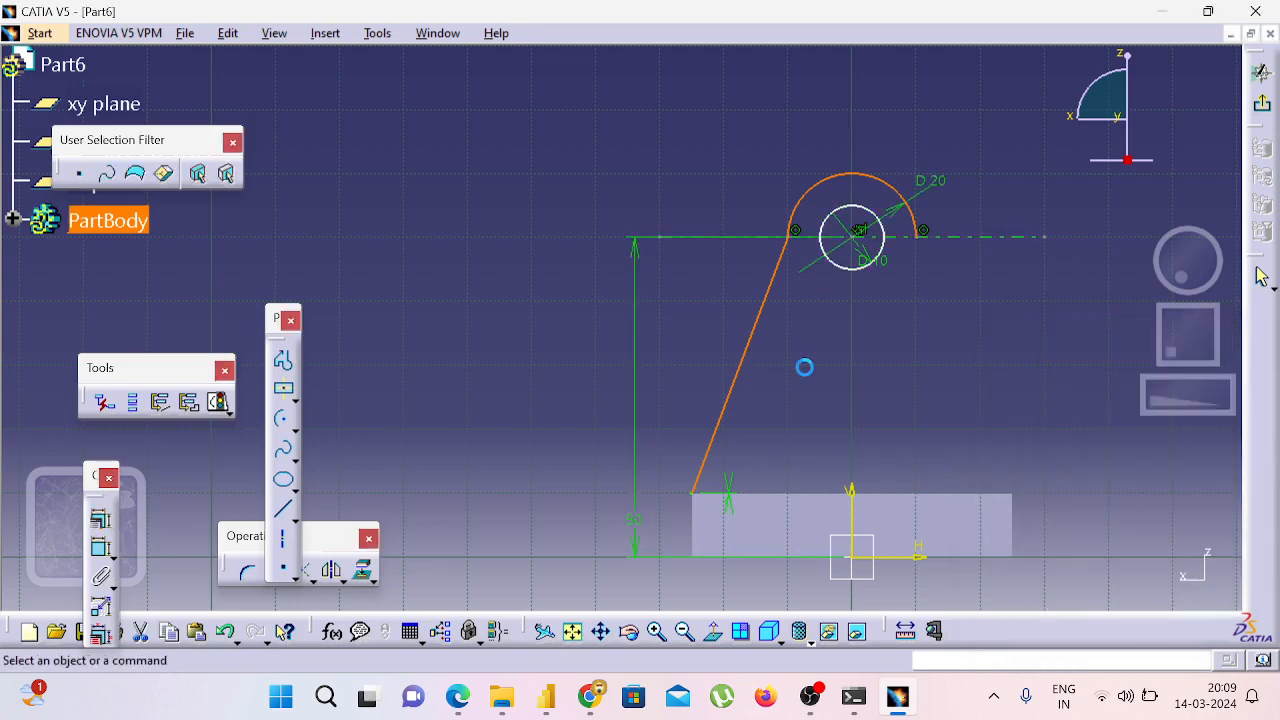
Step: Mirror the slanted line about the sketch's vertical axis to form the upright's opposite side
{"action": "left_click", "coordinate": [751, 341]}
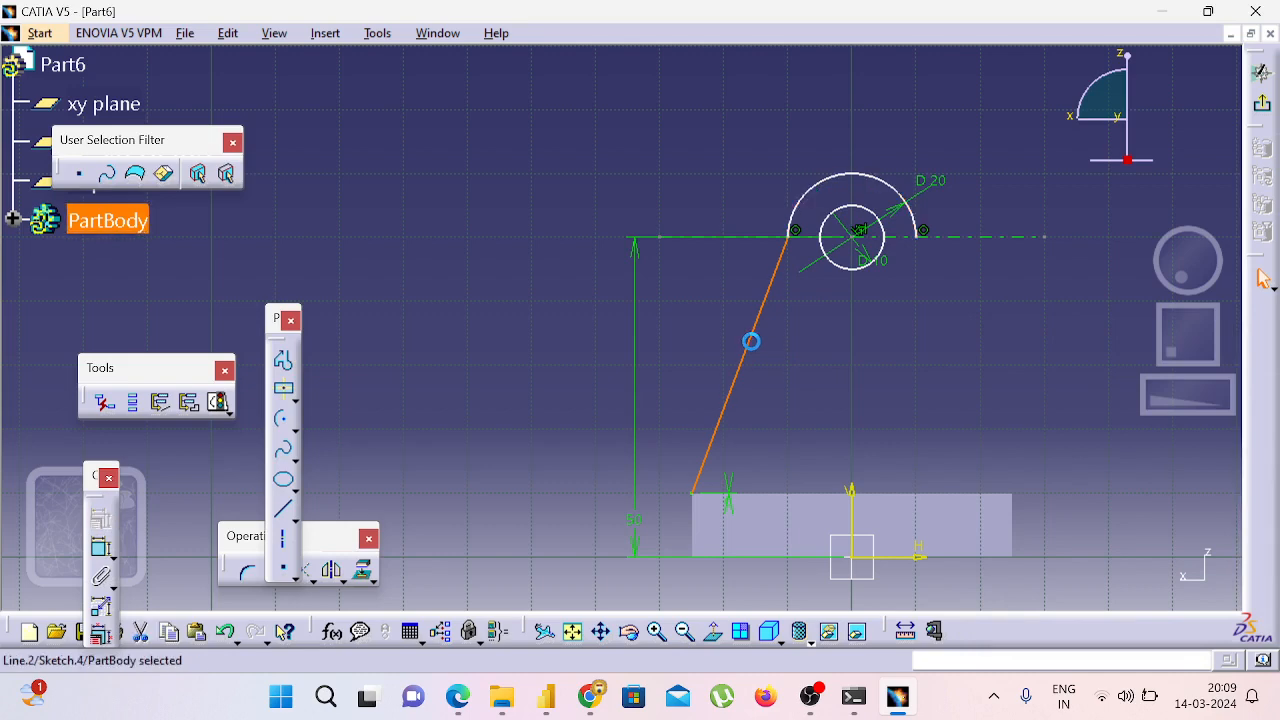
{"action": "left_click", "coordinate": [331, 571]}
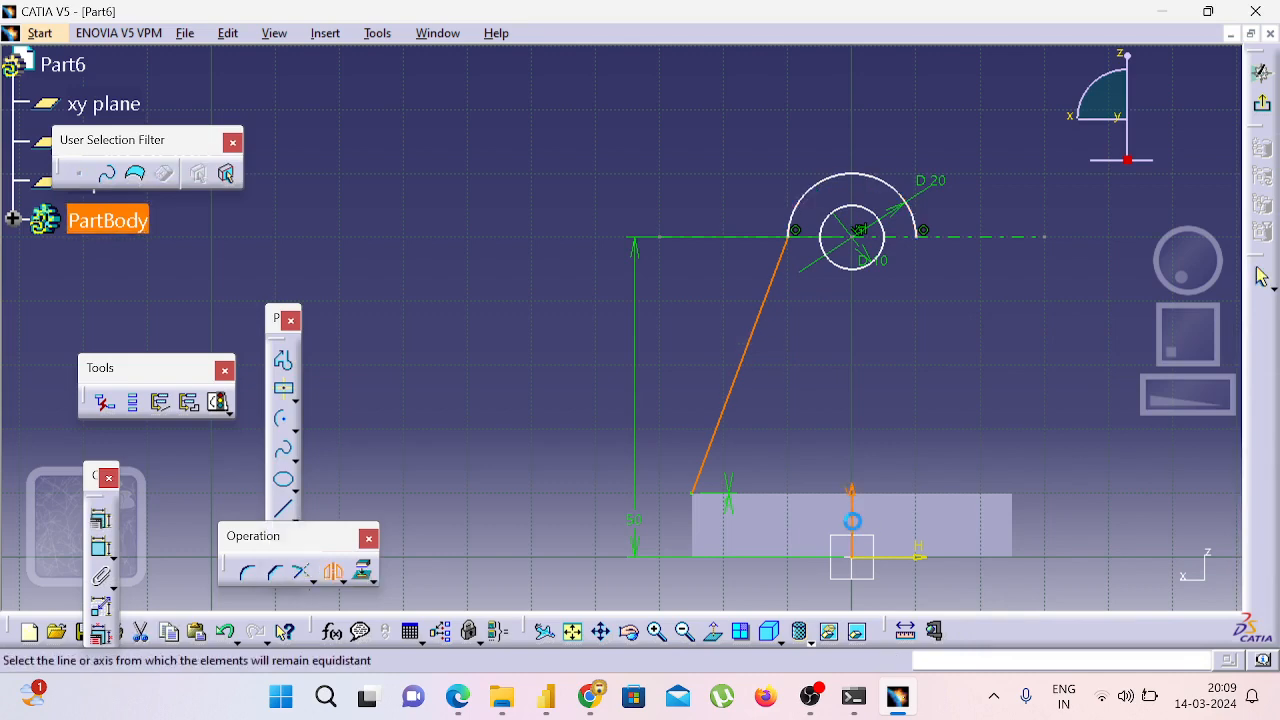
{"action": "left_click", "coordinate": [851, 518]}
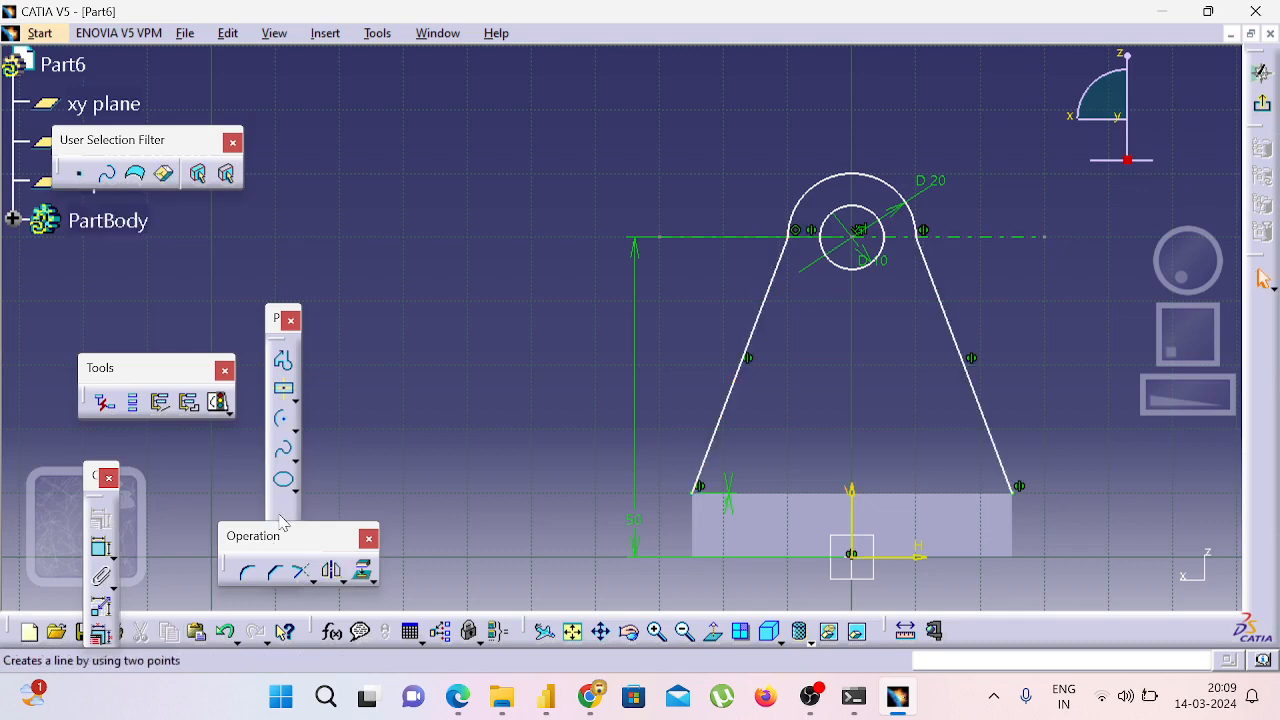
Step: Close the profile with a line along the base plate's top edge between the slanted lines' lower ends, and exit the sketch
{"action": "left_click", "coordinate": [282, 518]}
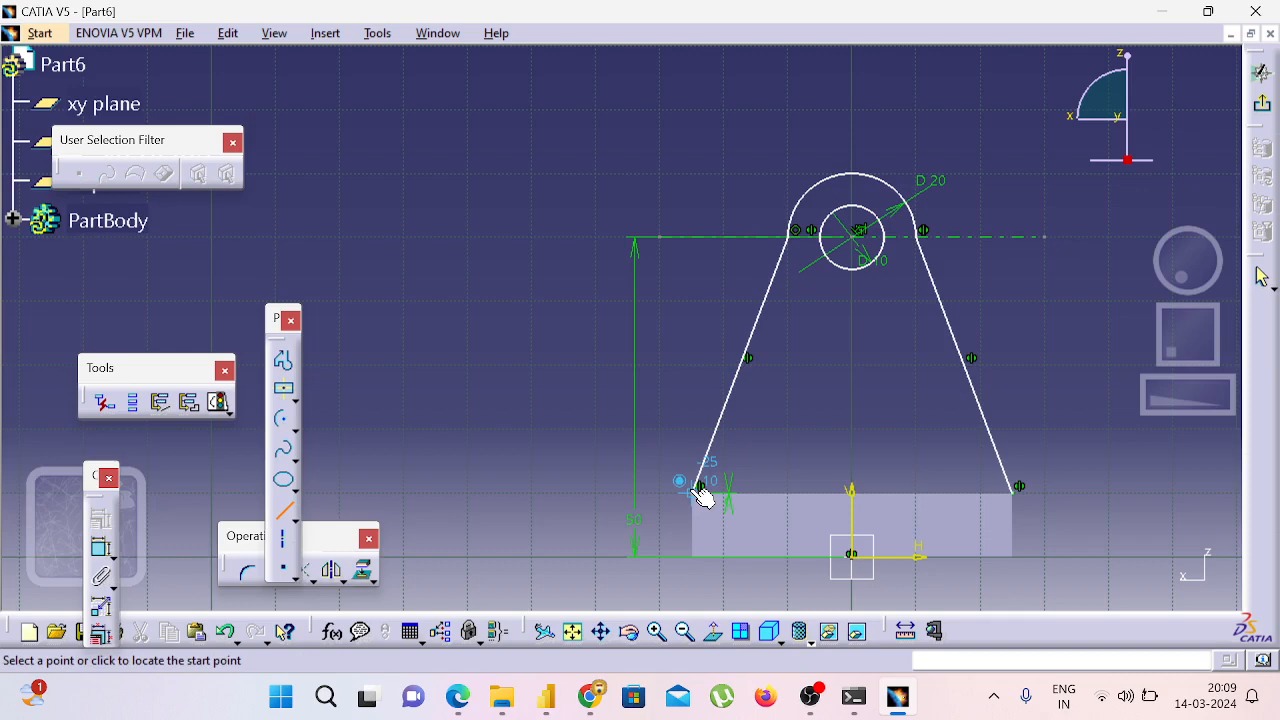
{"action": "left_click", "coordinate": [699, 487]}
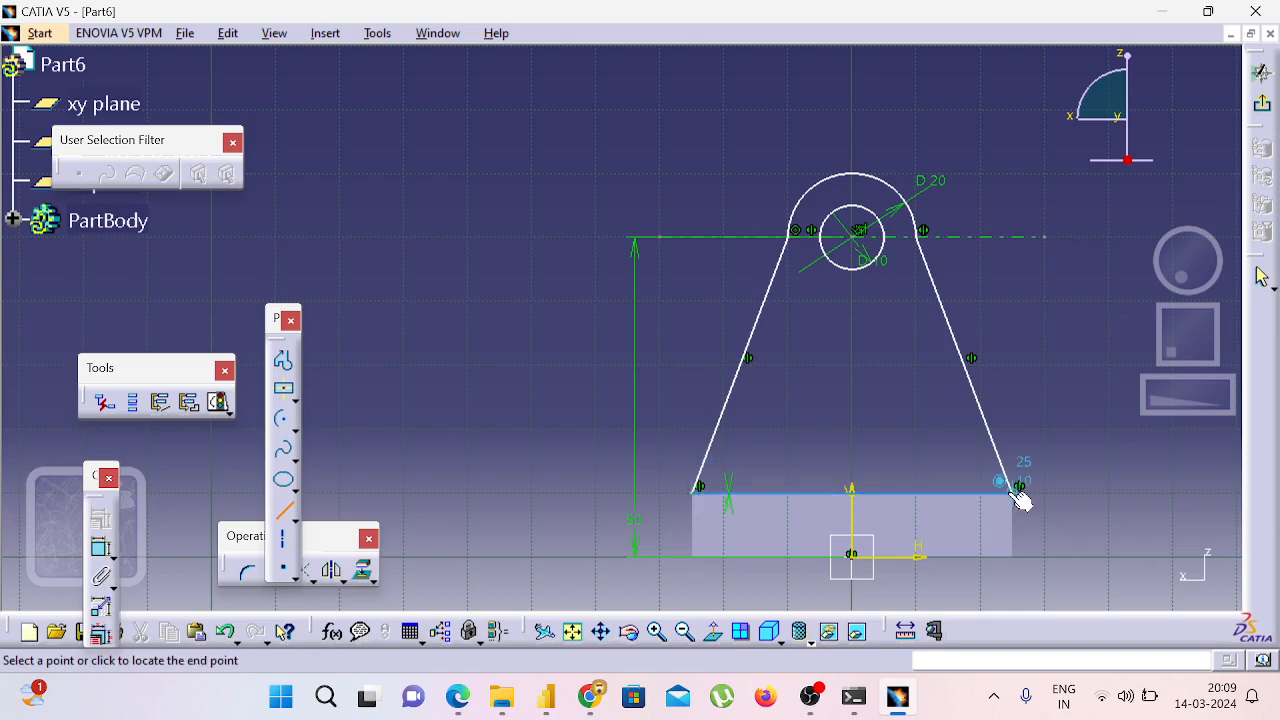
{"action": "left_click", "coordinate": [1018, 488]}
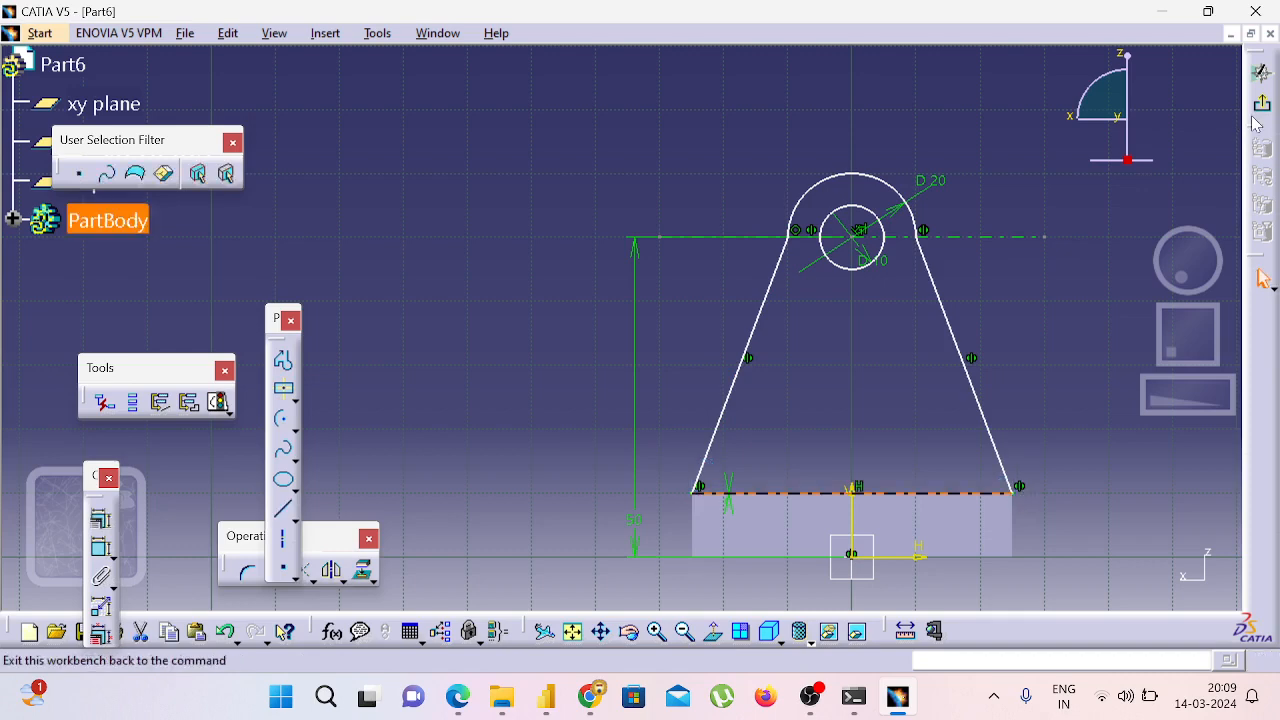
{"action": "left_click", "coordinate": [1260, 106]}
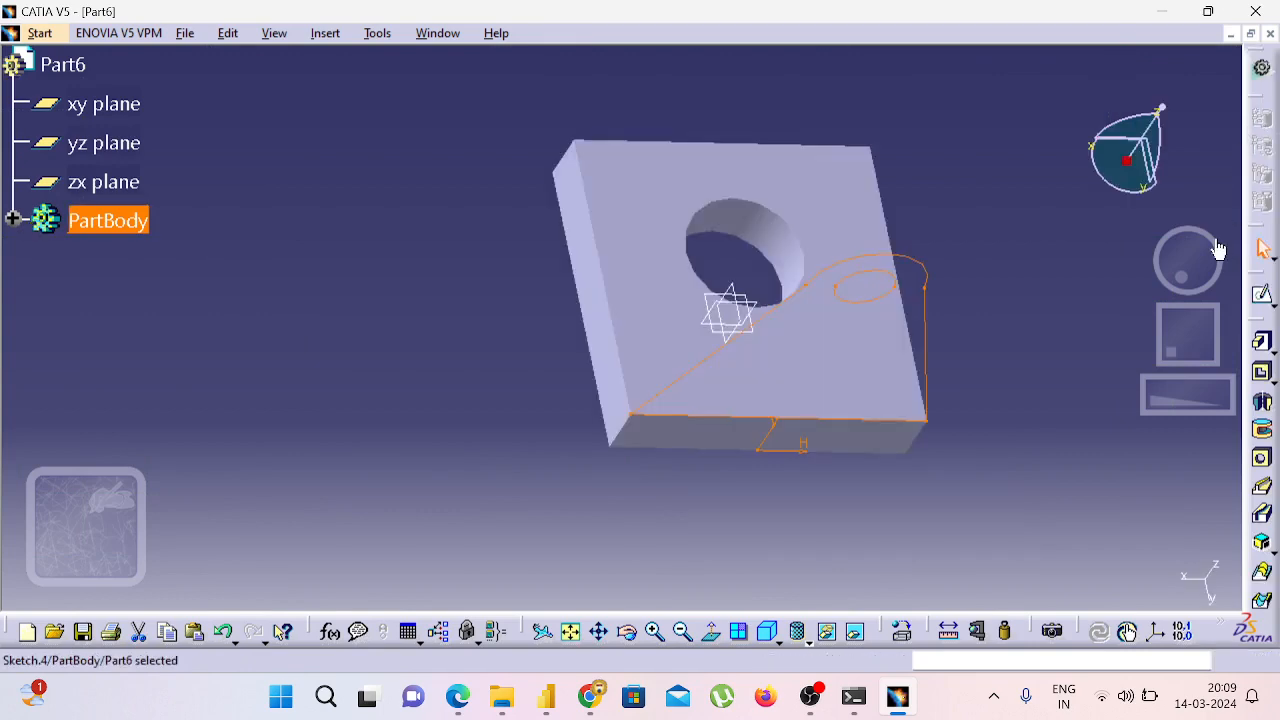
Step: Consult the bracket drawing in the reference PDF, and pad the upright's profile 10 mm in the reversed direction, over the base plate, in CATIA
{"action": "key", "text": "alt+Tab"}
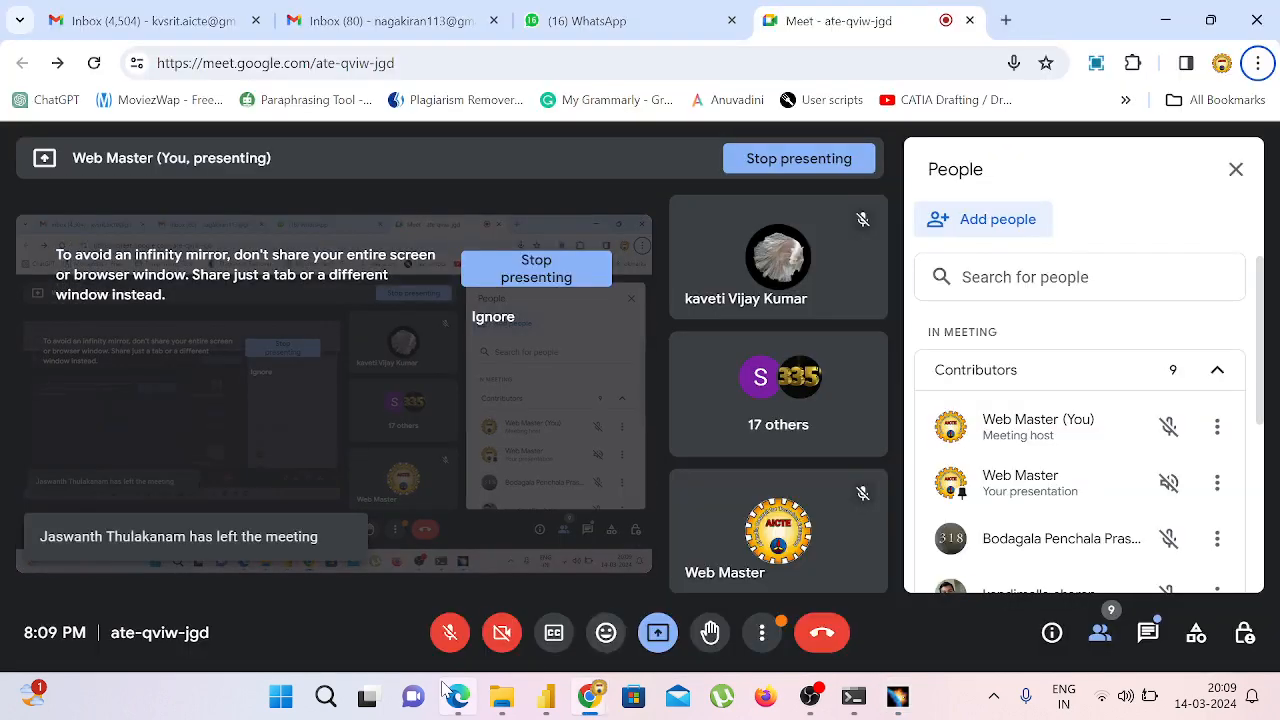
{"action": "left_click", "coordinate": [458, 696]}
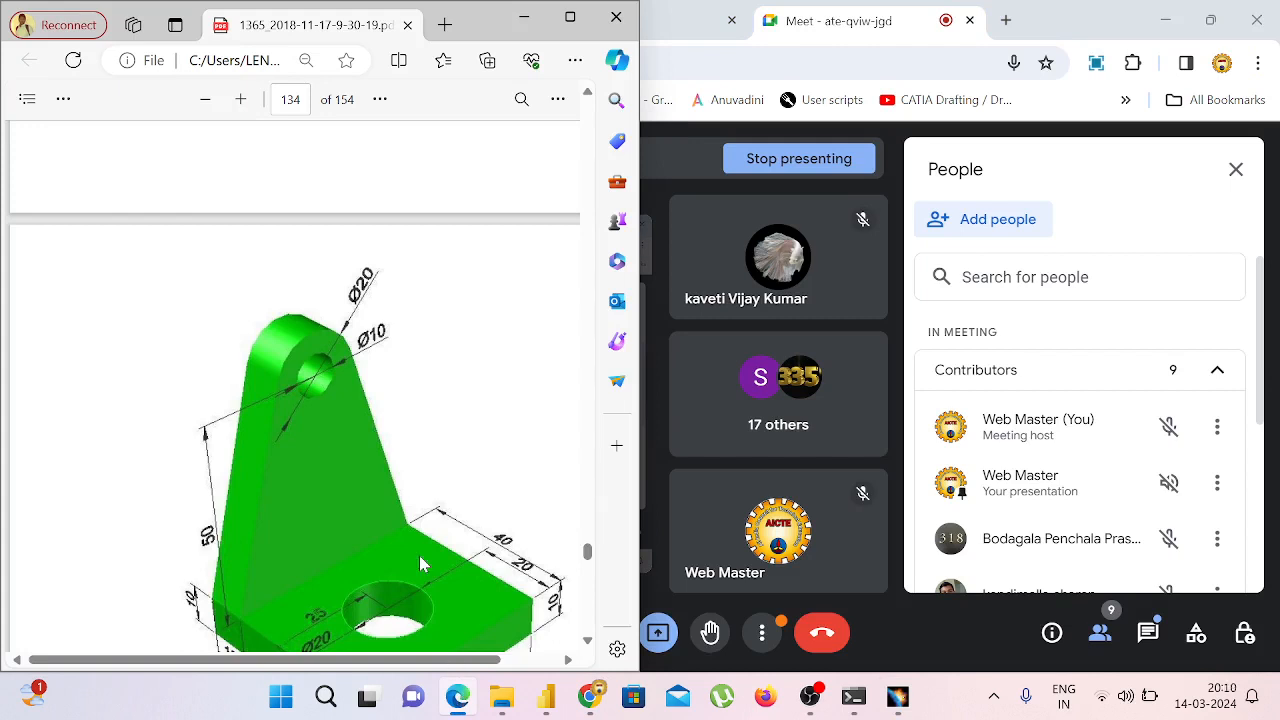
{"action": "scroll", "coordinate": [419, 555], "scroll_direction": "down", "scroll_amount": 1}
{"action": "key", "text": "F11"}
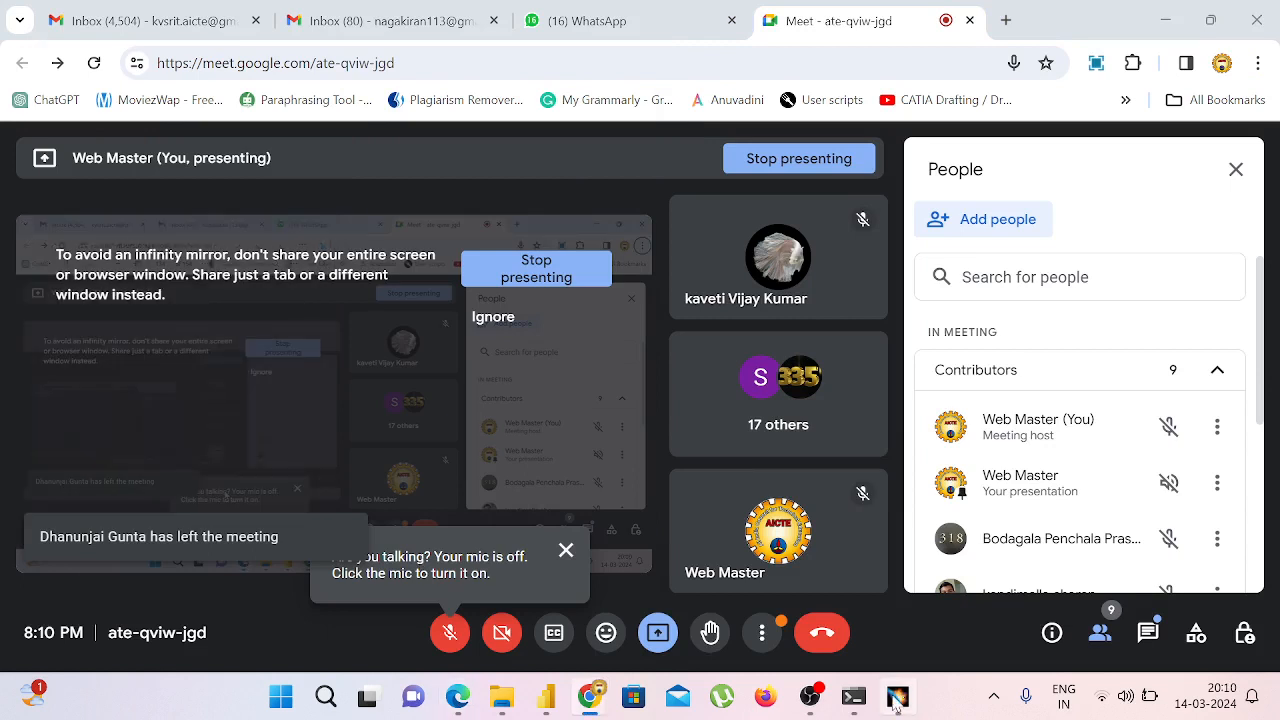
{"action": "left_click", "coordinate": [896, 698]}
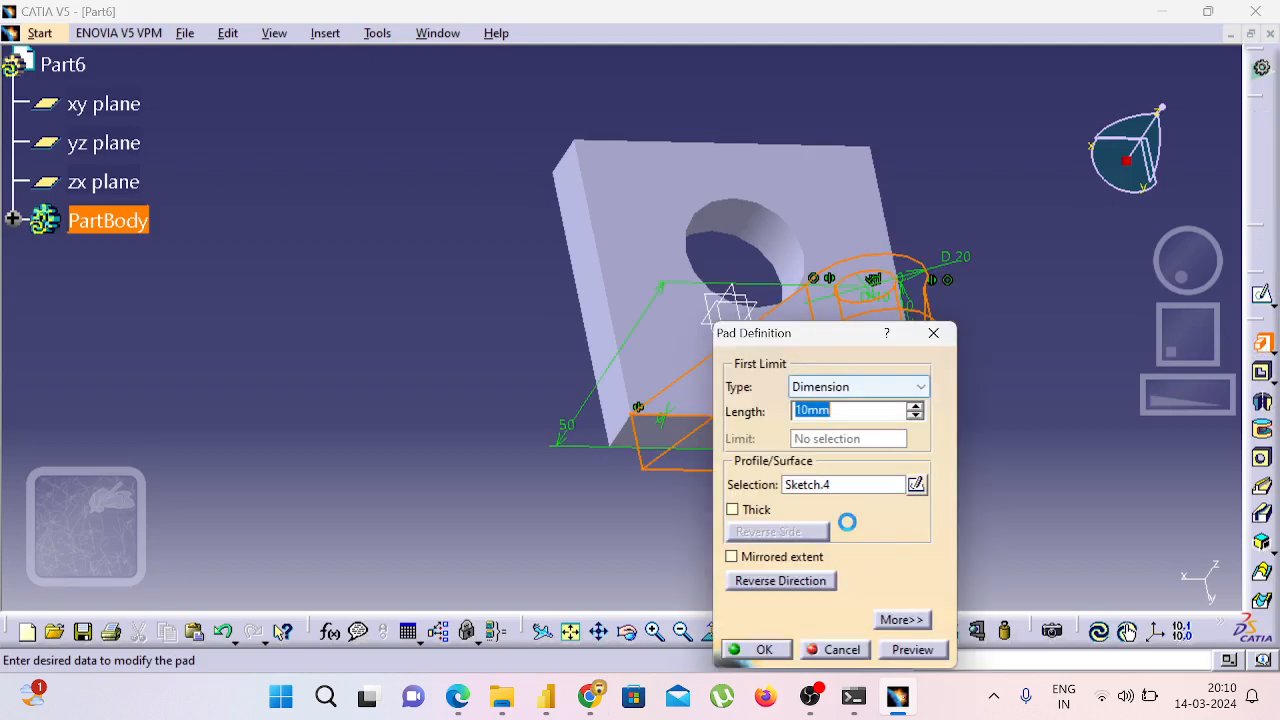
{"action": "left_click", "coordinate": [801, 582]}
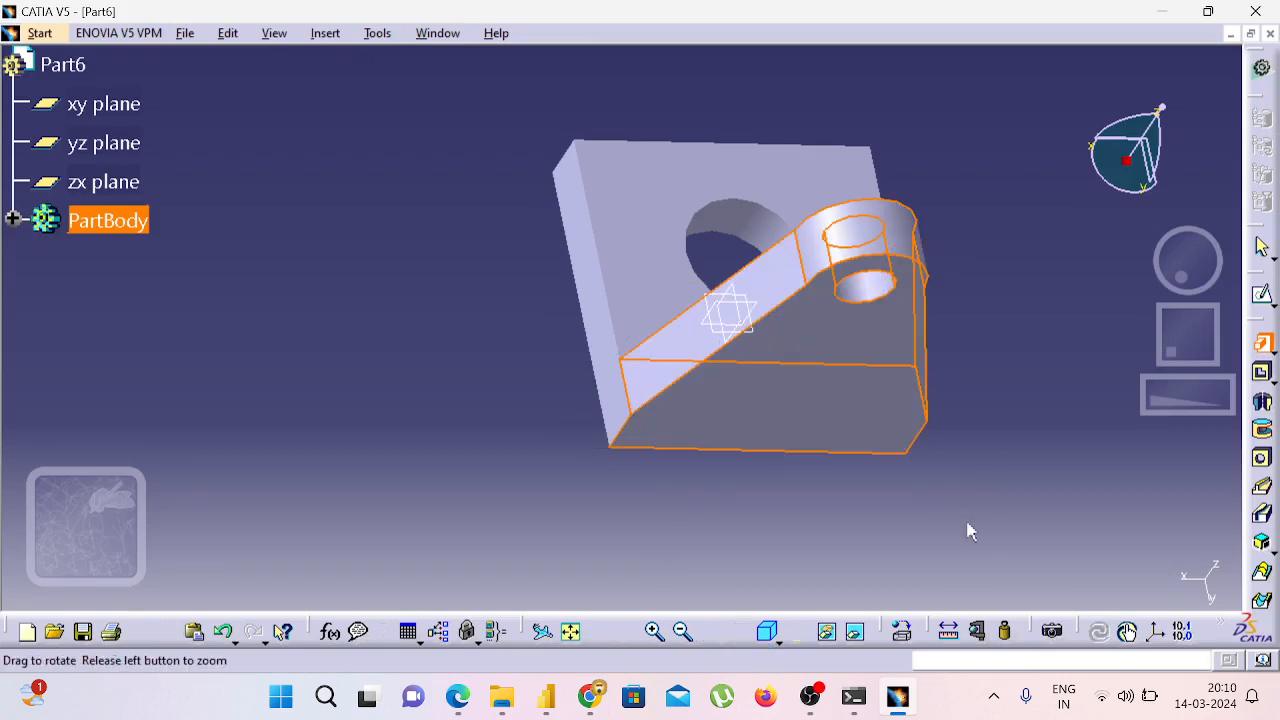
Step: Inspect the finished bracket from several angles, including the isometric view, to compare it with the reference drawing
{"action": "middle_click_drag", "start_coordinate": [968, 532], "coordinate": [966, 534]}
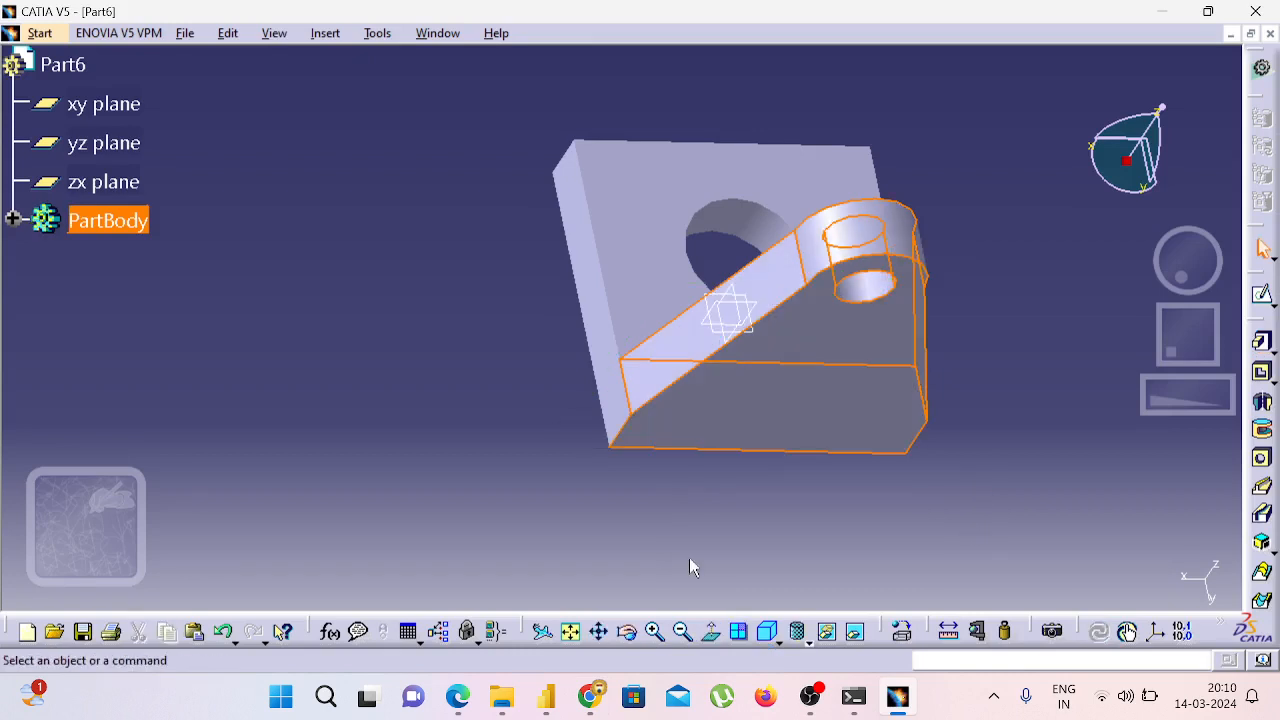
{"action": "middle_click_drag", "start_coordinate": [689, 562], "coordinate": [900, 423]}
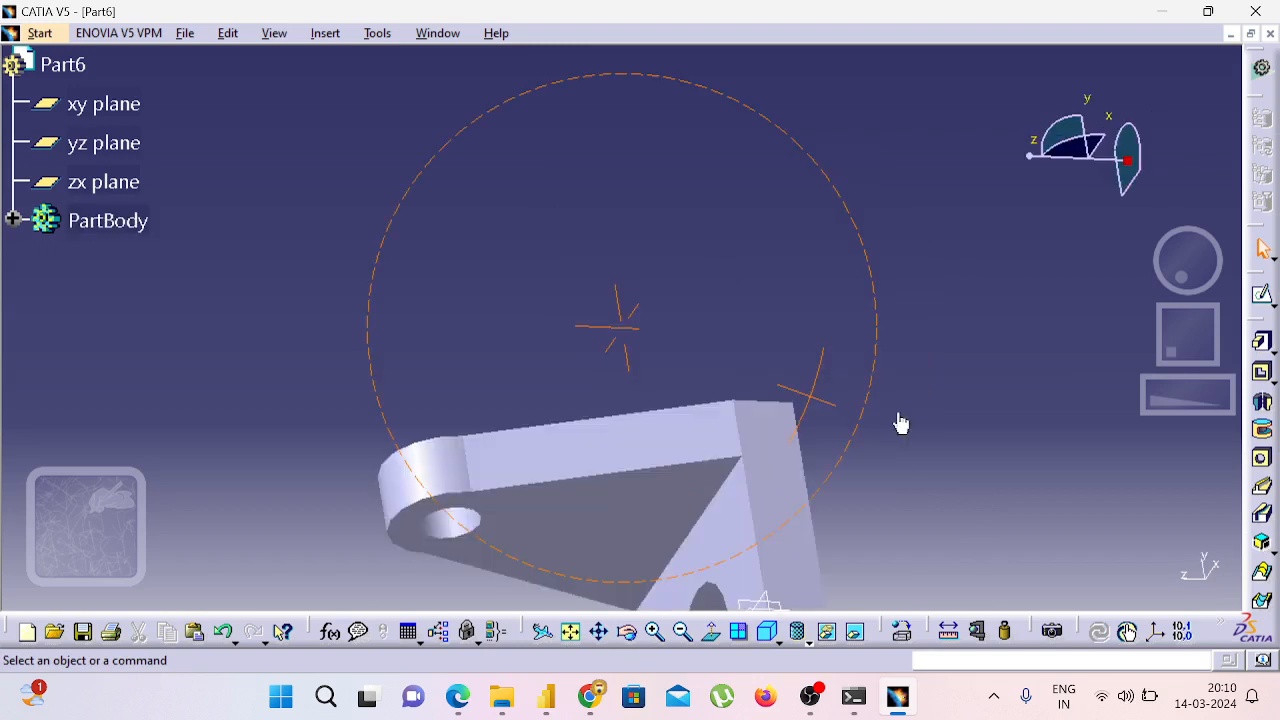
{"action": "middle_click_drag", "start_coordinate": [900, 423], "coordinate": [750, 632]}
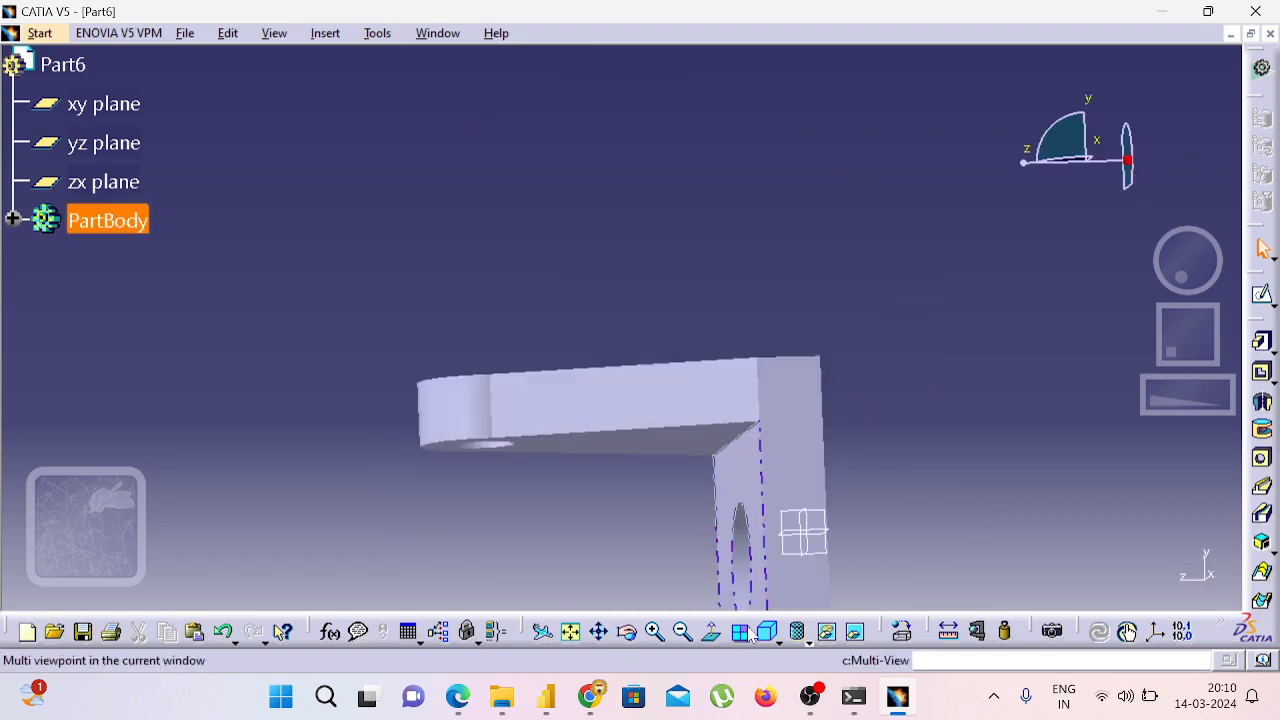
{"action": "left_click", "coordinate": [767, 631]}
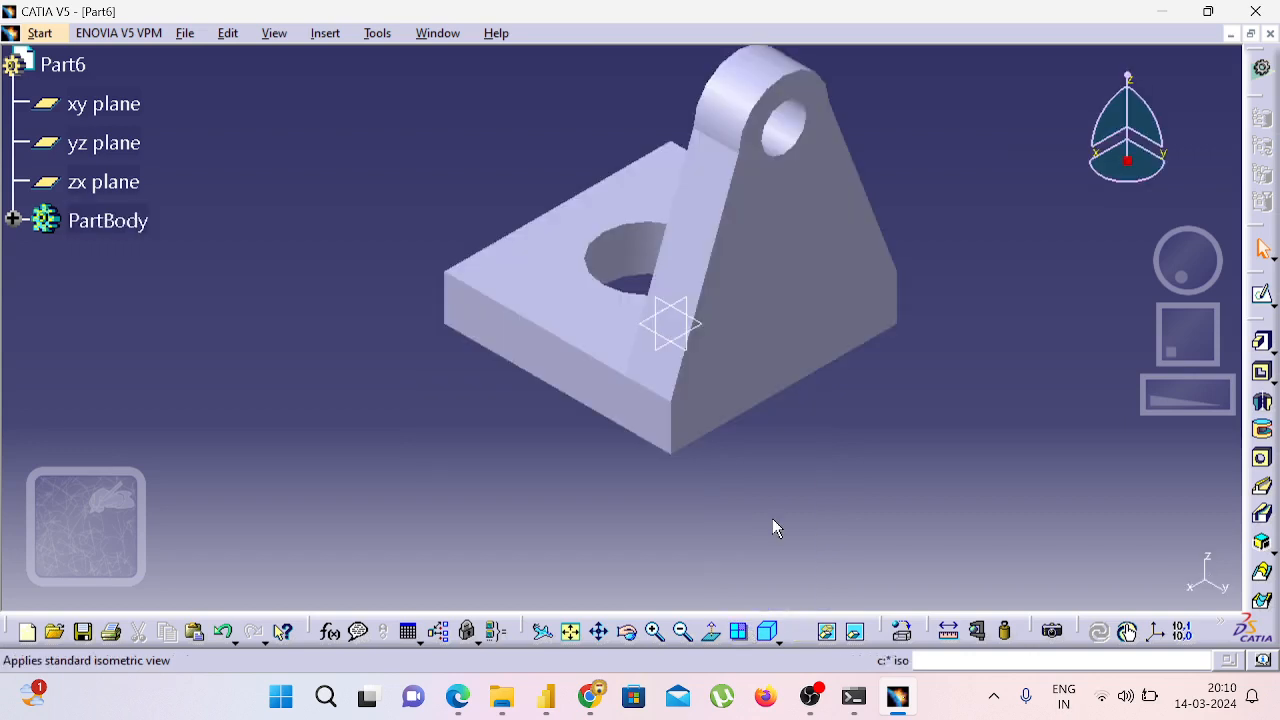
{"action": "middle_click_drag", "start_coordinate": [772, 520], "coordinate": [918, 303]}
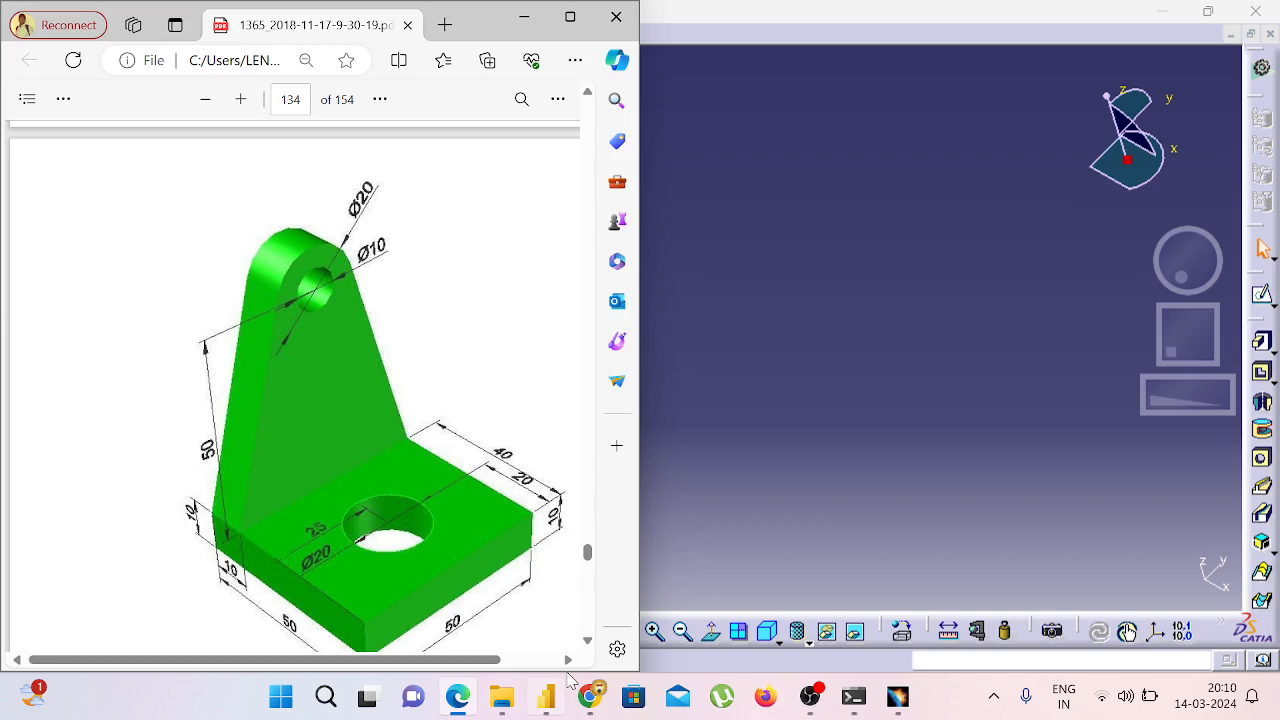
Step: Switch to the Google Meet call and unmute the microphone
{"action": "left_click", "coordinate": [590, 697]}
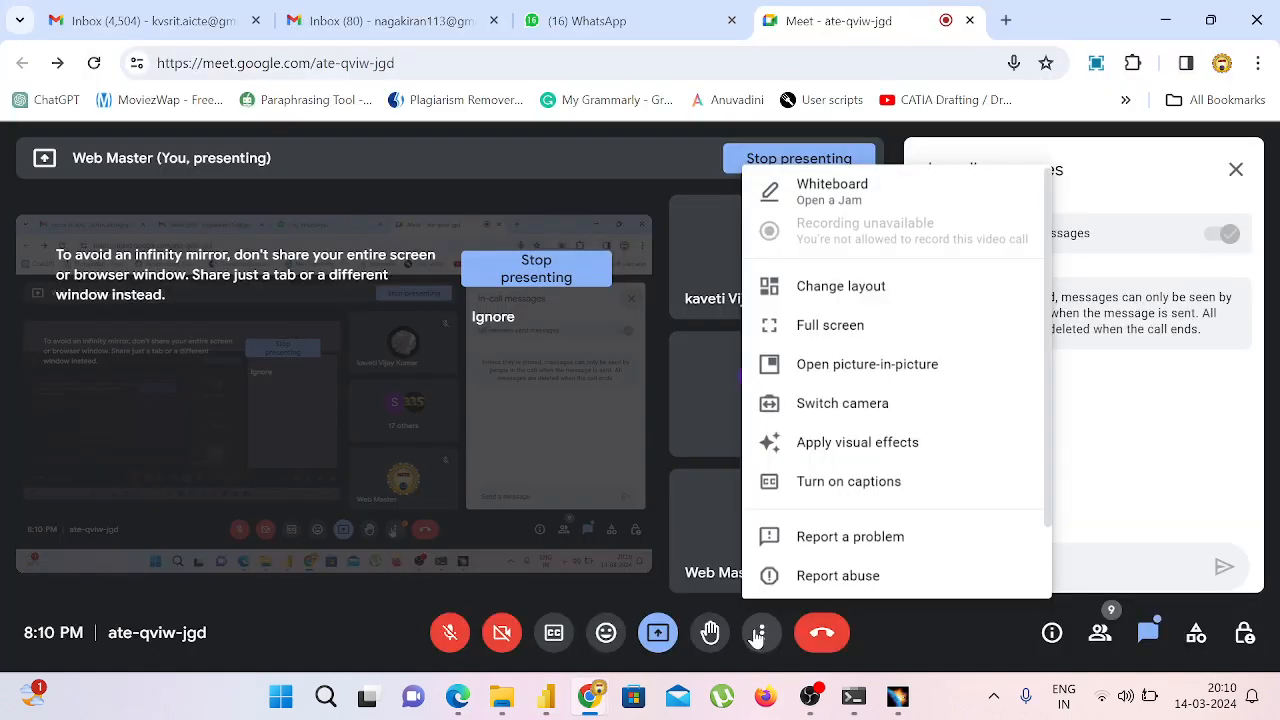
{"action": "left_click", "coordinate": [757, 638]}
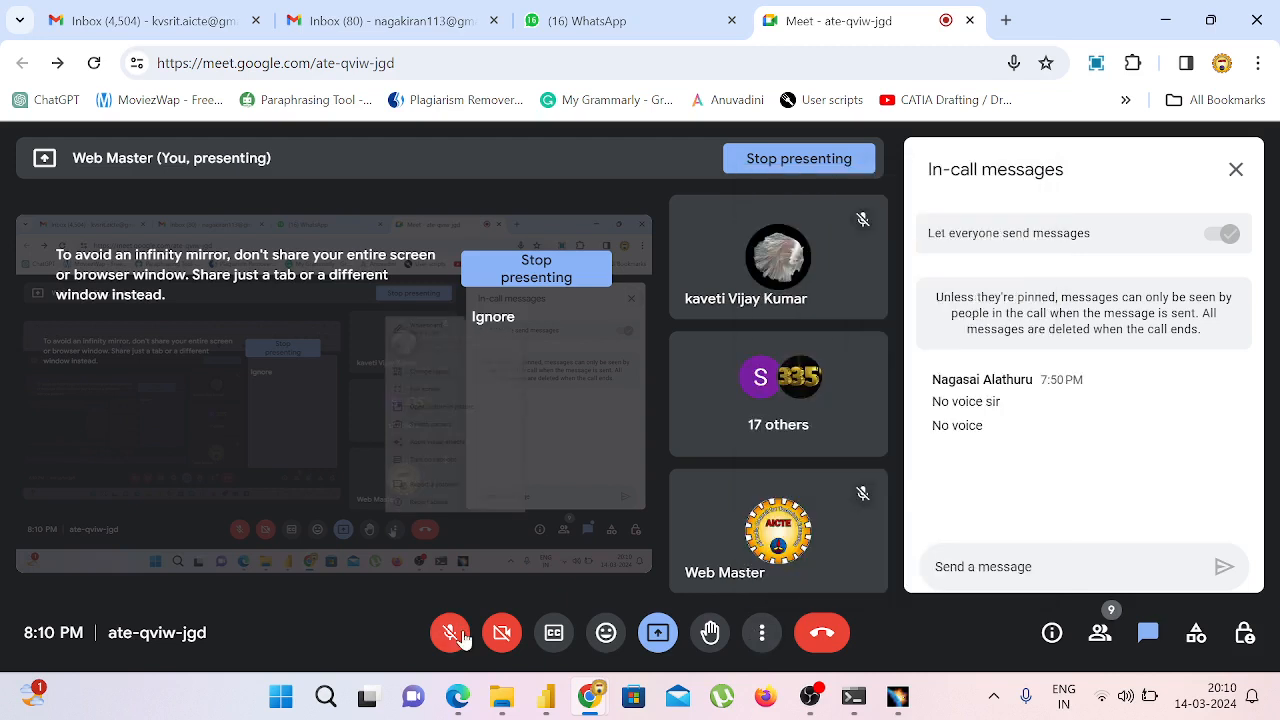
{"action": "left_click", "coordinate": [463, 640]}
Step: Send the closing chat messages "TQ FOR THE SESSION", "TOMMOROW WE WILL METT" and "TQ" to the meeting
{"action": "left_click", "coordinate": [1031, 569]}
{"action": "type", "text": "TQ FO"}
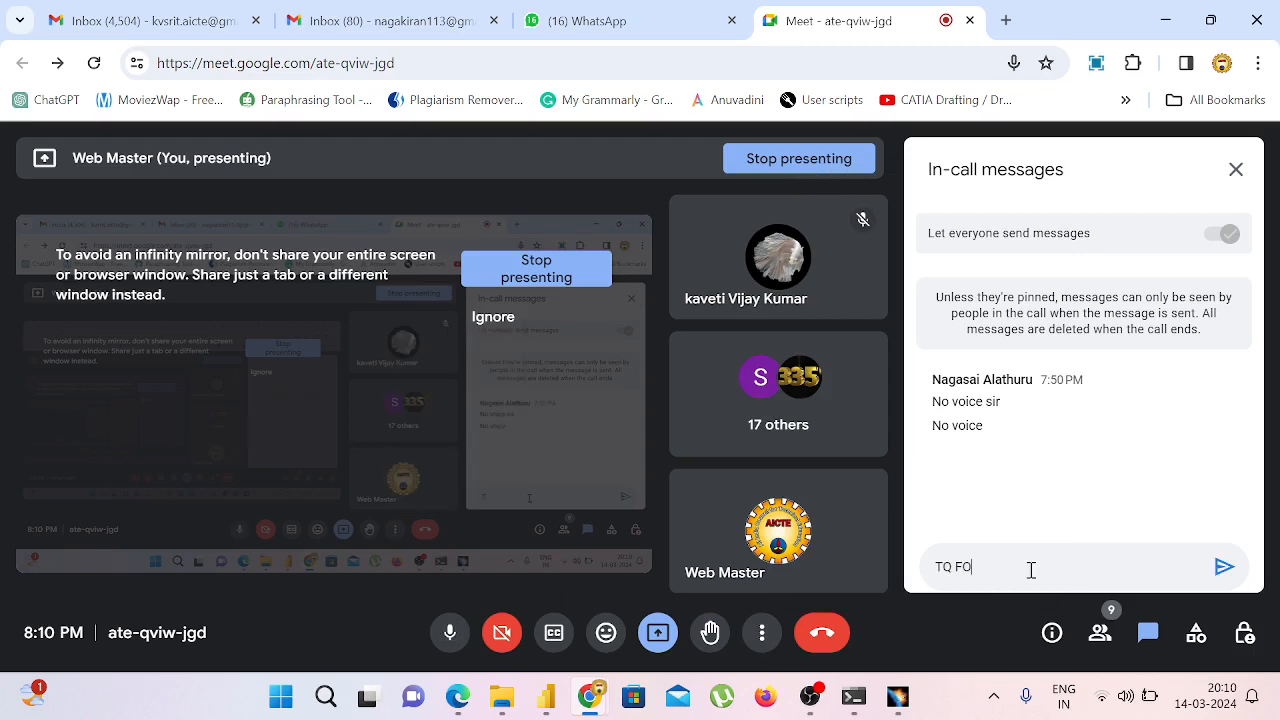
{"action": "type", "text": "R THE SESSION"}
{"action": "key", "text": "Return"}
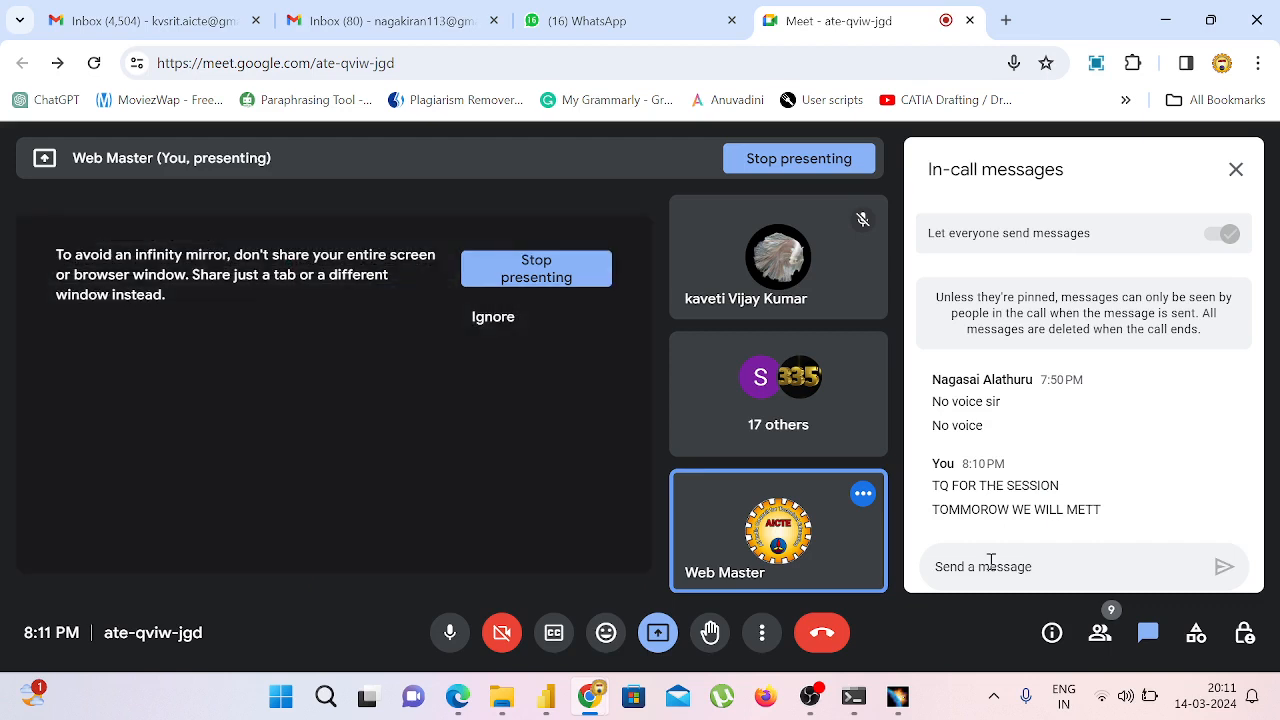
{"action": "type", "text": "TQ"}
{"action": "key", "text": "Return"}
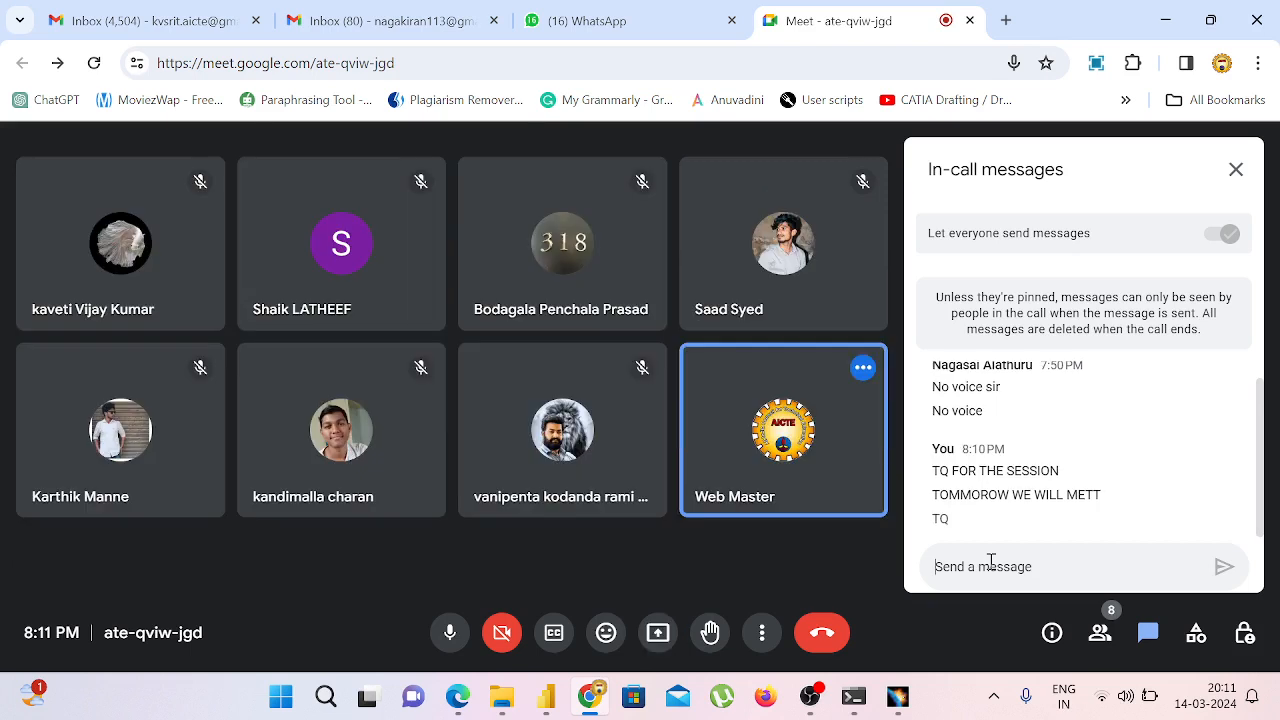